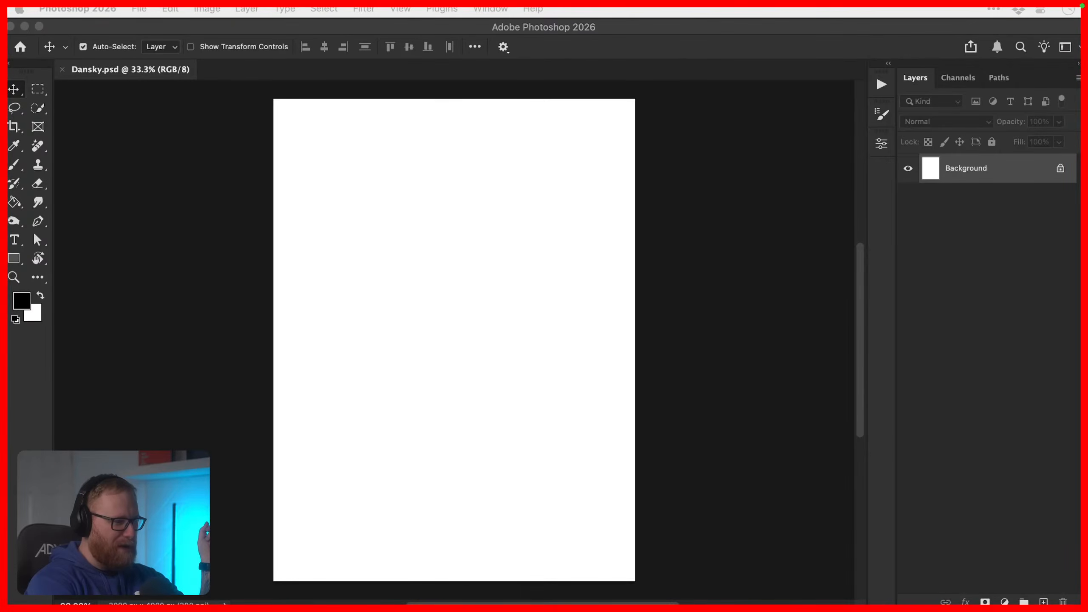
key(shift+super+2)
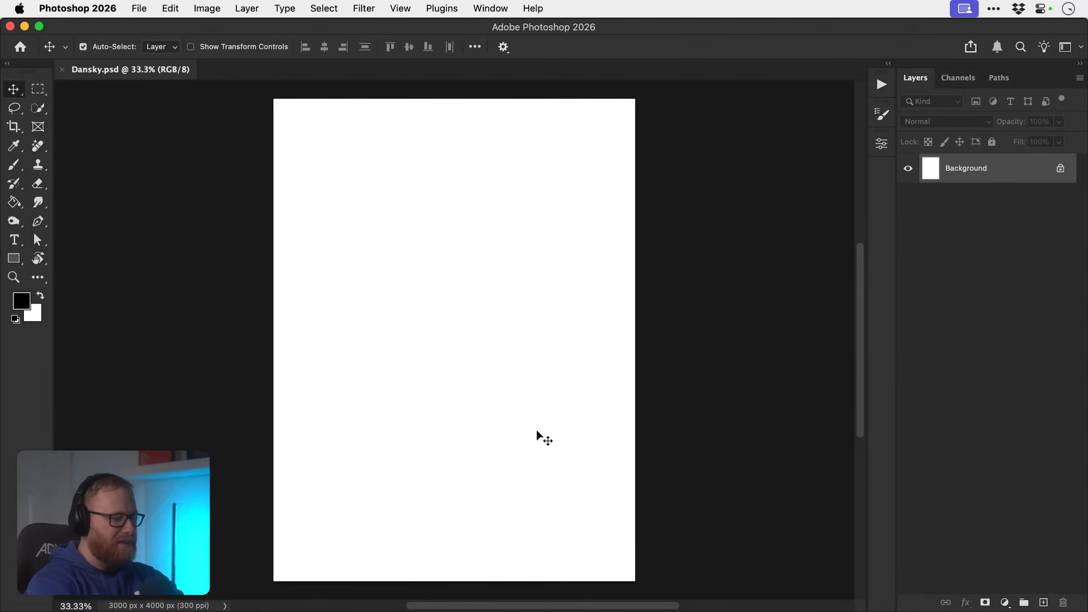
key(super+0)
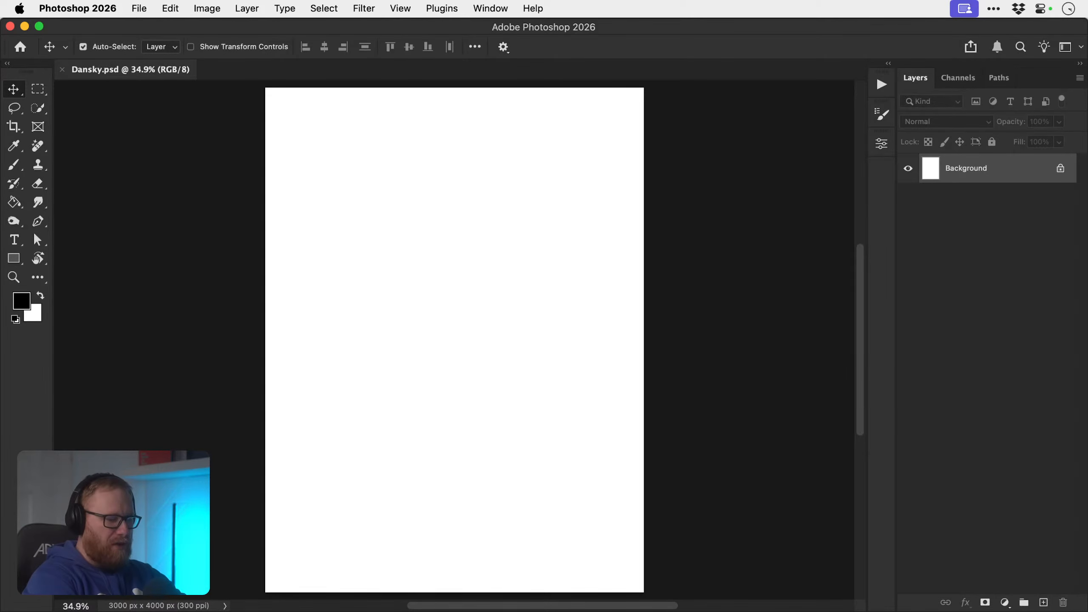
- Switch to Adobe Bridge and preview the wolf, crow and other bird photos in the Images folder as possible subjects
key(super+Tab)
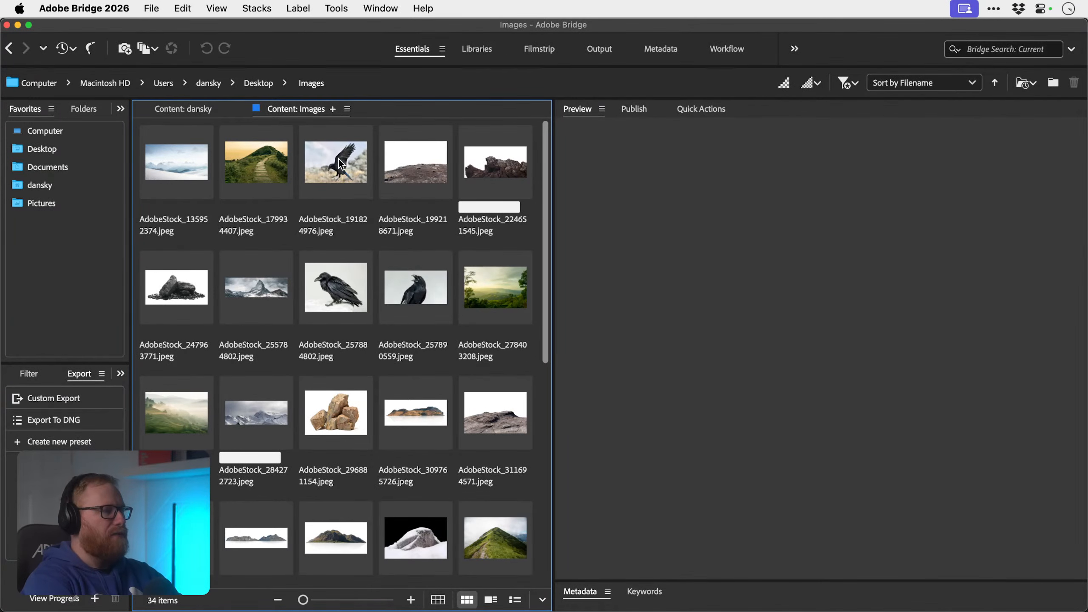
click(201, 561)
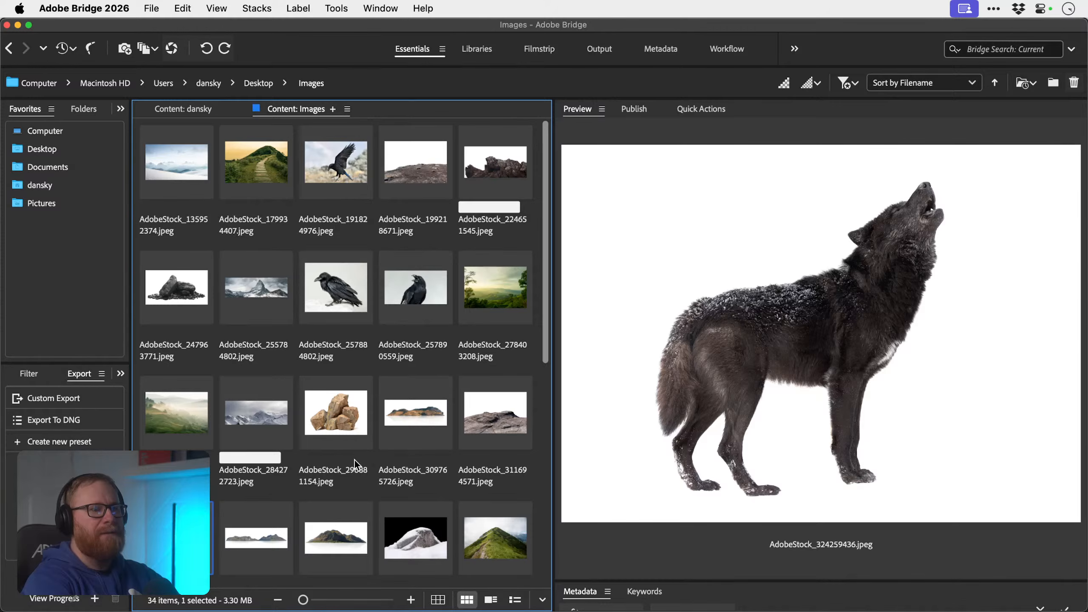
click(337, 297)
click(398, 293)
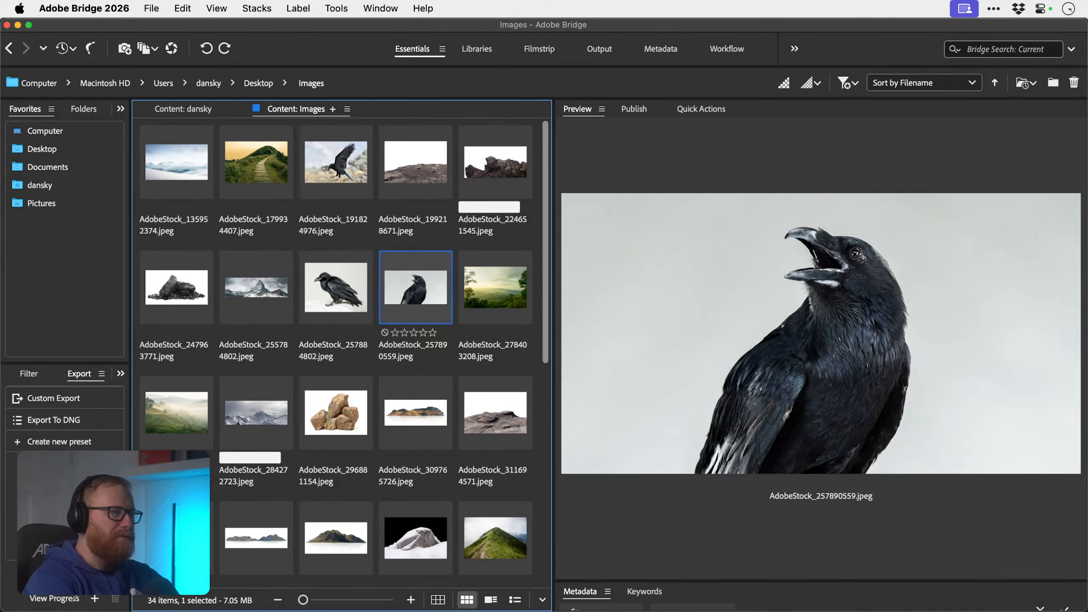
click(193, 541)
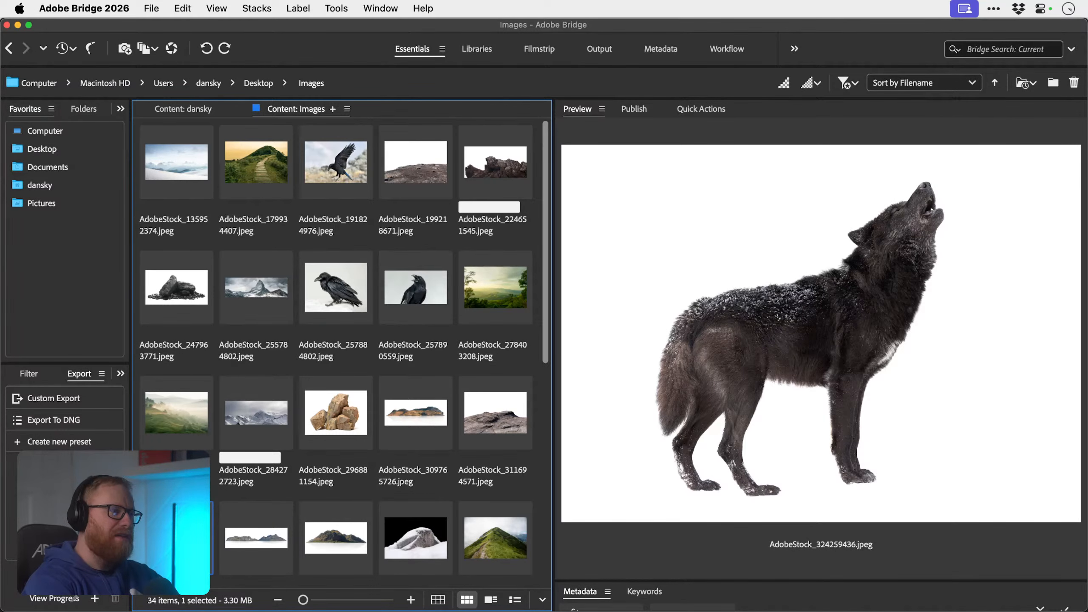
click(347, 162)
click(341, 281)
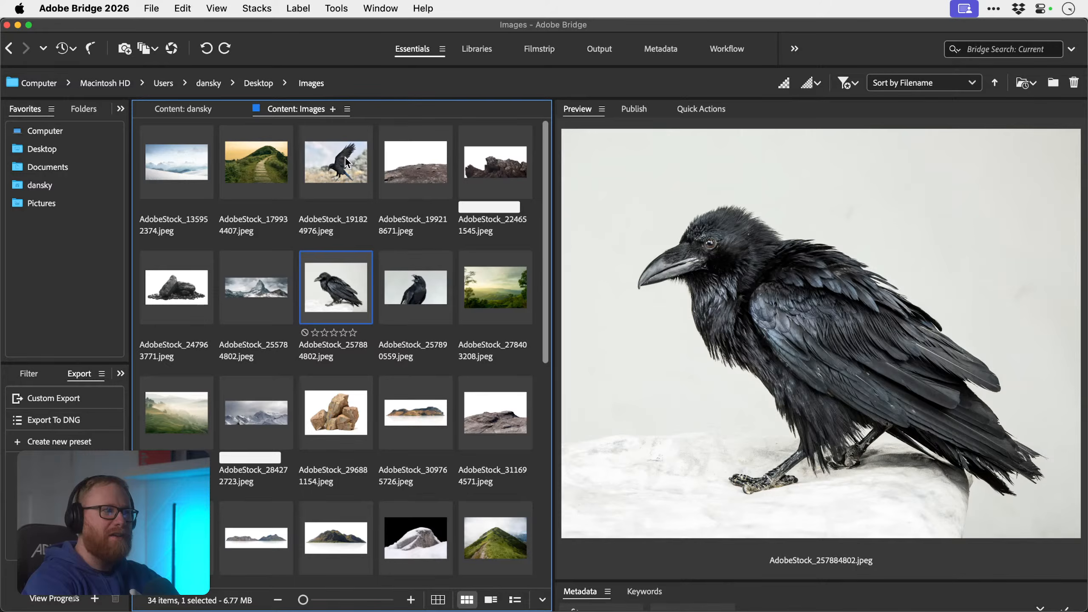
key(Up)
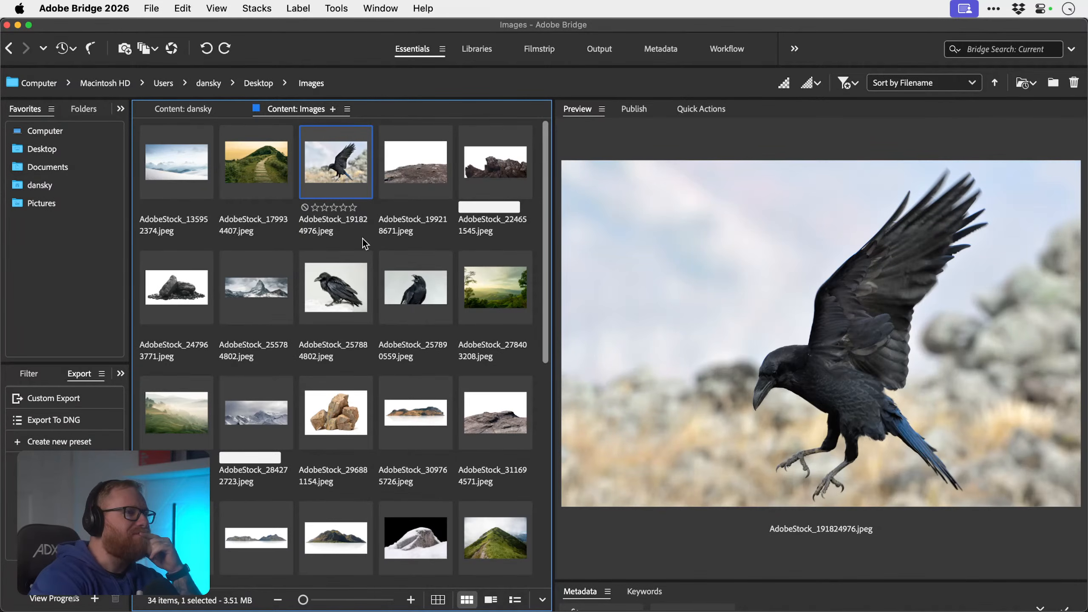
scroll(392, 358, down, 10)
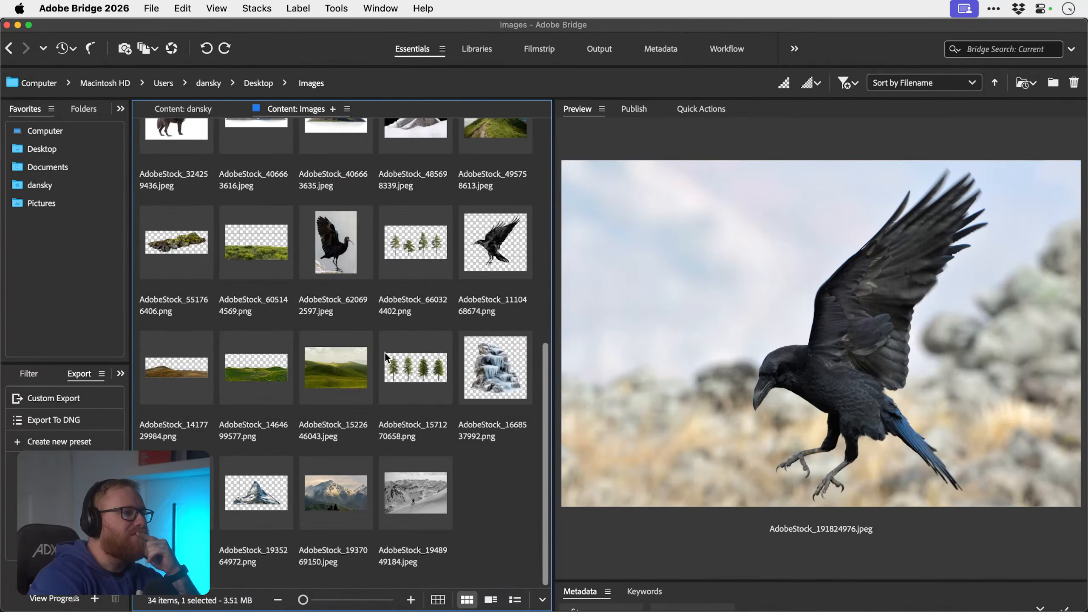
click(349, 247)
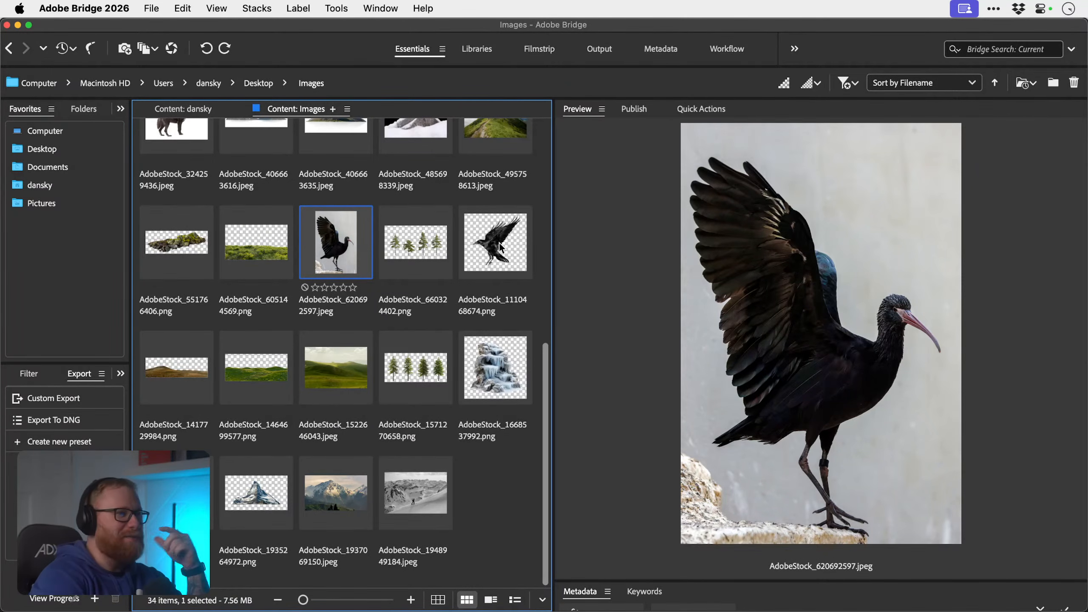
key(Right)
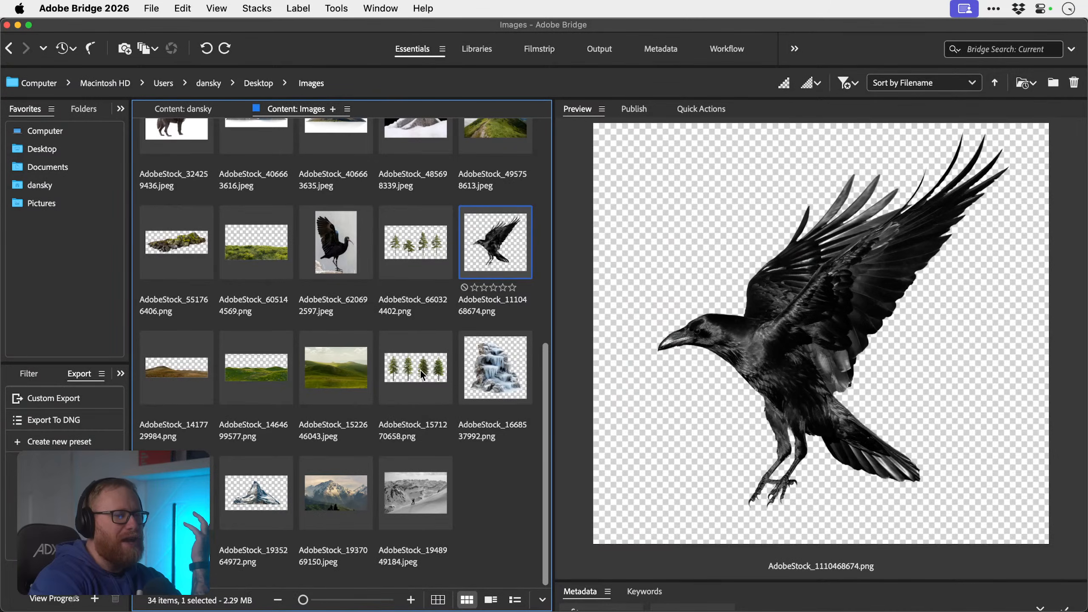
click(430, 494)
scroll(270, 489, up, 10)
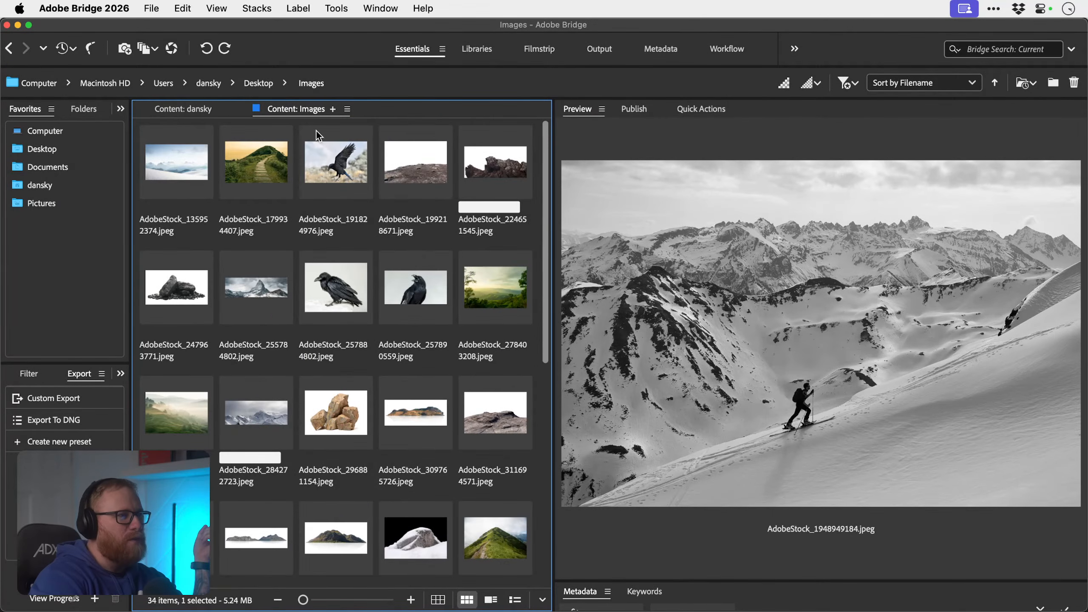
- Preview the wolf photo with the misty hill, green mountain, snowy peak and rocky ground photos as possible scenery
click(177, 538)
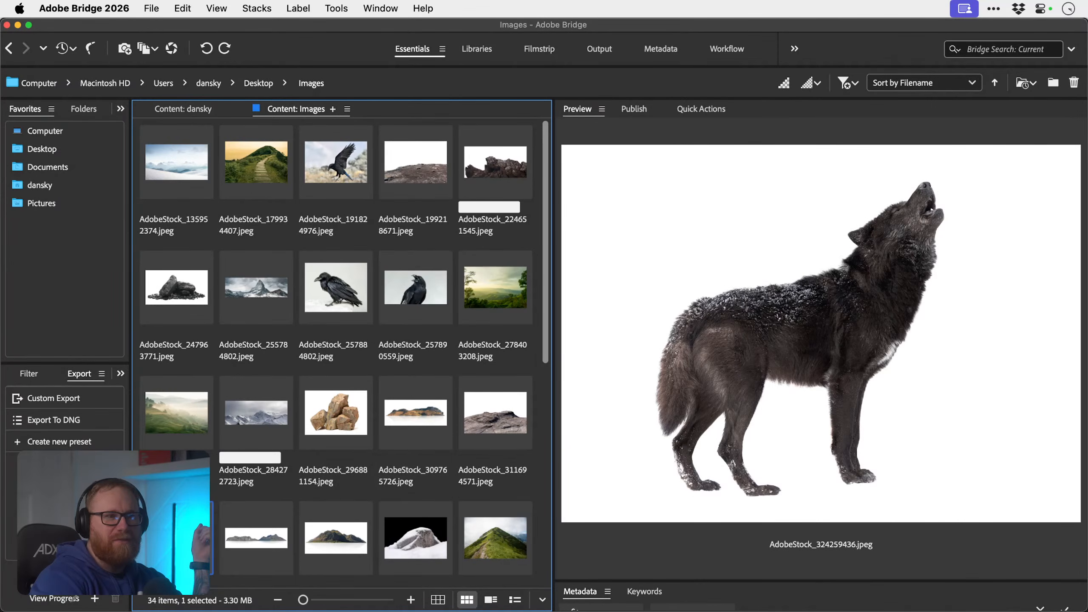
click(176, 418)
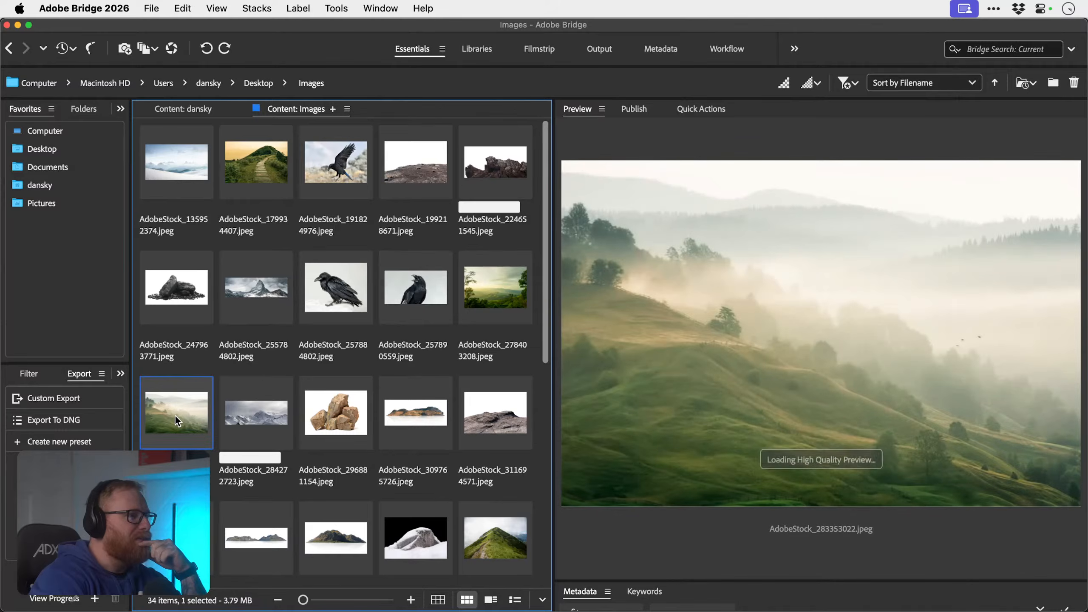
click(508, 300)
click(488, 546)
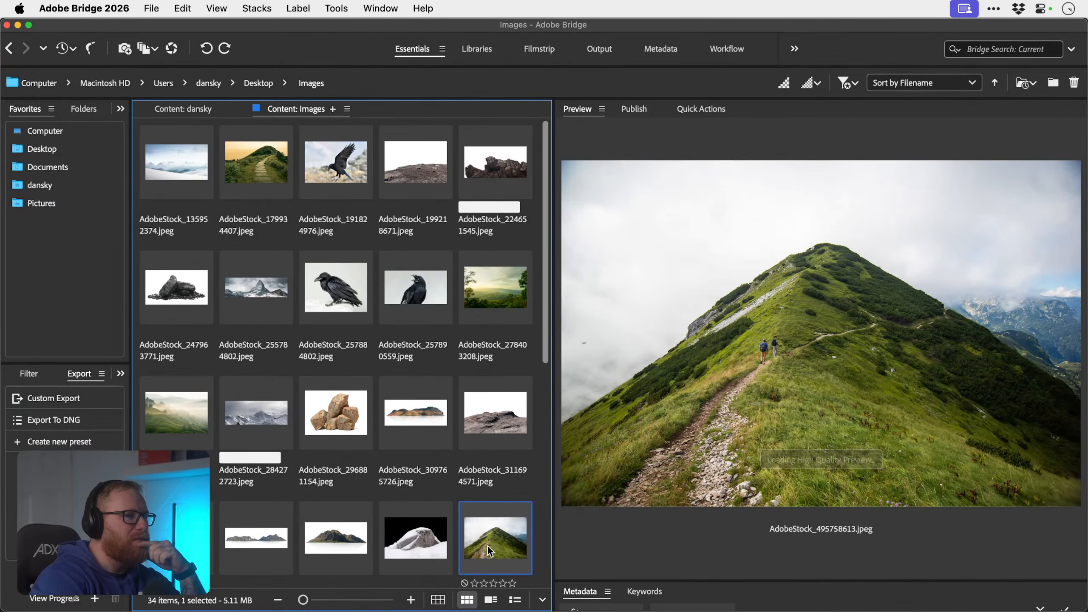
scroll(488, 547, down, 5)
click(313, 533)
scroll(317, 506, up, 5)
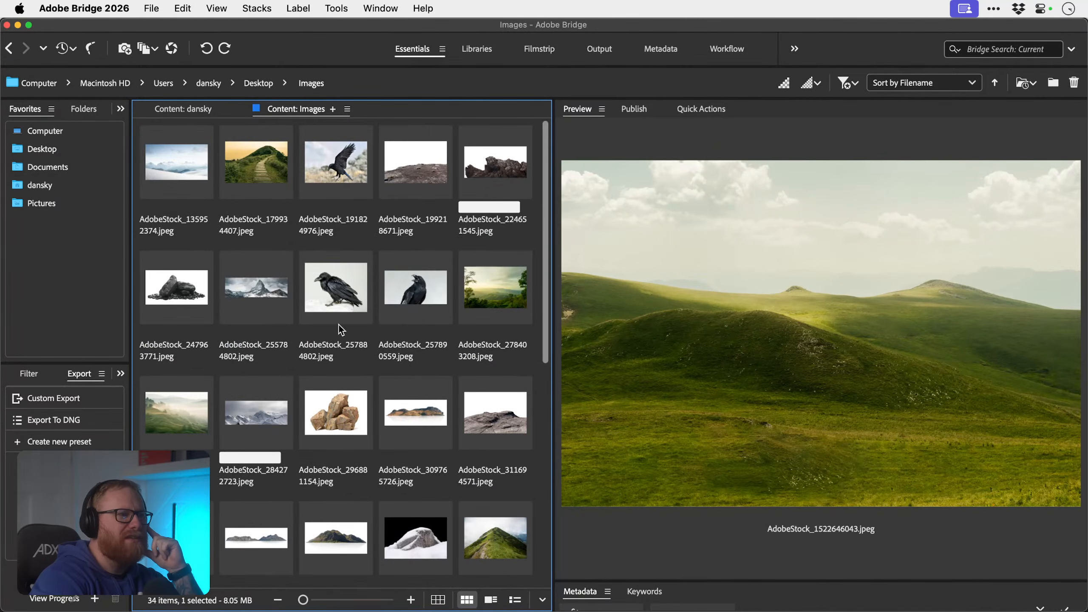
click(270, 266)
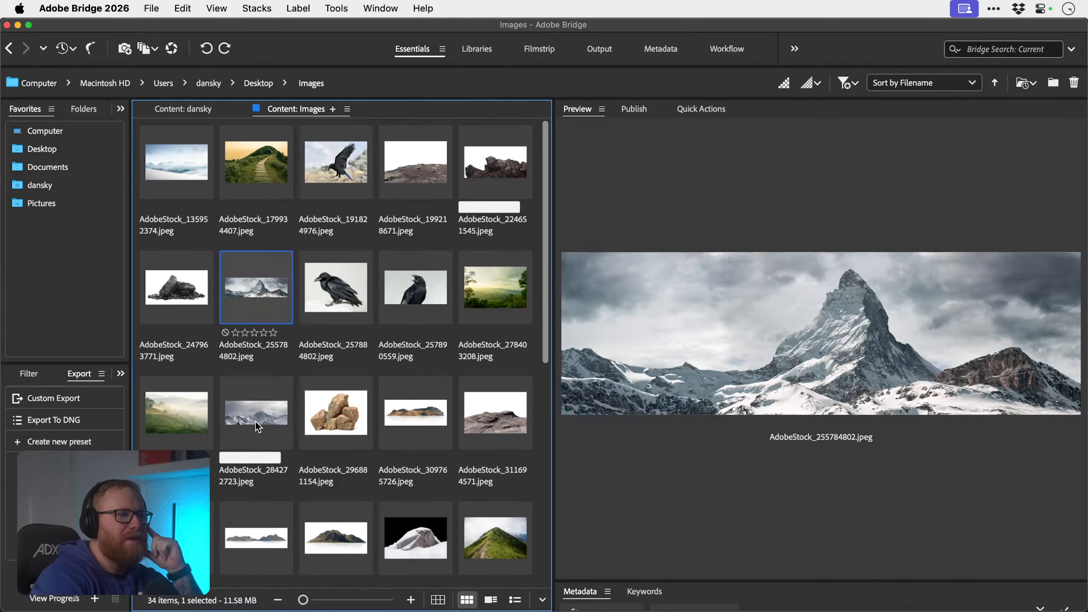
click(253, 425)
click(410, 184)
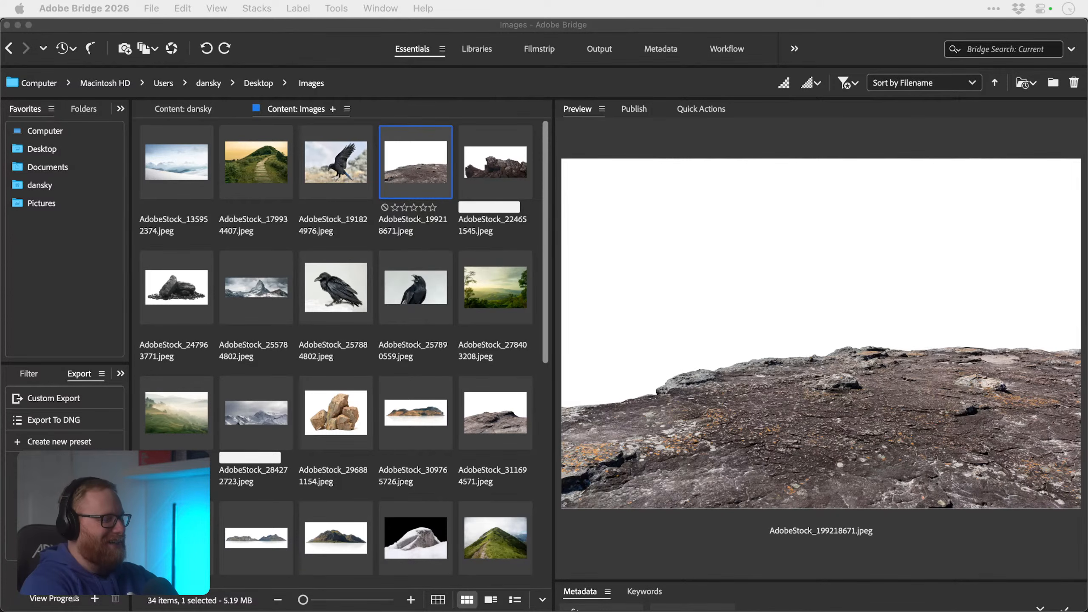
key(super+Tab)
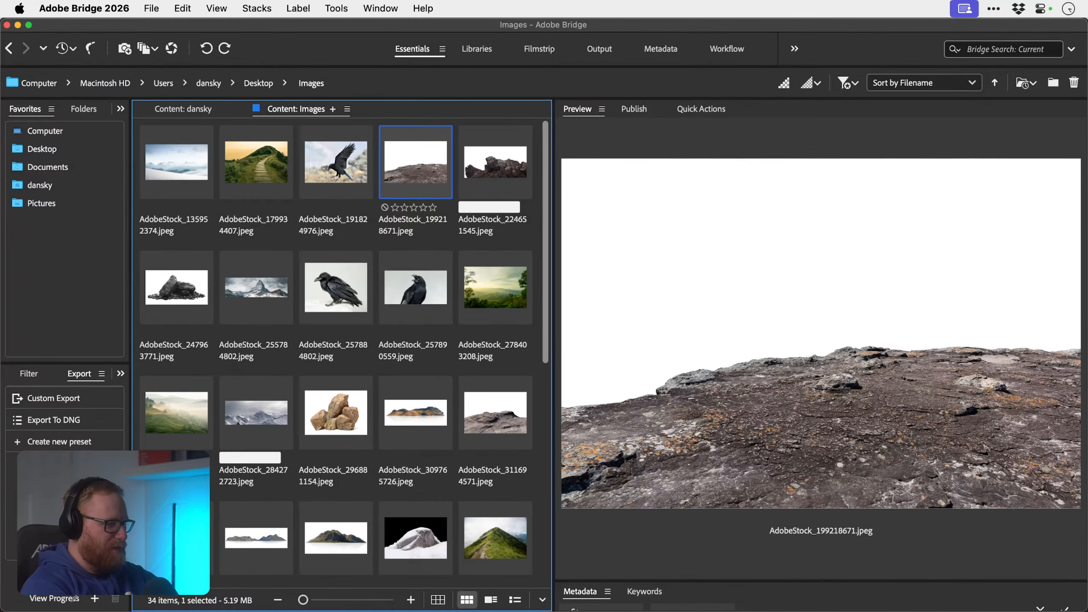
key(super+Tab)
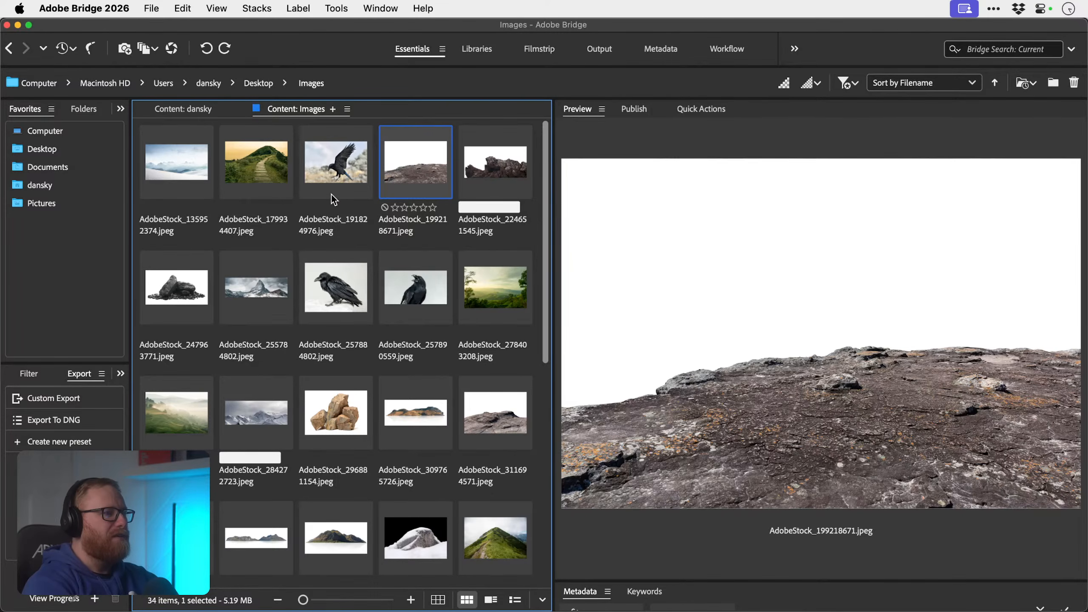
- Open the howling wolf photo AdobeStock_324259436.jpeg from Adobe Bridge in Photoshop
click(178, 538)
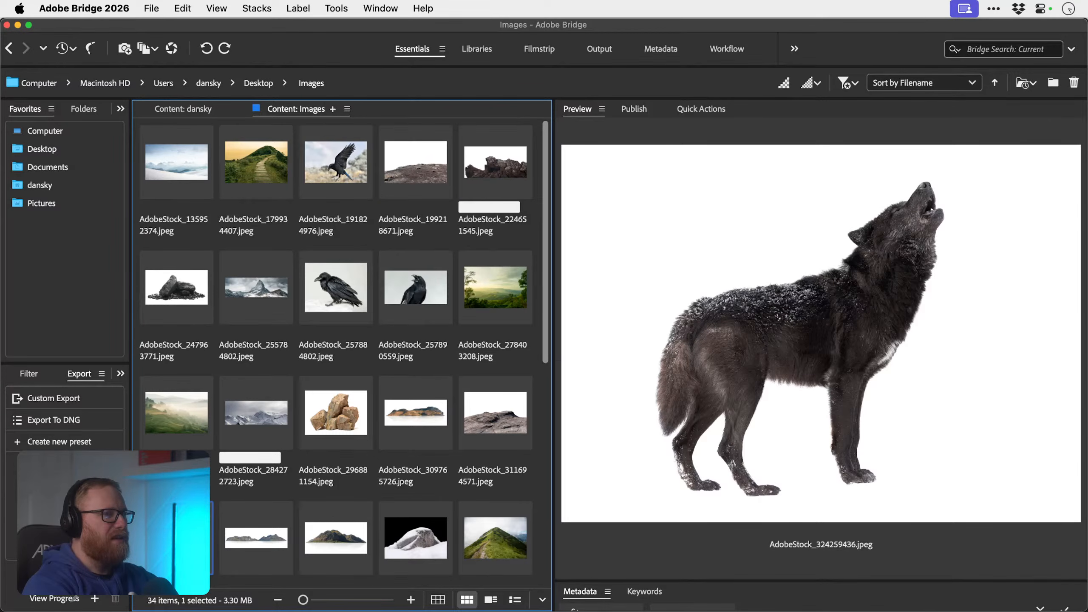
scroll(343, 352, down, 1)
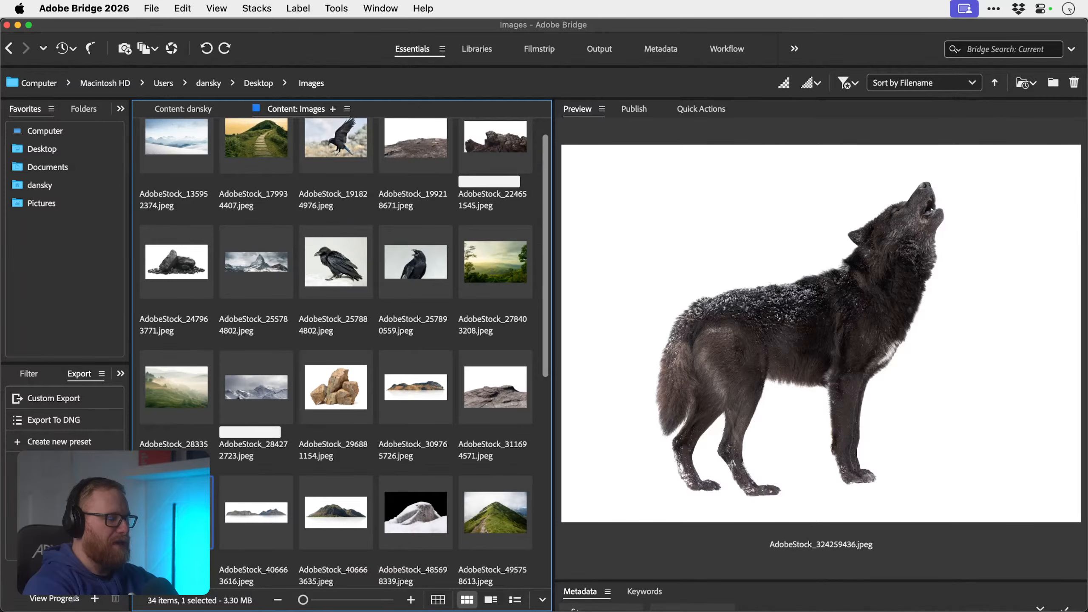
key(super+o)
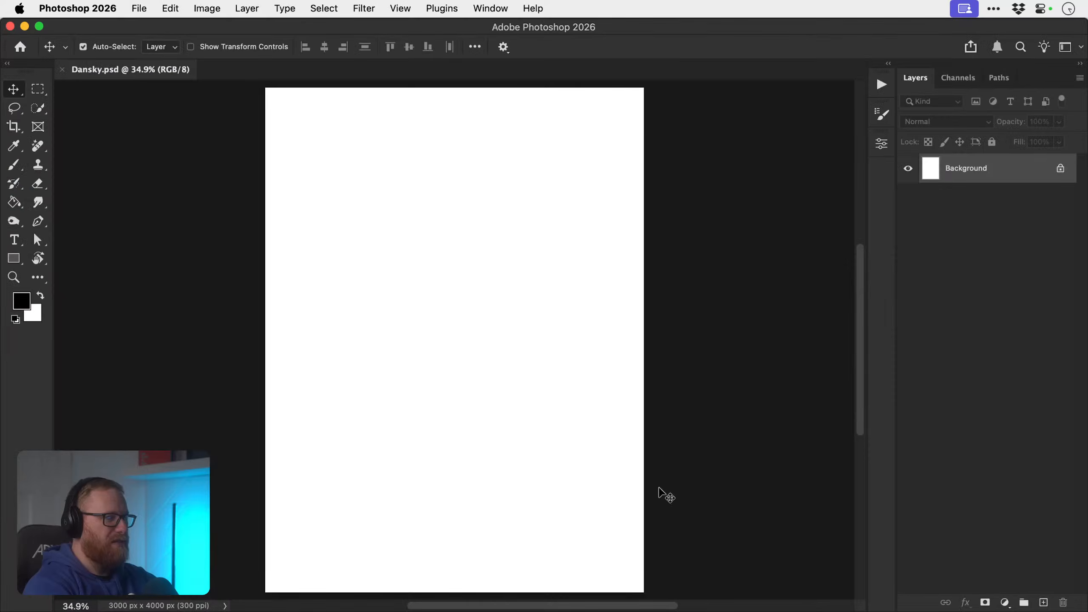
- Isolate the wolf from its white background with Select Subject and a layer mask
click(311, 9)
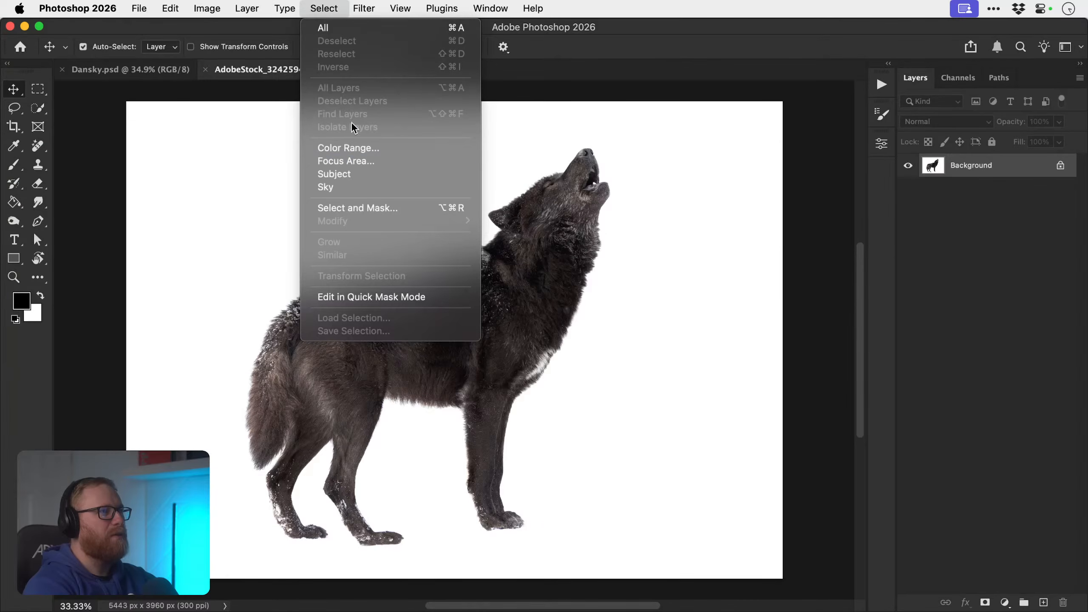
click(376, 177)
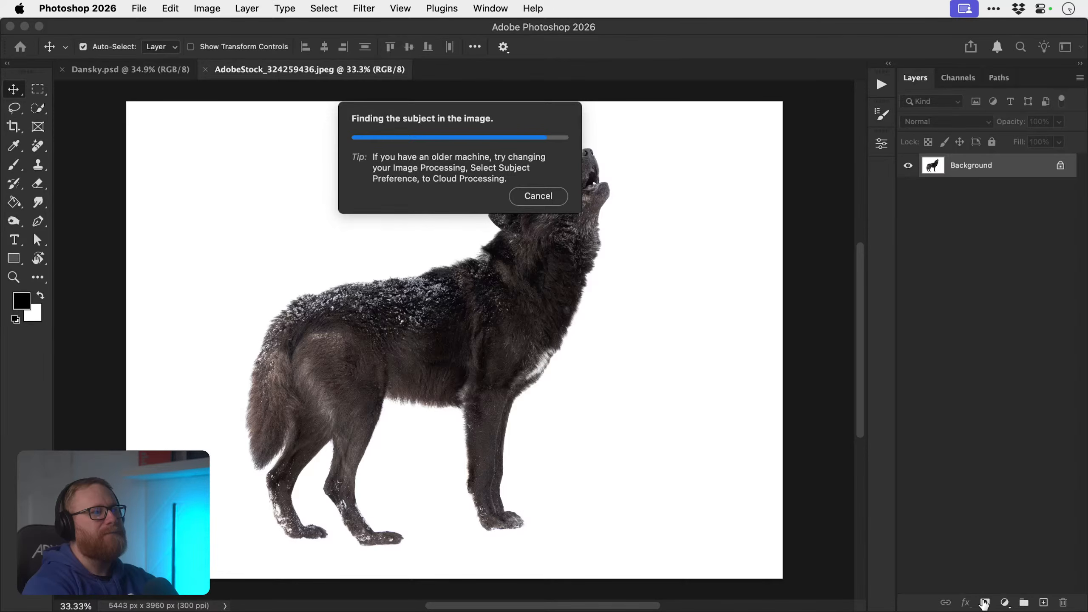
click(984, 603)
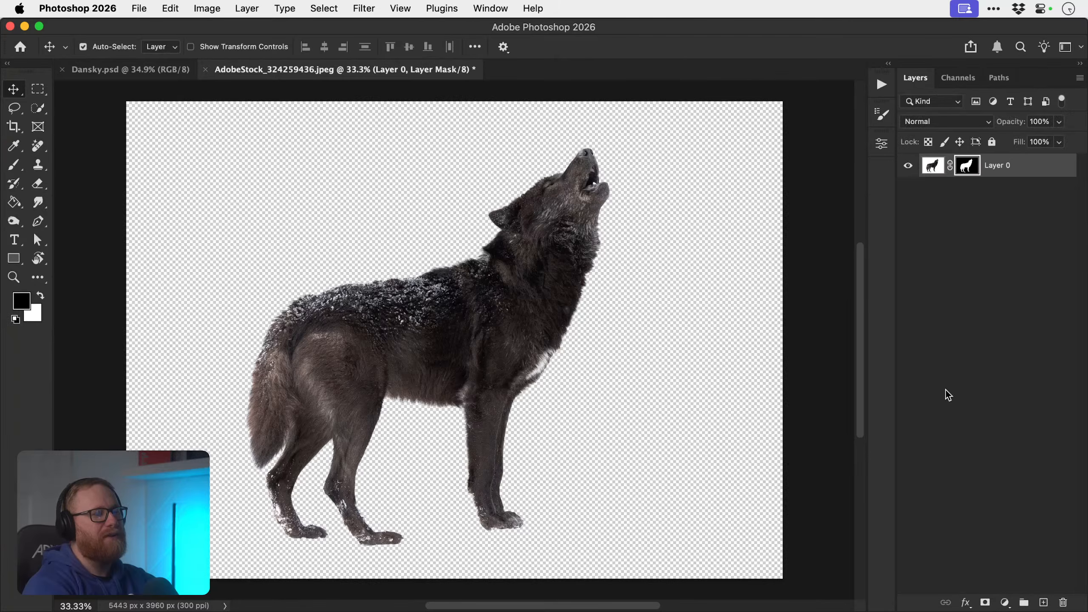
- Rename the masked wolf layer as Wolf
click(1032, 167)
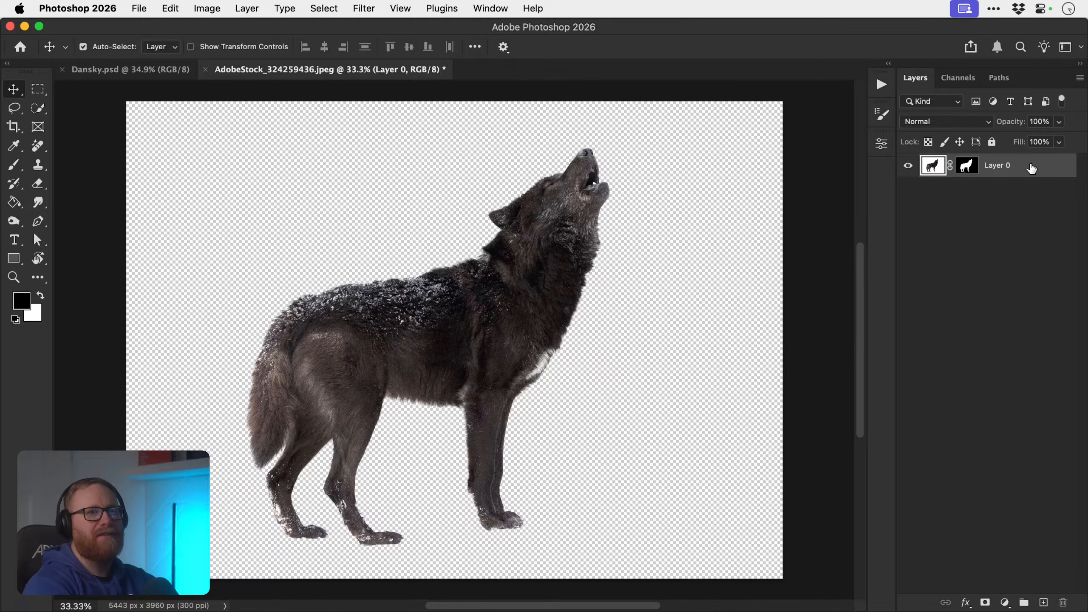
double_click(997, 166)
text(Wolf)
key(Return)
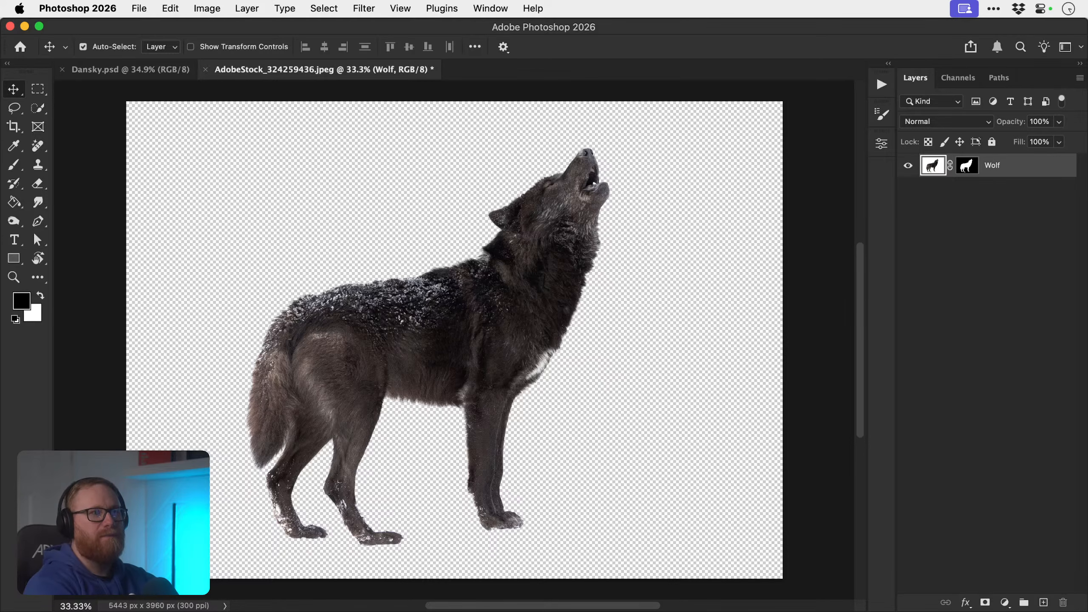
- Copy the Wolf layer with its mask into Dansky.psd and close the source photo without saving it
drag(998, 168, 483, 237)
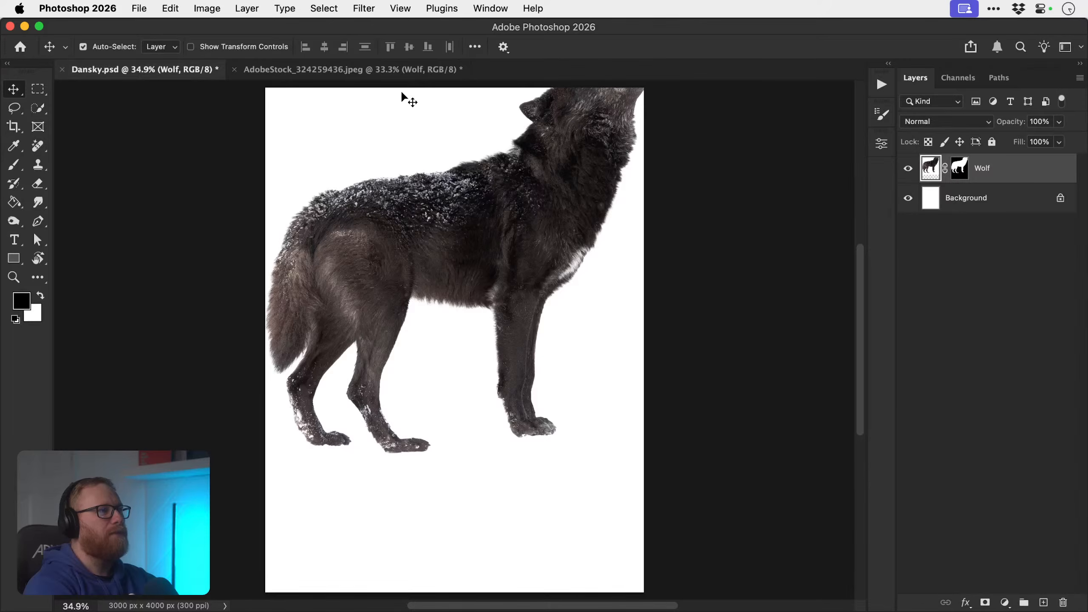
click(393, 74)
key(super+w)
click(519, 280)
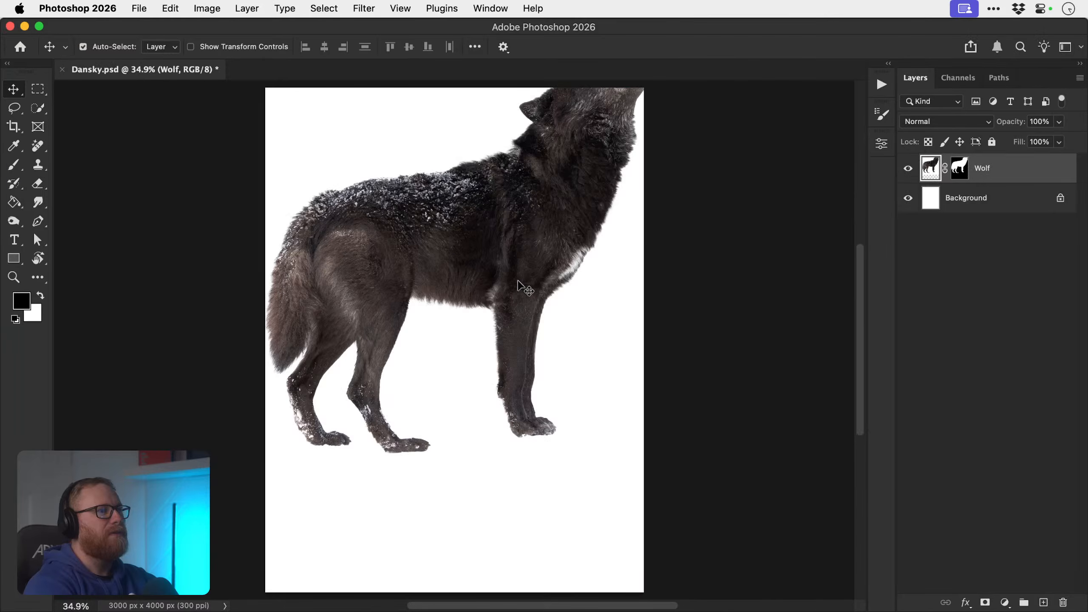
- Convert the Wolf layer to a Smart Object and scale it down so the whole wolf sits centered on the canvas
right_click(1022, 160)
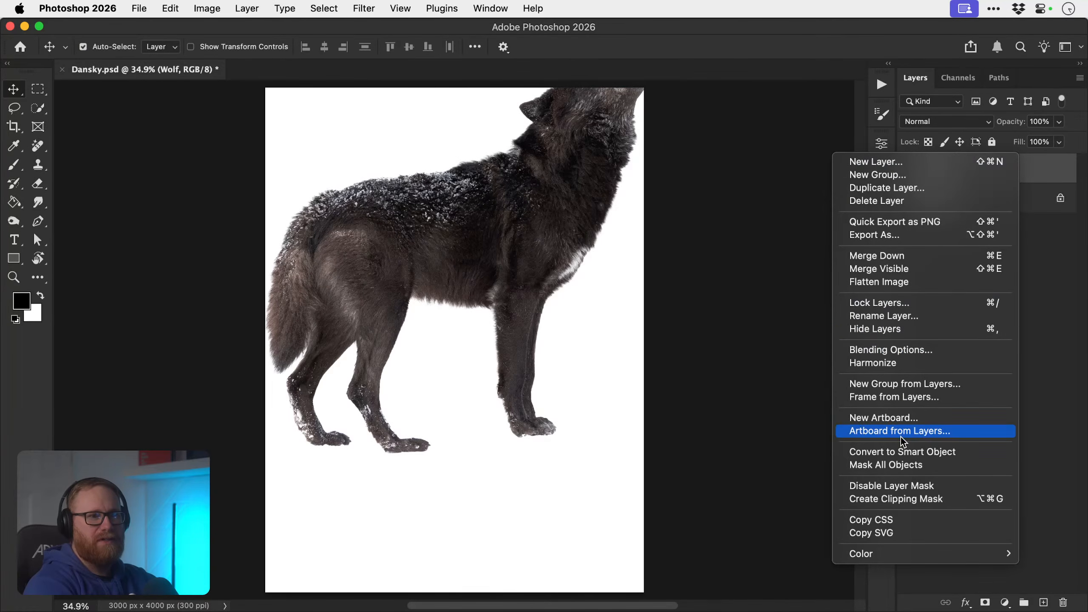
click(896, 451)
key(super+t)
drag(641, 456, 560, 372)
key(Return)
drag(507, 248, 505, 324)
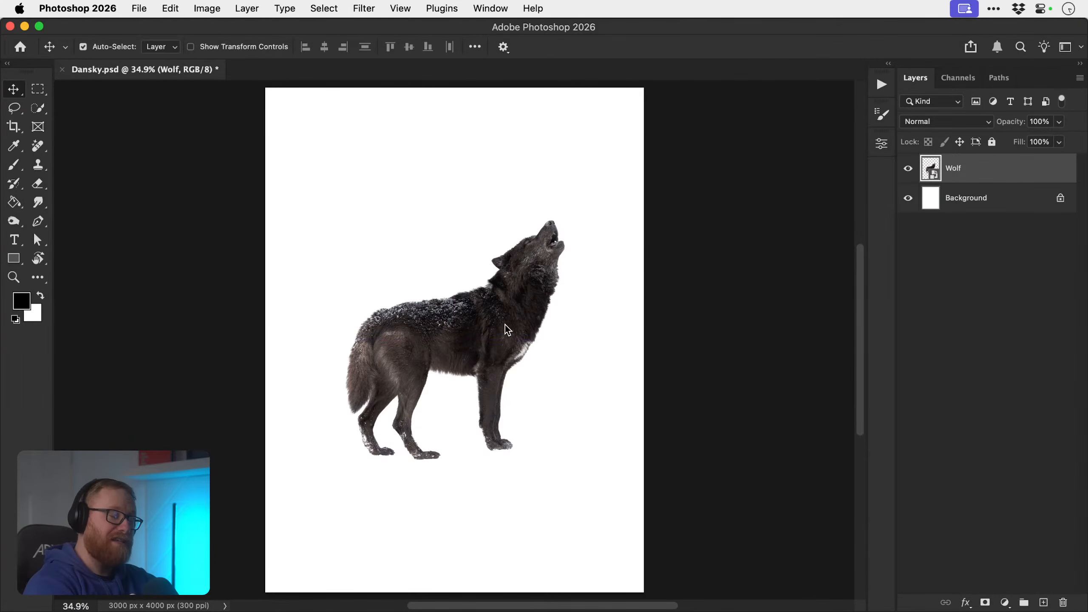
- Switch to Adobe Bridge and open the black rock pile photo AdobeStock_247963771.jpeg in Photoshop
key(super)
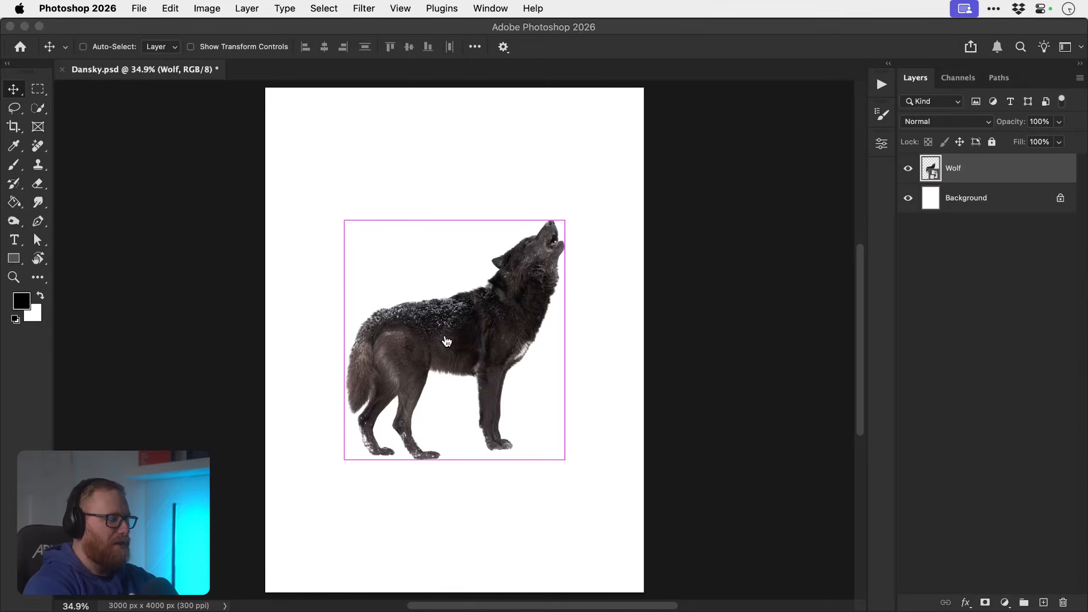
key(super+Tab)
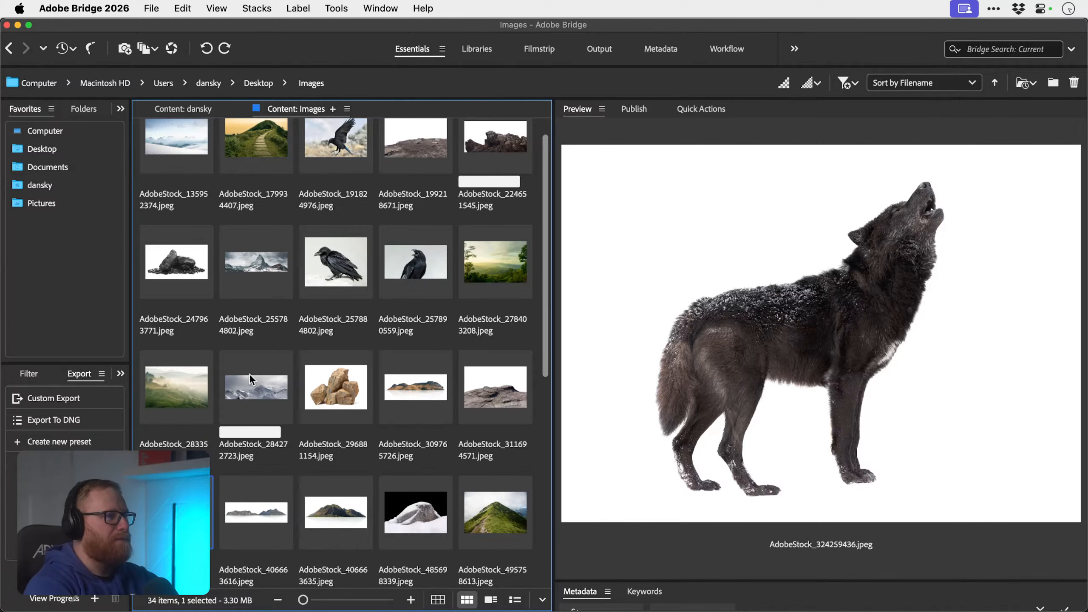
scroll(471, 372, up, 2)
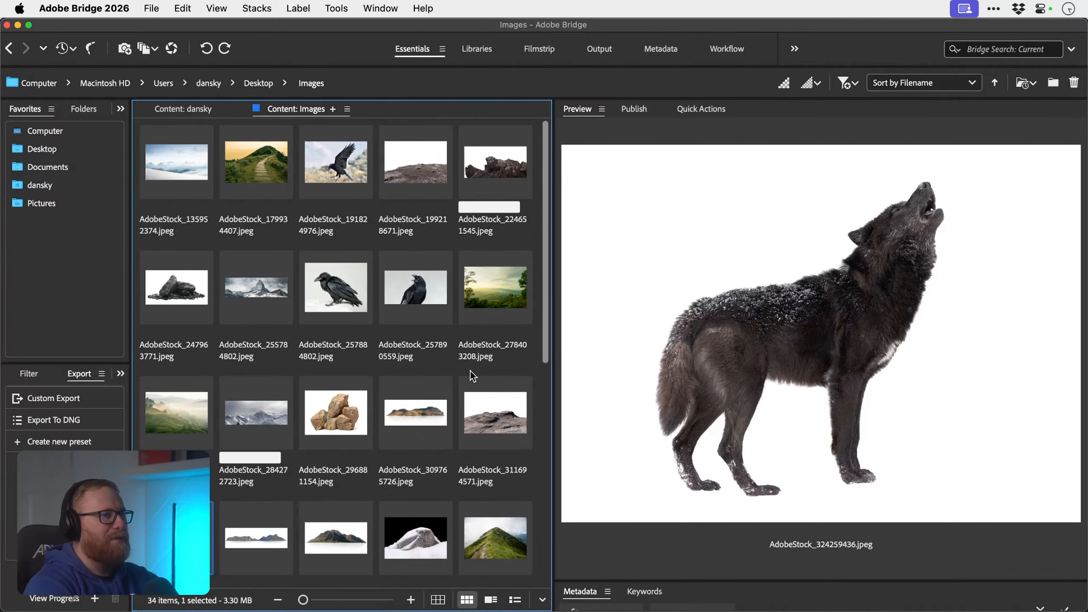
click(188, 290)
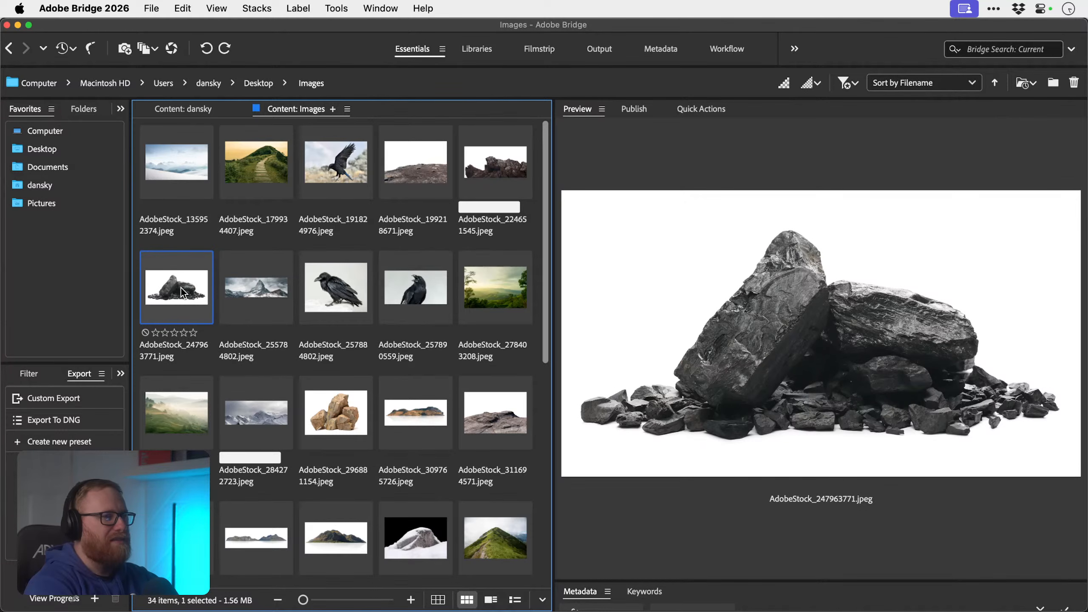
click(601, 611)
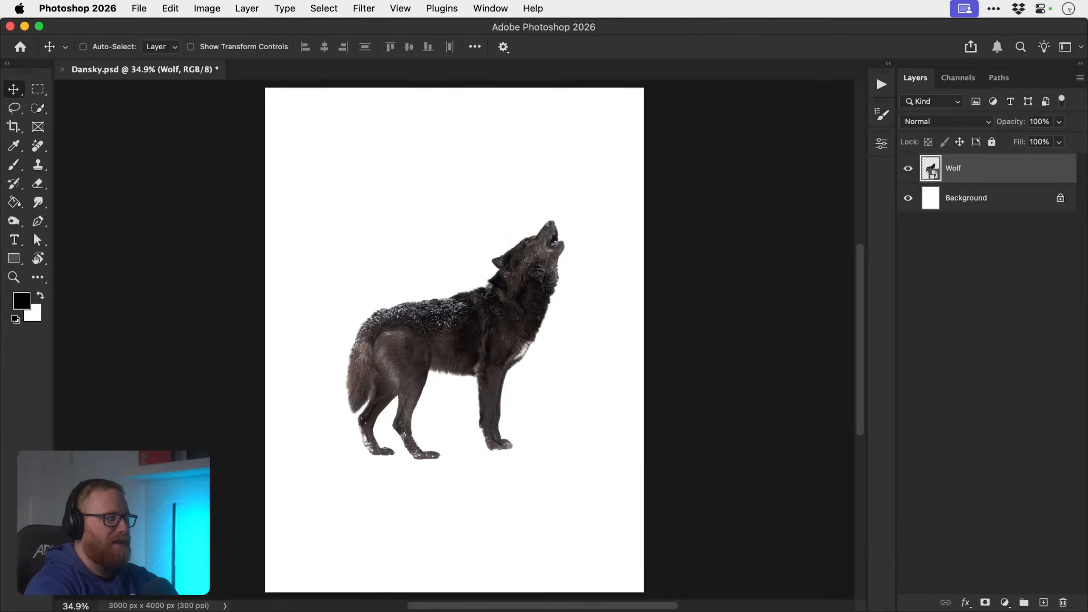
- Isolate the rock pile with Select Subject and a layer mask, and rename its layer as Rocks
click(318, 9)
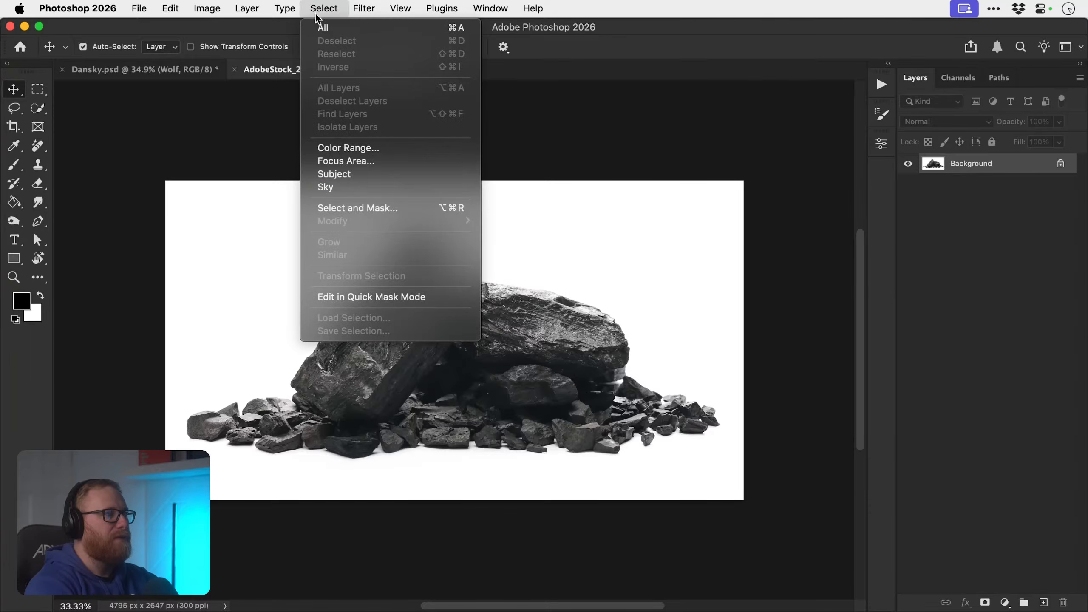
click(396, 175)
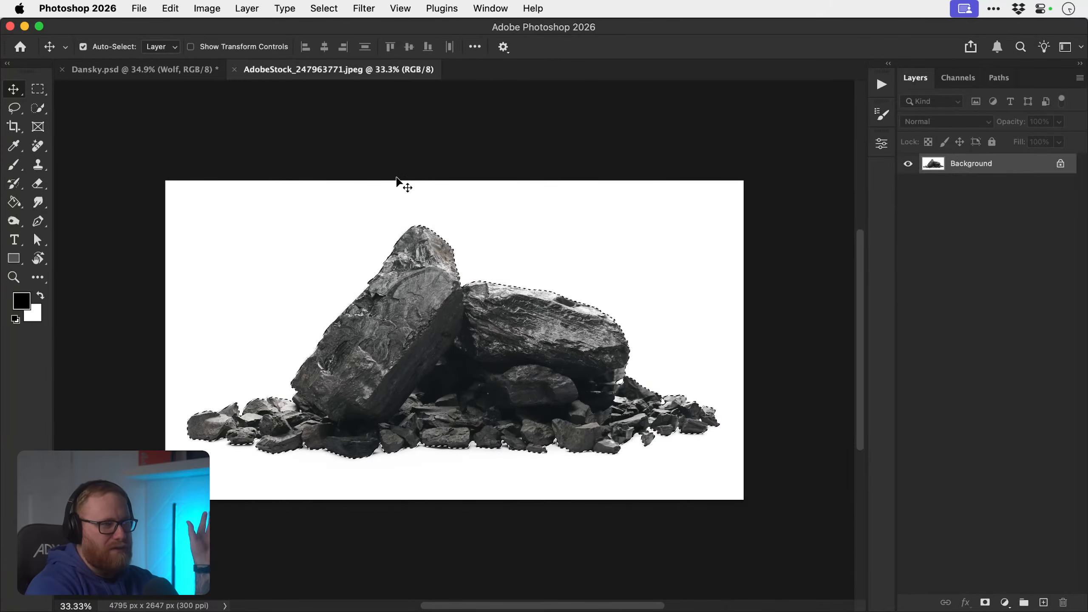
click(985, 602)
double_click(996, 163)
text(Rocks)
key(Return)
- Convert the Rocks layer to a Smart Object, copy it into Dansky.psd and close the source photo
right_click(998, 168)
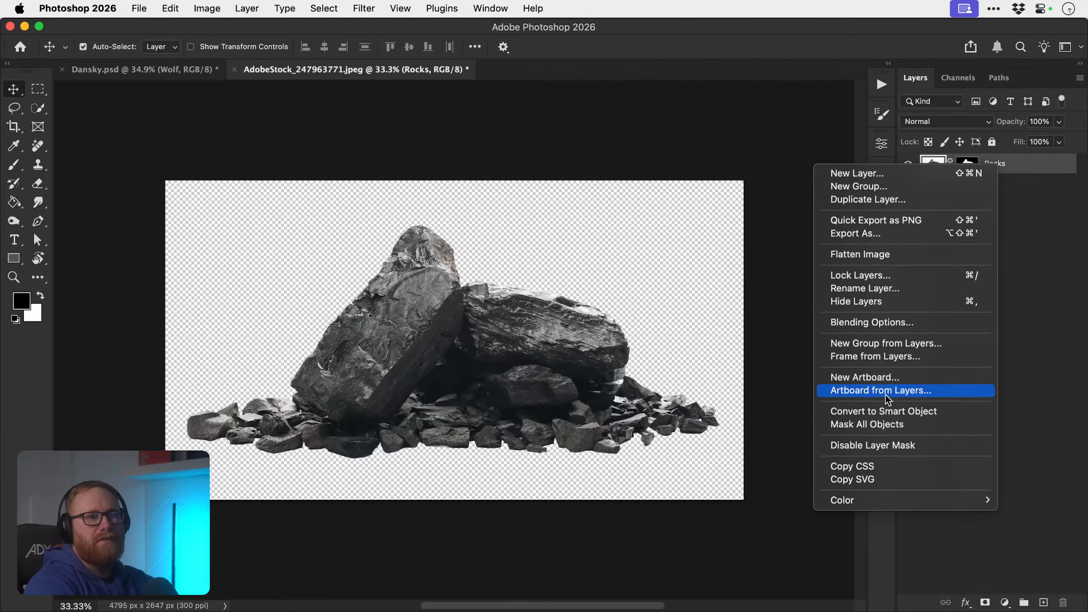
click(878, 411)
drag(1017, 166, 409, 236)
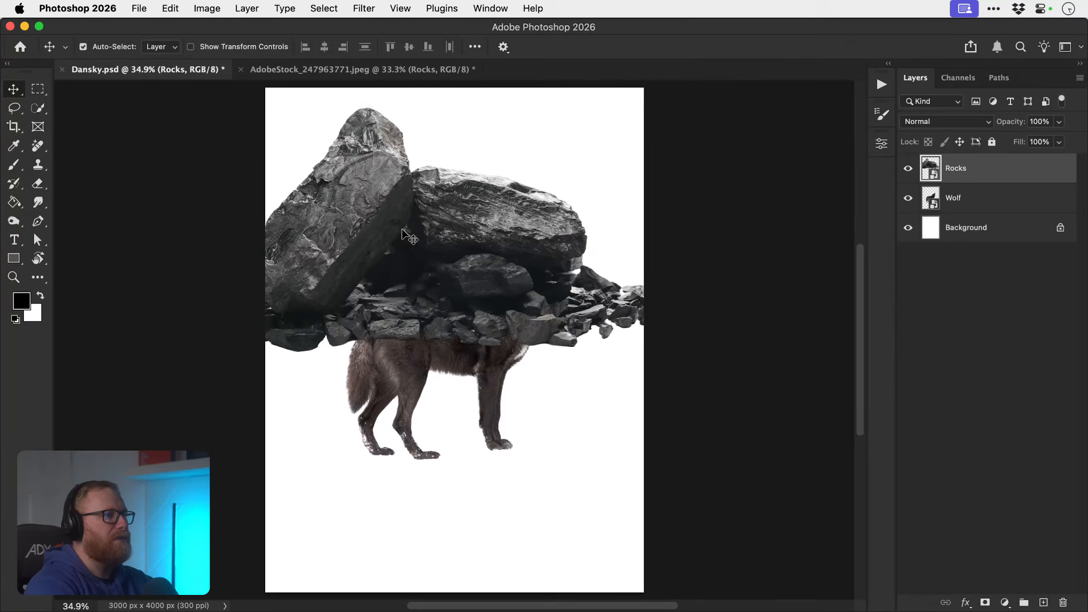
click(404, 69)
key(super+w)
- Scale the Rocks layer proportionally down to about 53% in Dansky.psd
click(523, 273)
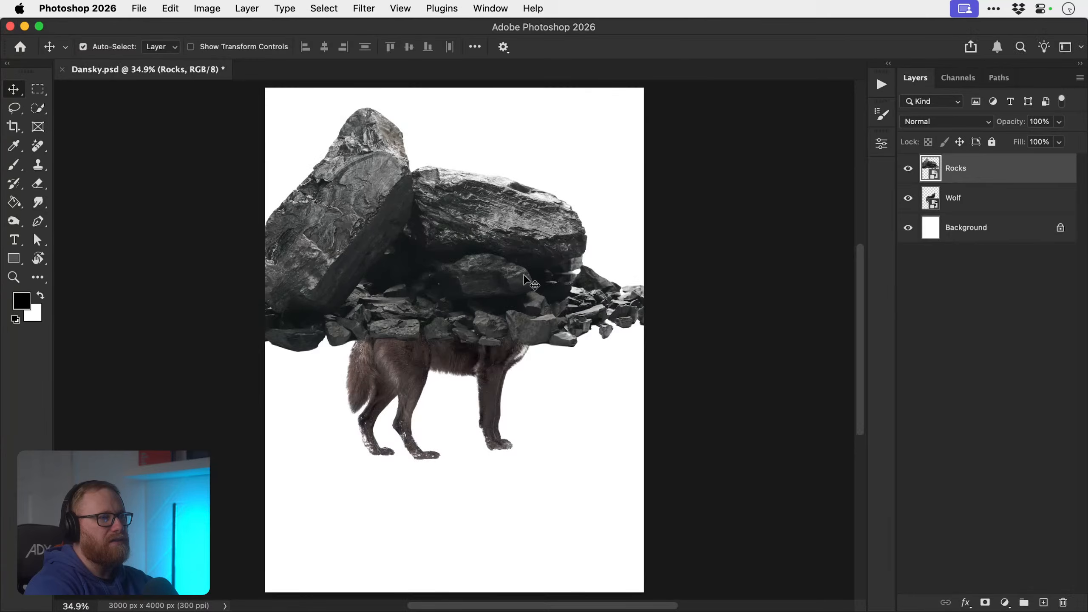
key(super+t)
drag(679, 353, 554, 225)
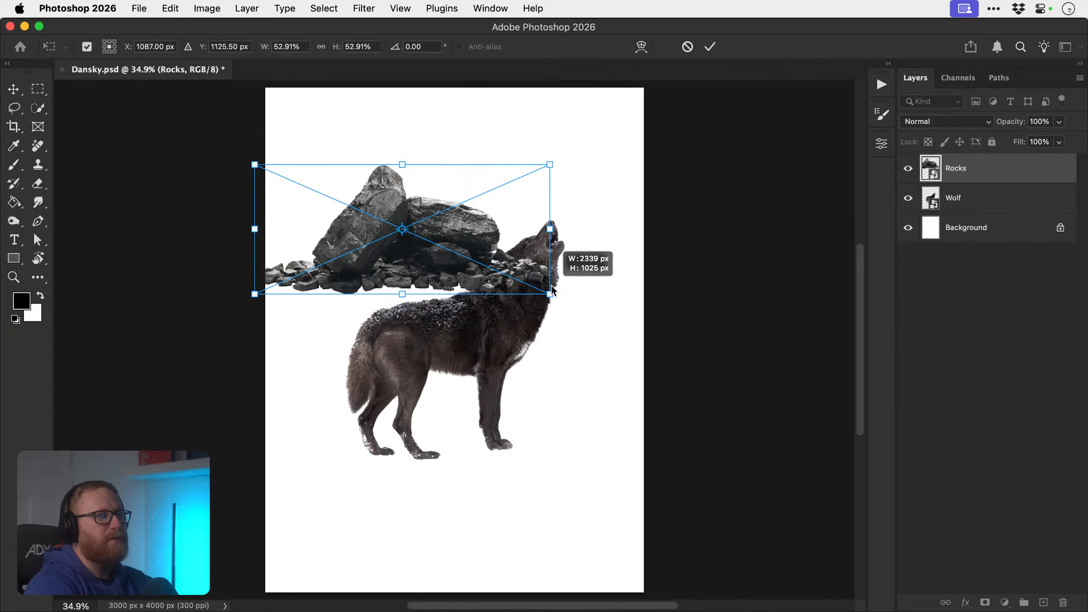
key(Return)
- Place the Rocks layer below the wolf and behind the Wolf layer, and raise the wolf to stand on the rocks
drag(459, 258, 493, 458)
key(super+bracketleft)
drag(491, 322, 492, 281)
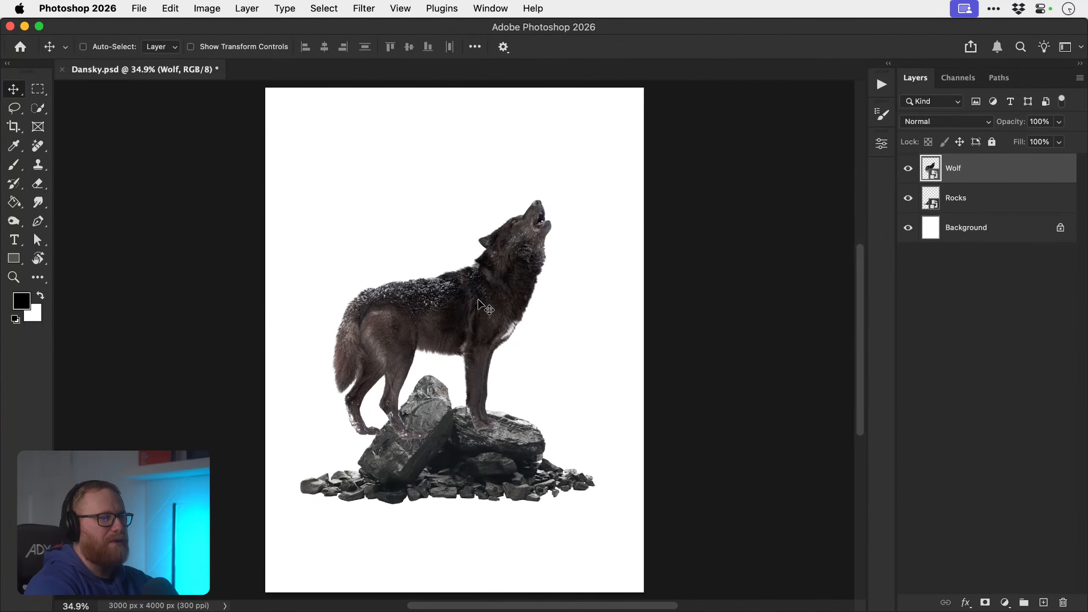
key(super+t)
drag(608, 300, 610, 251)
drag(488, 289, 451, 291)
key(Return)
key(super+z)
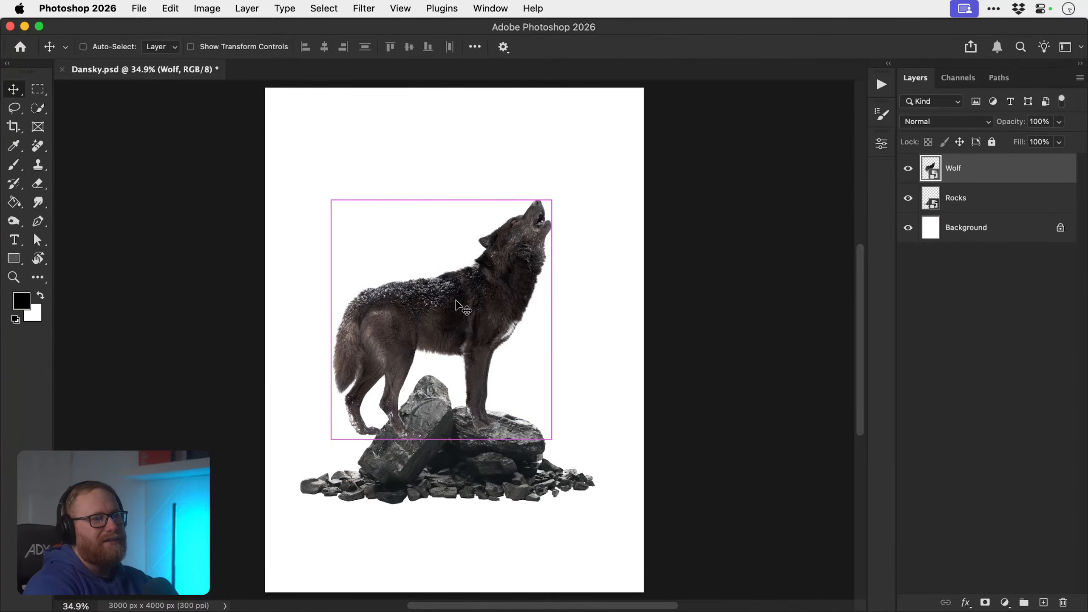
- Preview the raven, snowy mountain and mossy rock images in Bridge to compare candidates for the composite
key(super+Tab)
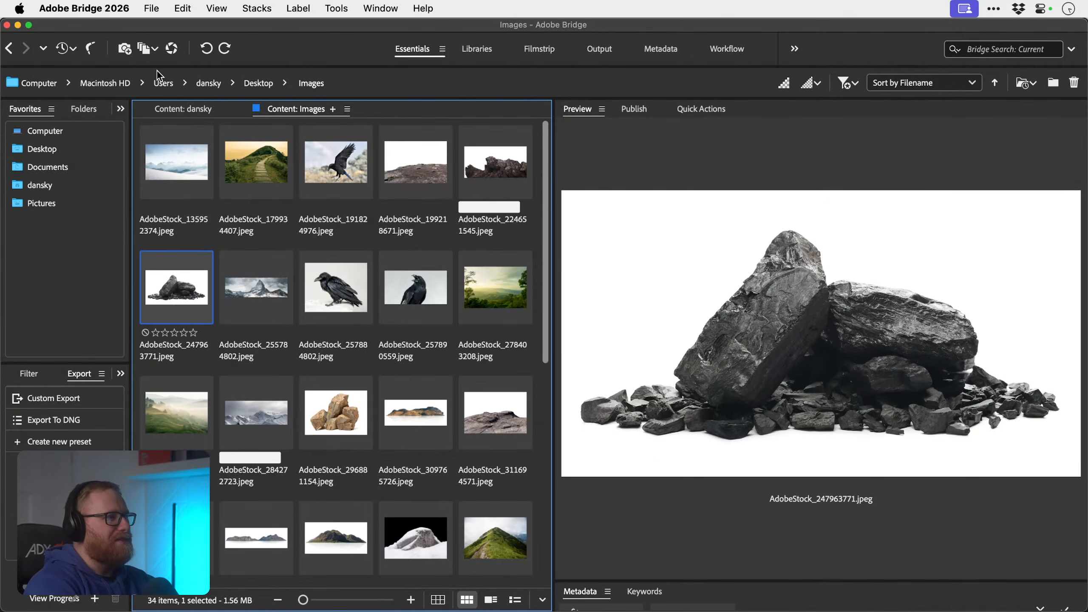
click(341, 291)
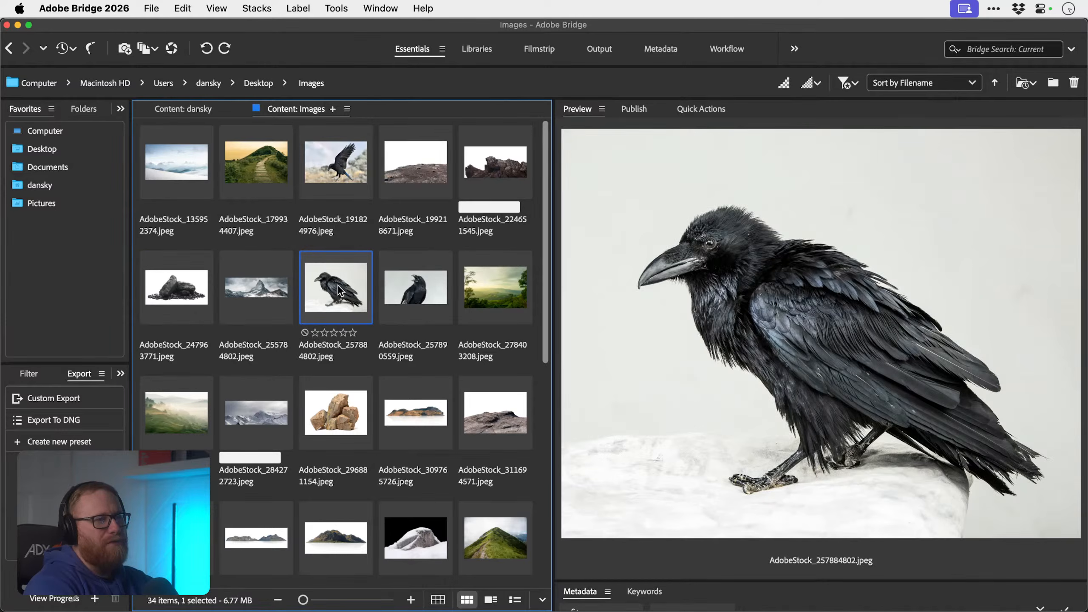
click(407, 301)
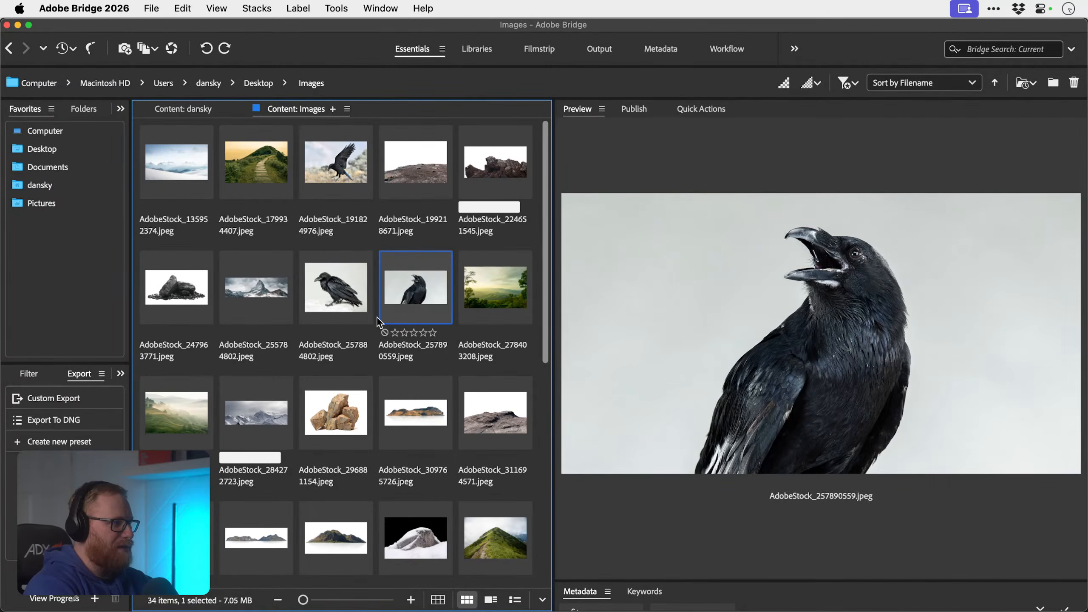
click(255, 419)
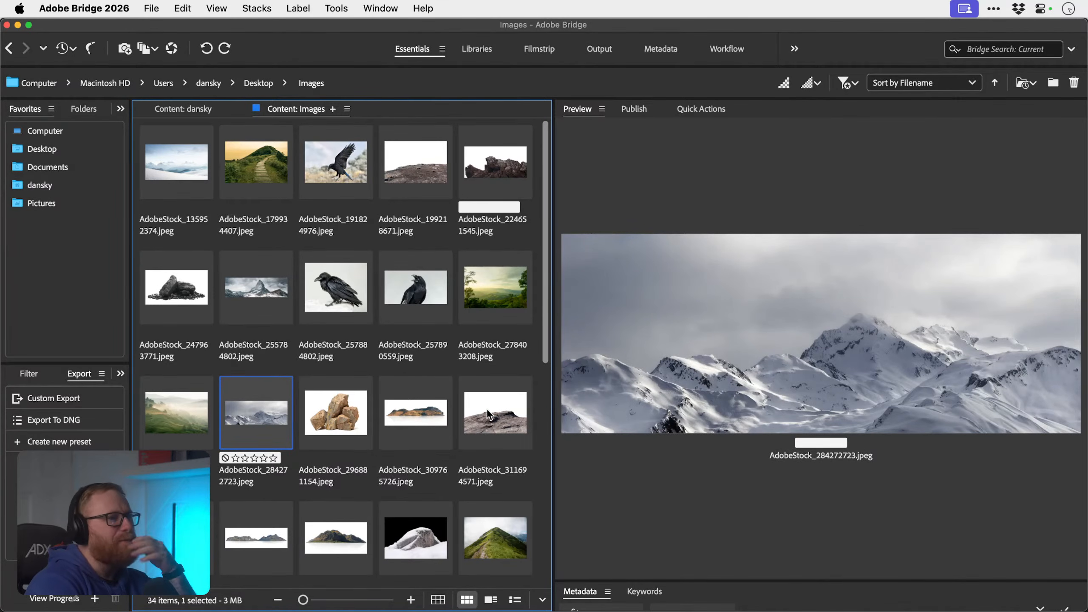
scroll(311, 316, down, 10)
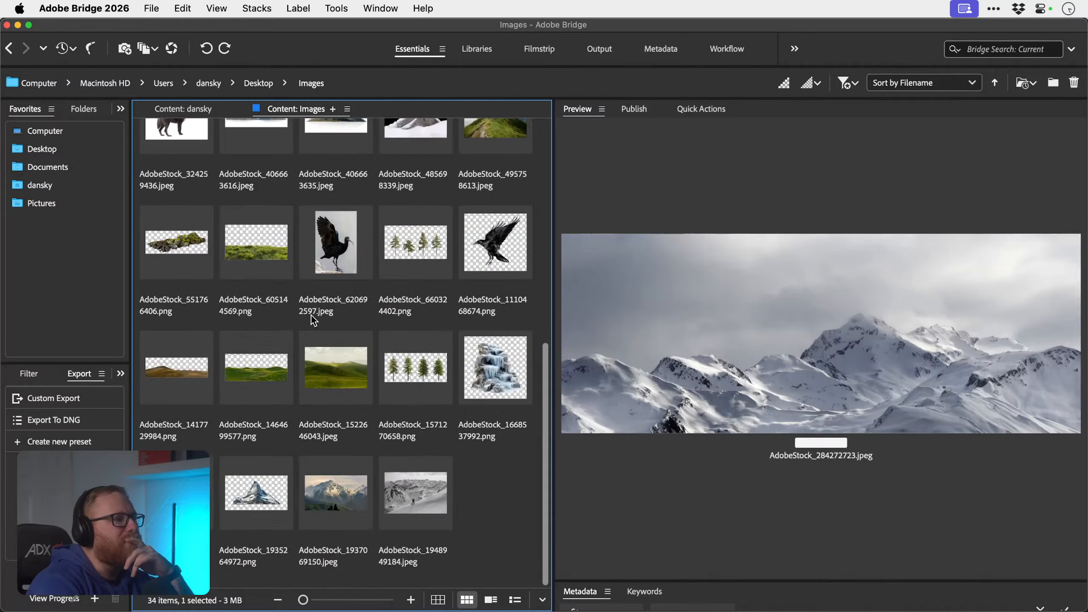
click(417, 471)
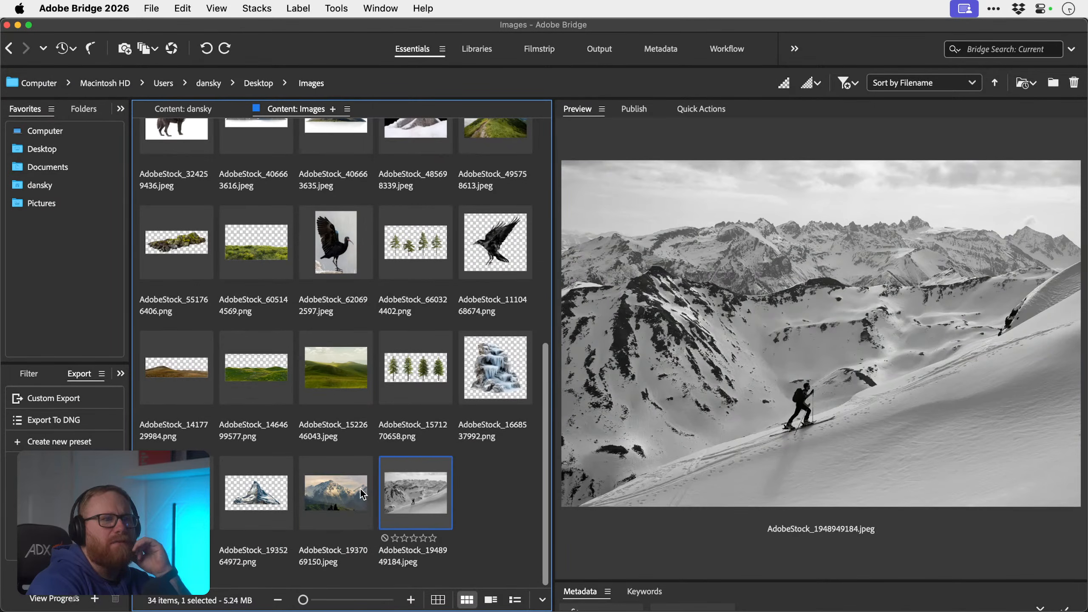
click(361, 489)
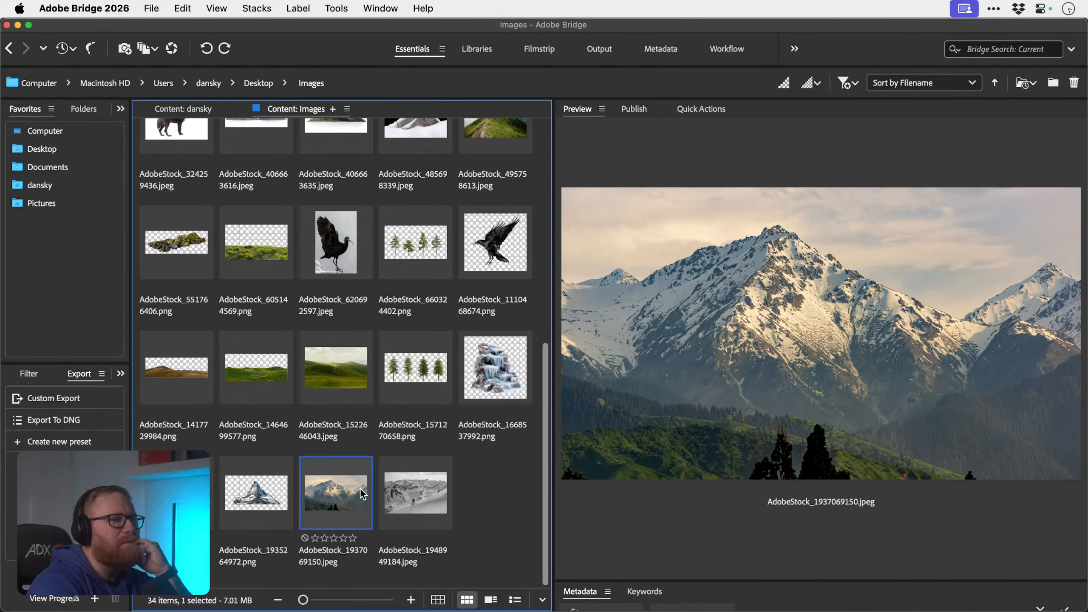
click(277, 492)
scroll(278, 495, up, 3)
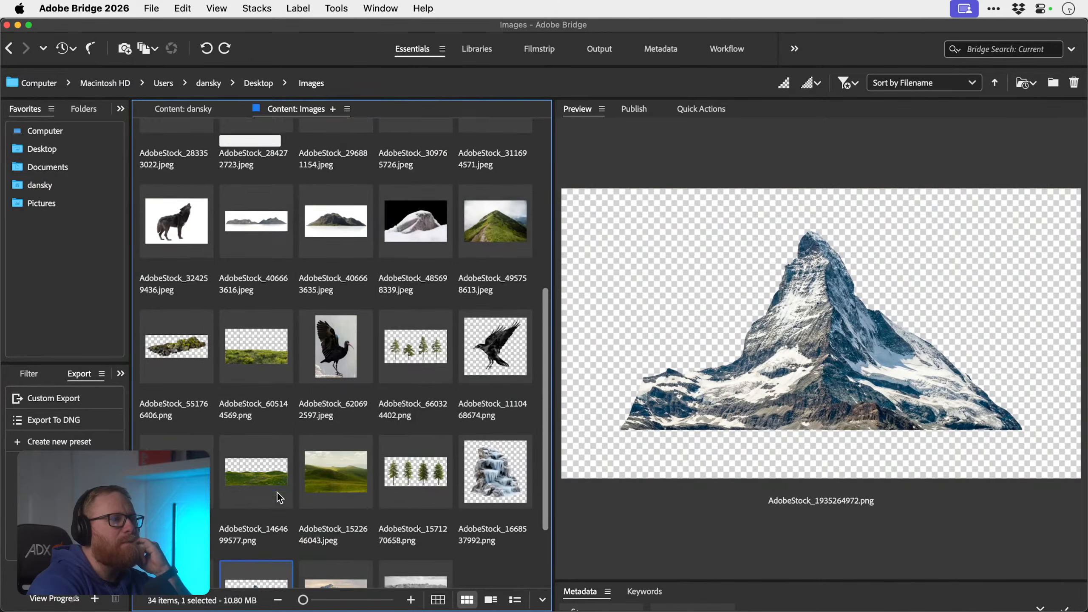
click(199, 334)
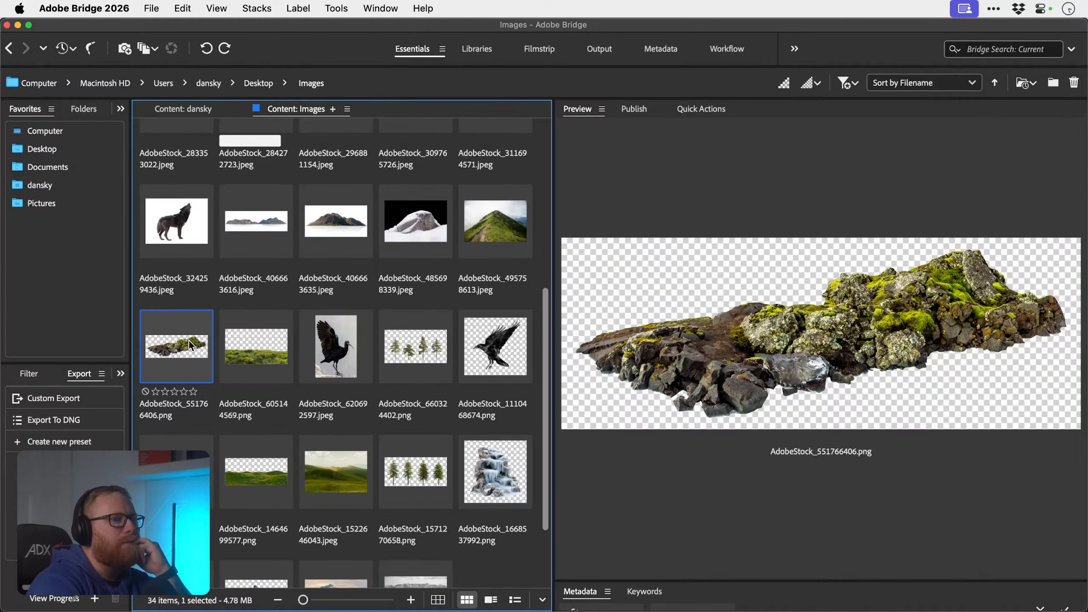
scroll(242, 377, up, 5)
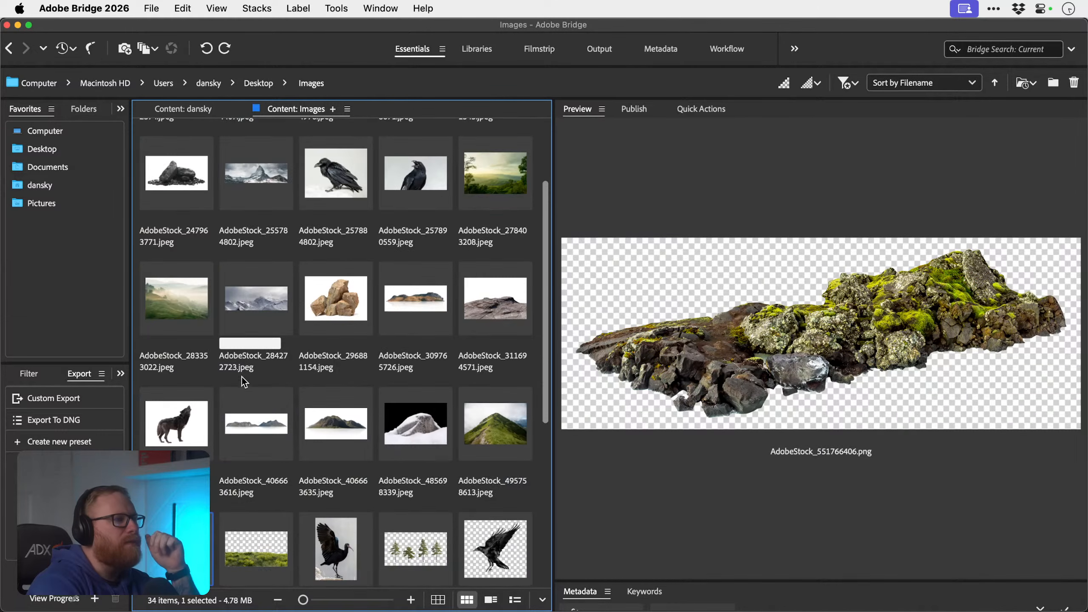
click(268, 301)
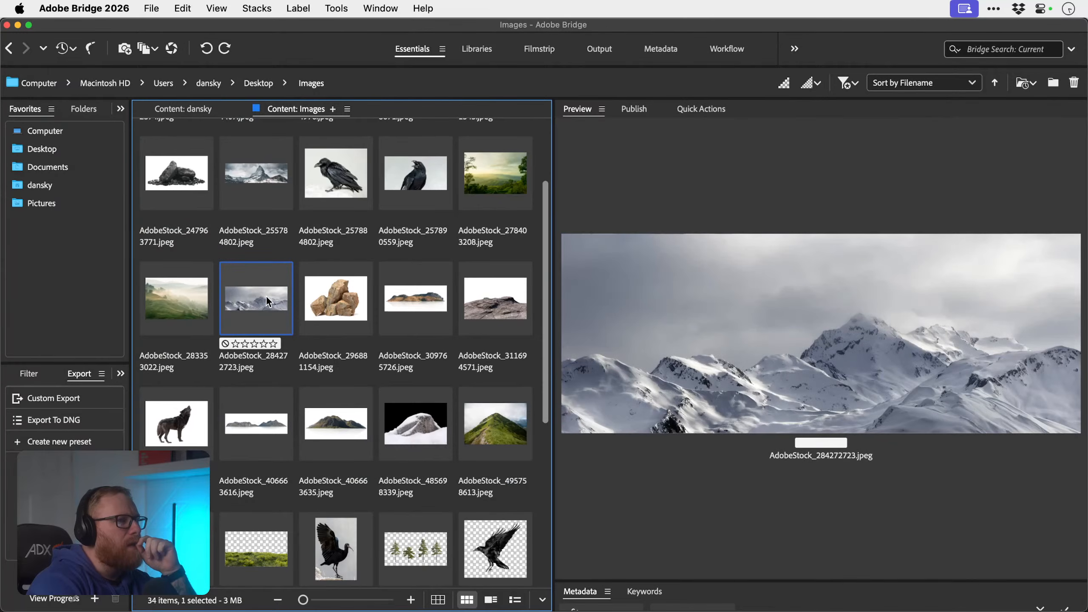
- Copy the whole snowy peak photo AdobeStock_255784802.jpeg into Dansky.psd as a layer directly above Background
click(263, 166)
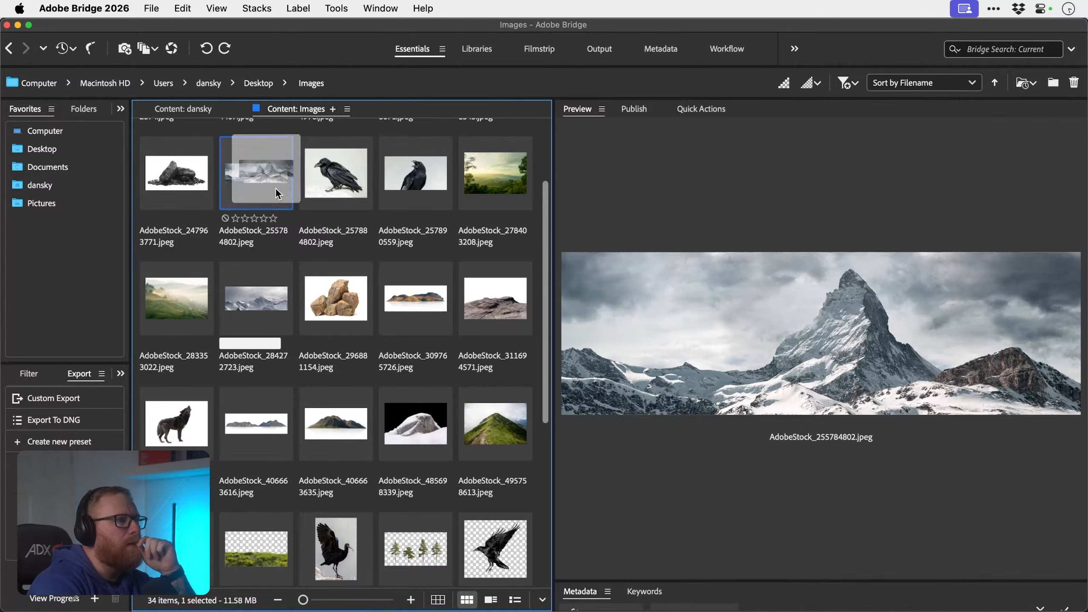
scroll(263, 167, up, 1)
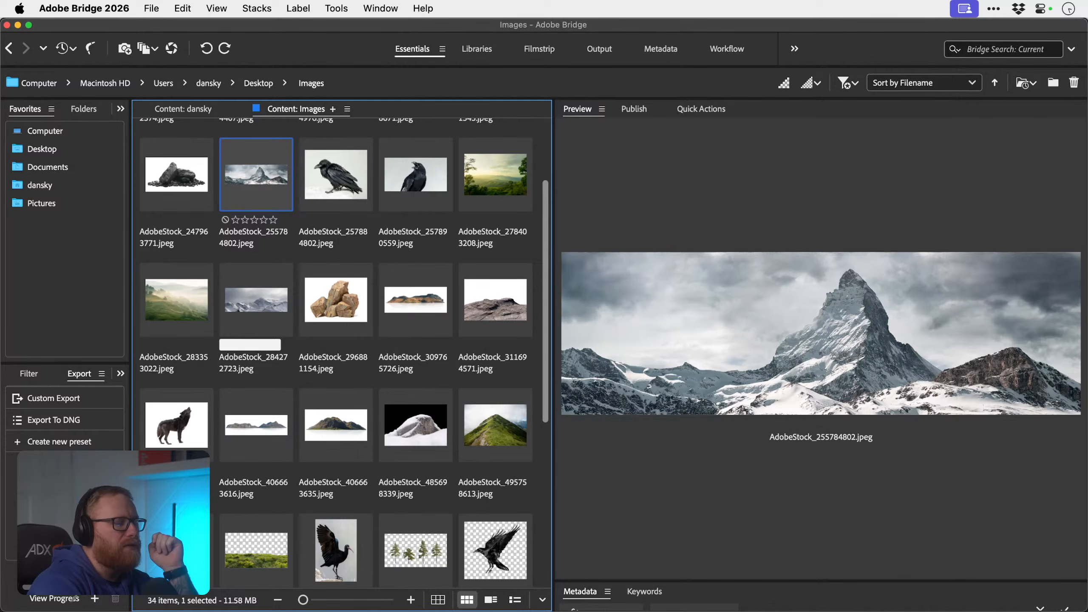
double_click(264, 167)
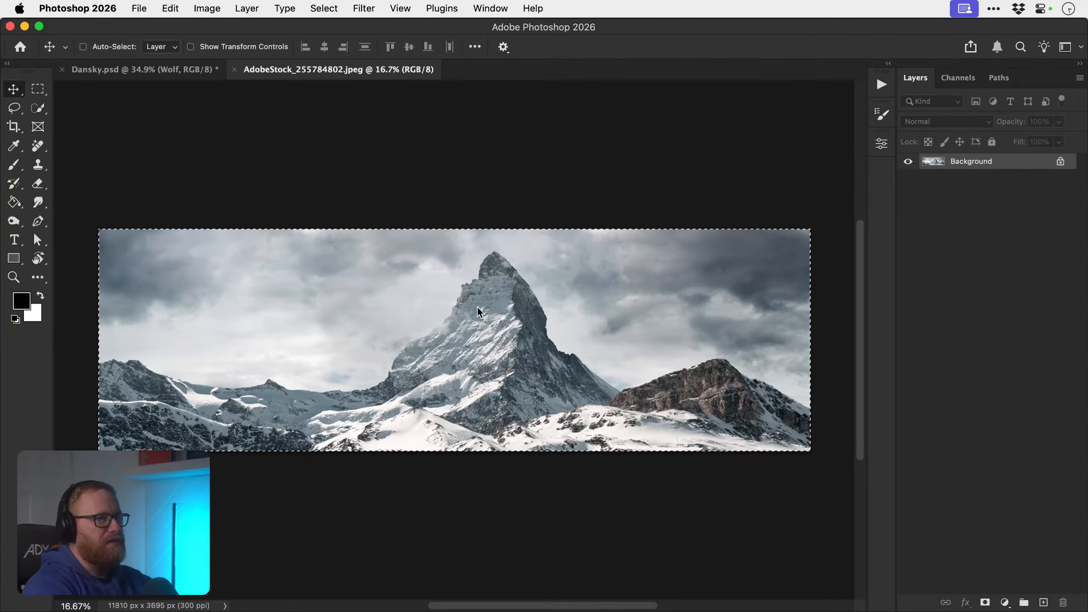
key(super+c)
key(super+w)
click(979, 228)
key(super+v)
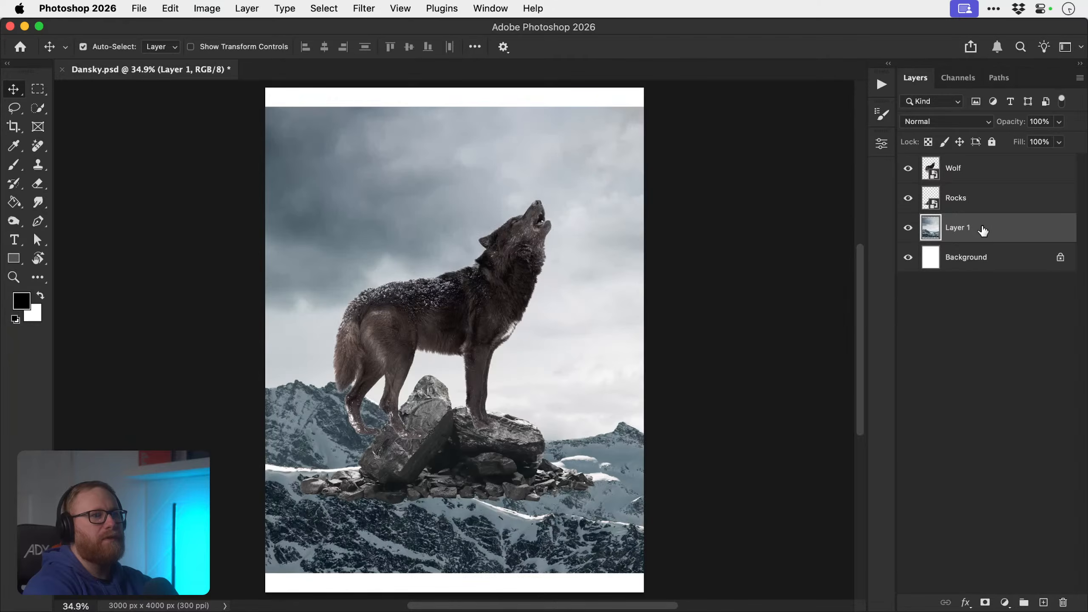
- Convert the pasted mountain layer to a Smart Object and scale it down to span the upper half of the canvas
right_click(983, 230)
click(860, 505)
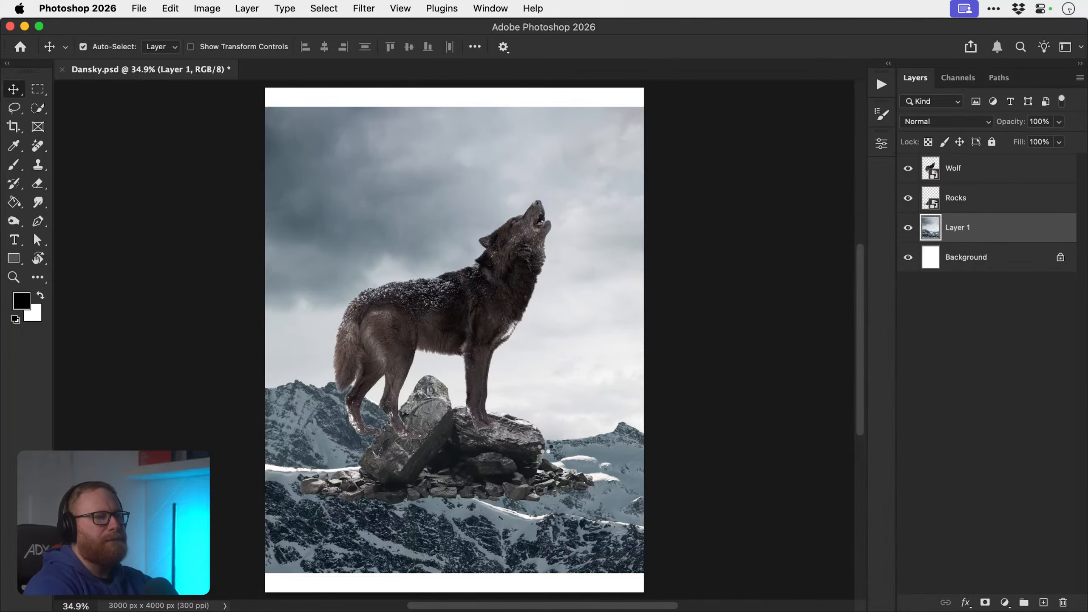
key(super+t)
drag(602, 388, 512, 338)
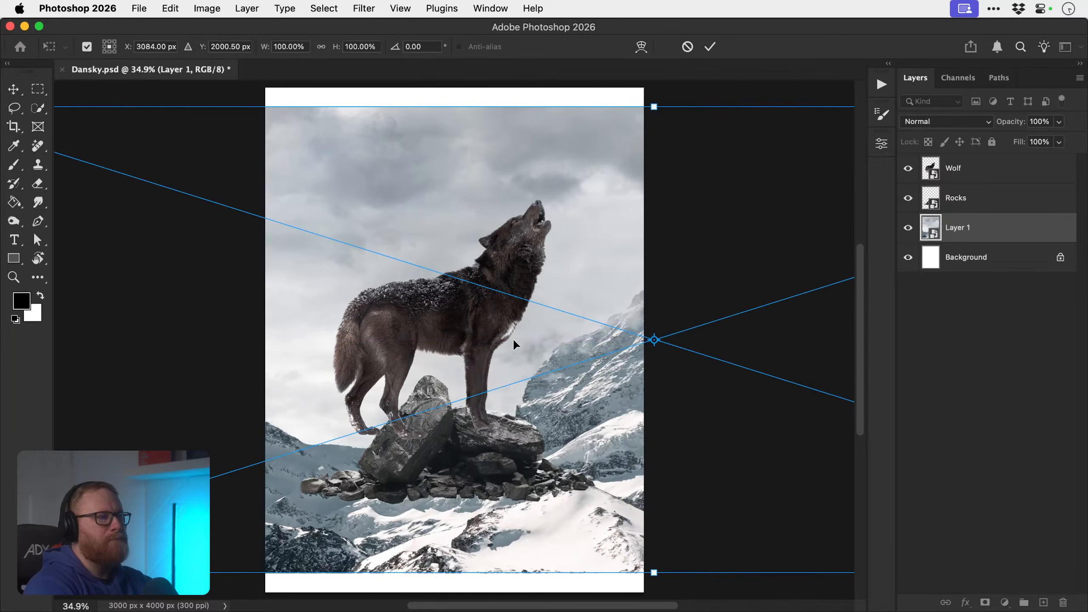
key(super+minus)
key(super+minus)
drag(678, 274, 581, 264)
drag(799, 220, 713, 249)
drag(604, 325, 576, 340)
drag(684, 216, 610, 256)
drag(537, 258, 564, 238)
key(Return)
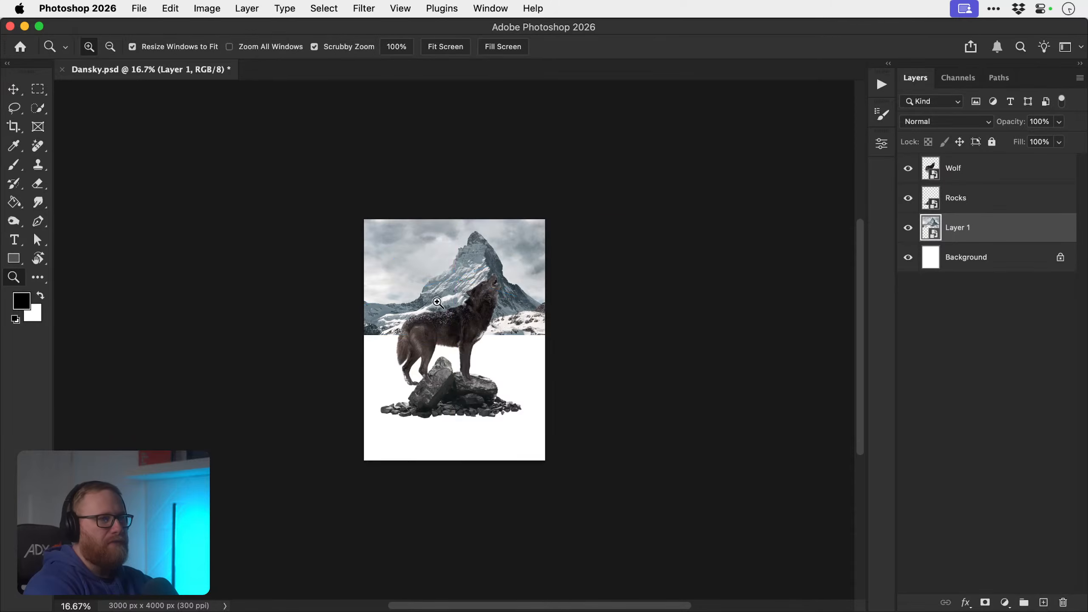
- Move the wolf and rocks together down and to the left, and shift the mountain so its peak is horizontally centered on the canvas
super+click(440, 303)
drag(482, 262, 506, 206)
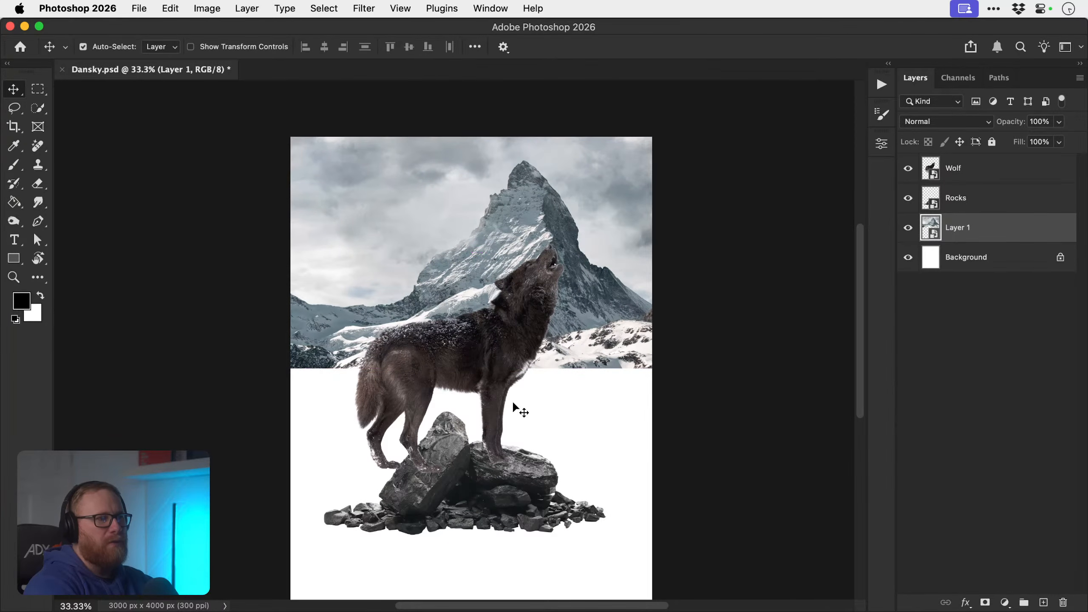
click(499, 354)
shift+click(477, 483)
scroll(489, 428, down, 2)
drag(492, 339, 452, 389)
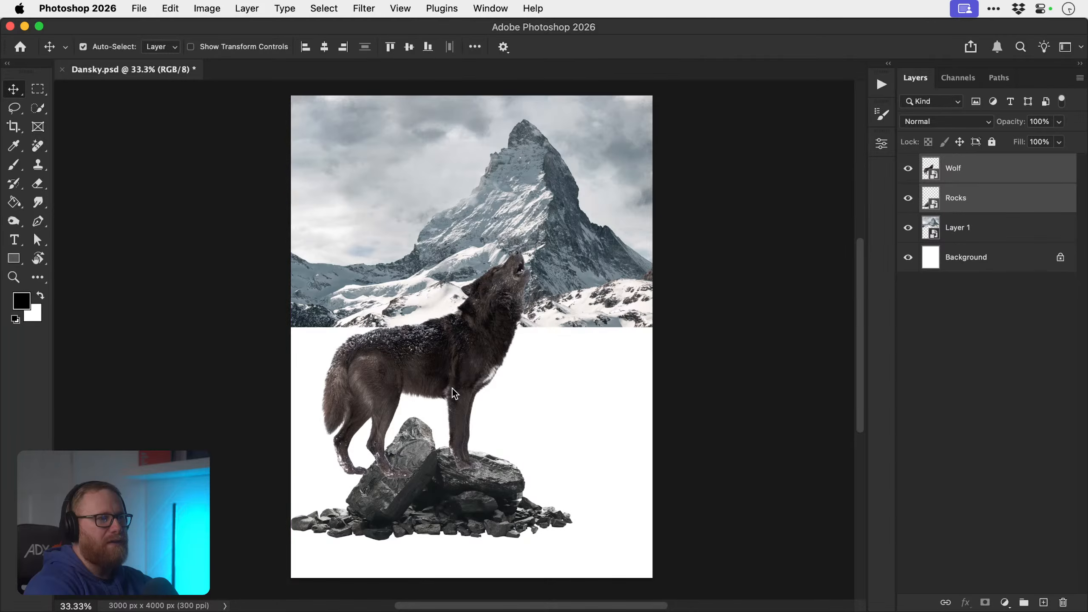
drag(578, 176, 517, 171)
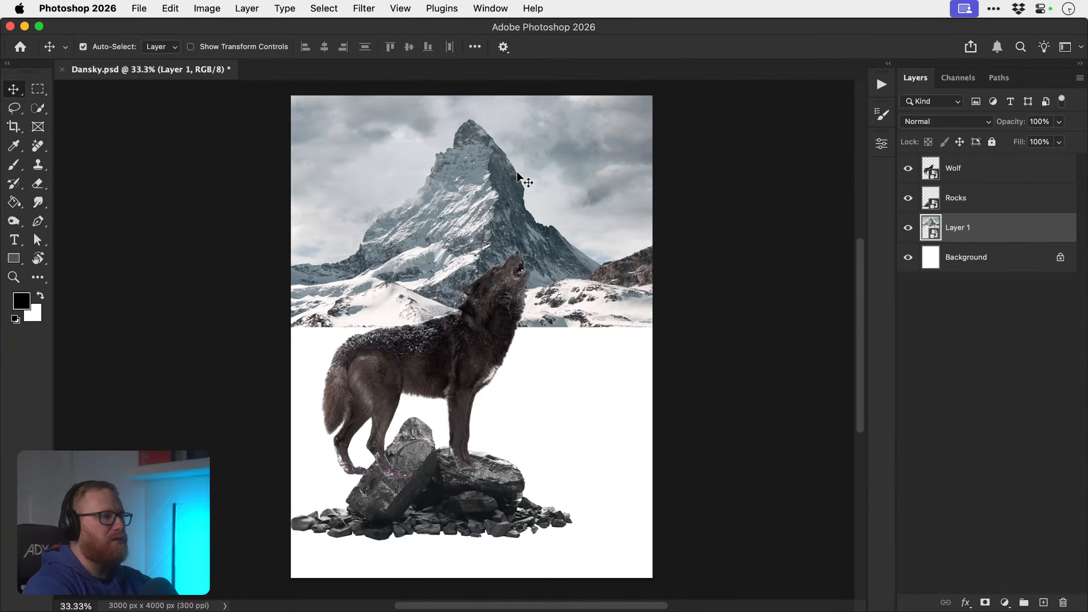
- Preview the dark mountain and rocky ground images in Bridge and compare them with the Photoshop composite as possible foregrounds
key(super+Tab)
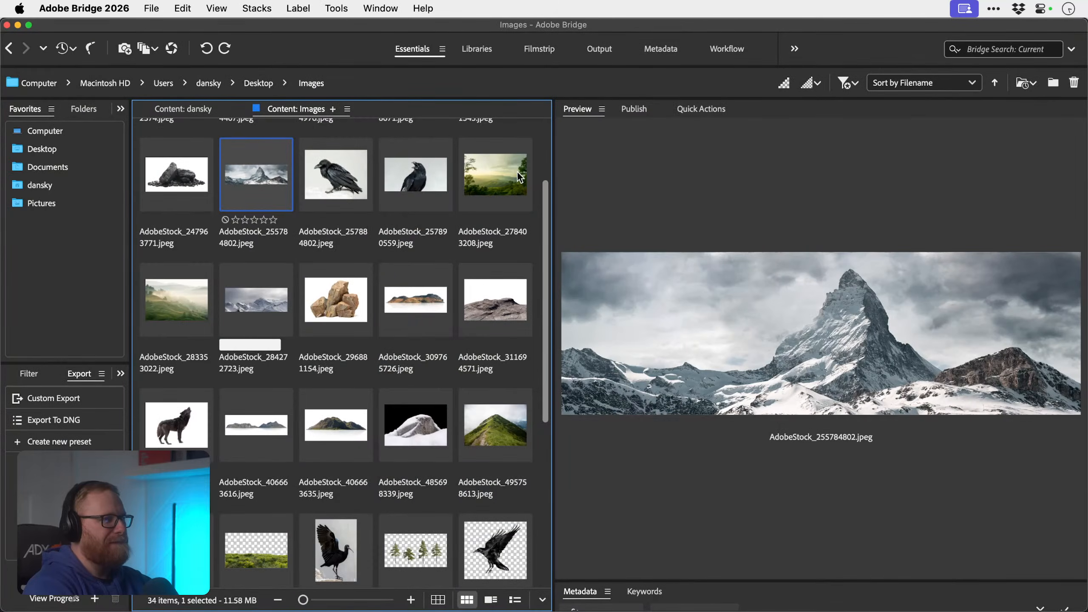
click(234, 424)
click(329, 425)
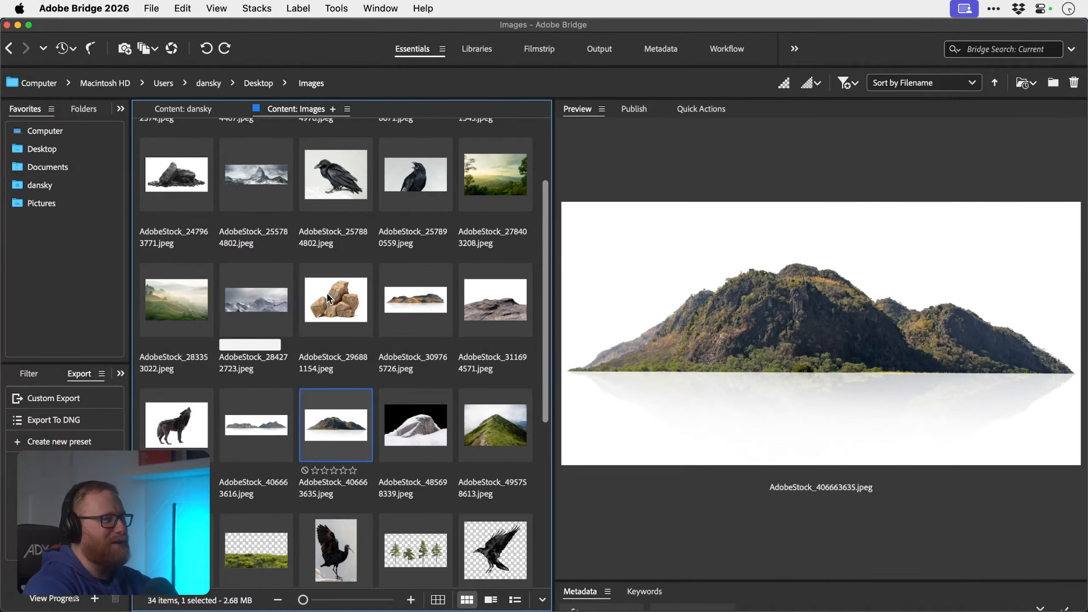
click(522, 301)
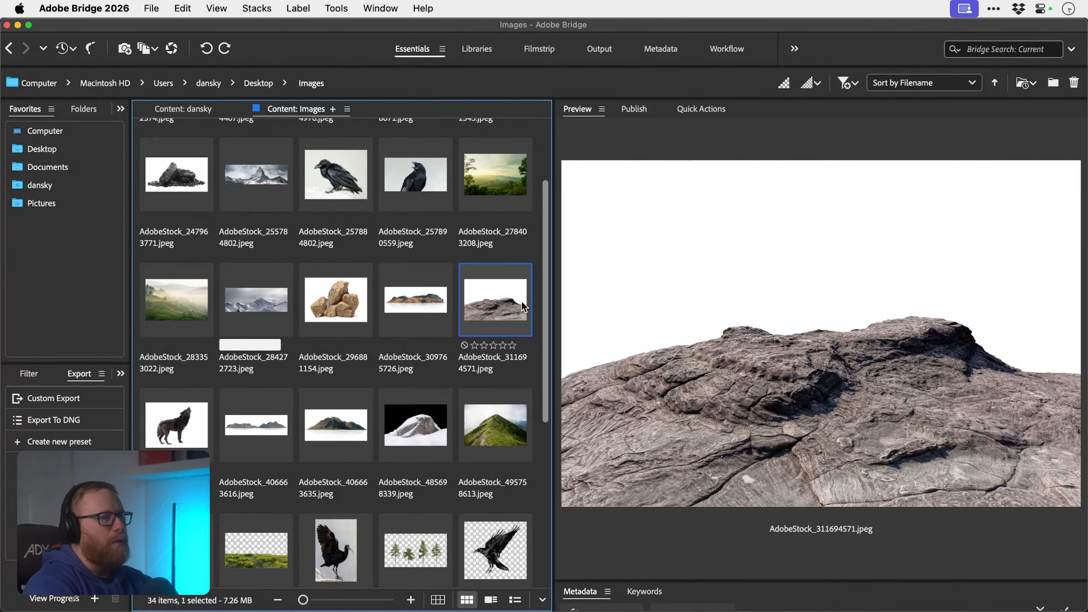
key(super+Tab)
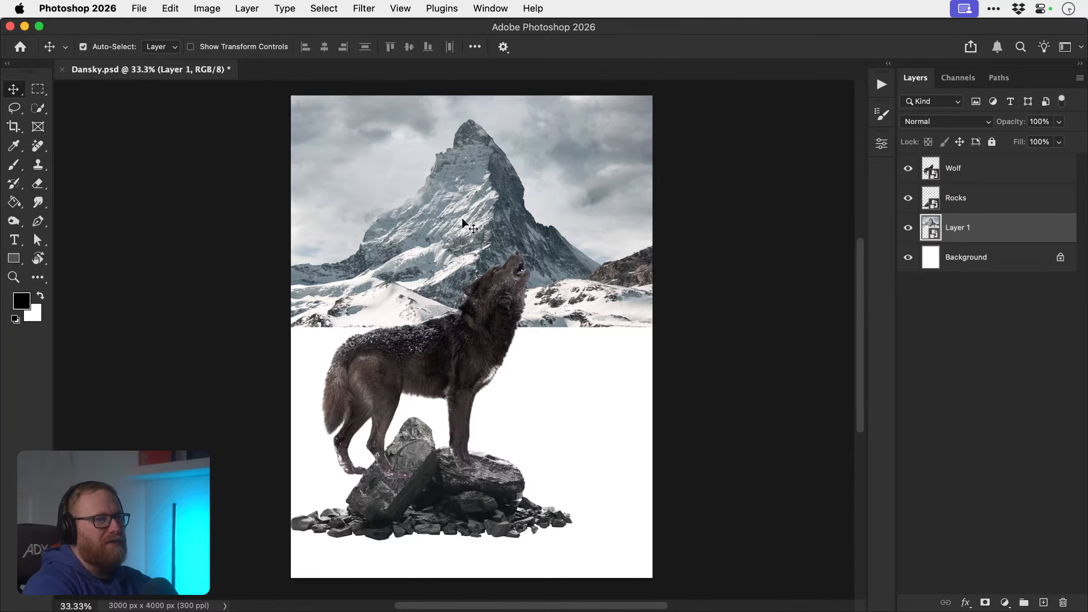
key(super+Tab)
key(super+Tab)
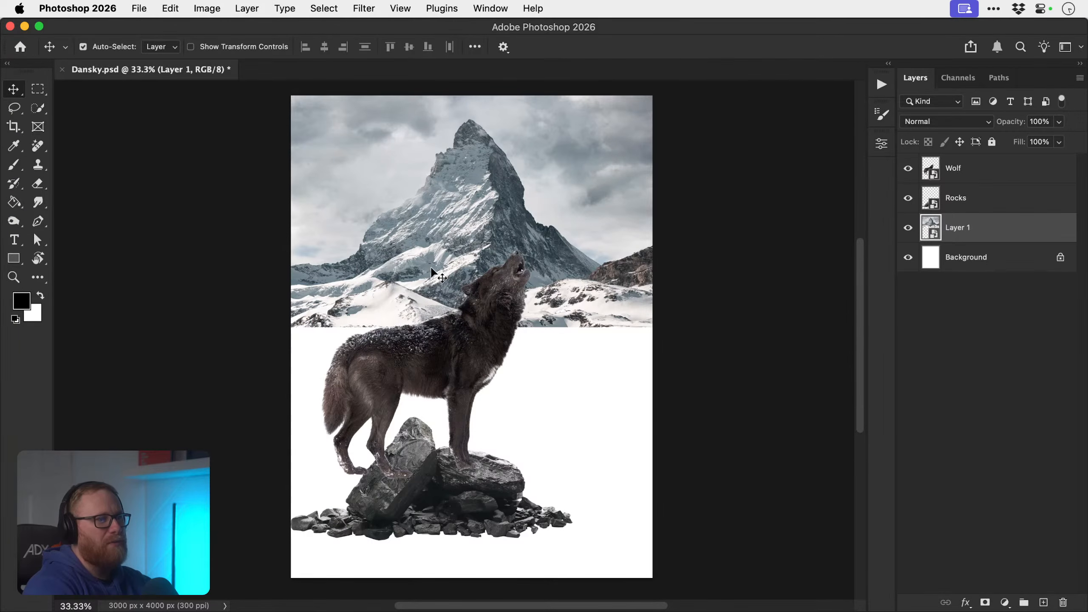
- Preview the grass meadow, green hills and pine tree images in Bridge, and check them against the Photoshop composite
key(super+Tab)
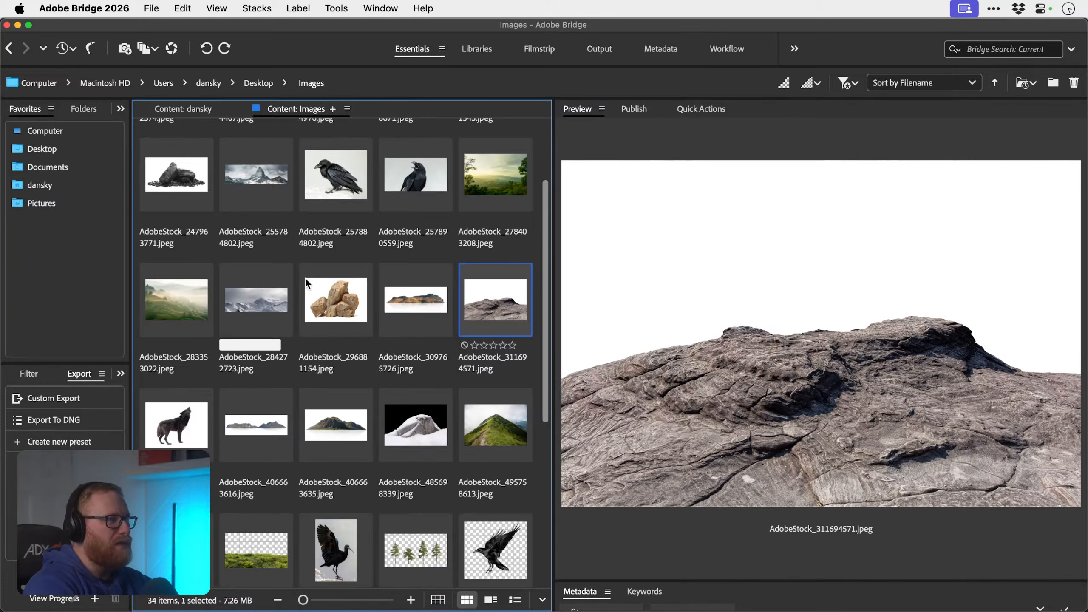
scroll(358, 356, down, 3)
click(266, 407)
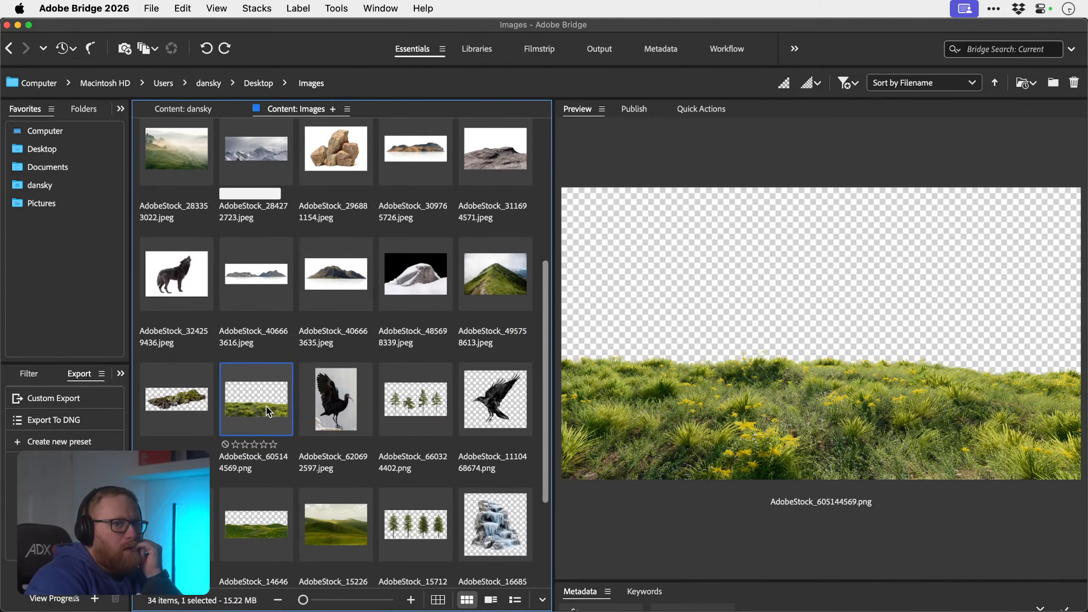
click(238, 535)
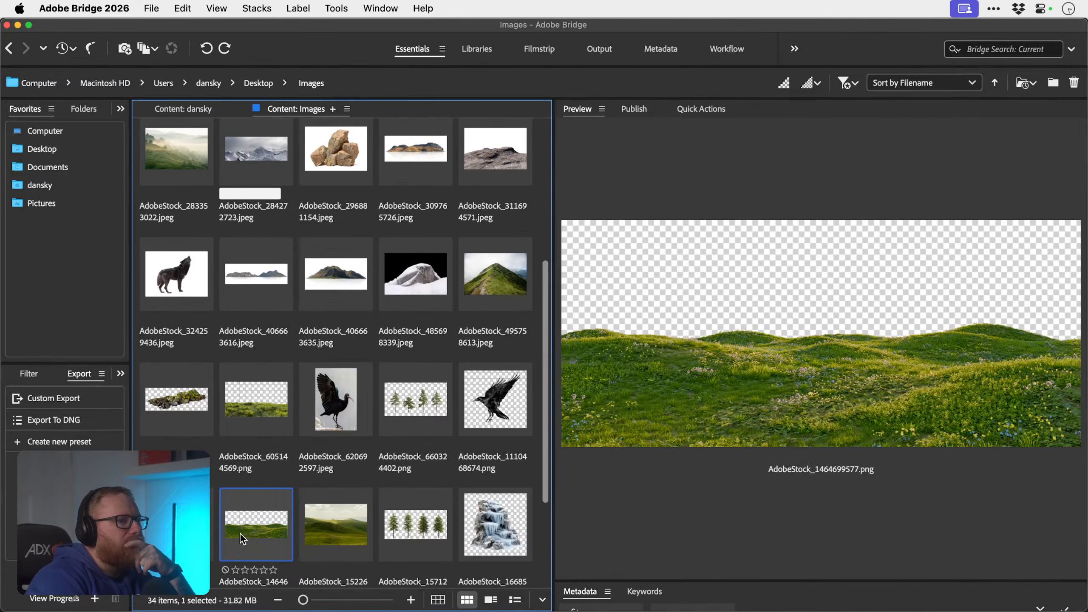
click(333, 522)
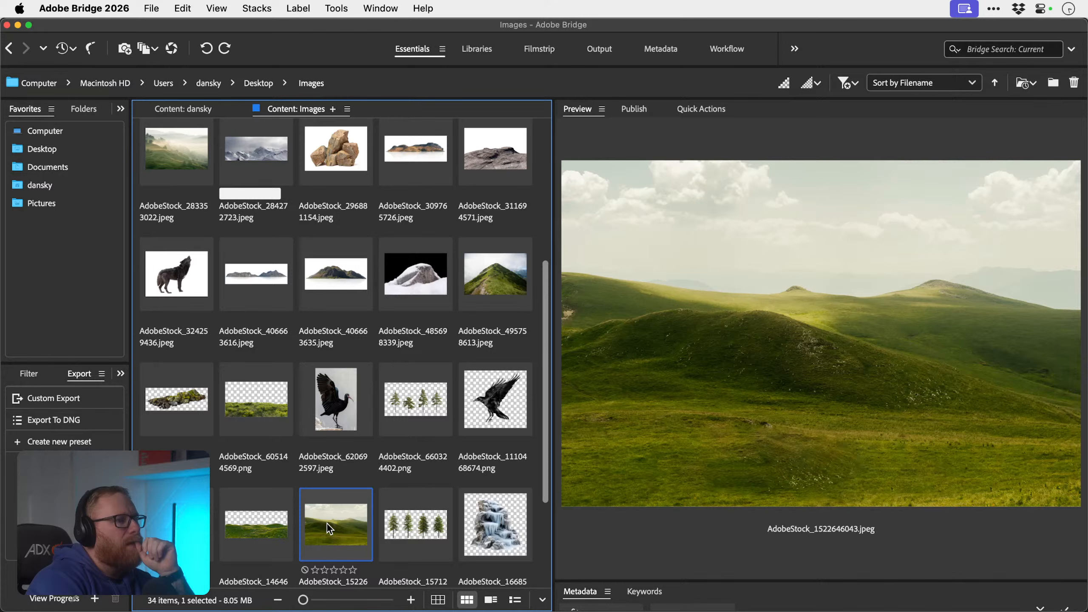
click(425, 417)
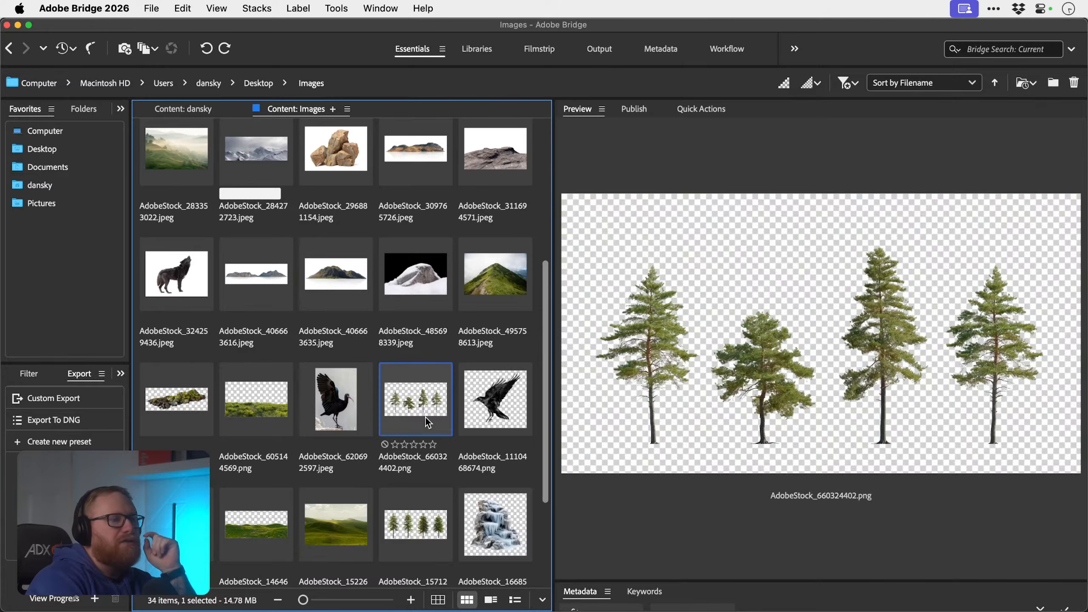
click(435, 543)
click(263, 398)
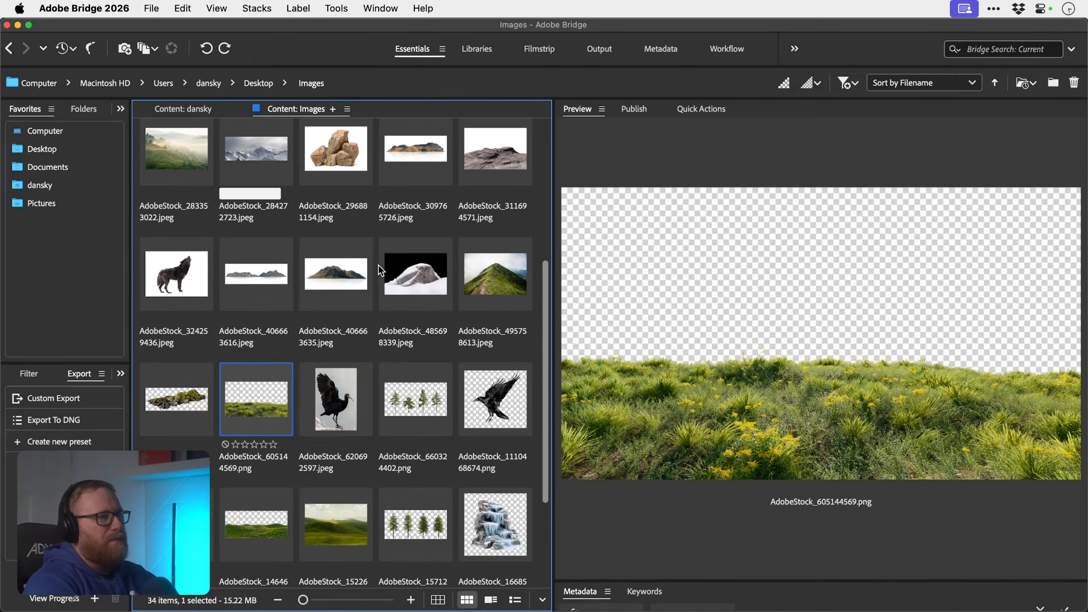
key(super+Tab)
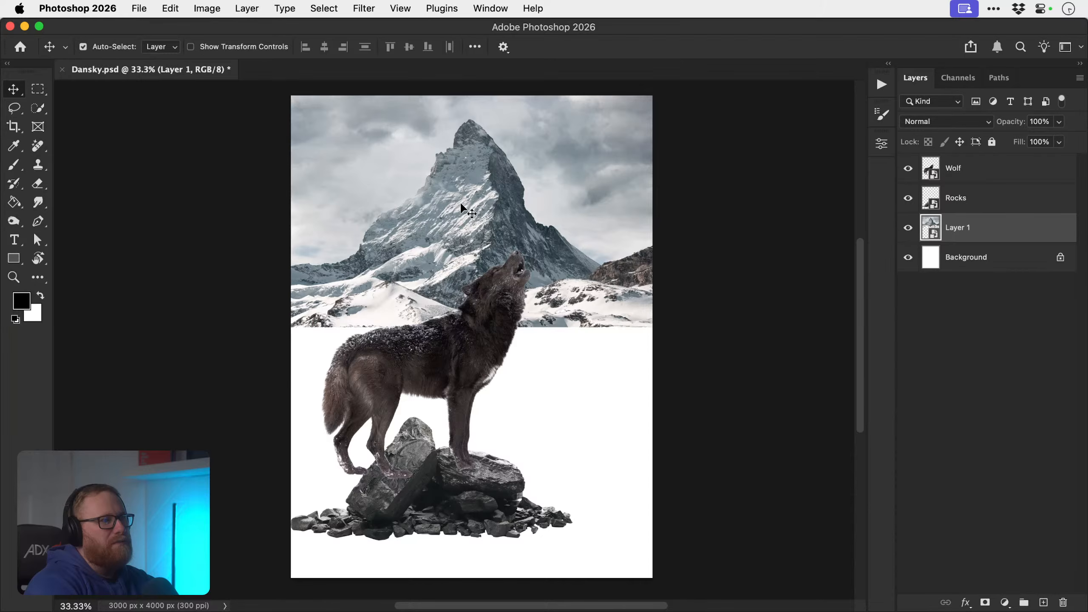
- Switch to Bridge and open the rolling green hills photo AdobeStock_1522646043.jpeg in Photoshop
key(super+Tab)
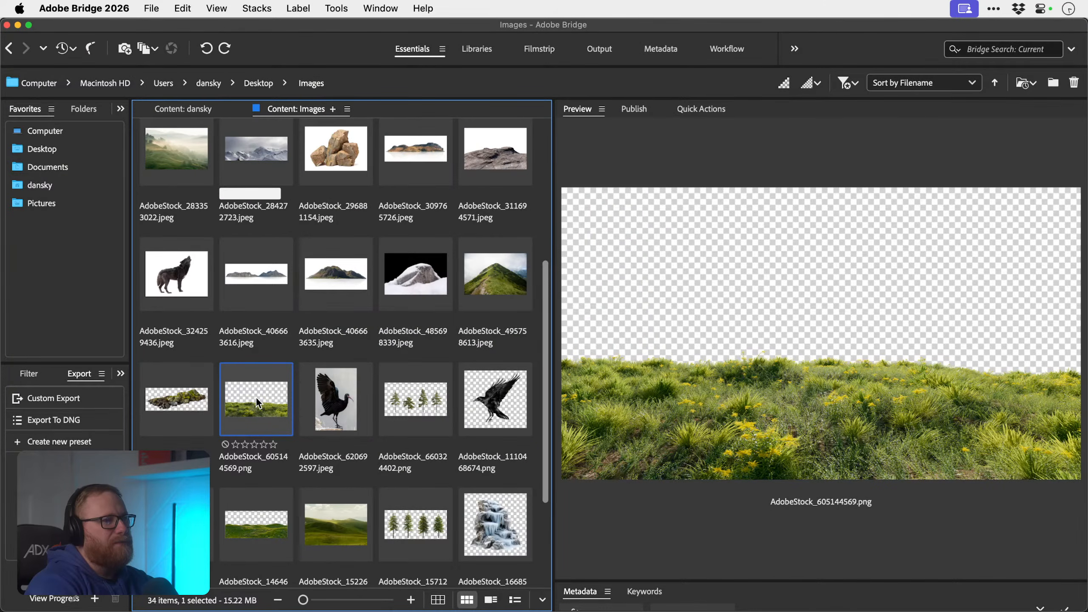
click(341, 524)
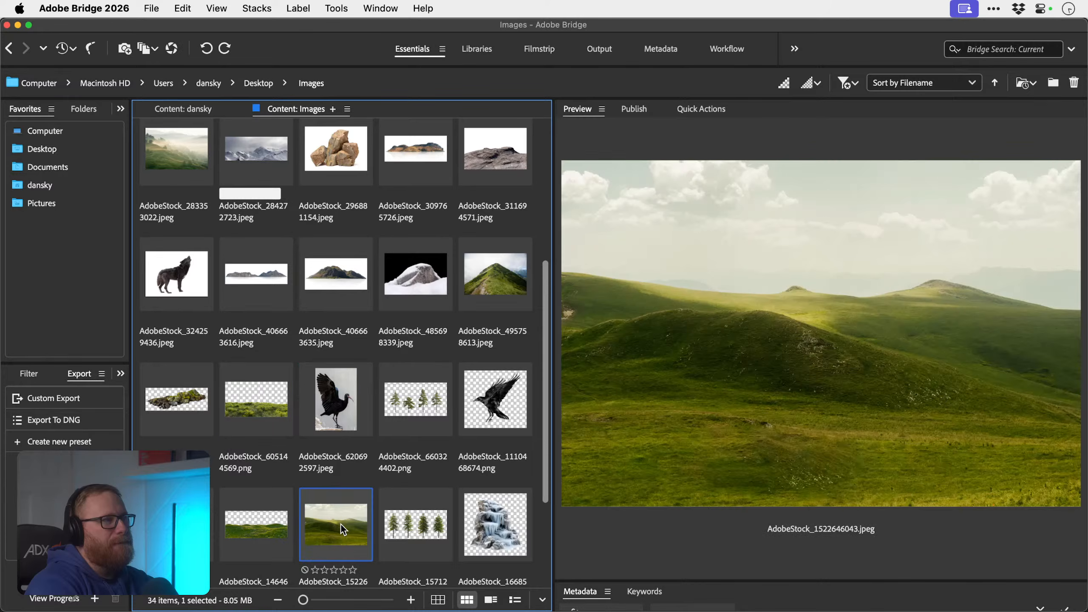
drag(339, 524, 335, 526)
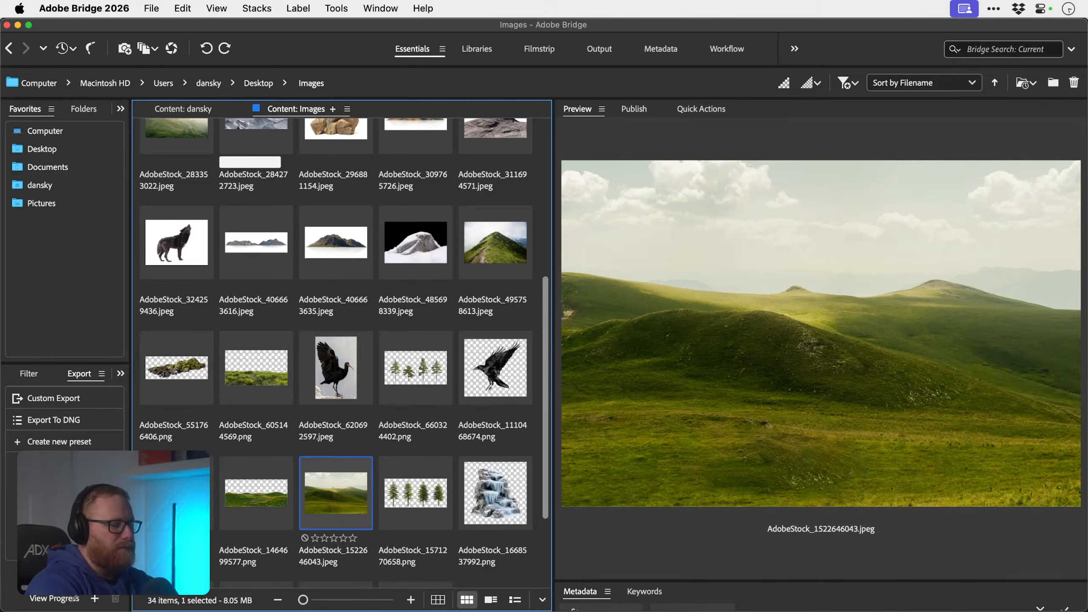
double_click(336, 501)
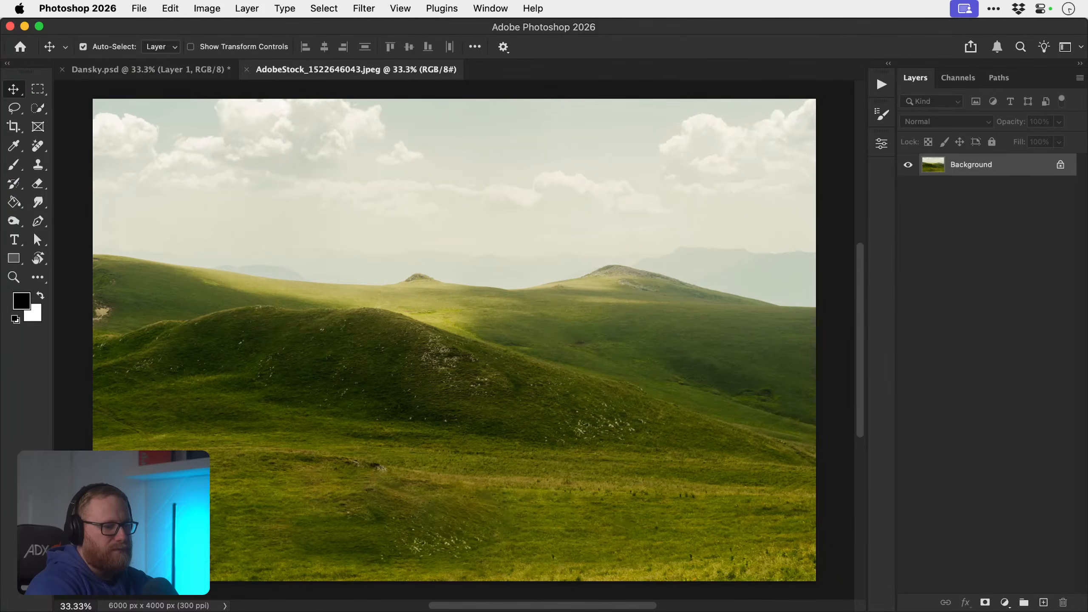
click(324, 9)
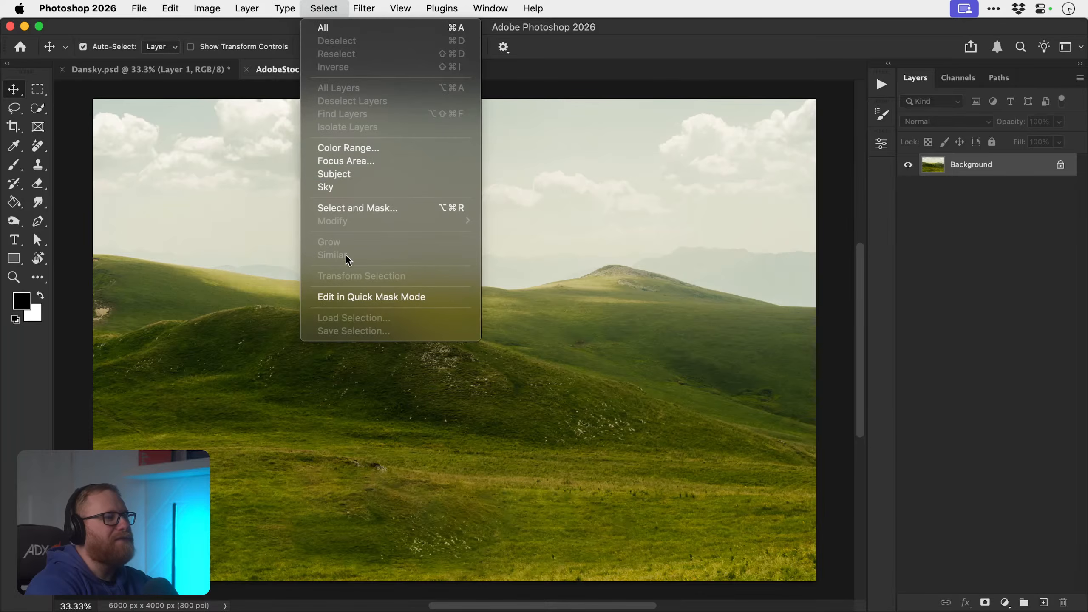
click(345, 174)
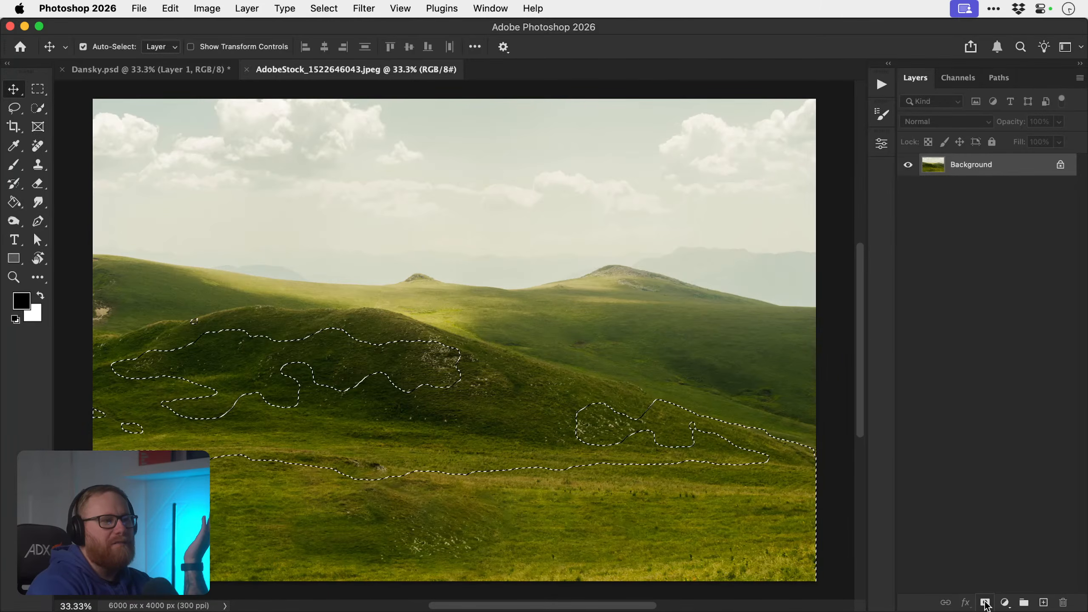
key(super+d)
- Select the sky with the Quick Selection tool, invert the selection, and add a layer mask that keeps only the hills
key(w)
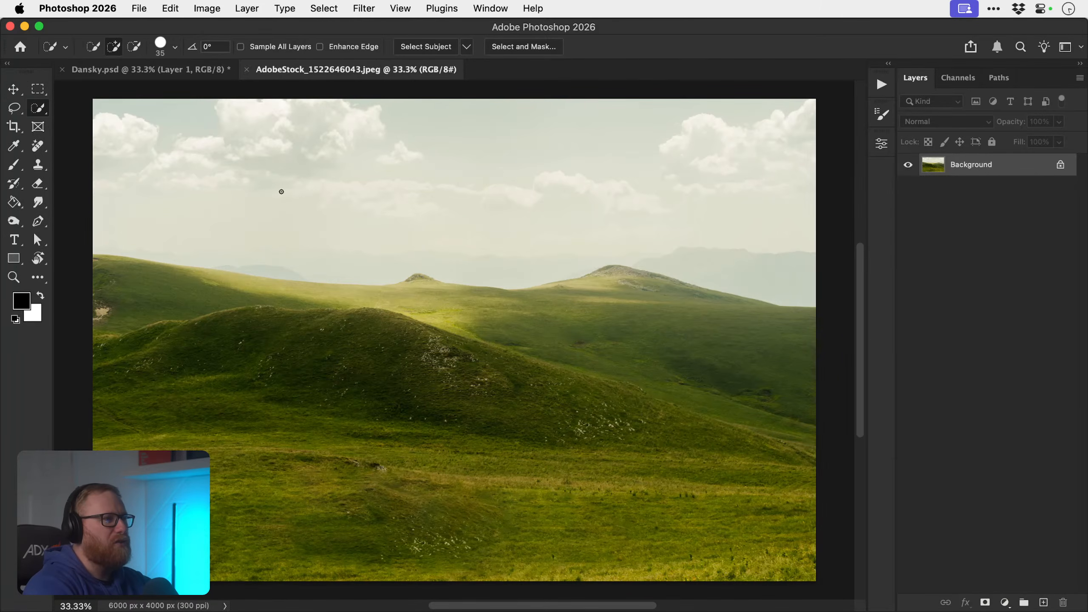
drag(259, 196, 188, 201)
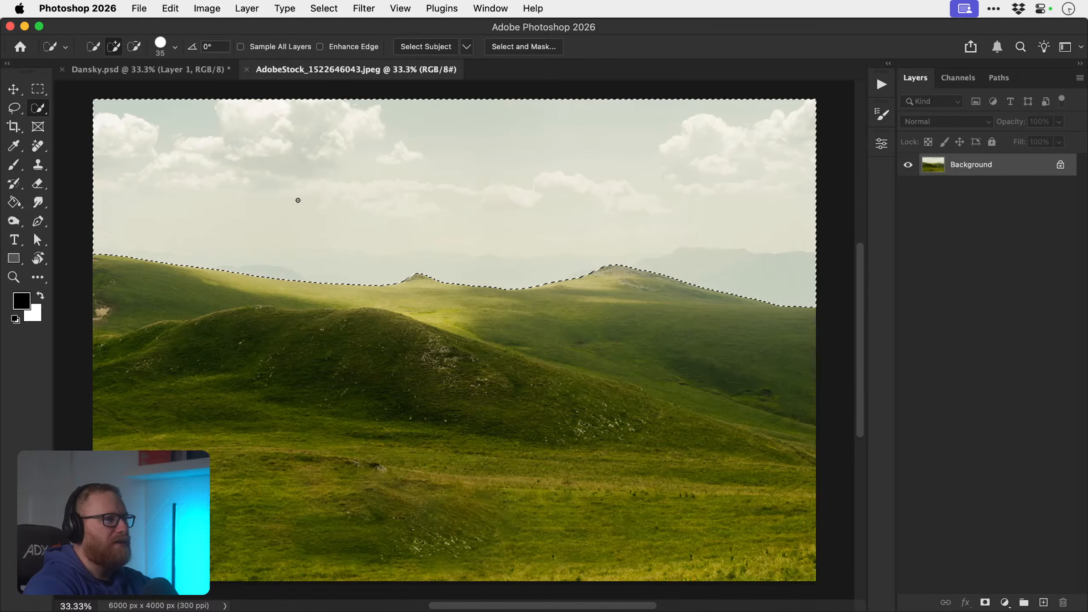
key(shift+super+i)
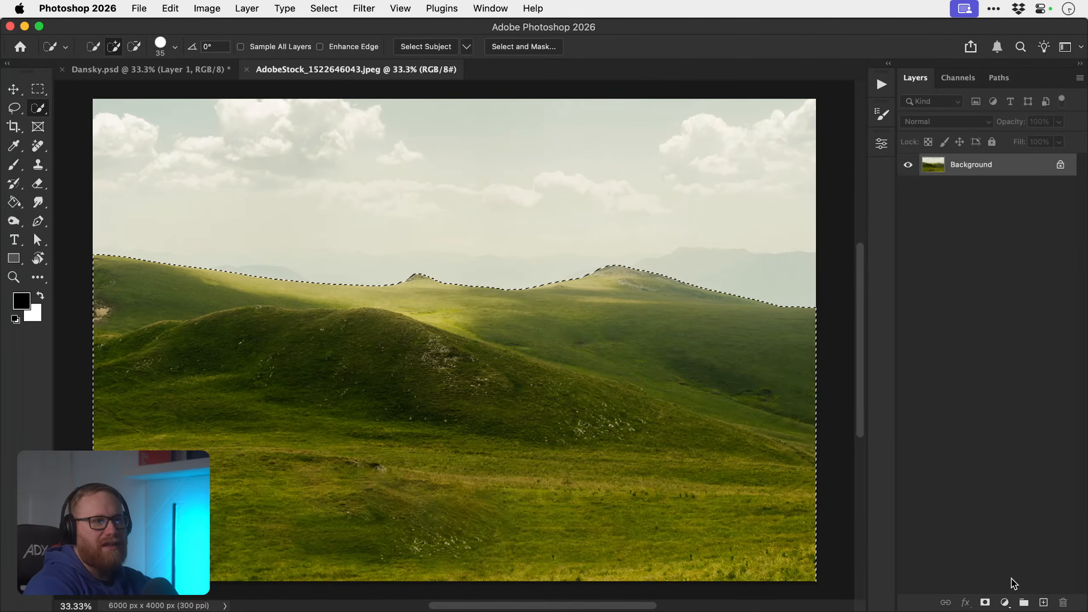
click(985, 602)
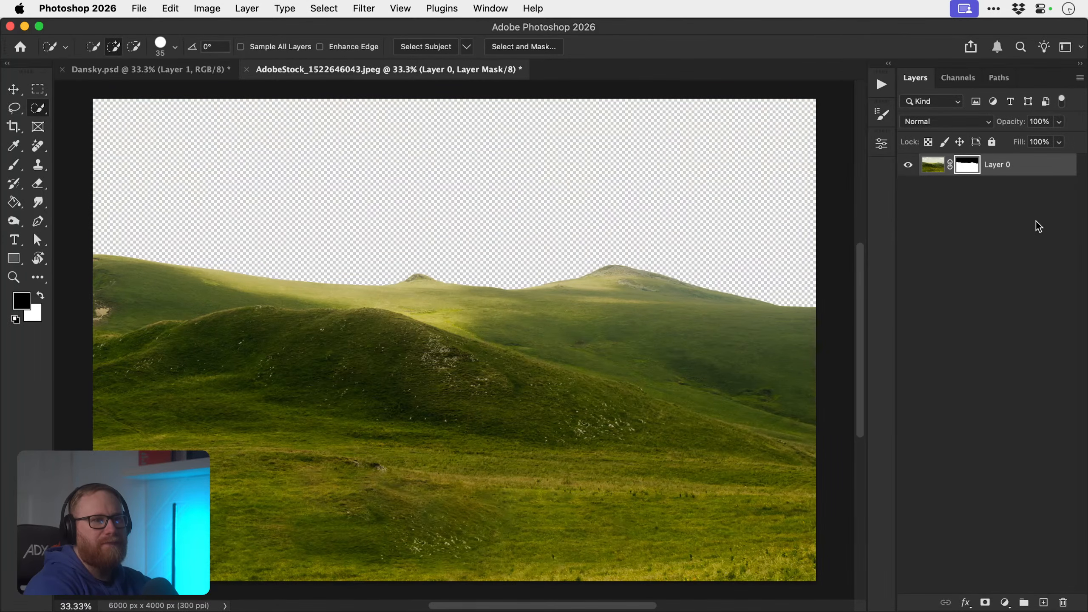
- Convert the masked hills to a Smart Object, copy them into Dansky.psd above the mountain layer, and close the source photo without saving
right_click(1027, 159)
click(917, 397)
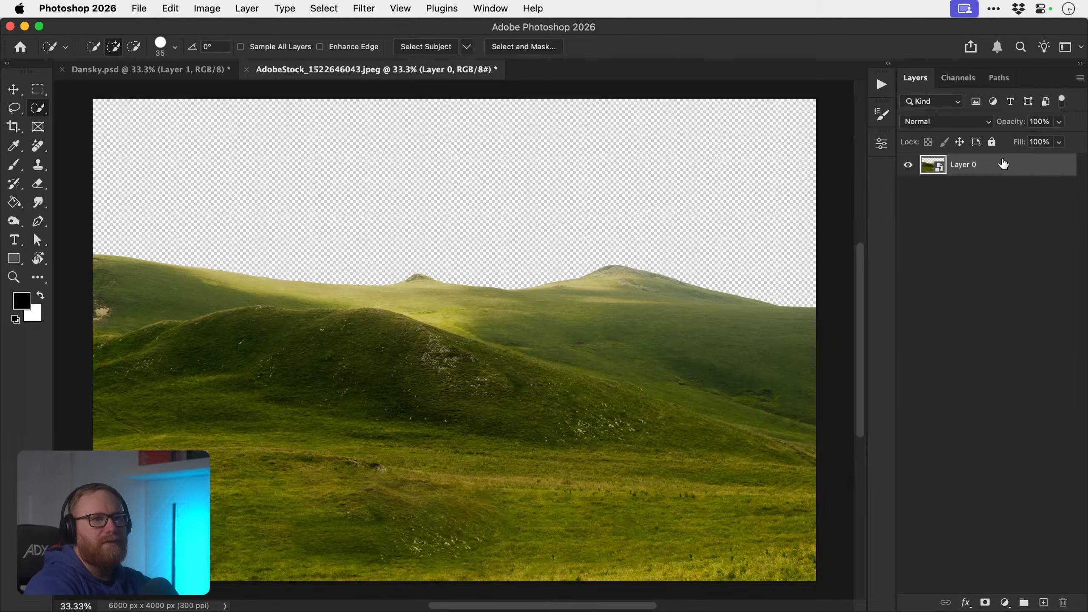
drag(980, 172, 477, 352)
click(424, 70)
key(super+w)
click(508, 281)
- Scale the hills layer down and position it just below the mountain's snowy base, spanning the full canvas width behind the wolf
key(v)
drag(576, 302, 557, 371)
key(super+t)
drag(73, 288, 216, 355)
drag(629, 404, 648, 311)
drag(666, 259, 650, 278)
key(Return)
drag(576, 348, 579, 390)
drag(580, 389, 581, 389)
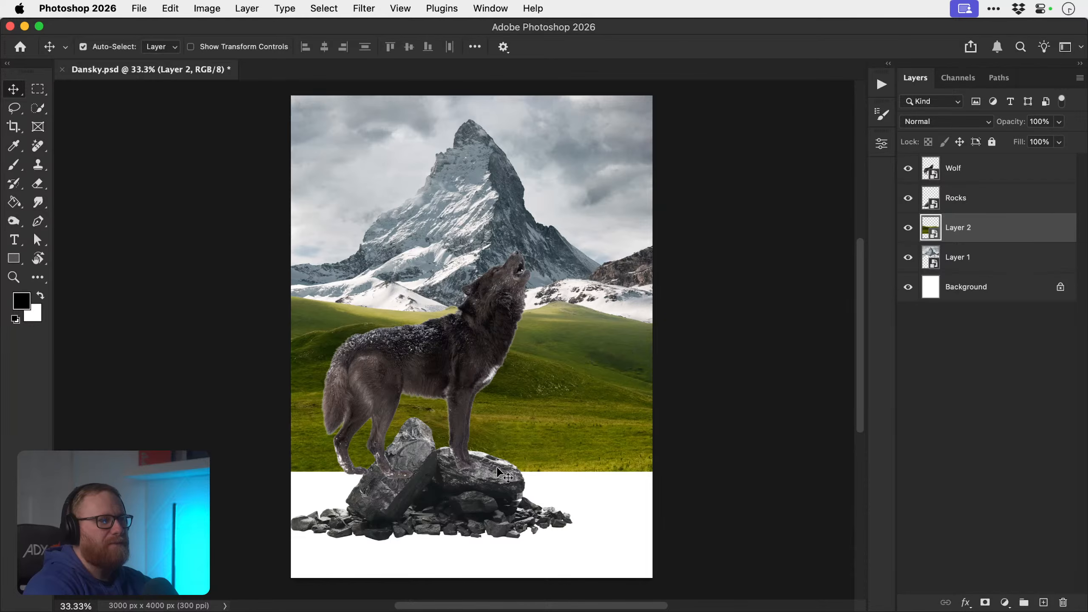
- Switch to Bridge and open the mossy rock cutout AdobeStock_551766406.png in Photoshop
key(super)
key(super+Tab)
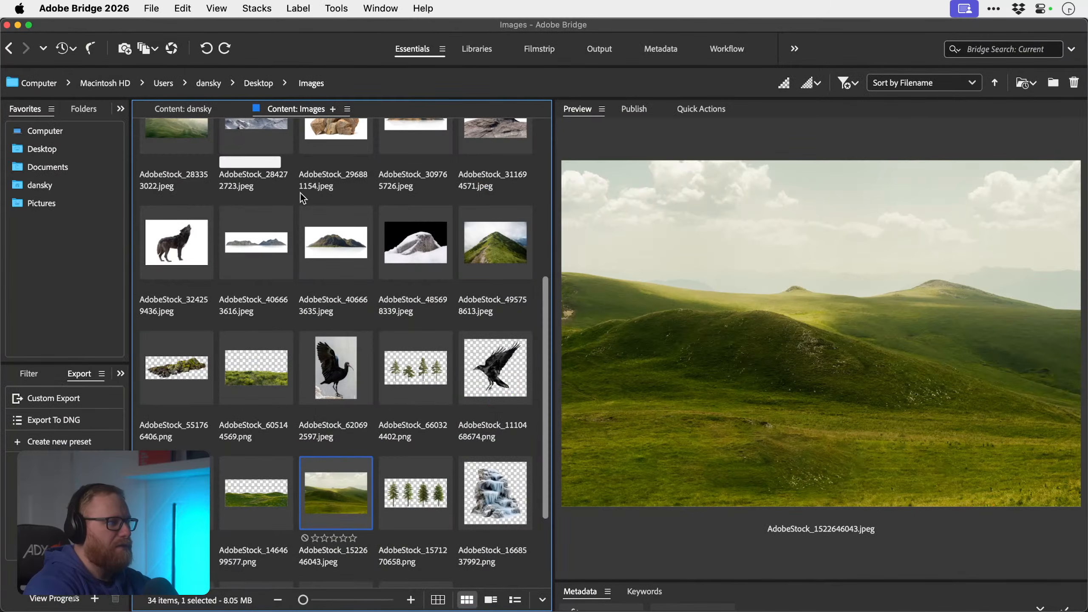
click(166, 379)
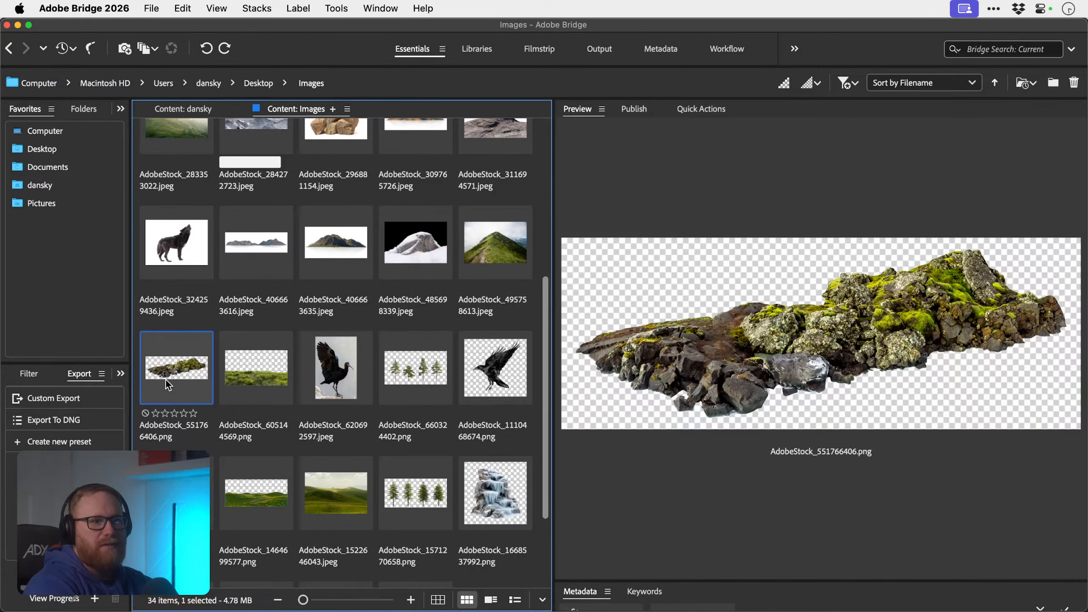
key(super+Tab)
key(super+Tab)
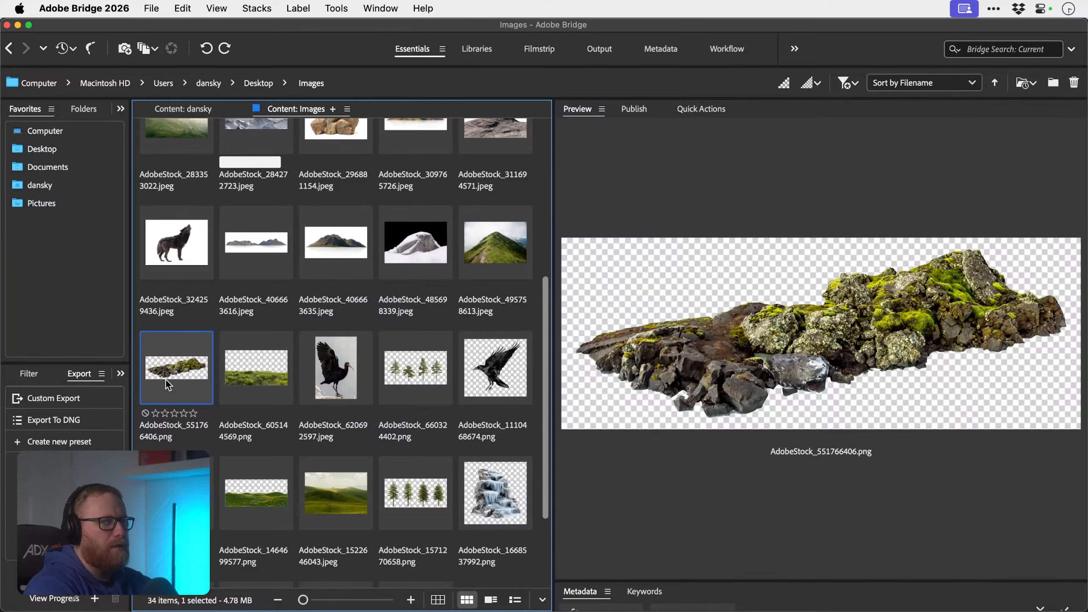
scroll(170, 367, down, 3)
key(super+o)
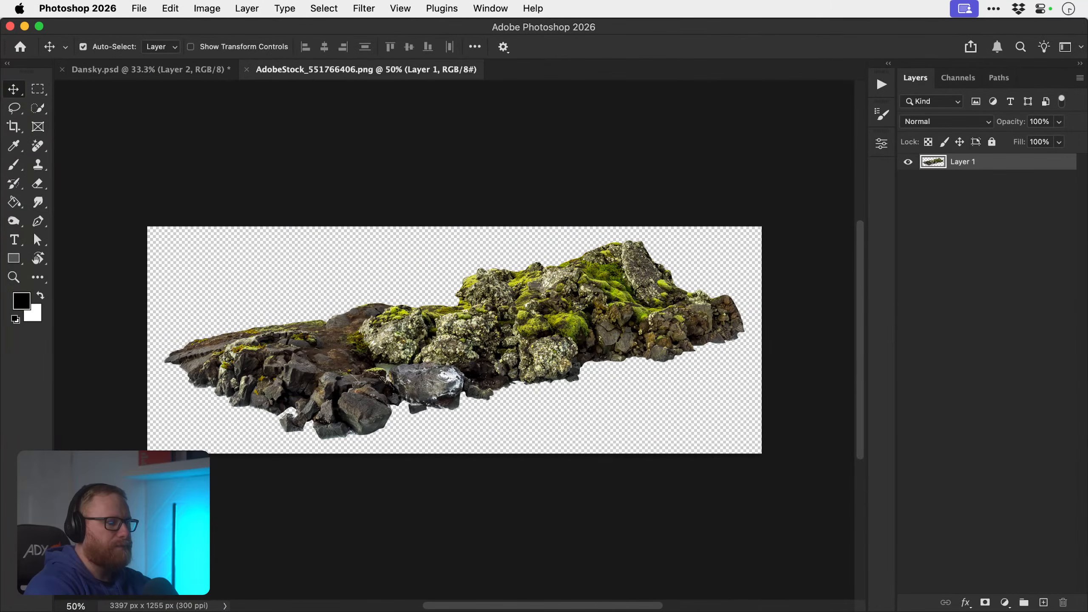
- Convert the mossy rock to a Smart Object, copy it into Dansky.psd, and place it at the canvas's lower left behind the existing rocks
right_click(964, 159)
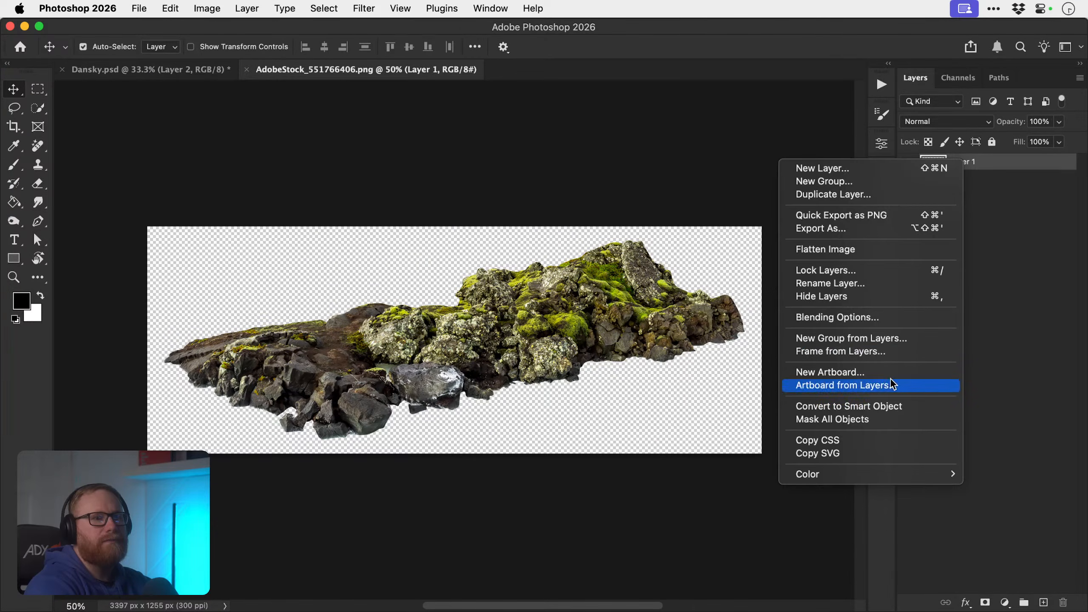
click(826, 427)
drag(964, 166, 489, 379)
drag(586, 374, 424, 474)
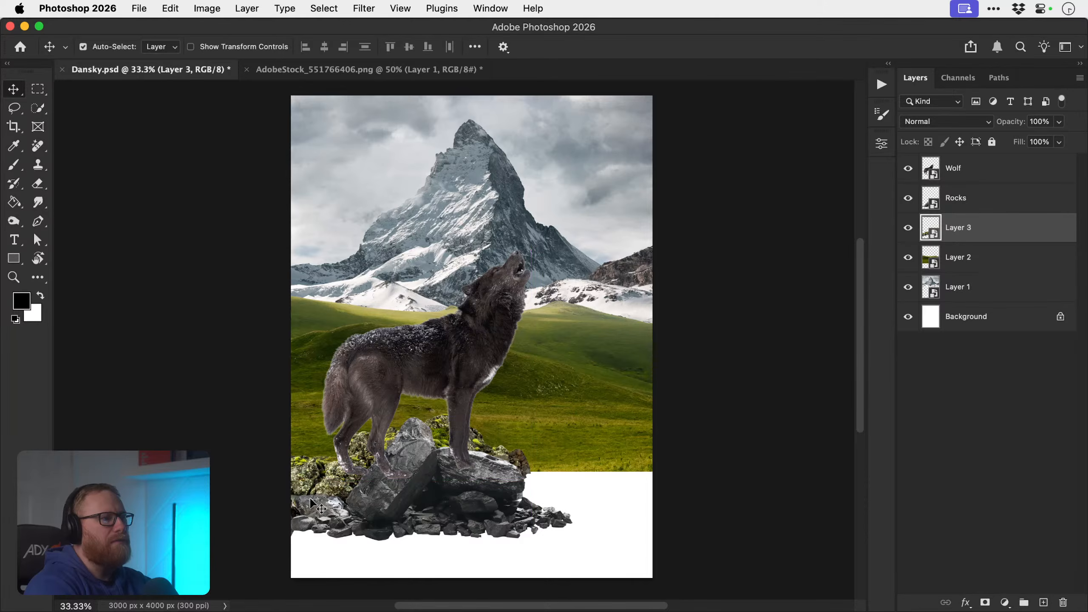
- Duplicate the mossy rock layer to the canvas's lower-right corner and close AdobeStock_551766406.png without saving
drag(334, 484, 686, 523)
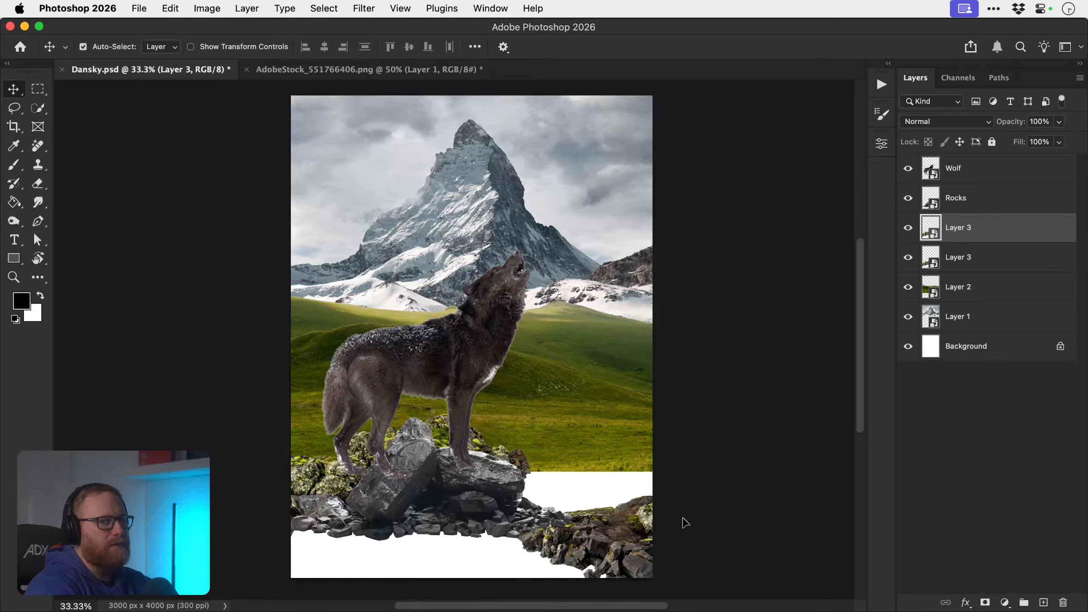
click(379, 71)
key(super+w)
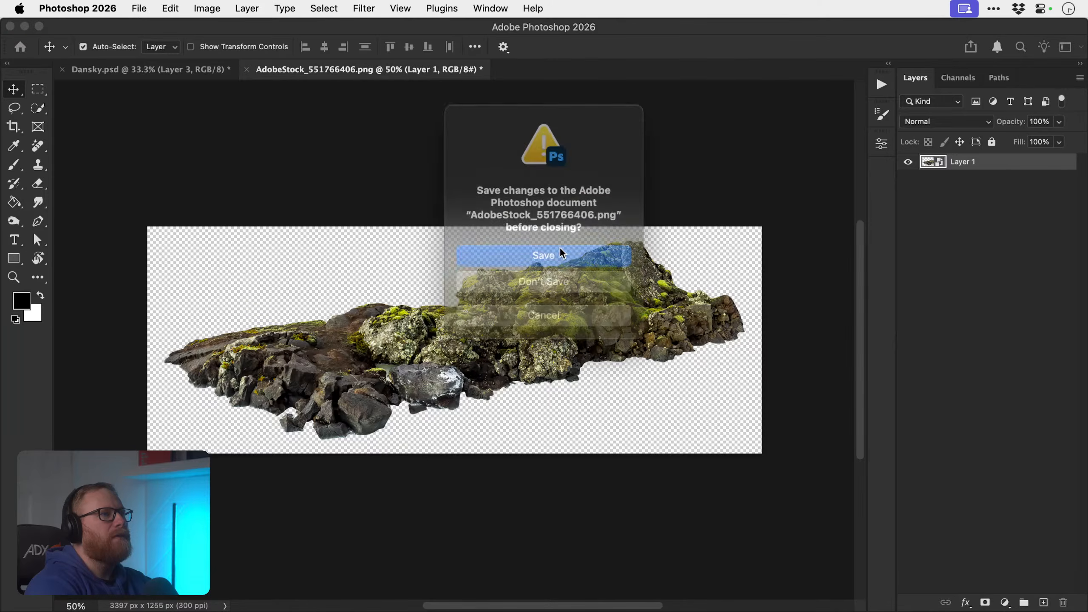
click(539, 279)
- Browse the Images folder in Bridge for a foreground rock and open AdobeStock_311694571.jpeg in Photoshop
click(253, 295)
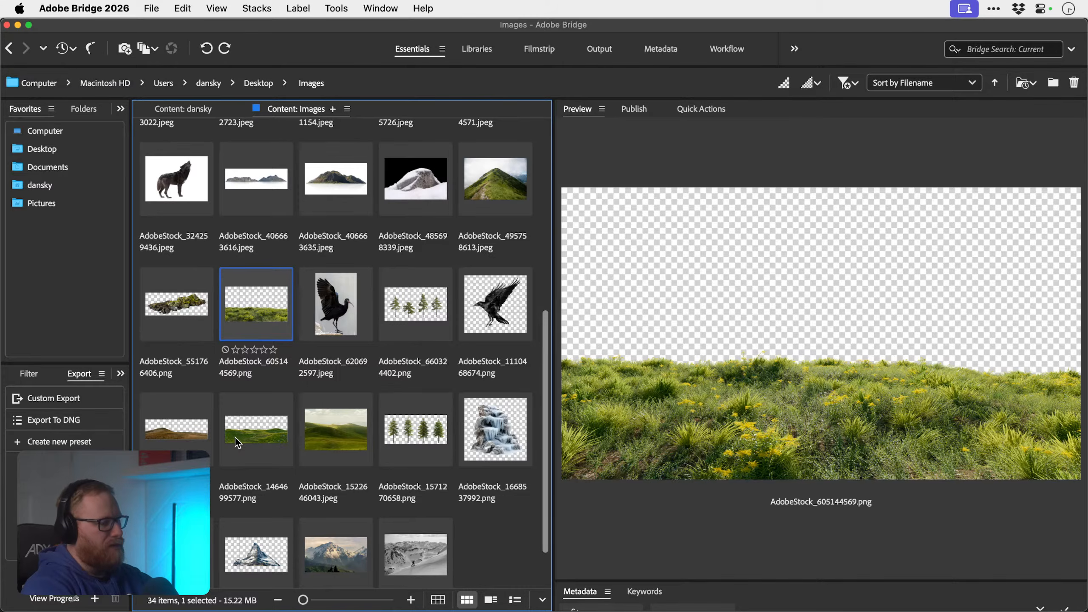
key(super+Tab)
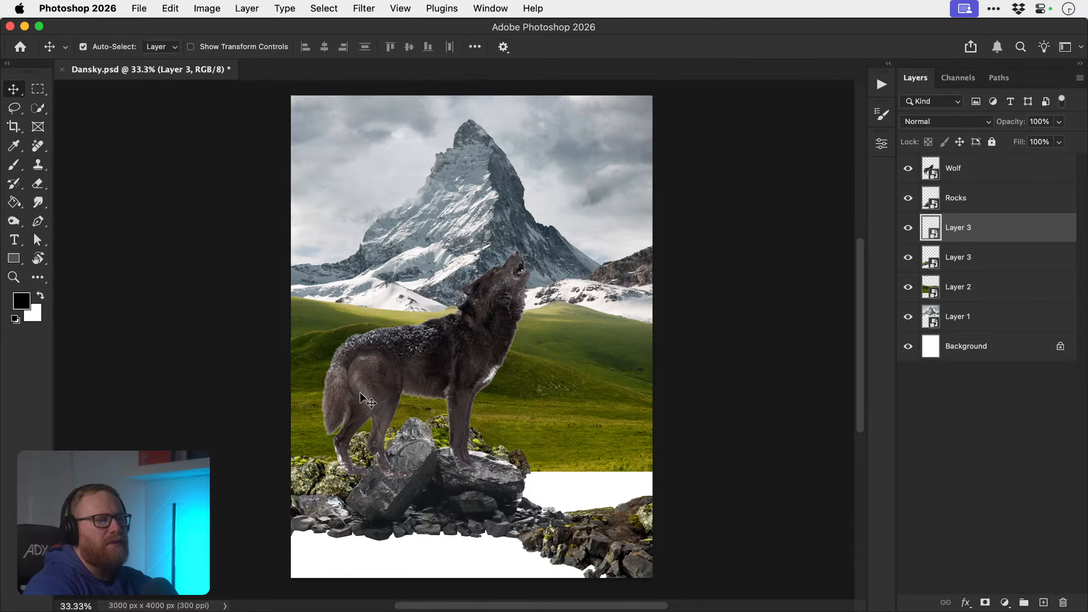
key(super+Tab)
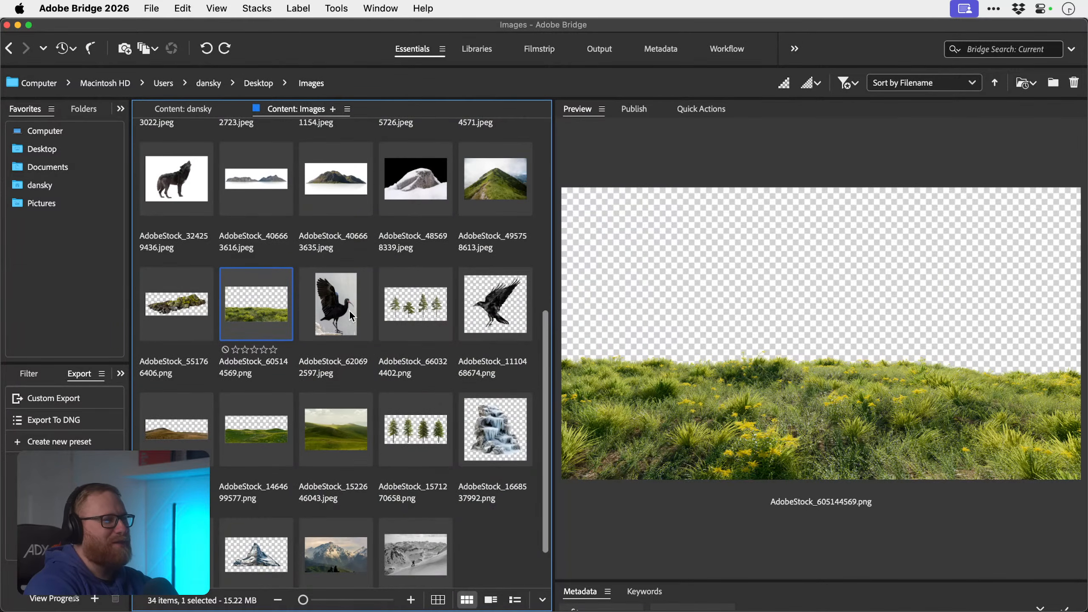
scroll(349, 309, up, 5)
click(264, 296)
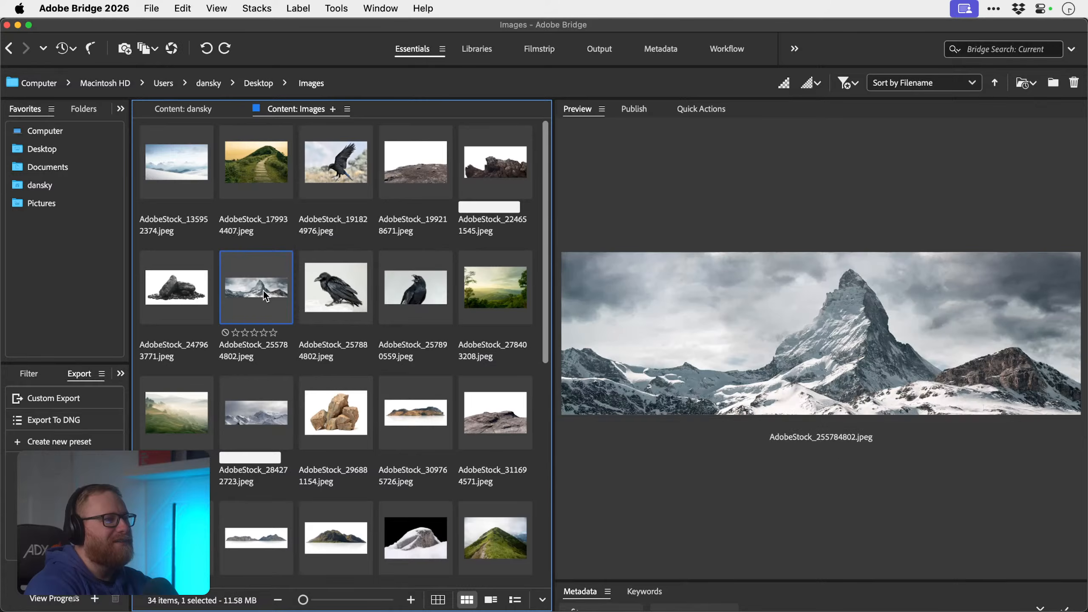
click(425, 419)
click(496, 419)
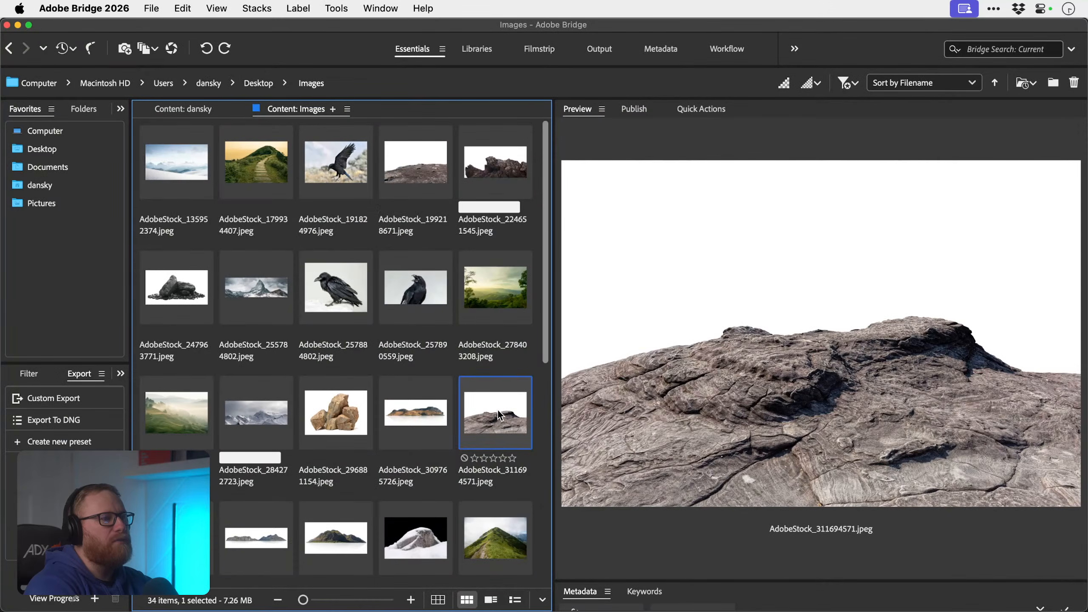
scroll(498, 409, down, 2)
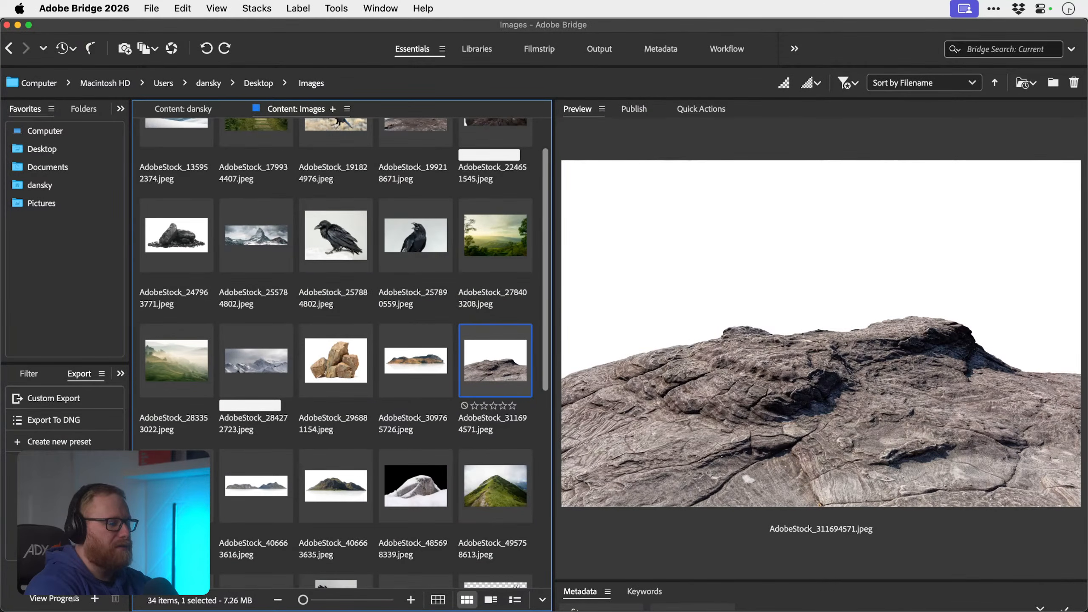
key(super+o)
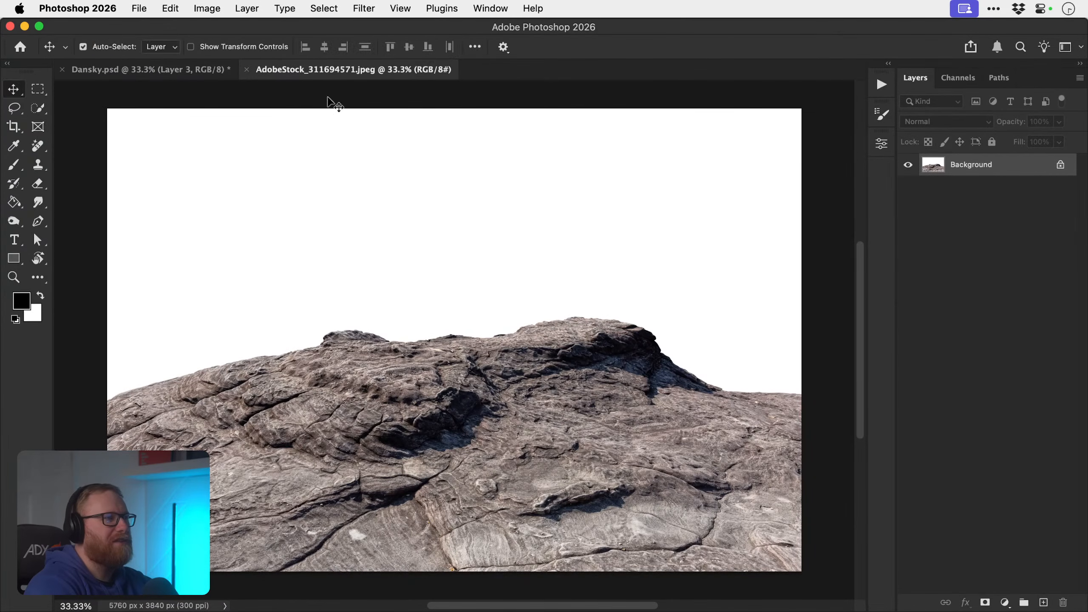
- Select the white background, mask it out with an inverted layer mask, and convert the rock slab layer to a Smart Object
key(w)
click(663, 243)
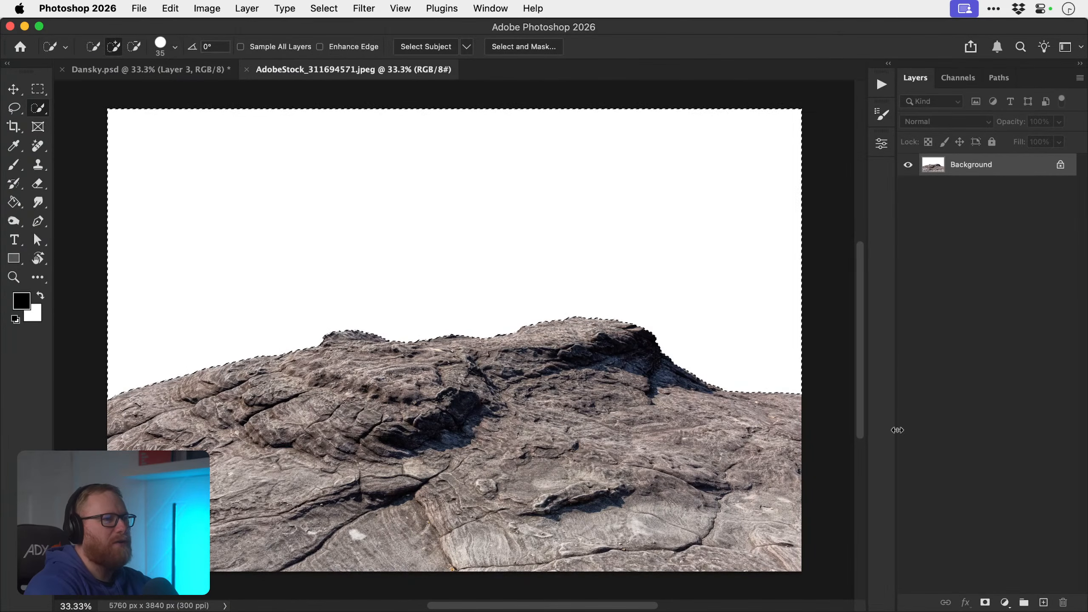
click(992, 602)
key(super+i)
key(v)
right_click(1013, 162)
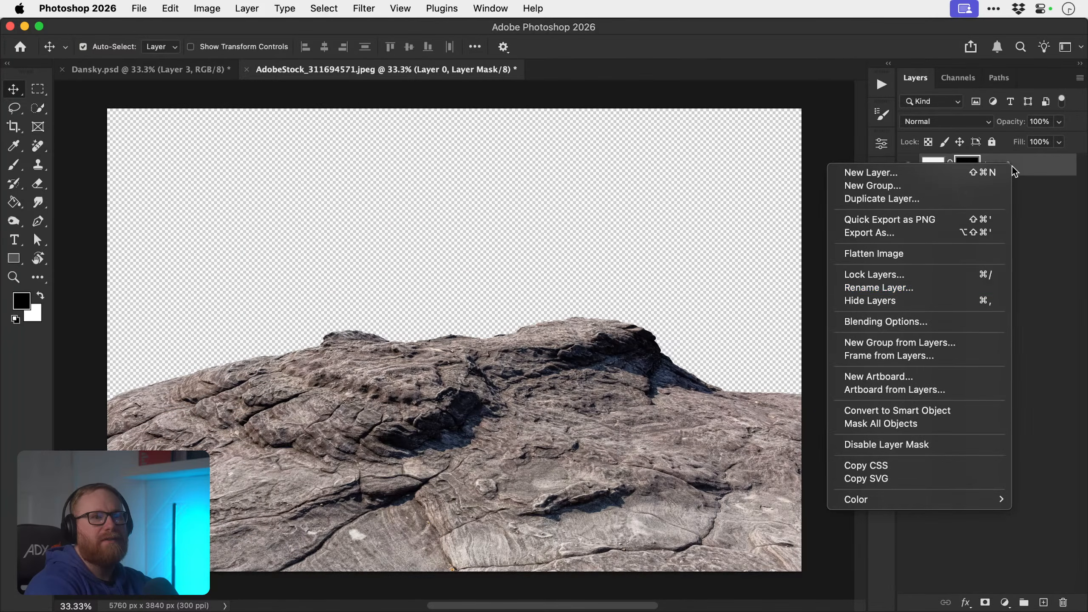
click(904, 409)
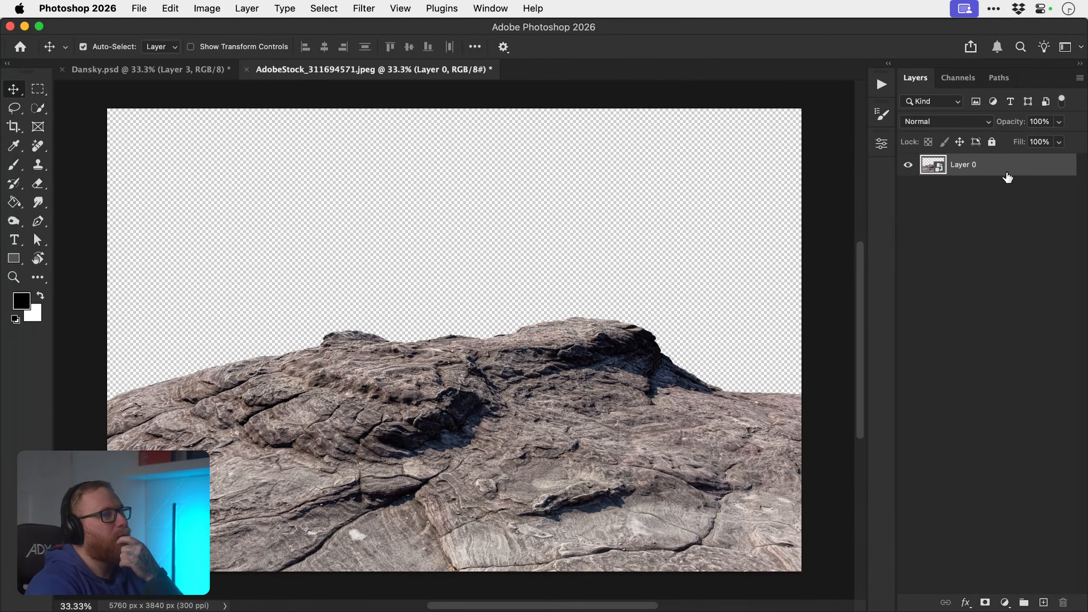
- Copy the rock slab into Dansky.psd and close AdobeStock_311694571.jpeg without saving
drag(934, 165, 486, 384)
click(457, 73)
key(super+w)
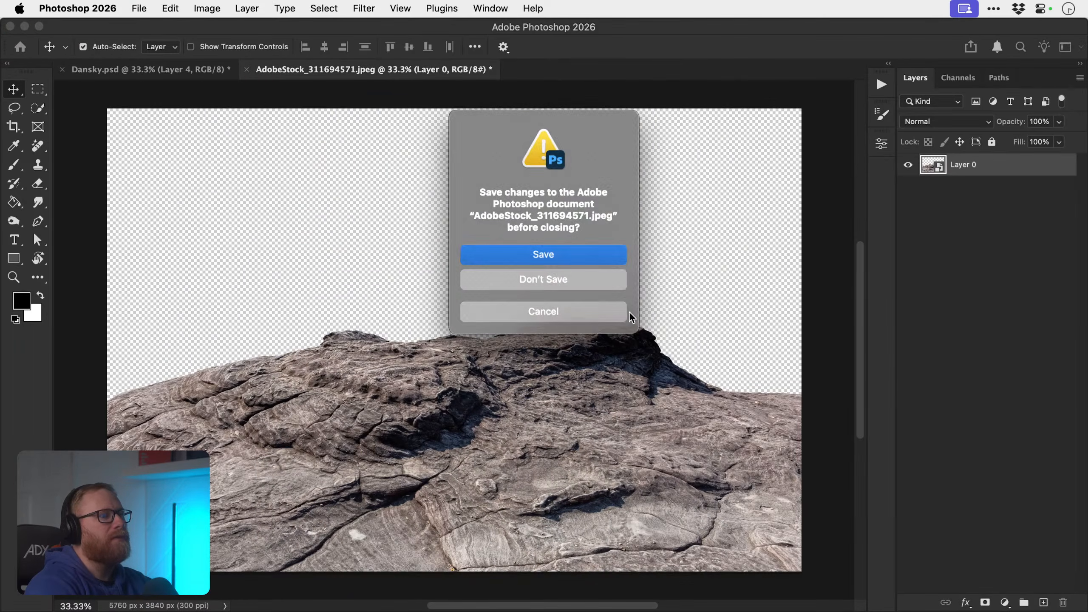
click(588, 283)
- Scale the rock slab to about 55% and position it across the canvas's lower part, reaching the canvas's right edge
drag(596, 333, 519, 420)
key(super+t)
drag(757, 347, 605, 401)
drag(565, 457, 616, 487)
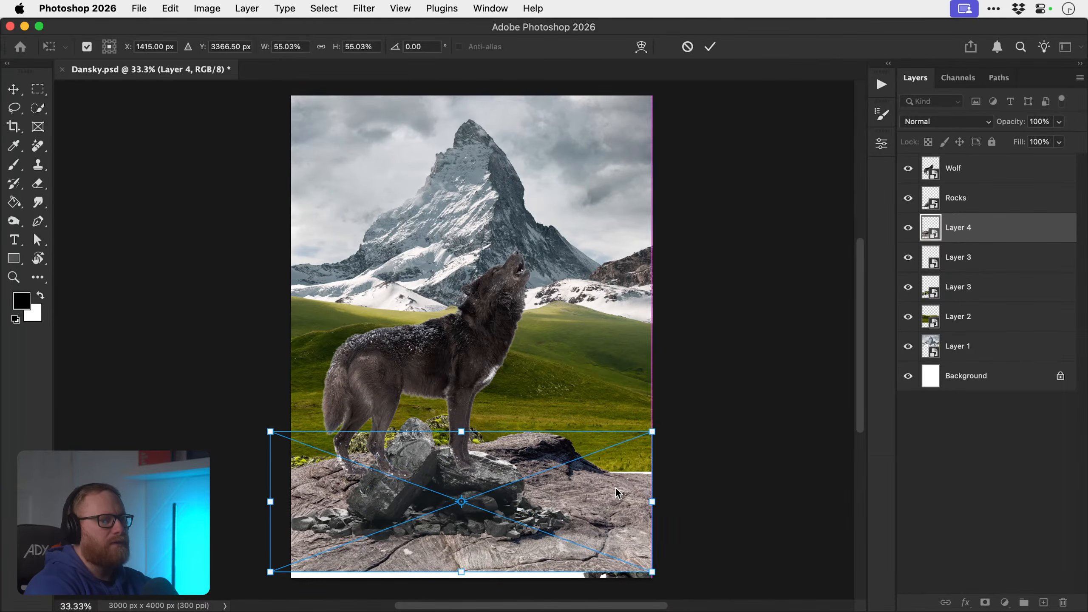
key(Return)
- Send the rock slab to just above the Background, move the hills layer beneath it, and shift the hills slightly down
key(super+shift+bracketleft)
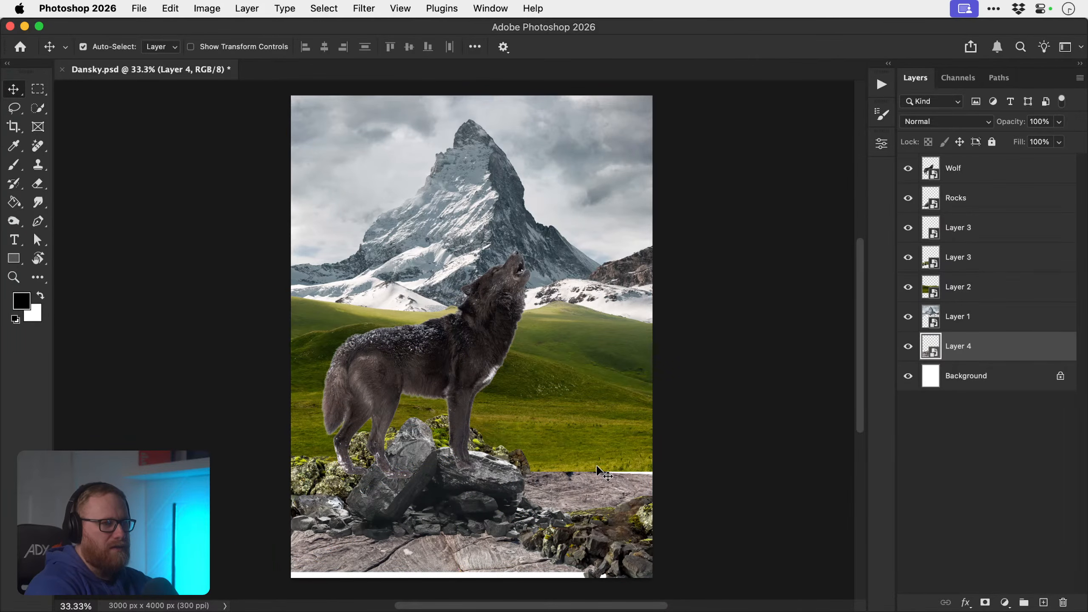
click(594, 429)
key(super+bracketleft)
key(super+bracketleft)
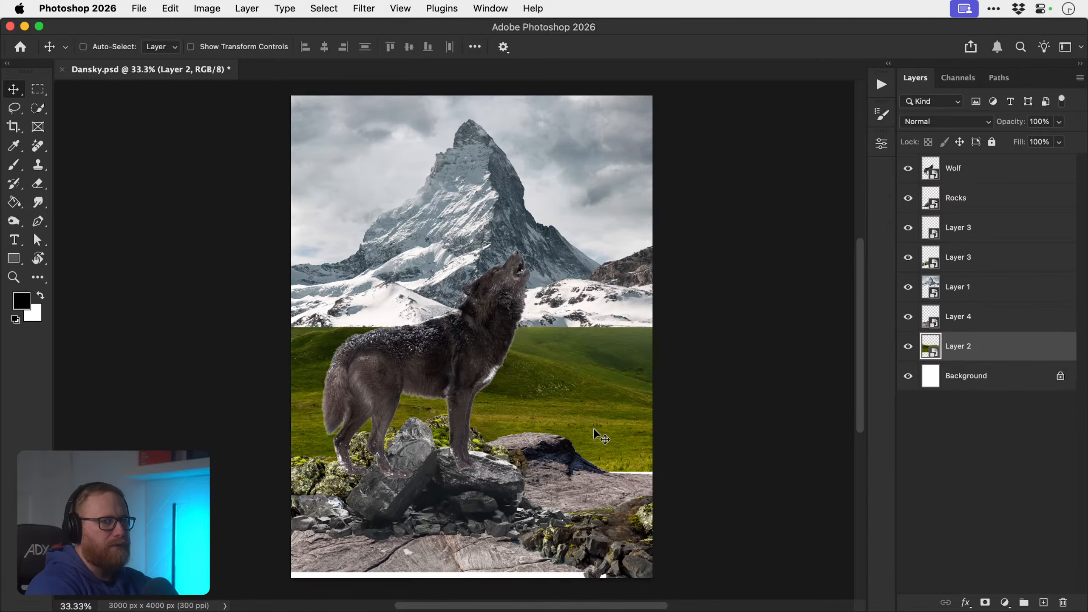
mouse_move(595, 430)
mouse_down()
mouse_move(616, 433)
mouse_move(602, 429)
mouse_up()
- Lower the mountain and send it behind the hills, and shift the rock slab down to the canvas's bottom edge
drag(599, 259, 596, 296)
key(super+bracketleft)
key(super+bracketleft)
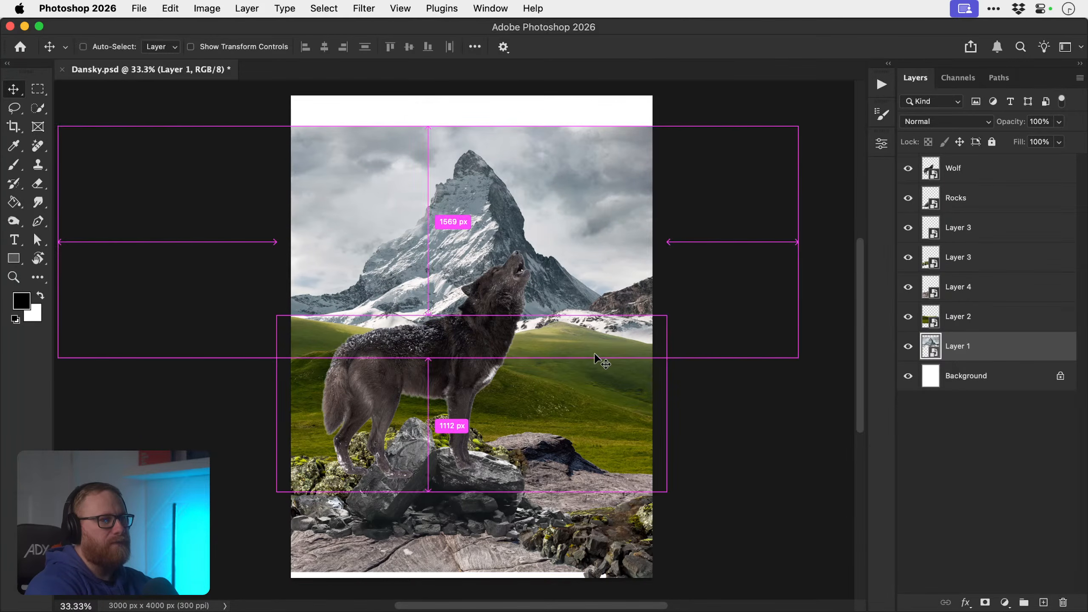
super+click(424, 557)
drag(425, 559, 446, 576)
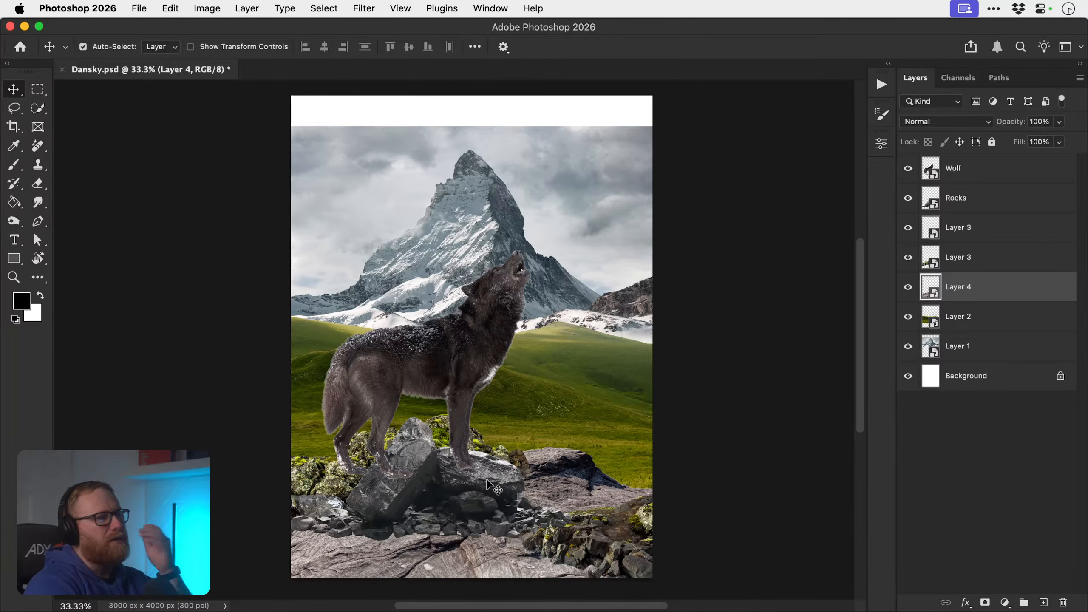
- Scale the Wolf layer down to about 42% and lower it so its paws stand on the rocks
click(467, 386)
key(ctrl+t)
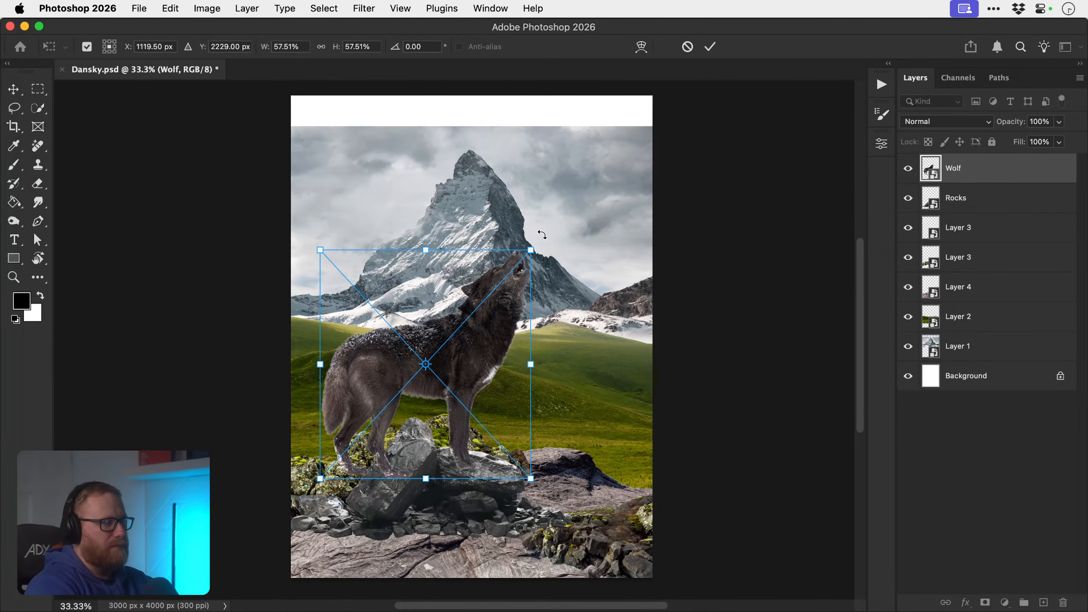
drag(530, 249, 504, 285)
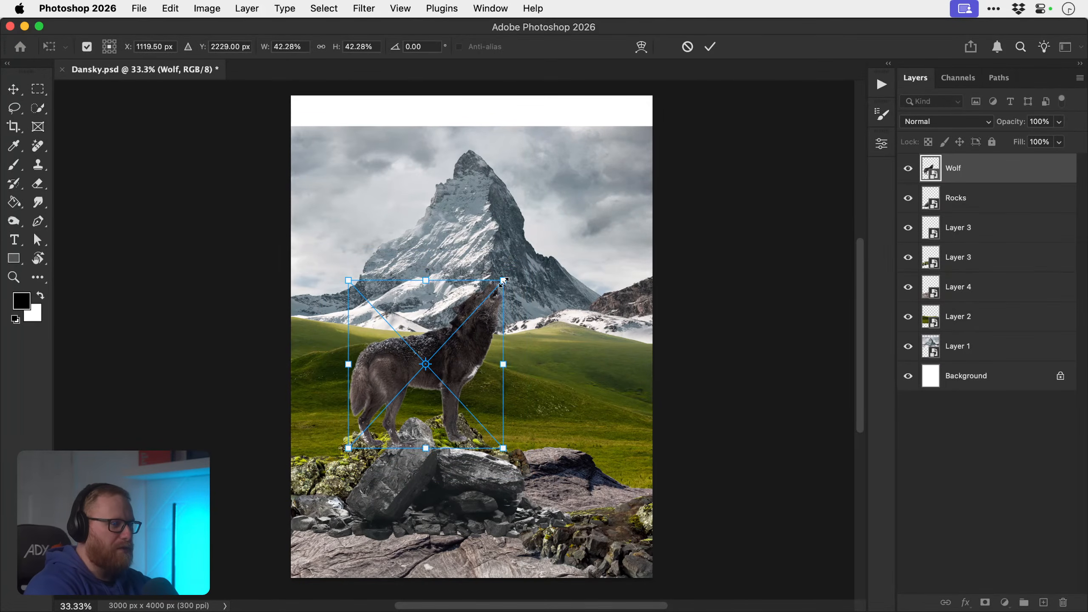
key(Return)
drag(446, 364, 449, 387)
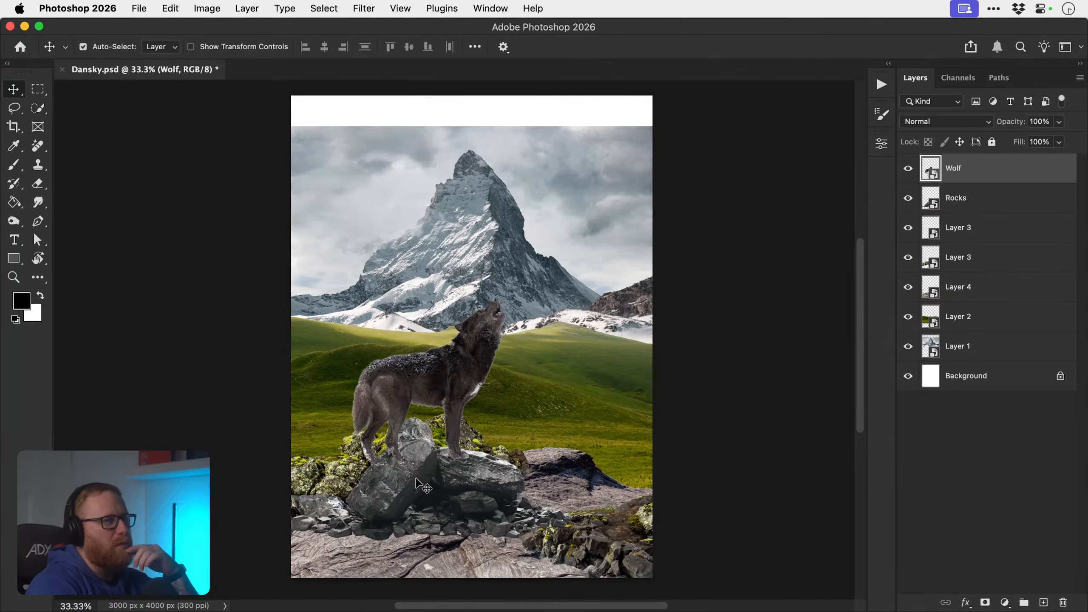
- Flip the Rocks layer horizontally and move it slightly up and to the right
click(397, 501)
click(170, 8)
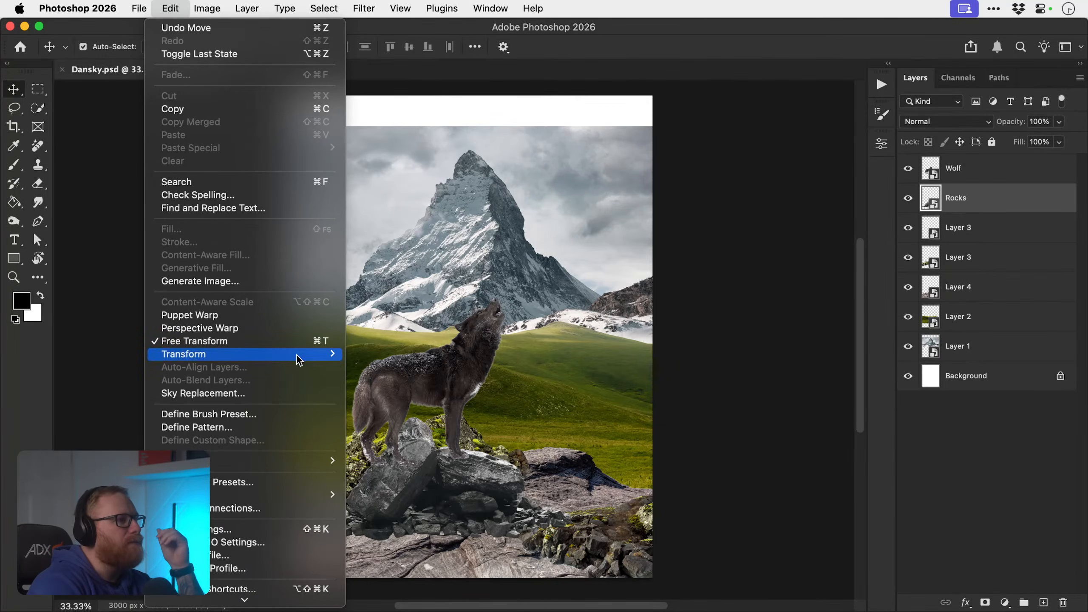
mouse_move(296, 356)
click(383, 583)
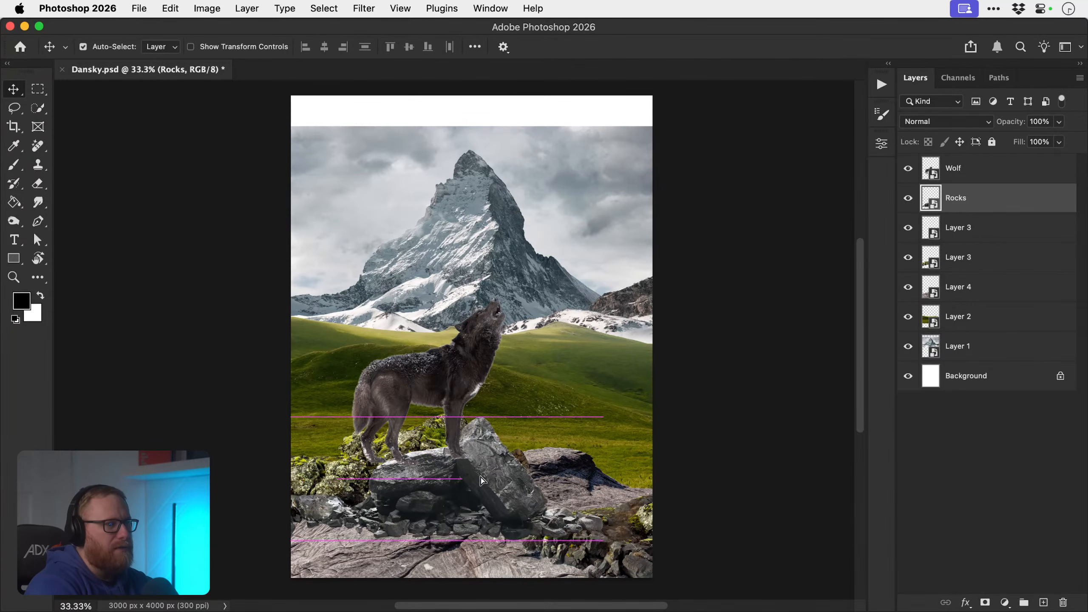
drag(451, 483, 488, 461)
- Move the wolf onto the flipped rocks, rotate it about -10 degrees, and align its paws with the rocks
drag(459, 397, 490, 369)
key(super+t)
drag(570, 340, 569, 319)
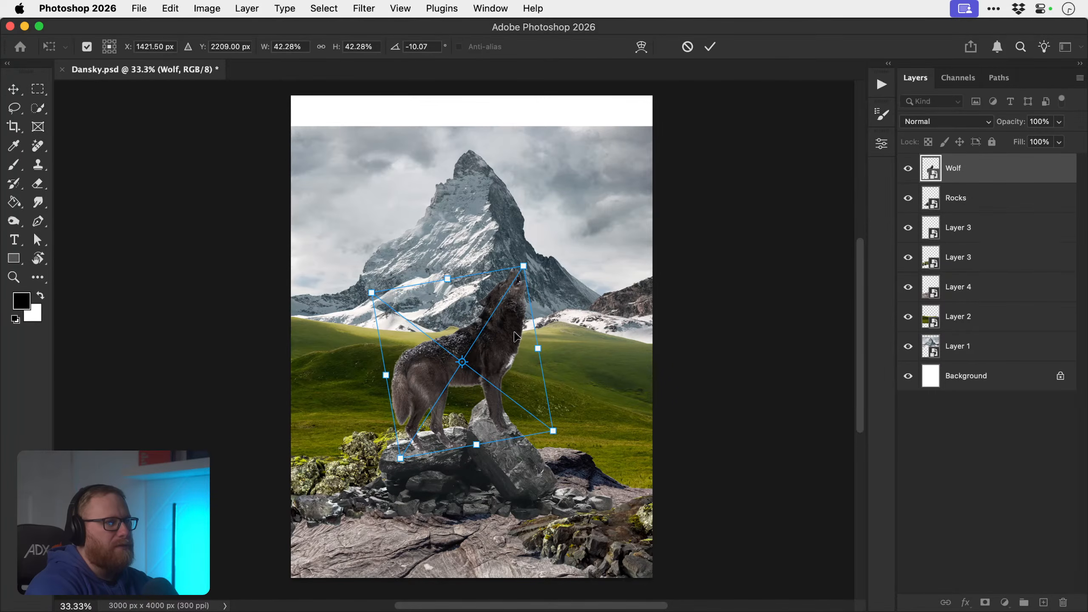
key(Return)
mouse_move(509, 336)
mouse_down()
mouse_move(488, 322)
mouse_move(498, 326)
mouse_up()
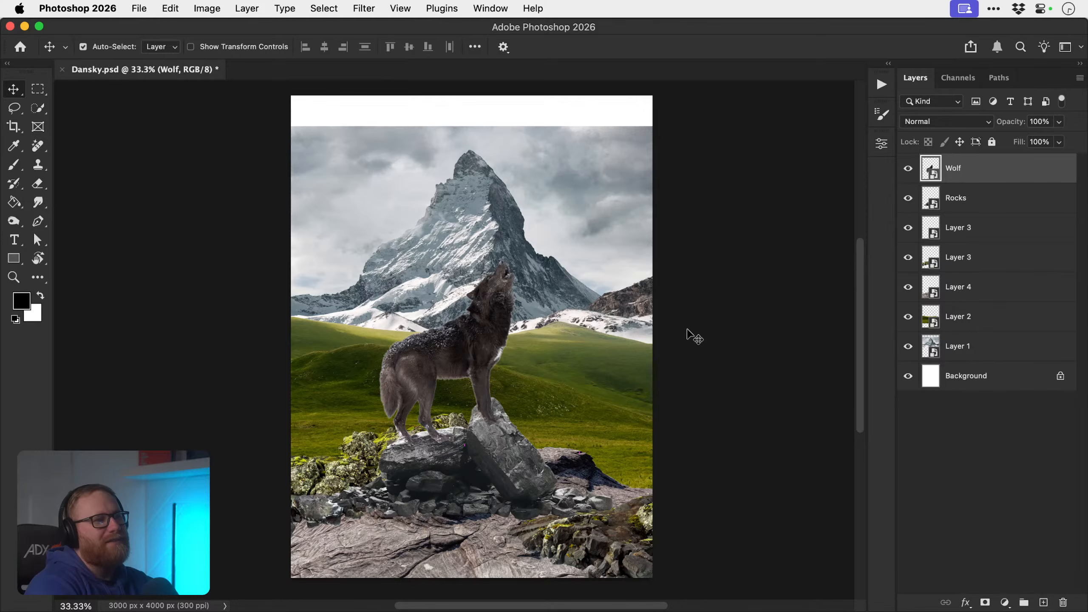
- Compare the wolf's recent placement changes by undoing and redoing them
key(super+z)
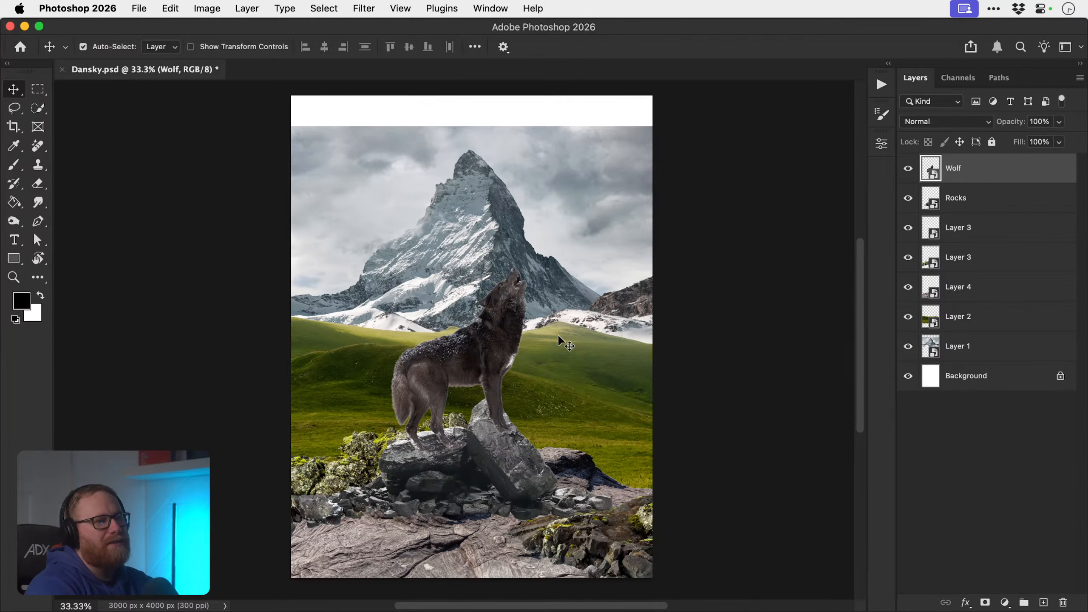
key(super+z)
key(super+shift+z)
key(super+shift+z)
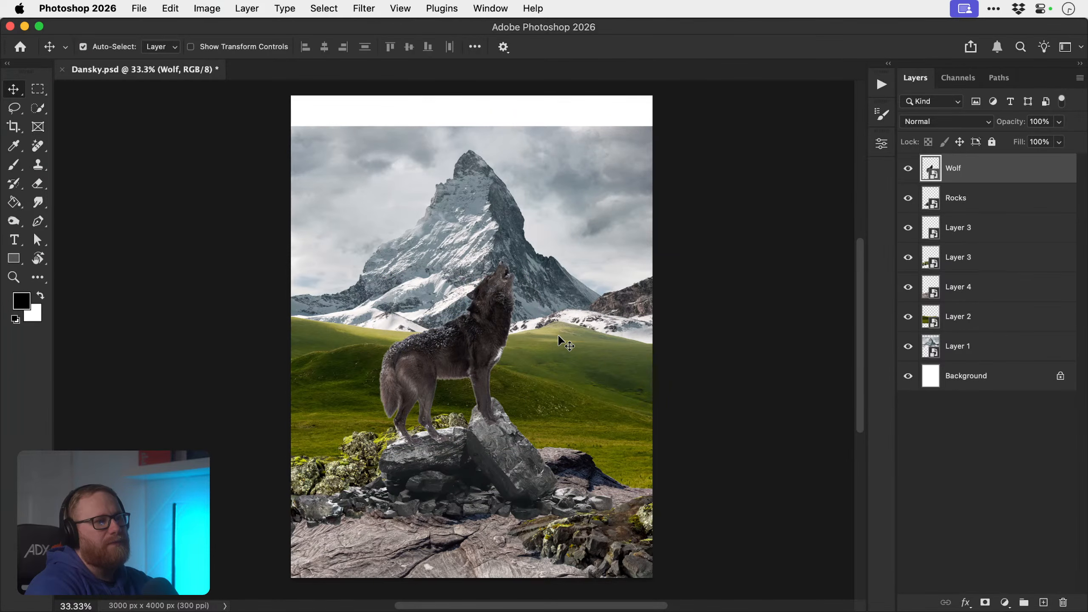
- Shift the rocks right, realign the wolf on them, and nudge both layers about 40 px to the right
drag(514, 452, 525, 453)
drag(503, 327, 497, 323)
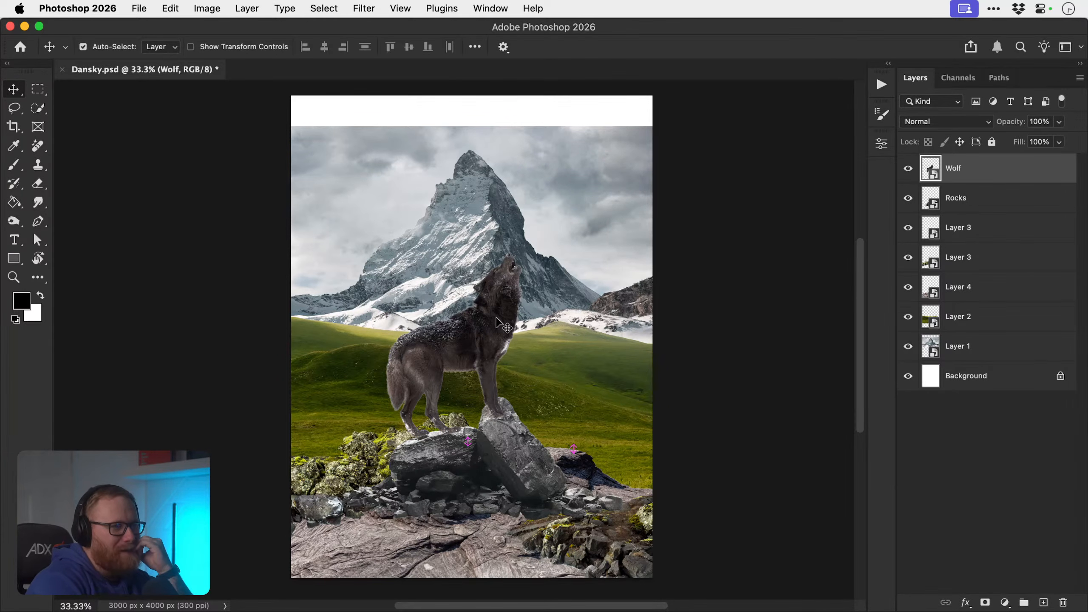
shift+click(499, 436)
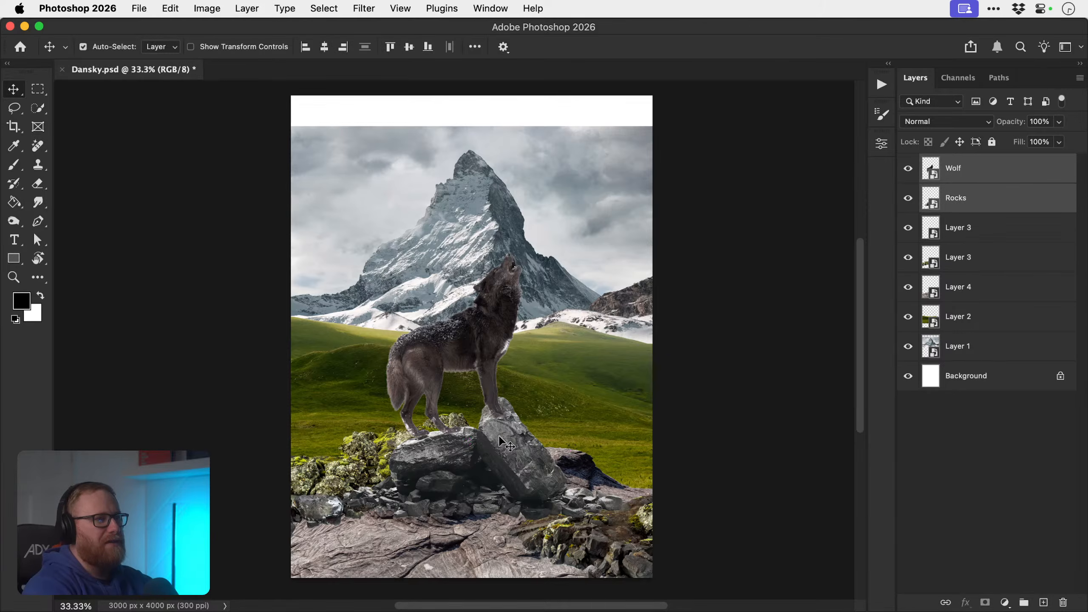
key(shift+Right)
key(shift+Right)
key(shift+Right)
key(shift+Right)
click(766, 346)
- Rotate the wolf further backward and reposition it so its front paws rest on the taller rock
click(498, 289)
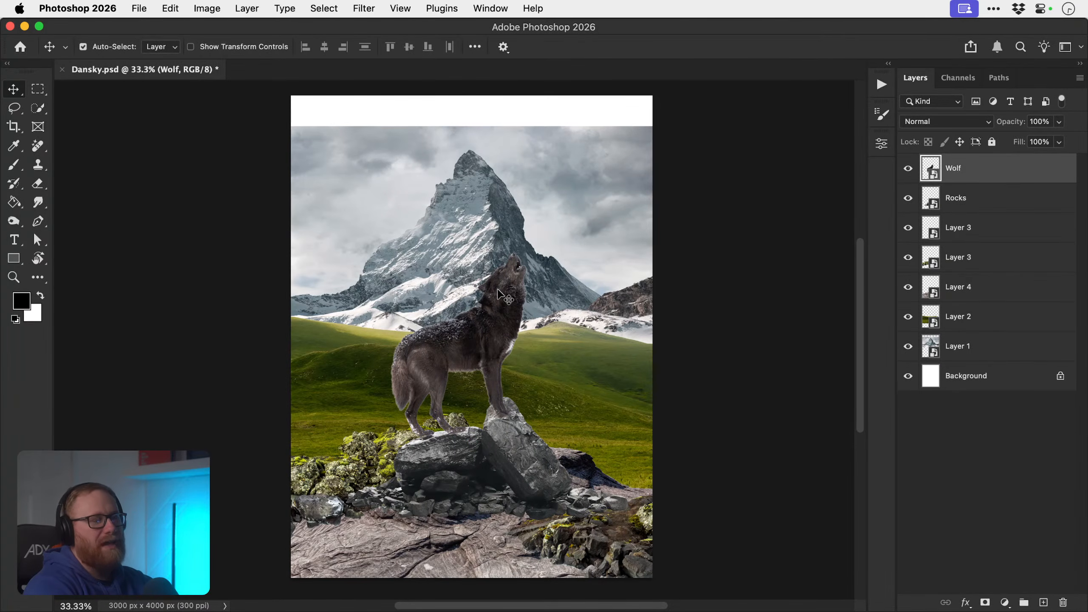
key(super+t)
drag(545, 249, 496, 241)
key(Return)
drag(491, 299, 483, 306)
key(super)
key(super+t)
drag(554, 238, 556, 264)
key(Return)
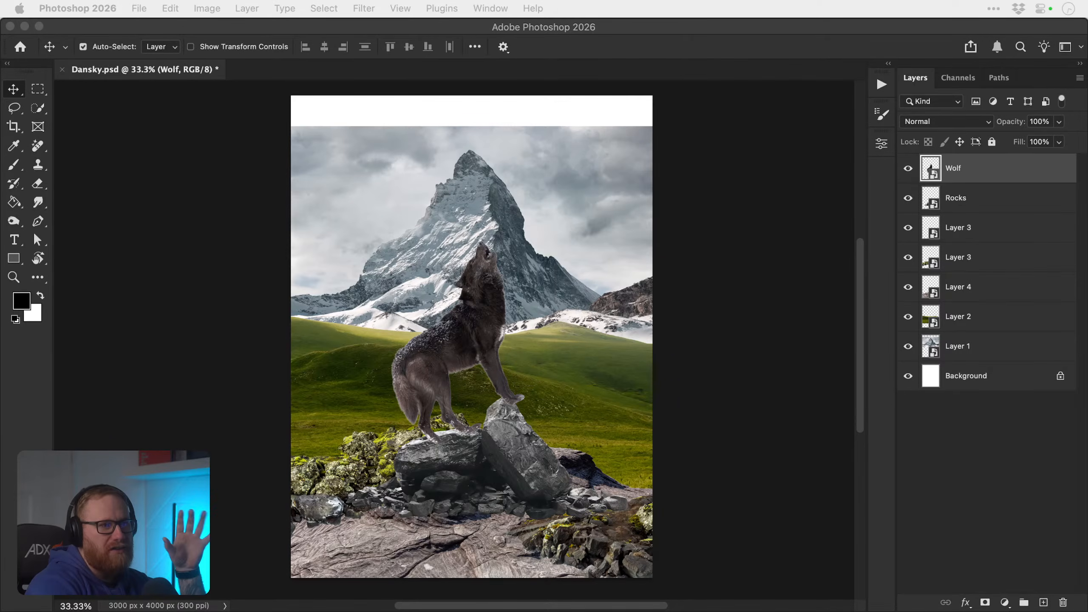
- Switch to Chrome to examine the Google Images results for antent album covers as colour and mood references, and return to Photoshop
drag(1060, 439, 951, 381)
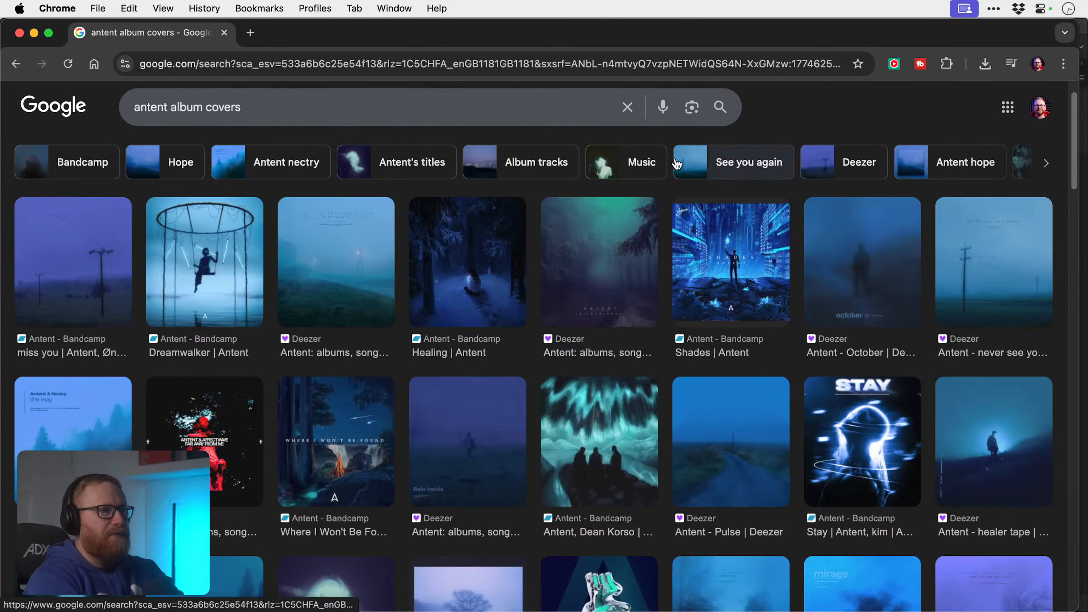
scroll(793, 119, down, 5)
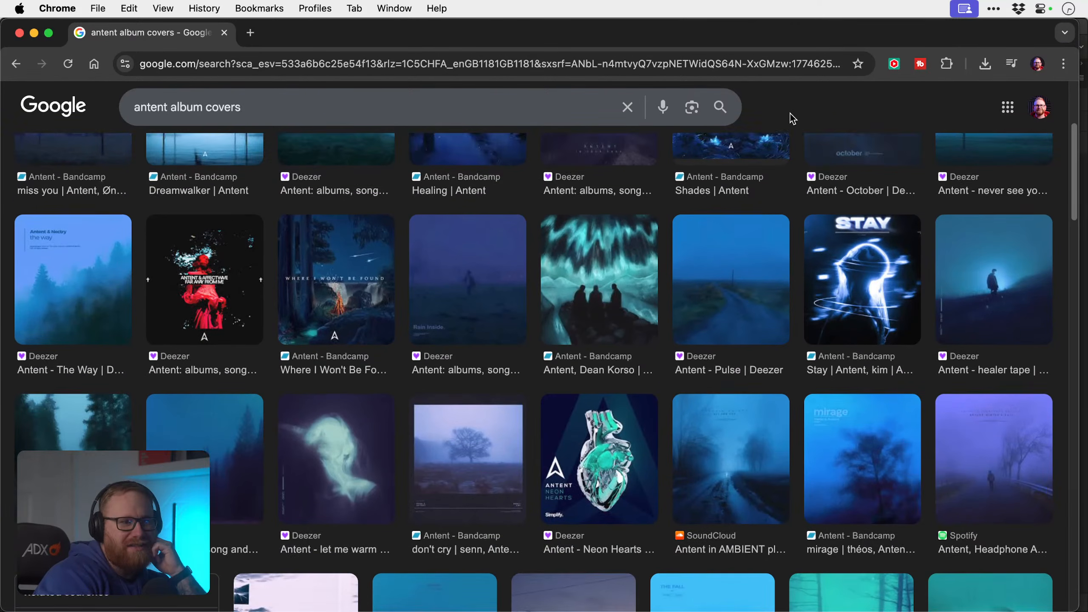
scroll(793, 119, down, 3)
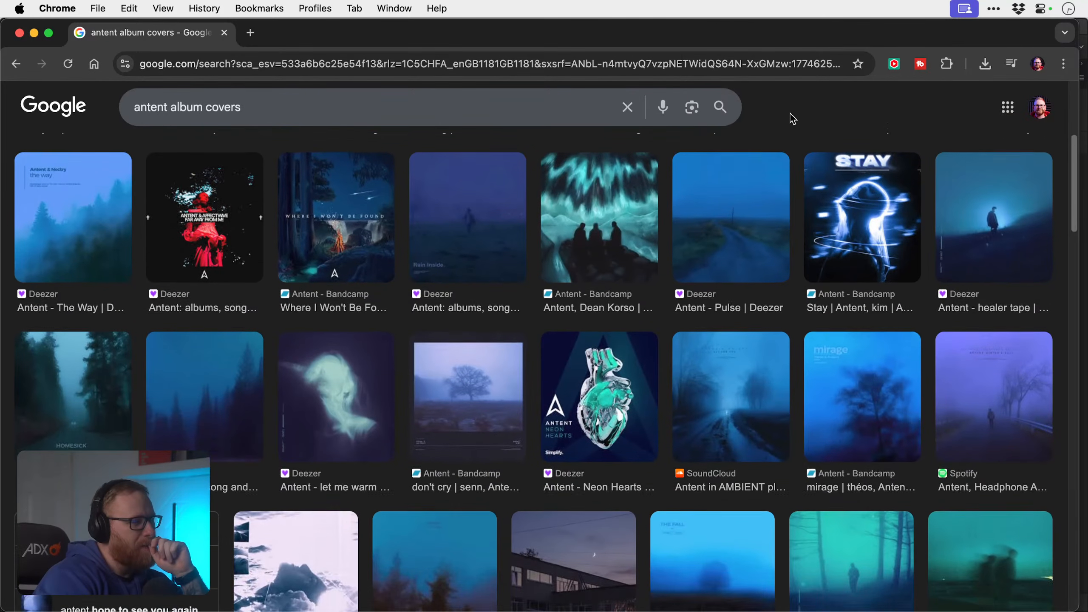
scroll(791, 114, up, 8)
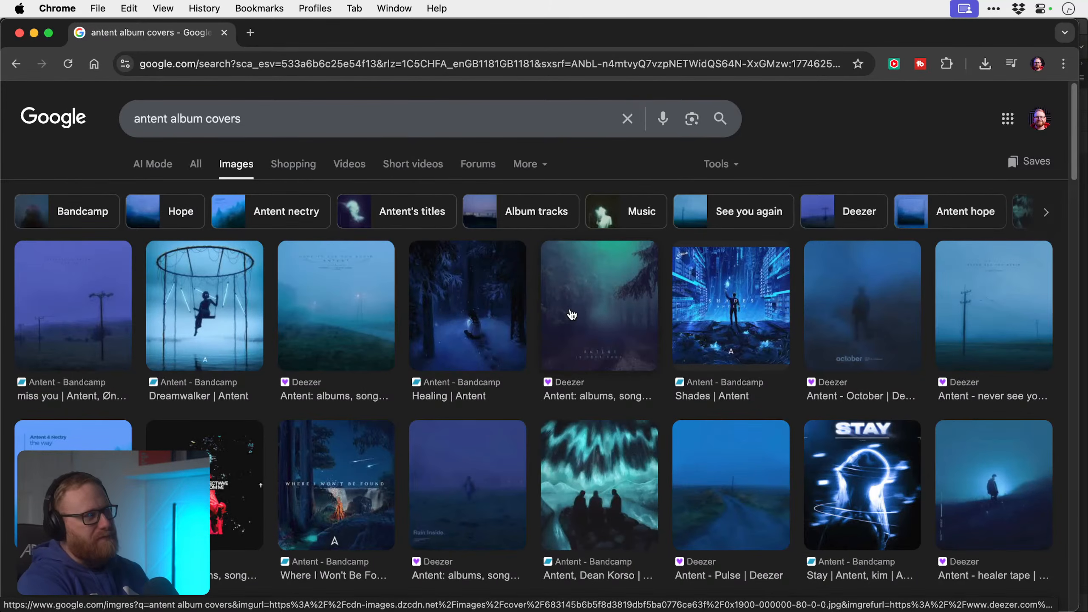
click(35, 33)
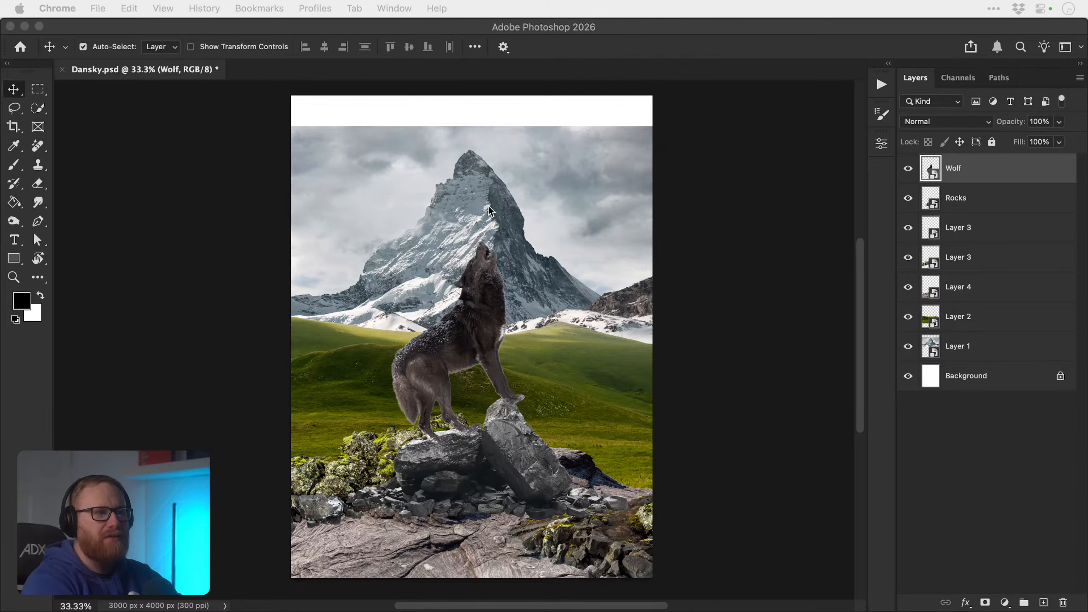
click(474, 210)
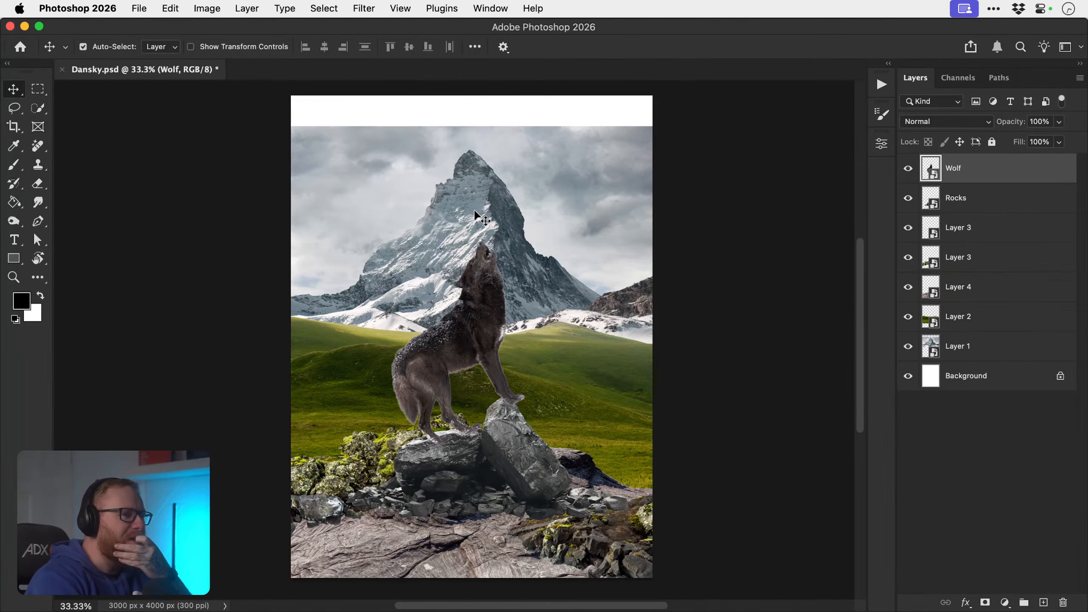
- Duplicate the mossy rocks beside the wolf's base rock, flip the copy horizontally and place it on the hillside at the canvas's right edge
click(358, 469)
key(super+j)
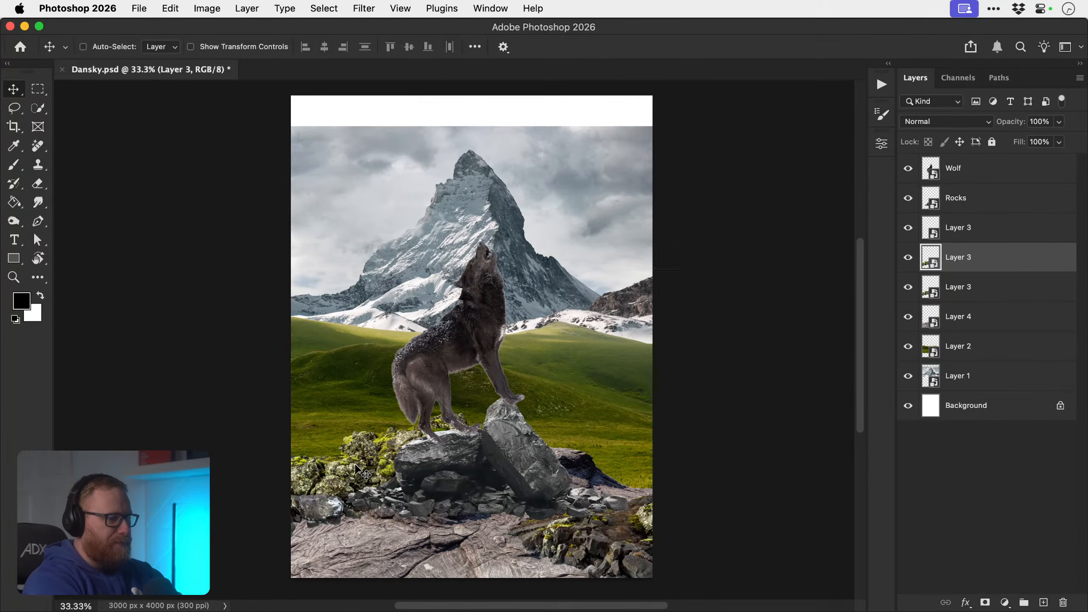
drag(401, 456, 601, 372)
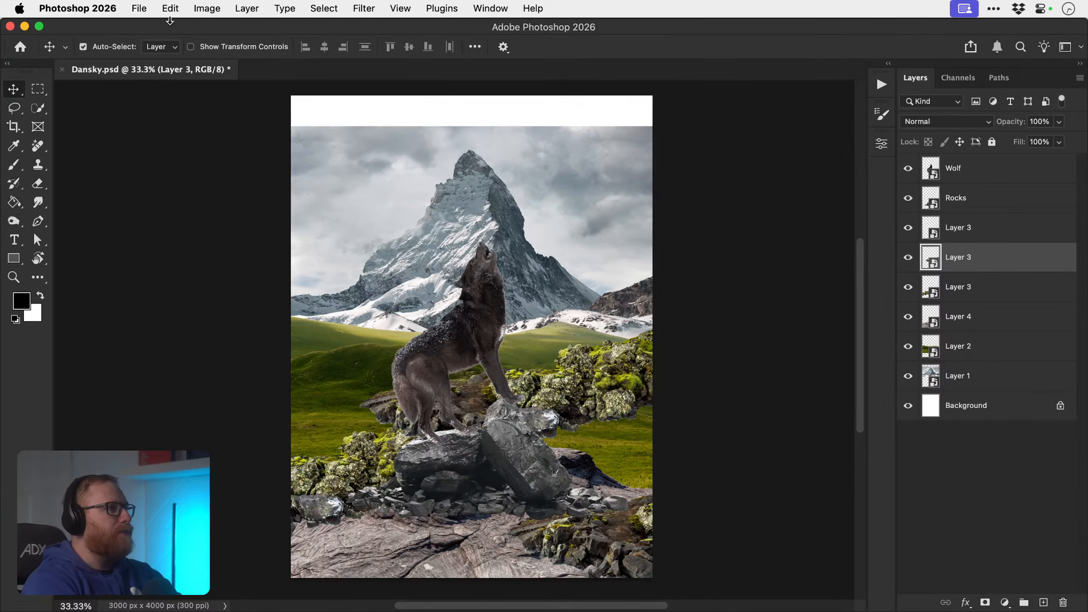
click(171, 9)
mouse_move(270, 355)
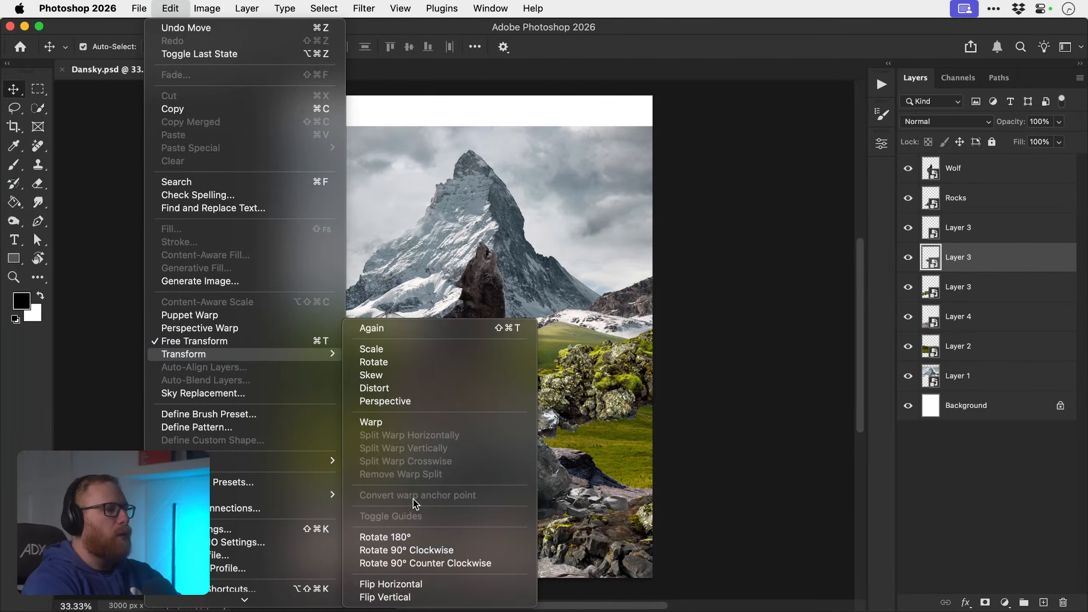
click(407, 585)
drag(564, 393, 776, 422)
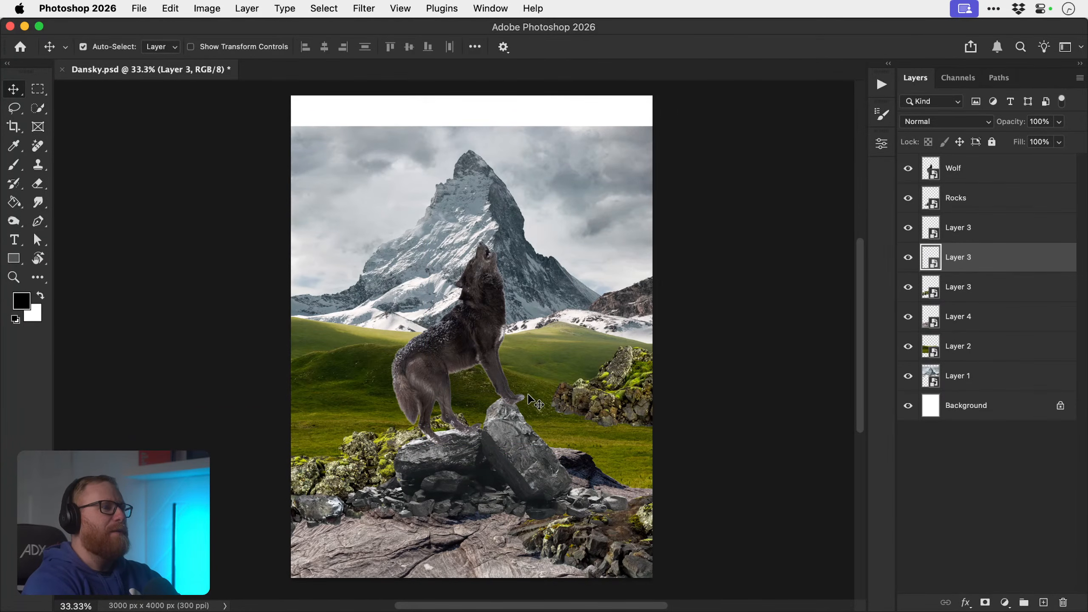
- Duplicate the flipped mossy rocks and try rescaling and repositioning the copy with Free Transform
key(super+j)
drag(617, 401, 151, 371)
key(super+t)
drag(472, 314, 686, 376)
key(Return)
scroll(560, 310, right, 3)
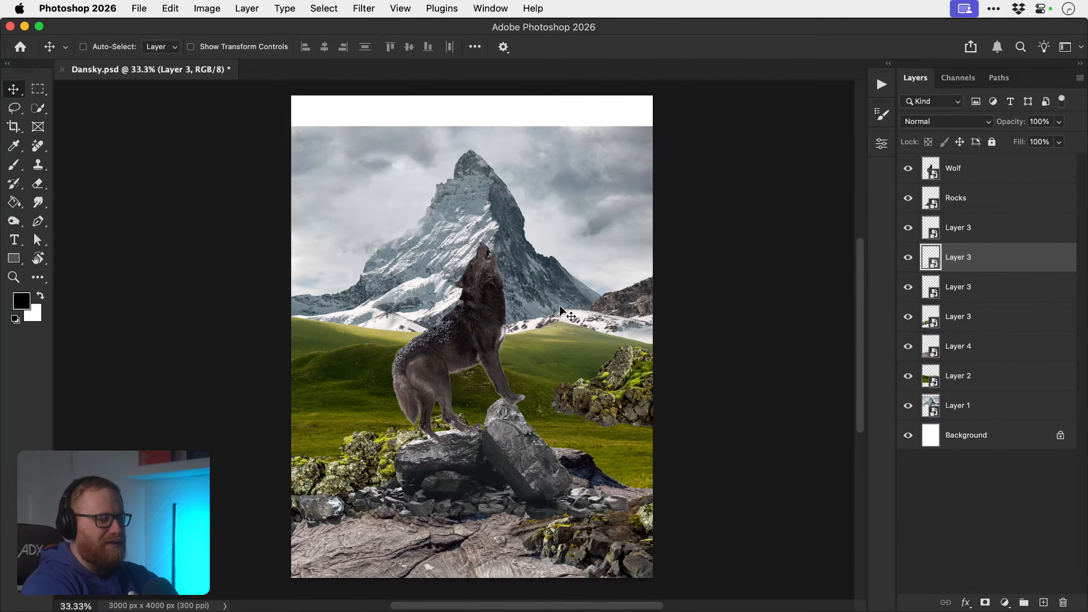
- Duplicate the mossy rocks again, transform the copy and place it in the lower-left foreground over the stone ground
scroll(590, 103, up, 1)
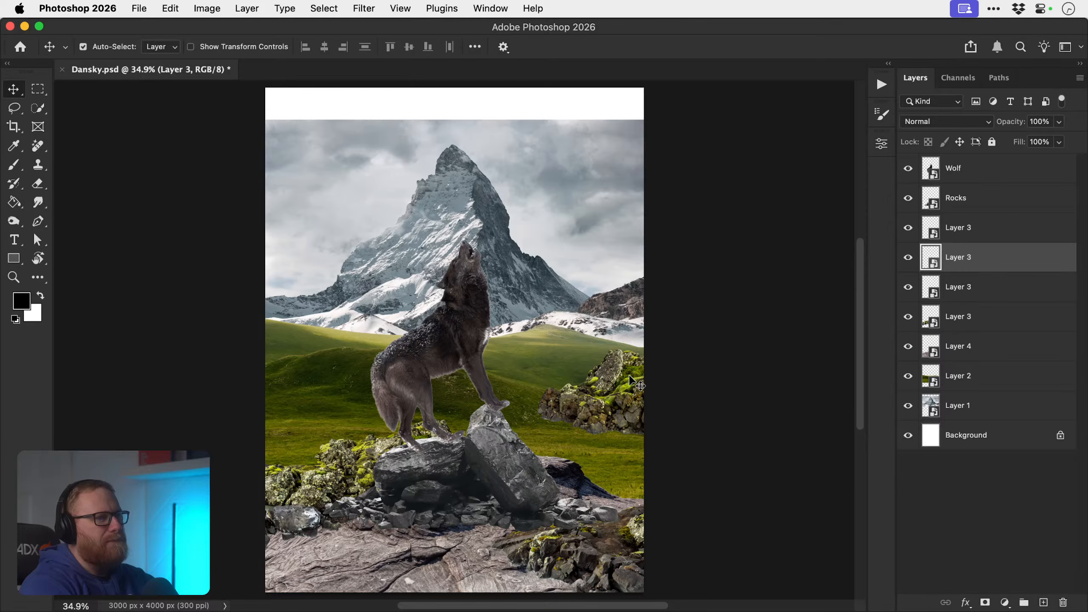
key(super+j)
scroll(629, 376, down, 4)
drag(617, 299, 319, 483)
key(super+t)
drag(630, 441, 756, 397)
key(Return)
drag(302, 463, 410, 509)
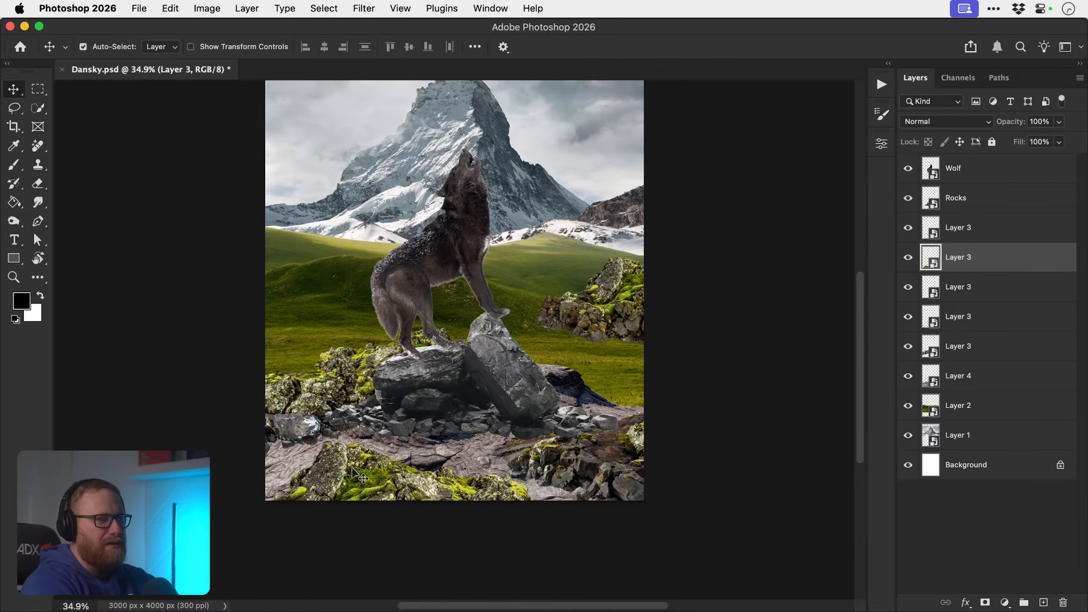
- Move the hillside mossy rocks left behind the wolf and flip them horizontally
drag(620, 306, 379, 275)
key(super+z)
drag(619, 321, 448, 263)
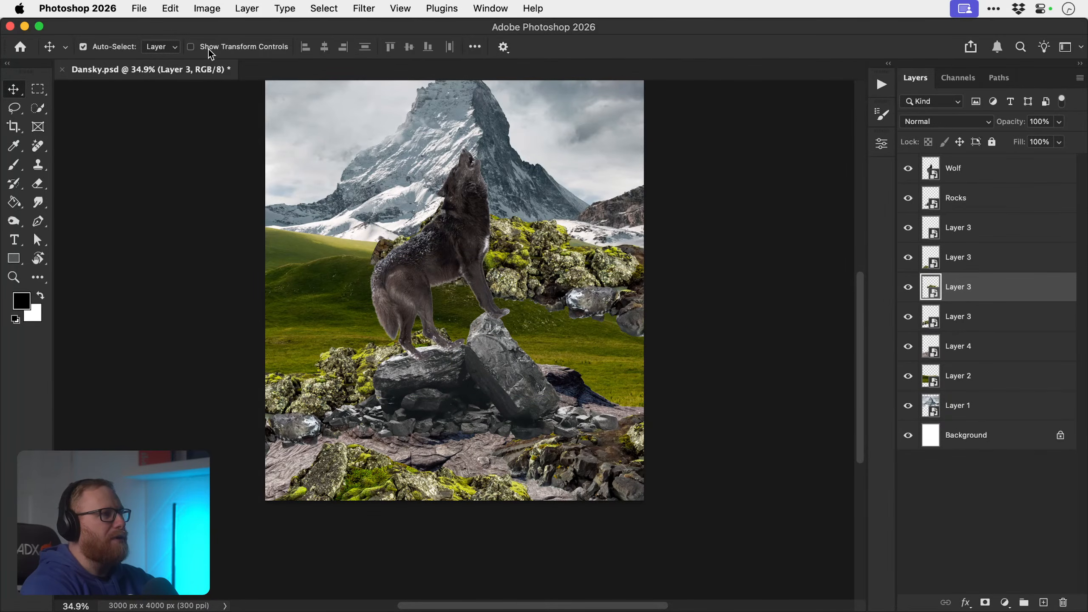
click(175, 10)
mouse_move(299, 354)
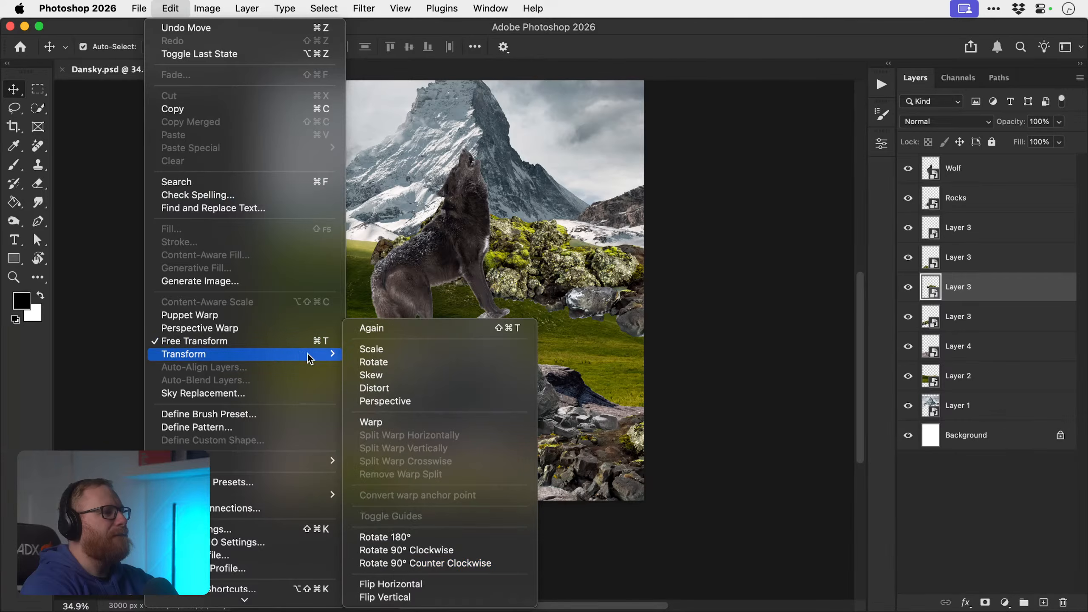
click(398, 587)
- Scale and rotate the flipped rocks and position them on the hillside to the right of the wolf
drag(694, 205, 784, 253)
drag(662, 266, 759, 309)
drag(491, 192, 543, 224)
drag(558, 281, 534, 286)
drag(777, 221, 785, 238)
key(Return)
- Shift the hillside rocks about 200 px left and 92 px down, scale them to 51.82% and rotate them to about 28.5°
key(z)
click(595, 326)
drag(576, 293, 504, 317)
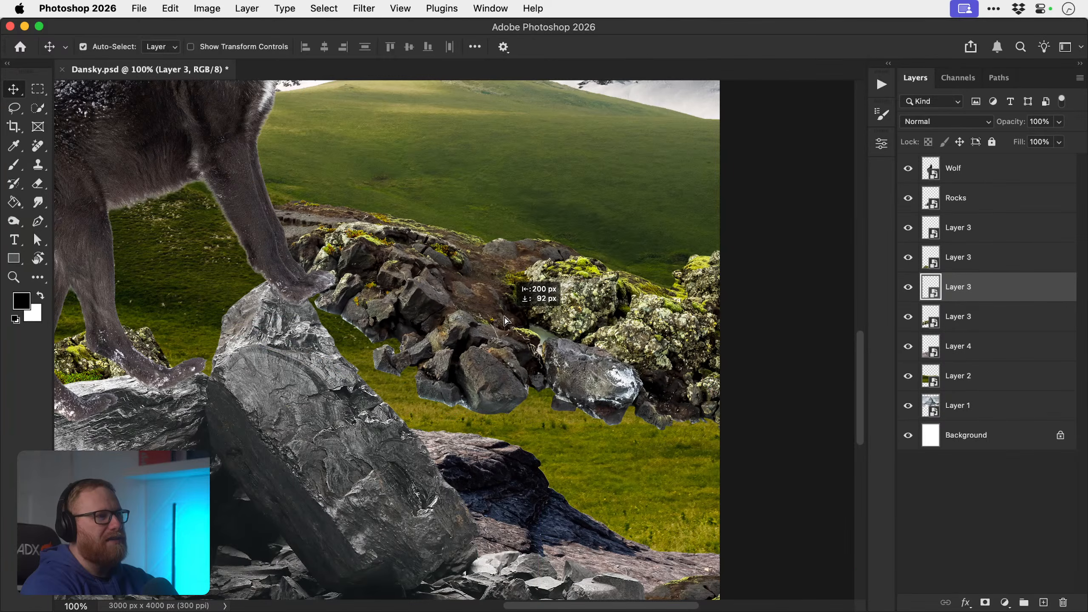
key(ctrl+t)
drag(212, 320, 333, 324)
drag(645, 318, 587, 315)
drag(617, 209, 645, 205)
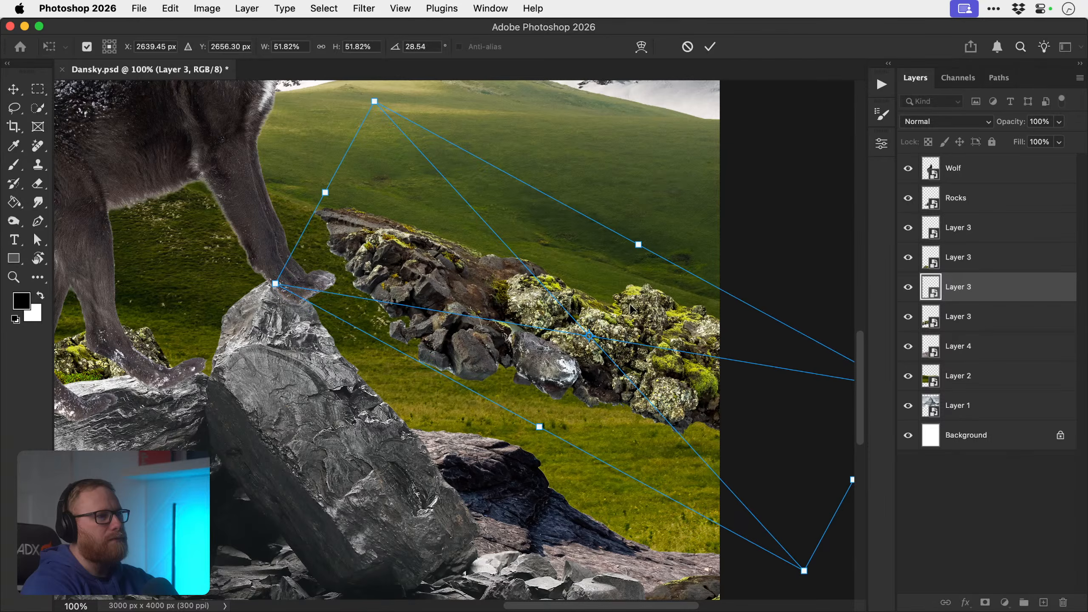
key(Return)
- Move the angled hillside rocks further right and down against the canvas edge, and save the document
drag(623, 343, 711, 369)
key(super+0)
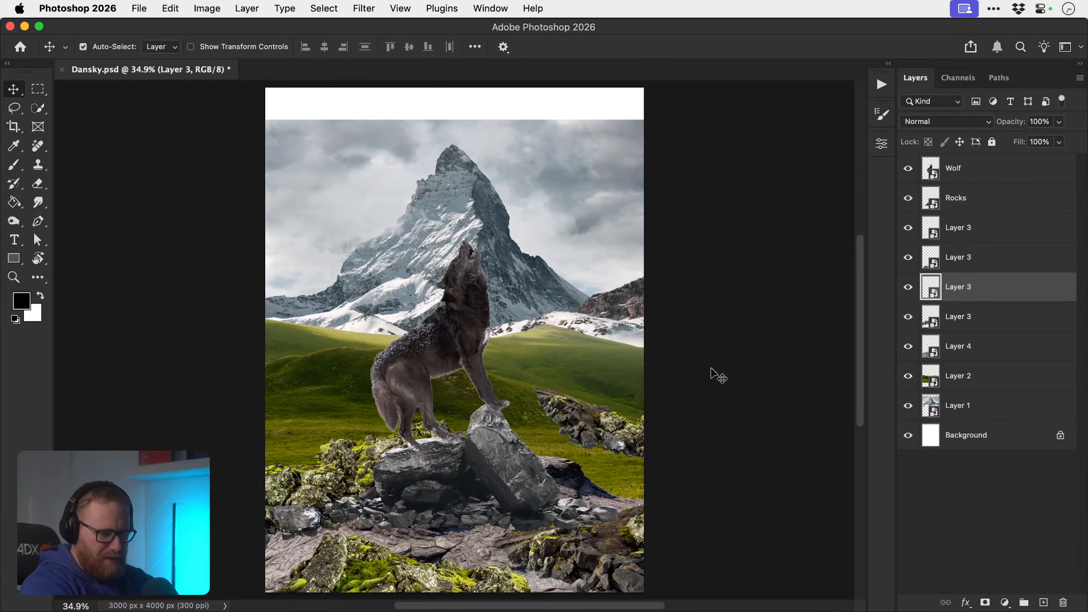
key(super+s)
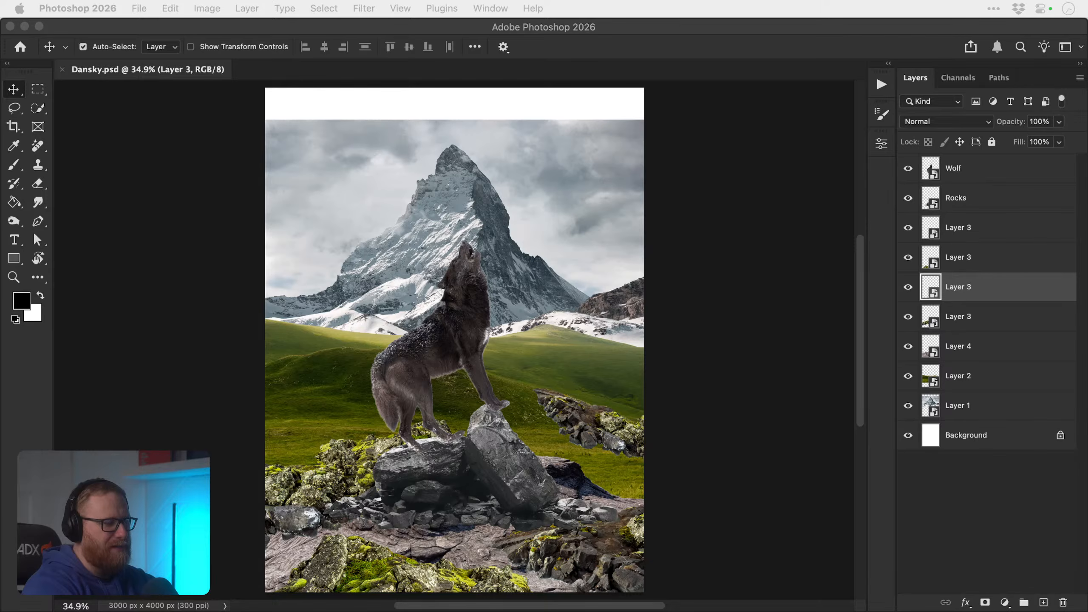
- Switch to Chrome to examine the Google Images results for dusk landscape as lighting references, and close the browser window
drag(1087, 315, 940, 310)
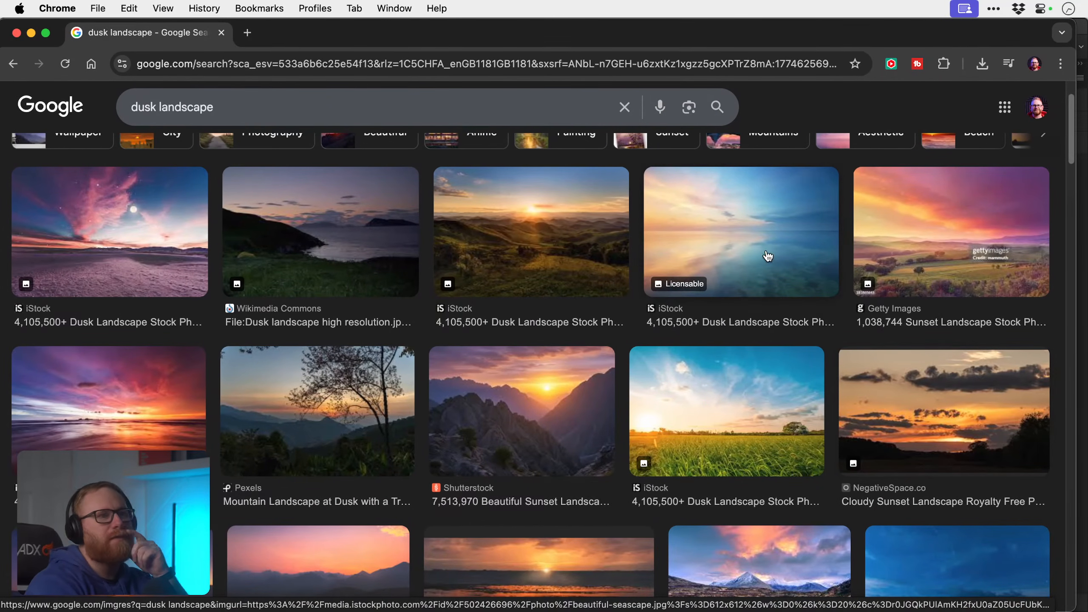
scroll(737, 235, down, 5)
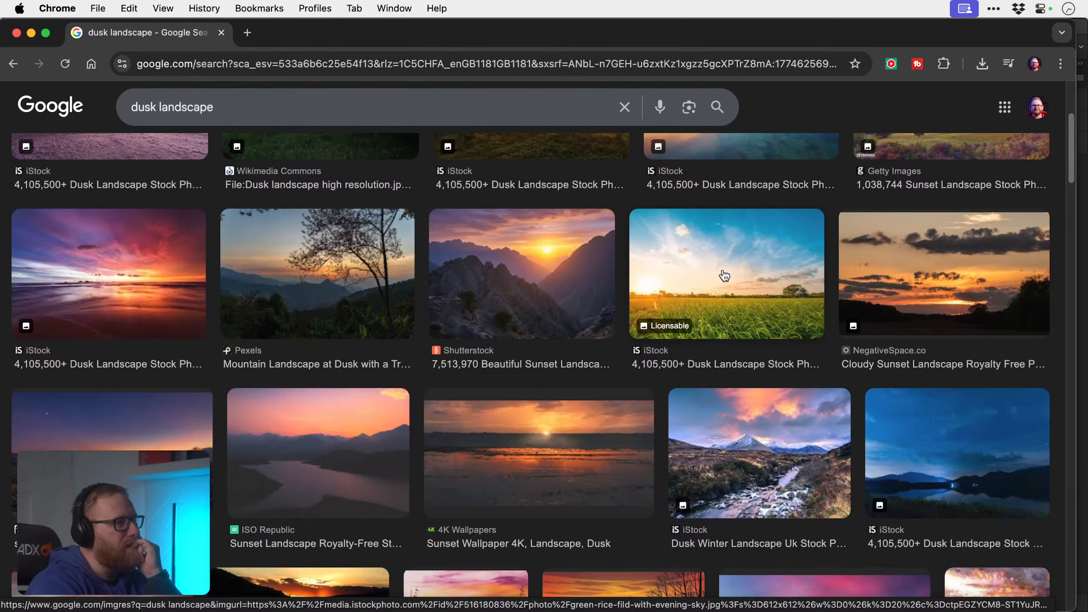
scroll(724, 275, down, 5)
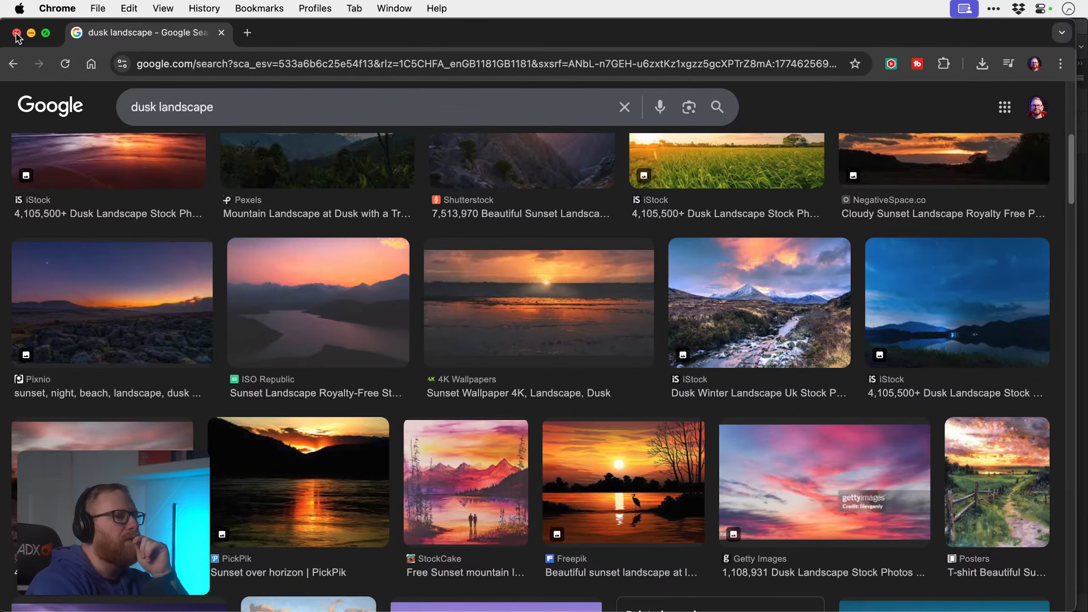
click(16, 34)
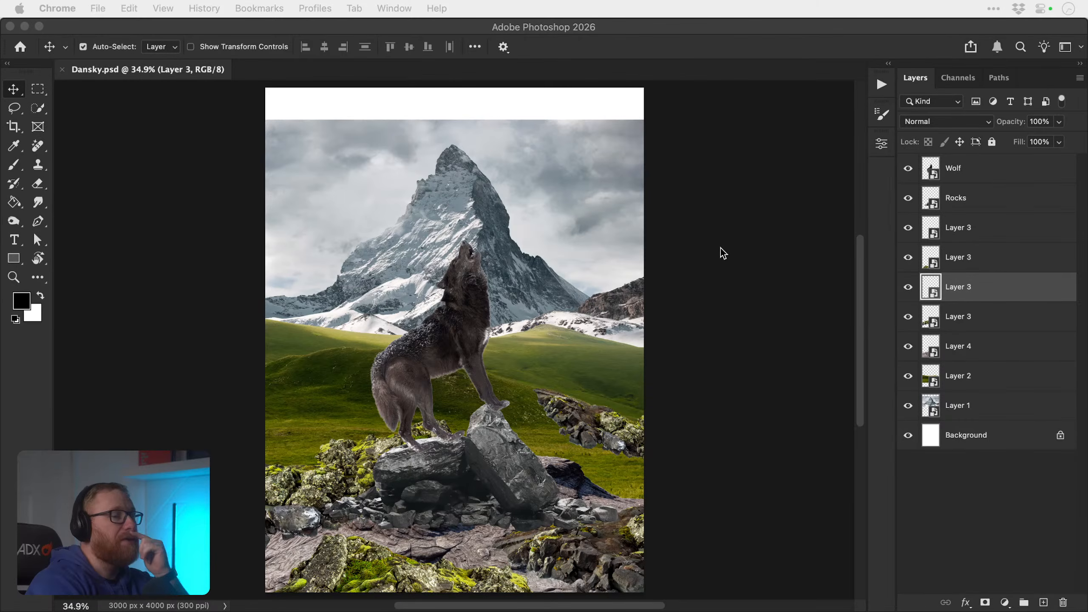
- Return to Photoshop and move the mountain layer up to cover the white strip at the top of the canvas
click(473, 301)
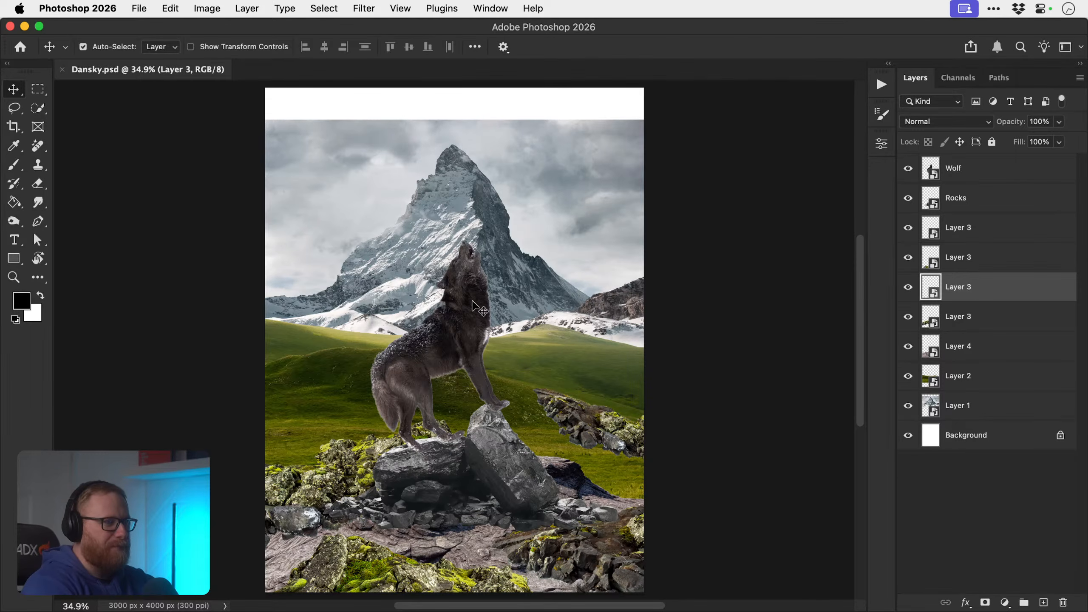
click(527, 274)
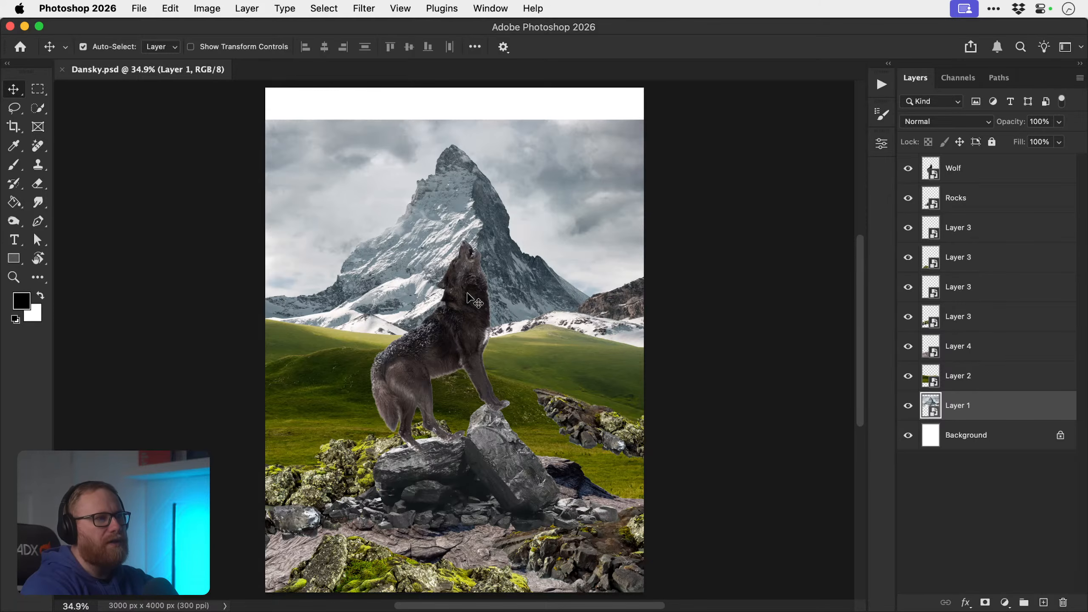
drag(467, 293, 470, 187)
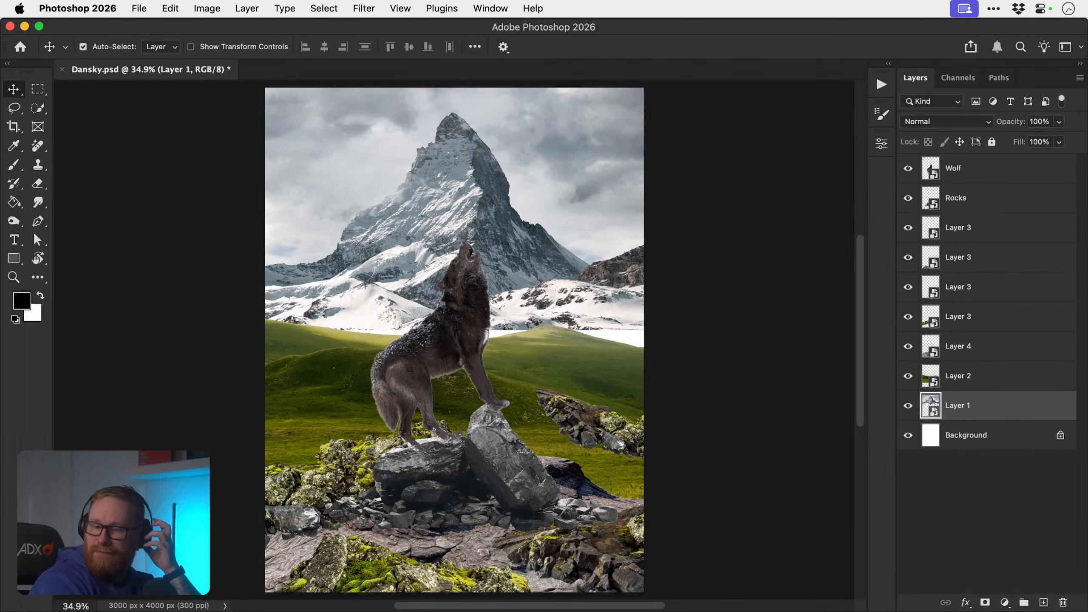
- Switch to Adobe Bridge and compare the rock, hill and mountain photos in the Images folder as additional terrain
key(super+Tab)
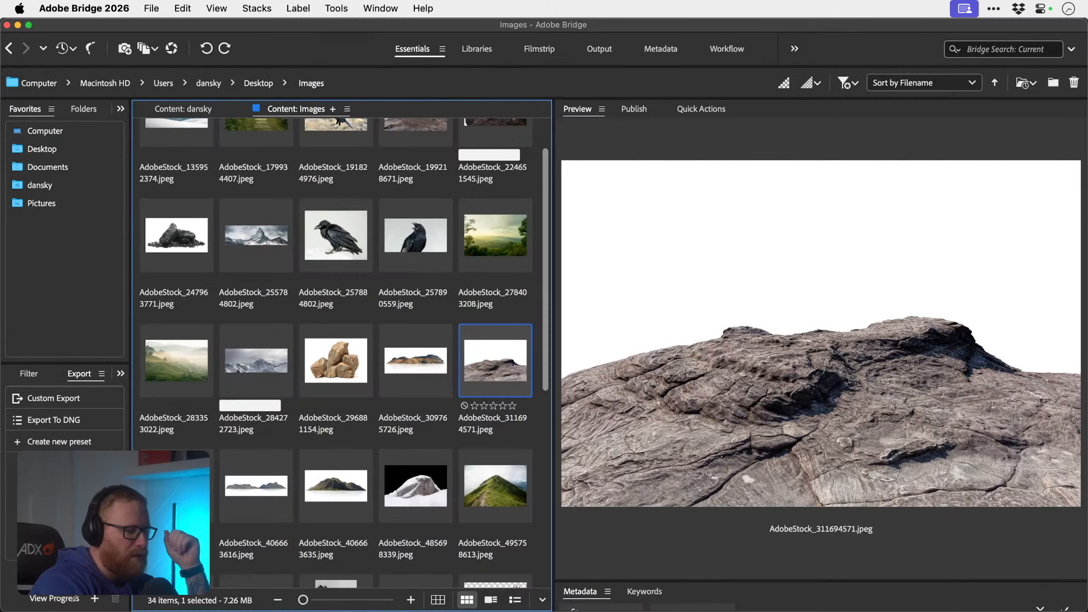
click(184, 388)
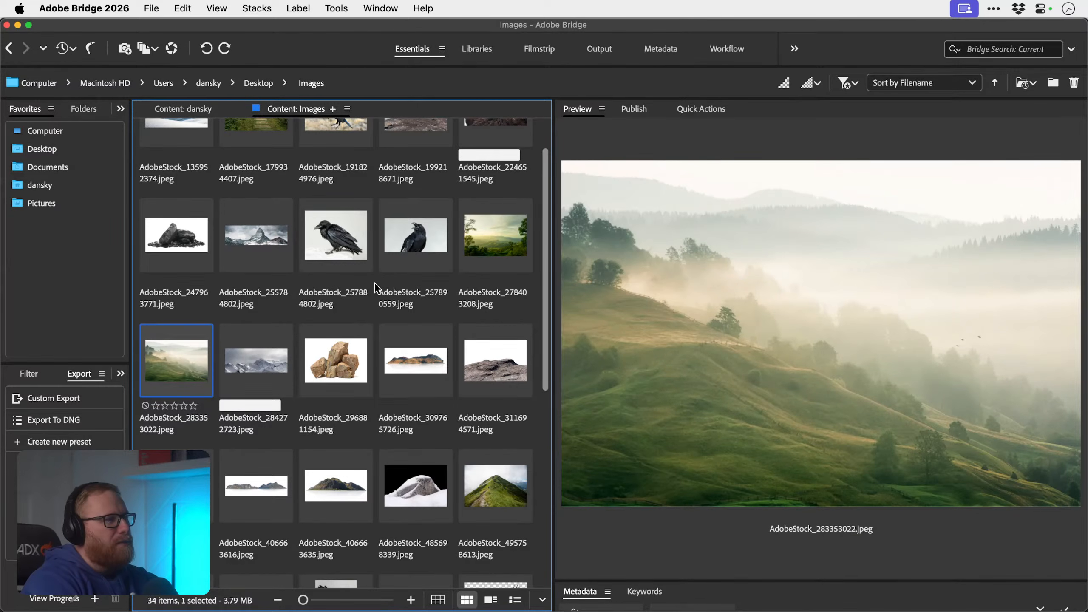
click(260, 370)
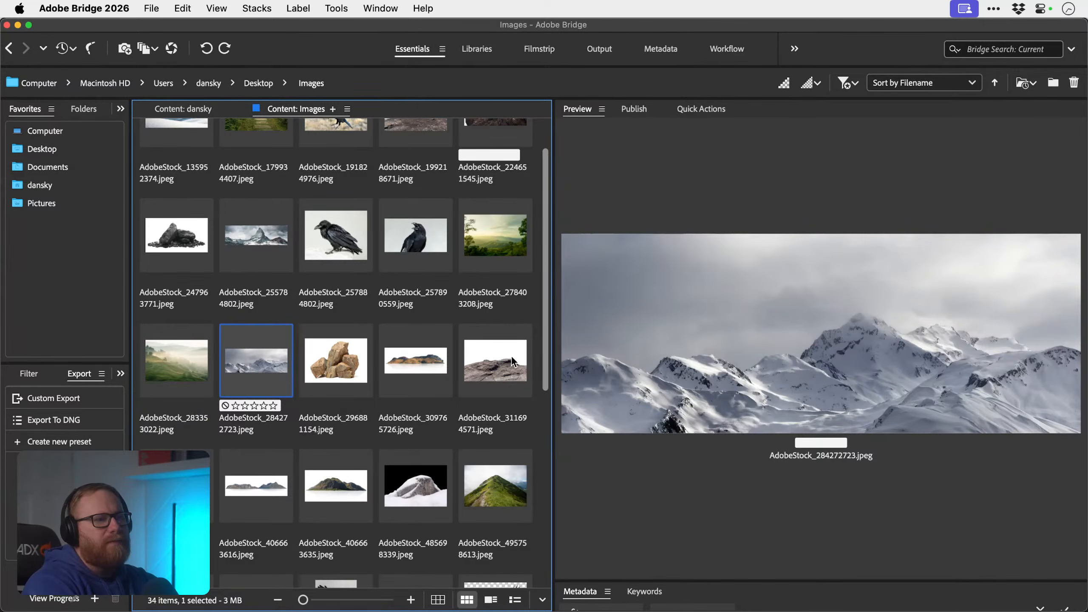
click(511, 360)
click(402, 360)
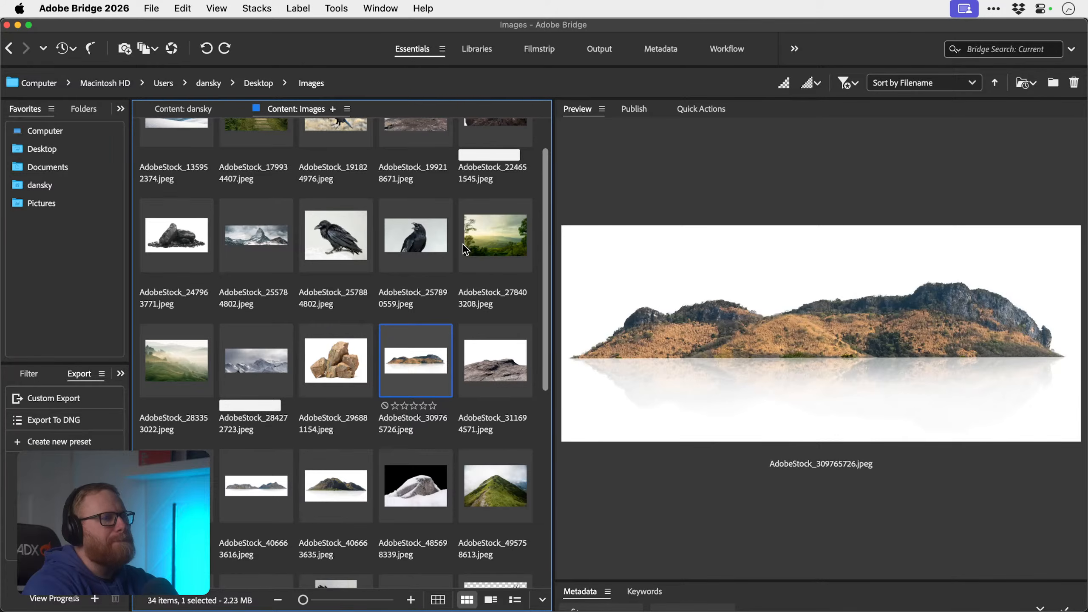
scroll(490, 239, up, 2)
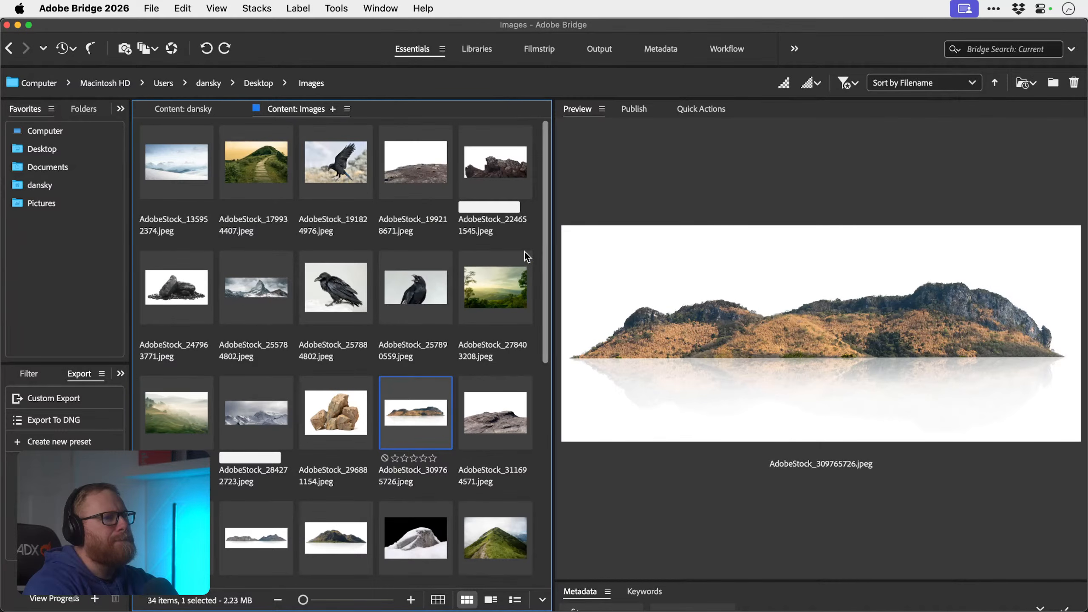
click(494, 162)
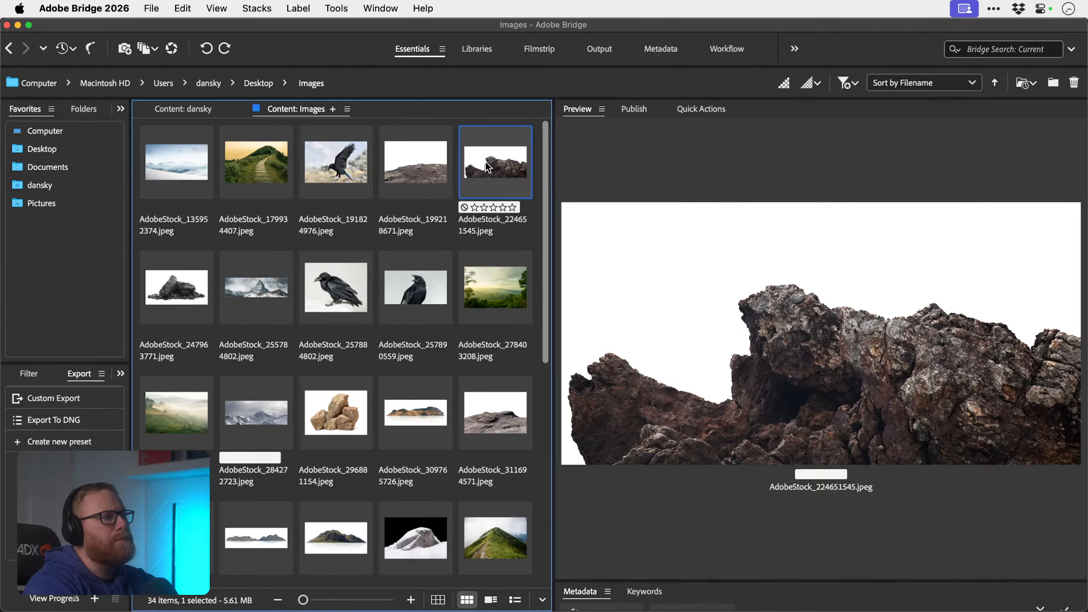
click(237, 167)
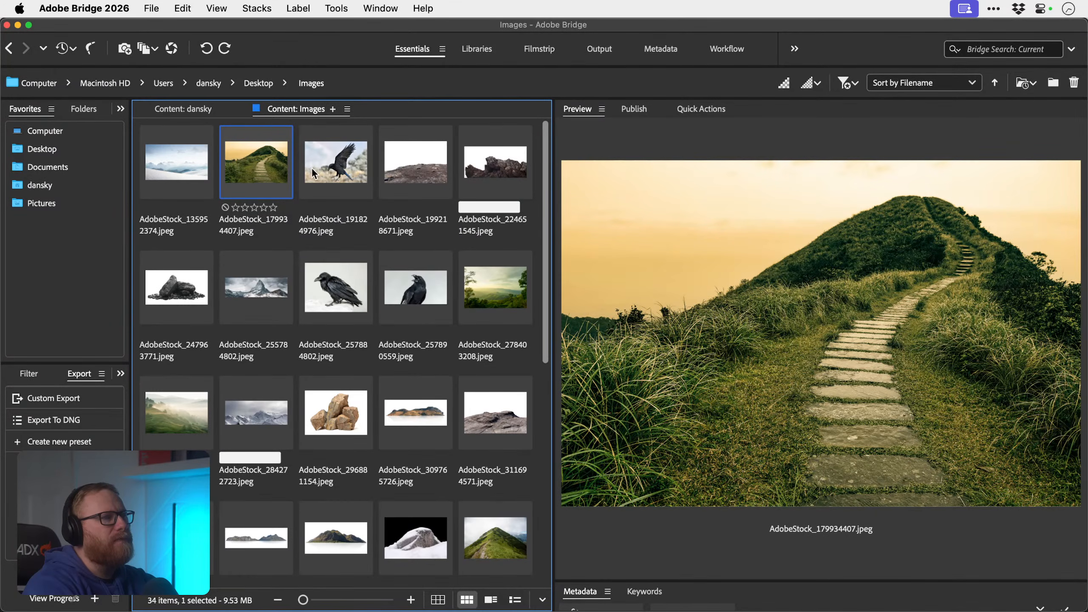
- Open AdobeStock_199218671.jpeg in Photoshop and mask out its white background, keeping only the rocky ground
click(401, 167)
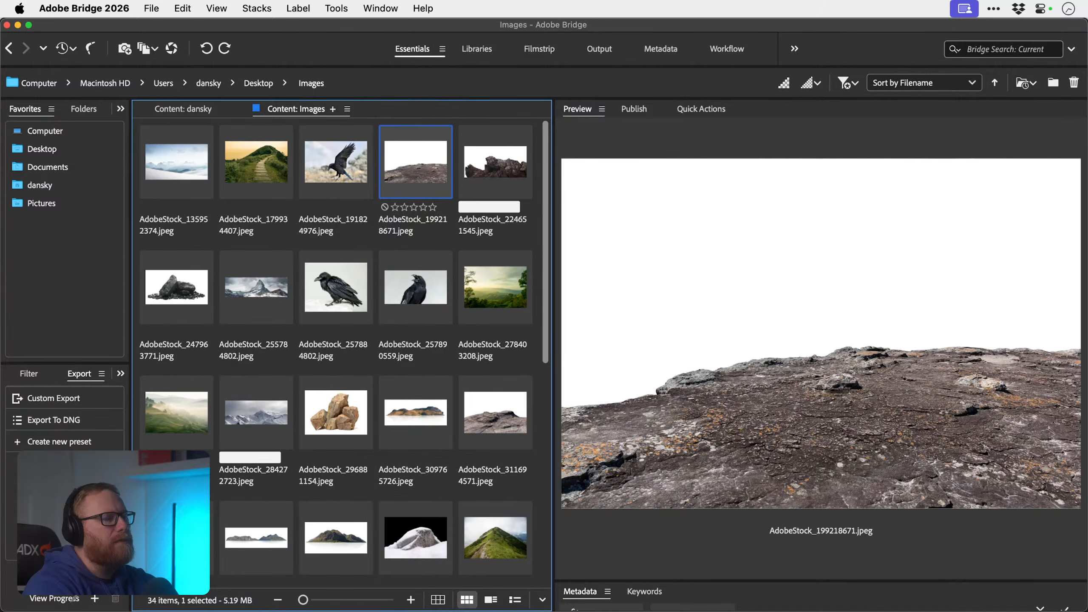
key(Return)
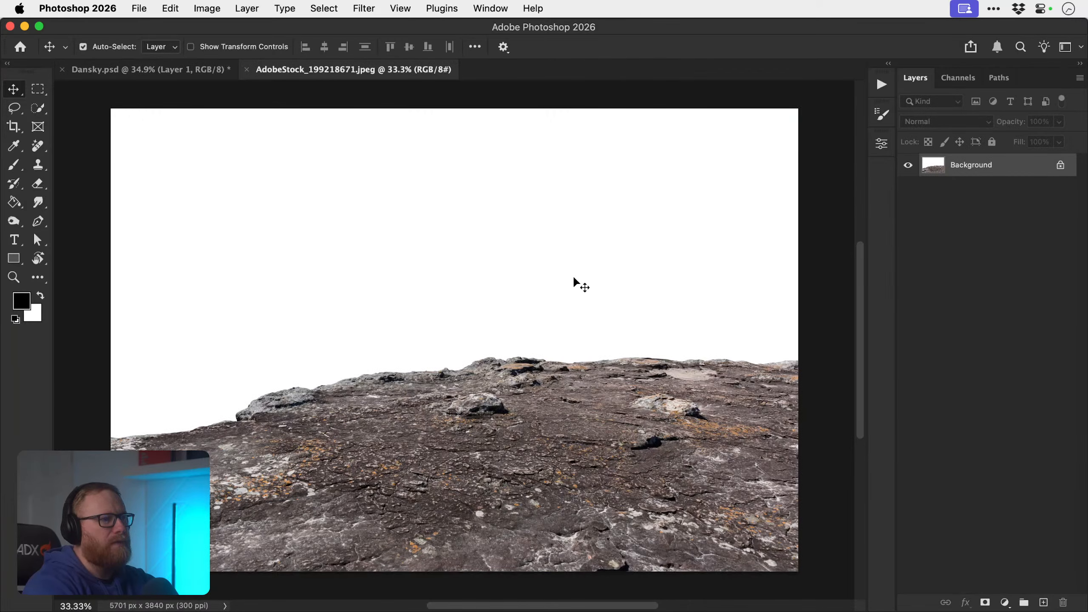
drag(246, 306, 680, 251)
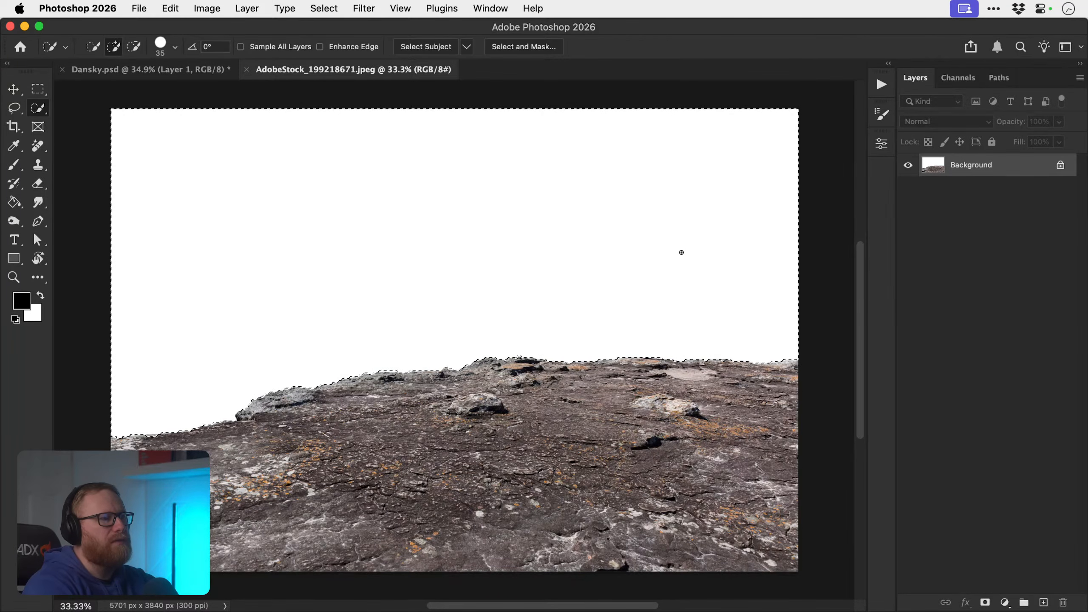
click(985, 603)
key(super+i)
key(v)
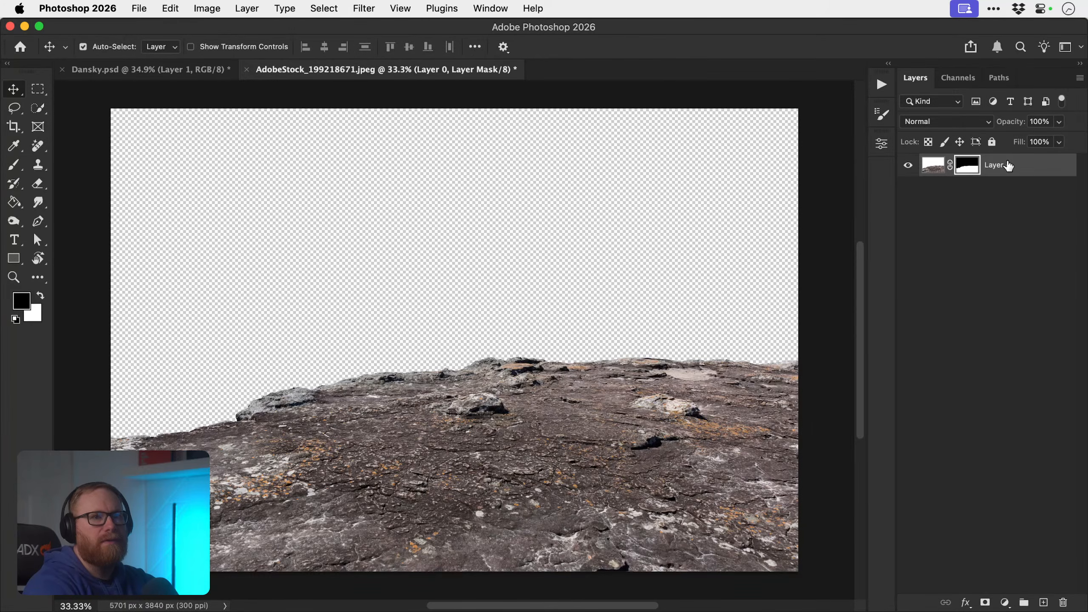
- Convert the masked rocky ground to a smart object, bring it into Dansky.psd and scale it down
right_click(1004, 165)
click(890, 404)
drag(1009, 166, 428, 295)
key(super+t)
drag(69, 182, 218, 220)
key(Return)
drag(585, 272, 673, 301)
- Raise the rocky ground above the green hills layer, resize it again and move it left behind the wolf
key(super+bracketright)
key(super+t)
drag(727, 254, 619, 300)
key(Return)
drag(574, 333, 403, 351)
- Flip the rocky ground horizontally and align it over the green hill to the left of the wolf
click(170, 8)
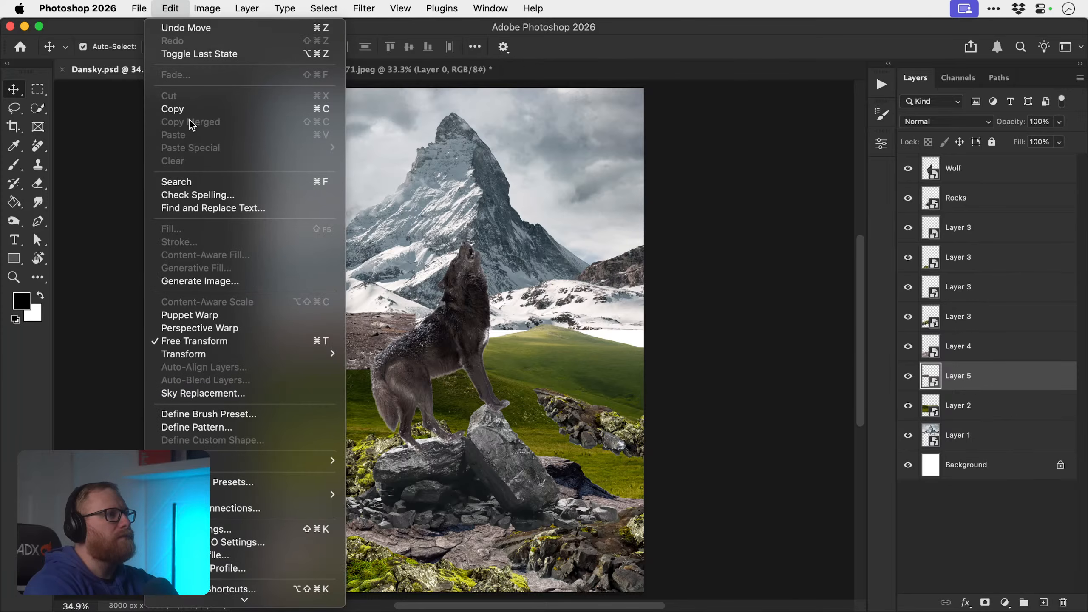
mouse_move(263, 352)
click(422, 583)
drag(378, 428, 343, 345)
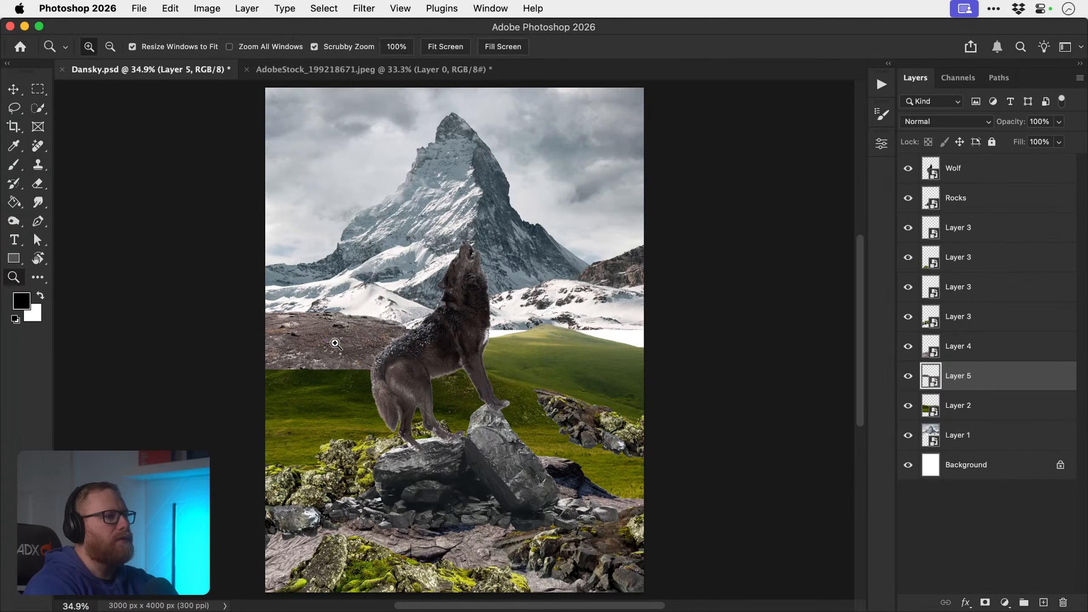
- Hide the rocky ground beside the wolf completely with a black layer mask on Layer 5
key(z)
click(326, 347)
click(326, 347)
key(v)
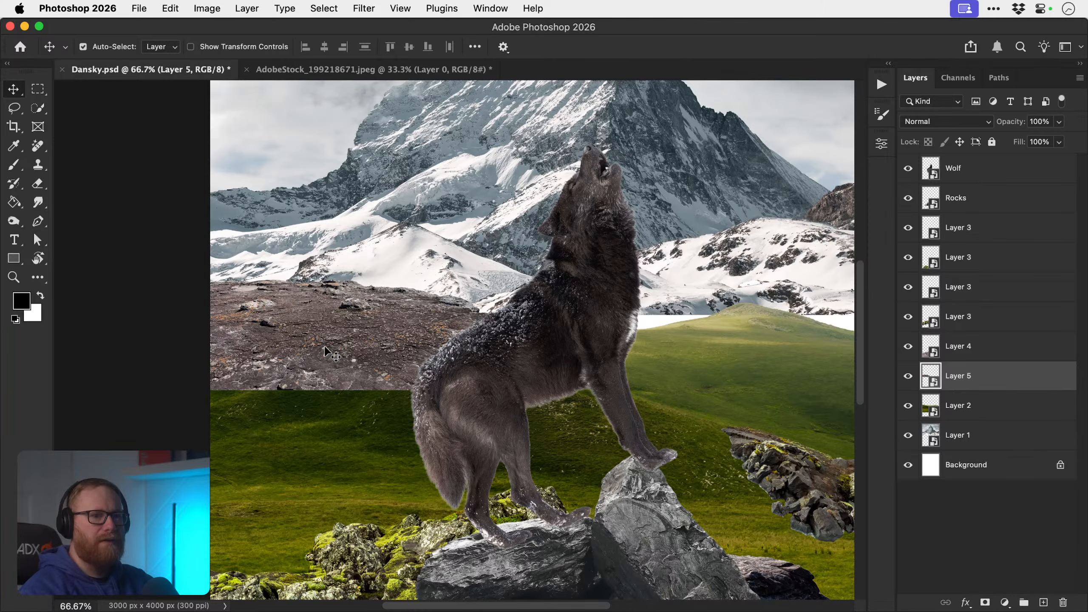
alt+click(986, 603)
key(b)
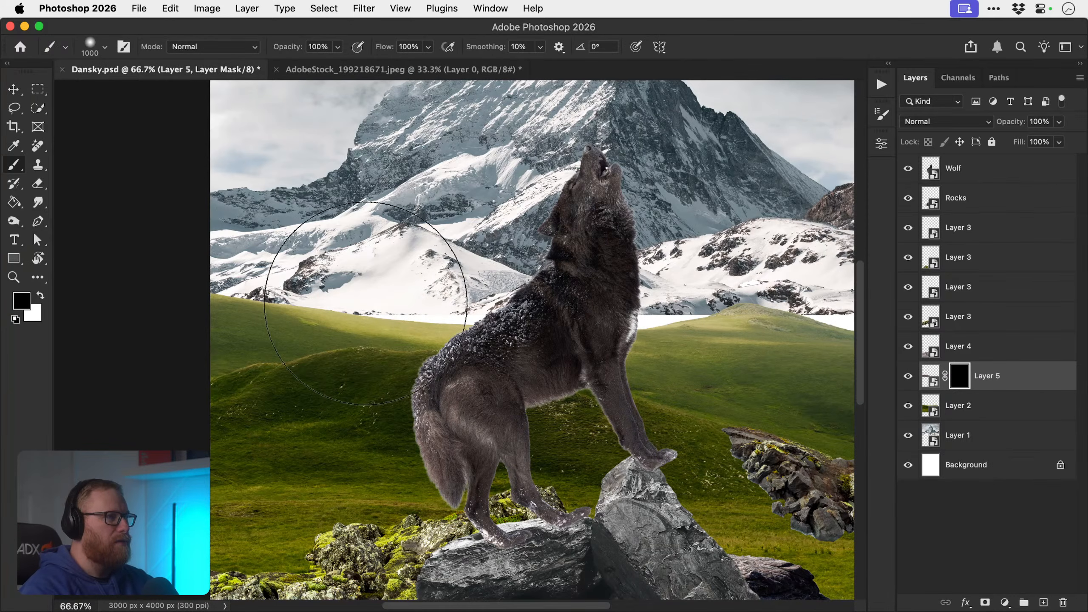
- Reveal the rocky ground on its mask with a smaller white brush, following the far hill to the left of the wolf
key(bracketleft)
key(bracketleft)
key(bracketleft)
key(bracketleft)
key(bracketleft)
key(bracketleft)
key(bracketleft)
key(bracketleft)
key(bracketleft)
key(bracketleft)
key(bracketleft)
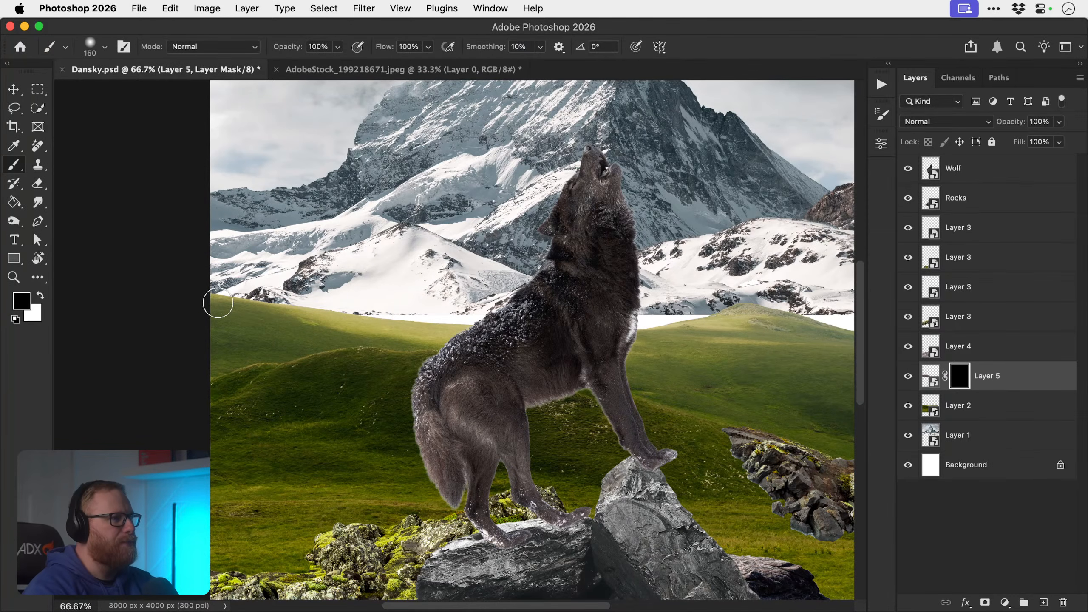
key(x)
mouse_move(234, 300)
mouse_down()
mouse_move(266, 301)
mouse_move(206, 303)
mouse_move(425, 319)
mouse_move(461, 334)
mouse_move(237, 348)
mouse_move(199, 368)
mouse_move(265, 329)
mouse_up()
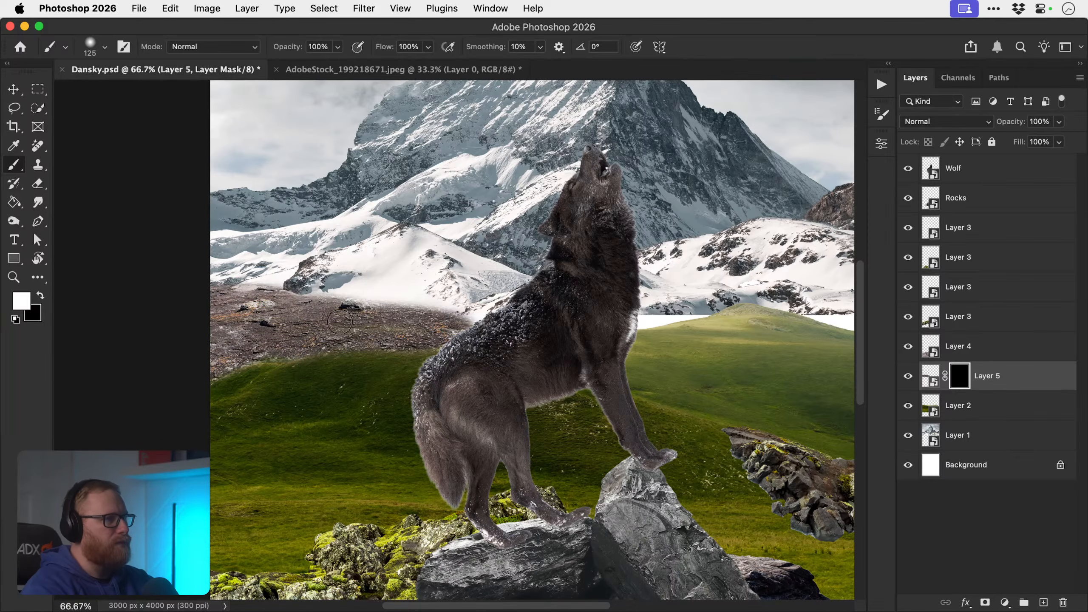
- Harden the 125 px brush and refine the masked edge of the rocky ground along the snow line and behind the wolf's back
key(z)
alt+click(432, 343)
mouse_move(433, 343)
mouse_down()
mouse_move(484, 343)
mouse_move(412, 348)
mouse_up()
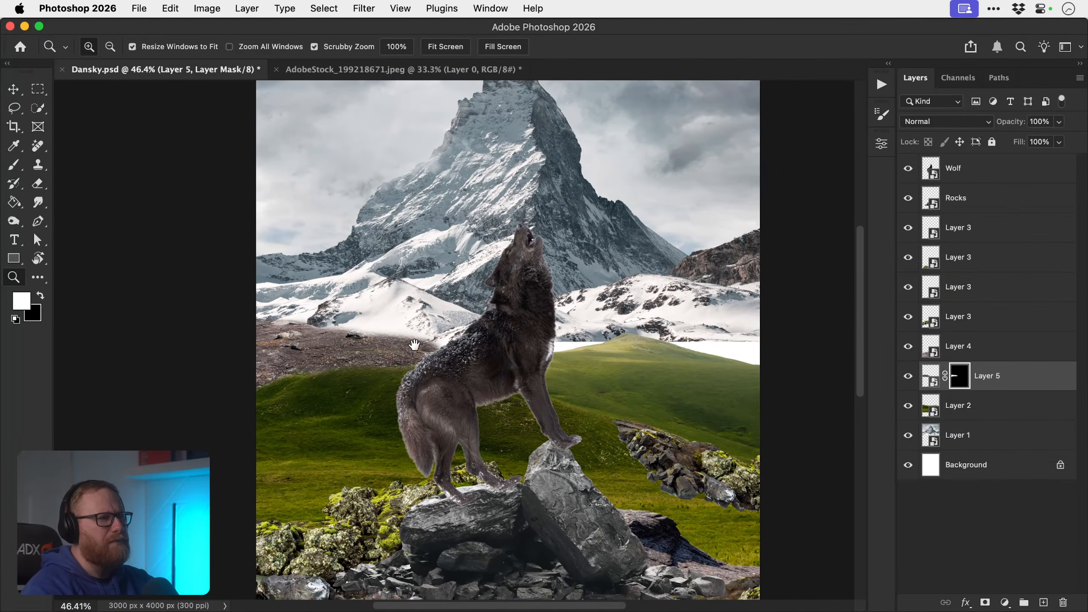
key(b)
click(105, 46)
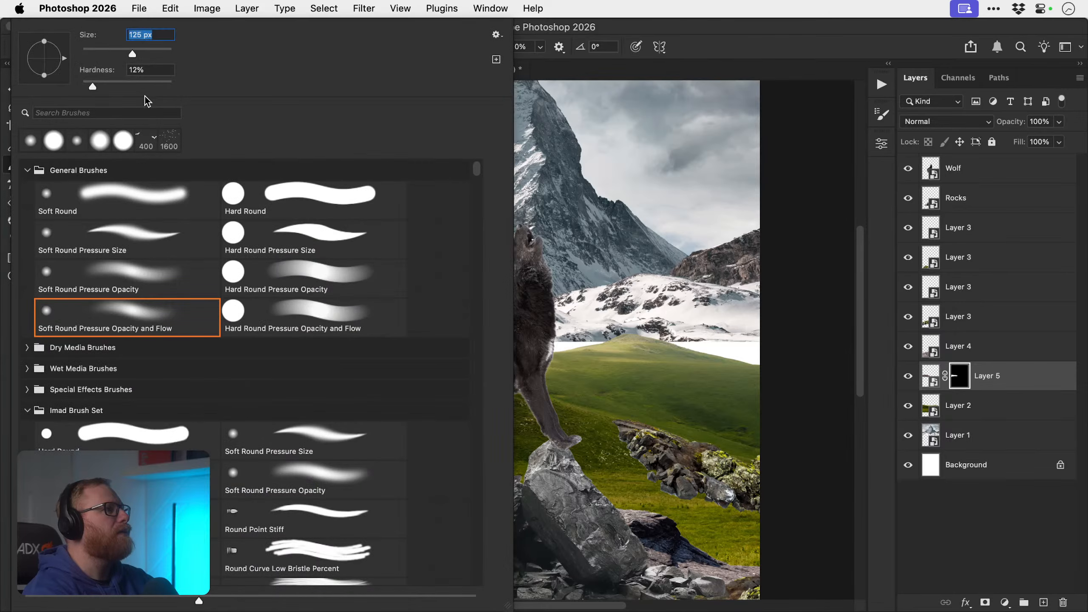
click(788, 235)
key(x)
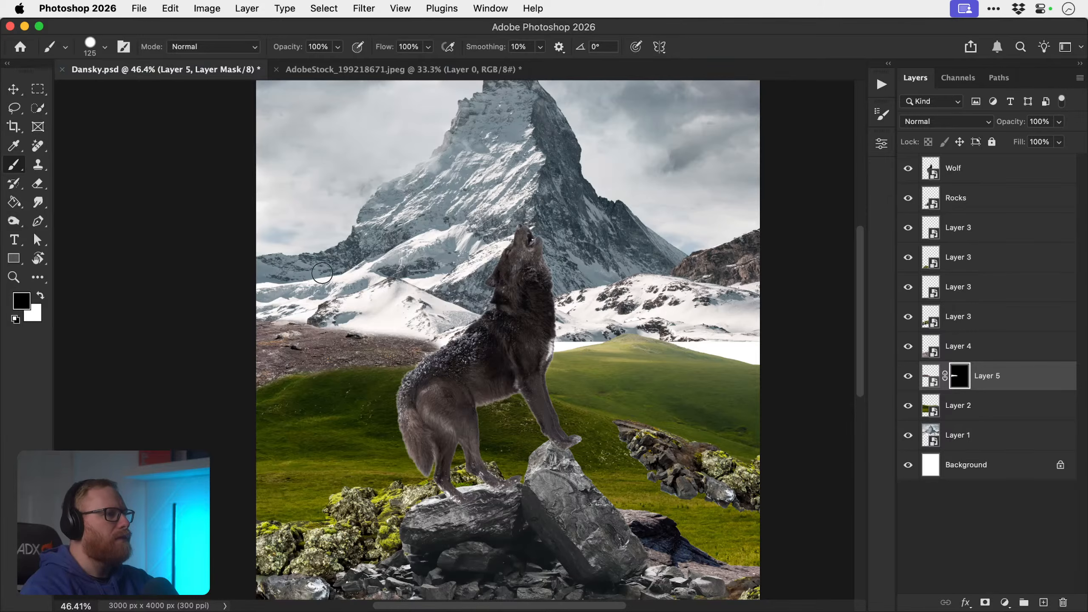
mouse_move(247, 308)
mouse_down()
mouse_move(451, 337)
mouse_move(249, 318)
mouse_move(280, 322)
mouse_up()
key(x)
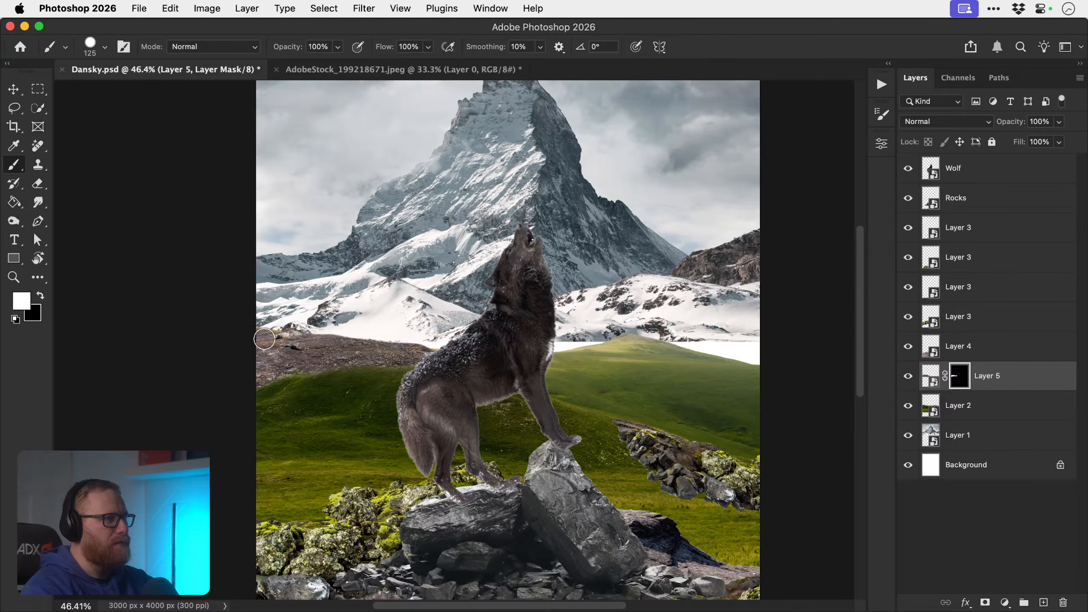
key(x)
key(x)
key(x)
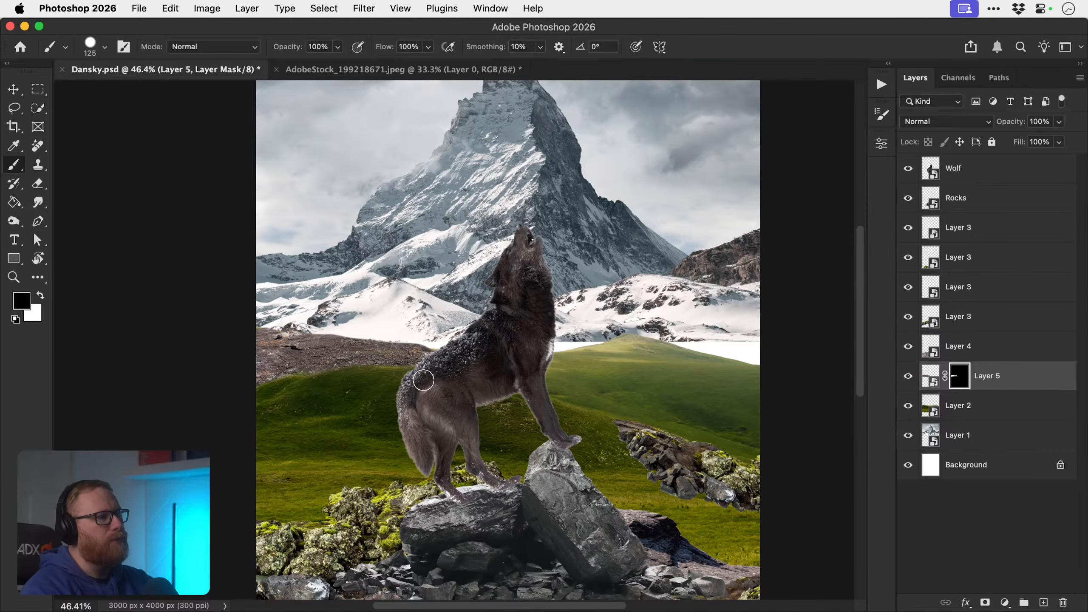
drag(445, 404, 426, 353)
- Duplicate the rocky ground layer, move the copy behind the wolf's front legs and rotate it to follow the descending hill slope
key(v)
key(super+0)
click(931, 375)
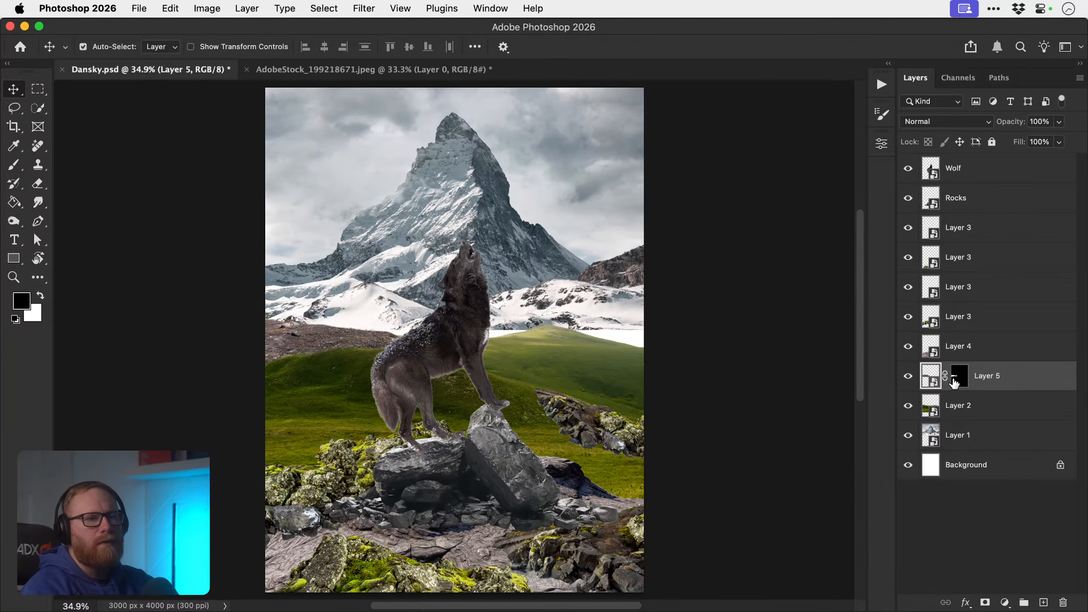
key(super+j)
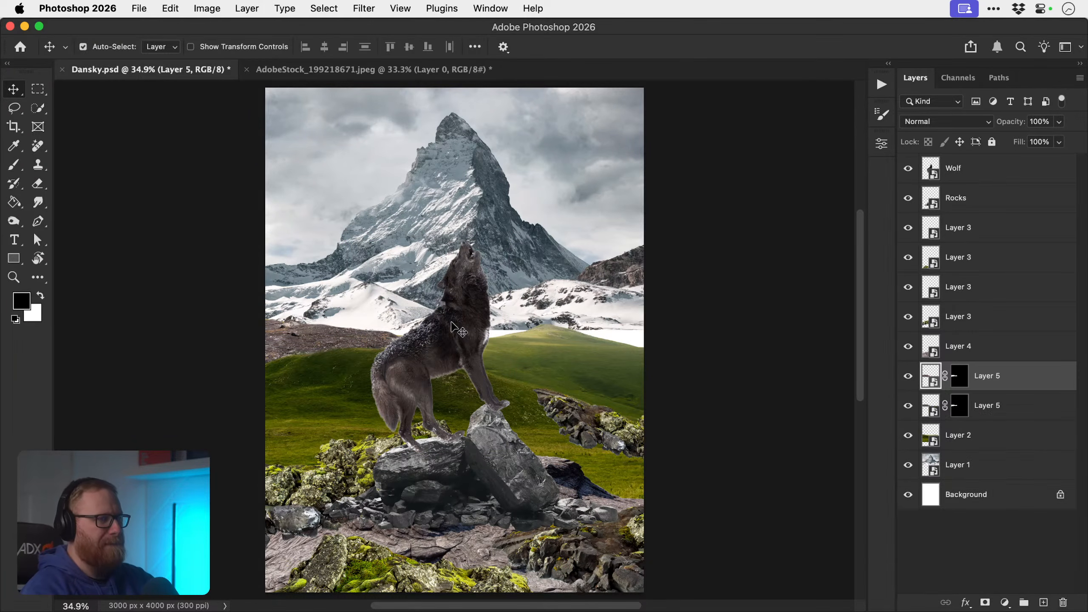
drag(362, 343, 482, 328)
key(super+t)
drag(579, 327, 583, 359)
drag(507, 372, 542, 374)
key(Return)
- Replace the copy's mask with a black one and paint in a small strip of rocky ground beside the wolf's front leg
key(super+1)
key(super+minus)
right_click(960, 377)
click(944, 408)
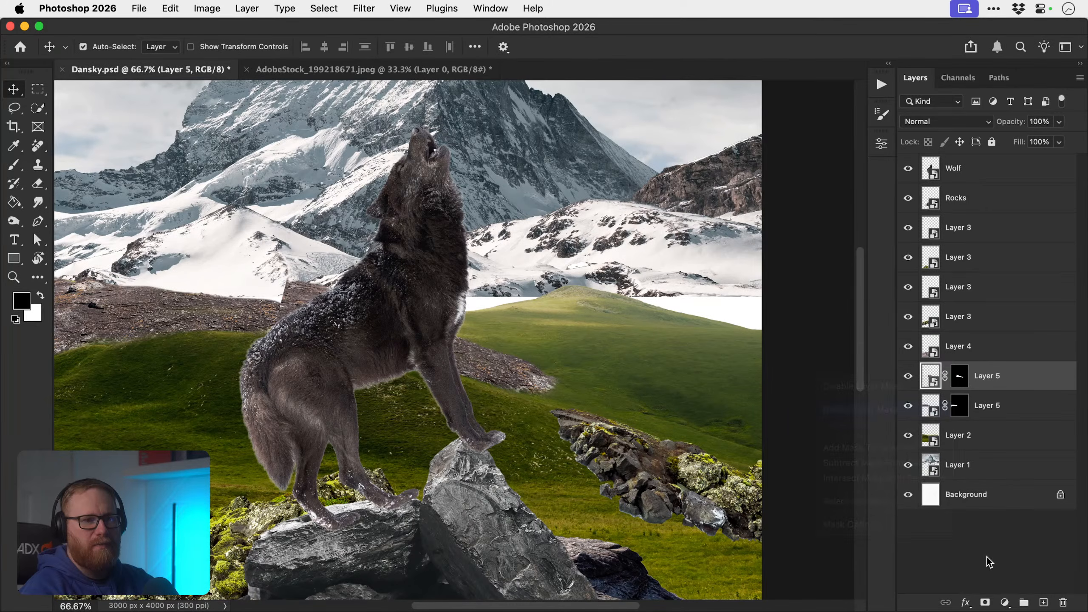
alt+click(985, 602)
key(b)
key(x)
mouse_move(454, 343)
mouse_down()
mouse_move(491, 376)
mouse_move(464, 356)
mouse_move(517, 373)
mouse_move(458, 330)
mouse_move(524, 367)
mouse_move(521, 401)
mouse_move(467, 395)
mouse_move(519, 405)
mouse_move(534, 393)
mouse_move(424, 311)
mouse_up()
key(x)
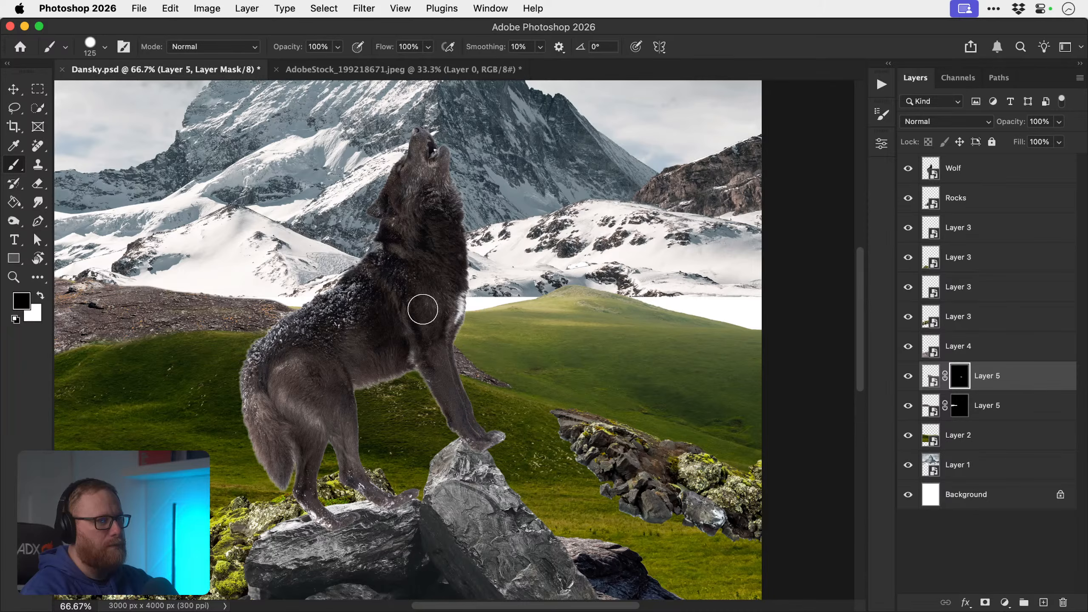
key(z)
drag(529, 377, 484, 380)
key(v)
key(super+0)
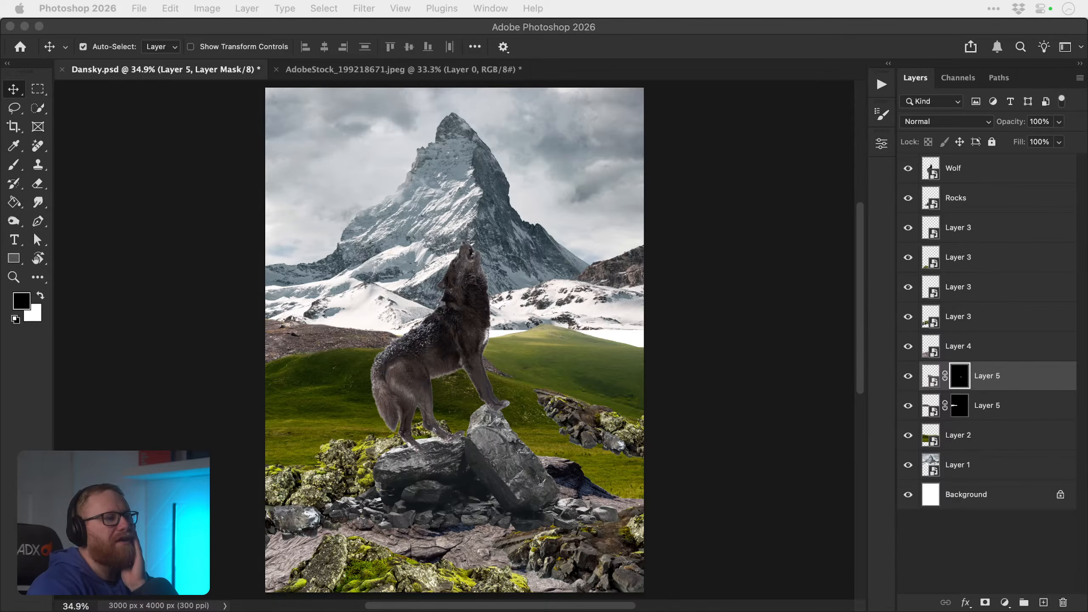
click(466, 302)
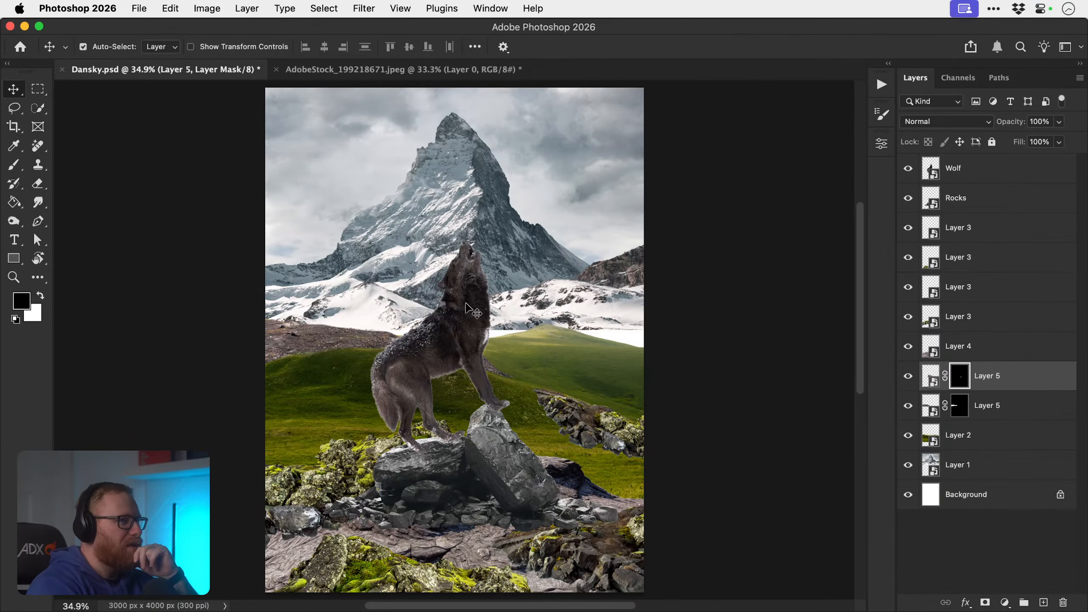
key(z)
click(445, 339)
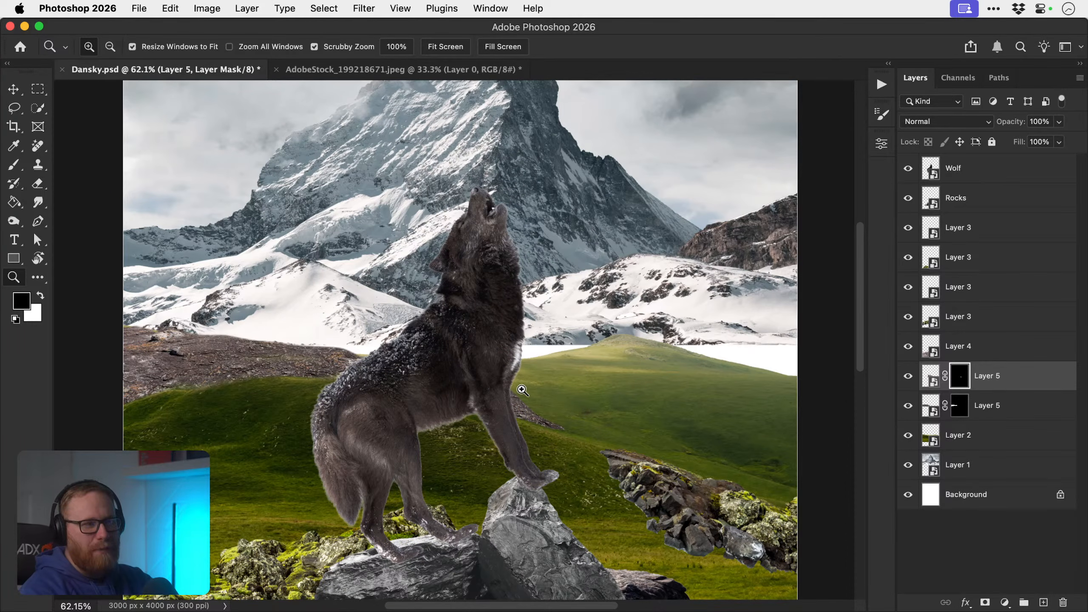
key(v)
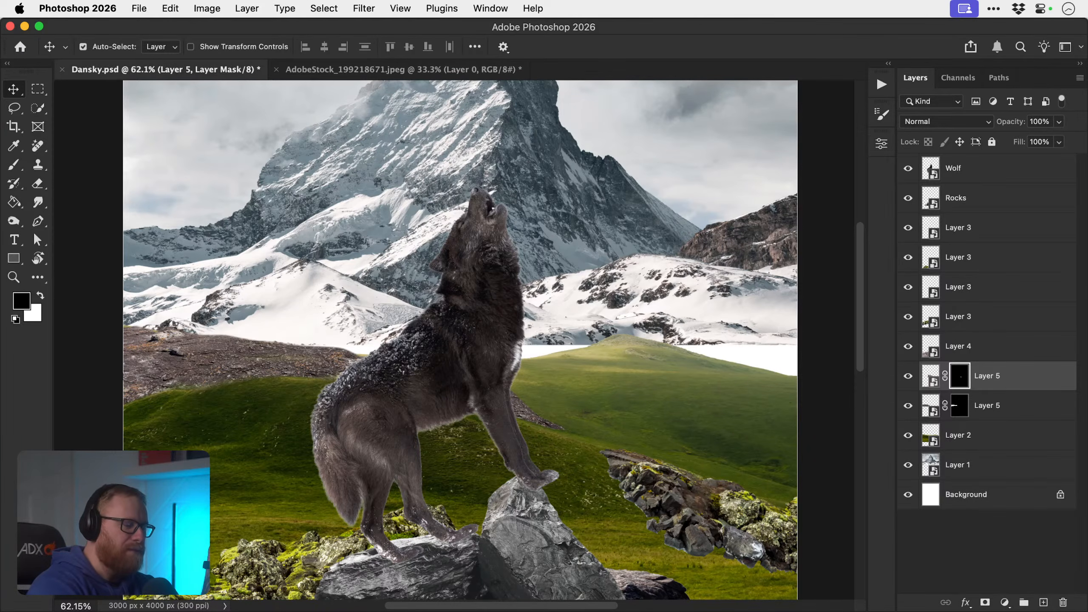
- Switch to Adobe Bridge, compare the raven photos and open AdobeStock_257890559.jpeg in Photoshop
key(super+Tab)
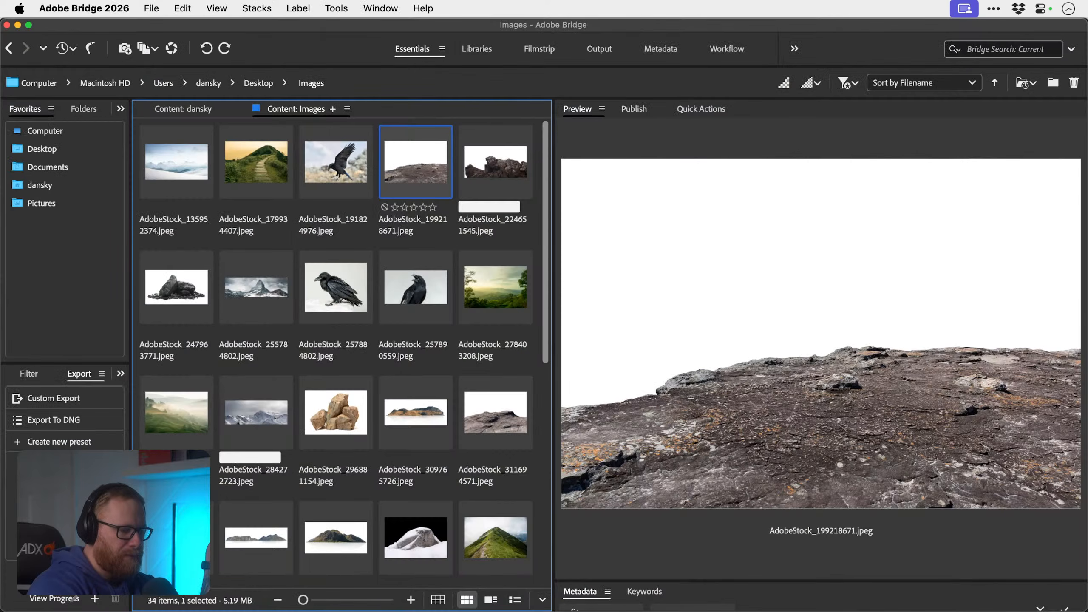
click(416, 306)
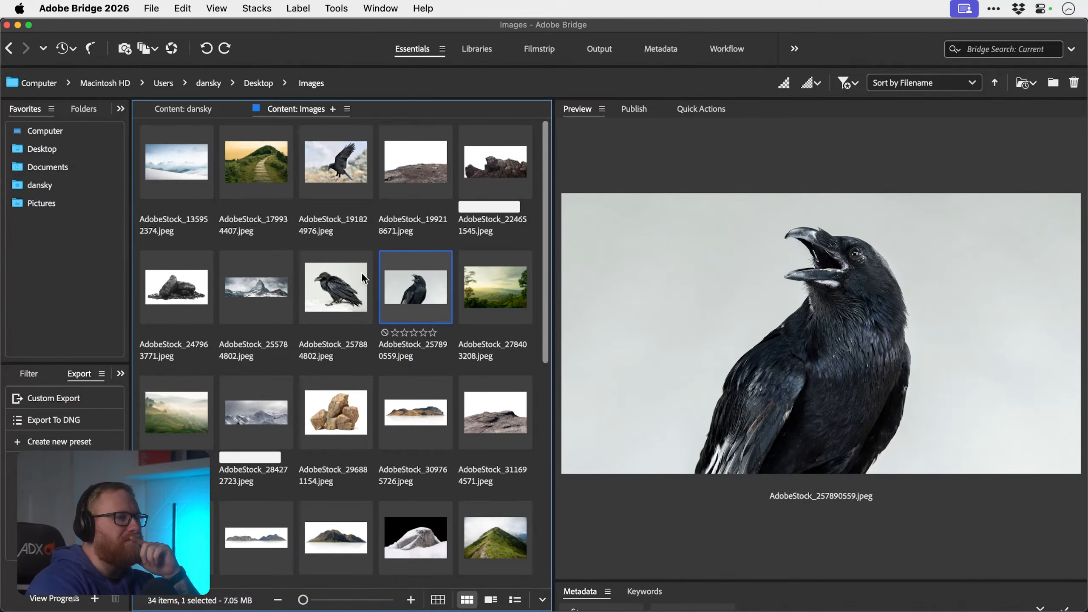
click(337, 296)
click(341, 158)
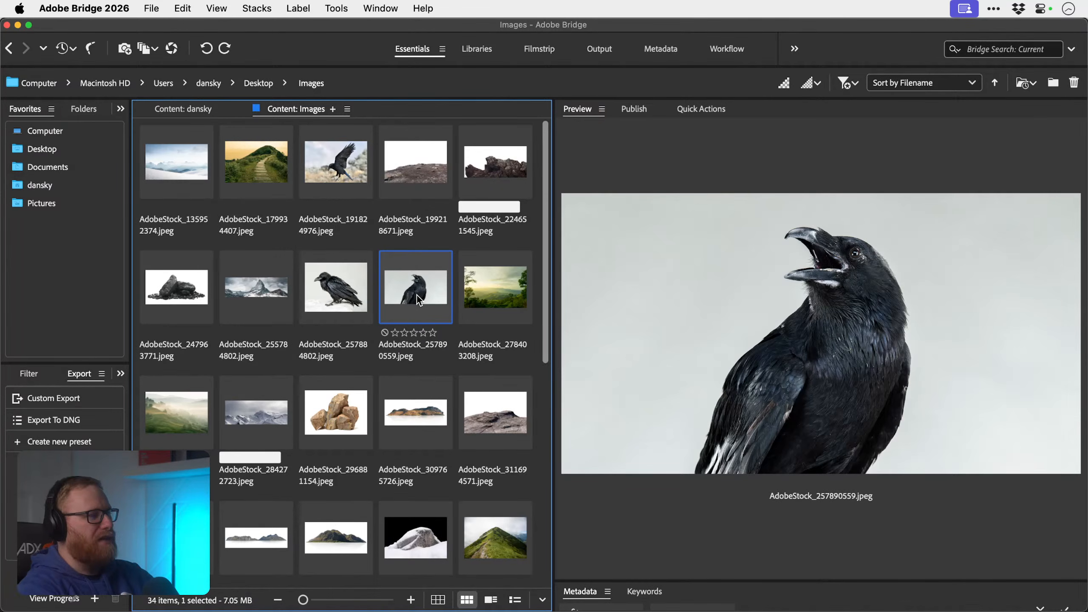
scroll(416, 296, down, 3)
double_click(416, 211)
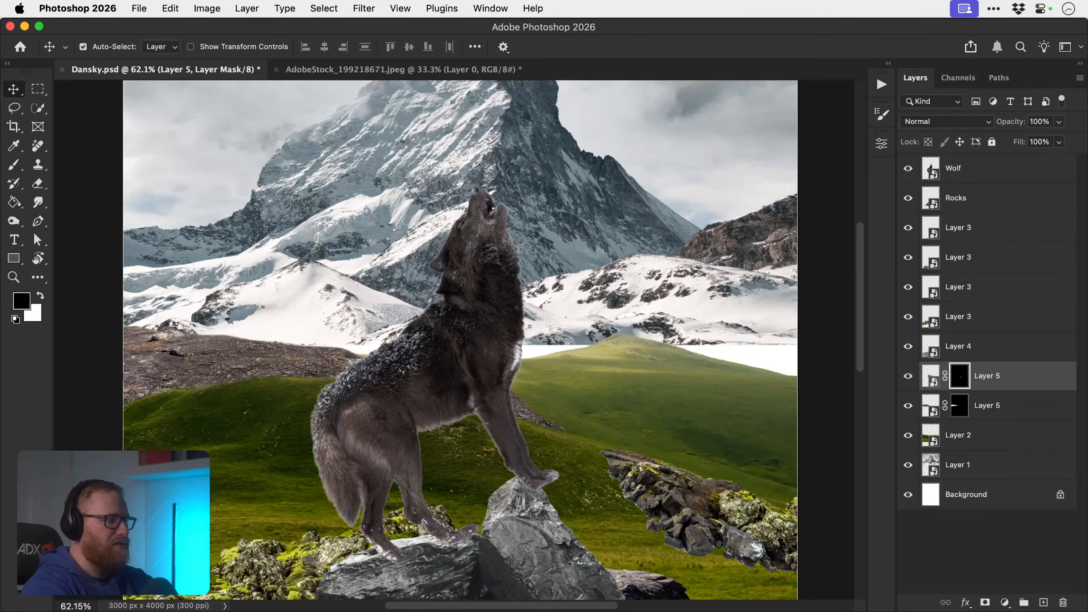
- Mask out the raven's background using Select Subject and rename the layer Raven
click(324, 8)
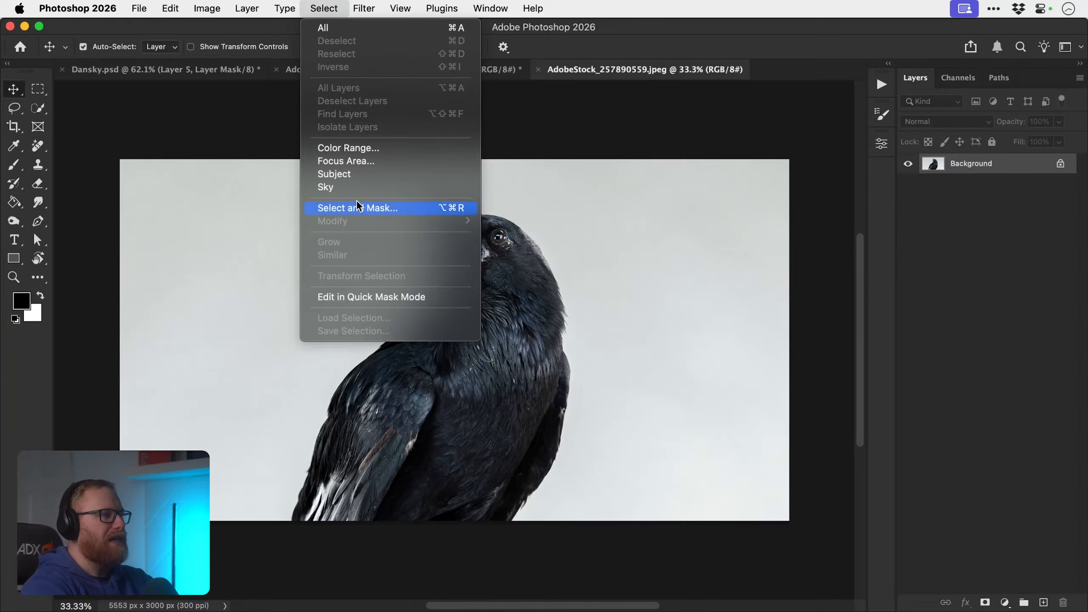
click(352, 175)
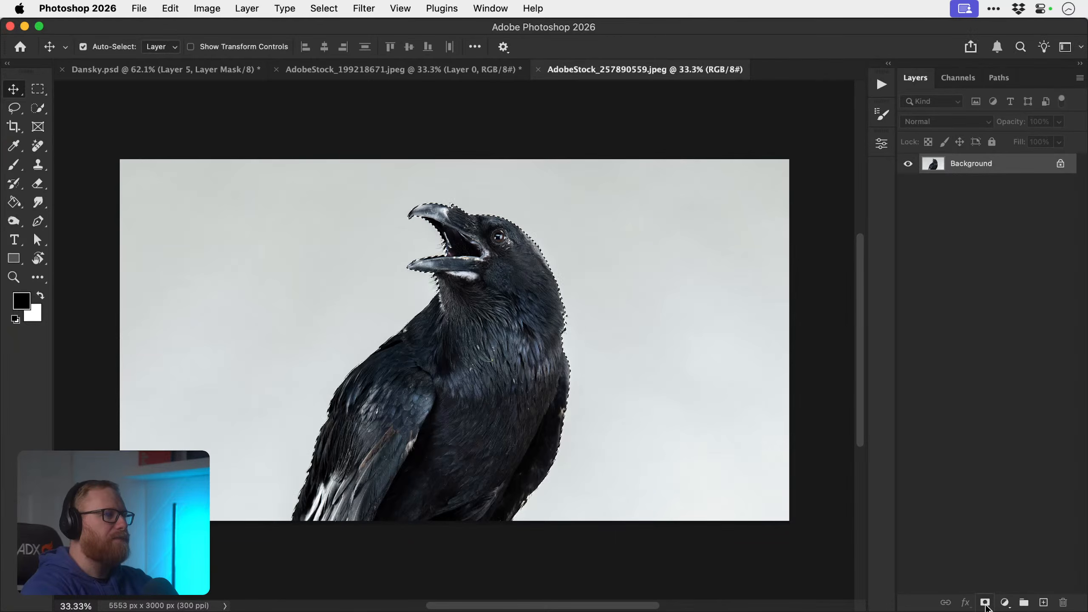
click(985, 604)
double_click(1005, 165)
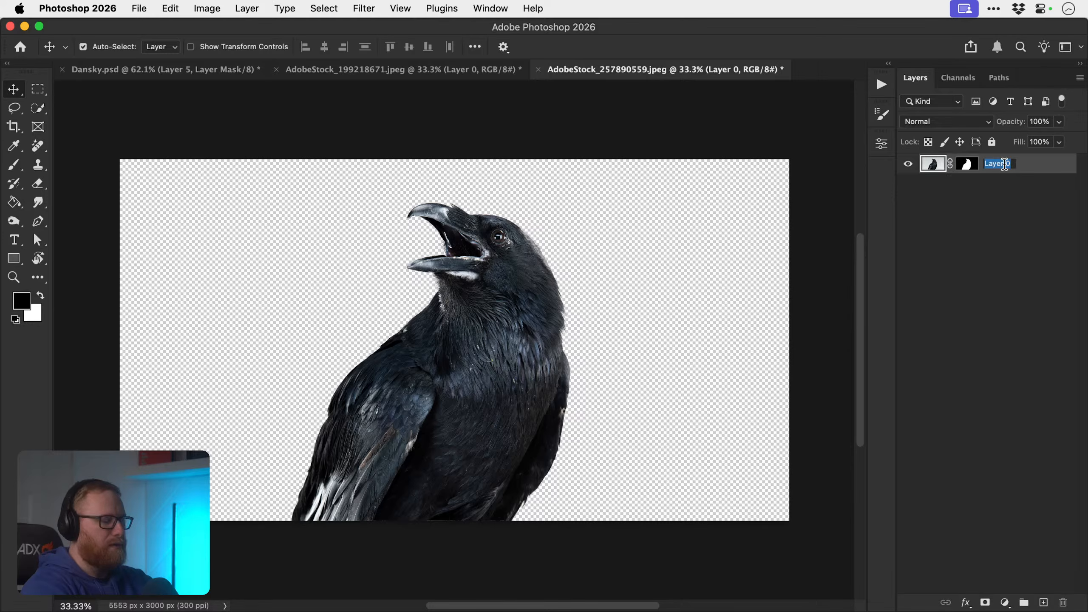
key(Return)
- Convert the Raven layer to a smart object and bring it into Dansky.psd at the top of the layer stack
right_click(1007, 165)
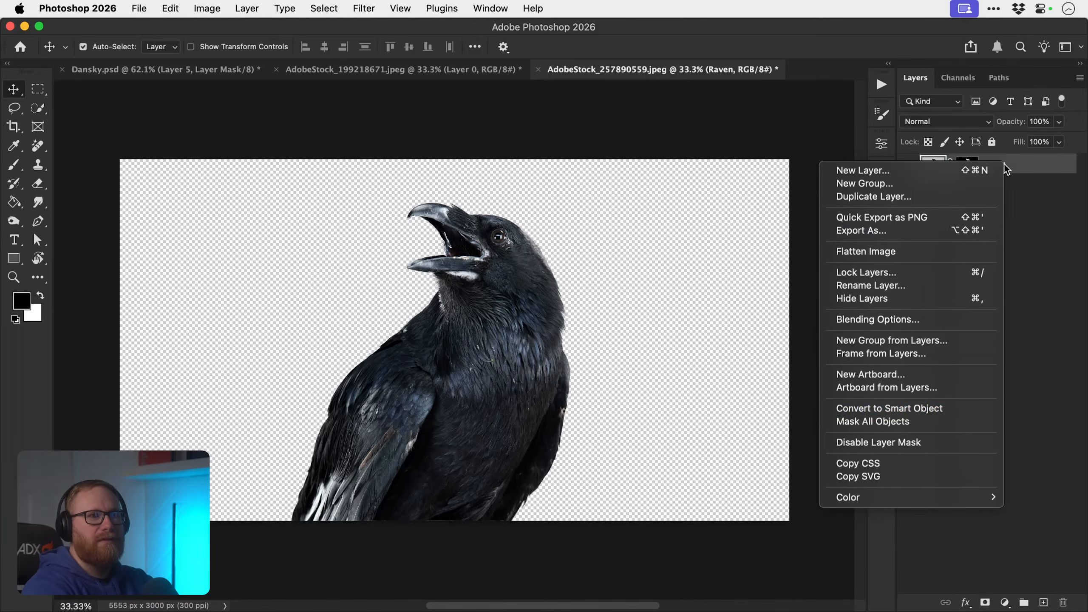
click(914, 410)
drag(992, 171, 511, 308)
key(super+shift+bracketright)
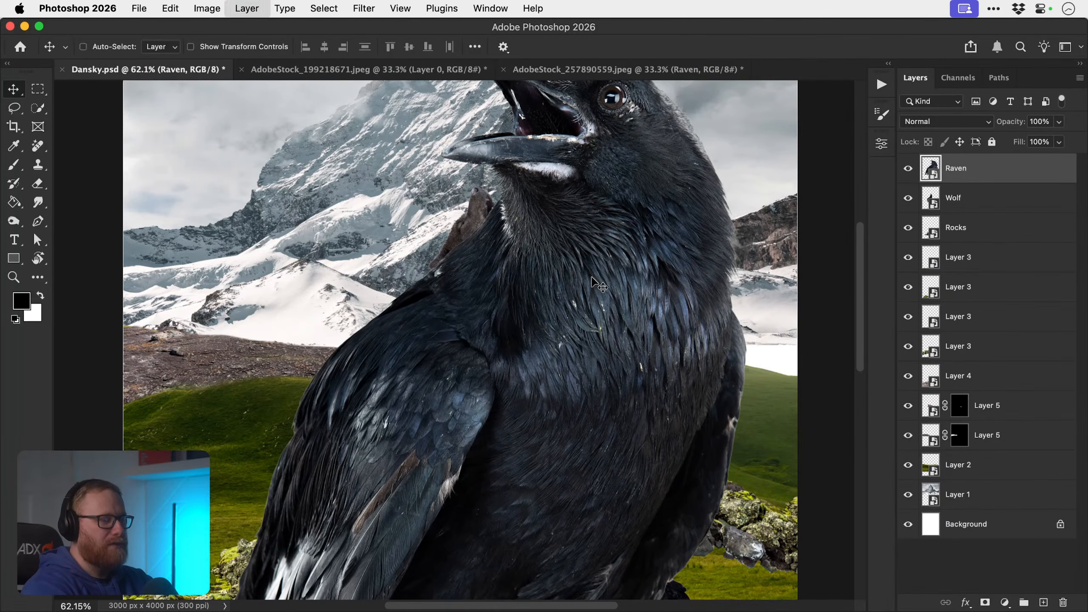
- Scale the raven down over the wolf's upper body
key(super+0)
key(super+t)
drag(614, 155, 525, 260)
key(Return)
key(z)
drag(466, 306, 518, 360)
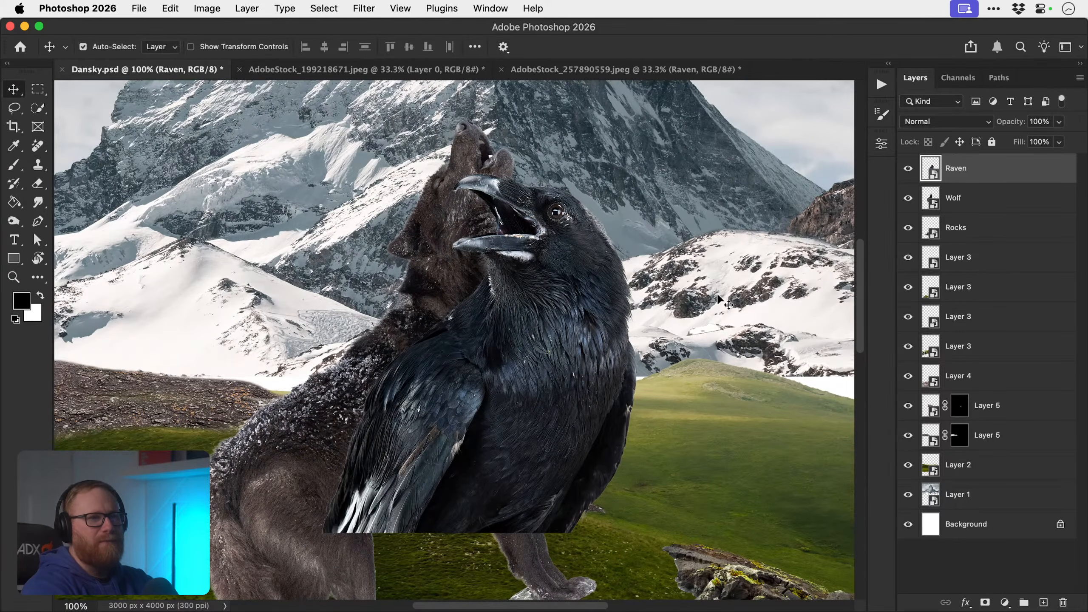
- Add a layer mask to Raven, lasso the body below the neck feathers and paint it out with black, keeping only the head
click(985, 602)
key(l)
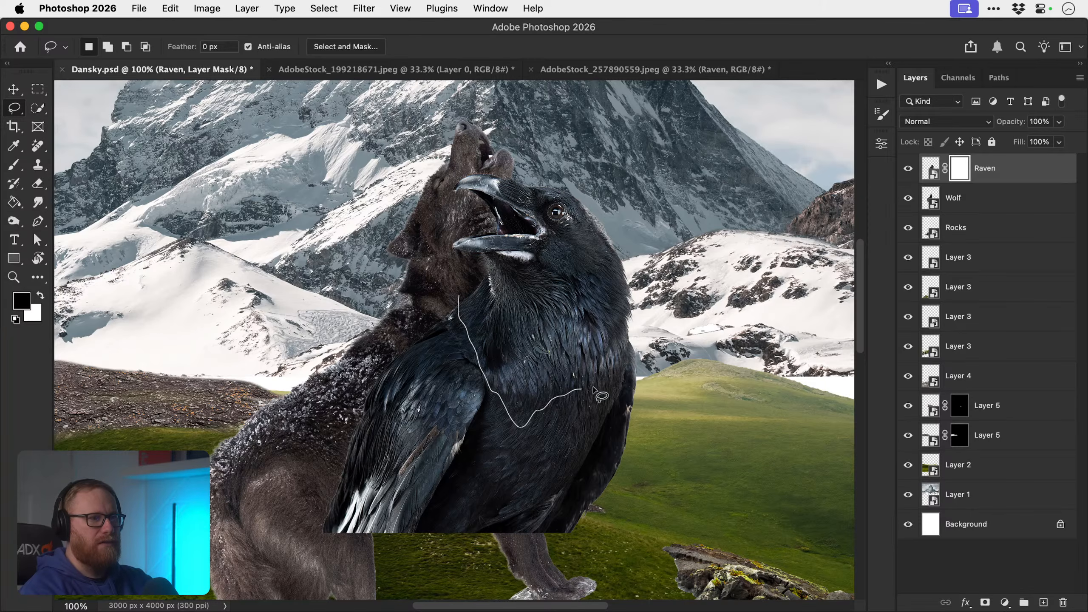
mouse_move(626, 527)
mouse_down()
mouse_move(487, 579)
mouse_move(309, 581)
mouse_move(250, 495)
mouse_move(335, 340)
mouse_up()
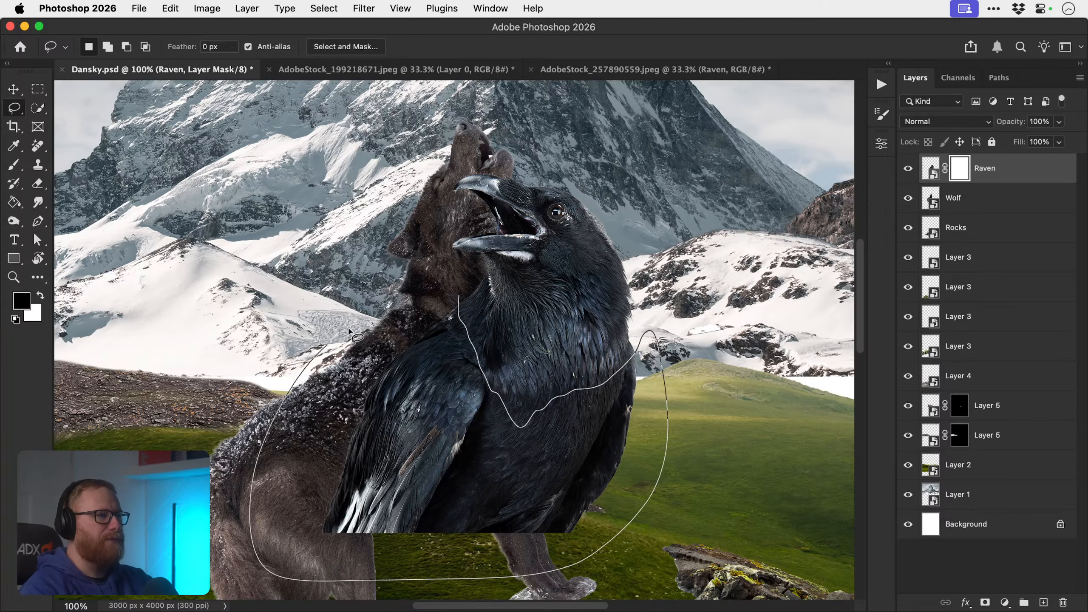
drag(446, 294, 448, 295)
key(b)
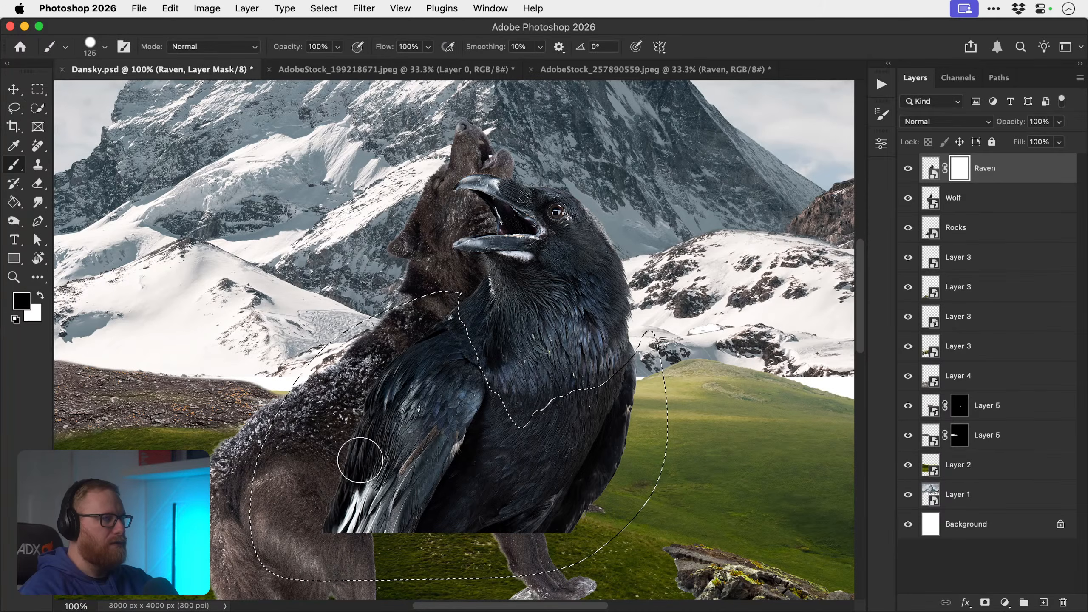
mouse_move(316, 513)
mouse_down()
mouse_move(377, 444)
mouse_move(418, 420)
mouse_move(413, 402)
mouse_up()
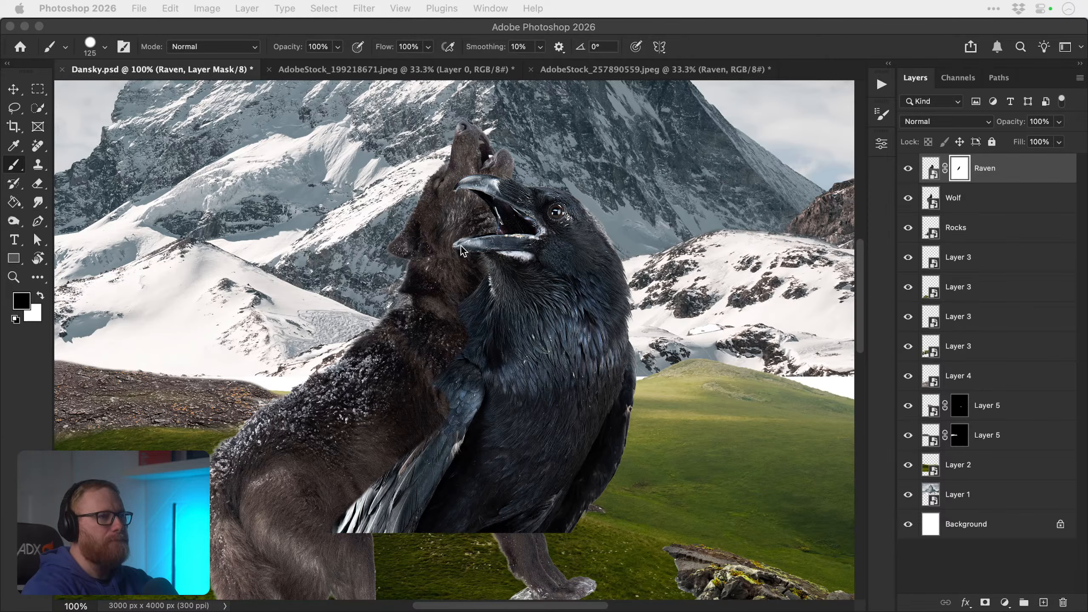
mouse_move(432, 450)
mouse_down()
mouse_move(478, 419)
mouse_move(341, 521)
mouse_move(472, 406)
mouse_move(477, 345)
mouse_move(459, 318)
mouse_move(442, 335)
mouse_move(459, 307)
mouse_move(501, 356)
mouse_move(380, 483)
mouse_move(346, 556)
mouse_move(664, 355)
mouse_move(427, 522)
mouse_move(644, 474)
mouse_up()
right_click(478, 345)
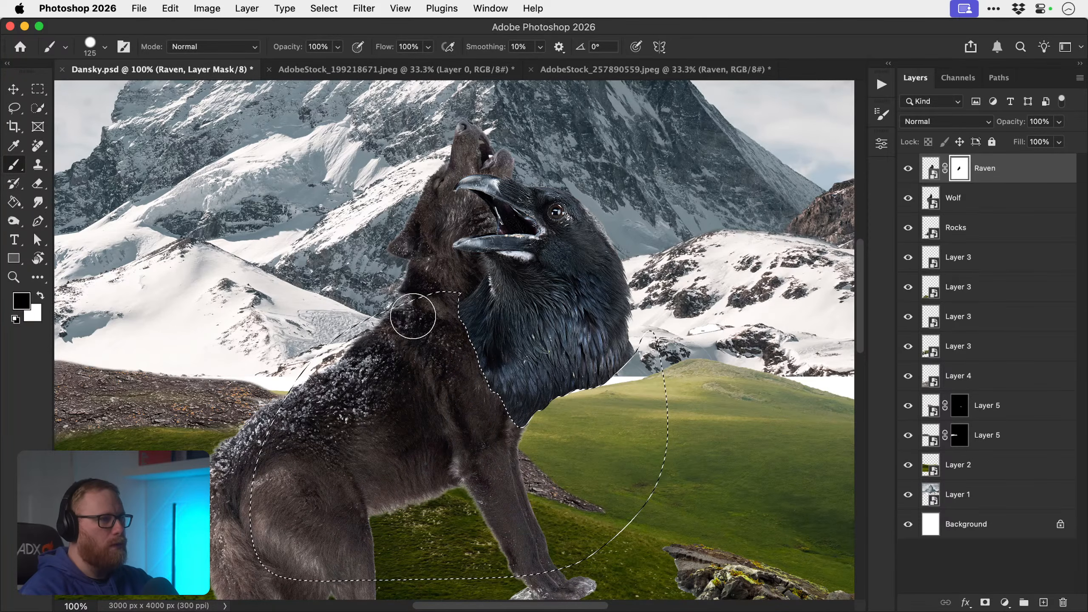
key(ctrl+d)
- Move the raven head over the wolf's head and scale it to 83.34% to fit the neck
key(v)
drag(557, 342, 497, 291)
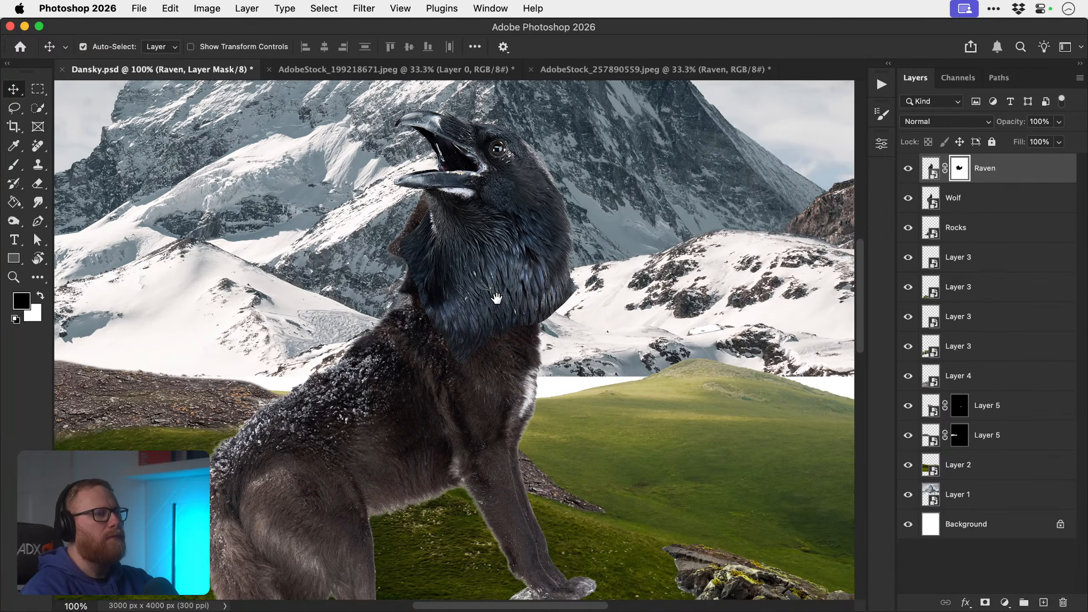
scroll(498, 291, up, 3)
key(ctrl+t)
drag(555, 189, 536, 217)
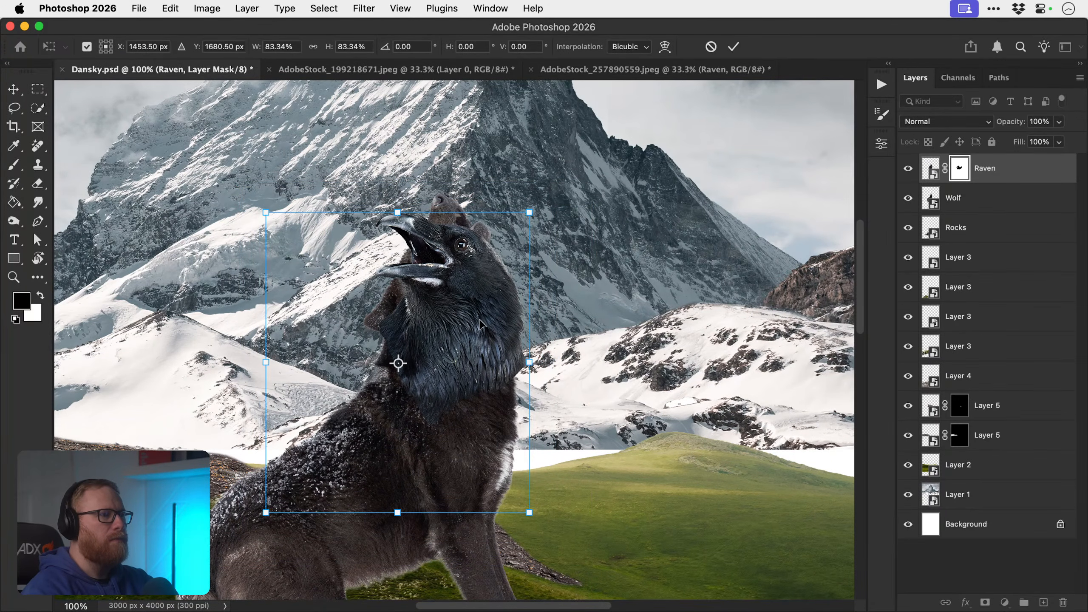
key(Return)
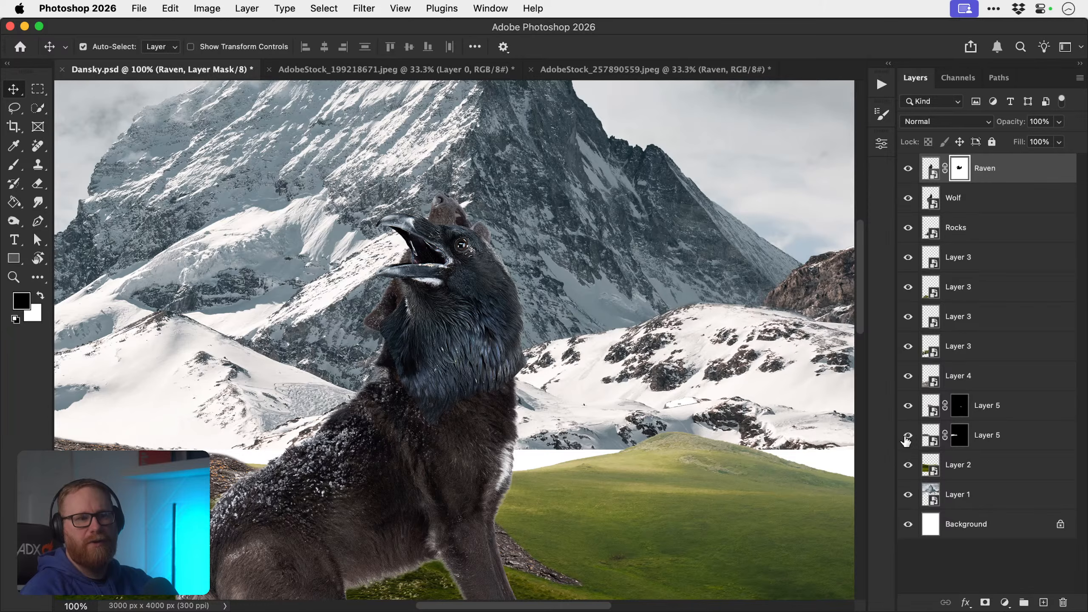
- Add a layer mask to Wolf, hide the Raven layer, and paint out the wolf's head with black
click(966, 205)
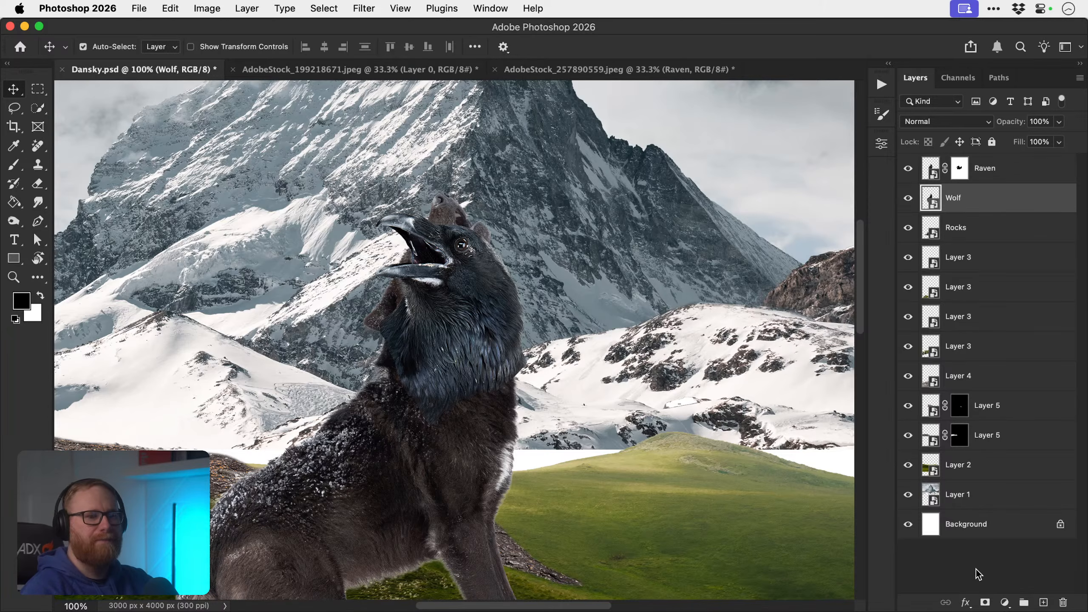
click(985, 602)
click(909, 171)
key(b)
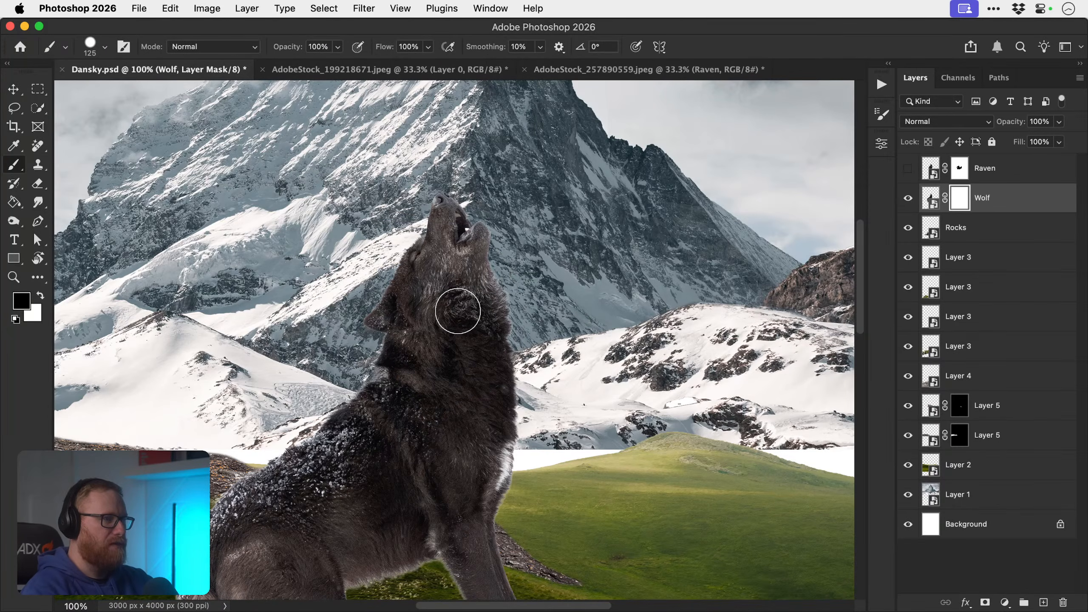
mouse_move(386, 324)
mouse_down()
mouse_move(507, 212)
mouse_move(444, 258)
mouse_up()
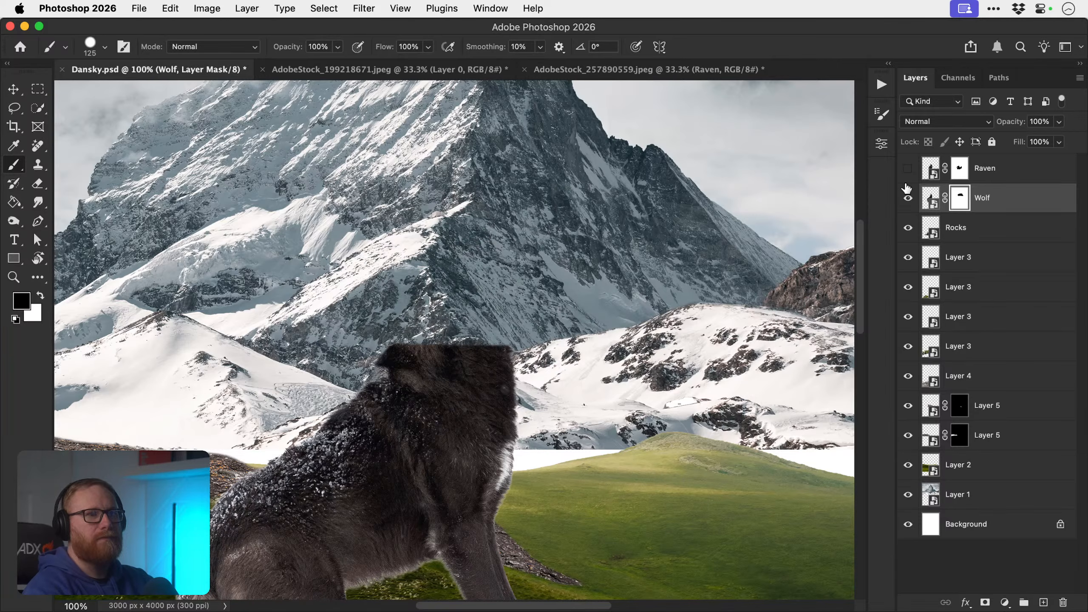
- Show the Raven layer again, lower the raven head onto the wolf's neck and scale it to 97.19%
click(908, 168)
click(986, 168)
key(v)
drag(479, 314, 479, 347)
key(ctrl+t)
mouse_move(532, 240)
mouse_down()
mouse_move(509, 249)
mouse_move(527, 249)
mouse_up()
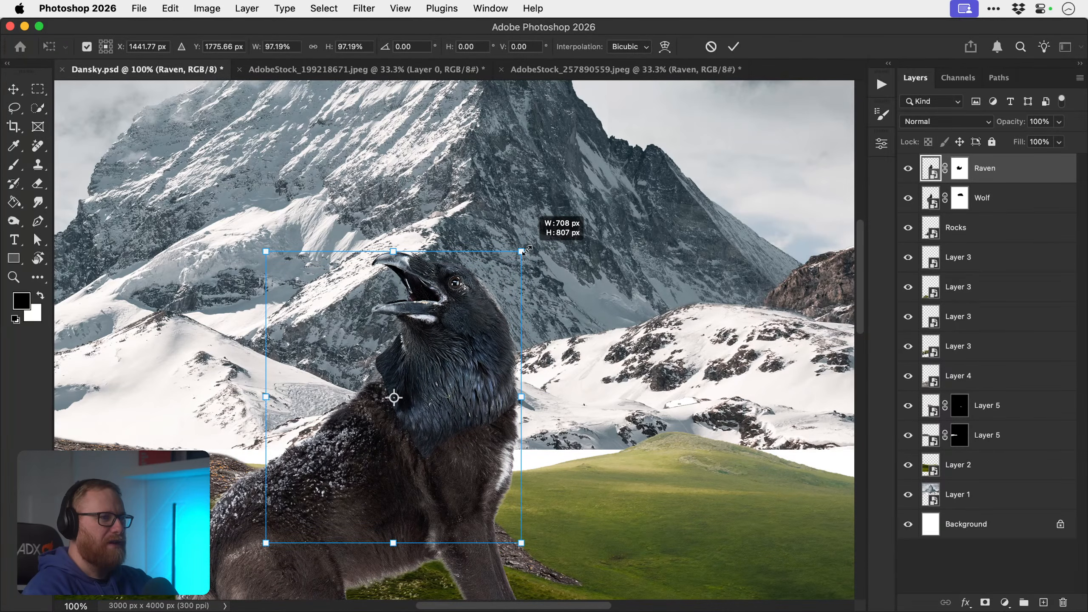
key(Return)
- Rotate the raven head slightly and reposition it over the wolf's neck
mouse_move(470, 383)
mouse_down()
mouse_move(492, 337)
mouse_move(478, 369)
mouse_up()
key(ctrl+t)
drag(590, 304, 578, 279)
key(Return)
drag(479, 341, 480, 374)
- Fine-tune the raven head's transform so its neck feathers line up with the wolf's shoulders
key(z)
click(457, 369)
click(457, 369)
click(457, 369)
key(v)
key(ctrl+t)
drag(549, 339, 563, 336)
key(Return)
- On the Raven mask, paint out the hard lower neck edge using a soft 45 px brush to blend feathers into fur
click(960, 168)
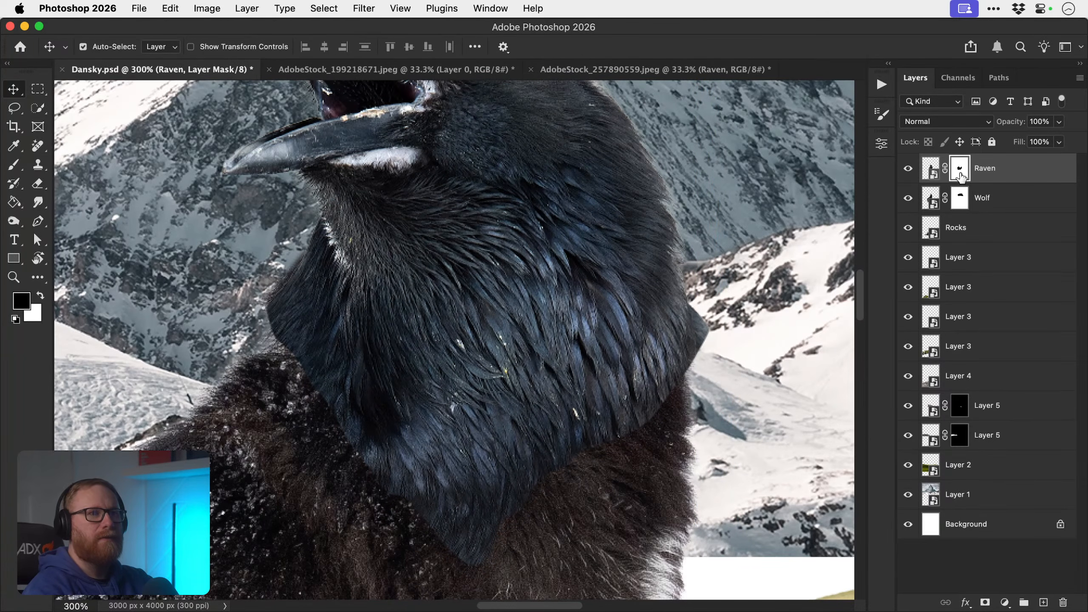
key(b)
key(bracketleft)
key(bracketleft)
key(bracketleft)
key(bracketleft)
key(bracketleft)
key(bracketleft)
key(bracketleft)
key(bracketleft)
key(bracketleft)
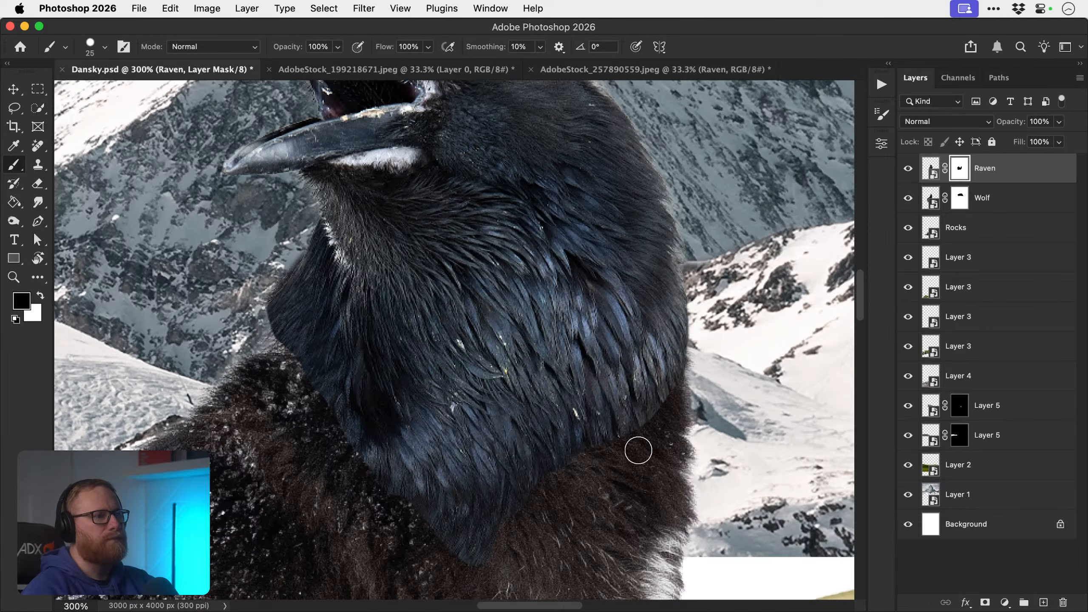
click(104, 46)
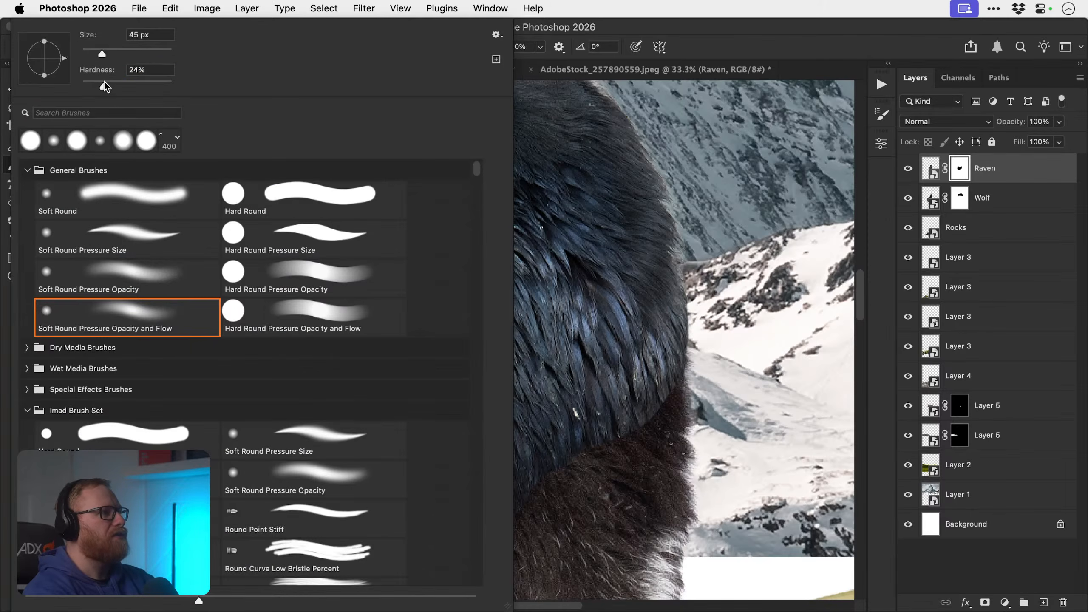
key(Return)
mouse_move(309, 482)
mouse_down()
mouse_move(292, 353)
mouse_move(265, 412)
mouse_move(320, 423)
mouse_move(416, 485)
mouse_move(457, 539)
mouse_move(507, 538)
mouse_move(551, 470)
mouse_move(563, 481)
mouse_move(598, 440)
mouse_move(619, 459)
mouse_move(657, 431)
mouse_move(710, 423)
mouse_up()
- Enlarge the brush to 125 px for softening the transition between the raven's feathers and the wolf's chest
key(z)
mouse_move(620, 439)
mouse_down()
mouse_move(505, 401)
mouse_move(515, 405)
mouse_move(539, 356)
mouse_move(538, 383)
mouse_move(554, 381)
mouse_move(591, 316)
mouse_up()
key(b)
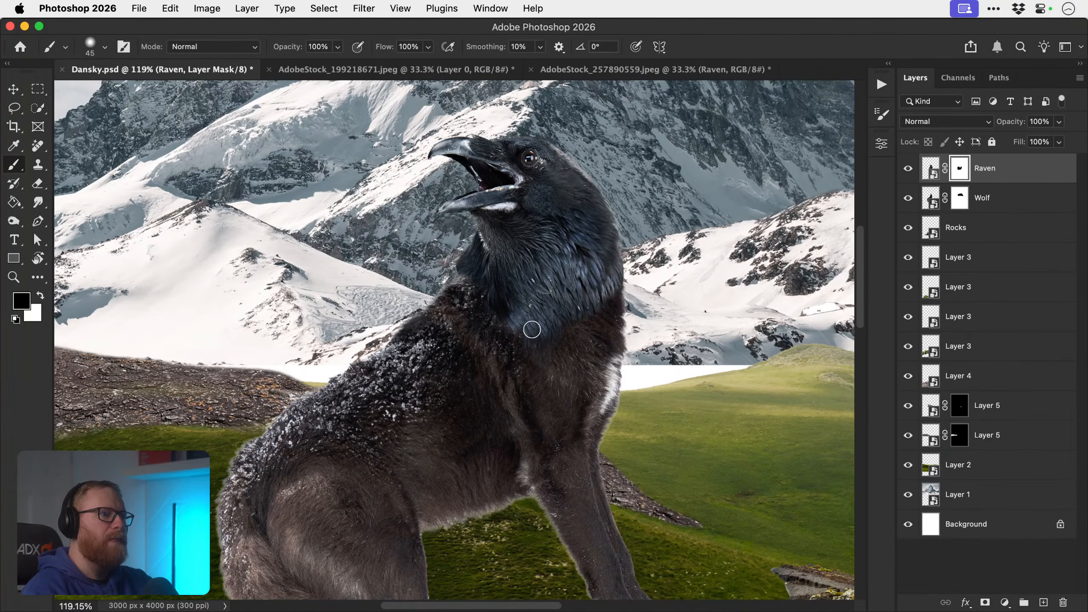
key(bracketright)
key(bracketright)
key(bracketright)
key(bracketright)
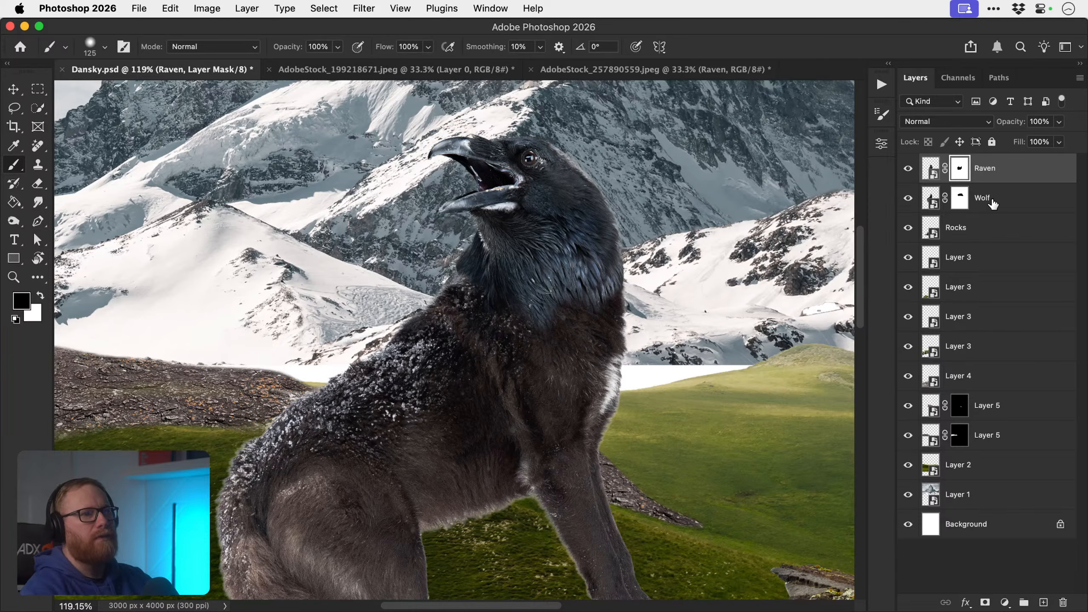
- Add a Curves adjustment layer above Raven and clip it to the Raven layer
click(1005, 173)
click(1004, 602)
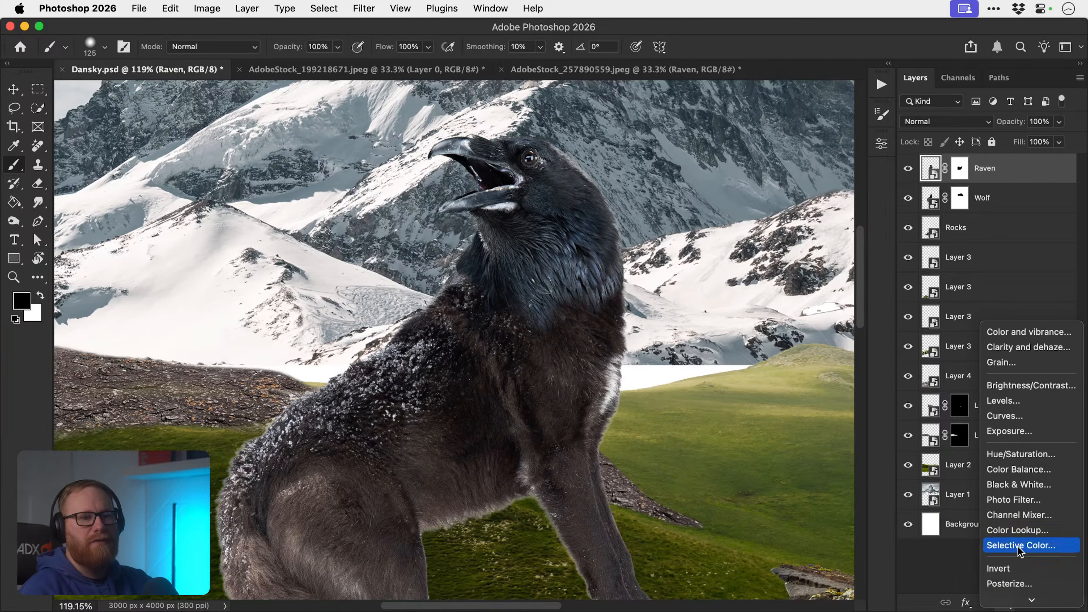
click(1030, 421)
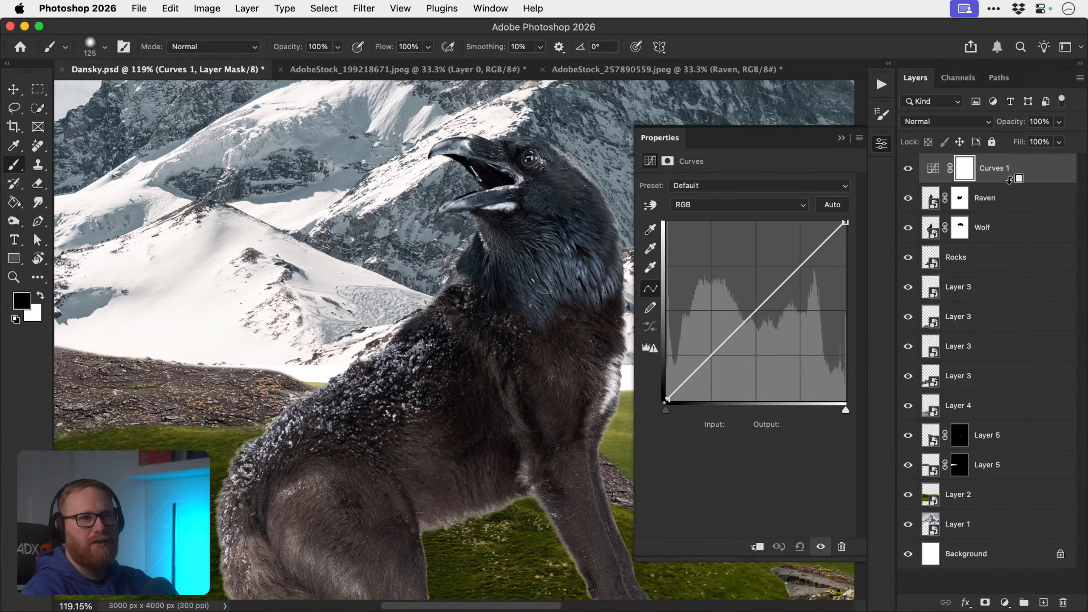
key(super+alt+g)
- Raise the Red curve from input 127 to output 148, lower Blue from 135 to 119, and compare before and after
click(739, 205)
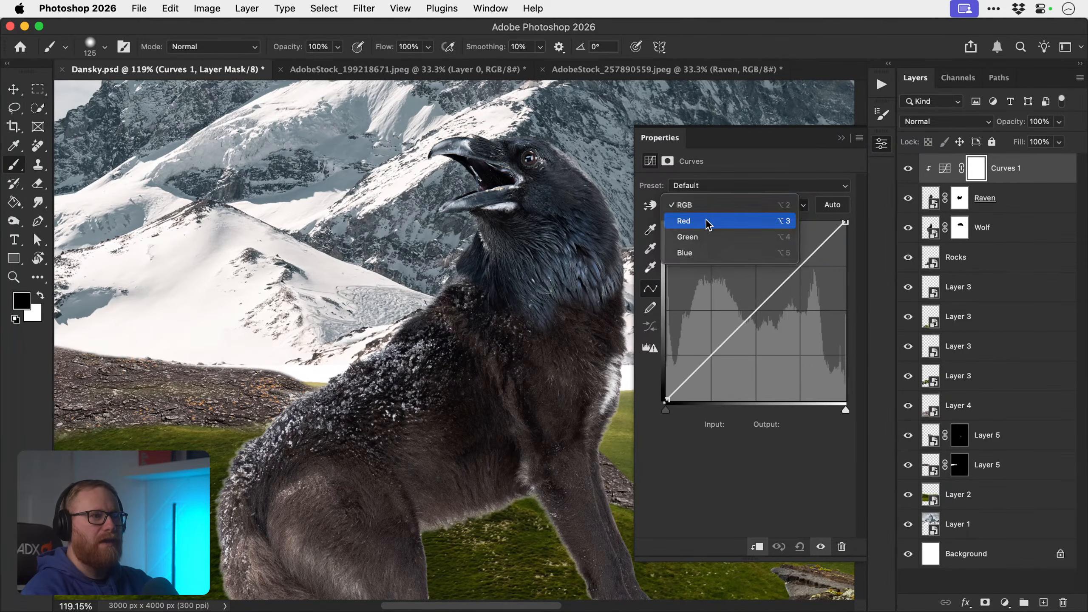
click(771, 220)
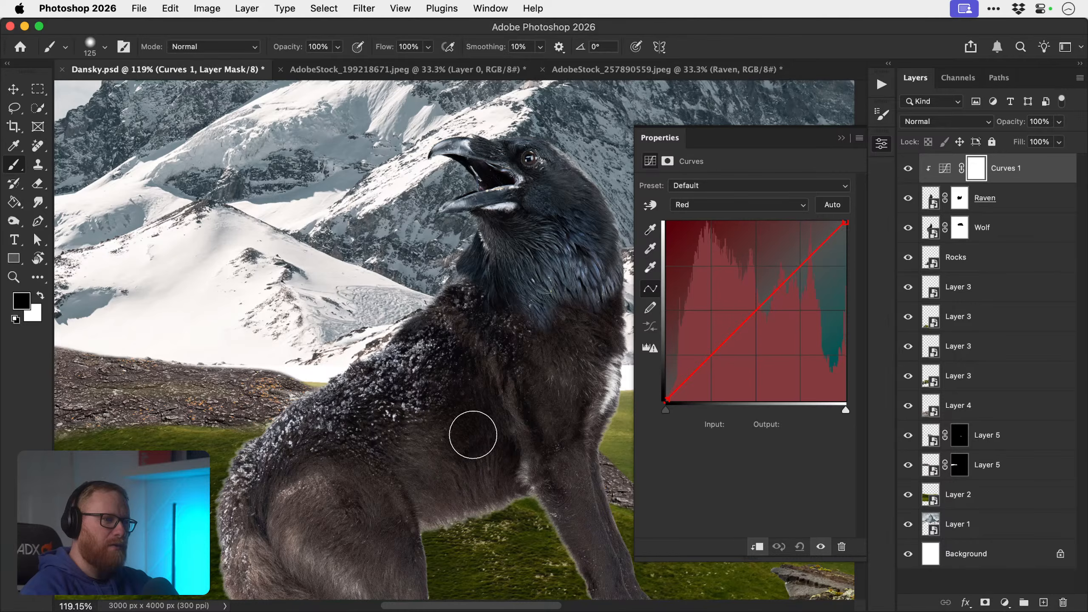
mouse_move(759, 310)
mouse_down()
mouse_move(745, 299)
mouse_move(756, 295)
mouse_up()
click(720, 206)
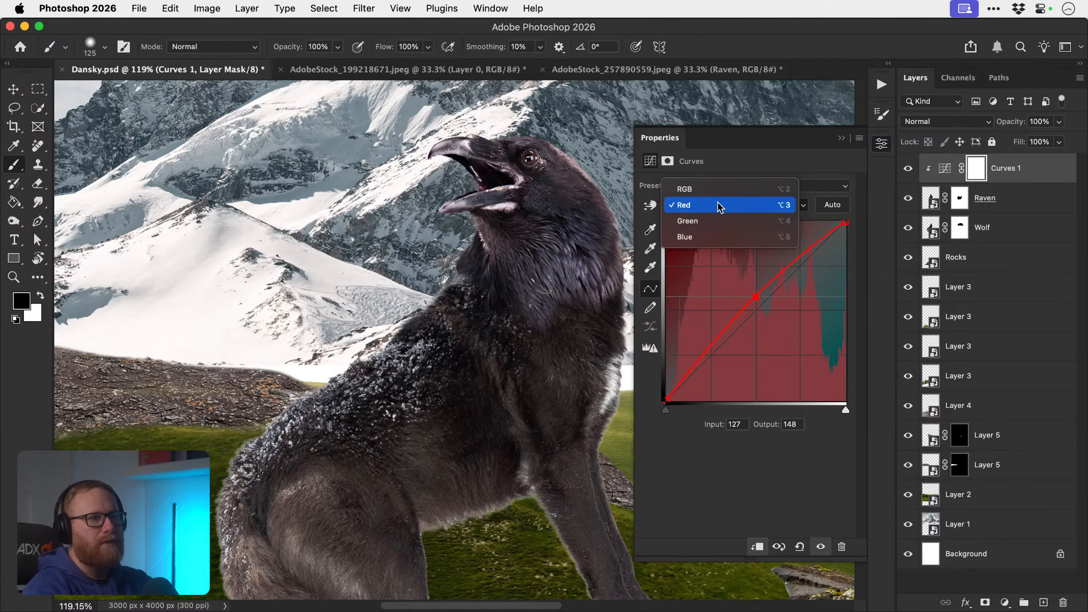
click(721, 236)
drag(756, 308, 761, 317)
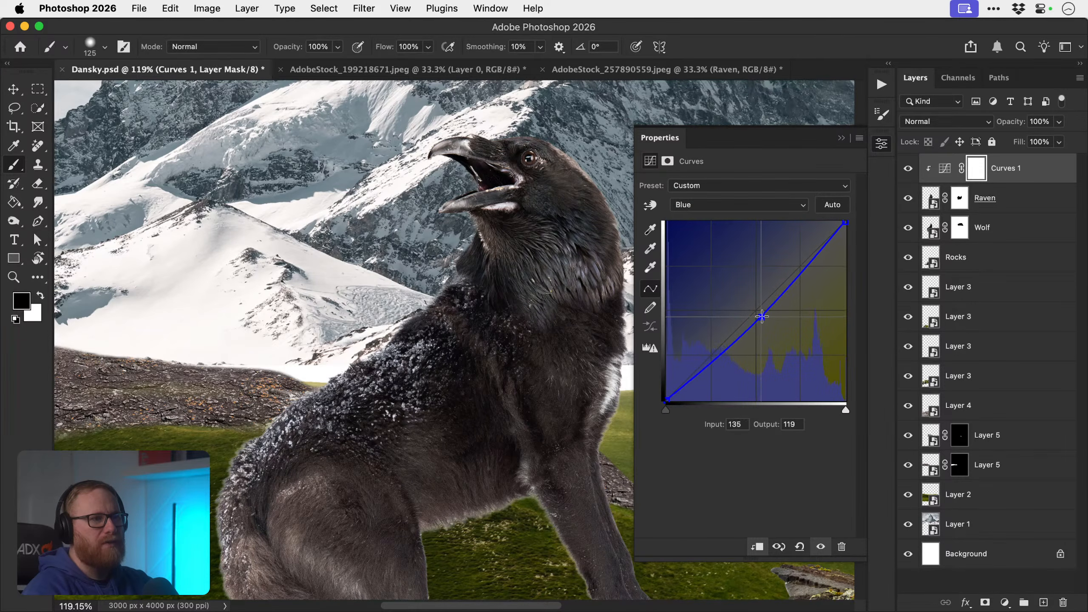
click(878, 151)
click(909, 169)
click(909, 169)
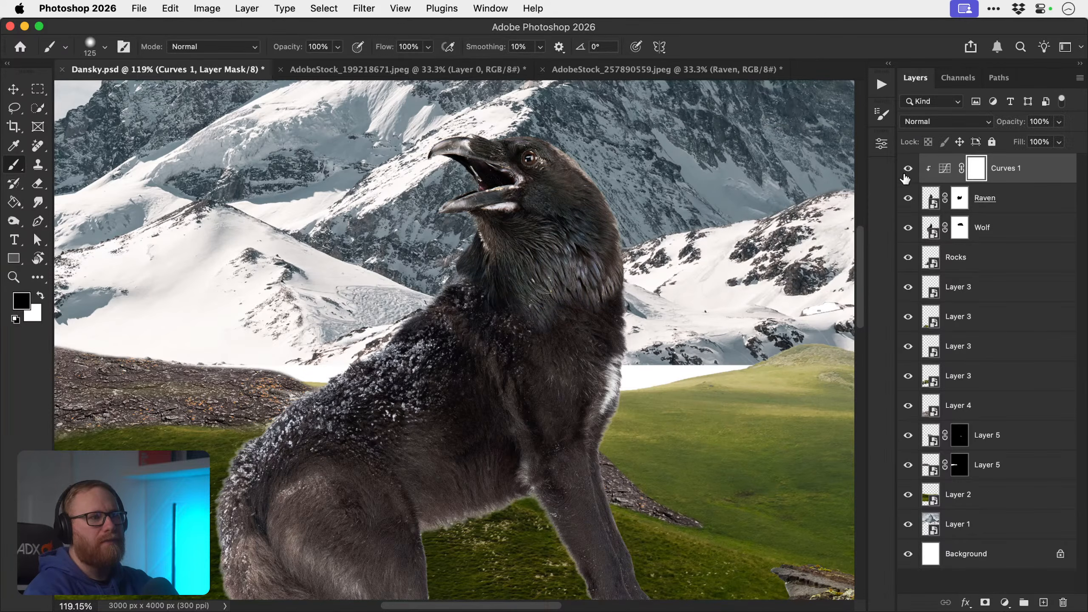
- Check the raven's colour against the whole composite and delete the Curves 1 layer
key(z)
drag(576, 364, 509, 393)
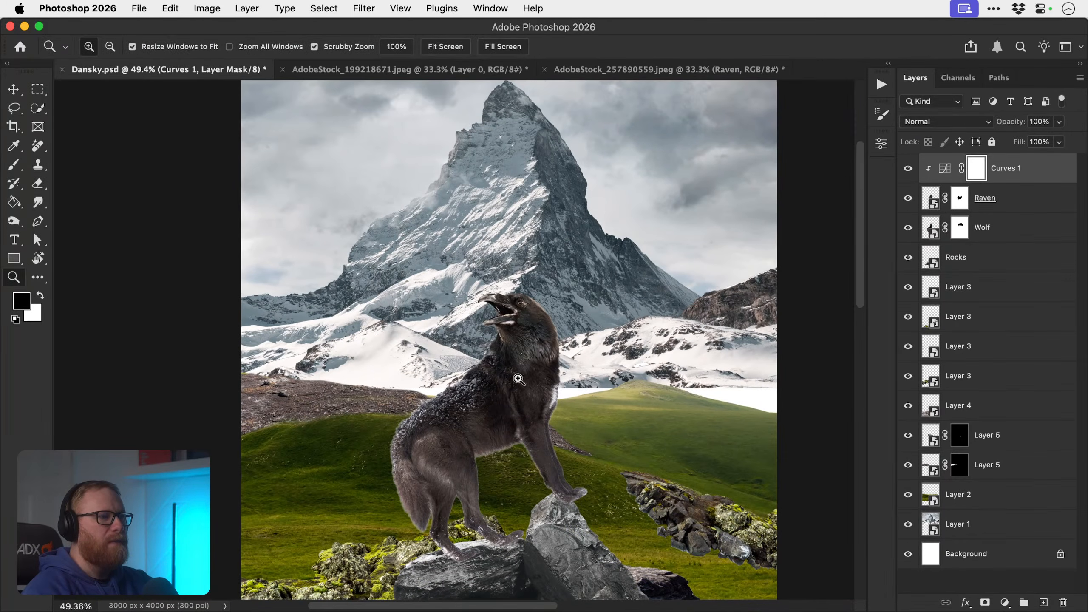
key(v)
key(super+minus)
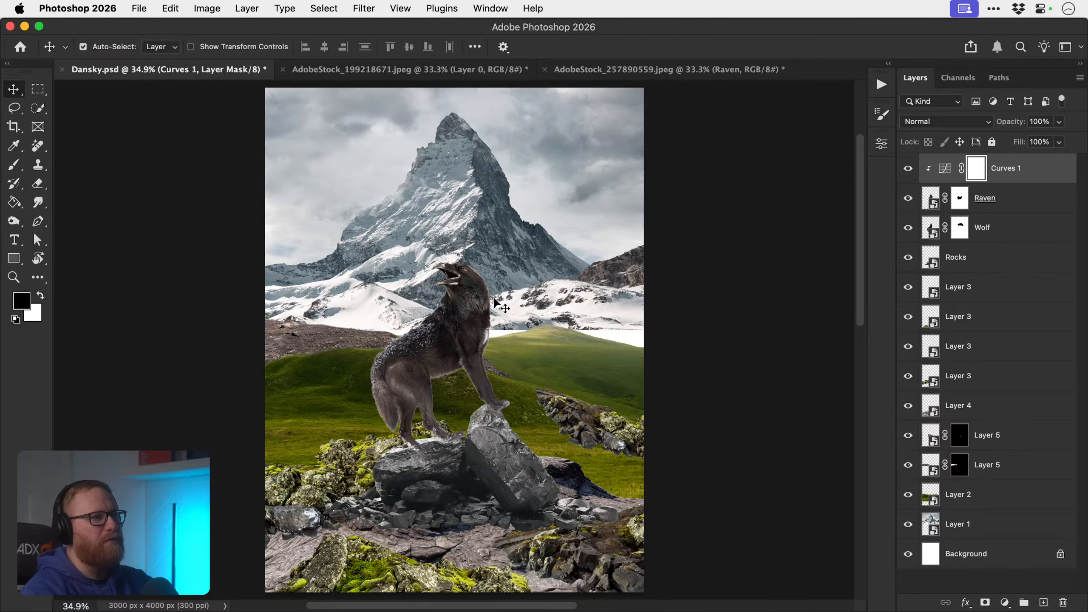
key(z)
drag(456, 328, 553, 274)
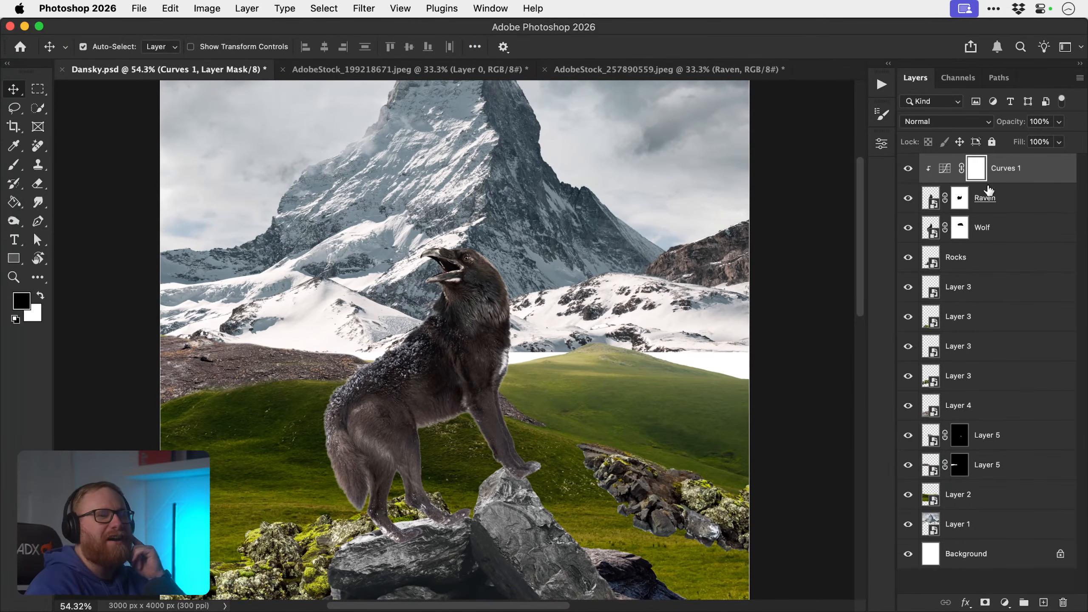
click(945, 168)
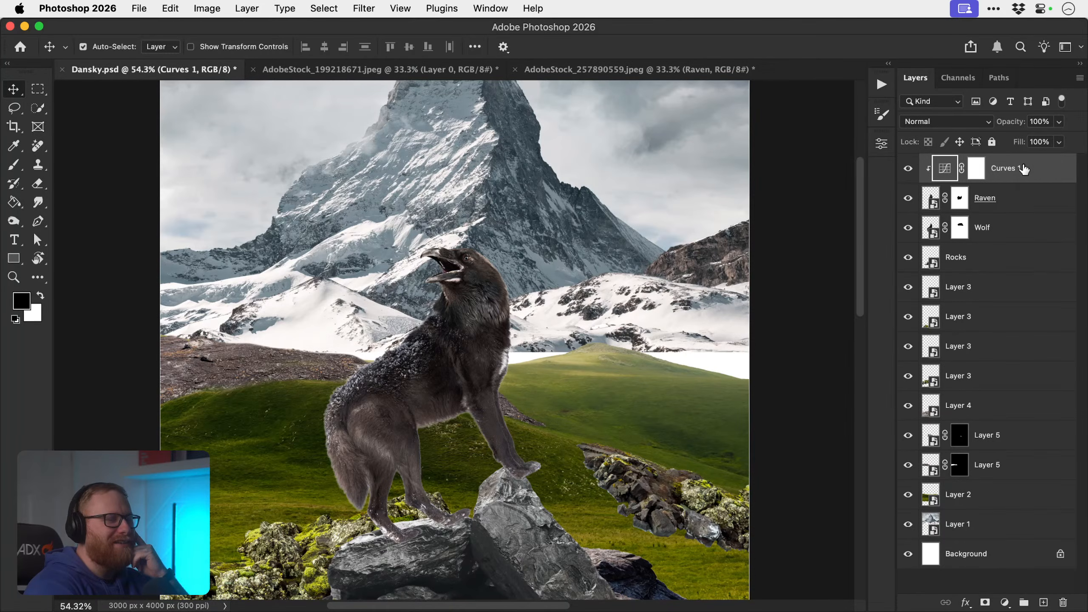
key(Delete)
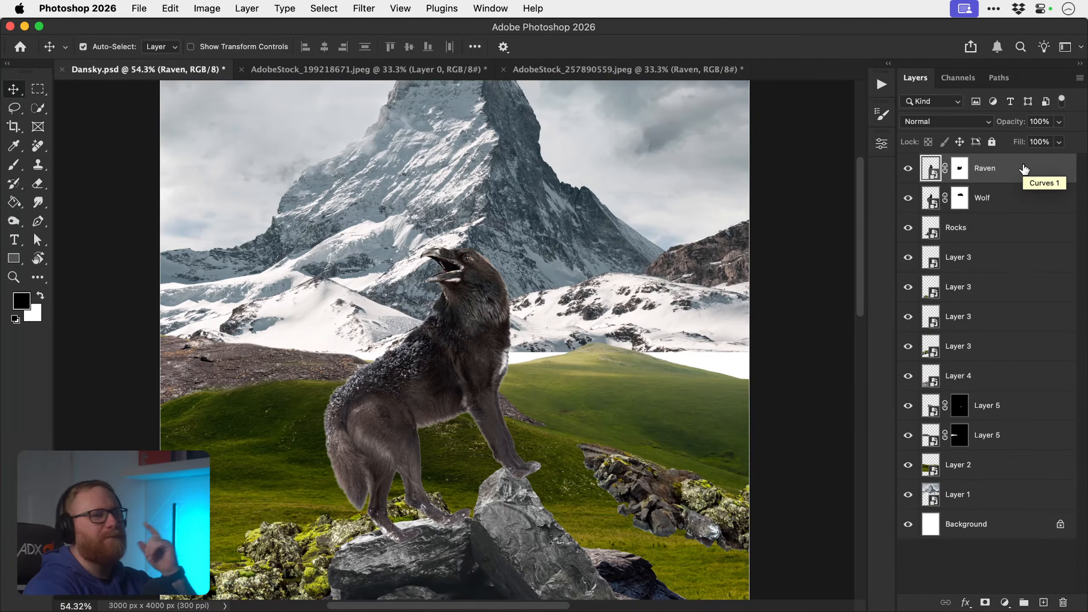
- Hide the Raven layer and convert the masked Wolf layer to a smart object
key(z)
click(444, 393)
click(444, 393)
click(986, 201)
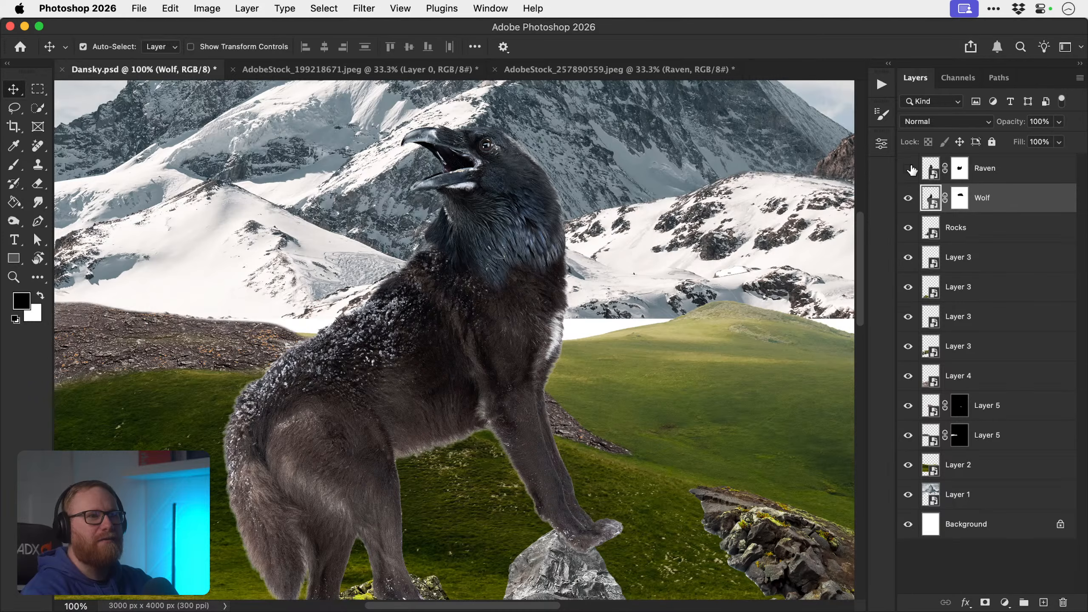
click(908, 169)
right_click(1001, 203)
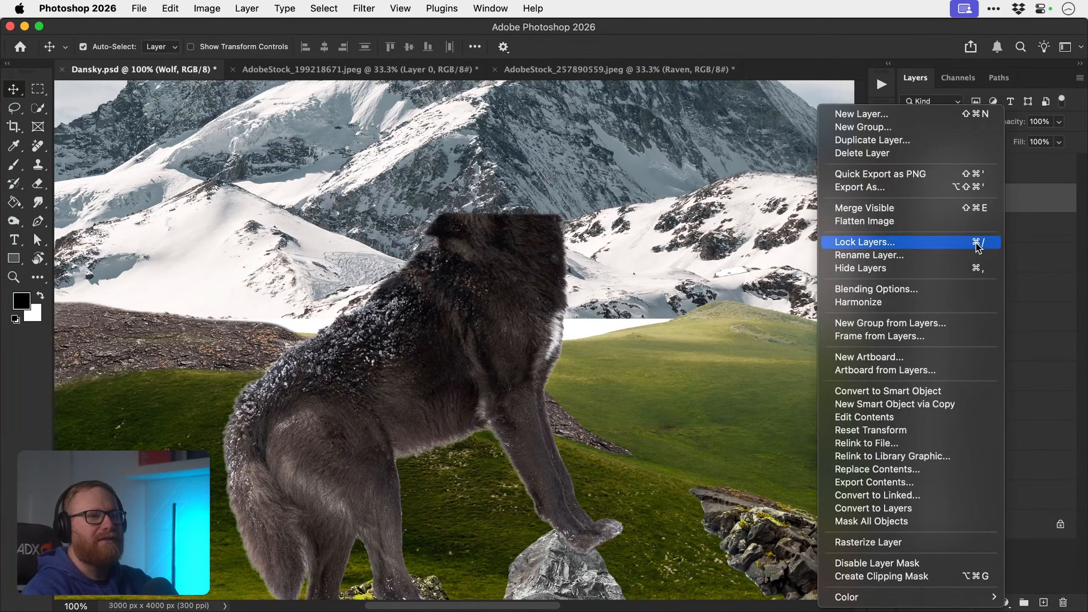
click(907, 390)
- Start Puppet Warp on the Wolf layer and place a pin on its hindquarters, undoing the trial move of that pin
drag(538, 486, 548, 431)
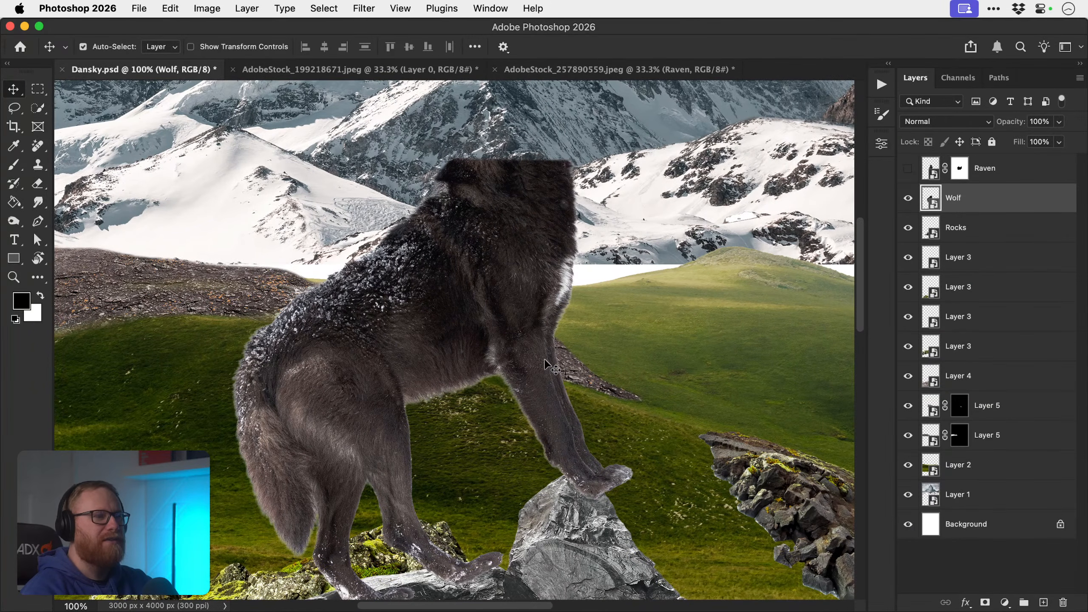
click(171, 9)
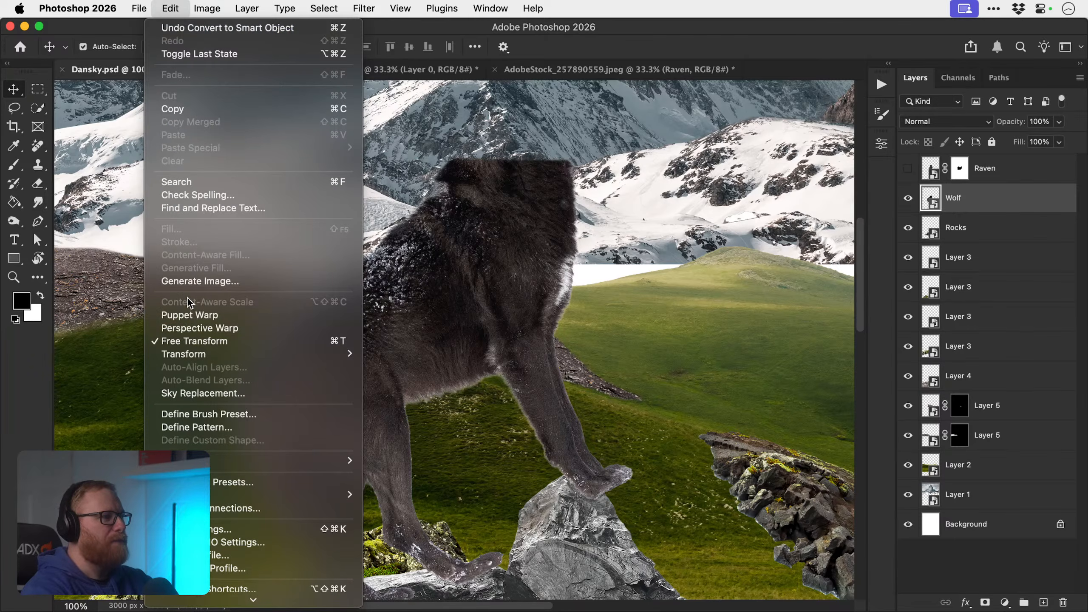
click(189, 315)
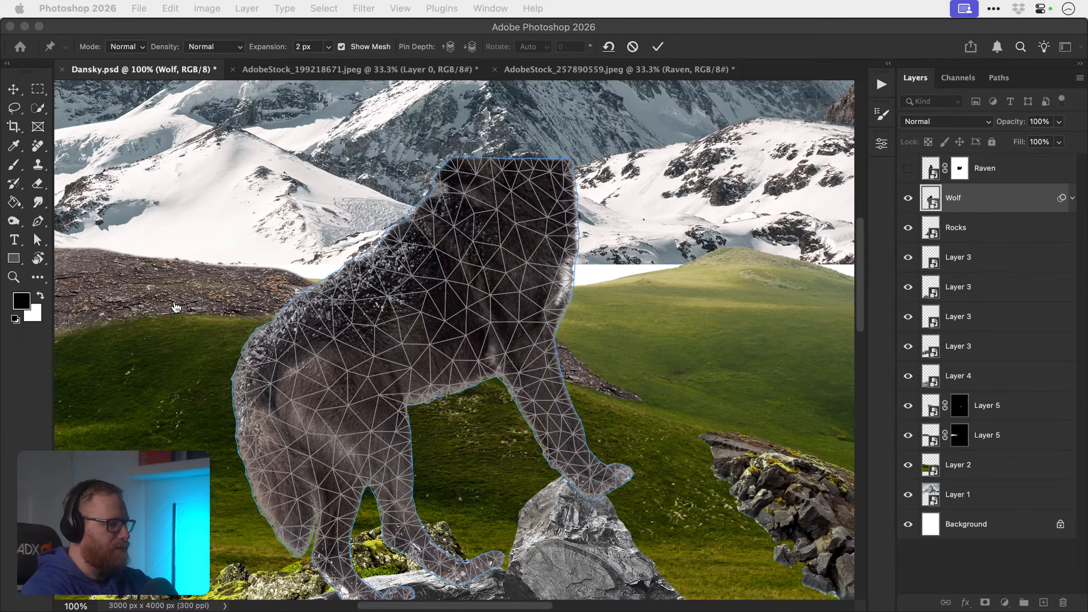
drag(420, 349, 443, 304)
click(367, 335)
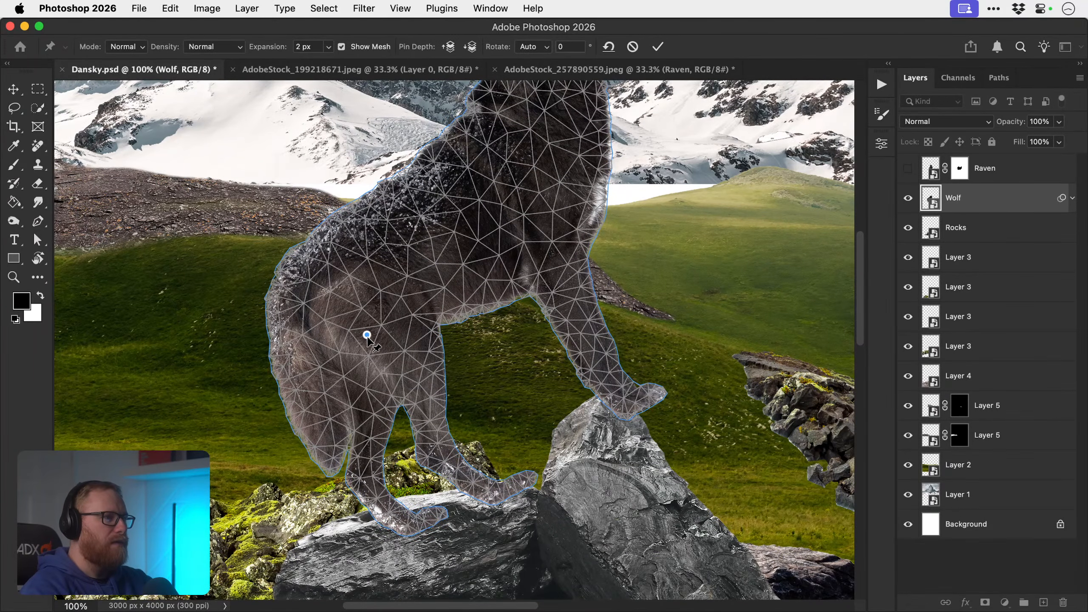
drag(367, 335, 340, 334)
key(super+z)
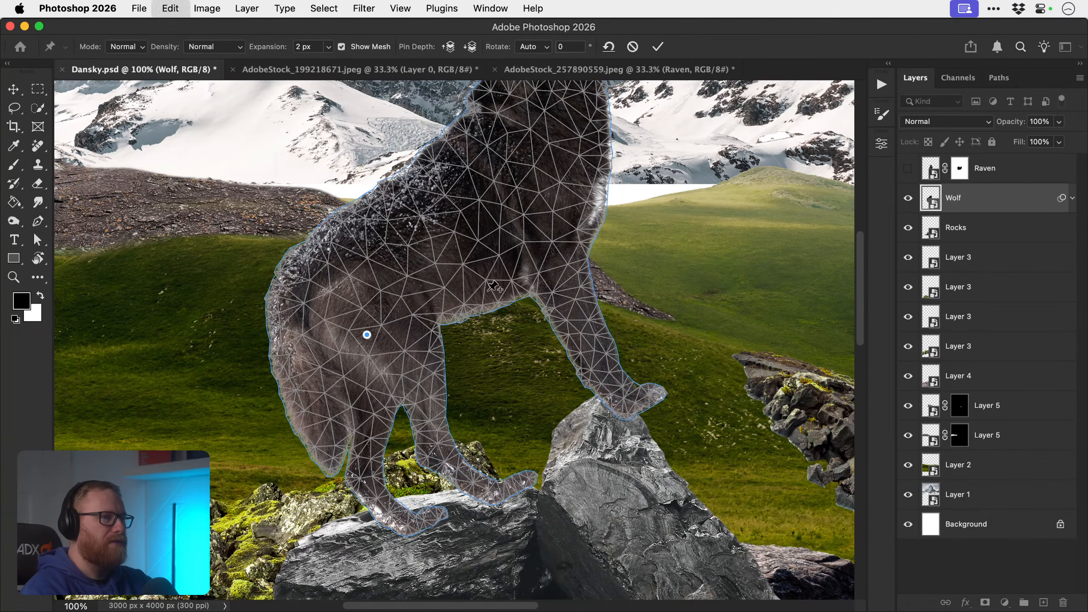
- Pin the wolf's chest and rotate that pin 37°, then shift the hindquarters pin back and rotate it 6°
drag(544, 175, 544, 195)
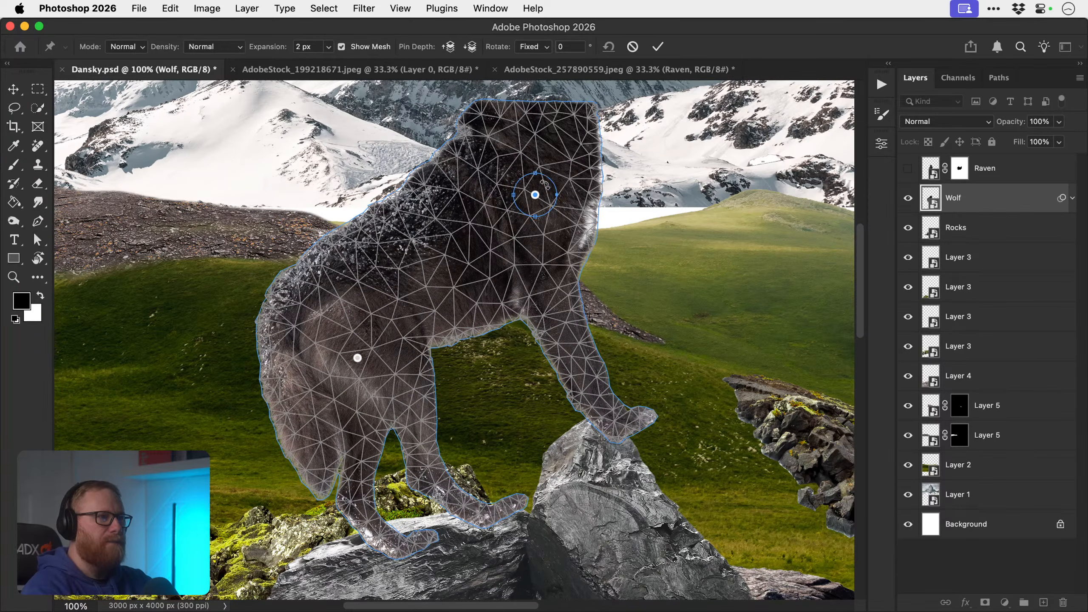
drag(552, 182, 548, 198)
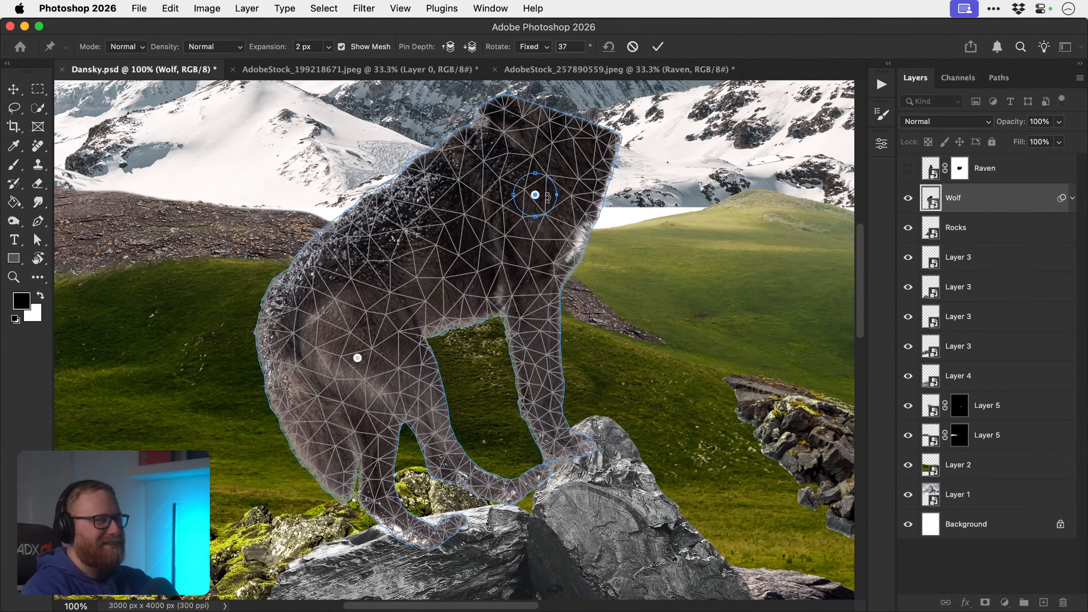
drag(357, 358, 336, 342)
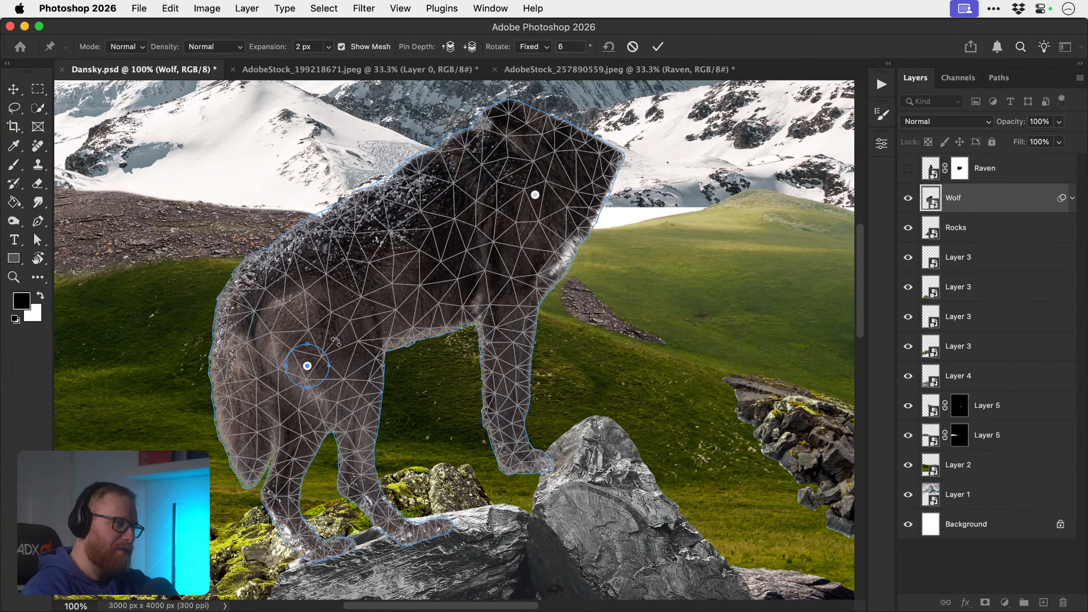
- Nudge the chest pin slightly up and forward to X 1631 px, Y 1874 px and apply the Puppet Warp
drag(535, 196, 714, 156)
key(super+z)
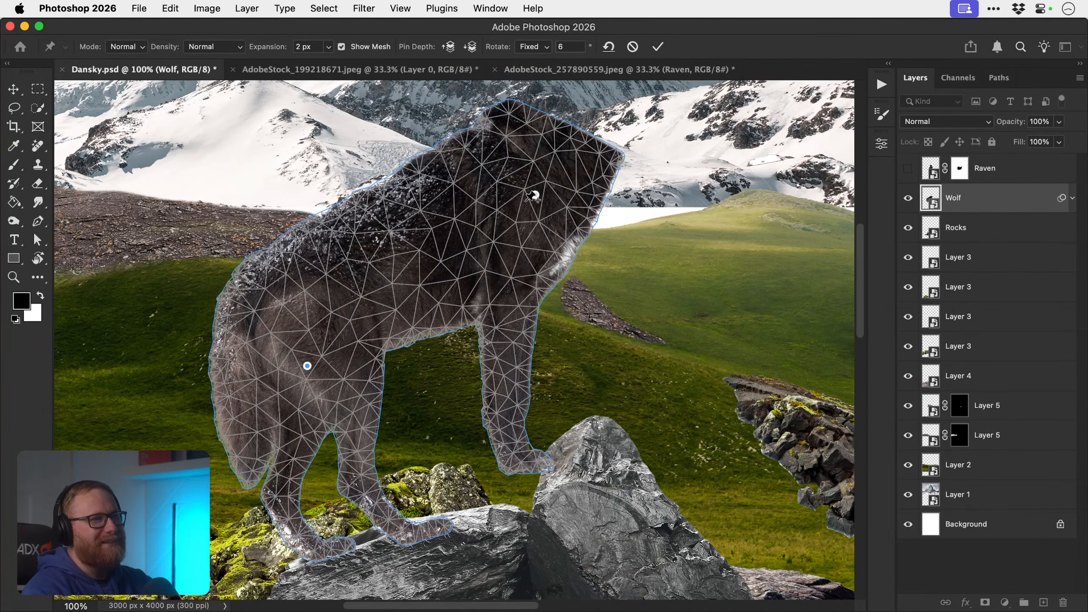
mouse_move(536, 196)
mouse_down()
mouse_move(556, 186)
mouse_move(546, 191)
mouse_up()
key(super+z)
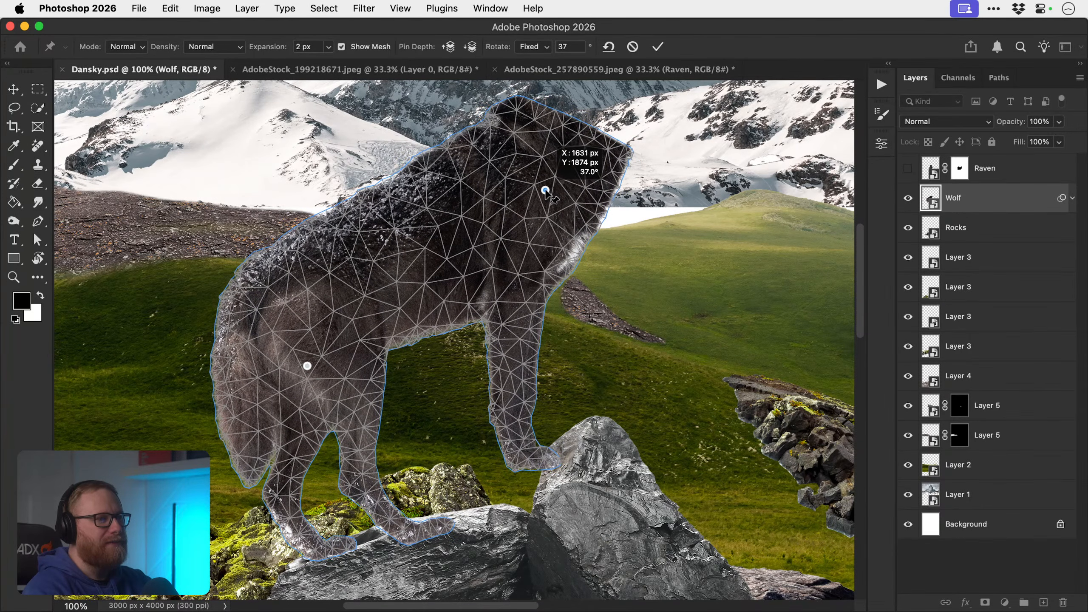
key(Return)
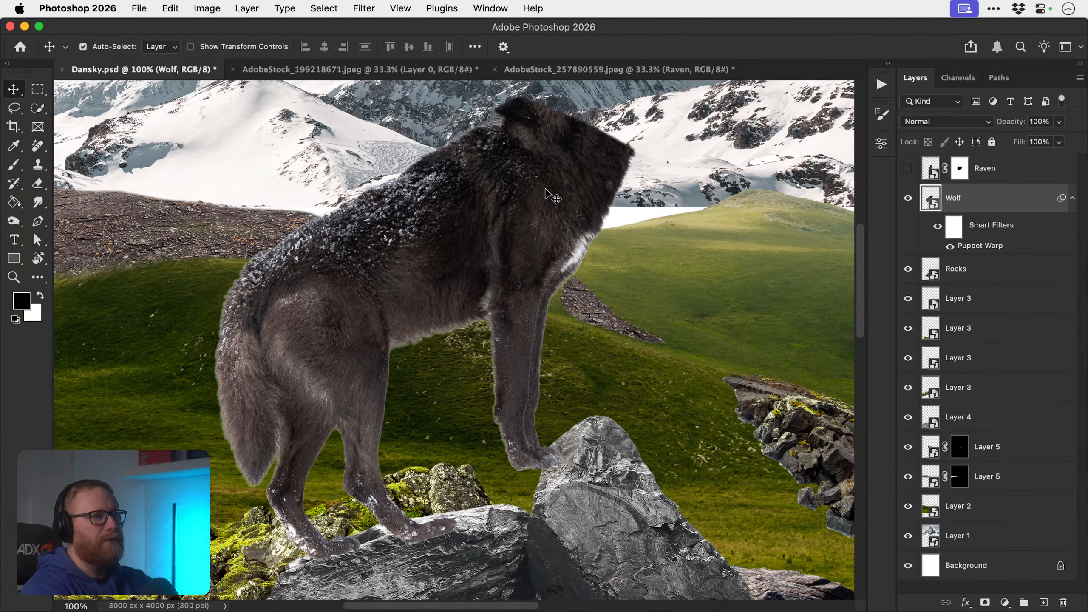
key(super+z)
key(super+shift+z)
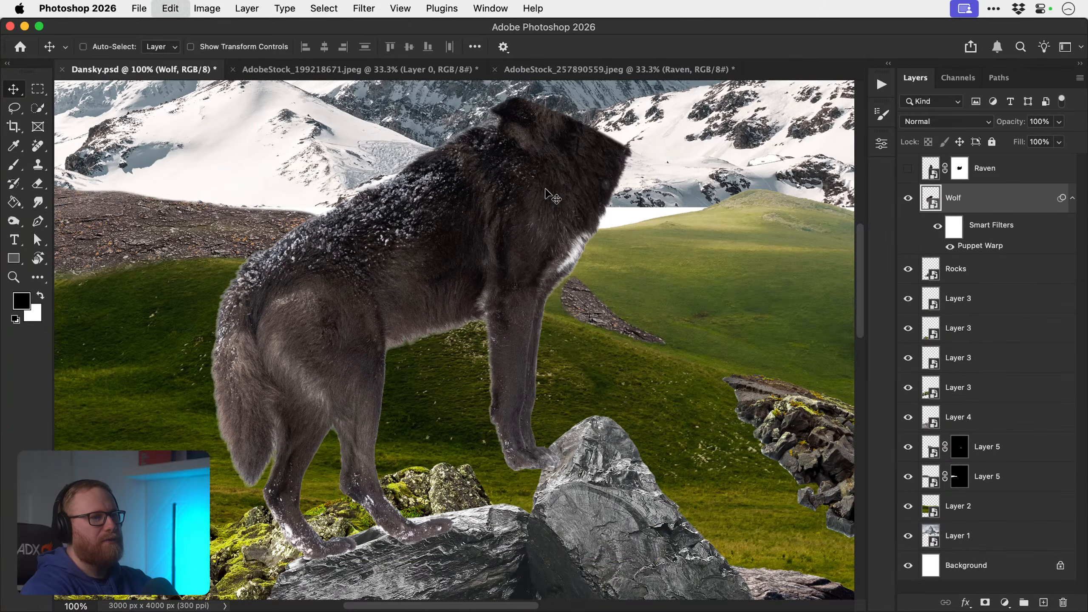
- Move the wolf so its front paws stand on the pointed rock, and readjust its Puppet Warp chest pin with a 32° rotation
key(super+z)
drag(541, 188, 568, 176)
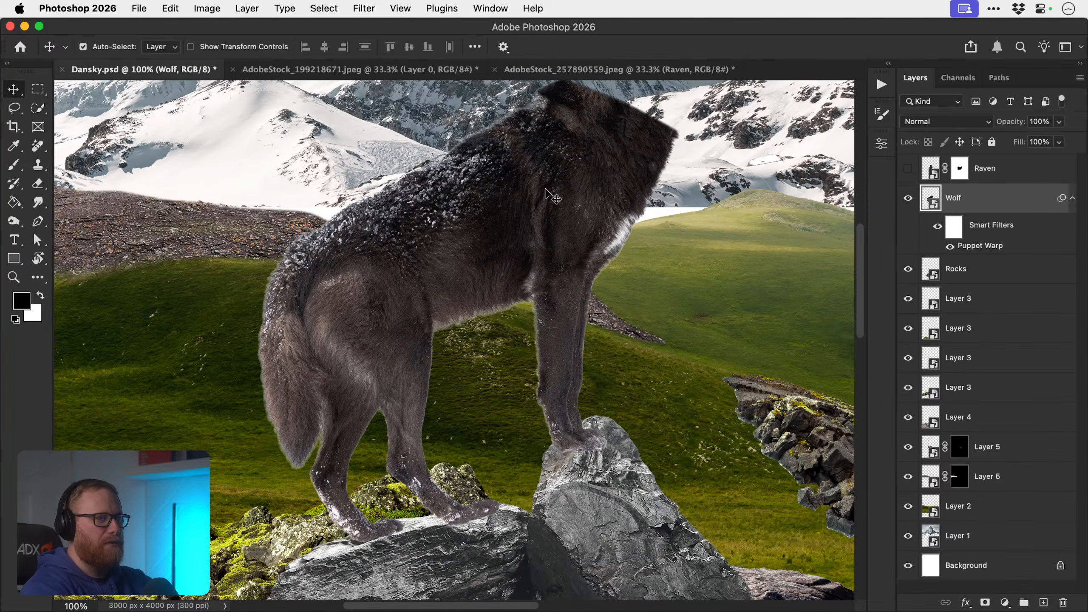
double_click(981, 247)
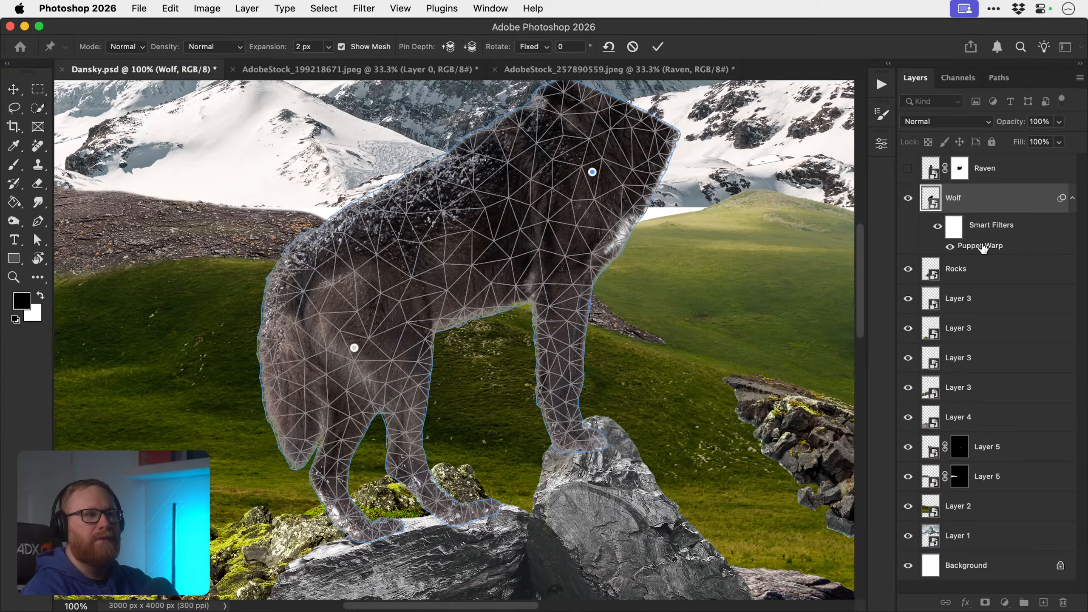
mouse_move(593, 172)
mouse_down()
mouse_move(604, 159)
mouse_move(611, 172)
mouse_up()
scroll(605, 163, up, 3)
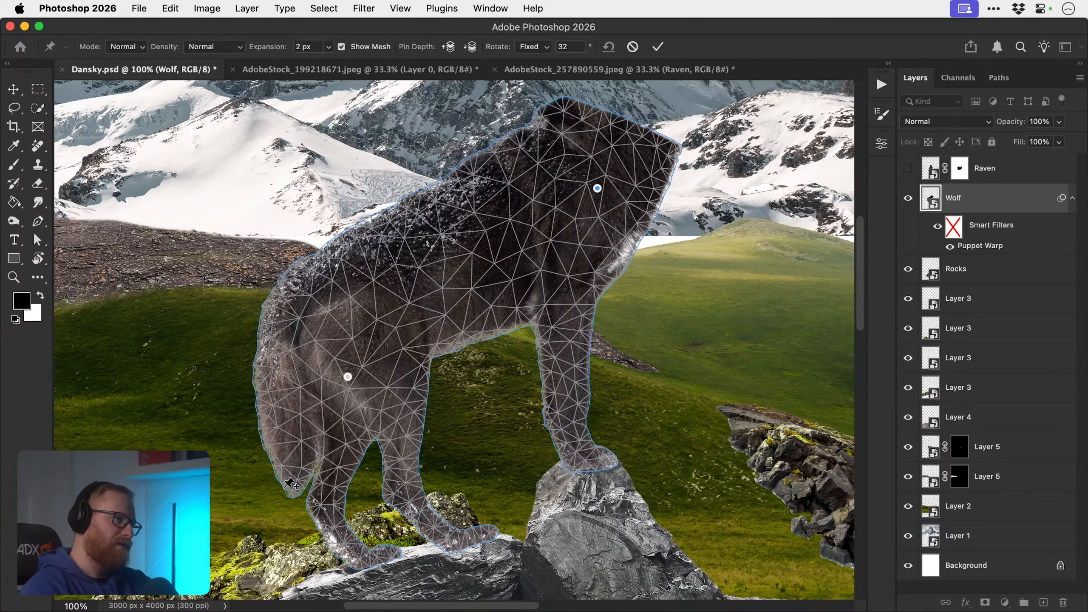
key(Return)
key(super+0)
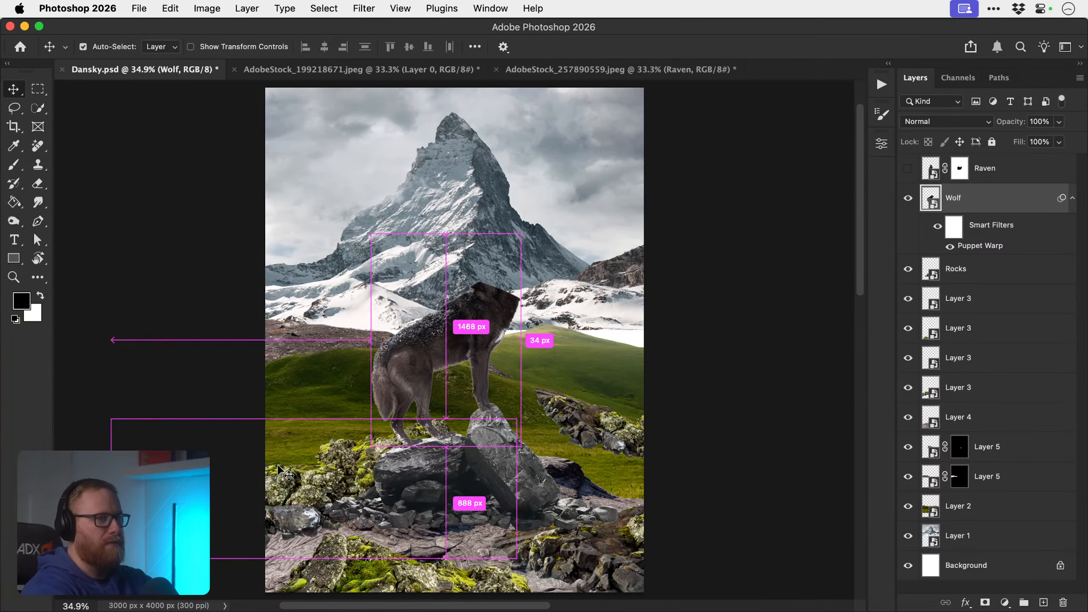
- Disable the layer mask inside the Wolf smart object, then save and close its contents
double_click(931, 200)
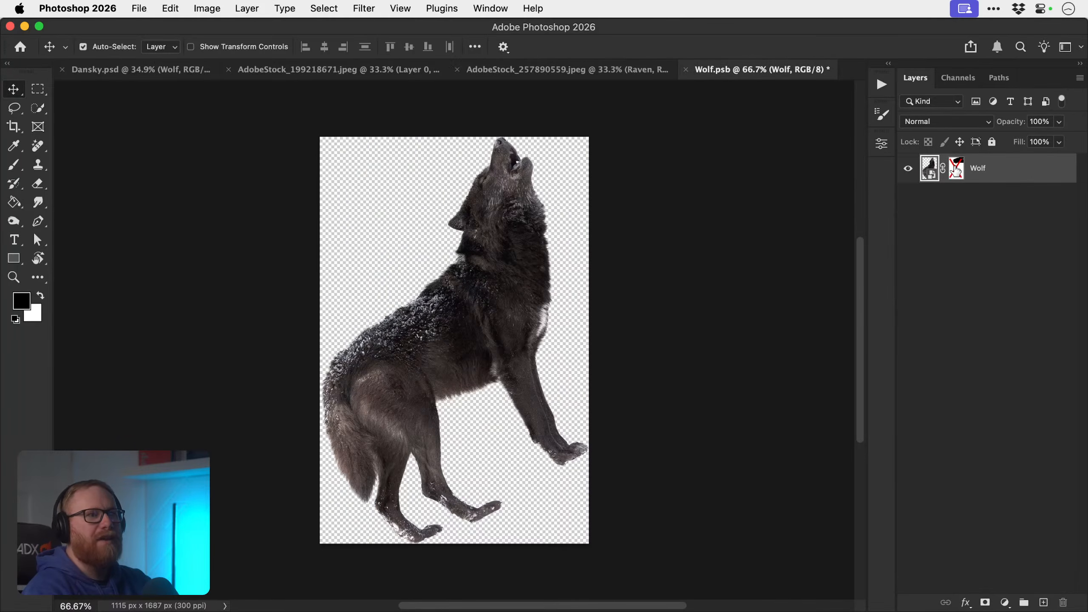
key(super+s)
key(super+w)
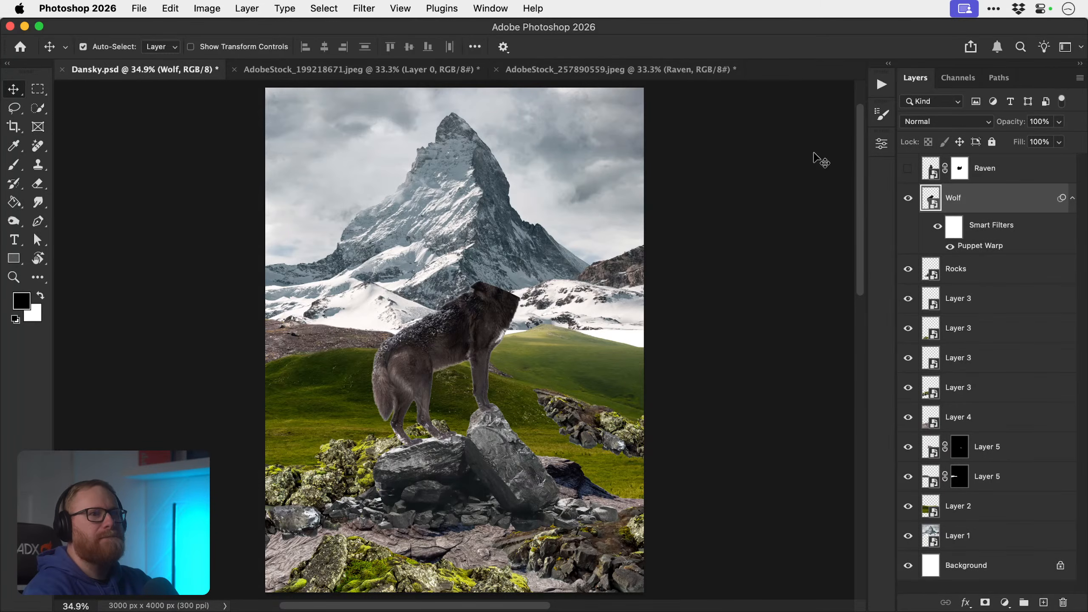
- Reopen the Wolf smart object's contents to check the state of its layer mask, and return to Dansky.psd
double_click(928, 197)
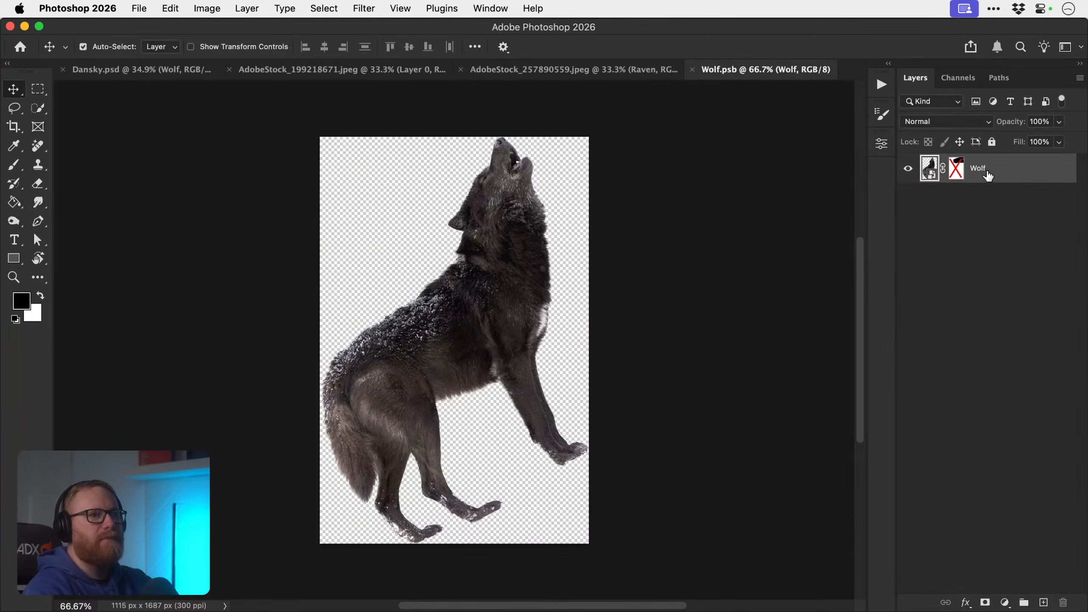
key(super+w)
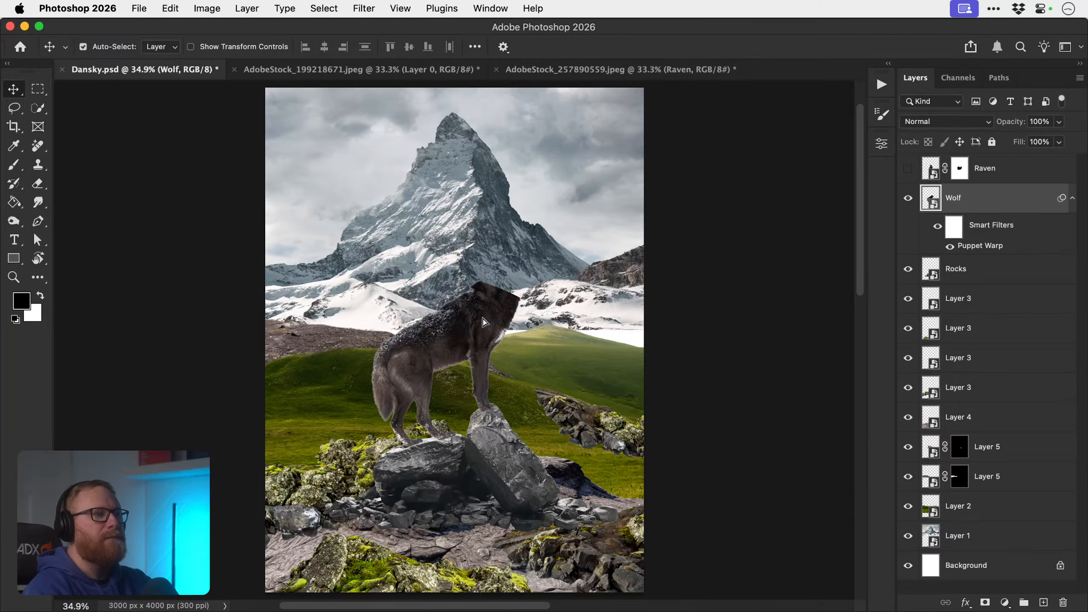
key(super+z)
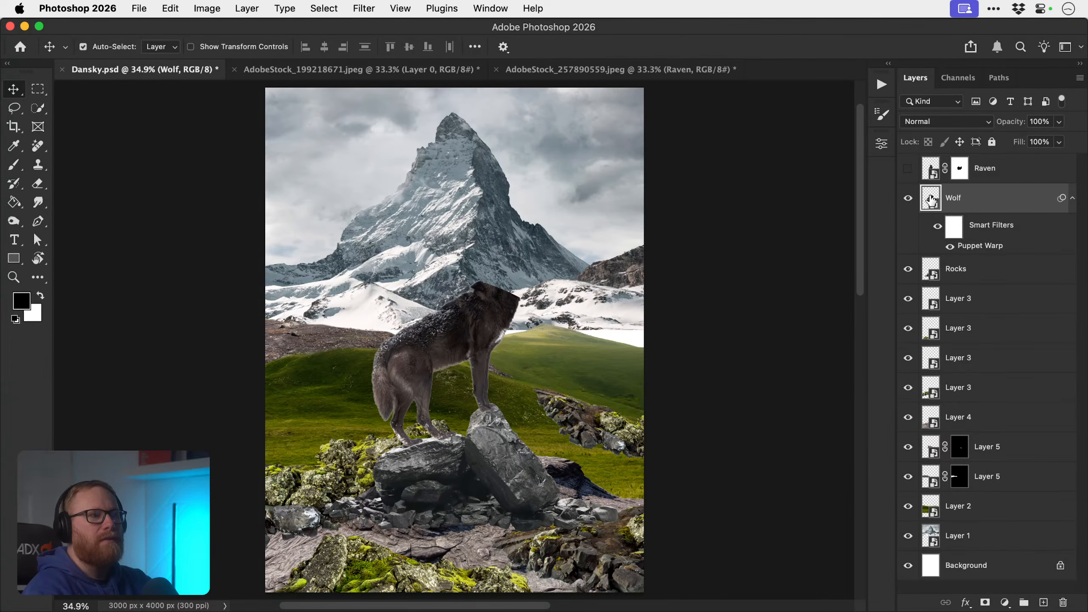
double_click(932, 198)
key(super+w)
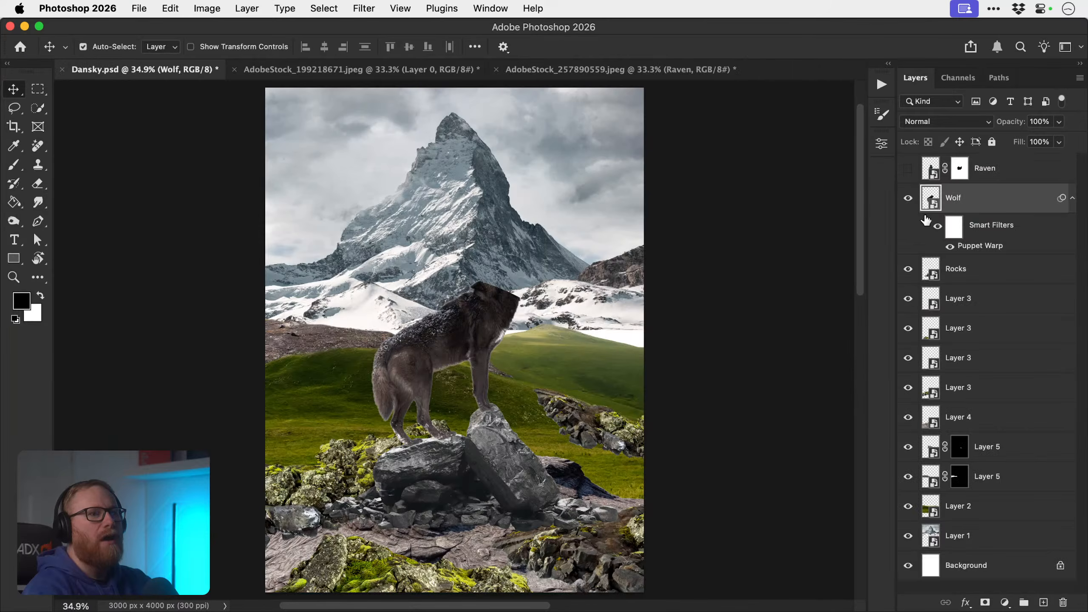
click(949, 247)
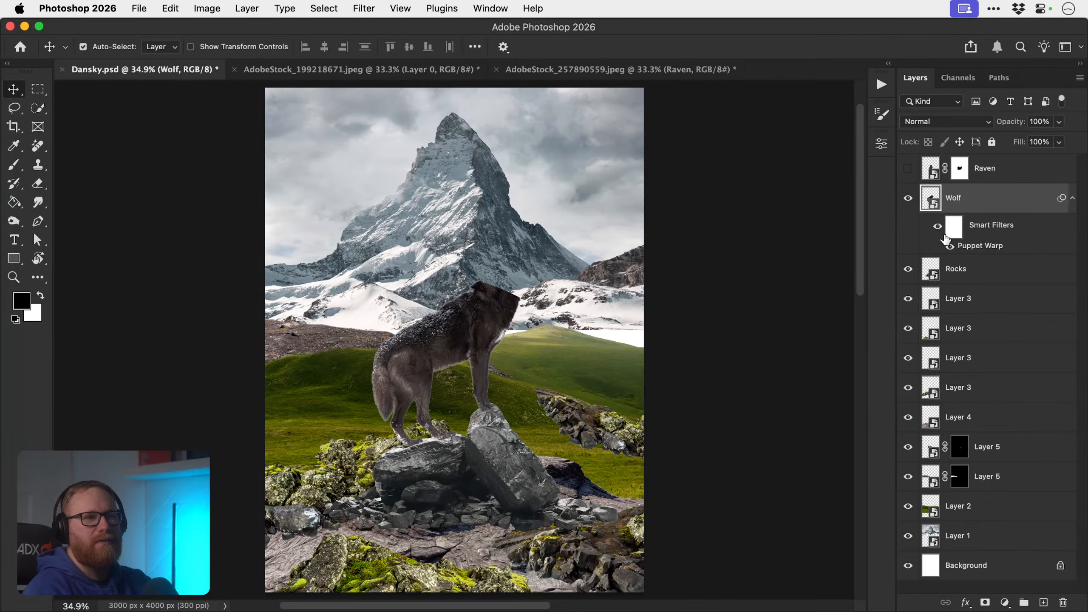
- Re-enable the layer mask inside the Wolf smart object, then save and close its contents
double_click(931, 198)
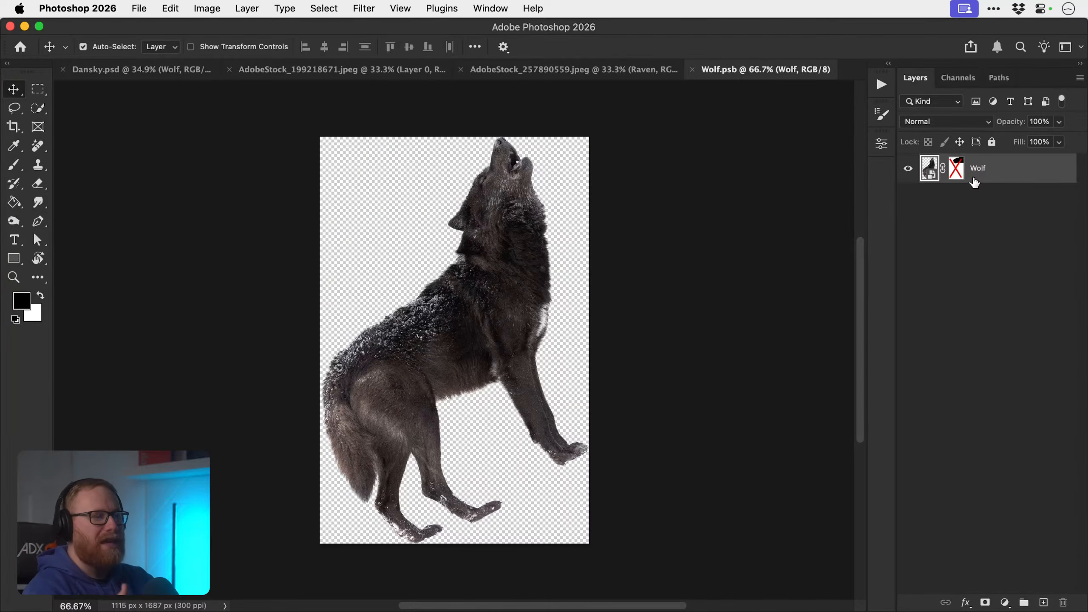
shift+click(956, 169)
key(super+s)
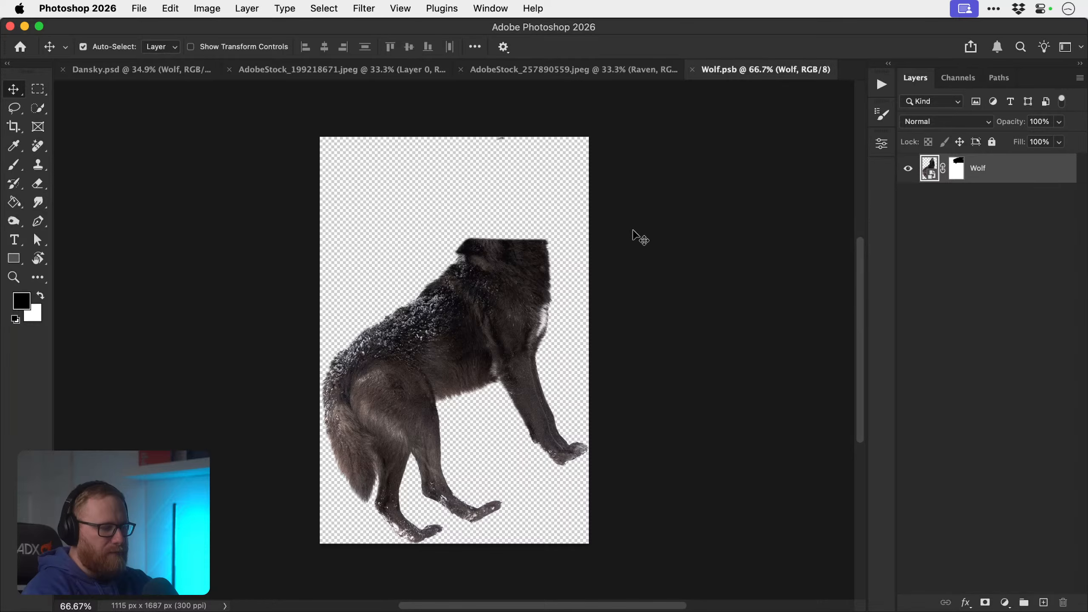
key(super+w)
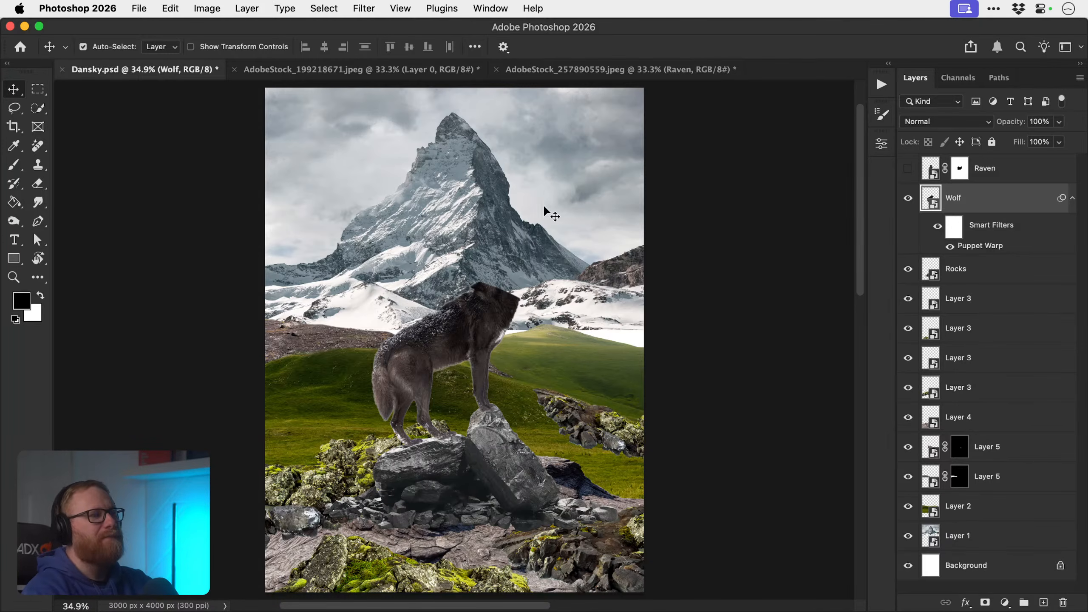
- Show the Raven layer and move the raven's head over the wolf's cut-off neck
click(908, 197)
click(907, 197)
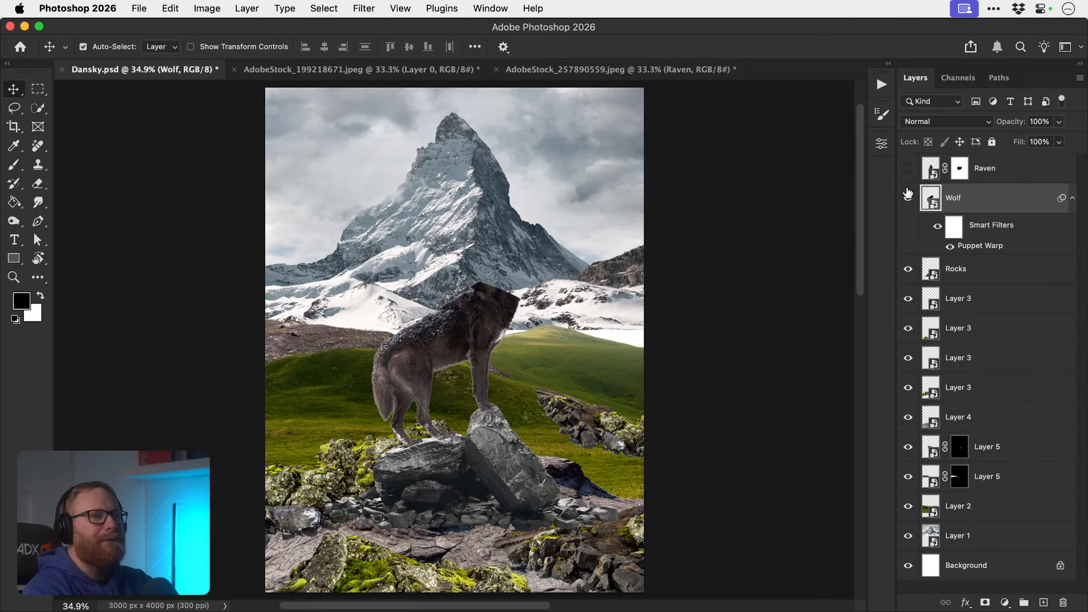
click(908, 197)
click(908, 197)
click(908, 168)
click(993, 168)
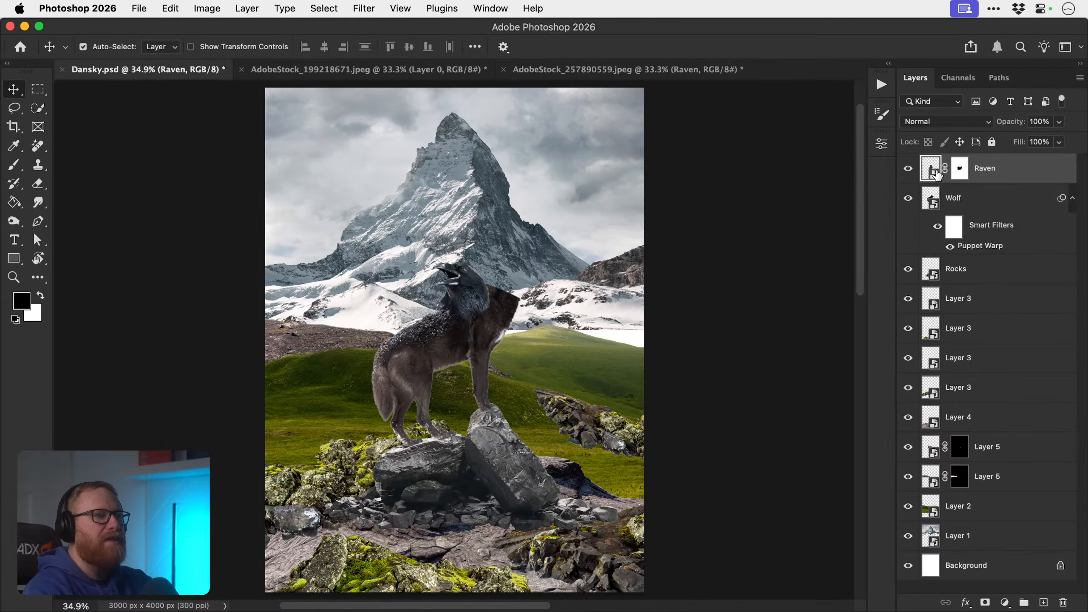
drag(473, 289, 519, 283)
key(z)
key(v)
key(super+z)
- Examine up close how the raven's neck feathers meet the wolf's fur, comparing with the Raven layer hidden
key(z)
click(486, 251)
key(v)
key(z)
click(531, 368)
key(v)
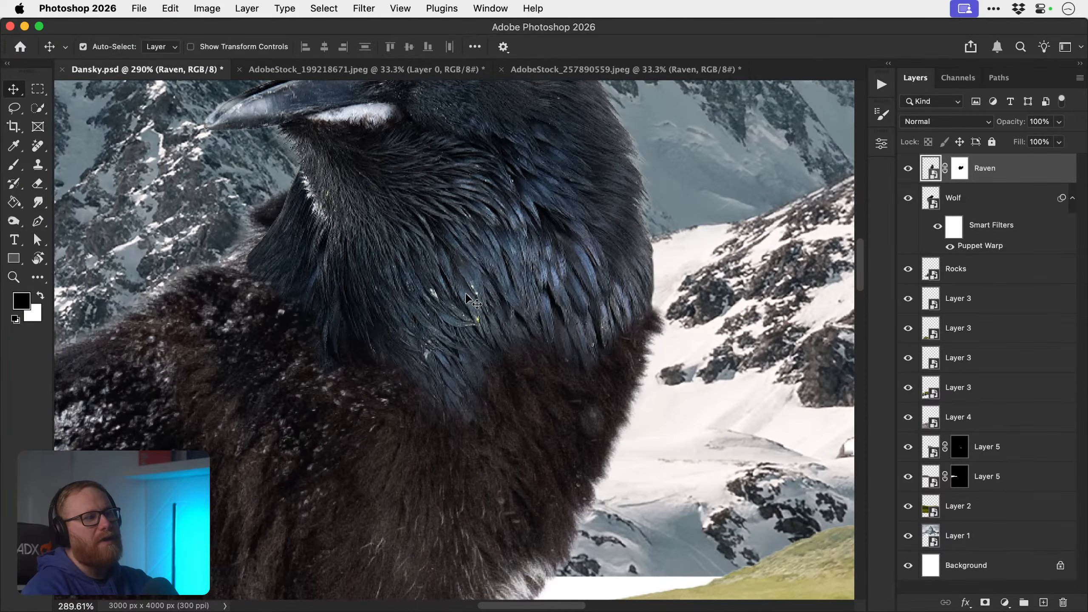
scroll(484, 335, down, 3)
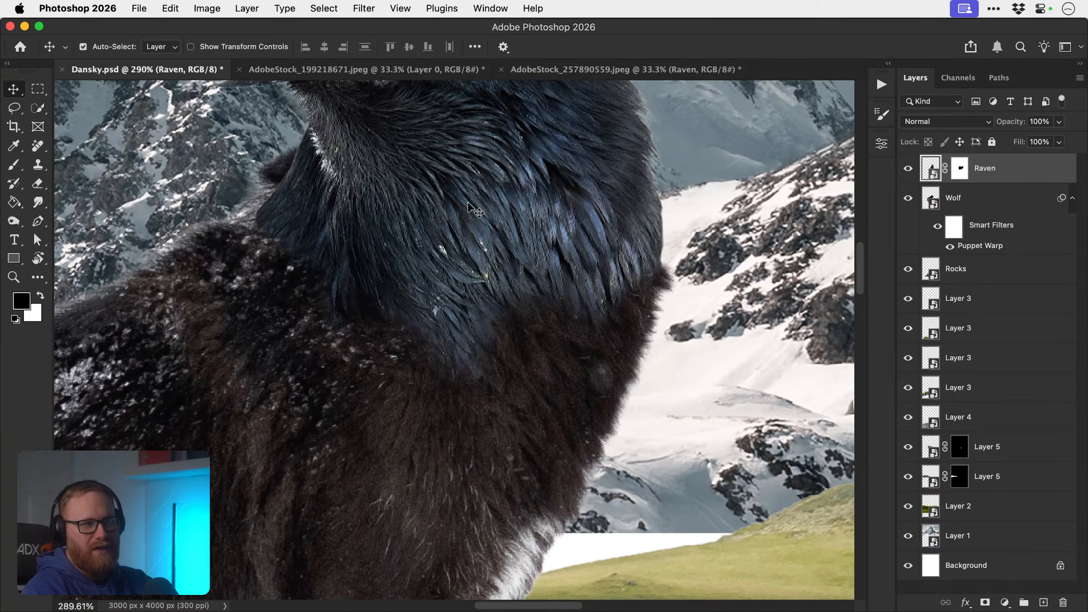
key(z)
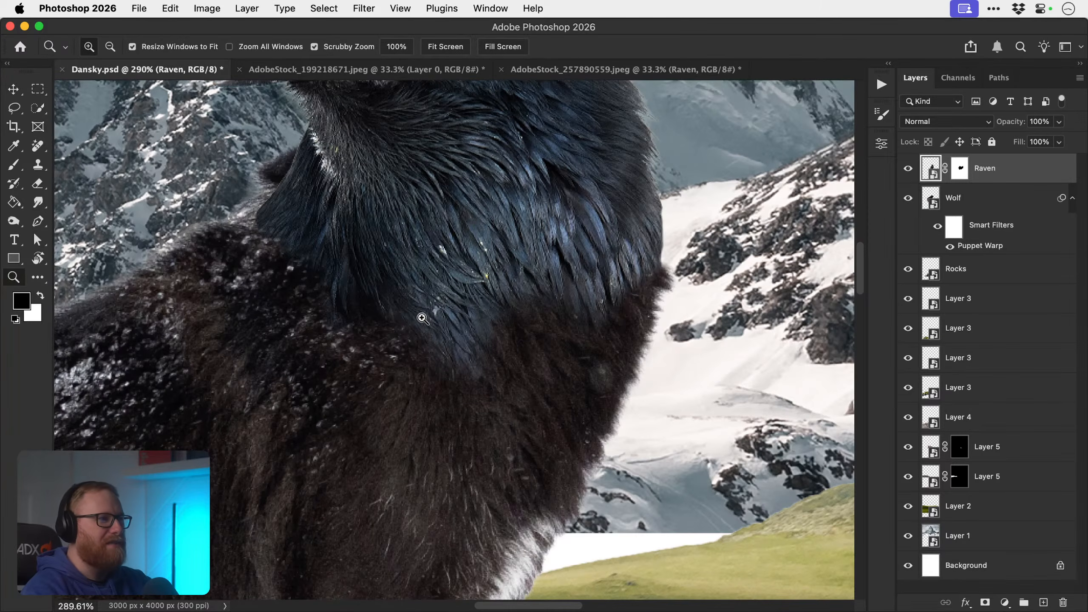
scroll(425, 312, down, 6)
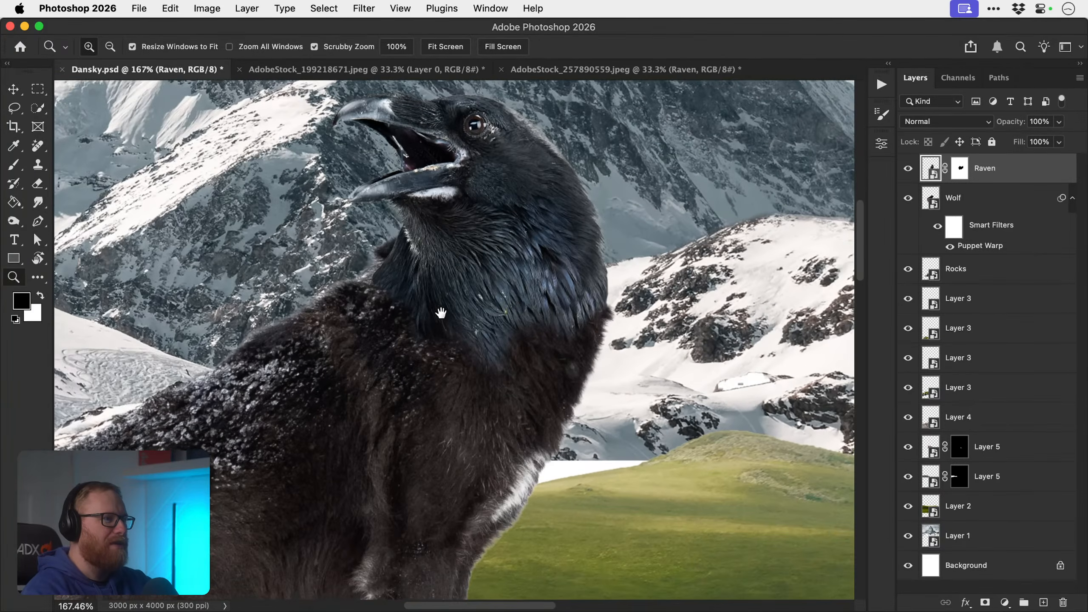
drag(441, 313, 430, 345)
drag(470, 406, 505, 405)
drag(519, 334, 523, 402)
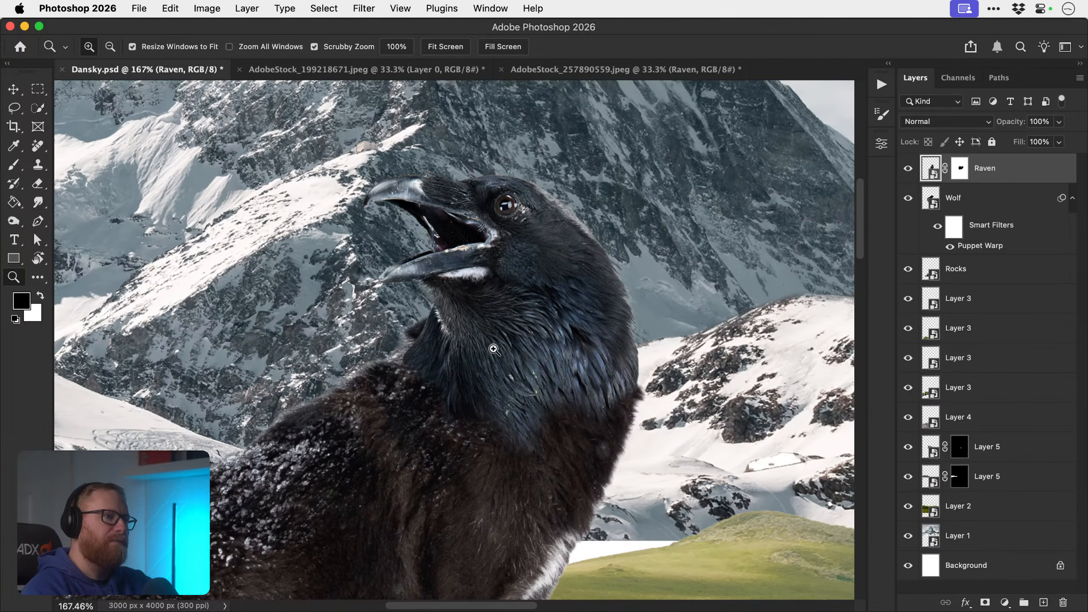
key(v)
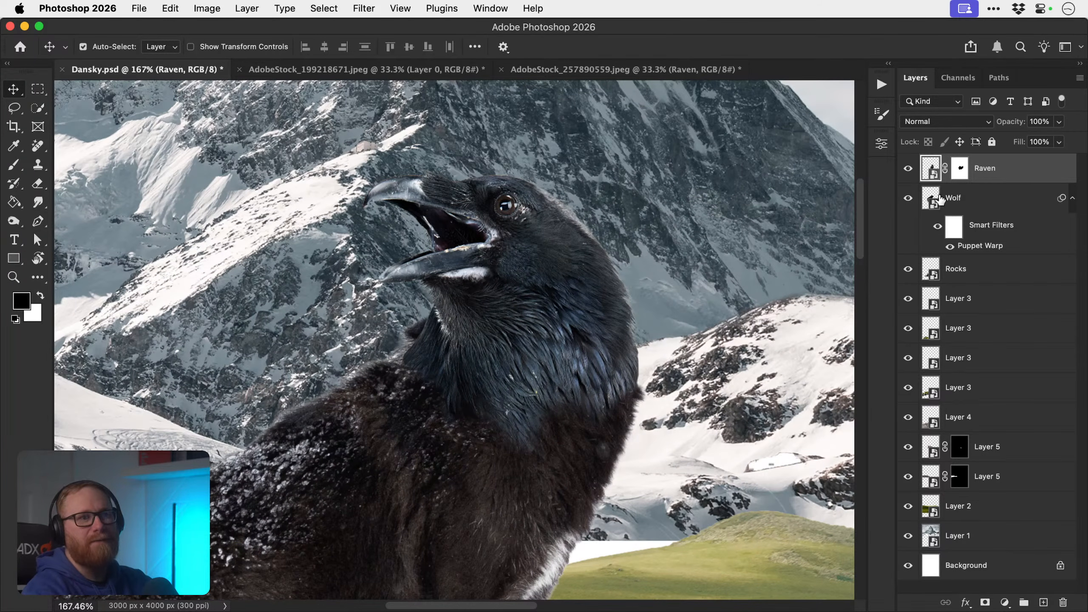
click(908, 169)
click(908, 168)
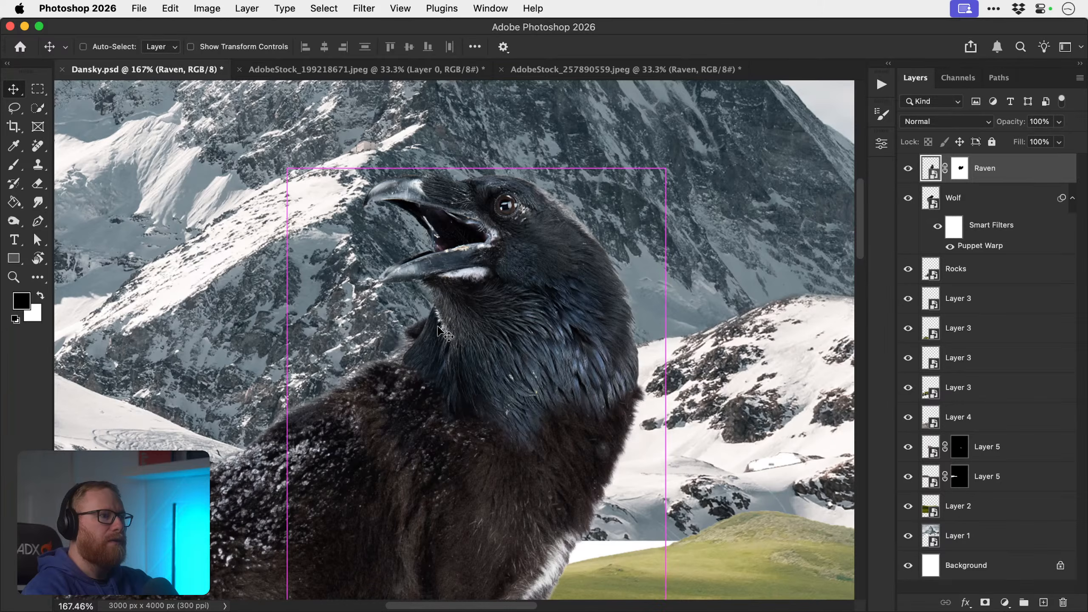
click(170, 8)
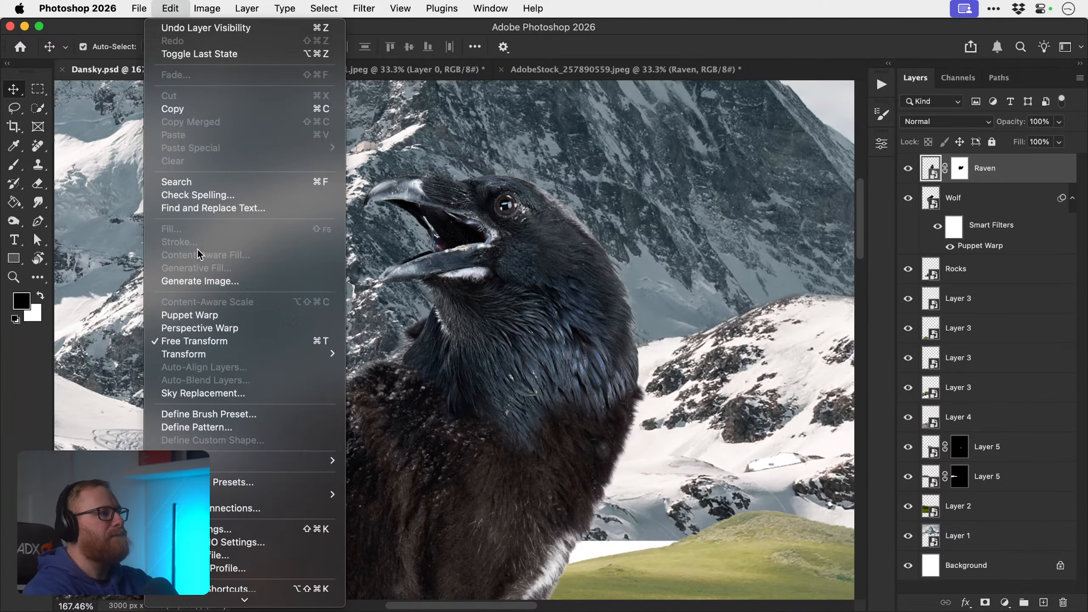
click(208, 315)
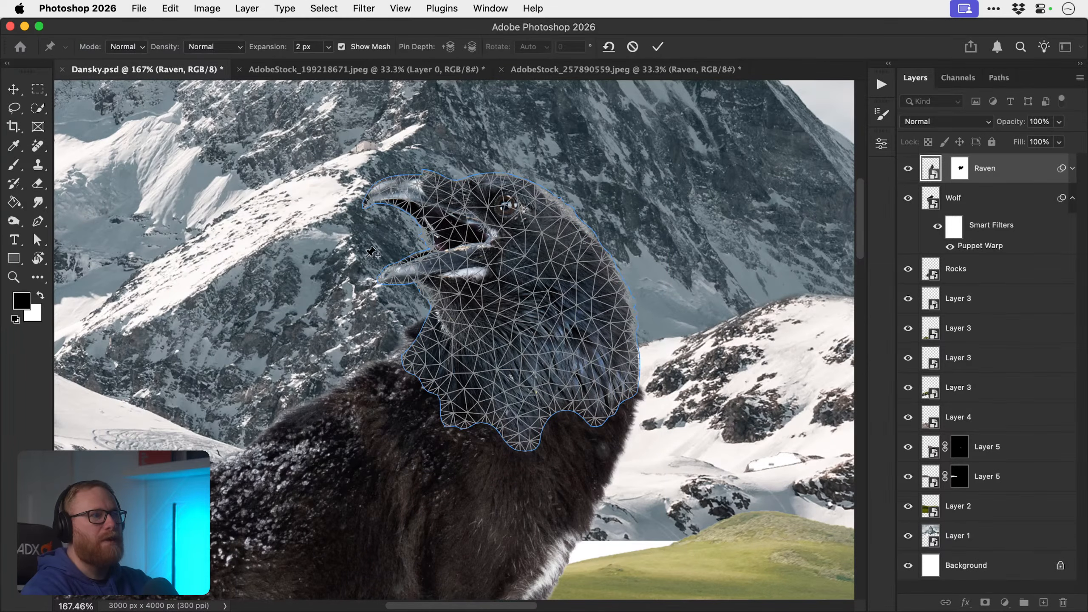
click(410, 365)
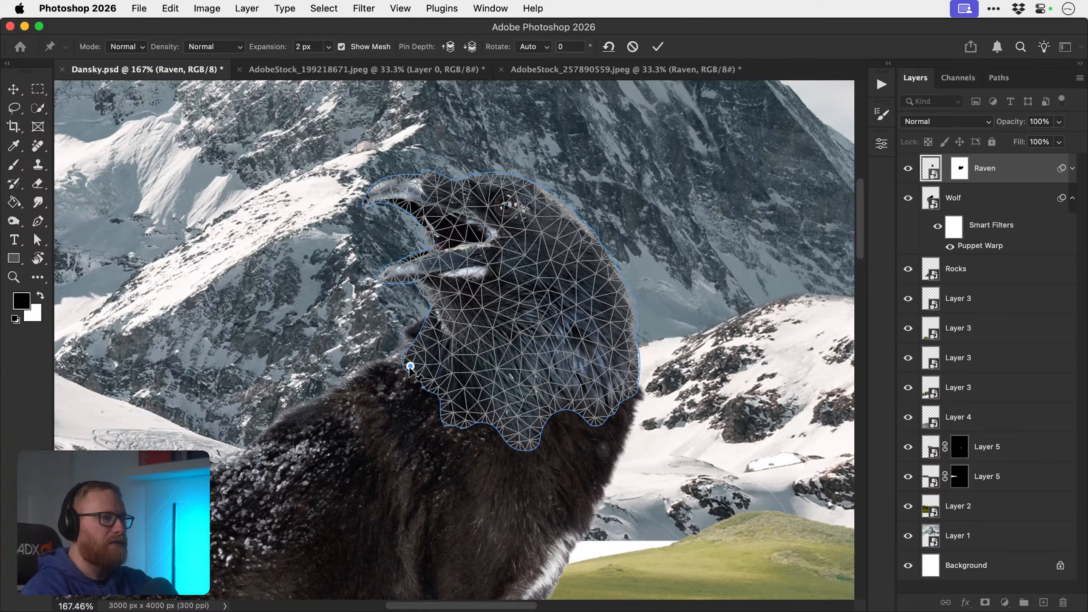
key(Return)
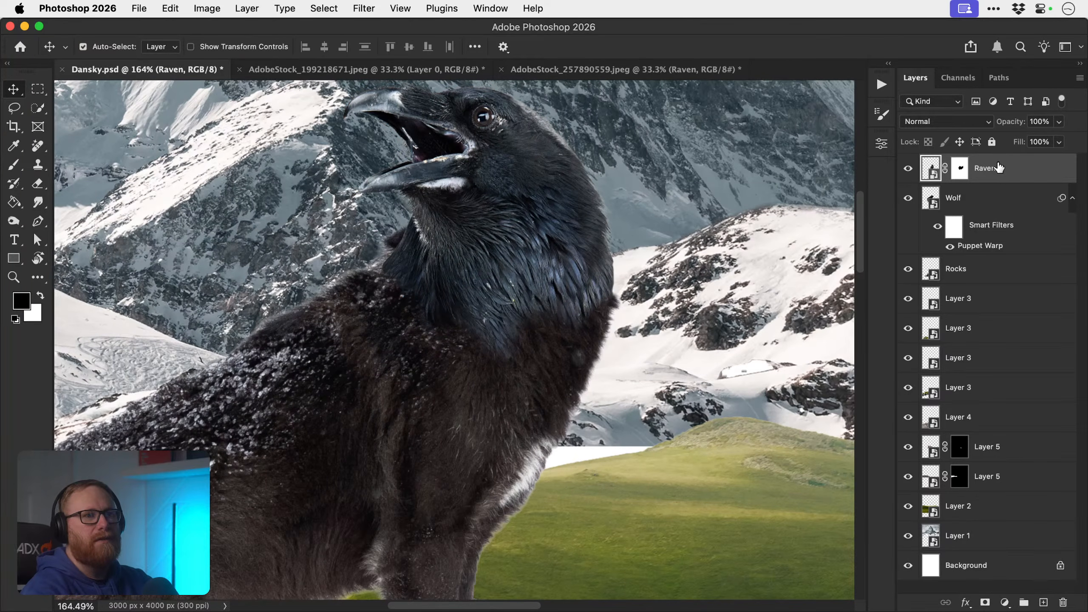
- Compare the raven's full body with its masked head by switching the Raven layer mask off and on
drag(582, 285, 580, 355)
key(super+z)
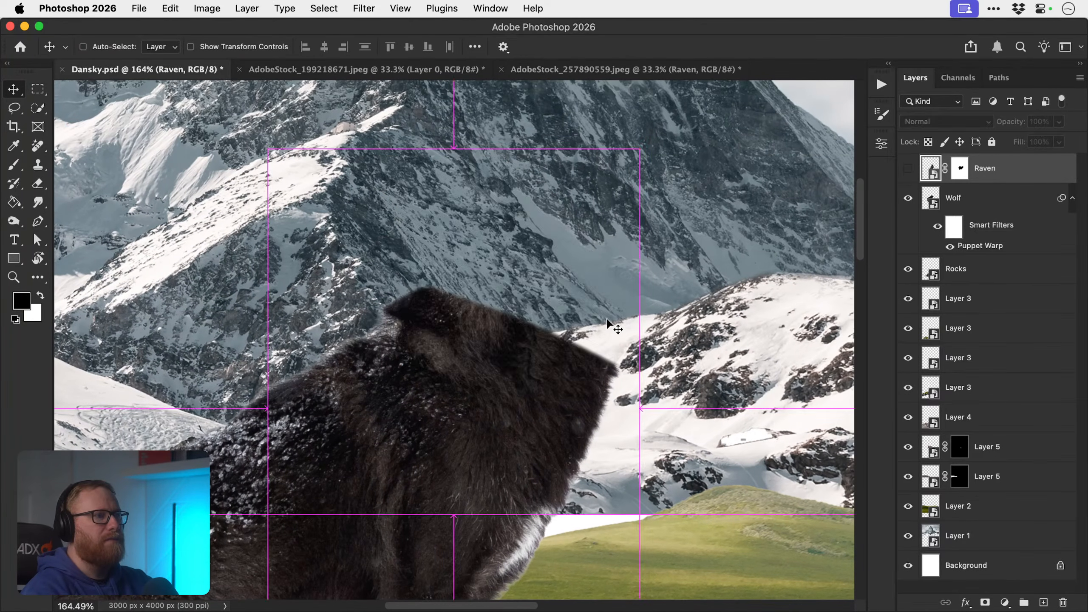
key(super+shift+z)
shift+click(954, 175)
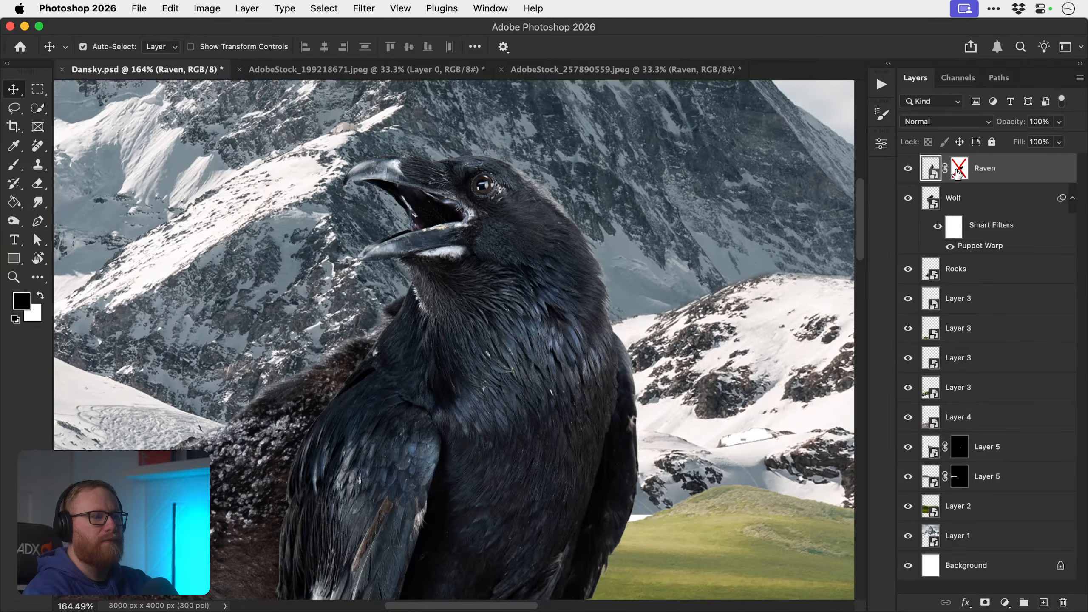
shift+click(958, 173)
shift+click(957, 173)
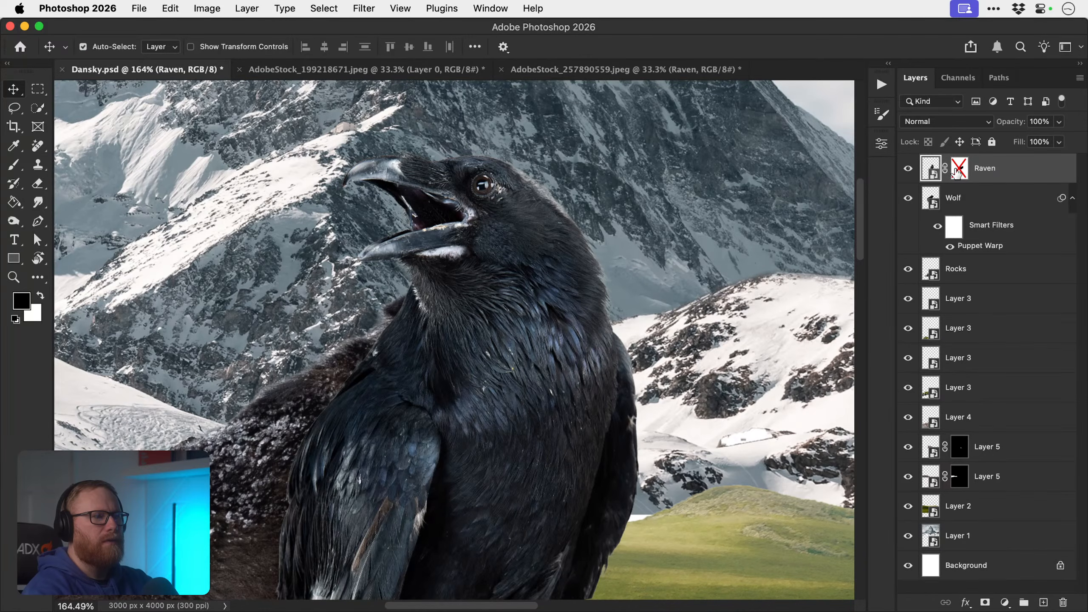
shift+click(955, 173)
- Paint white on the Raven layer mask with a soft 125 px brush to restore the raven's chest over the wolf's neck
click(955, 173)
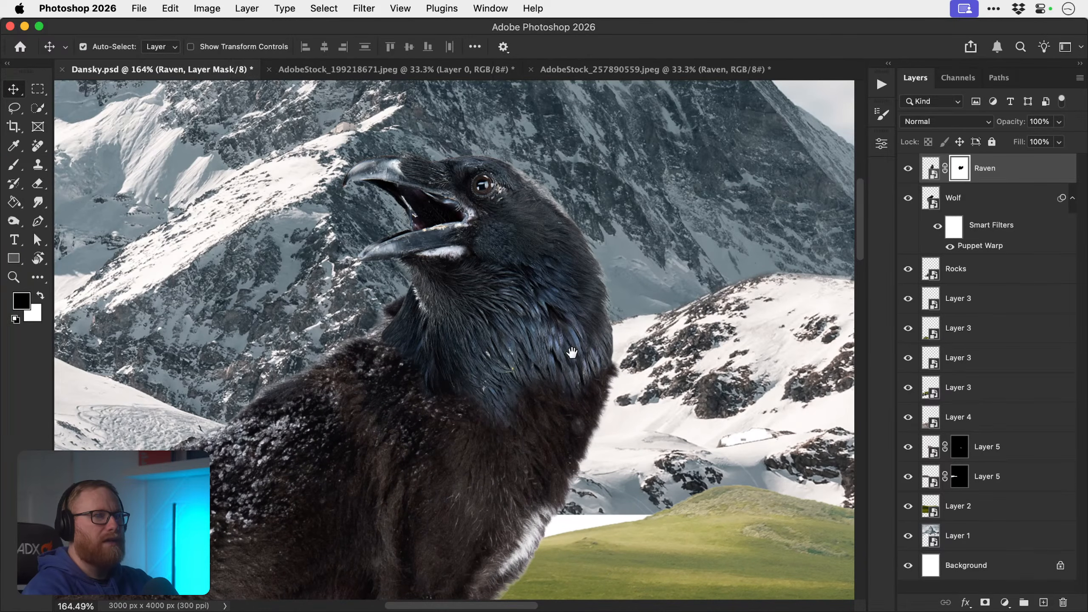
scroll(454, 339, down, 3)
key(b)
key(x)
mouse_move(527, 337)
mouse_down()
mouse_move(539, 365)
mouse_move(575, 325)
mouse_move(600, 328)
mouse_move(646, 248)
mouse_up()
mouse_move(645, 294)
mouse_down()
mouse_move(618, 407)
mouse_move(550, 467)
mouse_up()
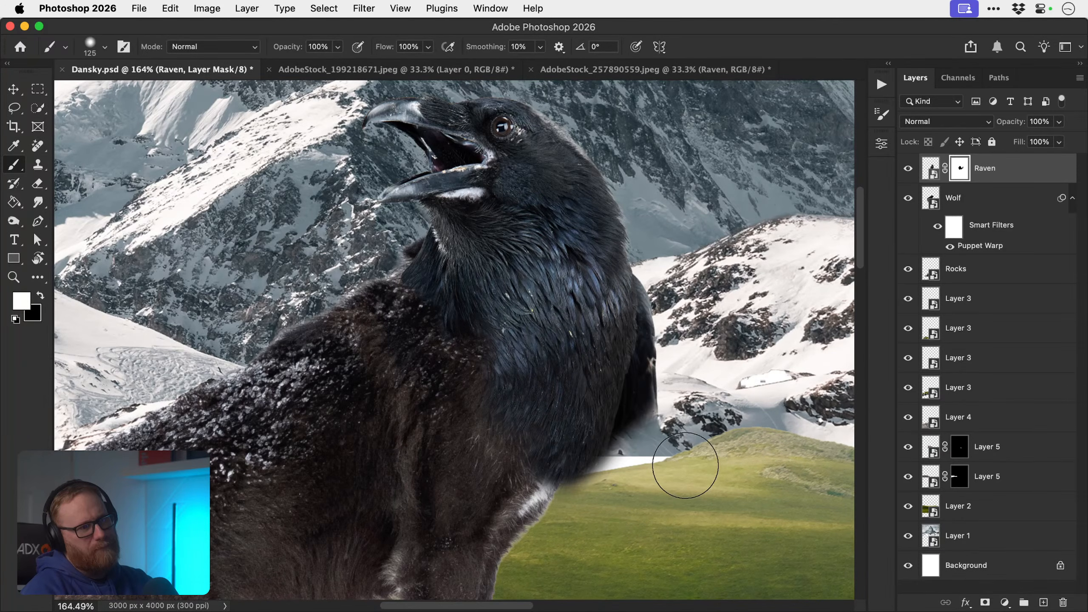
- Paint black on the Raven layer mask with a 15 px brush along the chest's outer edge, separating the wing from the body
key(bracketleft)
key(x)
key(bracketleft)
key(bracketleft)
key(bracketleft)
key(bracketleft)
key(bracketleft)
key(bracketleft)
key(bracketleft)
key(bracketleft)
key(bracketleft)
key(bracketleft)
key(bracketleft)
key(bracketleft)
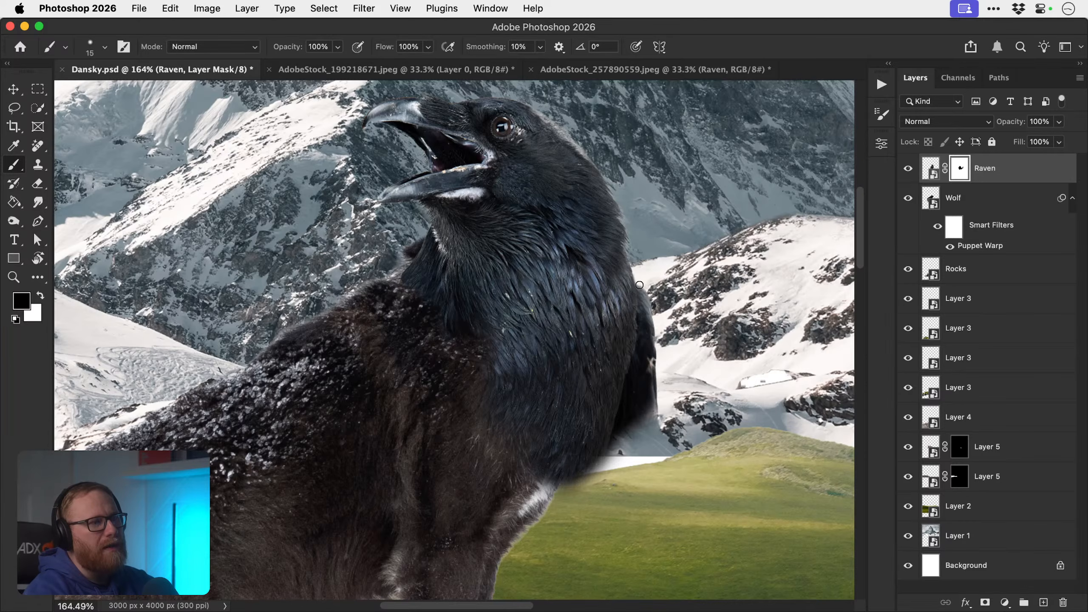
mouse_move(640, 325)
mouse_down()
mouse_move(612, 441)
mouse_move(577, 482)
mouse_up()
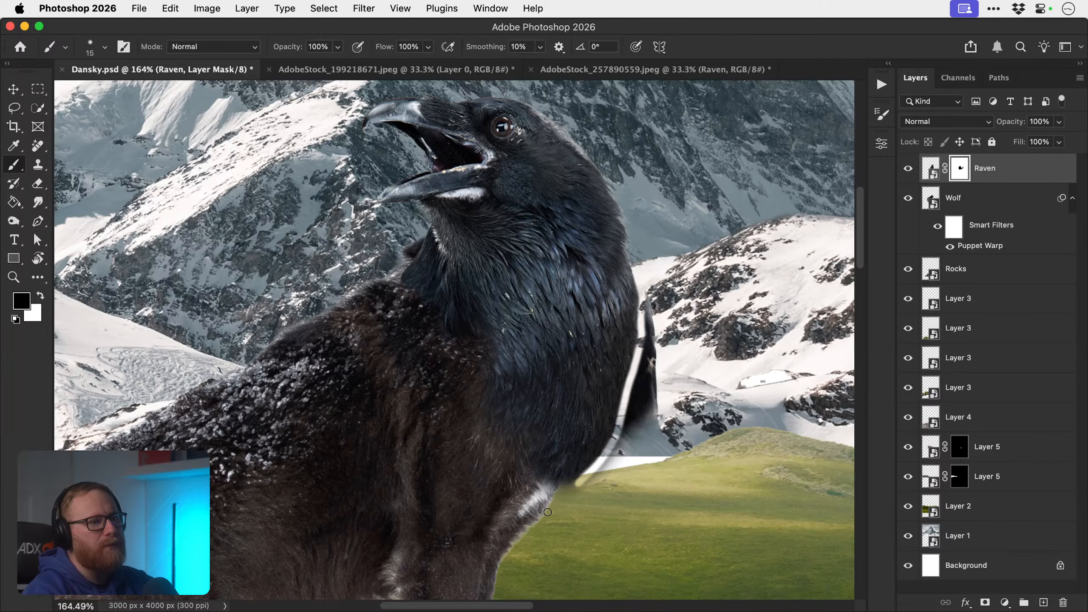
- Mask out the remaining piece of the raven's wing beside the chest, enlarging the brush up to 40 px
key(bracketright)
mouse_move(586, 490)
mouse_down()
mouse_move(647, 415)
mouse_move(592, 492)
mouse_move(633, 424)
mouse_move(654, 273)
mouse_move(650, 350)
mouse_move(668, 308)
mouse_move(643, 466)
mouse_move(674, 296)
mouse_up()
key(bracketright)
key(bracketright)
key(bracketright)
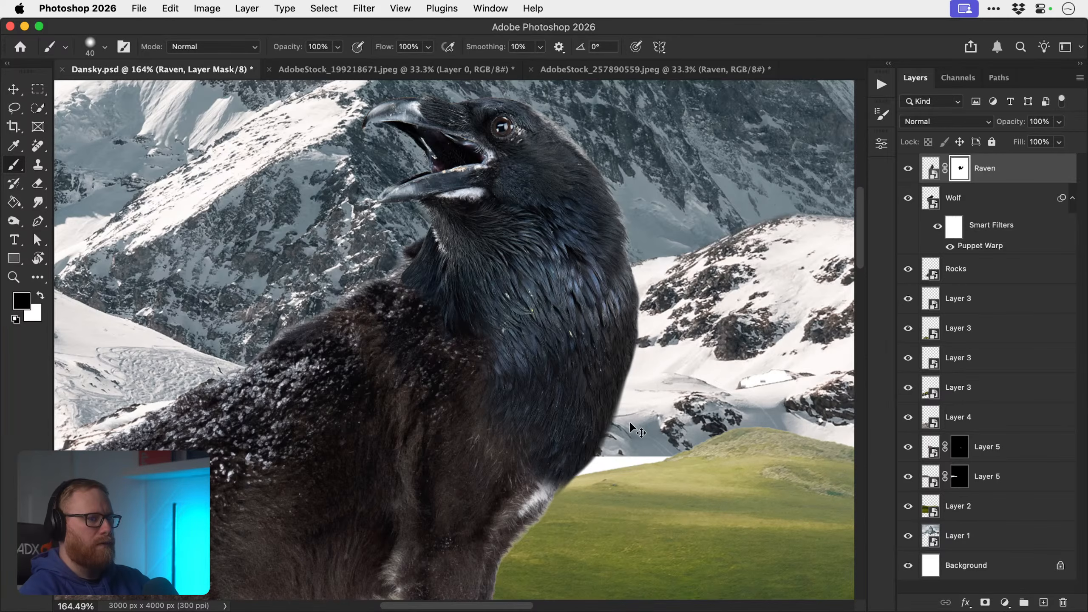
- Paint black on the Raven layer mask with a harder 25 px brush to clean up the chest's outer edge
key(bracketleft)
key(bracketleft)
key(bracketleft)
click(106, 48)
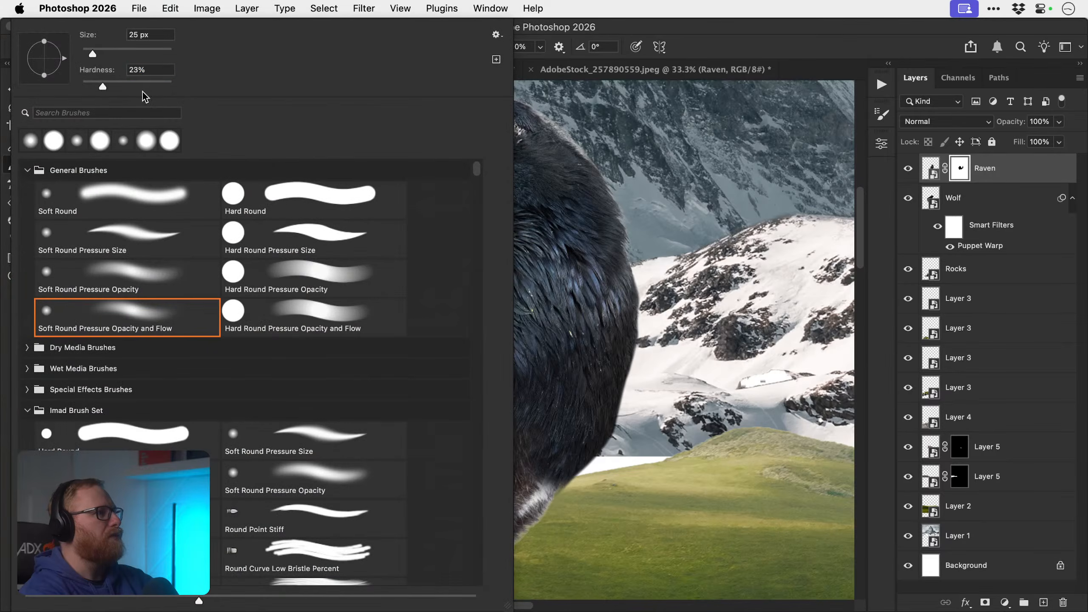
click(155, 86)
click(635, 388)
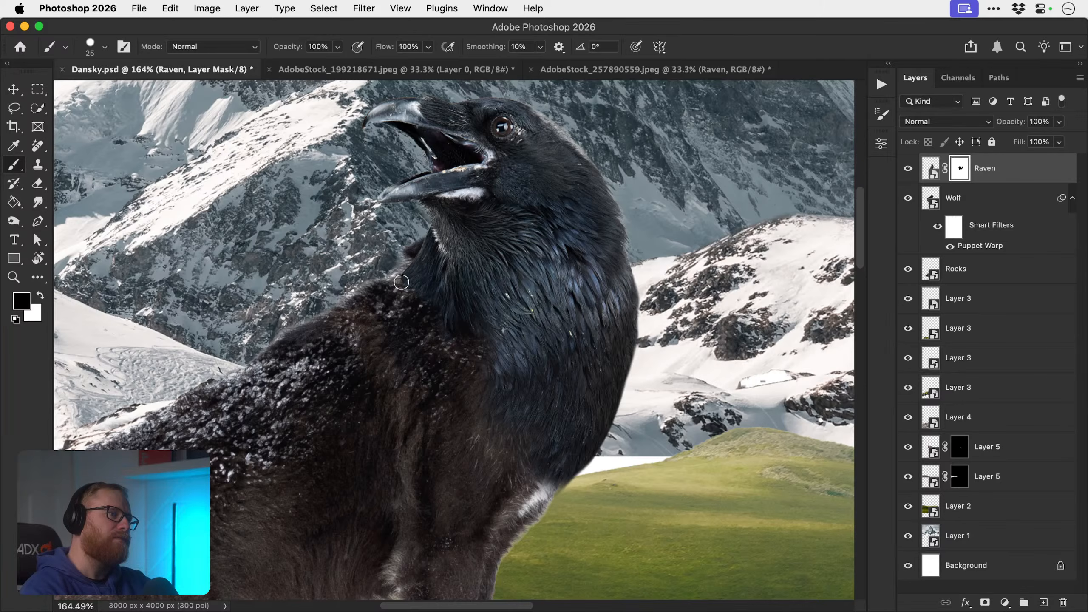
- Convert the masked Raven layer to a smart object
right_click(993, 173)
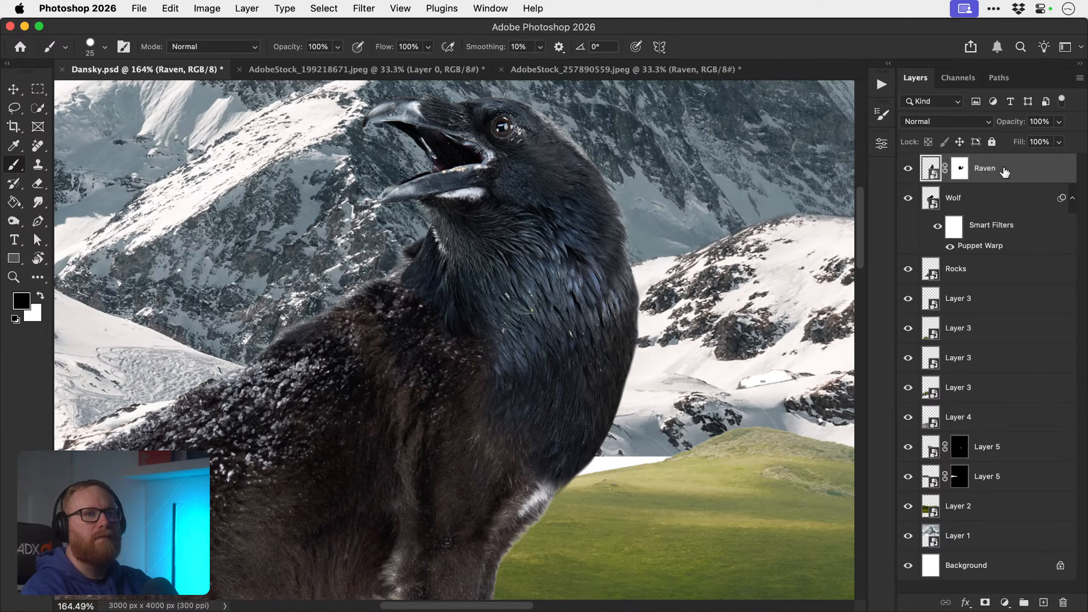
click(877, 388)
key(v)
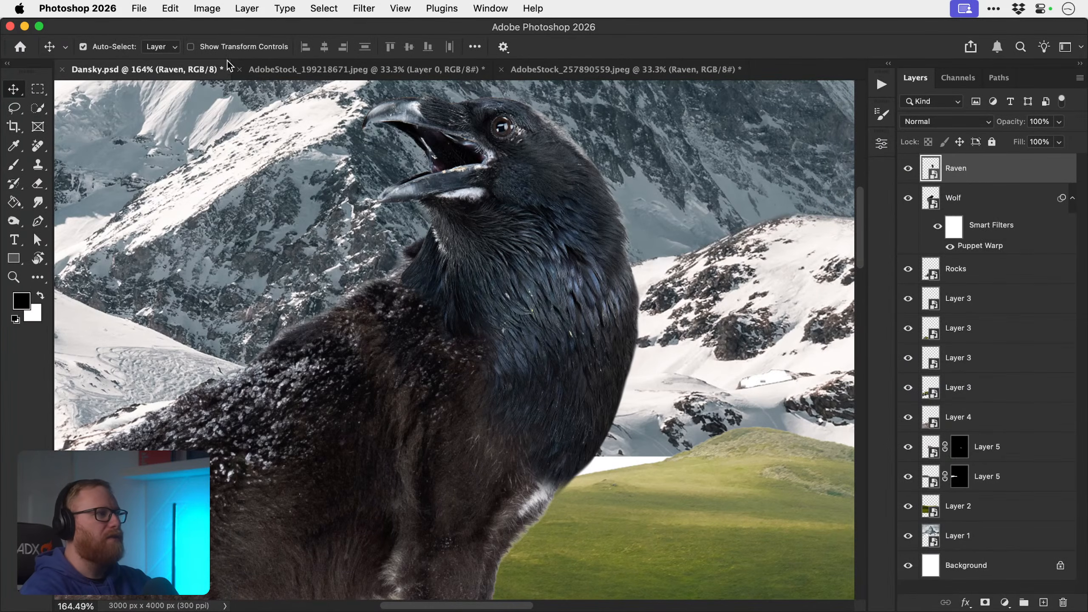
- Puppet Warp the Raven layer with pins on the head, nape and chest base, fitting its edges to the wolf's neck
click(173, 10)
click(189, 315)
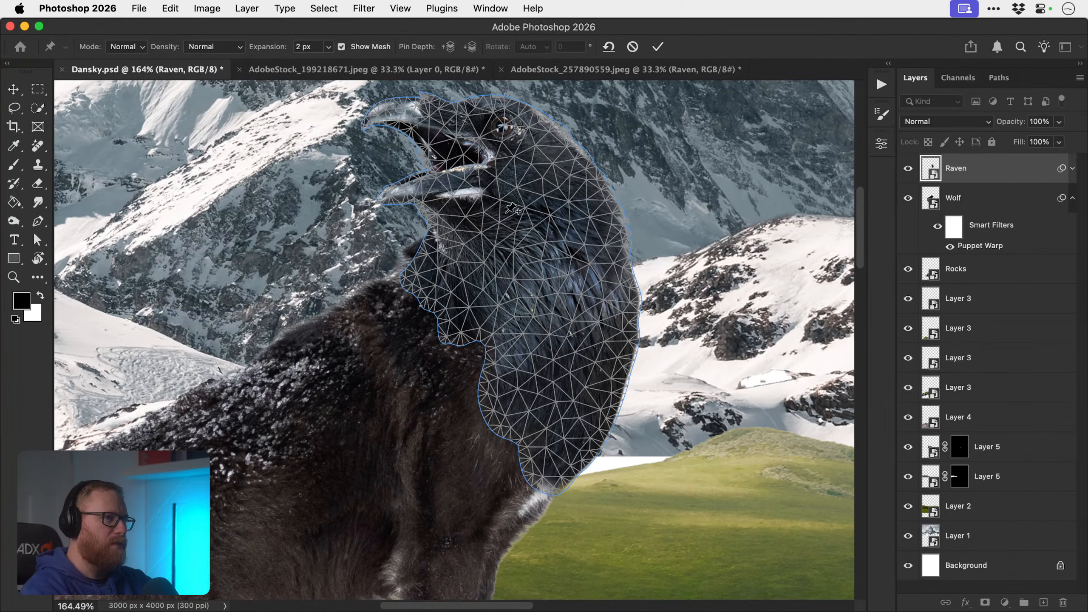
click(508, 160)
click(405, 274)
mouse_move(404, 274)
mouse_down()
mouse_move(405, 258)
mouse_move(407, 279)
mouse_up()
click(549, 492)
drag(549, 492, 549, 492)
key(Return)
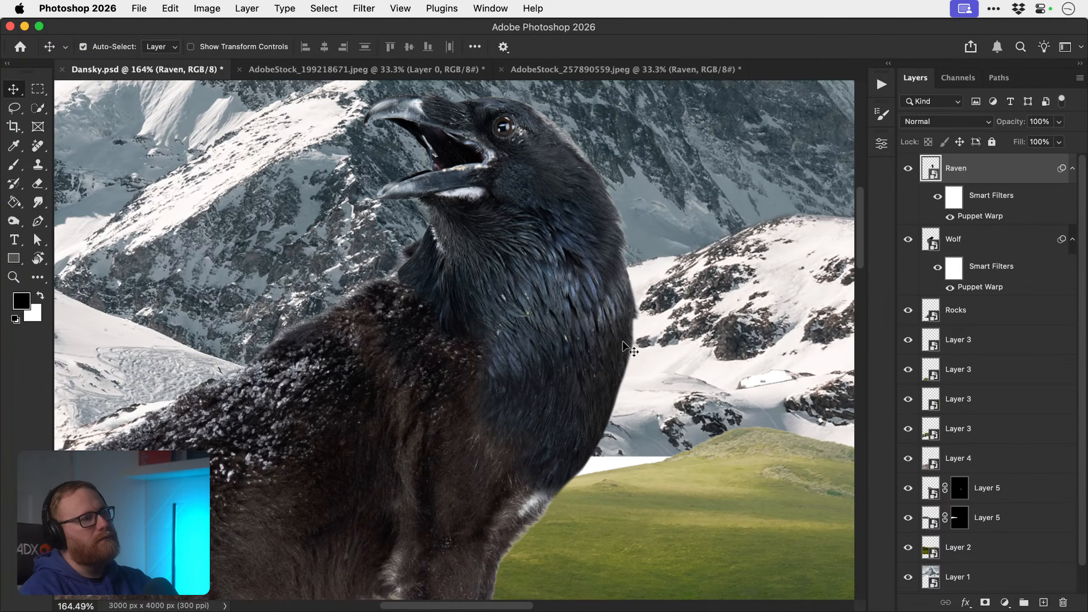
- Check the blended neck up close and in the full composition, and save Dansky.psd
key(z)
click(398, 275)
key(v)
key(super+0)
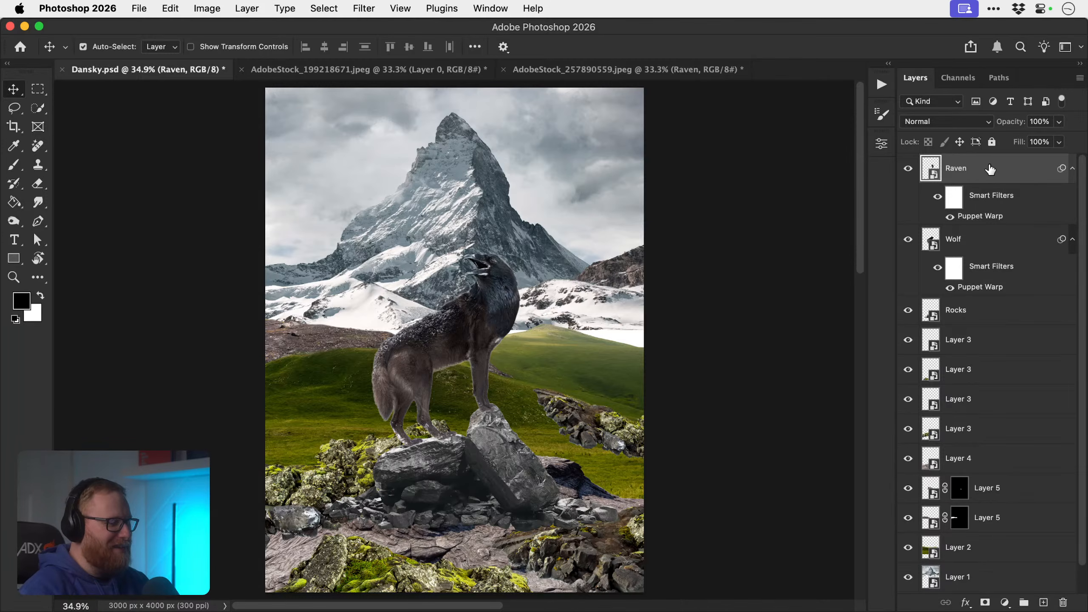
key(super+s)
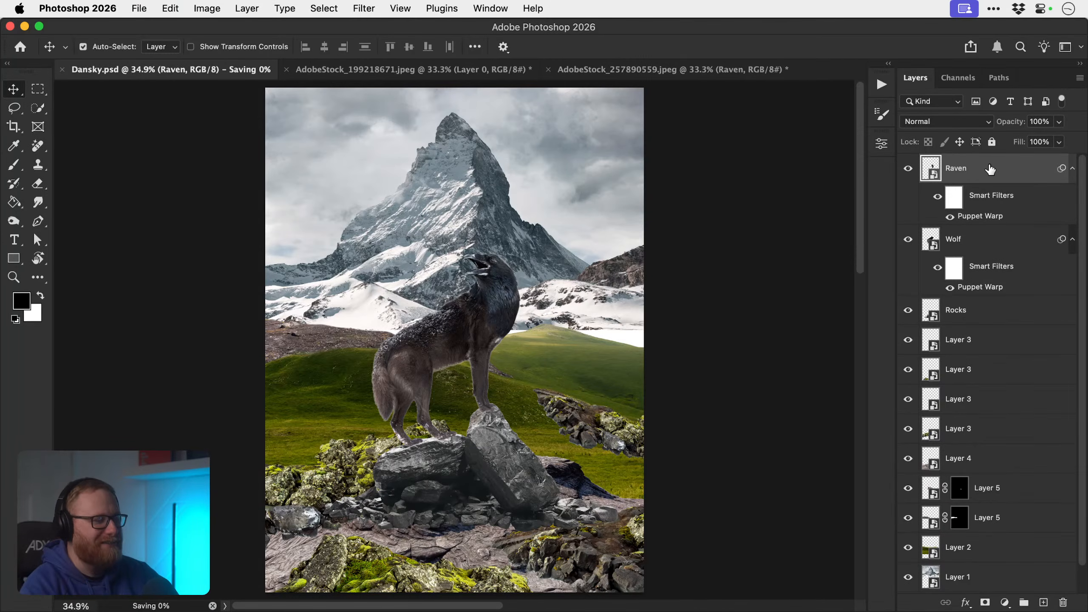
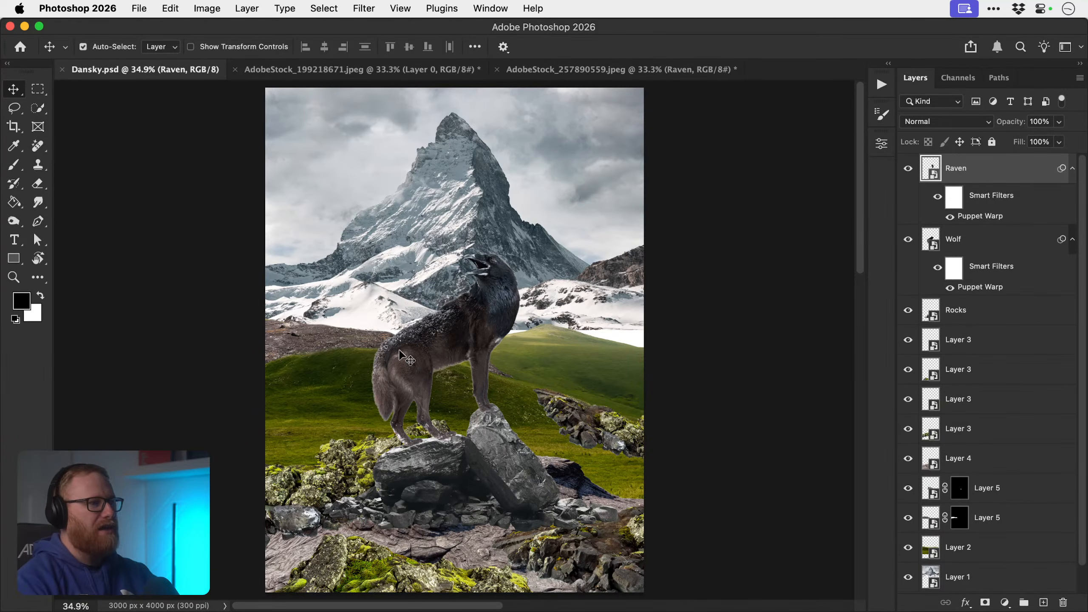
- Close AdobeStock_257890559.jpeg and AdobeStock_199218671.jpeg without saving, leaving only Dansky.psd open
click(433, 75)
click(565, 68)
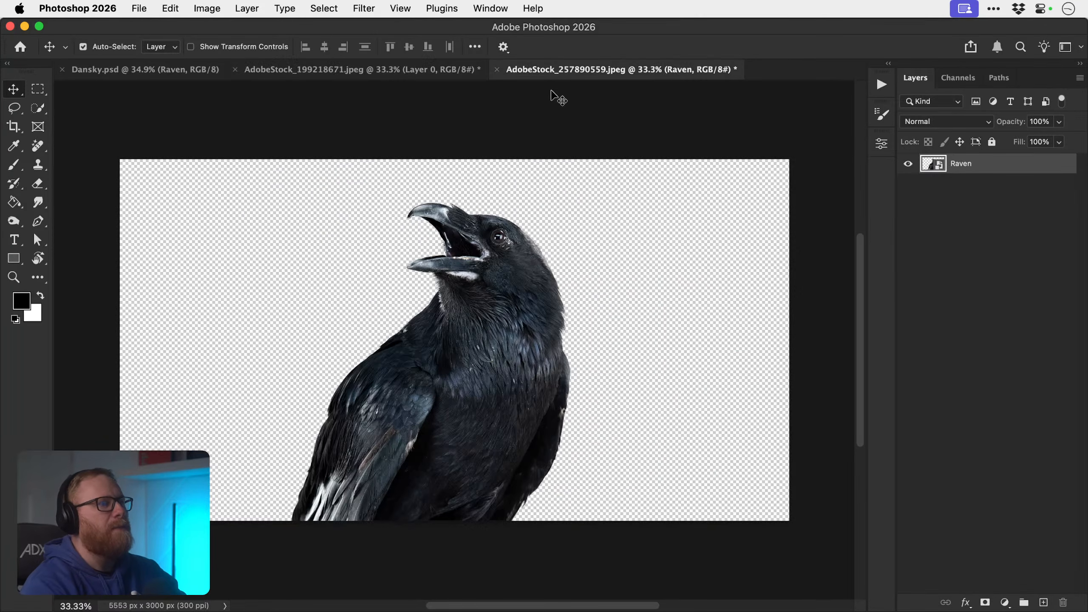
key(super+w)
click(488, 280)
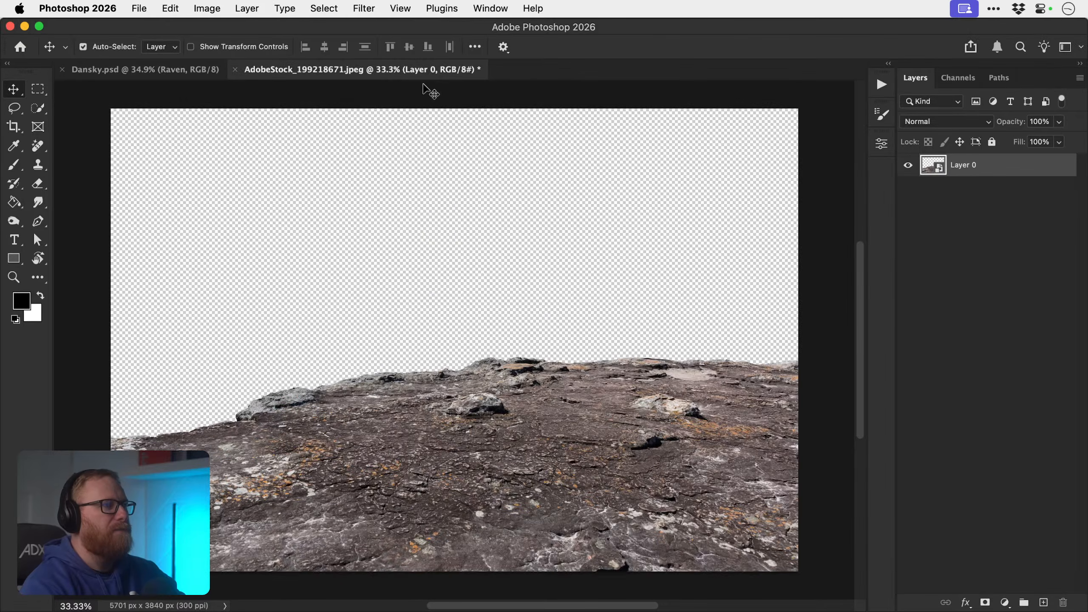
key(super+w)
click(519, 278)
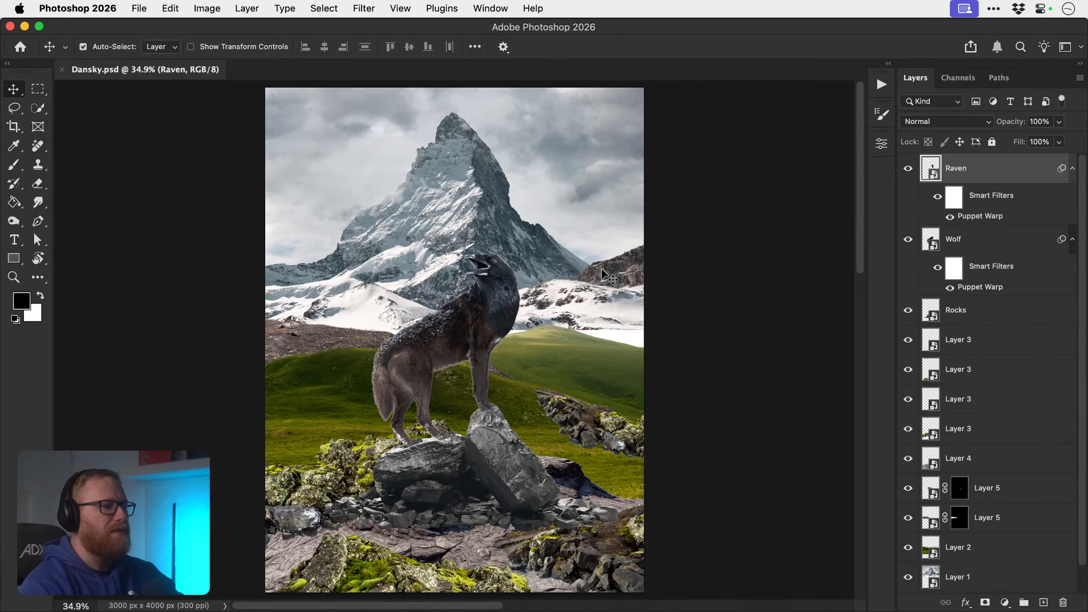
key(super)
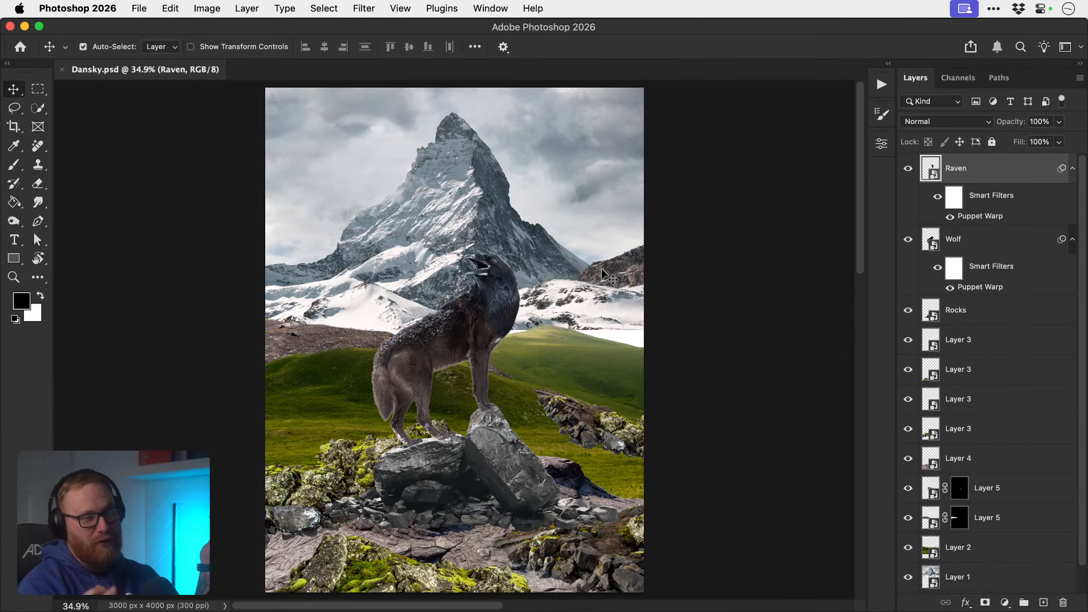
super+click(419, 371)
super+click(420, 371)
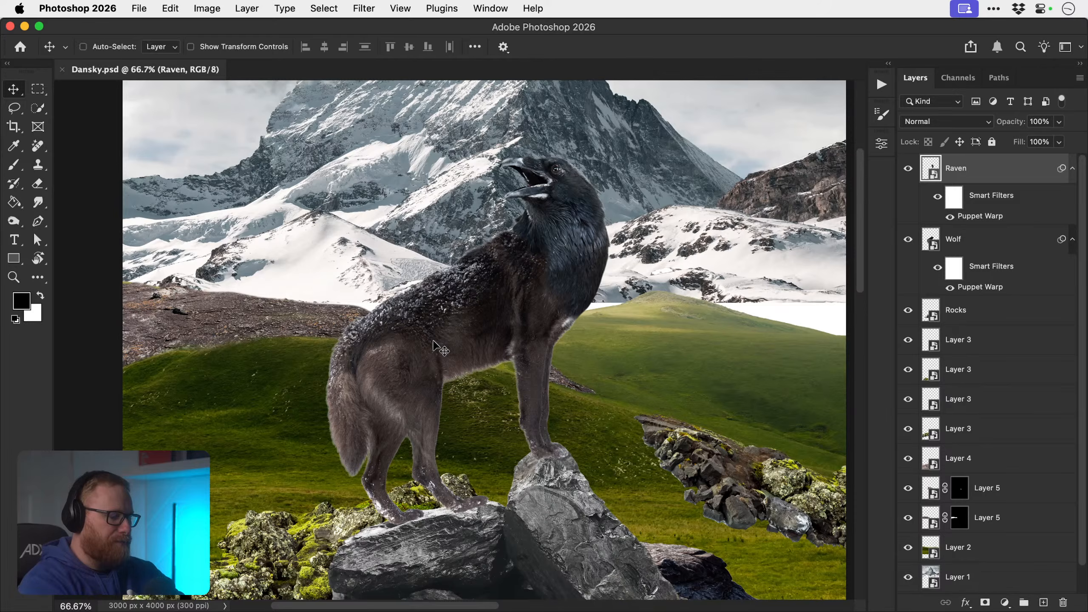
key(super+0)
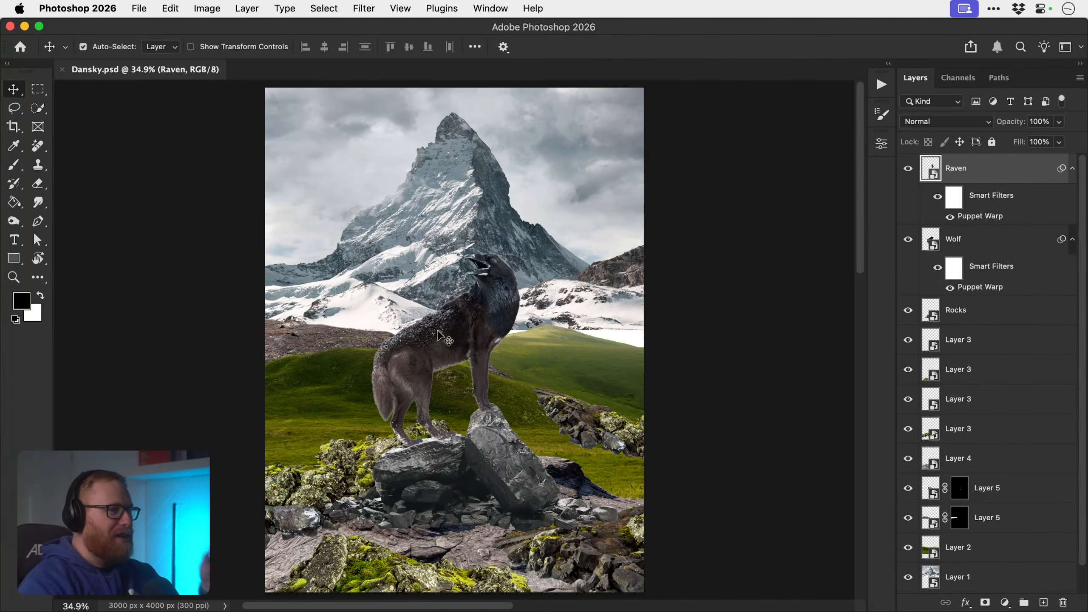
key(super)
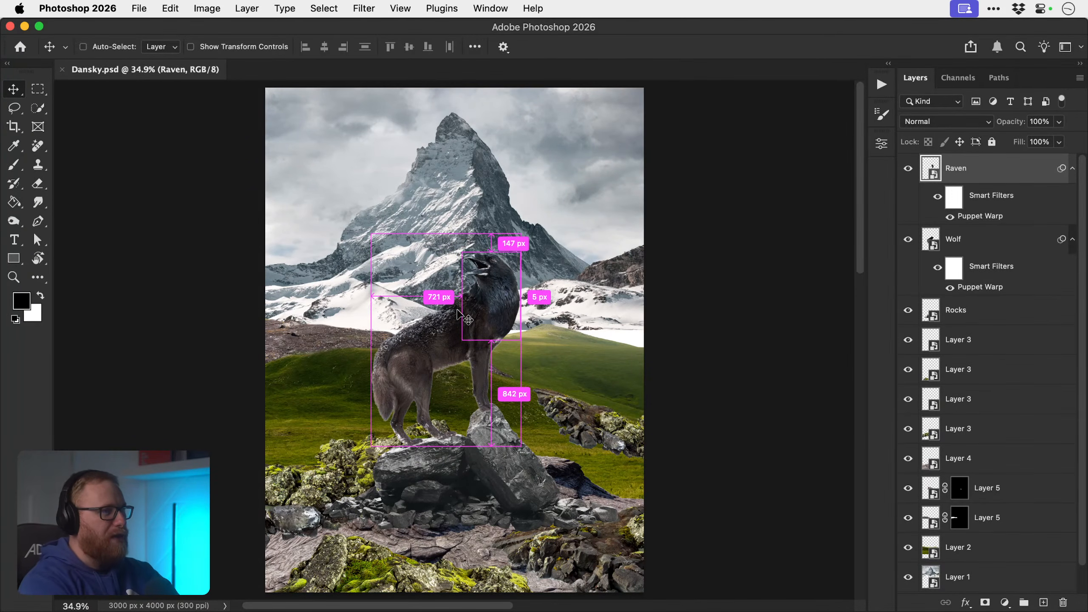
- Switch to Adobe Bridge and compare the bird images in the Images folder as wing sources for the wolf
key(super+Tab)
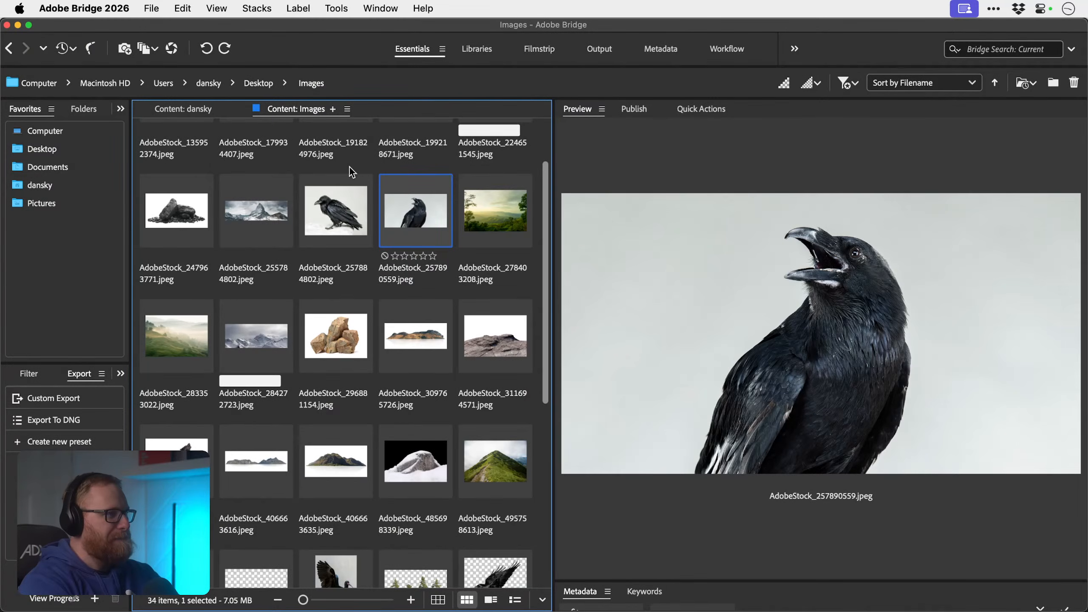
click(350, 178)
key(super+Tab)
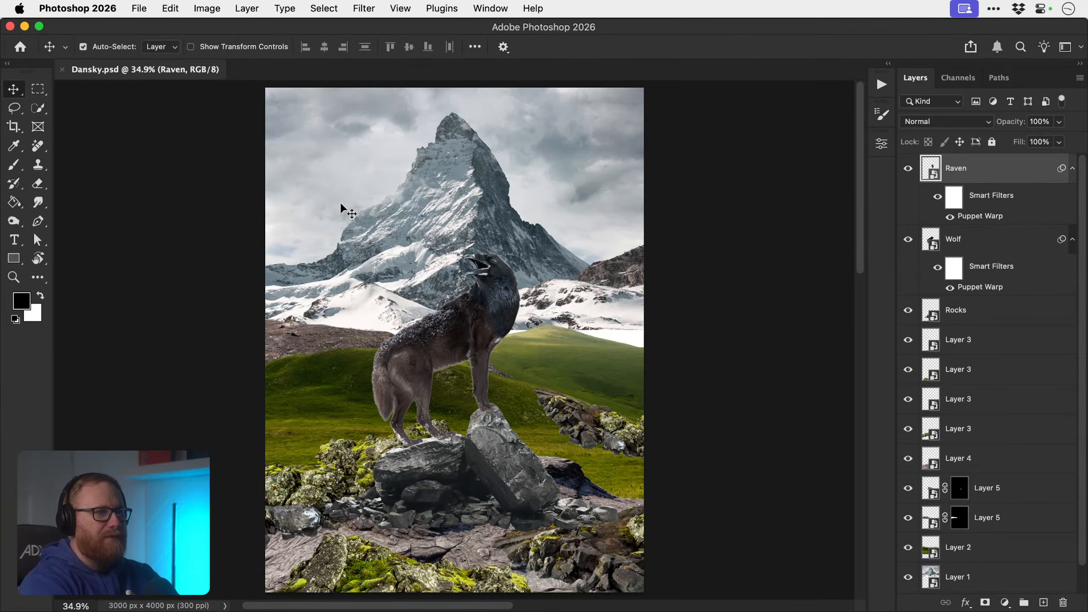
key(super+Tab)
key(super+Tab)
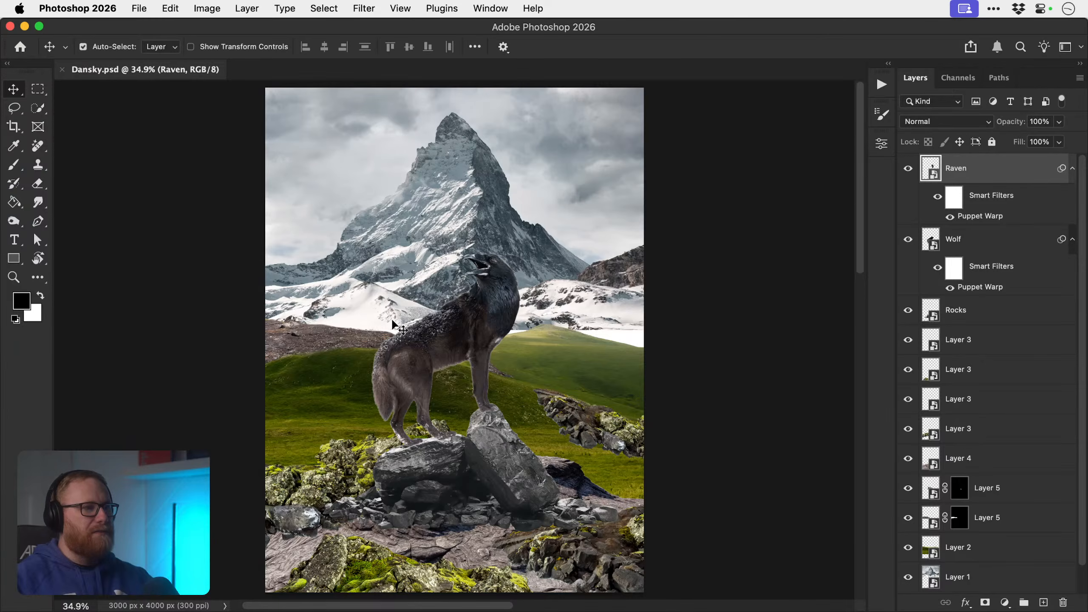
key(super+Tab)
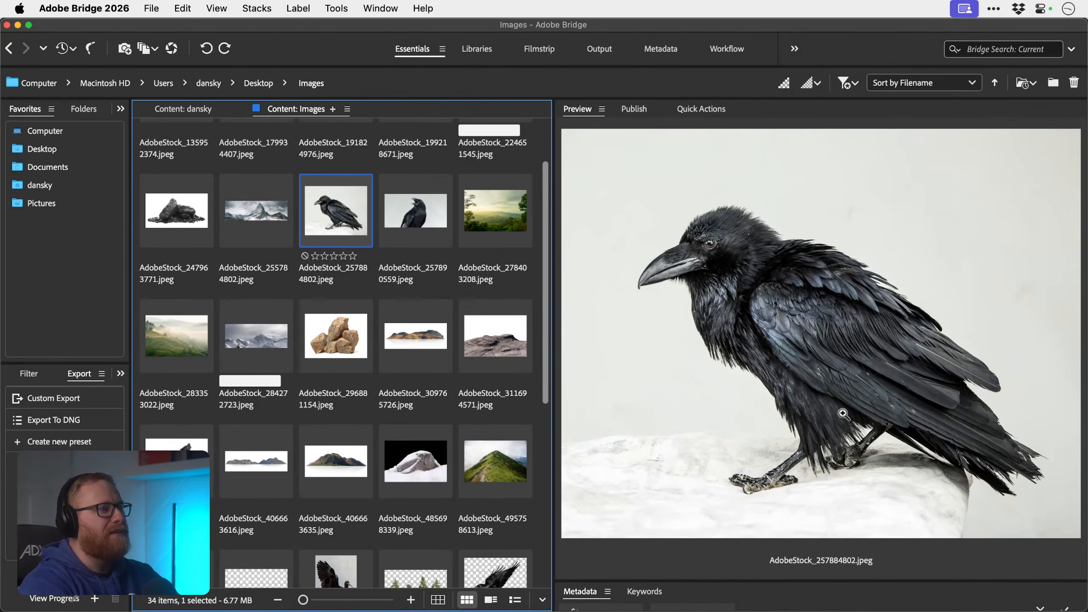
scroll(449, 371, down, 10)
click(484, 259)
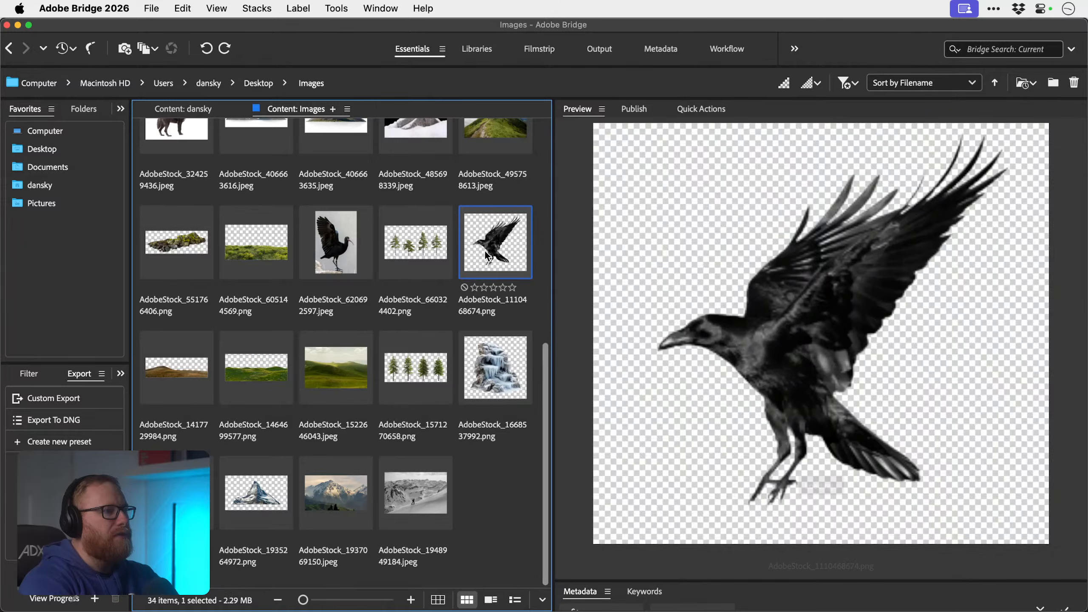
click(335, 240)
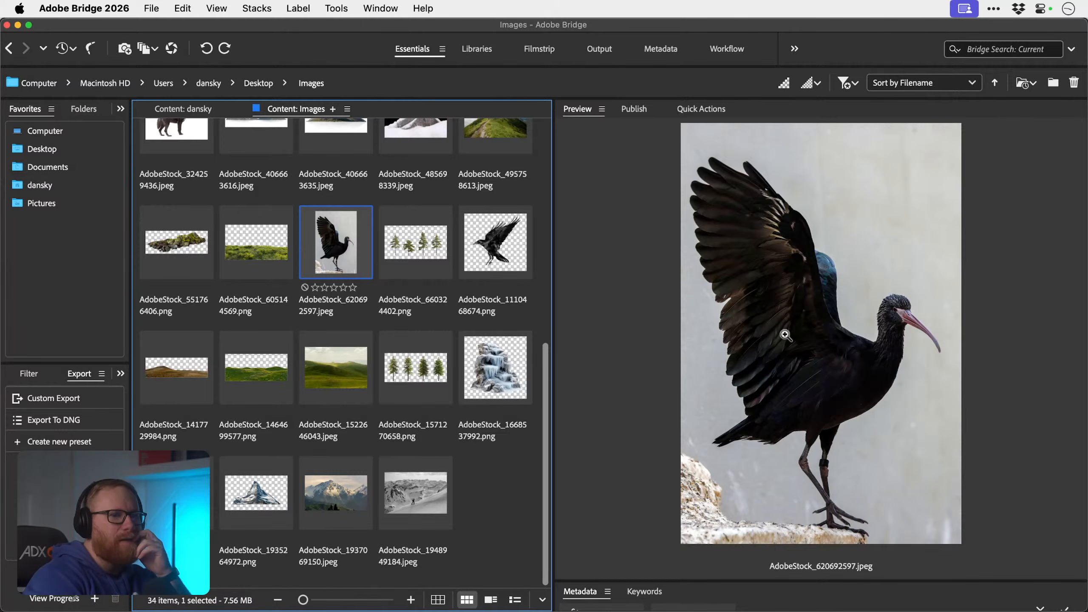
click(483, 237)
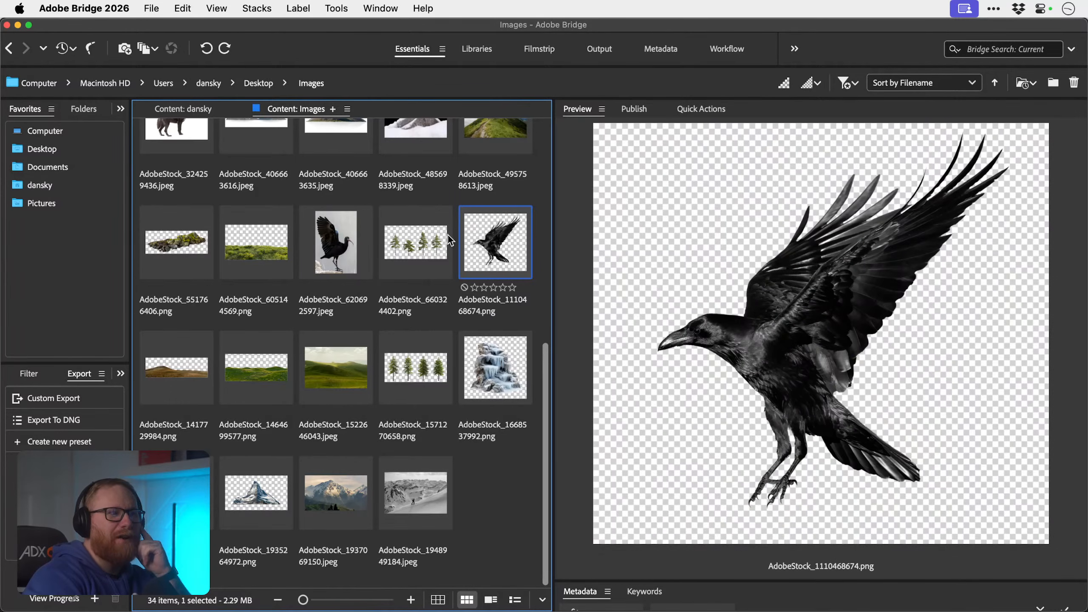
- Open AdobeStock_620692597.jpeg in Photoshop and mask out the background around the bird using Select Subject
click(340, 249)
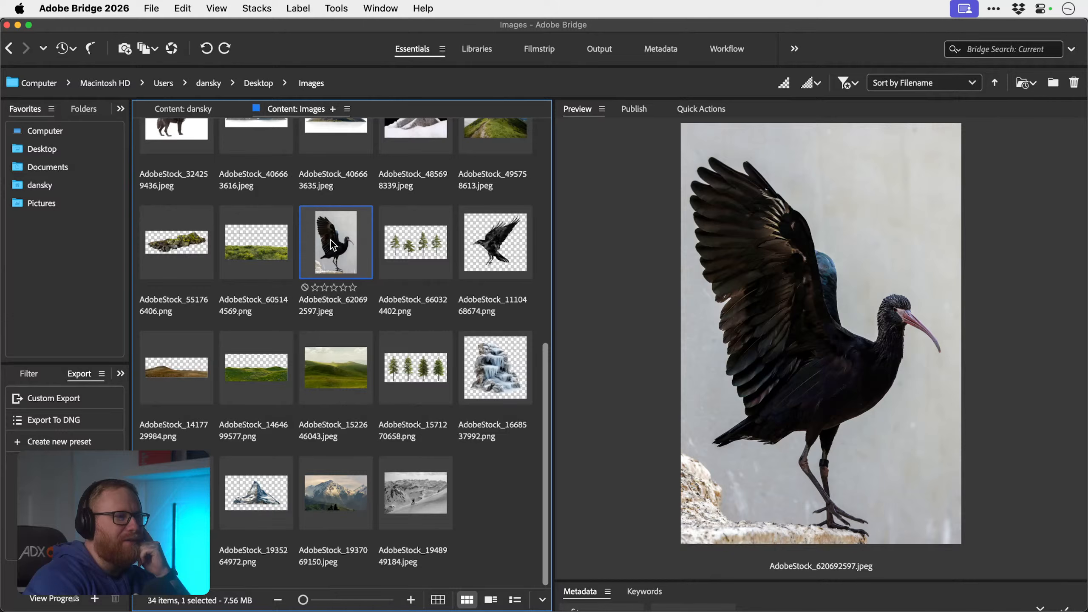
key(super+o)
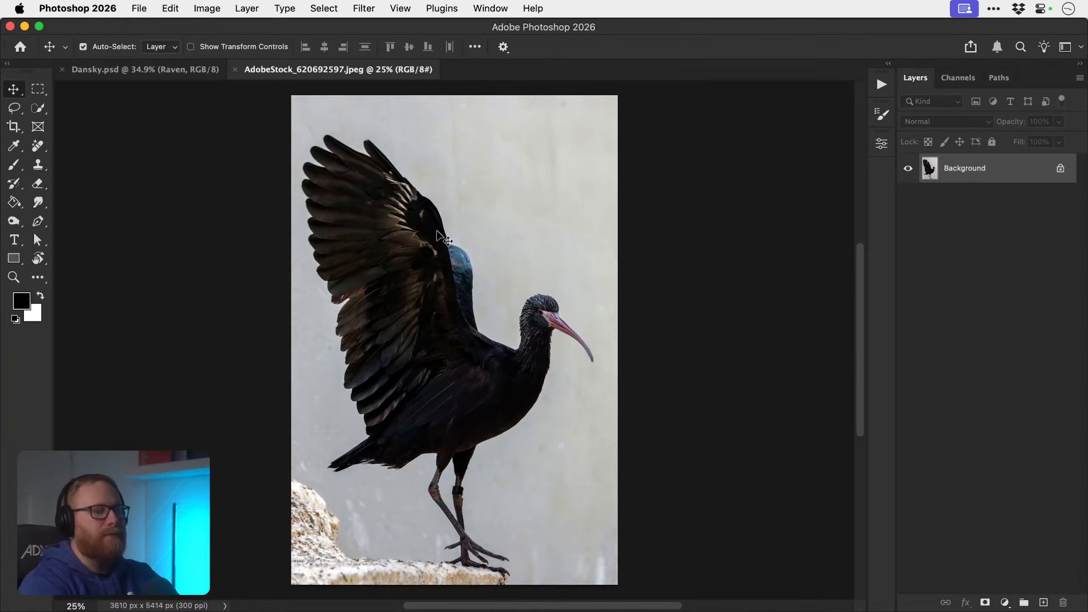
key(super+plus)
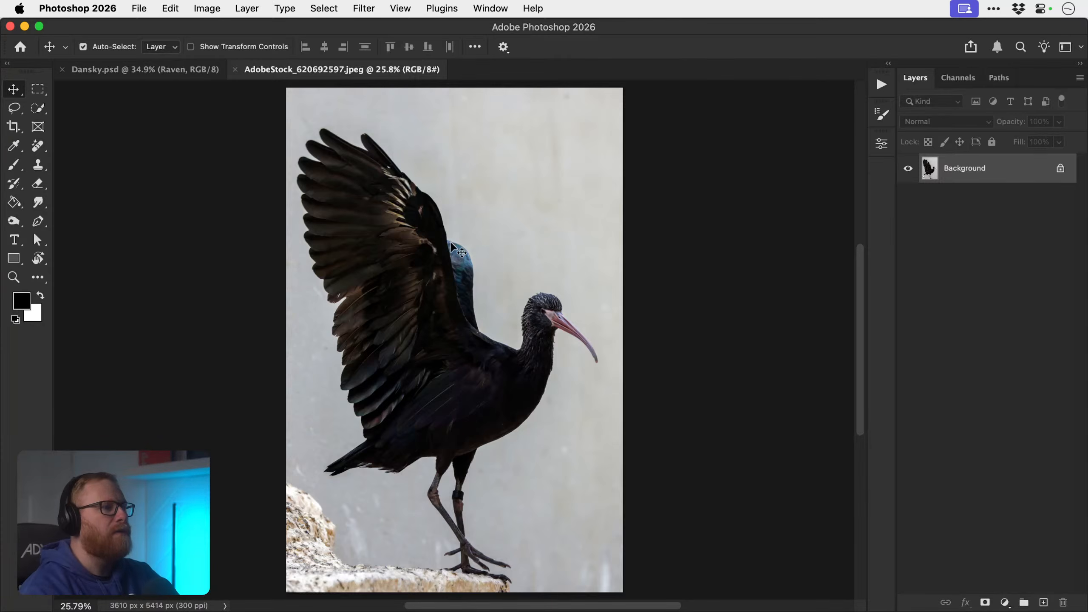
click(324, 9)
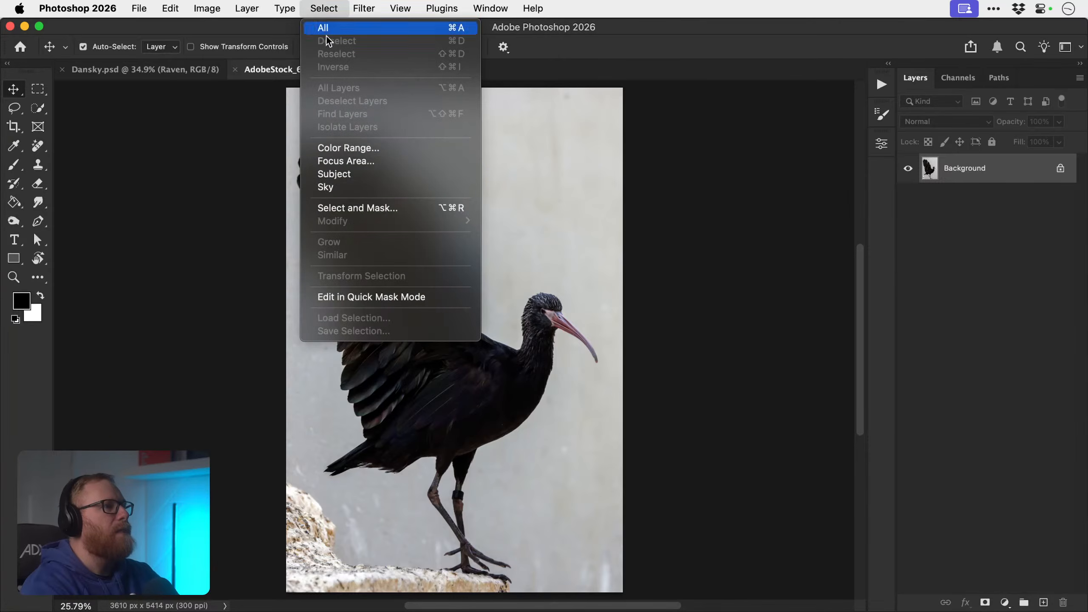
click(334, 174)
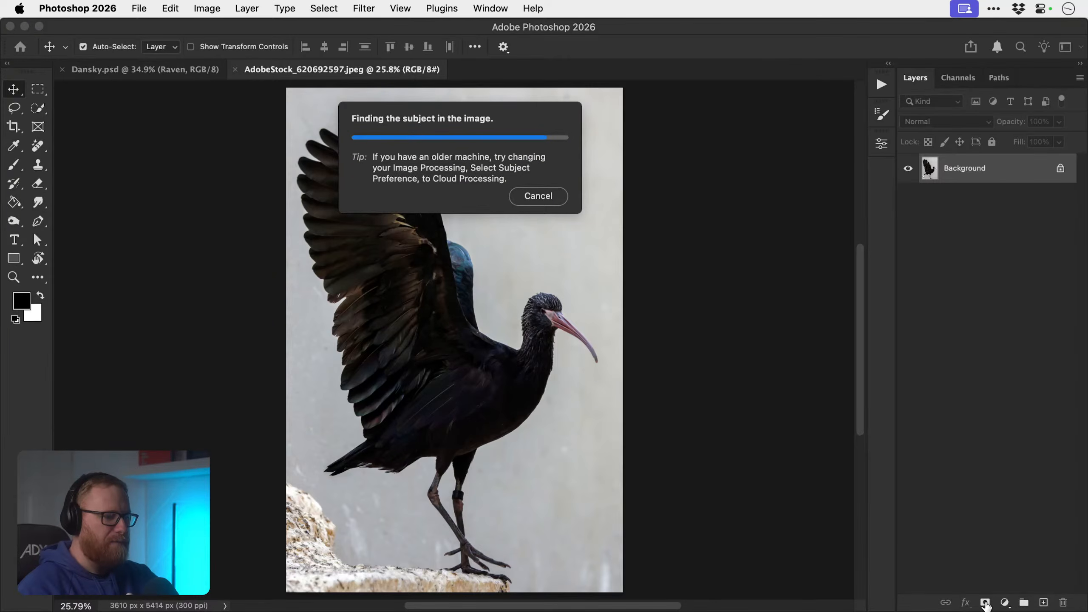
click(985, 603)
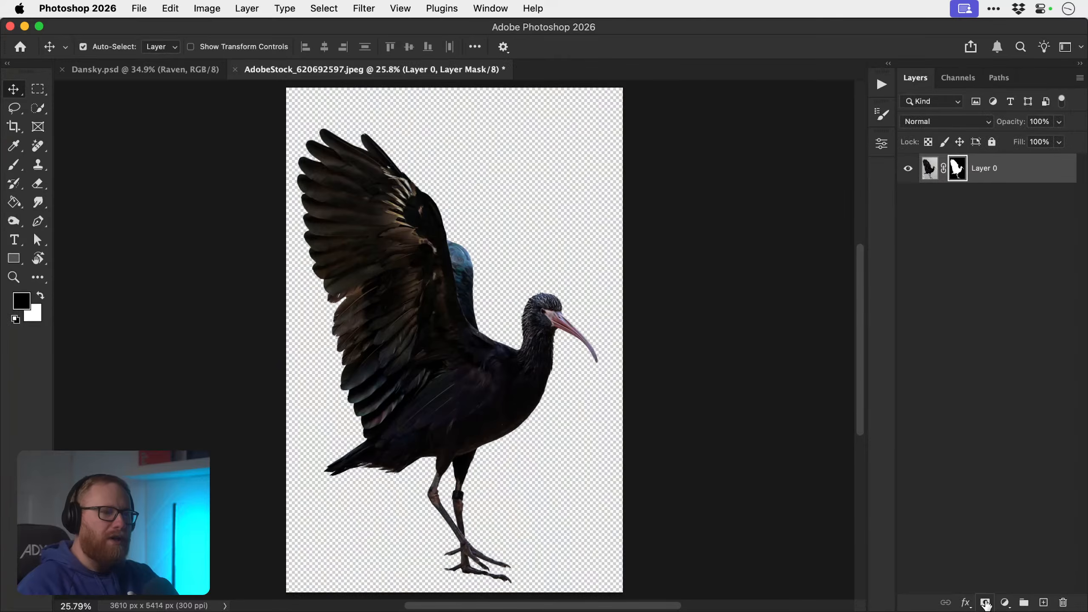
- Convert the masked bird layer in AdobeStock_620692597.jpeg to a smart object
click(187, 72)
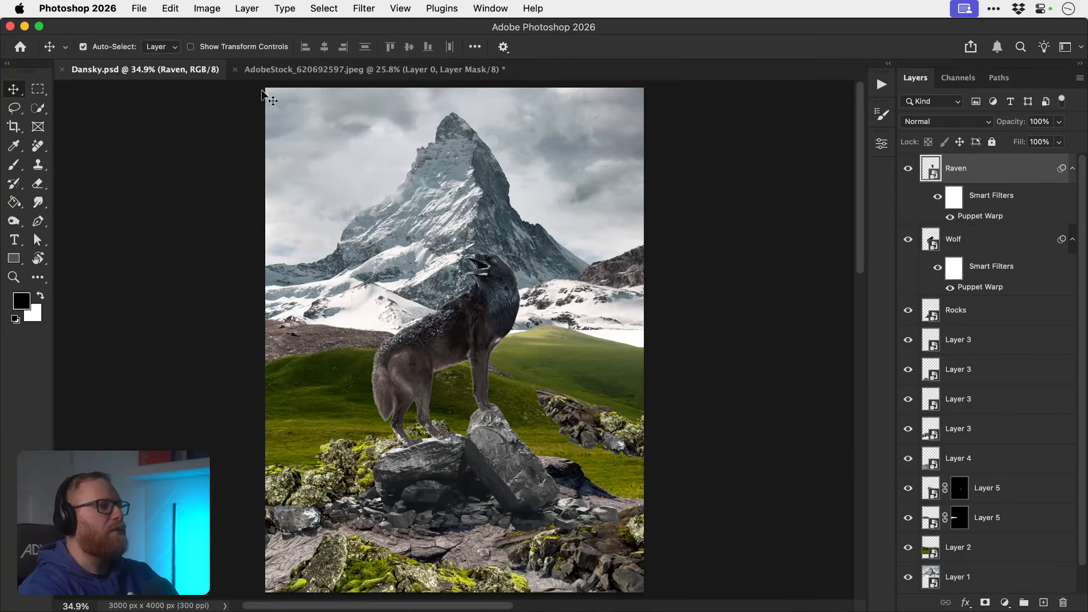
click(375, 69)
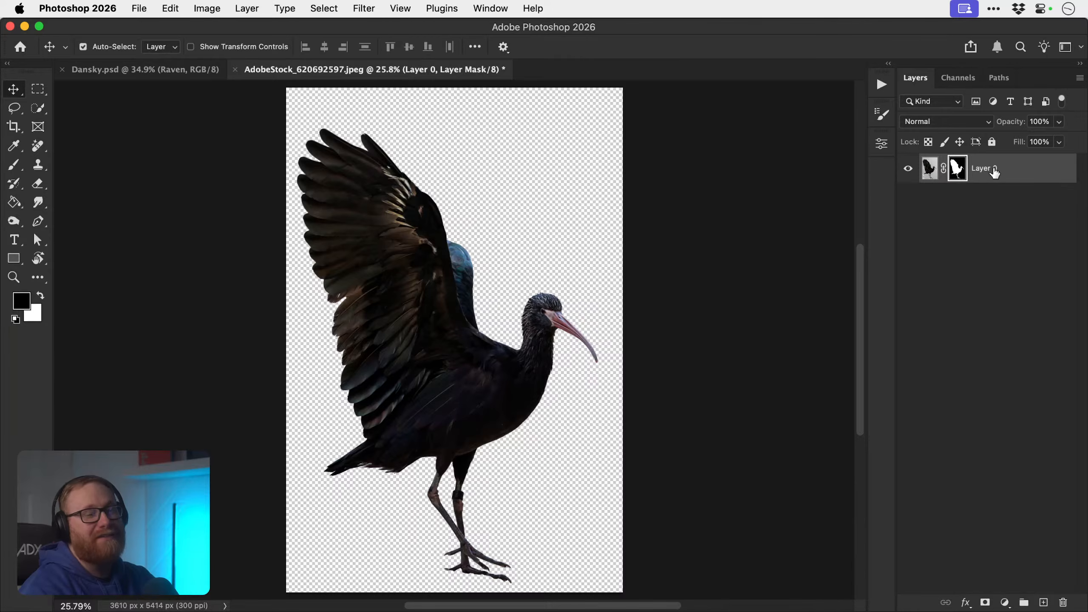
right_click(996, 167)
click(932, 413)
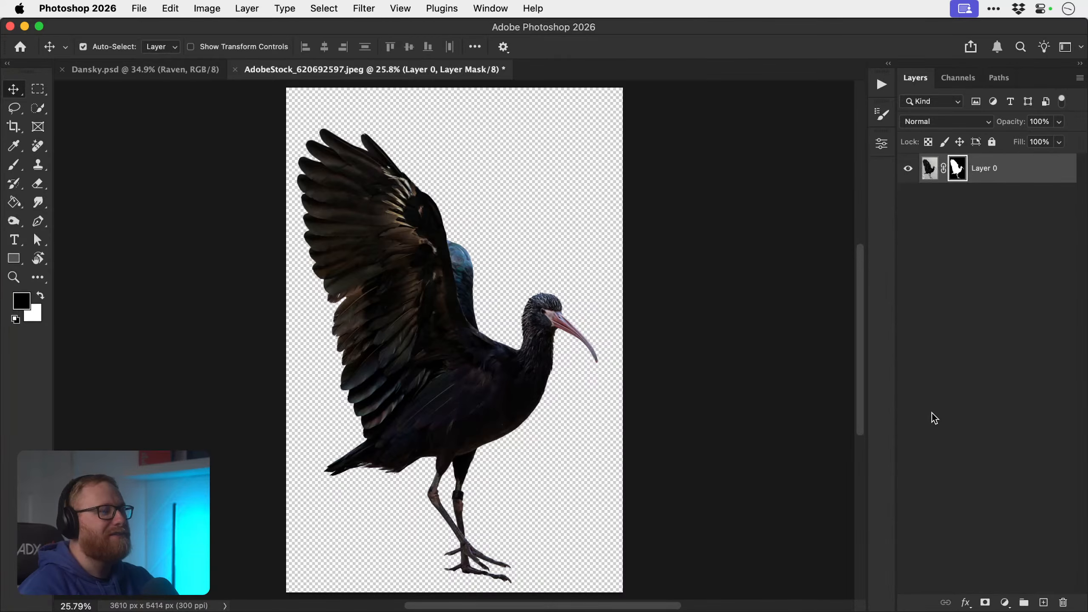
- Lasso the bird's raised wing and mask the smart object layer in AdobeStock_620692597.jpeg to that selection
key(z)
click(410, 418)
click(410, 418)
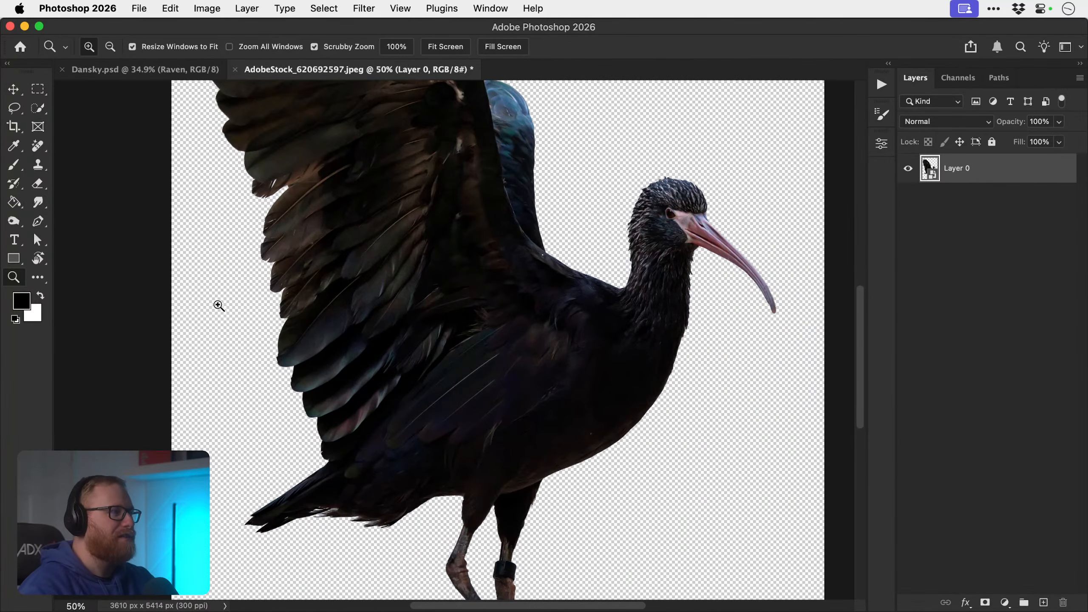
click(17, 109)
mouse_move(620, 289)
mouse_down()
mouse_move(580, 302)
mouse_move(397, 440)
mouse_move(320, 463)
mouse_move(298, 455)
mouse_move(223, 309)
mouse_up()
key(super+h)
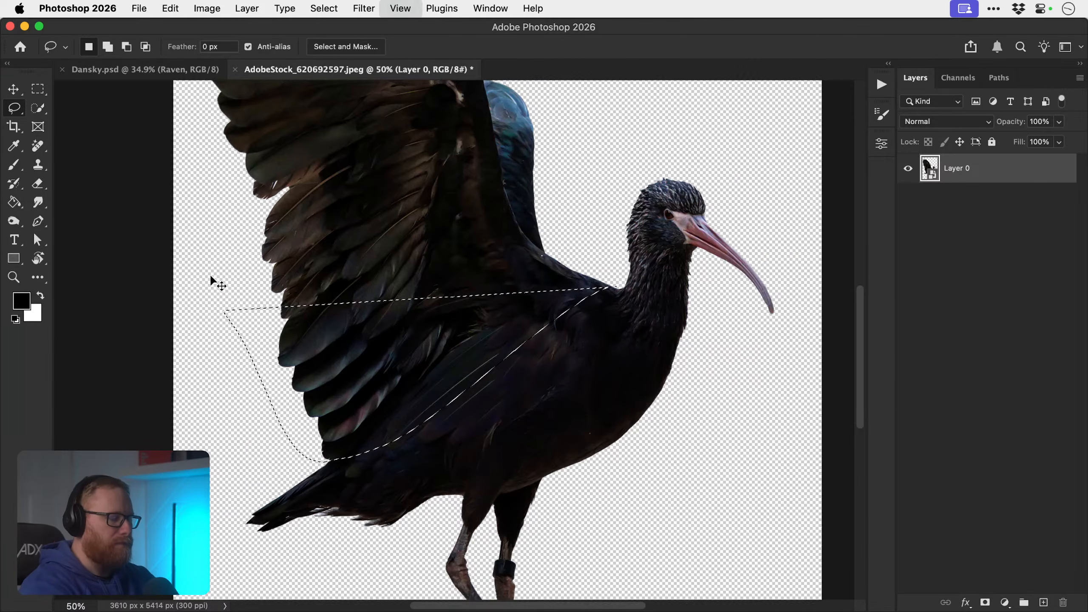
key(super+minus)
scroll(391, 319, up, 2)
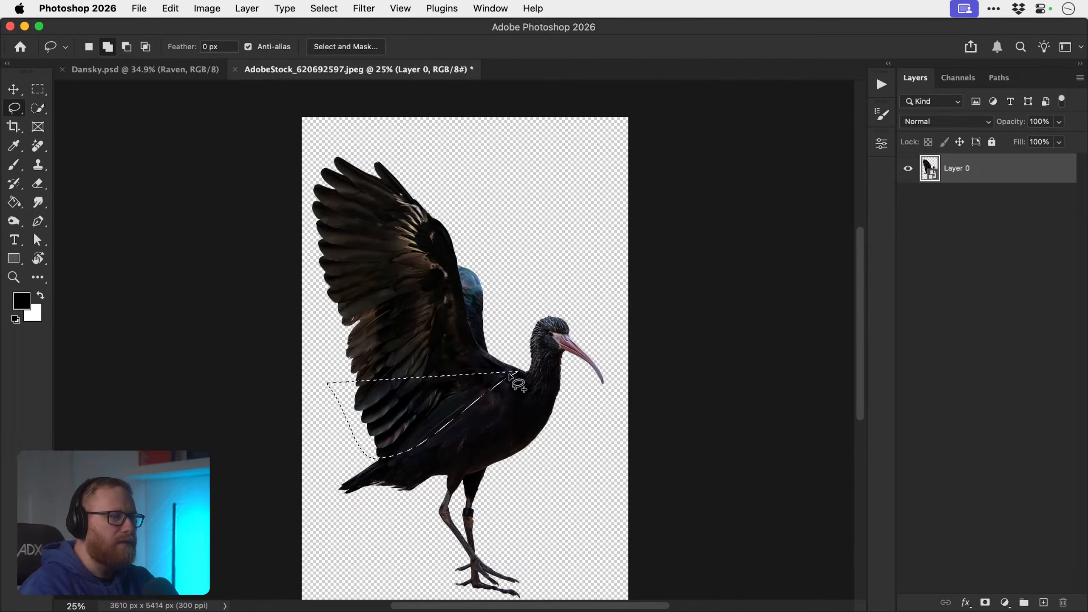
mouse_move(522, 370)
mouse_down()
mouse_move(505, 284)
mouse_move(311, 141)
mouse_move(328, 372)
mouse_move(325, 362)
mouse_move(420, 401)
mouse_move(471, 363)
mouse_move(324, 392)
mouse_up()
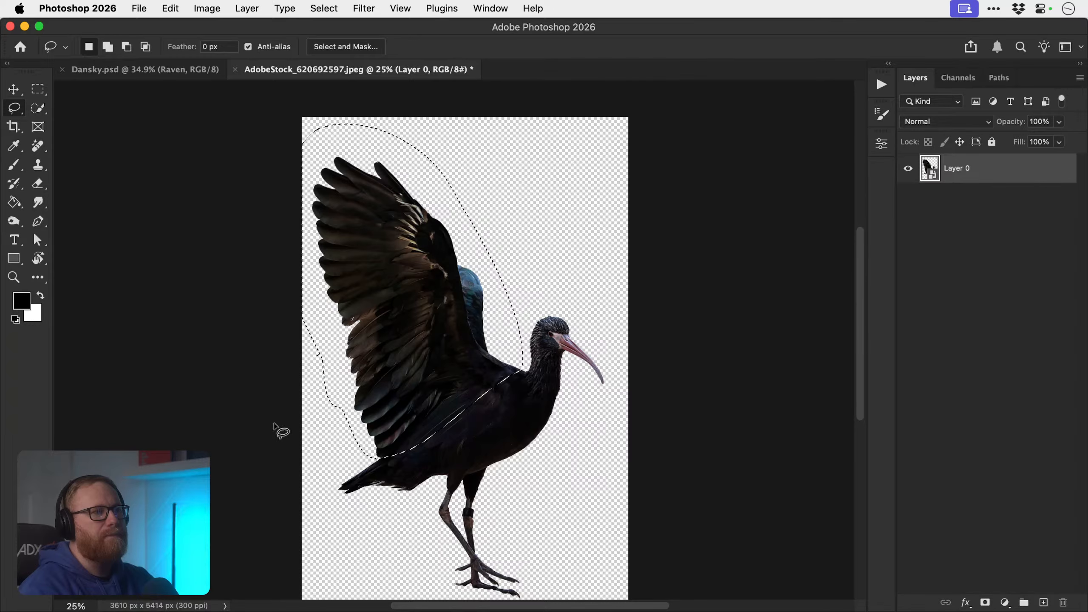
click(985, 603)
- Bring the masked wing into Dansky.psd, scale it down and place it over the wolf's back
key(v)
drag(985, 168, 429, 305)
key(super+t)
drag(649, 91, 619, 166)
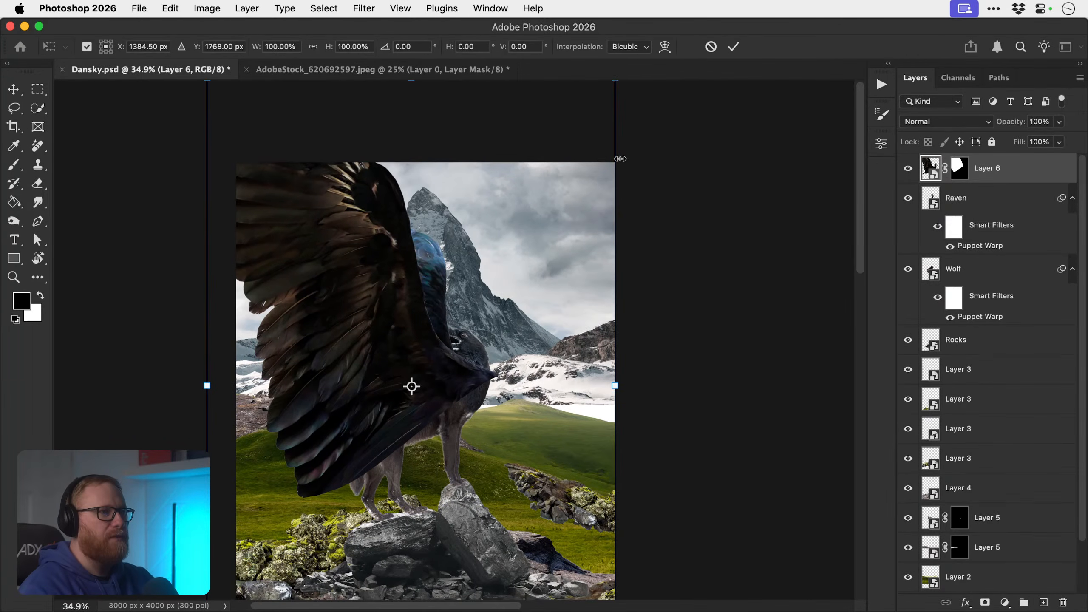
mouse_move(616, 85)
mouse_down()
mouse_move(594, 159)
mouse_move(479, 294)
mouse_move(487, 310)
mouse_up()
key(Return)
drag(379, 461, 430, 293)
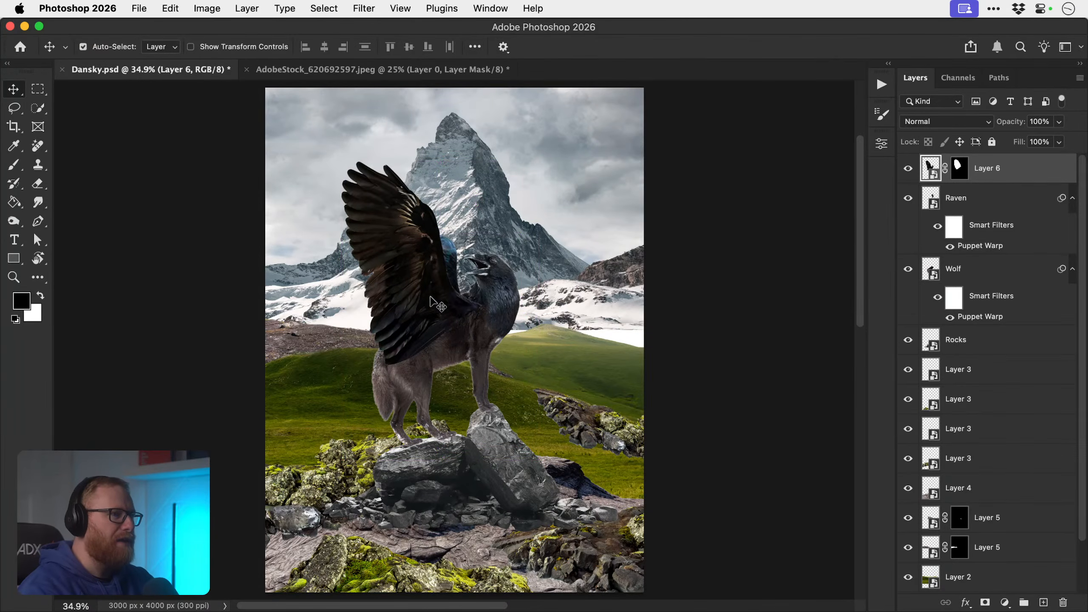
- Shrink the wing further, rotate it slightly and seat its base against the wolf's shoulders
key(super+z)
key(super+z)
key(super+t)
drag(522, 163, 499, 195)
key(Return)
drag(400, 286, 418, 281)
key(super+t)
drag(552, 236, 550, 220)
key(Return)
drag(429, 279, 419, 286)
- Reposition the wing on the wolf's shoulder and rotate it clockwise about 7.7°
key(z)
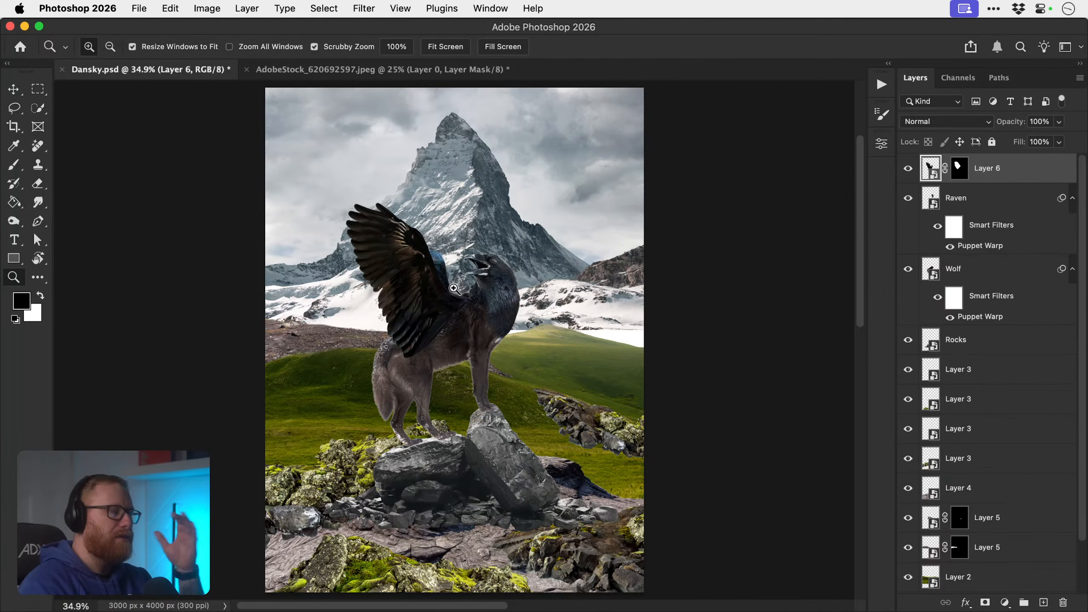
drag(438, 316, 366, 234)
key(v)
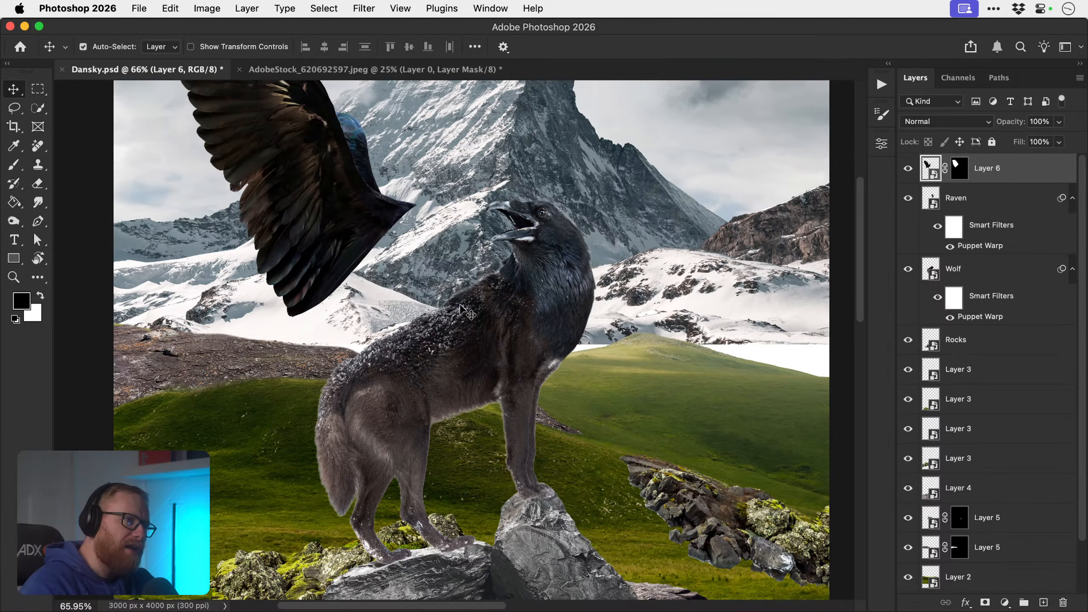
drag(408, 268, 437, 283)
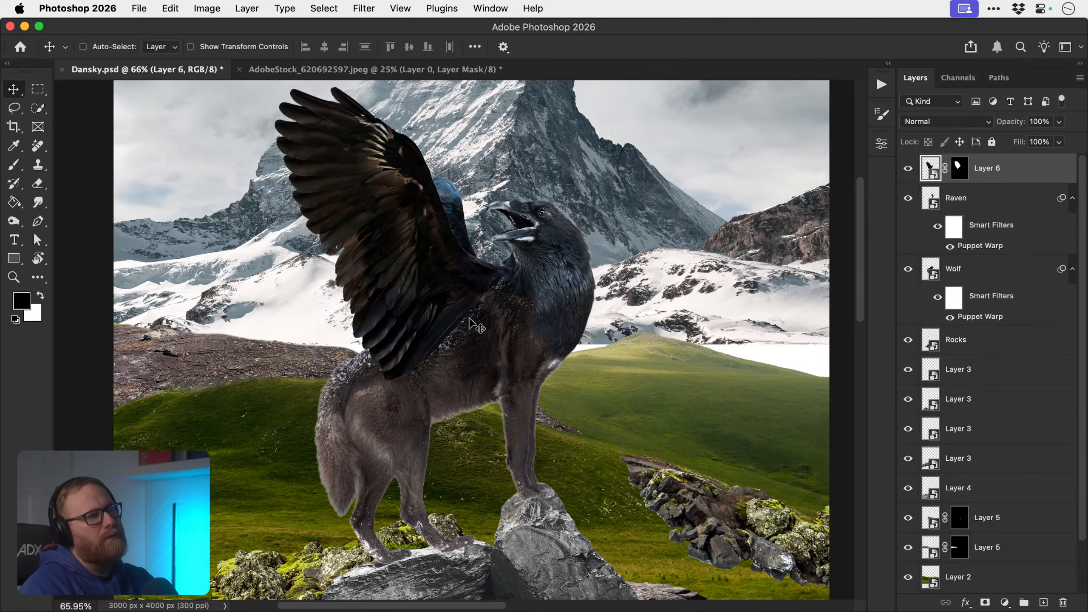
key(super+t)
drag(617, 251, 619, 272)
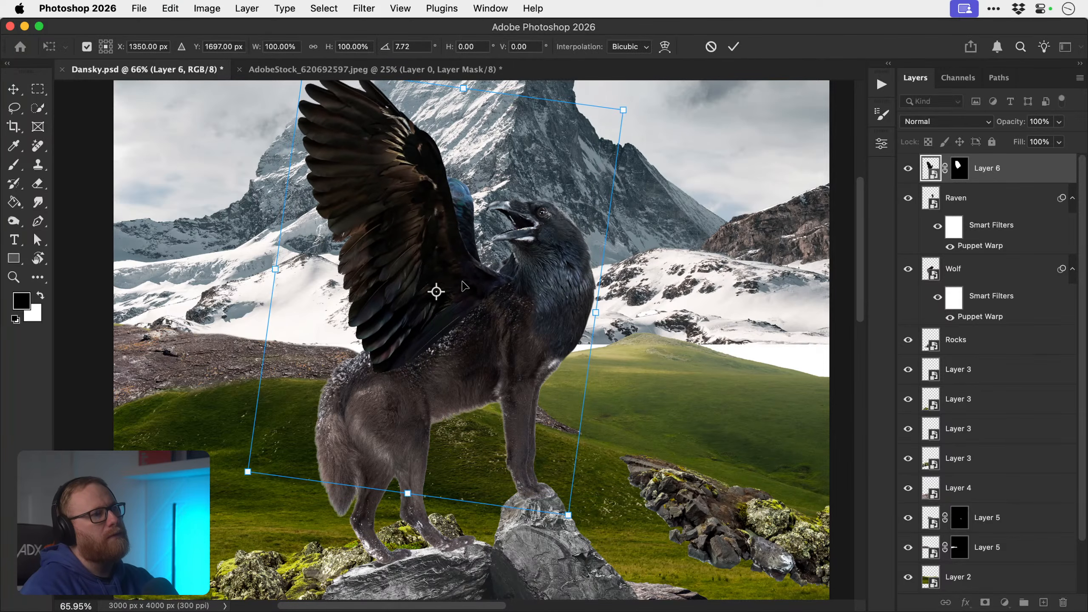
key(Return)
- Check the join between wing and raven neck, and convert the masked wing layer to a smart object
scroll(471, 287, up, 3)
scroll(471, 288, right, 1)
key(z)
drag(448, 275, 439, 258)
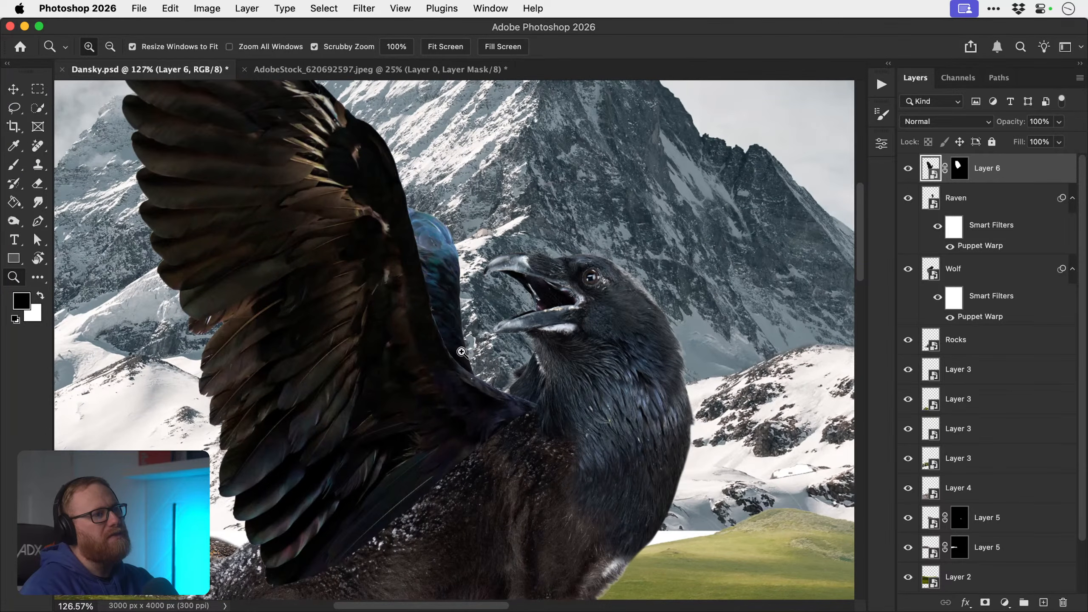
drag(475, 354, 418, 316)
key(v)
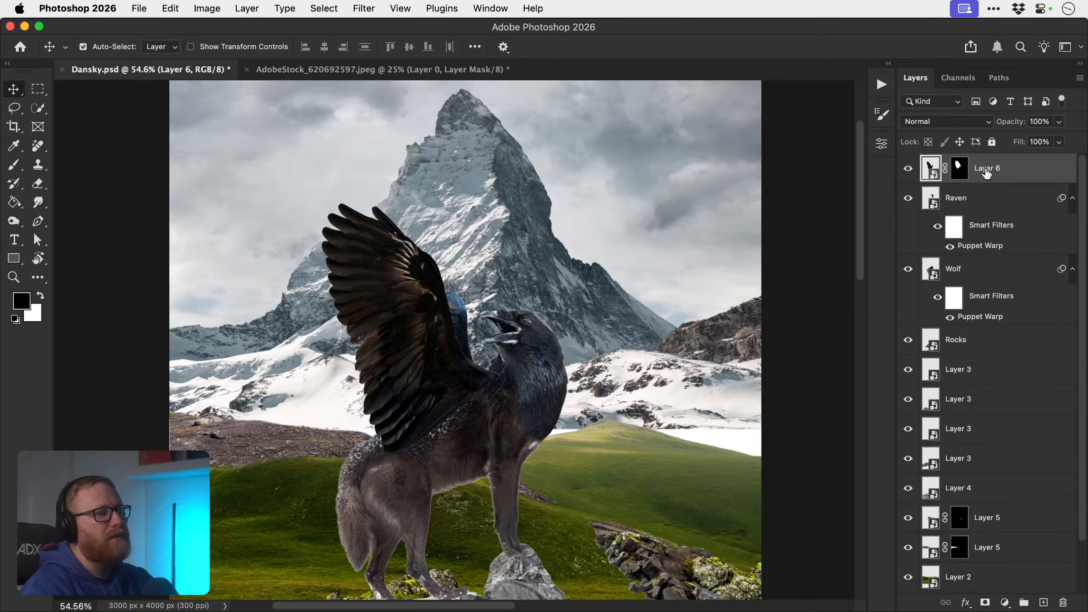
right_click(1004, 168)
click(888, 391)
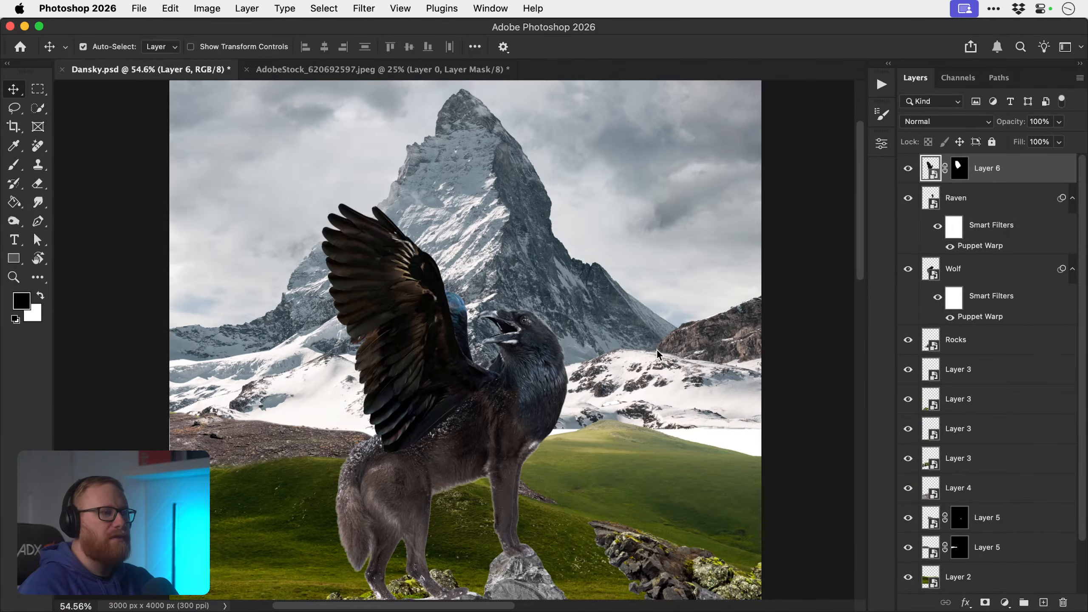
- Warp the wing layer so the upper feather tips spread outward, away from the raven's head
click(168, 8)
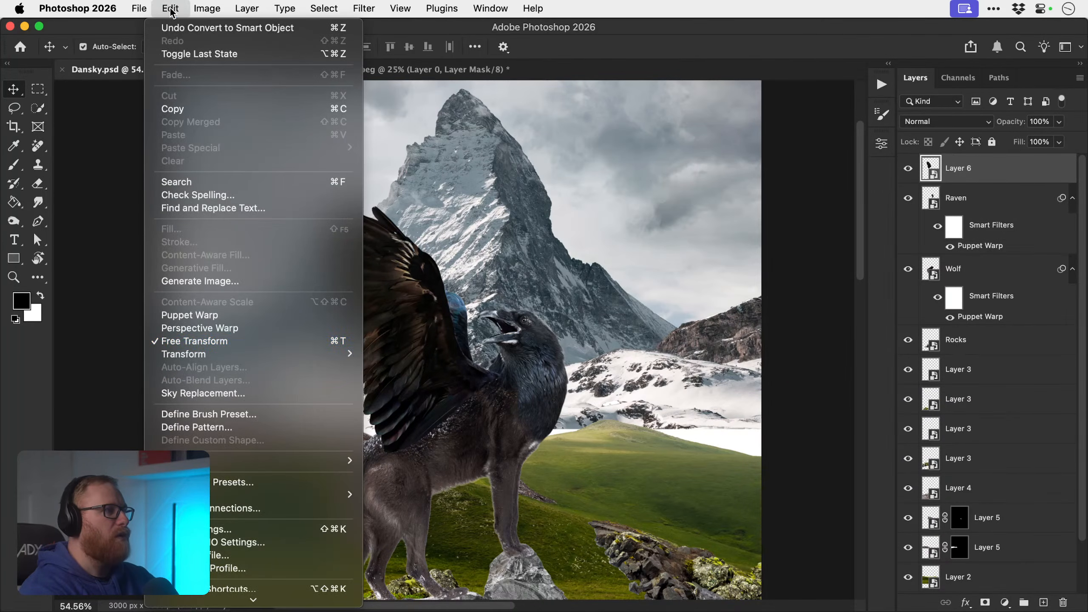
mouse_move(278, 354)
click(404, 423)
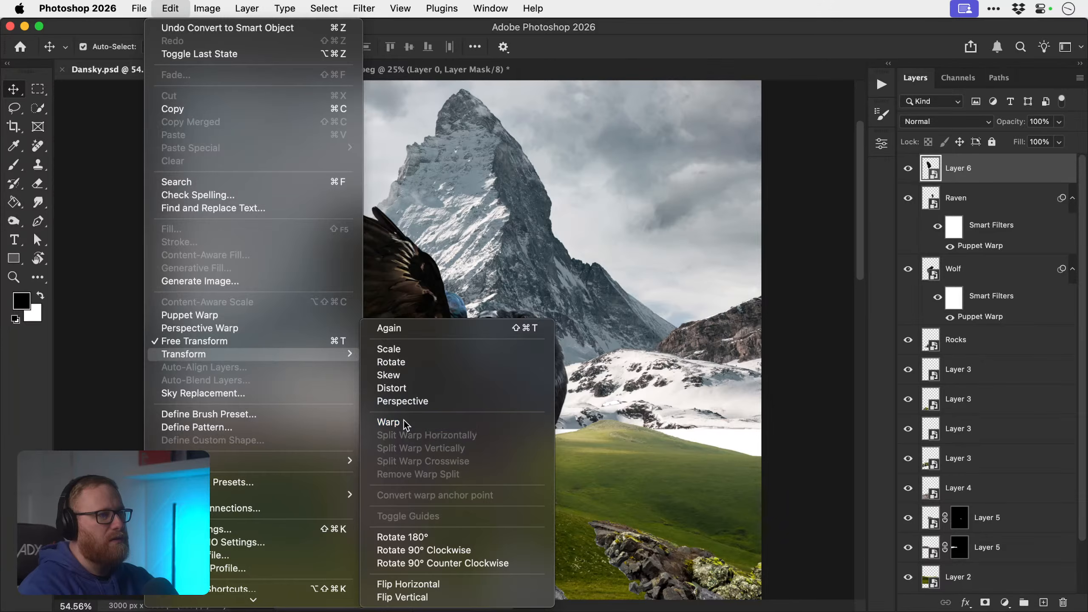
drag(321, 205, 284, 200)
drag(360, 345, 335, 337)
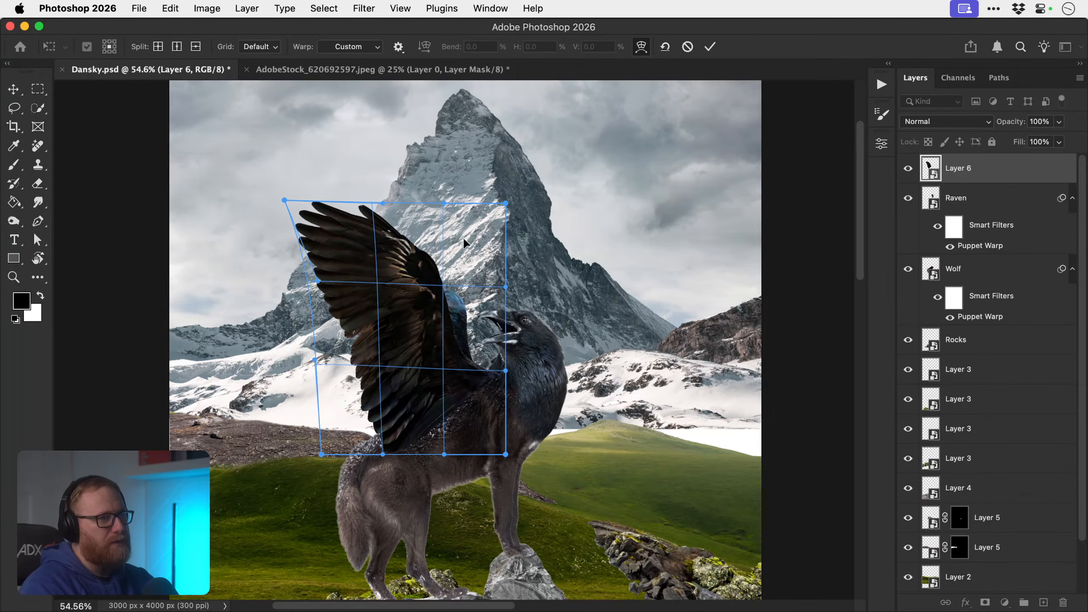
drag(505, 205, 514, 183)
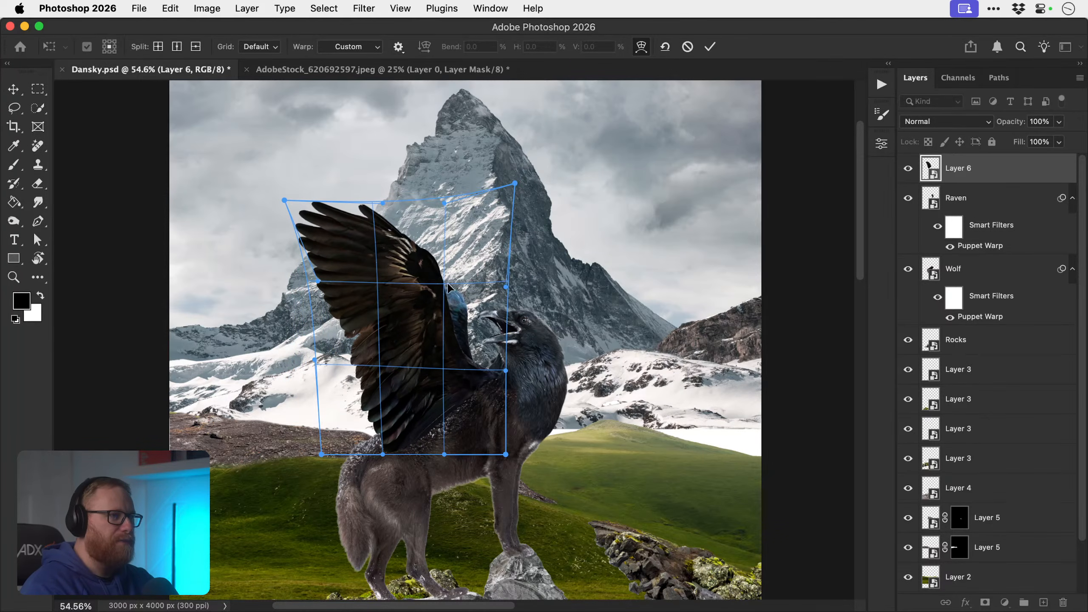
drag(447, 284, 428, 296)
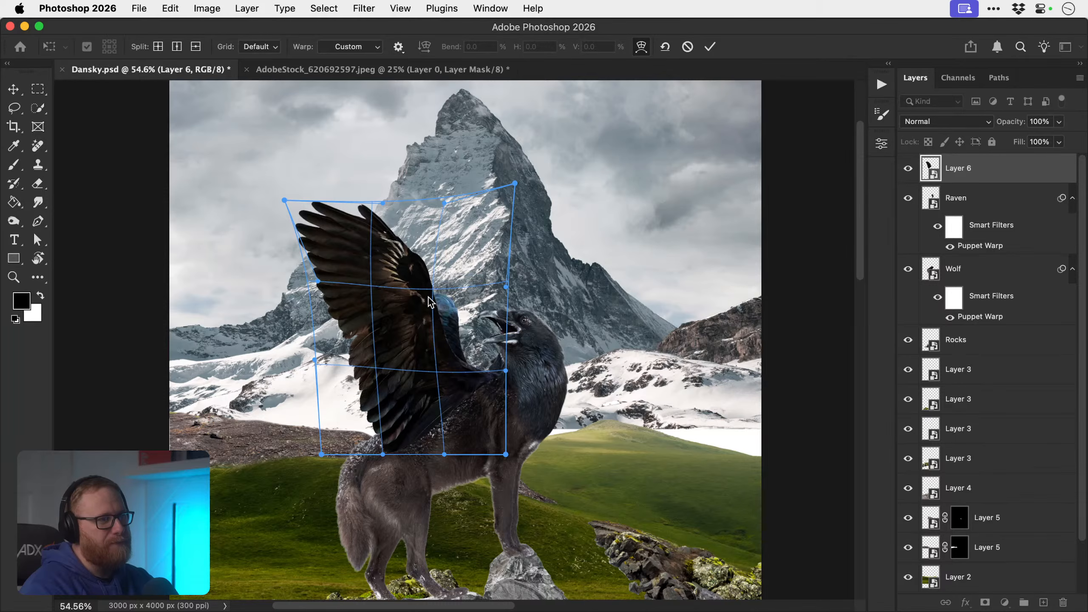
drag(283, 200, 242, 213)
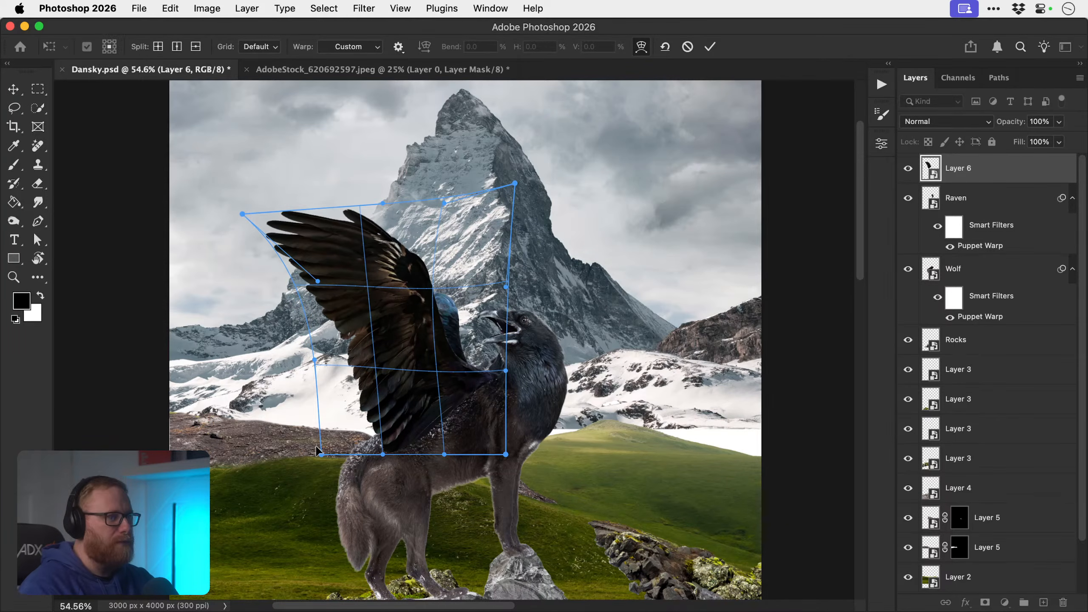
- Warp the wing's lower feathers upward off the wolf's back, apply the warp and nudge the wing into place
drag(380, 424, 387, 413)
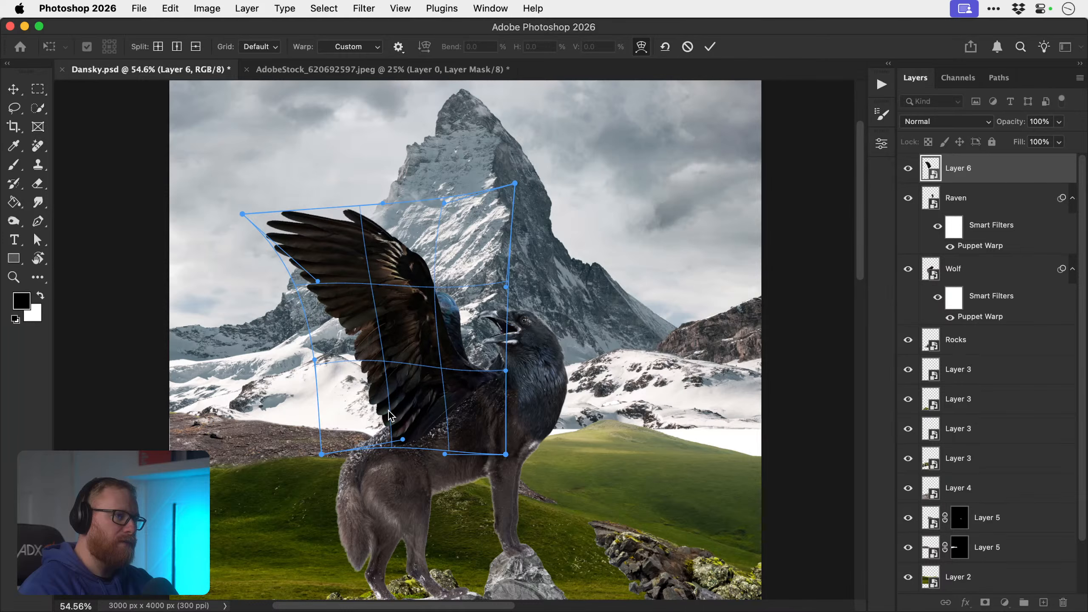
drag(516, 376, 480, 424)
drag(403, 440, 409, 413)
drag(446, 453, 465, 433)
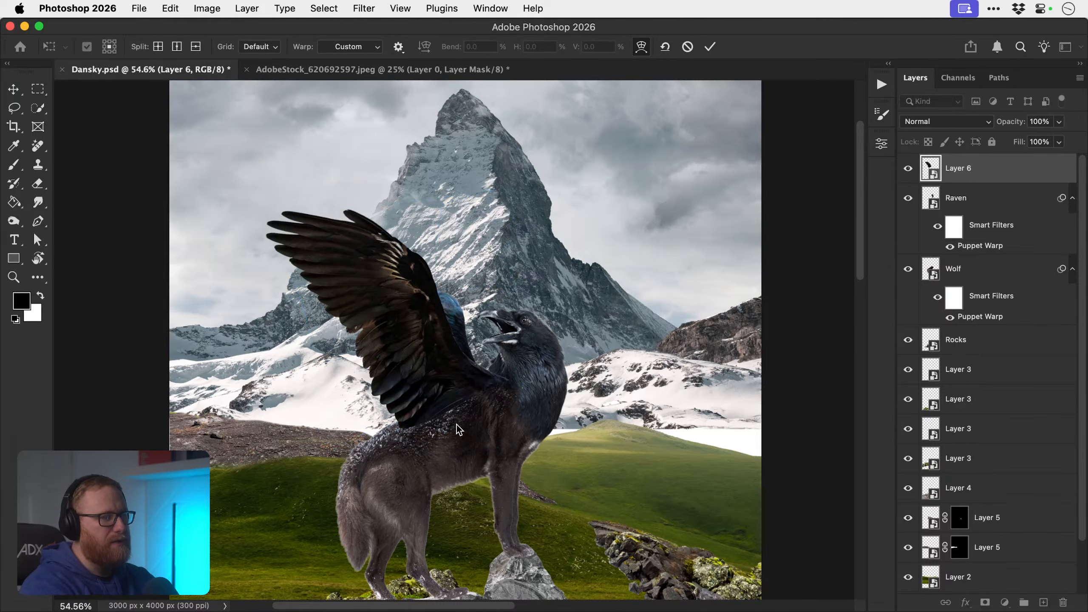
key(Return)
key(super+z)
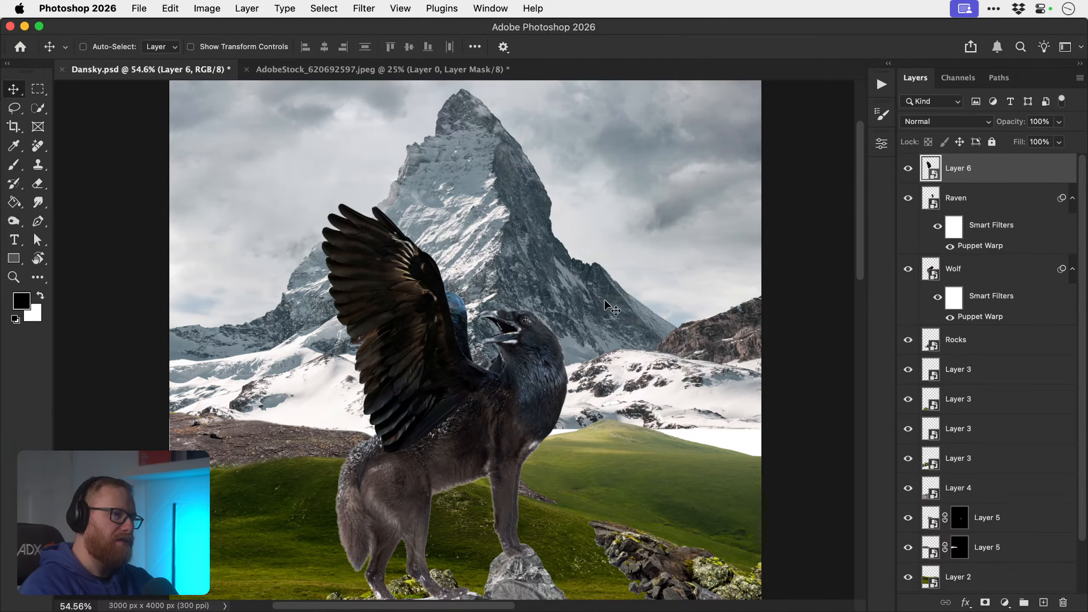
key(super+shift+z)
drag(434, 359, 429, 357)
- Examine the blue part of the far wing showing between the front wing and the raven's beak
key(z)
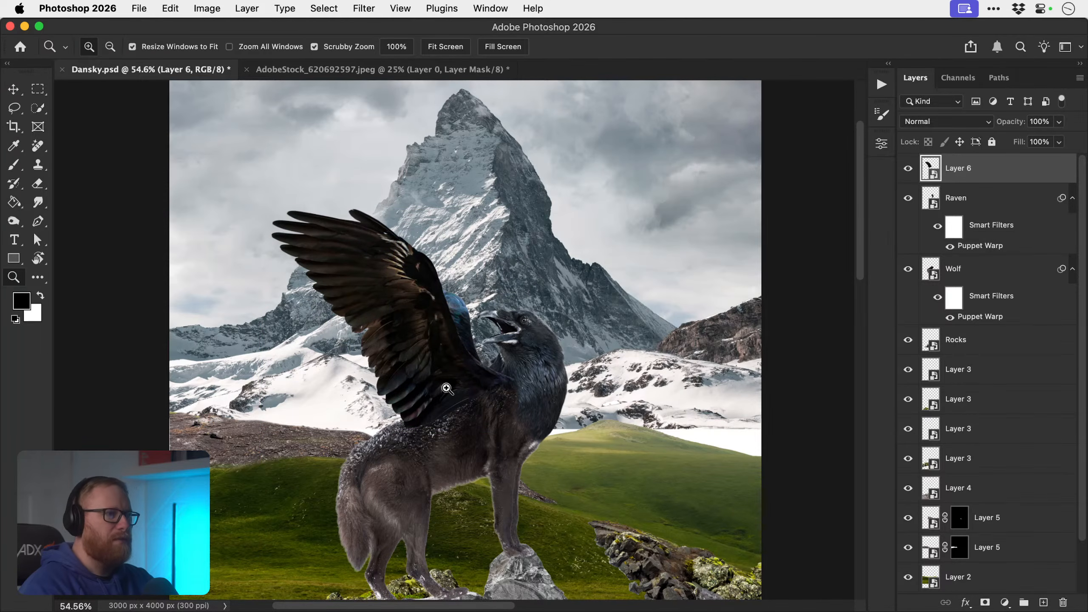
click(446, 388)
key(v)
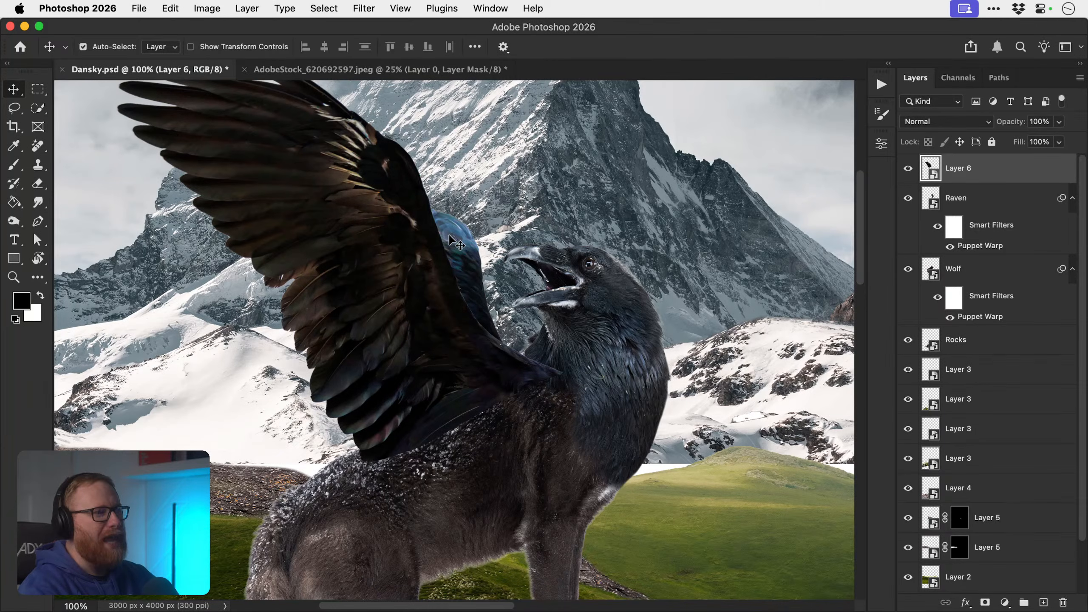
key(z)
drag(473, 261, 443, 334)
key(v)
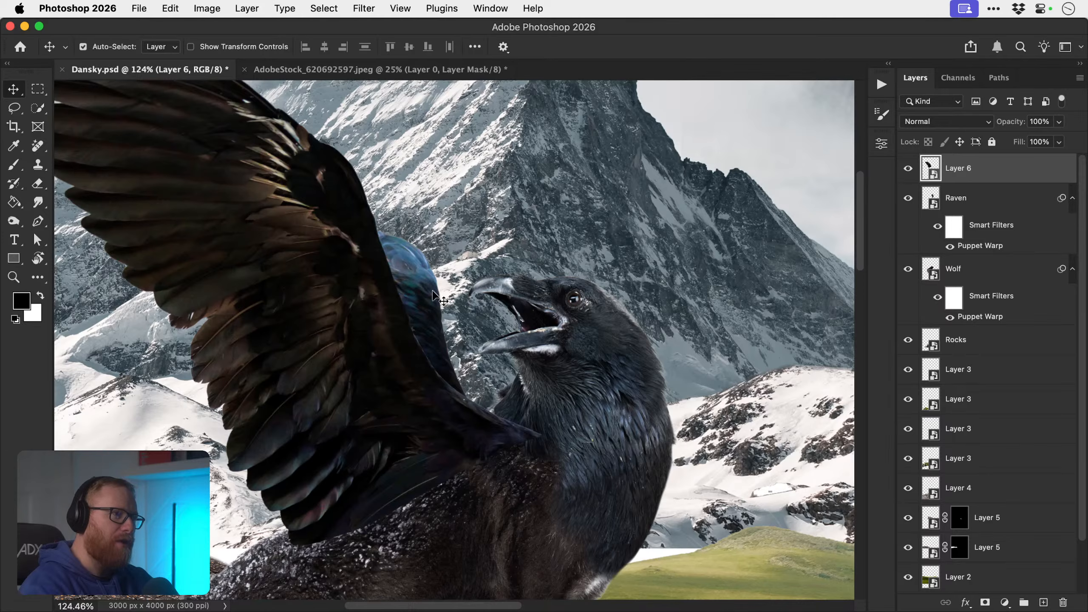
key(z)
drag(423, 349, 447, 339)
key(v)
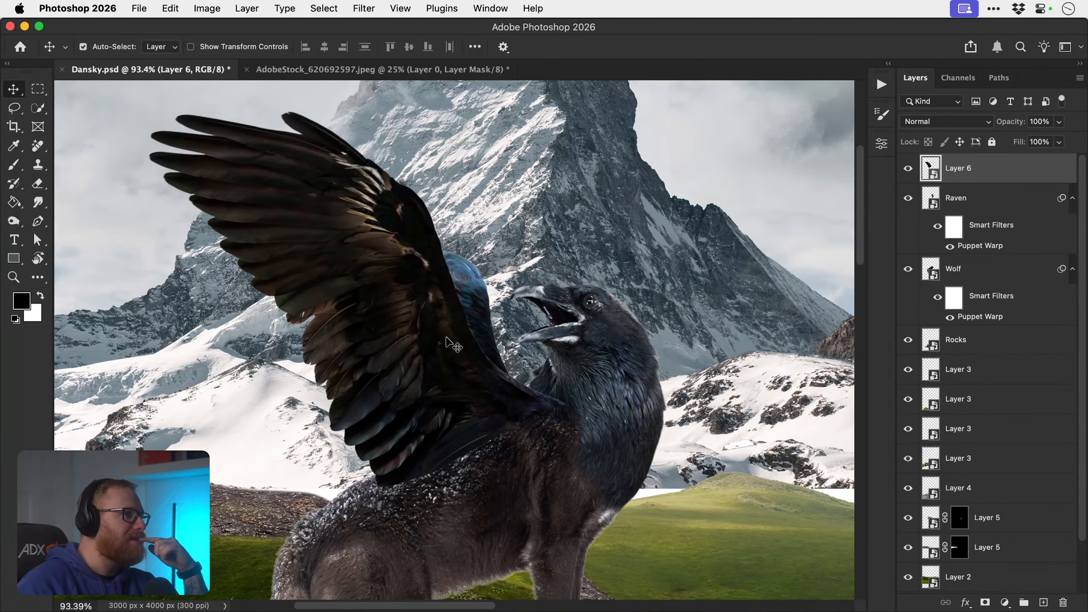
- Duplicate the warped wing layer and keep the original hidden beneath it as a backup
click(908, 168)
click(908, 168)
key(super+j)
- Select the blue far-wing area with the Quick Selection tool and hide it using an inverted layer mask
key(z)
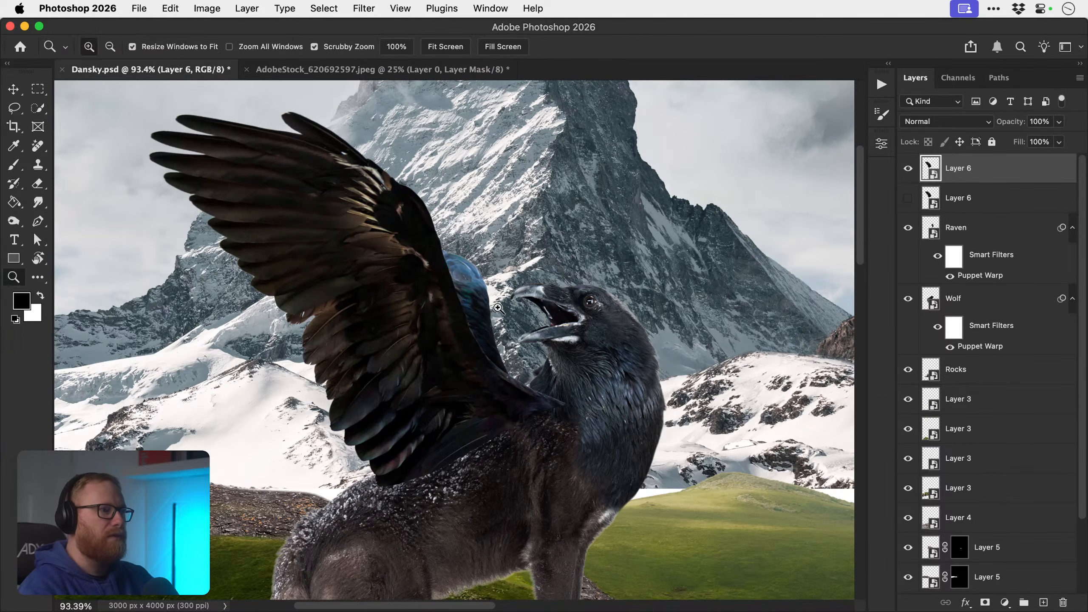
drag(511, 292, 530, 300)
drag(444, 237, 514, 407)
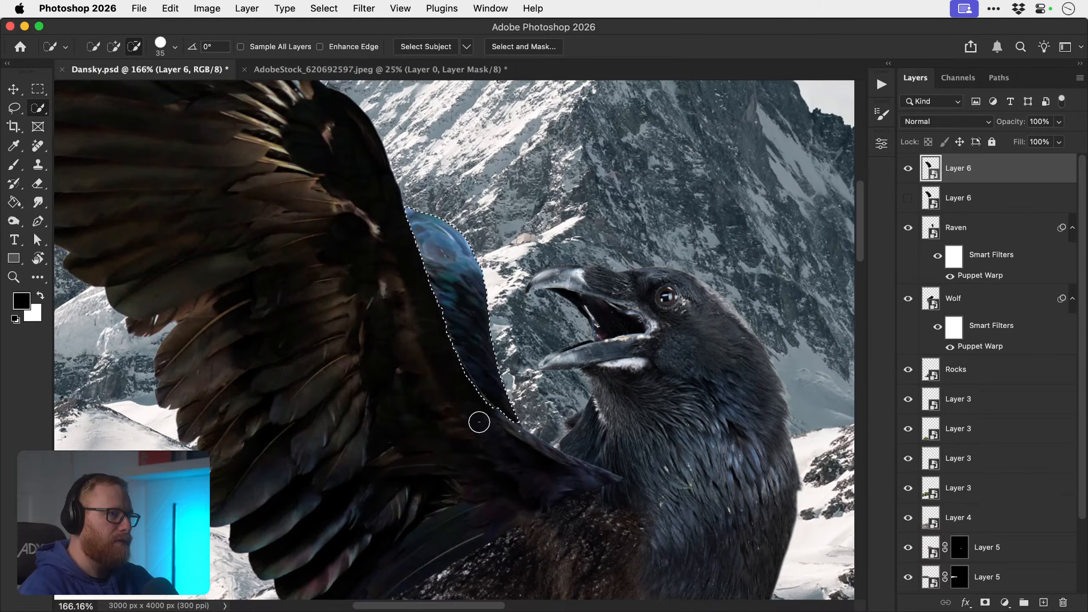
click(985, 602)
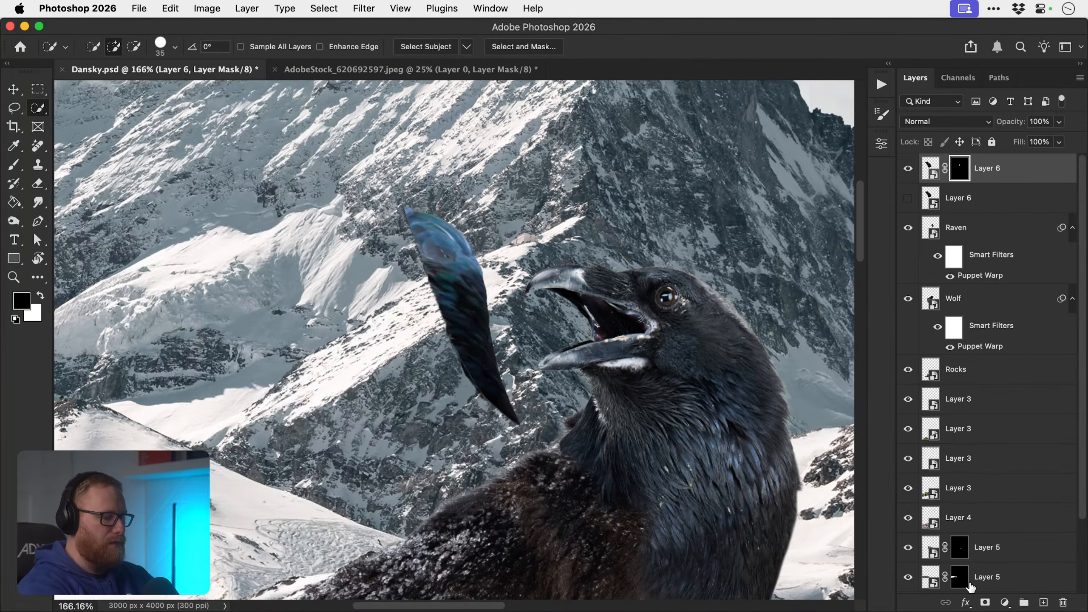
key(ctrl+i)
key(v)
- Duplicate the masked wing layer and convert the lower visible copy to a smart object so it can be transformed
click(994, 168)
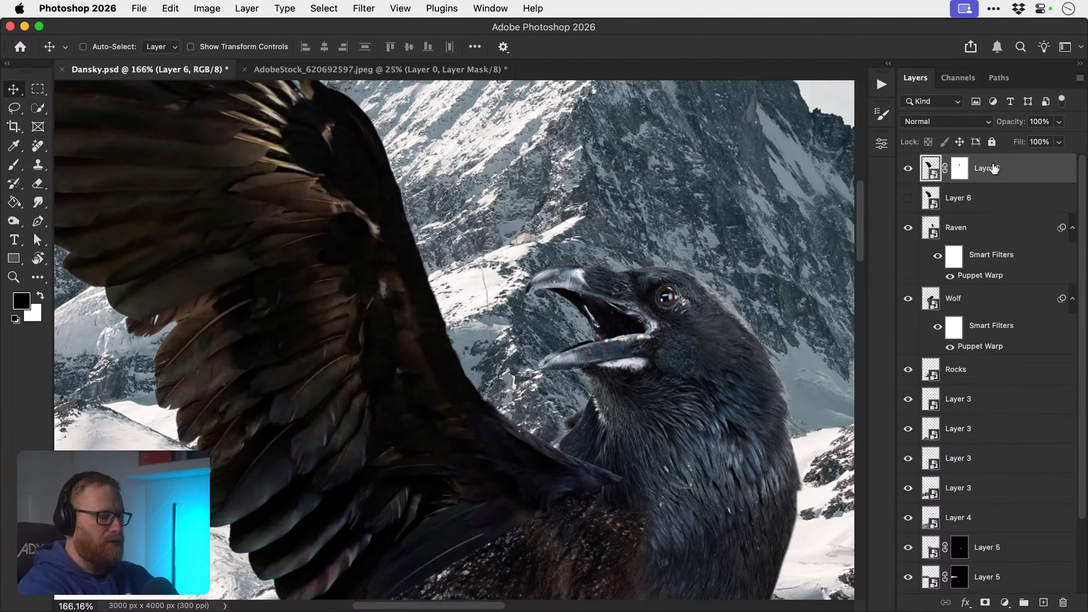
key(ctrl+1)
key(ctrl+j)
key(ctrl+t)
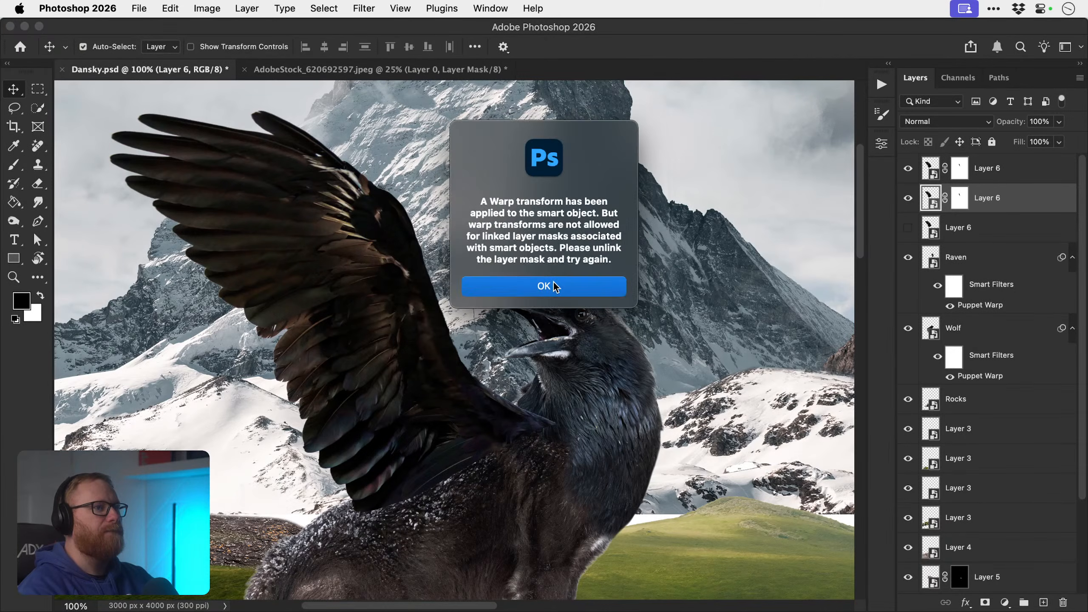
click(553, 284)
key(ctrl+t)
key(Return)
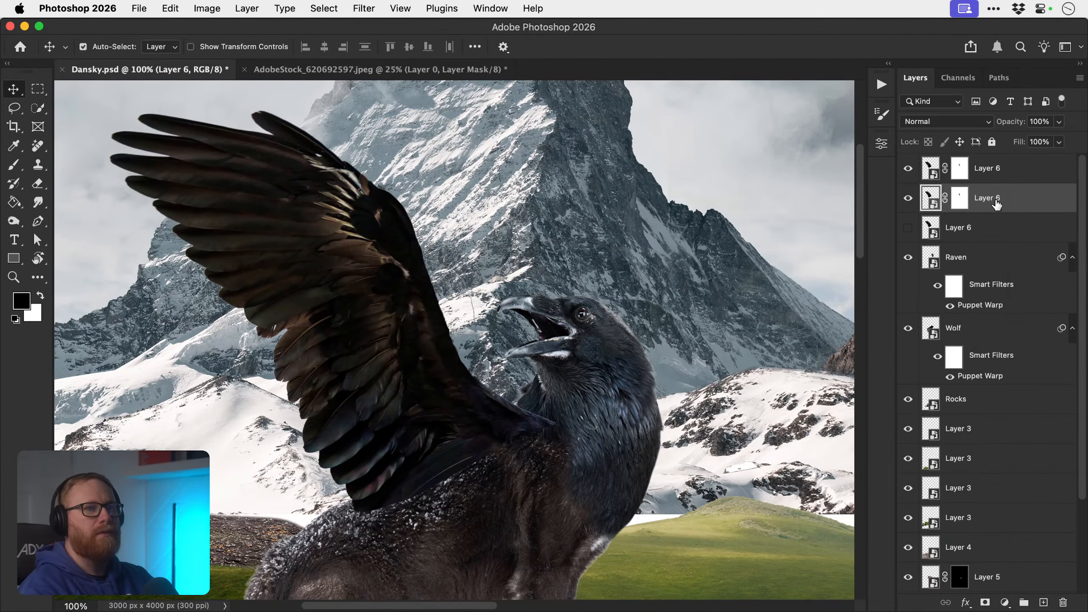
right_click(996, 201)
click(864, 395)
- Scale the lower wing copy to about 92%, rotate it and offset it behind the front wing as the far wing
key(ctrl+t)
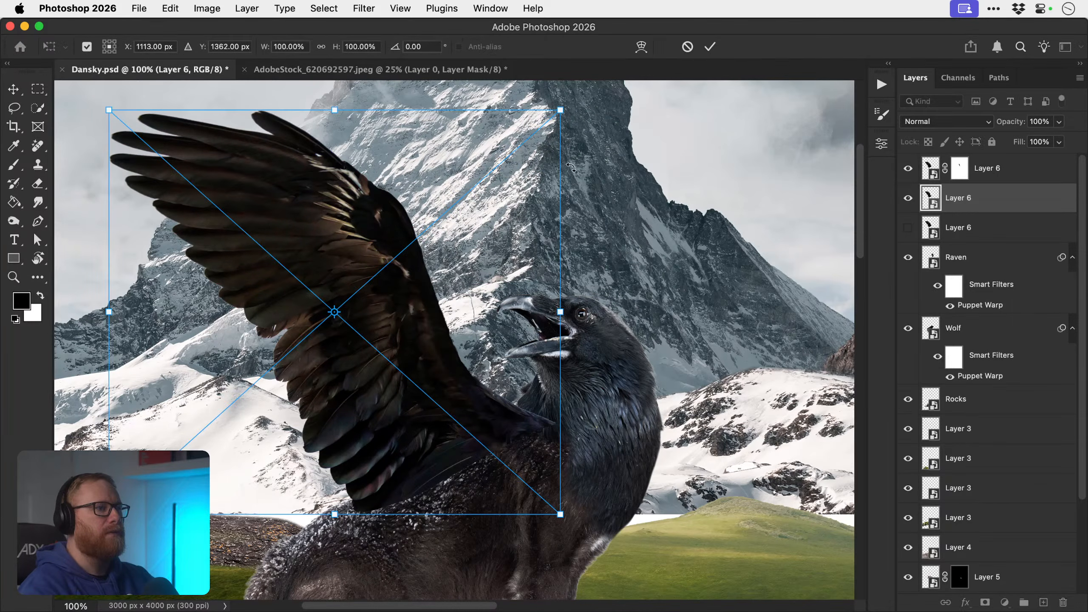
drag(561, 111, 525, 142)
drag(433, 258, 503, 232)
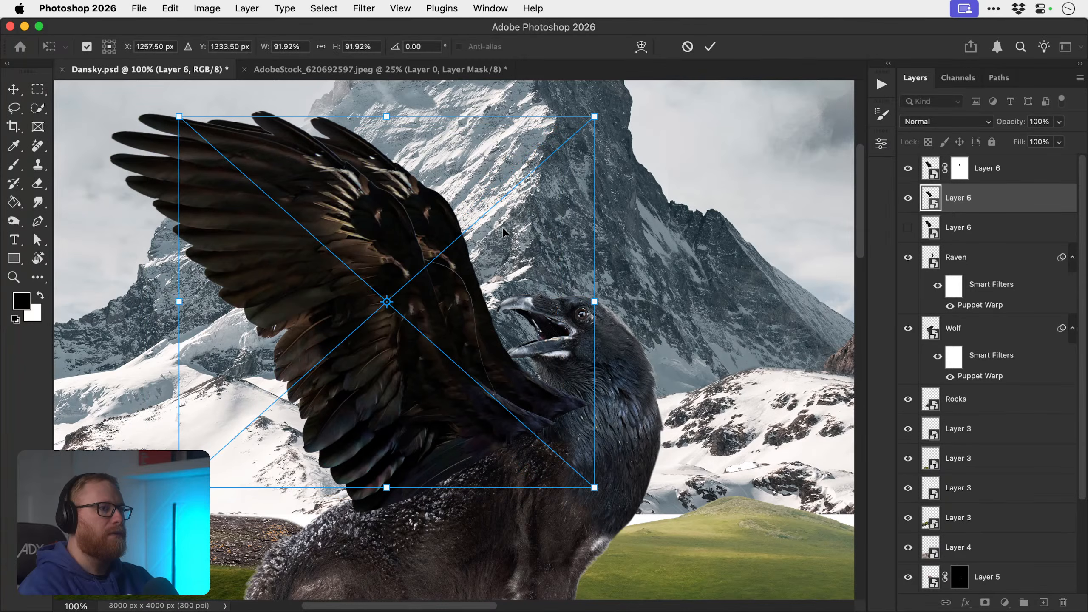
drag(654, 235, 625, 251)
drag(460, 276, 471, 313)
key(Return)
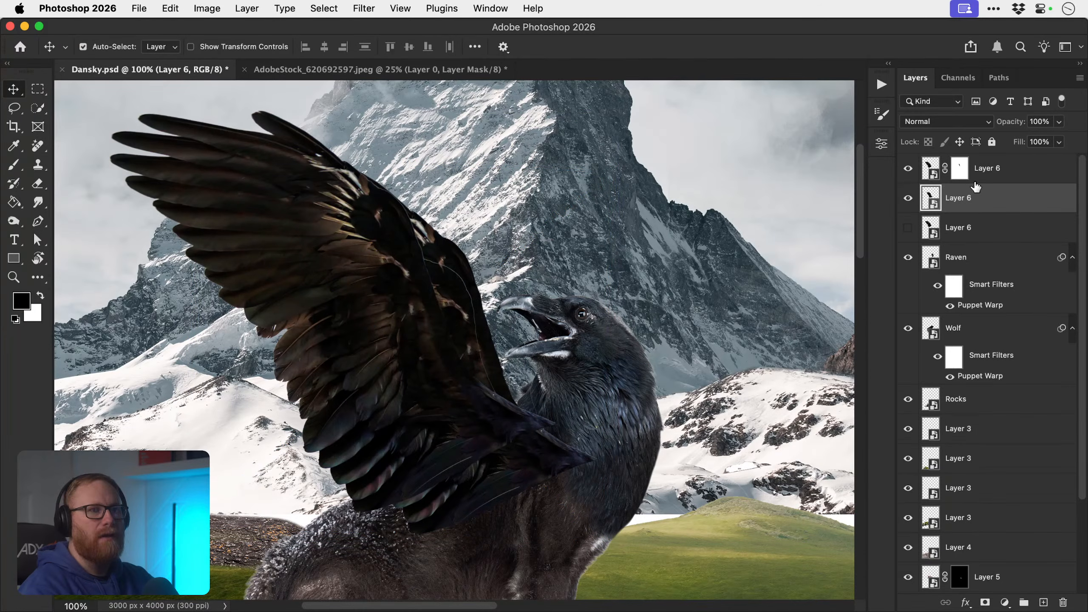
- Delete the lower far-wing copy behind the front wing
key(BackSpace)
drag(448, 275, 504, 311)
click(907, 168)
click(907, 168)
click(959, 169)
key(z)
drag(514, 377, 438, 382)
key(v)
- Show the backup wing layer and try it as a smaller, rotated far wing offset behind the front wing
click(909, 199)
click(956, 201)
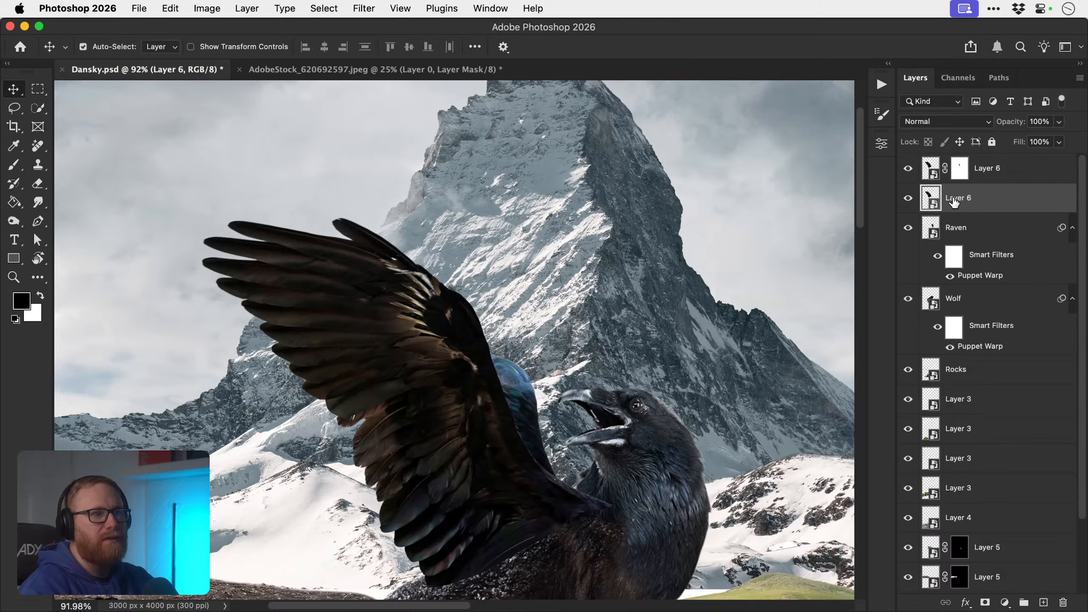
key(super+t)
drag(546, 388, 659, 378)
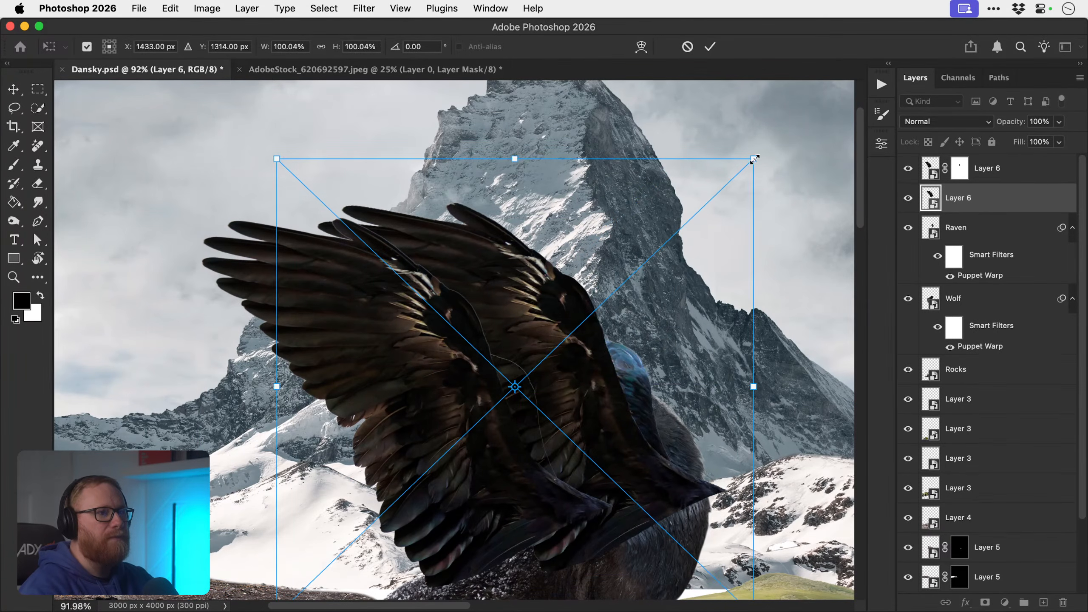
drag(755, 159, 706, 198)
key(Return)
drag(578, 343, 510, 345)
key(super+t)
drag(646, 281, 663, 319)
key(Return)
drag(521, 345, 508, 326)
- Discard the trial far wing, leave the backup wing layer hidden and compare the image with and without the front wing
scroll(542, 355, down, 3)
key(super+space)
key(Delete)
key(z)
key(v)
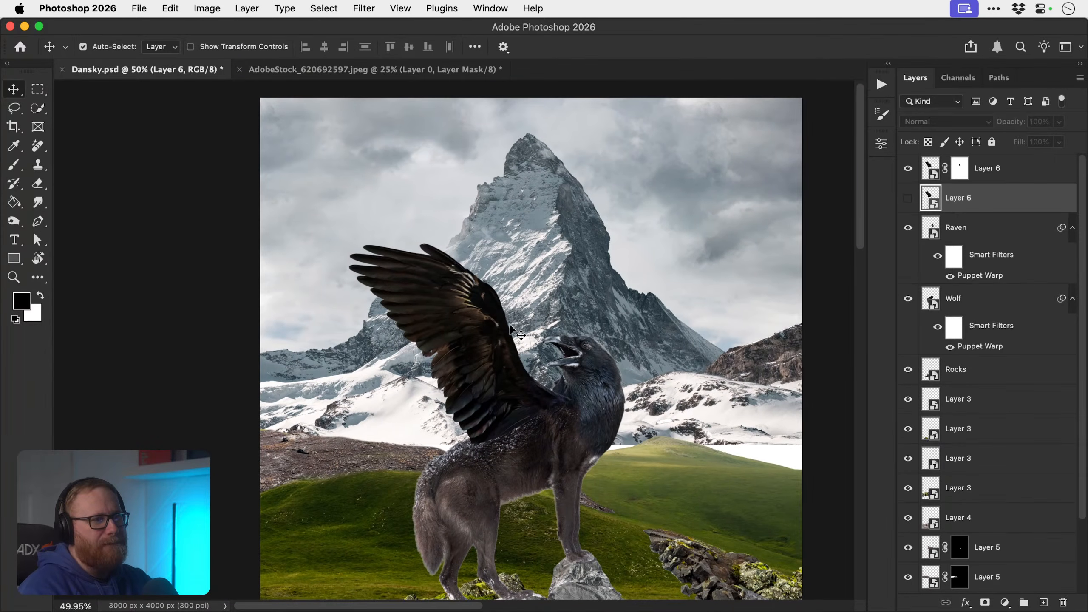
click(908, 168)
click(908, 170)
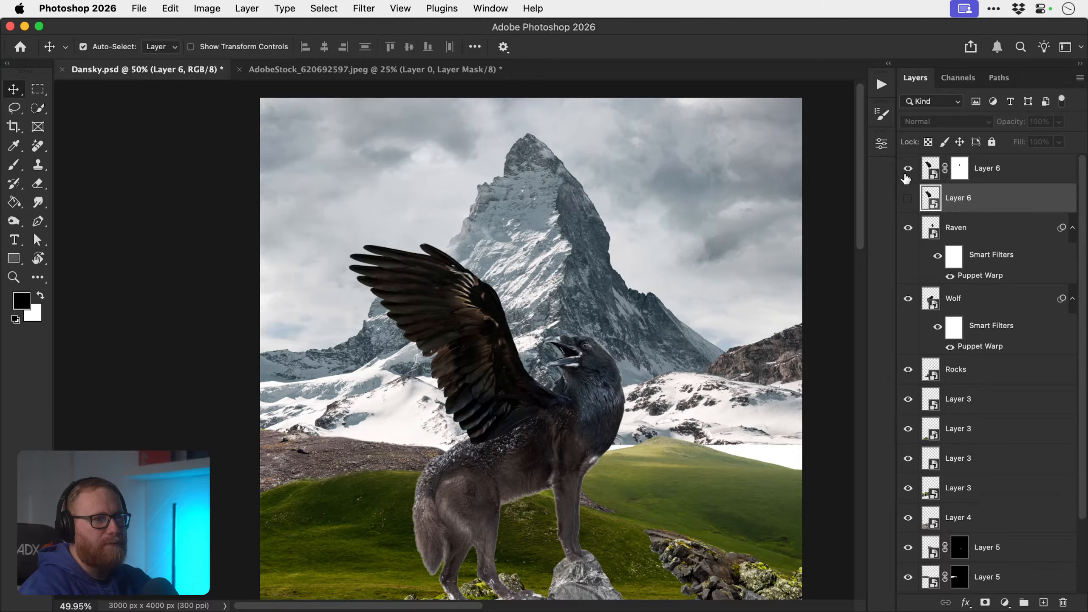
- Mask the front wing's lower edge where it meets the wolf's back, painting black with a soft brush enlarged to 90 px
key(z)
click(516, 414)
click(516, 415)
click(959, 168)
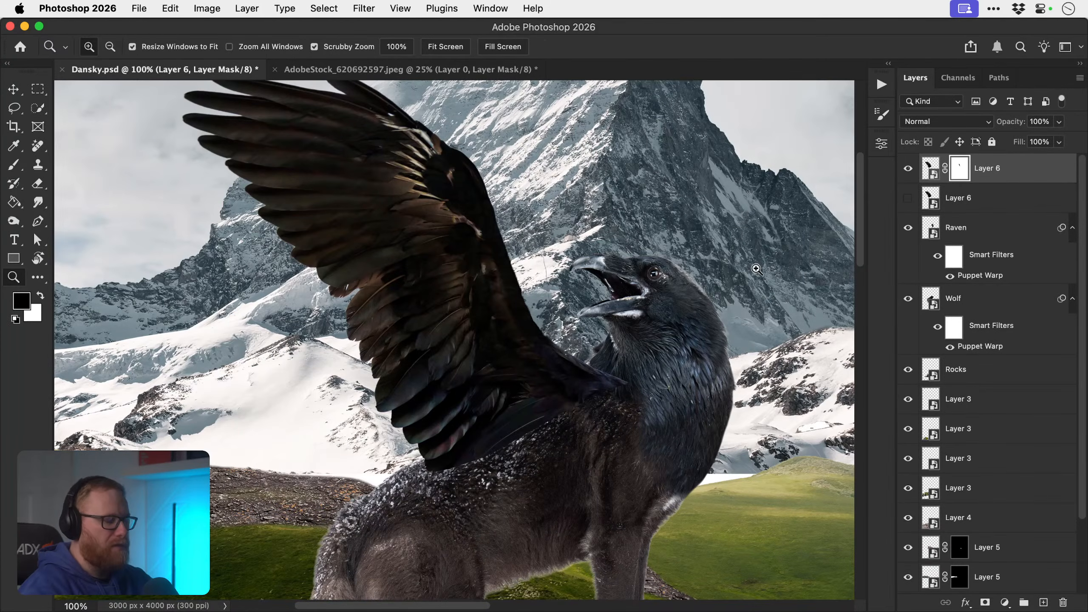
key(b)
drag(428, 477, 481, 453)
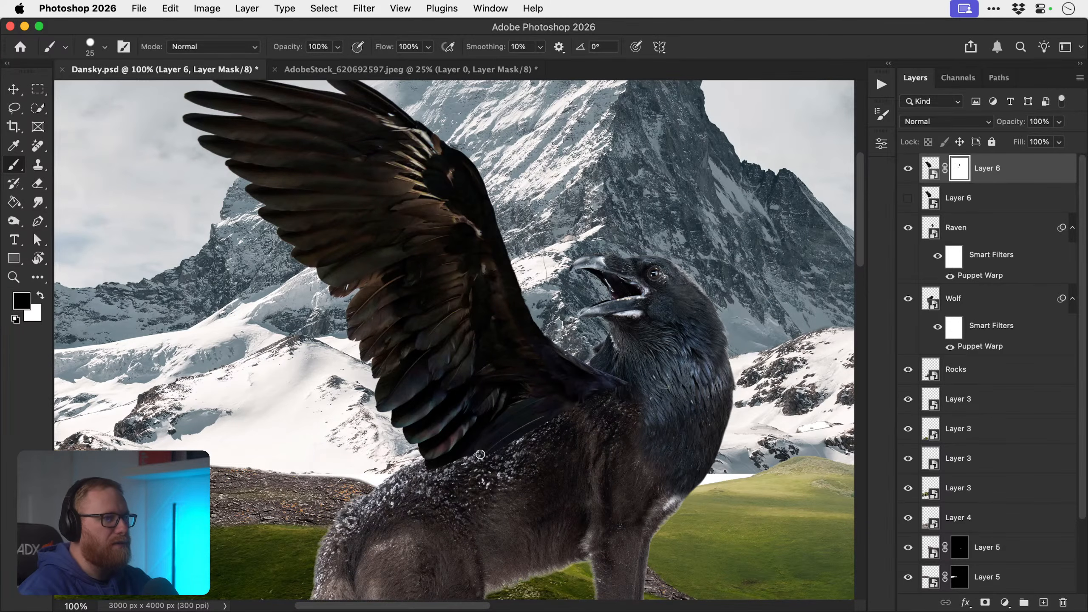
click(96, 47)
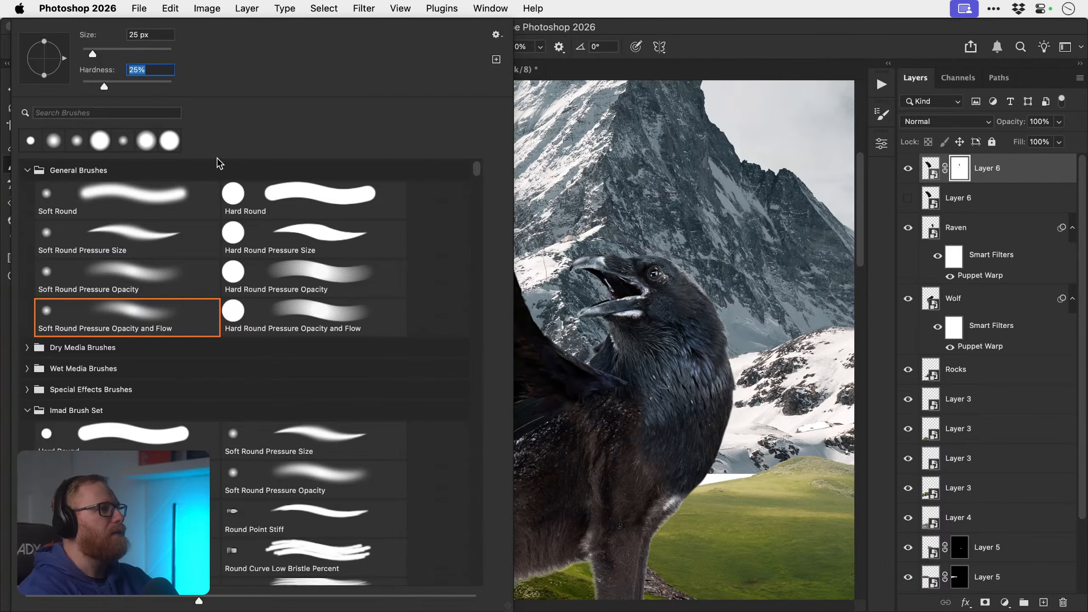
click(561, 452)
key(bracketright)
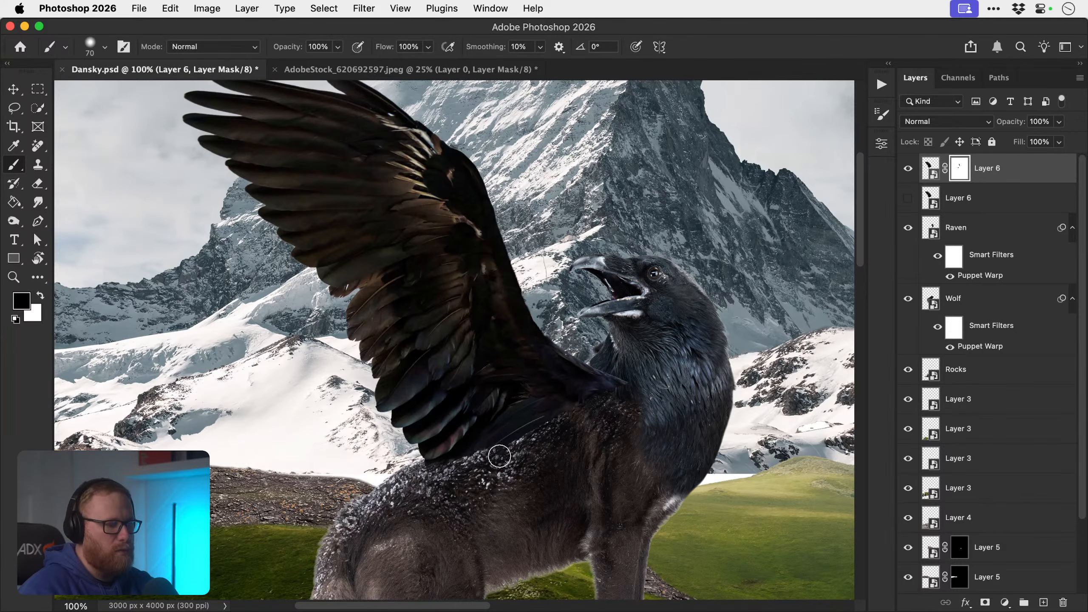
key(bracketright)
key(bracketright)
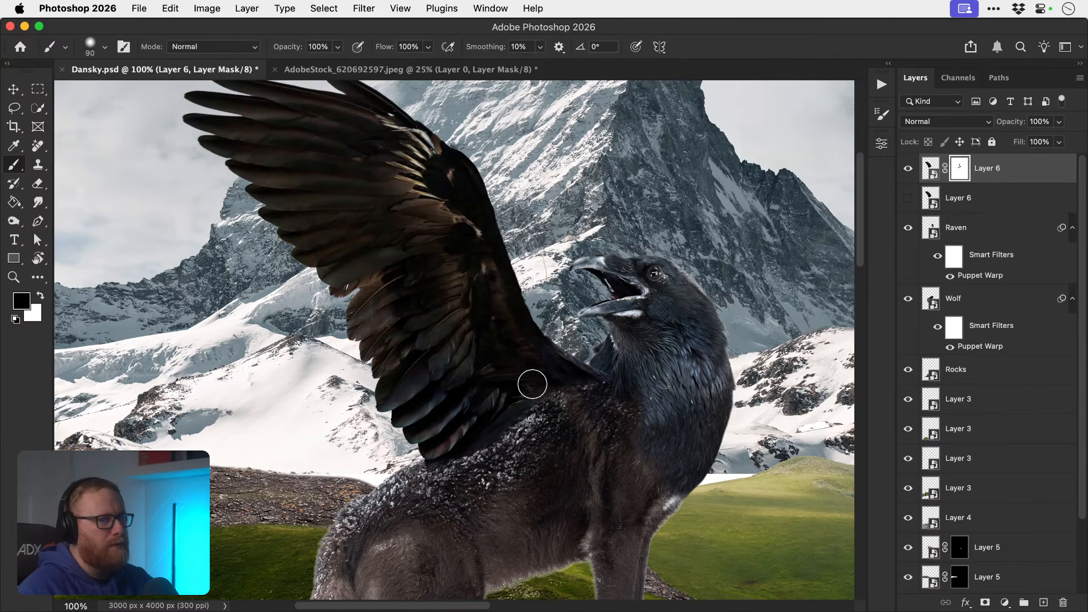
- Undo a stroke over the wing base and paint black on the wing mask along the wolf's snowy back
drag(532, 388, 495, 412)
key(super+z)
key(x)
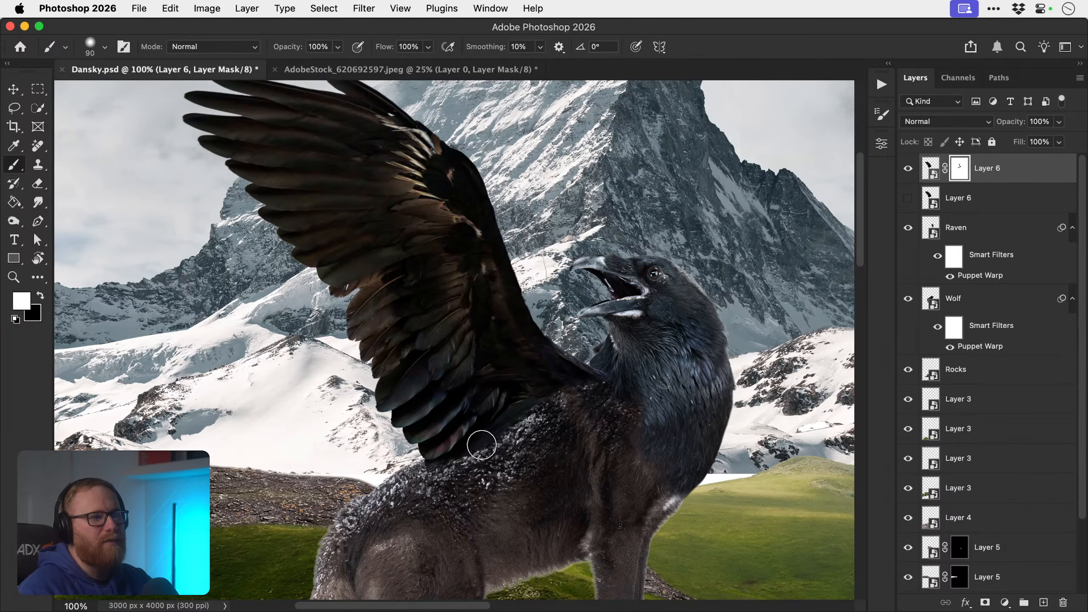
key(super+space)
drag(568, 403, 589, 411)
key(x)
mouse_move(501, 437)
mouse_down()
mouse_move(476, 435)
mouse_move(495, 436)
mouse_move(528, 406)
mouse_move(429, 526)
mouse_up()
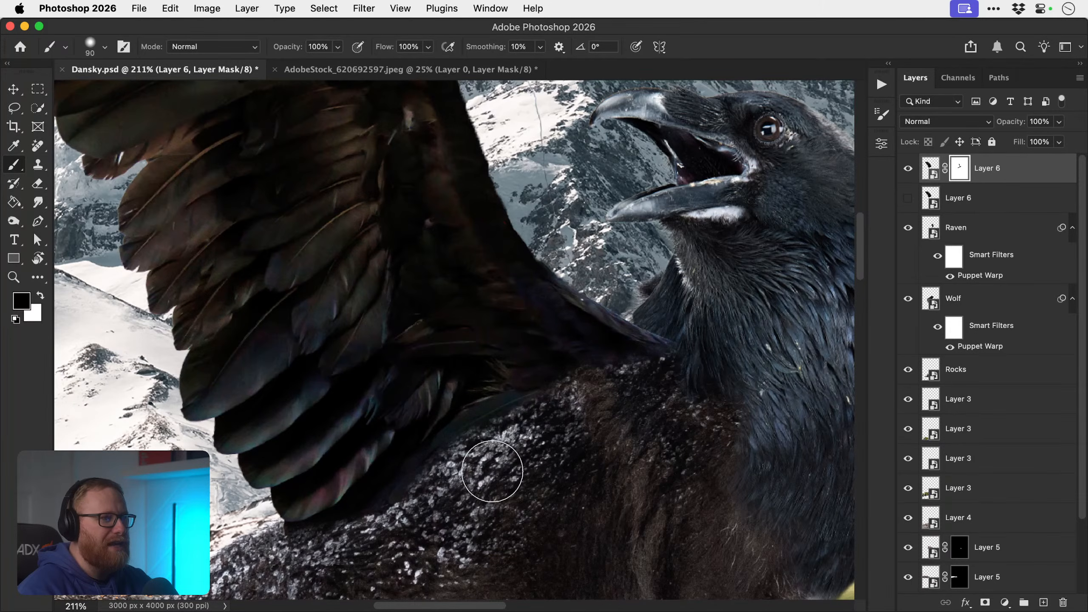
- Restore the lower wing feathers over the wolf's back by painting white on the wing mask
key(x)
drag(539, 388, 401, 503)
mouse_move(489, 442)
mouse_down()
mouse_move(561, 436)
mouse_move(553, 413)
mouse_move(578, 377)
mouse_up()
key(space)
drag(497, 466, 572, 393)
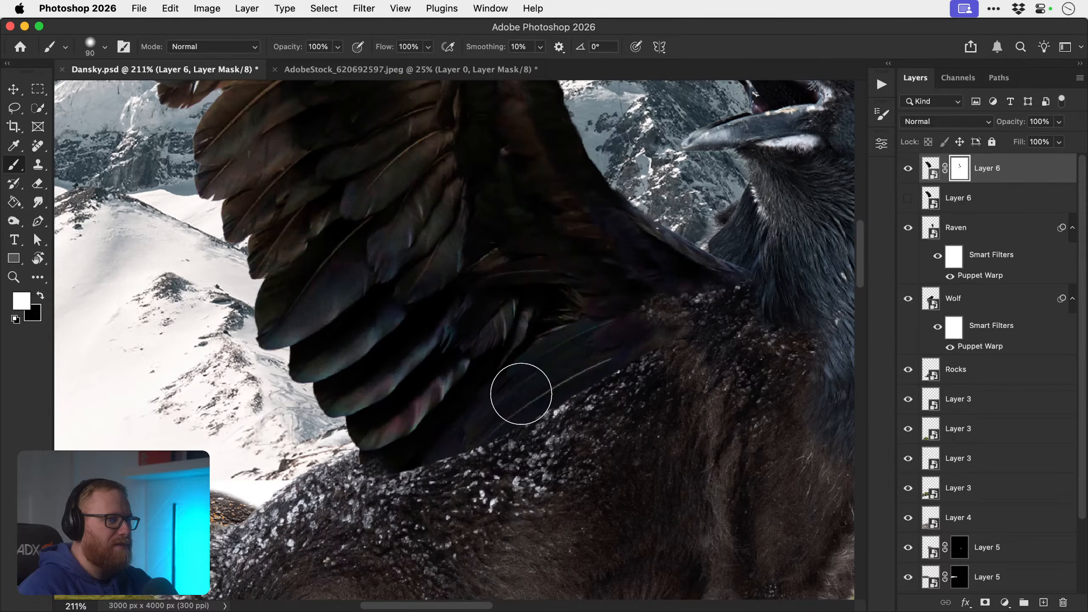
- Blend the restored feathers' lower edge into the wolf's back by painting black on the mask toward the raven's shoulder
key(x)
mouse_move(452, 478)
mouse_down()
mouse_move(506, 466)
mouse_move(578, 413)
mouse_move(666, 373)
mouse_up()
key(z)
drag(557, 393, 470, 384)
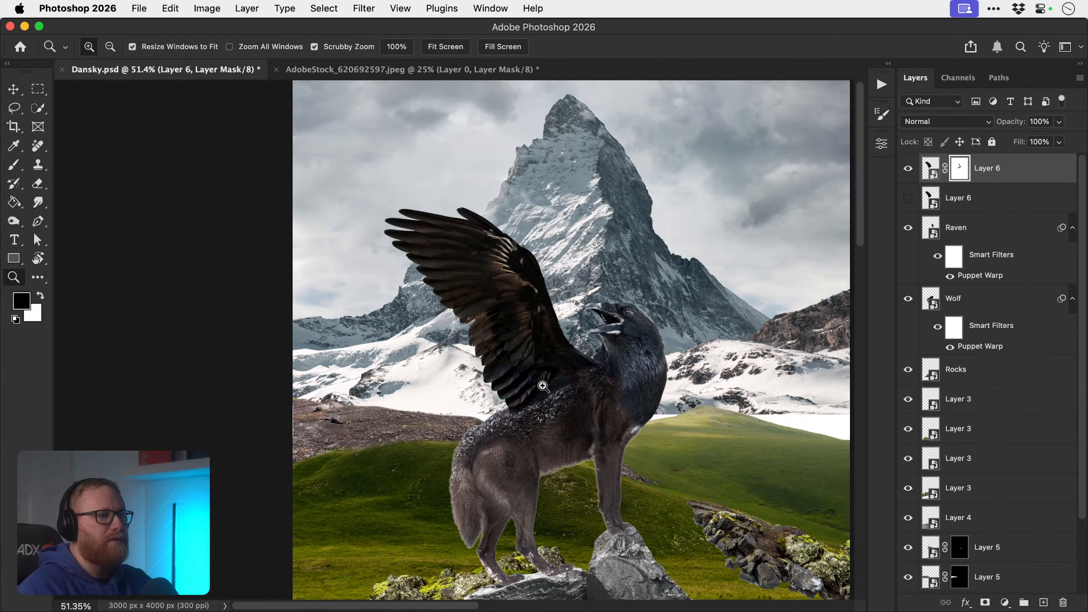
key(v)
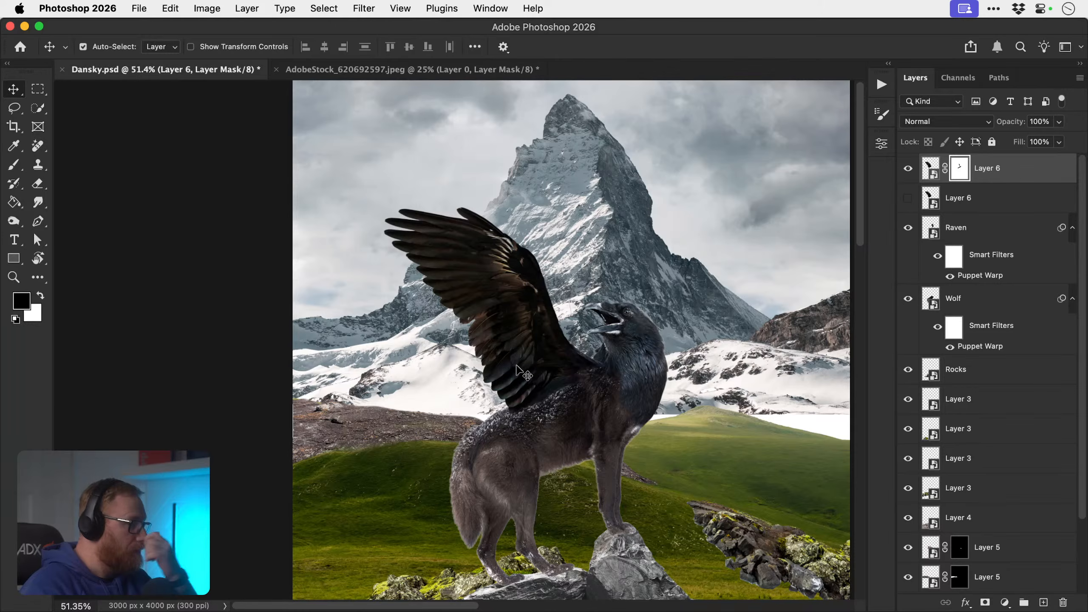
key(super+0)
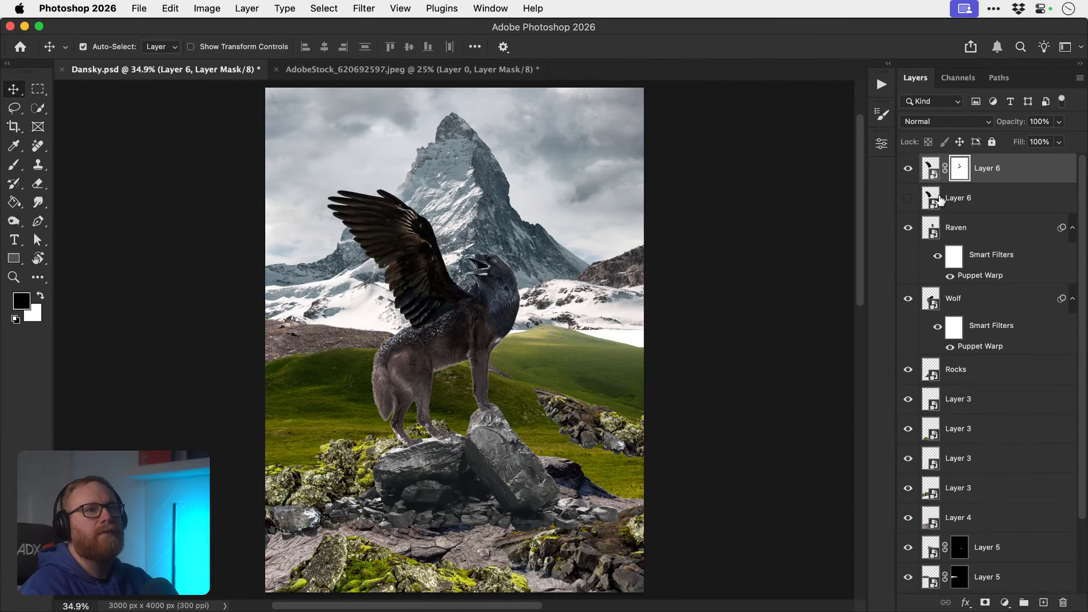
- Compare the front wing with its mask disabled, and paint white on the mask to reveal the blue far-wing area
shift+click(960, 173)
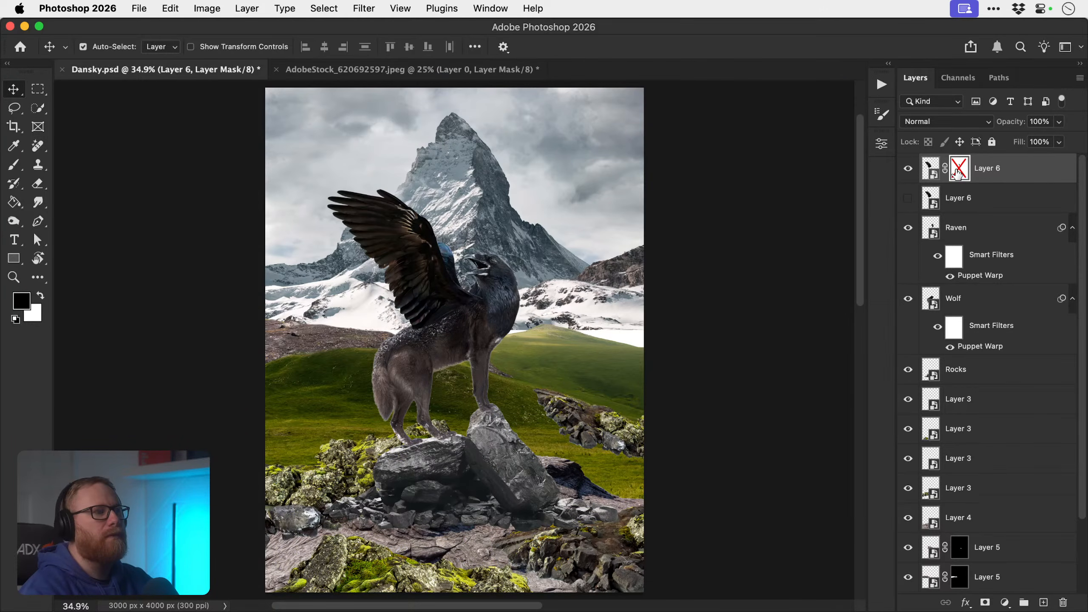
shift+click(960, 172)
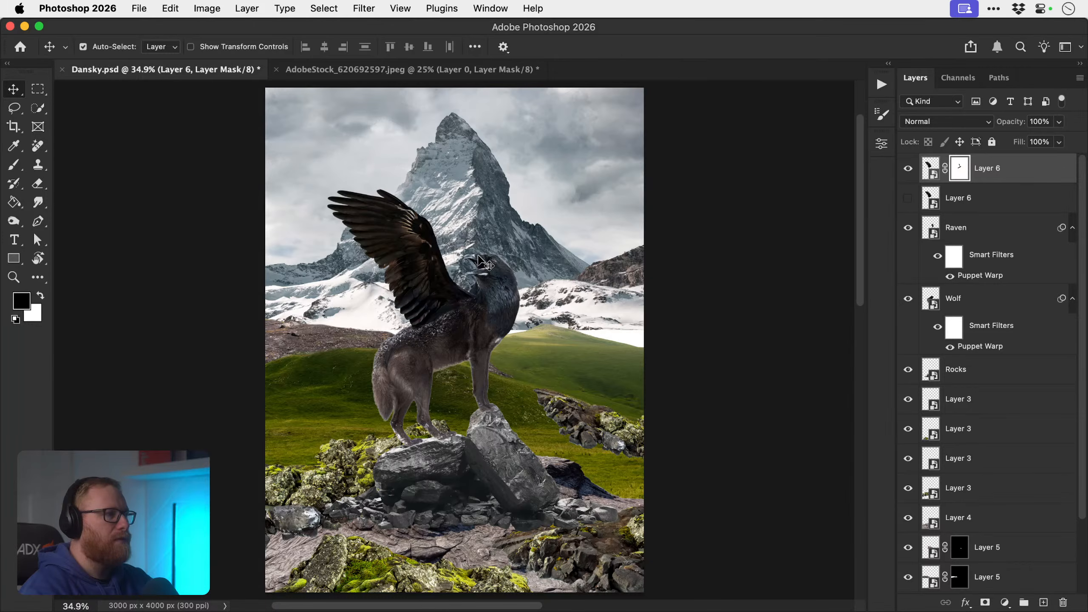
key(b)
key(x)
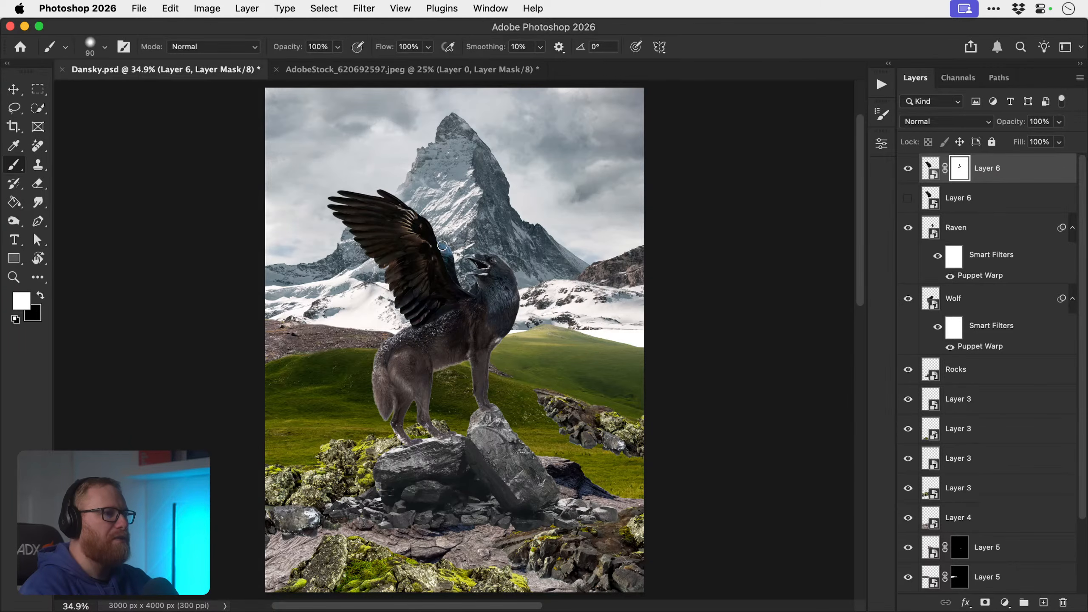
key(z)
drag(459, 254, 506, 300)
key(v)
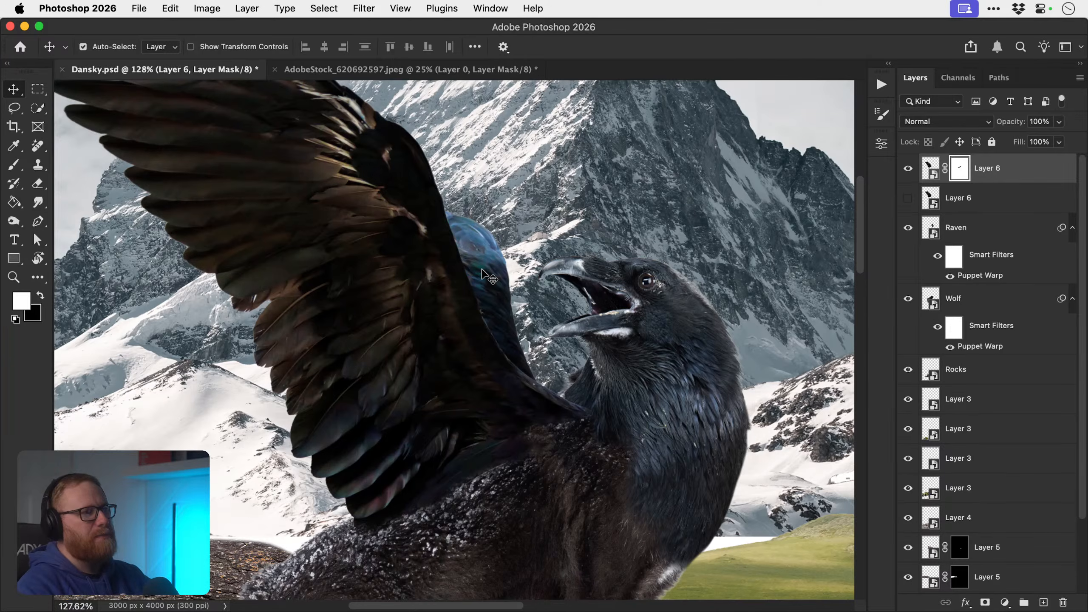
key(super+0)
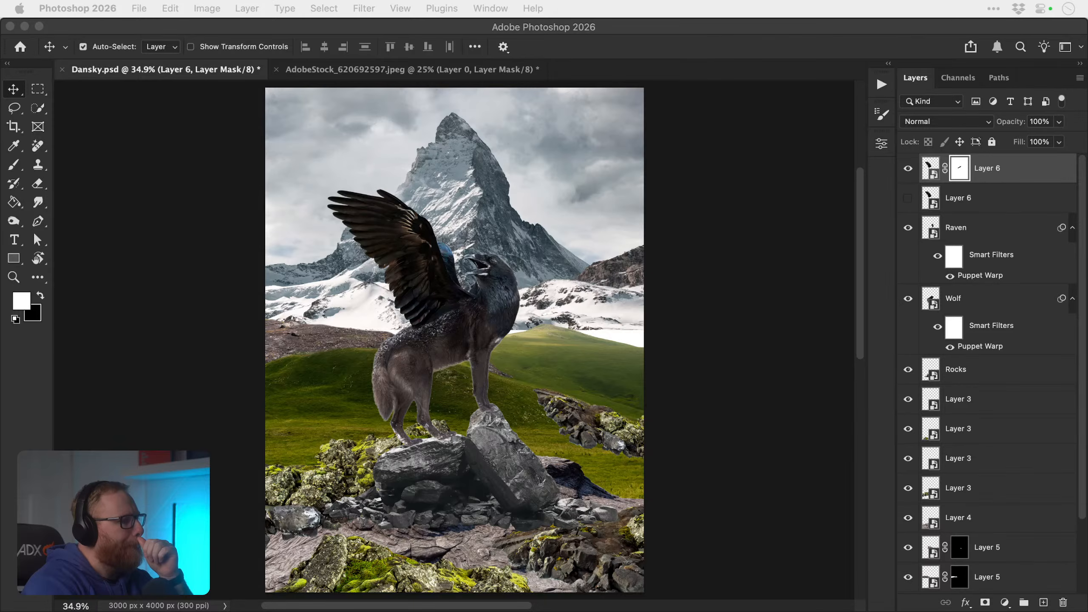
- Close the AdobeStock_620692597.jpeg wing document and return to Dansky.psd
click(429, 69)
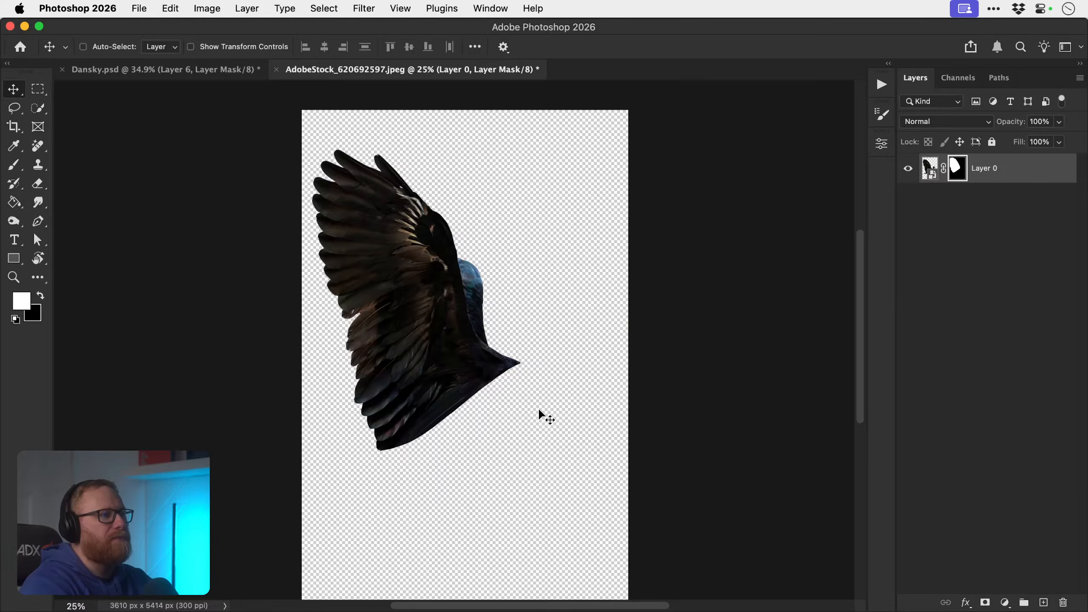
key(super+w)
click(519, 278)
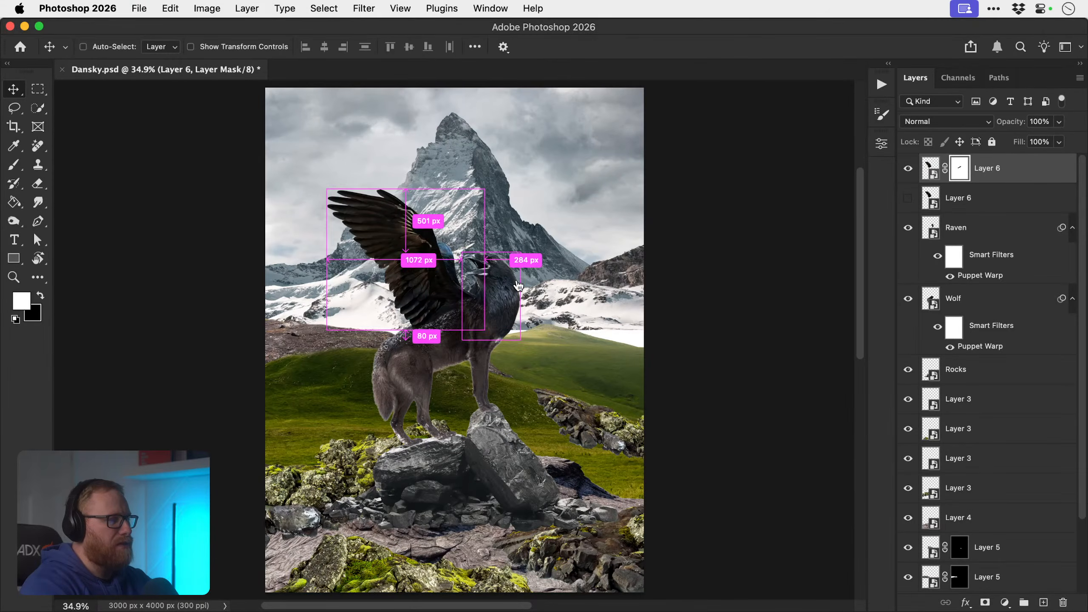
- Switch to Bridge, find the standing raven photo AdobeStock_257884802.jpeg and open it in Photoshop
key(super+Tab)
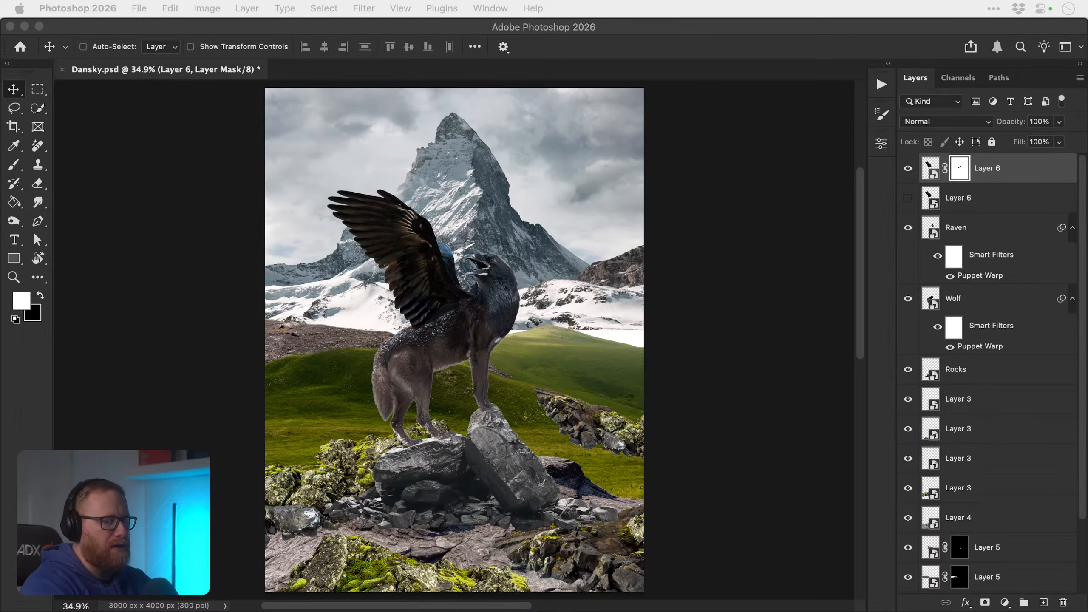
key(super+Tab)
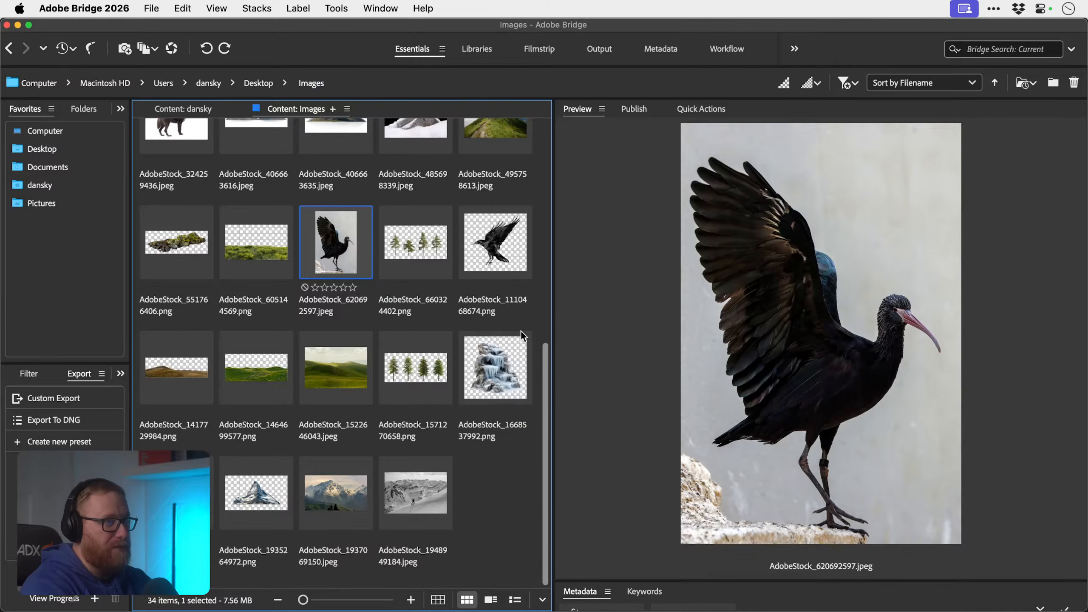
scroll(434, 207, up, 10)
click(341, 274)
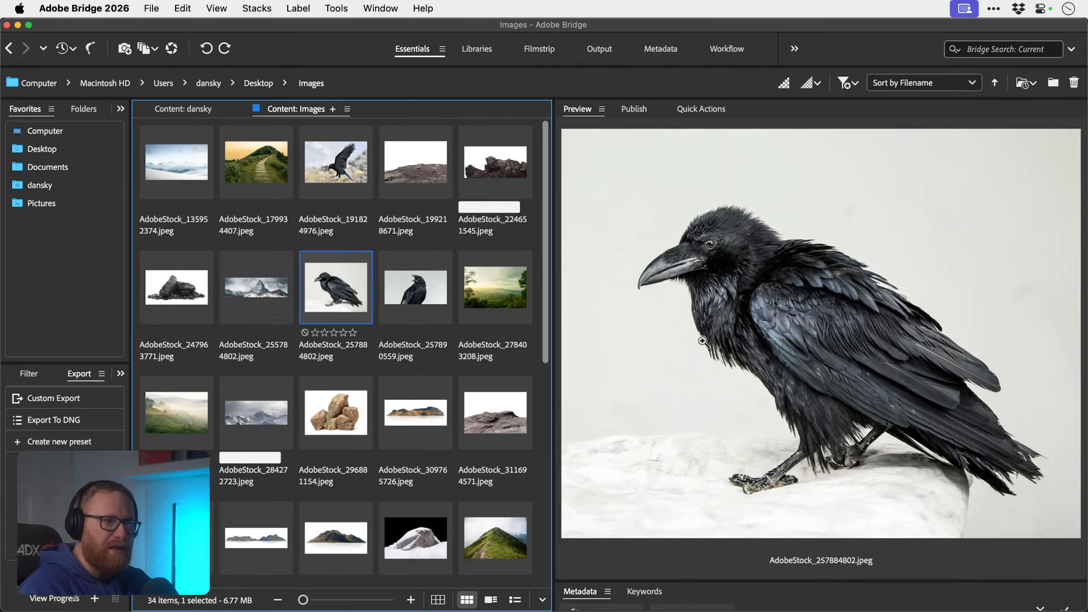
drag(344, 281, 346, 258)
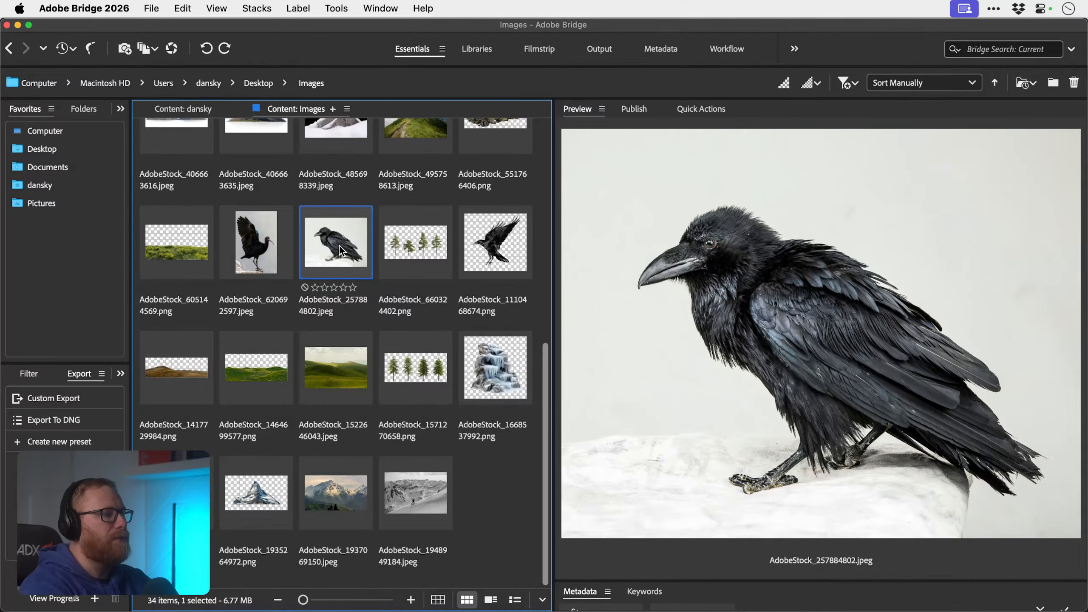
key(super+o)
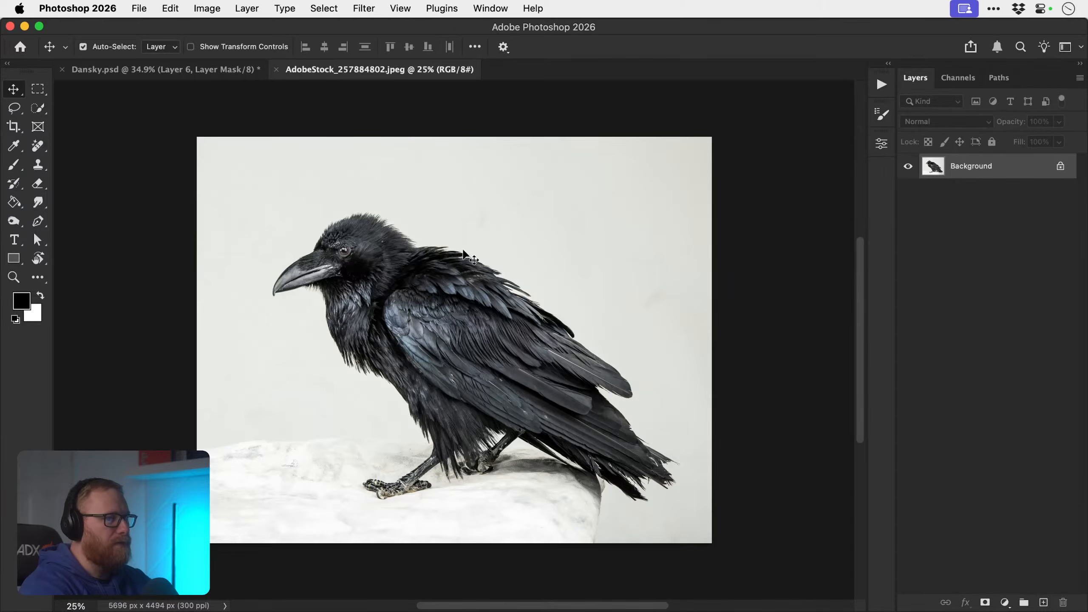
- Select the raven as the subject and mask out its background
click(323, 8)
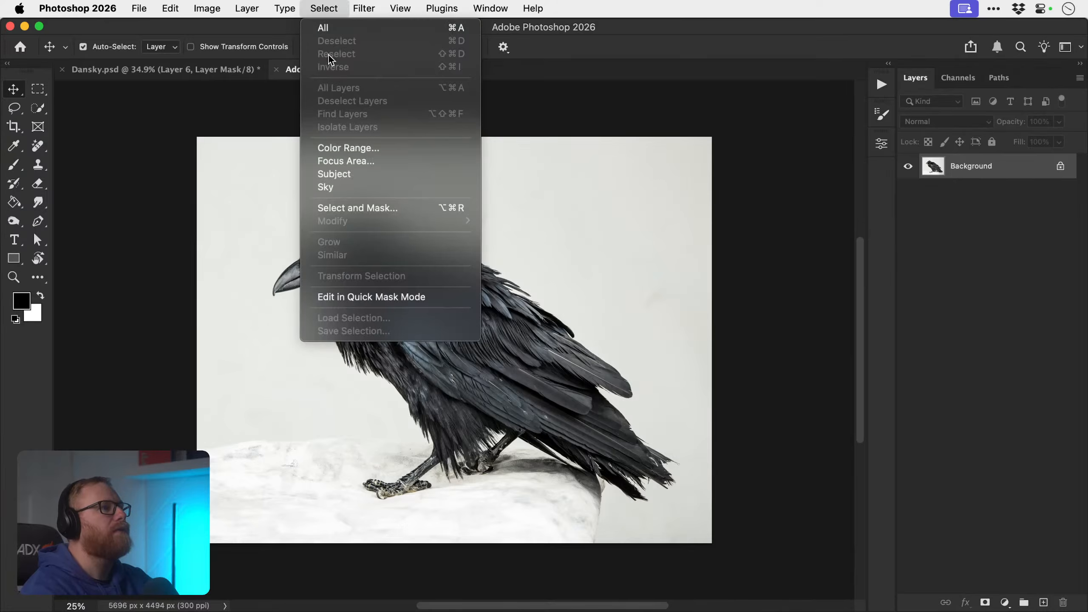
click(334, 174)
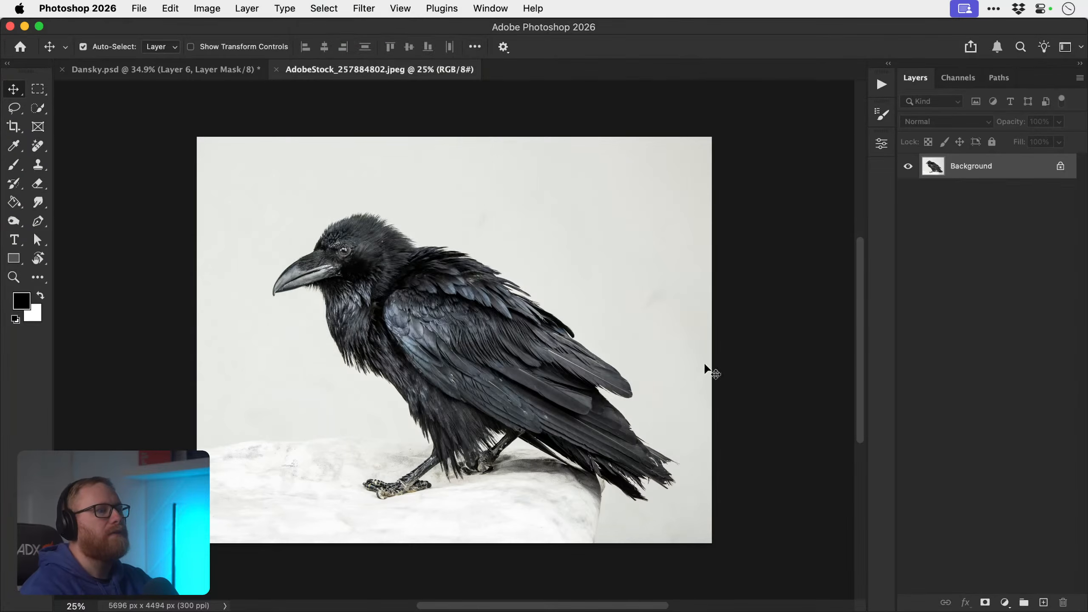
click(983, 603)
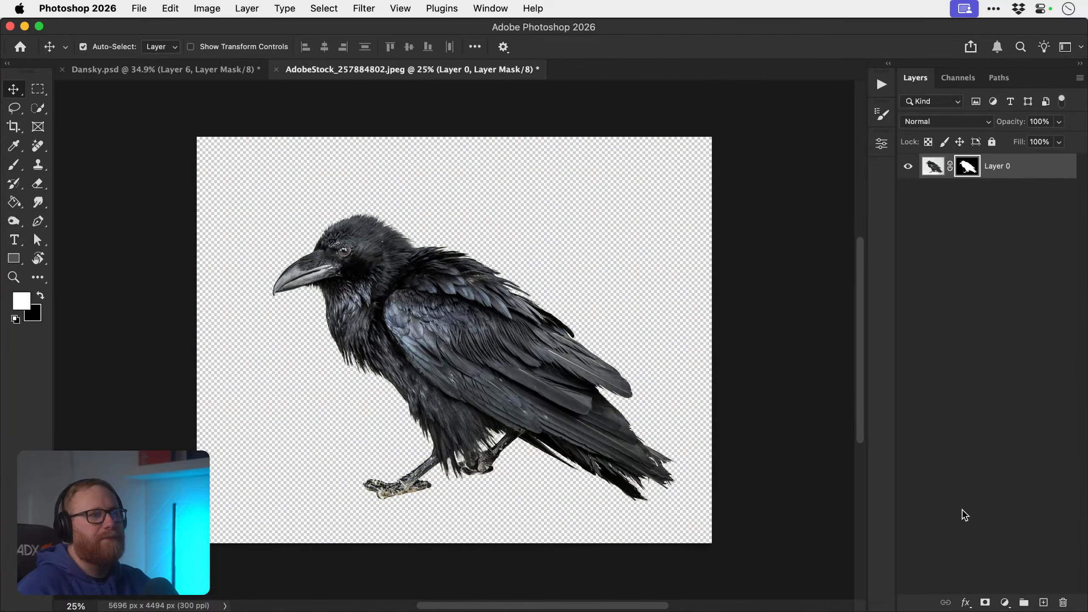
- Bring the masked raven layer from its own document into Dansky.psd
drag(999, 170, 256, 73)
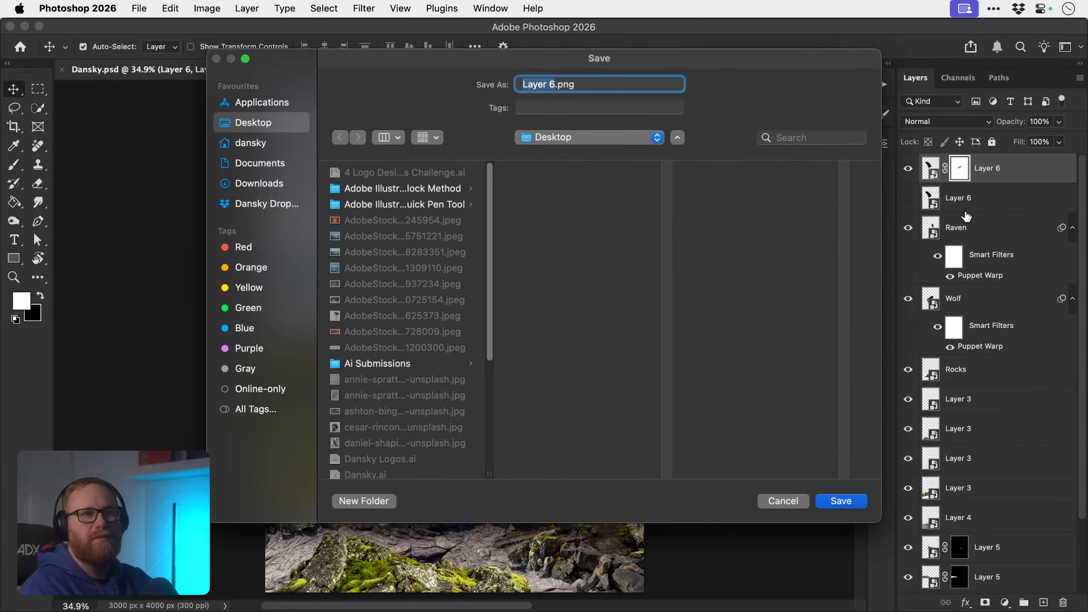
key(Escape)
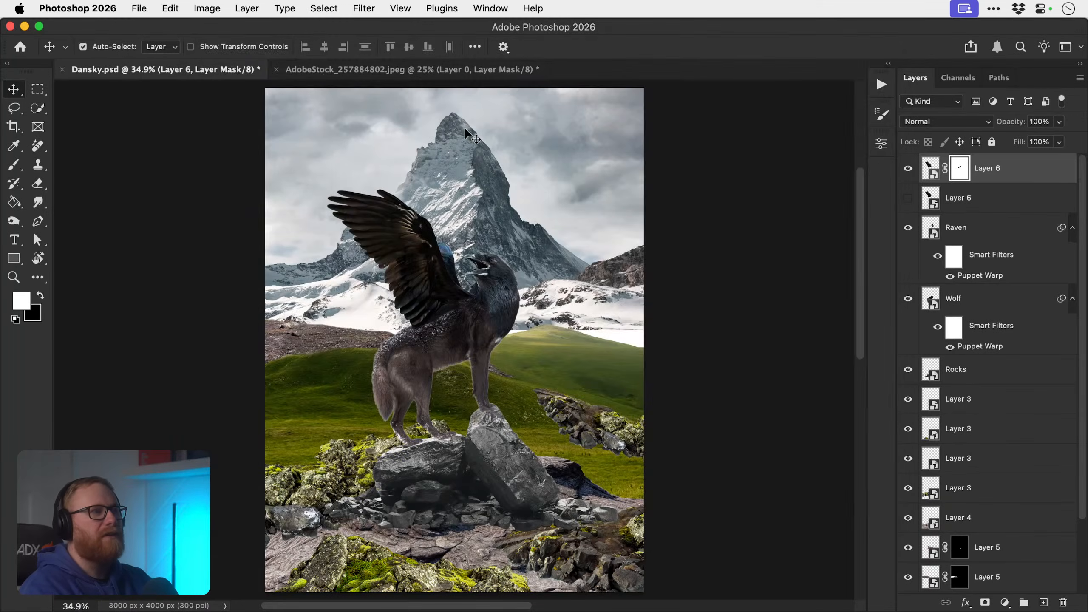
click(327, 69)
drag(998, 167, 482, 317)
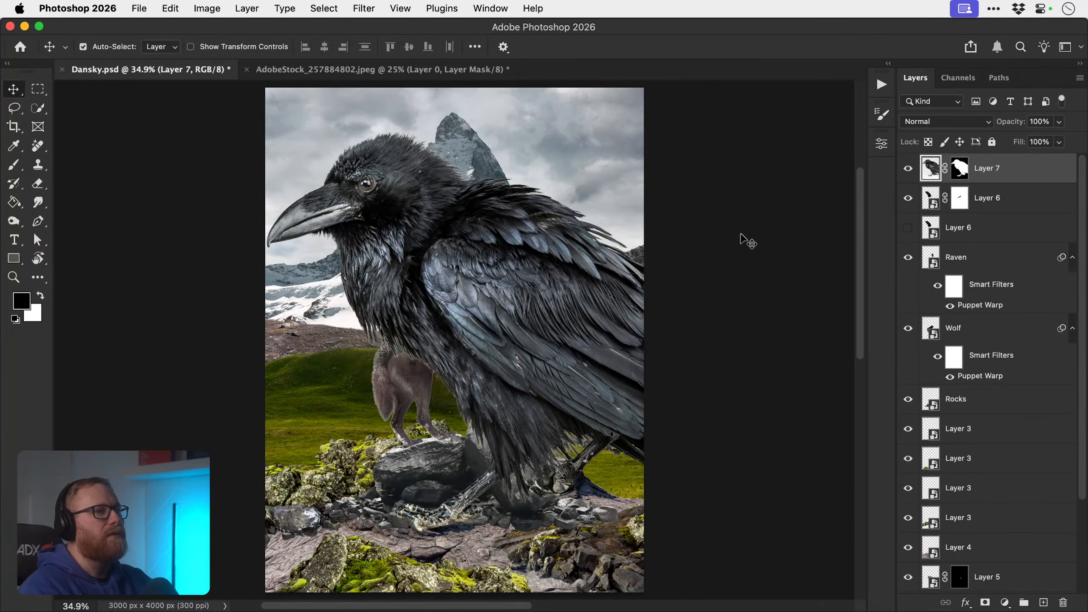
- Convert the raven layer to a smart object and scale it down over the wolf
right_click(1007, 169)
click(882, 450)
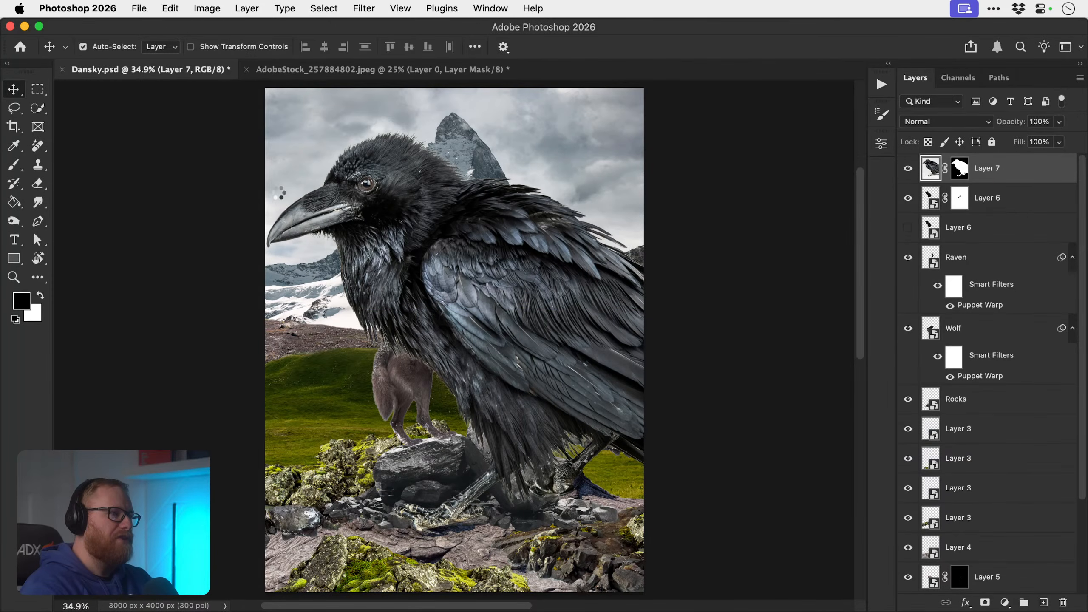
key(super+t)
drag(266, 131, 425, 224)
drag(499, 309, 465, 309)
key(Return)
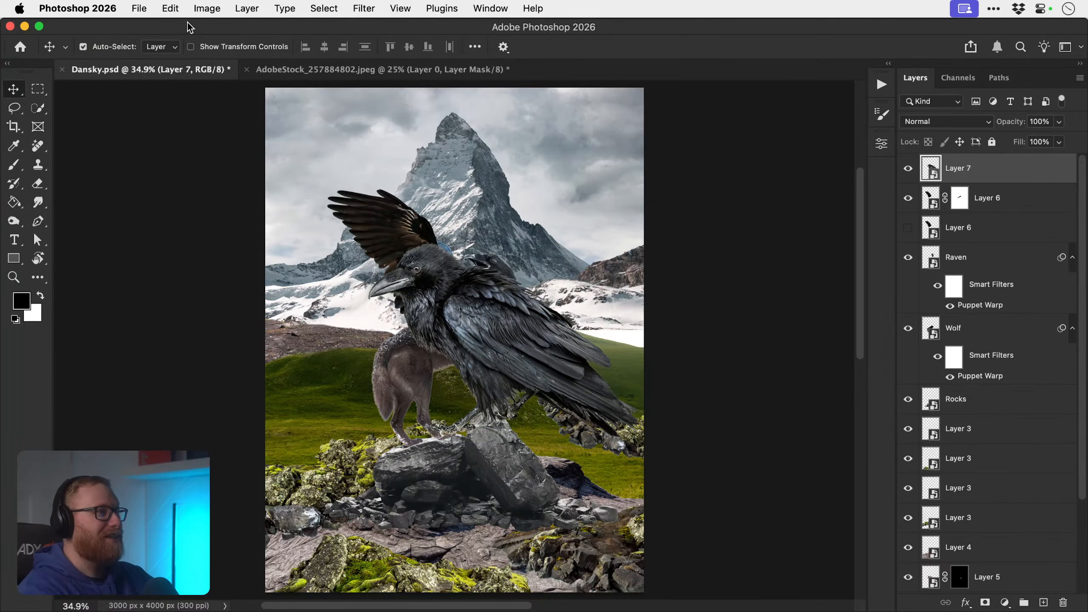
- Flip the raven horizontally and place it in front of the wolf's body
click(173, 8)
mouse_move(223, 354)
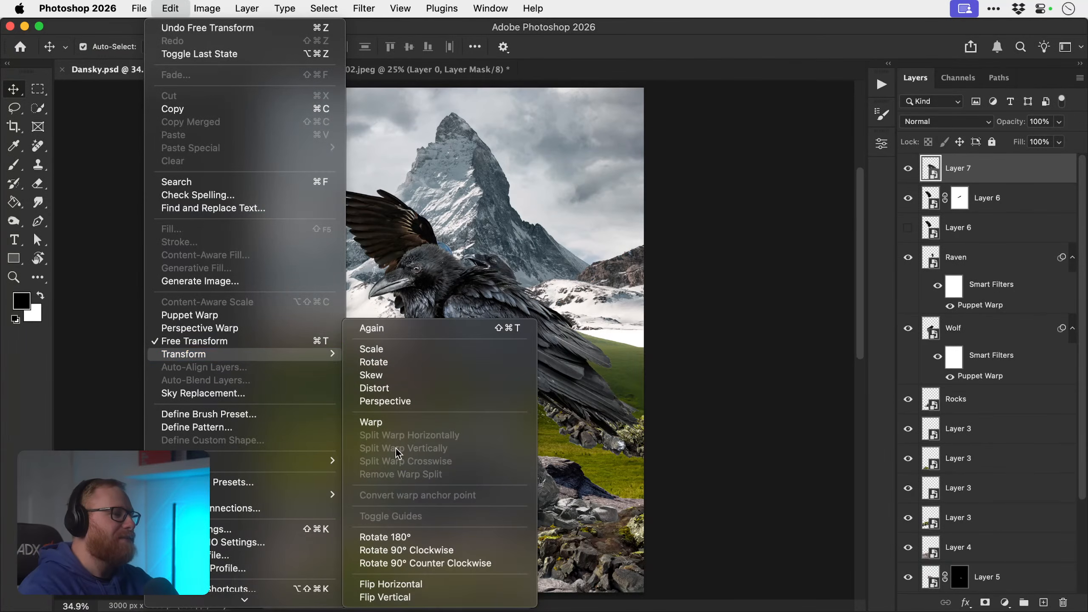
click(397, 582)
drag(510, 339, 502, 362)
key(z)
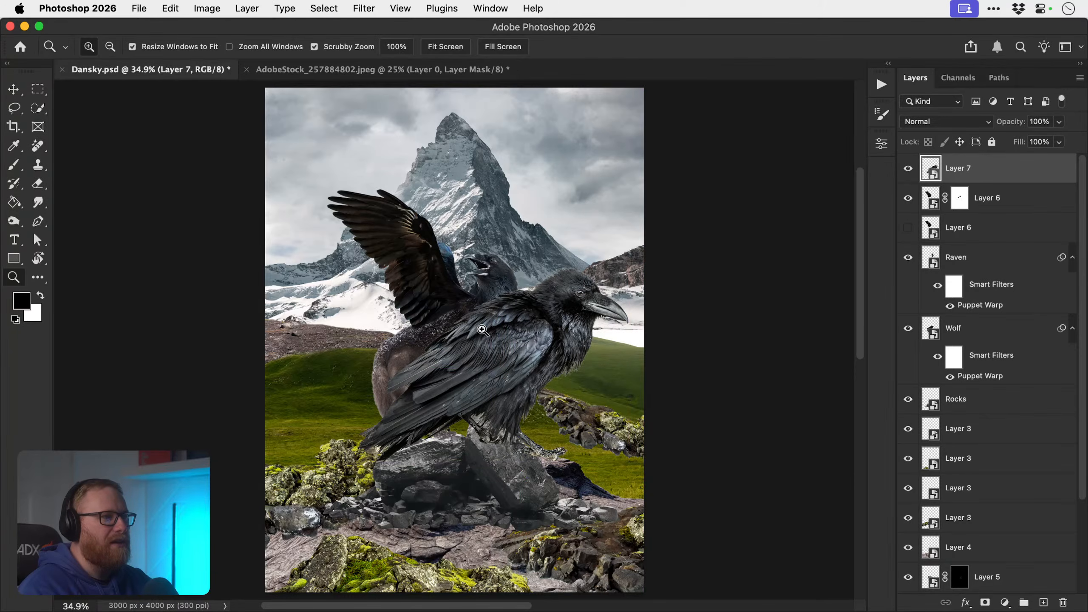
double_click(482, 329)
key(v)
drag(552, 334, 587, 341)
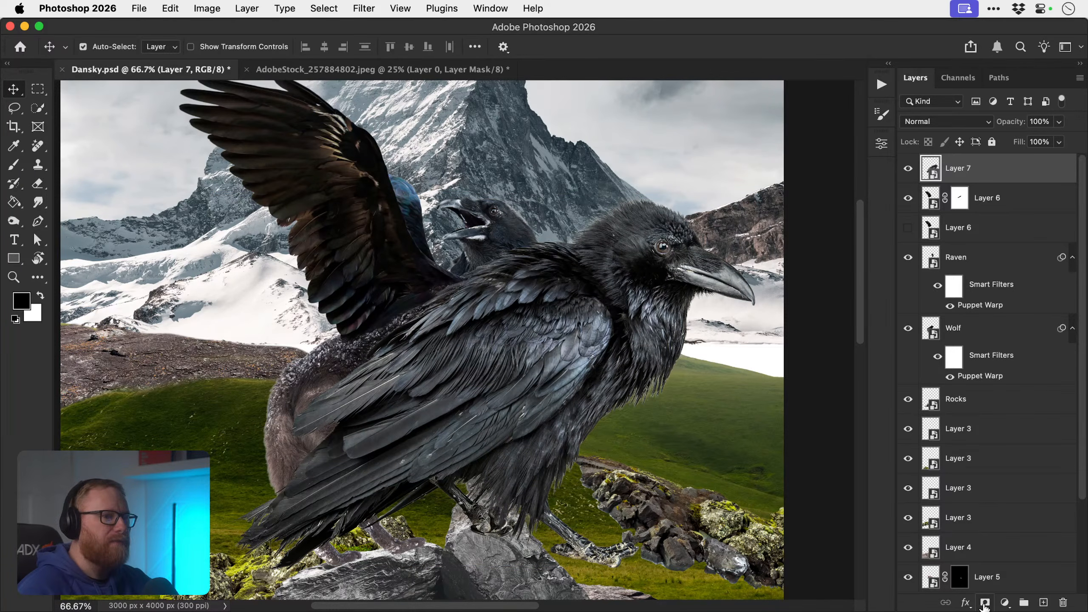
drag(513, 440, 490, 447)
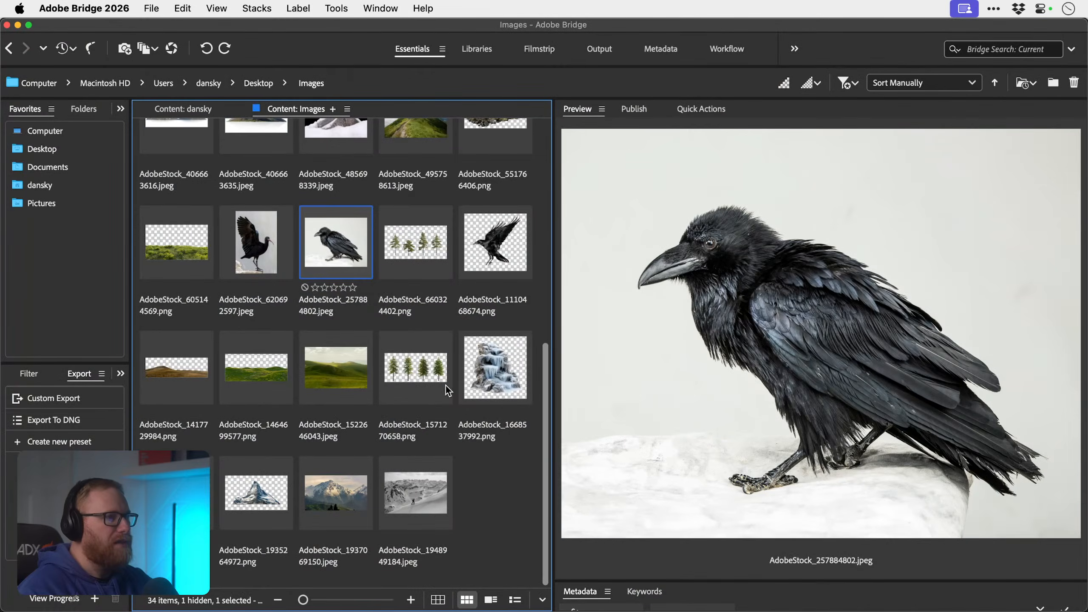
- Switch to Bridge and preview the tree, frozen waterfall, flying raven and mountain images
click(445, 386)
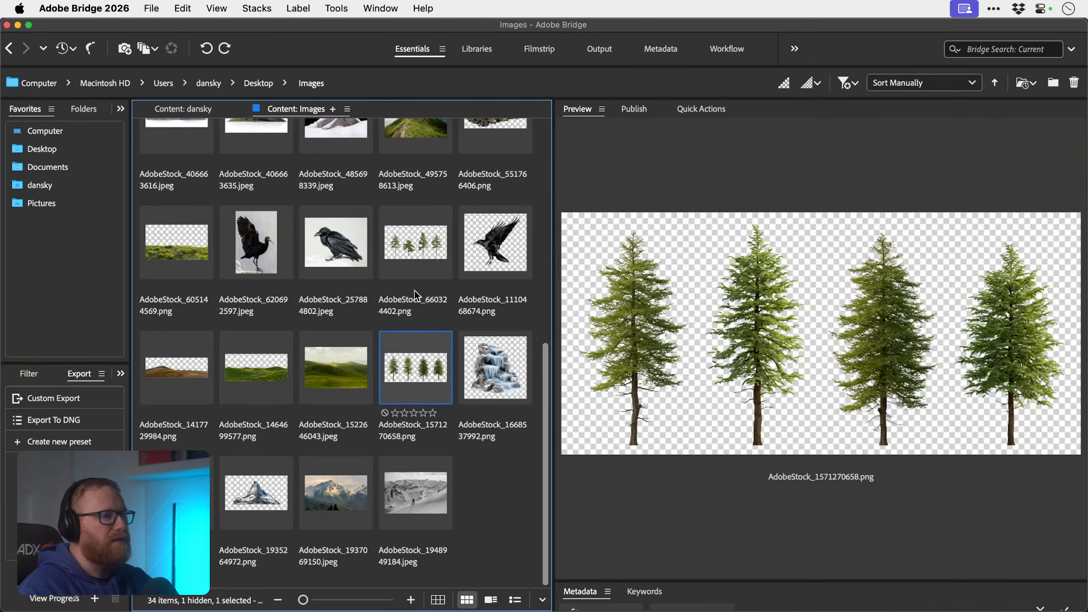
click(413, 251)
click(491, 364)
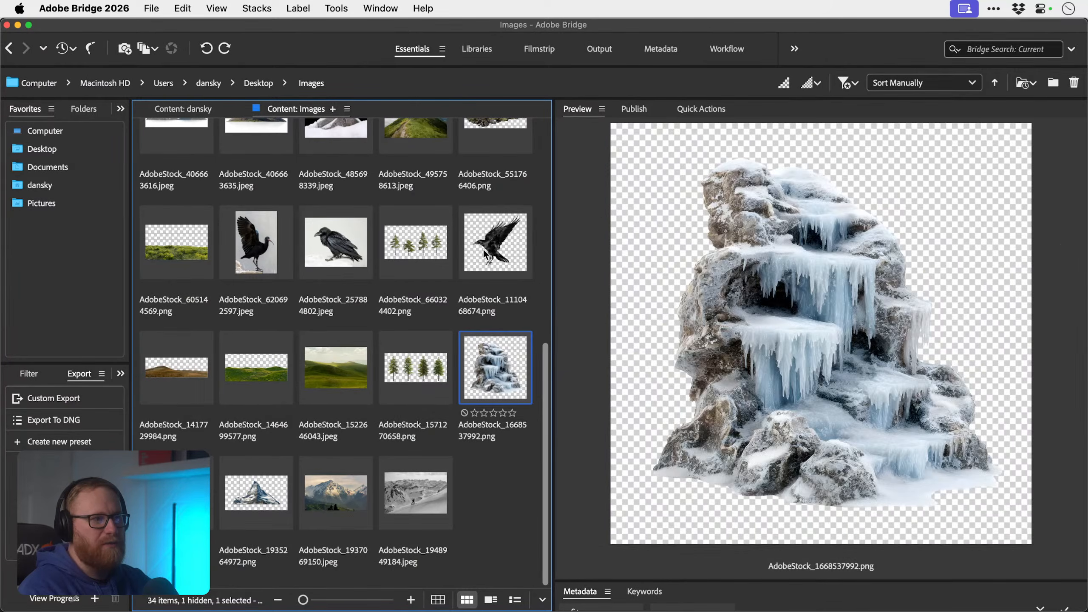
click(481, 270)
click(260, 497)
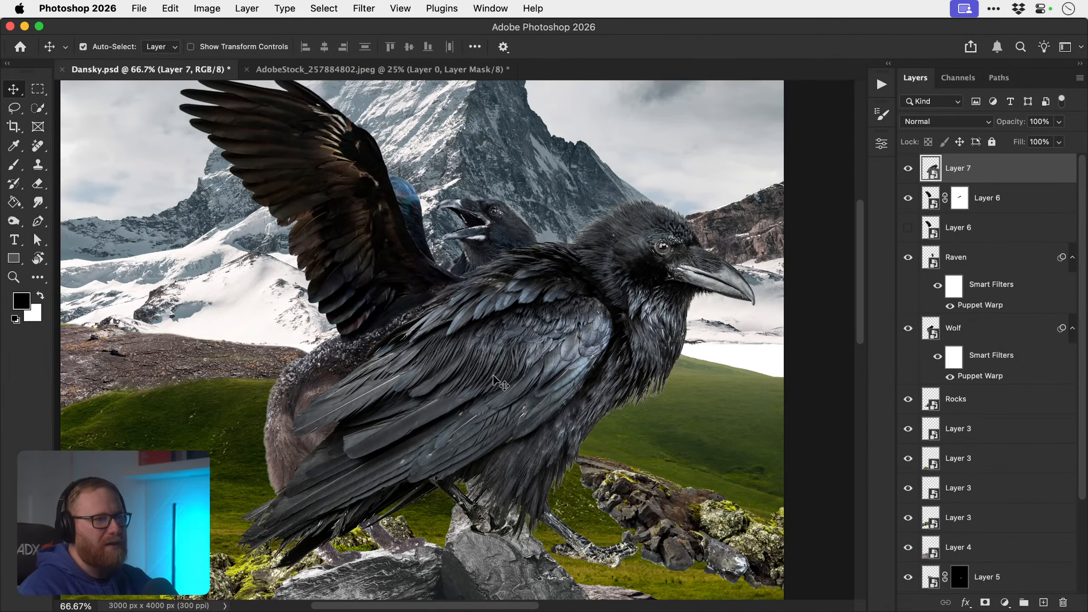
- Reposition the raven lower in front of the wolf, keeping the wolf's raven head uncovered
drag(493, 377, 446, 380)
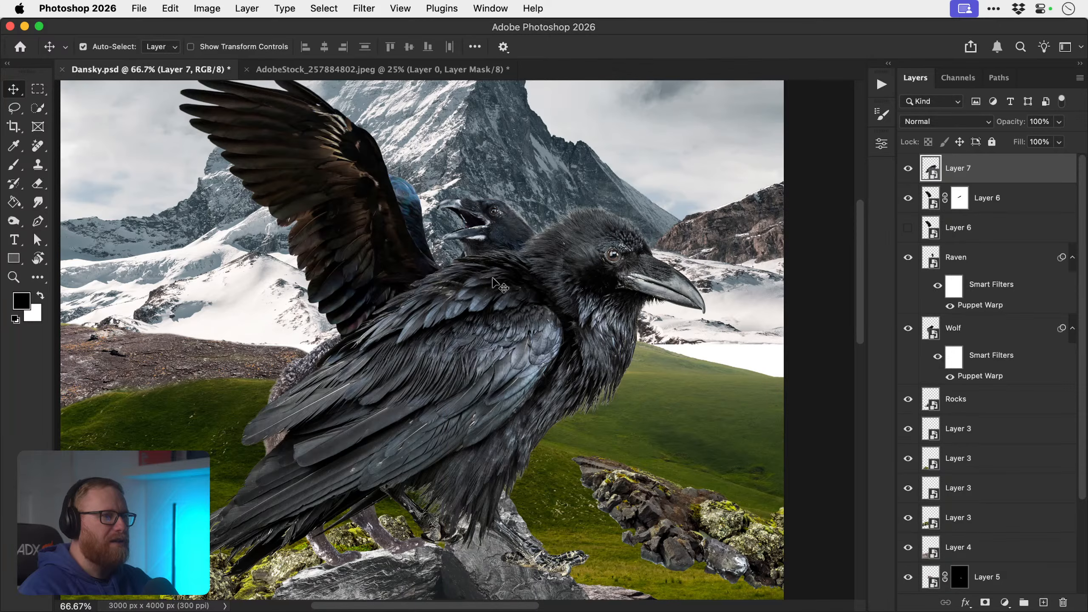
click(14, 108)
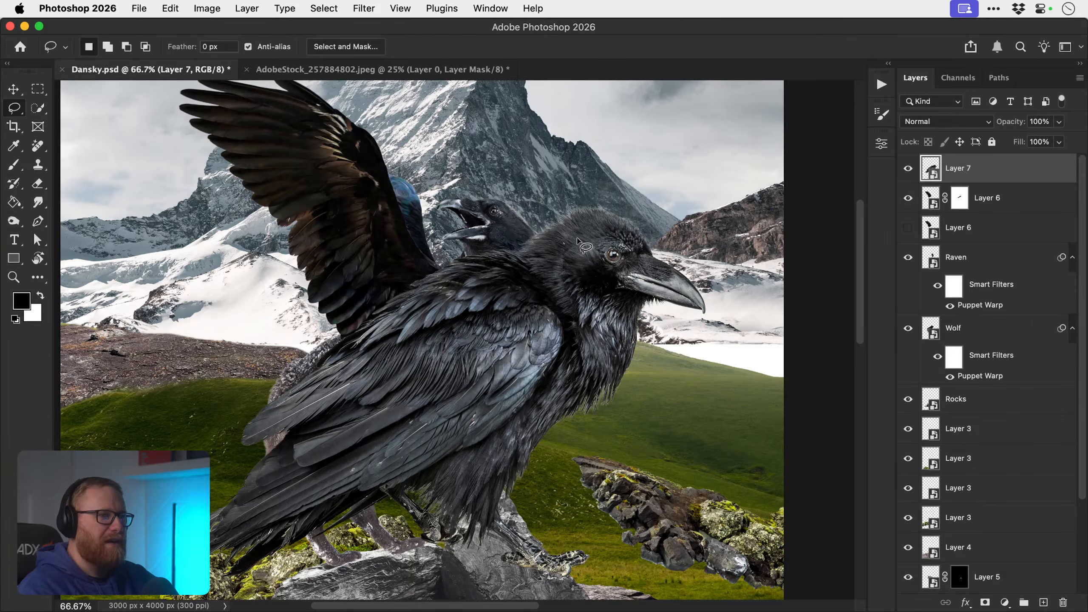
key(v)
mouse_move(522, 286)
mouse_down()
mouse_move(557, 296)
mouse_move(571, 329)
mouse_up()
- Lasso around the raven's folded wing and mask the layer so only the wing shows
key(l)
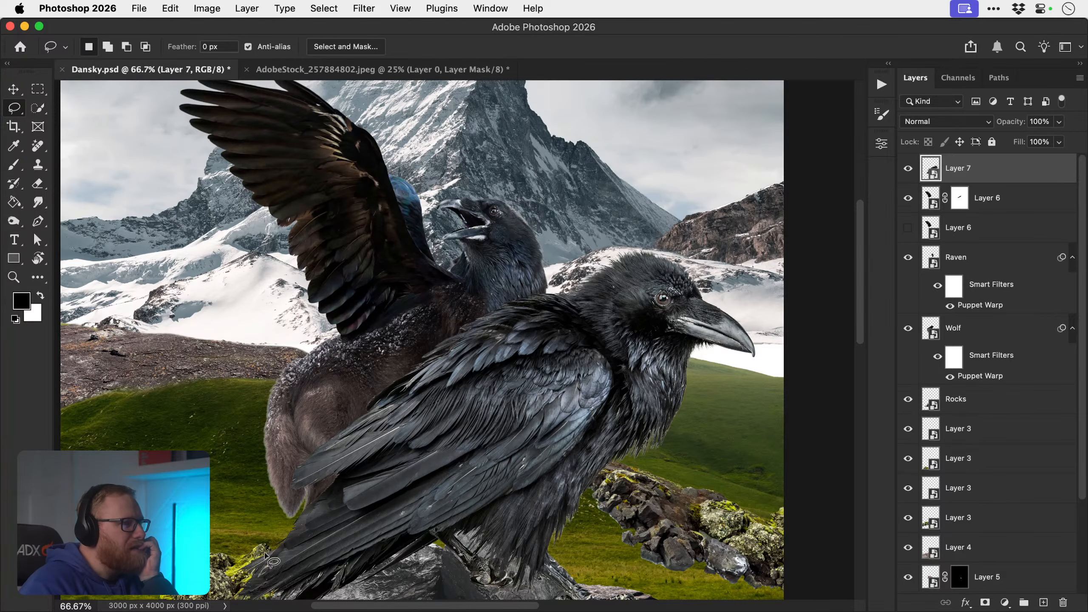
mouse_move(256, 588)
mouse_down()
mouse_move(485, 488)
mouse_move(547, 438)
mouse_move(599, 350)
mouse_up()
mouse_move(488, 296)
mouse_down()
mouse_move(386, 337)
mouse_move(308, 406)
mouse_move(260, 496)
mouse_move(242, 566)
mouse_up()
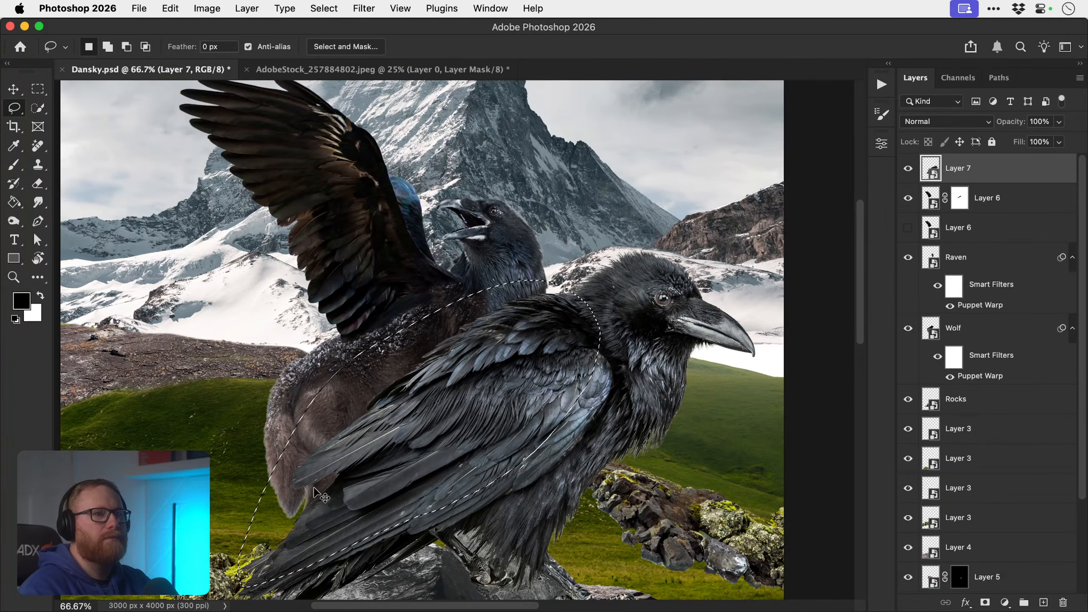
click(985, 602)
- Scale down the folded wing and place it over the wolf's shoulder and back
key(v)
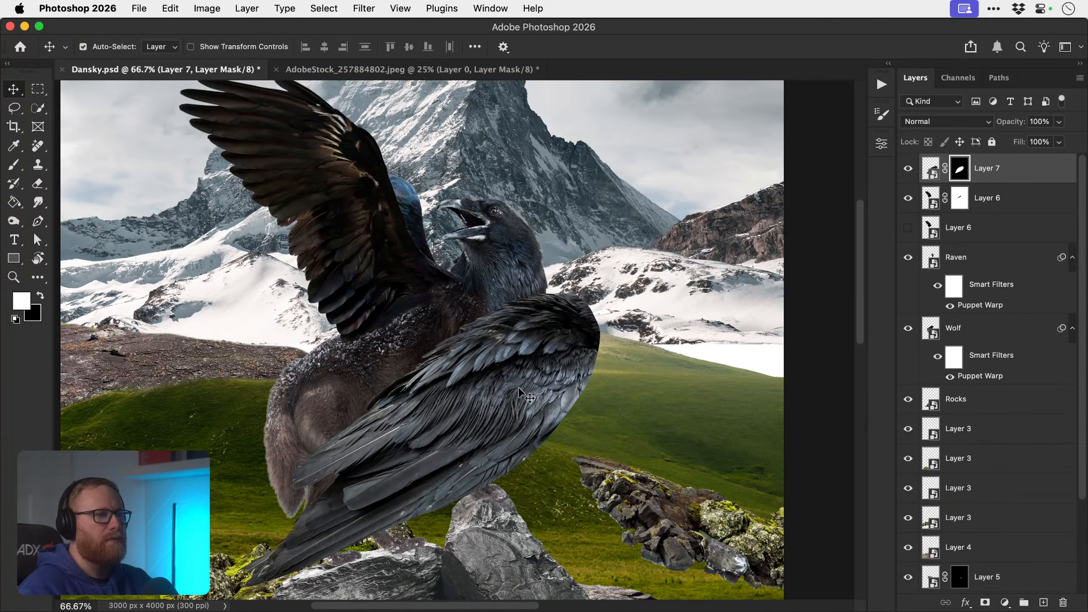
key(super+t)
drag(730, 211, 613, 295)
key(Return)
drag(490, 354, 446, 306)
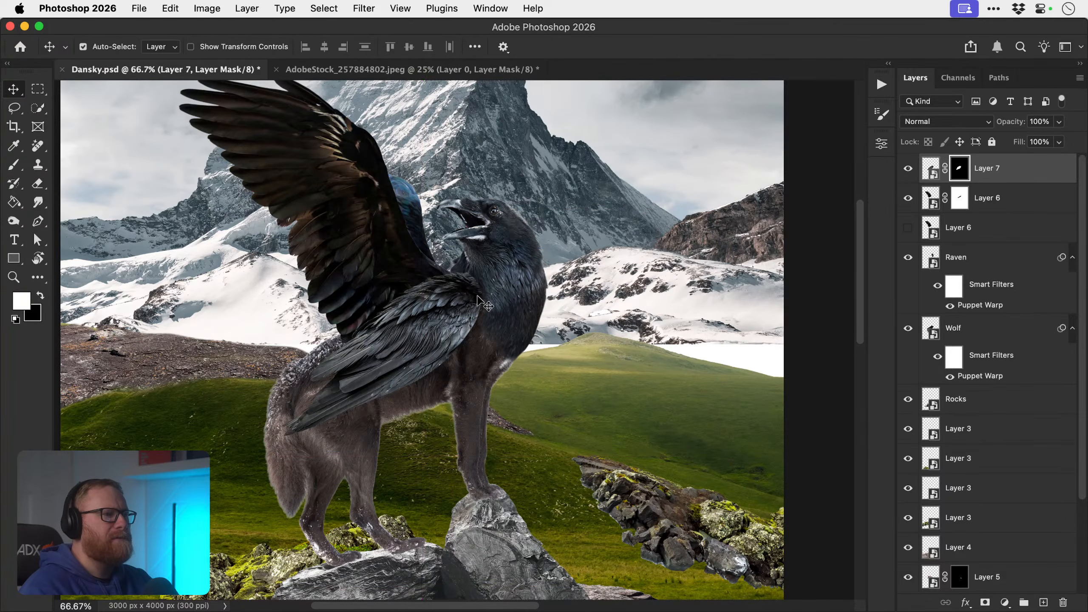
- Hide the raised wing layer and rotate the folded wing slightly to follow the wolf's back
click(496, 248)
click(908, 198)
click(986, 168)
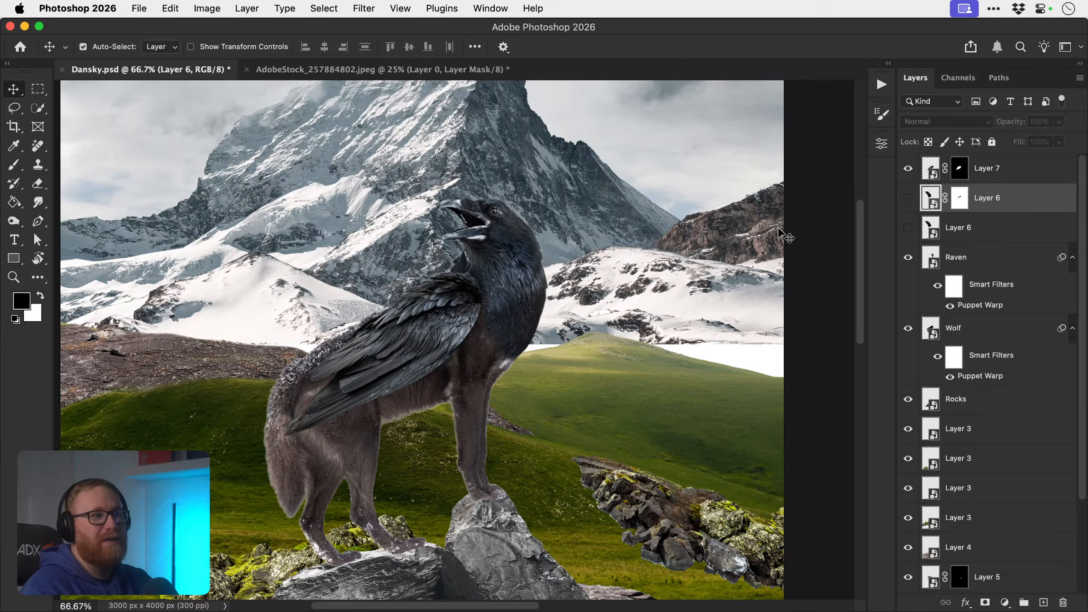
key(super+t)
drag(549, 242, 569, 240)
key(Return)
key(z)
drag(480, 348, 453, 335)
key(v)
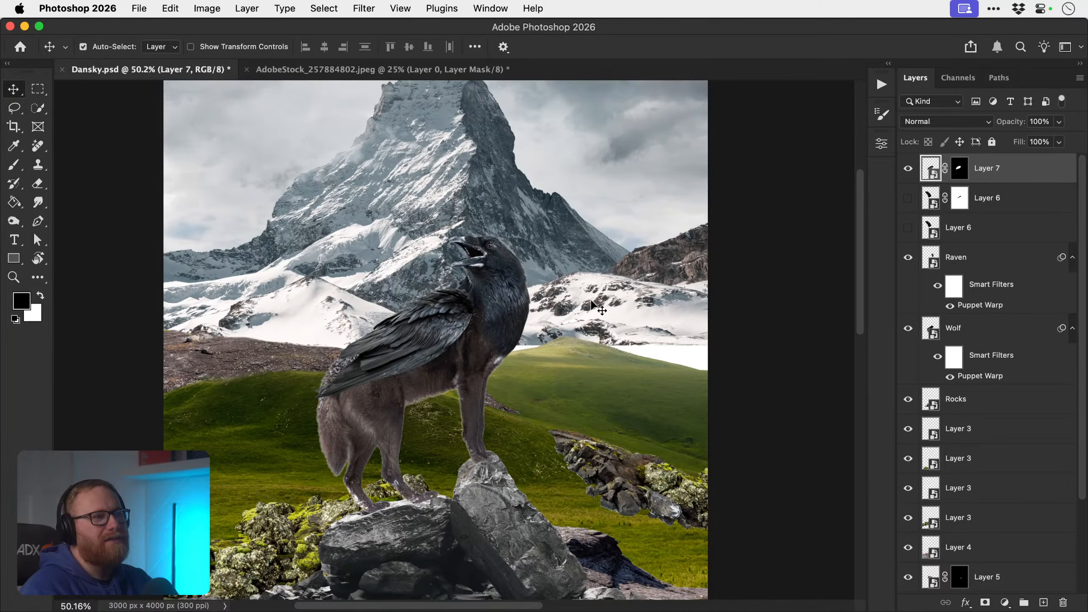
- Compare the raised and folded wings by toggling their layers, ending with both visible and the folded wing layer selected
click(908, 168)
click(907, 197)
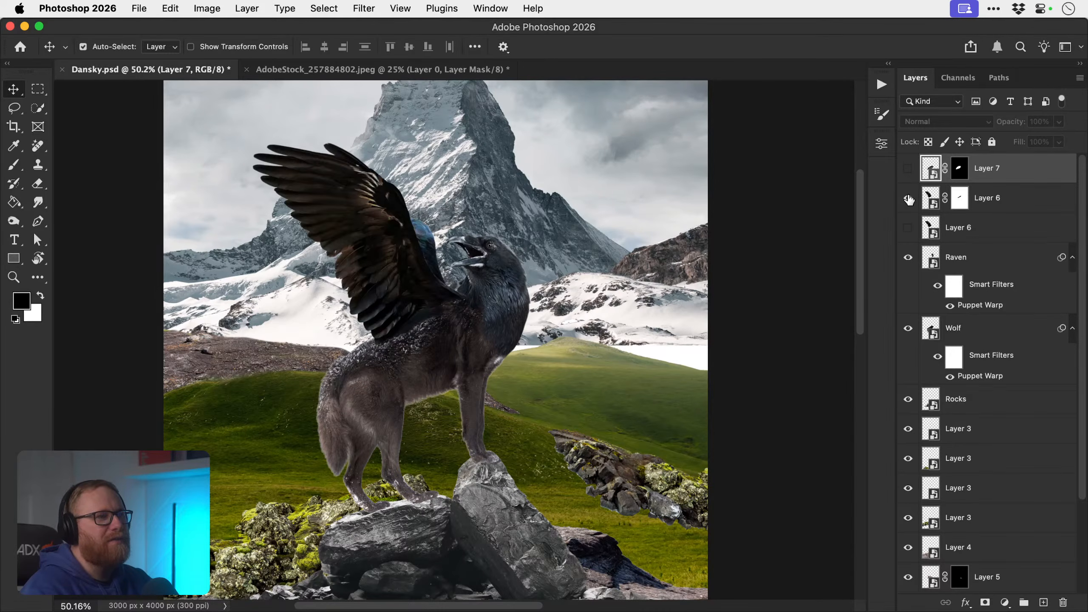
click(997, 201)
click(908, 199)
click(908, 197)
click(908, 169)
click(982, 169)
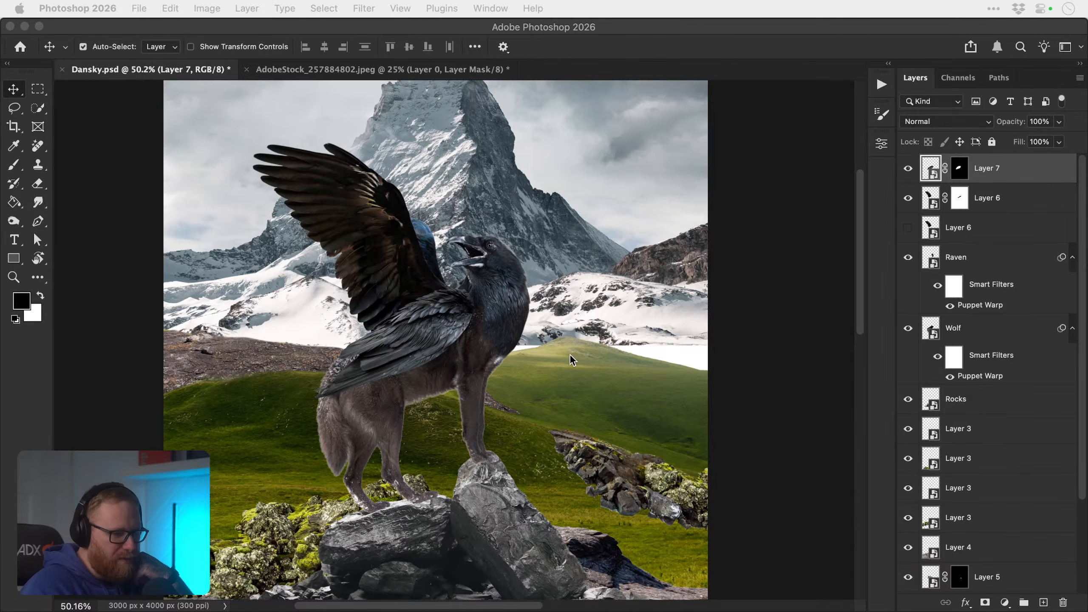
- Free-transform the folded wing so it sits at a slightly flatter angle on the wolf's back
key(z)
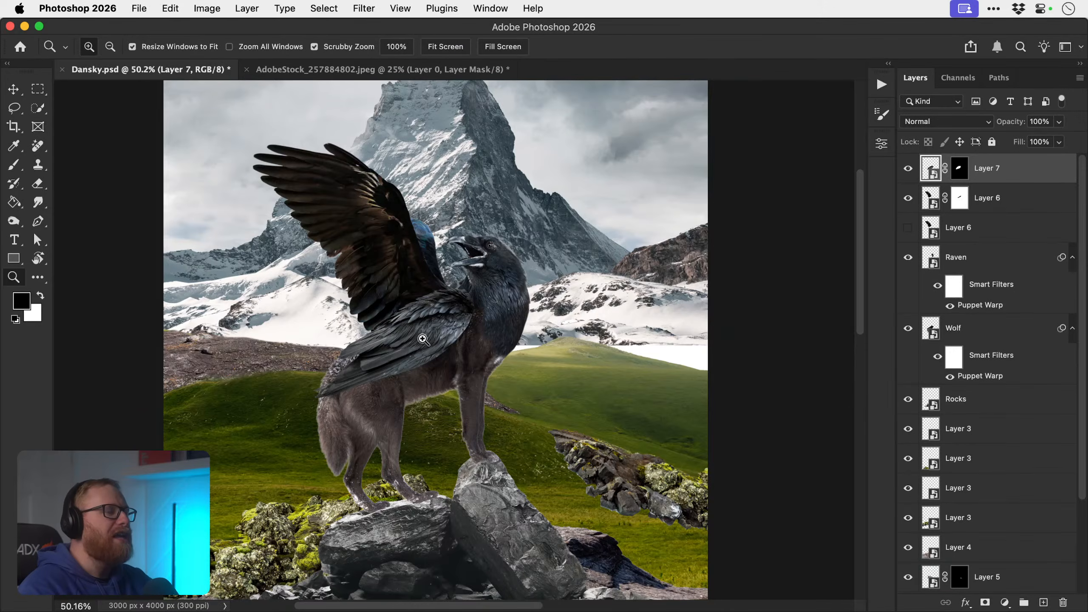
click(421, 339)
click(420, 338)
key(v)
drag(439, 358, 443, 356)
key(super+t)
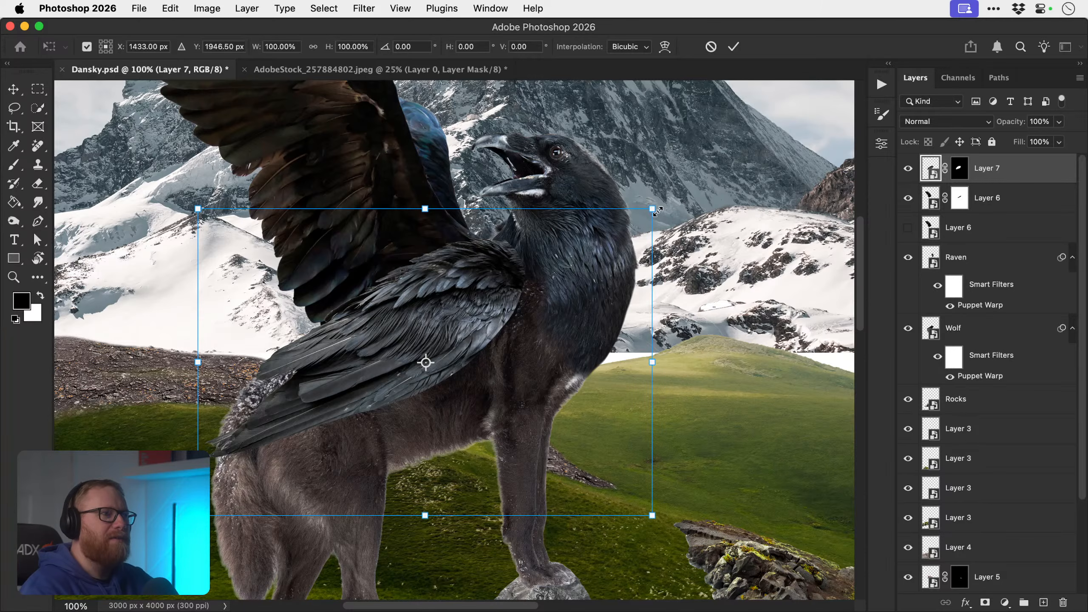
drag(650, 210, 649, 233)
key(Return)
- Move the folded wing up to the base of the raised wing and stack its layer beneath the raised wing layer
drag(481, 297, 487, 256)
key(super+bracketleft)
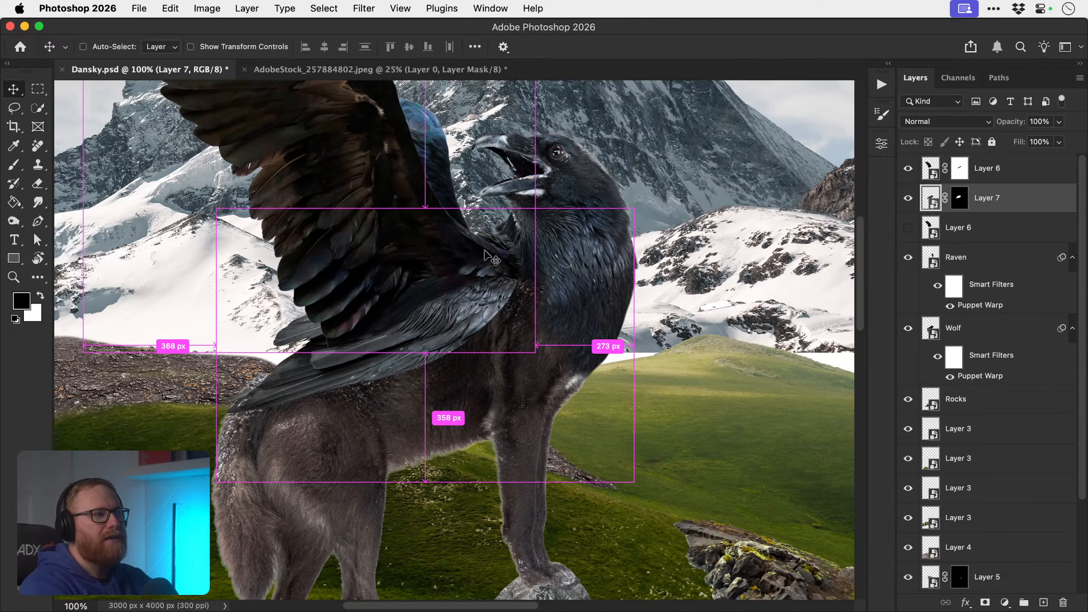
drag(460, 324, 467, 323)
- Rotate the folded wing flatter along the wolf's back and nudge it up against the raised wing
key(super+t)
drag(672, 200, 493, 317)
key(Return)
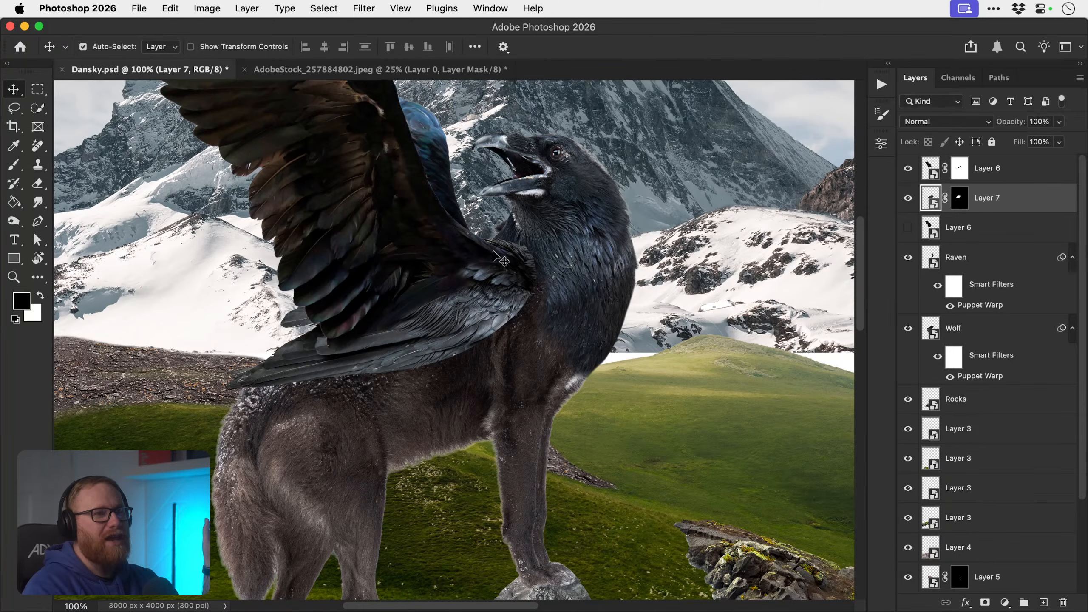
mouse_move(474, 338)
mouse_down()
mouse_move(460, 348)
mouse_move(473, 326)
mouse_up()
drag(357, 251, 381, 291)
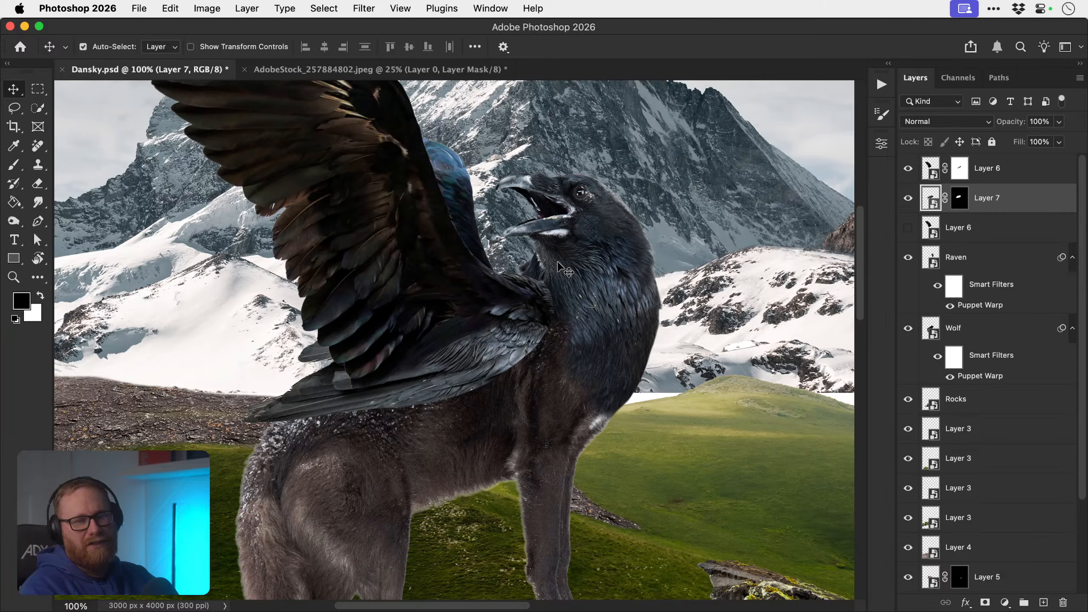
- Hide the raised wing layer, then rotate the folded wing and move it up against the raven's neck
click(373, 263)
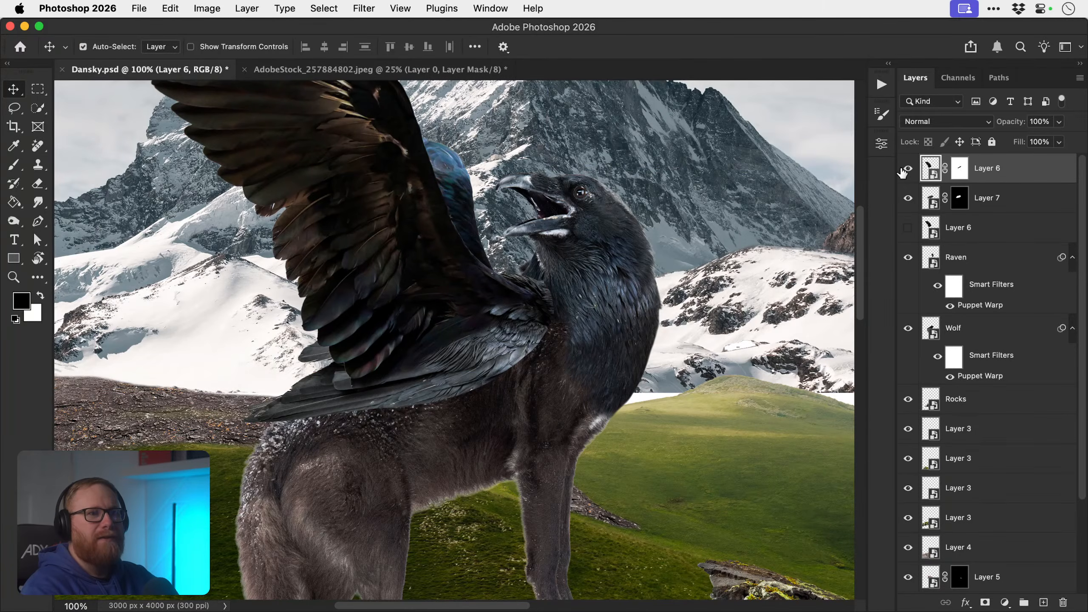
click(908, 168)
drag(476, 334, 534, 294)
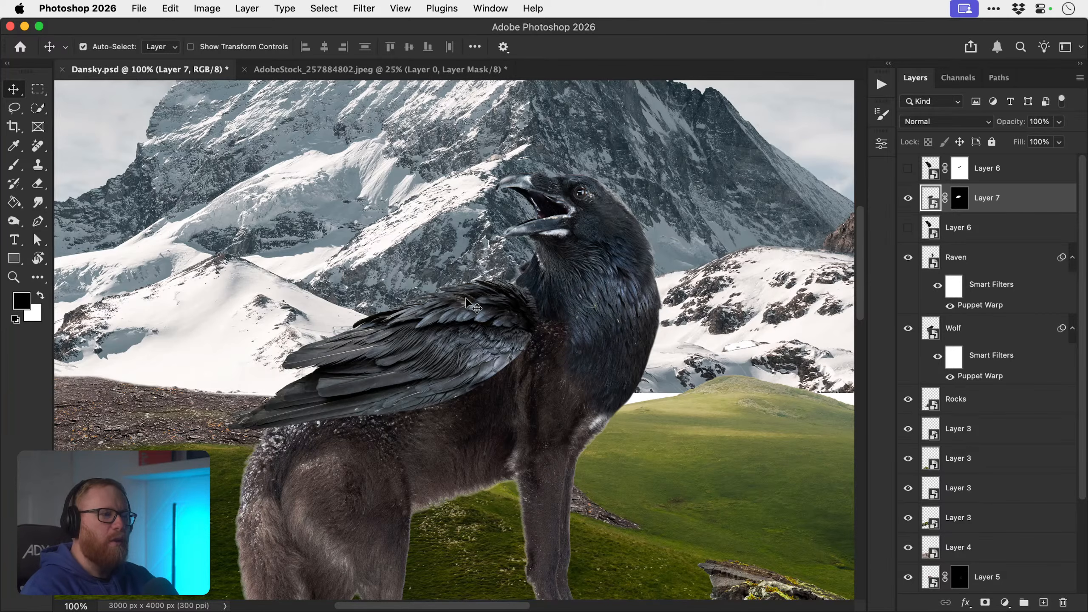
mouse_move(489, 324)
mouse_down()
mouse_move(511, 285)
mouse_move(511, 332)
mouse_move(512, 305)
mouse_move(497, 330)
mouse_up()
key(super+t)
drag(665, 288, 582, 291)
key(Return)
drag(511, 322, 521, 307)
- Paint black on the folded wing's mask to hide its lowest feathers along the wolf's back
click(954, 201)
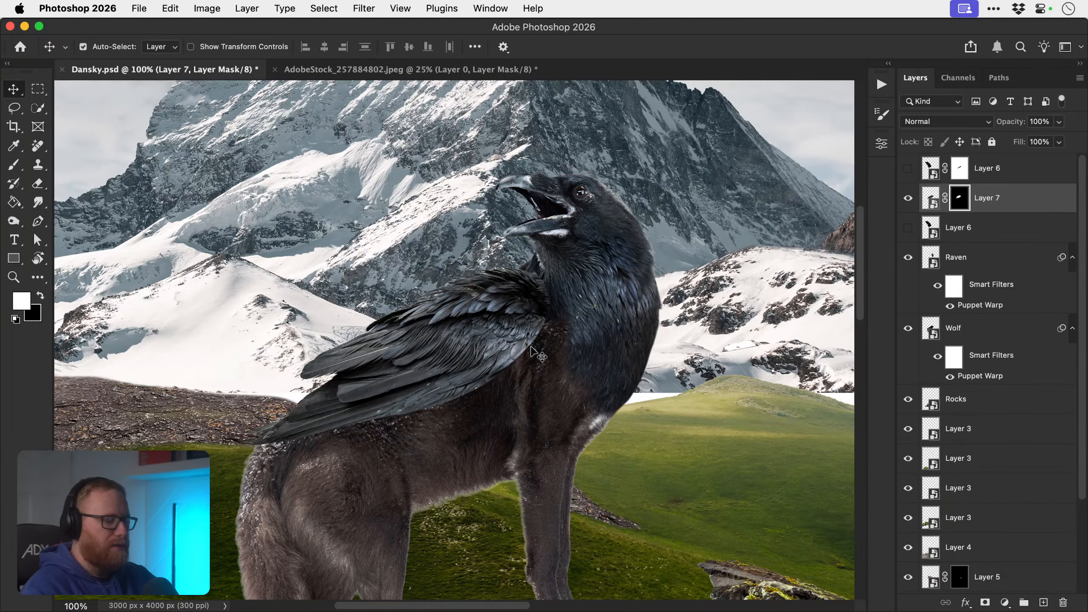
key(b)
mouse_move(255, 435)
mouse_down()
mouse_move(272, 445)
mouse_move(415, 413)
mouse_move(408, 394)
mouse_up()
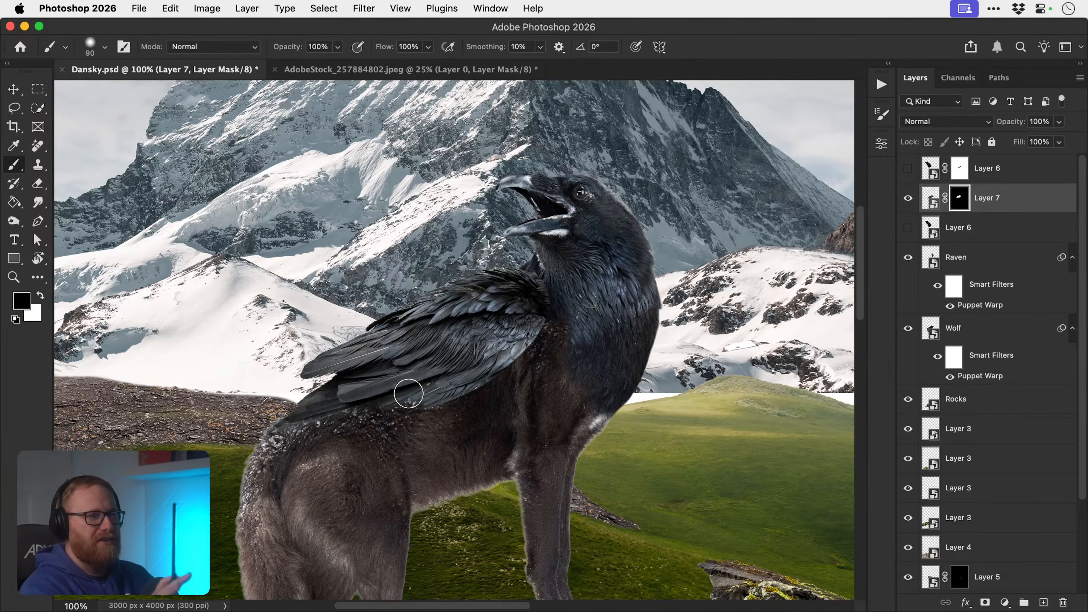
mouse_move(352, 418)
mouse_down()
mouse_move(483, 378)
mouse_move(551, 320)
mouse_up()
key(bracketright)
key(bracketright)
key(bracketright)
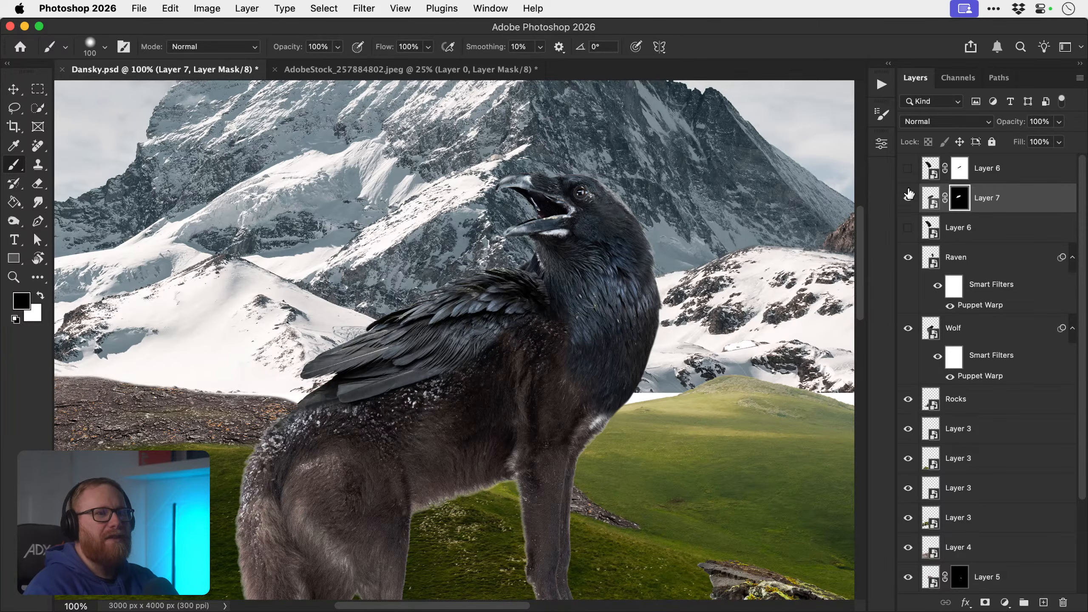
- Show the raised wing again and paint white on the folded wing's mask to restore its lower feathers
click(908, 171)
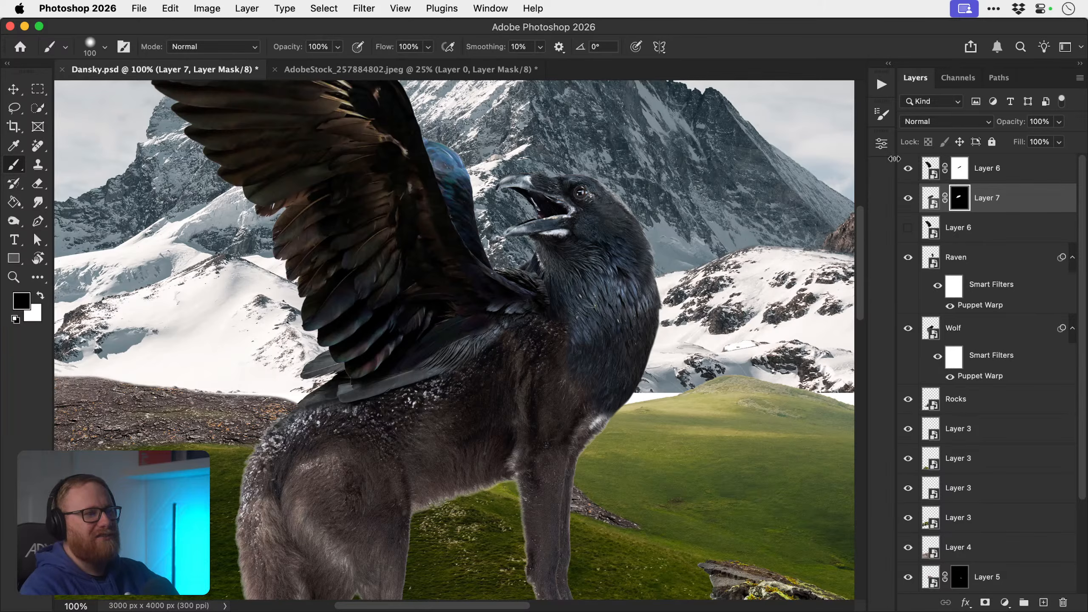
key(v)
mouse_move(435, 268)
mouse_down()
mouse_move(451, 307)
mouse_move(441, 334)
mouse_up()
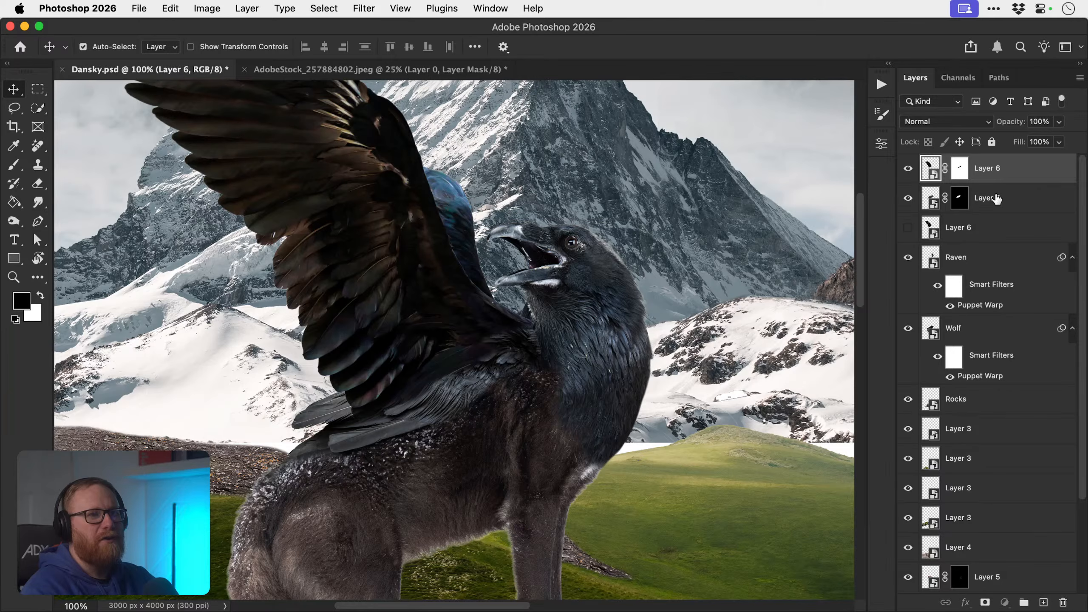
click(996, 198)
click(959, 198)
key(b)
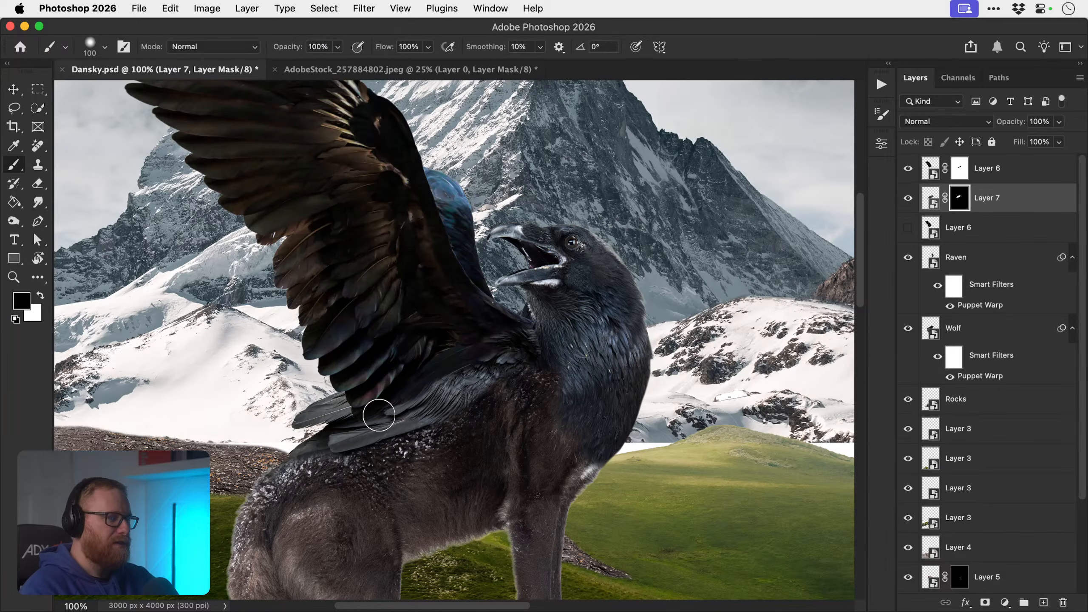
key(x)
mouse_move(315, 432)
mouse_down()
mouse_move(289, 469)
mouse_move(338, 450)
mouse_move(269, 482)
mouse_move(330, 449)
mouse_move(419, 426)
mouse_move(505, 365)
mouse_up()
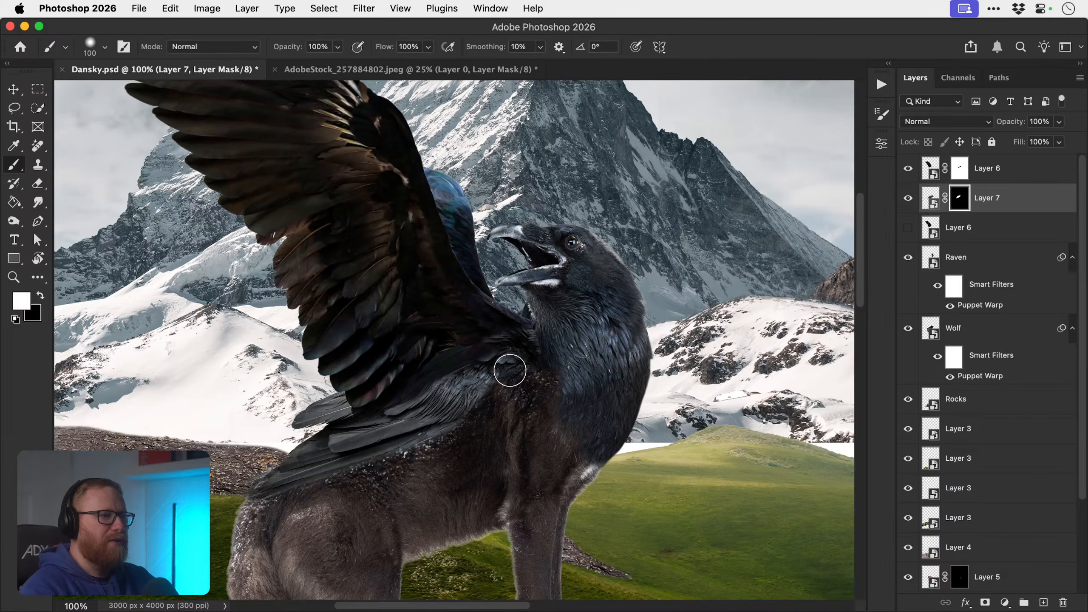
- Paint black on the mask along the folded wing's lower edge to blend it into the wolf's snowy fur
key(x)
mouse_move(469, 438)
mouse_down()
mouse_move(255, 515)
mouse_move(233, 484)
mouse_up()
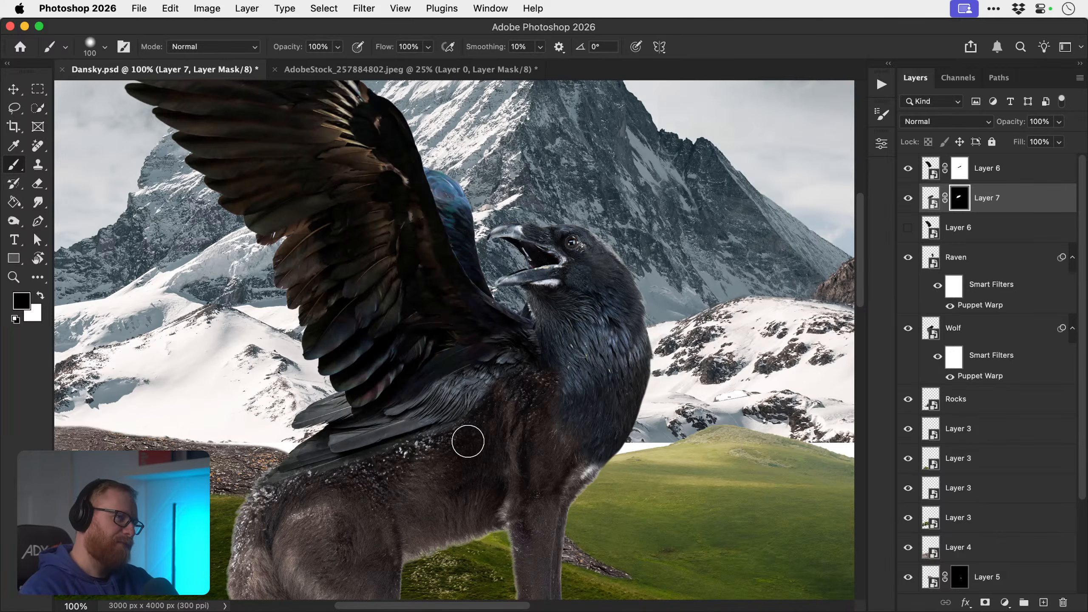
drag(425, 472, 446, 414)
super+click(405, 402)
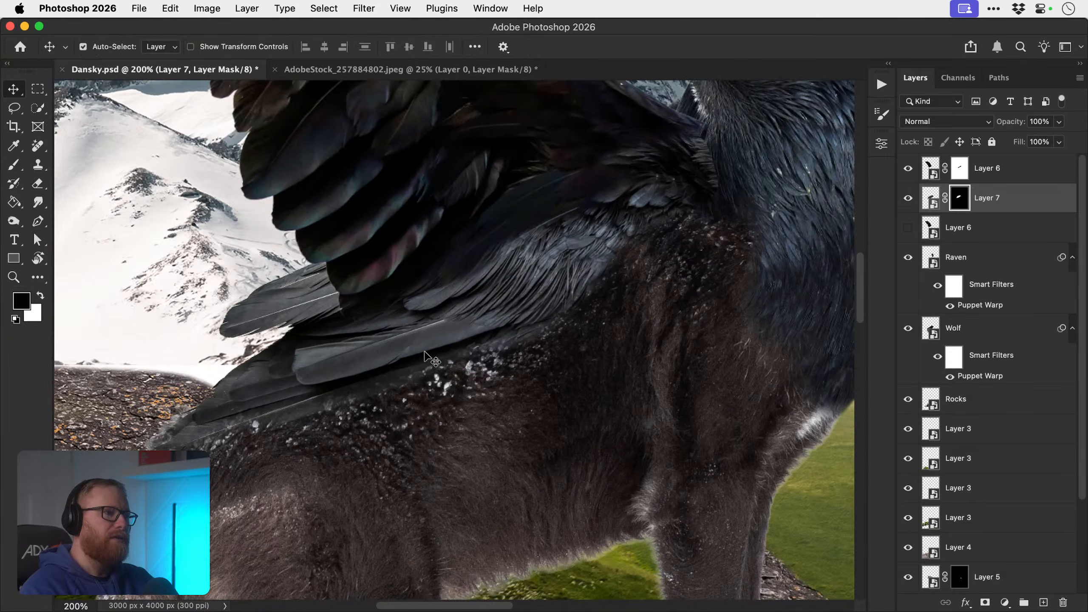
click(931, 200)
click(908, 199)
click(908, 199)
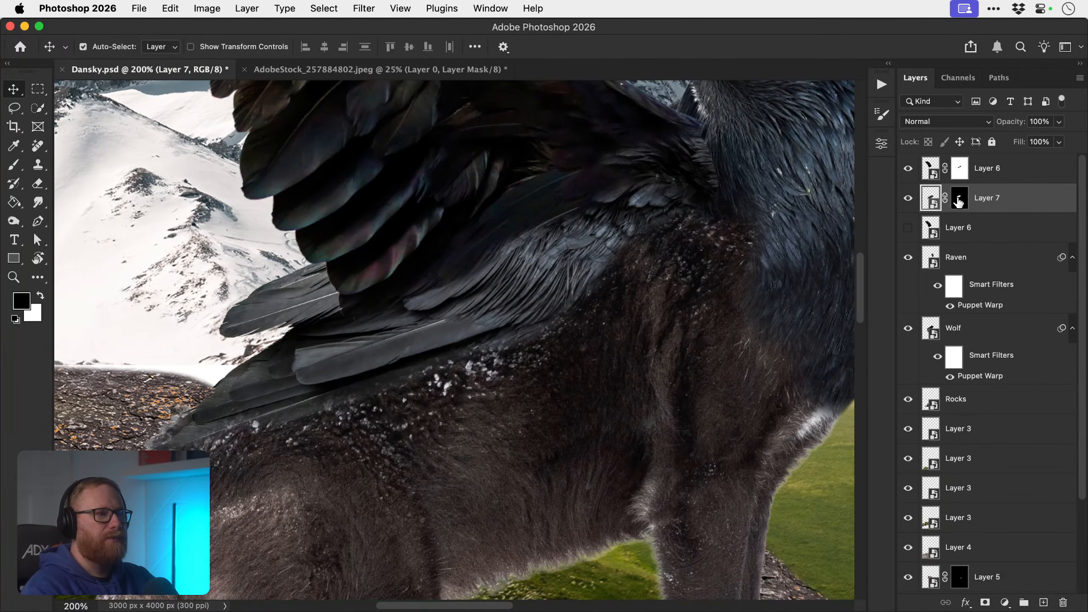
key(super+t)
right_click(513, 307)
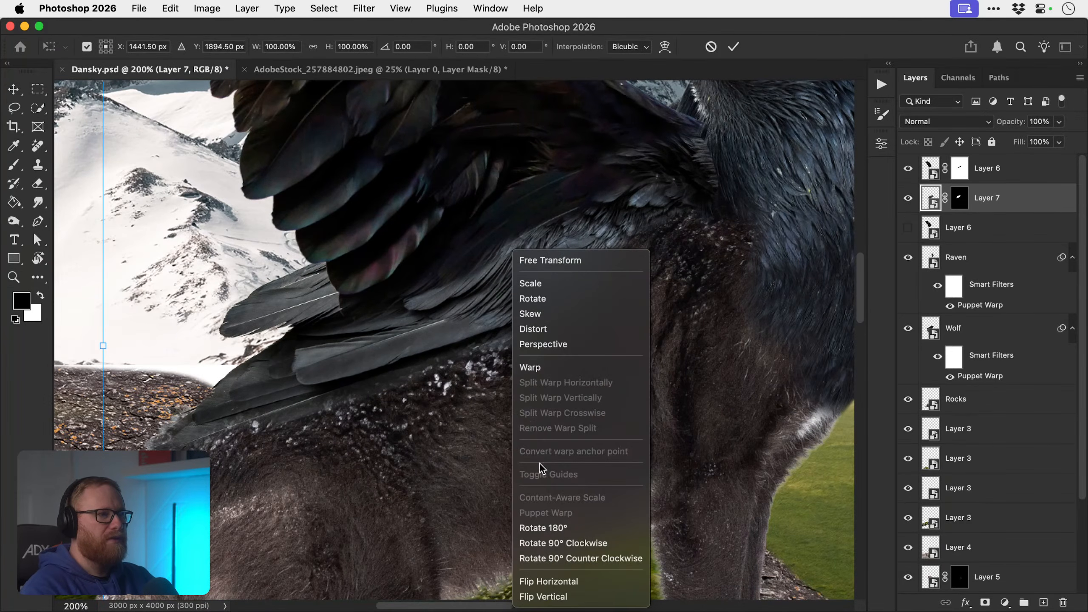
click(544, 369)
click(550, 273)
key(Escape)
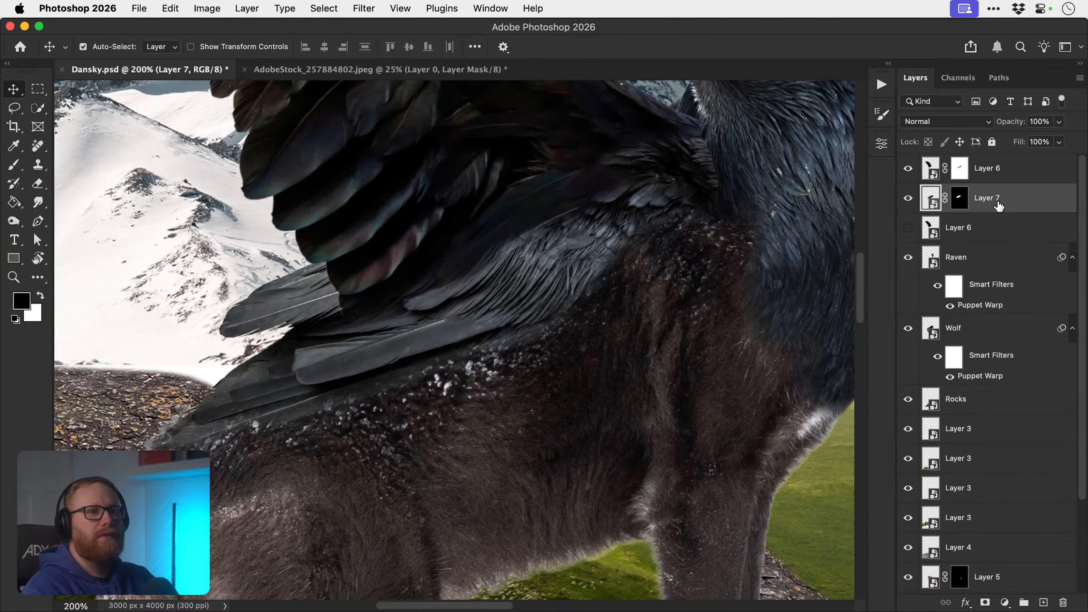
- Convert the masked folded wing layer to a smart object and start warping it by bending its lower feathers upward
right_click(997, 206)
click(882, 393)
key(super+t)
right_click(477, 310)
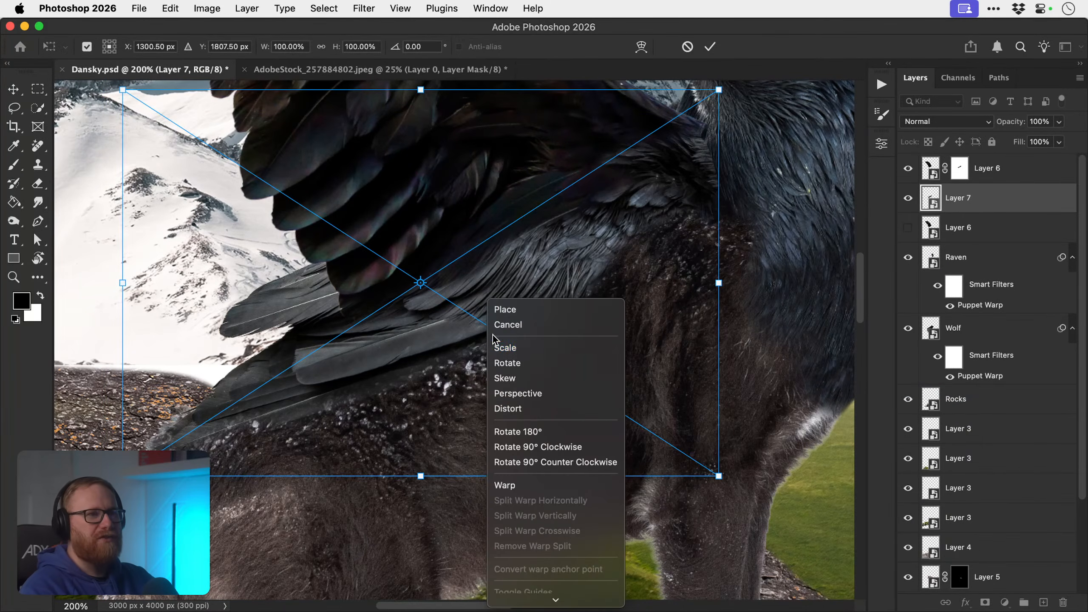
click(511, 483)
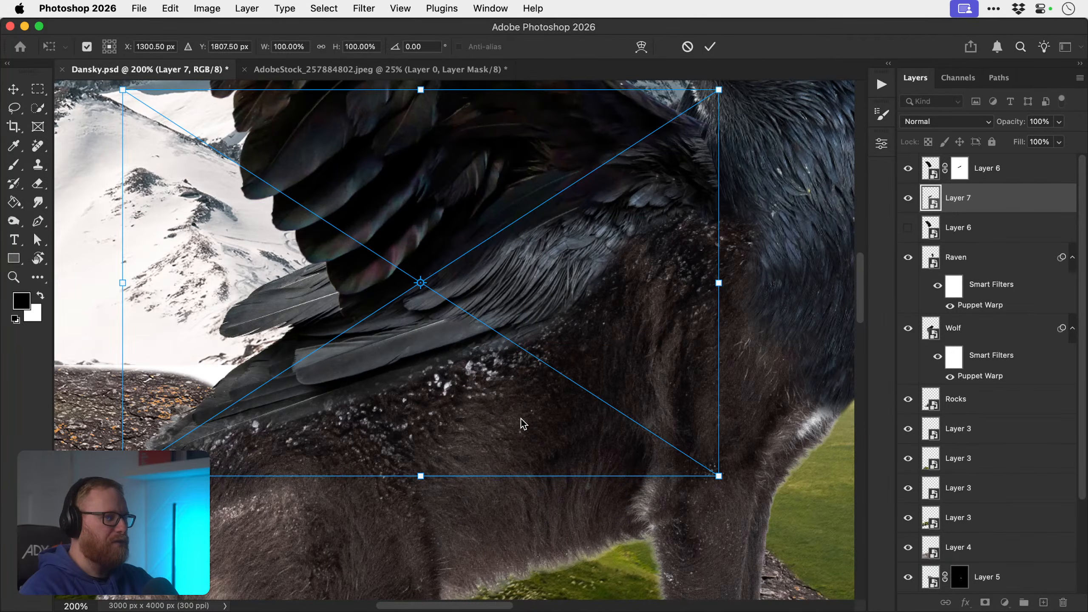
drag(479, 350, 445, 328)
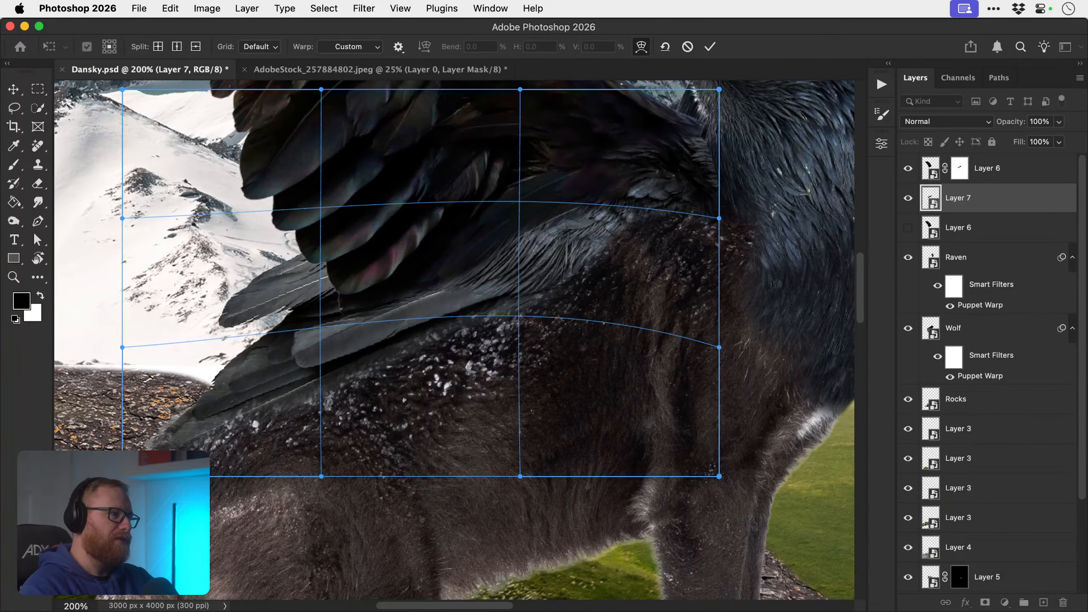
- Warp the folded wing's outer edges and corners so it curves along the wolf's back, and apply the warp
drag(122, 348, 71, 354)
key(super+minus)
key(super+minus)
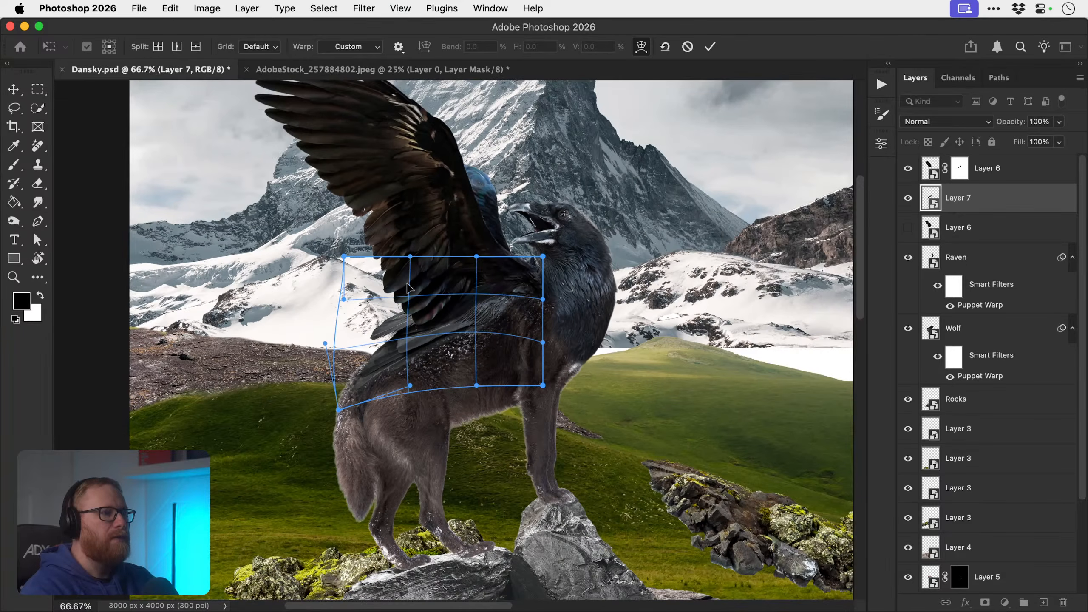
drag(549, 251, 557, 242)
drag(543, 386, 552, 379)
drag(471, 331, 495, 327)
drag(410, 385, 408, 370)
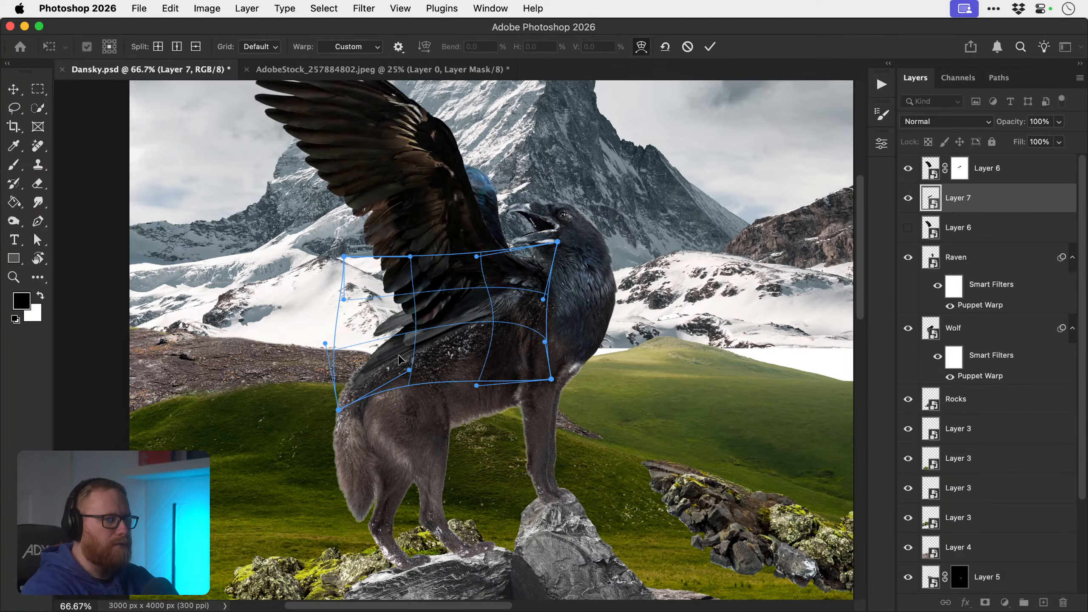
key(Return)
scroll(428, 386, up, 3)
scroll(447, 413, right, 2)
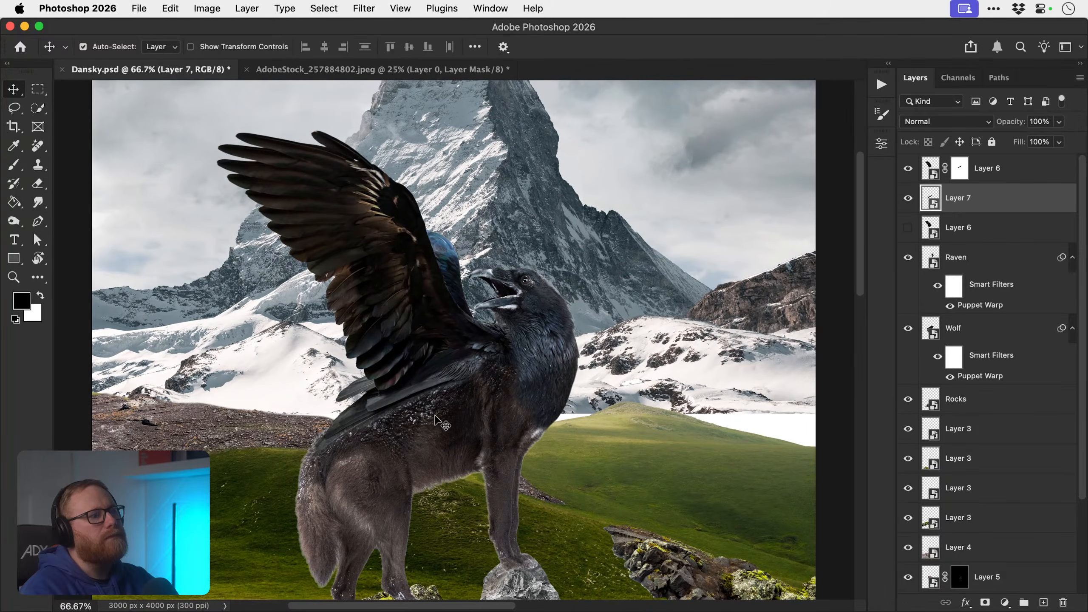
- Add a layer mask to the folded wing and paint out its protruding feather tips, reducing the brush to 45 px
click(984, 602)
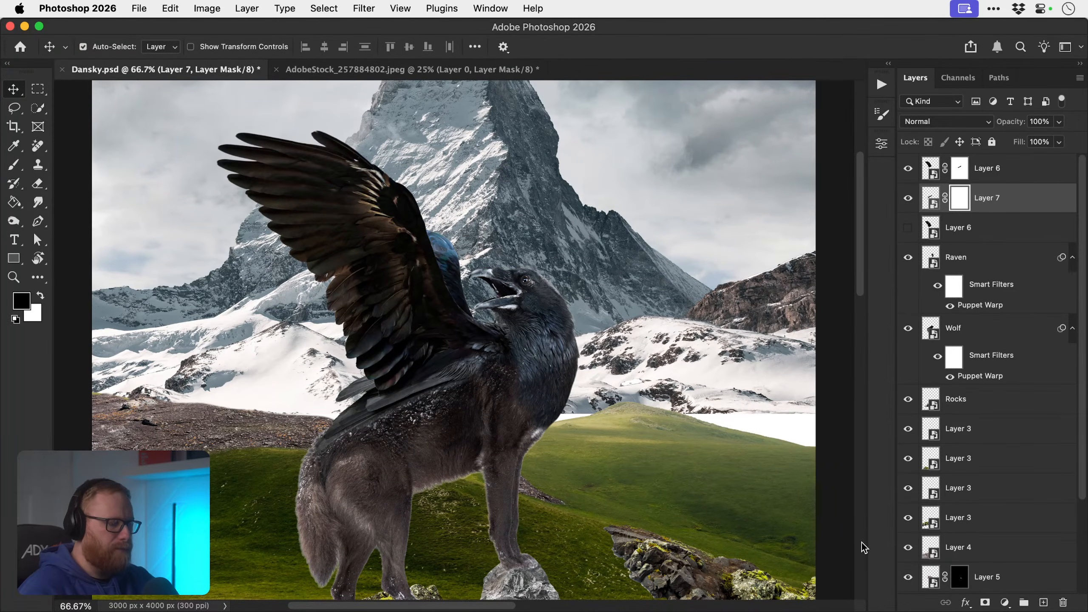
key(b)
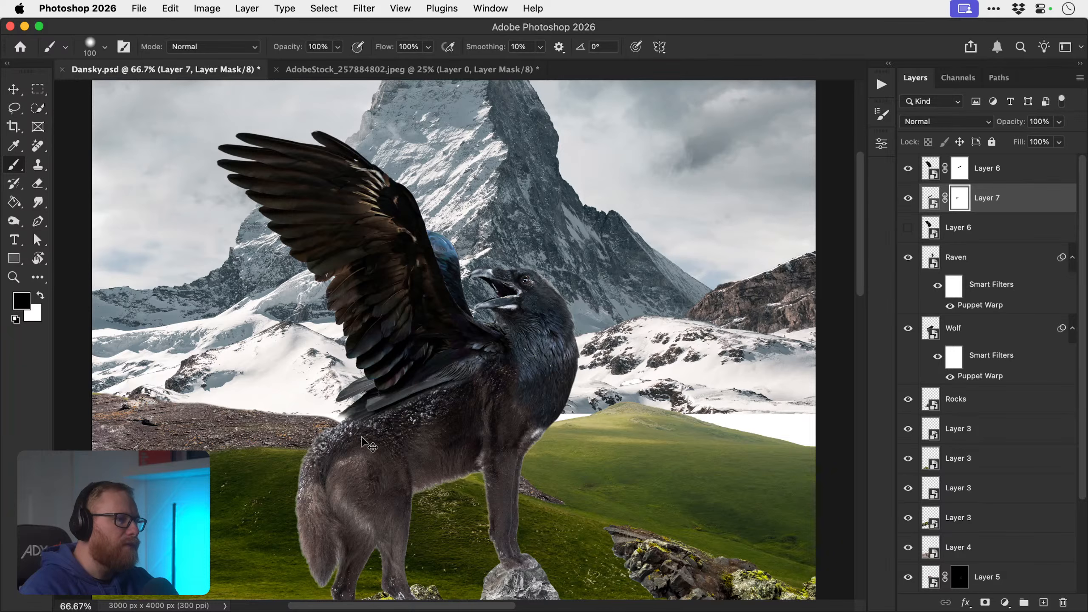
mouse_move(339, 423)
mouse_down()
mouse_move(355, 375)
mouse_move(381, 367)
mouse_move(345, 404)
mouse_up()
super+click(342, 405)
super+click(343, 406)
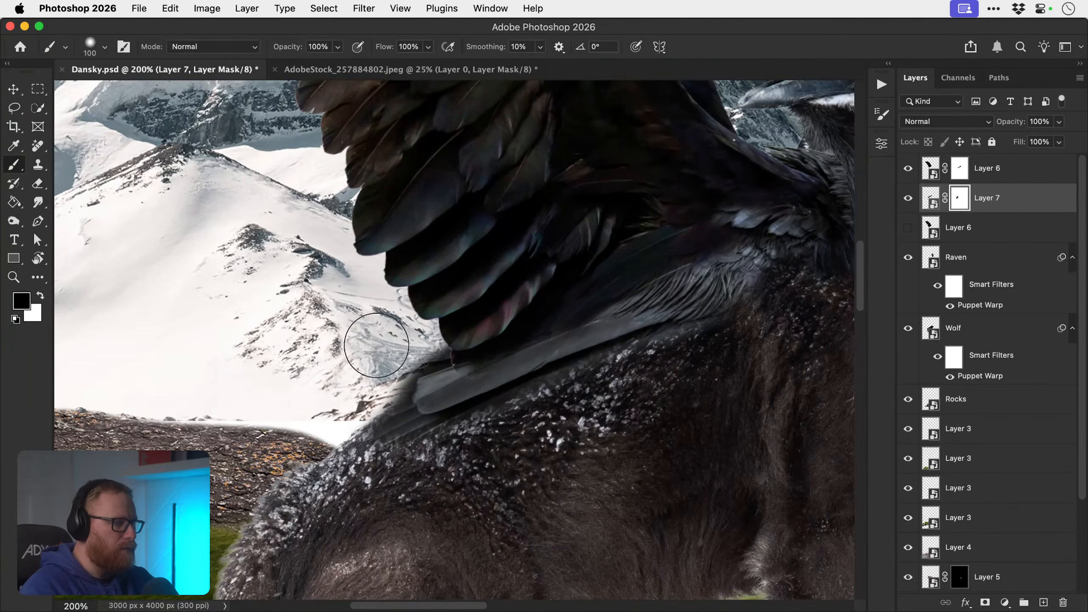
key(bracketleft)
key(bracketleft)
key(bracketleft)
key(bracketleft)
key(bracketleft)
key(bracketleft)
mouse_move(411, 356)
mouse_down()
mouse_move(453, 333)
mouse_move(377, 398)
mouse_move(510, 321)
mouse_up()
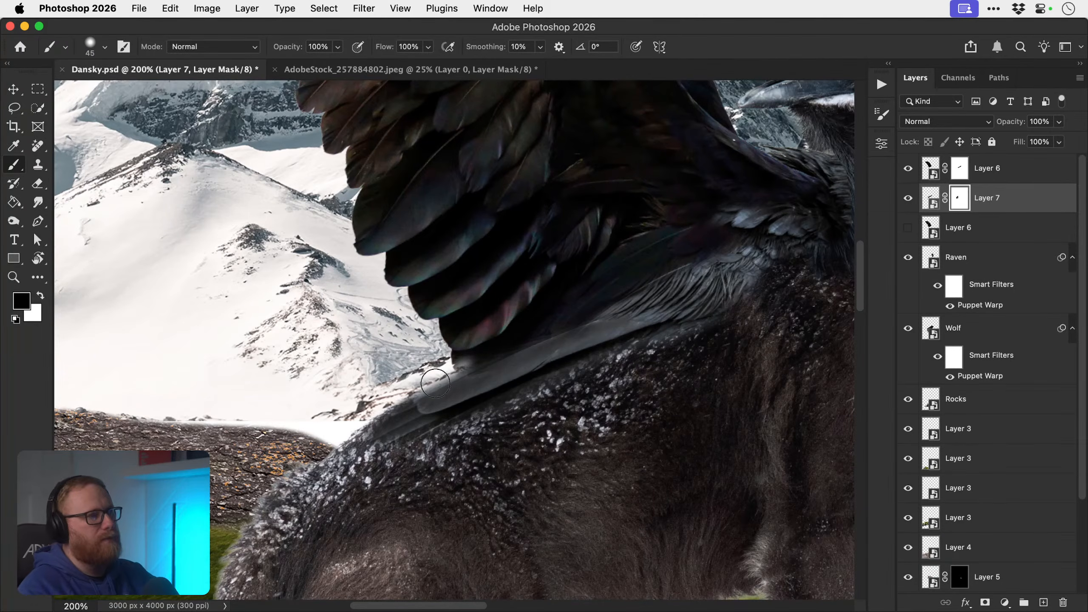
- Paint the folded wing's feather tips back in on the mask, refining the lowest tip with a 20 px brush
key(x)
mouse_move(482, 365)
mouse_down()
mouse_move(460, 371)
mouse_move(454, 348)
mouse_move(432, 341)
mouse_move(351, 356)
mouse_move(278, 346)
mouse_up()
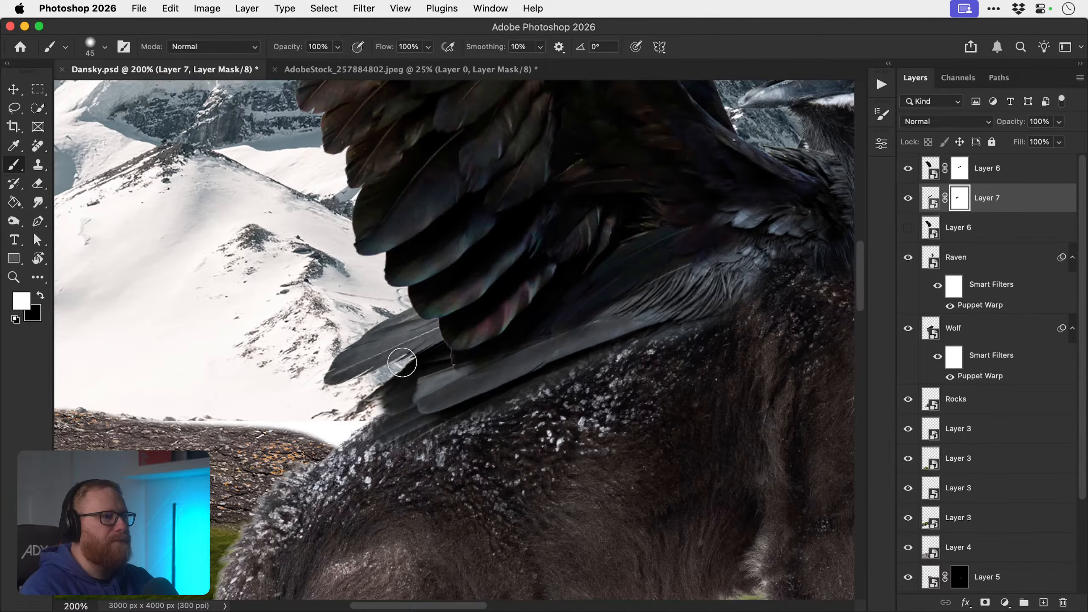
mouse_move(372, 407)
mouse_down()
mouse_move(327, 476)
mouse_move(352, 445)
mouse_up()
key(bracketleft)
key(bracketleft)
key(bracketleft)
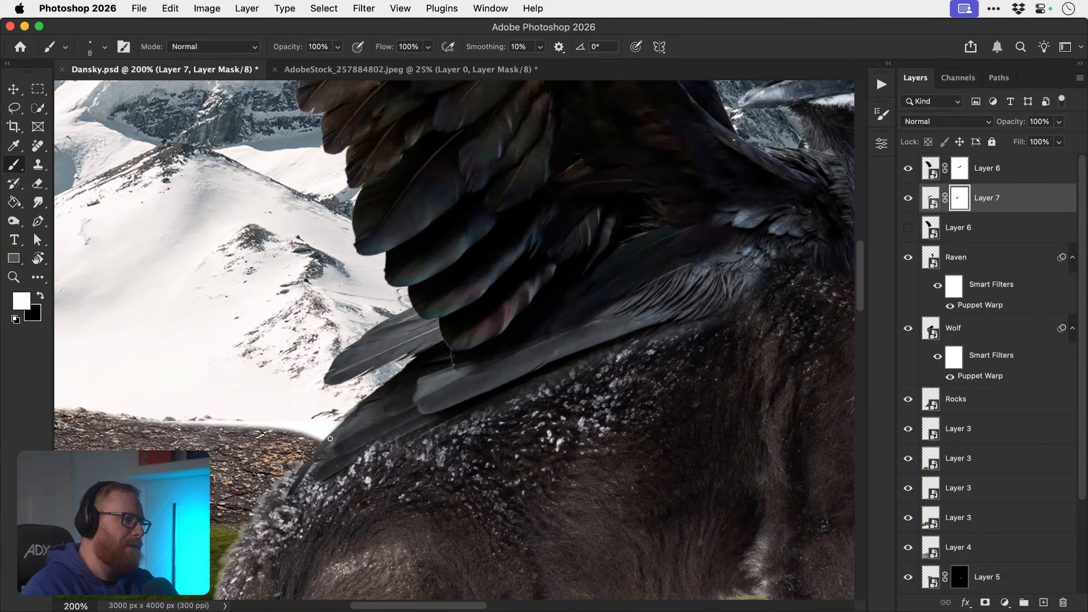
key(])
mouse_move(300, 478)
mouse_down()
mouse_move(286, 502)
mouse_move(451, 404)
mouse_up()
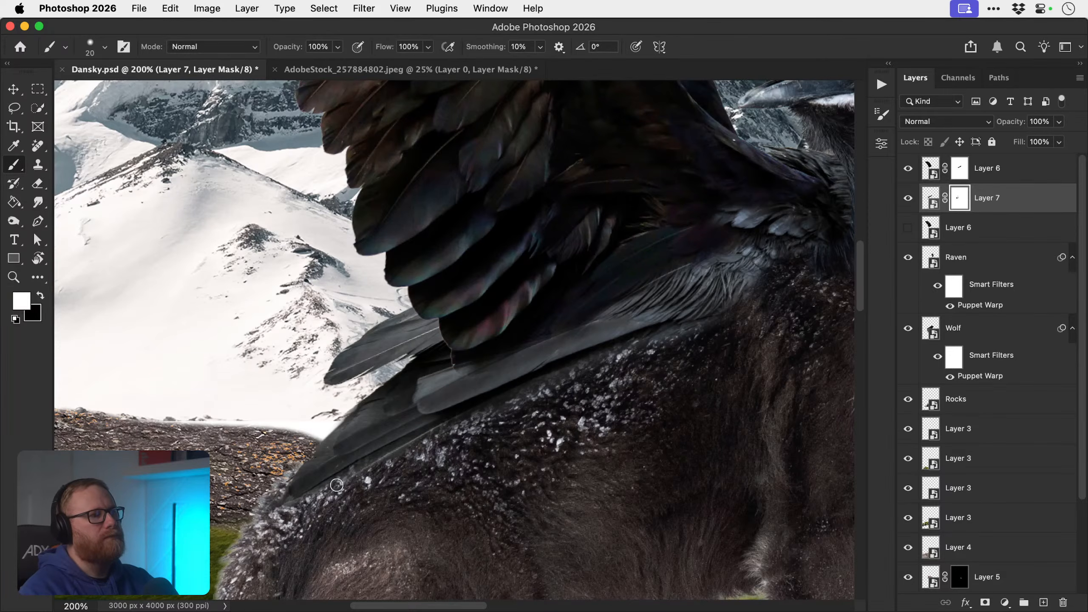
- Compare the creature with and without the folded wing by toggling its layer, leaving it visible
key(z)
mouse_move(519, 418)
mouse_down()
mouse_move(499, 413)
mouse_move(521, 414)
mouse_up()
key(v)
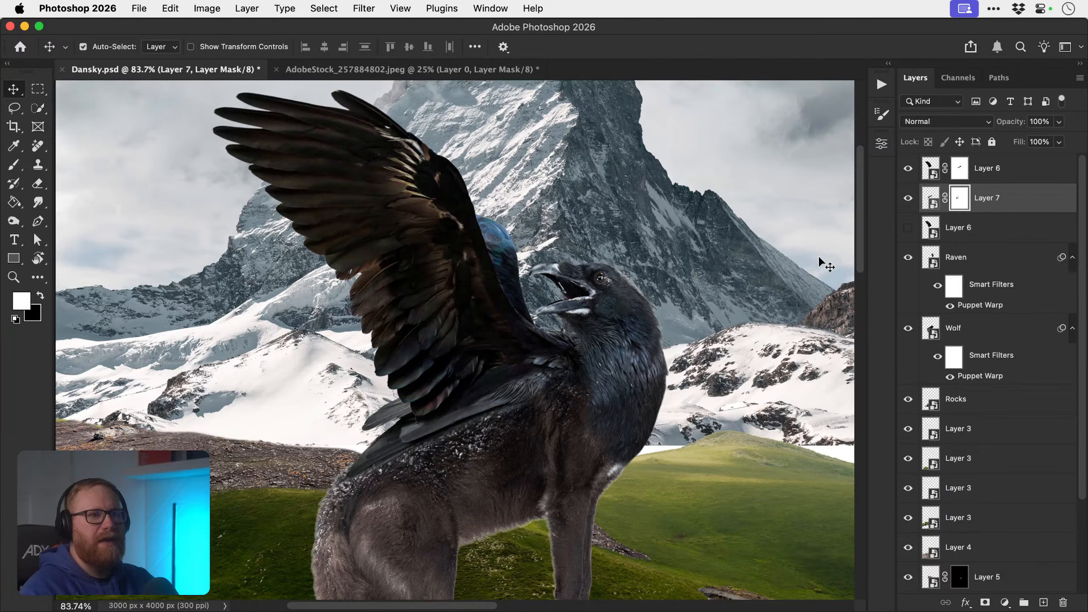
click(908, 198)
click(908, 198)
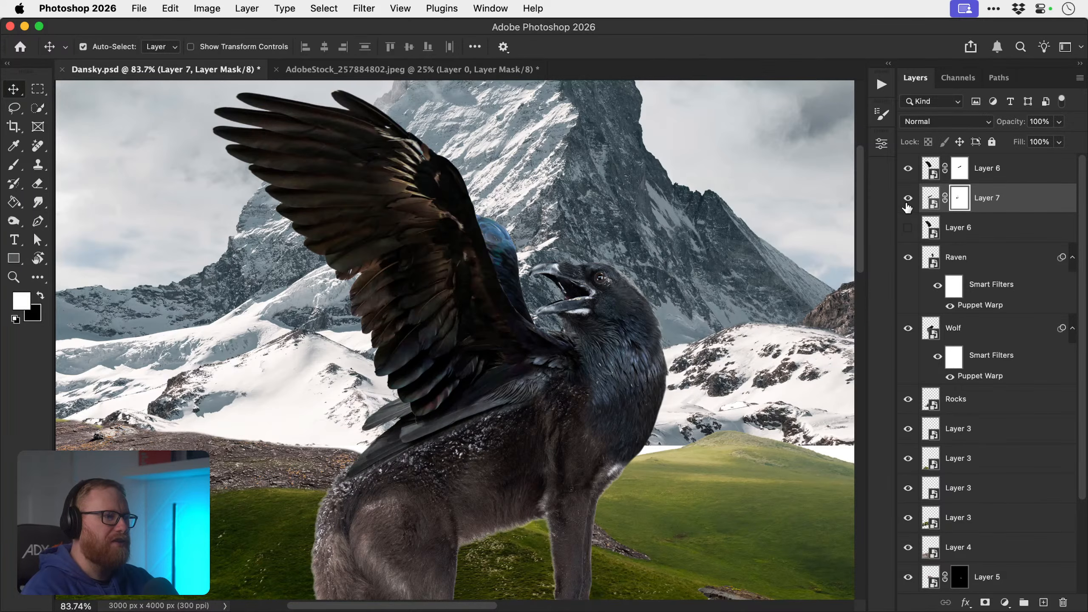
- Mask out the loose upper feather sticking out beneath the raised wing, using 6 px and 15 px black brushes
key(z)
drag(379, 424, 382, 420)
key(b)
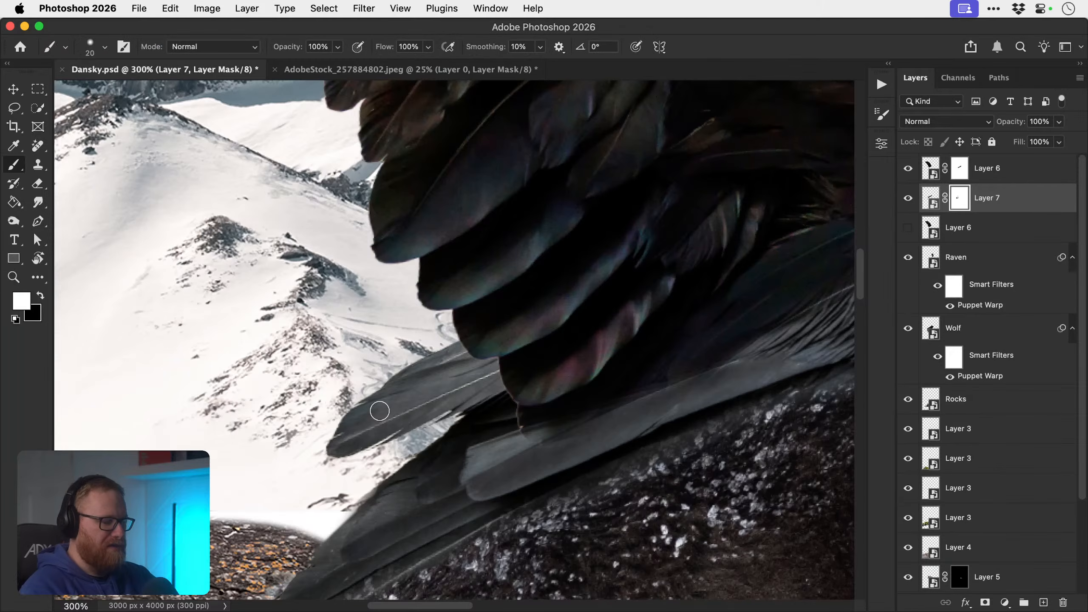
key(x)
mouse_move(359, 440)
mouse_down()
mouse_move(434, 402)
mouse_move(474, 399)
mouse_up()
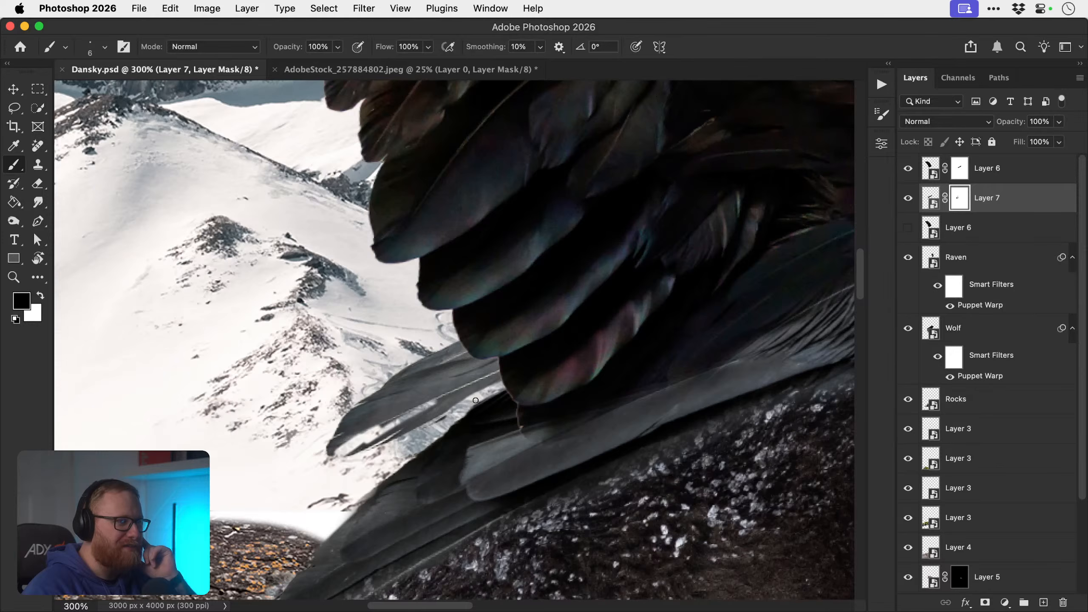
mouse_move(434, 417)
mouse_down()
mouse_move(362, 450)
mouse_move(416, 406)
mouse_up()
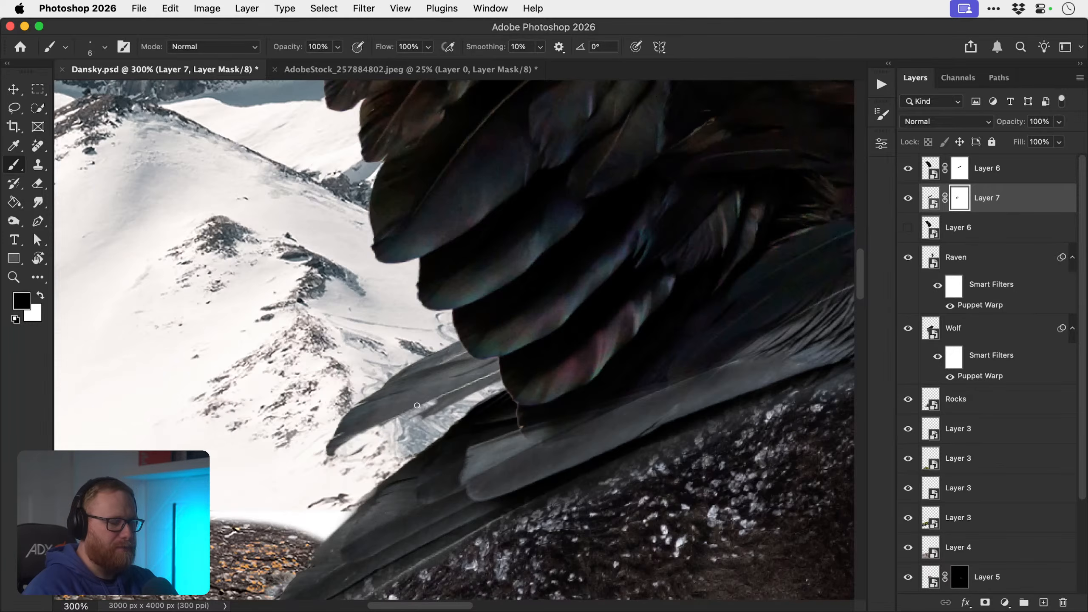
mouse_move(349, 434)
mouse_down()
mouse_move(315, 453)
mouse_move(397, 409)
mouse_move(410, 423)
mouse_move(529, 359)
mouse_move(438, 352)
mouse_move(401, 367)
mouse_move(337, 443)
mouse_up()
key(bracketright)
key(bracketright)
key(bracketright)
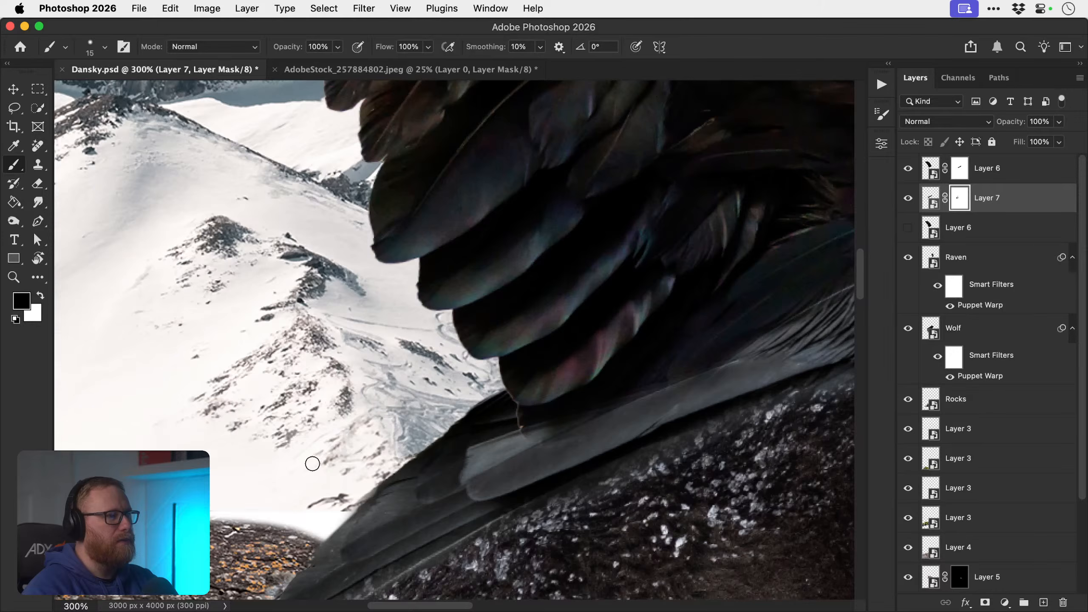
key(v)
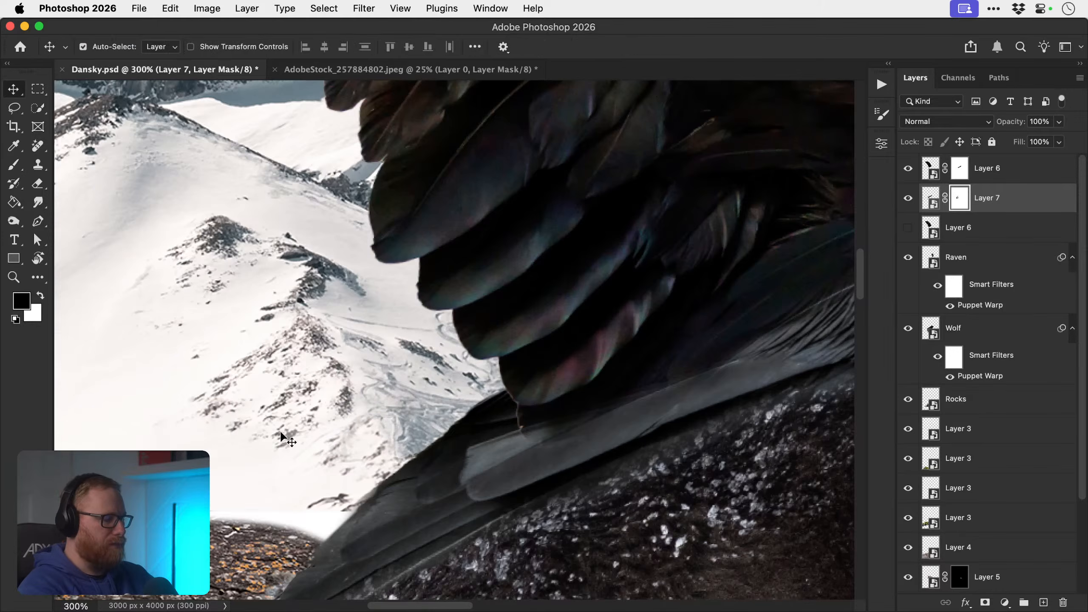
key(super+0)
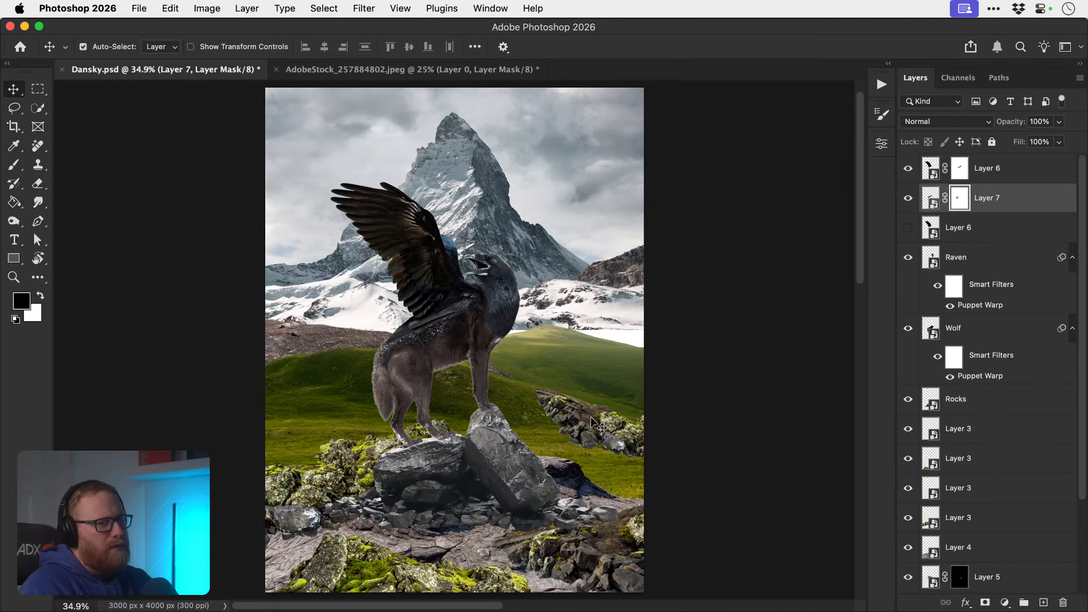
- Reposition the raven head on the wolf's neck in small moves, nudging it horizontally to fine-tune the fit
key(z)
click(445, 288)
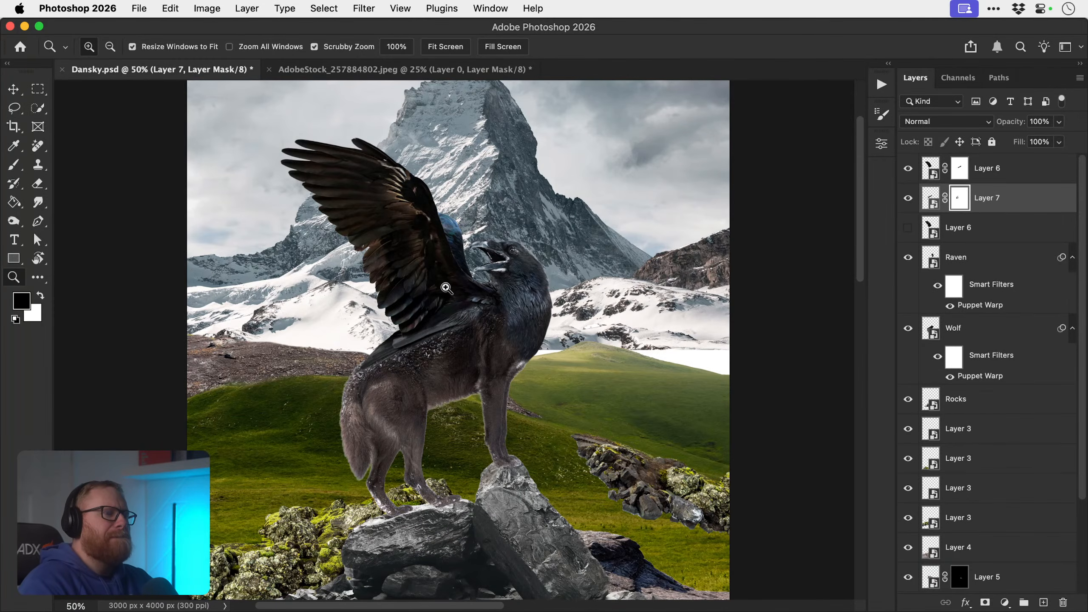
click(450, 292)
click(476, 312)
key(v)
drag(564, 247, 602, 210)
key(z)
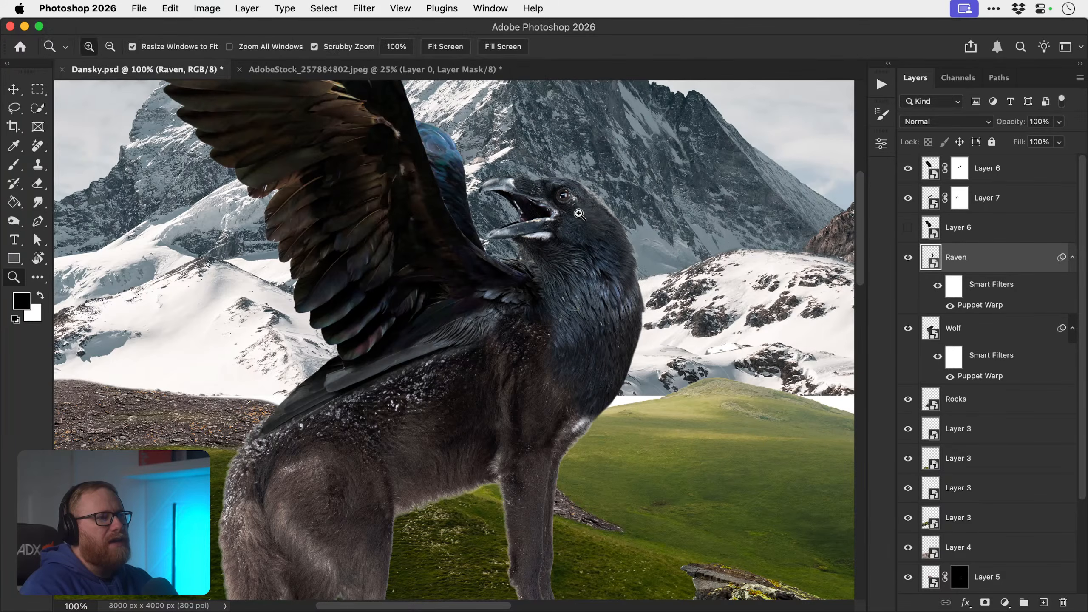
click(583, 217)
key(v)
drag(564, 307, 573, 284)
key(super+minus)
key(super+minus)
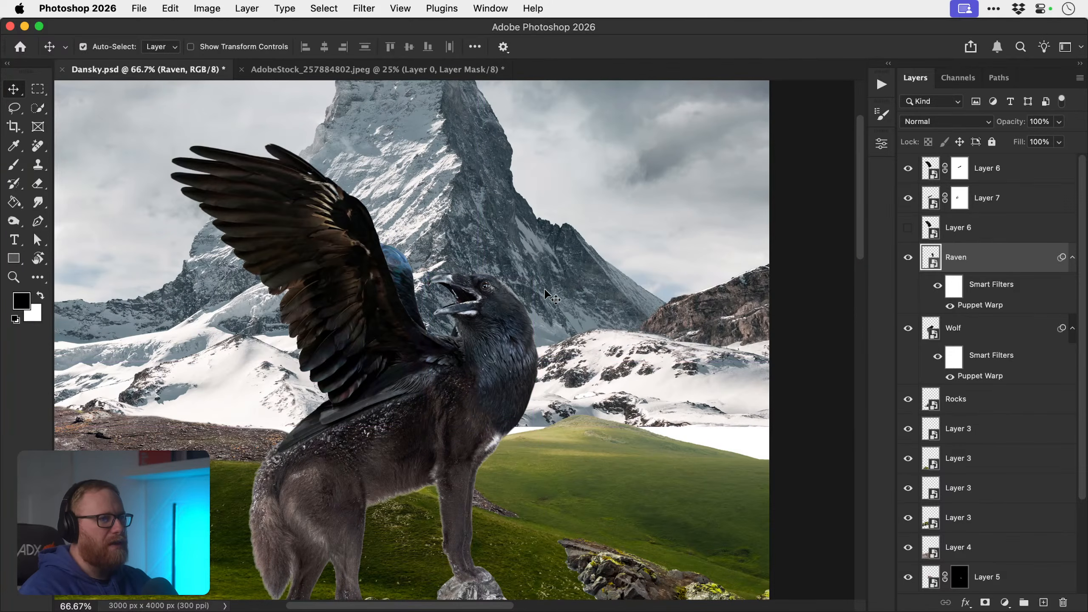
key(shift+Left)
key(shift+Right)
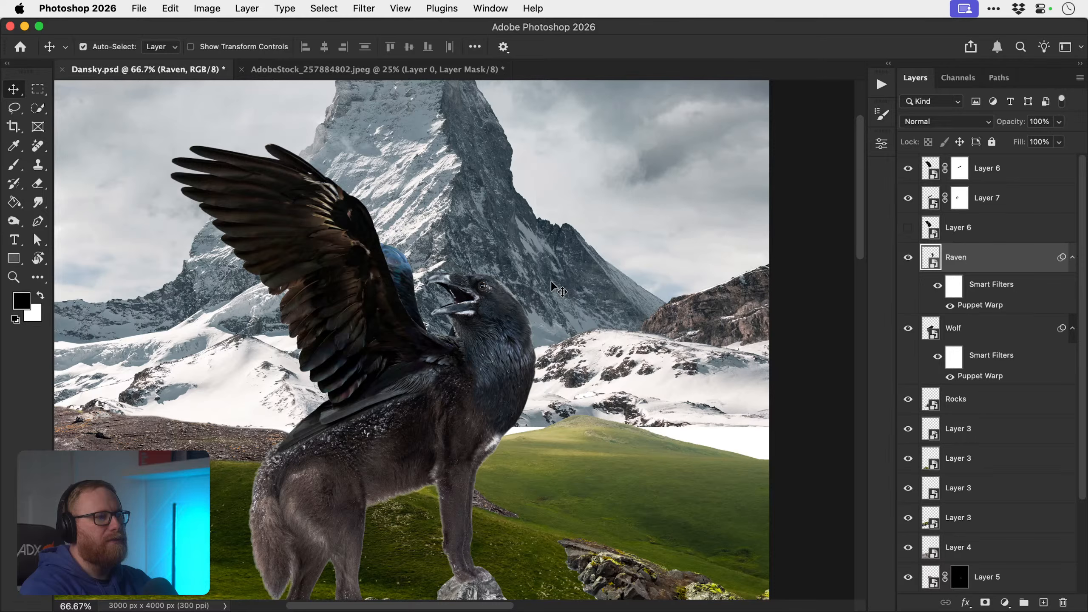
- Nudge the raised and folded wing layers together slightly left, and save the document
click(380, 345)
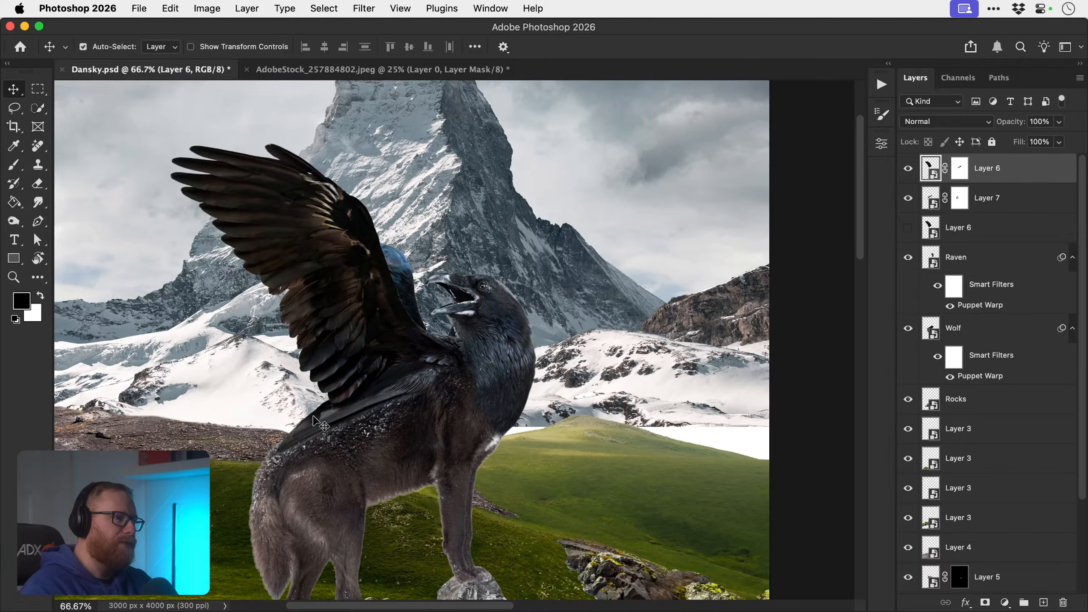
shift+click(305, 415)
key(shift+Left)
key(shift+Left)
key(shift+Left)
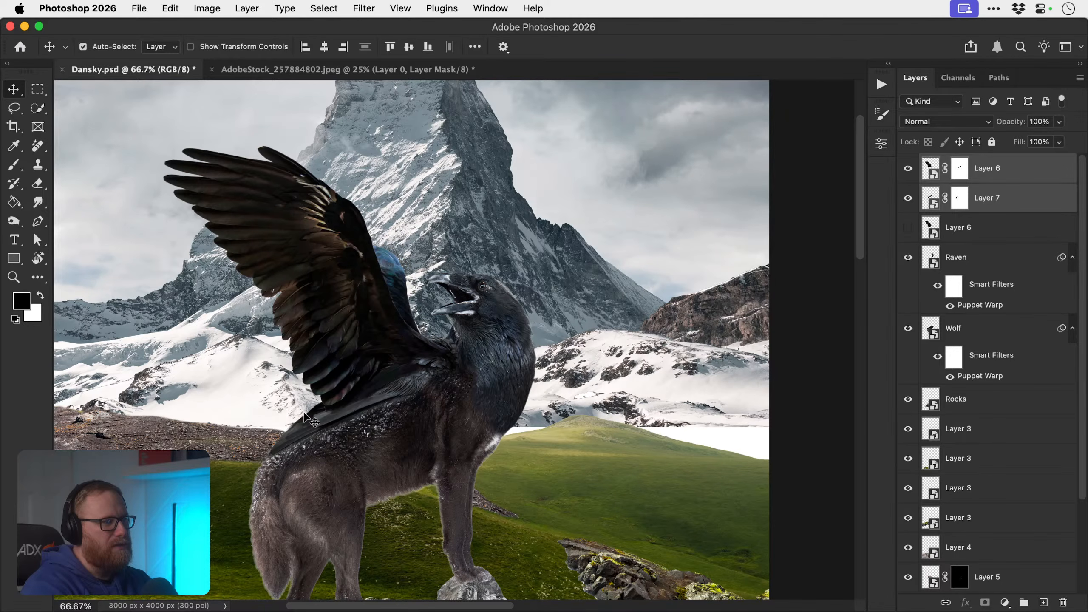
key(super+0)
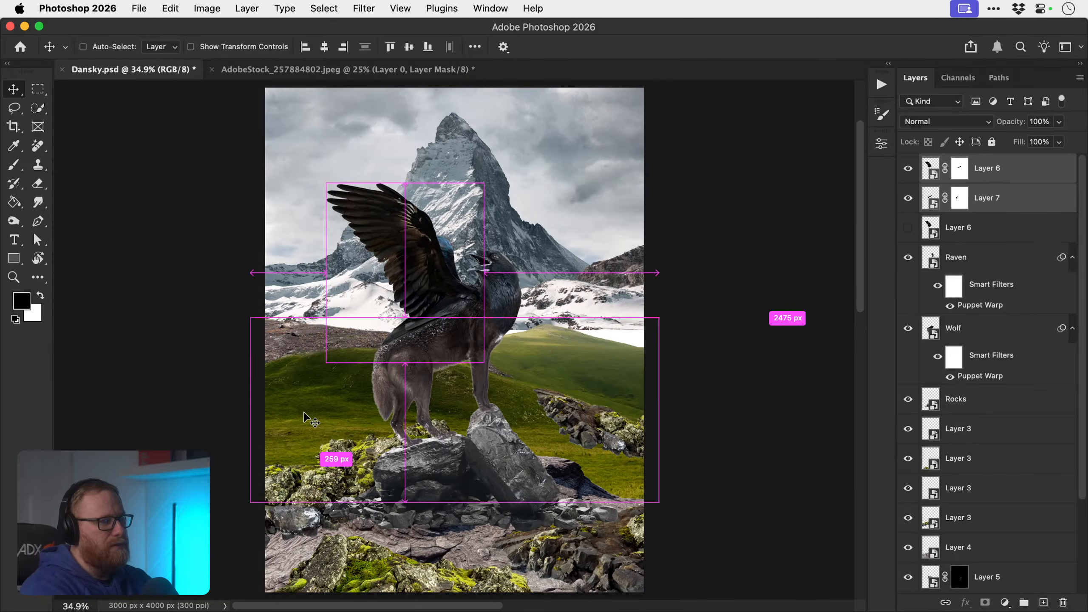
key(super+s)
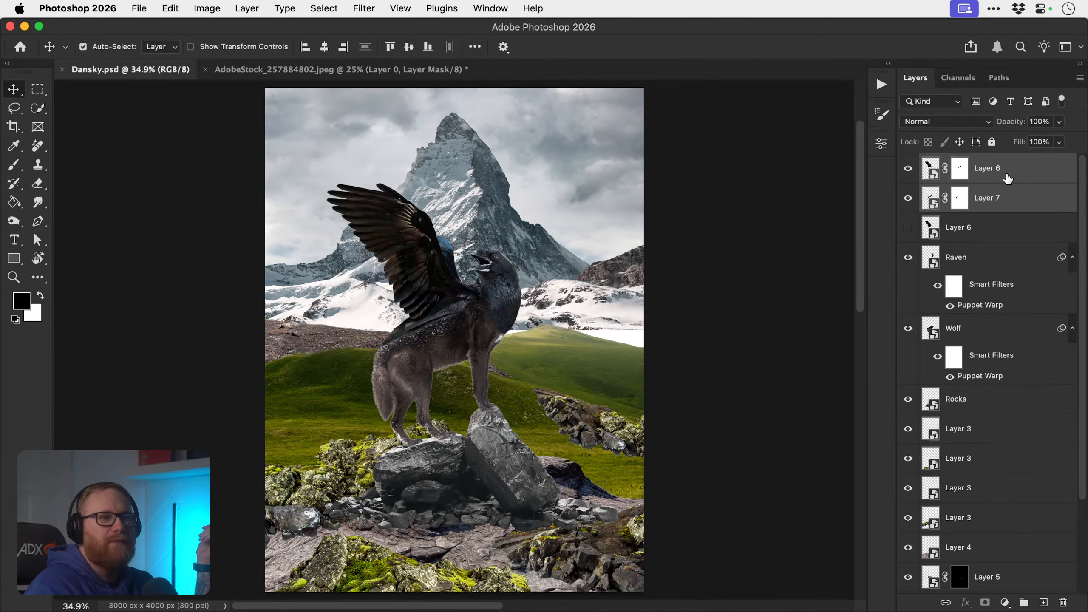
click(362, 215)
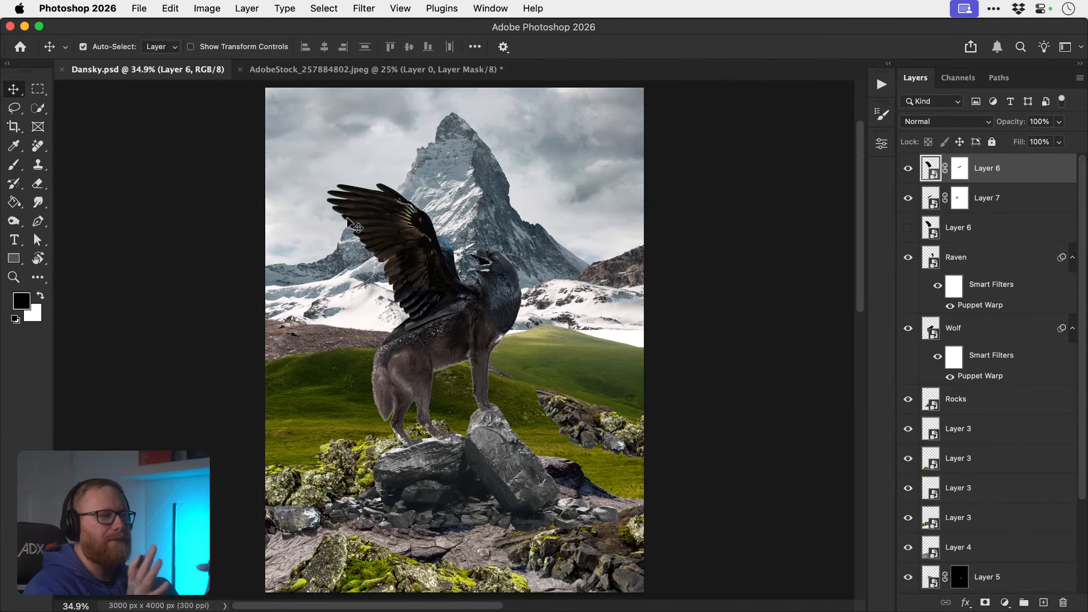
drag(403, 250, 750, 259)
key(super+z)
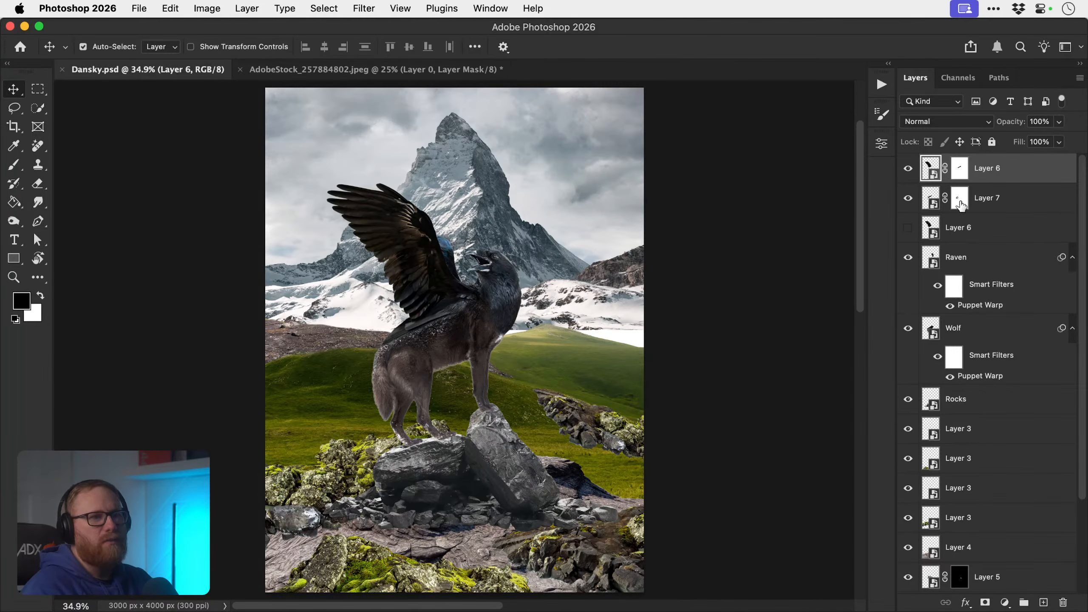
- Select both wings, the raven head, the wolf and the Rocks layer together and nudge them slightly right
shift+click(422, 331)
shift+click(476, 377)
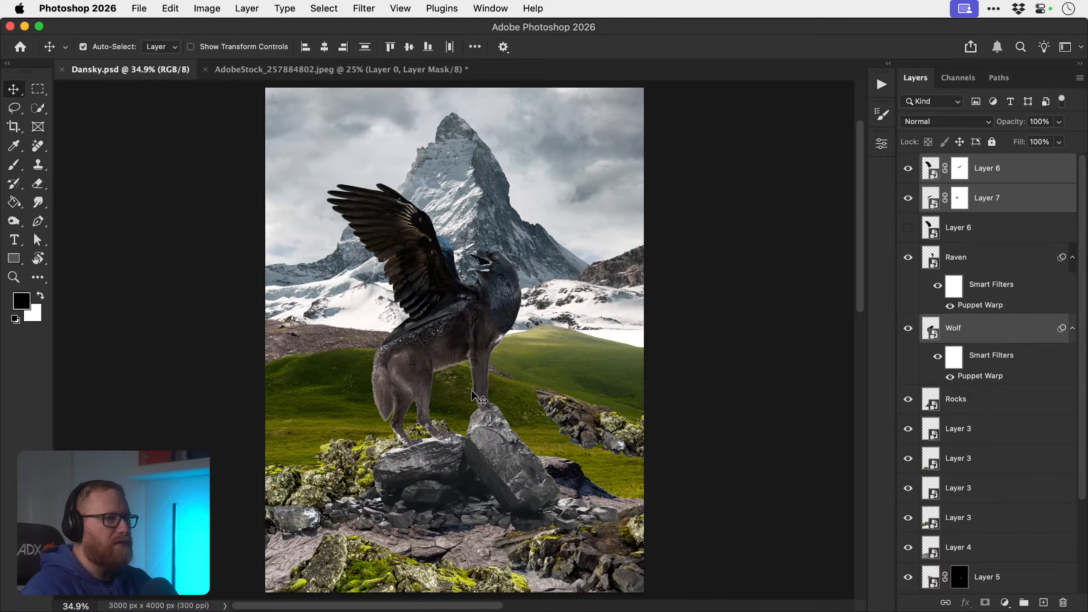
shift+click(483, 443)
drag(496, 444, 505, 397)
key(super+z)
shift+click(509, 306)
drag(496, 455, 484, 397)
key(super+z)
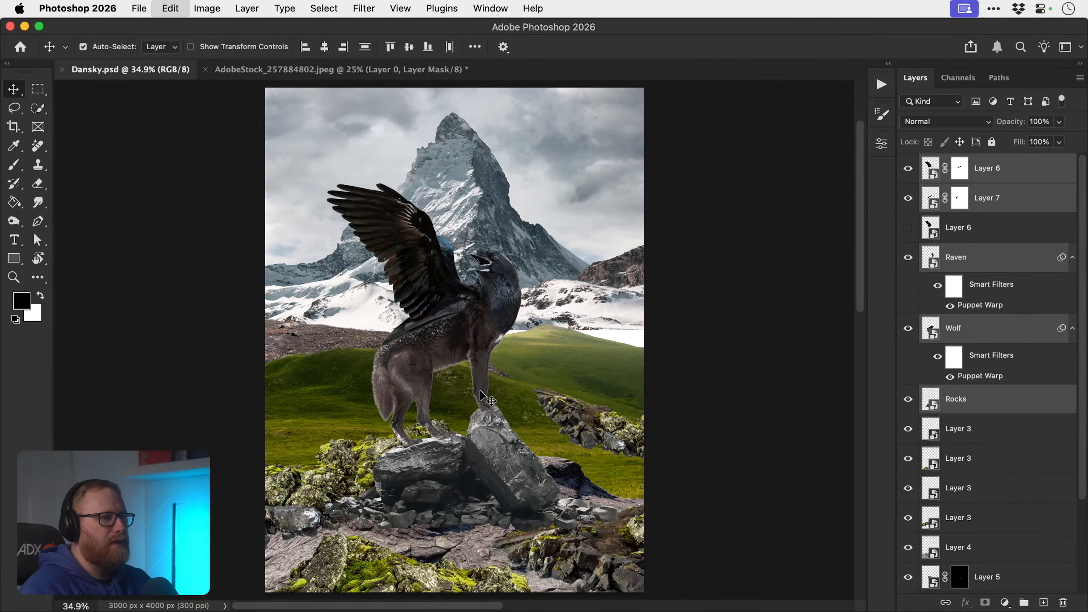
key(shift+Right)
key(shift+Right)
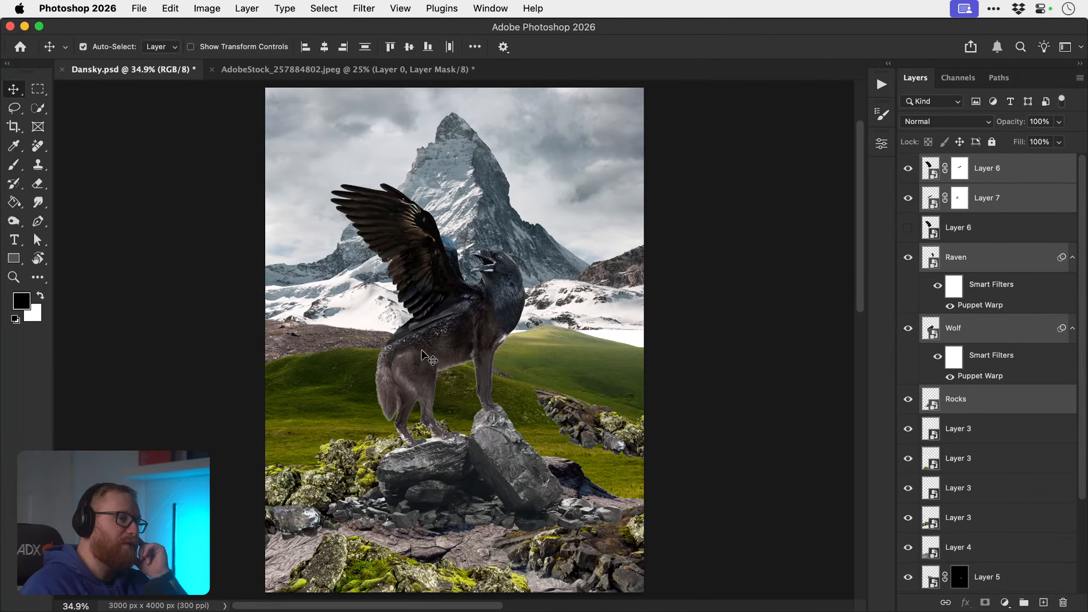
- Select the top wing layer and briefly show the hidden duplicate wing layer, leaving it hidden
click(1006, 170)
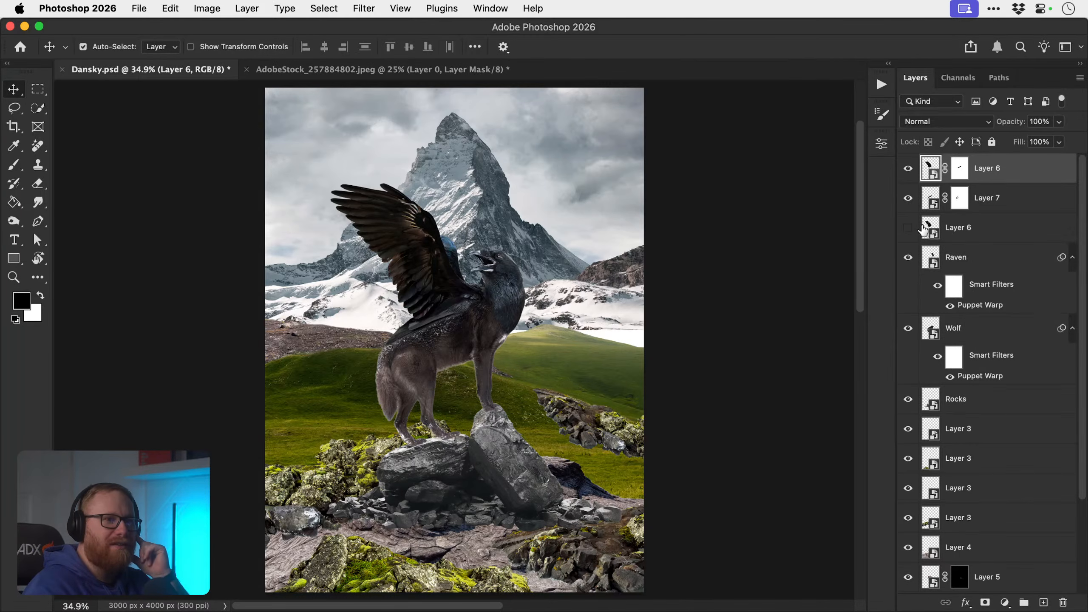
click(907, 228)
click(908, 228)
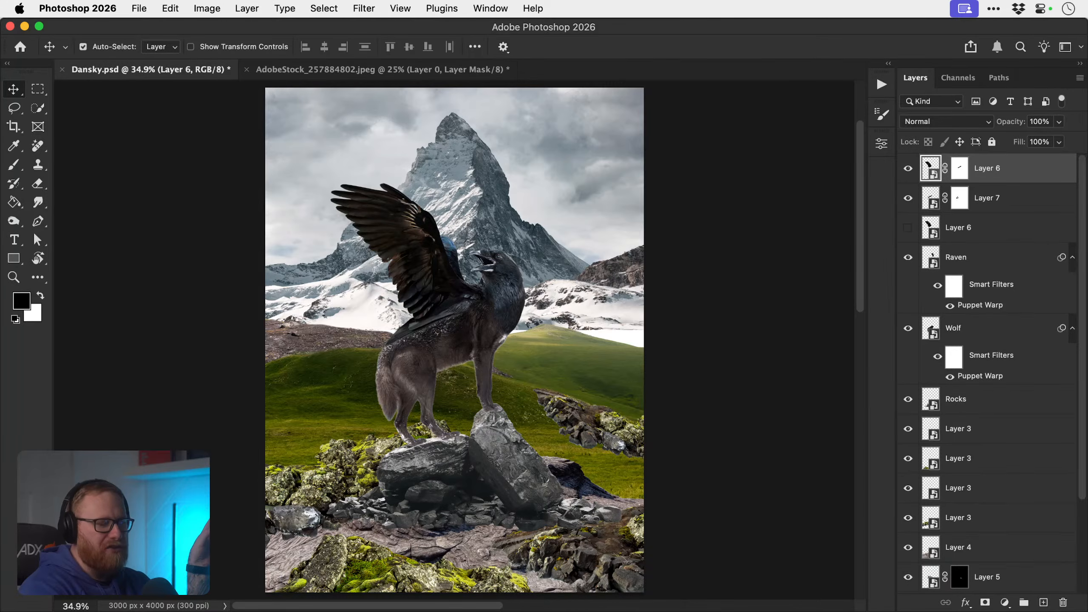
- Switch to Adobe Bridge and compare the mountain, frozen waterfall and pine tree stock images in the preview
key(super+Tab)
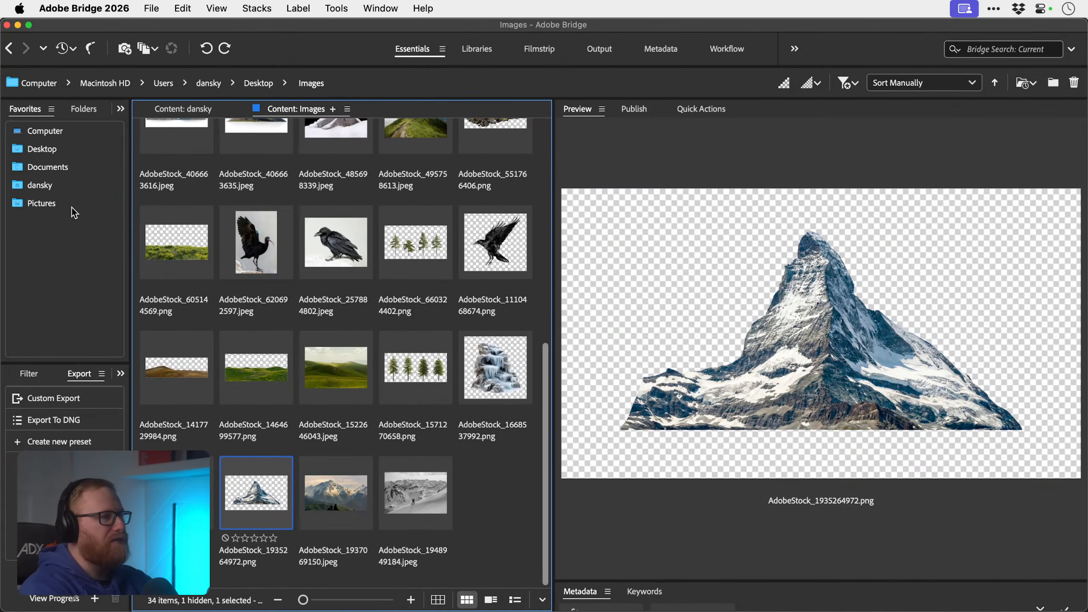
click(29, 376)
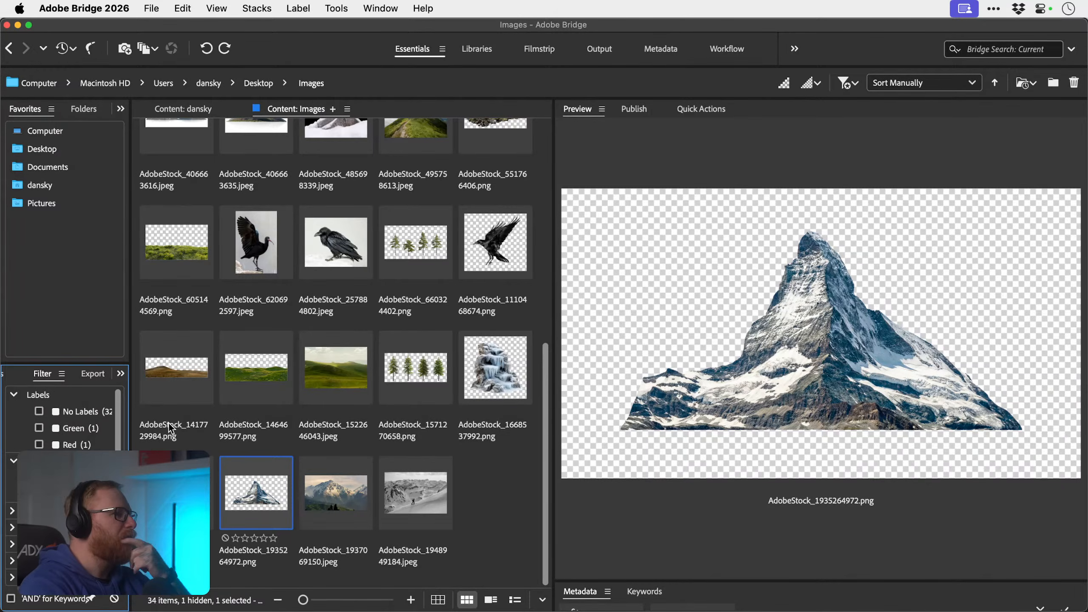
super+click(338, 507)
super+click(410, 508)
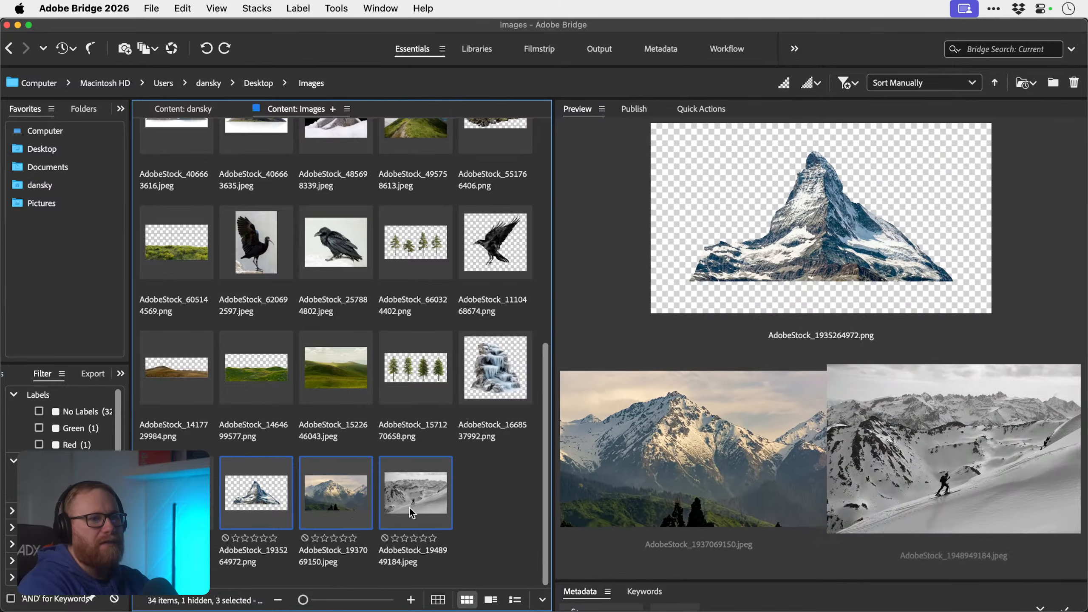
super+click(493, 380)
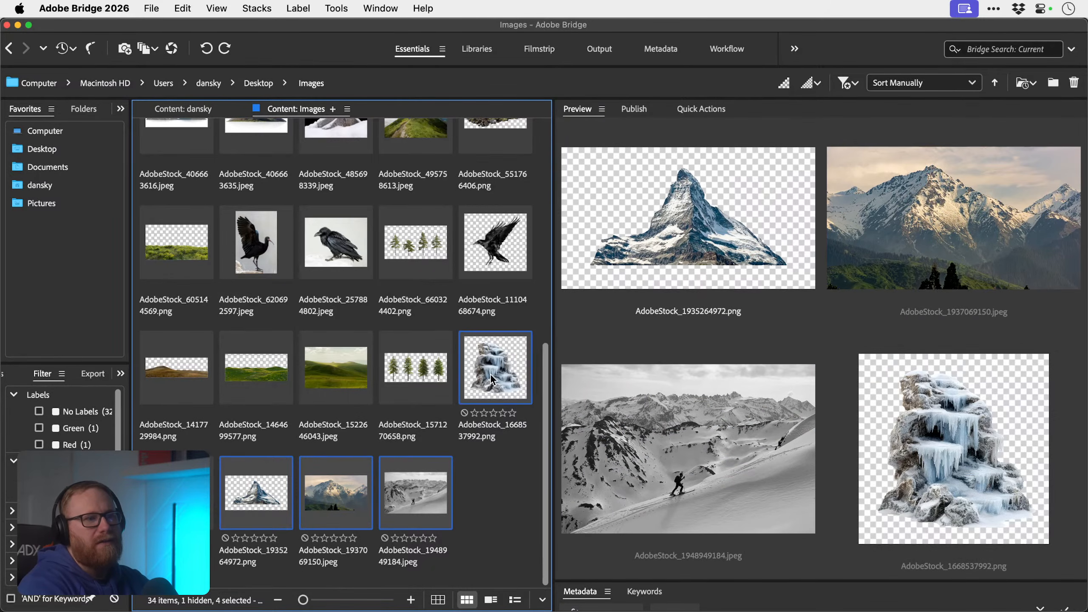
super+click(493, 380)
super+click(412, 374)
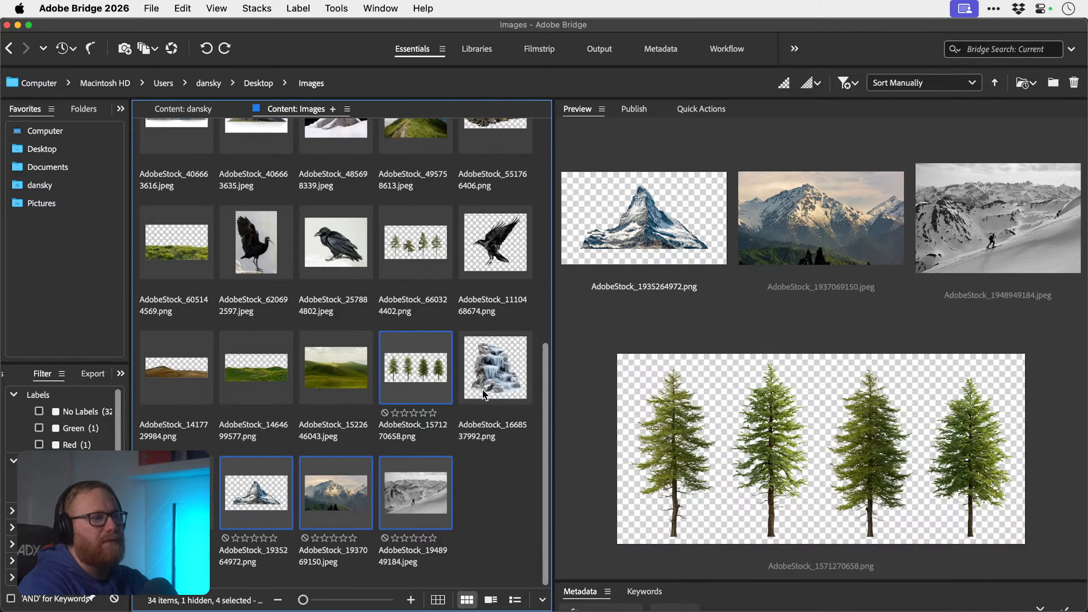
scroll(482, 389, up, 10)
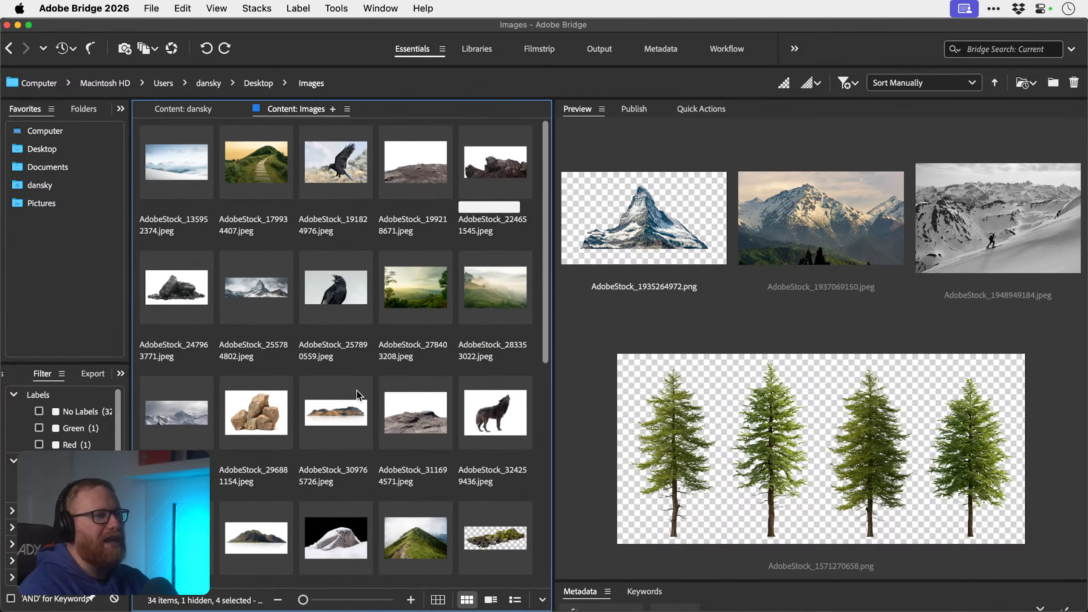
- Preview the remaining stock images in the Images folder one by one for further scenery elements
click(336, 432)
mouse_move(303, 600)
mouse_down()
mouse_move(322, 601)
mouse_move(308, 602)
mouse_up()
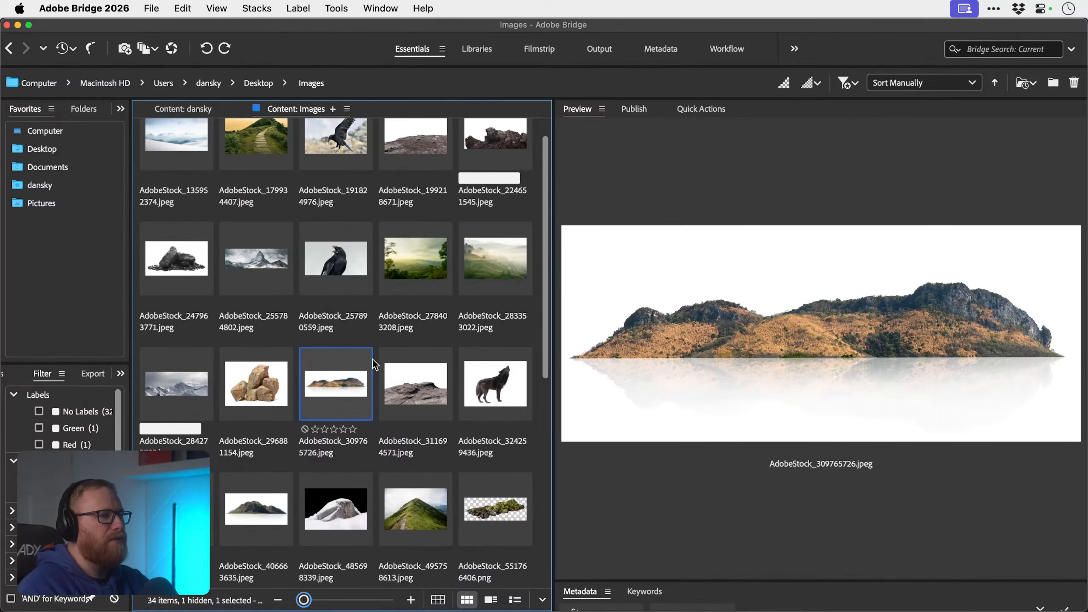
click(403, 256)
key(Left)
key(Up)
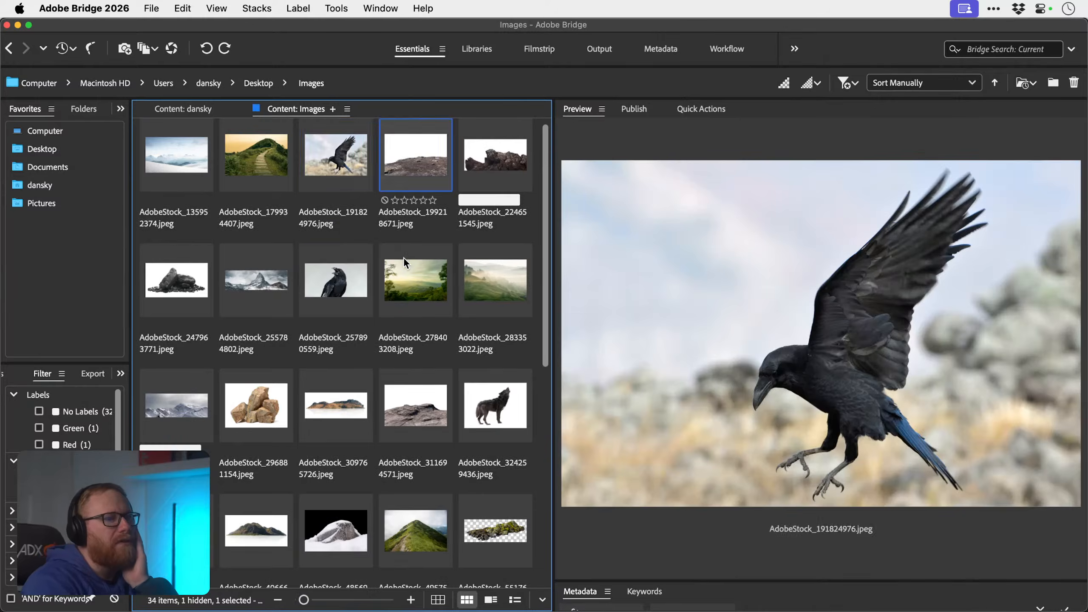
key(Right)
key(Down)
key(Left)
key(Left)
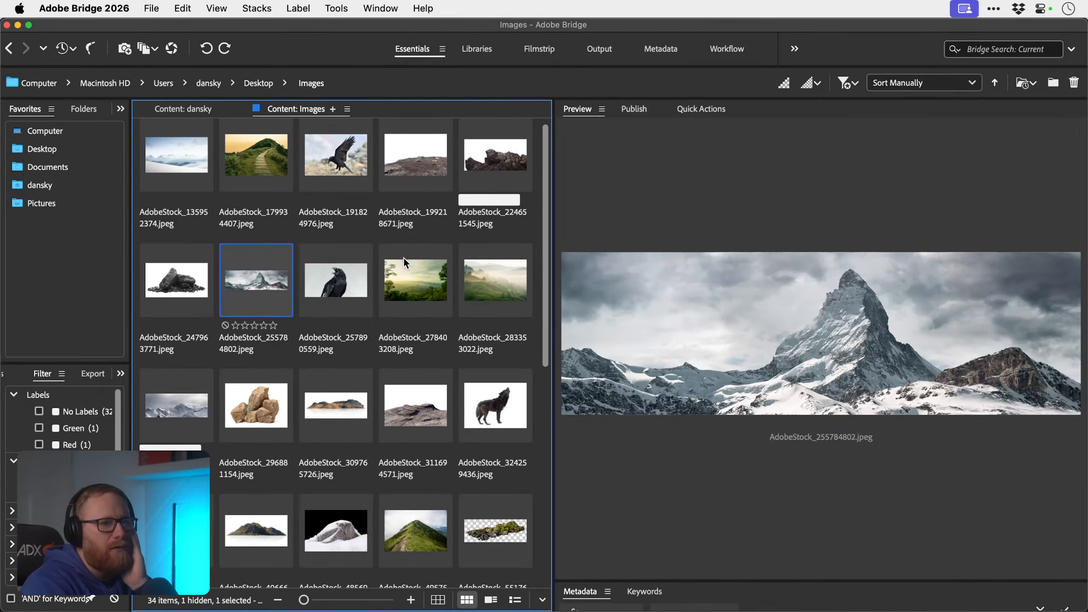
key(Left)
key(Up)
key(Right)
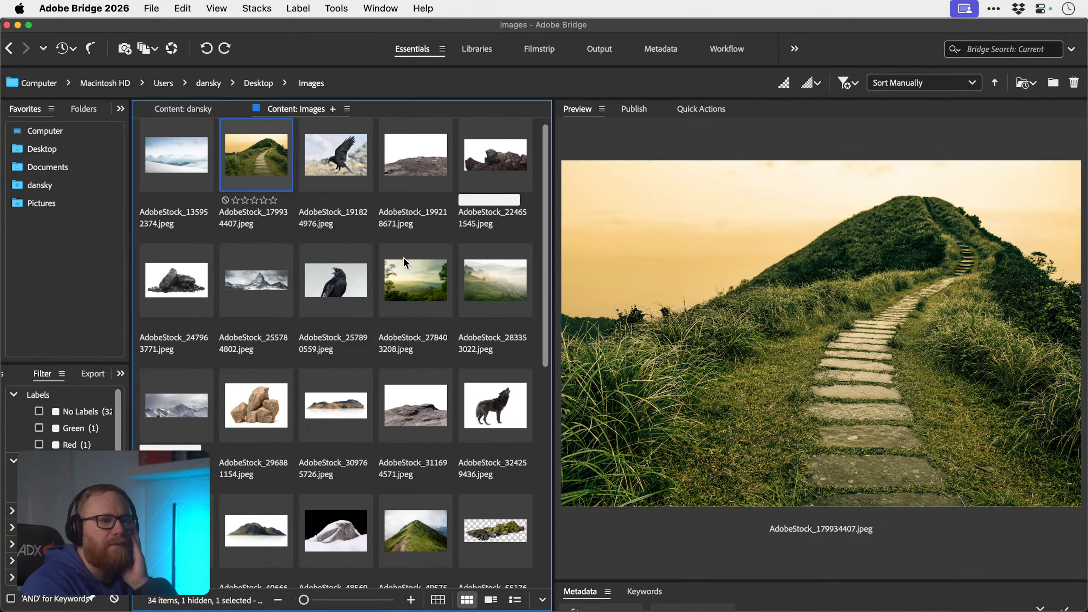
key(Down)
key(Down)
key(Down)
key(Down)
key(Down)
key(Down)
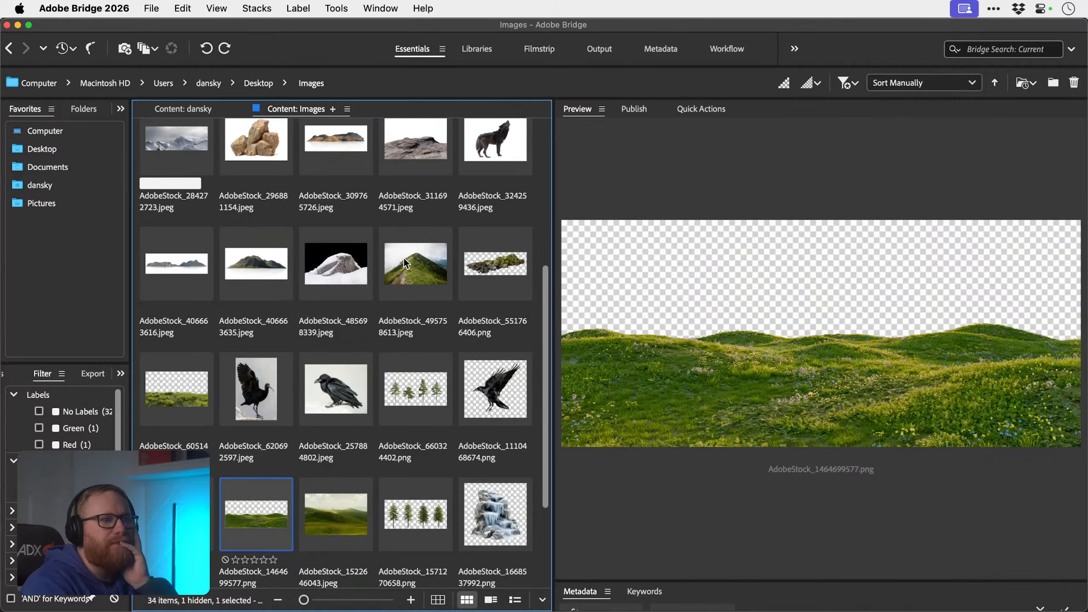
key(Right)
key(Up)
key(Right)
key(Right)
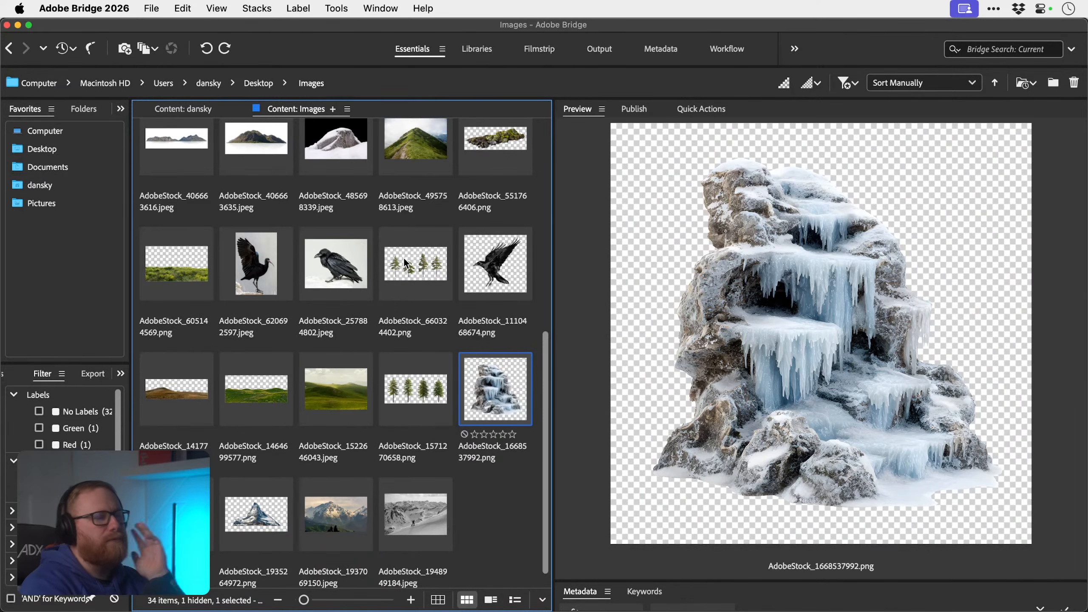
- Check the composite in Photoshop, return to Bridge and open the four-pine image AdobeStock_1571270658.png in Photoshop
key(super+Tab)
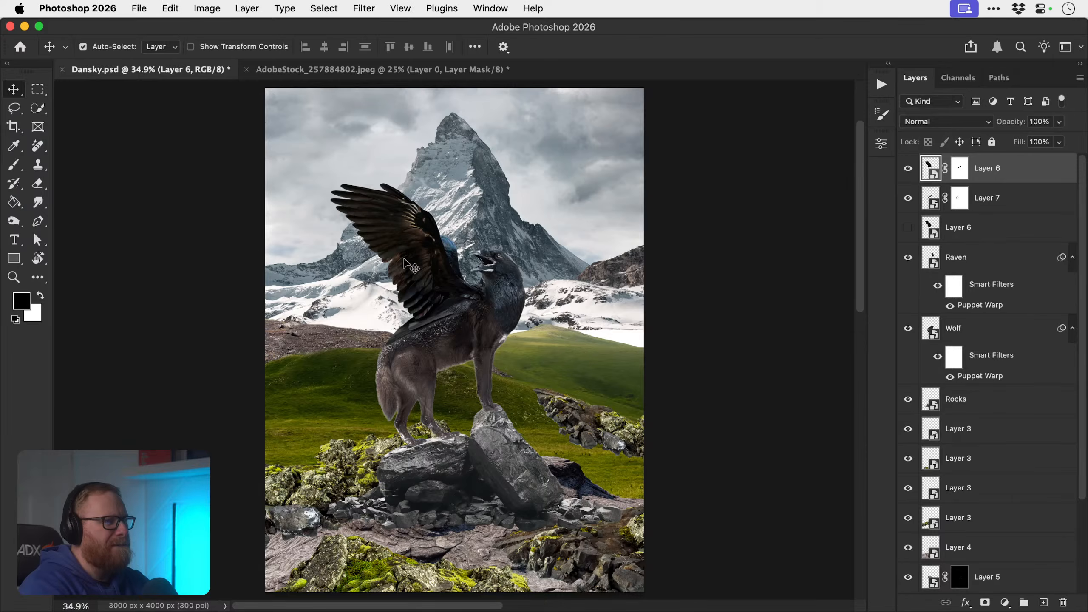
key(super+Tab)
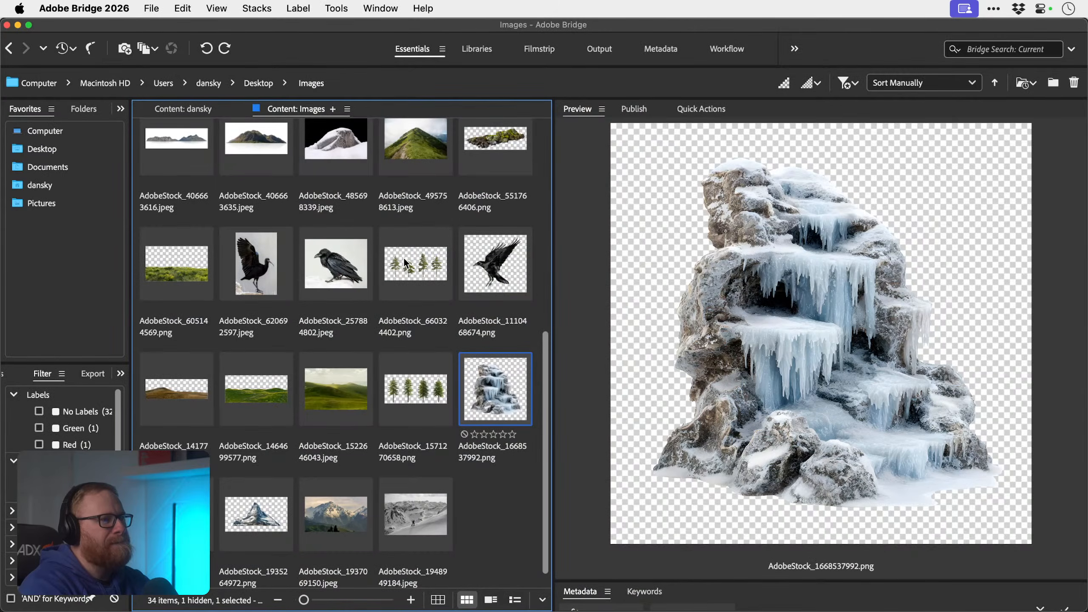
click(424, 374)
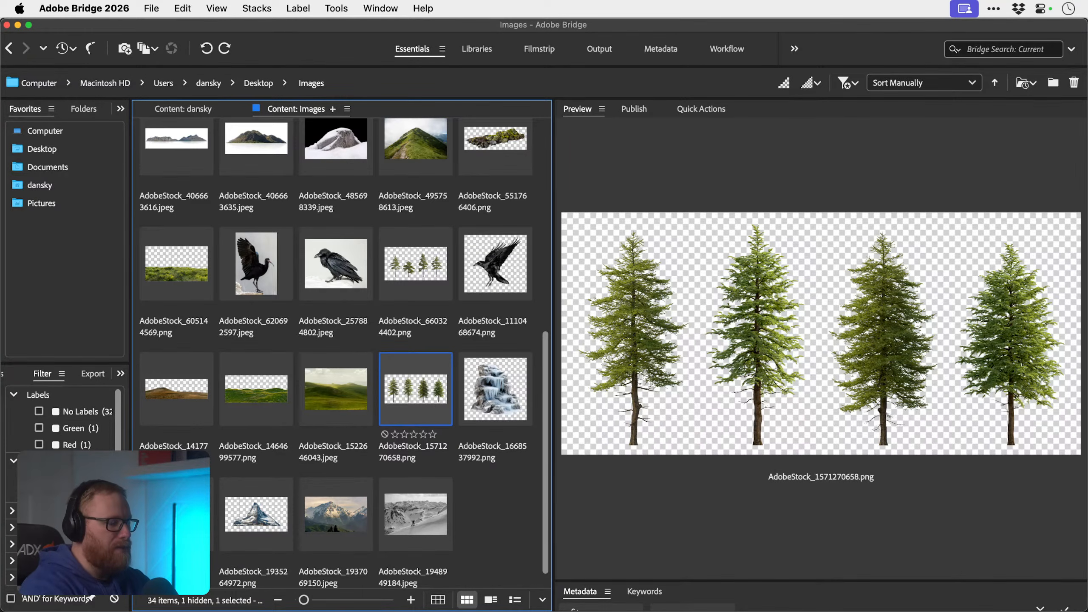
key(super+Tab)
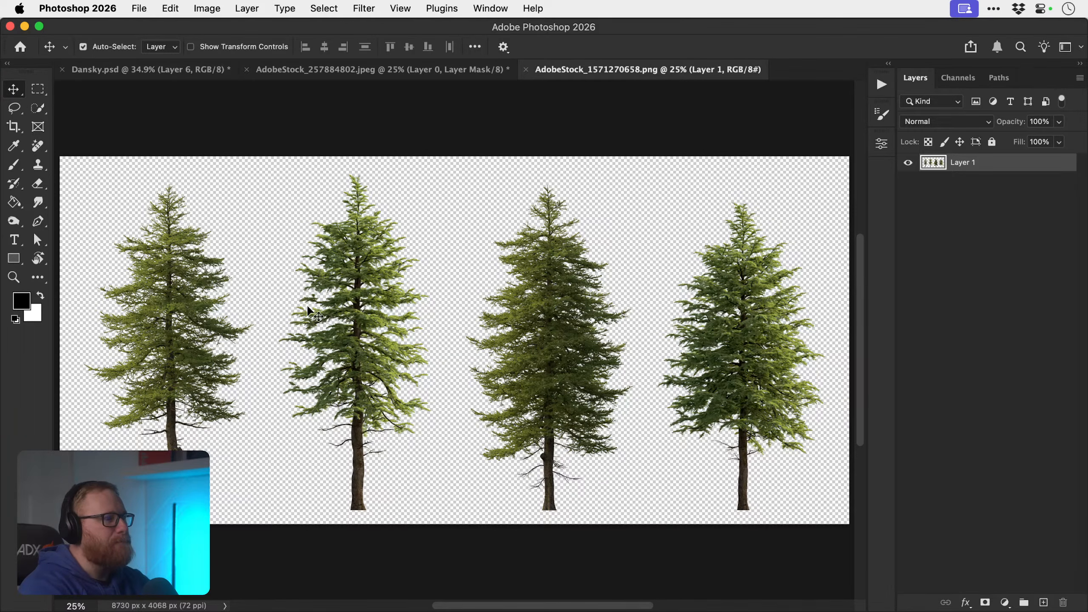
- Enclose the second tree from the left in a full-height rectangular marquee and shift the selection to centre it
key(m)
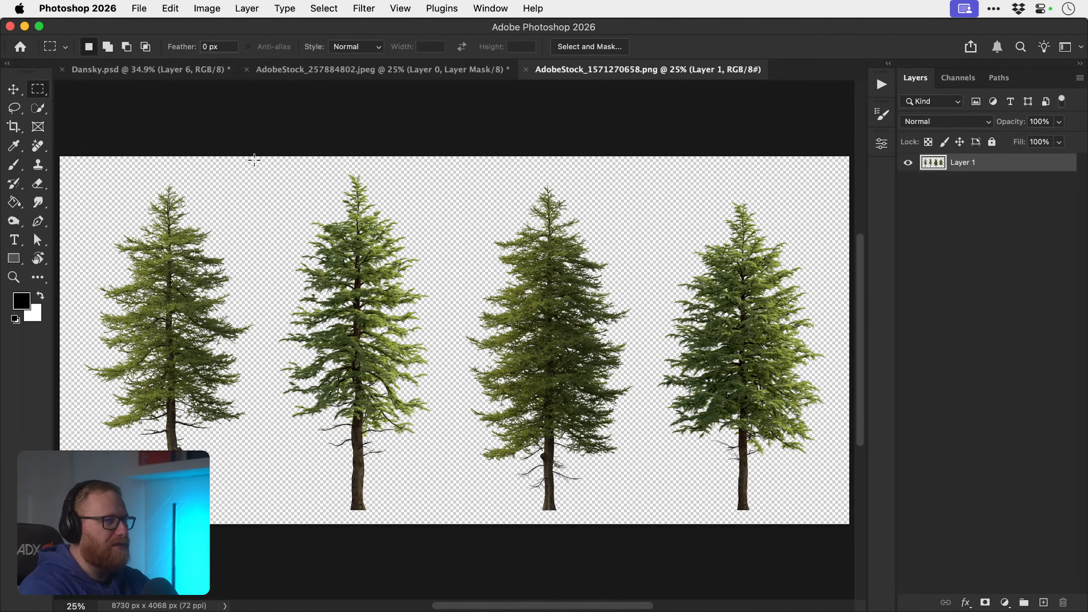
drag(278, 138, 454, 538)
drag(430, 360, 416, 360)
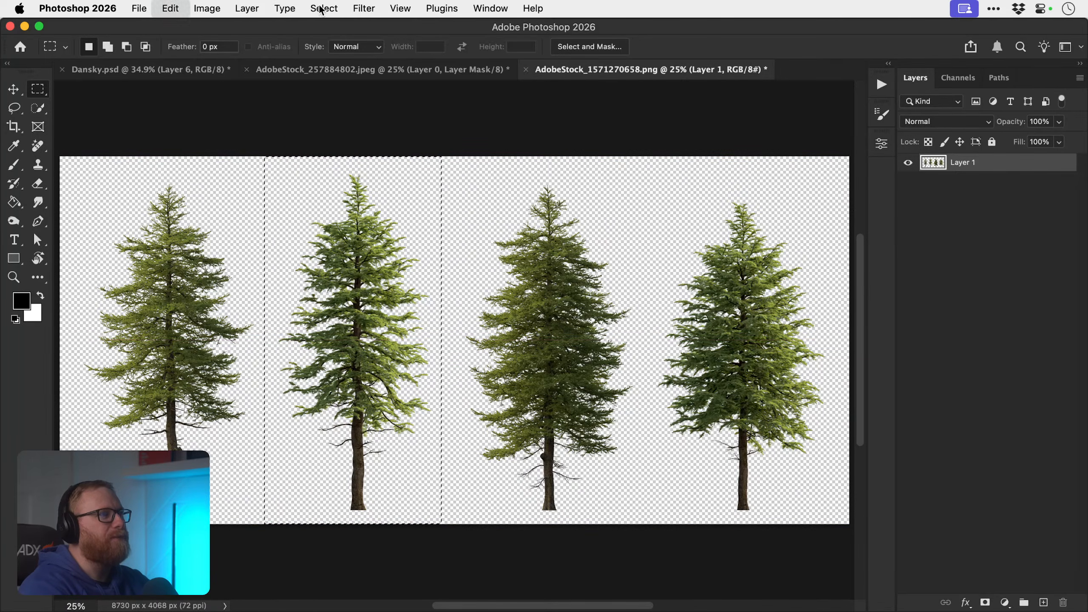
- Close the raven image AdobeStock_257884802.jpeg without saving and return to the Dansky.psd composite with the Move tool active
click(291, 74)
key(super+w)
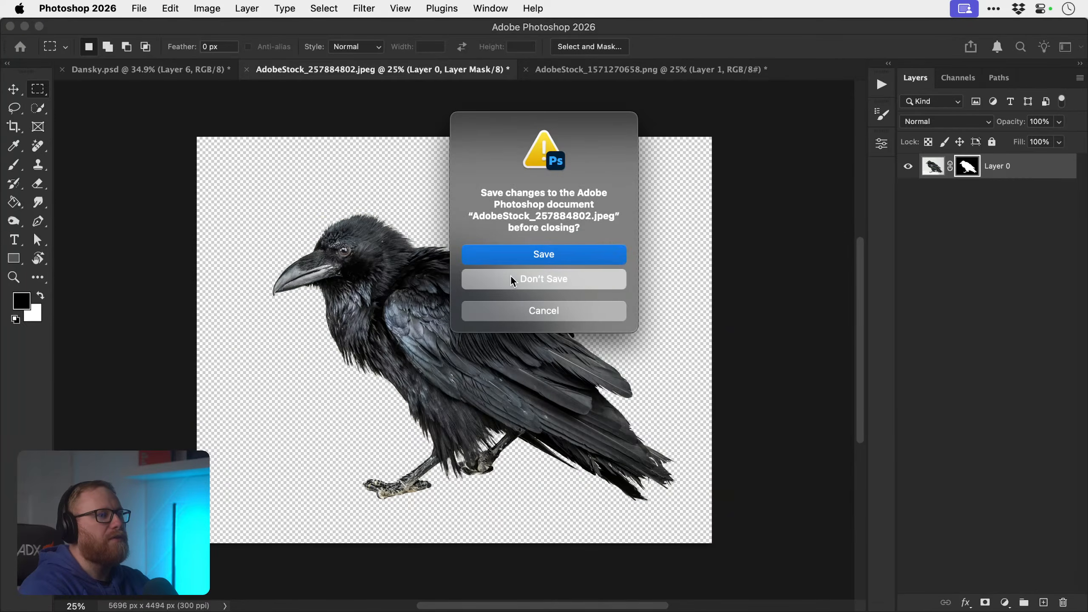
click(515, 279)
click(160, 72)
key(v)
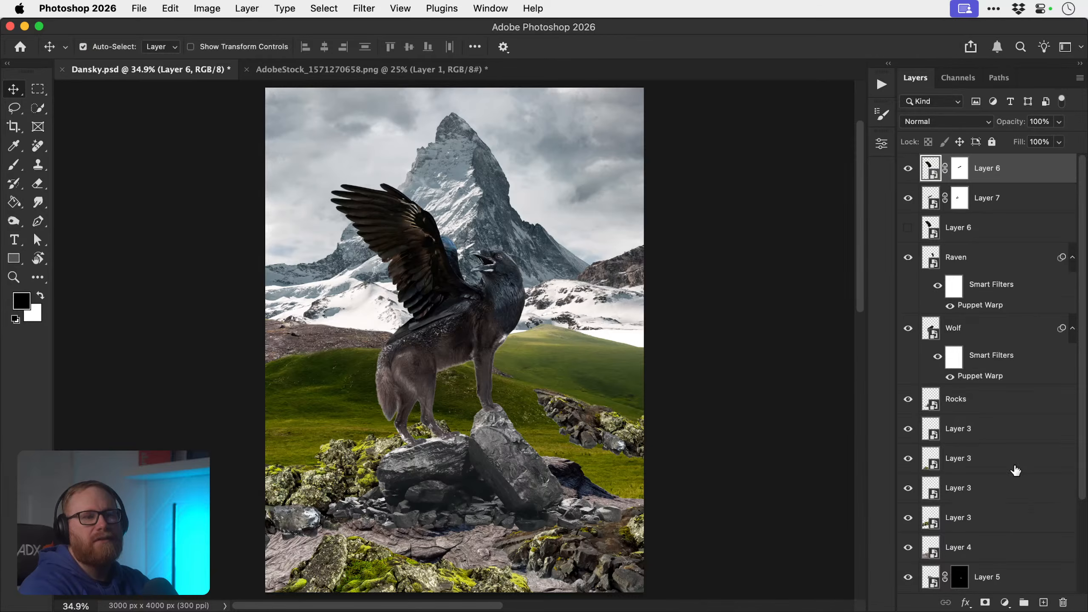
- Paste the copied tree above the topmost Layer 3, name its layer Tree 1 and convert it to a smart object
scroll(1015, 470, down, 5)
click(985, 318)
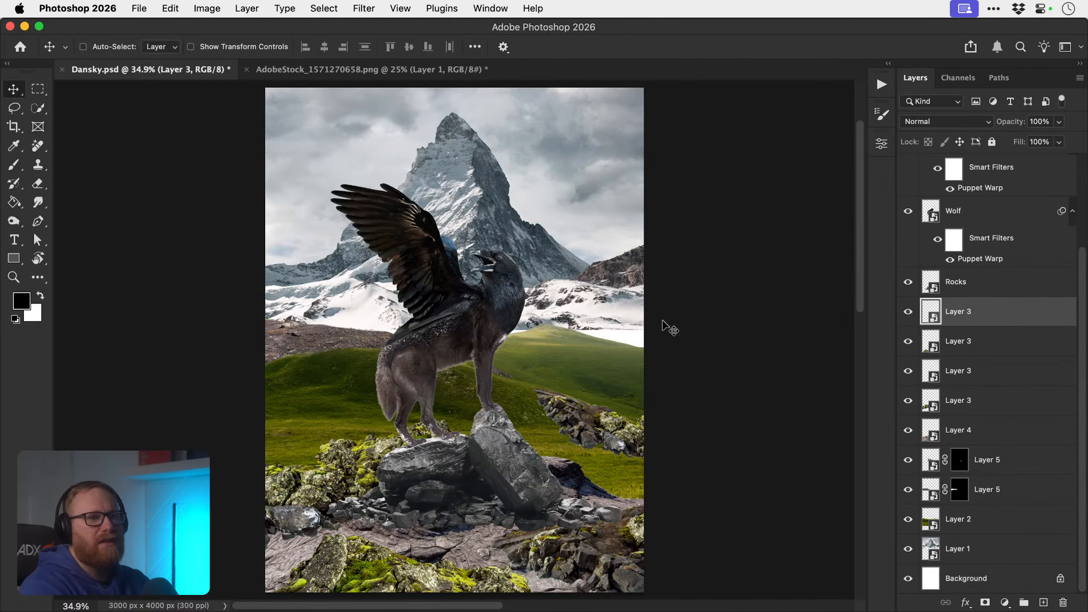
key(super+v)
double_click(961, 317)
text(Tree 1)
key(Return)
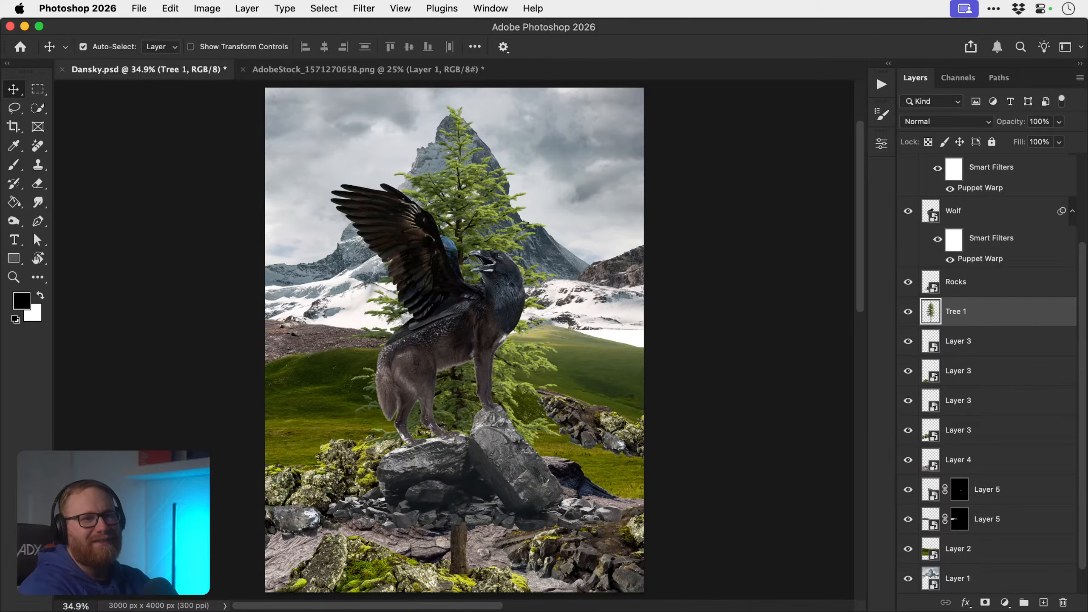
right_click(968, 312)
click(878, 510)
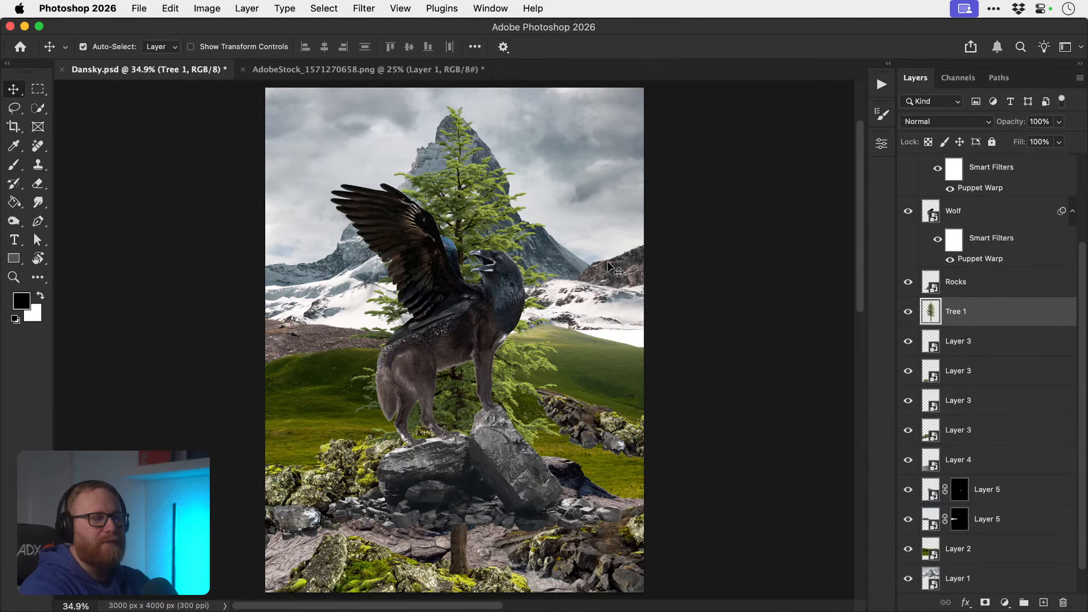
- Scale Tree 1 down to about 43% and stand it on the grass at the image's left edge
key(super+t)
drag(561, 105, 507, 223)
drag(475, 259, 324, 259)
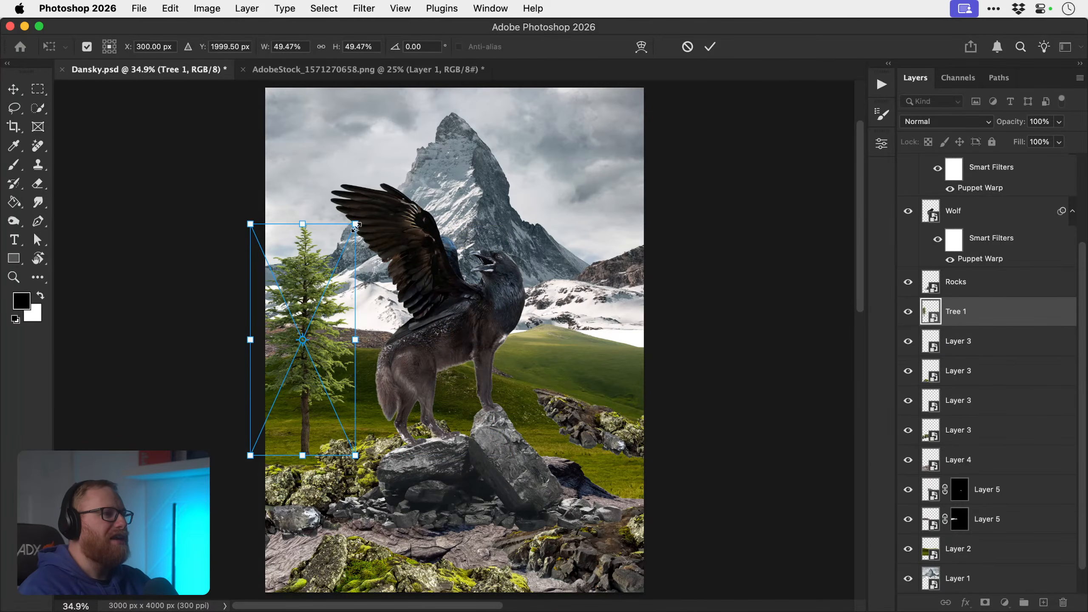
key(Return)
drag(310, 379, 287, 352)
- Scale a duplicate of Tree 1 smaller and place it on the green hill to the right of the creature
key(super+t)
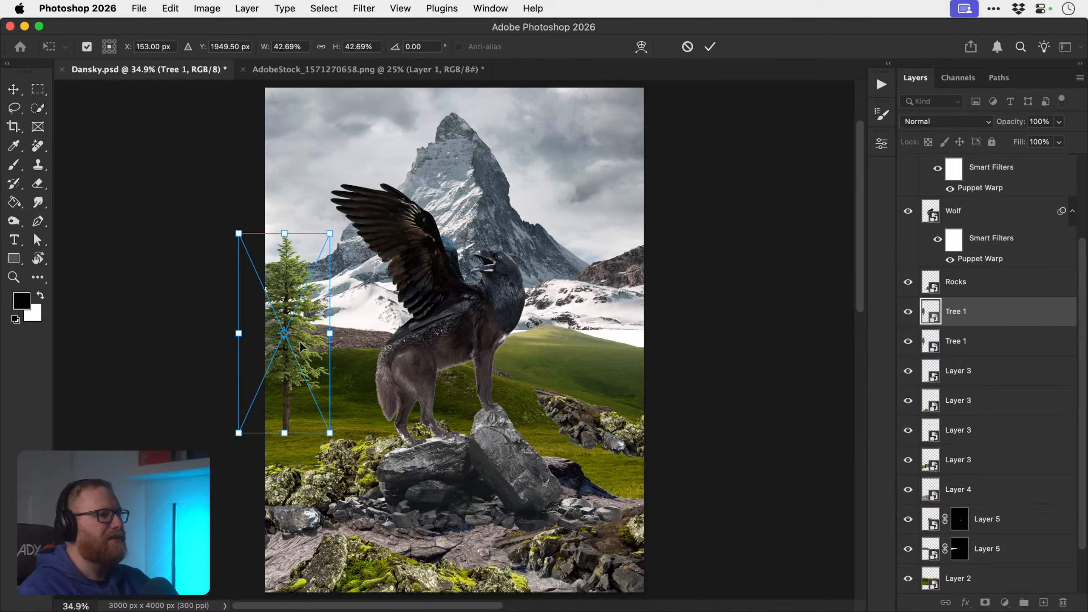
drag(306, 240, 586, 272)
key(Return)
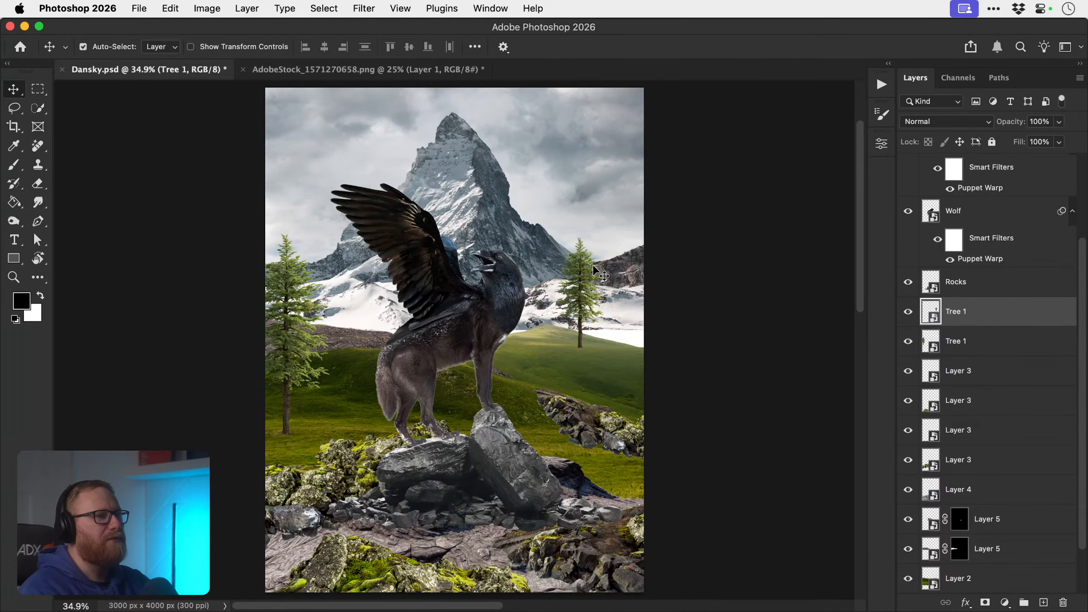
- Shift the marquee in AdobeStock_1571270658.png onto the fourth tree and copy it
click(356, 71)
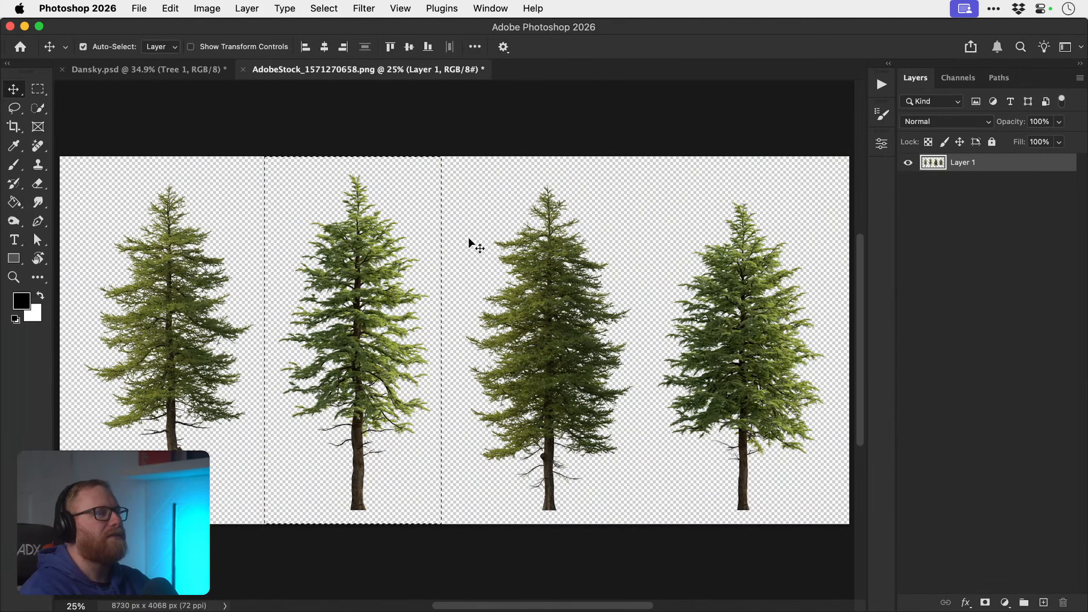
key(m)
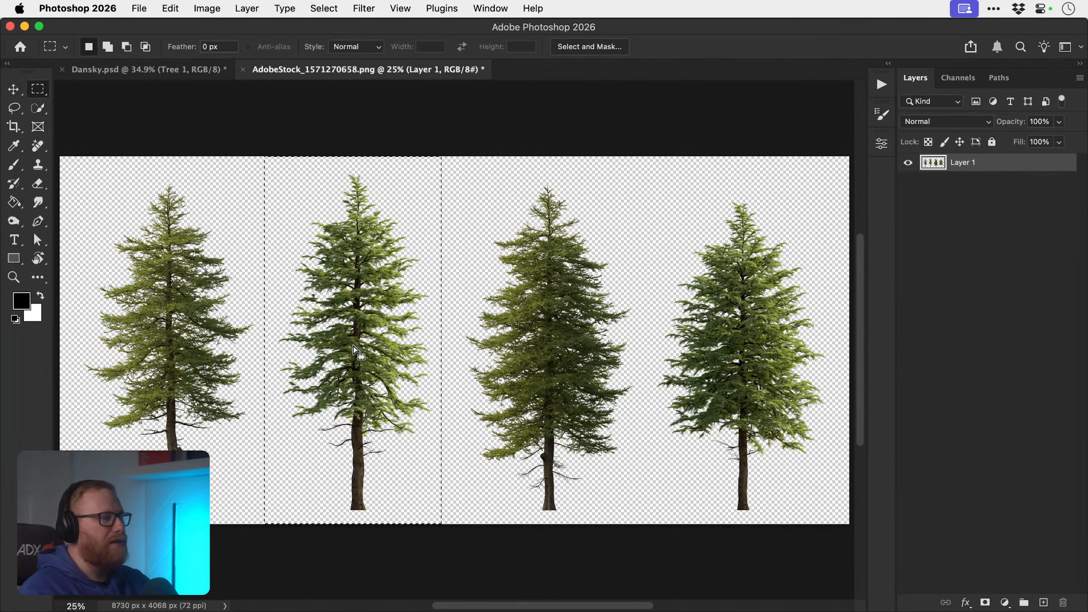
drag(354, 343, 763, 341)
key(ctrl+c)
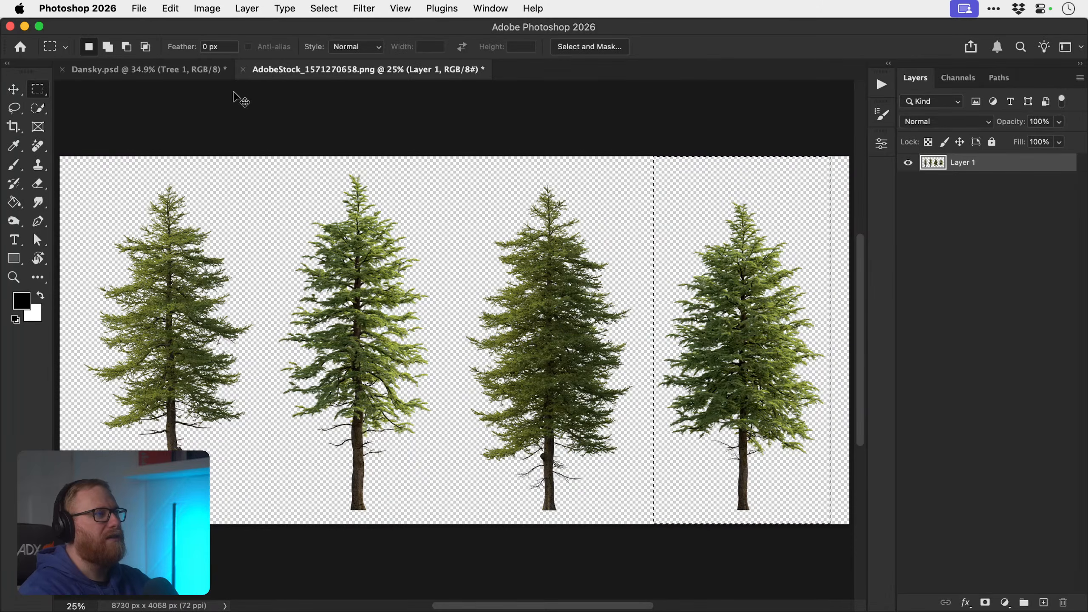
- Paste the tree into Dansky.psd, name its layer Tree 2 and convert it to a smart object
click(198, 70)
key(v)
key(ctrl+v)
double_click(959, 429)
text(Tree 2)
key(Return)
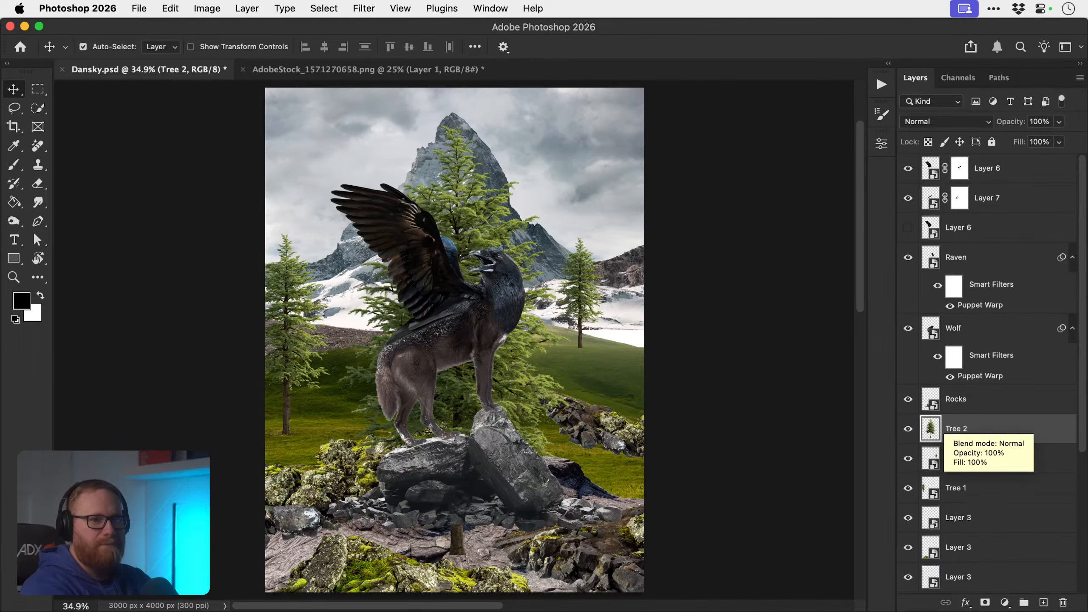
right_click(994, 432)
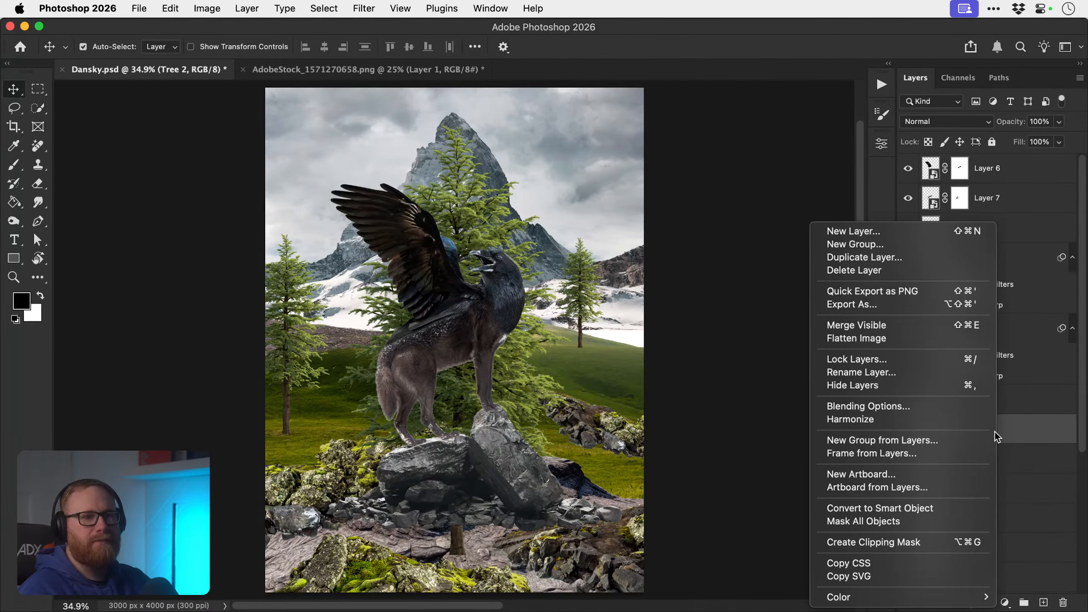
click(856, 504)
- Scale Tree 2 to about 94% and position it so only its branches reach in over the image's right edge
key(super+t)
drag(573, 126, 527, 207)
drag(480, 245, 672, 304)
drag(719, 270, 760, 202)
drag(696, 337, 710, 205)
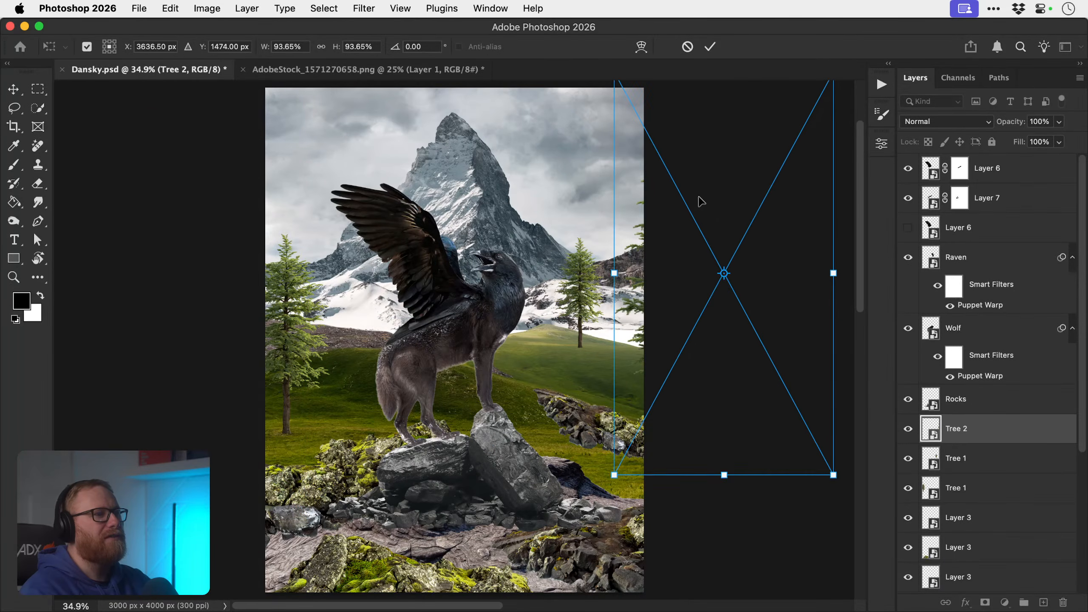
key(Return)
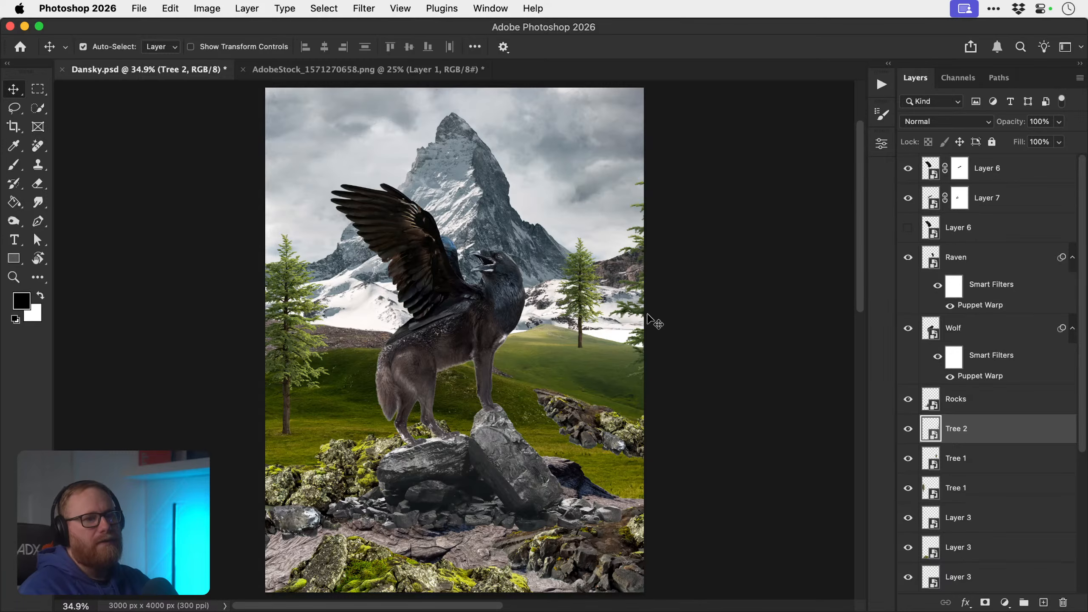
- Toggle the visibility of the mossy foreground Layer 3 and the rocky ground Layer 4 to identify what each contains
click(339, 485)
click(907, 582)
click(907, 579)
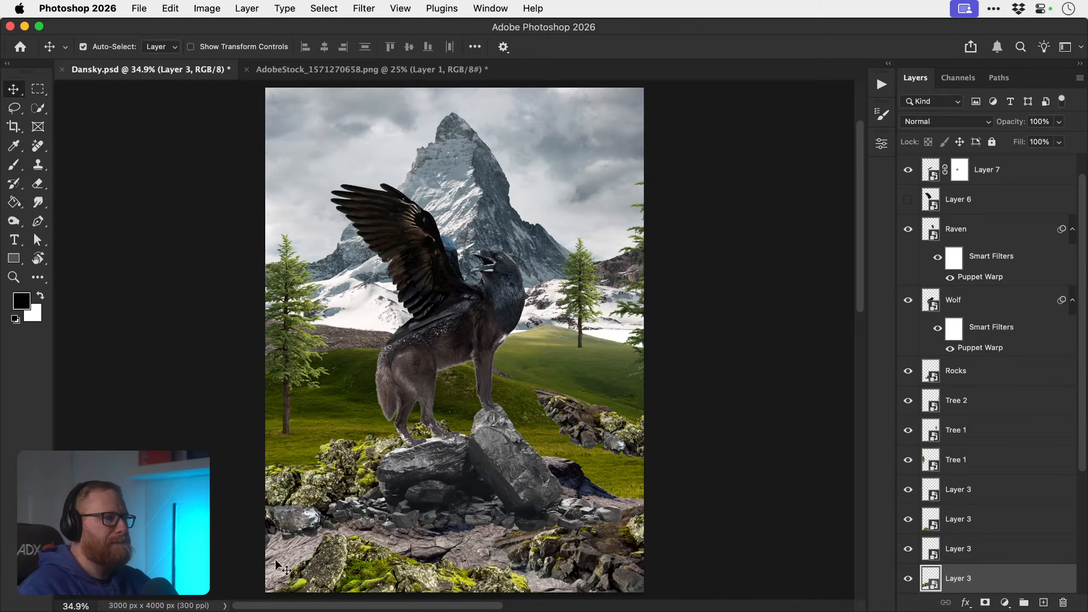
click(276, 566)
click(907, 582)
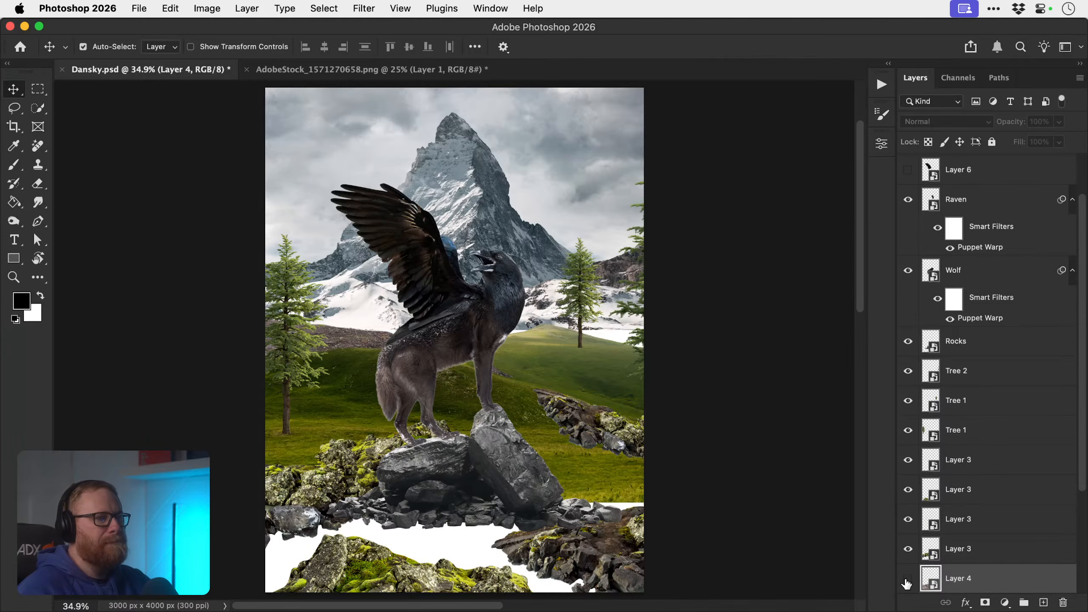
click(907, 579)
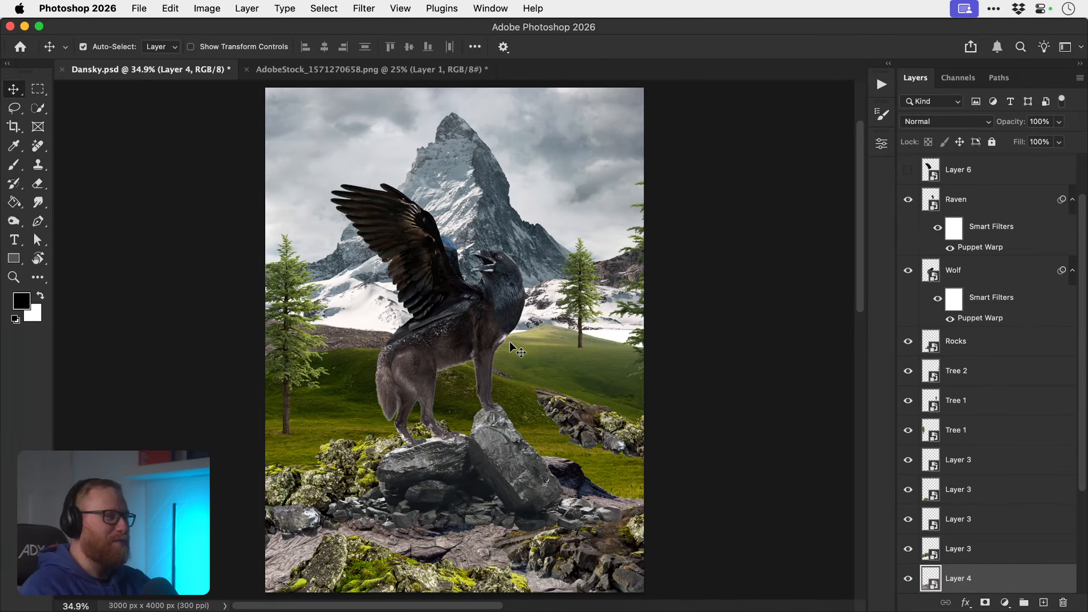
- Close AdobeStock_1571270658.png, switch to Bridge and open AdobeStock_660324402.png in Photoshop 2026
click(377, 68)
key(super+w)
click(515, 284)
key(super+Tab)
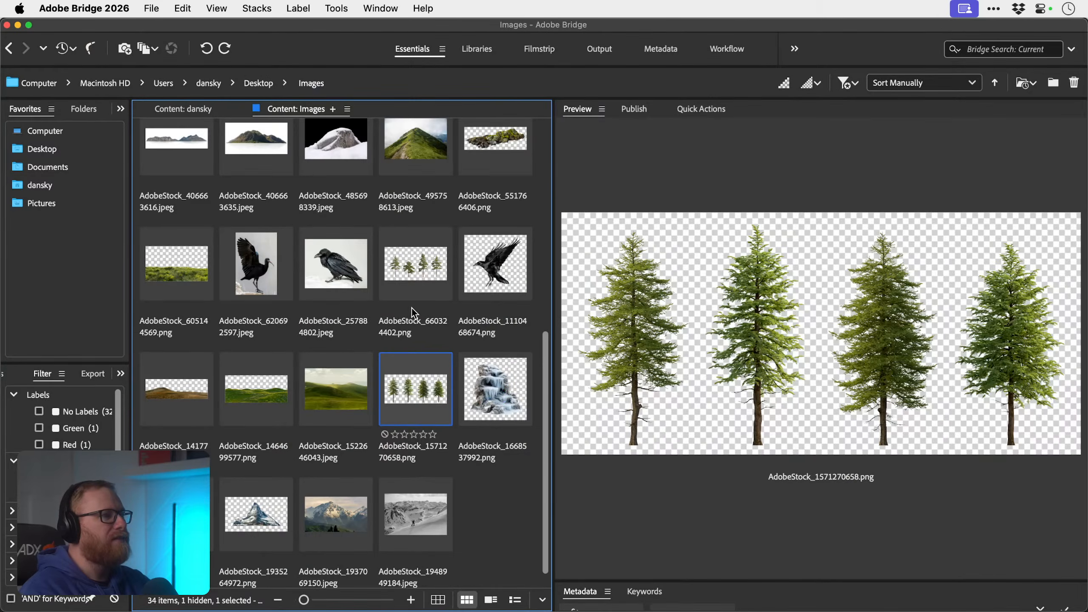
click(414, 295)
right_click(416, 264)
mouse_move(521, 86)
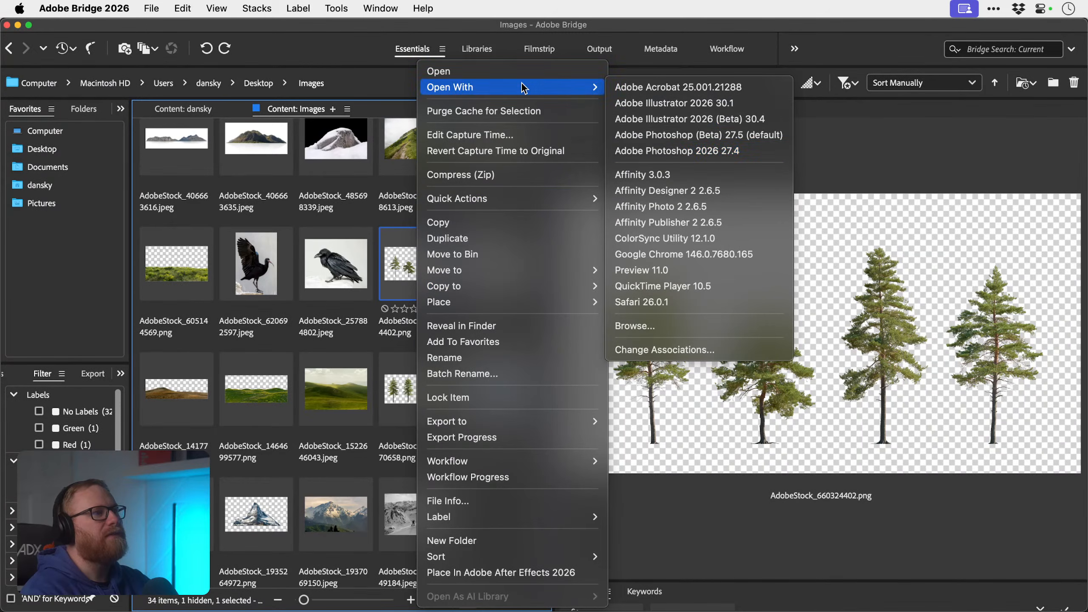
click(665, 152)
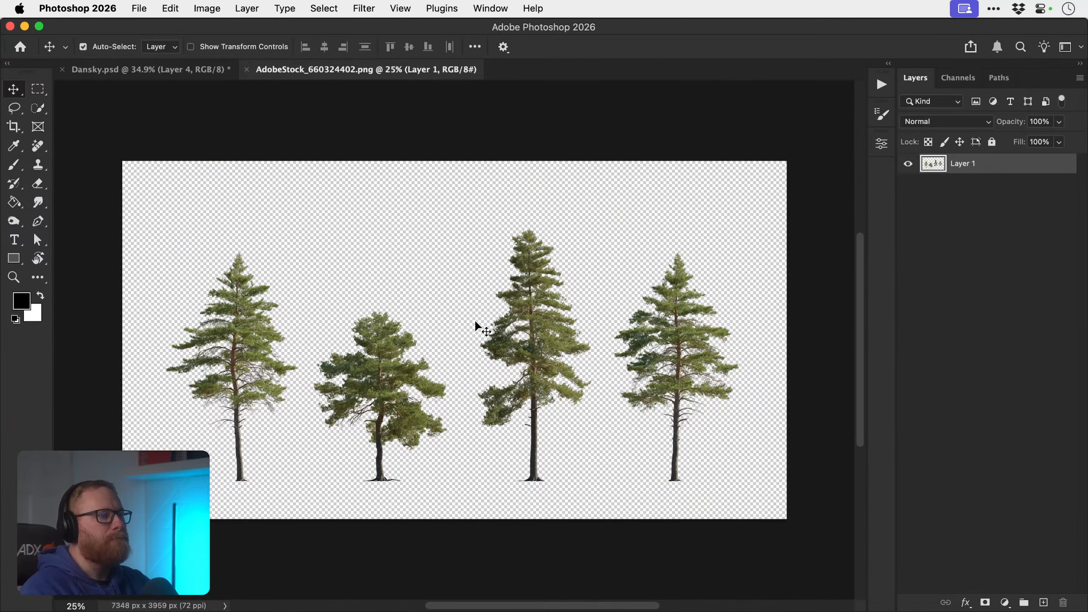
- Enclose the fourth tree of AdobeStock_660324402.png in a rectangular marquee and copy it
key(m)
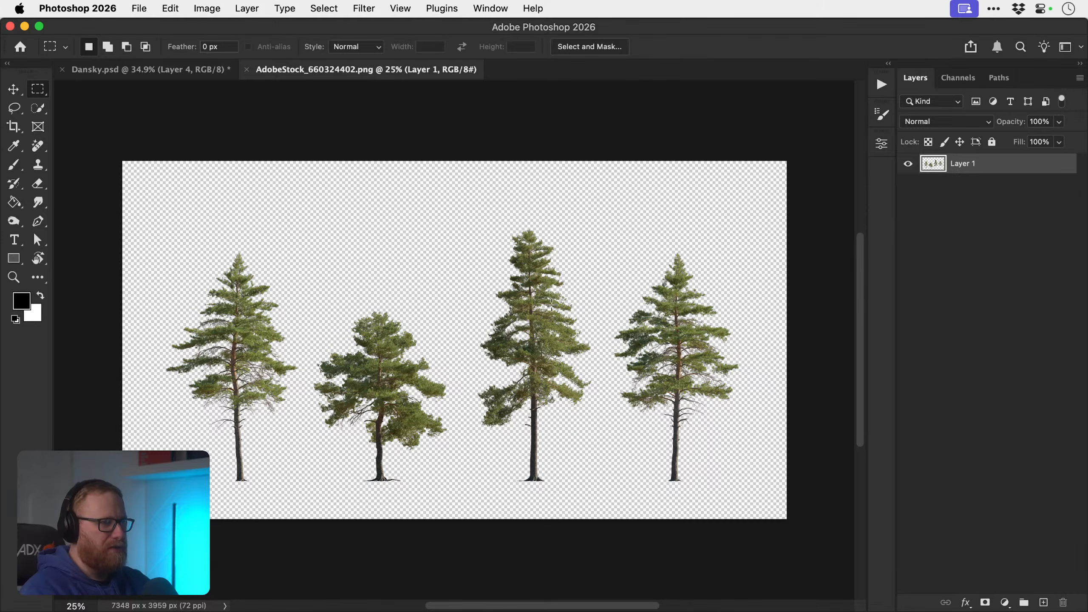
drag(609, 234, 765, 519)
key(super+c)
- Paste the tree into Dansky.psd above Layer 4, name its layer Tree 3 and convert it to a smart object
click(183, 71)
key(super+v)
key(v)
double_click(952, 578)
text(Tree 3)
key(Return)
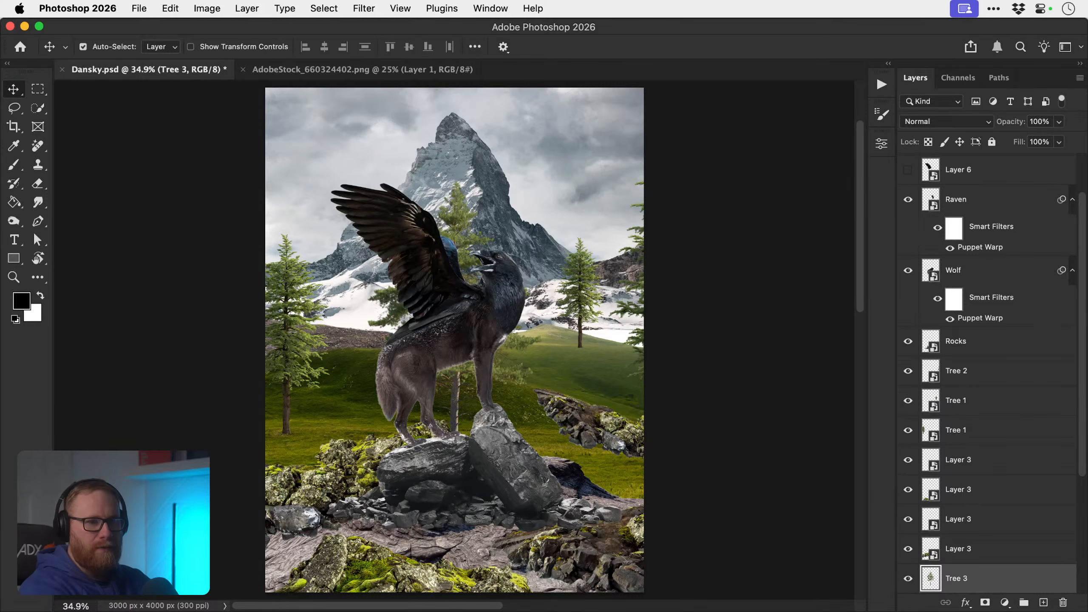
right_click(972, 578)
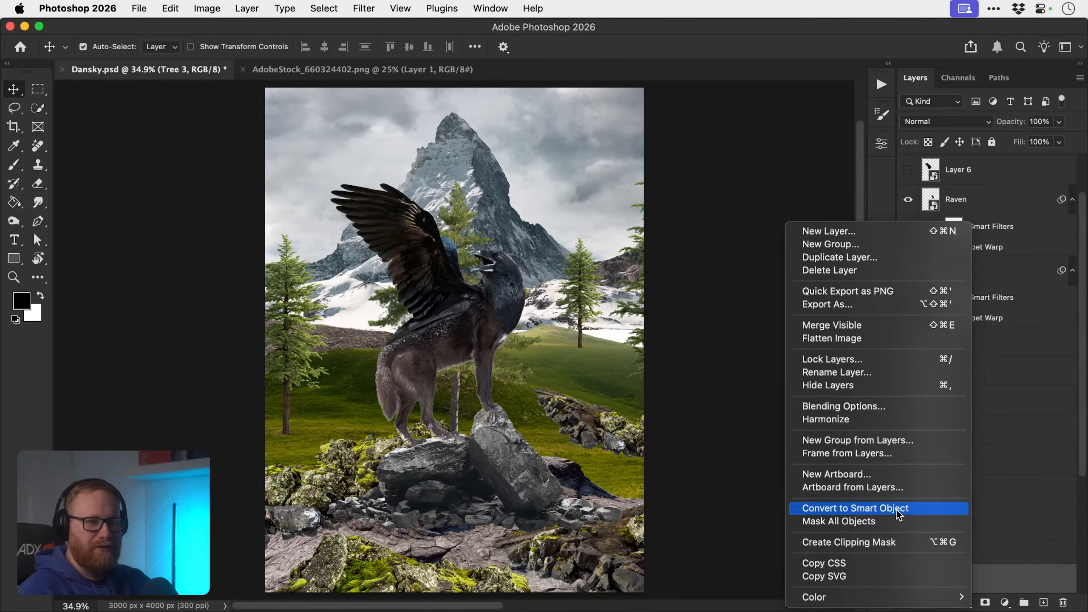
click(835, 509)
- Scale Tree 3 down to about 59% and place it just right of the creature's chest
key(super+t)
drag(543, 176, 501, 230)
drag(465, 287, 586, 298)
drag(632, 247, 626, 257)
drag(583, 296, 526, 316)
key(Return)
- Raise the Tree 3 layer in the stack until it sits directly beneath Rocks
key(super+bracketright)
key(super+bracketright)
key(super+bracketright)
key(super+bracketright)
key(super+bracketright)
key(super+bracketright)
key(super+bracketright)
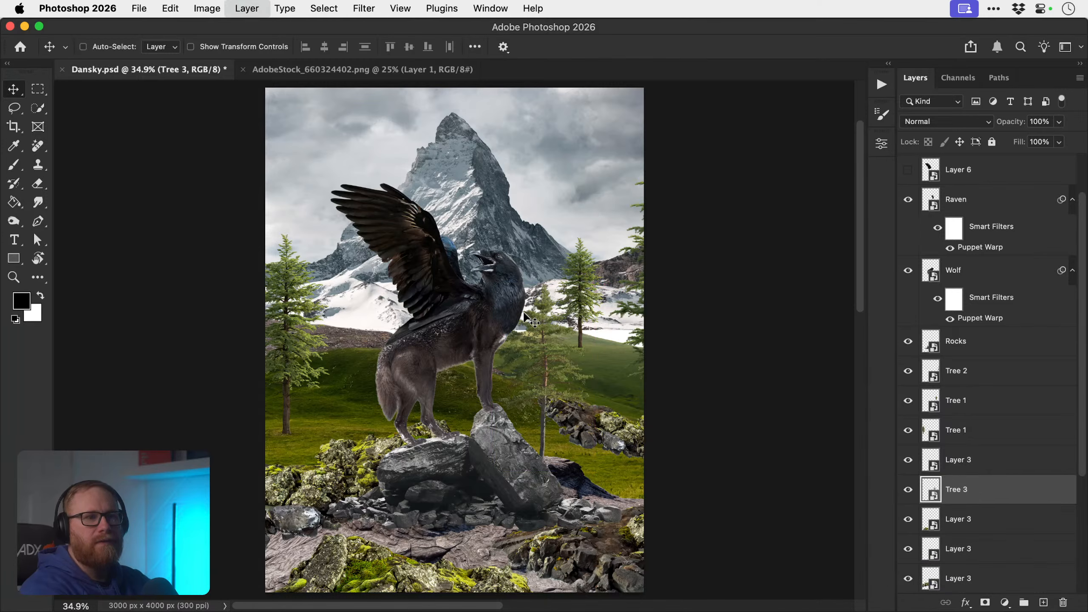
- Shrink Tree 3 further and place it on the distant brown slope between the left-edge tree and the wing
key(super+t)
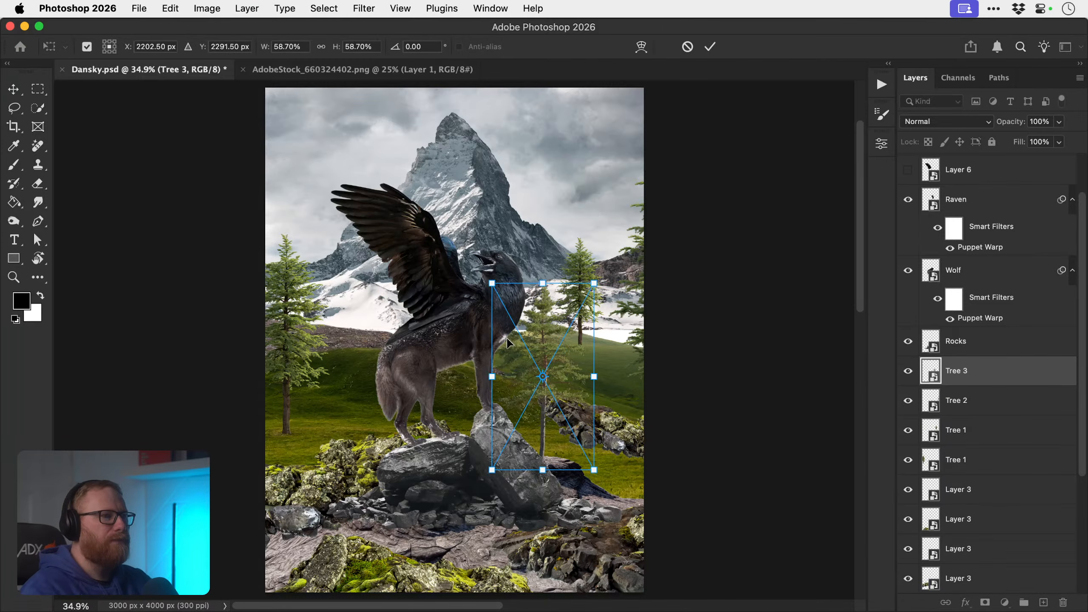
drag(527, 320, 363, 215)
drag(416, 155, 394, 191)
drag(365, 282, 348, 321)
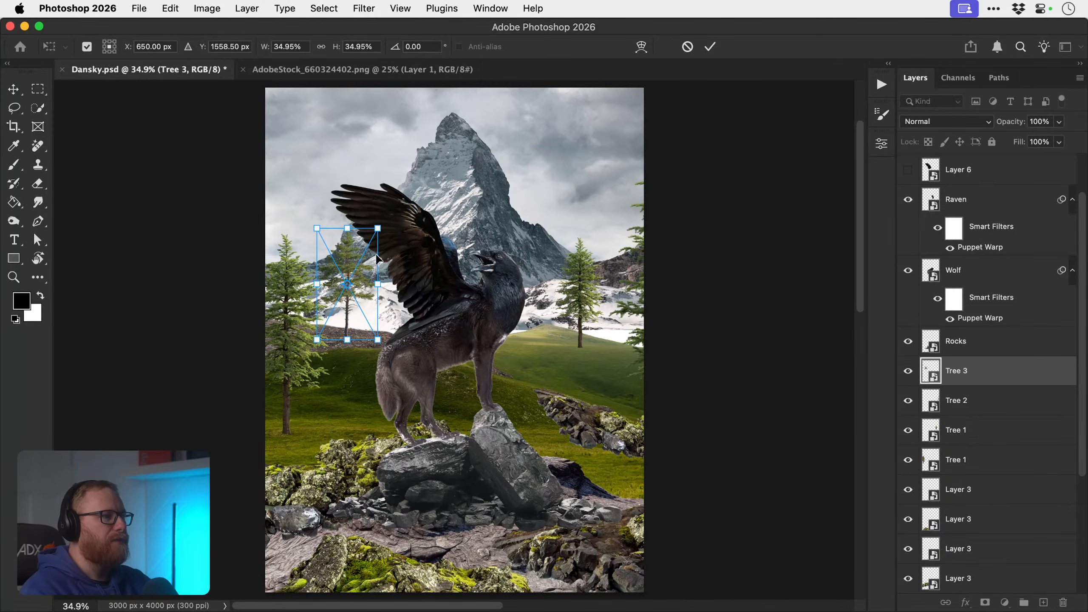
drag(374, 231, 353, 290)
key(Return)
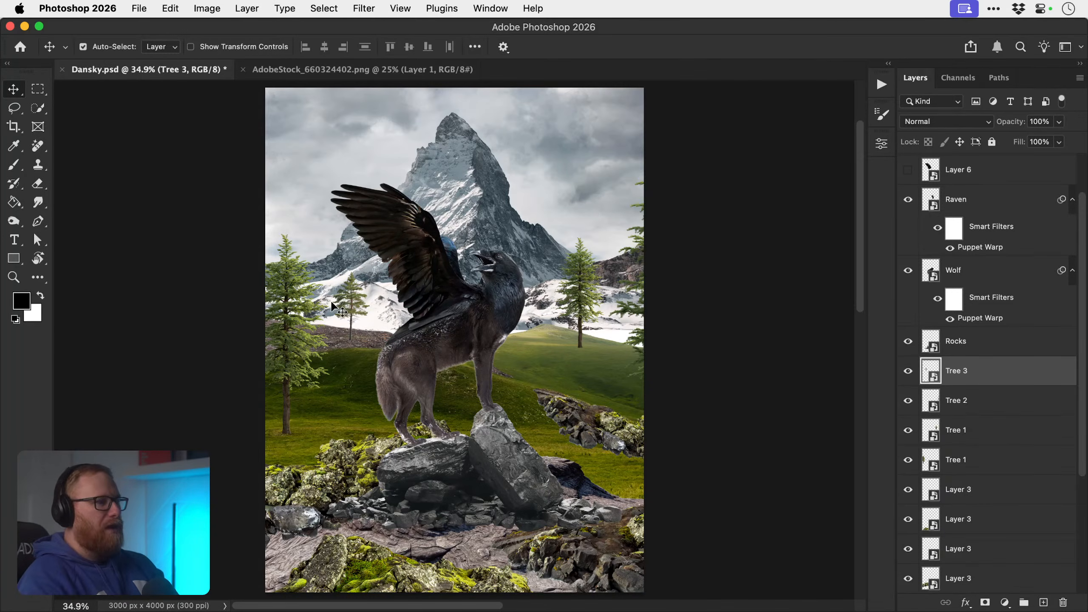
- Fine-tune the size and position of Tree 3 on the brown slope, shifting it slightly towards the wing
super+click(356, 291)
super+click(356, 291)
drag(363, 292, 369, 290)
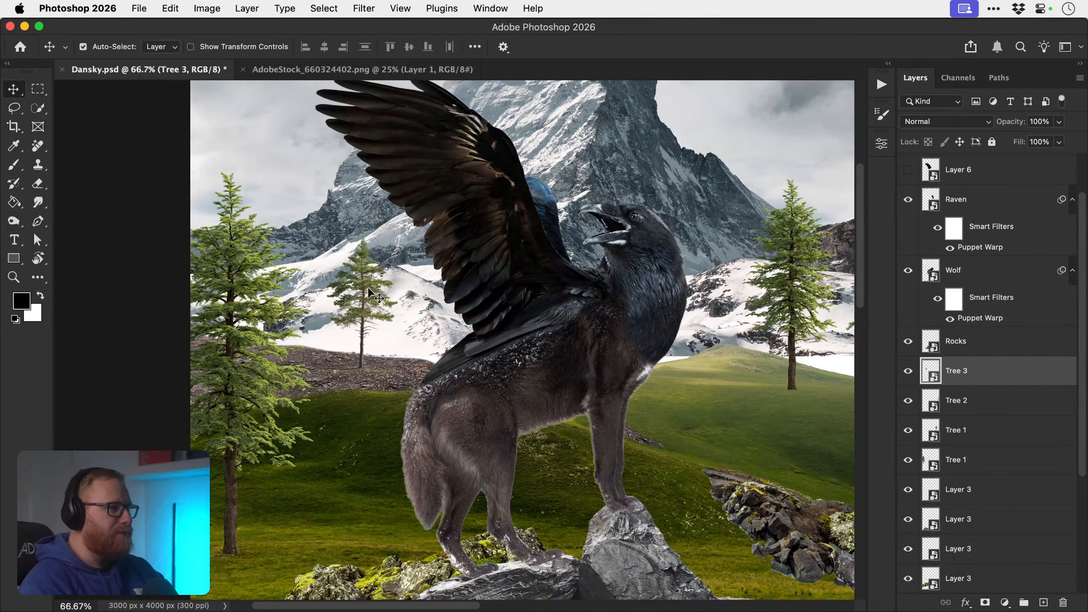
key(super+t)
drag(401, 233, 401, 232)
key(Return)
drag(360, 281, 402, 276)
key(super+0)
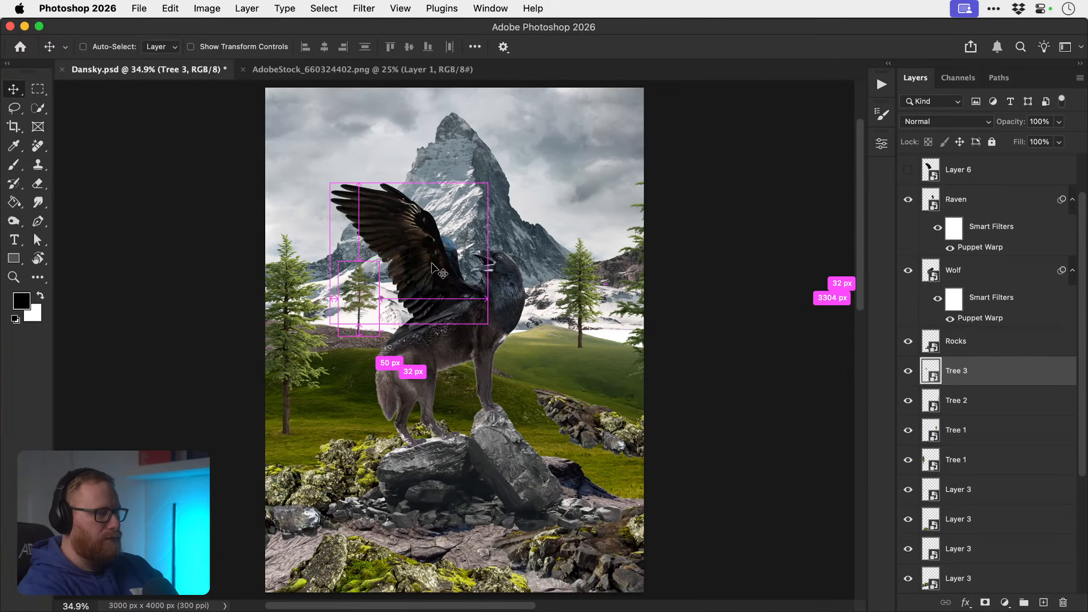
- Try out a duplicate of the right-hand Tree 1 at different positions and sizes around the hill, and delete it again
click(582, 277)
key(super+j)
mouse_move(582, 276)
mouse_down()
mouse_move(560, 285)
mouse_move(586, 285)
mouse_up()
key(super+z)
key(super+z)
drag(532, 210, 562, 175)
key(super+z)
drag(587, 302, 555, 320)
key(super+t)
drag(576, 269, 611, 282)
key(Return)
key(BackSpace)
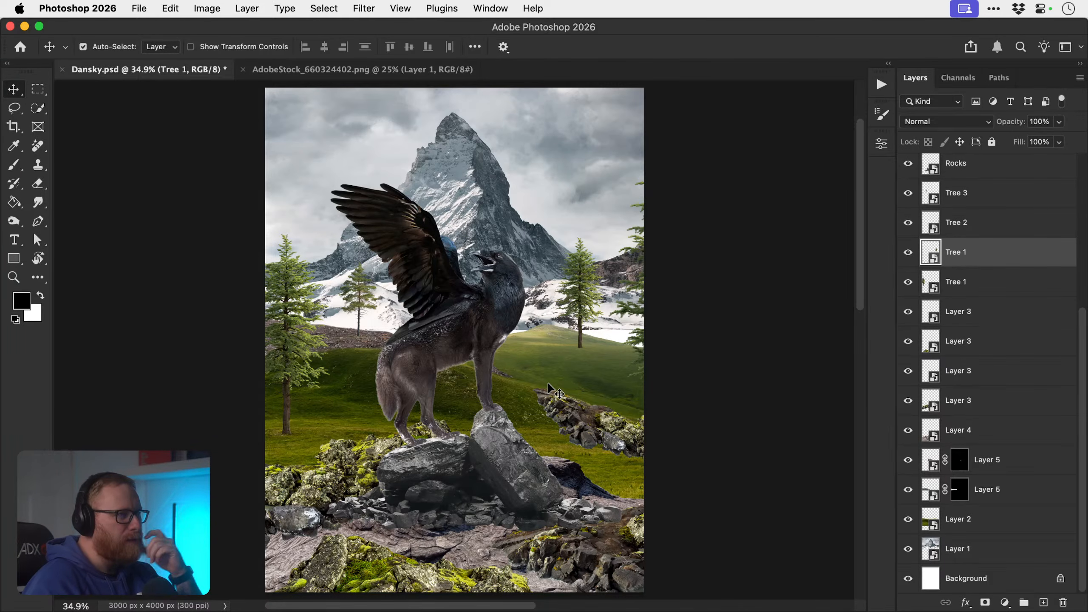
- Save the Dansky.psd composite
key(super+s)
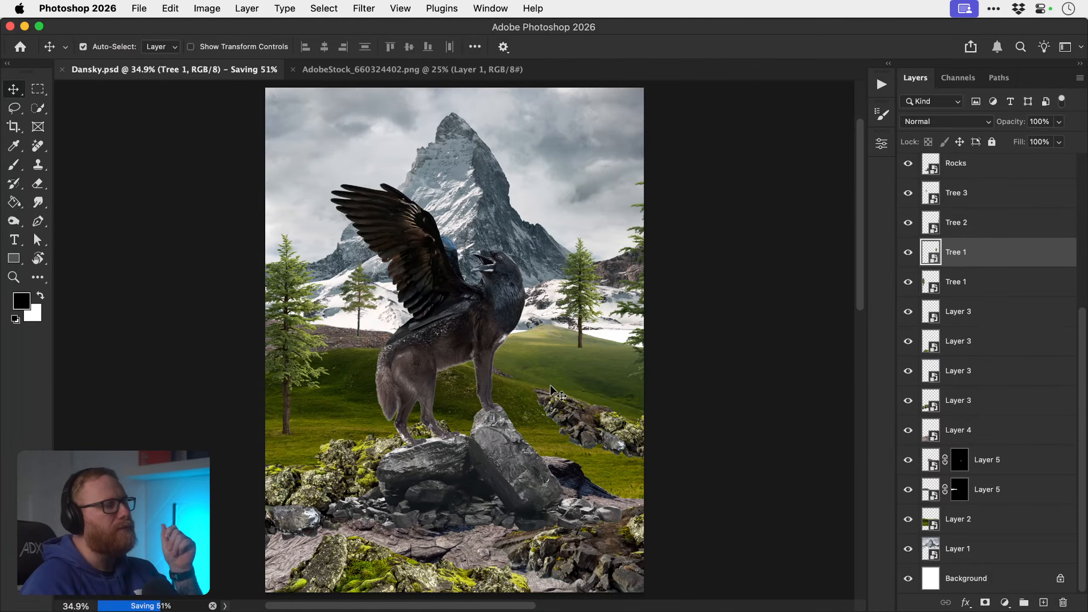
key(super)
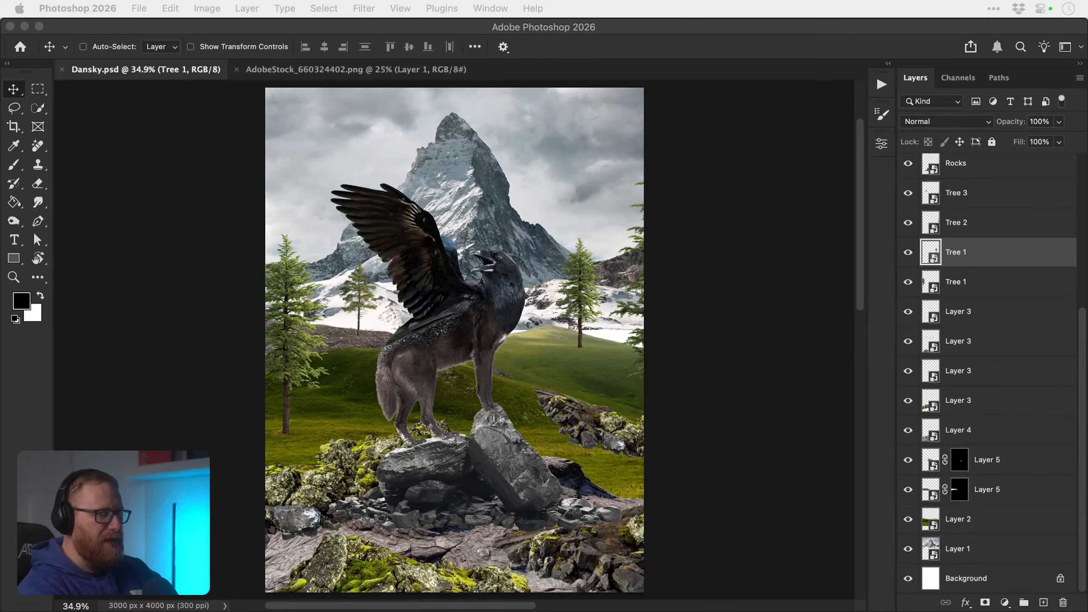
click(724, 252)
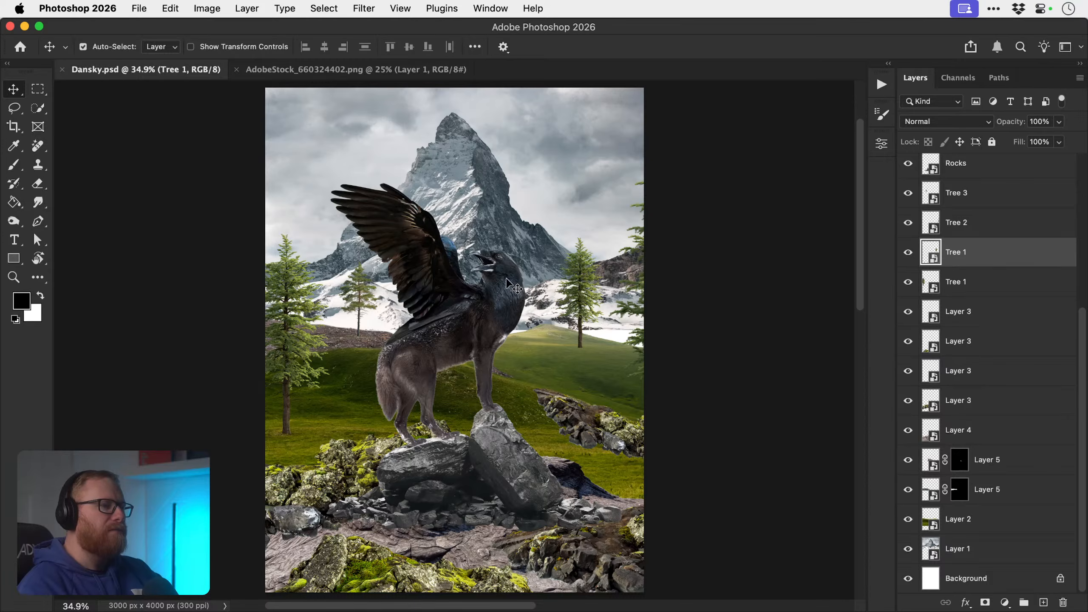
- Try sketching white pointed ears over the raven's head on a new layer, and delete that layer again
key(z)
key(v)
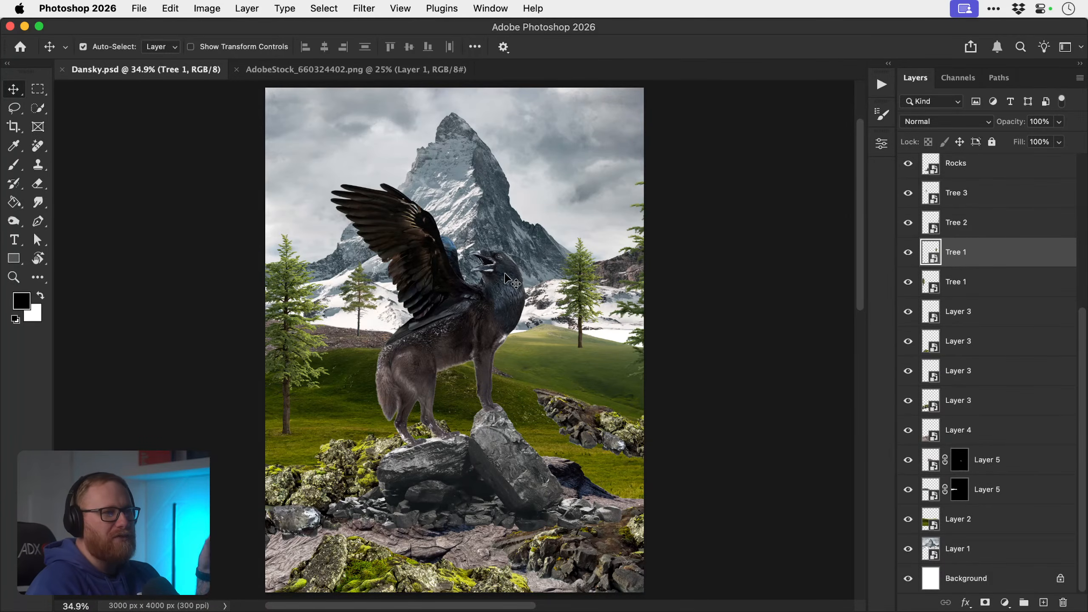
click(505, 277)
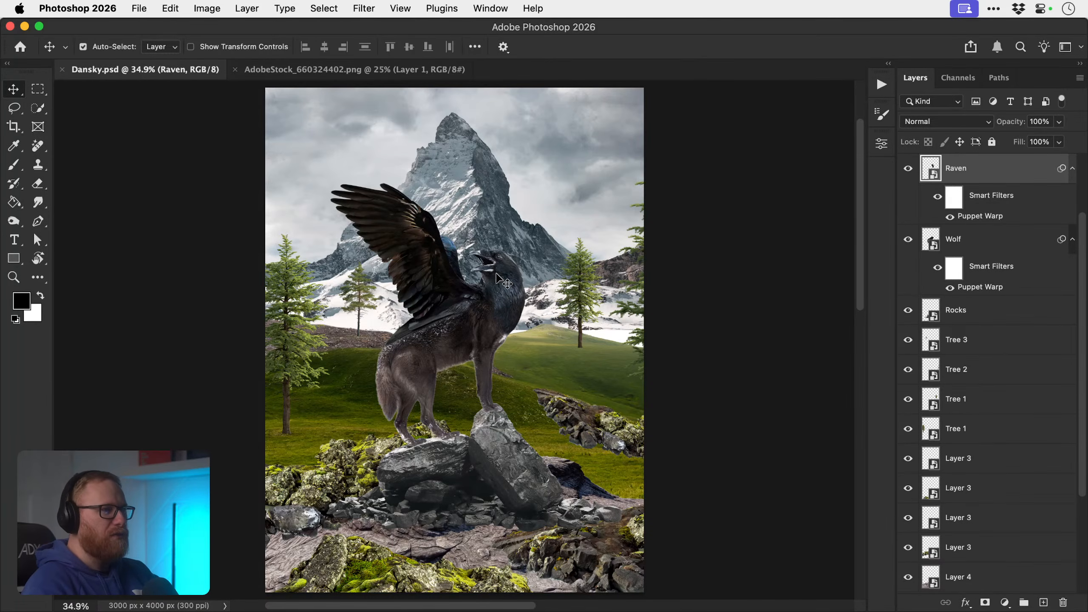
key(super+alt+shift+n)
key(b)
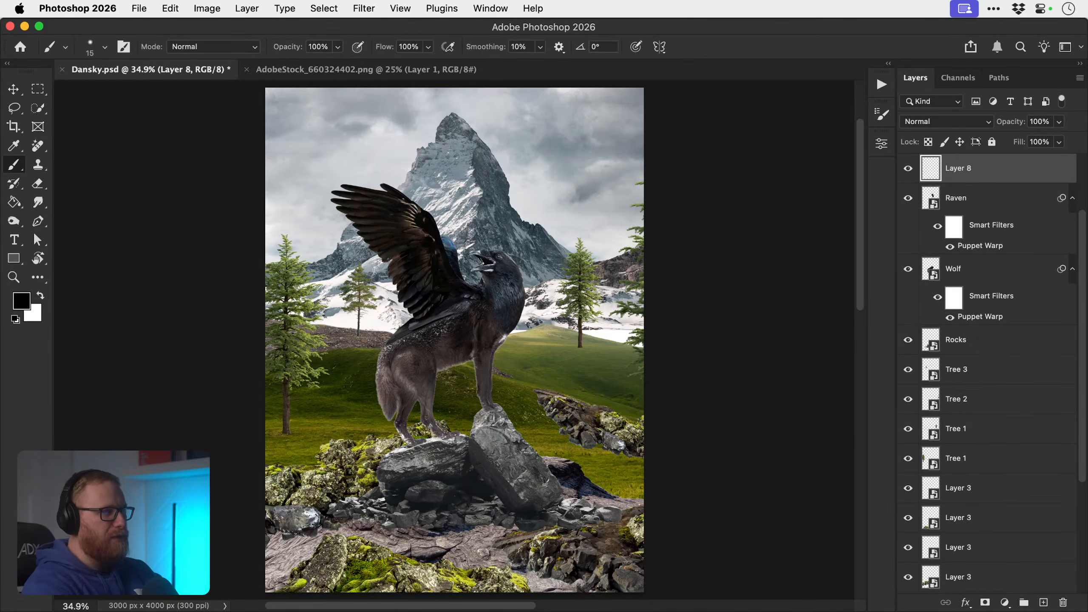
key(super+z)
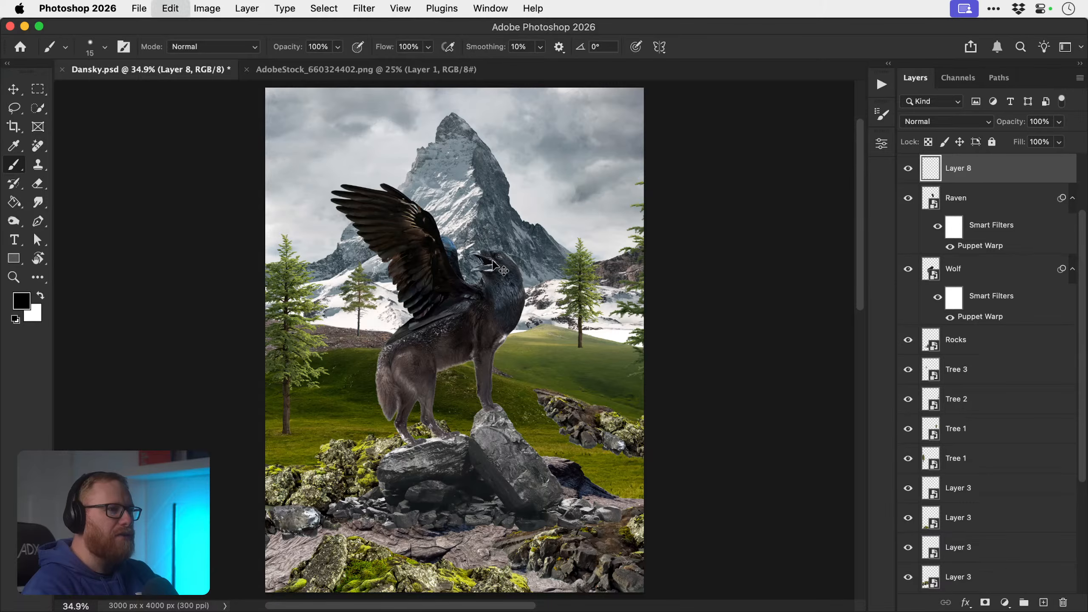
key(x)
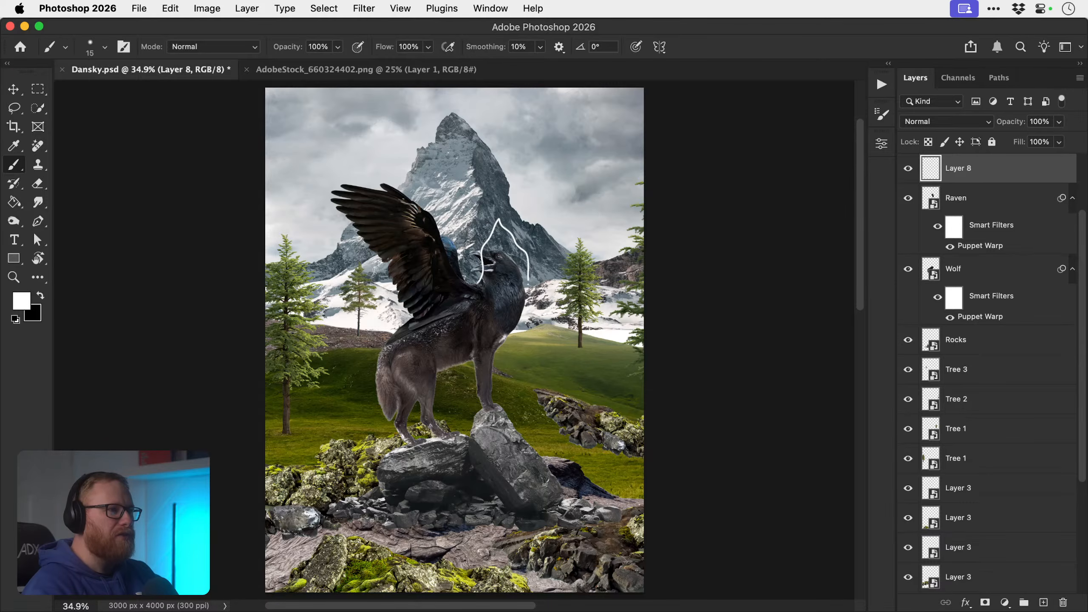
drag(488, 252, 480, 277)
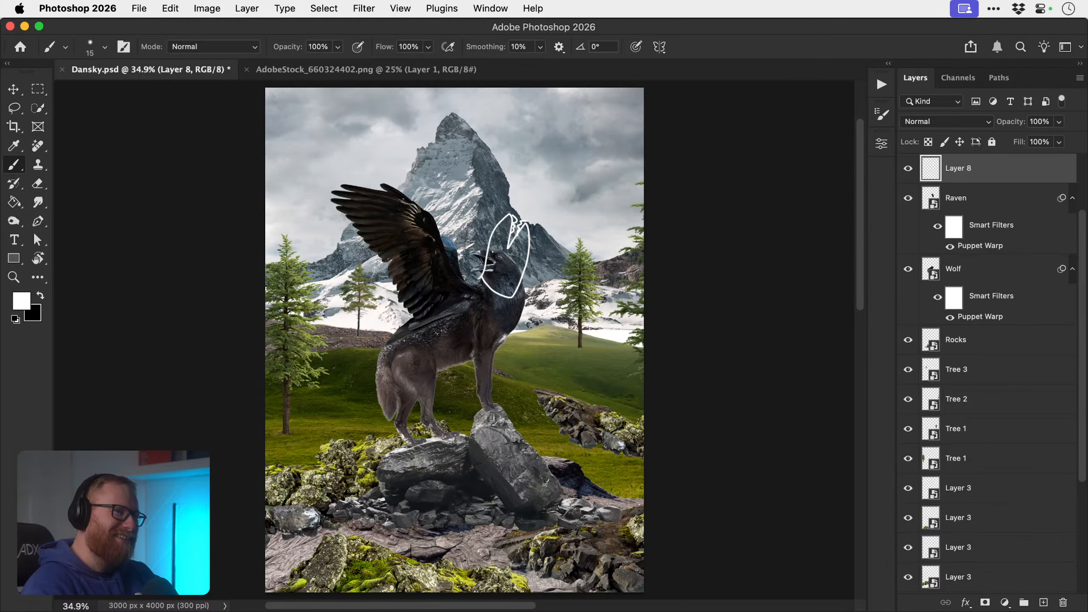
key(v)
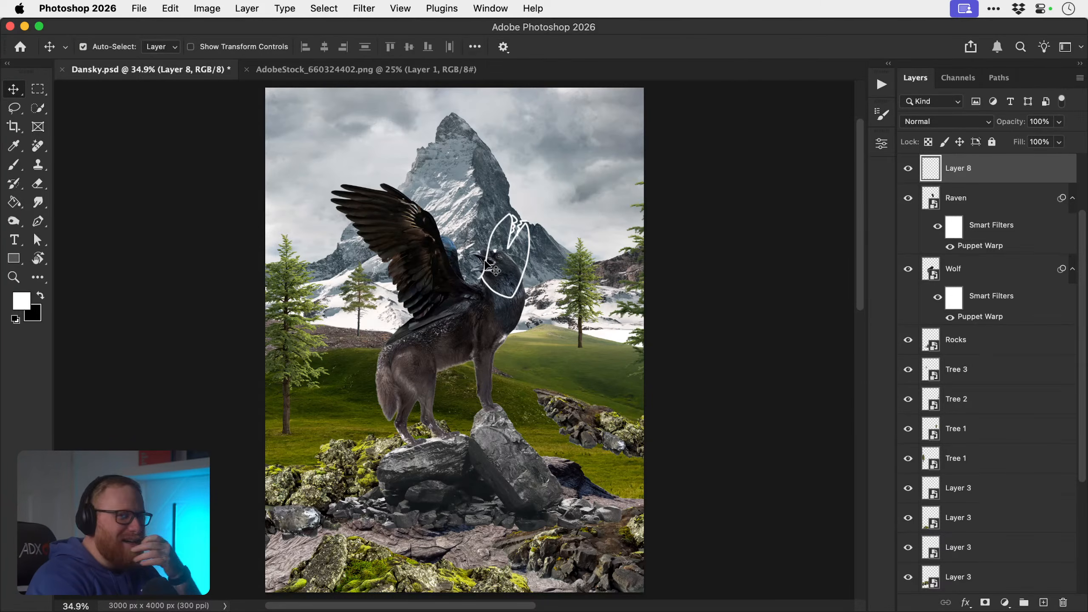
key(BackSpace)
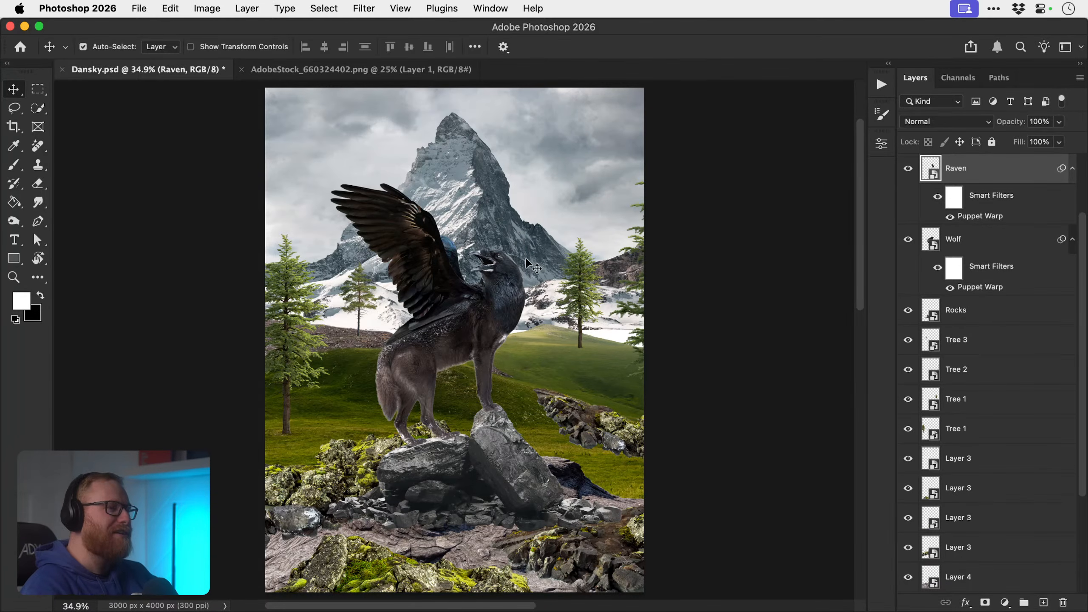
- Save the Dansky.psd composite
key(z)
click(500, 282)
click(497, 274)
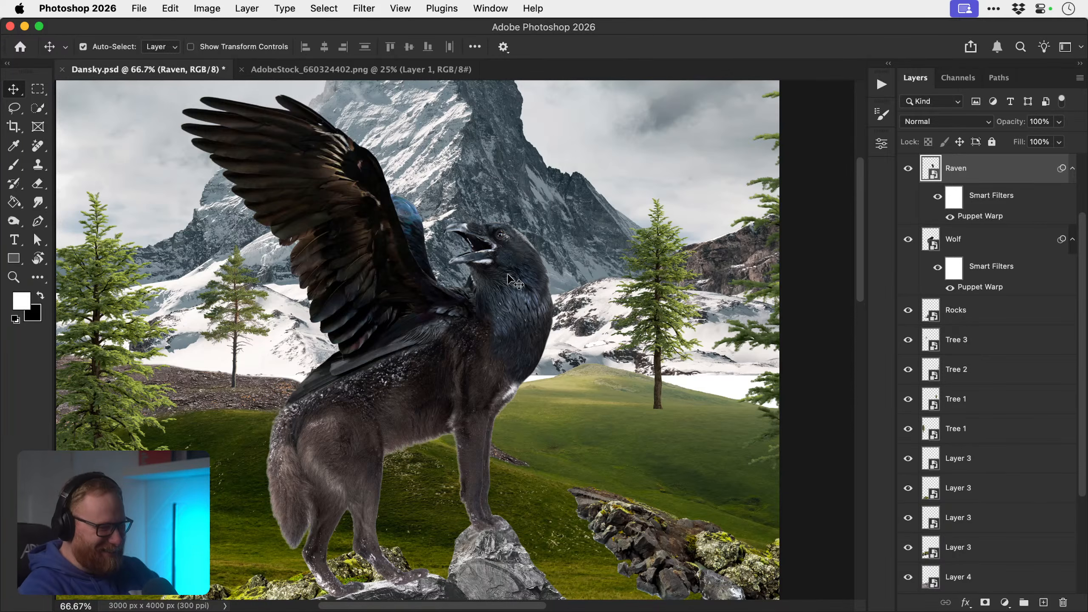
key(super+0)
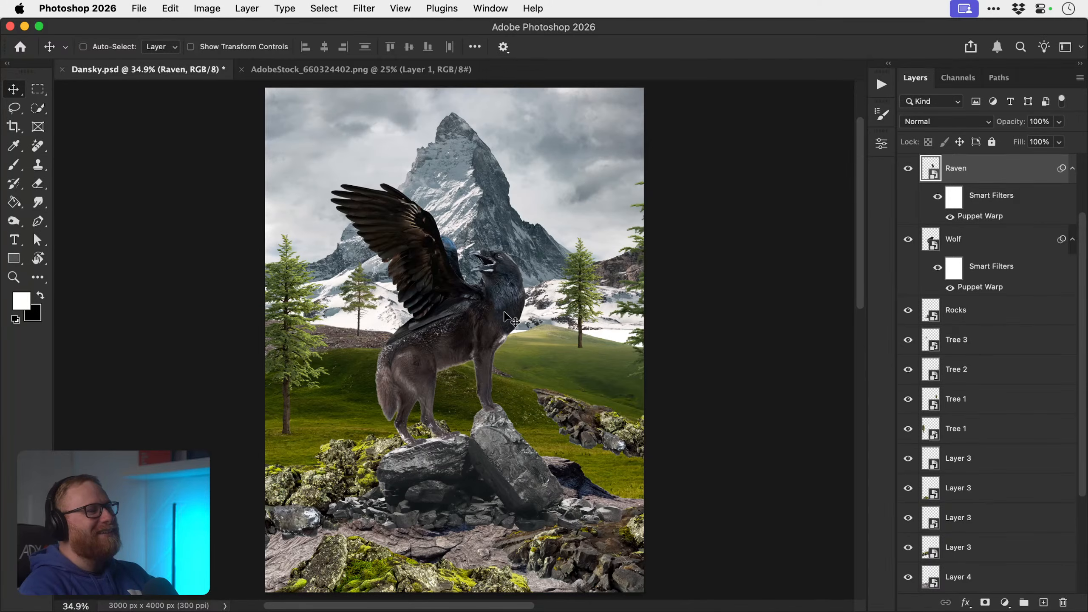
key(super+s)
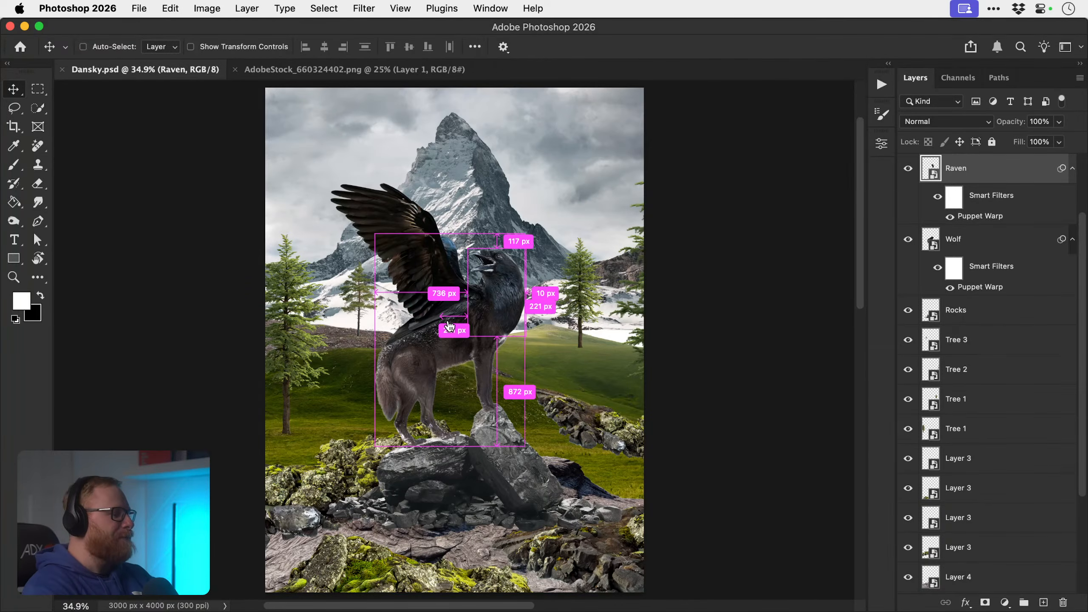
- Switch to Adobe Bridge, compare the hill images, and open the rocky moorland photo AdobeStock_1914408384.jpeg in Photoshop
key(super+Tab)
click(351, 368)
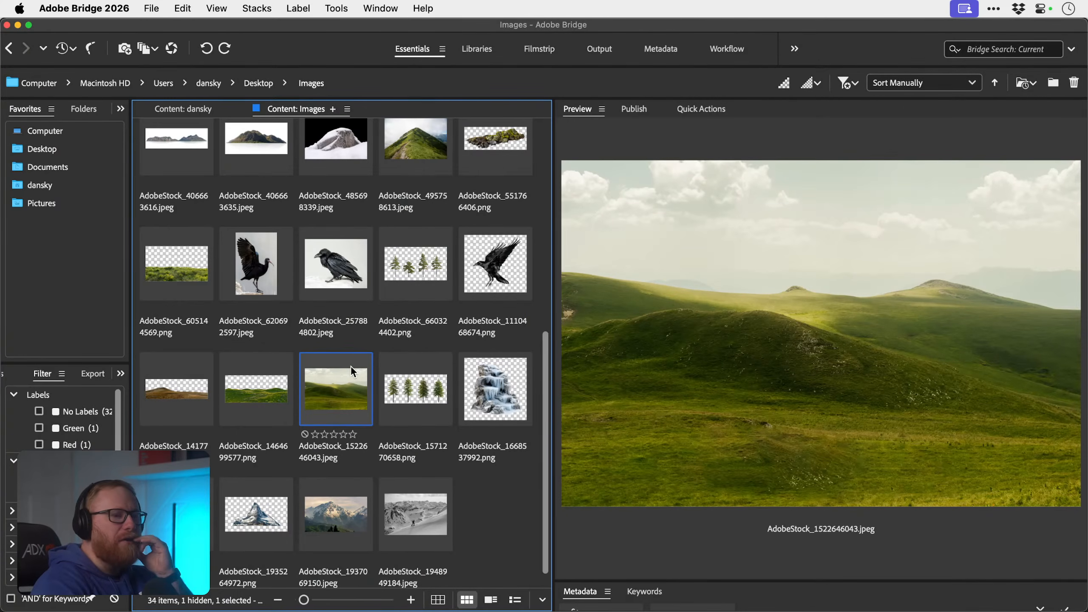
click(259, 396)
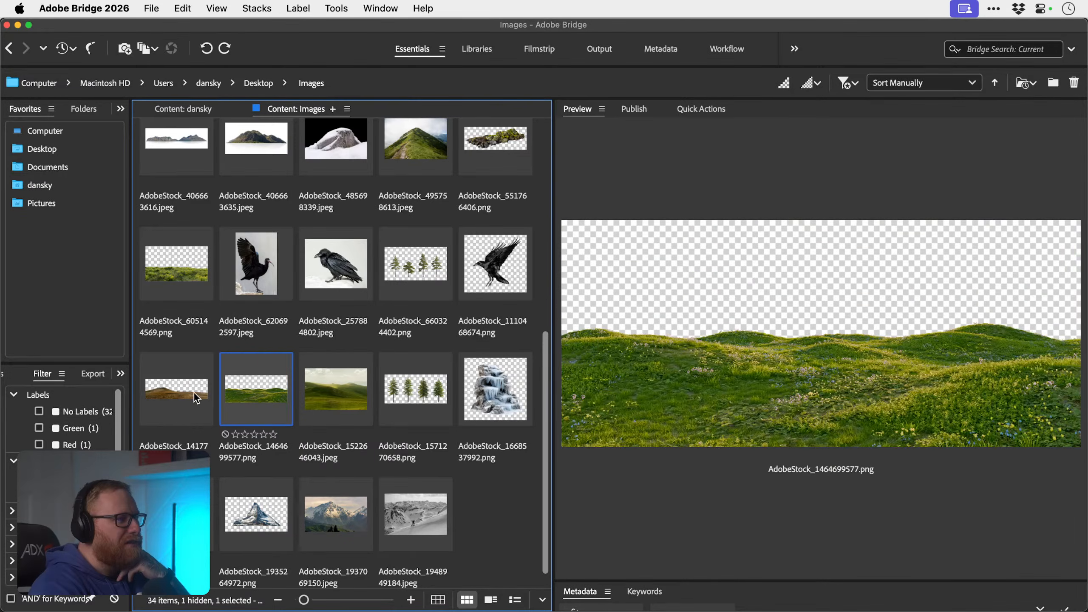
click(185, 393)
key(super+Tab)
key(super+Tab)
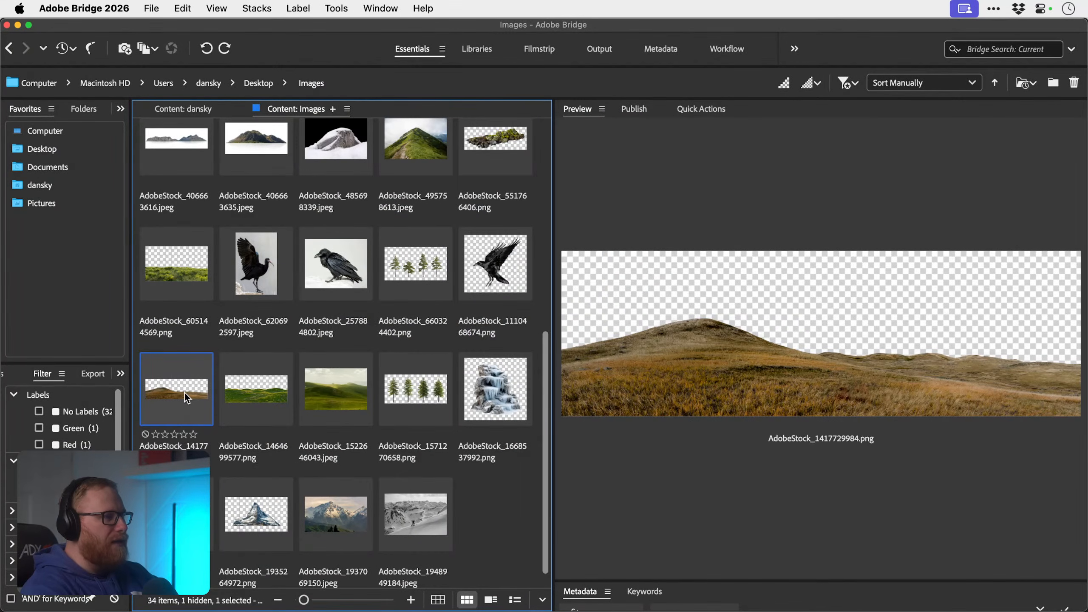
key(super+Tab)
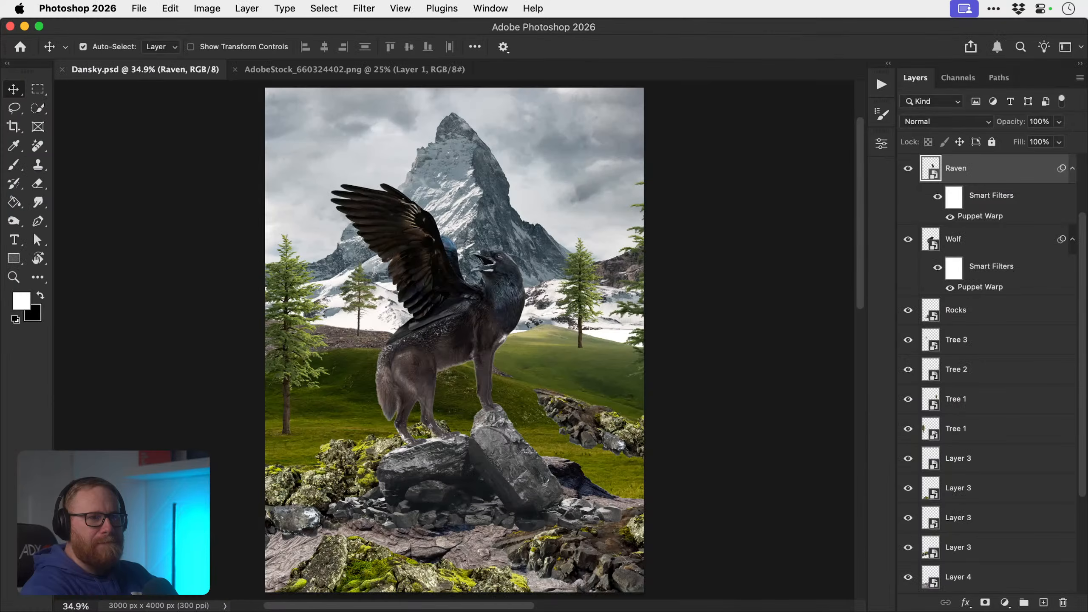
key(super+Tab)
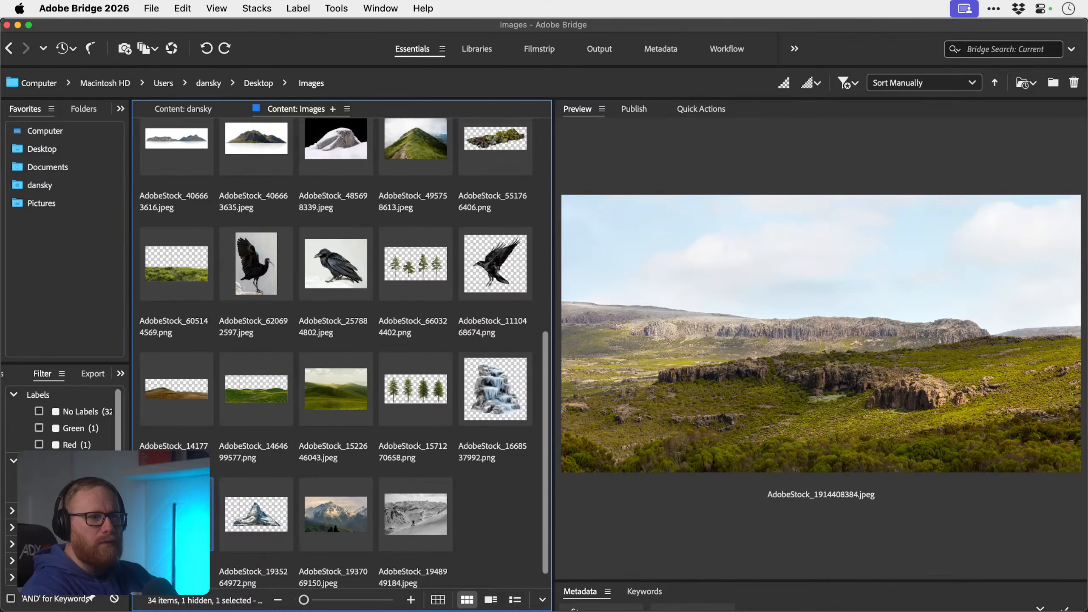
scroll(342, 352, down, 1)
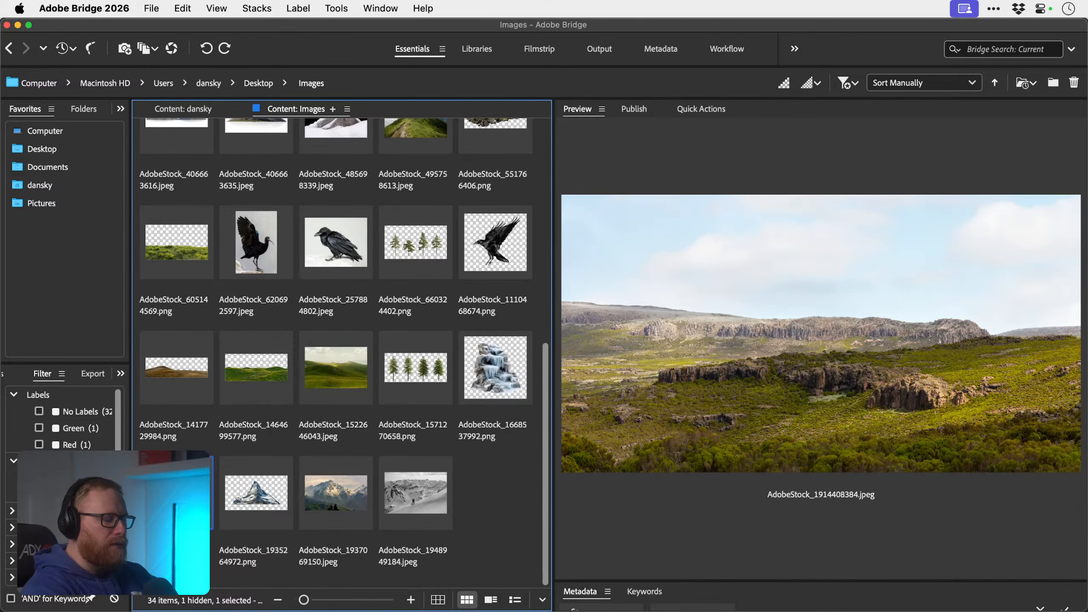
double_click(176, 493)
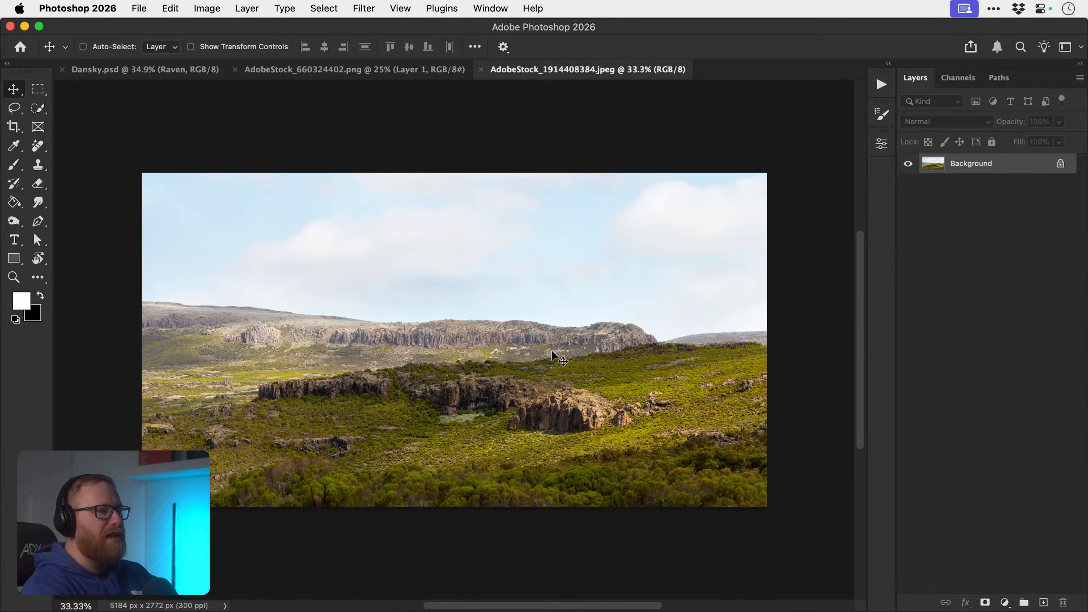
click(334, 6)
click(342, 177)
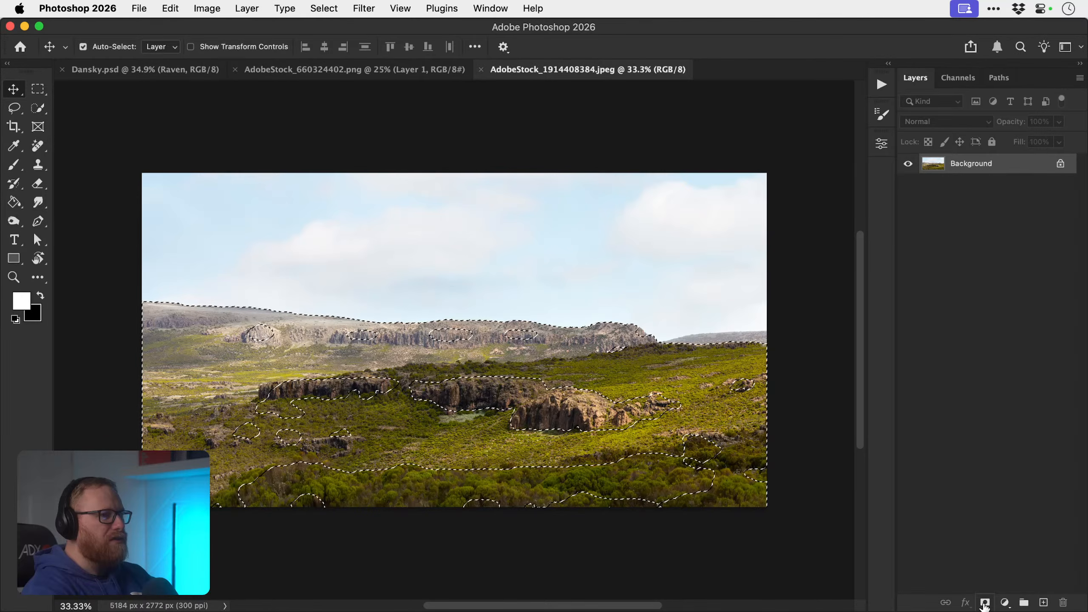
key(super+d)
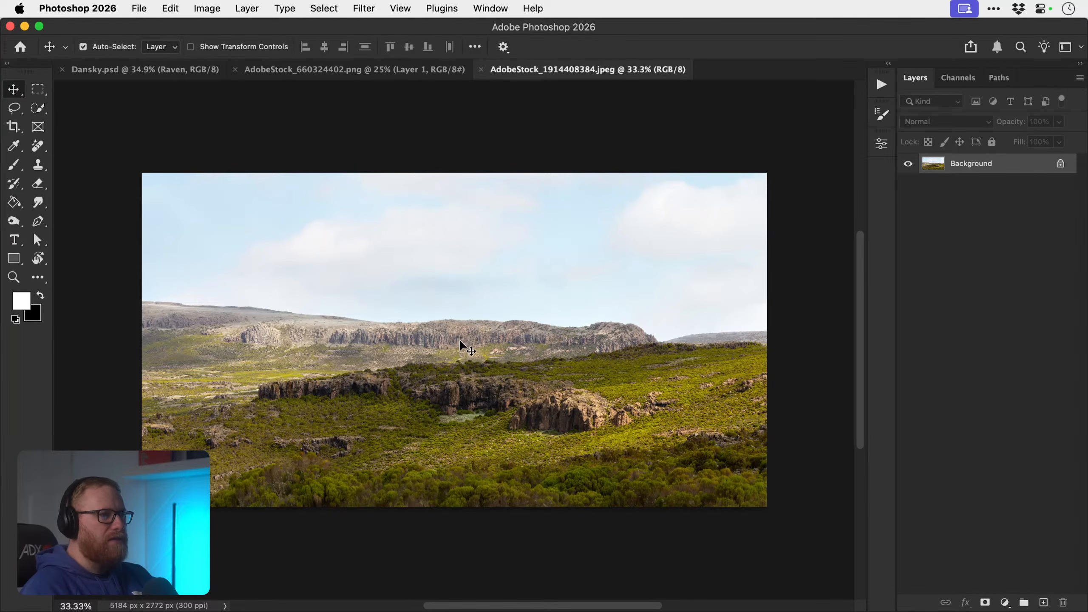
- Select all the land below the horizon with Quick Selection and mask out the sky
key(w)
mouse_move(419, 354)
mouse_down()
mouse_move(239, 352)
mouse_move(163, 315)
mouse_move(305, 355)
mouse_move(576, 370)
mouse_move(472, 342)
mouse_move(726, 368)
mouse_move(749, 427)
mouse_move(718, 459)
mouse_move(638, 484)
mouse_move(455, 435)
mouse_move(280, 431)
mouse_move(216, 466)
mouse_up()
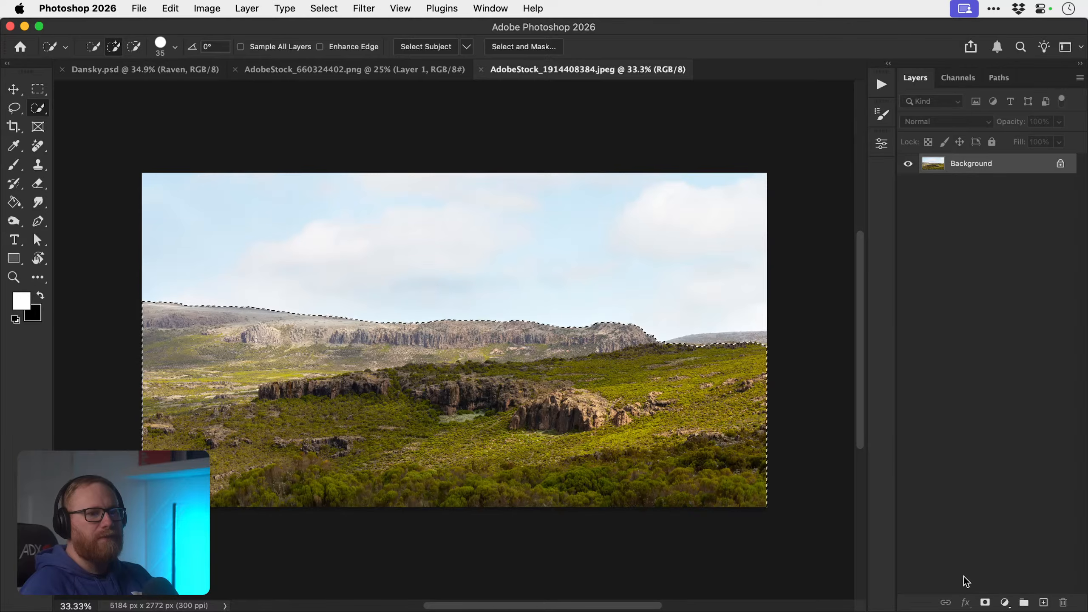
click(985, 602)
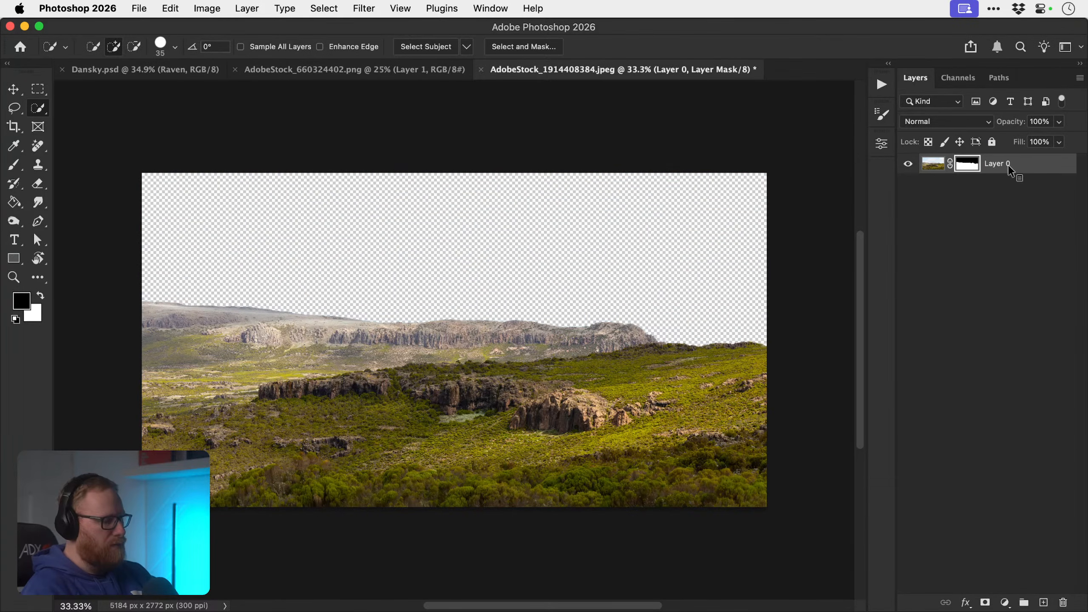
- Convert the masked moorland layer to a smart object and bring it into the Dansky.psd composite
right_click(1008, 165)
key(Escape)
drag(977, 166, 320, 247)
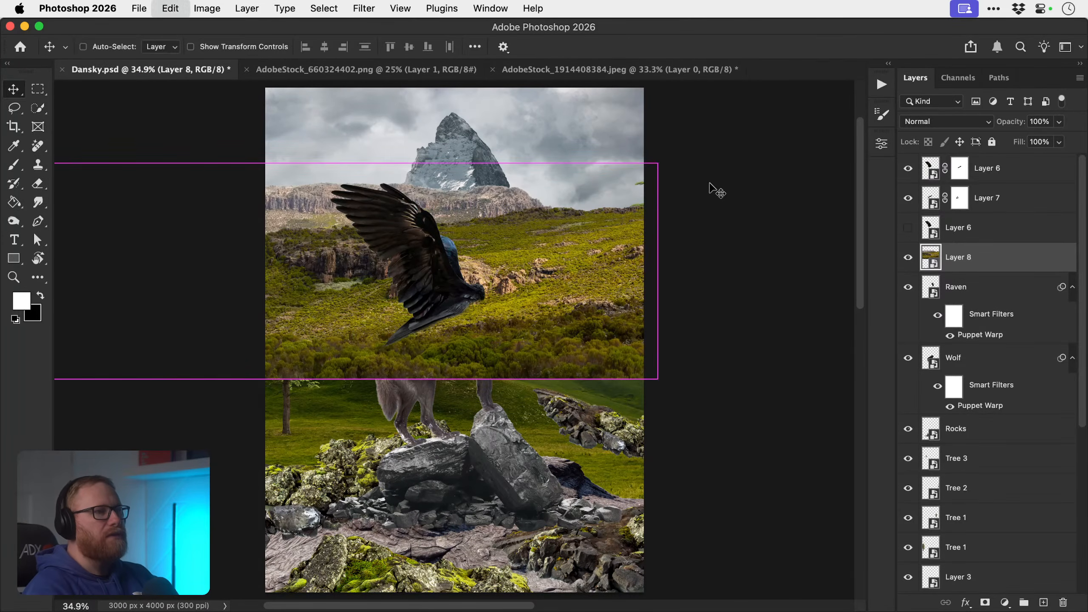
- Scale the moorland layer down to about 50% and position it across the middle distance behind the trees' area
key(super+t)
drag(658, 163, 575, 200)
drag(506, 257, 609, 305)
drag(629, 243, 583, 260)
drag(548, 300, 602, 308)
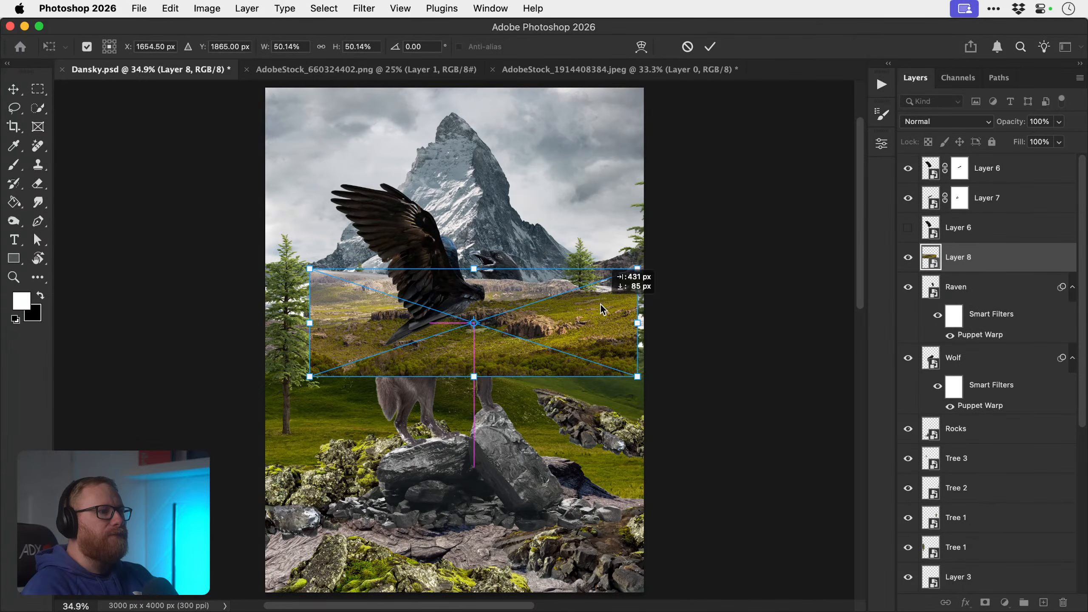
key(Return)
- Move the moorland Layer 8 down the layer stack, directly above the mountain's Layer 1 and below Layer 2
key(super+bracketleft)
key(super+bracketleft)
key(super+bracketleft)
key(super+bracketleft)
key(super+bracketleft)
key(super+bracketleft)
key(super+bracketleft)
key(super+bracketleft)
key(super+bracketleft)
key(super+bracketleft)
key(super+bracketleft)
key(super+bracketleft)
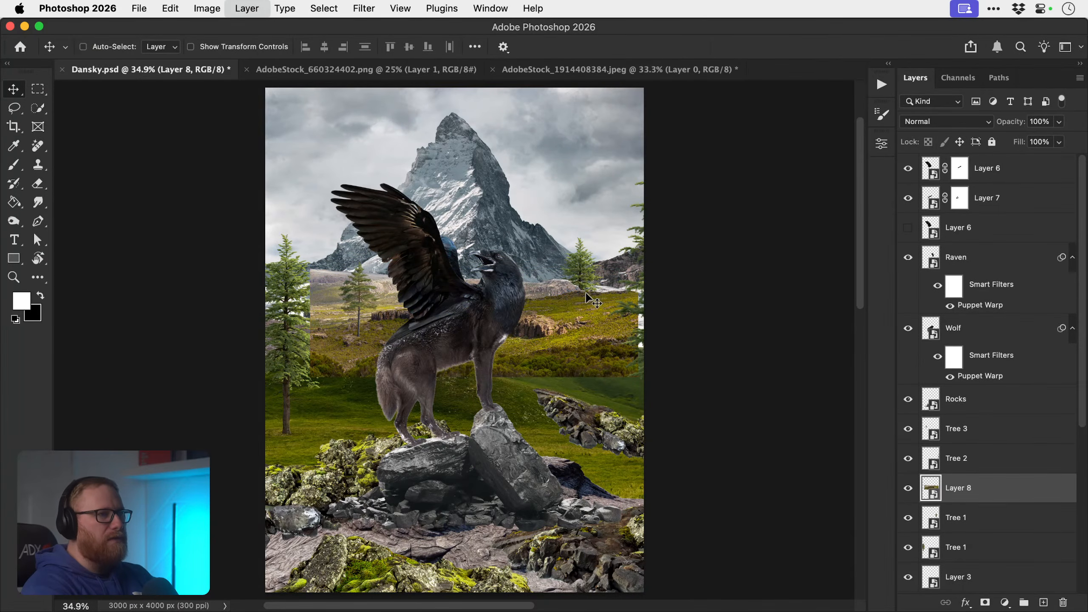
key(super+bracketleft)
key(super+bracketleft)
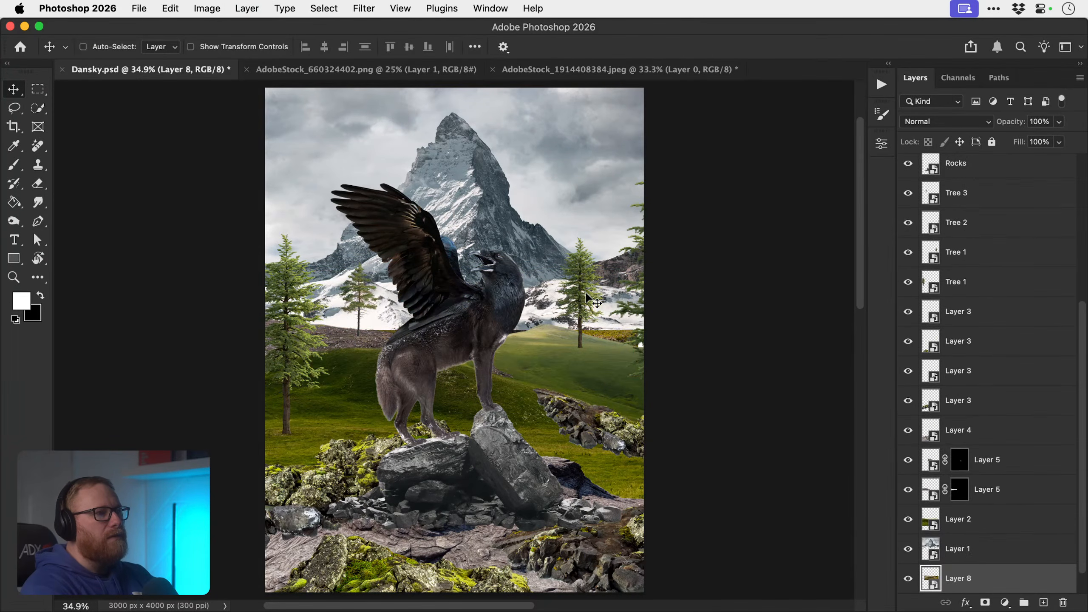
key(super+bracketleft)
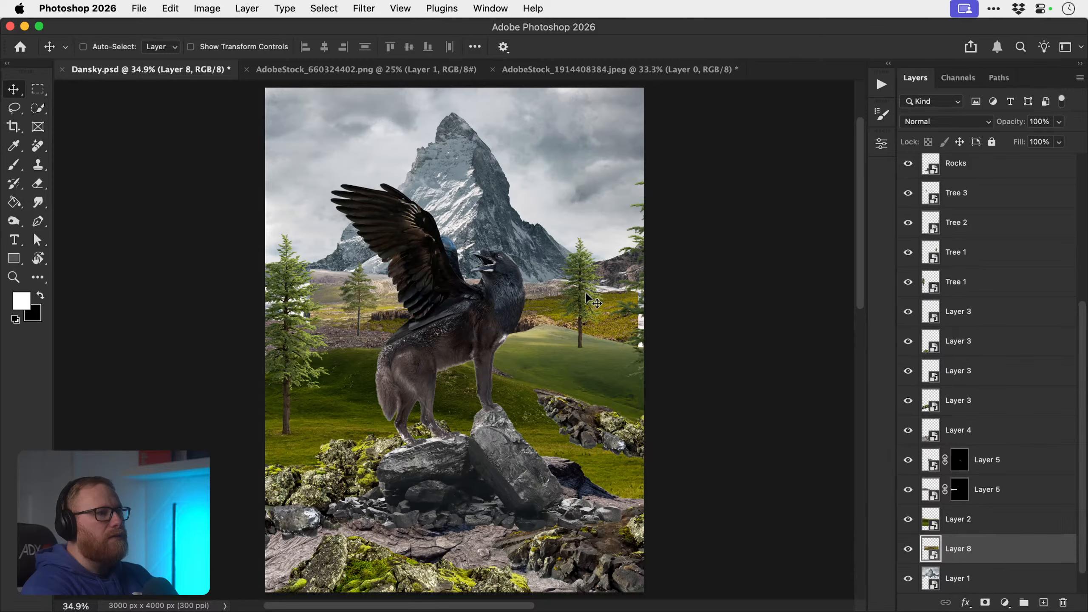
- Select the brown slope's Layer 5 and hide and show it to compare its effect on the scene
key(super)
super+click(350, 343)
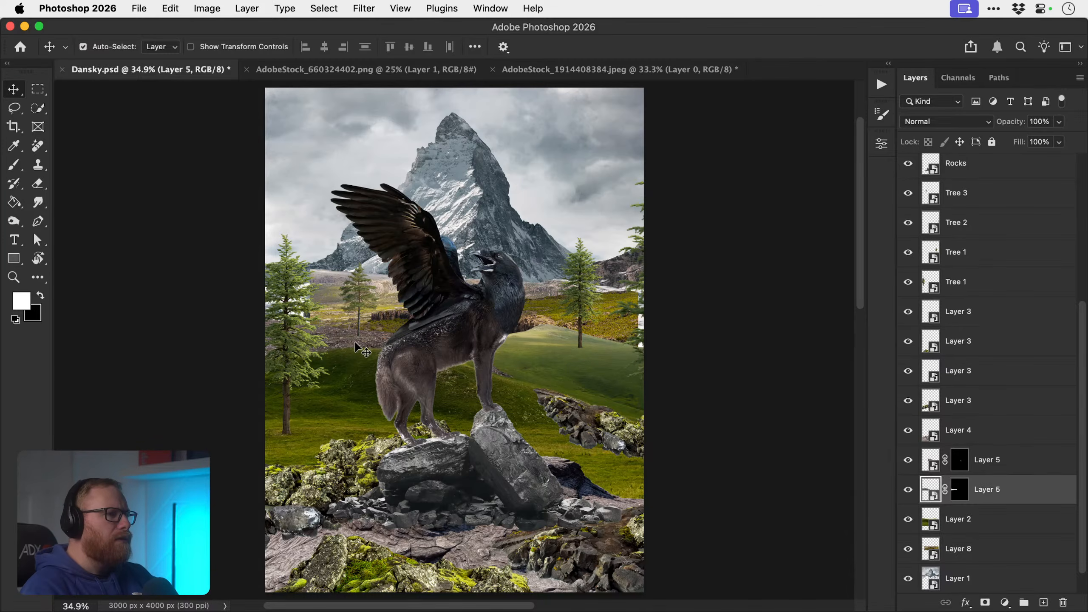
click(907, 490)
click(907, 490)
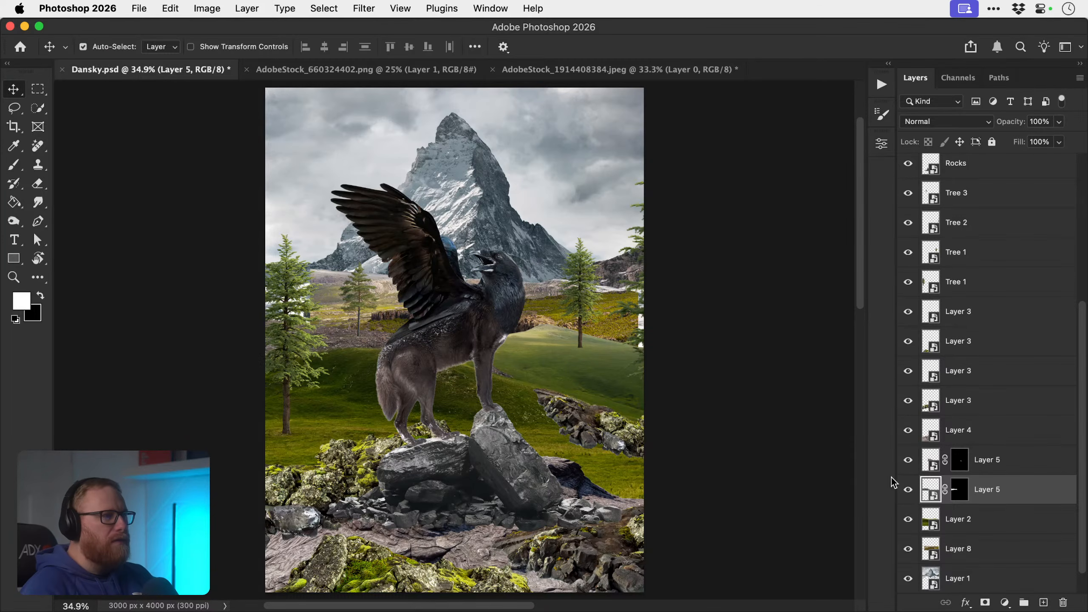
- Enlarge the moorland Layer 8 to span the canvas width, lower it below the snow line, and compare with it hidden
drag(542, 295, 487, 302)
key(super+t)
drag(644, 306, 645, 250)
key(Return)
drag(539, 283, 539, 308)
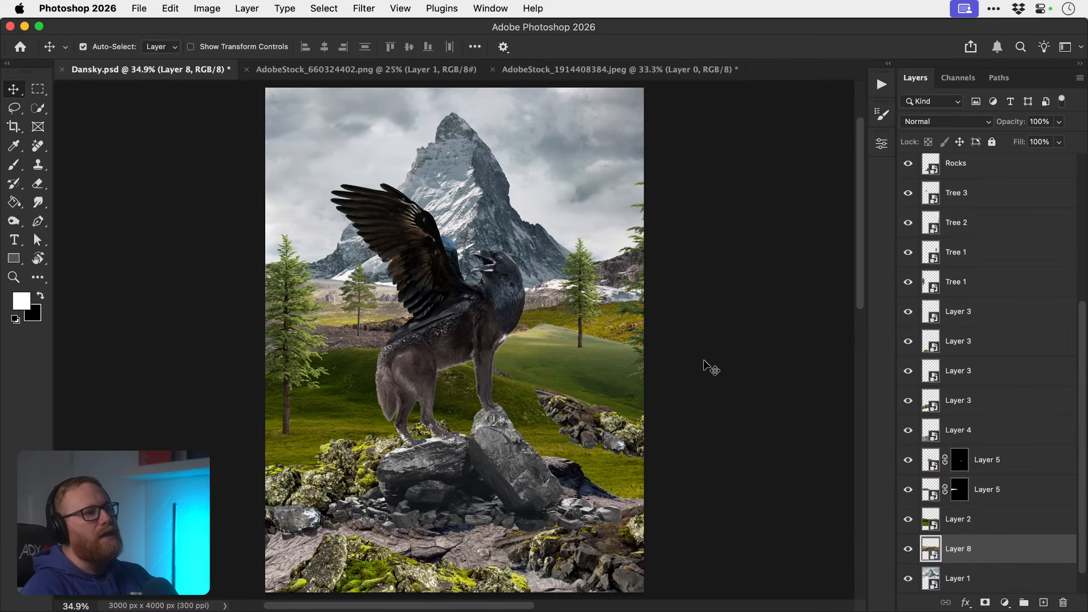
click(907, 549)
click(908, 549)
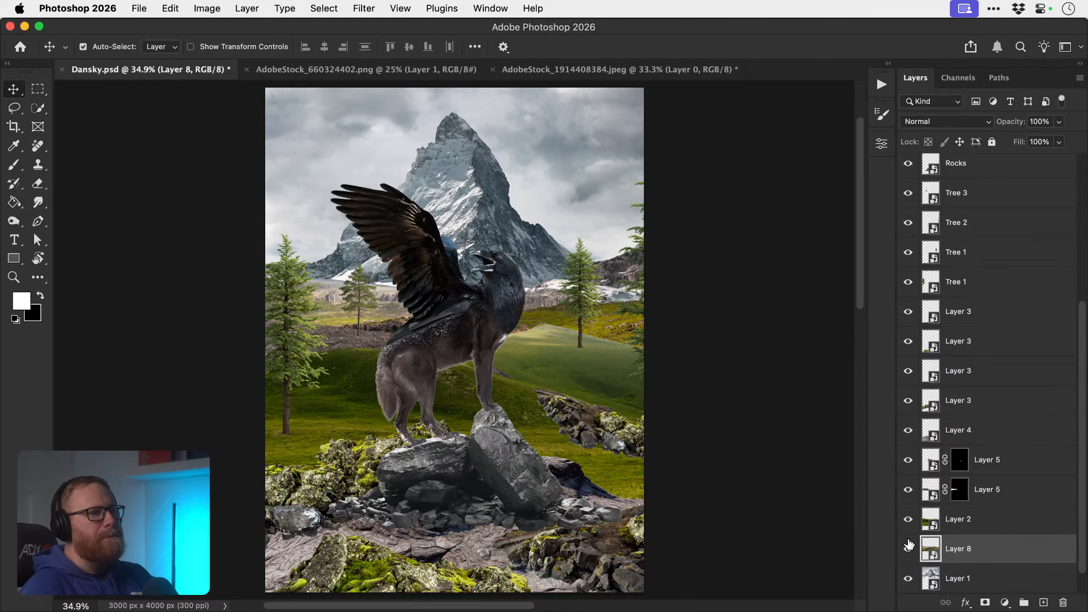
- Browse the stock images in Bridge, previewing the frozen waterfall AdobeStock_1668537992.png and the snowy mountain AdobeStock_1937069150.jpeg
key(super+Tab)
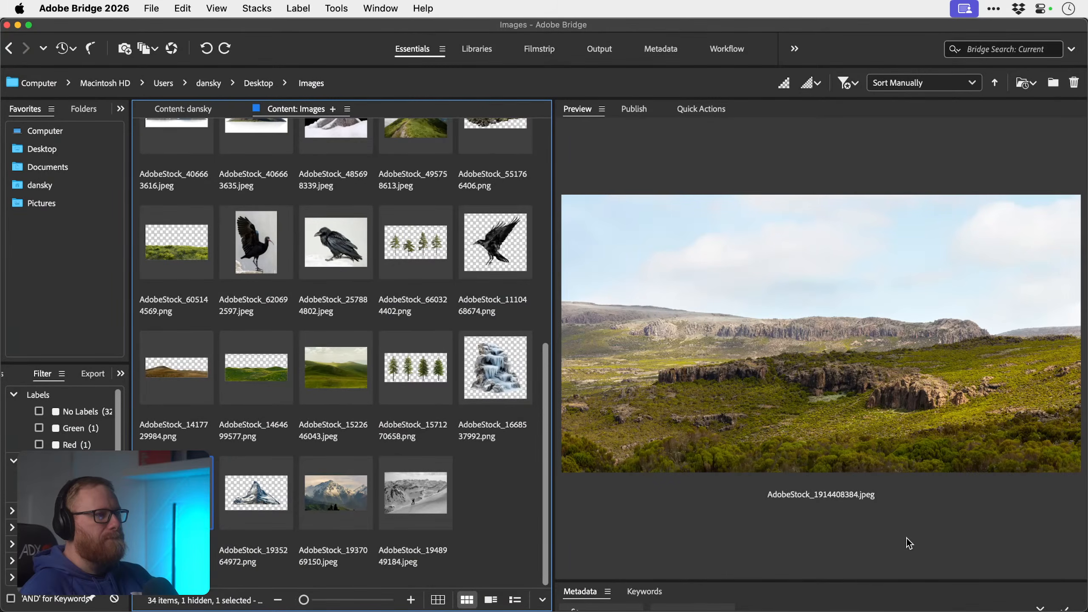
key(super+Tab)
key(super+Tab)
click(497, 362)
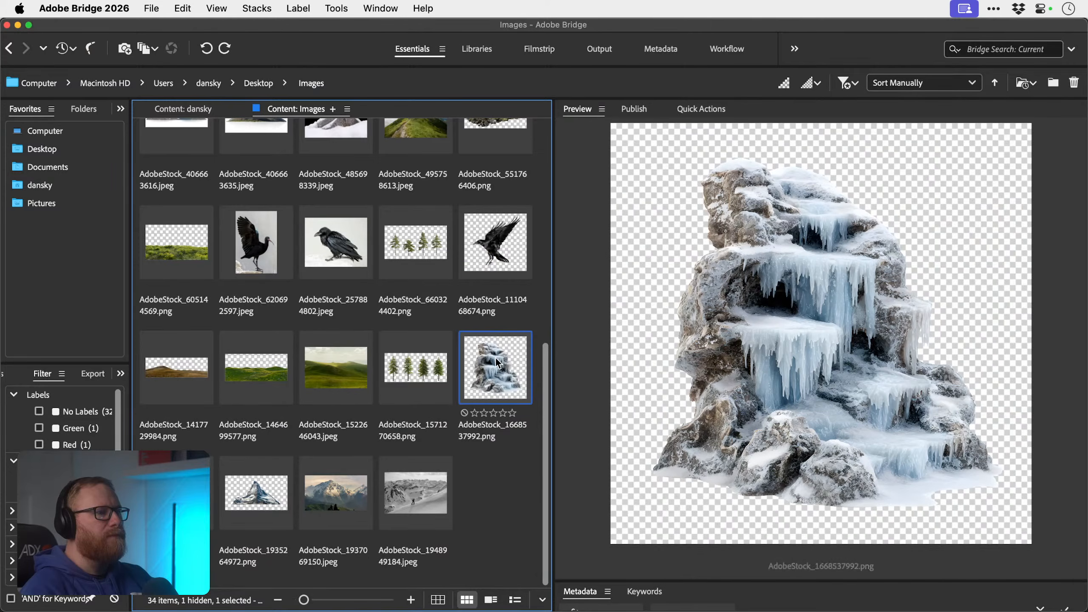
key(super+Tab)
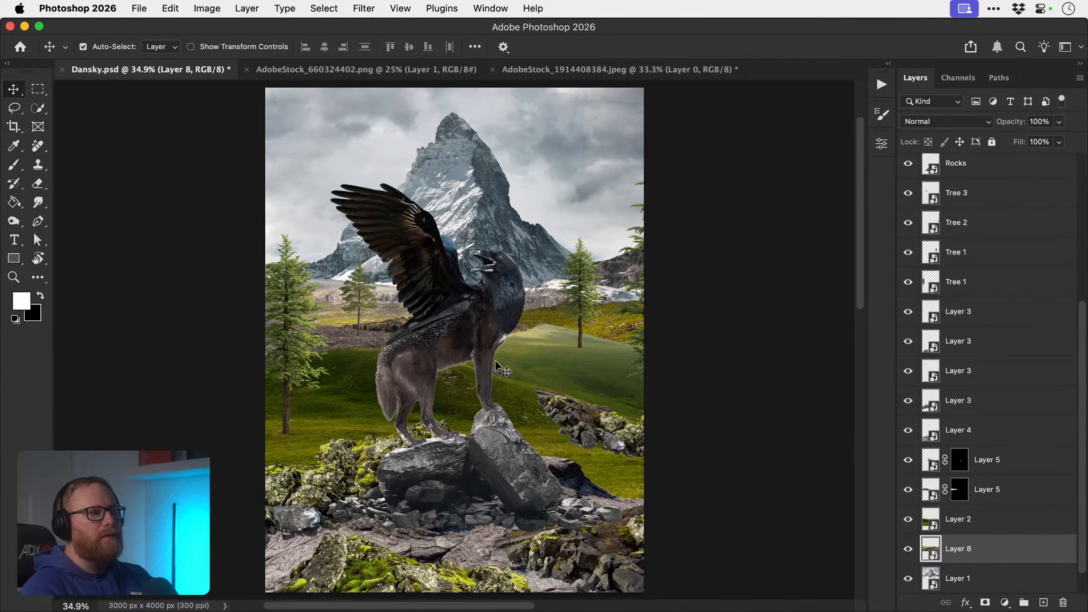
key(super+Tab)
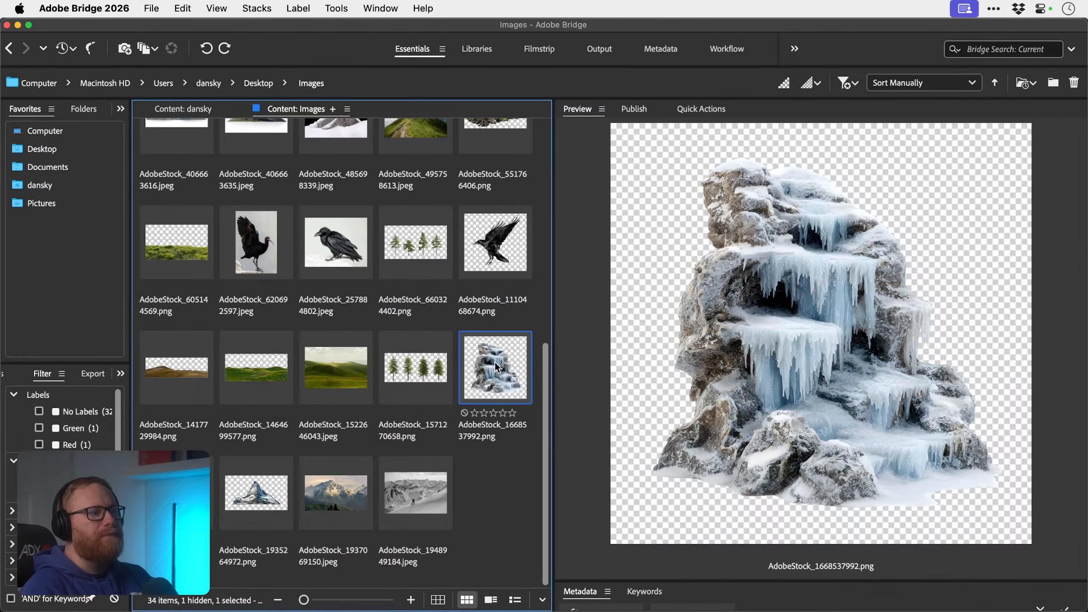
click(346, 504)
key(super+Tab)
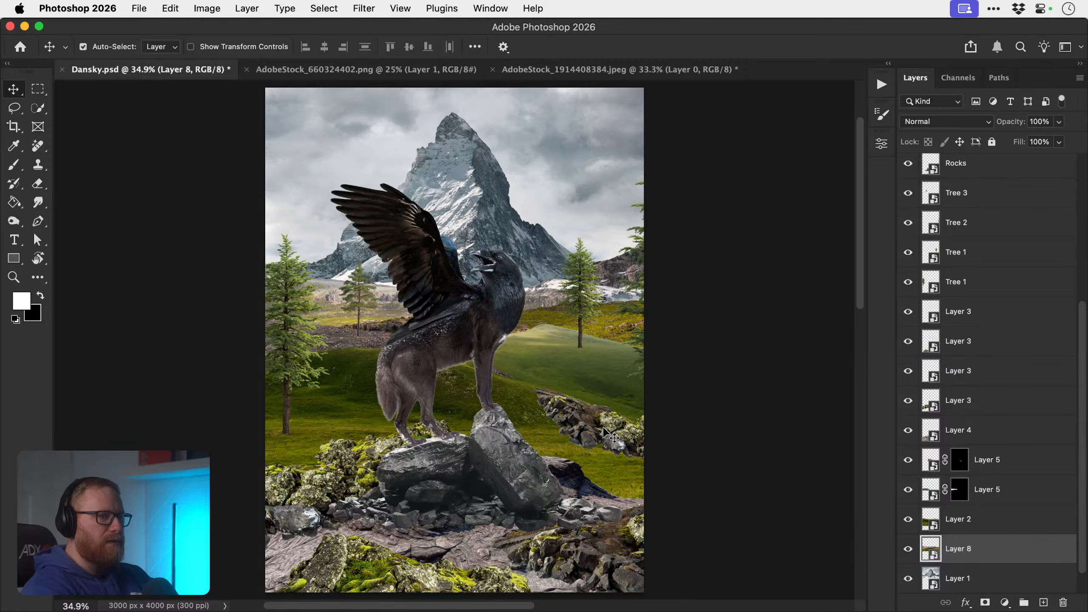
- Hide and show the mossy rocks' Layer 3 beside the wolf's rocks to compare its effect on the foreground
click(316, 487)
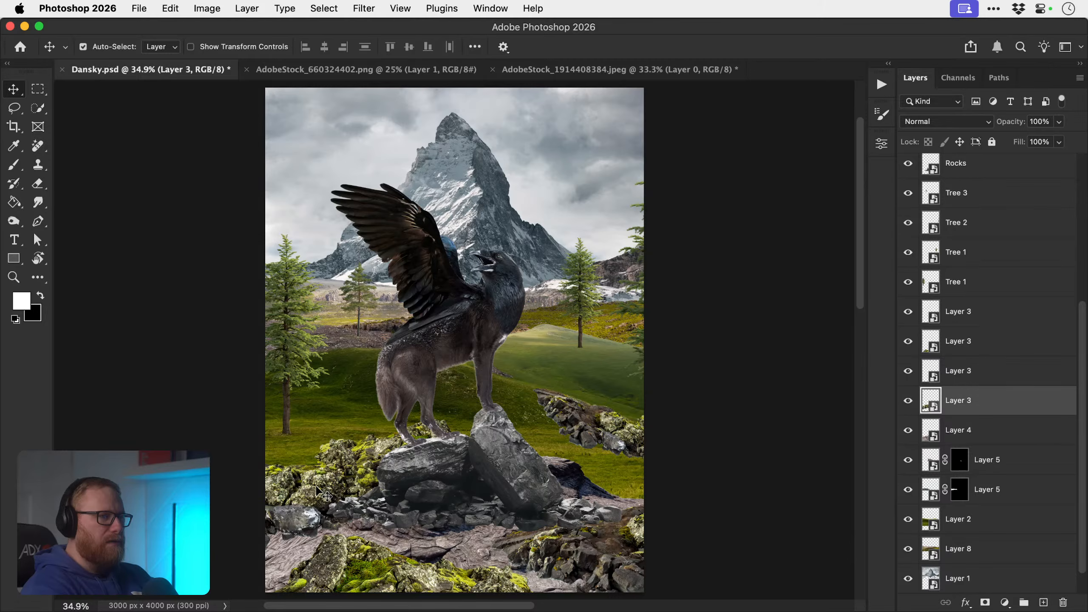
click(908, 401)
click(908, 400)
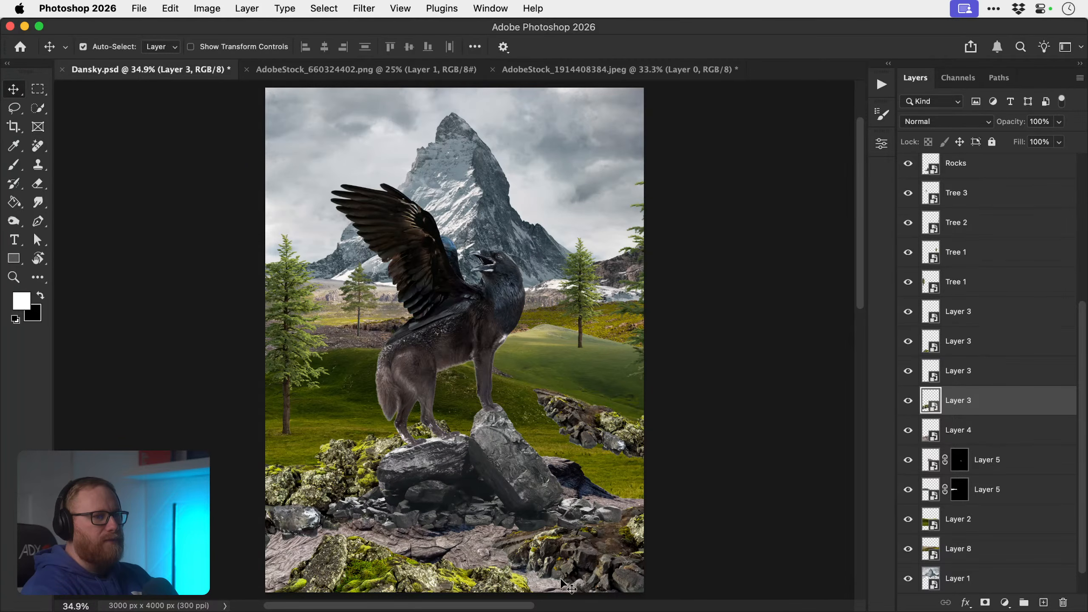
click(362, 566)
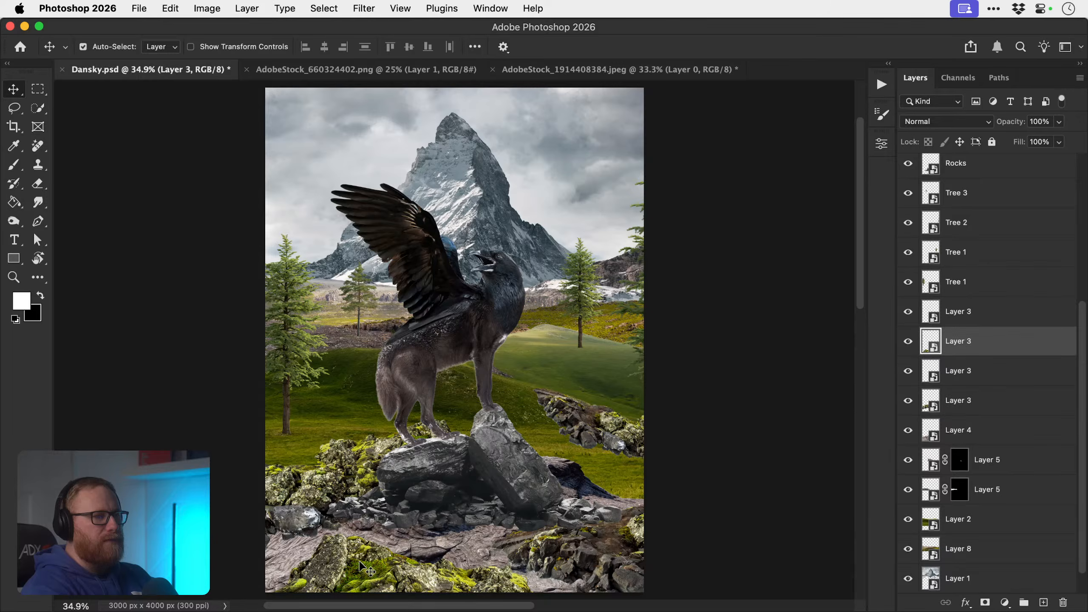
- Find the brown rock pile AdobeStock_296881154.jpeg among the Bridge images and open it in Photoshop
key(super+Tab)
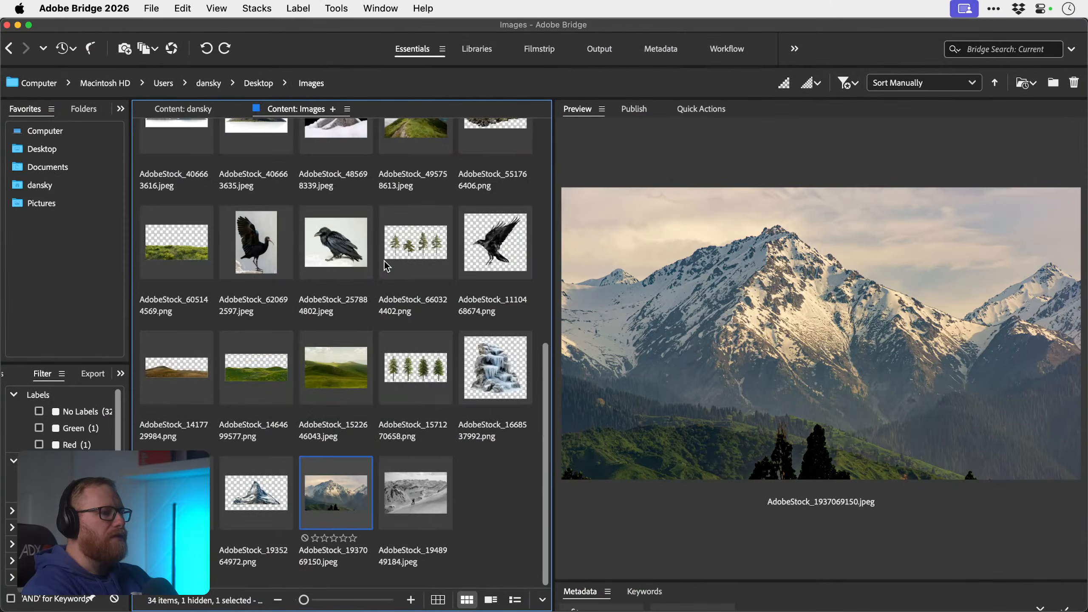
scroll(385, 266, up, 10)
click(274, 406)
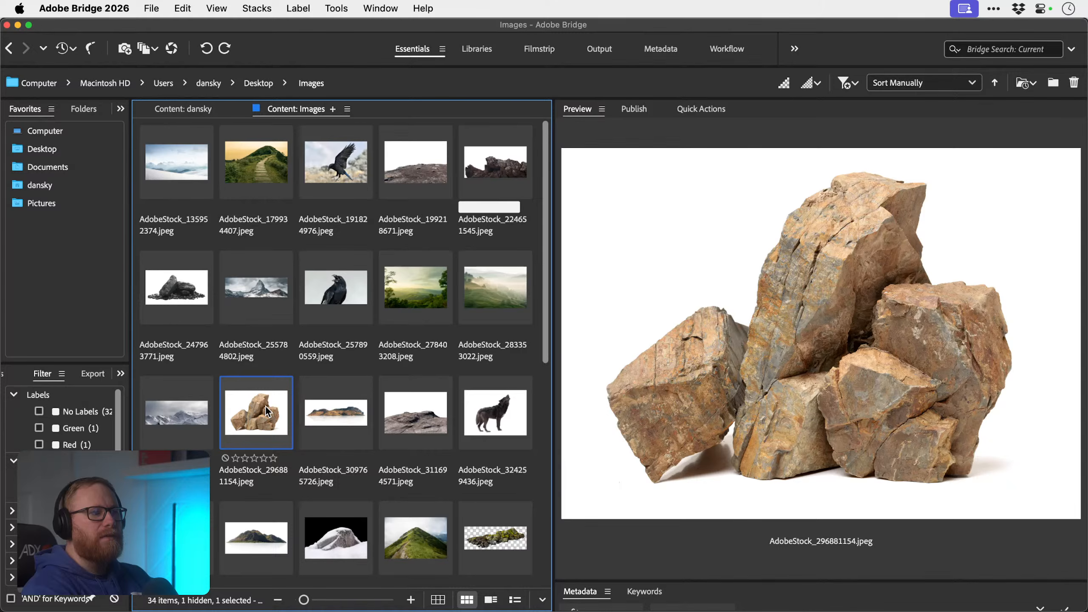
scroll(268, 411, down, 1)
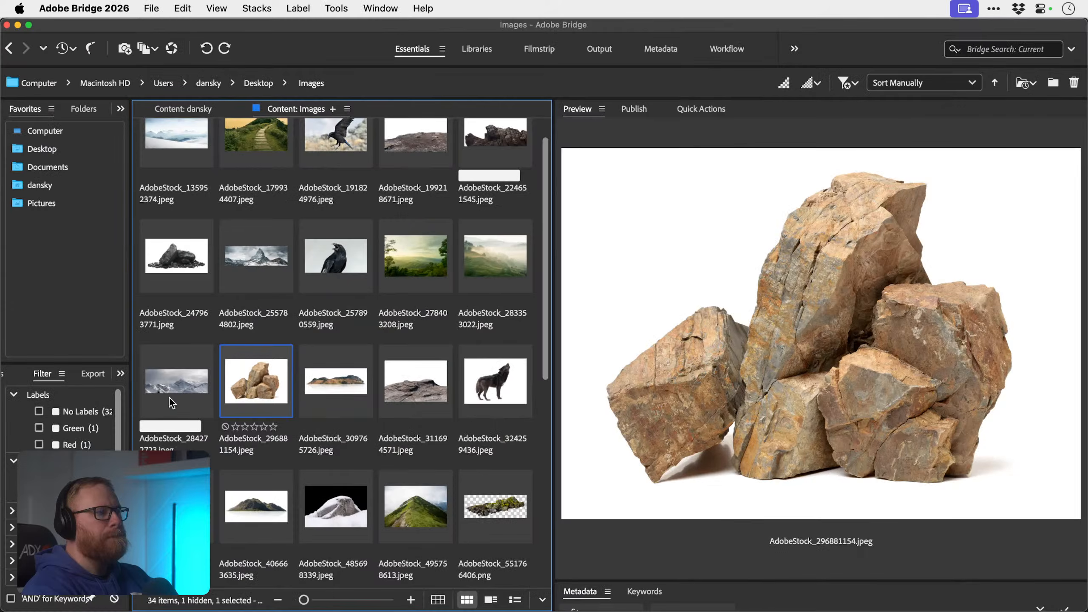
click(179, 382)
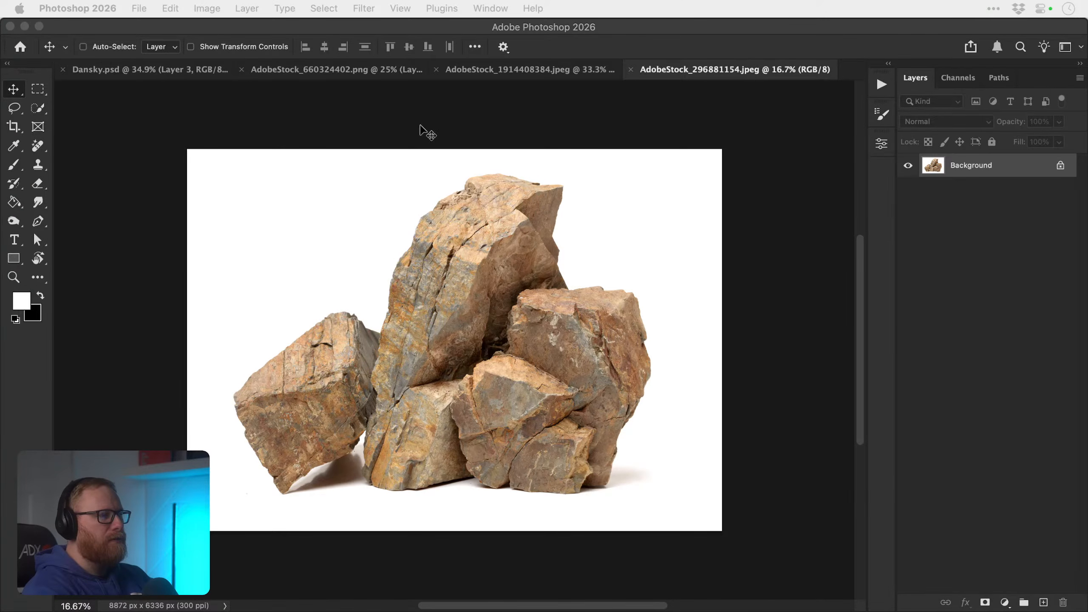
- Cut the brown rocks out with Select Subject and a layer mask, and convert the masked layer to a smart object
click(324, 8)
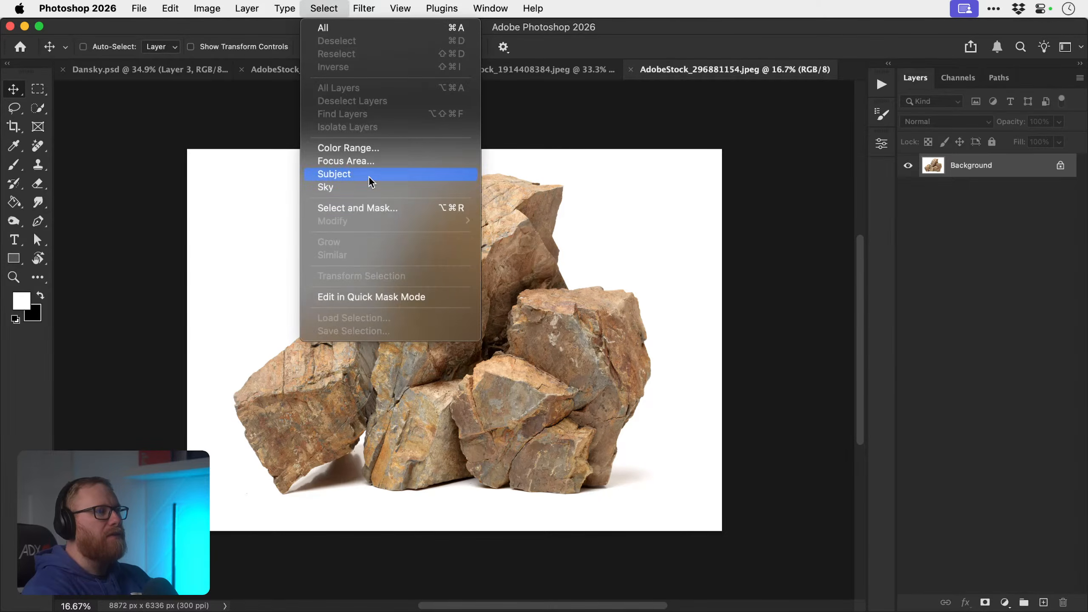
click(369, 176)
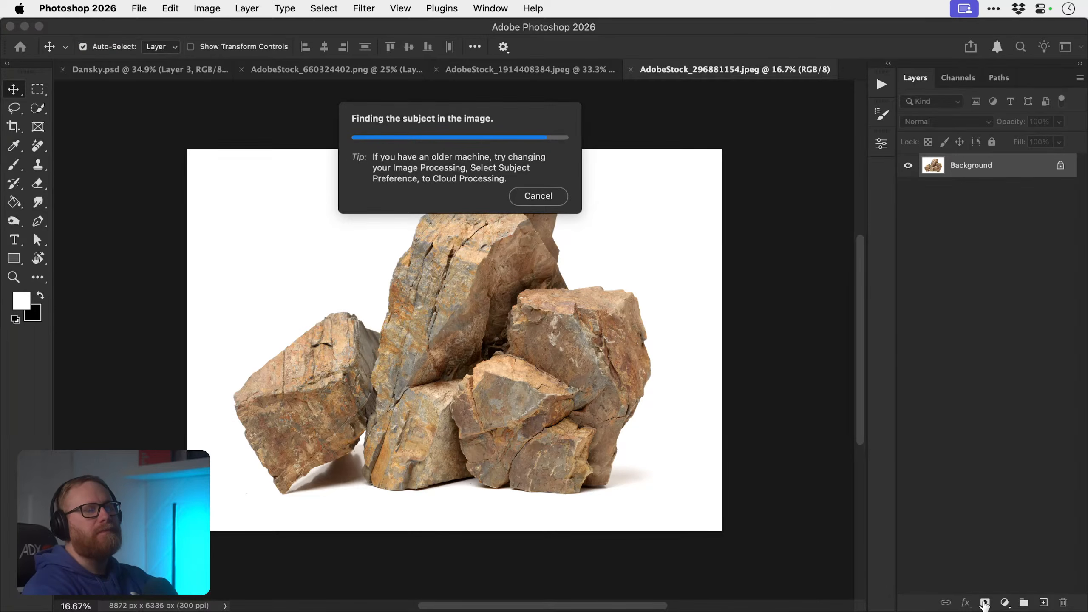
click(985, 603)
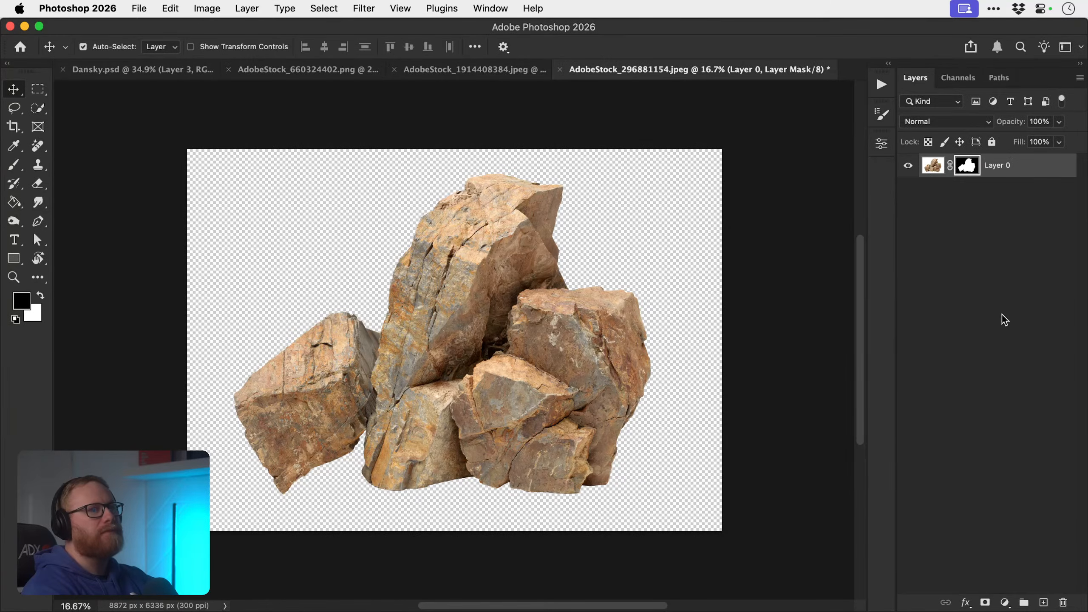
right_click(1018, 168)
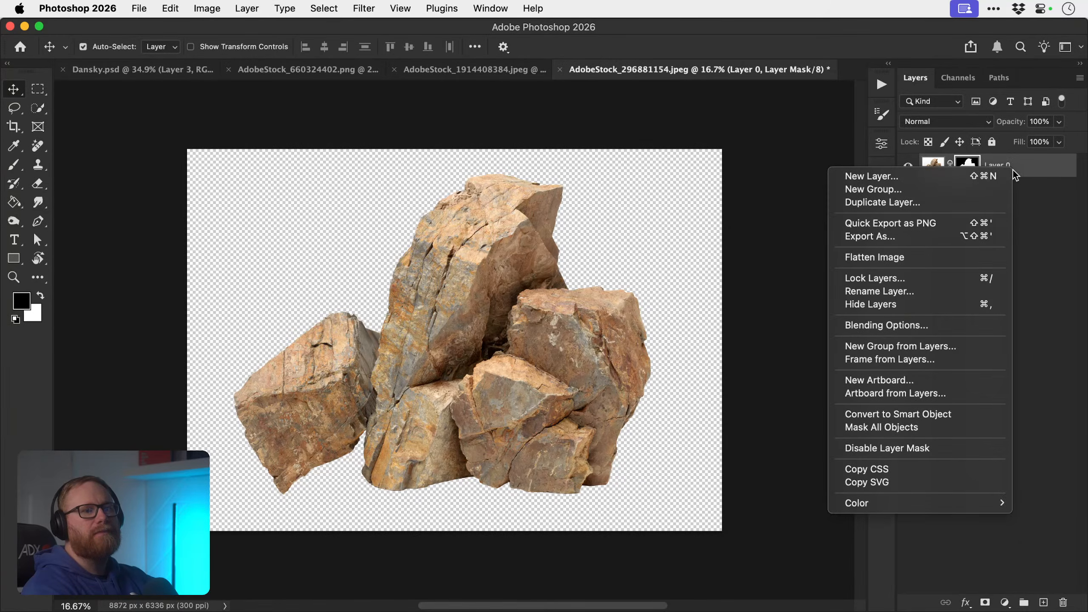
click(938, 414)
- Add the cut-out brown rocks to Dansky.psd as the top layer, scaled down to fill the lower-left foreground corner
drag(974, 166, 484, 515)
key(super+shift+bracketright)
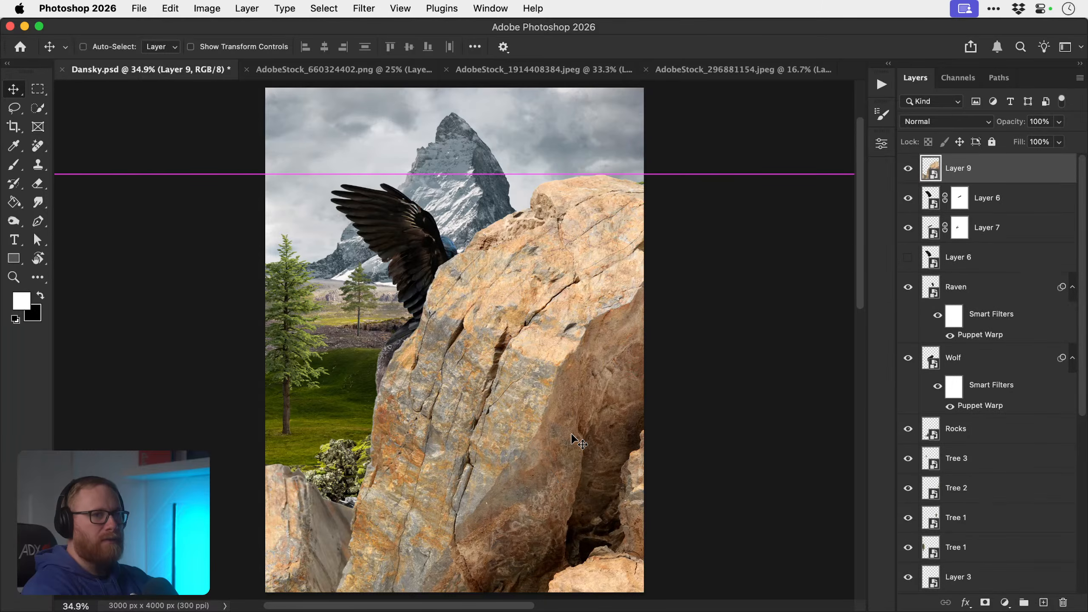
key(super+t)
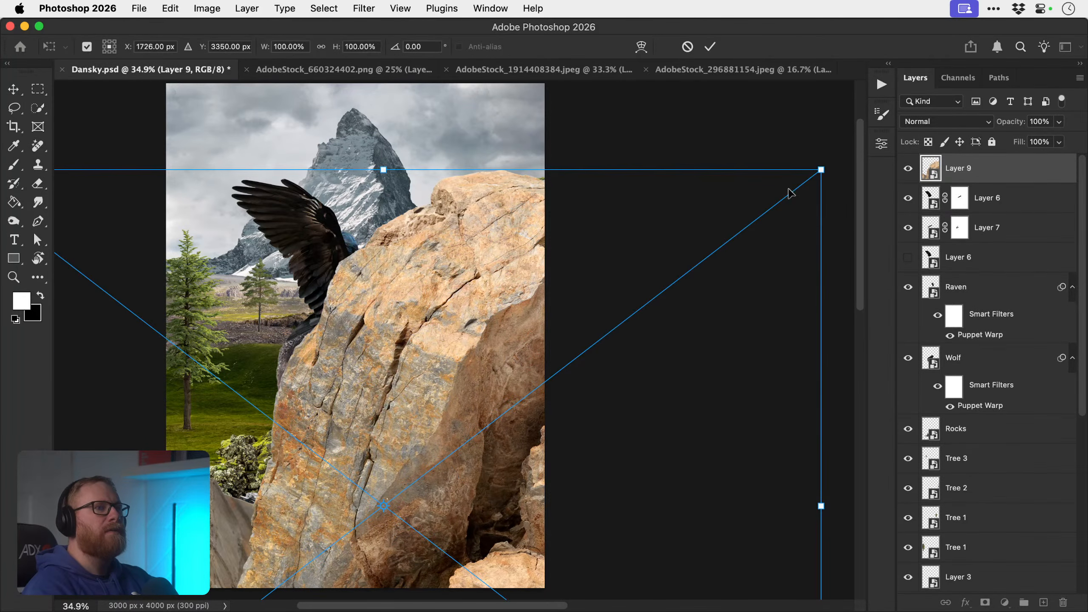
drag(821, 169, 285, 442)
scroll(459, 455, down, 5)
drag(333, 364, 376, 328)
key(Return)
drag(322, 455, 313, 500)
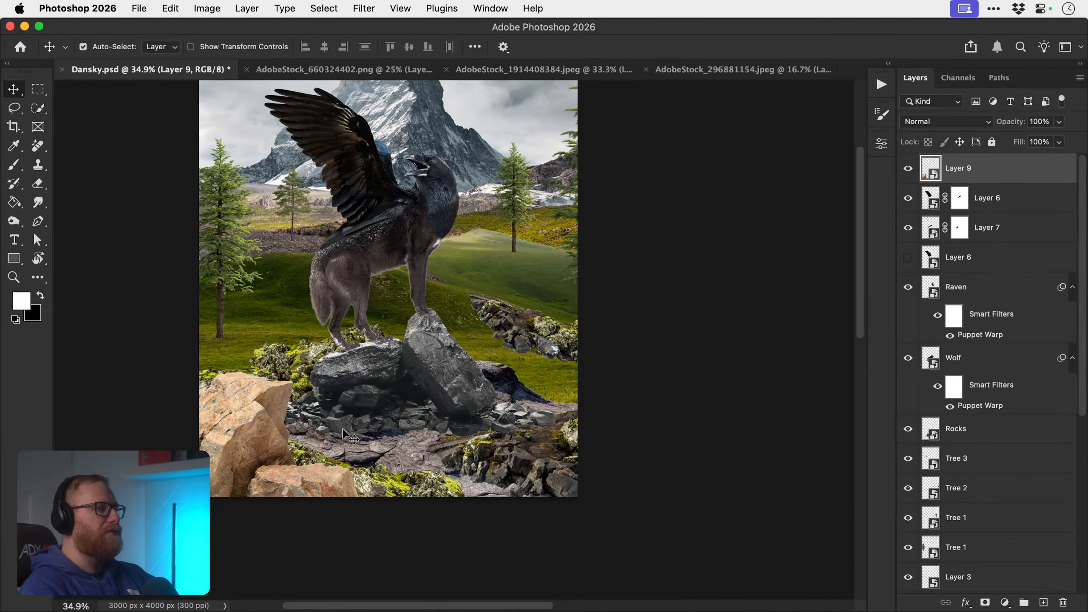
- Duplicate the brown rocks into the lower-right foreground corner and shift both copies outward so they frame the scene
drag(301, 430, 641, 408)
drag(261, 422, 223, 409)
click(565, 430)
drag(566, 431, 546, 418)
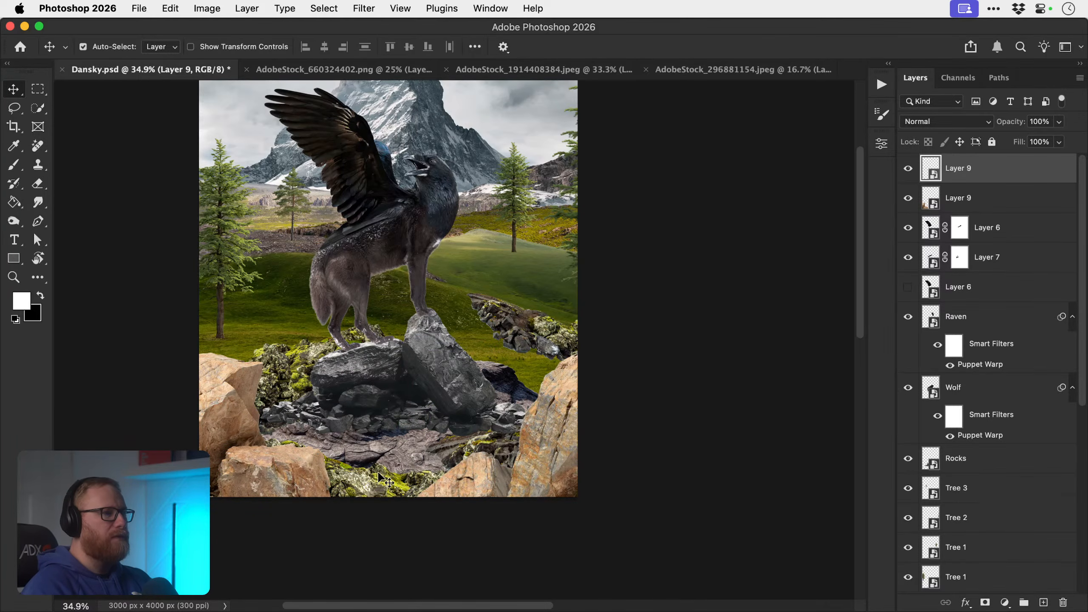
key(super+0)
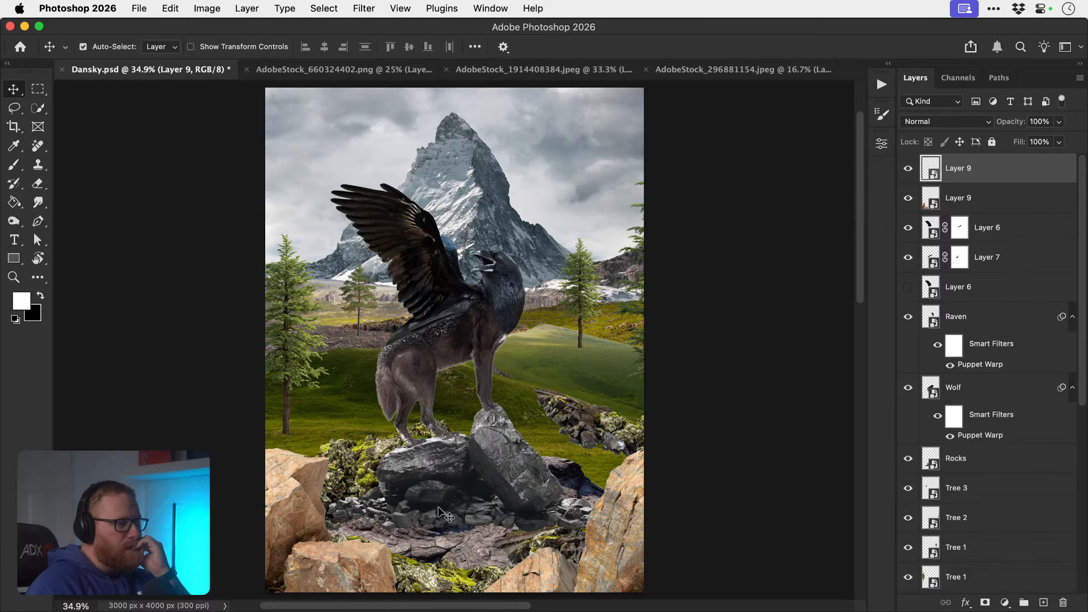
- Move the left mossy rocks down into the foreground and raise their Layer 3 above the Wolf layer
drag(362, 466, 286, 501)
key(super+bracketright)
key(super+bracketright)
key(super+bracketright)
key(super+bracketright)
key(super+bracketright)
key(super+bracketright)
key(super+bracketright)
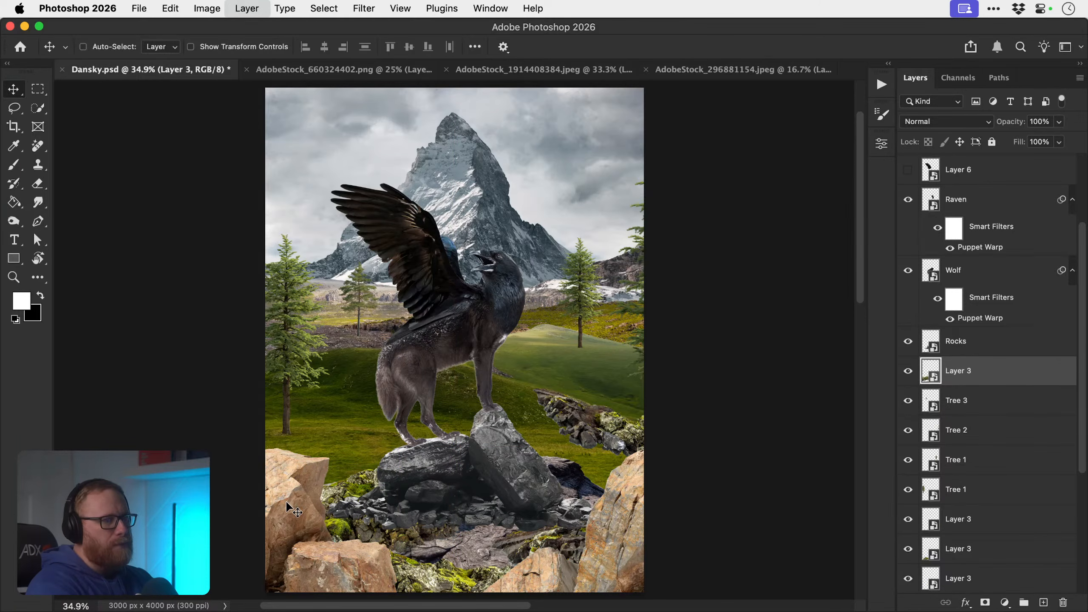
key(super+bracketright)
key(super+bracketright)
drag(391, 520, 414, 515)
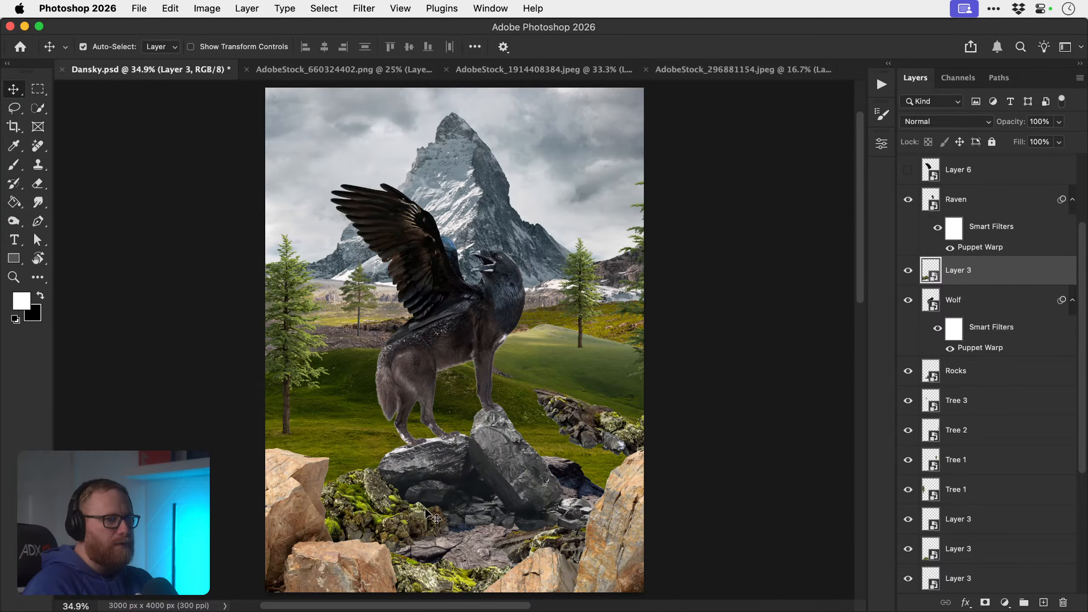
- Raise the right mossy rocks' Layer 3 directly above the Wolf layer, reposition the foreground moss pieces and save the document
drag(567, 521, 530, 513)
key(super+bracketright)
key(super+bracketright)
key(super+bracketright)
key(super+bracketright)
key(super+bracketright)
key(super+bracketright)
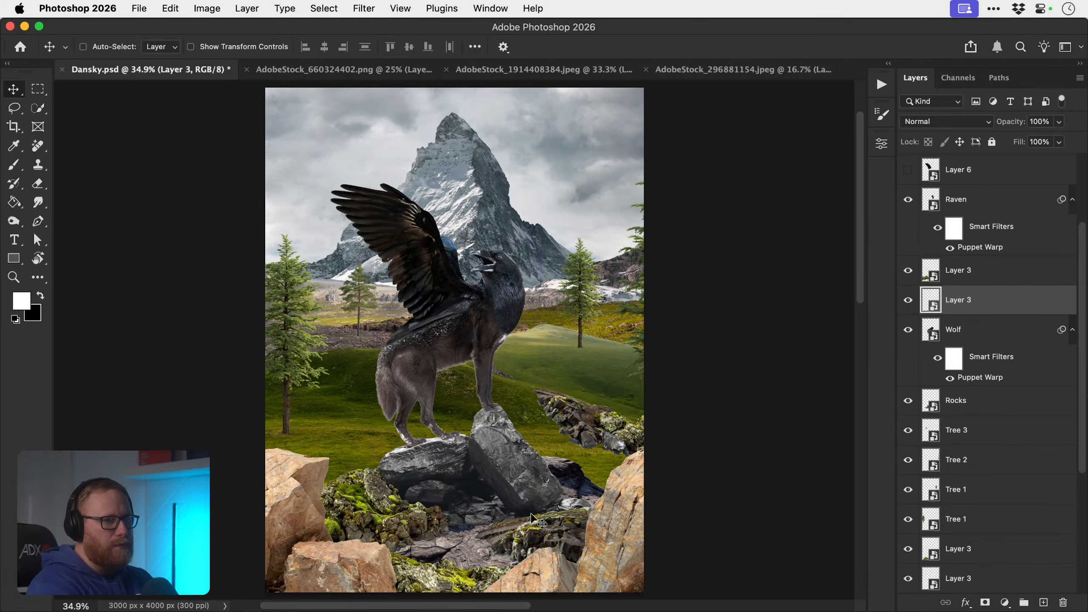
drag(573, 516, 561, 535)
drag(465, 568, 400, 533)
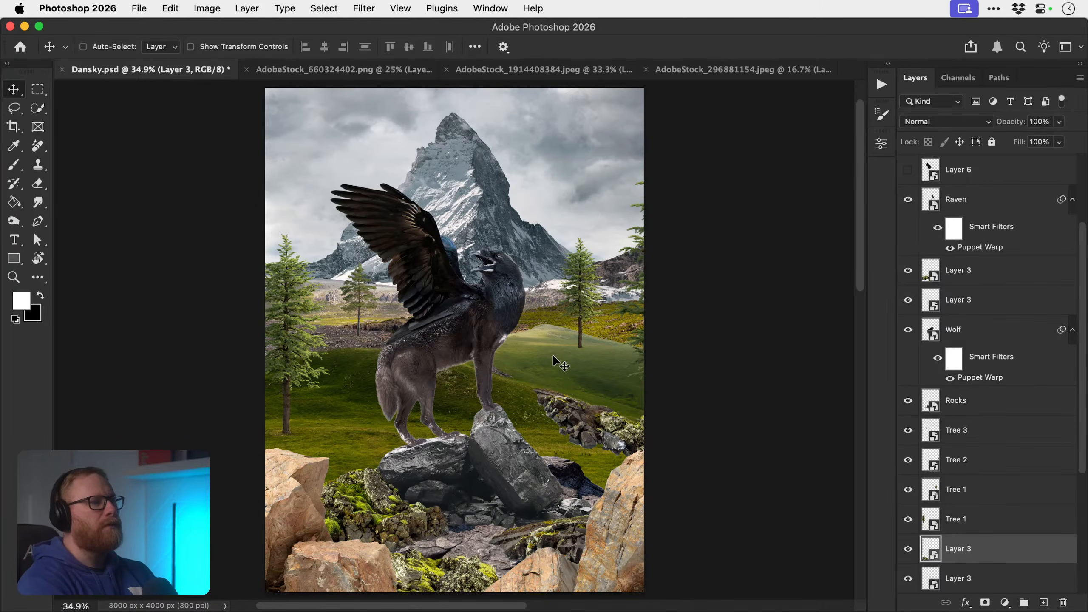
key(super+s)
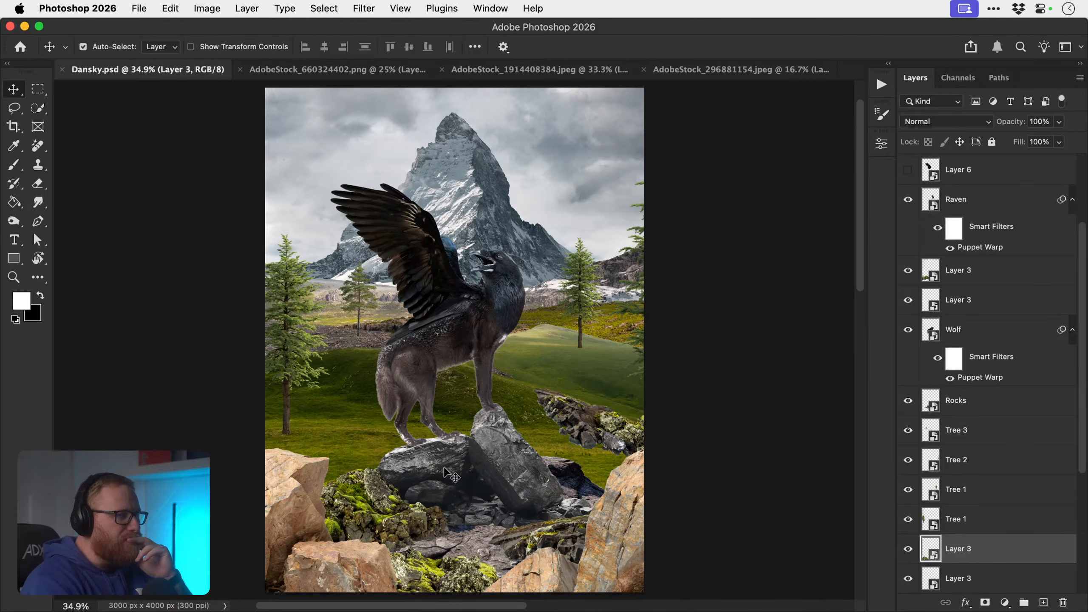
- Hide the mossy rocks, the brown rocks and the ground's Layer 4 in turn to review how they build up the foreground
click(380, 518)
click(909, 271)
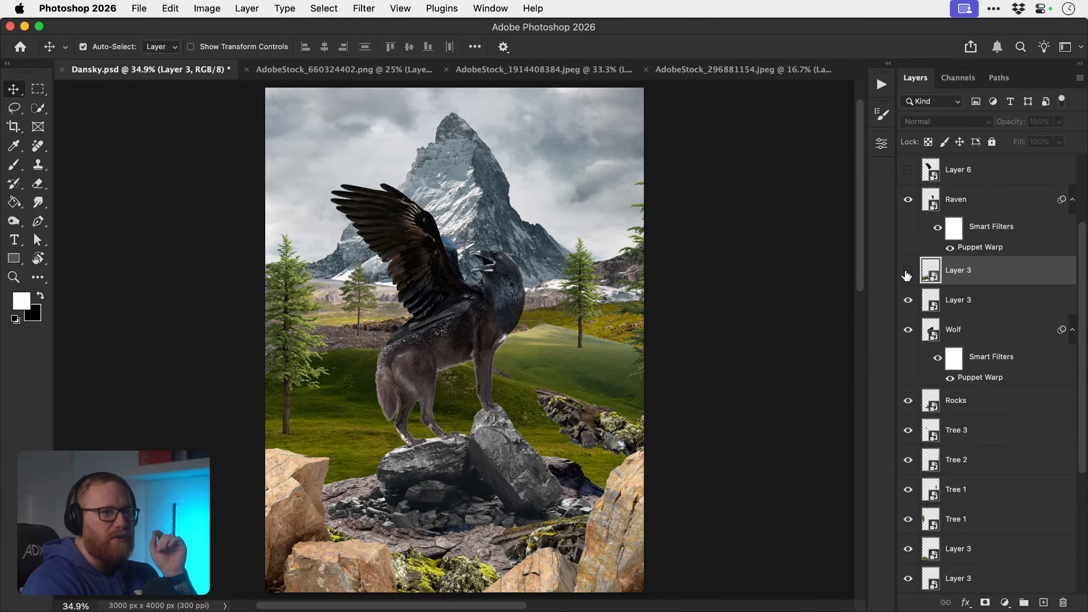
click(907, 271)
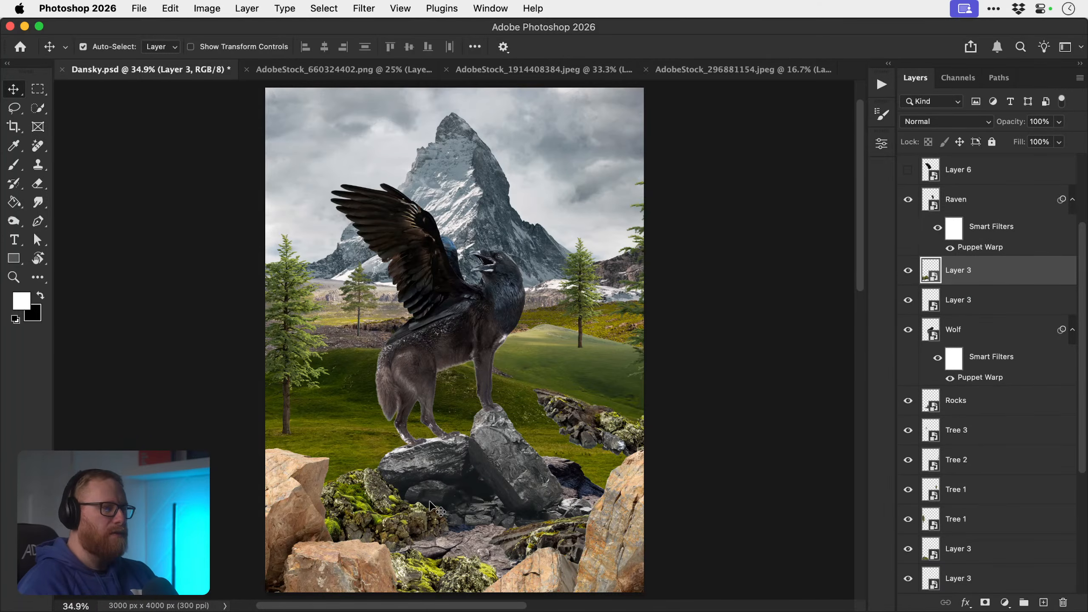
drag(909, 274, 909, 302)
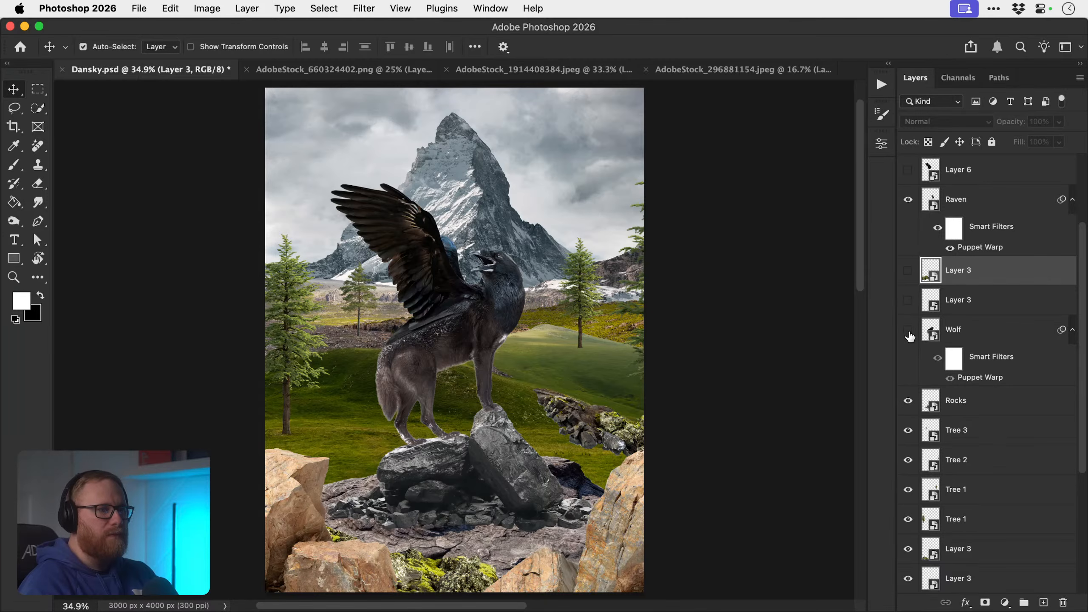
click(908, 330)
click(471, 578)
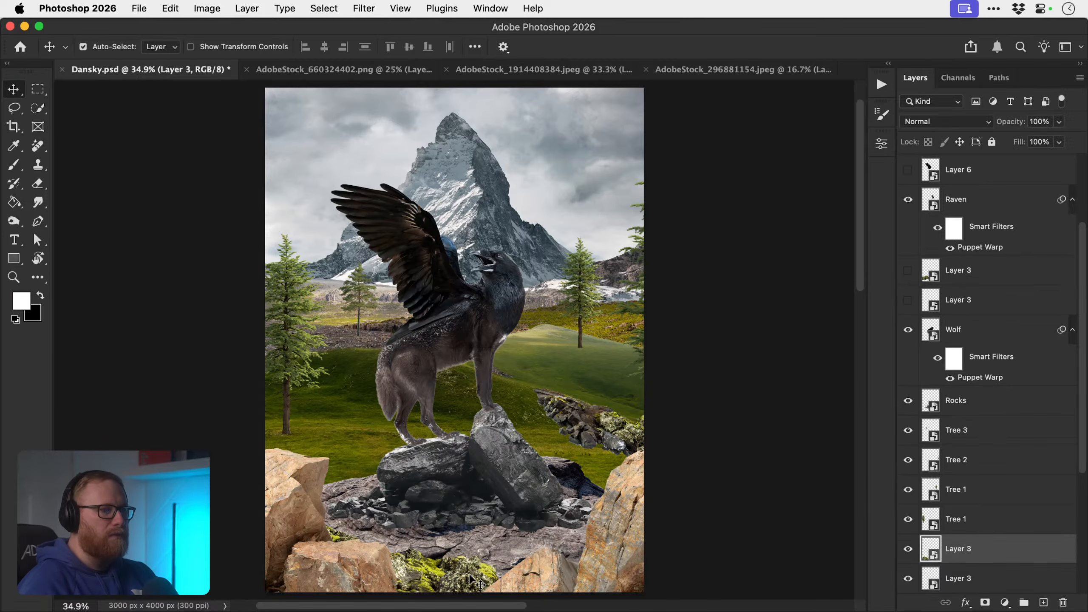
key(alt+period)
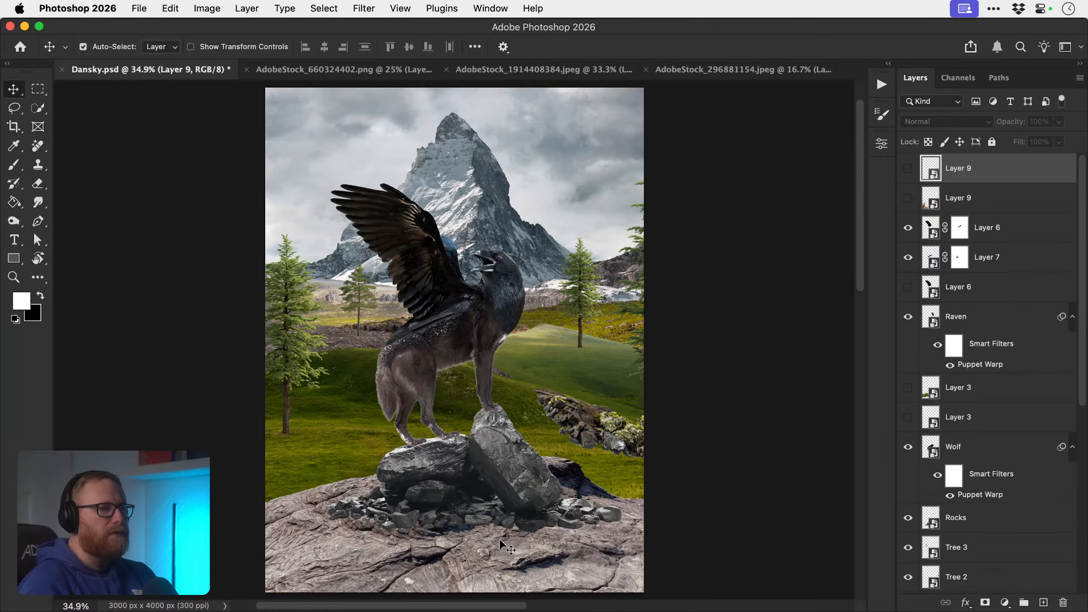
key(alt+comma)
click(908, 578)
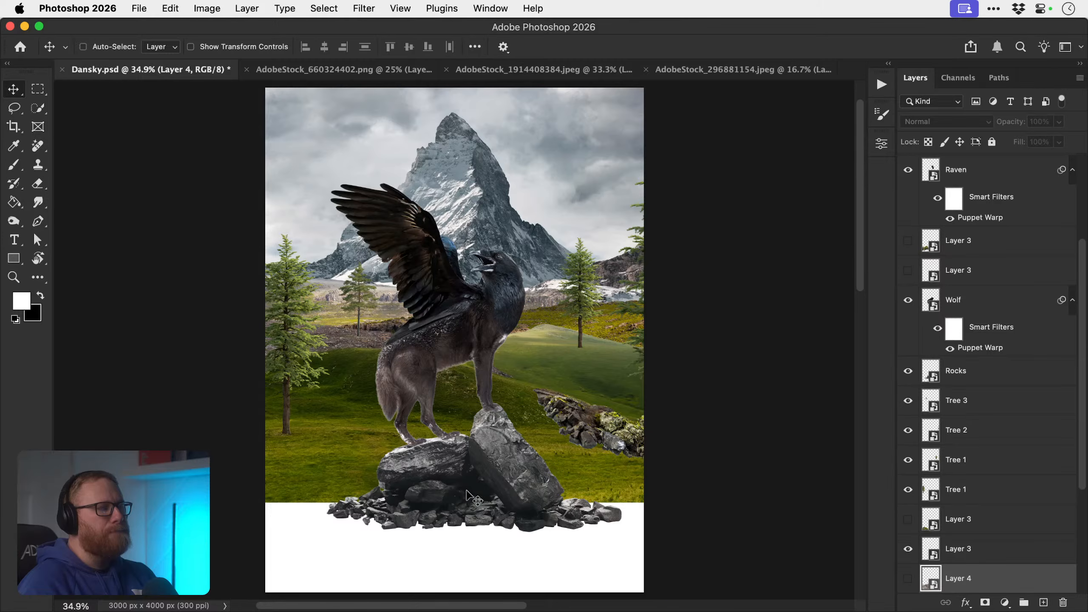
key(super+comma)
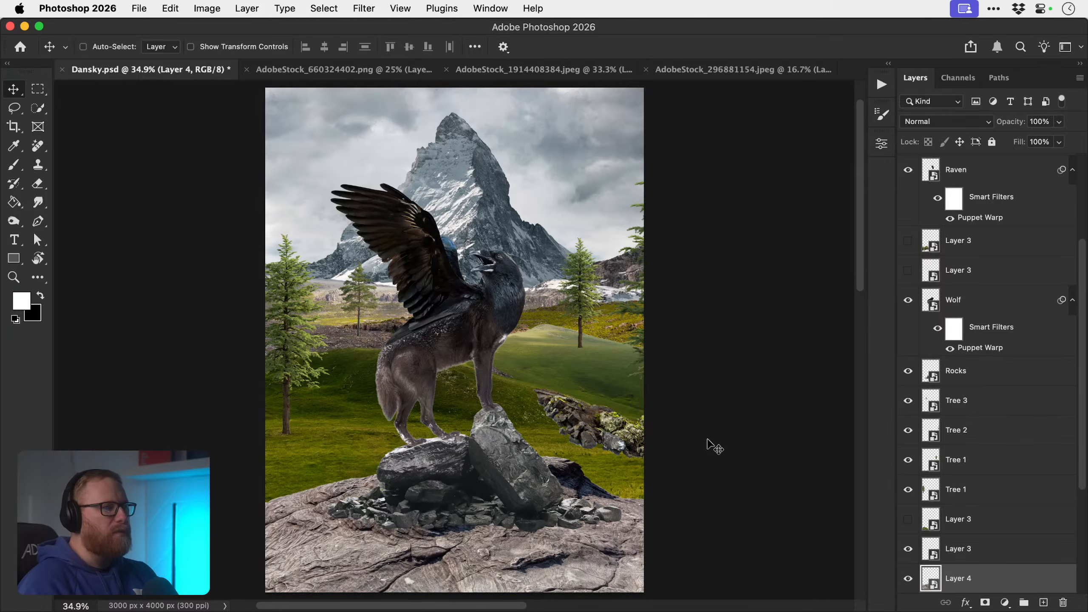
- Undo the visibility changes so that all the mossy and brown foreground rocks are shown together with the wolf
key(super+z)
key(super+z)
key(super+z)
key(super+z)
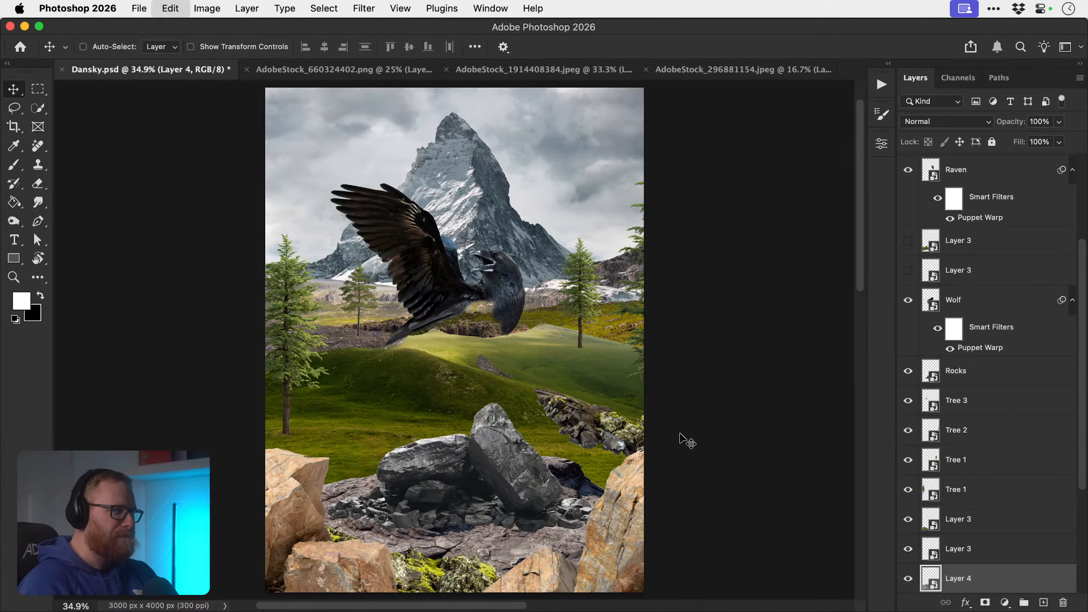
key(super+shift+z)
key(super+shift+z)
key(super+shift+z)
key(super+shift+z)
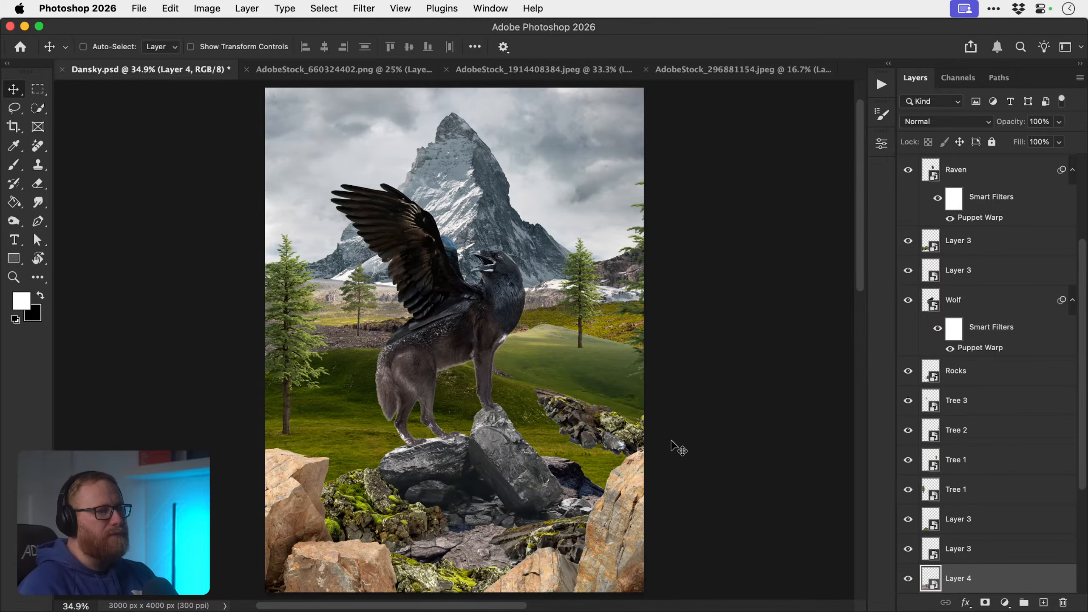
- Redo the undone layer visibility changes and select the left mossy rocks' Layer 3
key(super+shift+z)
key(super+shift+z)
key(super+shift+z)
key(super+shift+z)
drag(398, 515, 422, 489)
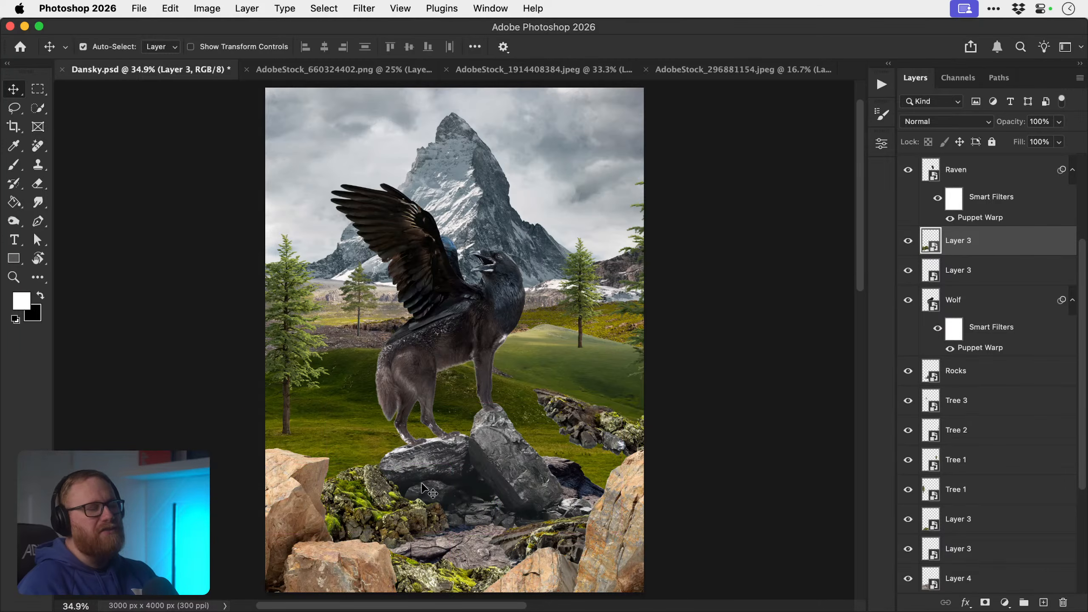
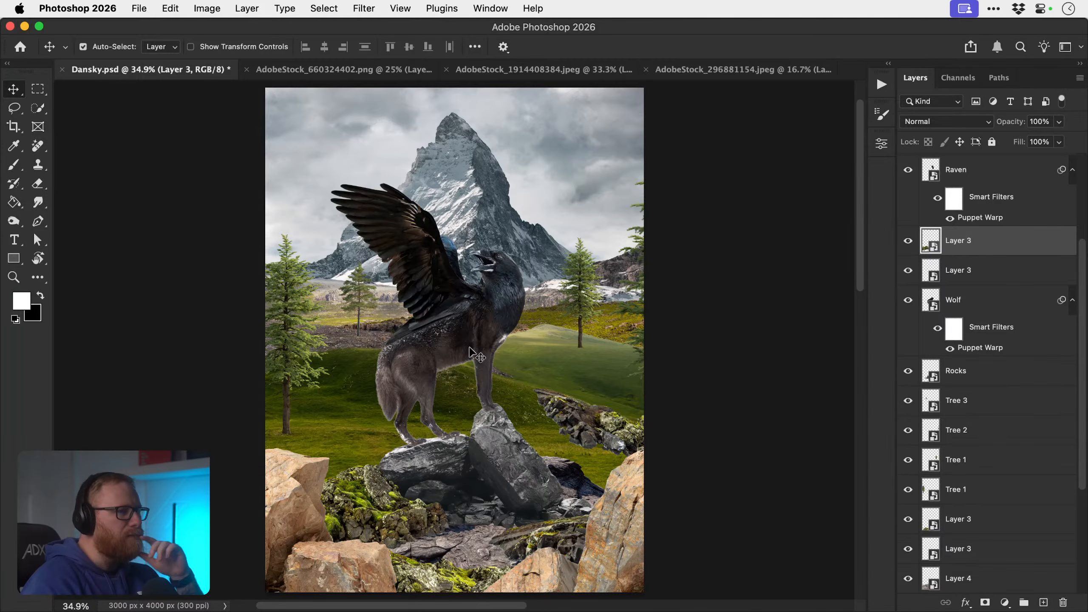
- Inspect up close how the wolf's paws meet the grey rocks and how the surrounding foreground fits together
drag(379, 512, 365, 483)
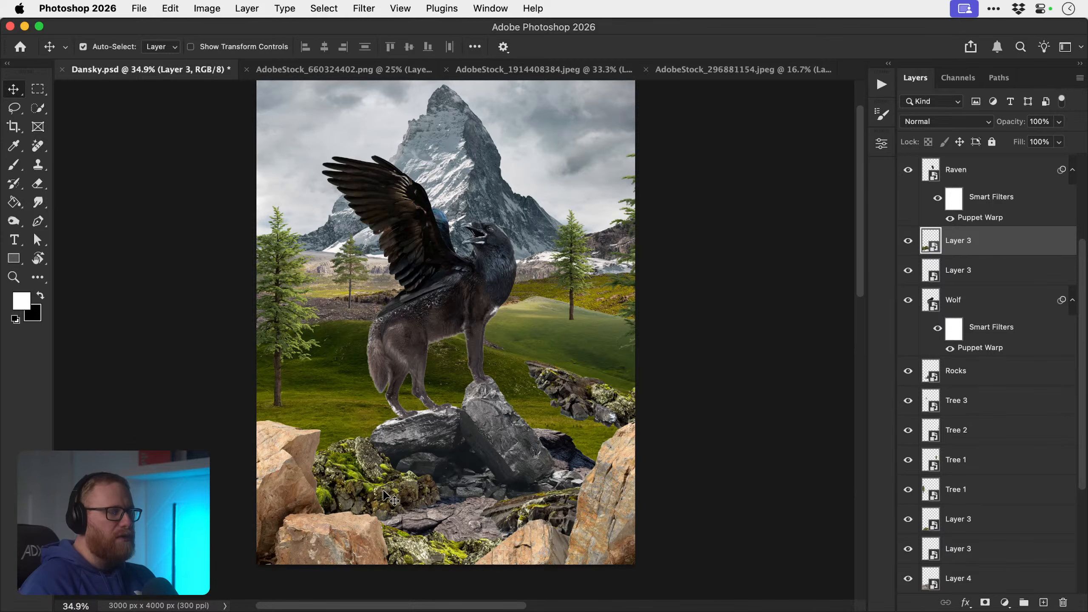
key(z)
click(434, 466)
click(446, 417)
key(v)
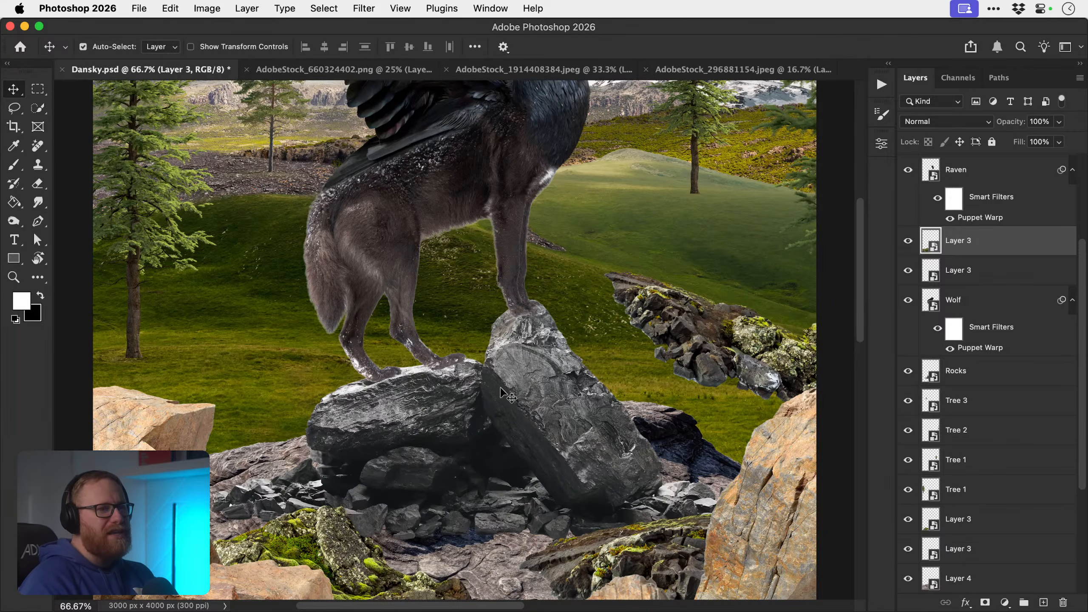
scroll(466, 411, up, 1)
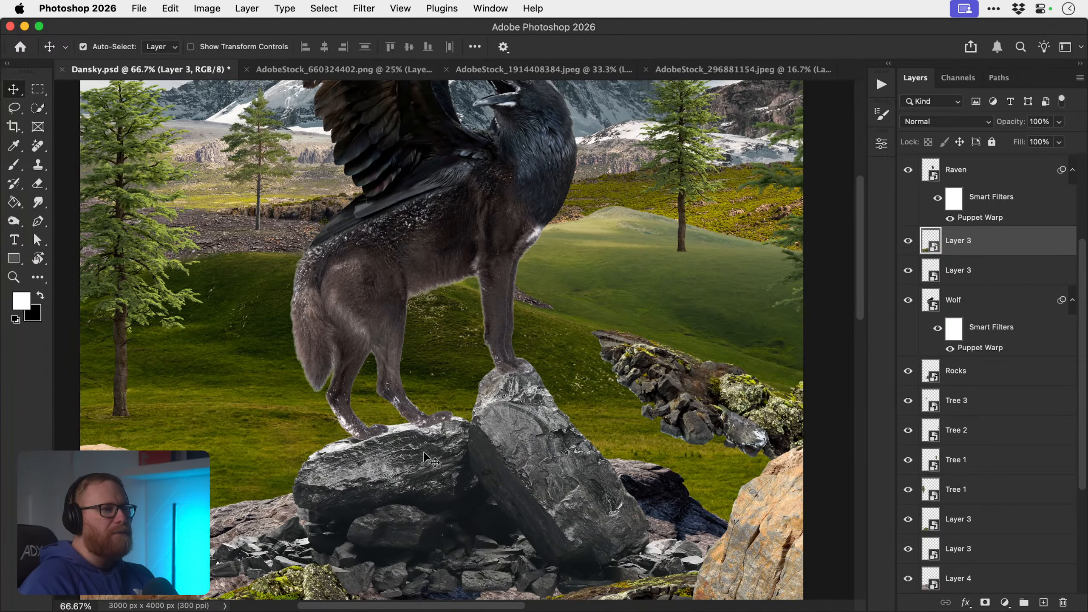
key(z)
key(v)
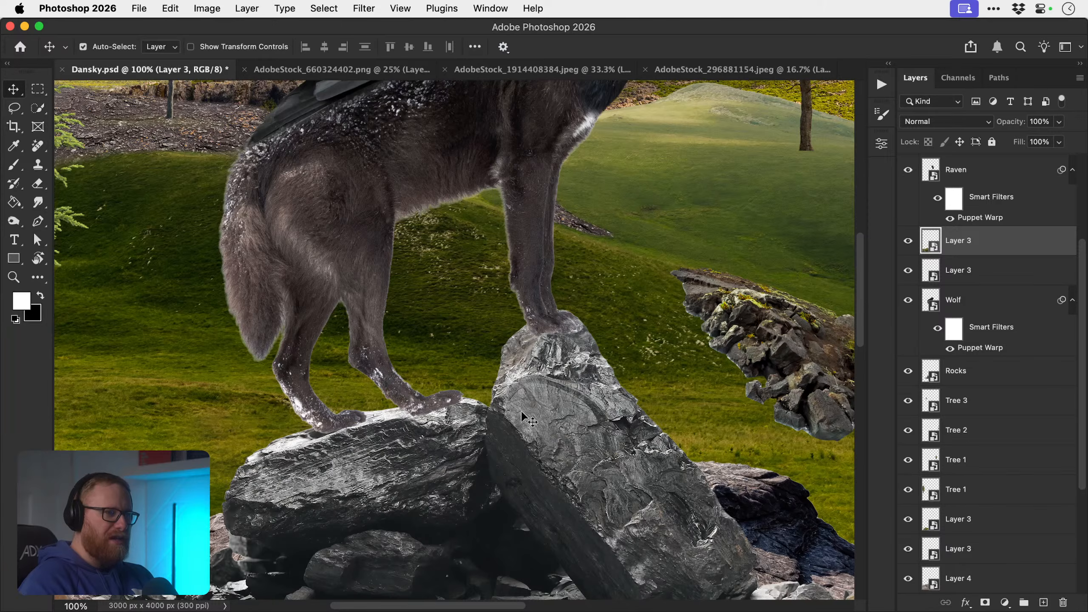
drag(522, 362, 446, 364)
key(z)
drag(479, 362, 469, 408)
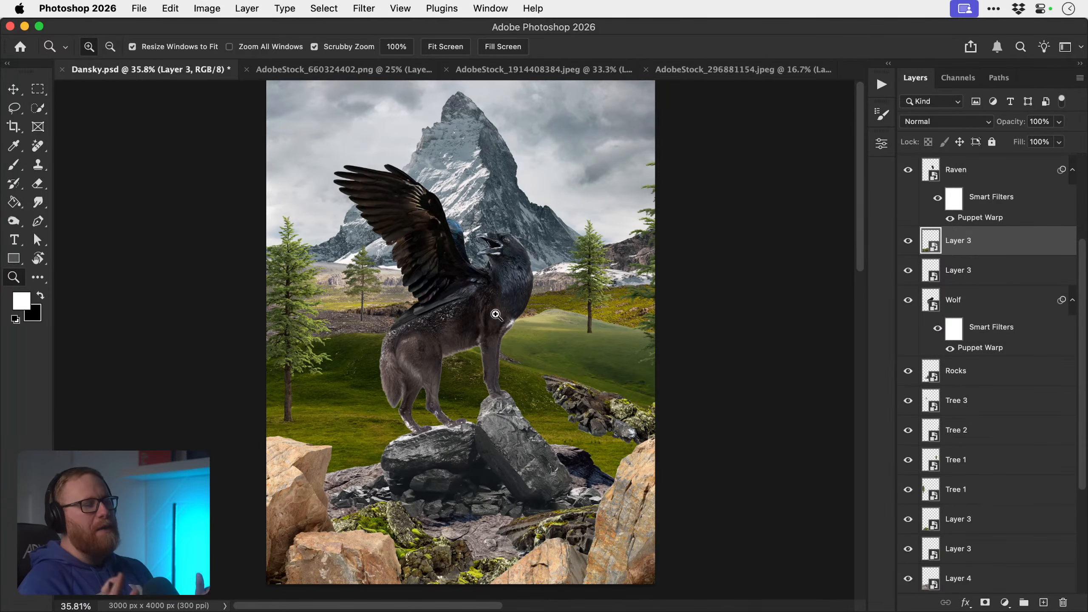
- Spread the foreground by moving the mossy and brown rocks outward and repositioning the ground's Layer 4 behind them
key(v)
drag(394, 514, 374, 503)
mouse_move(501, 455)
mouse_down()
mouse_move(492, 440)
mouse_move(499, 452)
mouse_up()
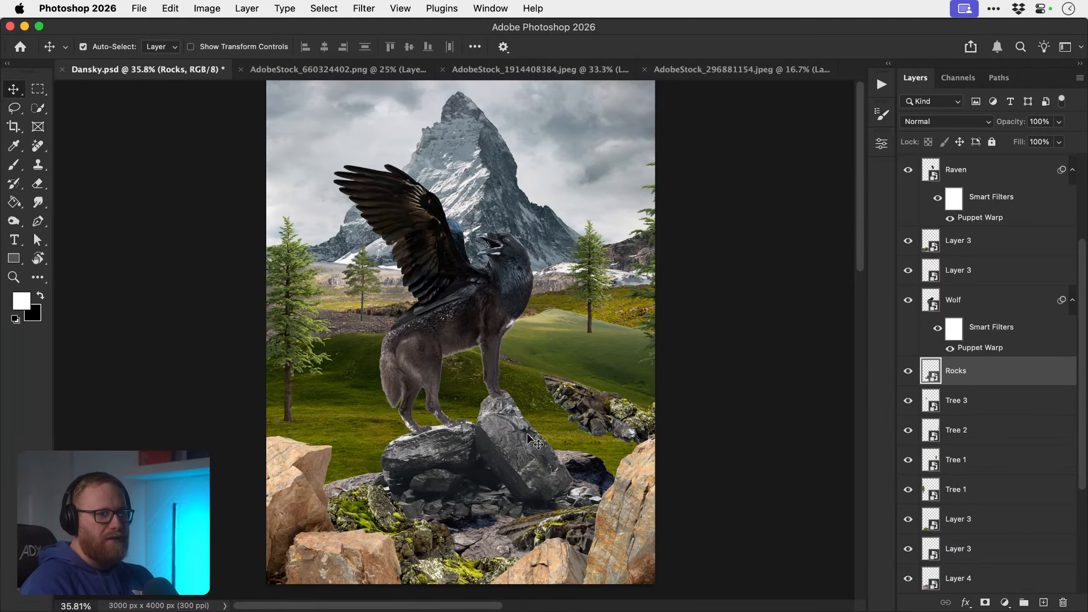
drag(591, 511, 575, 565)
drag(315, 534, 295, 533)
drag(377, 360, 356, 463)
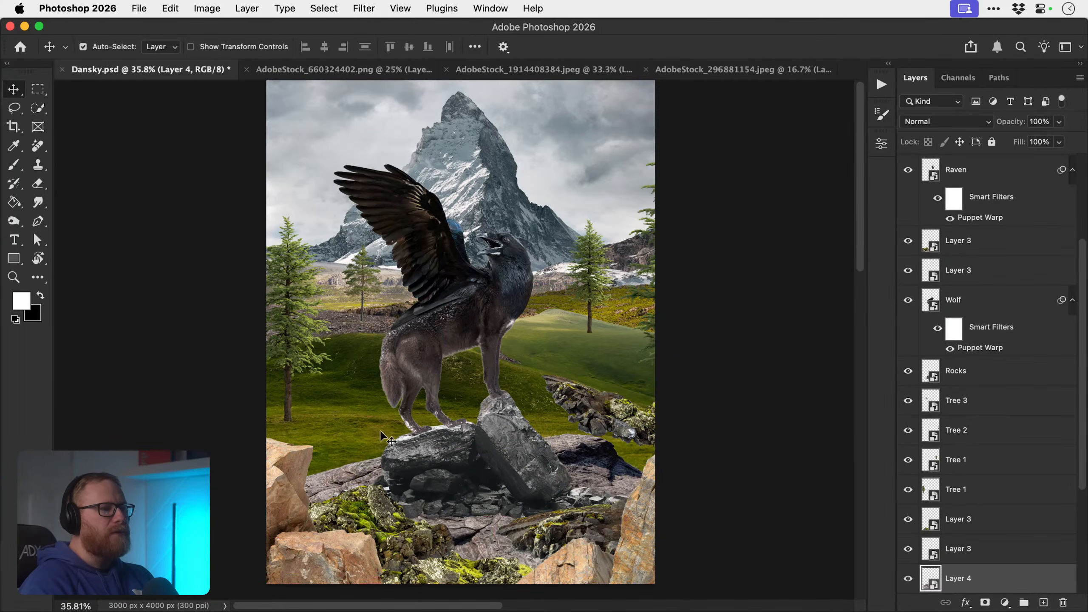
- Hide the ground's Layer 4, switch to Adobe Bridge and browse the landscape images for a replacement grassy ground
click(907, 580)
key(super+Tab)
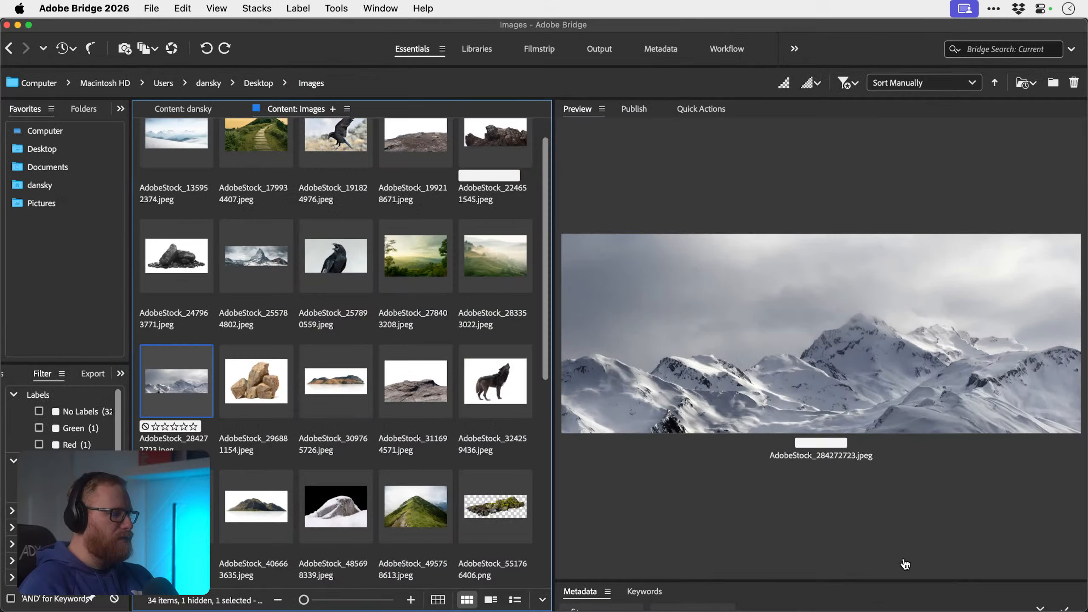
click(386, 535)
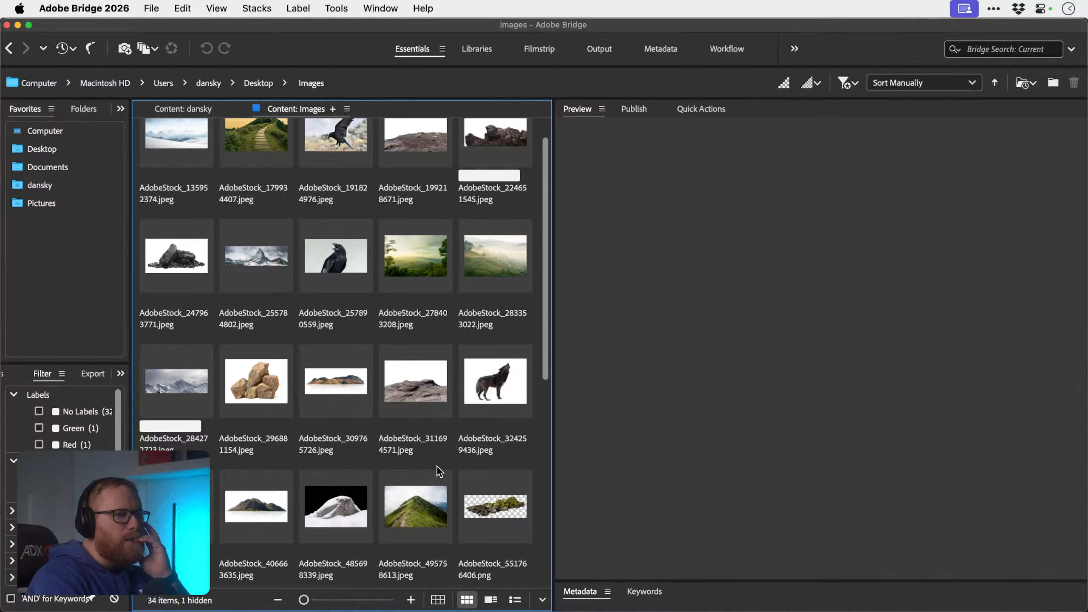
click(483, 511)
click(428, 267)
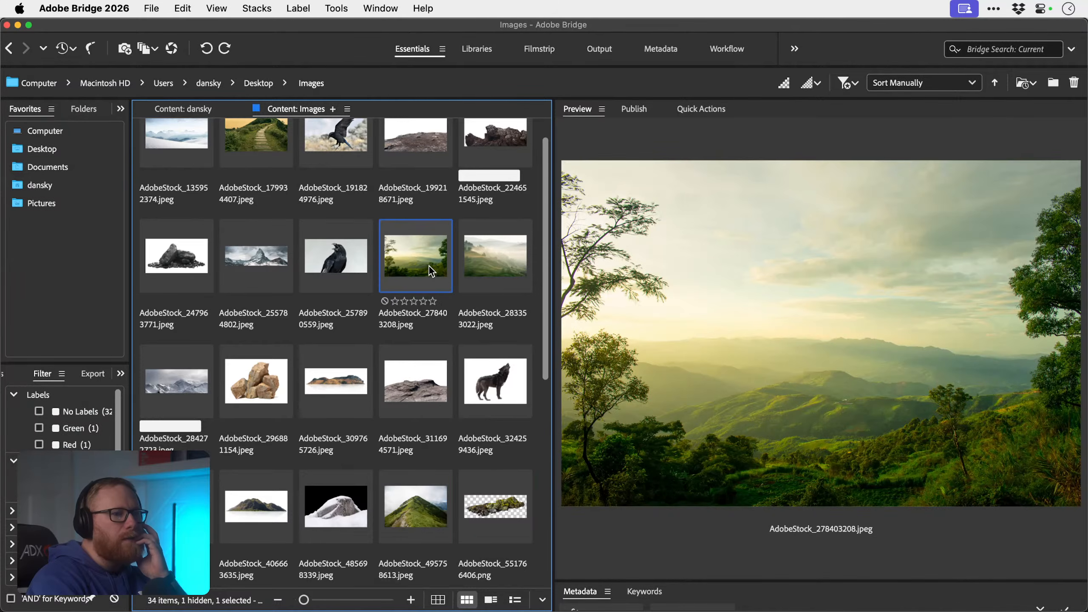
scroll(428, 265, up, 2)
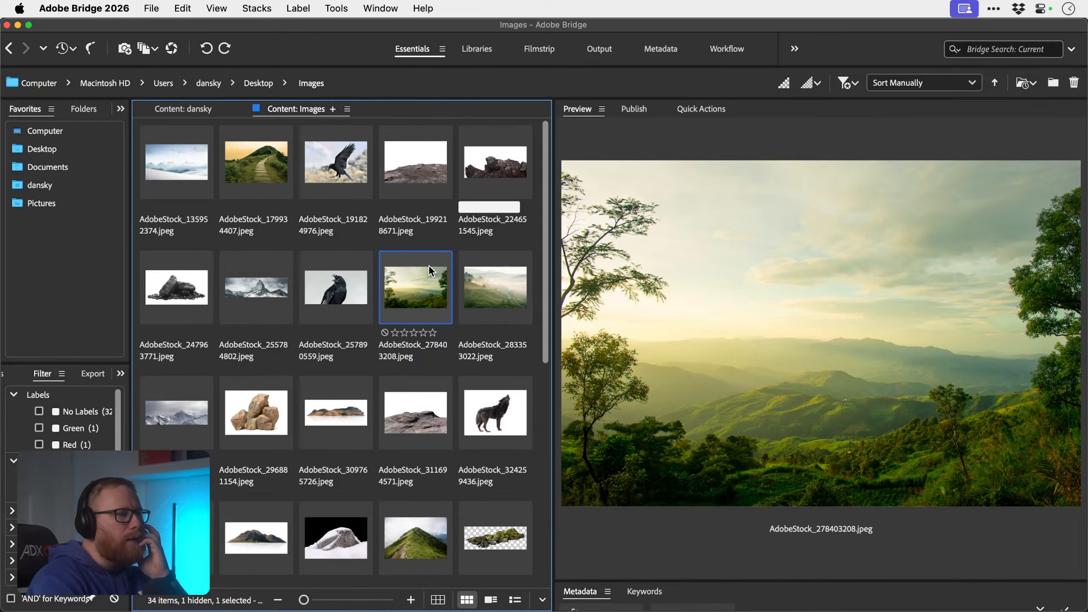
click(273, 188)
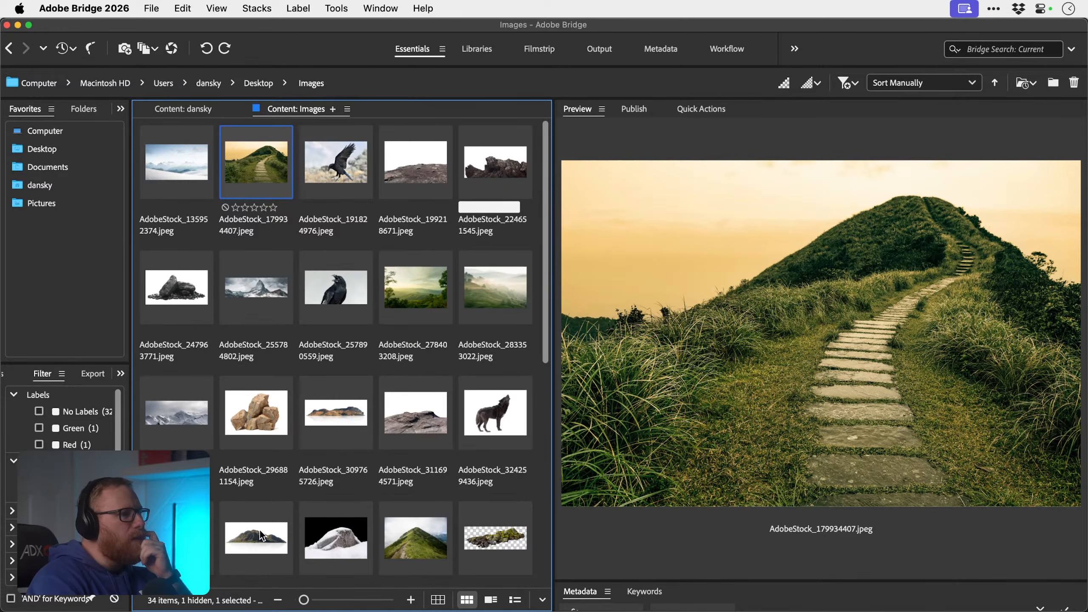
click(323, 426)
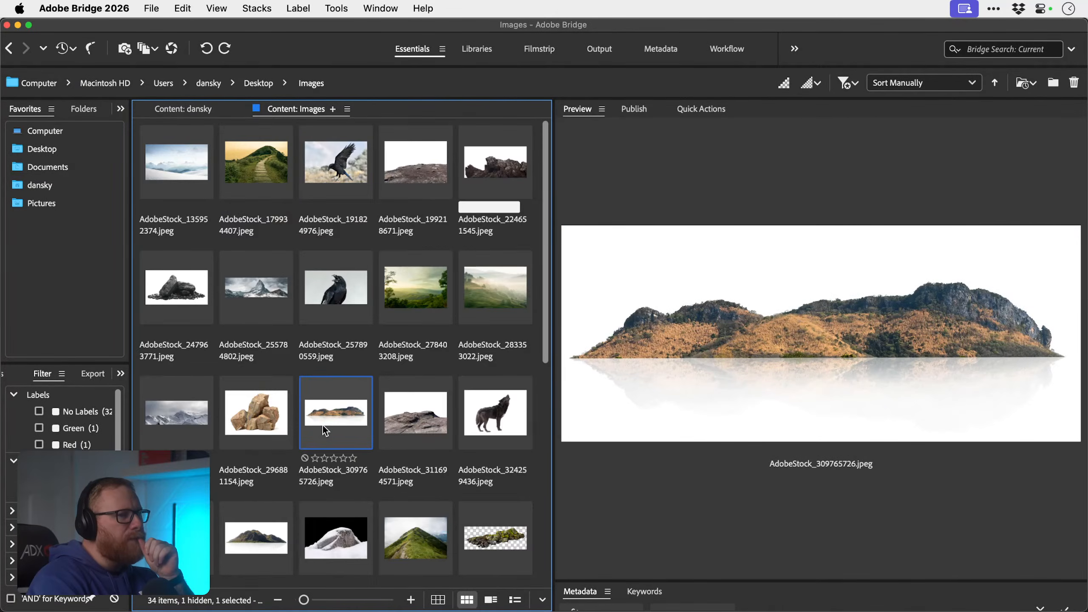
scroll(323, 425, down, 10)
click(259, 389)
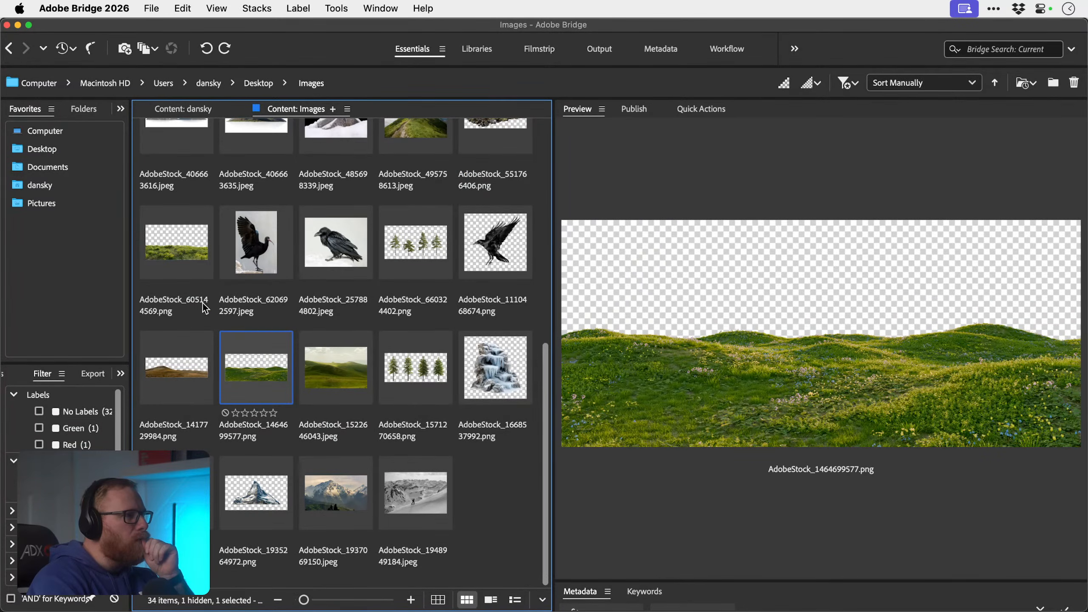
- Copy the whole of AdobeStock_605144569.png, paste it into Dansky.psd above the hidden Layer 4 and convert it to a smart object
click(185, 257)
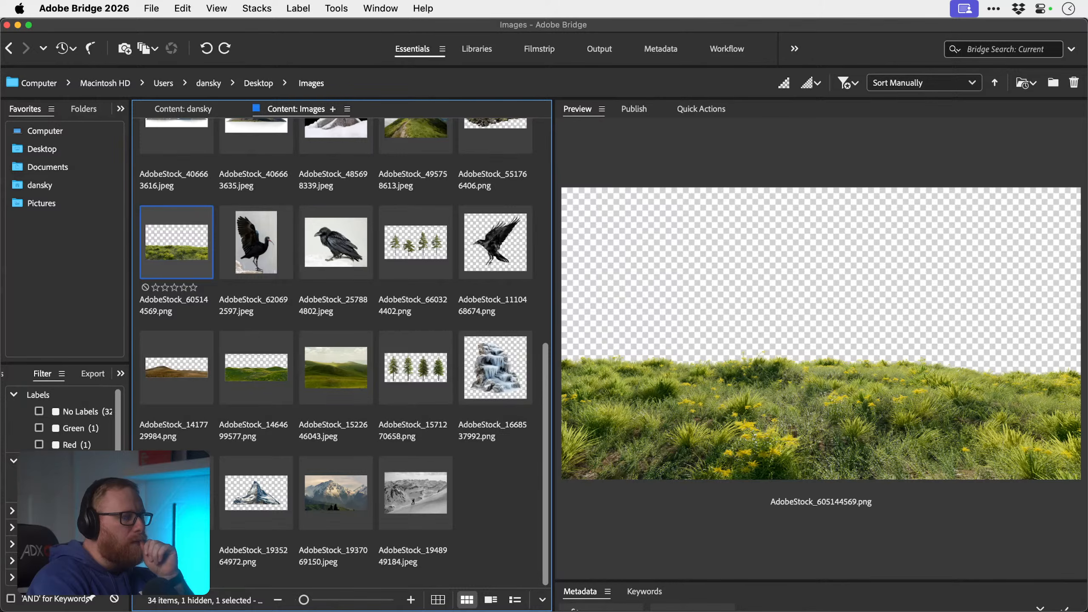
key(super+a)
key(super+c)
key(super+w)
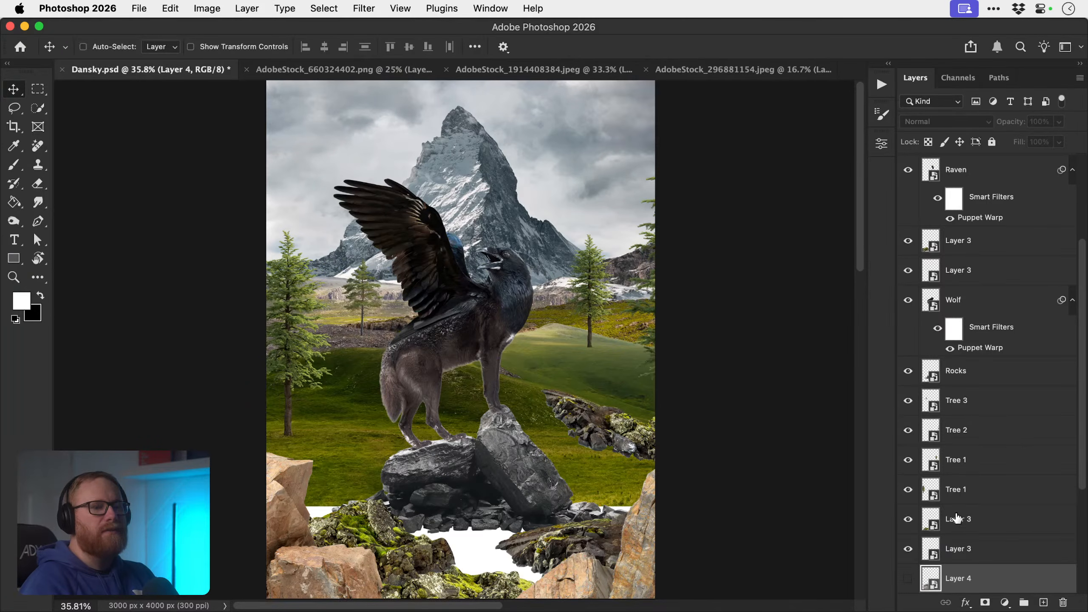
key(super+v)
right_click(985, 574)
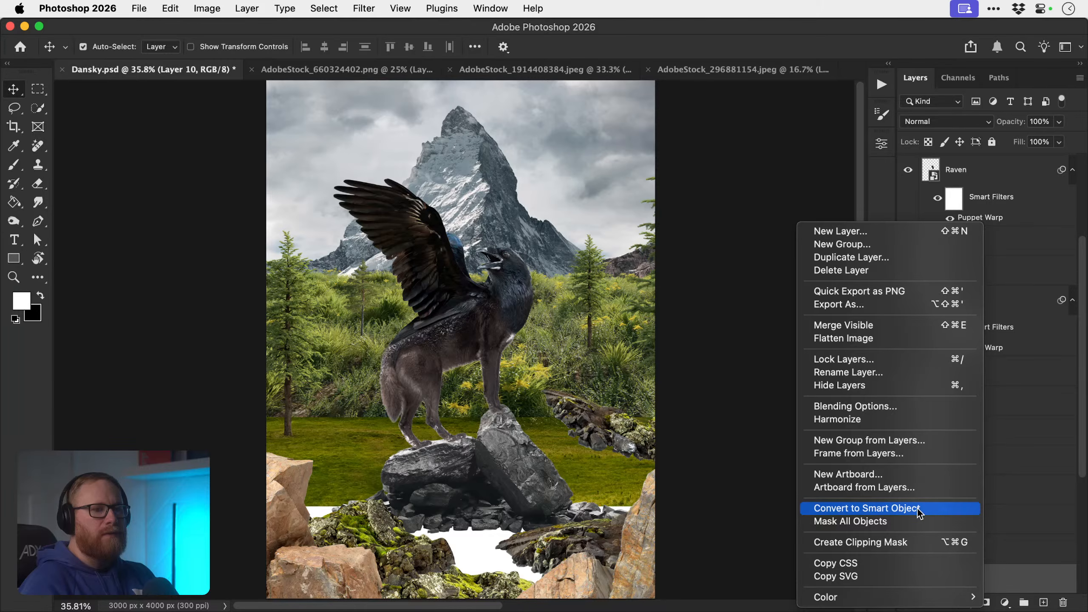
click(942, 508)
- Move the grass layer down behind the wolf's rocks and scale it down to span the canvas width
key(super+t)
drag(544, 371, 590, 553)
drag(641, 477, 475, 471)
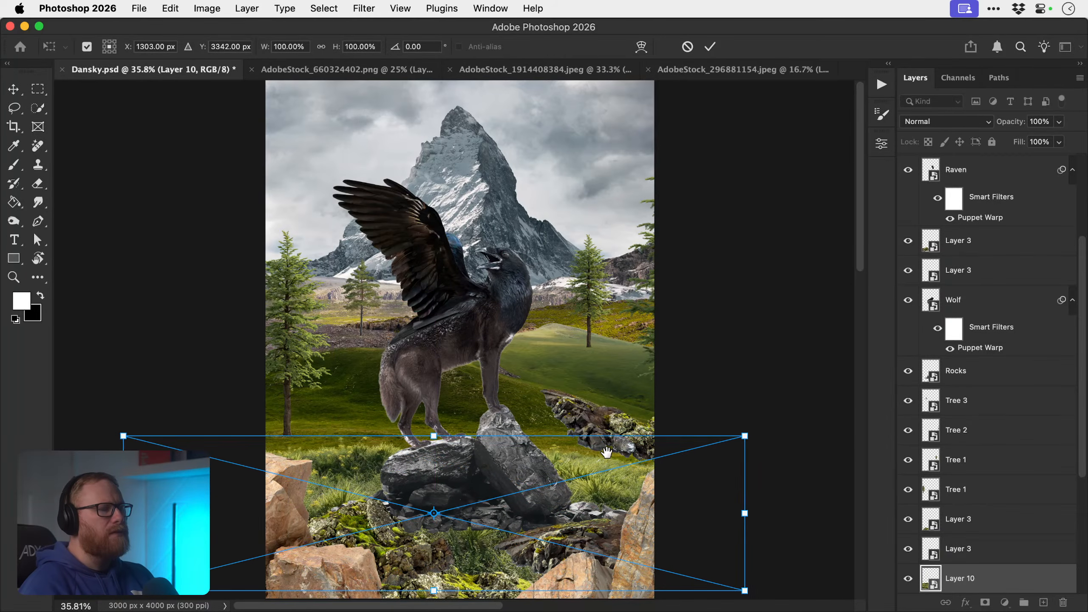
scroll(728, 374, down, 3)
drag(729, 374, 644, 395)
mouse_move(591, 442)
mouse_down()
mouse_move(600, 410)
mouse_move(603, 425)
mouse_up()
drag(646, 376, 639, 378)
drag(216, 376, 238, 381)
- Shift the large left Tree 1 slightly inward above the new grass
drag(283, 427, 286, 370)
key(super+z)
click(277, 369)
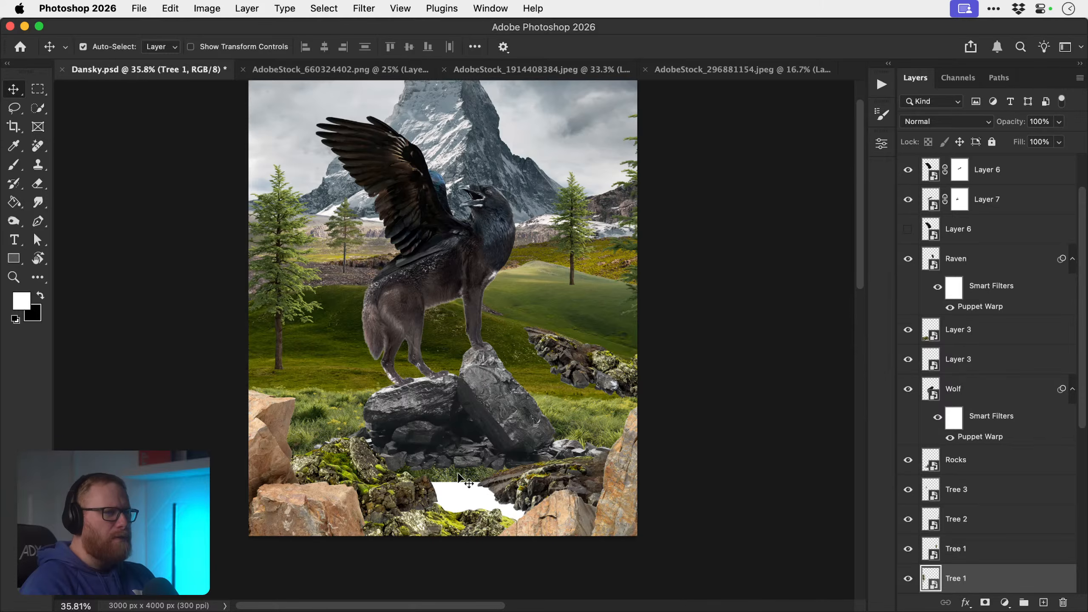
click(592, 426)
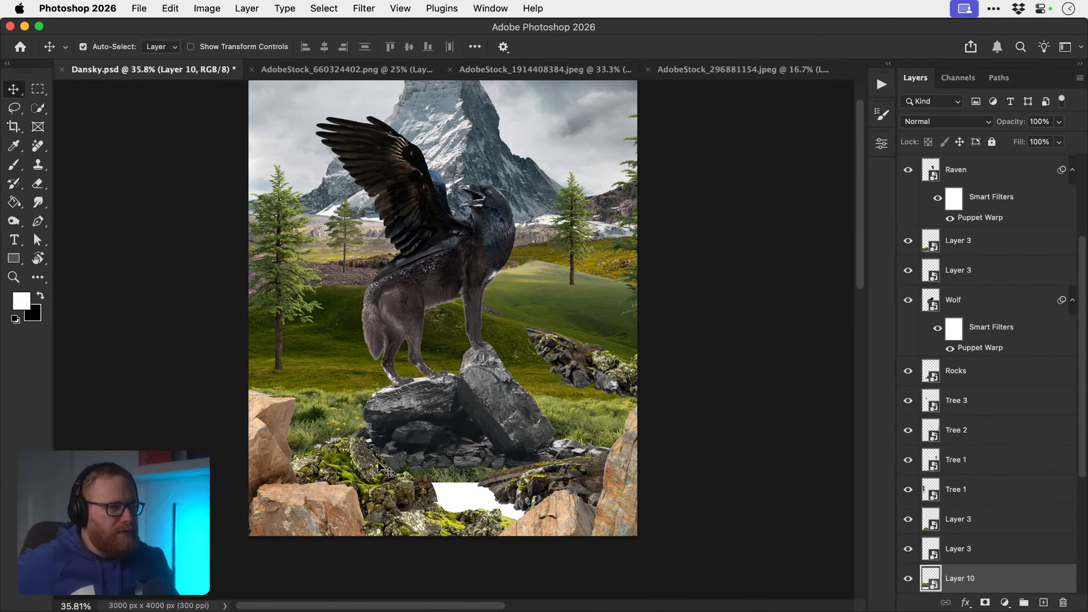
mouse_move(378, 464)
mouse_down()
mouse_move(398, 446)
mouse_move(373, 454)
mouse_move(367, 470)
mouse_up()
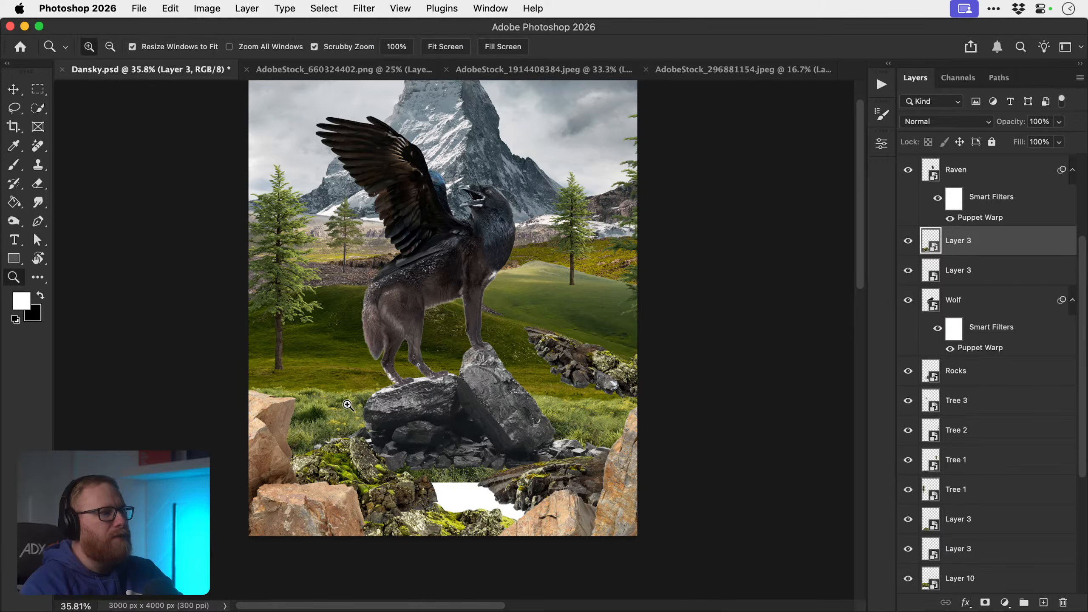
- Duplicate the grass Layer 10, scale the lower copy to about 28% and place it around the base of the left tree
super+click(348, 428)
super+click(348, 428)
click(336, 428)
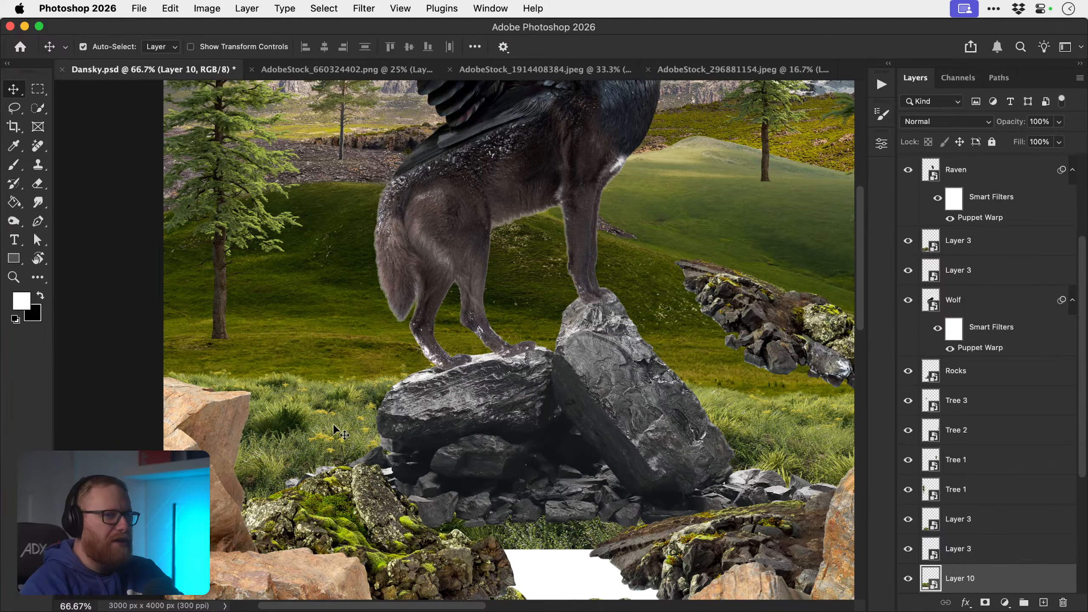
key(super+j)
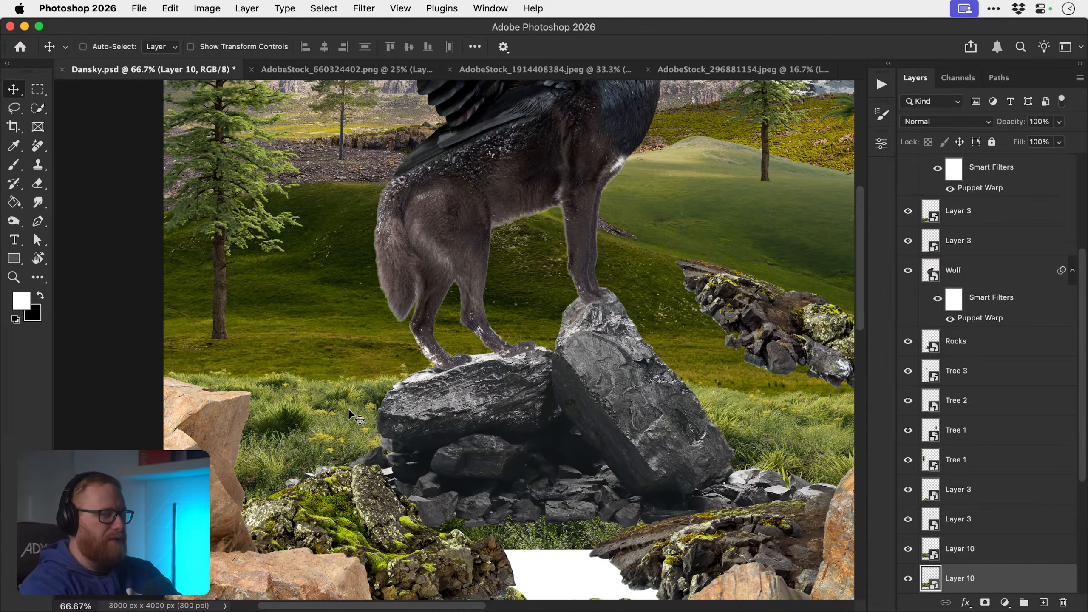
key(super+t)
drag(418, 432, 388, 303)
drag(818, 213, 642, 257)
drag(542, 296, 432, 333)
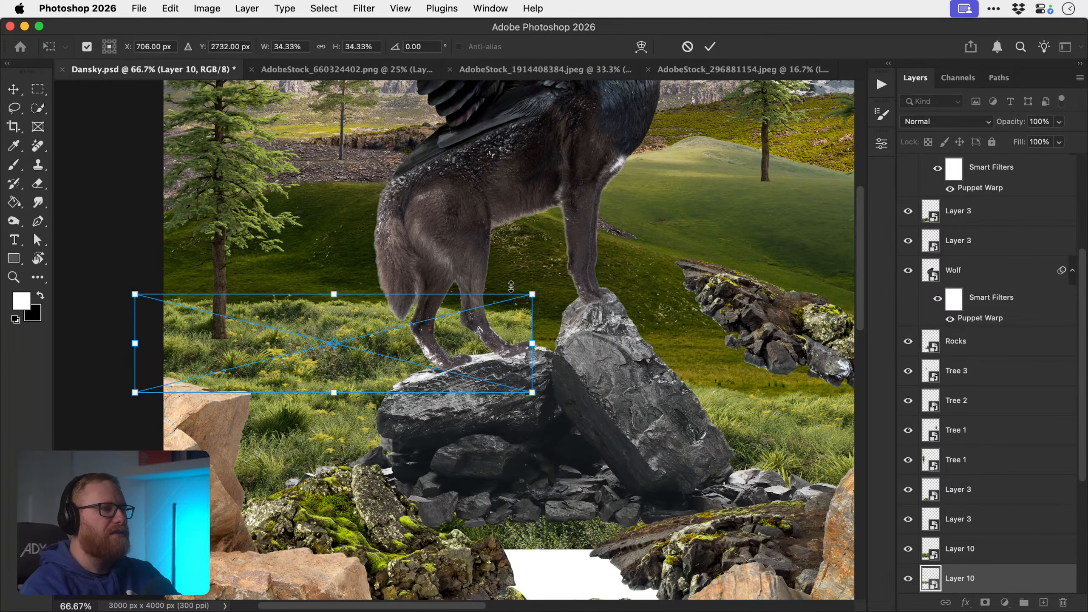
drag(533, 294, 461, 311)
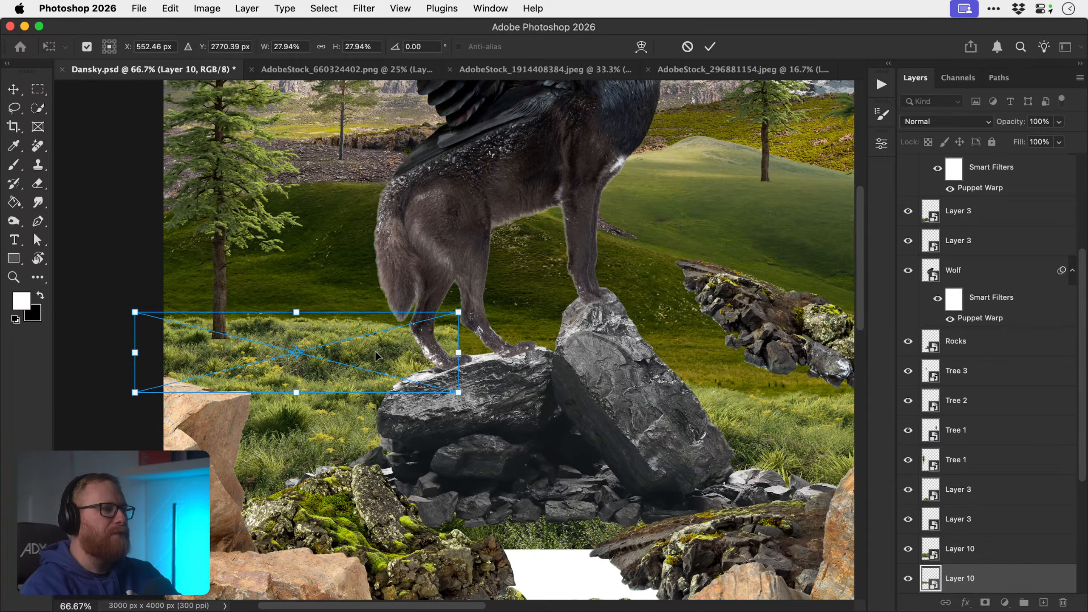
key(Return)
- Duplicate the small grass strip twice, placing the copies side by side behind the wolf up to the canvas's right edge
key(super+minus)
drag(452, 377, 344, 409)
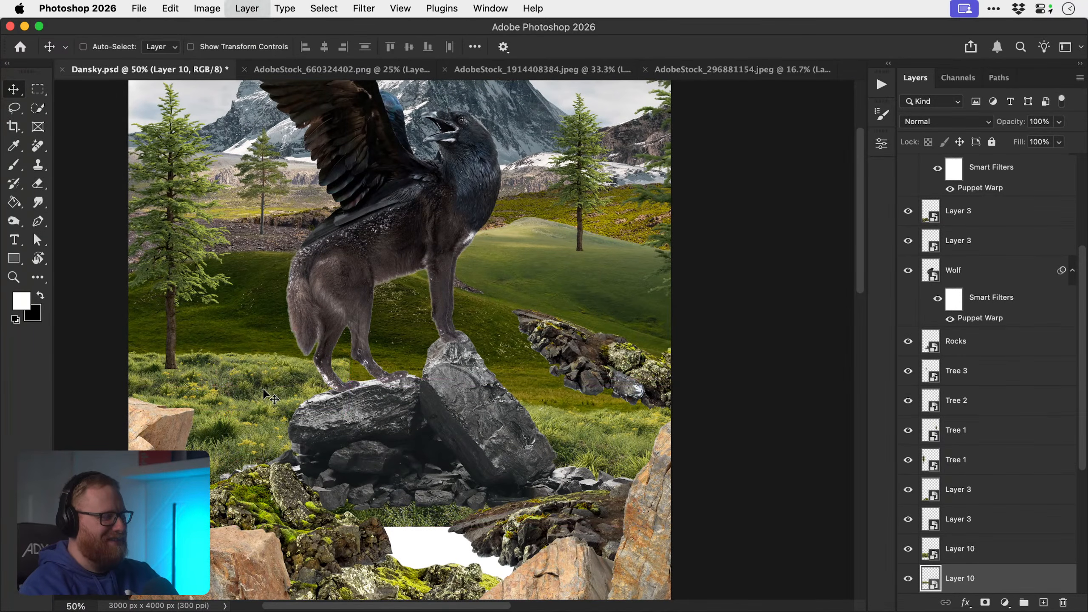
drag(247, 388, 456, 390)
drag(521, 373, 728, 399)
key(z)
drag(422, 464, 440, 418)
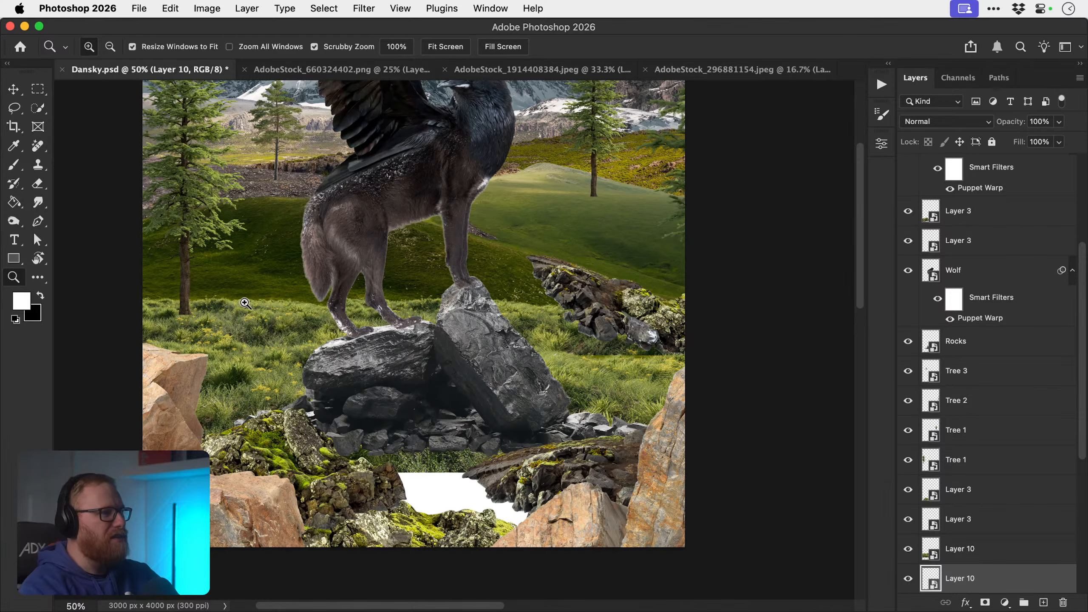
key(v)
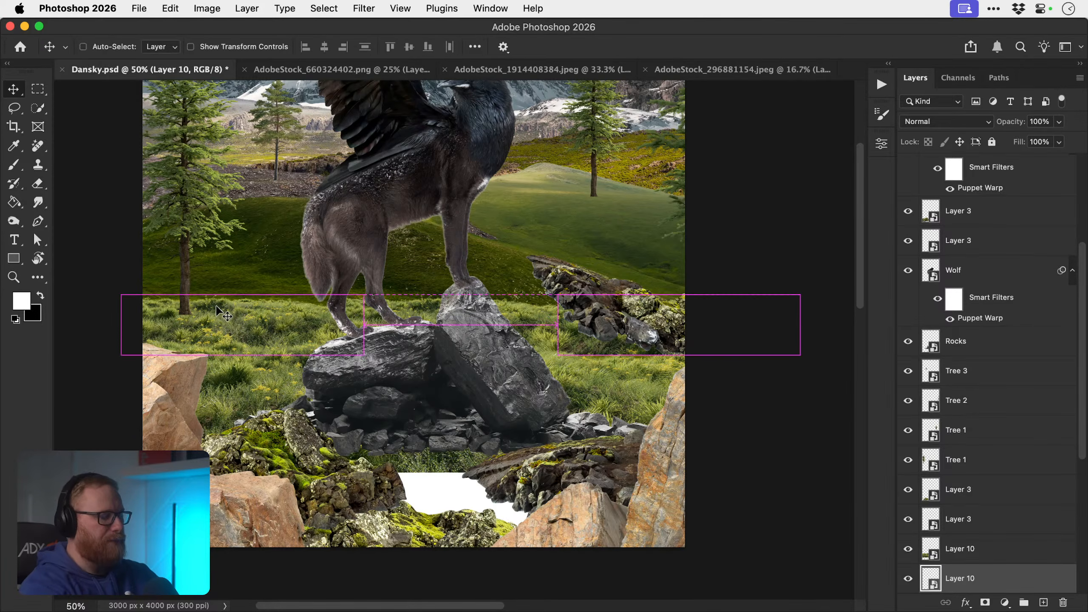
key(super+minus)
drag(435, 351, 426, 406)
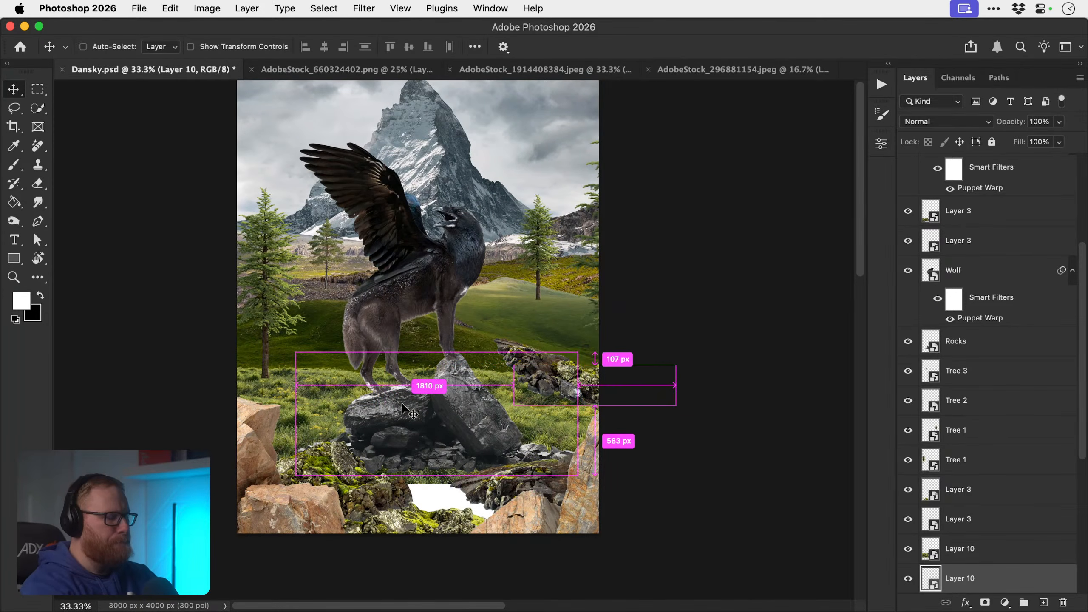
key(super+0)
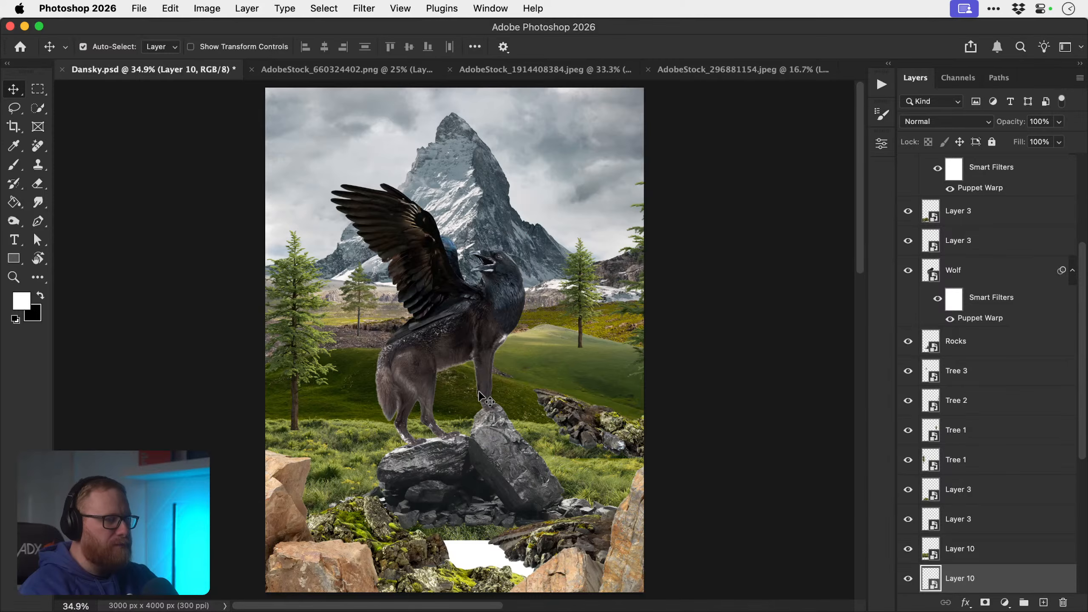
- Hide the Layer 3 holding the mossy rocks on the hillside behind the wolf's right side
key(z)
click(475, 443)
key(v)
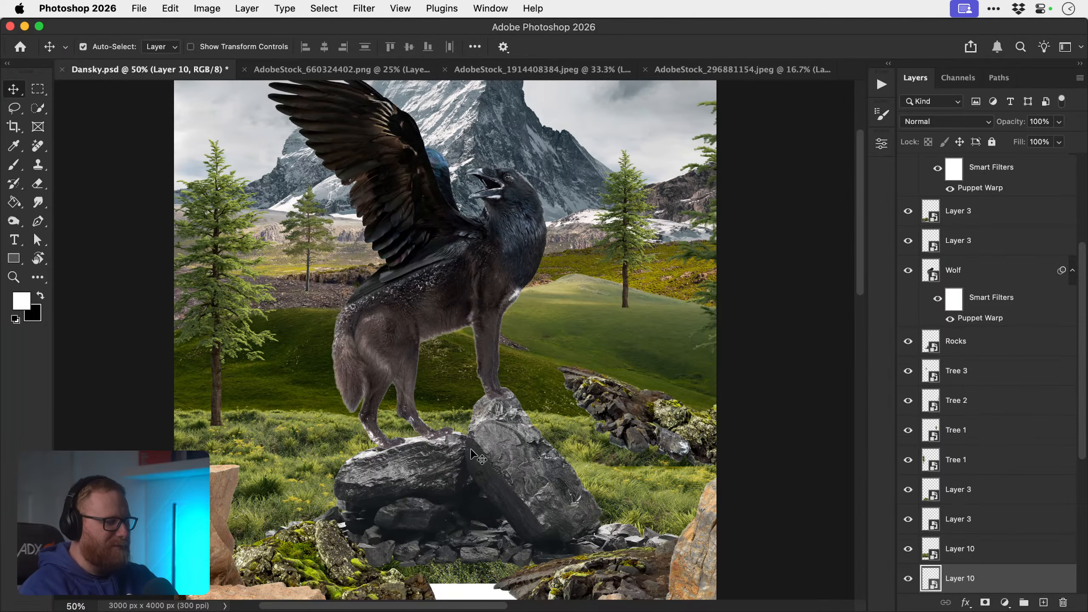
click(644, 415)
click(908, 519)
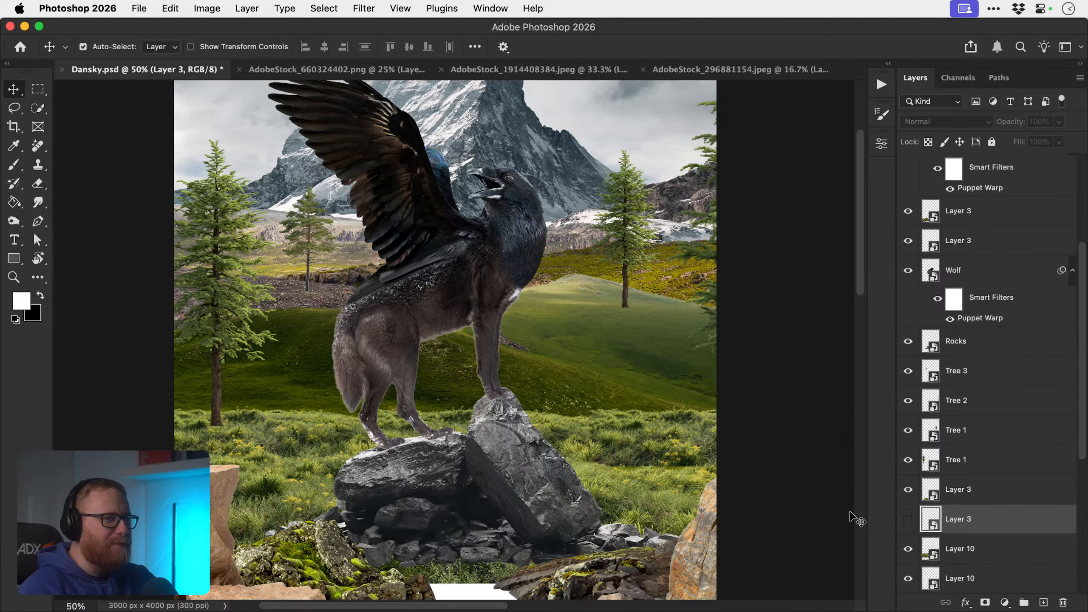
scroll(813, 500, down, 3)
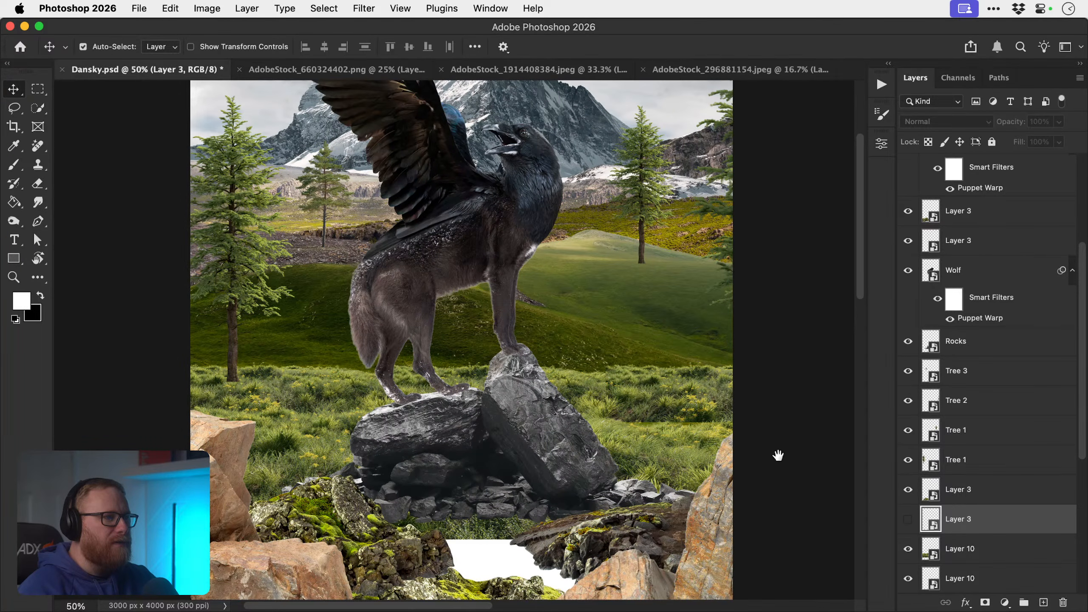
- Try duplicating the narrow grass strip behind the wolf, raising the copy towards the hillside and placing it beneath the other grass layers
click(676, 388)
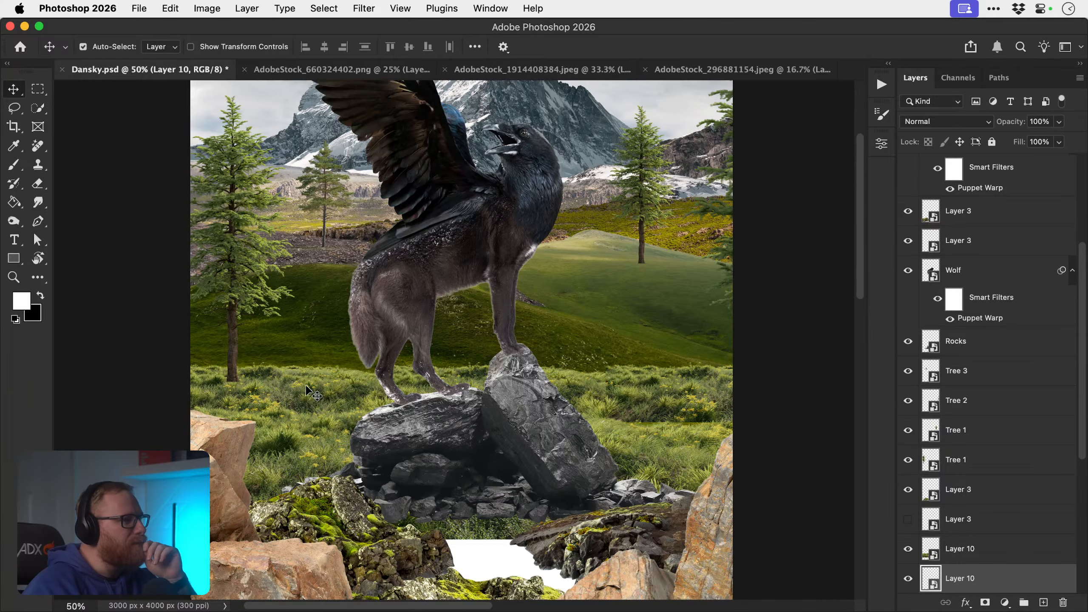
key(ctrl+j)
key(ctrl+j)
key(i)
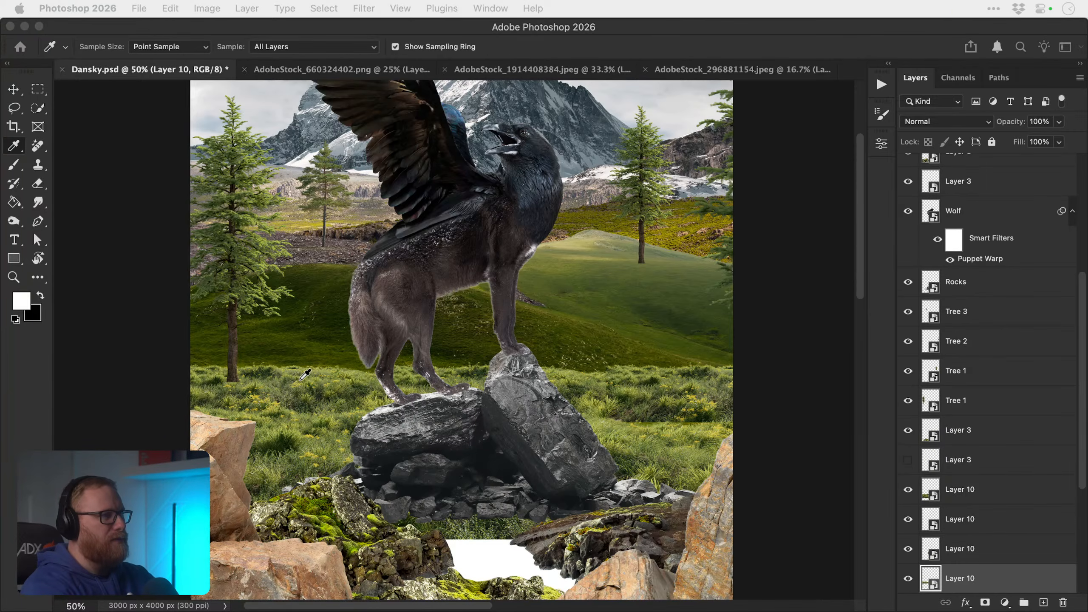
key(v)
drag(306, 401, 300, 371)
key(ctrl+bracketleft)
key(ctrl+bracketleft)
key(ctrl+bracketleft)
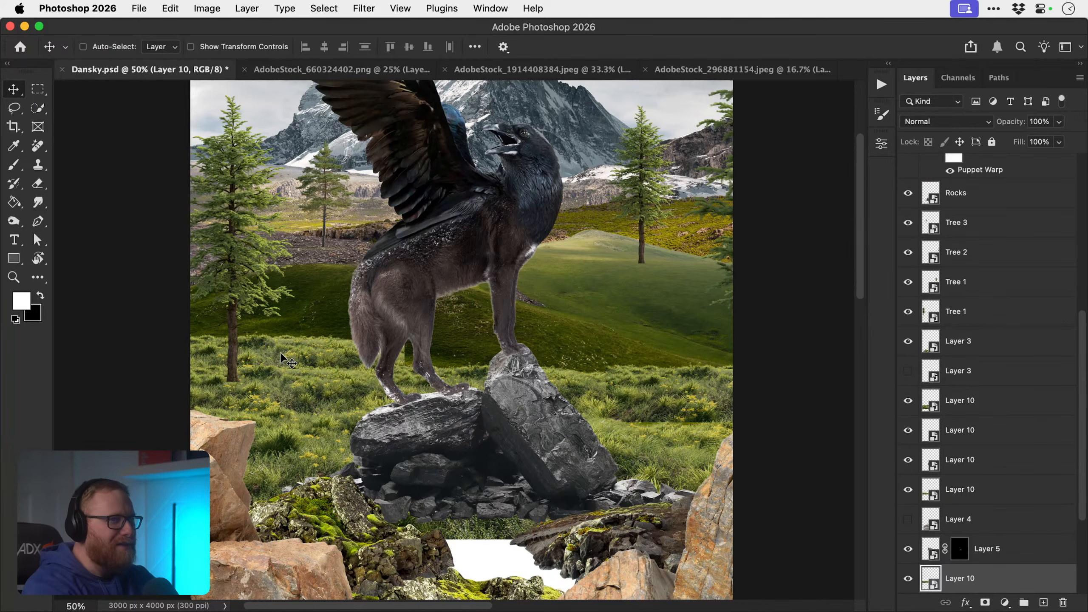
key(super+bracketleft)
key(super+bracketright)
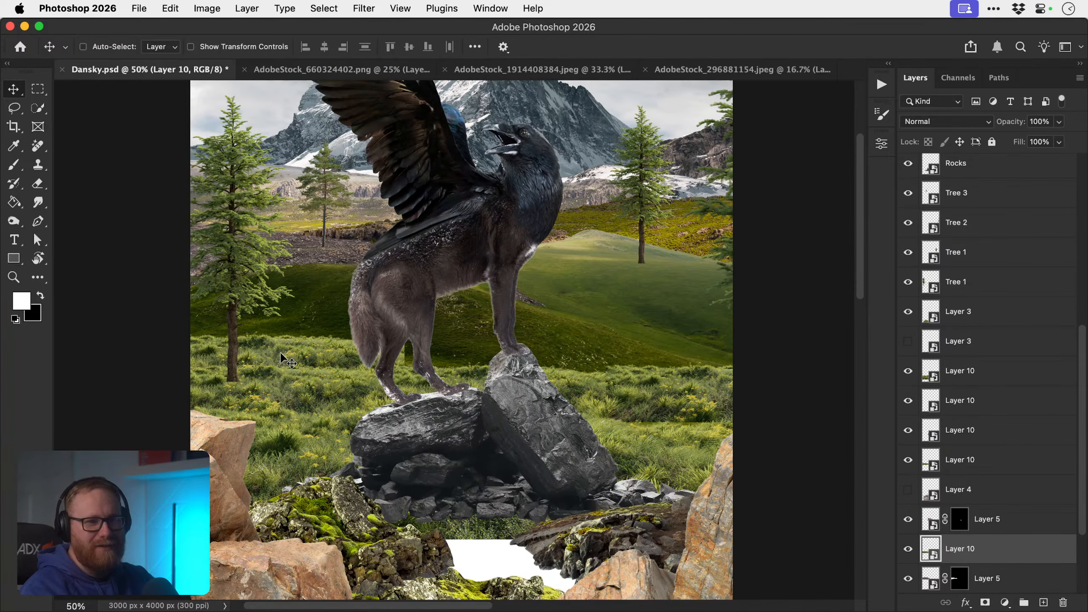
key(super+bracketright)
key(super+bracketright)
- Try shifting the raised grass copy further left, undo the shift and delete that copy
key(super+t)
drag(352, 329, 251, 323)
key(Return)
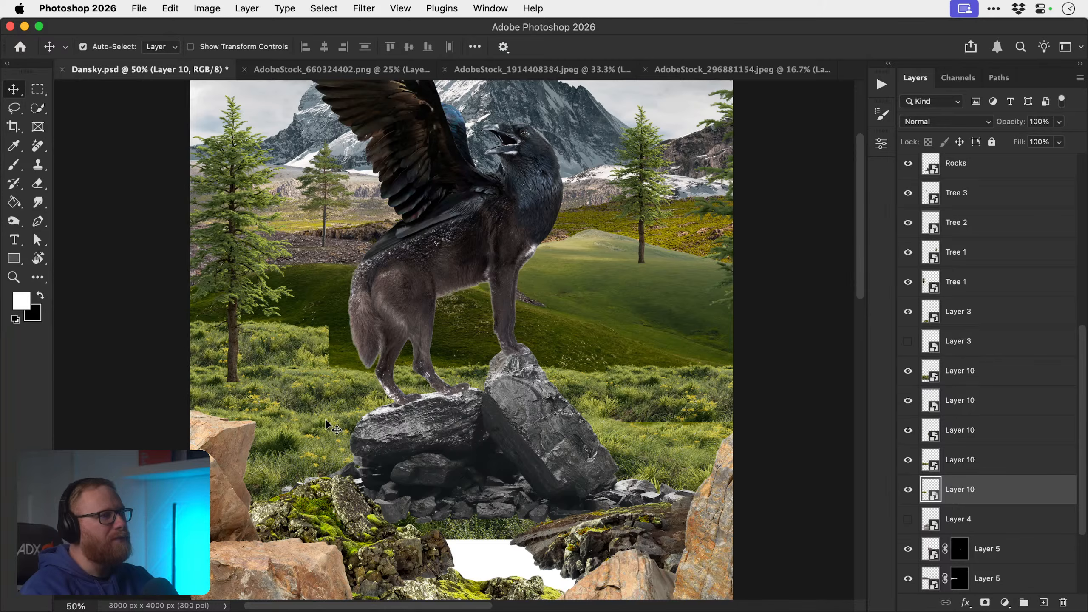
key(super+z)
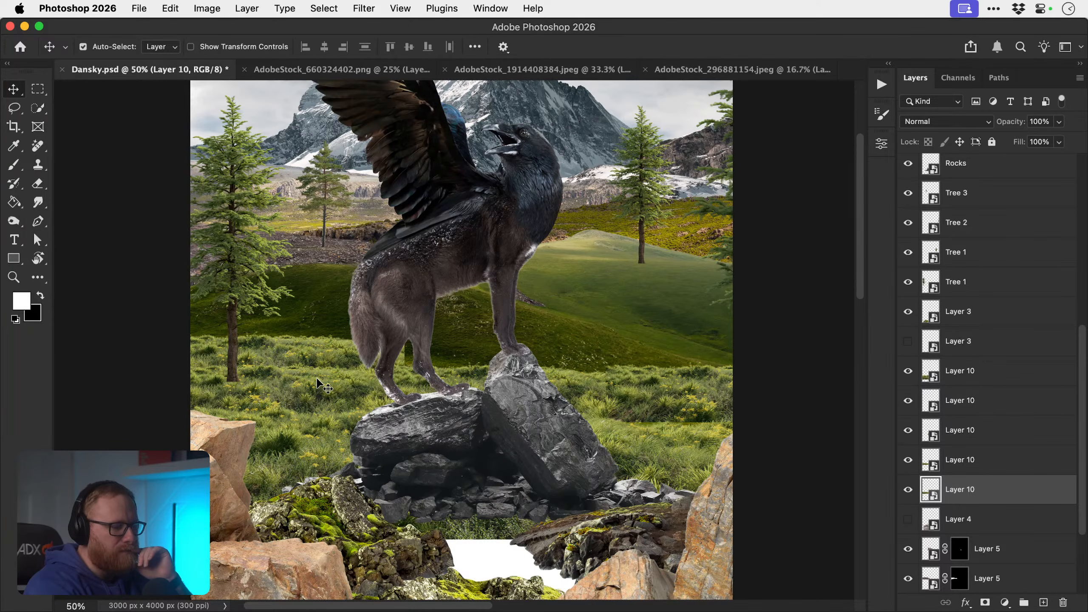
key(Delete)
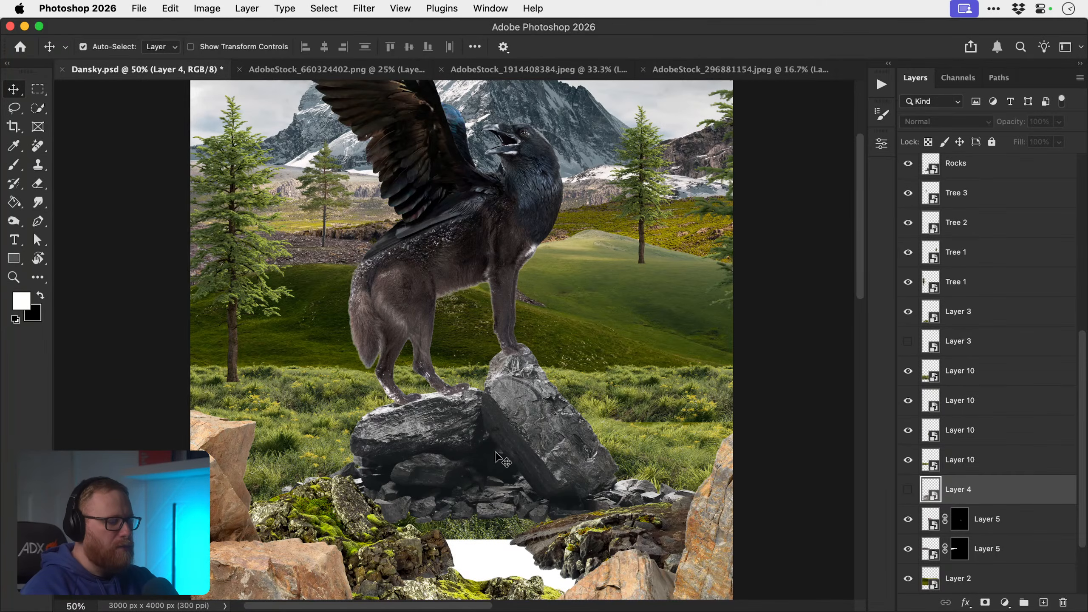
- Examine how the layered grass meets the hillside around the left tree and behind the wolf
key(super+0)
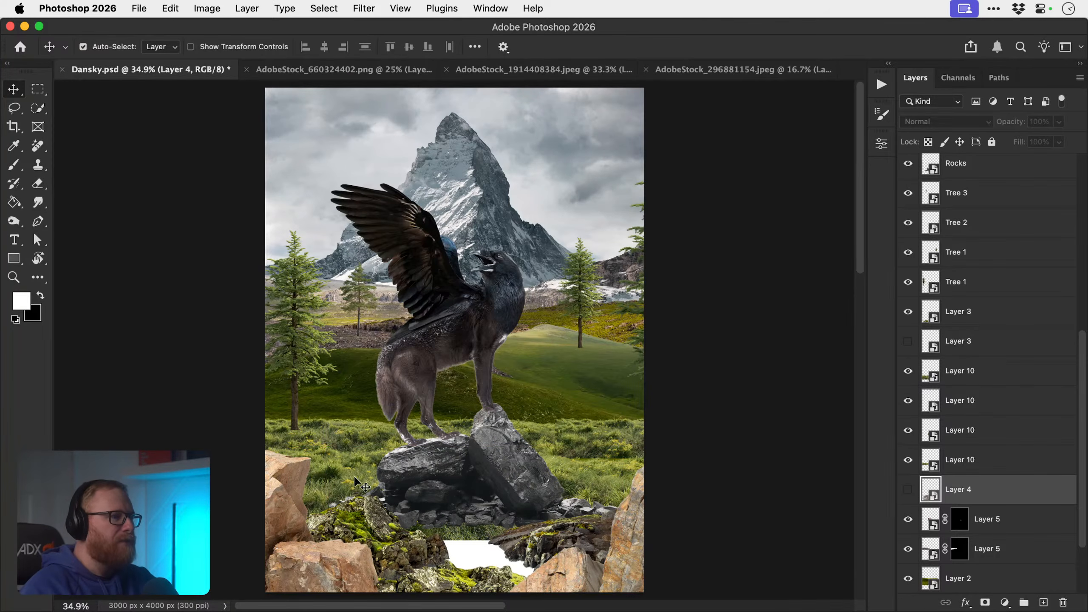
scroll(356, 476, up, 3)
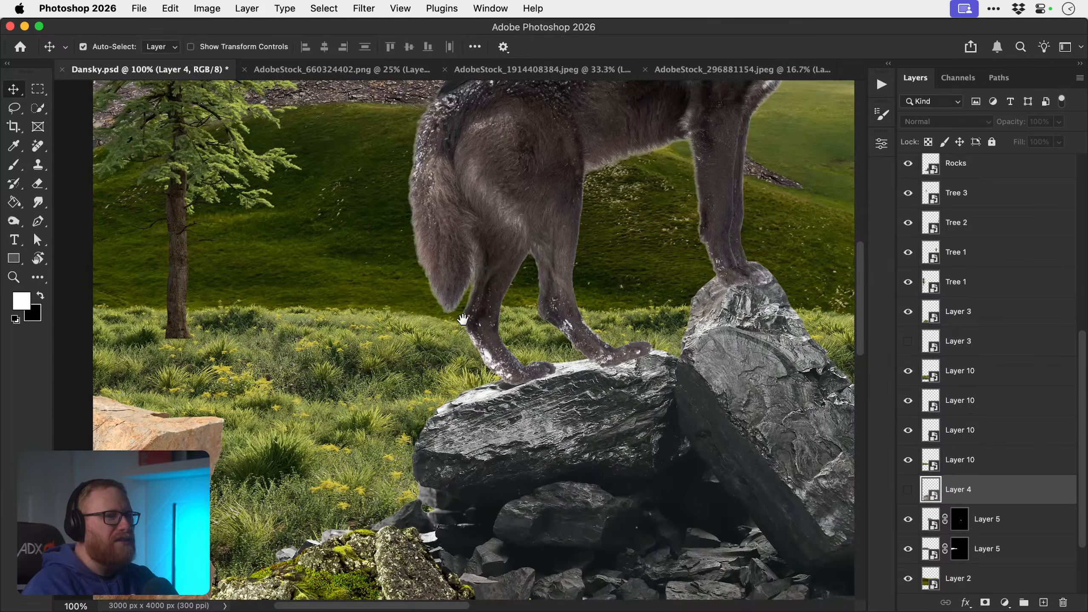
drag(465, 313, 280, 409)
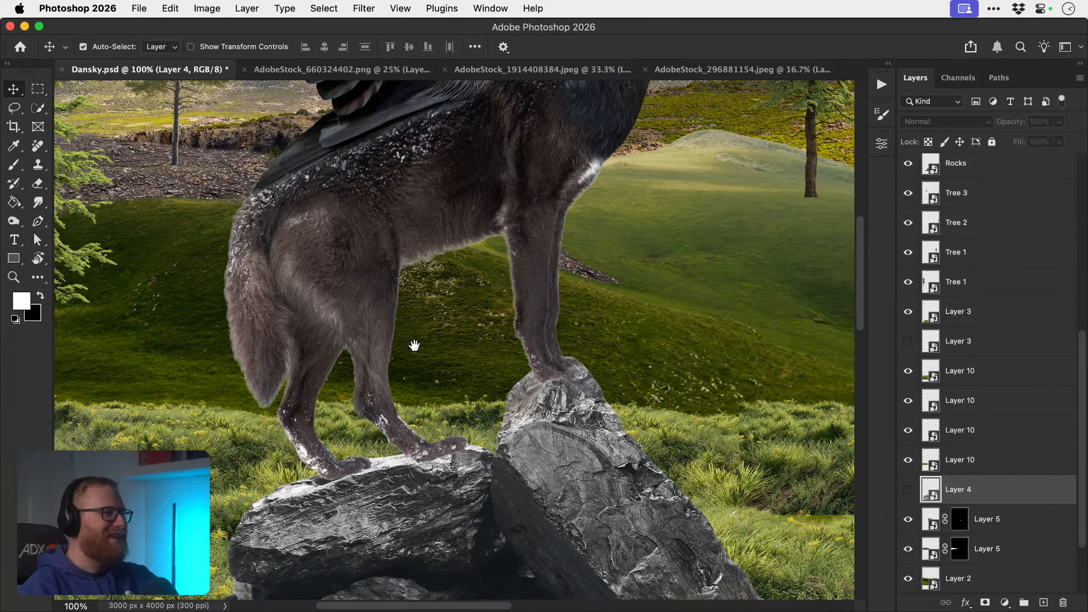
scroll(434, 482, down, 5)
scroll(434, 482, left, 5)
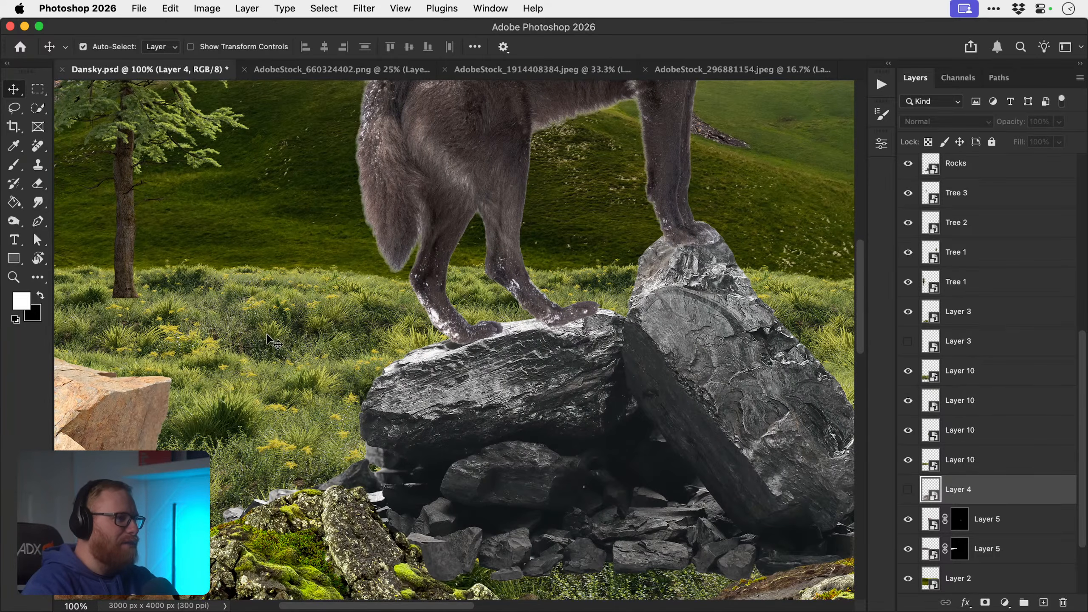
key(super)
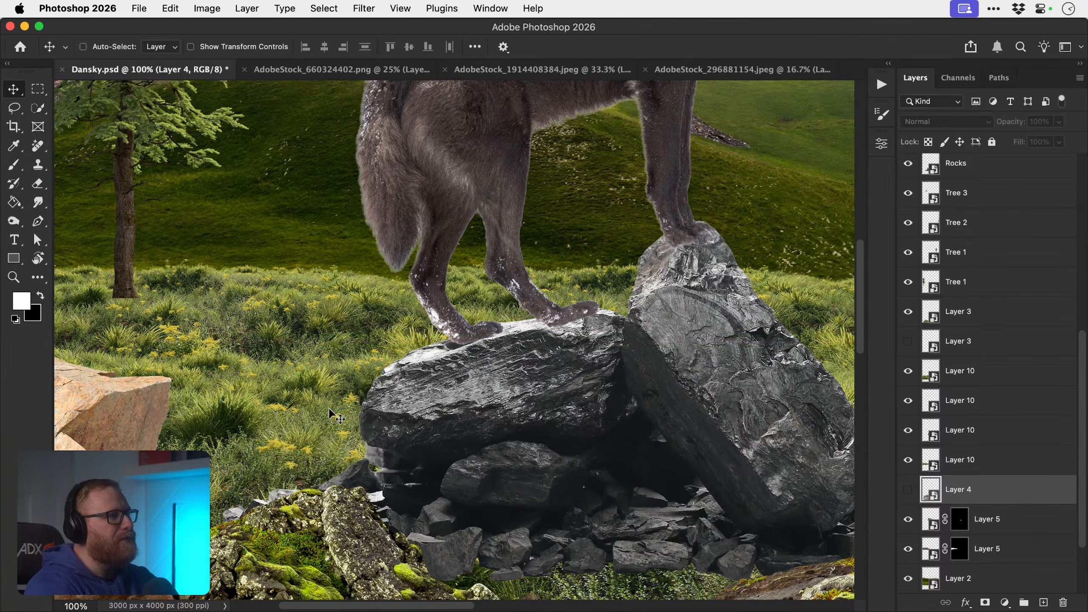
key(super+0)
drag(297, 406, 300, 383)
key(super)
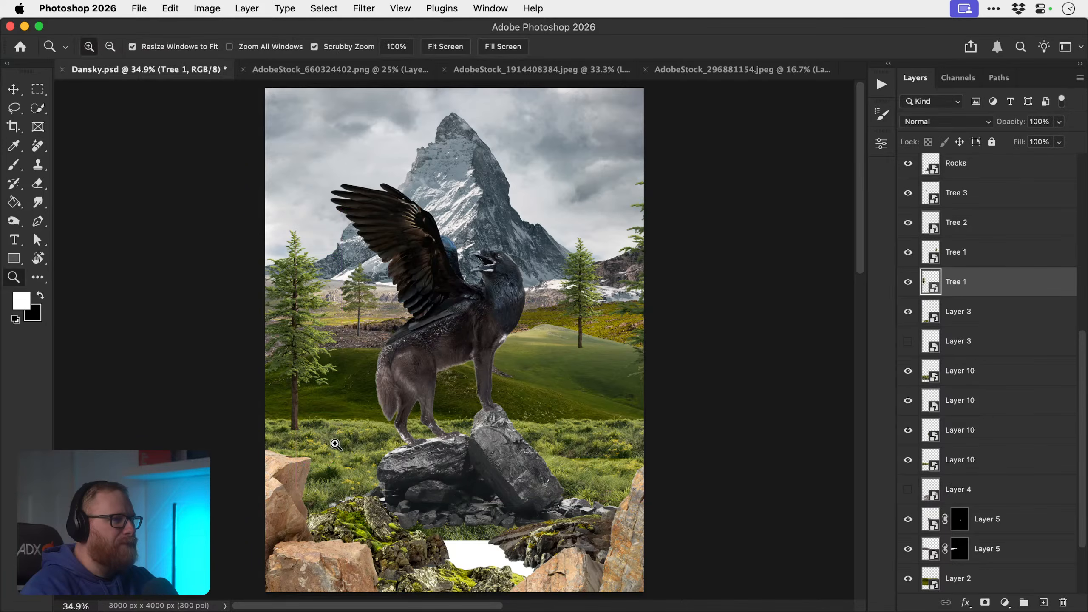
- Try darkening the rear-left grass strip with a clipped Curves adjustment, input 133 to output 97, and undo it
key(super+space)
super+click(336, 439)
super+click(337, 439)
mouse_move(347, 434)
mouse_down()
mouse_move(341, 415)
mouse_move(358, 421)
mouse_up()
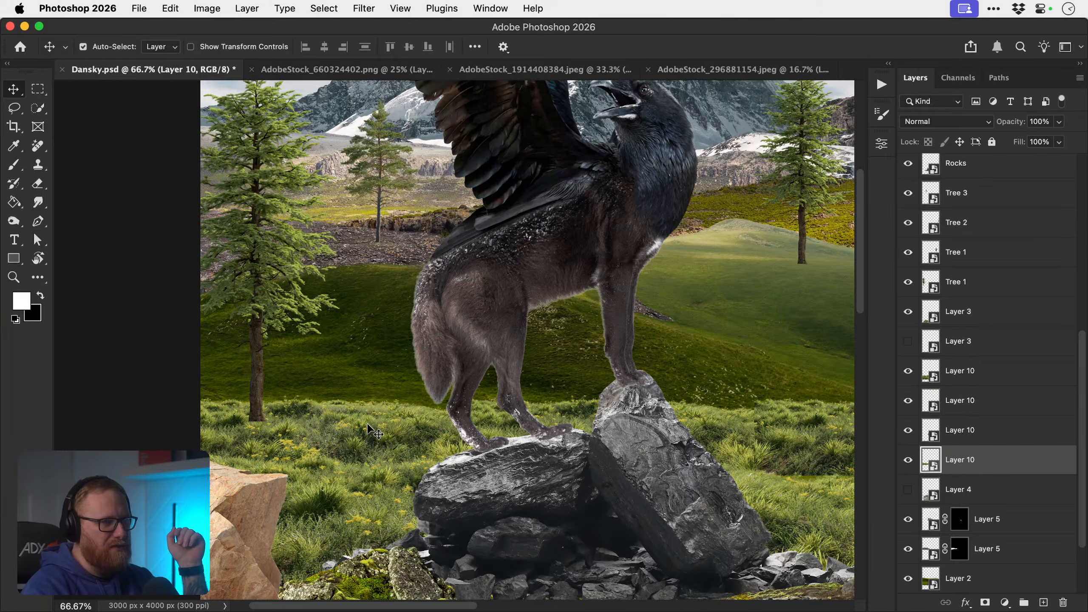
click(1005, 602)
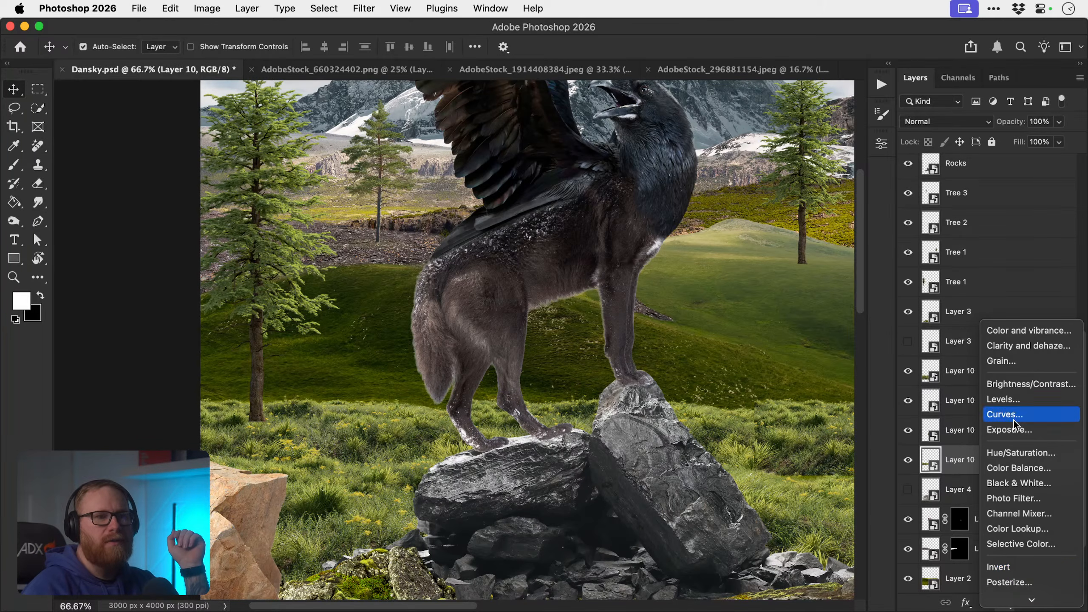
click(1008, 458)
alt+click(1007, 474)
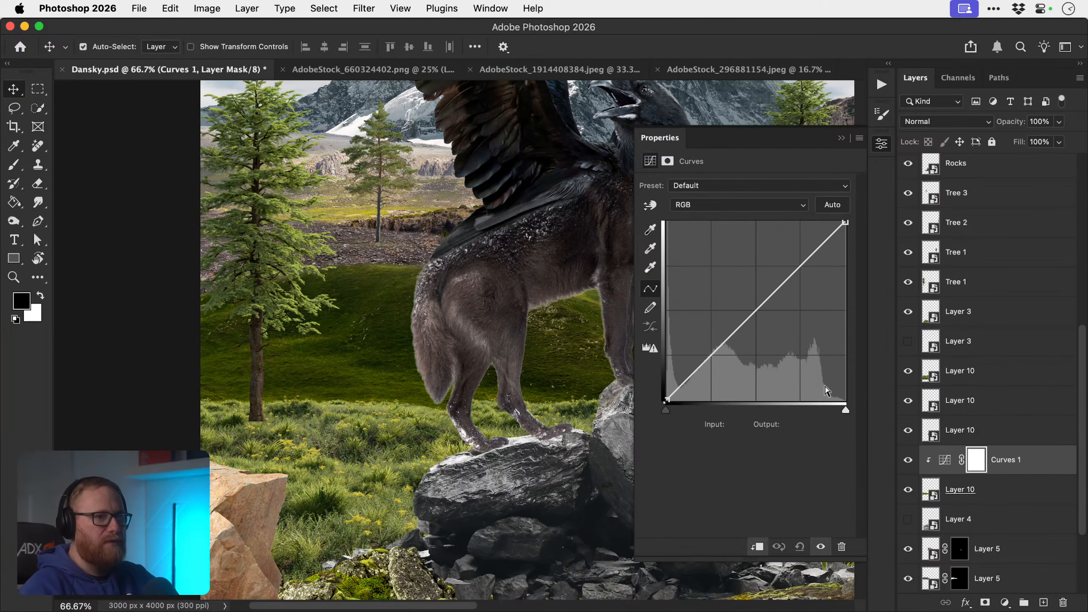
drag(754, 315, 759, 333)
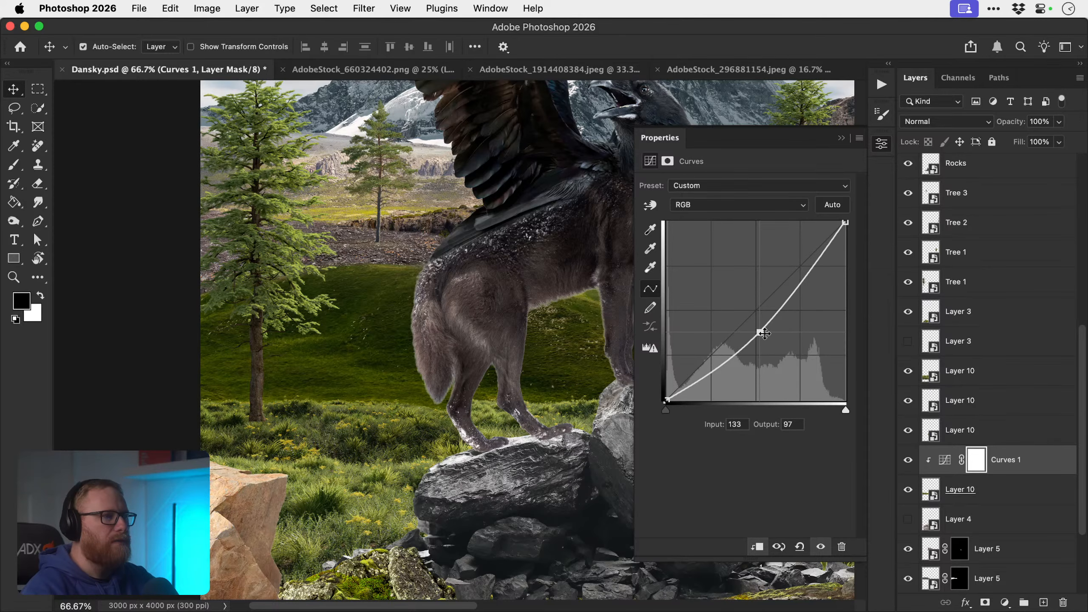
click(880, 147)
drag(609, 463, 549, 404)
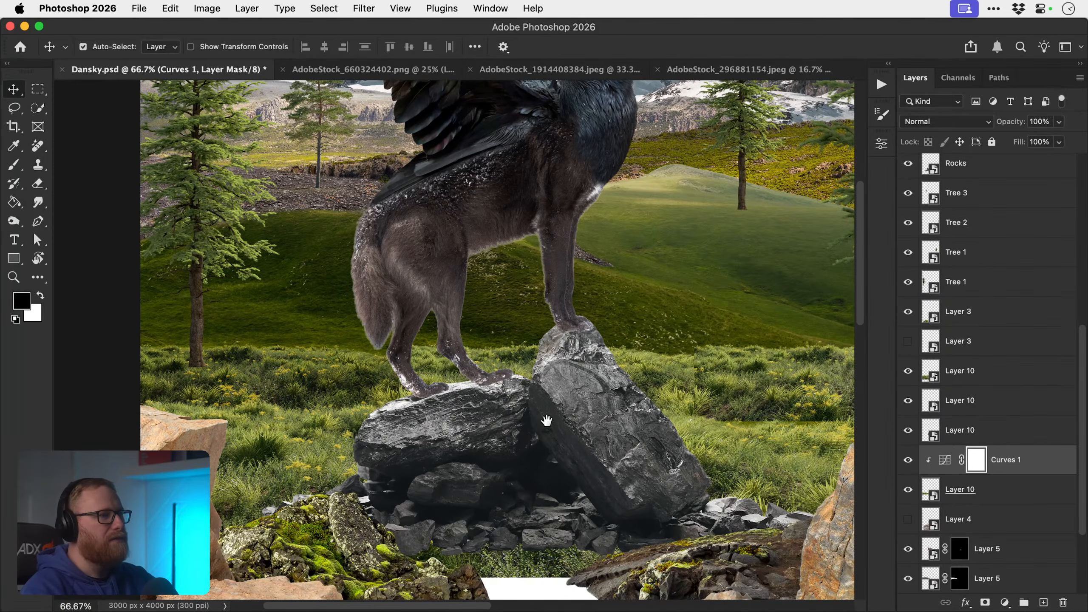
key(super+z)
key(super+z)
key(super+z)
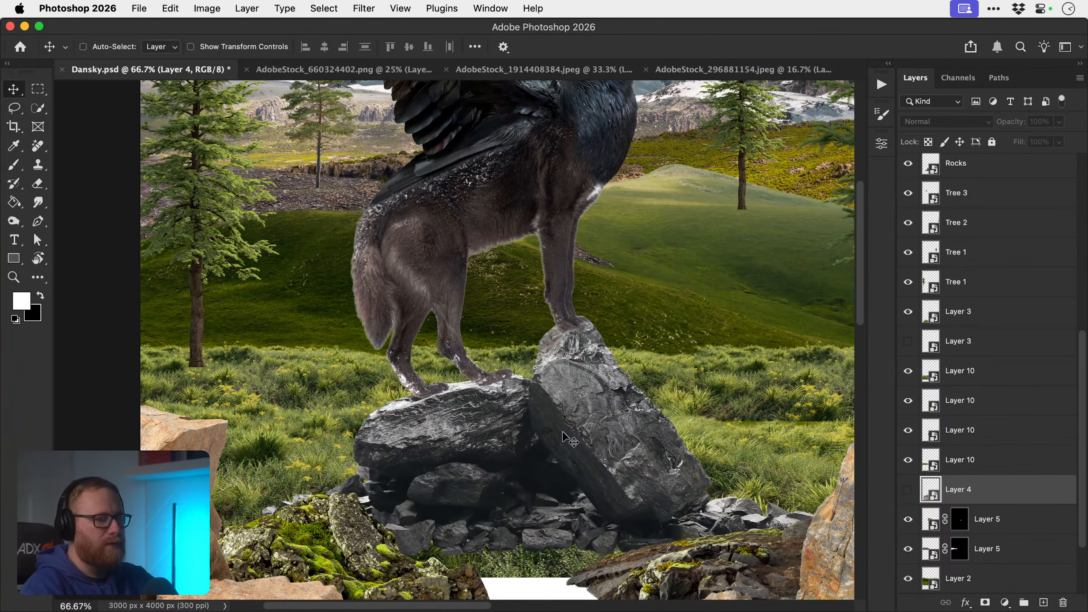
- Hide the upper Layer 3 holding the mossy rocks that cover the left side of the dark rock pile
key(super+0)
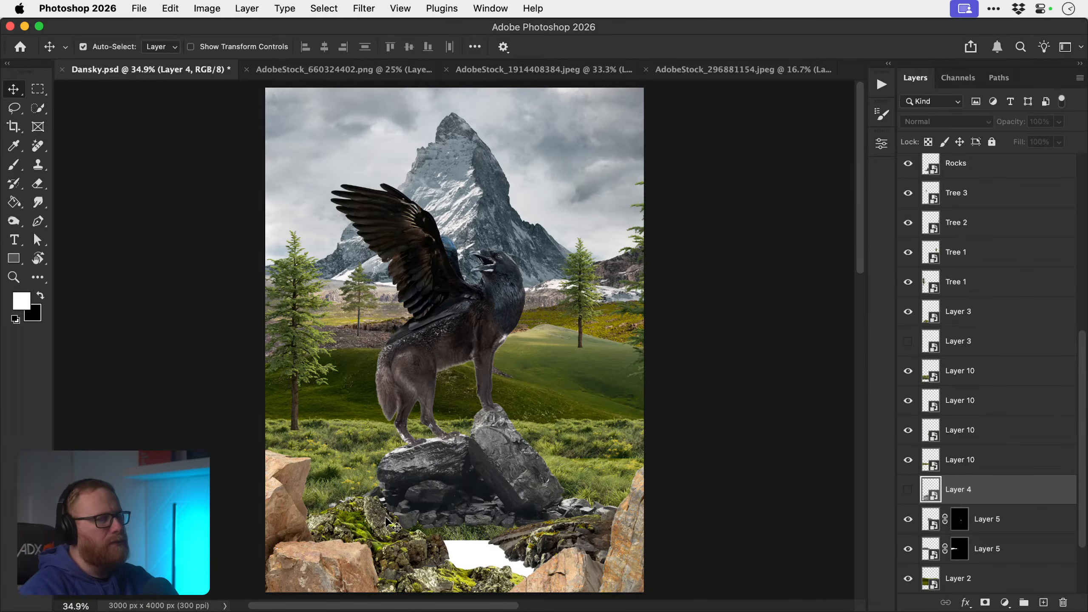
click(448, 498)
click(907, 169)
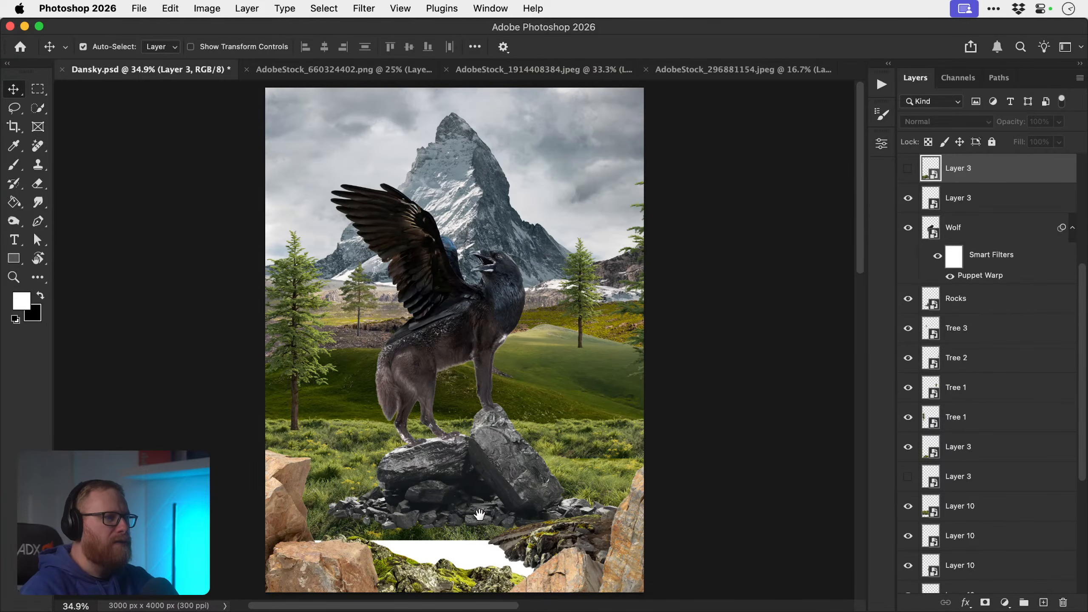
drag(480, 515, 485, 473)
super+click(441, 519)
click(597, 486)
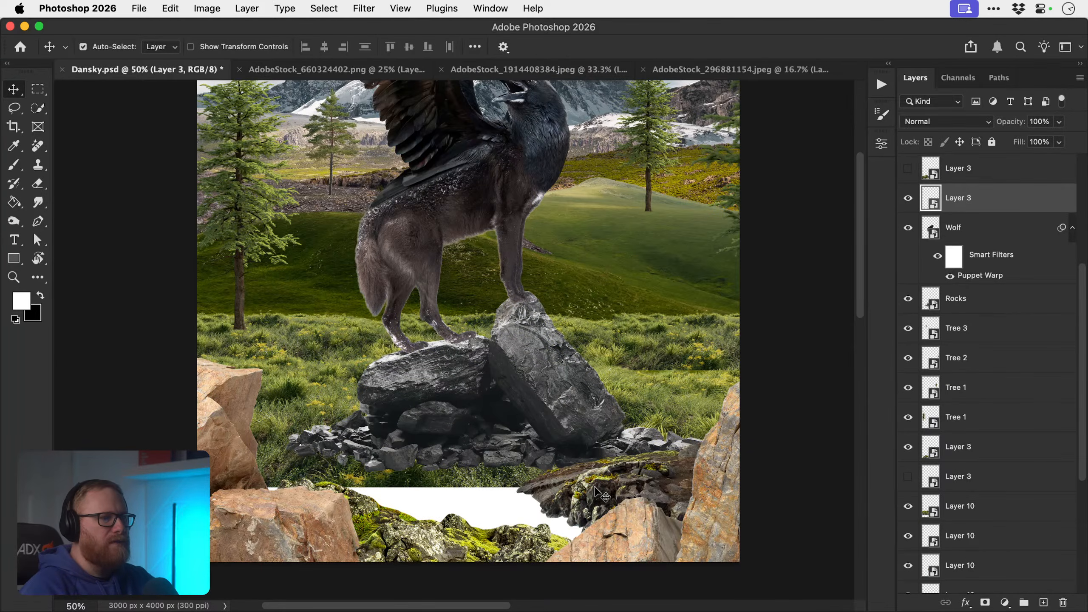
drag(598, 491, 957, 394)
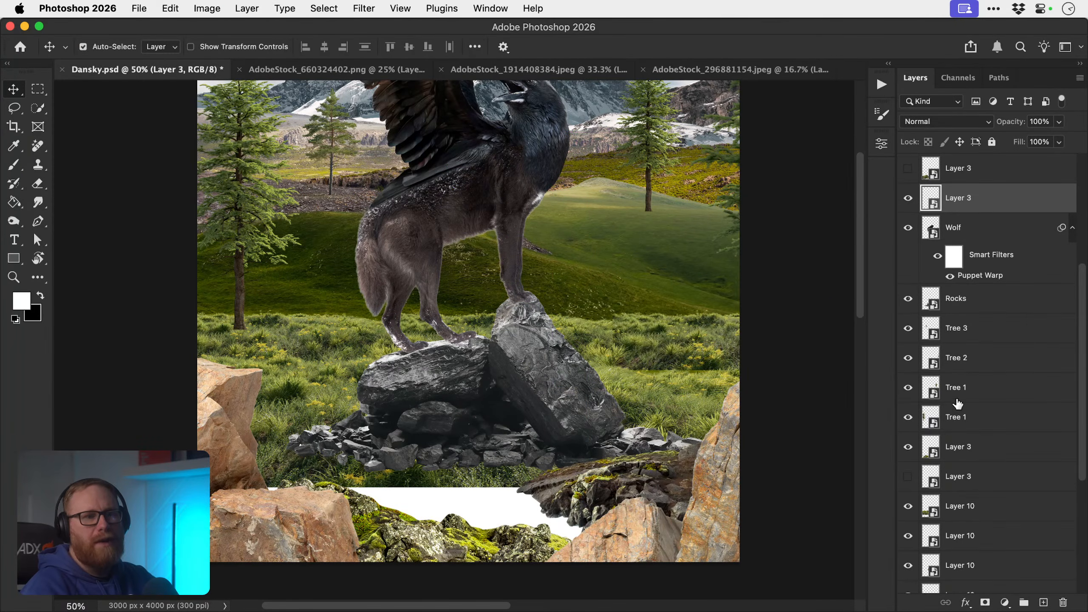
- Show the hidden hillside Layer 3, rotate its mossy rocks to about 7° and lower them onto the grass at the canvas's right edge
click(908, 477)
drag(649, 301, 625, 232)
super+click(491, 371)
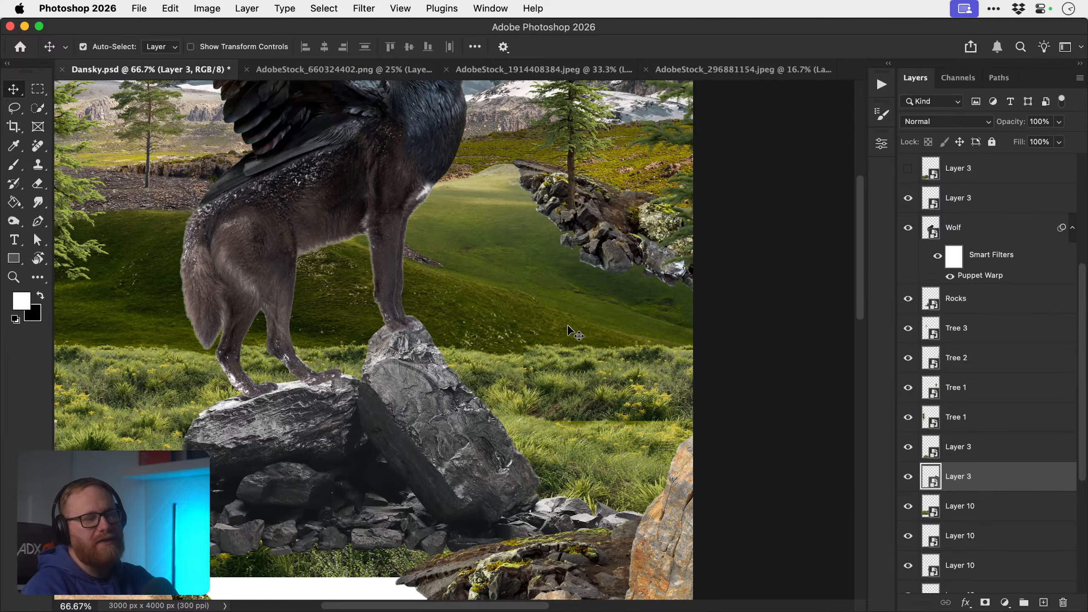
drag(593, 249, 577, 368)
key(super+t)
drag(764, 289, 724, 276)
key(Return)
drag(642, 348, 670, 367)
- Scale the right-hand grass rocks to about 44% and move them inward, behind the dark rocks
key(super+t)
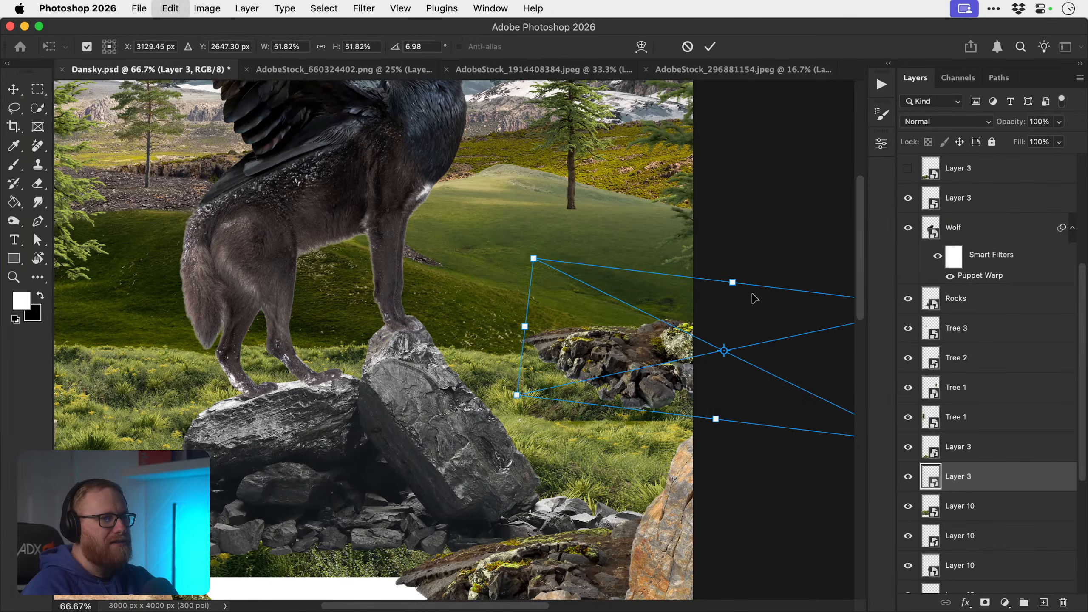
drag(534, 258, 561, 272)
key(Return)
drag(608, 328, 576, 365)
- Try rotating the grass rocks to about -9.19° and enlarging them at a higher position, and undo the changes
key(z)
drag(587, 421, 571, 405)
key(v)
key(super+t)
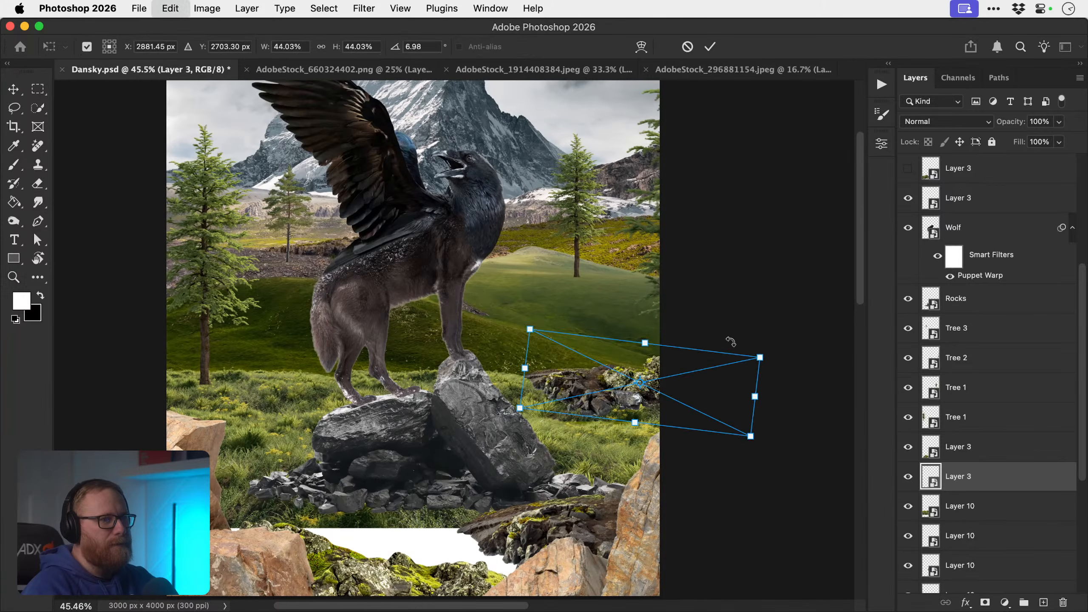
mouse_move(722, 321)
mouse_down()
mouse_move(699, 315)
mouse_move(716, 357)
mouse_move(730, 322)
mouse_up()
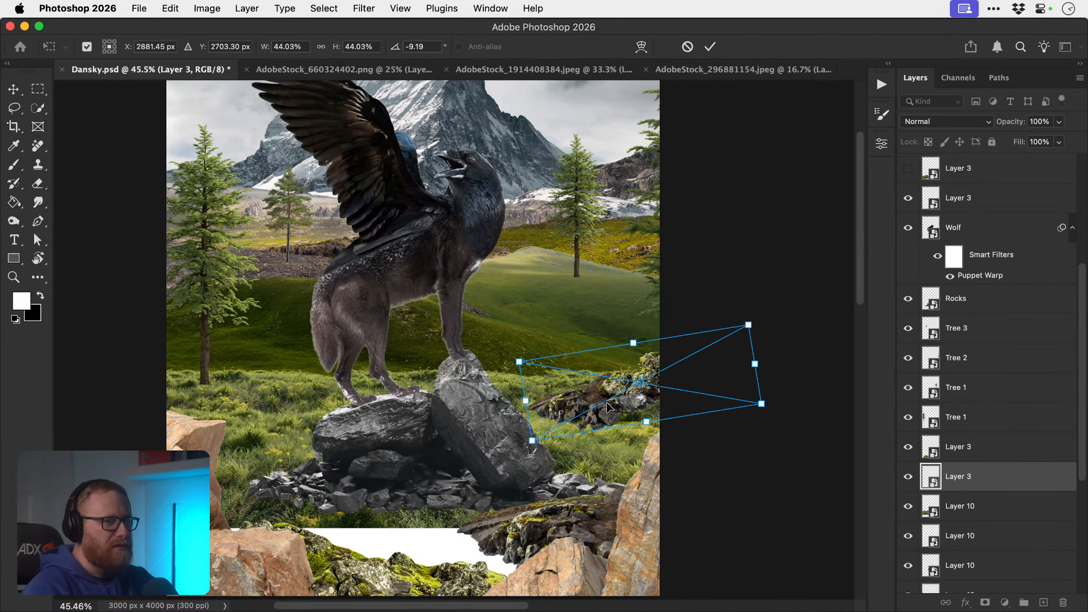
key(Return)
drag(607, 403, 597, 383)
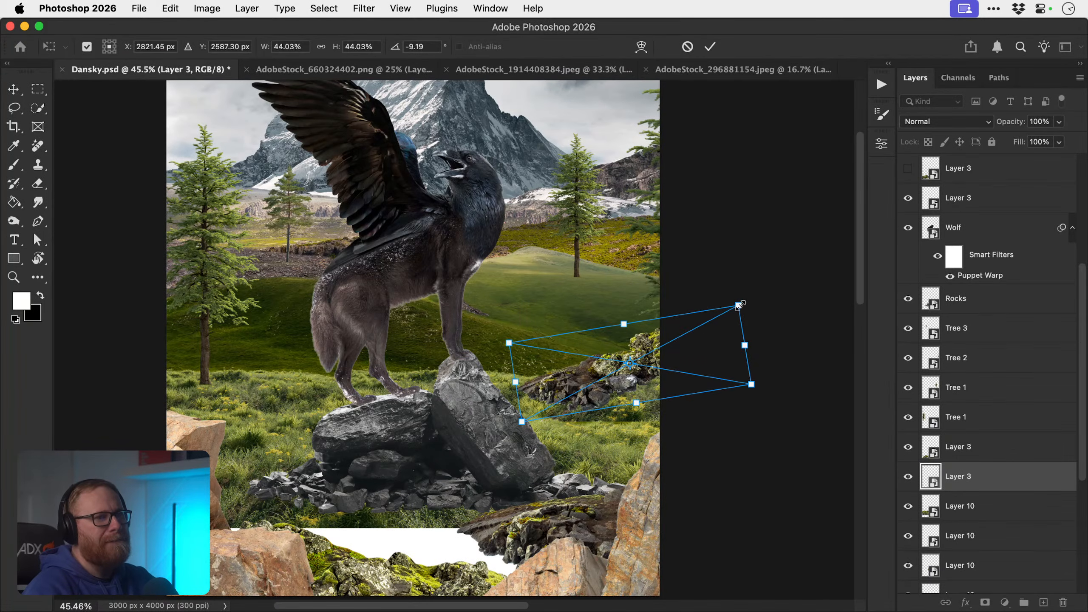
drag(738, 305, 807, 265)
key(Return)
drag(638, 373, 658, 380)
key(super+z)
key(super+z)
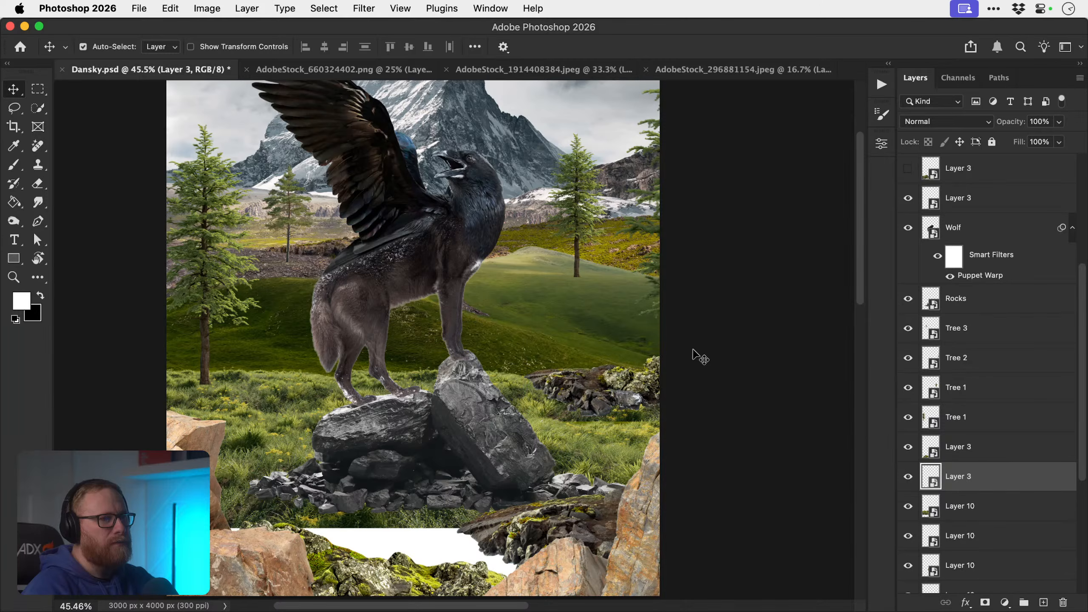
- Nudge the small mossy rocks on the right-hand grass slightly to the left
drag(560, 392, 555, 390)
scroll(643, 397, down, 3)
scroll(642, 396, left, 2)
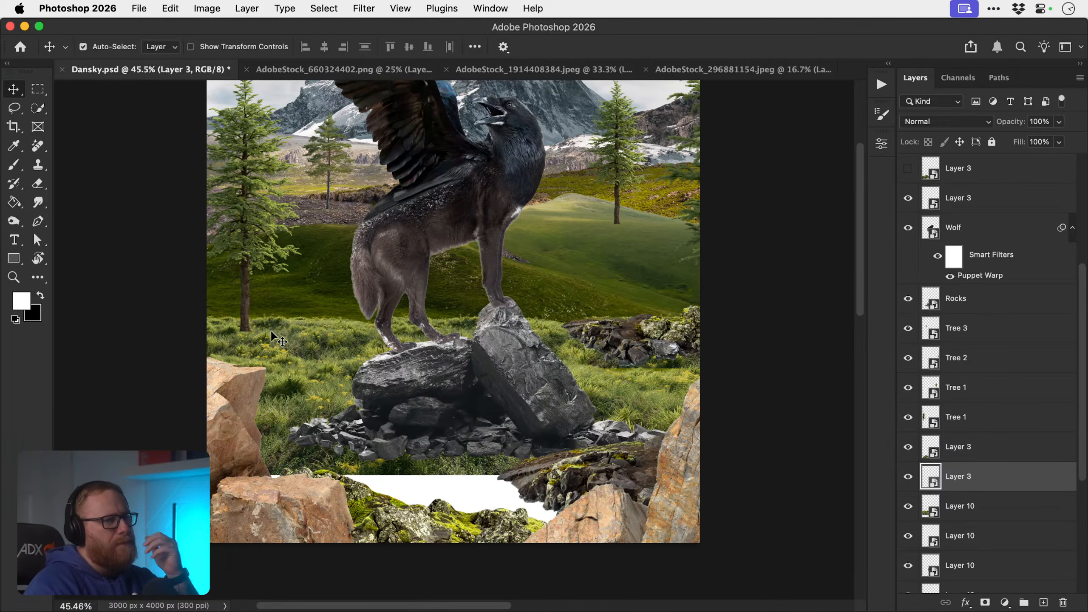
- Move the foreground mossy rocks over the white gap and bring their Layer 3 forward to just above Rocks
drag(393, 477, 419, 478)
key(super+bracketright)
key(super+bracketright)
key(super+bracketright)
key(super+bracketright)
key(super+bracketright)
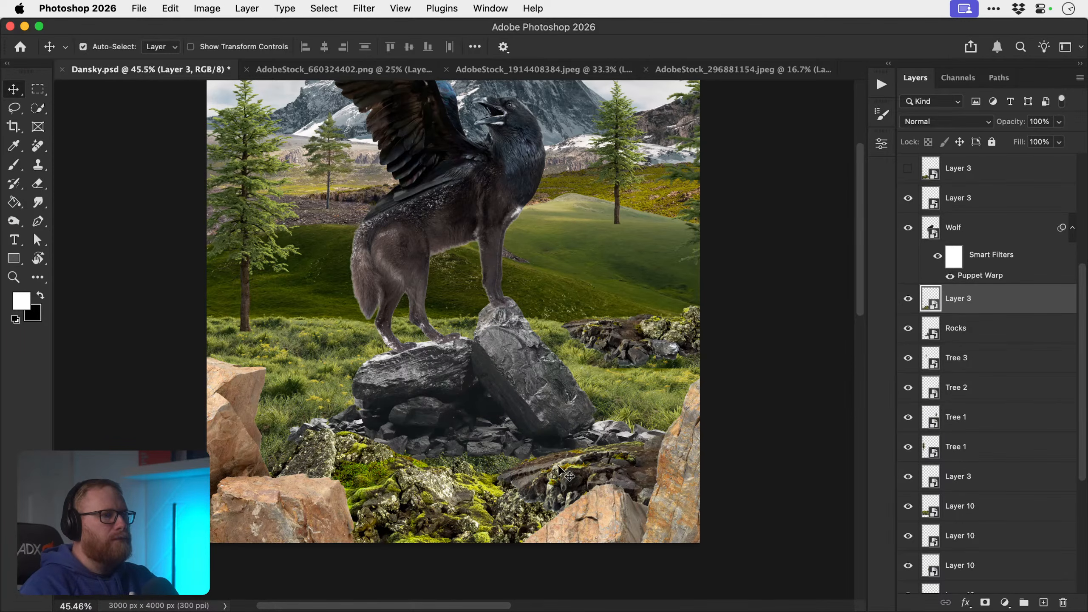
- Send the right foreground mossy rocks' Layer 3 below the Wolf and the other mossy rocks, directly above Rocks
click(574, 482)
click(907, 198)
click(908, 198)
drag(557, 480, 542, 465)
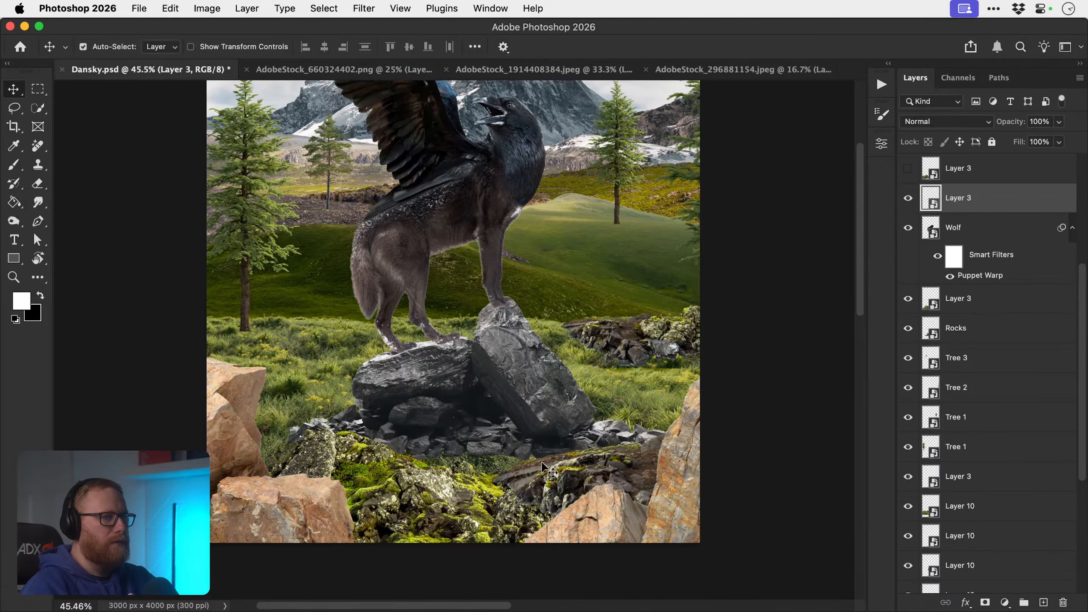
key(super+bracketleft)
key(super+bracketleft)
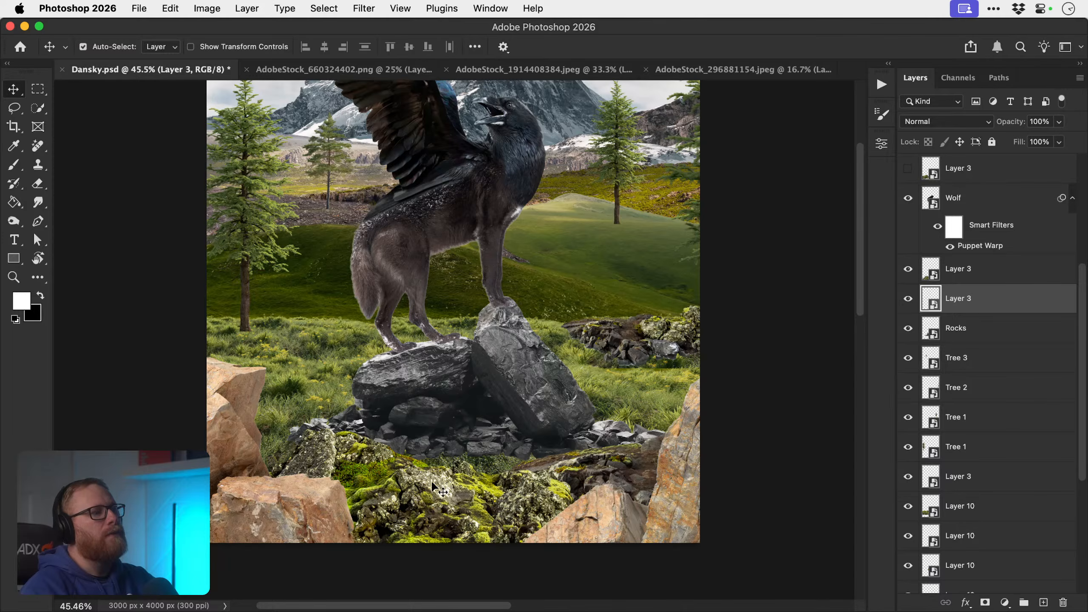
- Fit the whole composite in view and save the document
key(super)
key(super+0)
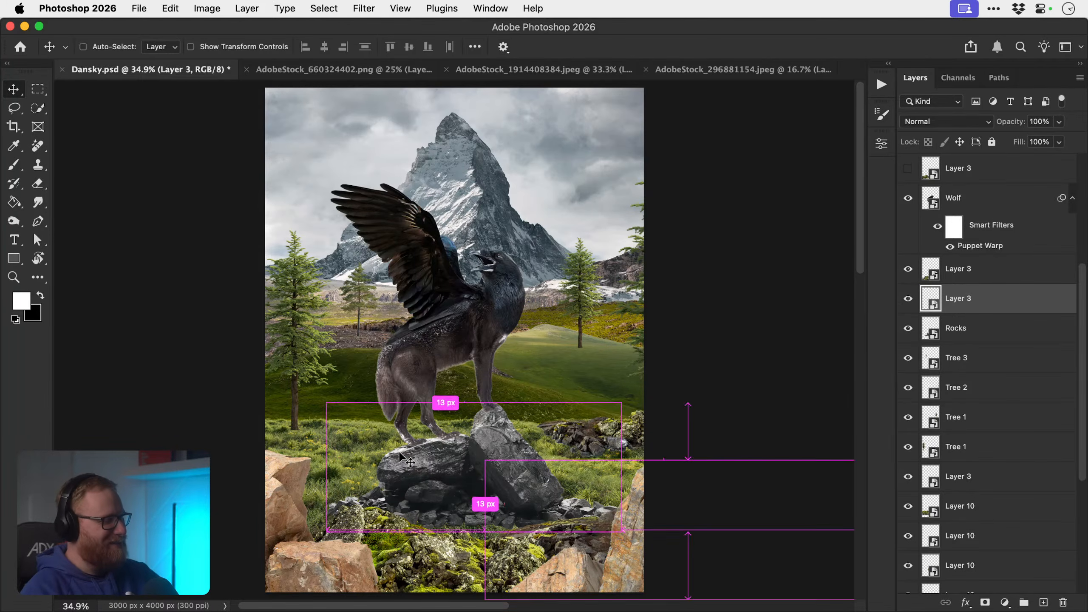
key(super+s)
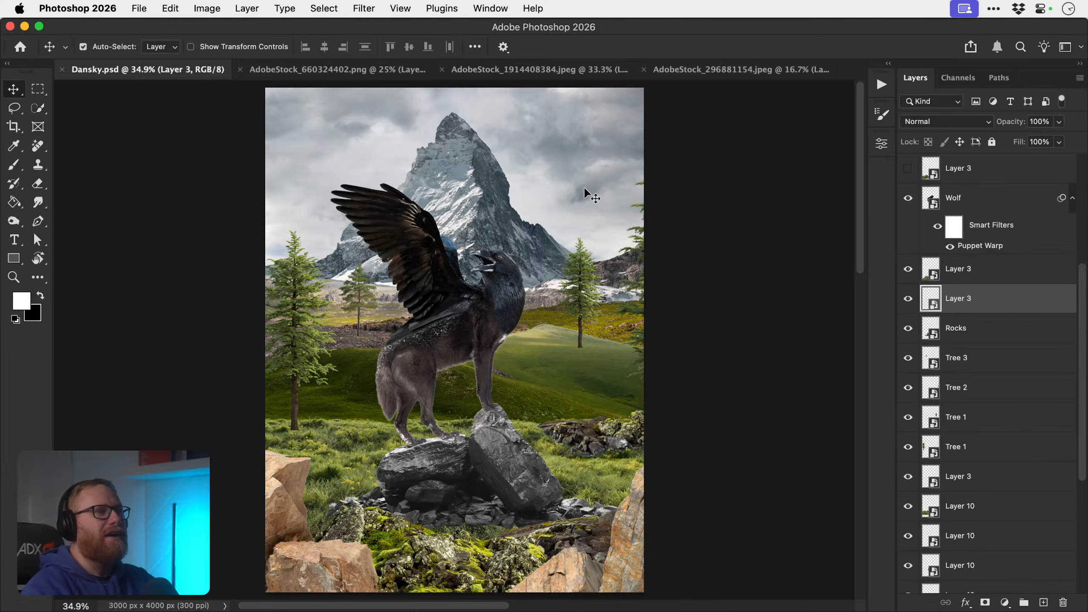
- Close the three open AdobeStock source documents without saving changes, keeping only the composite open
click(717, 74)
key(super+w)
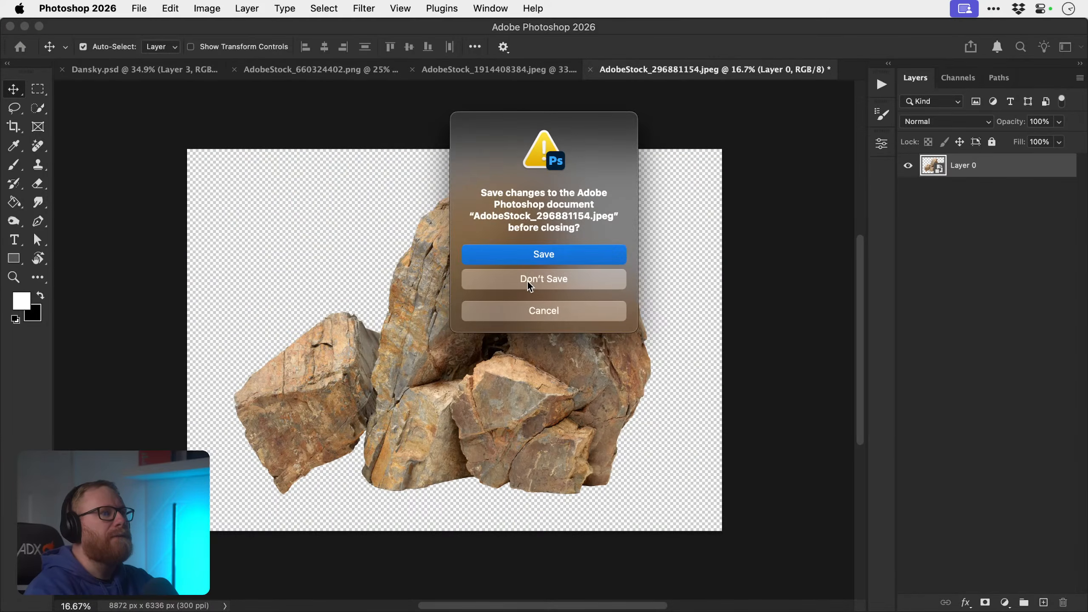
click(535, 281)
click(600, 70)
key(super+w)
click(544, 283)
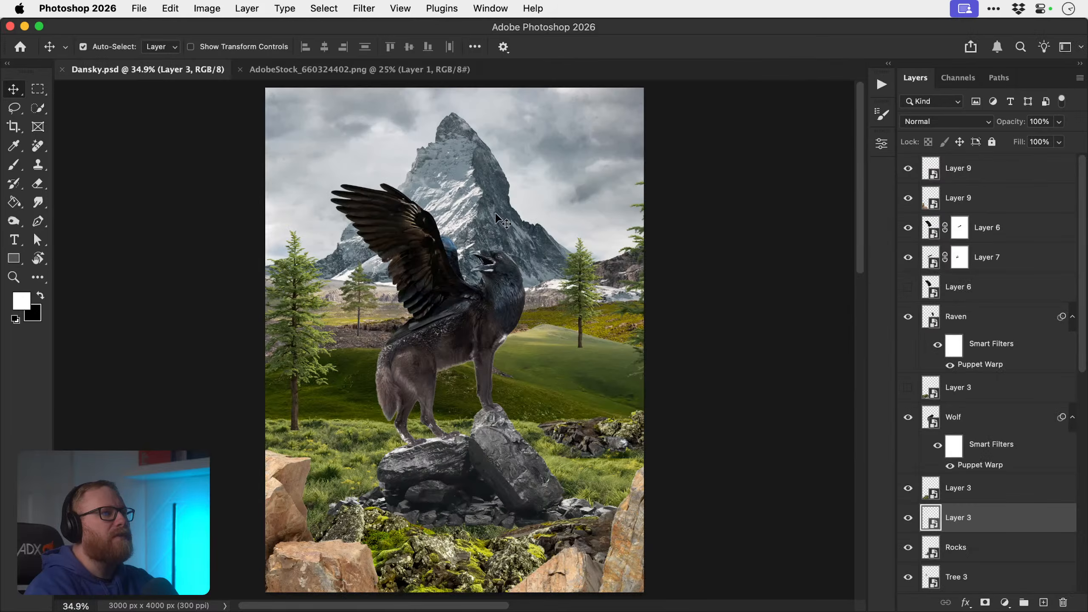
click(416, 69)
key(super+w)
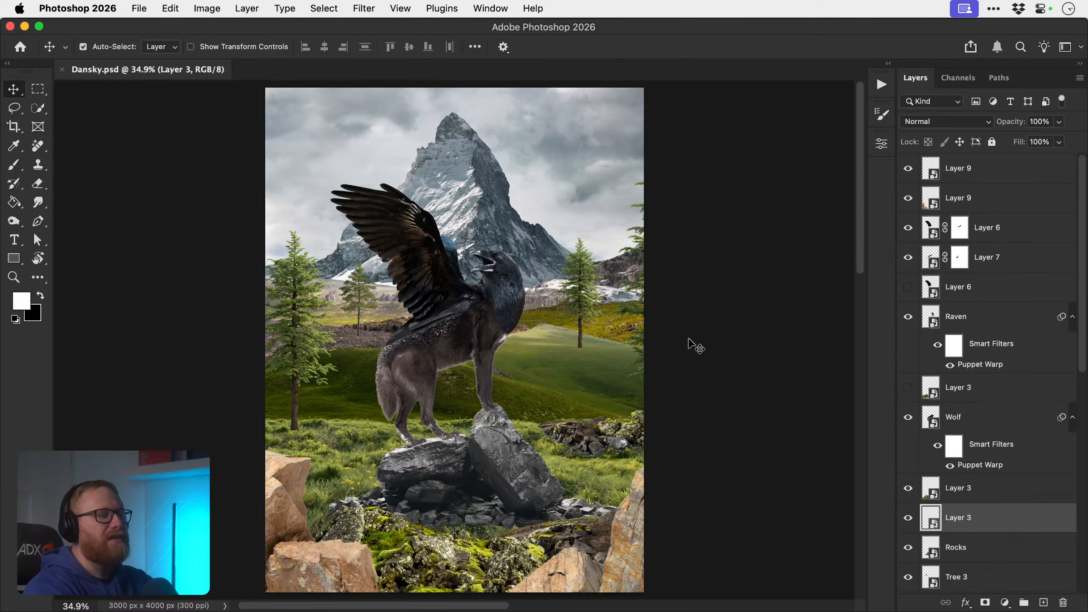
key(super)
key(super+Tab)
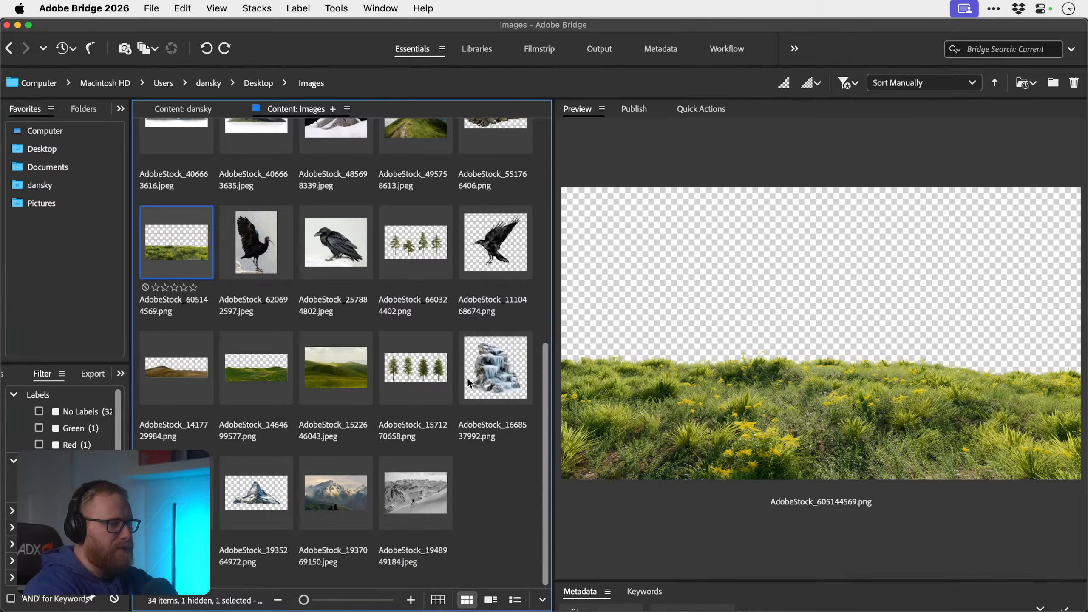
key(super+Tab)
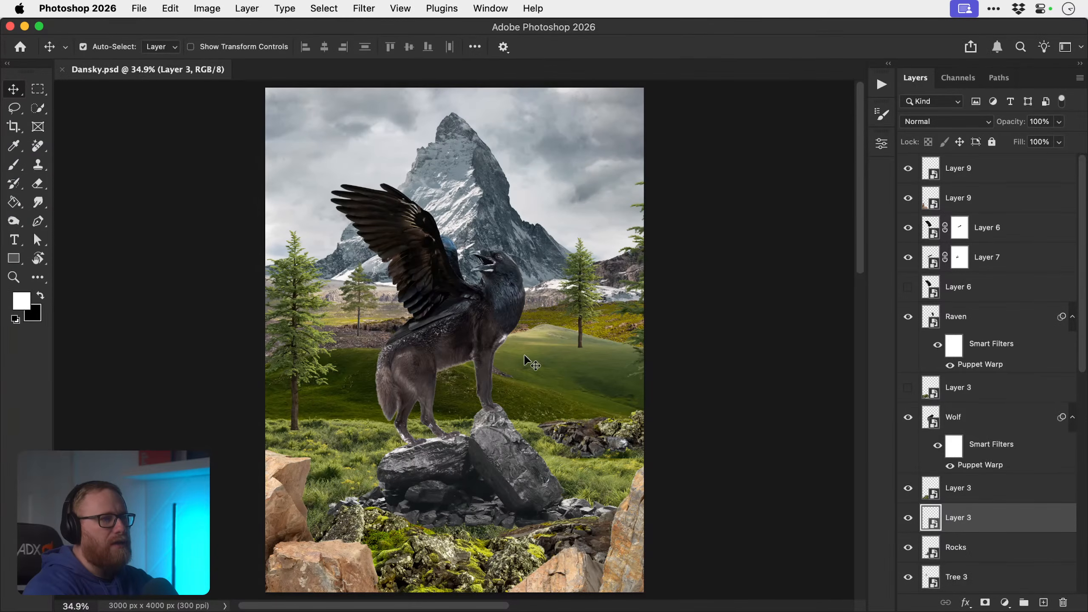
- Examine the smooth green hill behind the wolf at 100%, and compare the grass and hill images in Adobe Bridge as possible replacements
click(544, 324)
key(z)
key(super+1)
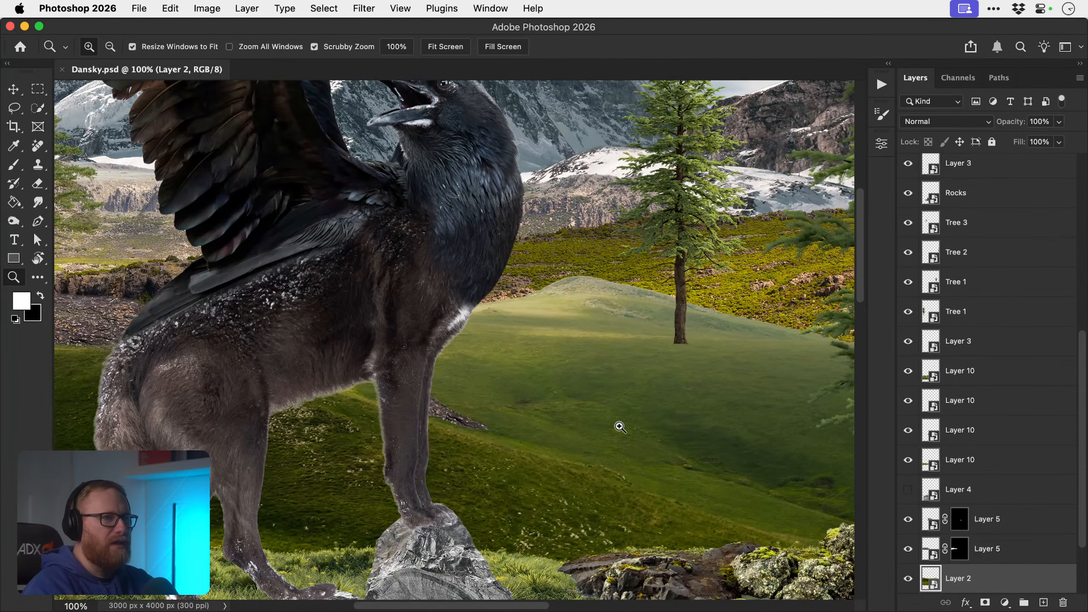
key(v)
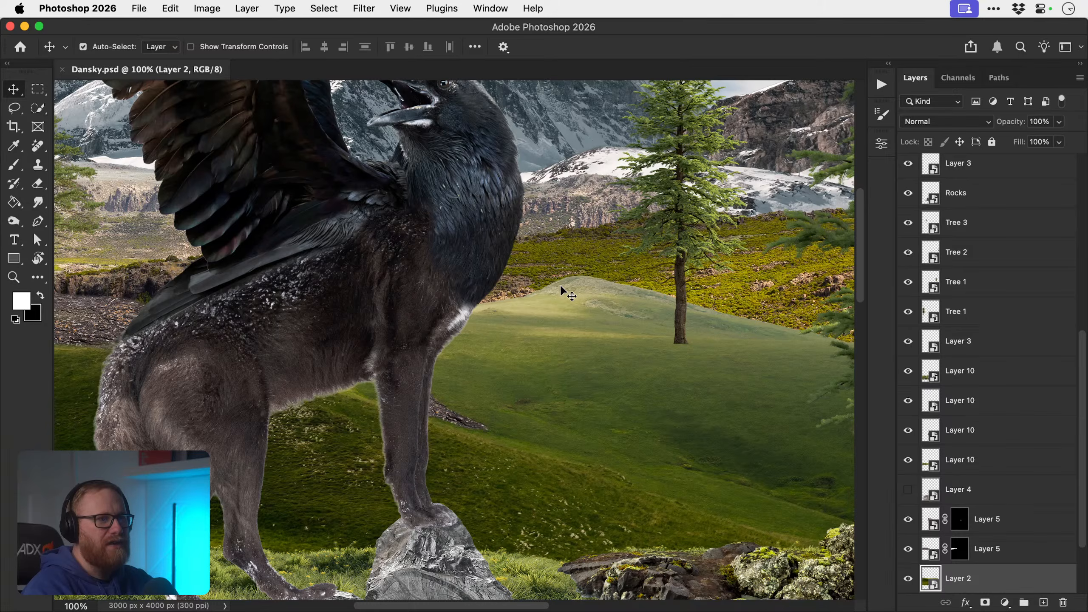
key(super+Tab)
click(257, 350)
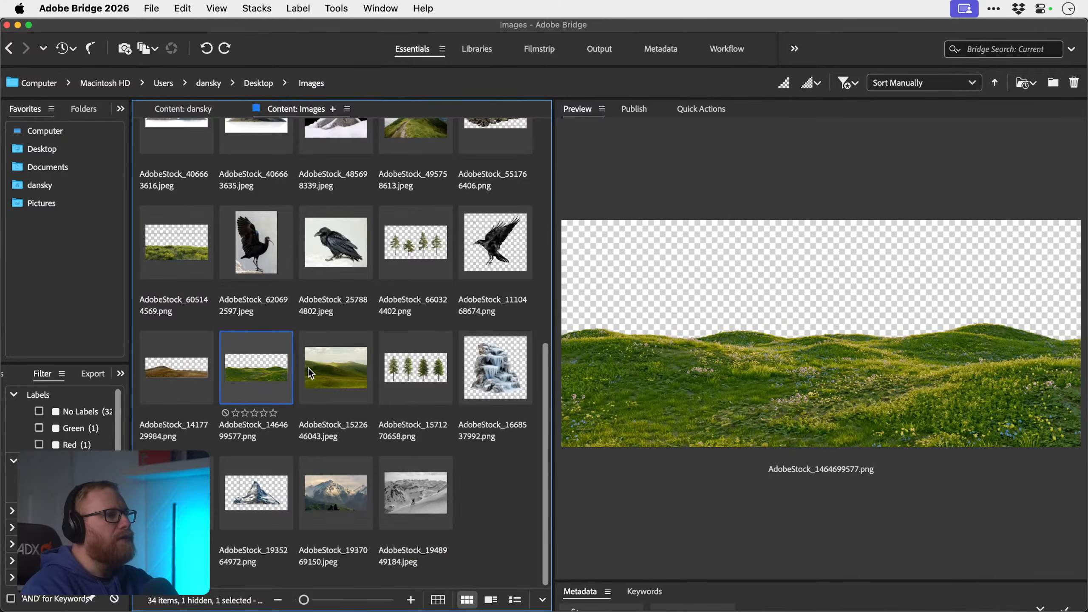
click(347, 369)
click(273, 368)
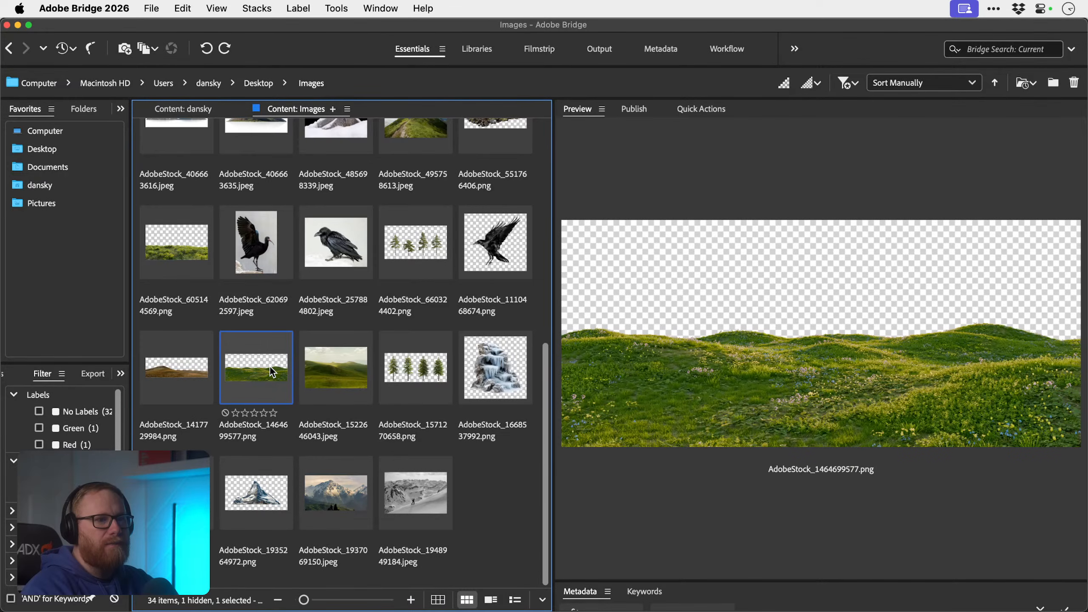
click(196, 255)
click(261, 352)
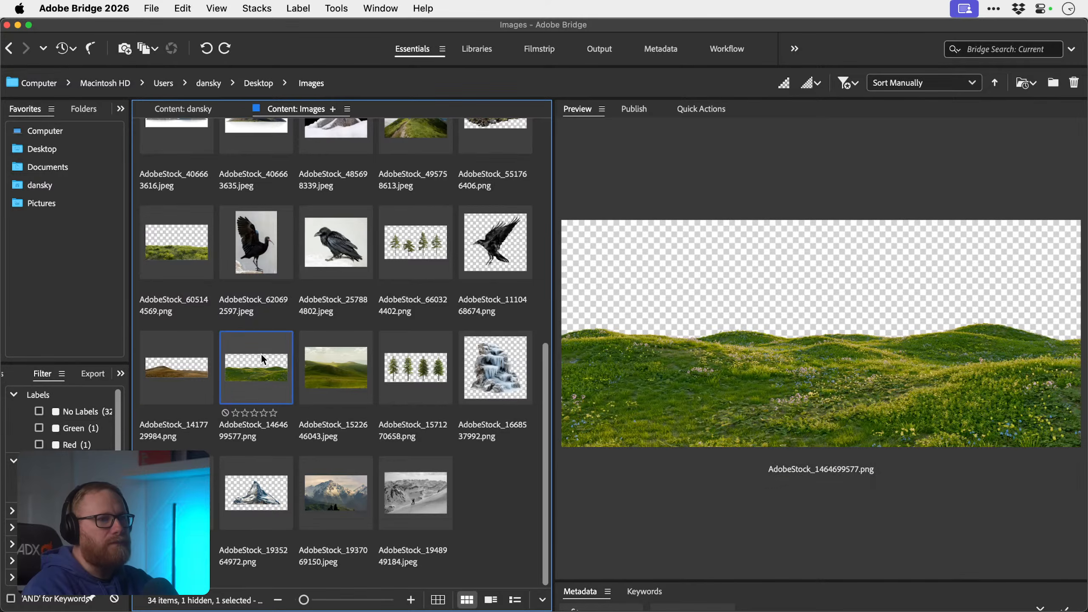
click(195, 237)
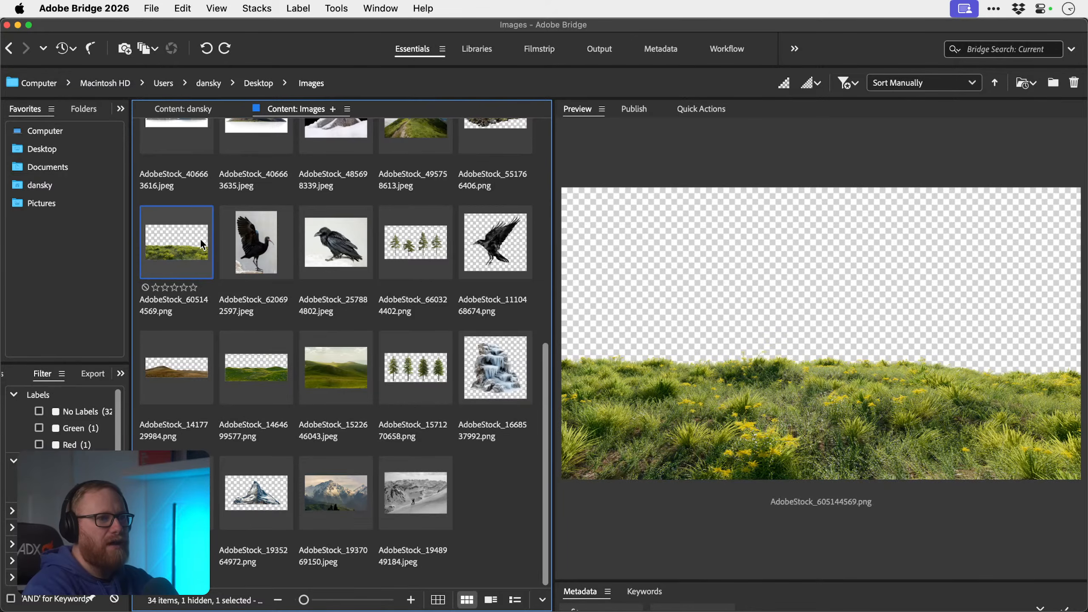
- Copy the grassy hills from AdobeStock_1464699577.png into the composite directly above Layer 4 and convert the new layer to a Smart Object
click(266, 350)
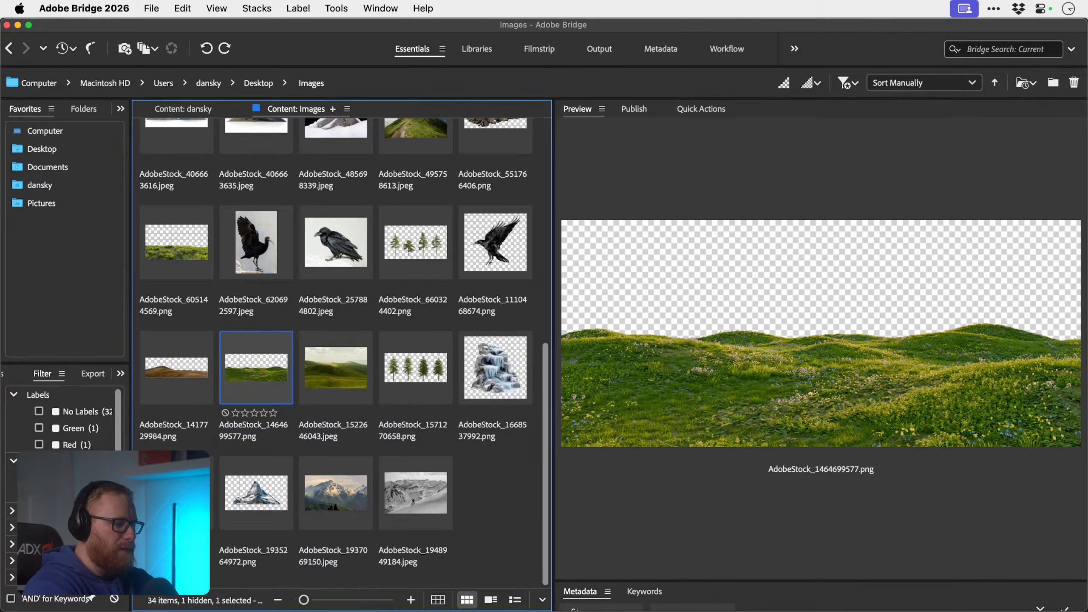
key(super+o)
key(super+a)
key(super+w)
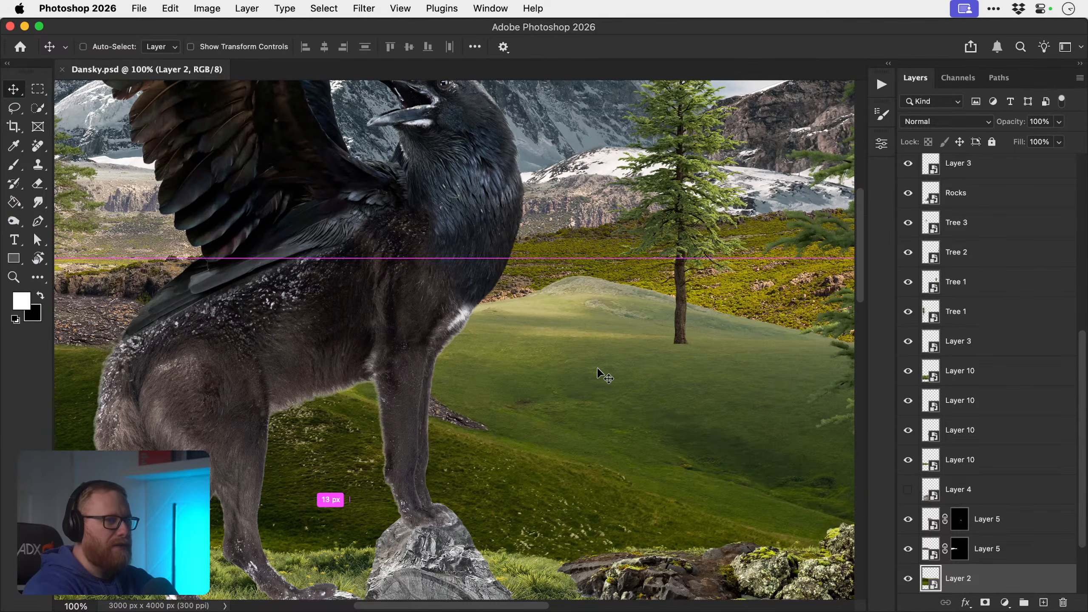
key(super+0)
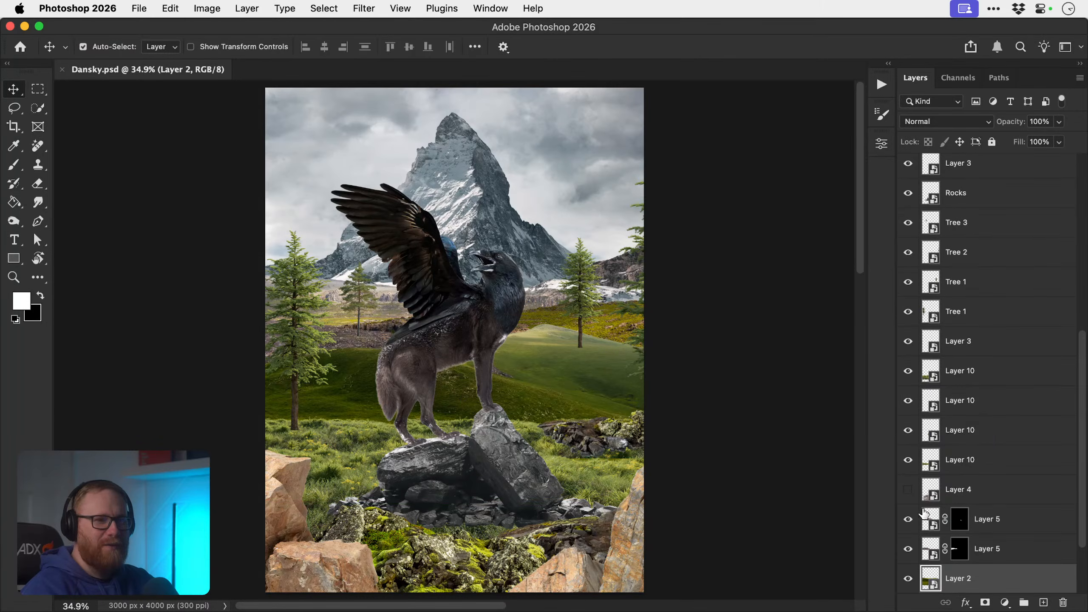
click(1003, 499)
key(super+v)
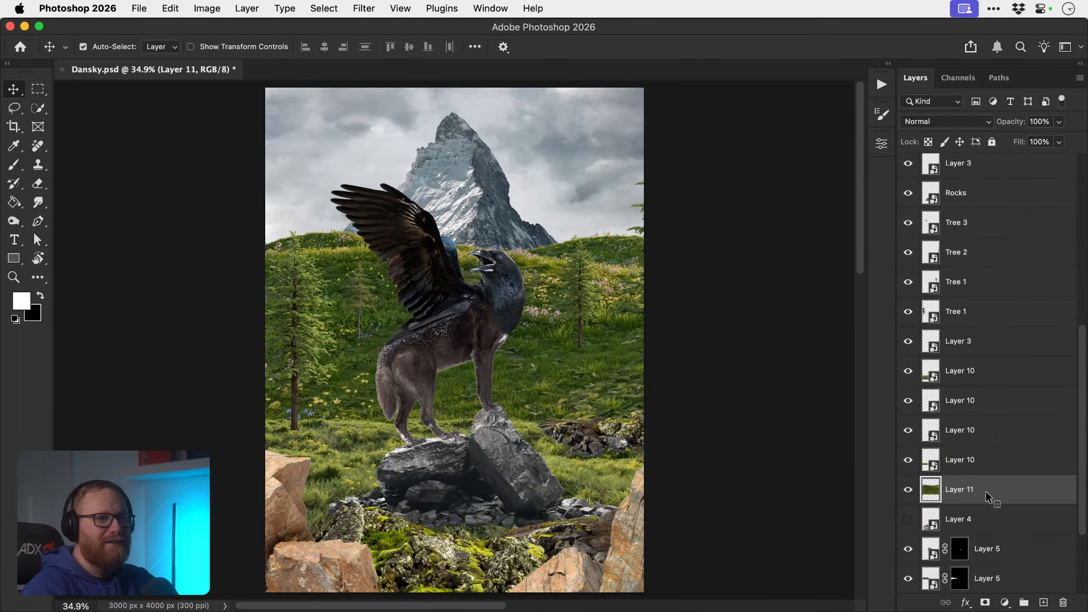
right_click(985, 493)
click(856, 504)
- Scale the grassy hills of Layer 11 down to slightly wider than the canvas, place them behind the wolf, and compare with the layer hidden
key(super+t)
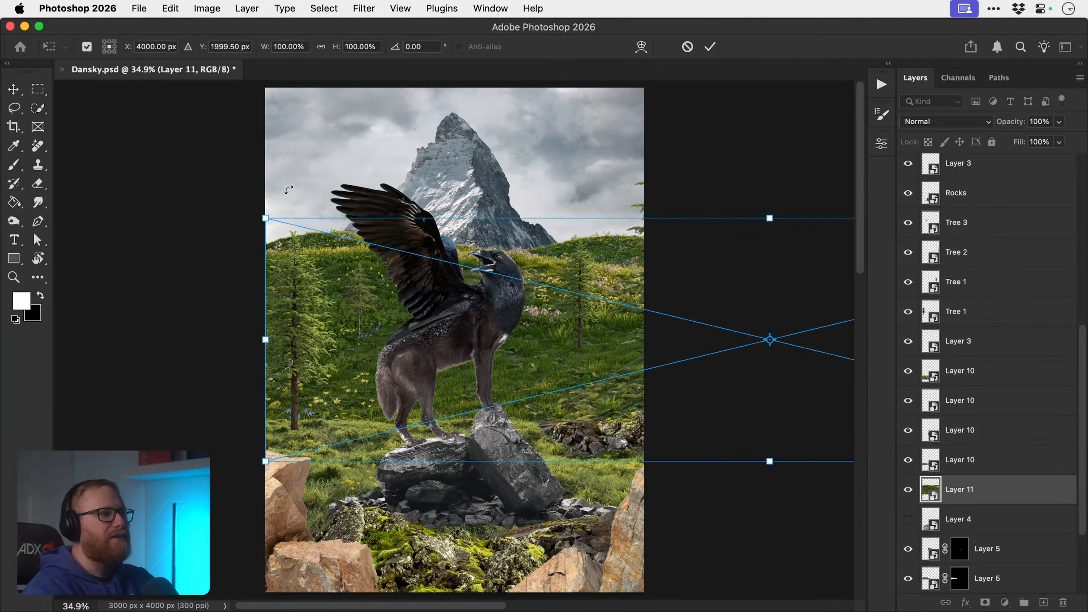
drag(510, 266, 446, 272)
drag(203, 223, 504, 269)
drag(657, 313, 410, 346)
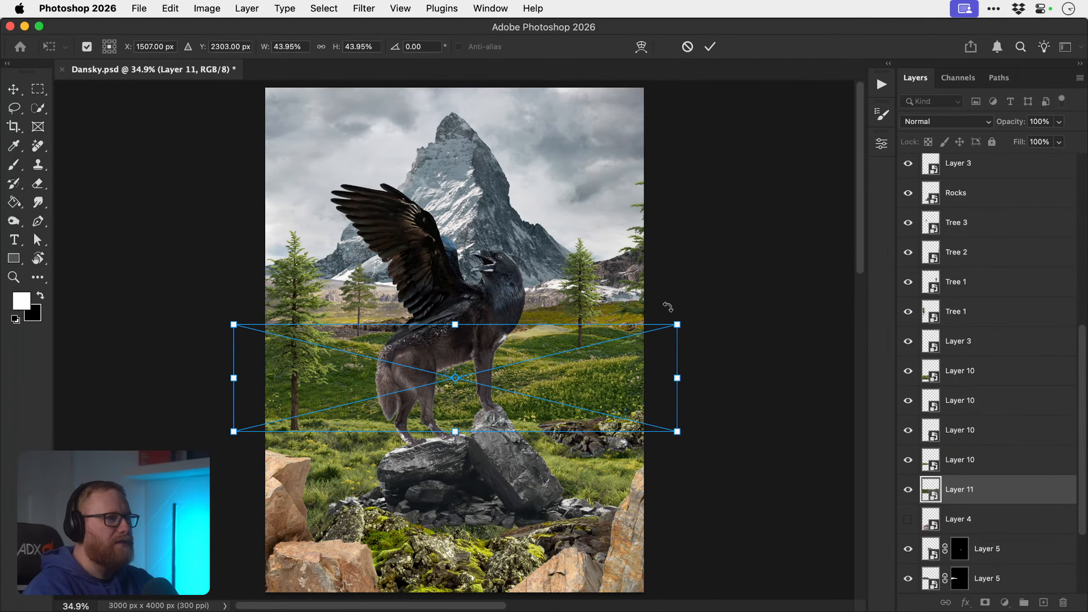
drag(673, 328, 649, 332)
key(Return)
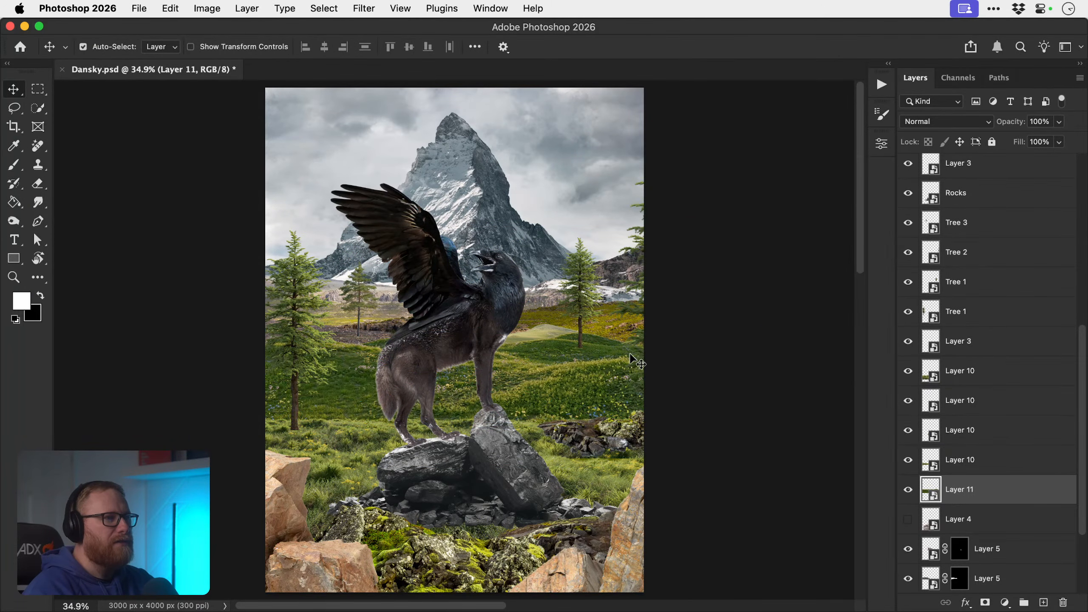
click(527, 412)
click(908, 490)
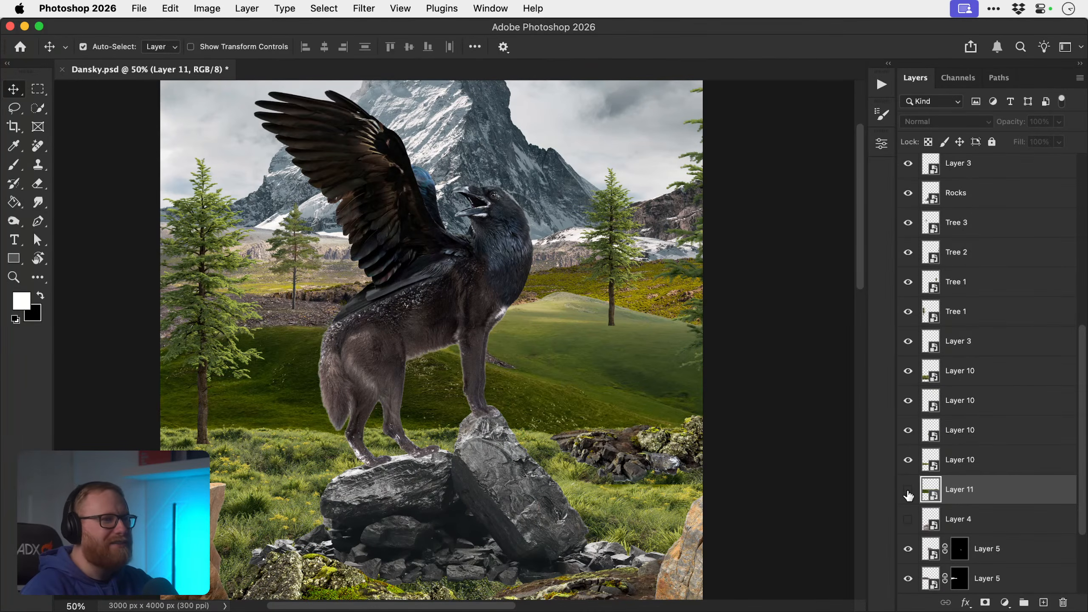
click(908, 490)
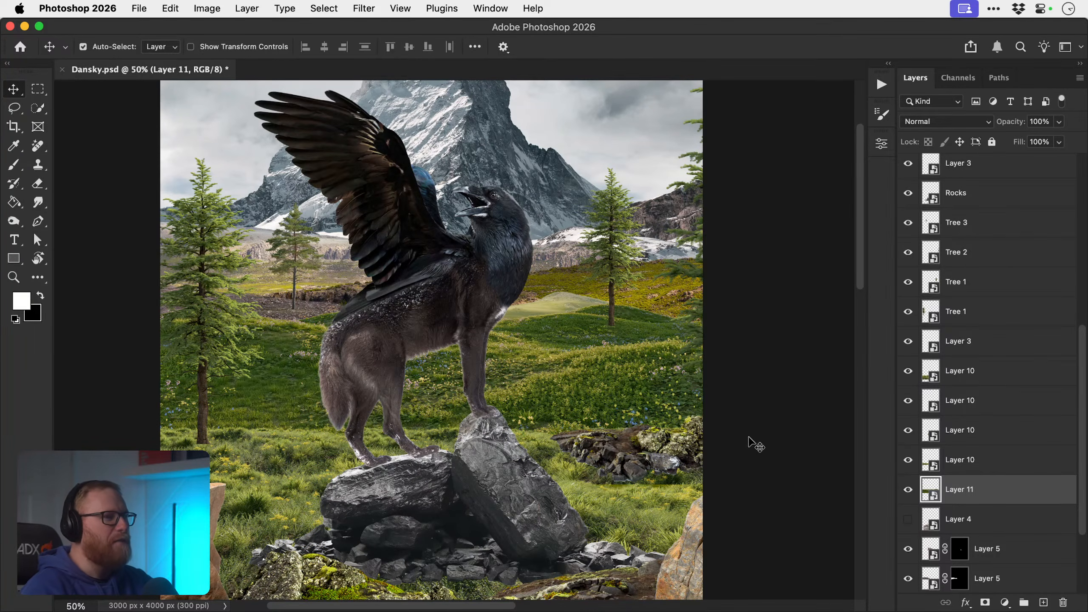
- Nudge the mossy rocks on the right-hand grass slightly up and left, and the large left-hand tree slightly right
click(621, 451)
mouse_move(621, 450)
mouse_down()
mouse_move(628, 443)
mouse_move(614, 441)
mouse_up()
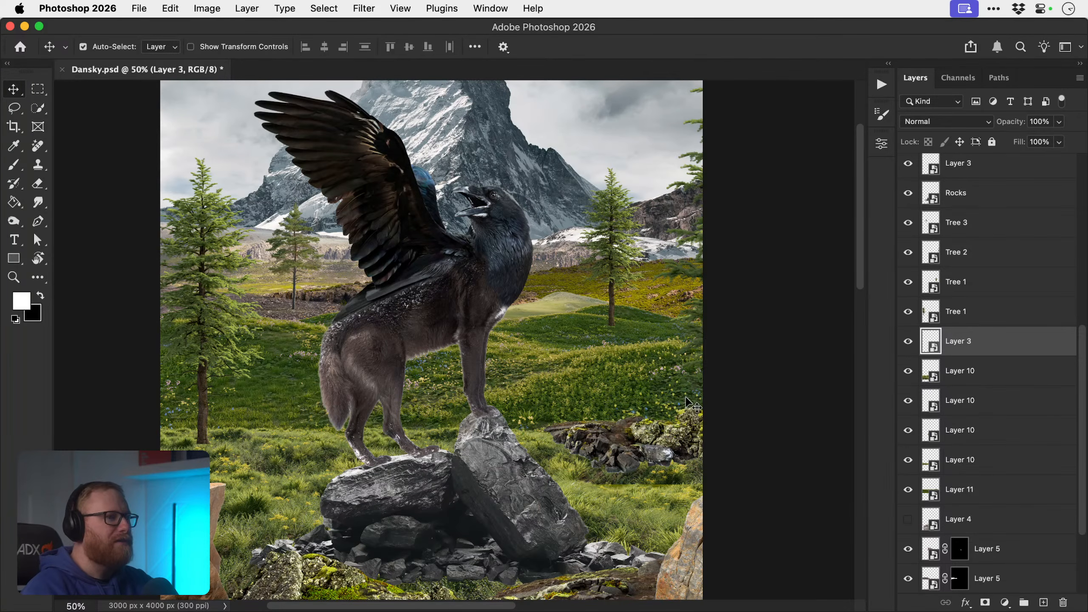
drag(203, 386, 207, 385)
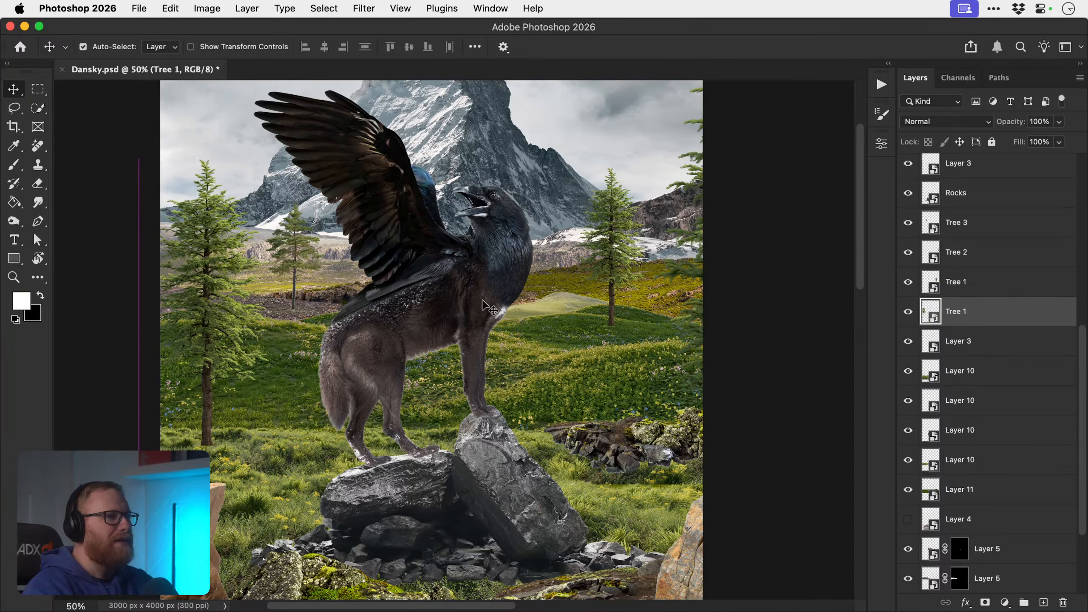
- Move the right-hand Tree 1 down onto the new grassy hill and save the document
drag(611, 276, 611, 274)
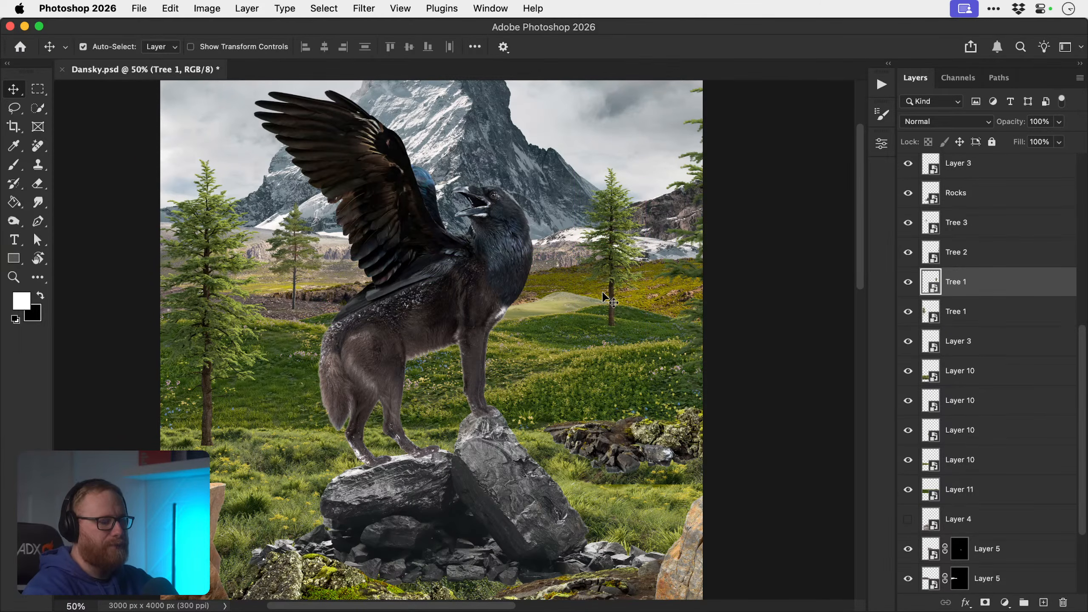
key(shift+Down)
key(shift+Down)
key(shift+Down)
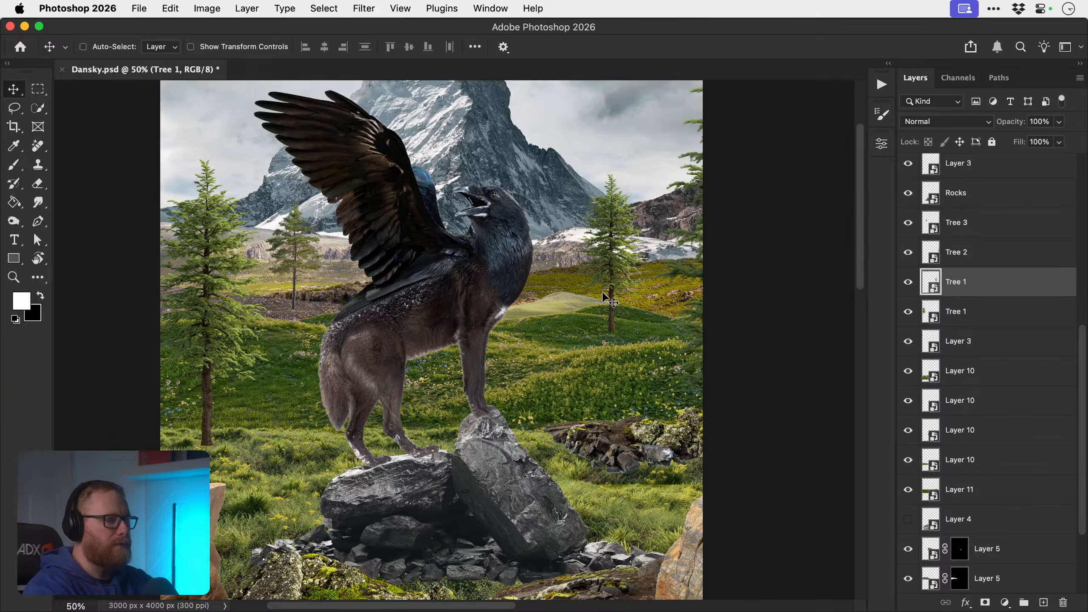
key(super+0)
key(super+s)
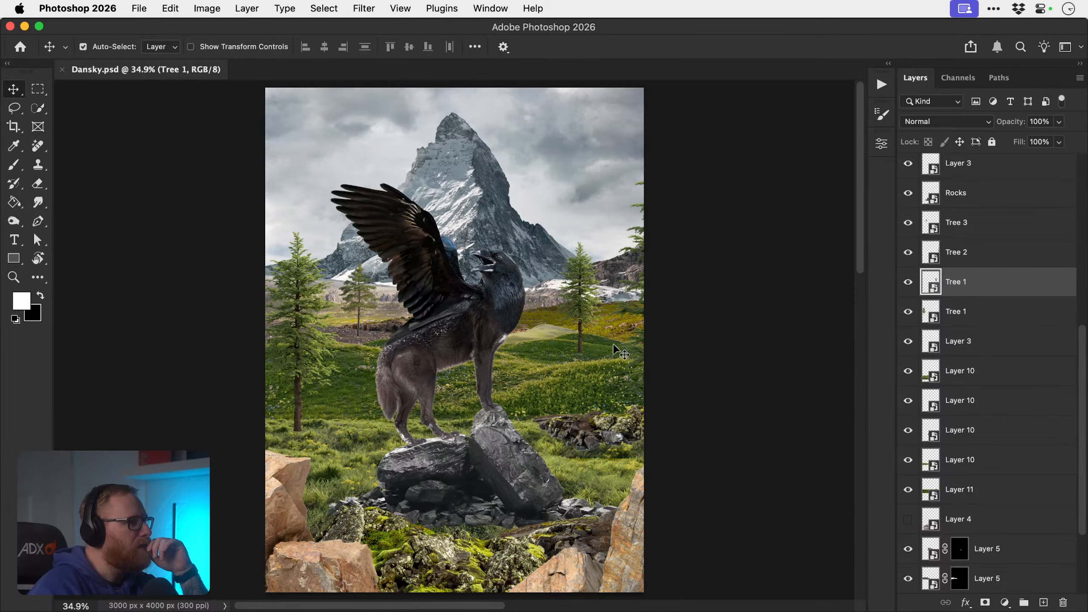
- Duplicate the Layer 11 grass, enlarge the copy to about 57%, and place it across the foreground
click(588, 390)
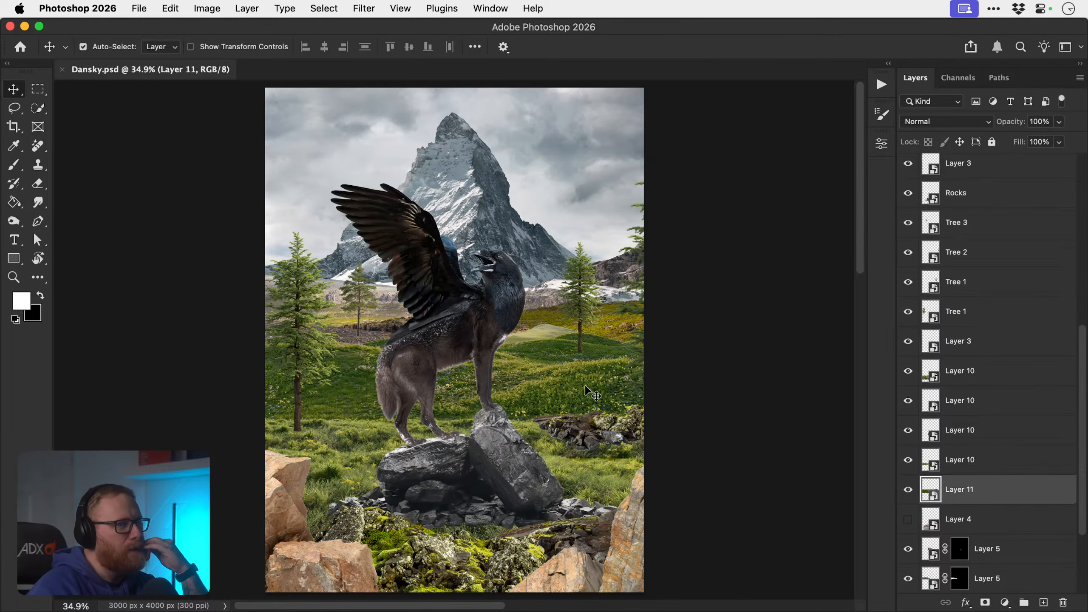
key(super+j)
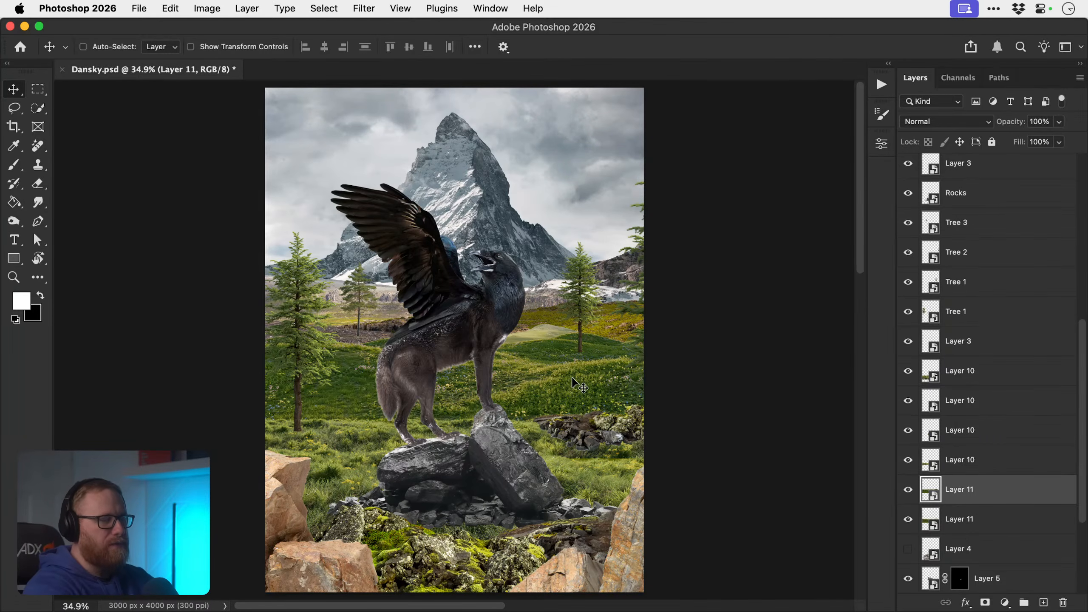
key(super+t)
scroll(574, 383, down, 4)
drag(601, 401, 668, 311)
key(Return)
- Bring the foreground grass copy of Layer 11 forward in the layer stack to directly below the Wolf
key(super+bracketright)
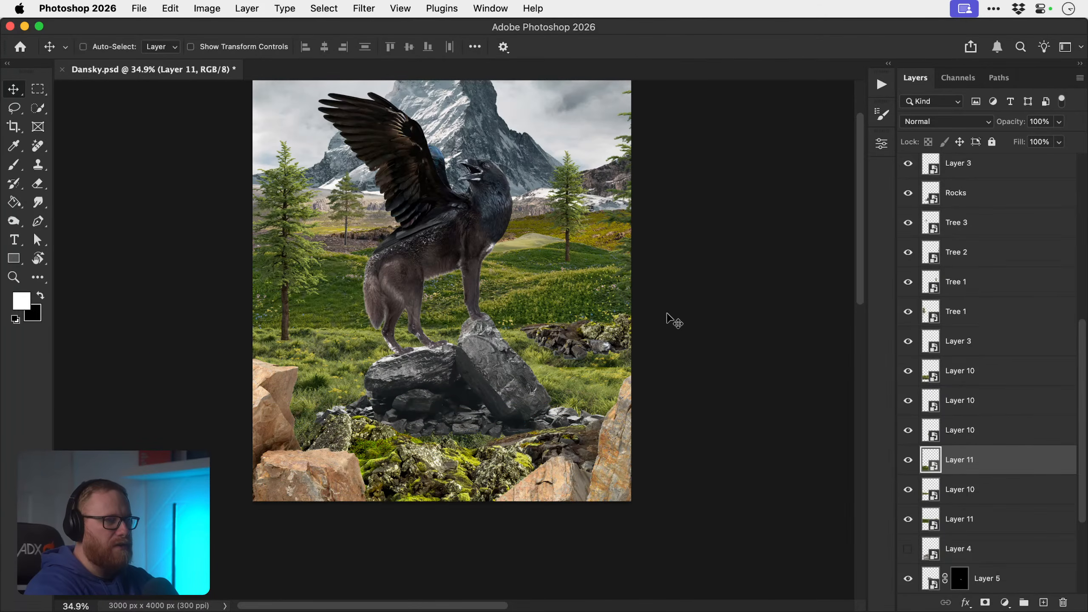
key(super+bracketright)
key(super+bracketright)
key(super+bracketright)
key(super+bracketright)
key(super+bracketright)
key(super+bracketright)
key(super+bracketright)
key(super+bracketright)
key(super+bracketright)
key(super+bracketright)
key(super+bracketright)
key(super+bracketright)
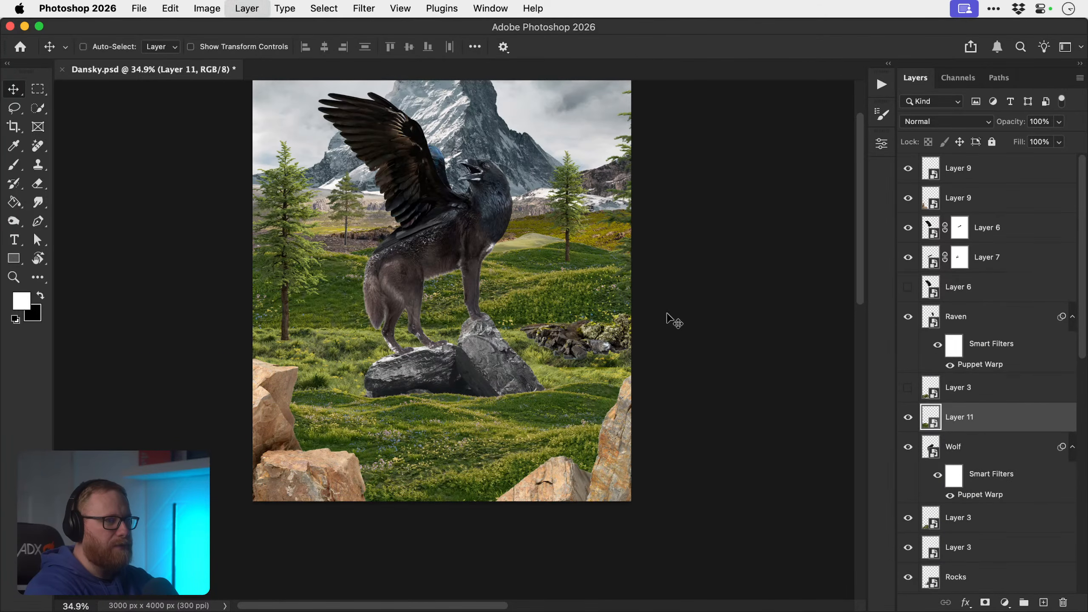
key(super+bracketleft)
key(super+bracketleft)
key(super+bracketleft)
key(super+bracketright)
key(super+bracketleft)
key(super+bracketright)
key(super+bracketright)
- Shift the foreground grass slightly down and right to uncover more of the large grey rocks
key(super+t)
mouse_move(581, 421)
mouse_down()
mouse_move(580, 482)
mouse_move(591, 427)
mouse_up()
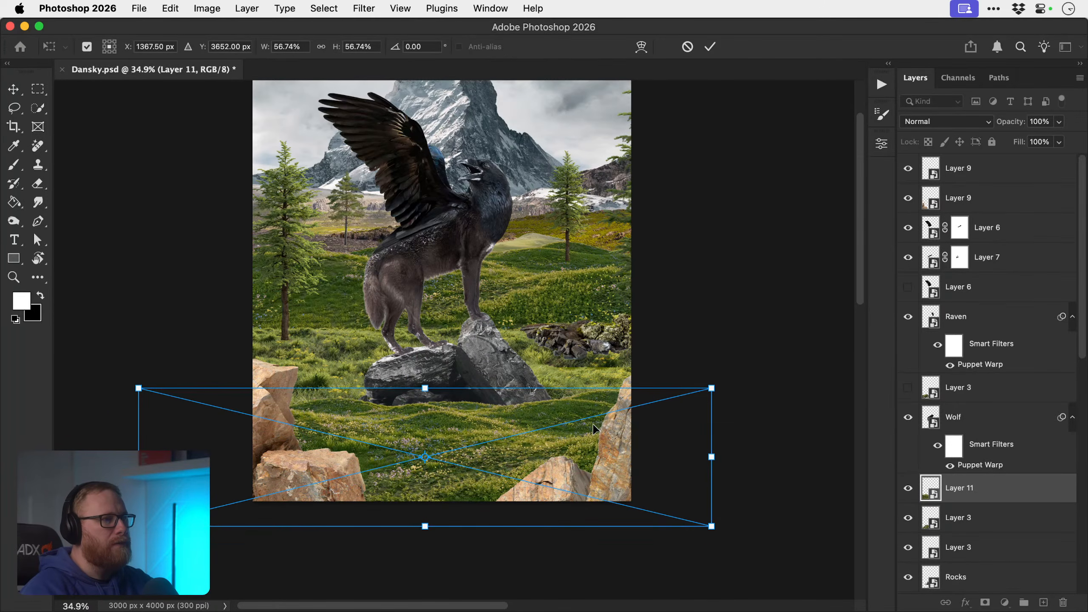
key(Return)
- Bring Rocks forward to between the Wolf and the foreground grass, and nudge that grass slightly down and left
click(489, 381)
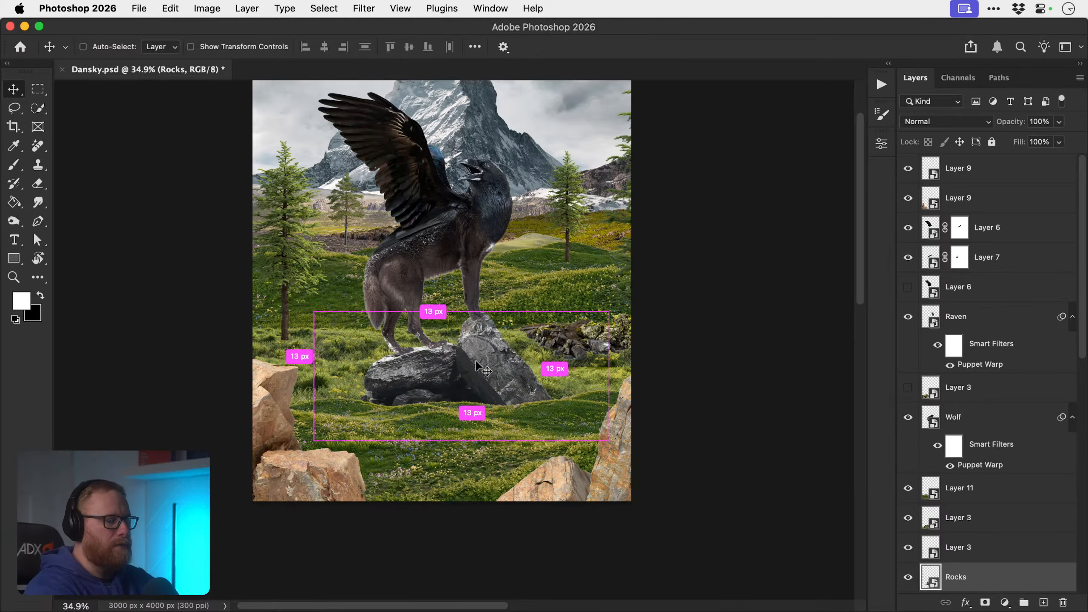
key(super+bracketright)
key(super+bracketright)
key(super+bracketright)
key(super+bracketright)
key(super+bracketright)
key(super+bracketleft)
key(super+bracketleft)
scroll(476, 363, up, 5)
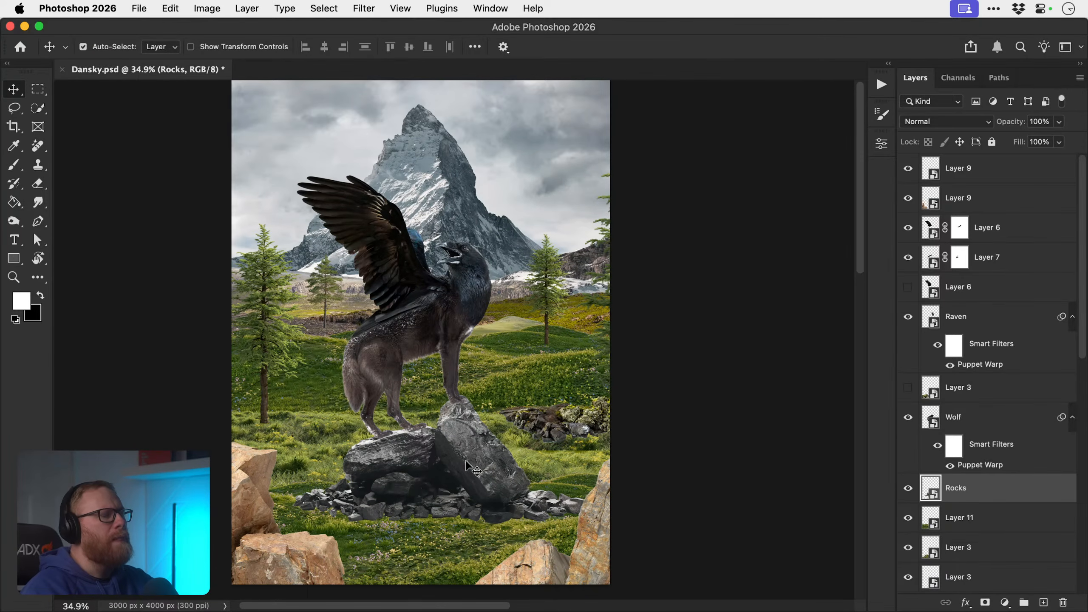
mouse_move(402, 559)
mouse_down()
mouse_move(395, 578)
mouse_move(396, 566)
mouse_up()
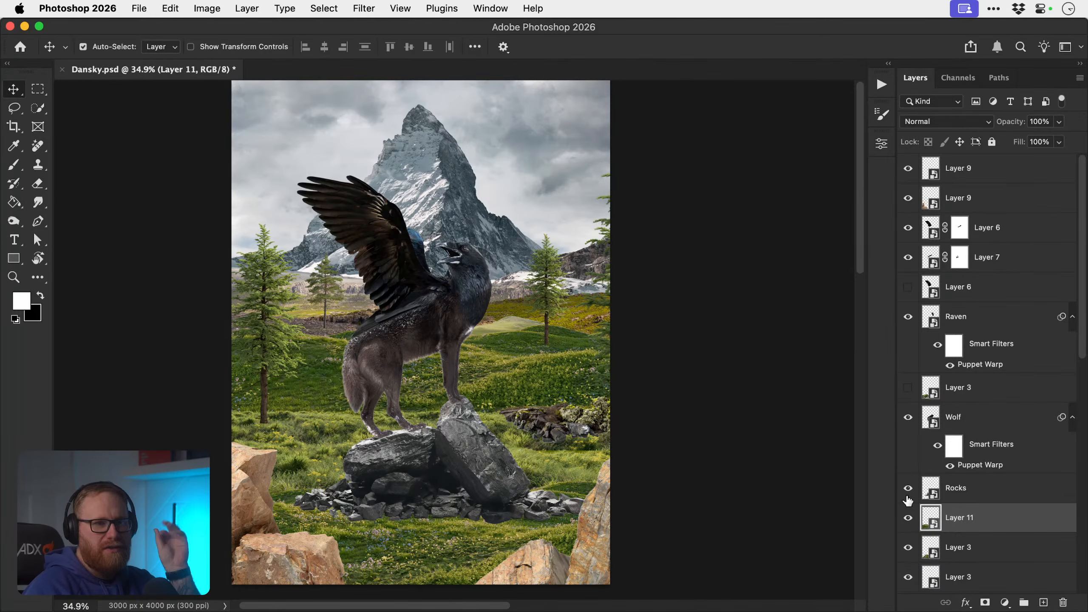
- Show the hidden mossy rocks of Layer 3 above the Wolf and move them down beside the lower-left brown boulder
click(907, 388)
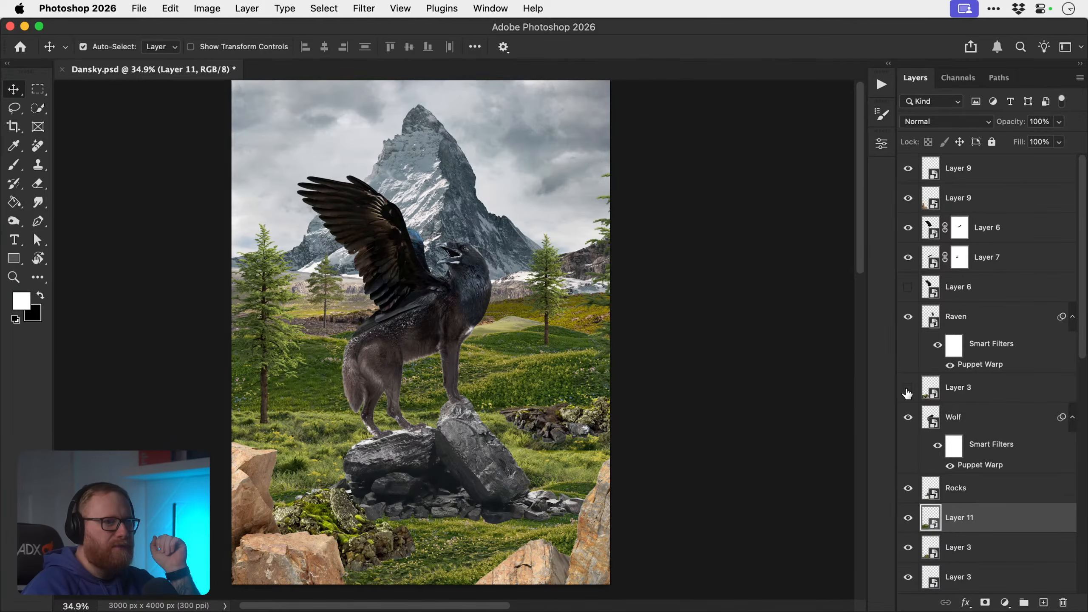
click(907, 392)
click(973, 390)
drag(363, 556, 406, 581)
drag(449, 536, 475, 425)
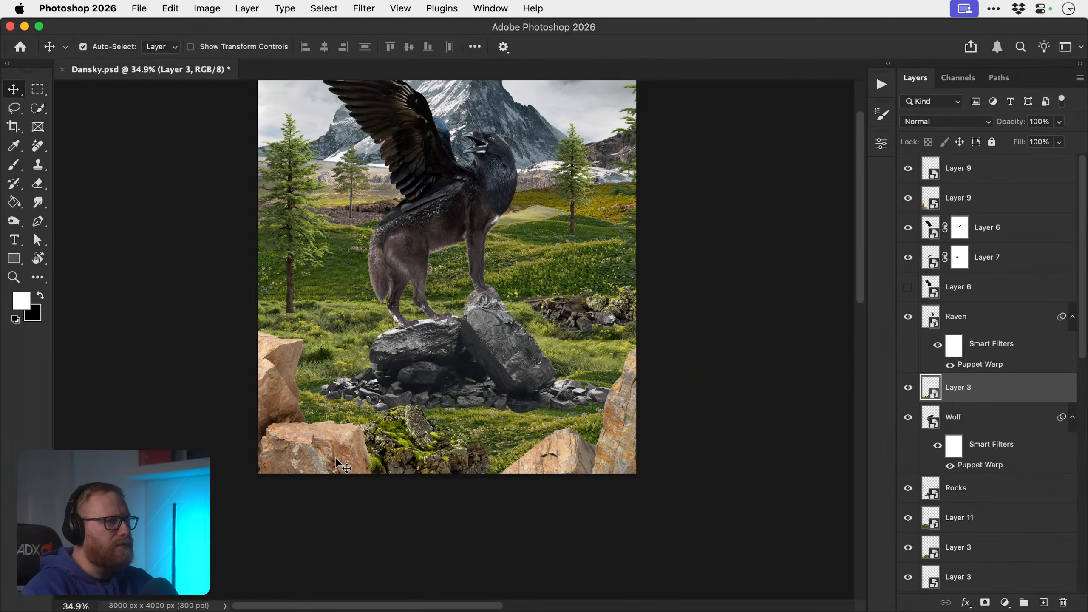
drag(454, 442, 549, 399)
drag(549, 399, 549, 399)
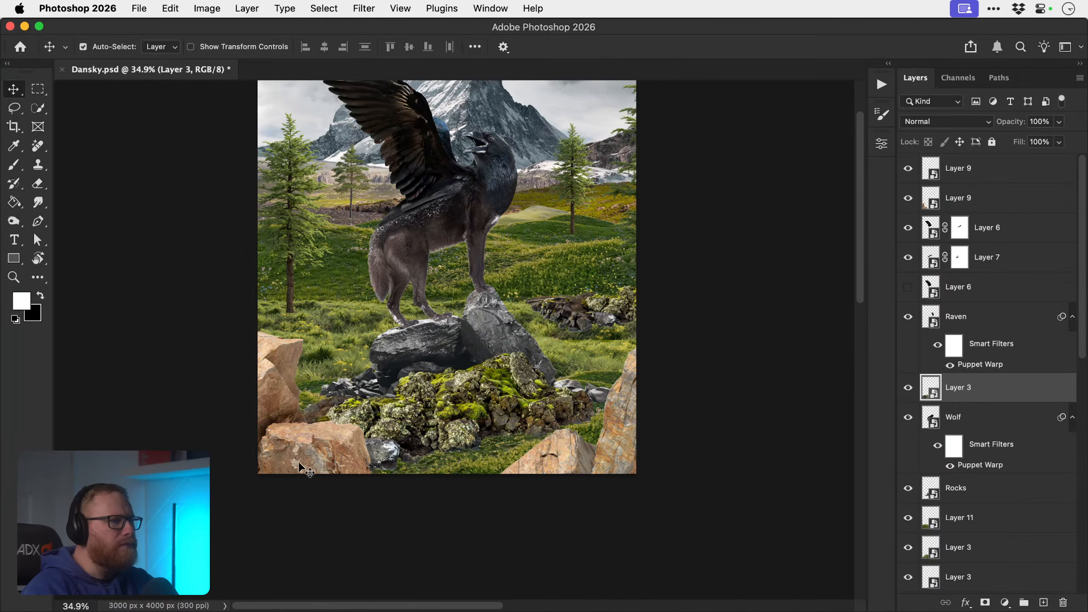
key(super+z)
- Hide the brown boulders in the lower-left corner and shift the mossy rocks of Layer 3 into their place
click(305, 453)
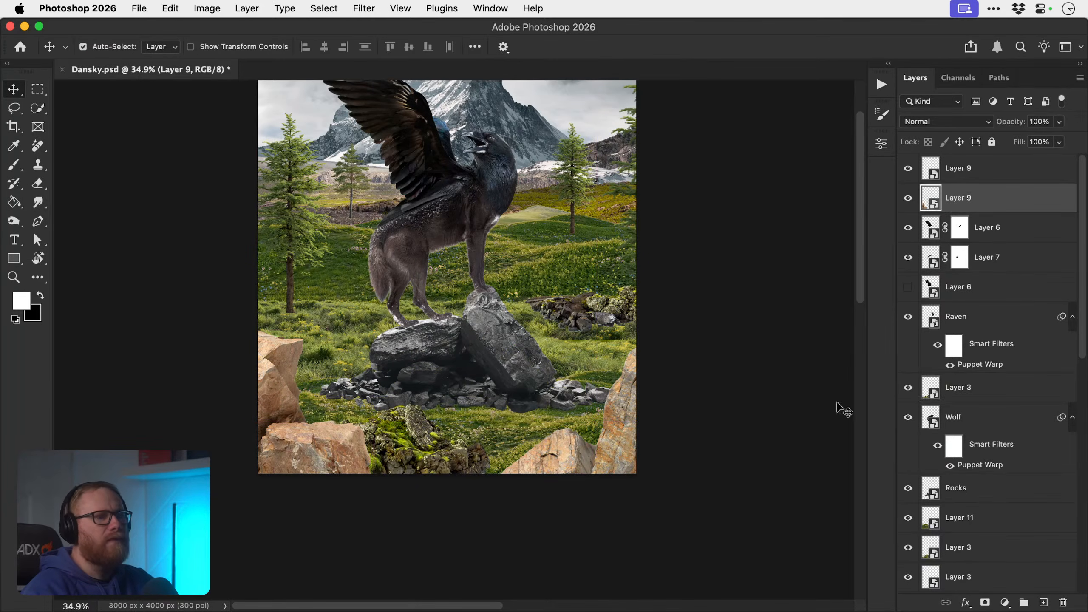
click(908, 198)
drag(386, 445, 336, 435)
- Enlarge the mossy rocks and move them so their mossy slab sits in the lower-left corner
key(super+t)
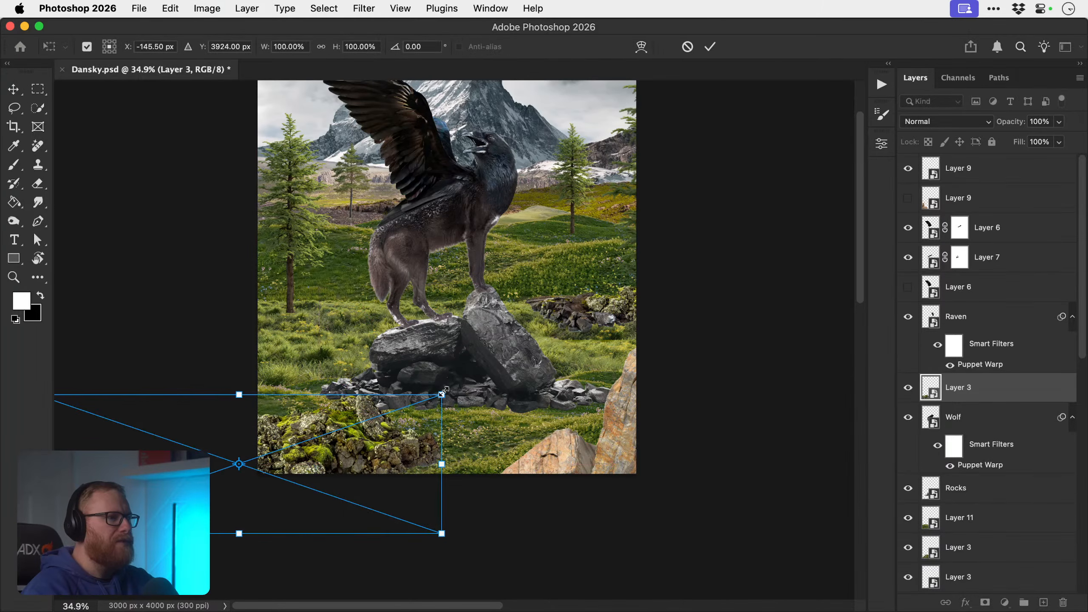
drag(442, 394, 514, 374)
key(Return)
drag(450, 441, 351, 455)
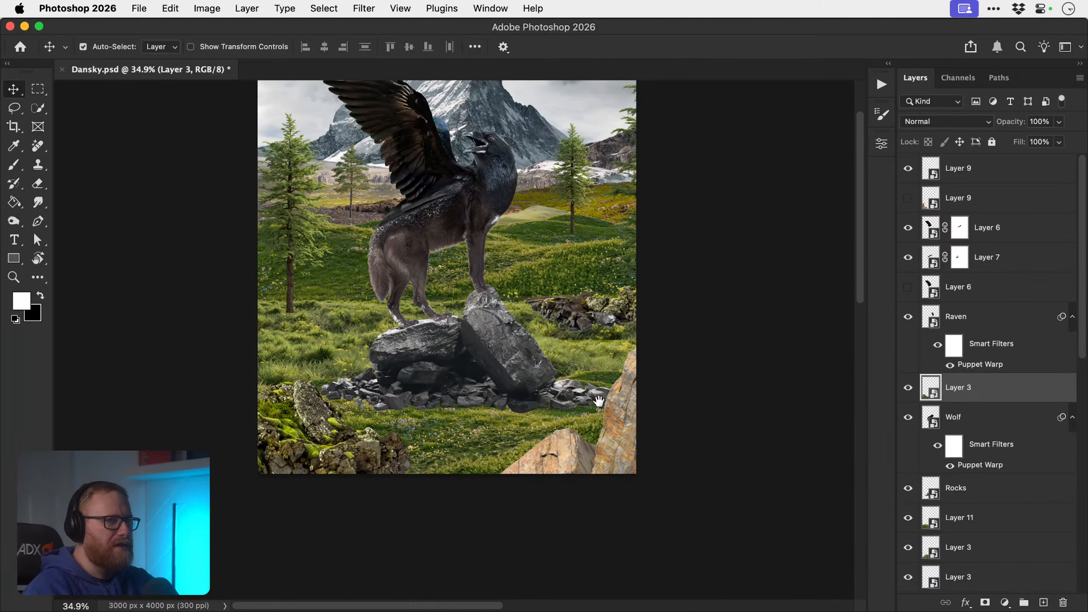
- Enlarge the mossy rocks further and move them across the lower-left foreground, in front of the grey rocks
drag(600, 405, 575, 489)
drag(338, 521, 553, 413)
key(super+t)
key(Return)
key(z)
click(423, 490)
click(422, 489)
scroll(423, 497, down, 4)
key(v)
drag(634, 488, 343, 506)
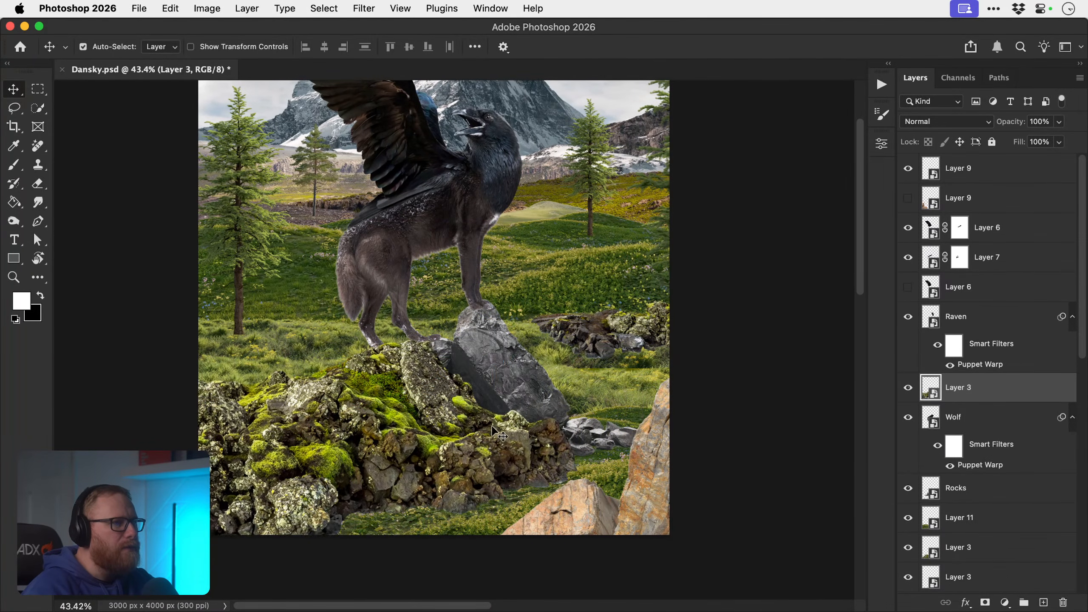
- Scale the mossy rocks back down so they fill only the lower-left corner and leave the grey rocks uncovered
key(ctrl+t)
drag(512, 386, 398, 414)
key(Return)
- Hide the remaining brown boulders of Layer 9 and place a duplicate of the mossy rocks in the lower-right corner
key(alt+period)
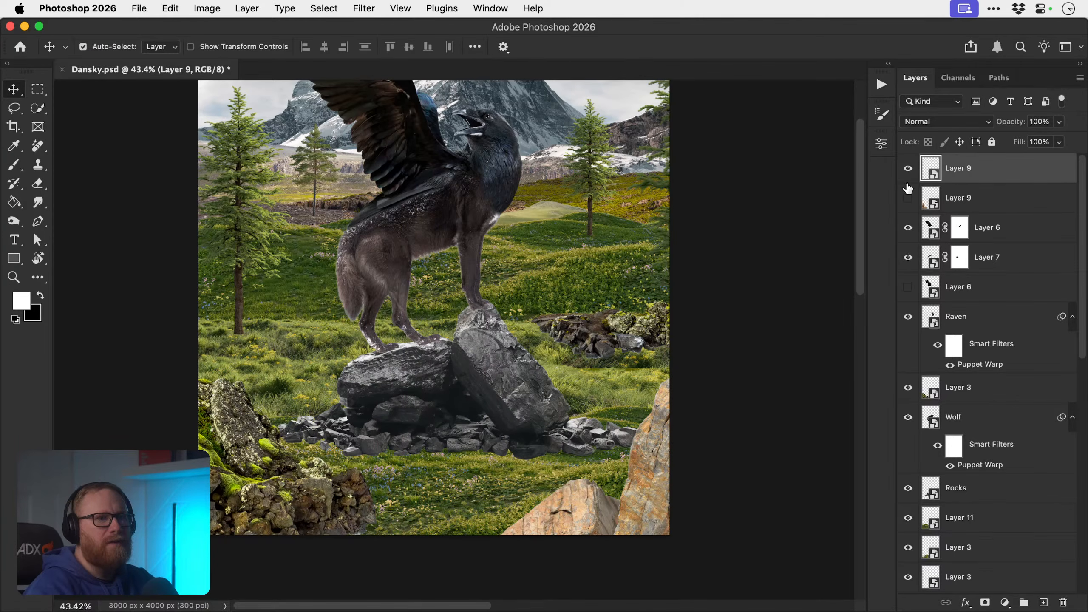
click(908, 168)
click(289, 501)
key(super+j)
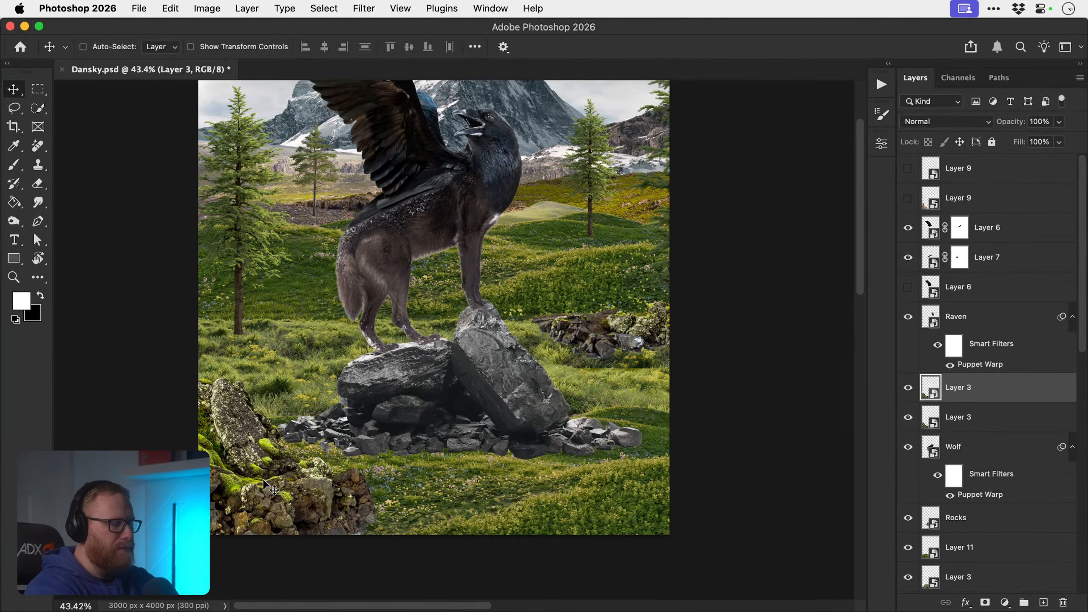
drag(263, 484, 640, 499)
key(super+0)
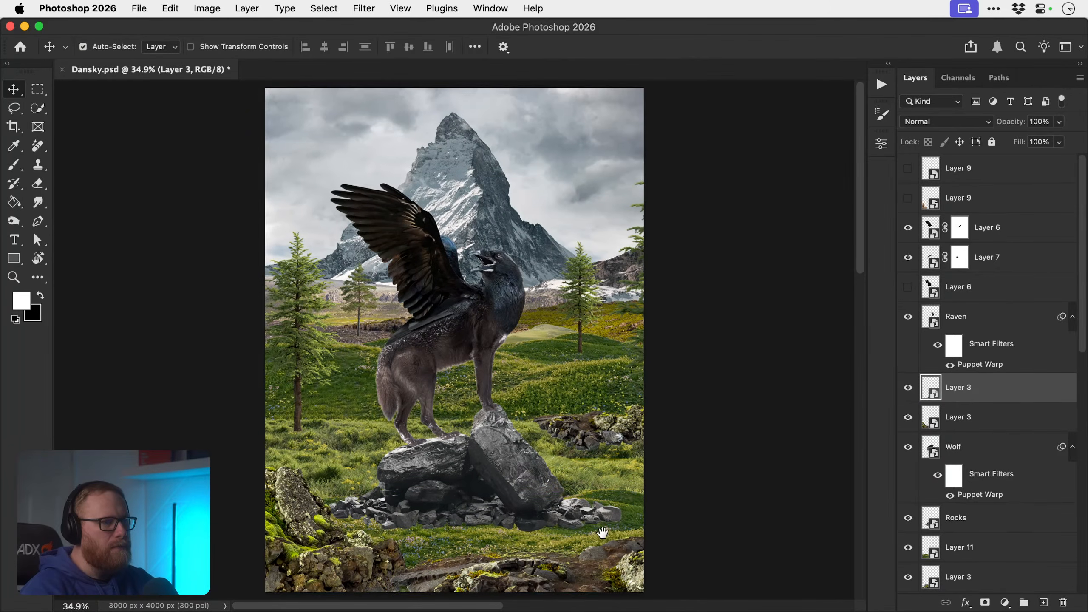
- Transform the lower-right mossy rocks to 164.92% scale and -26.6° rotation so they rise along the canvas's right edge
scroll(600, 505, down, 3)
scroll(599, 505, right, 1)
drag(593, 513, 512, 517)
key(super+t)
drag(617, 388, 559, 417)
drag(677, 476, 599, 454)
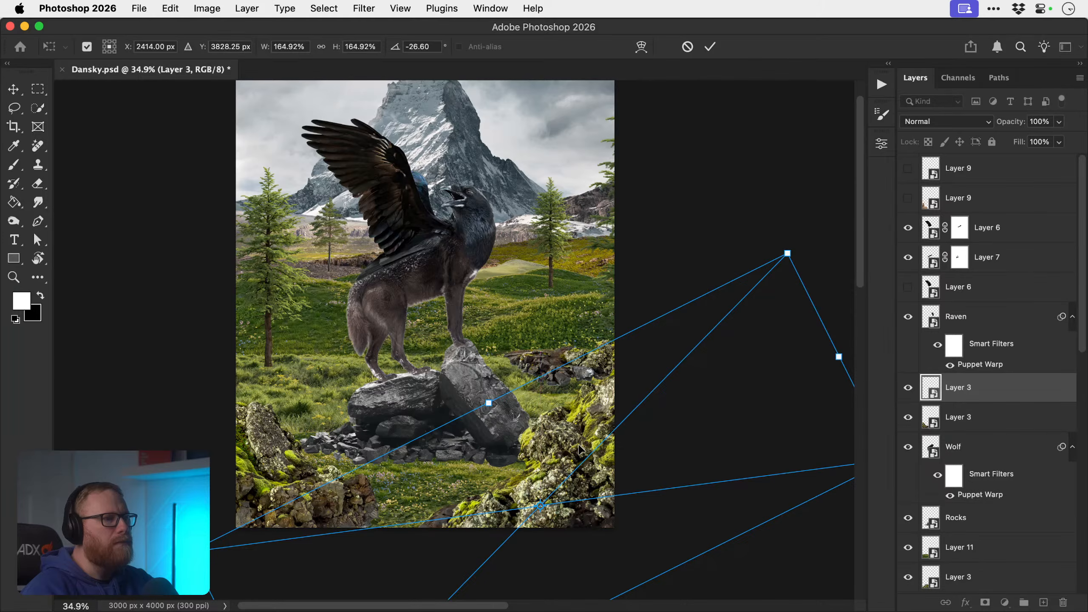
key(Return)
- Slightly transform the lower-left mossy rocks and lower them within their corner
click(285, 497)
key(super+t)
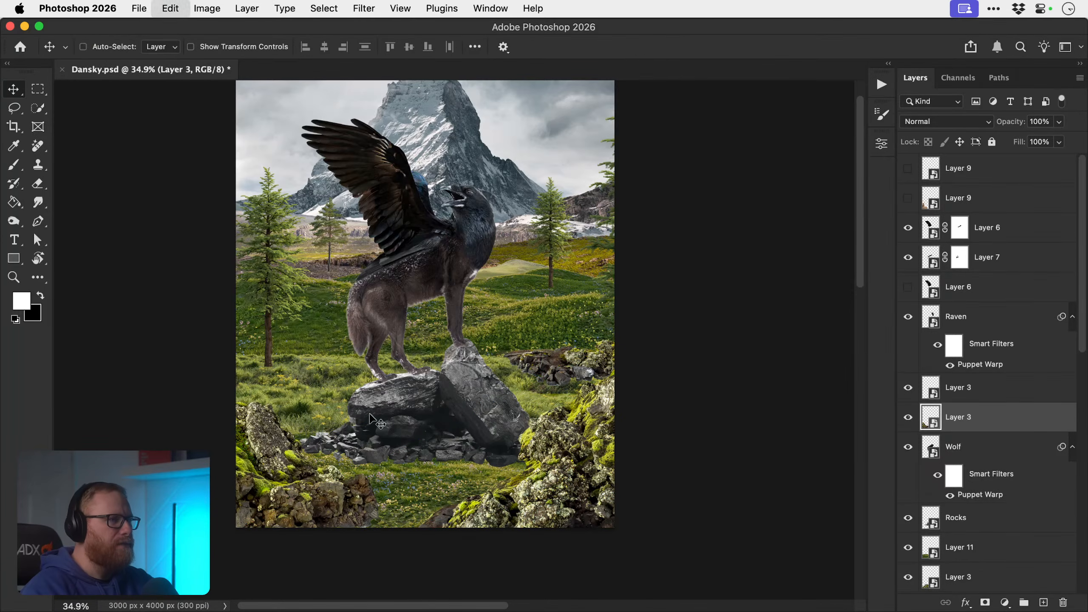
drag(389, 413, 398, 414)
key(Return)
drag(350, 487, 341, 523)
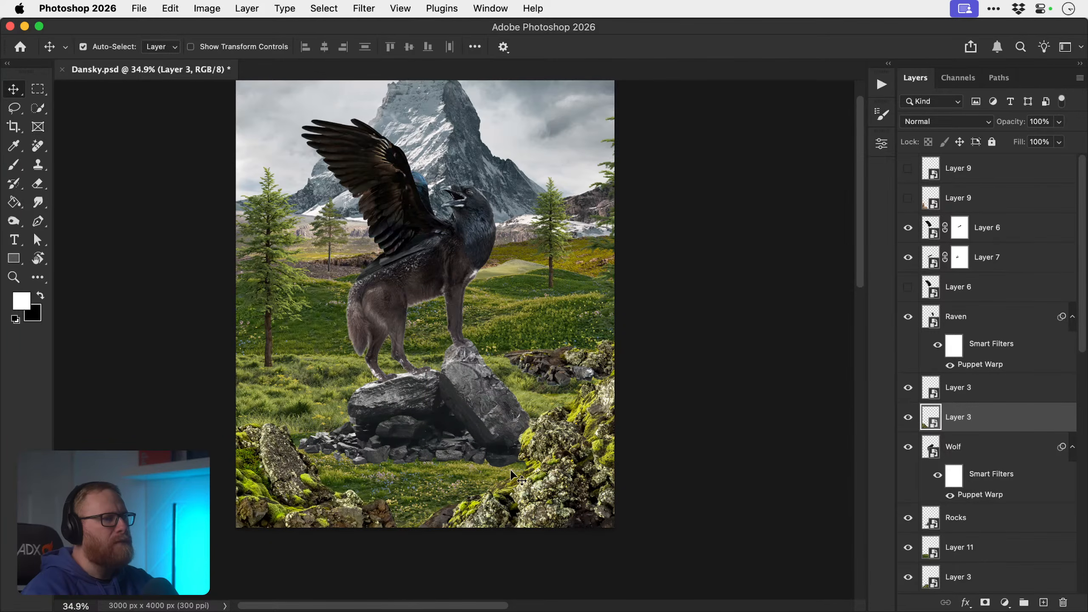
- Compare the composition with and without the lower-left mossy rocks
click(908, 417)
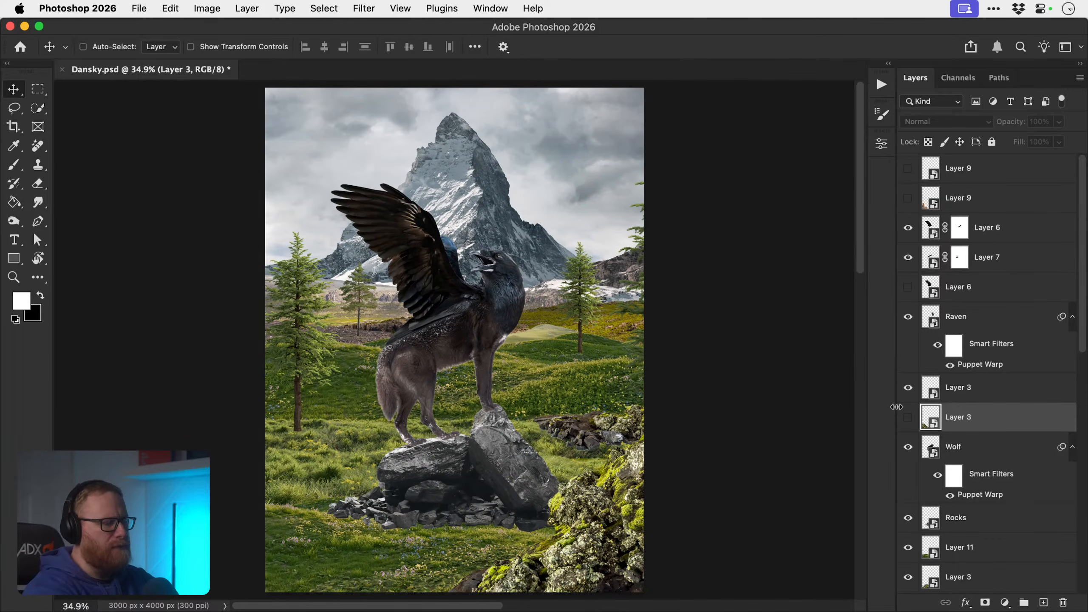
click(908, 419)
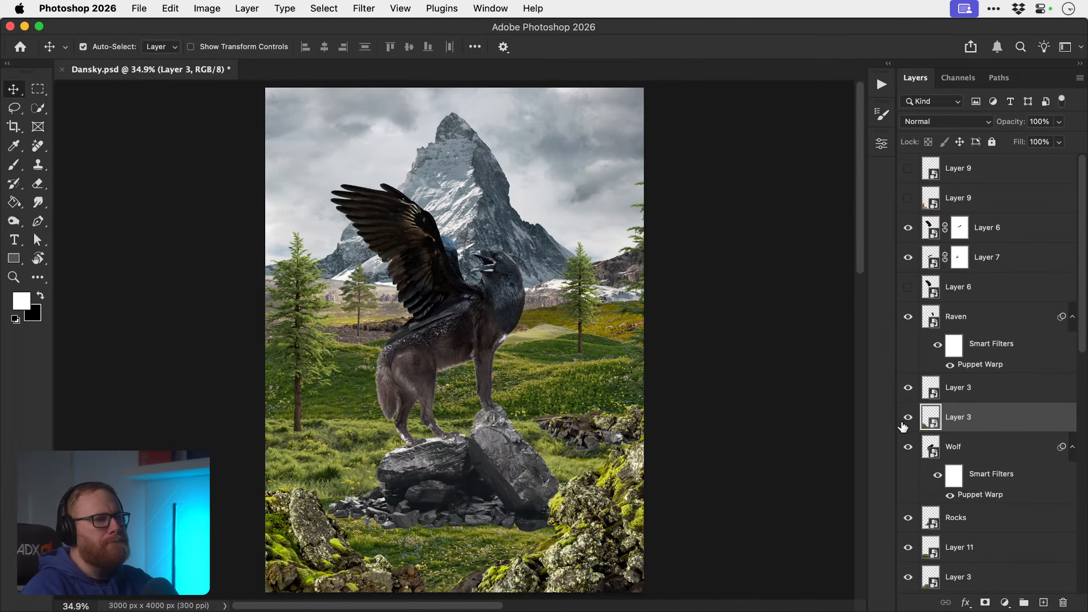
click(908, 418)
click(908, 418)
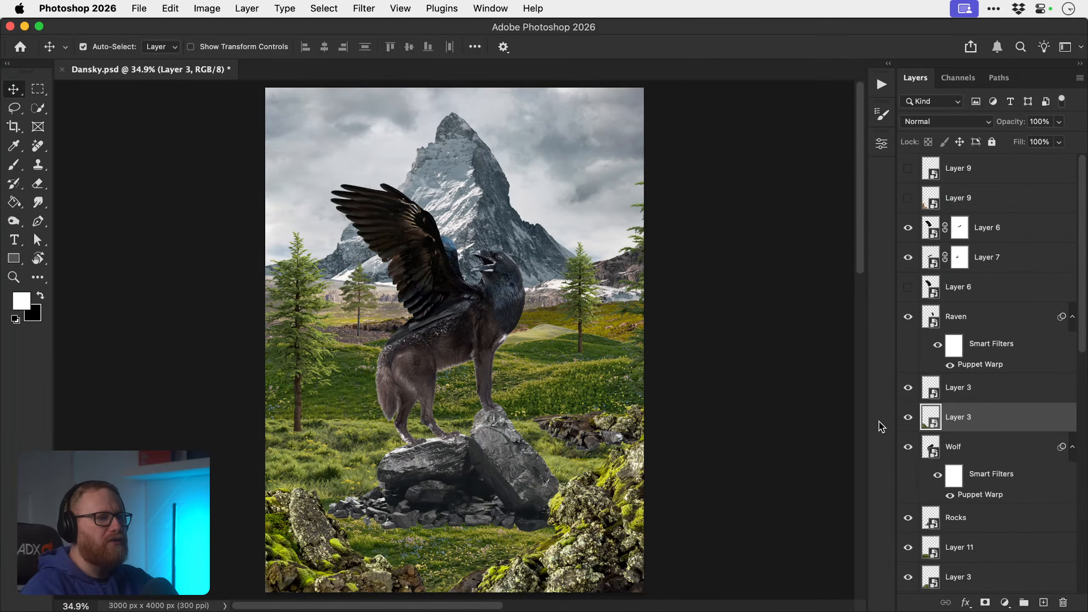
- Sketch white leading lines, arrows and a circle around the creature on a new layer, and delete that layer
click(1008, 402)
click(1044, 602)
key(b)
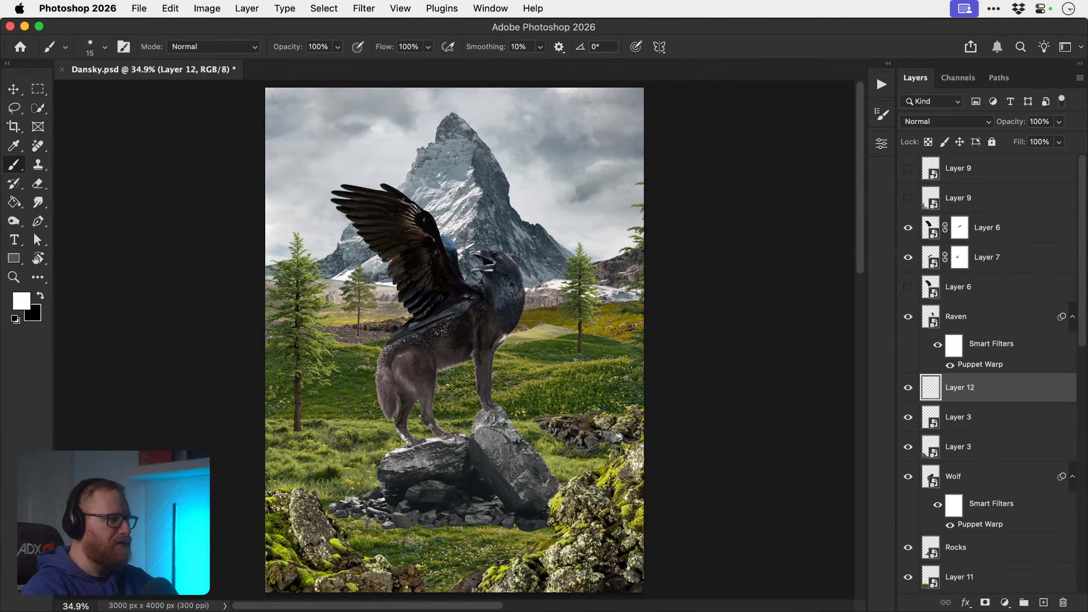
drag(265, 453, 386, 574)
mouse_move(308, 497)
mouse_down()
mouse_move(397, 578)
mouse_move(644, 444)
mouse_up()
drag(516, 526, 621, 461)
drag(455, 577, 626, 457)
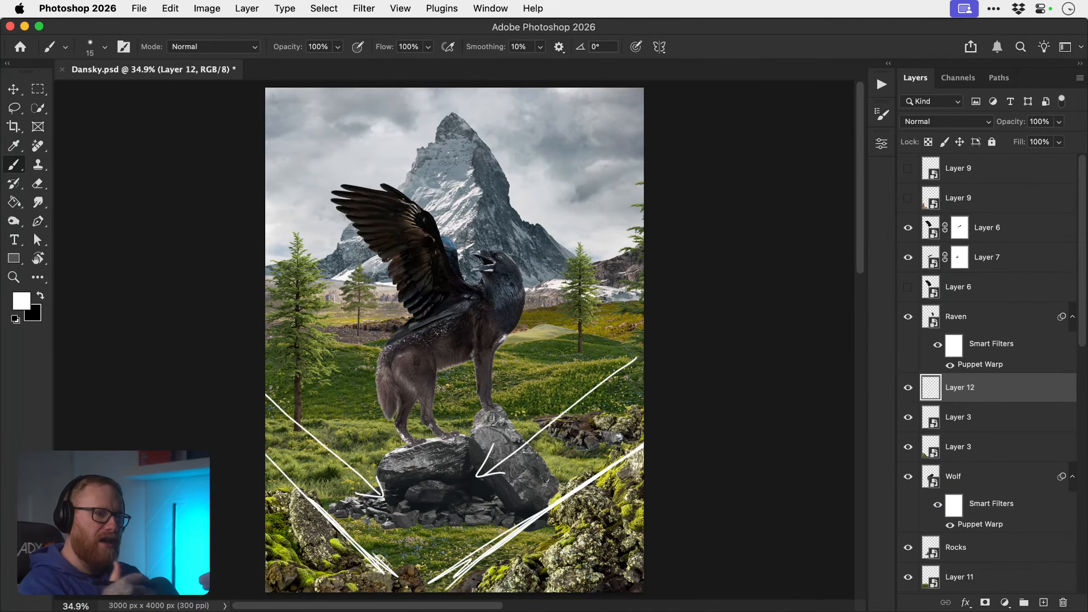
mouse_move(507, 247)
mouse_down()
mouse_move(460, 448)
mouse_move(525, 281)
mouse_up()
key(v)
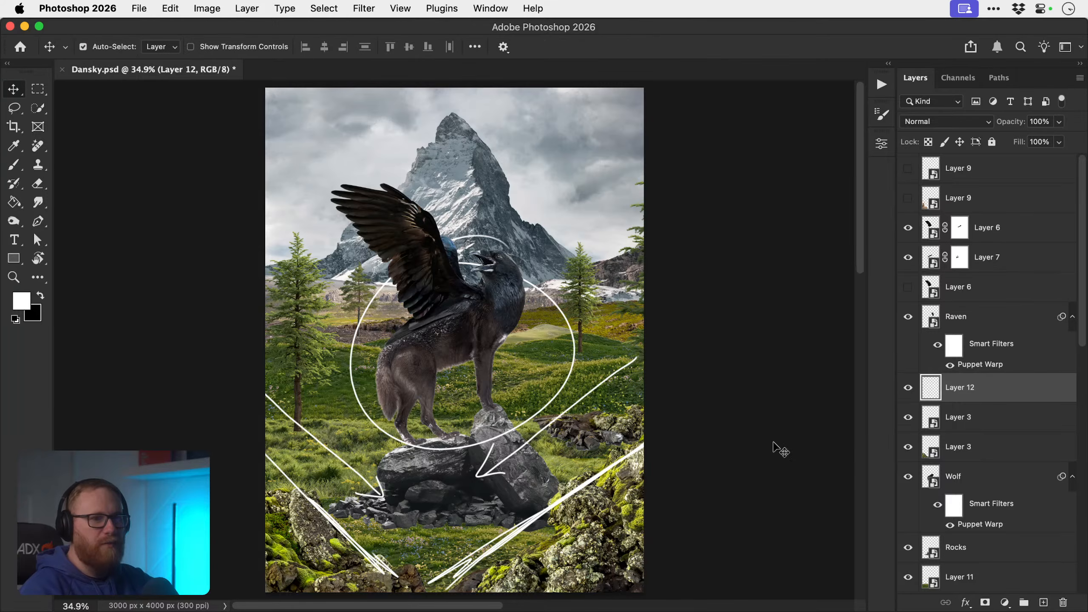
key(BackSpace)
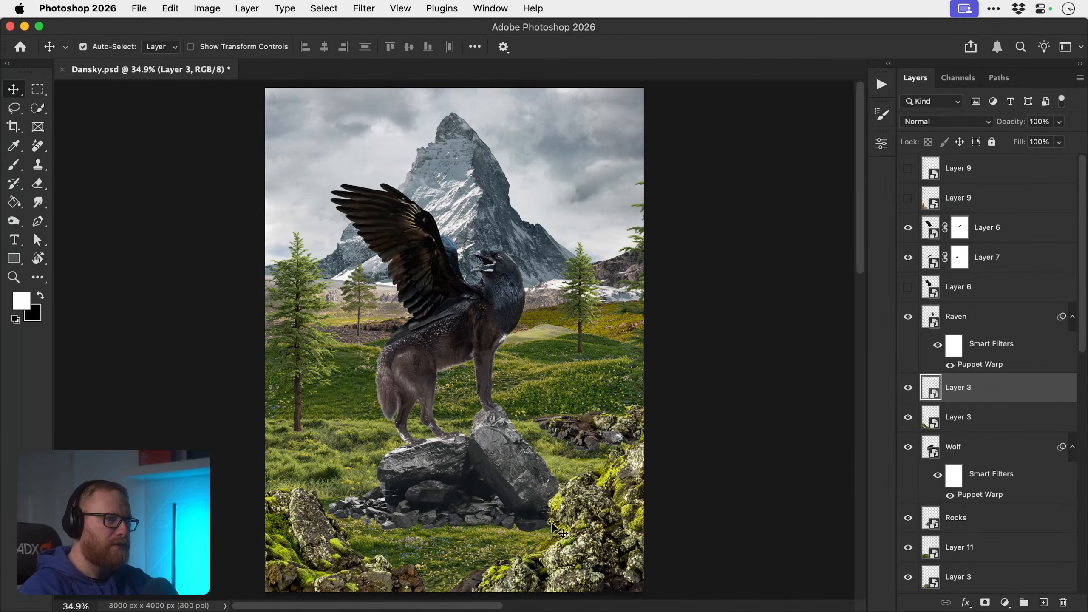
- Transform the lower-left mossy rocks to 173.11% scale and 28.05° rotation so they slope down along the bottom edge
drag(584, 504, 596, 509)
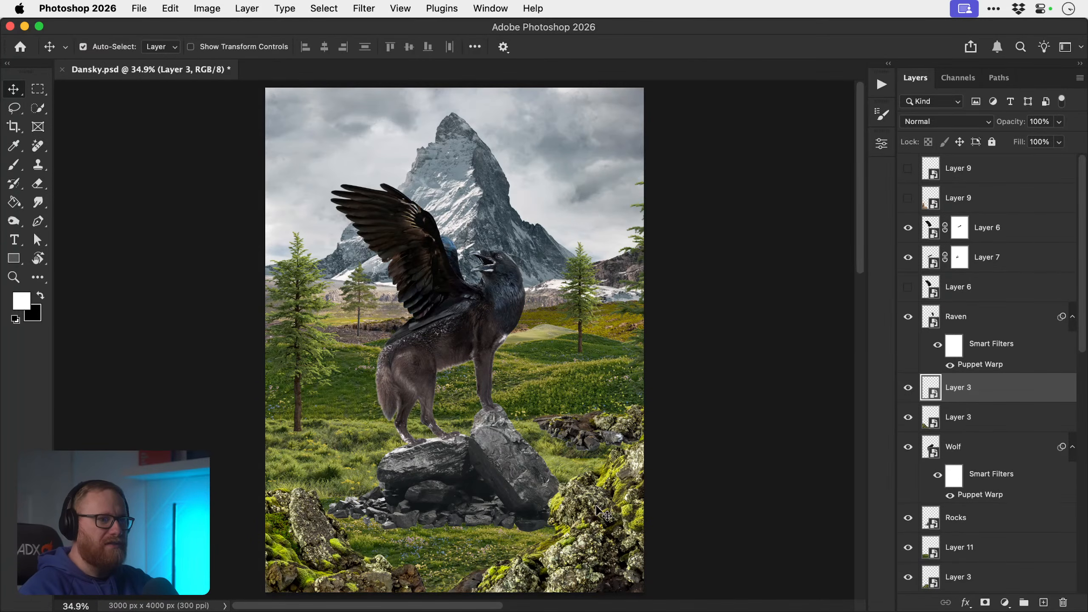
drag(325, 557, 467, 604)
key(ctrl+t)
drag(544, 479, 605, 525)
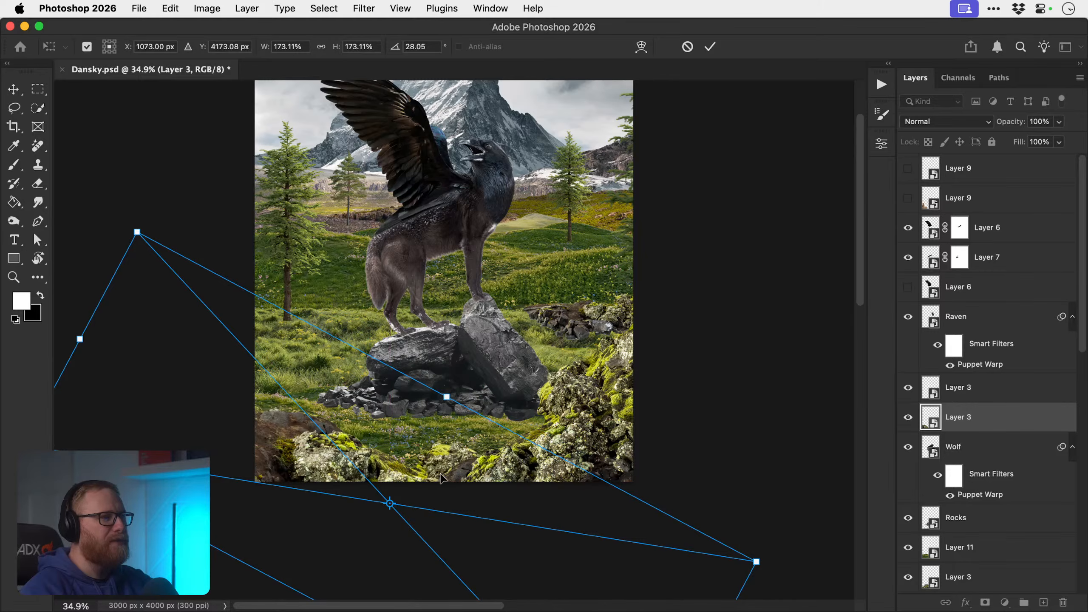
key(Return)
- Move the rotated rocks right so their dark, jagged part fills the lower-left corner
drag(310, 424, 330, 461)
super+drag(289, 478, 306, 449)
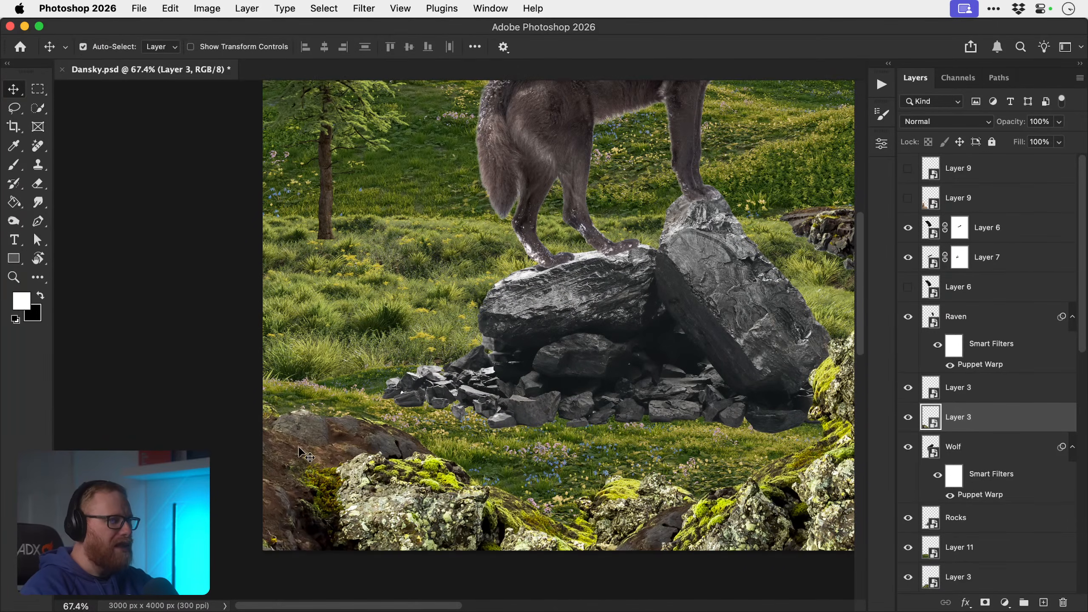
drag(384, 488, 529, 513)
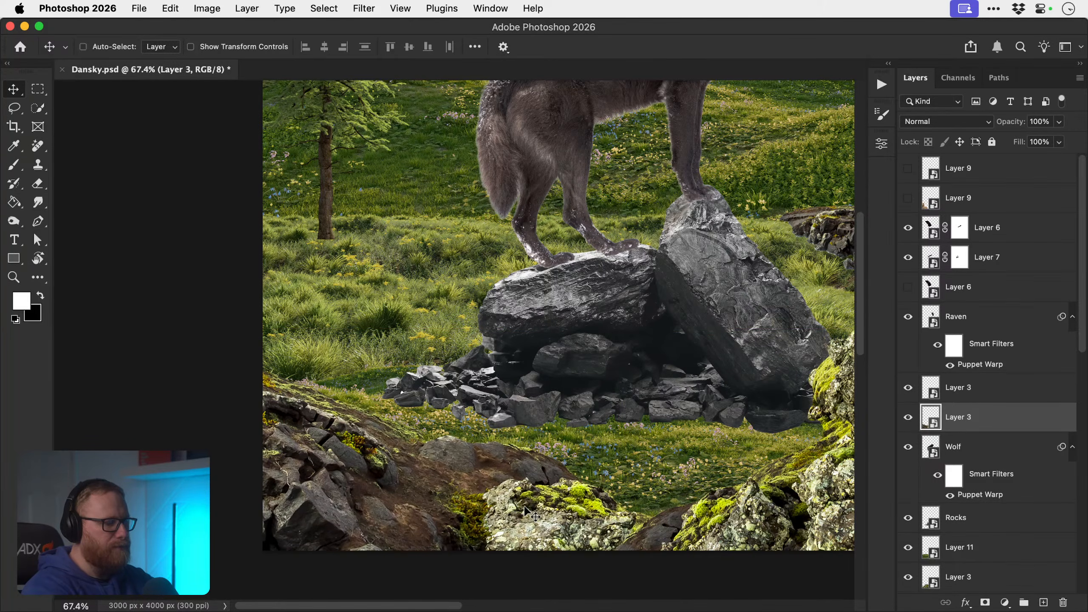
key(super+0)
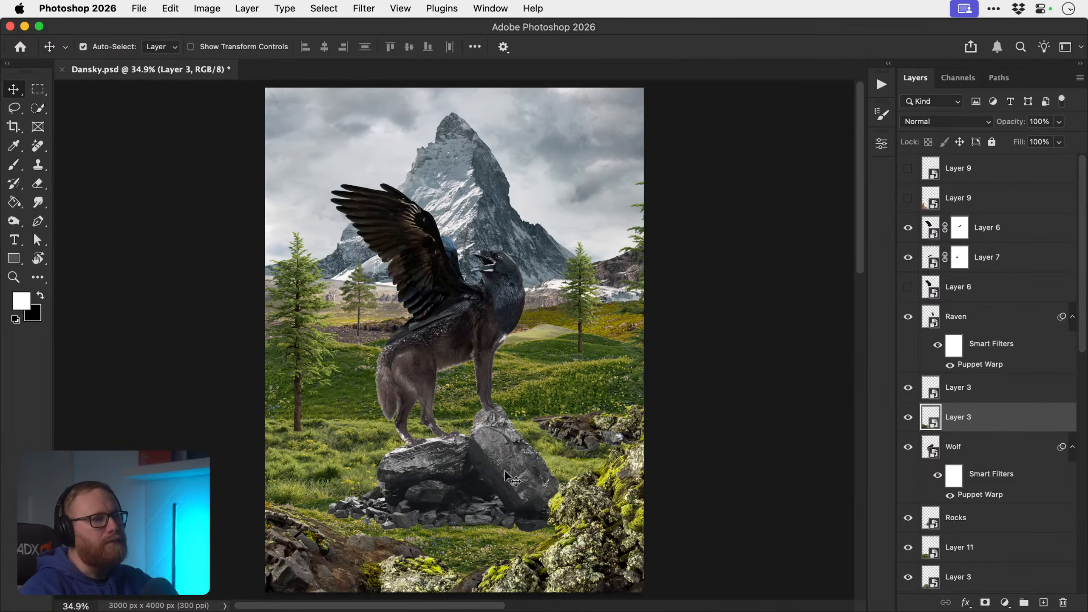
- Hide the mid-distance Layer 3 rocks in the grass to the right of the grey rocks
click(586, 440)
click(907, 578)
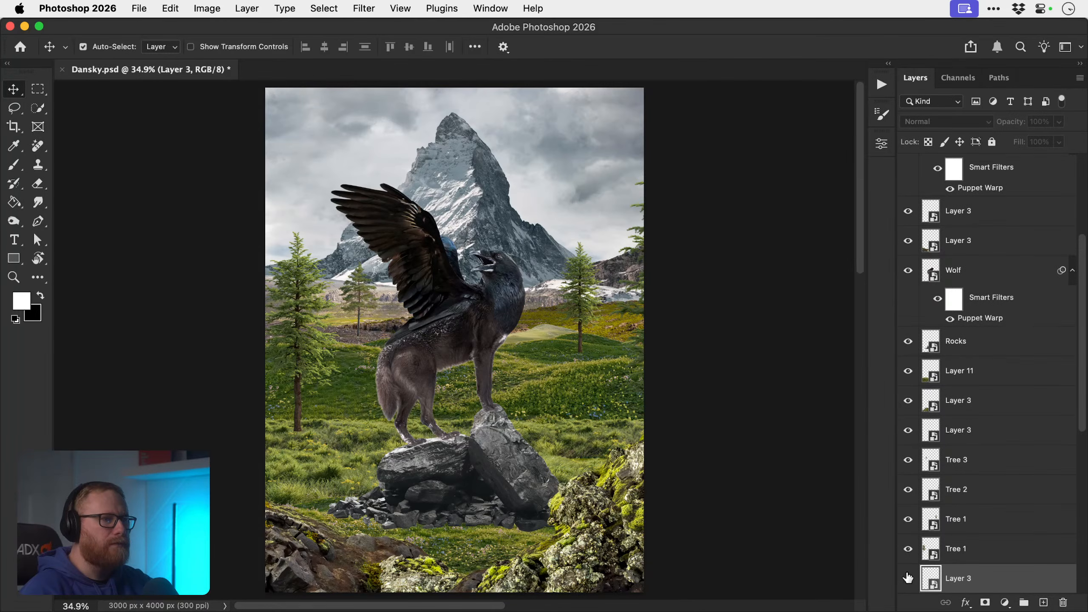
- Try the lower-right mossy rocks higher and further right, bringing the pale boulder into the corner
drag(347, 551, 384, 571)
drag(565, 544, 646, 475)
drag(598, 514, 556, 493)
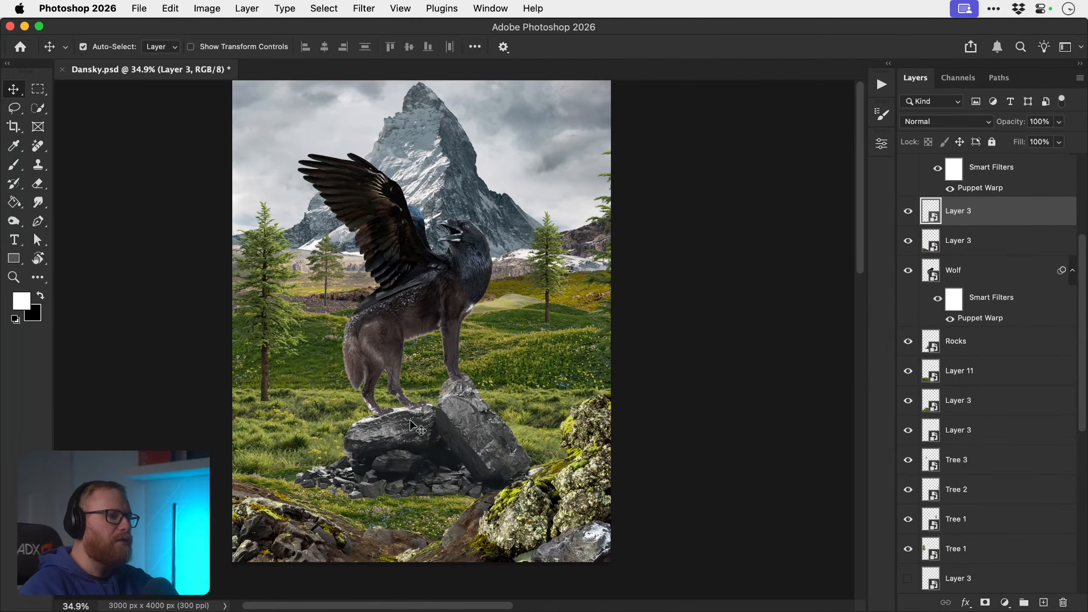
- Examine up close how the grey rocks, the Wolf's paws and the surrounding foreground rocks fit together
super+click(414, 437)
super+click(414, 437)
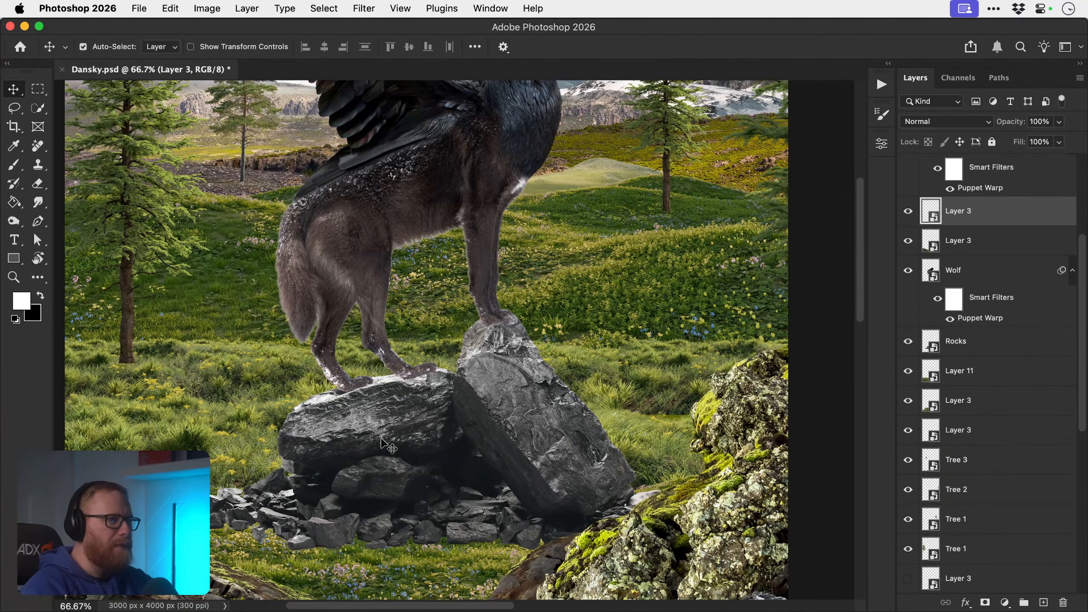
drag(377, 446, 467, 274)
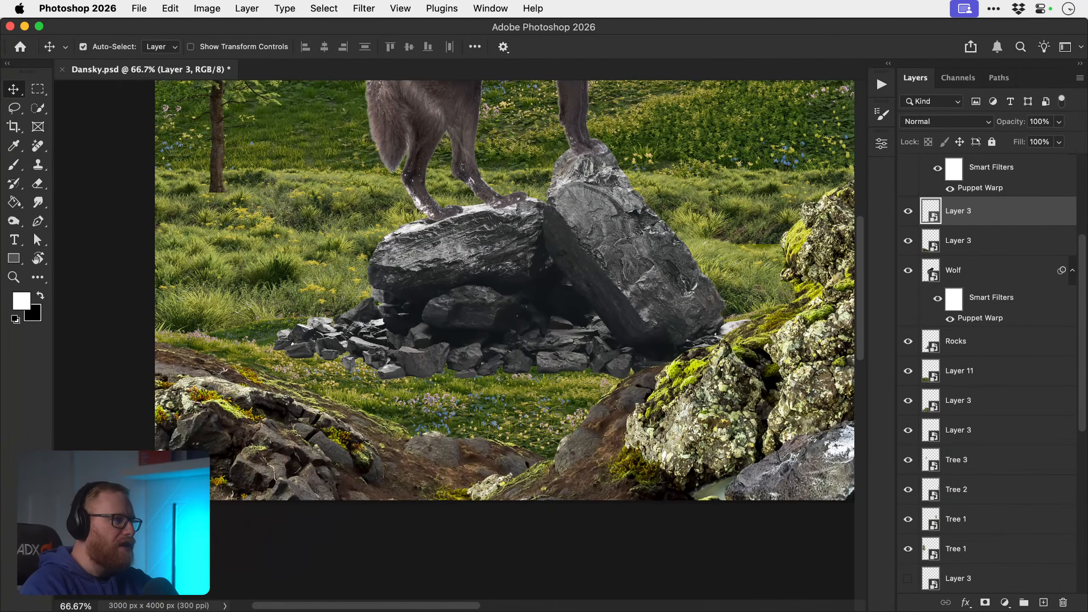
scroll(516, 453, right, 5)
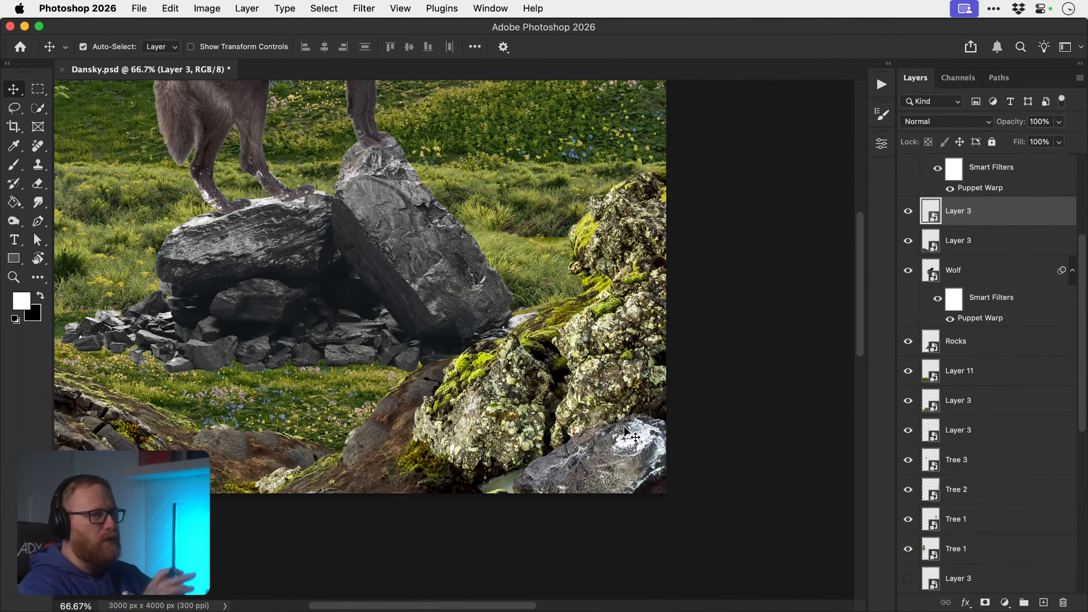
key(super+0)
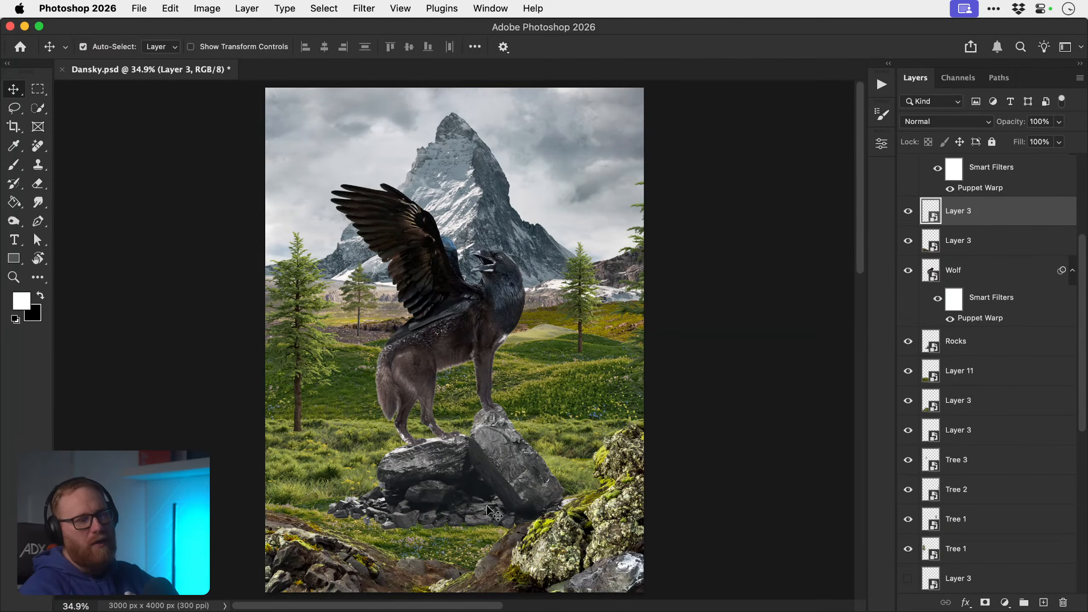
key(z)
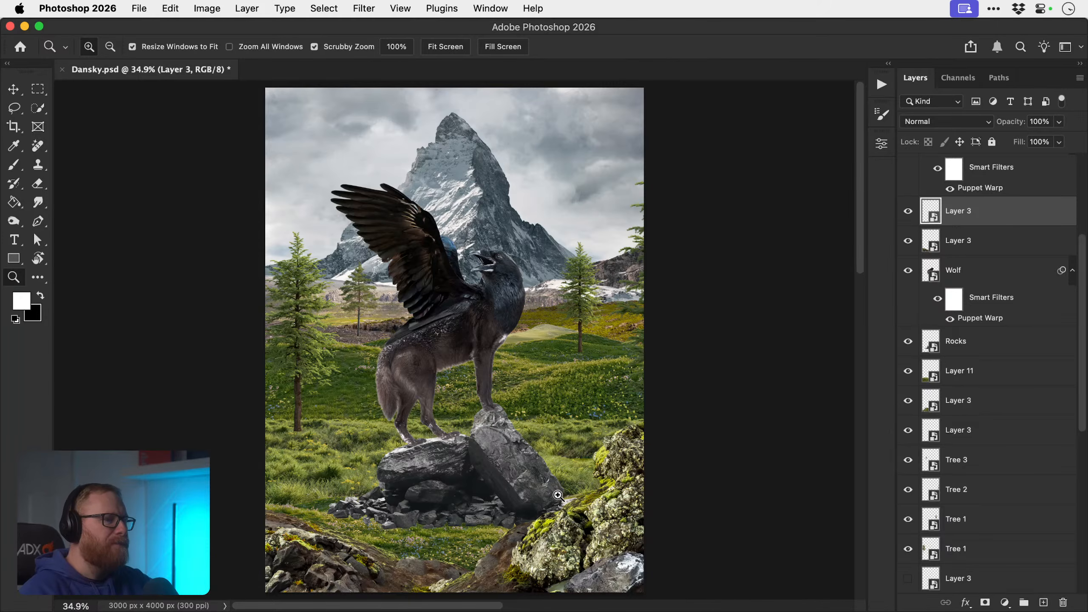
click(443, 496)
click(443, 496)
click(443, 496)
key(v)
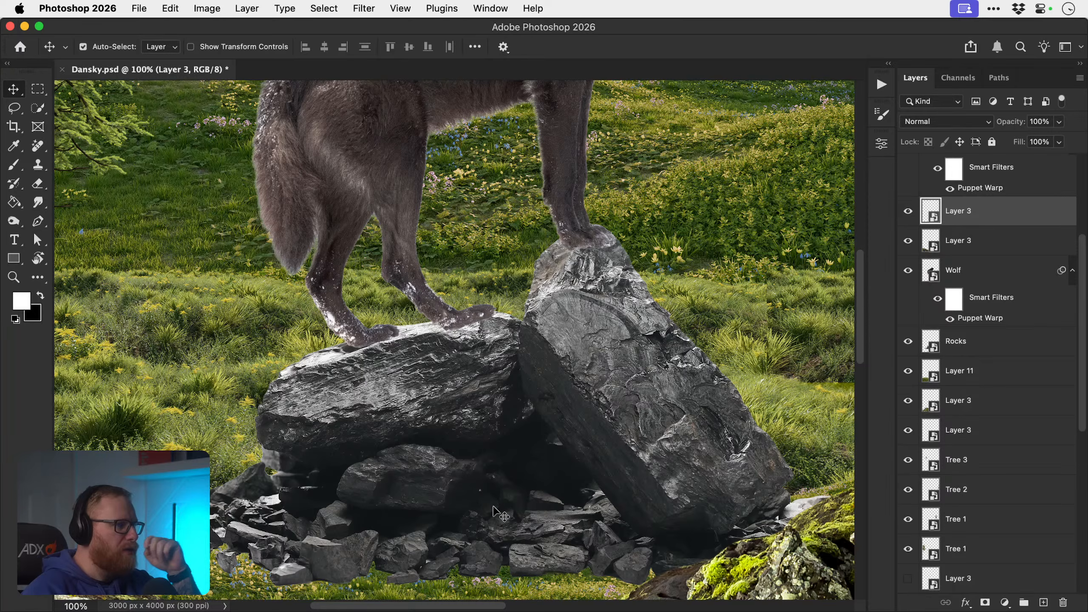
key(z)
scroll(496, 510, down, 5)
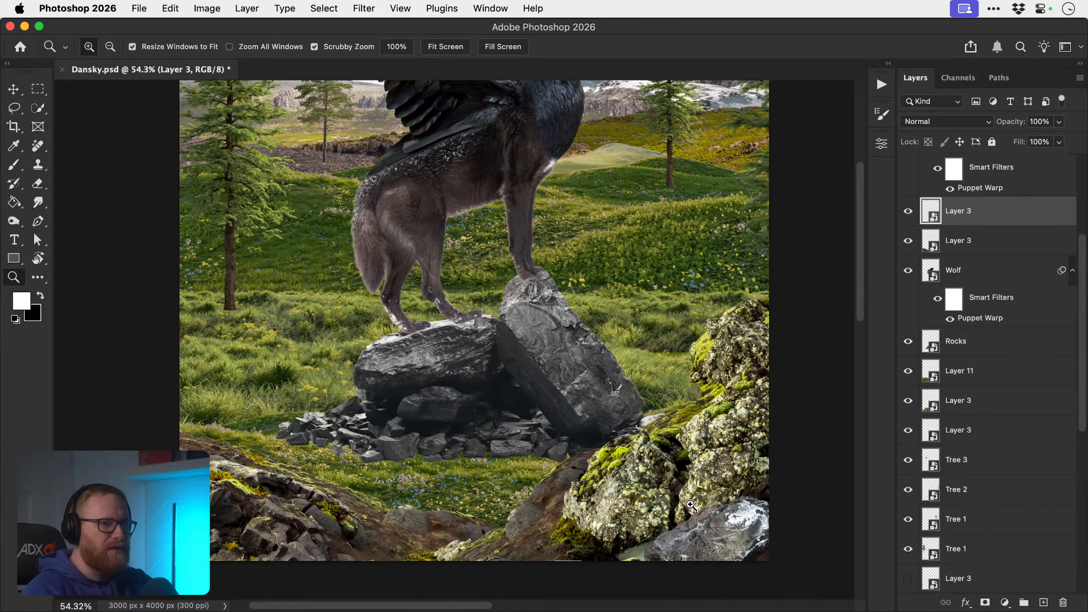
- Try another position for the lower-right mossy rocks further up and right, and undo their last two moves
key(v)
drag(732, 521, 767, 399)
key(super+0)
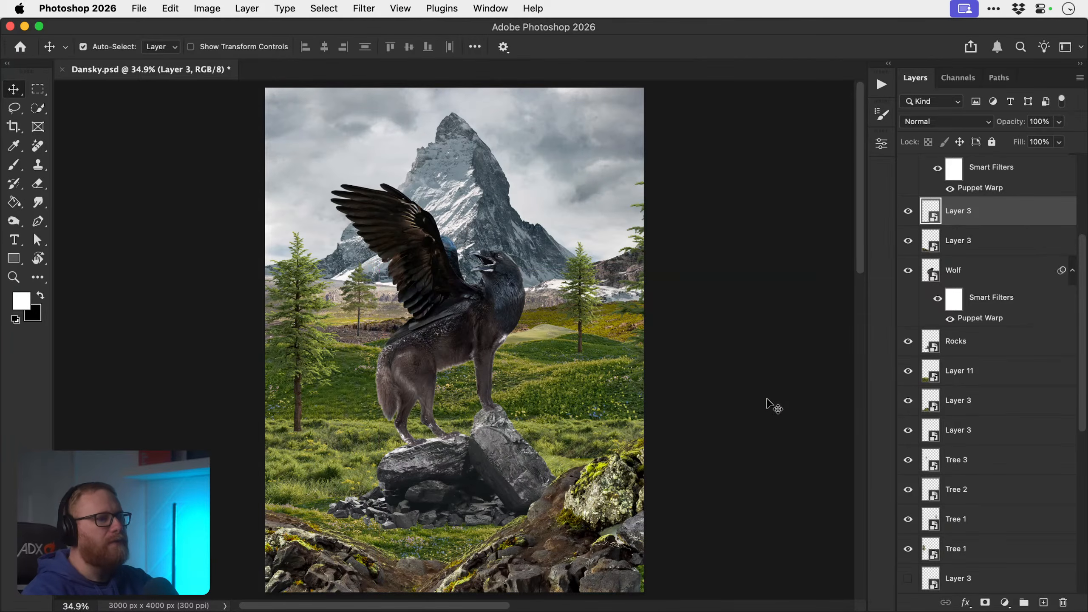
key(super+z)
key(super+z)
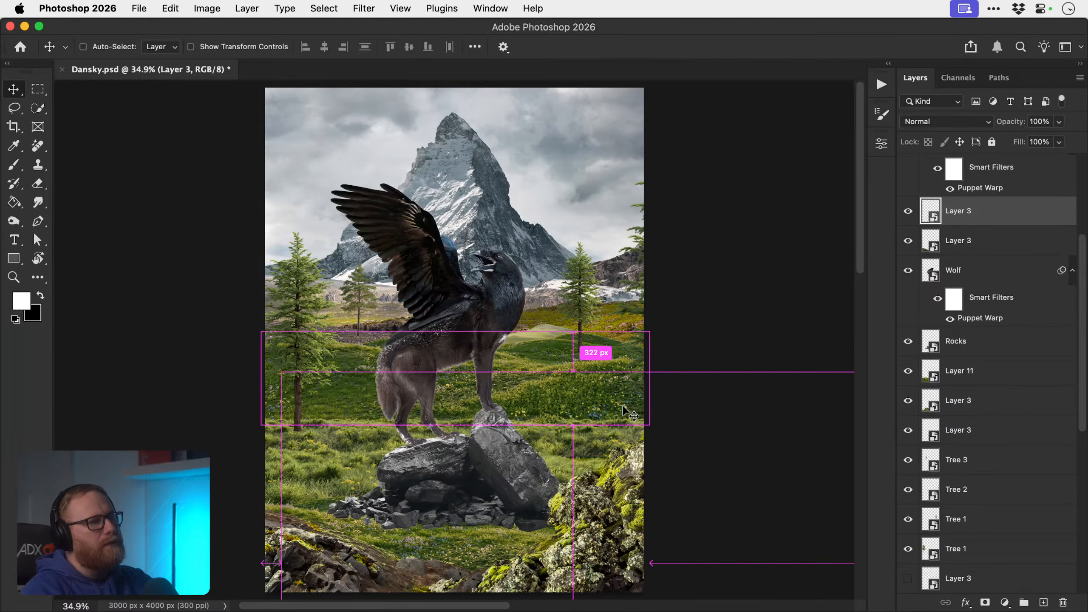
key(super)
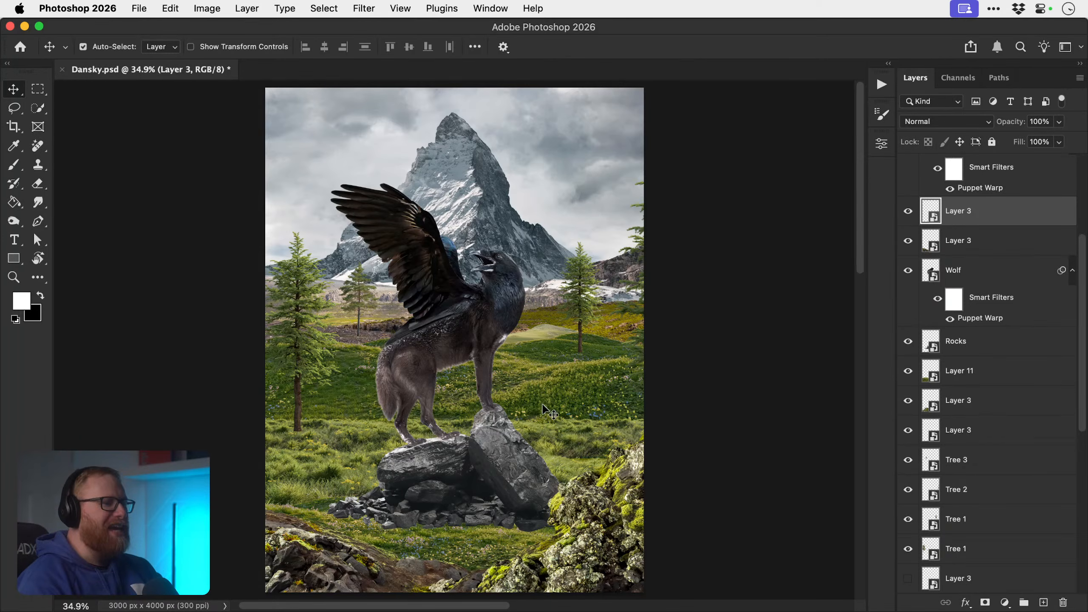
- Try shifting the lower-right mossy rocks so the pale boulder sits in the corner, and undo that move
drag(579, 502, 624, 462)
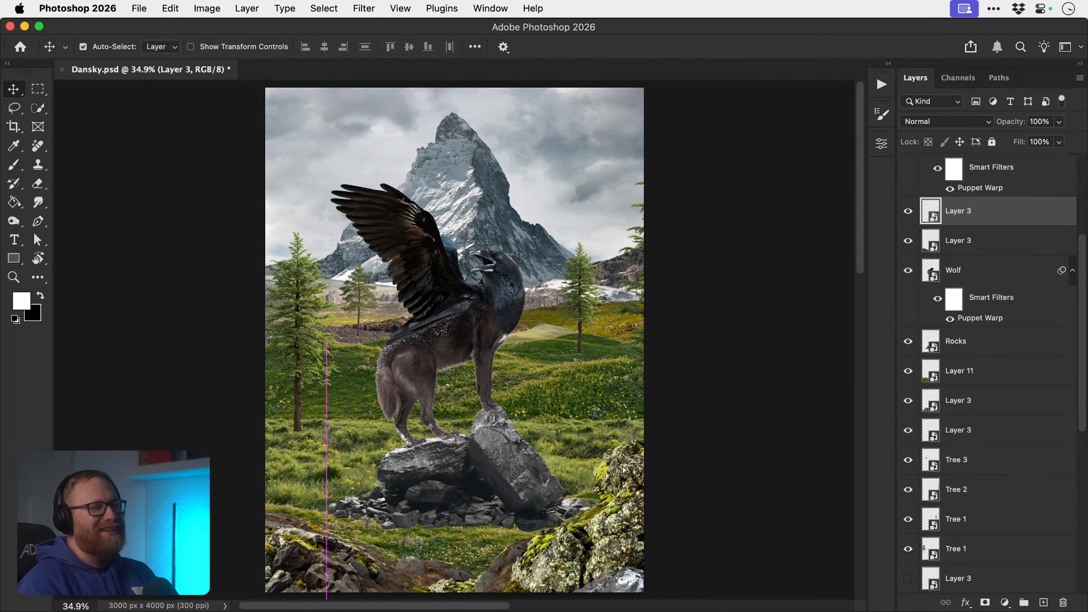
key(super+z)
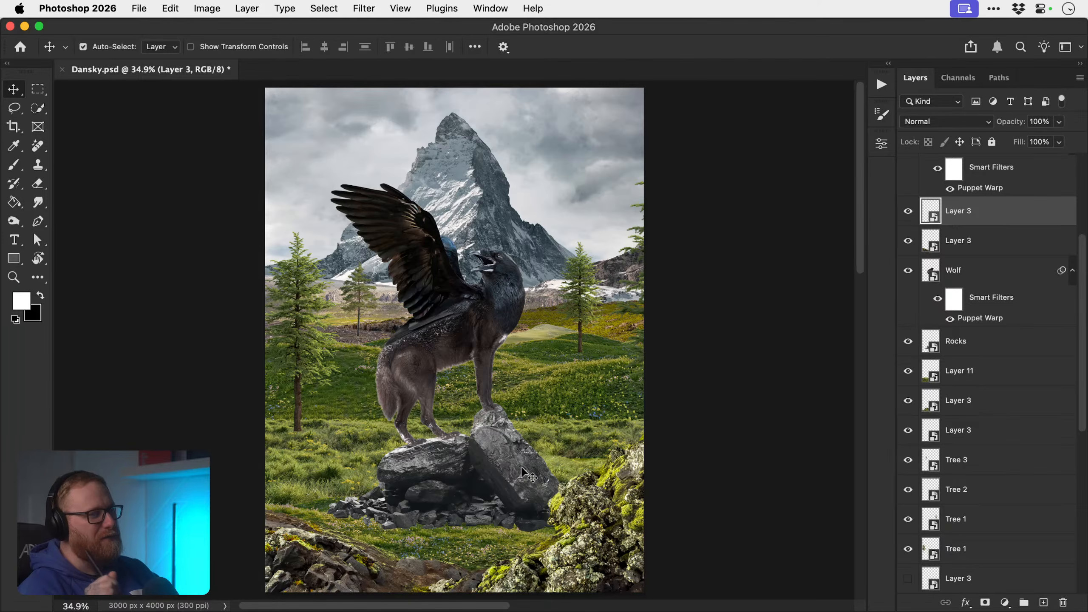
- On a new layer, brush a white stick figure's head, body and arms on the grass below the grey rocks
click(1044, 603)
key(z)
click(457, 552)
click(457, 552)
click(456, 552)
key(b)
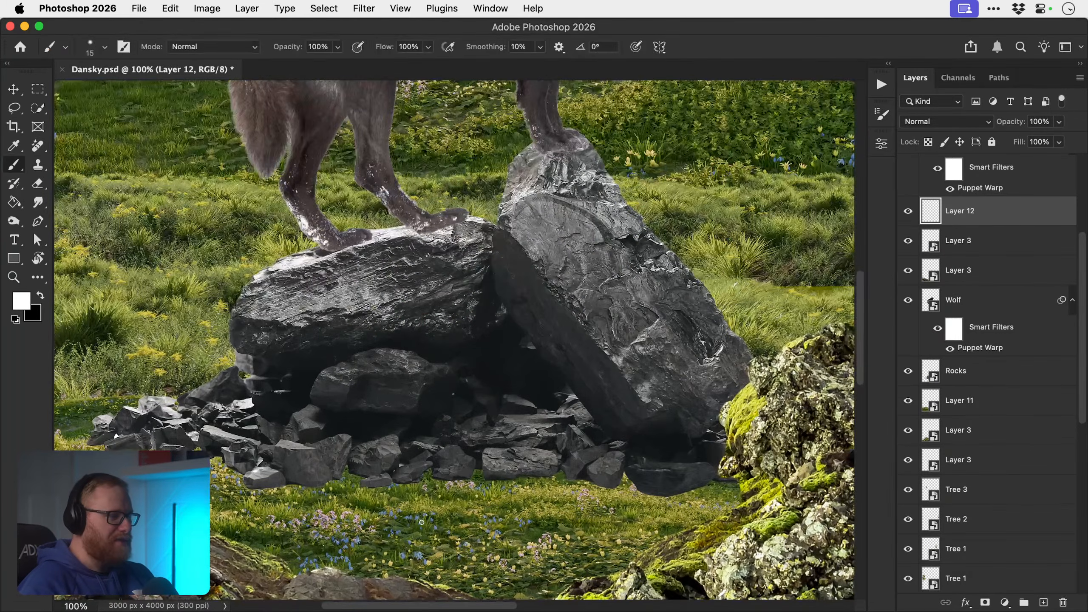
drag(453, 469, 459, 564)
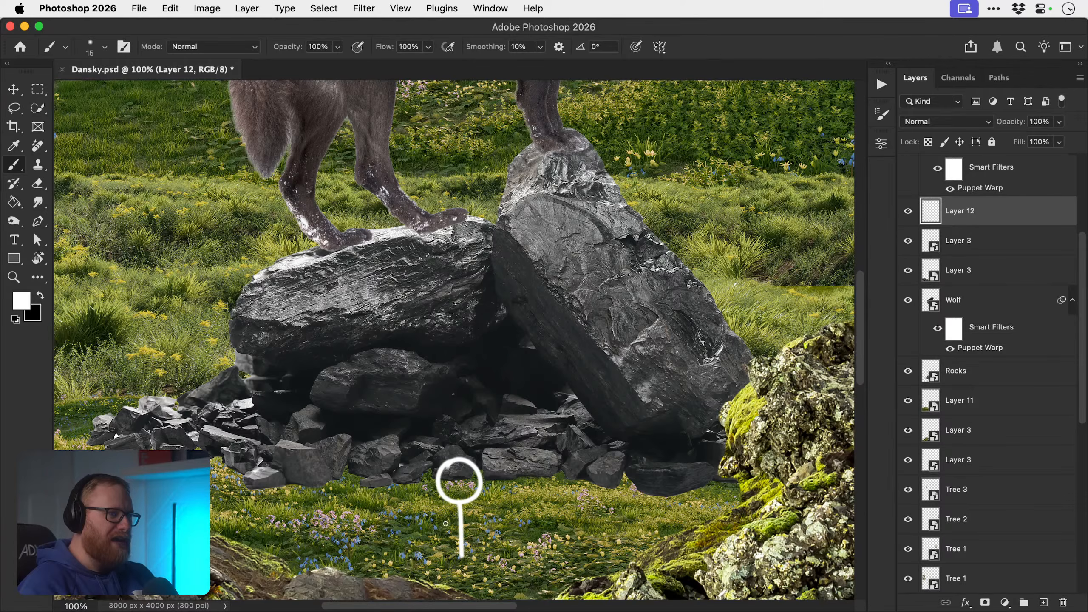
drag(443, 521, 483, 519)
- Add legs, a raised sword and a rounded shield to the white stick figure
scroll(480, 493, down, 5)
drag(481, 467, 460, 505)
drag(482, 470, 500, 519)
drag(507, 432, 555, 360)
mouse_move(469, 422)
mouse_down()
mouse_move(440, 426)
mouse_move(471, 440)
mouse_move(509, 429)
mouse_up()
key(z)
key(b)
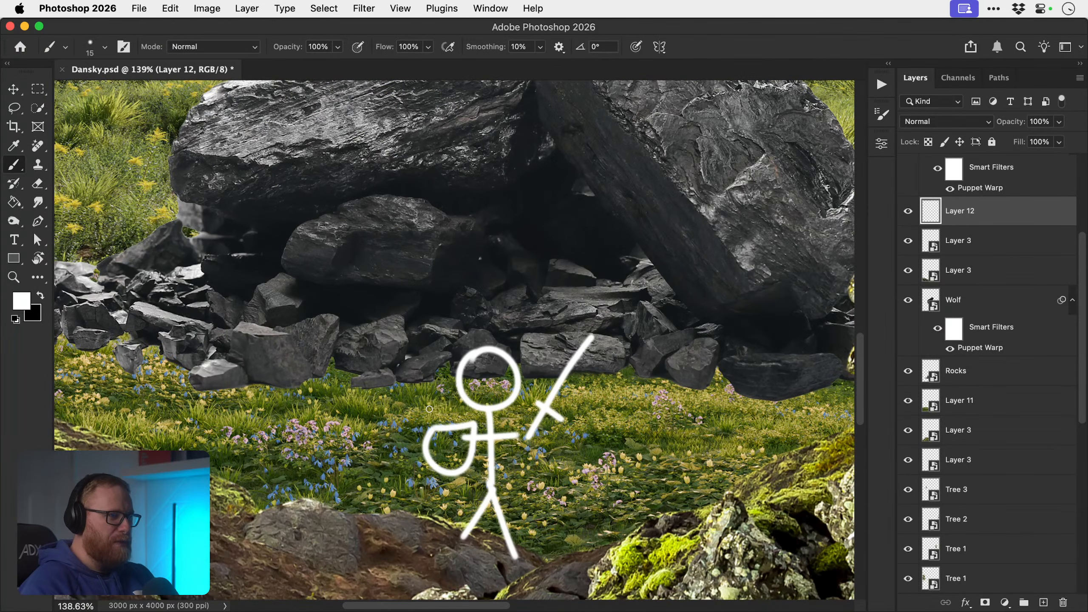
drag(451, 398, 447, 379)
- Compare the stick figure's scale with the creature in the full composition and delete the sketch layer
key(z)
mouse_move(513, 442)
mouse_down()
mouse_move(484, 415)
mouse_move(475, 461)
mouse_move(454, 450)
mouse_up()
drag(493, 355, 482, 393)
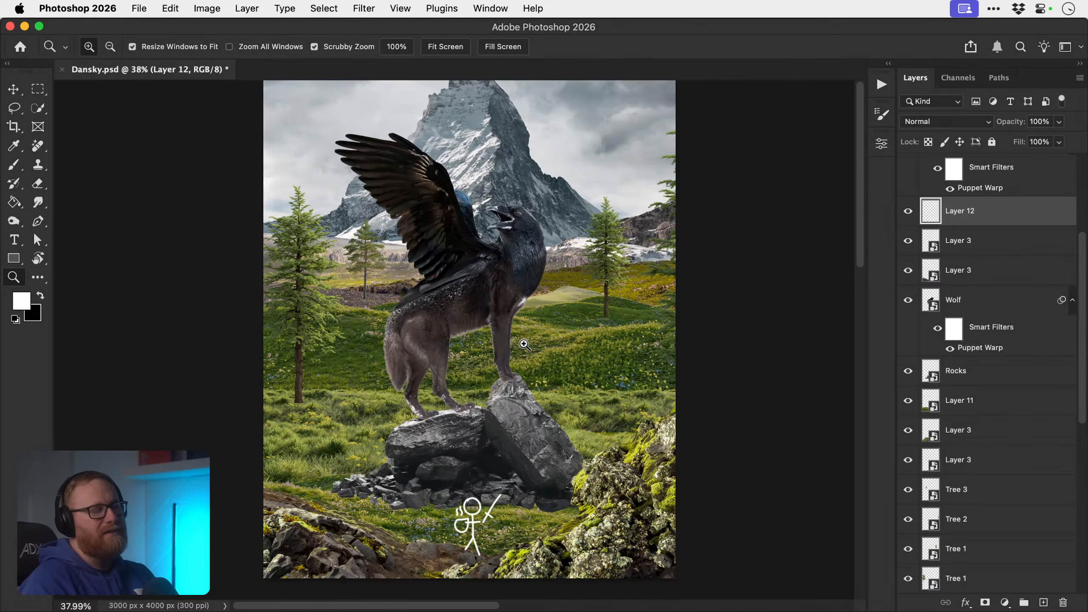
key(v)
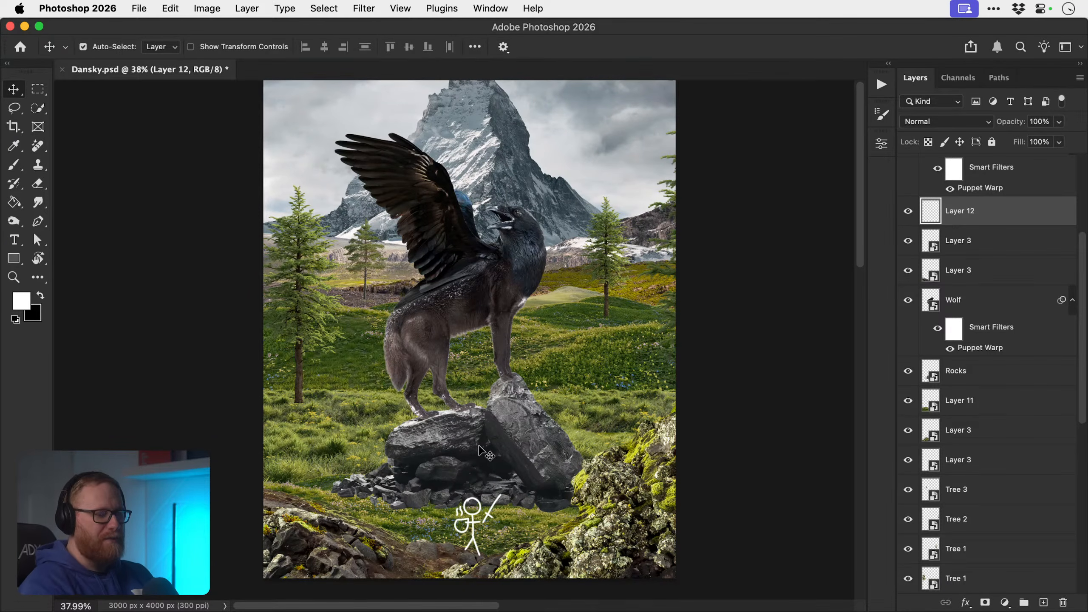
key(BackSpace)
scroll(484, 450, down, 2)
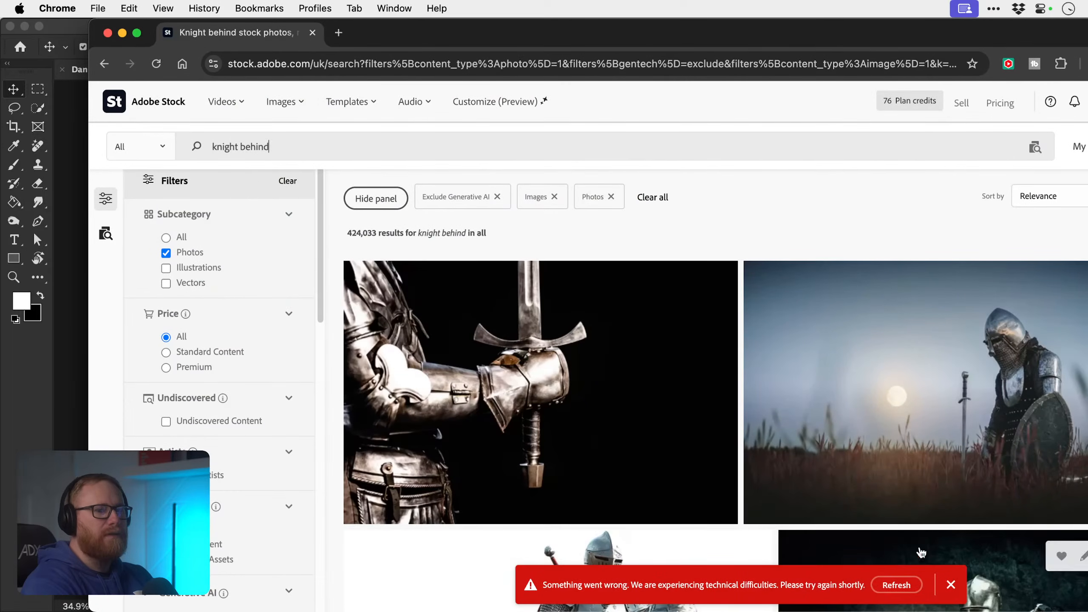
- Switch to Adobe Stock in Chrome and look through the "knight behind" photo results for a knight seen from behind
click(137, 34)
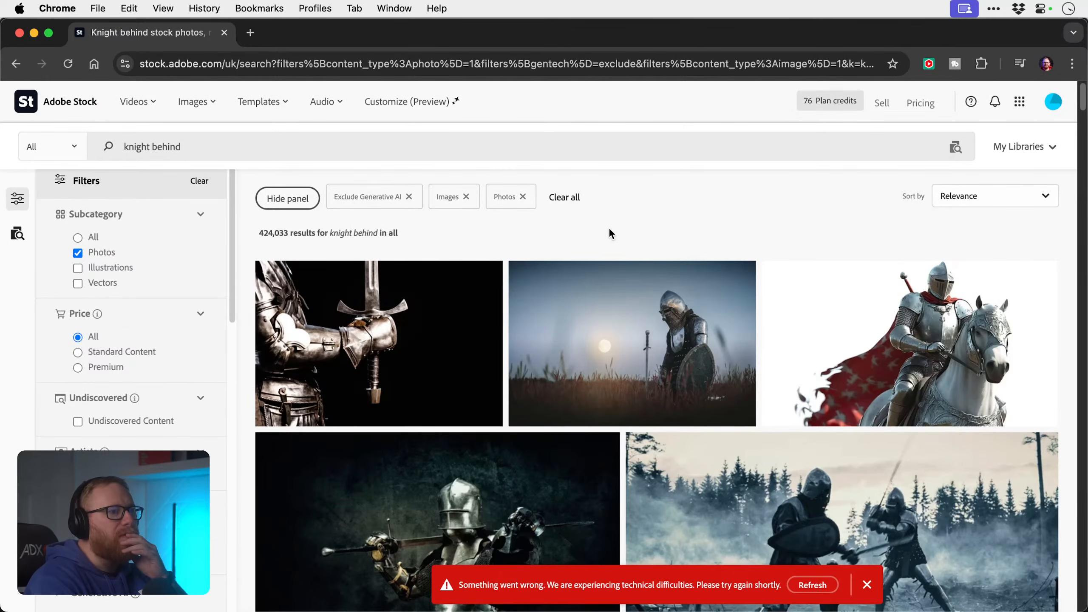
scroll(608, 227, down, 10)
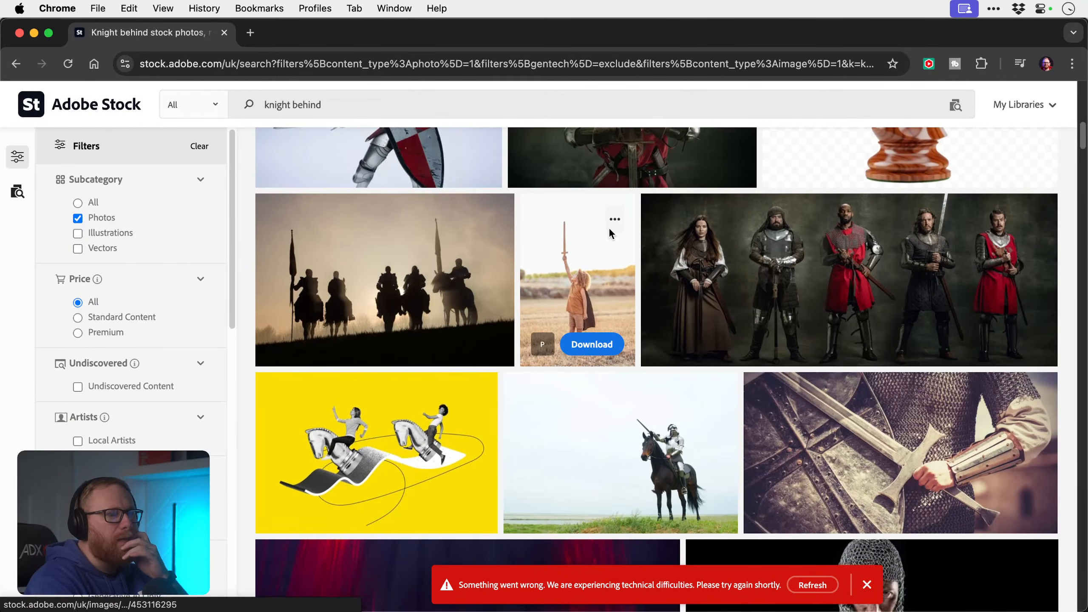
scroll(611, 234, down, 10)
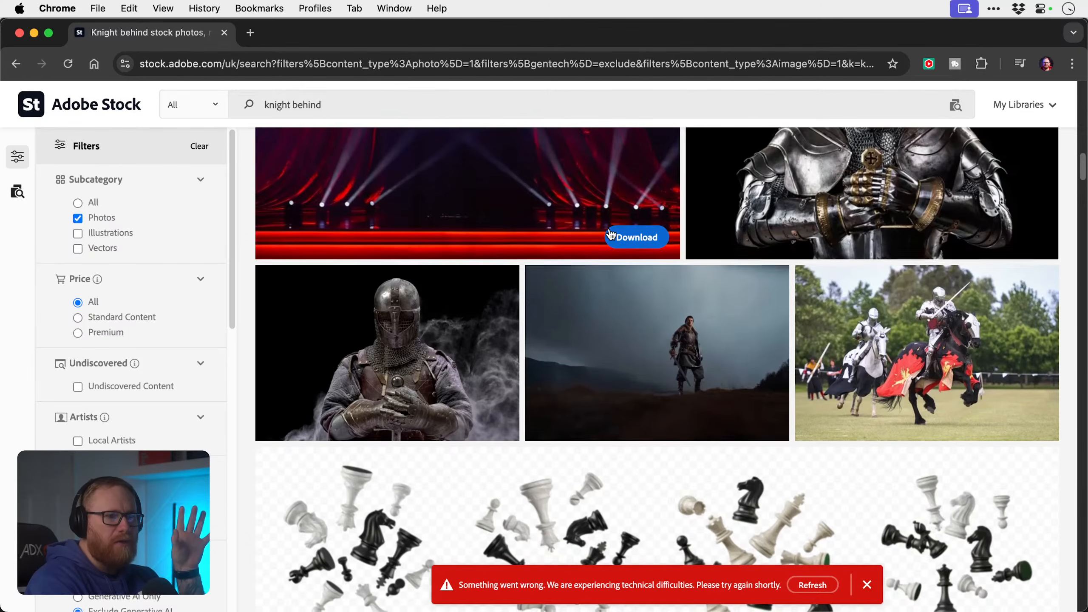
scroll(610, 234, down, 10)
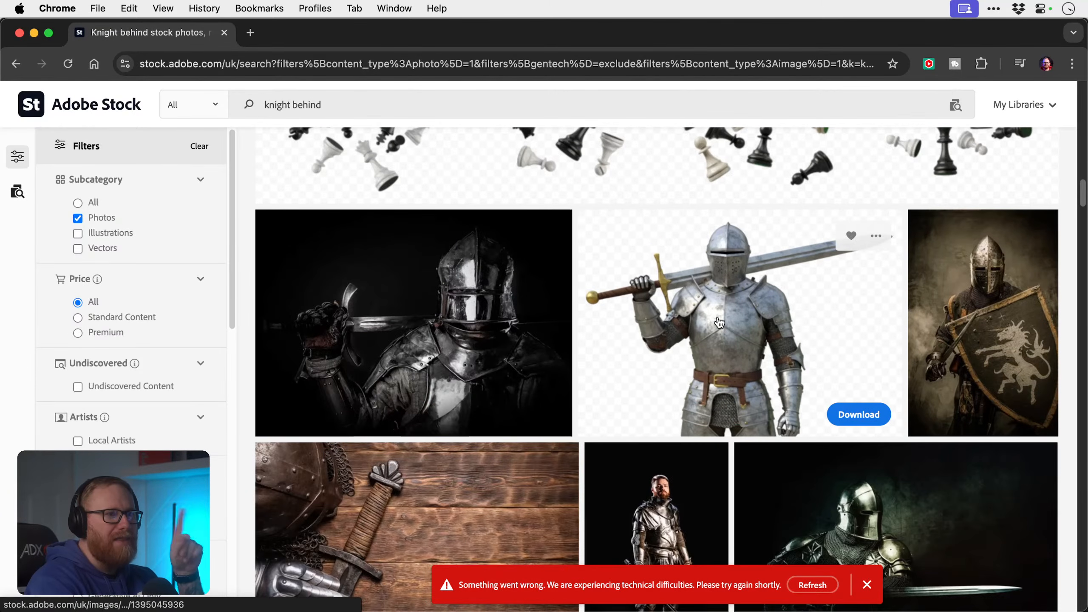
scroll(728, 324, down, 7)
scroll(728, 324, down, 9)
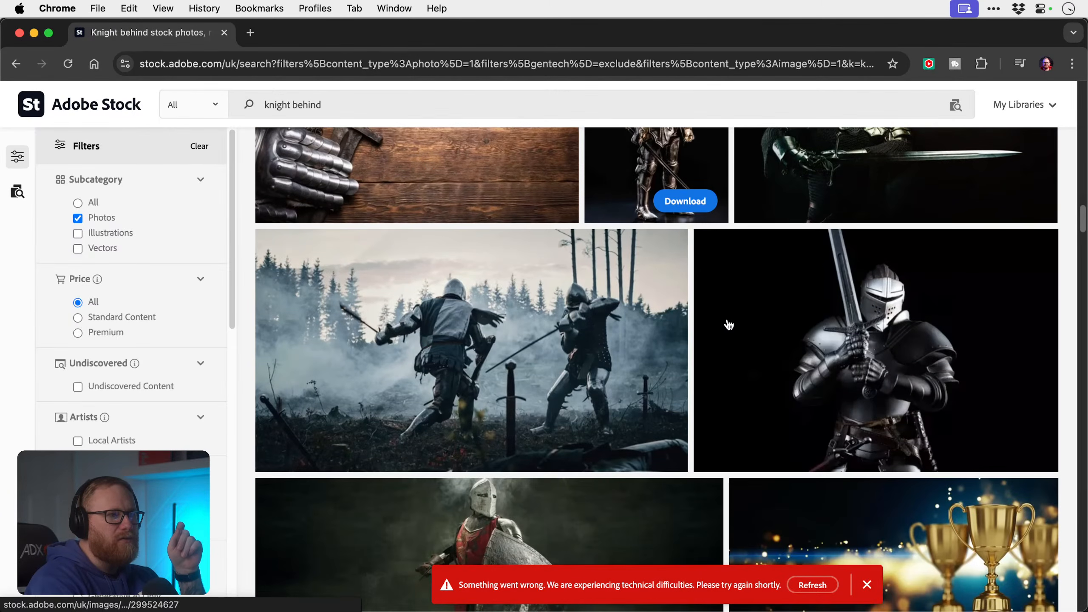
scroll(728, 318, down, 9)
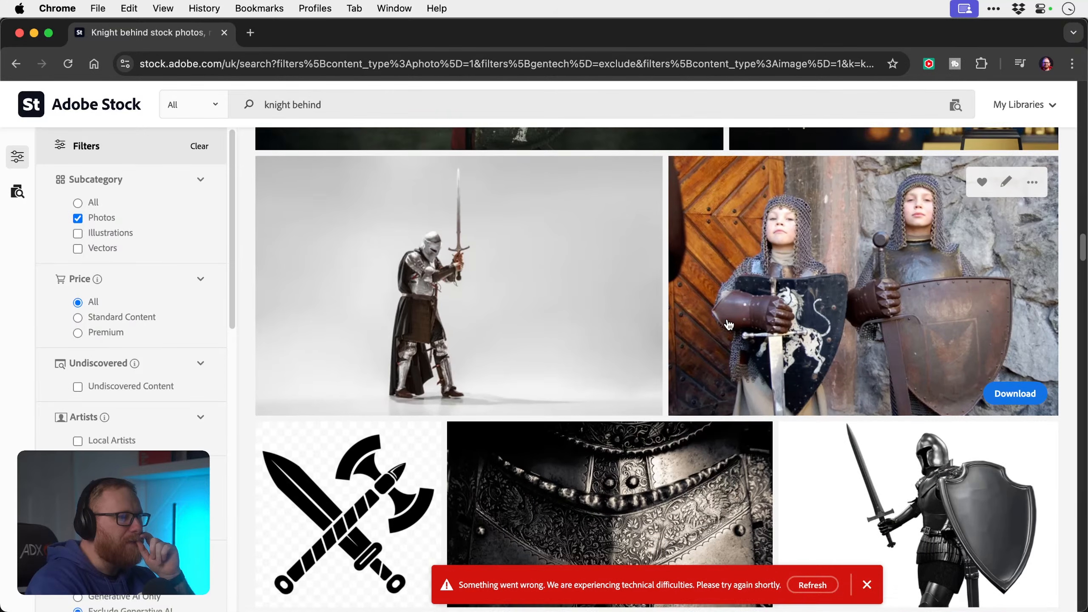
scroll(729, 325, down, 1)
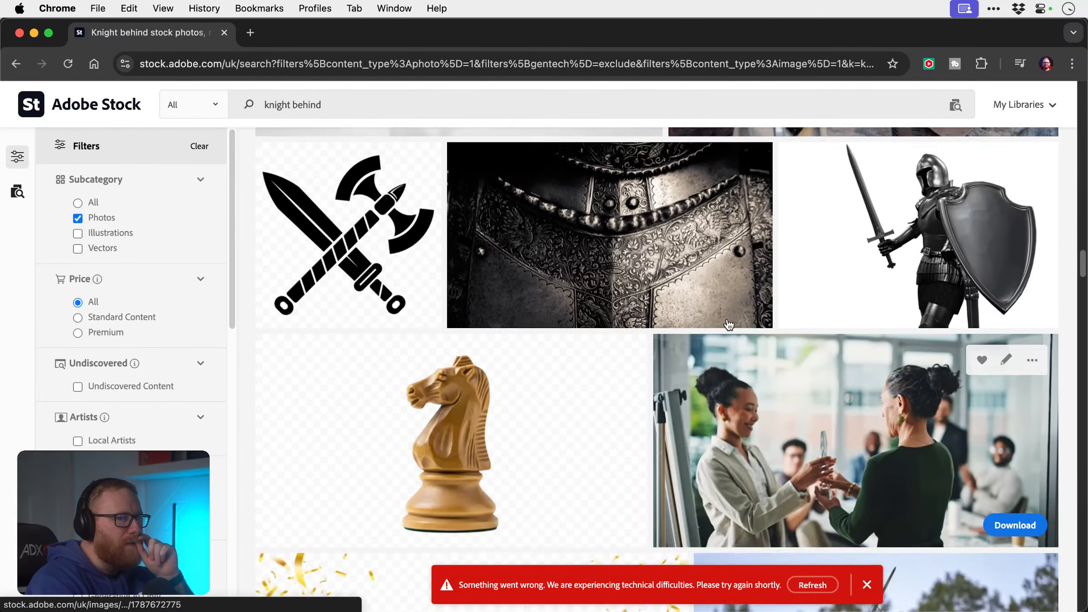
scroll(728, 319, down, 13)
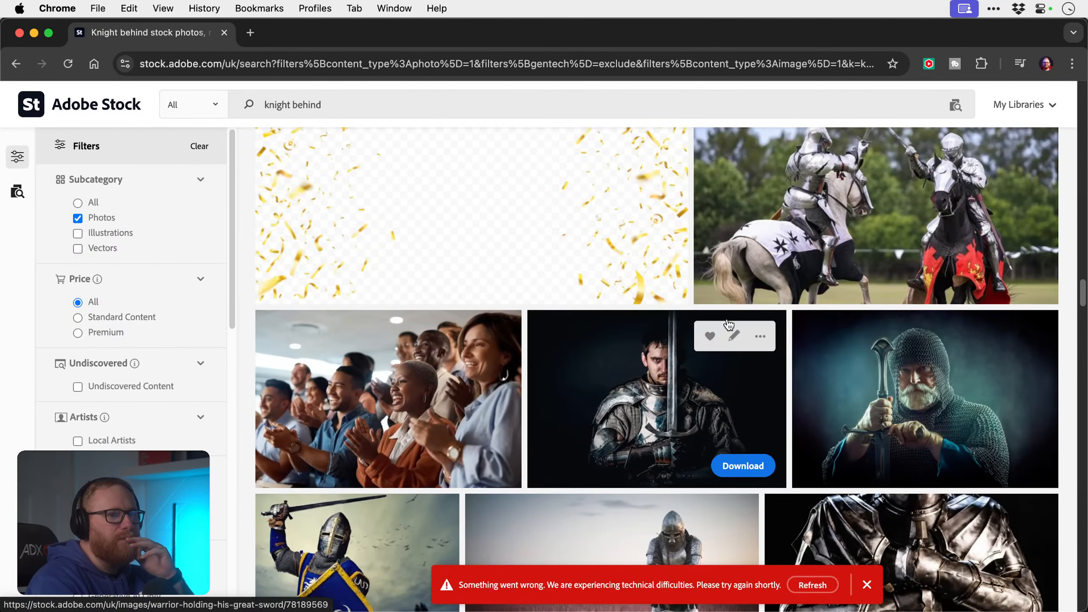
scroll(728, 323, down, 7)
scroll(534, 297, down, 9)
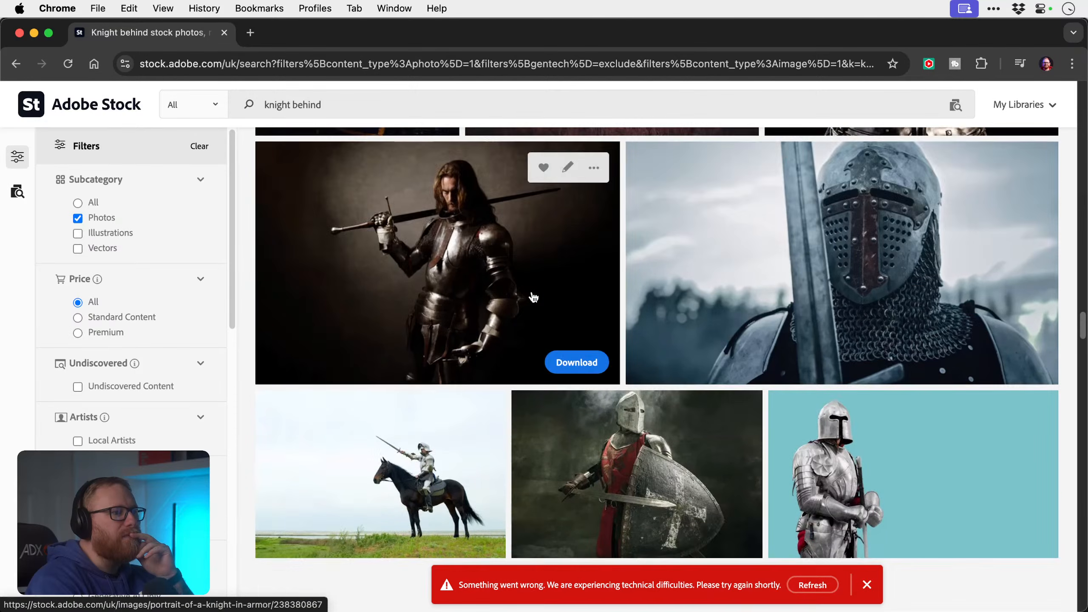
- Browse the rest of the first page of "knight behind" photo results for a knight seen from behind
scroll(534, 297, down, 18)
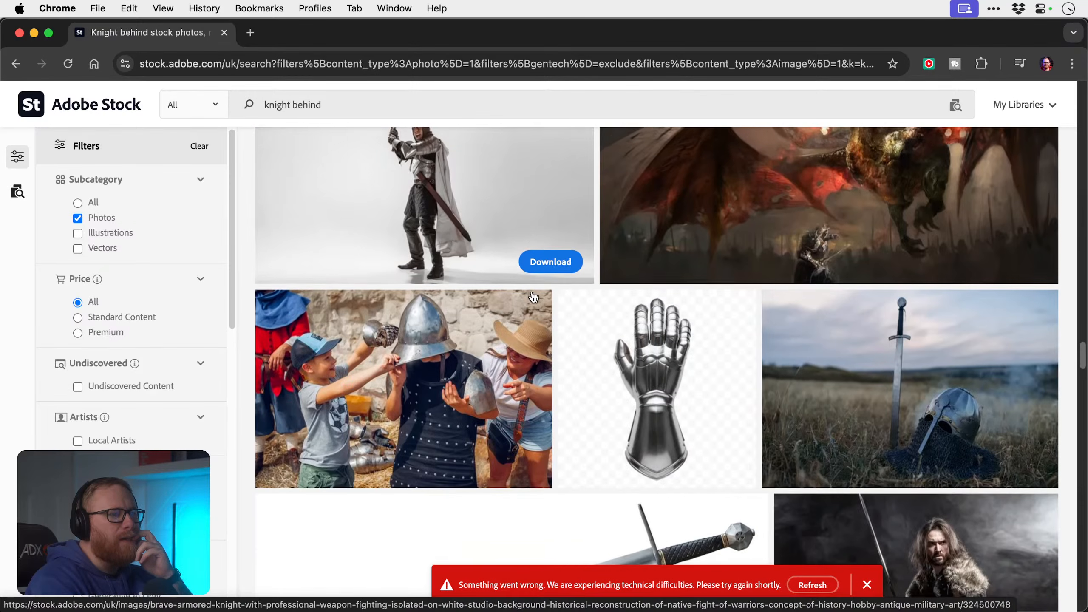
scroll(533, 297, down, 15)
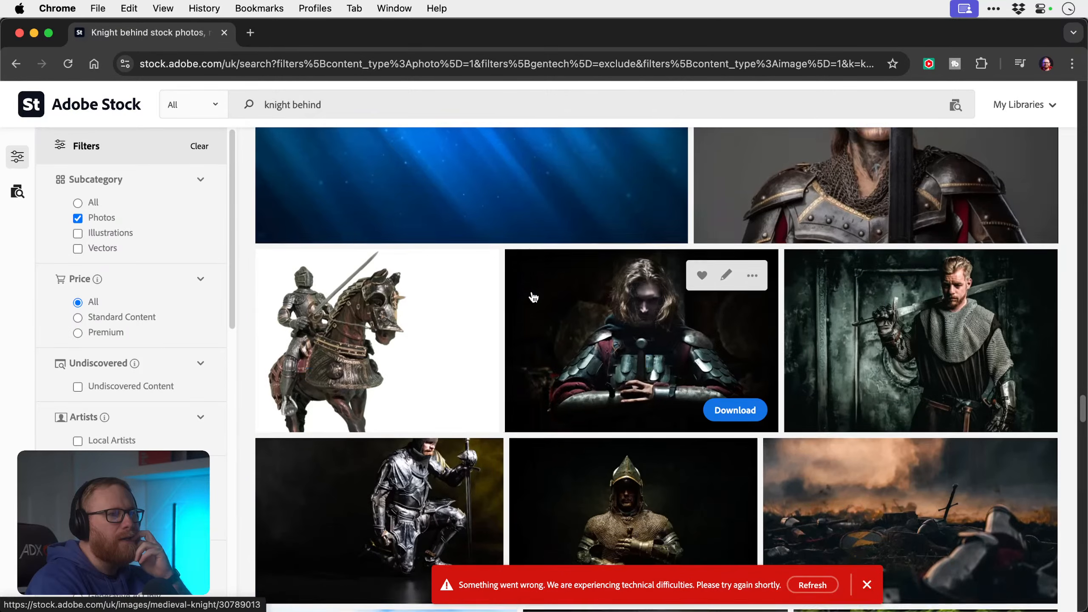
scroll(534, 297, down, 14)
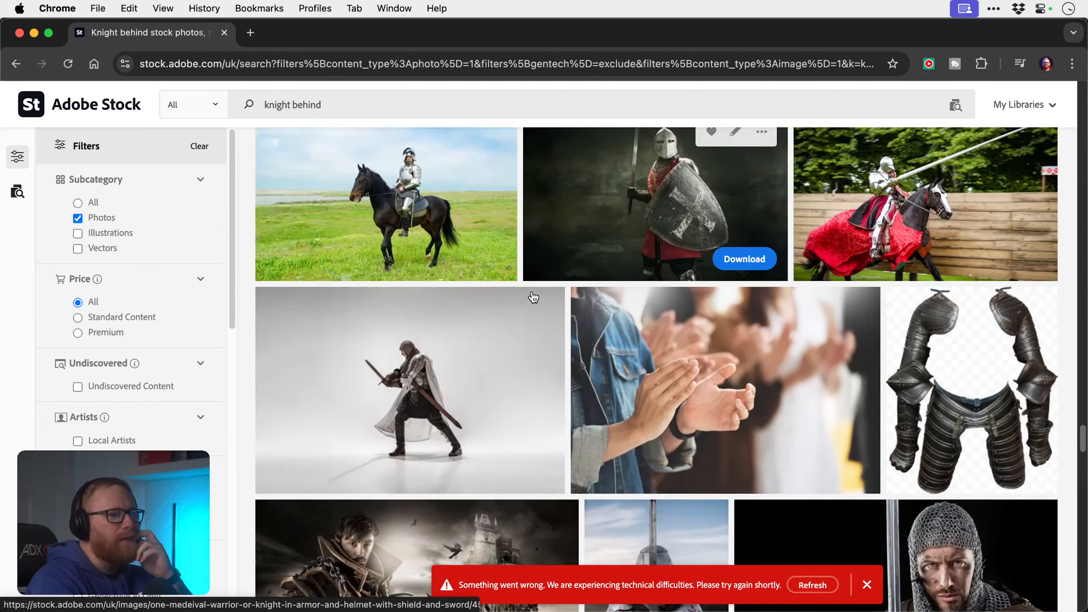
scroll(533, 297, up, 3)
scroll(534, 297, down, 20)
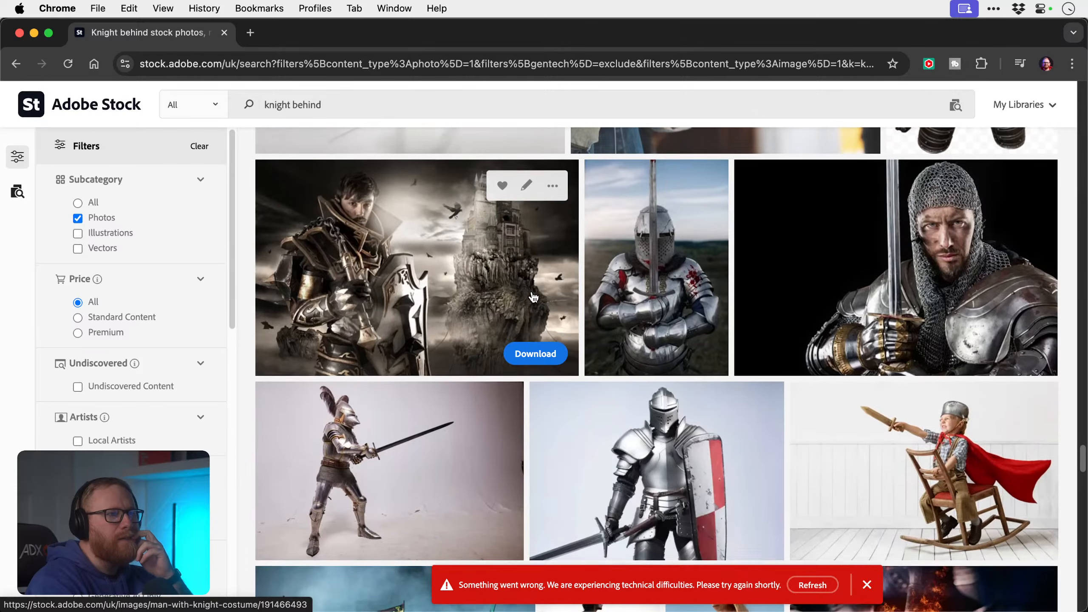
scroll(533, 297, down, 17)
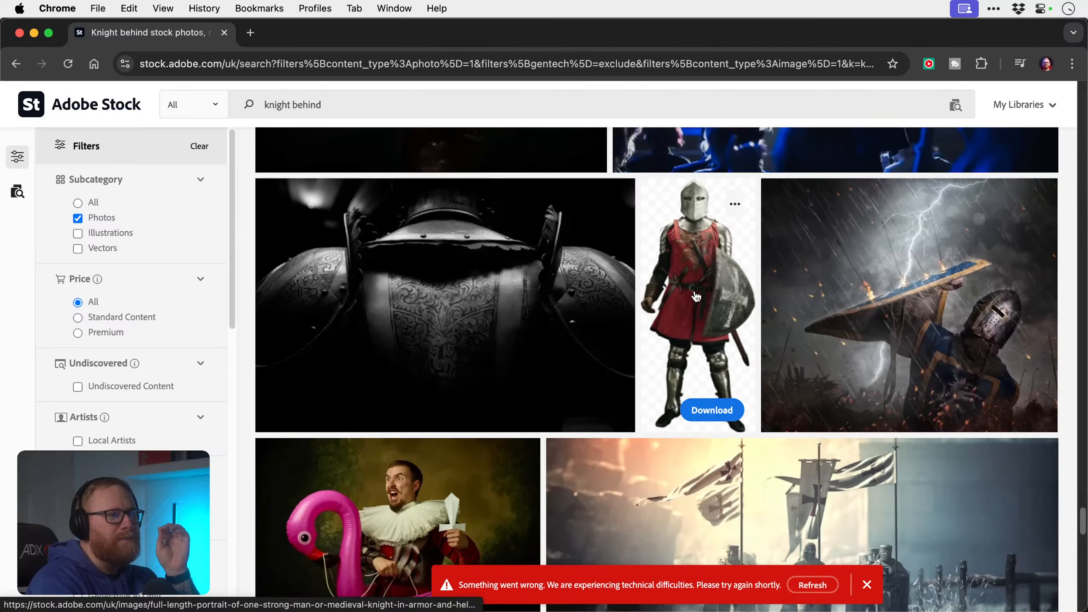
scroll(702, 303, down, 17)
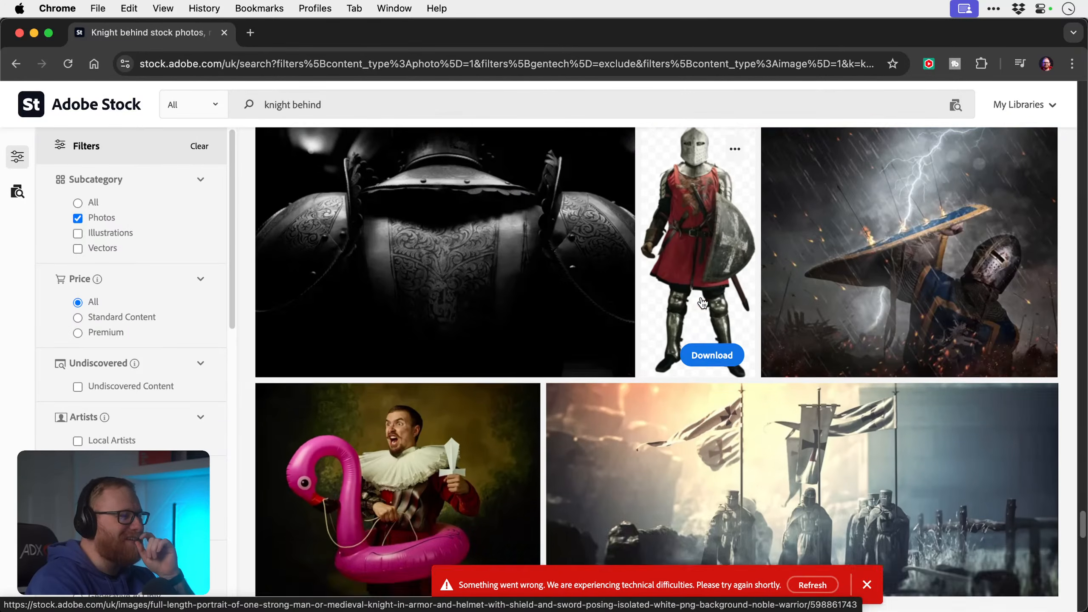
scroll(702, 303, down, 10)
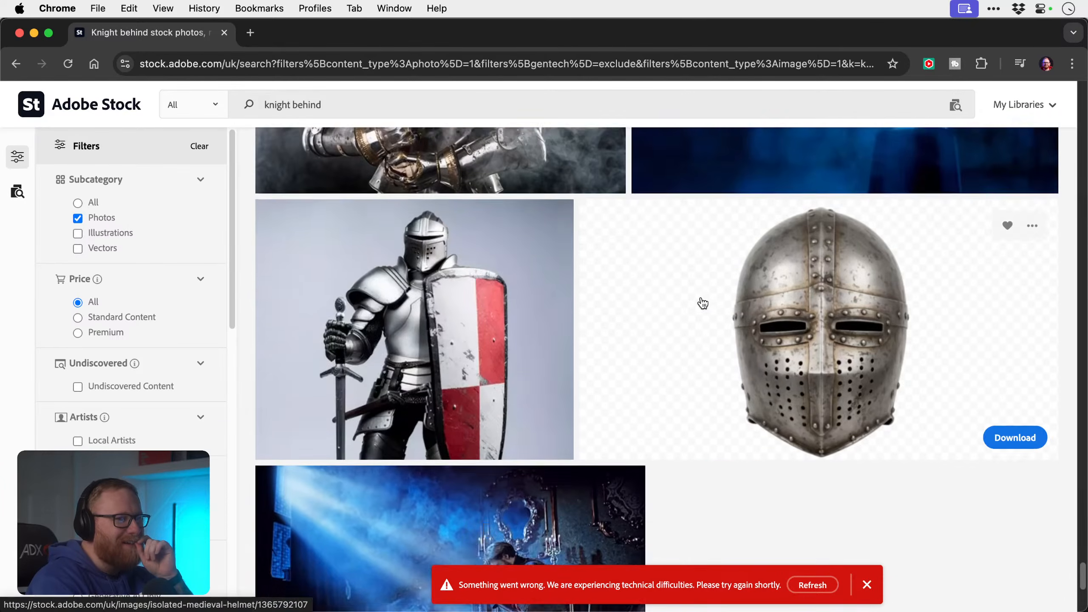
- Go to page 2 of the "knight behind" results and dismiss the error notification
click(714, 454)
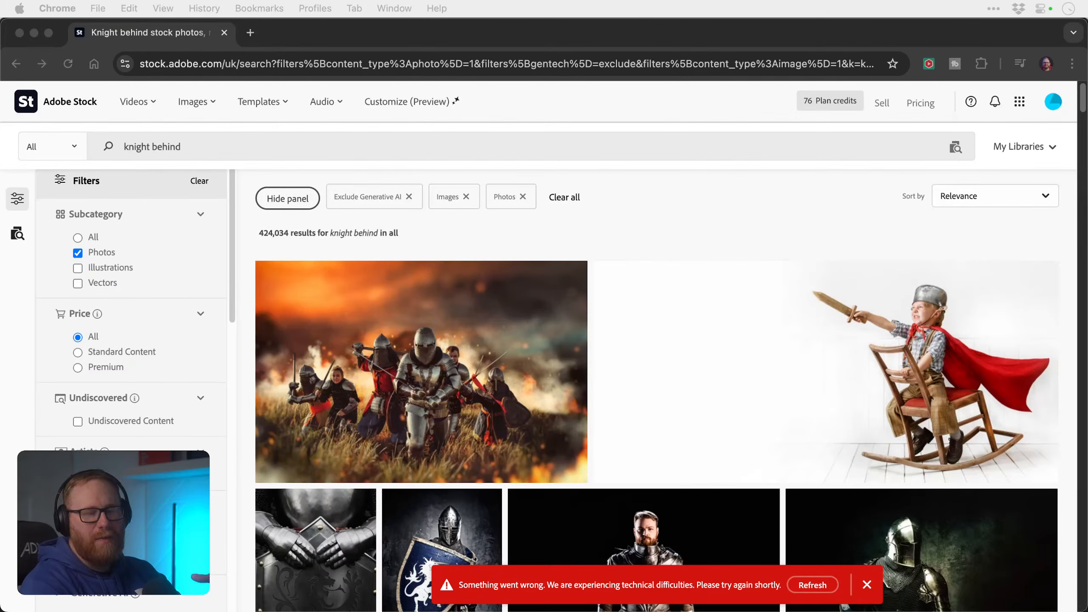
click(874, 589)
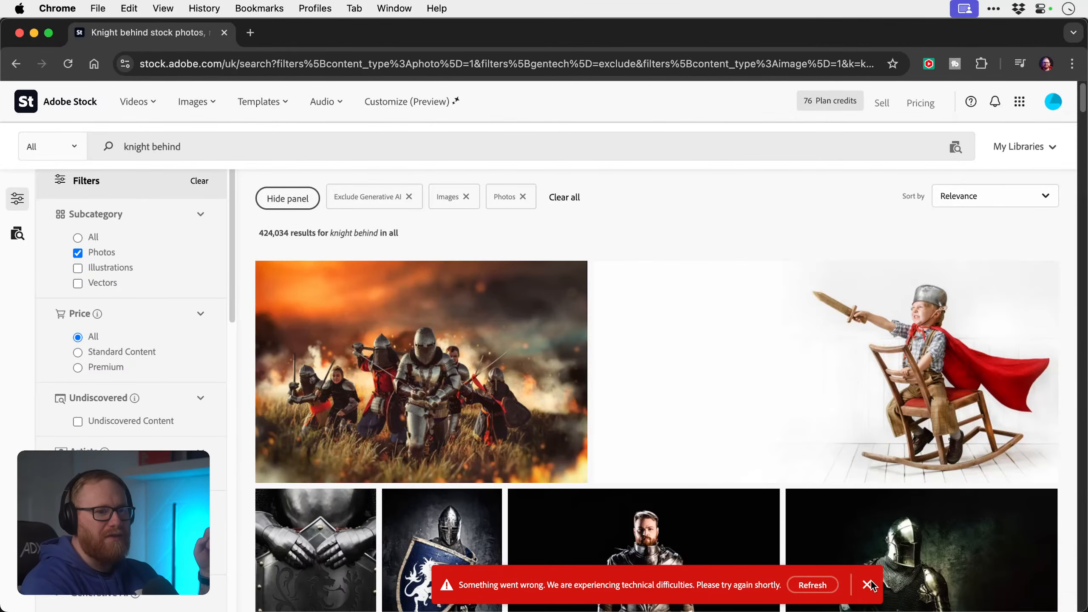
click(869, 587)
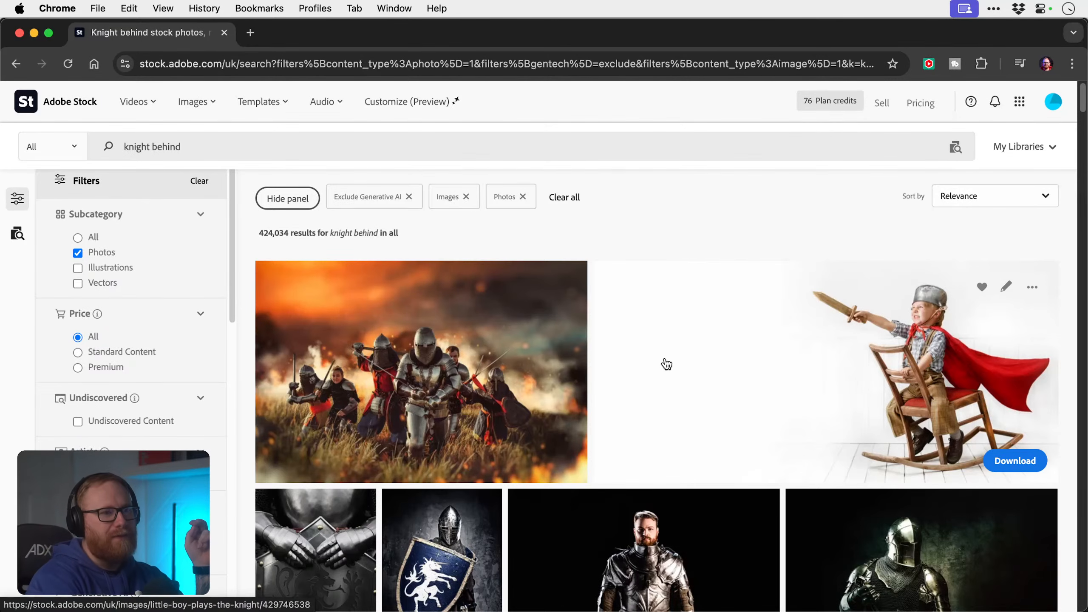
- Look through the second page of knight photos for a figure seen from behind that suits the composite
scroll(658, 390, down, 1)
scroll(658, 390, down, 15)
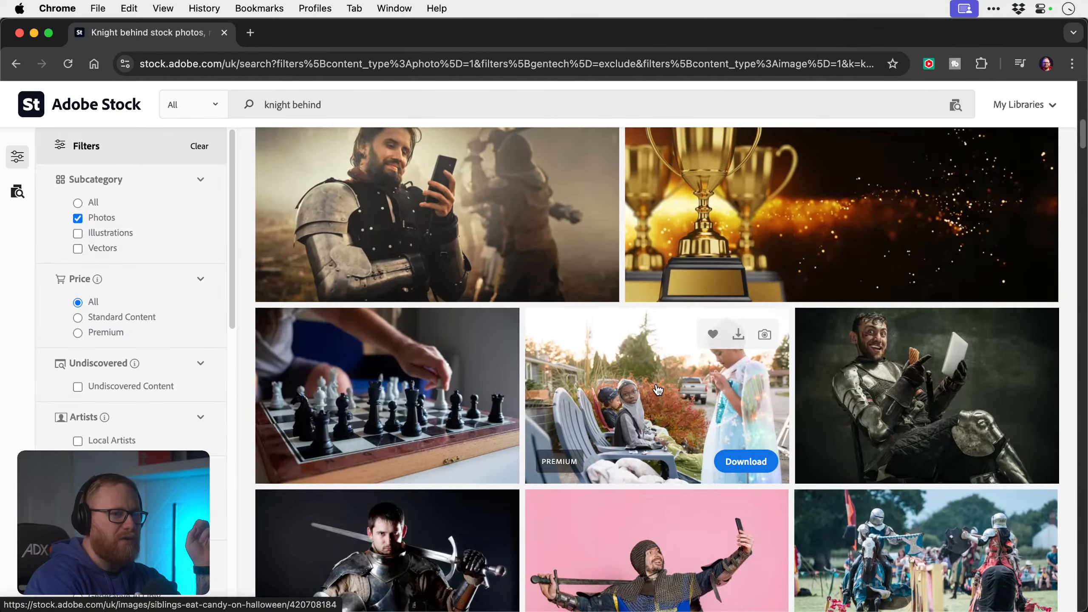
scroll(658, 390, down, 10)
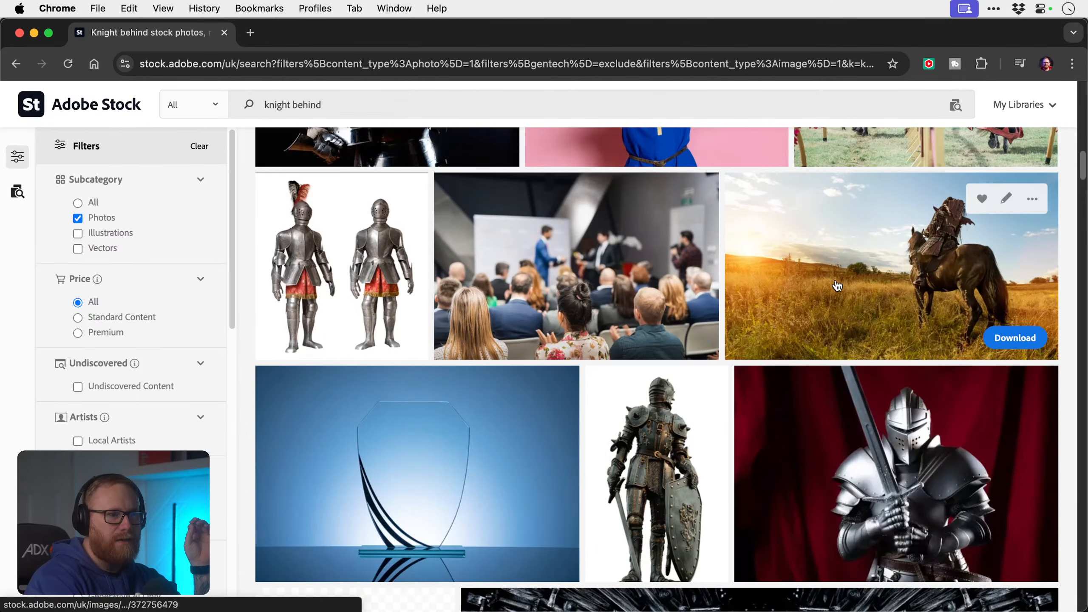
scroll(661, 255, down, 14)
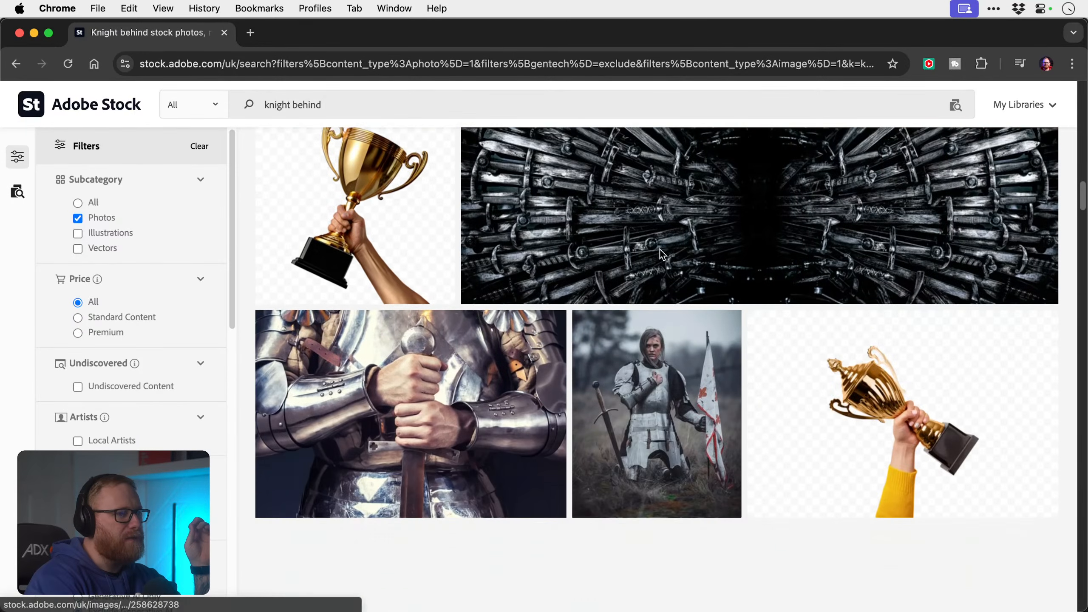
scroll(661, 255, down, 7)
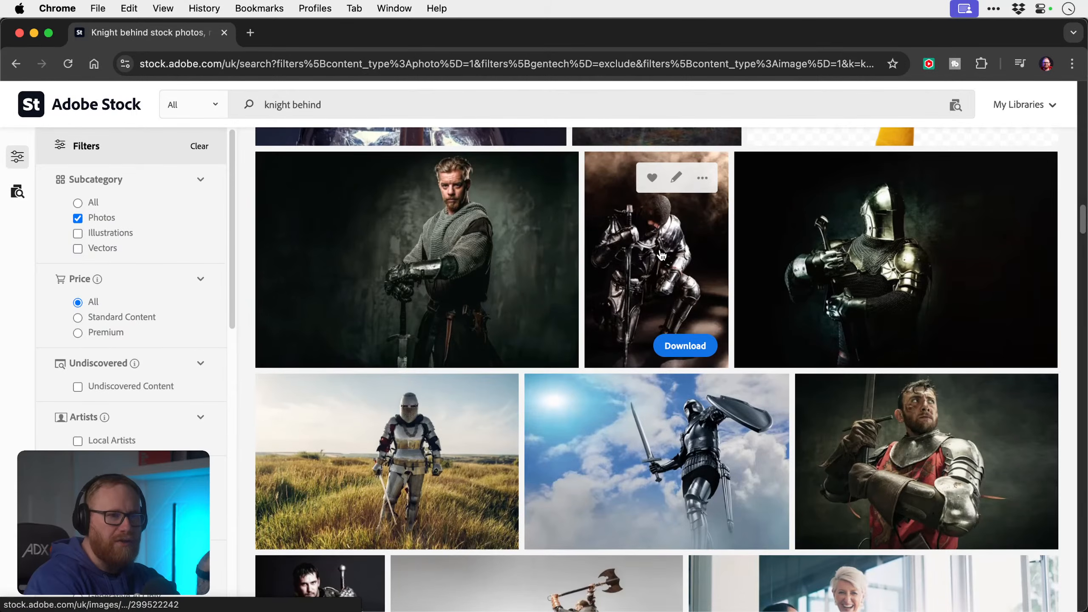
scroll(662, 255, down, 7)
scroll(662, 255, down, 1)
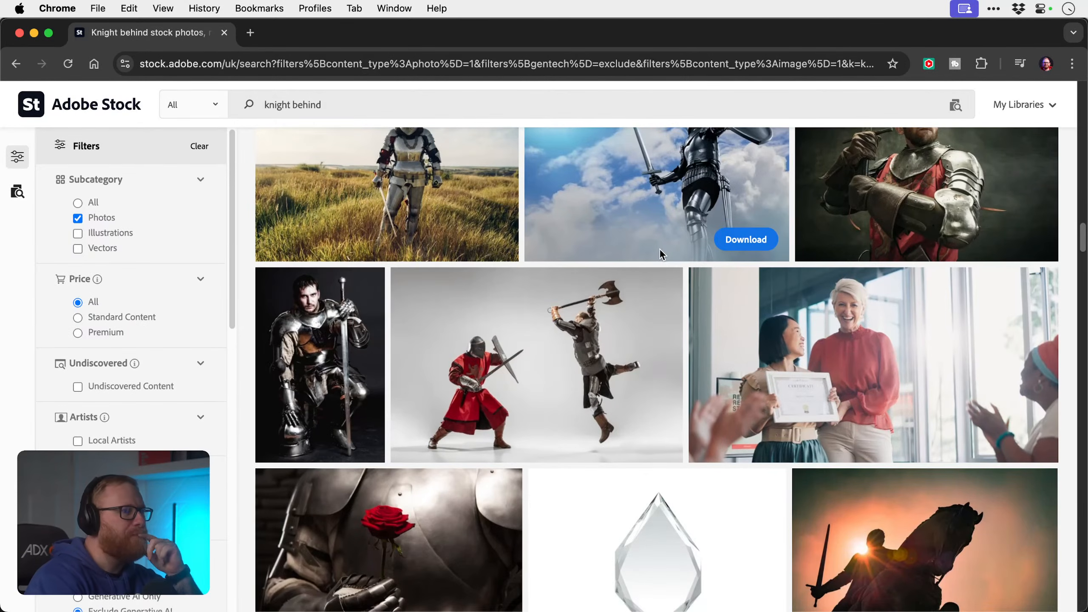
scroll(660, 250, down, 10)
scroll(661, 255, down, 15)
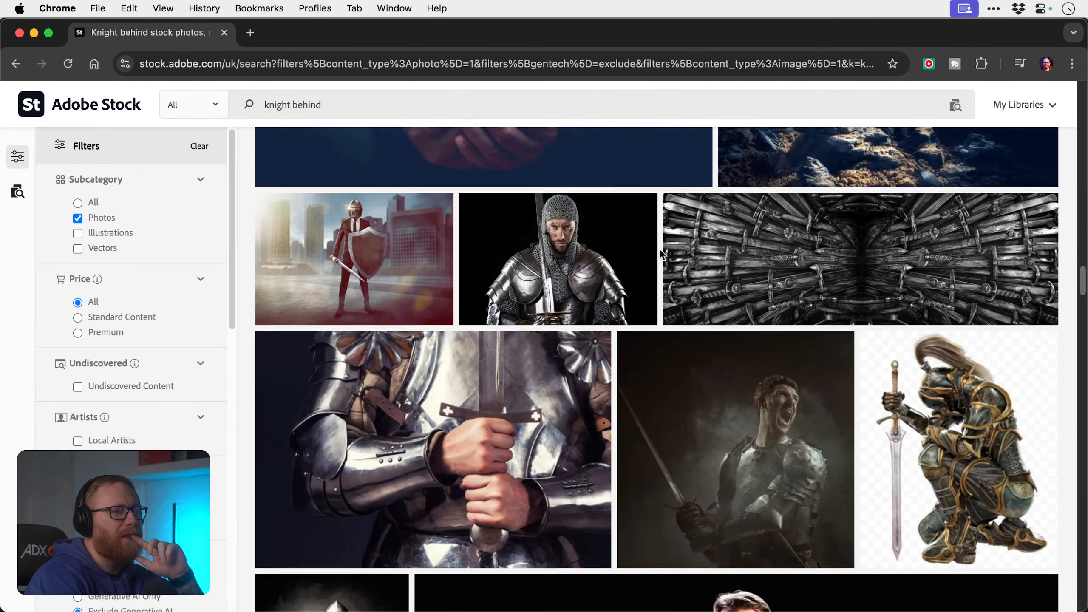
scroll(662, 255, down, 8)
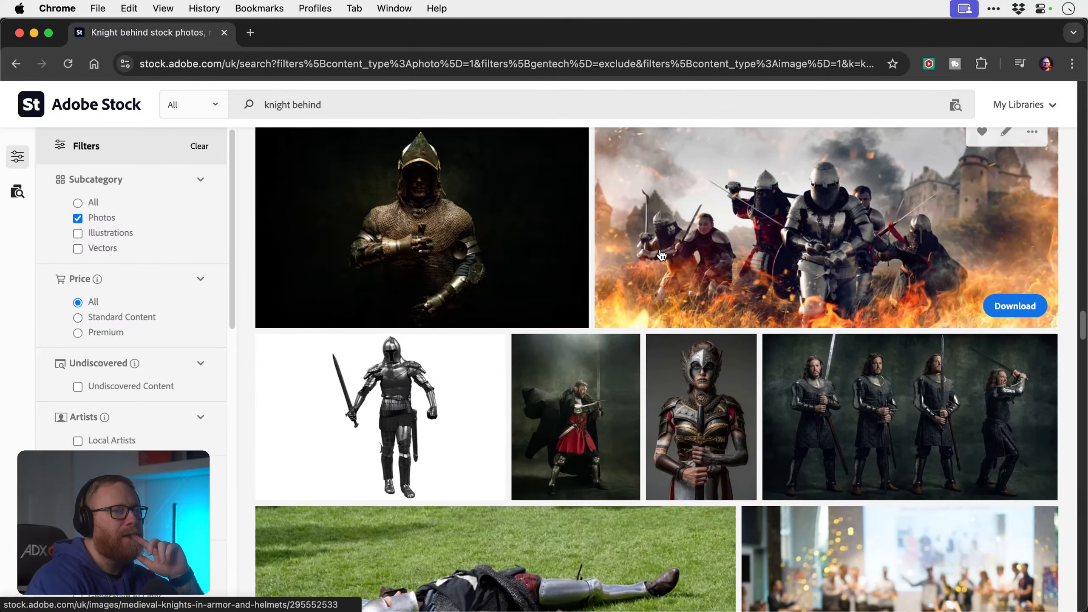
scroll(662, 255, down, 12)
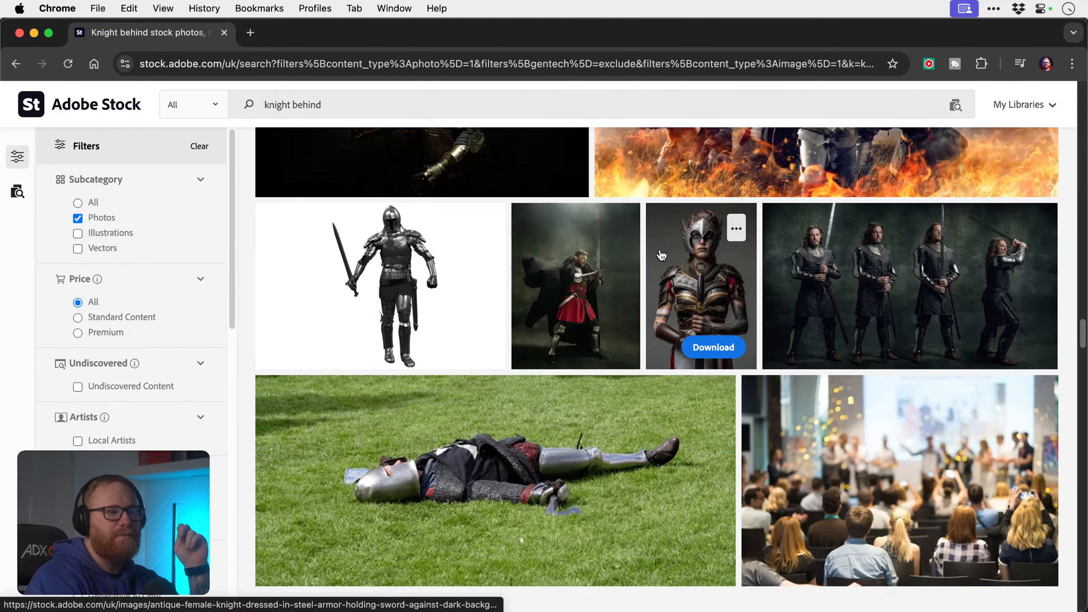
scroll(662, 255, down, 15)
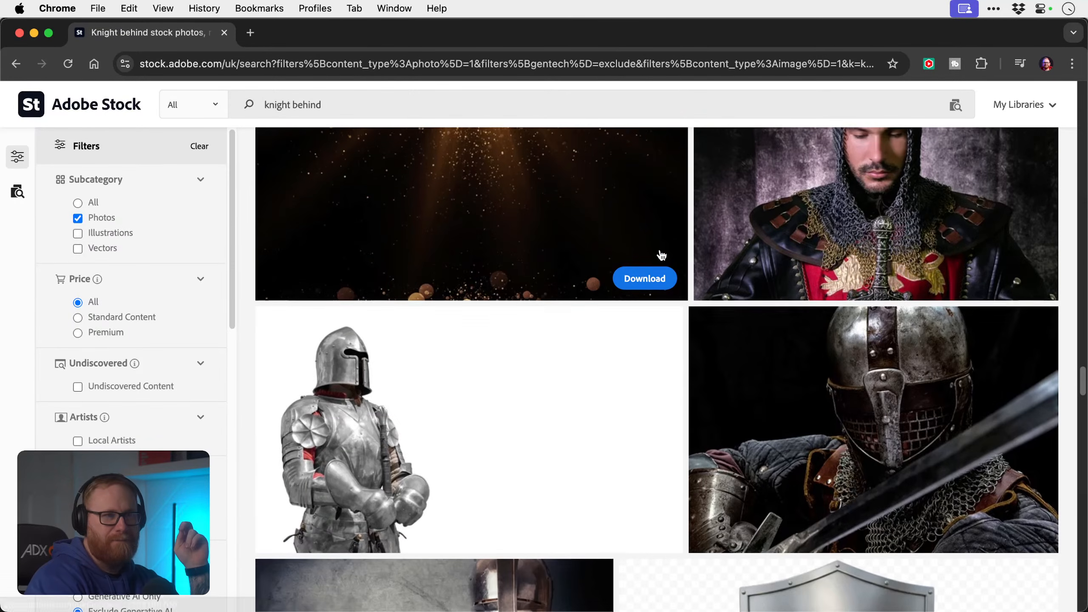
scroll(662, 255, down, 16)
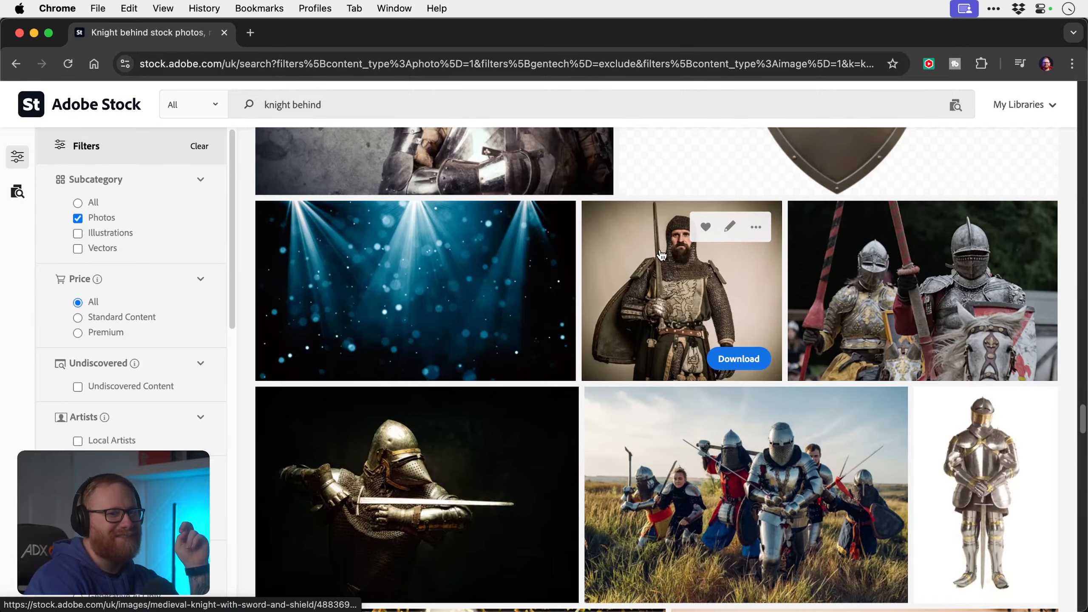
scroll(662, 255, down, 20)
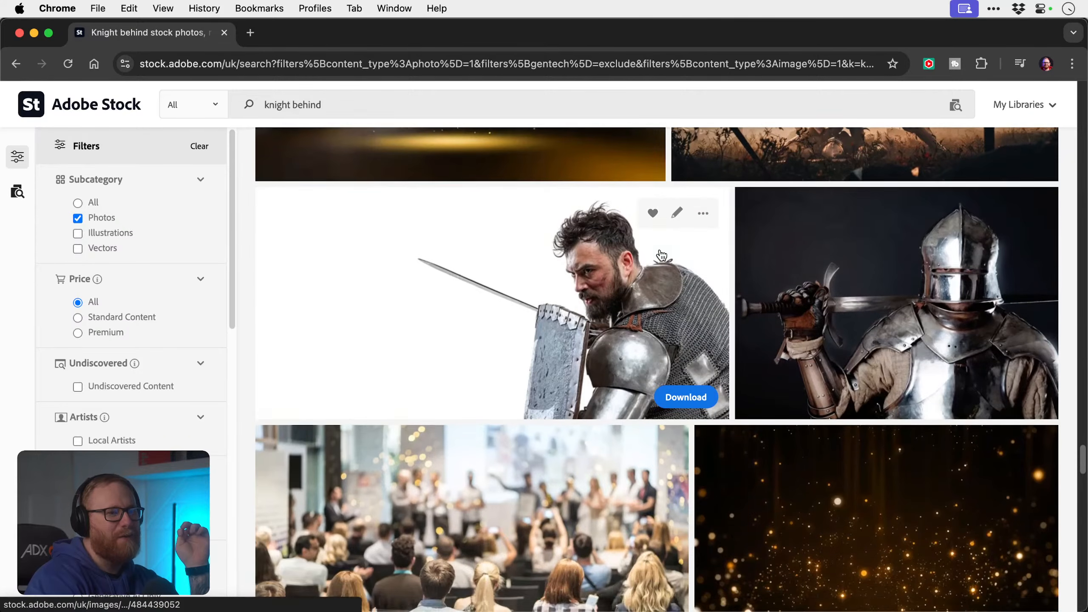
scroll(662, 255, down, 9)
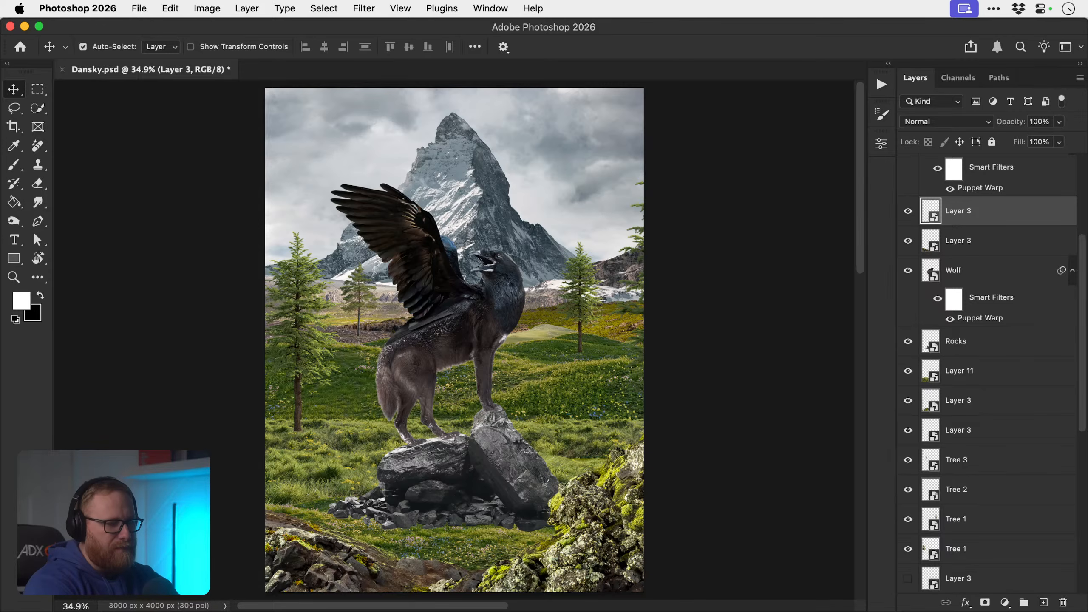
- Switch from Photoshop back to Chrome and review the remaining knight photos down to the end of page 2
key(super+Tab)
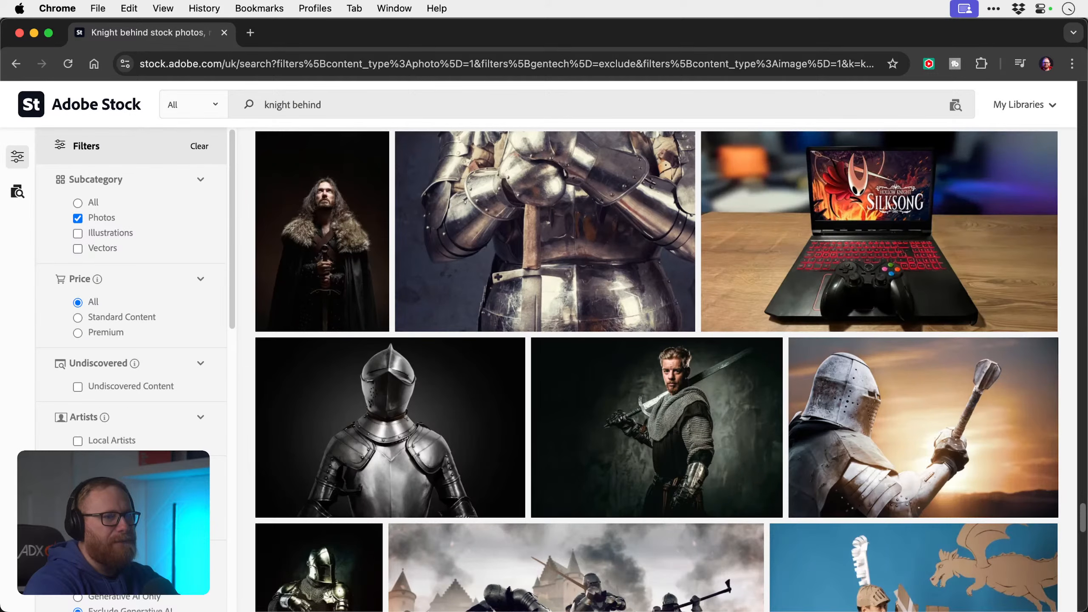
scroll(999, 488, down, 10)
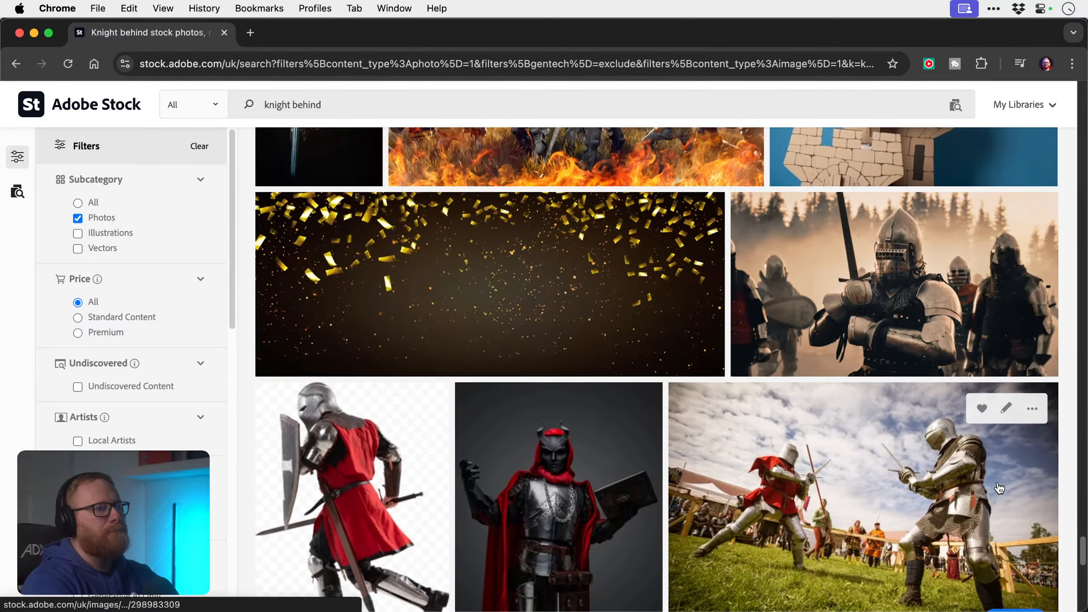
scroll(999, 488, down, 15)
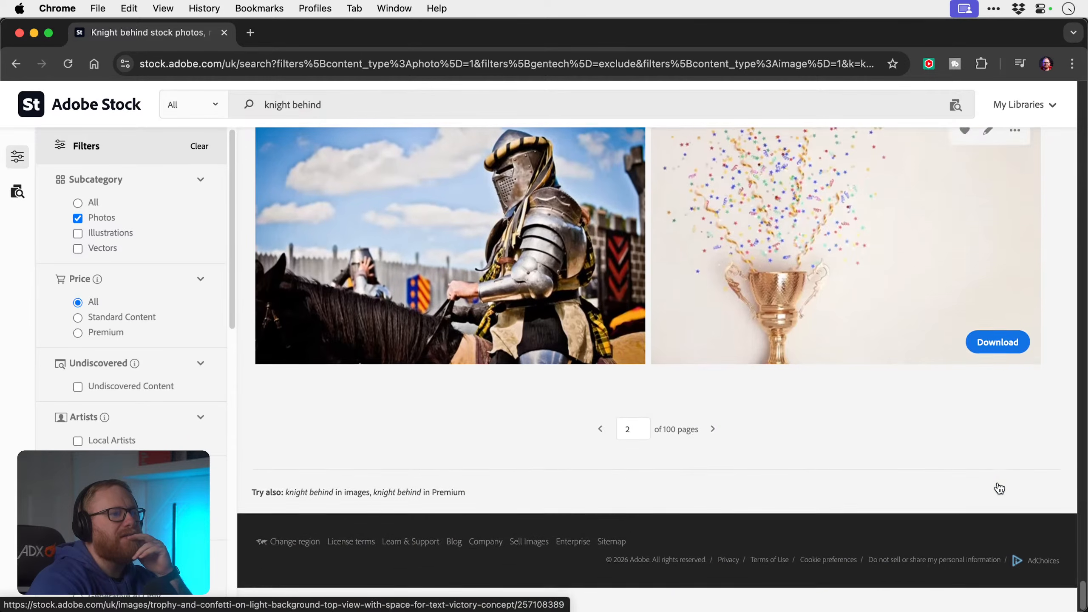
- Go to page 3 of the results and open the back-view warrior with an axe over his shoulder in a new tab
click(713, 447)
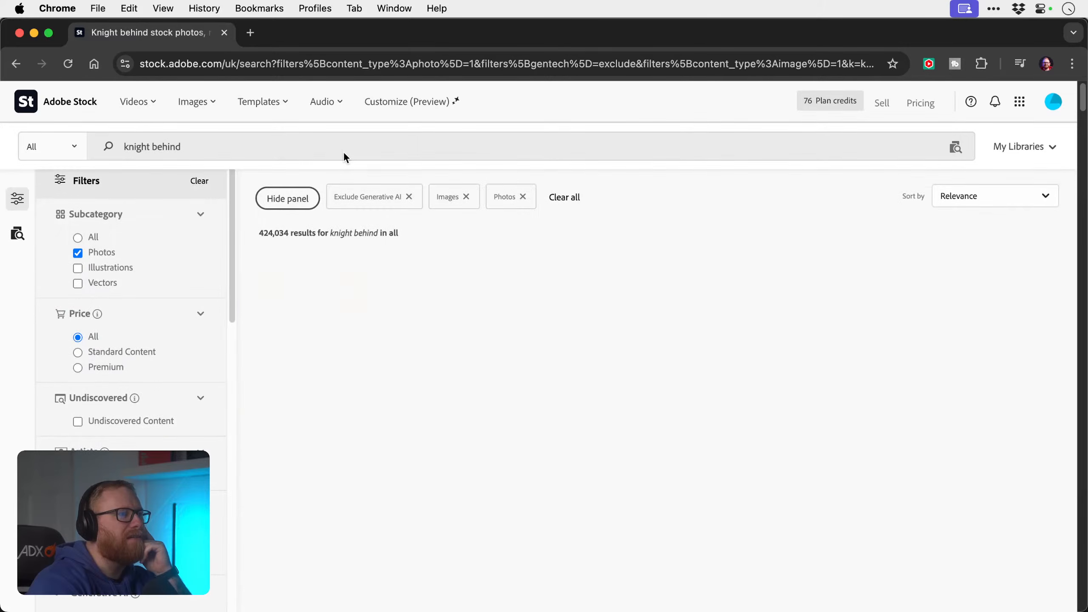
scroll(582, 296, down, 12)
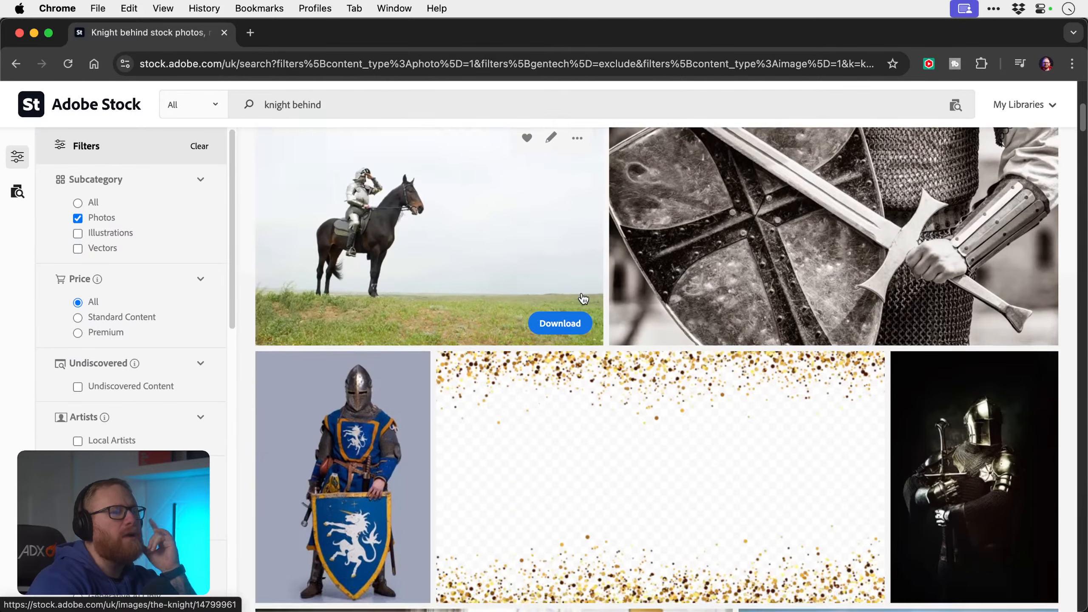
scroll(582, 292, down, 10)
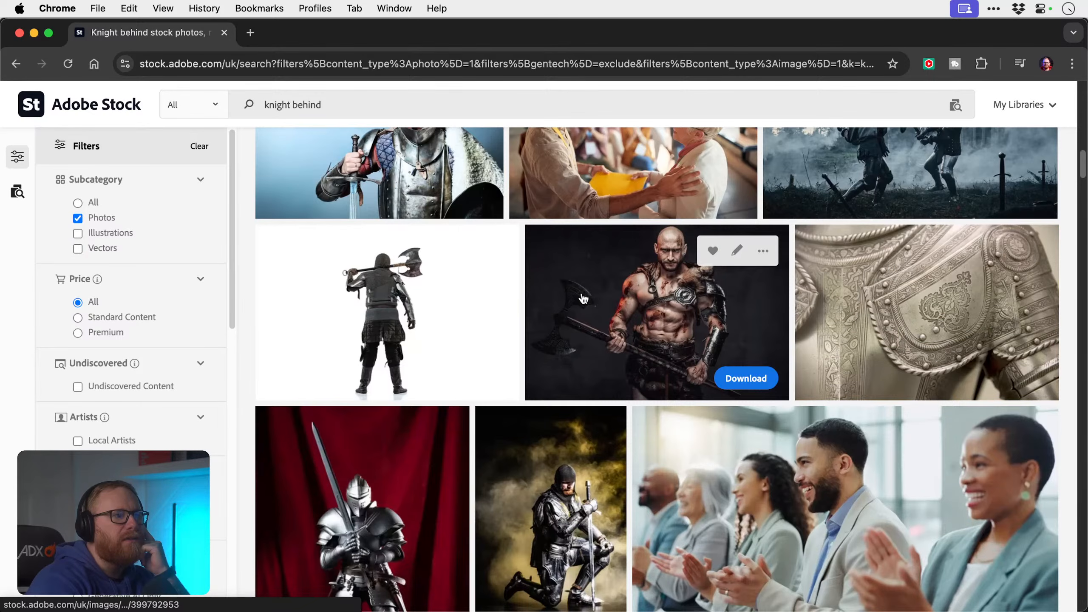
right_click(419, 293)
click(432, 297)
- Check a few more results on page 3, and examine the detail page of the back-view axe warrior in its tab
scroll(597, 316, down, 5)
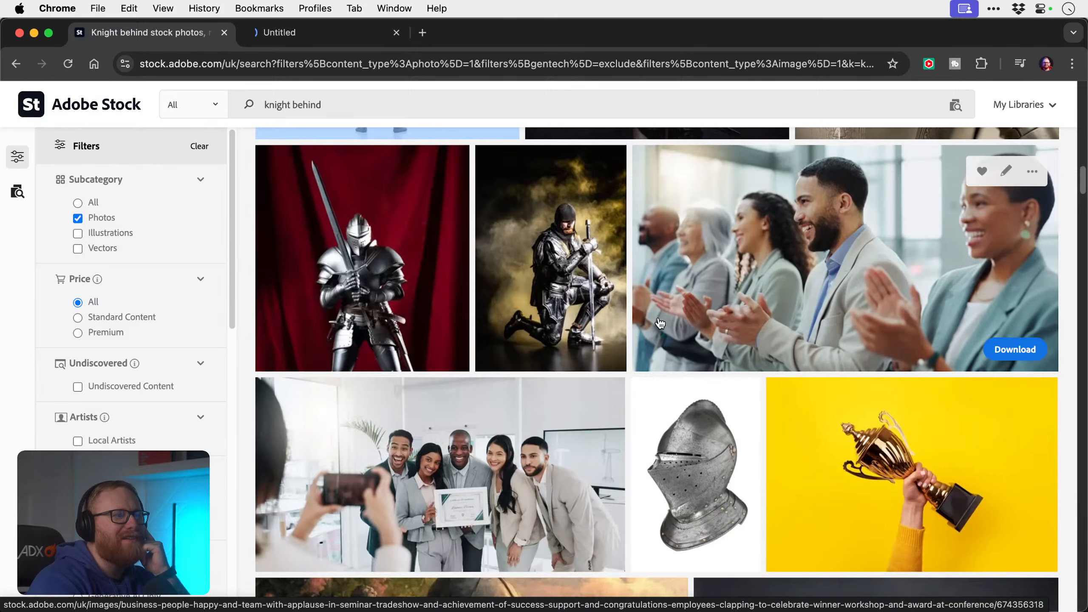
scroll(660, 324, down, 6)
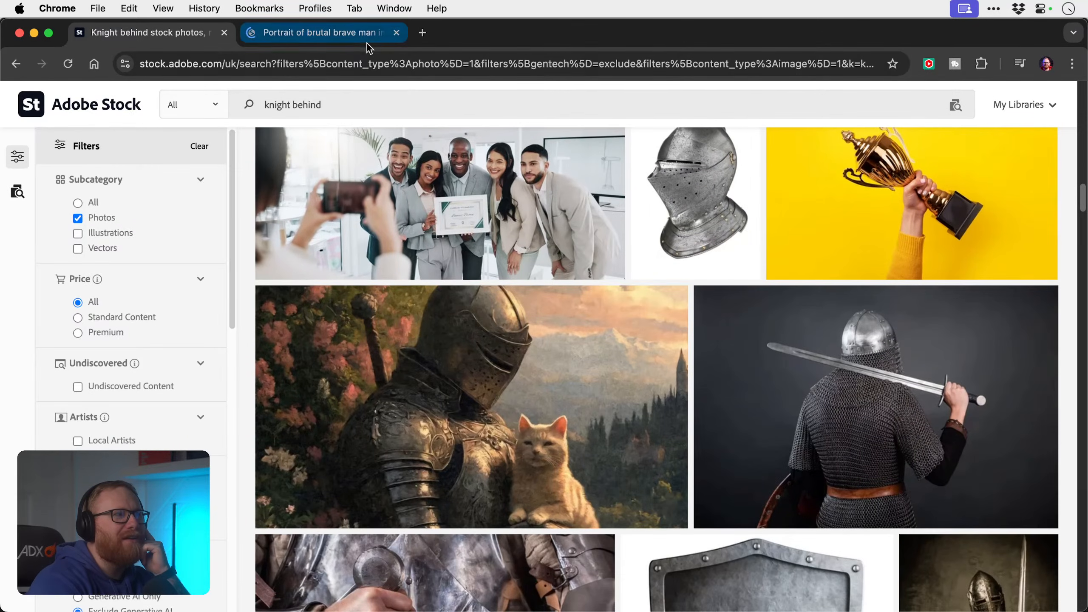
click(367, 42)
scroll(645, 312, down, 2)
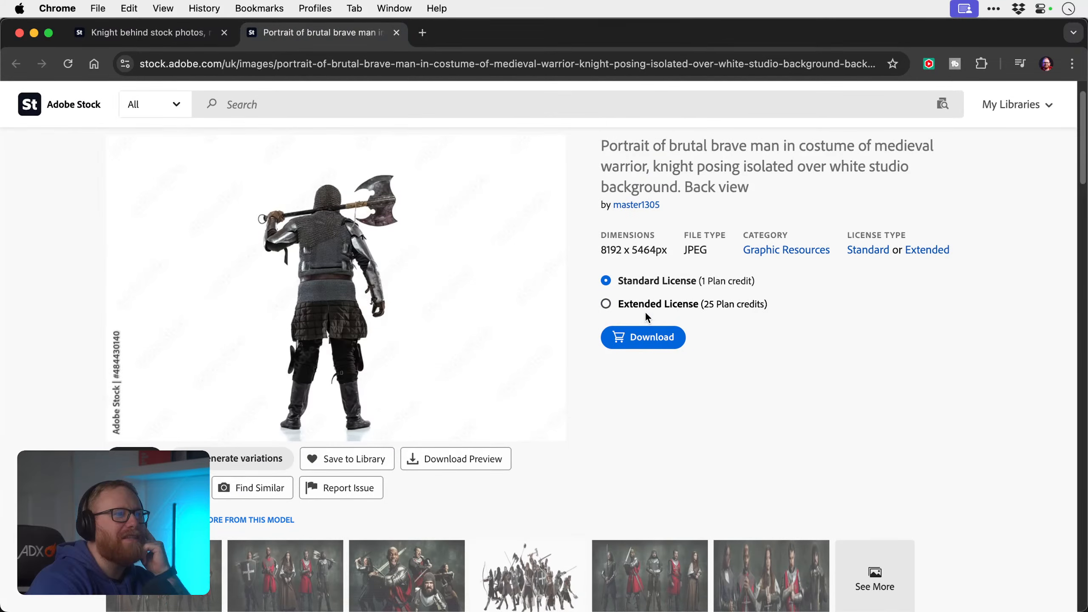
scroll(646, 317, down, 4)
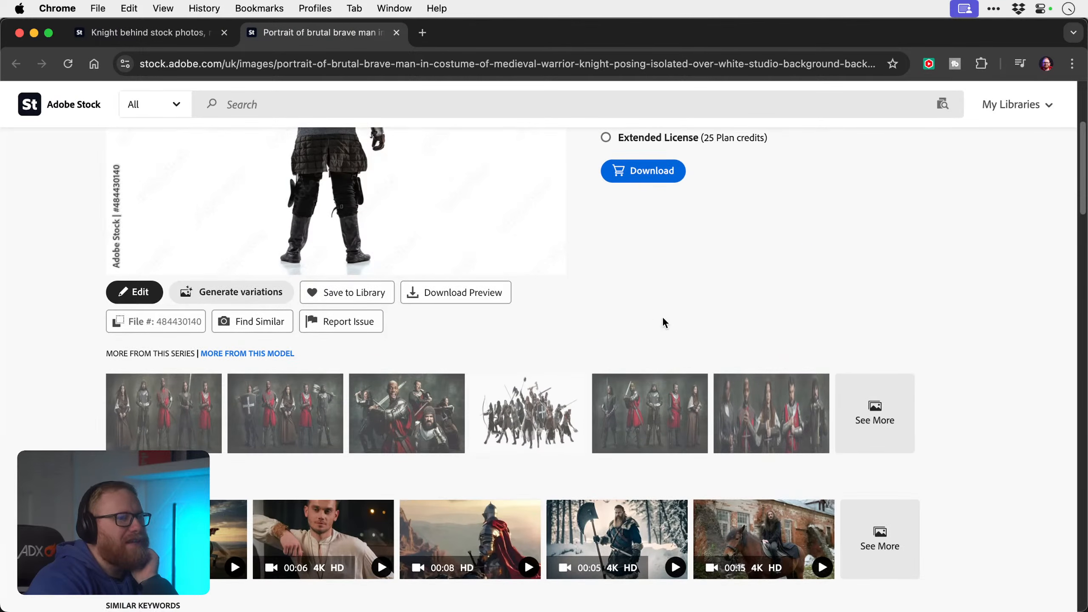
- Open the full series of the back-view axe warrior photo and look through it for a figure seen from behind
click(874, 412)
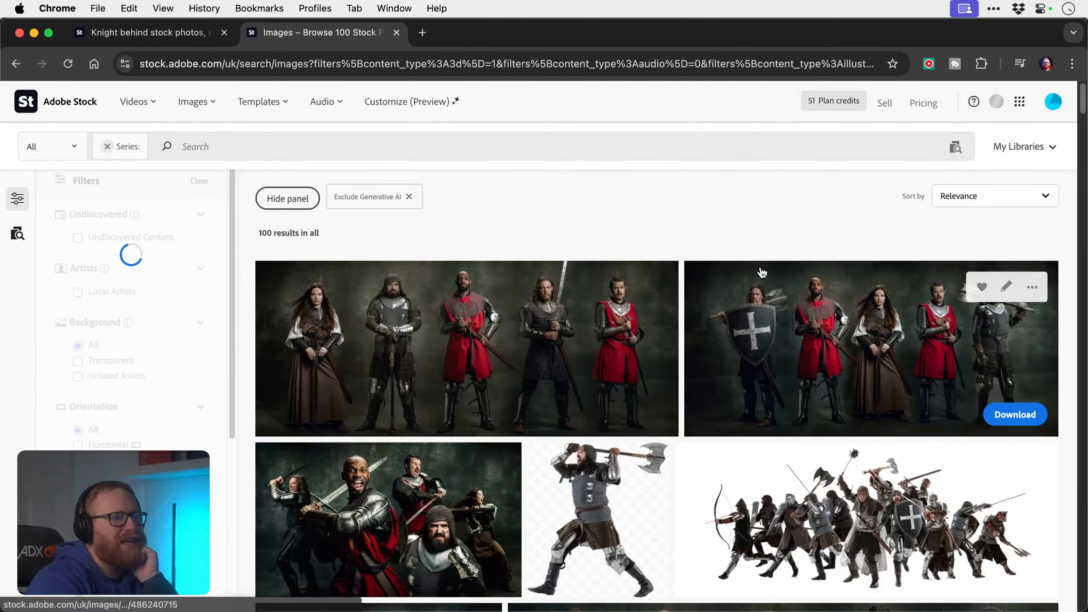
scroll(762, 273, down, 5)
scroll(762, 272, down, 10)
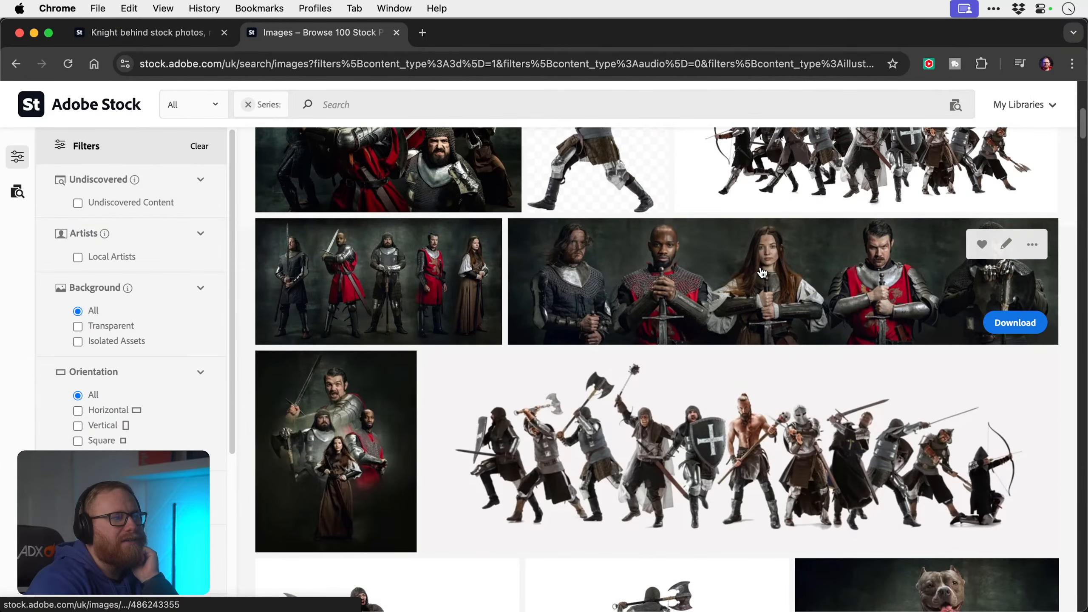
scroll(762, 272, down, 7)
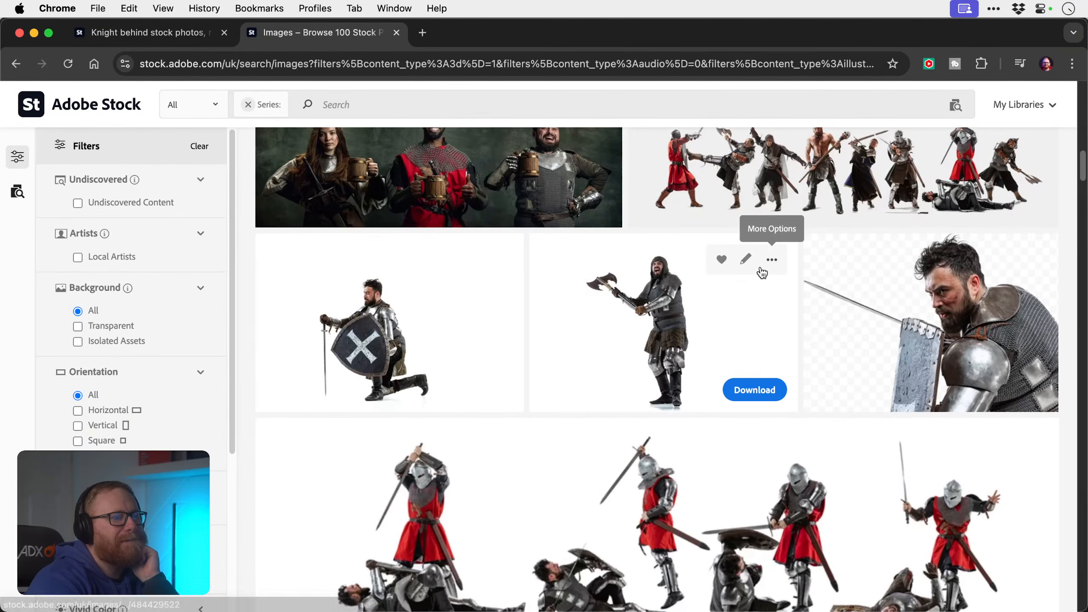
scroll(762, 273, down, 3)
scroll(762, 273, down, 15)
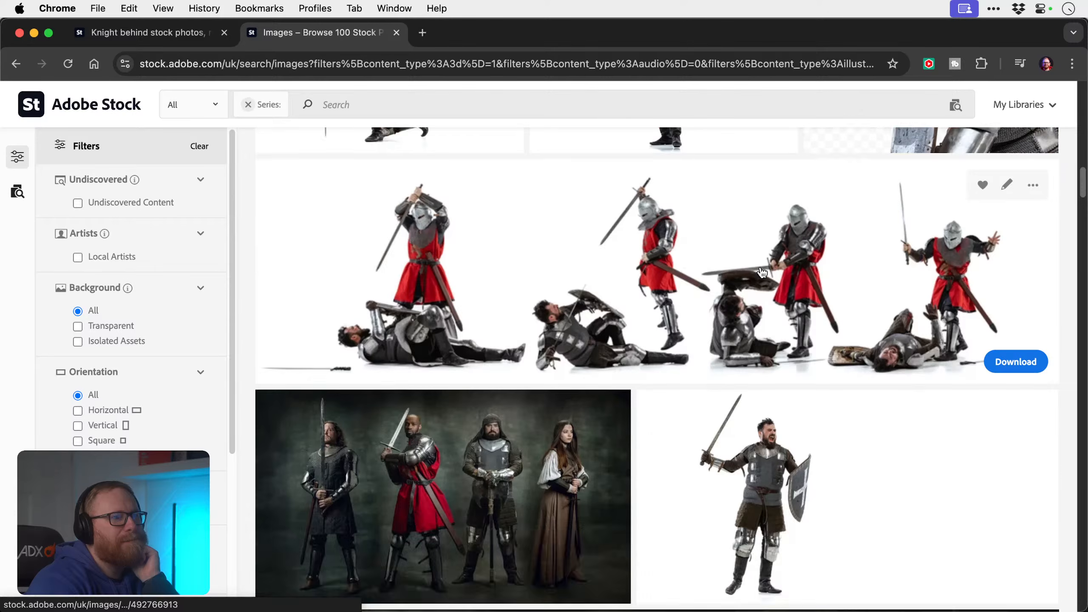
scroll(762, 273, down, 15)
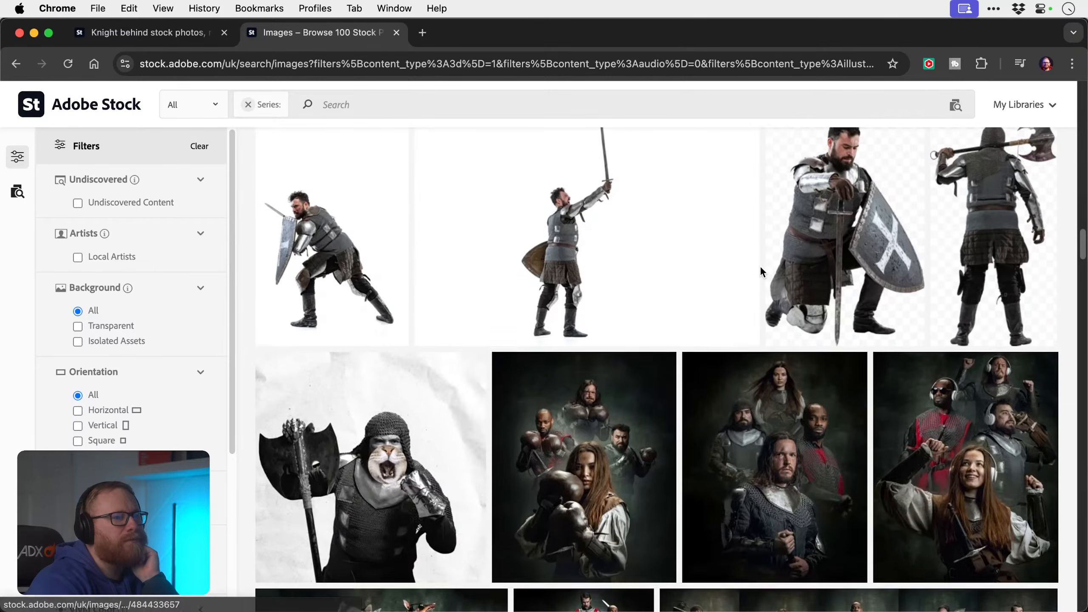
scroll(762, 272, up, 6)
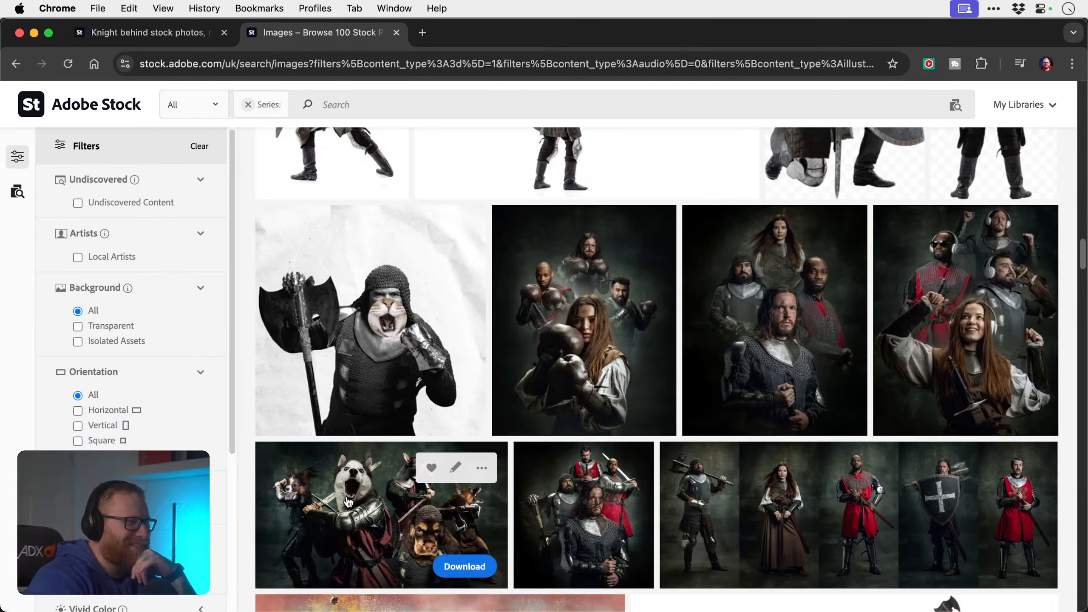
scroll(621, 292, down, 15)
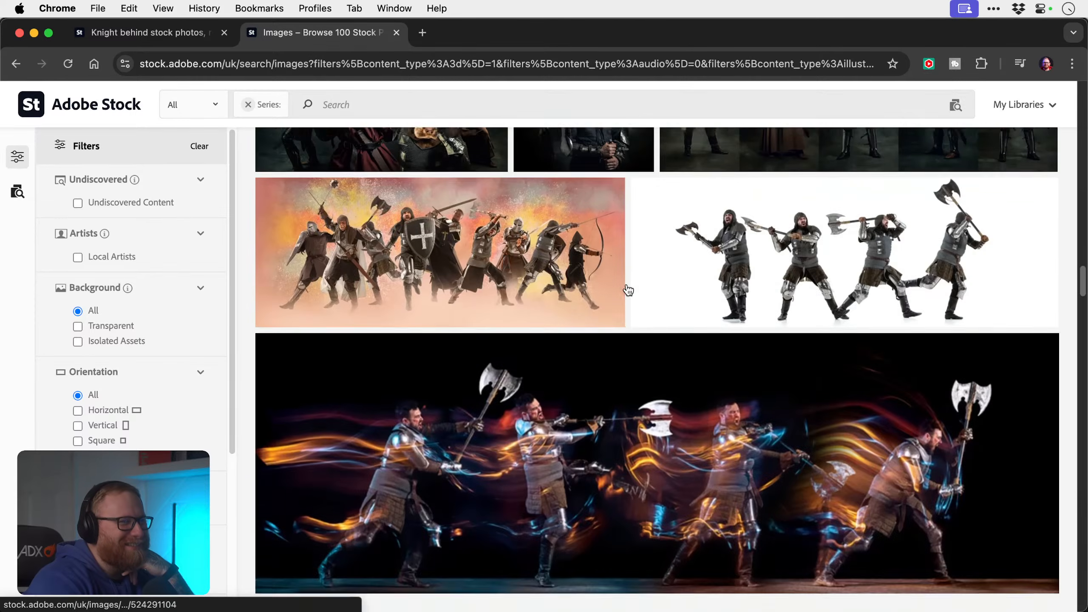
scroll(626, 285, down, 10)
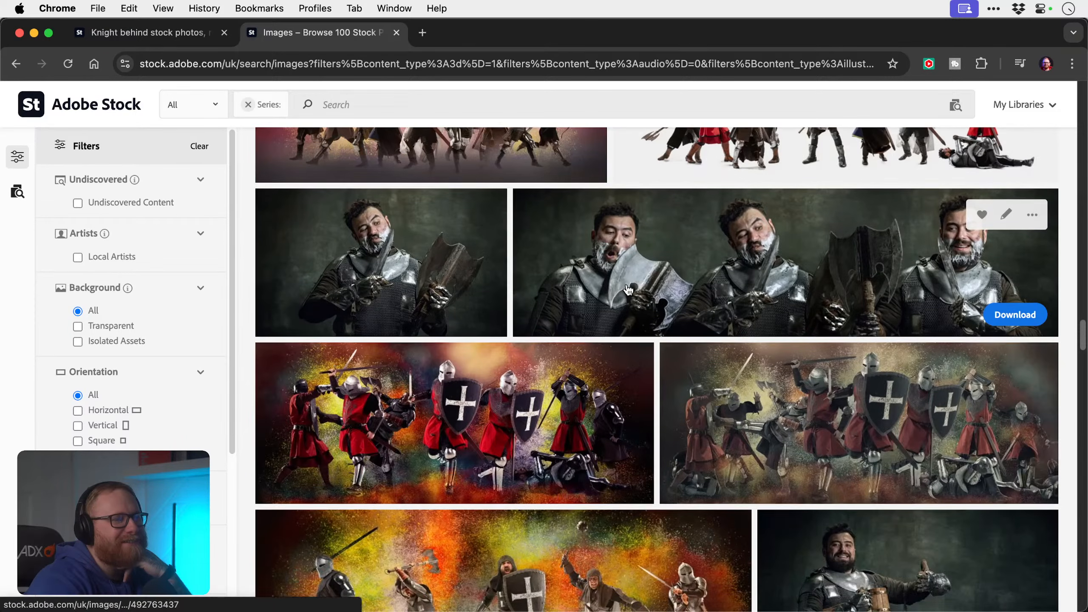
scroll(626, 284, up, 2)
scroll(626, 284, down, 10)
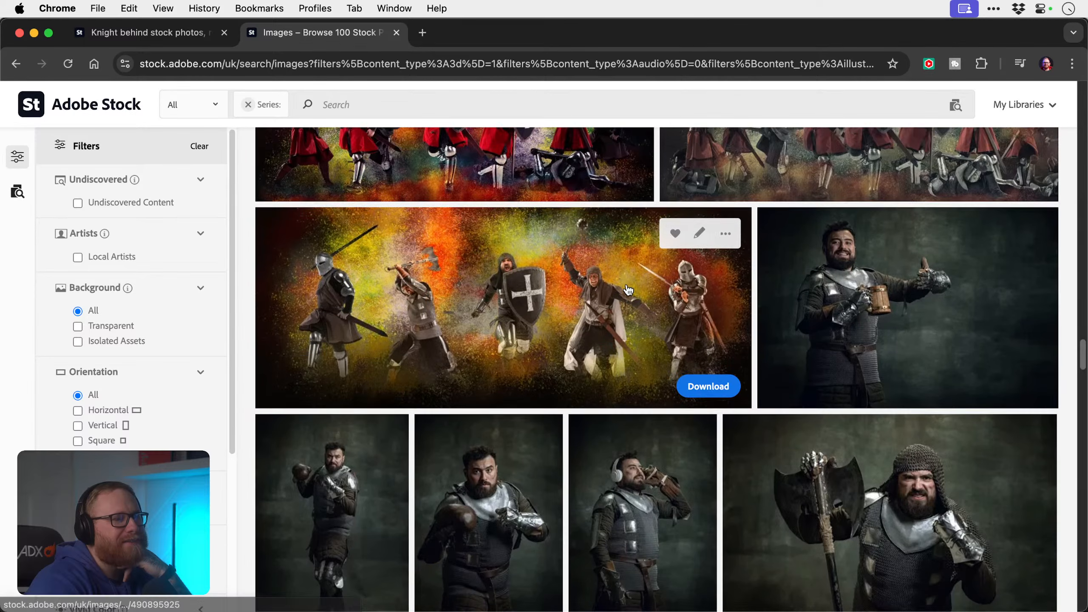
scroll(628, 290, down, 5)
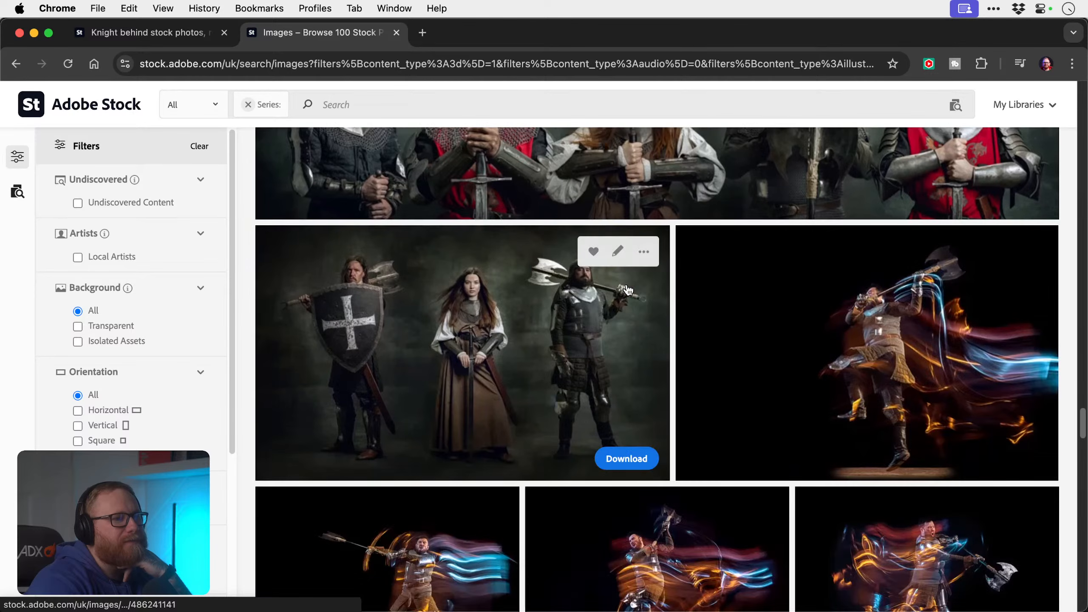
scroll(628, 291, down, 10)
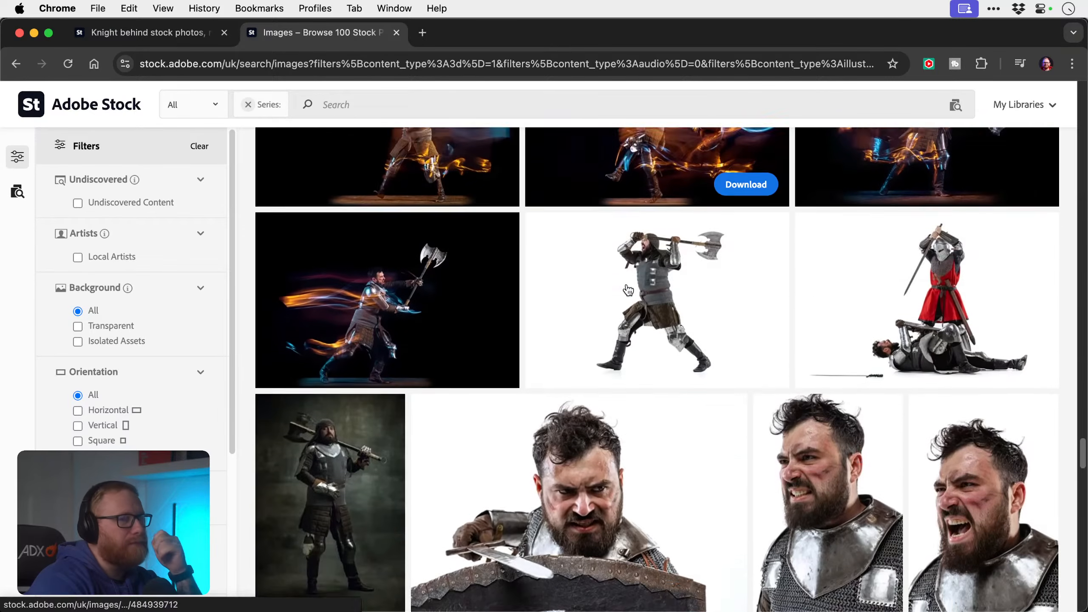
scroll(628, 290, down, 10)
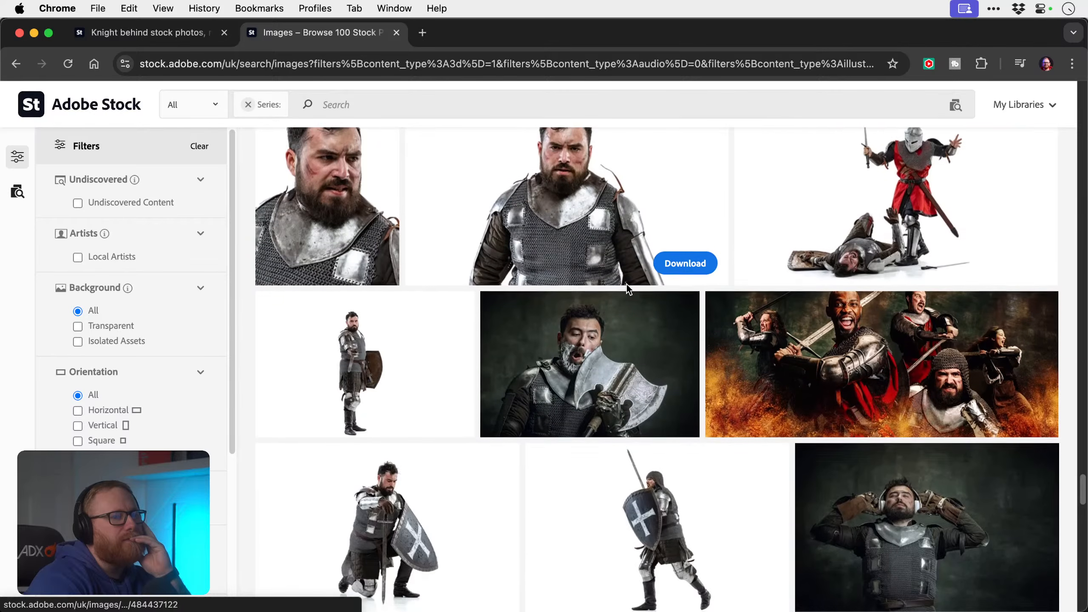
scroll(626, 291, down, 10)
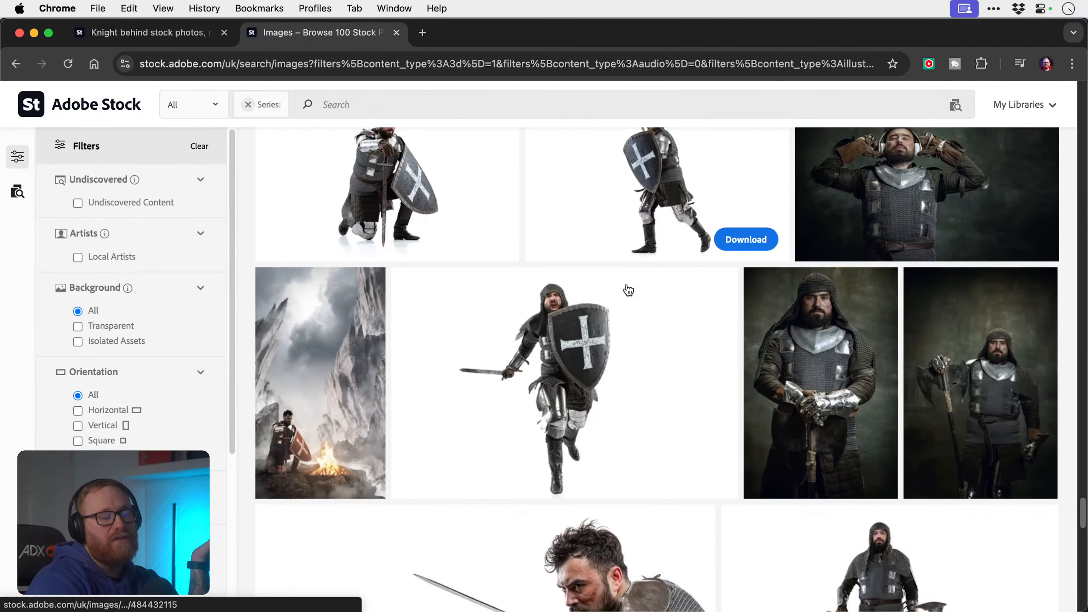
scroll(627, 289, down, 5)
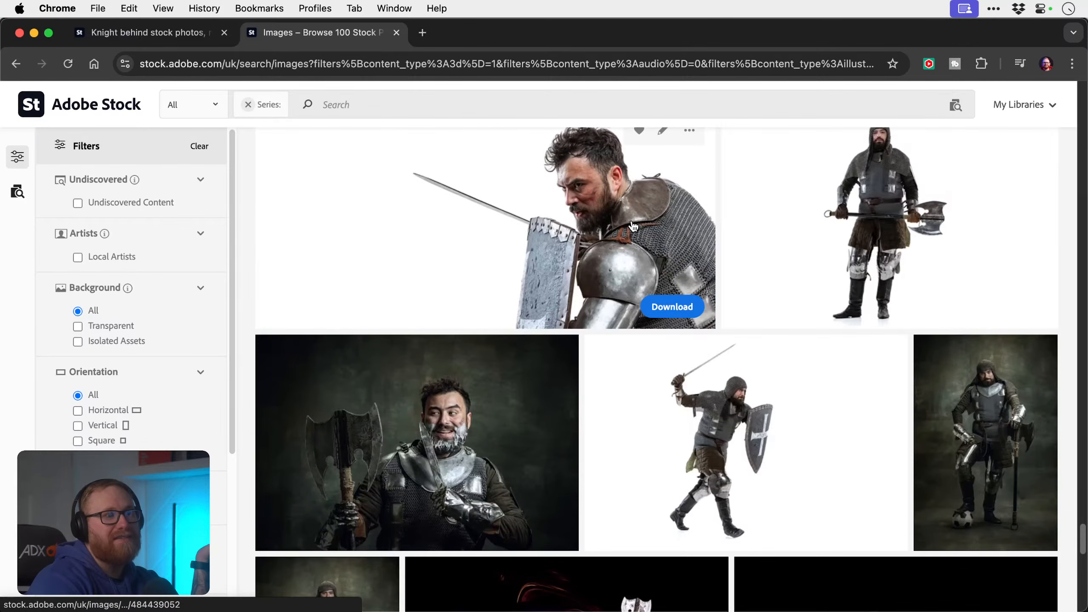
scroll(652, 216, down, 10)
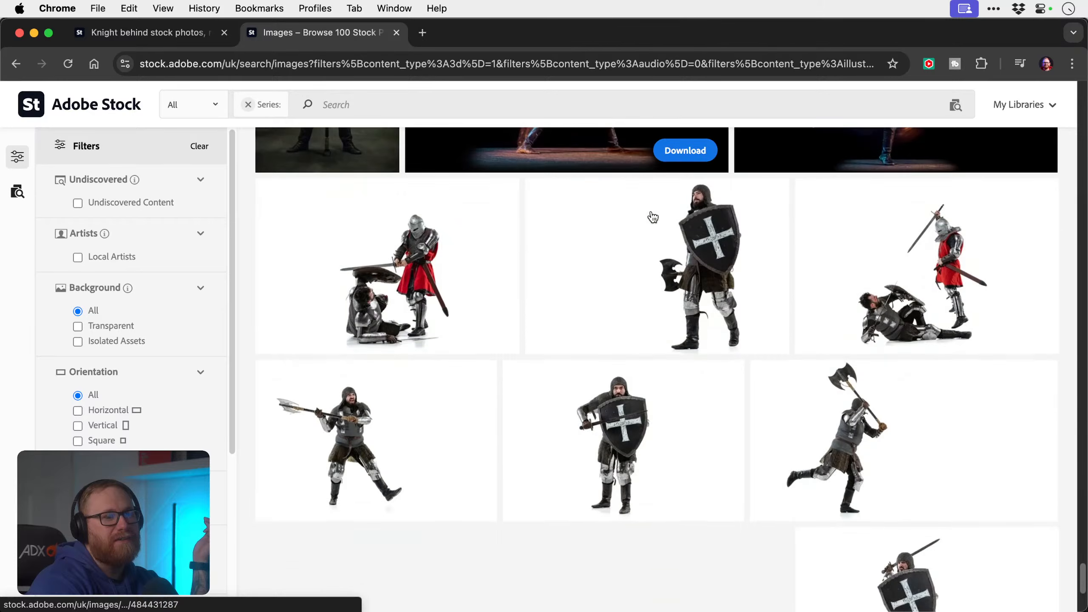
scroll(651, 217, down, 2)
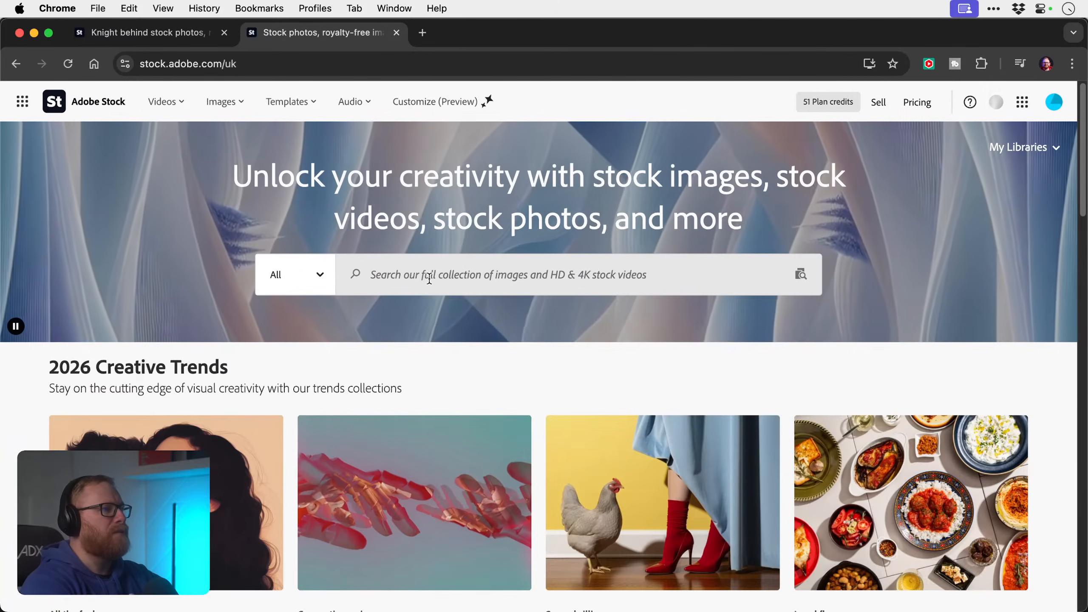
- Search from the Adobe Stock home page for "woman cloak fantasy witch behind"
click(429, 278)
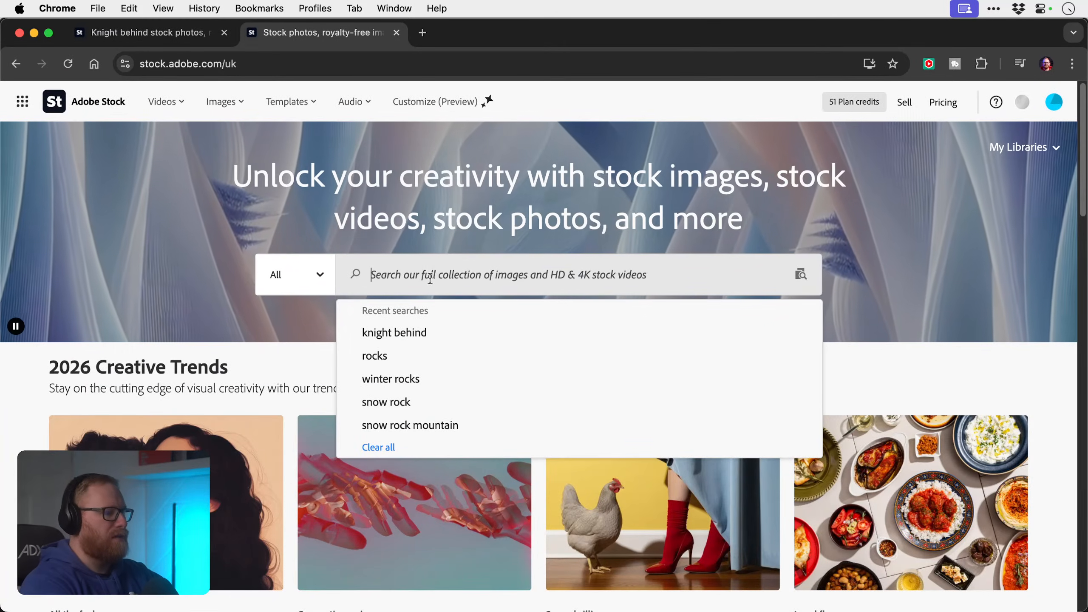
text(o=w)
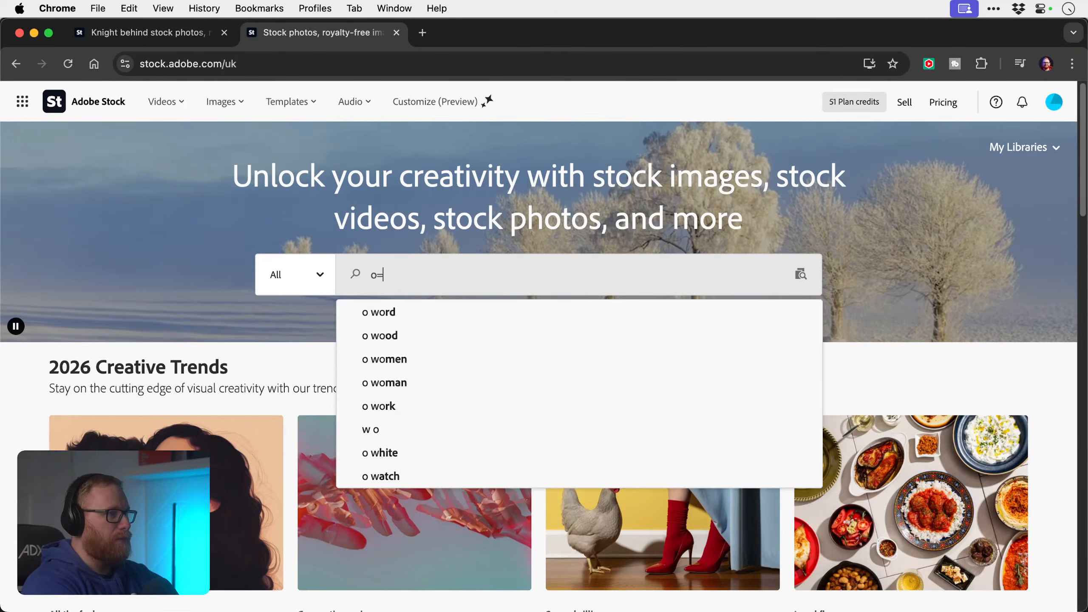
key(BackSpace)
key(BackSpace)
key(BackSpace)
text(woman cl)
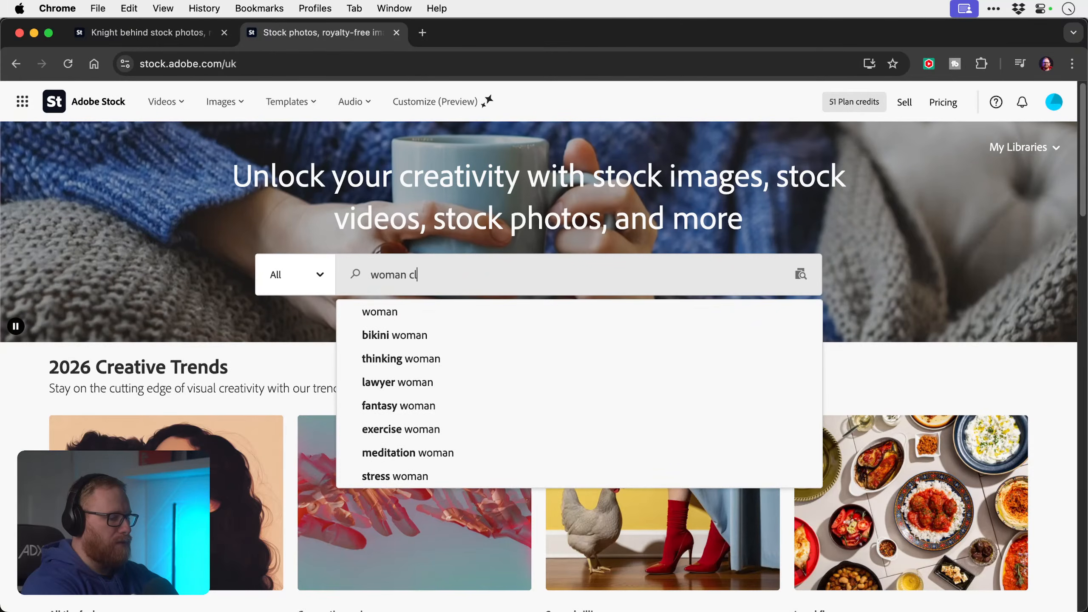
text(oak fantas)
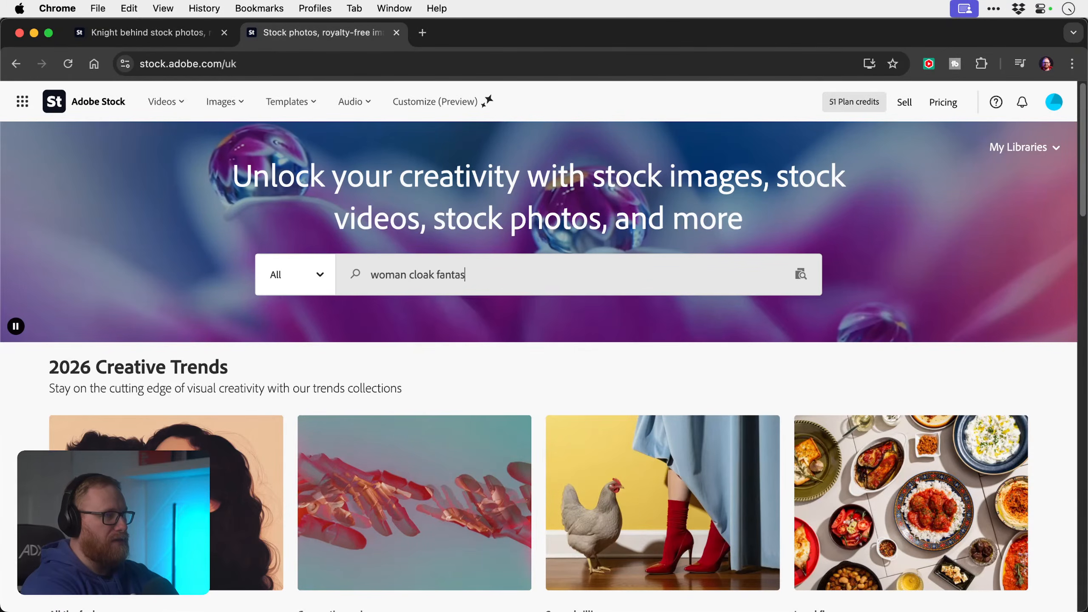
text(y wi)
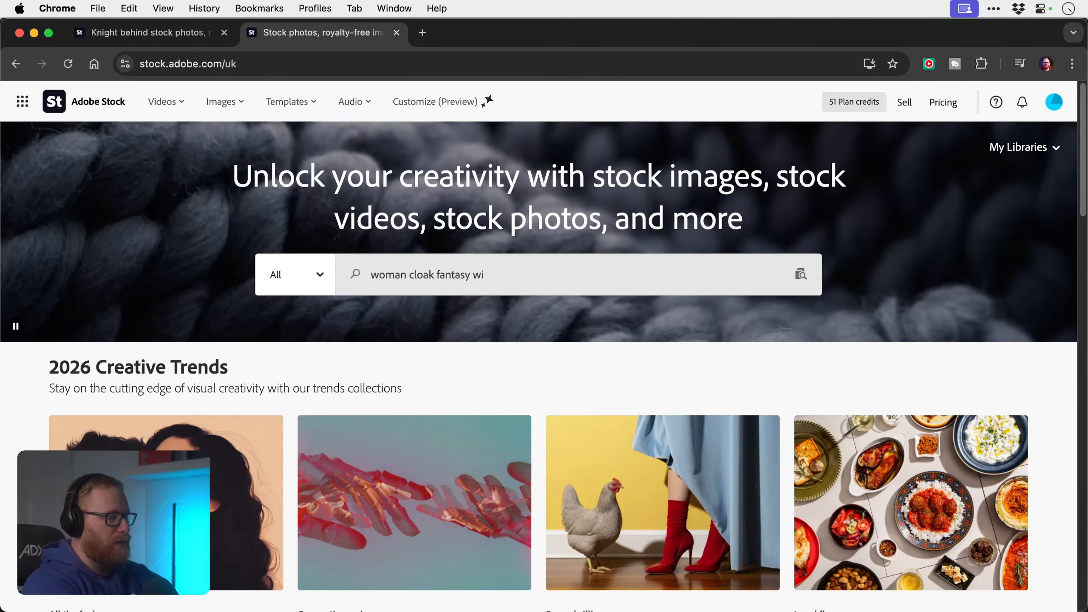
text(tch behind)
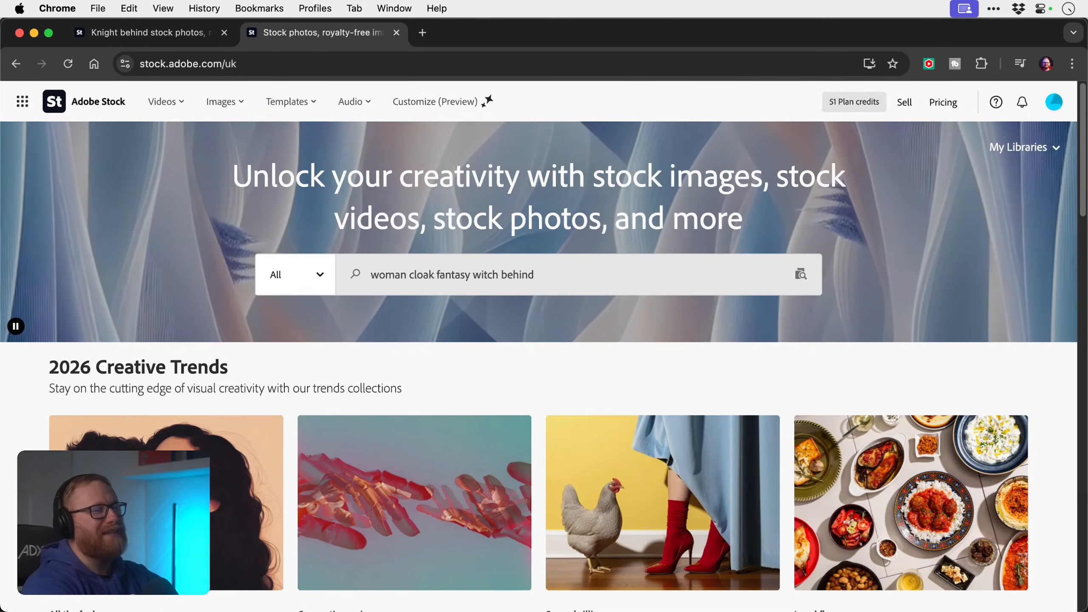
key(Return)
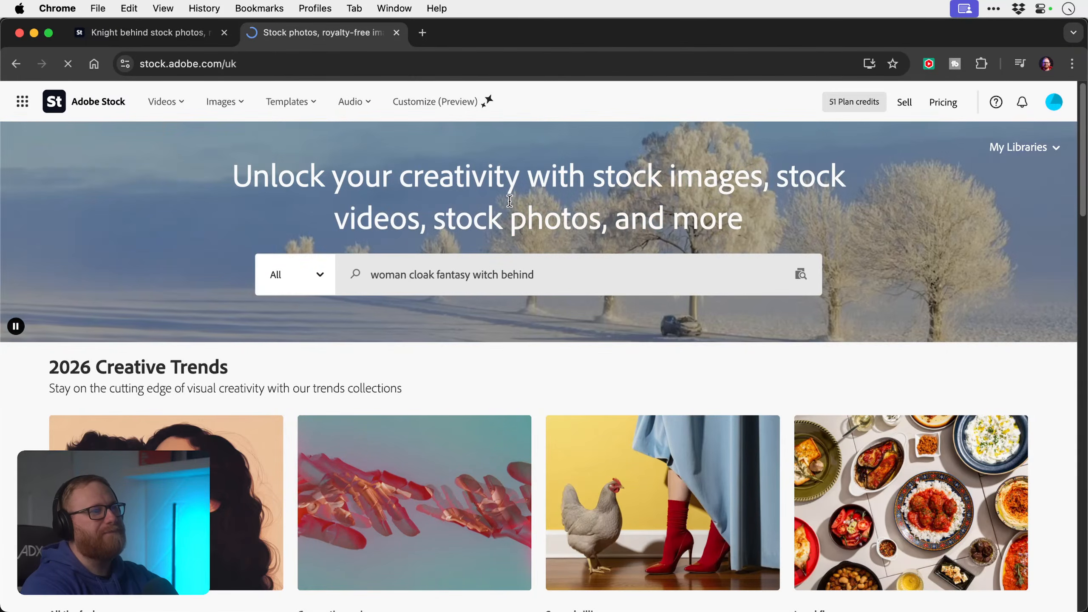
- Check the first cloaked-witch results and limit the subcategory to Photos
scroll(509, 201, down, 5)
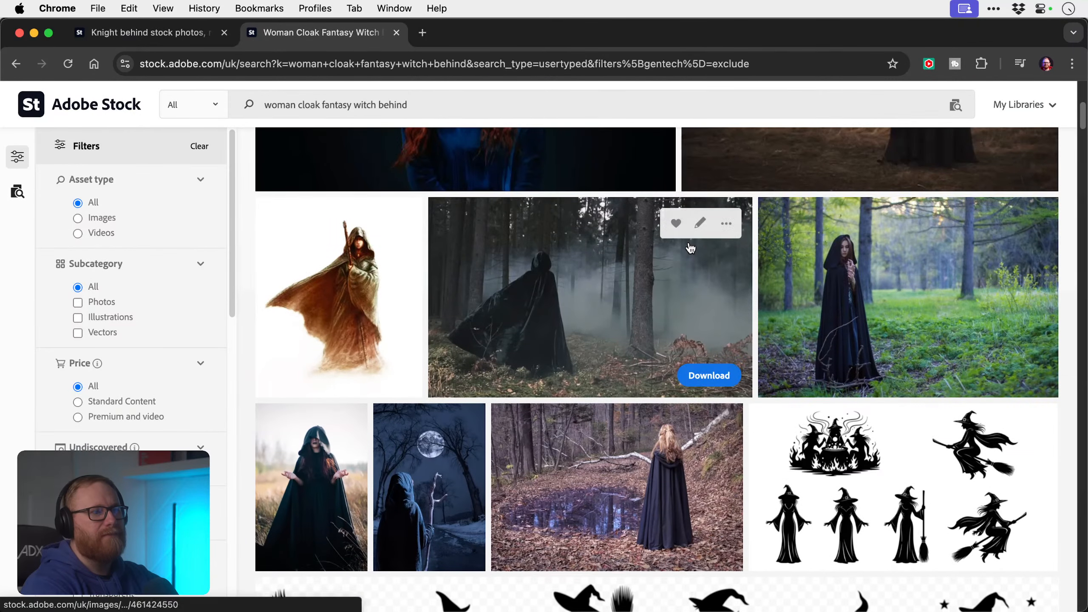
scroll(654, 279, down, 5)
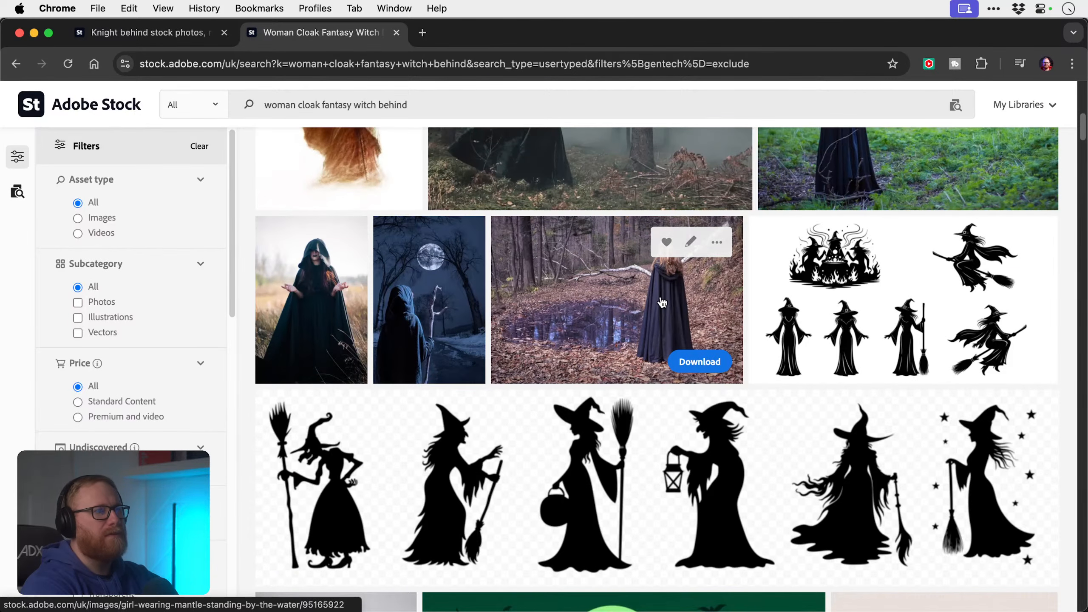
click(78, 302)
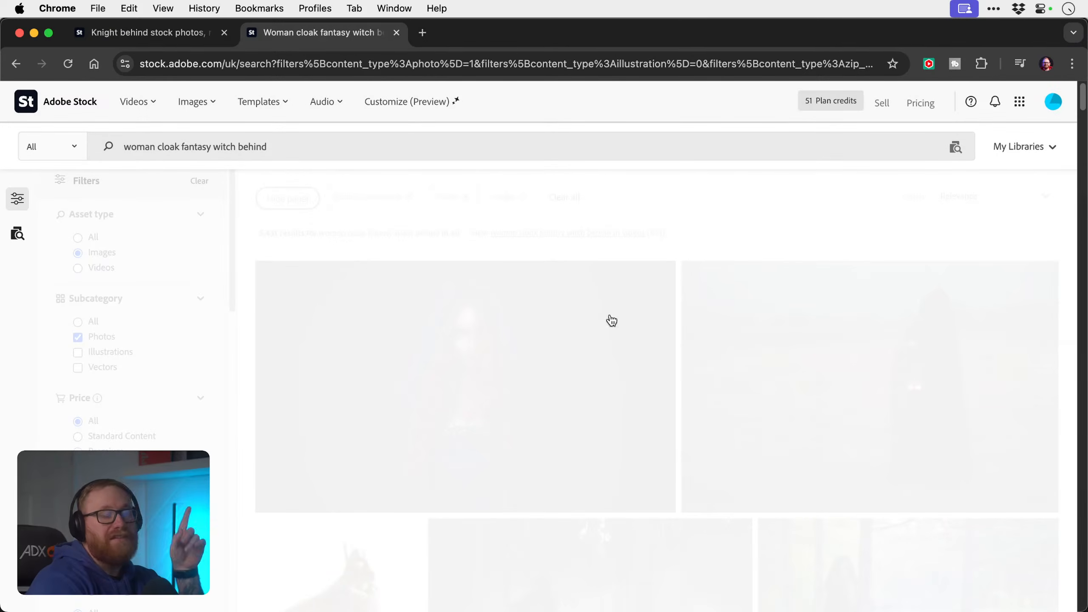
- Look through the photo results for a full-length cloaked woman seen from behind
scroll(617, 364, down, 6)
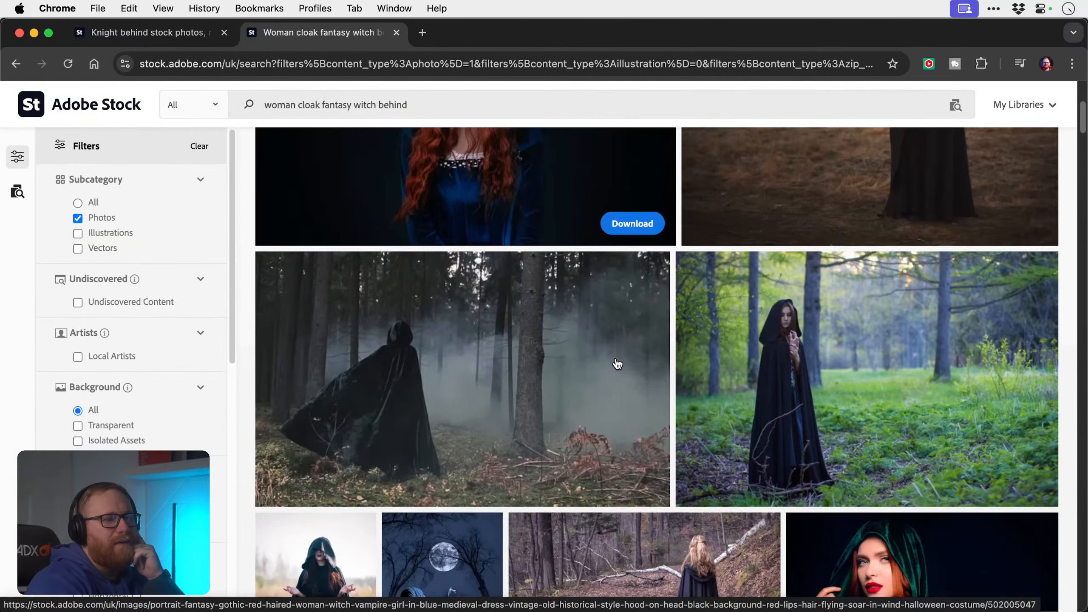
scroll(617, 363, down, 5)
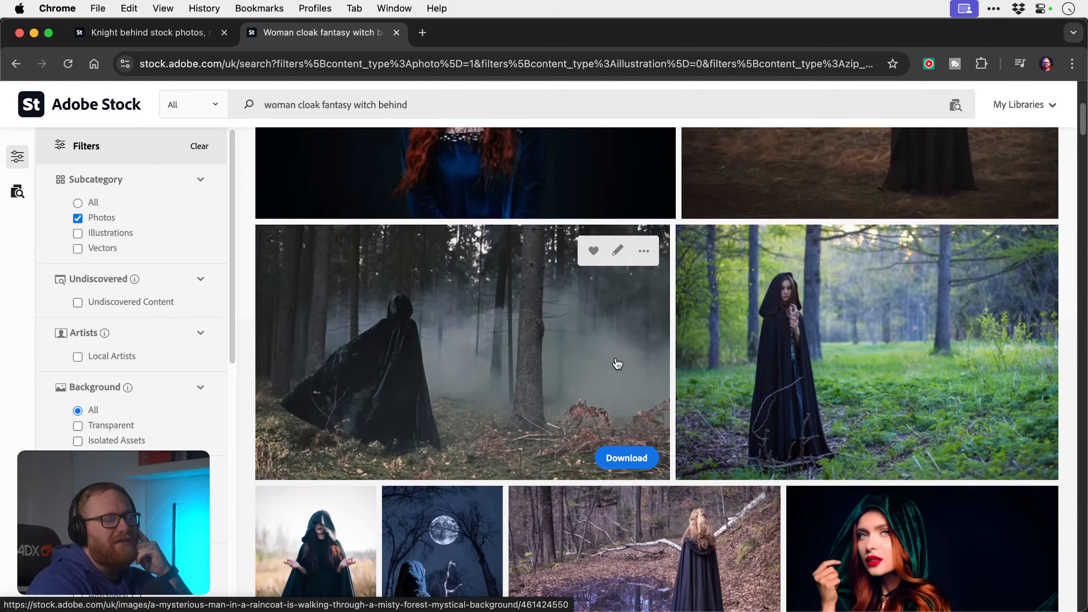
scroll(617, 363, down, 1)
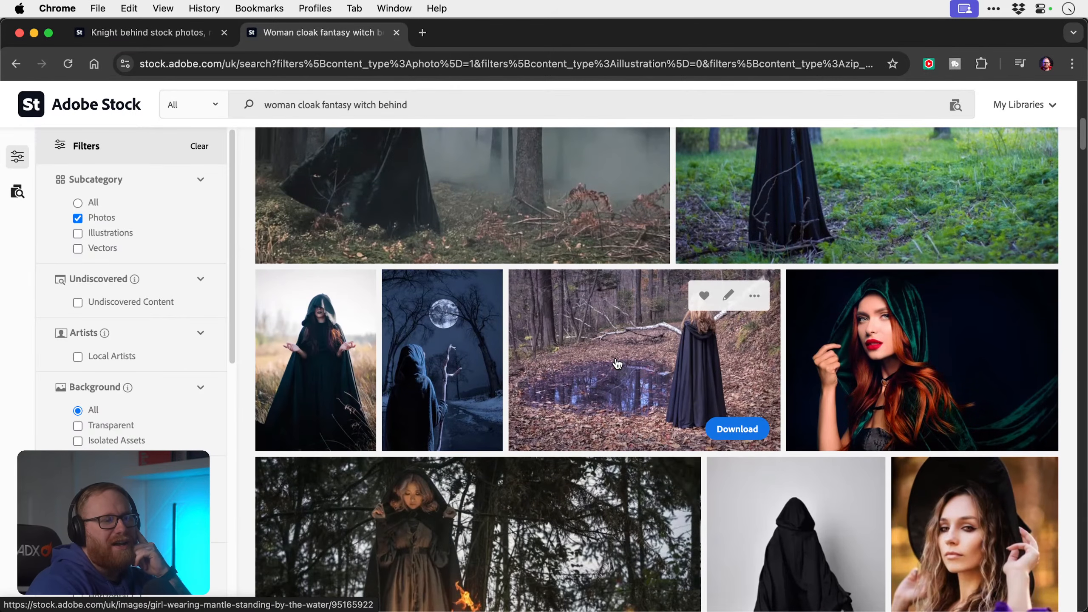
scroll(617, 363, down, 15)
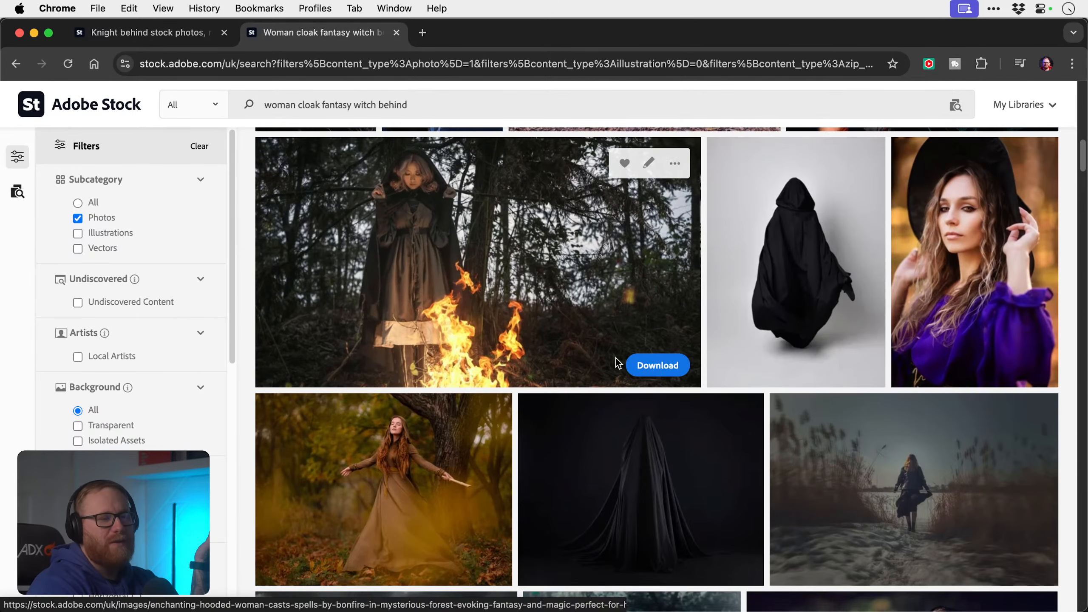
scroll(615, 358, down, 1)
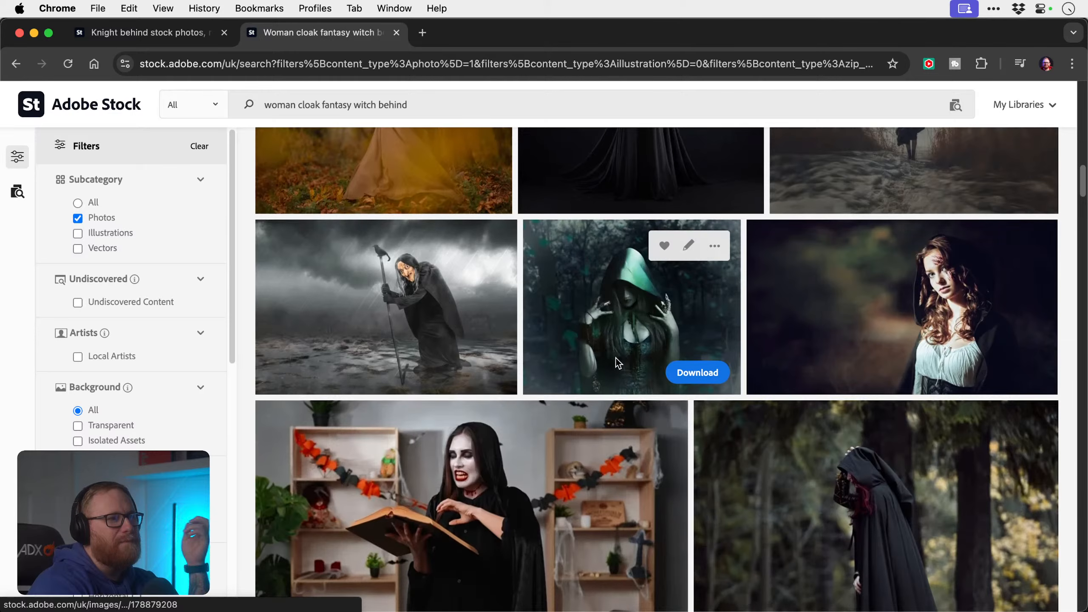
scroll(623, 317, down, 10)
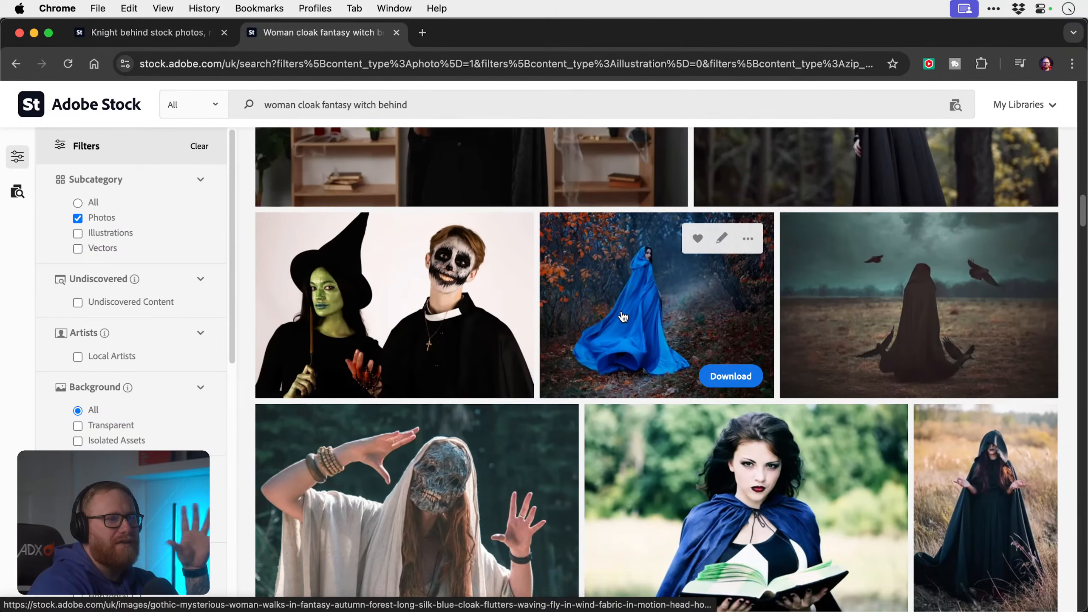
scroll(623, 317, down, 5)
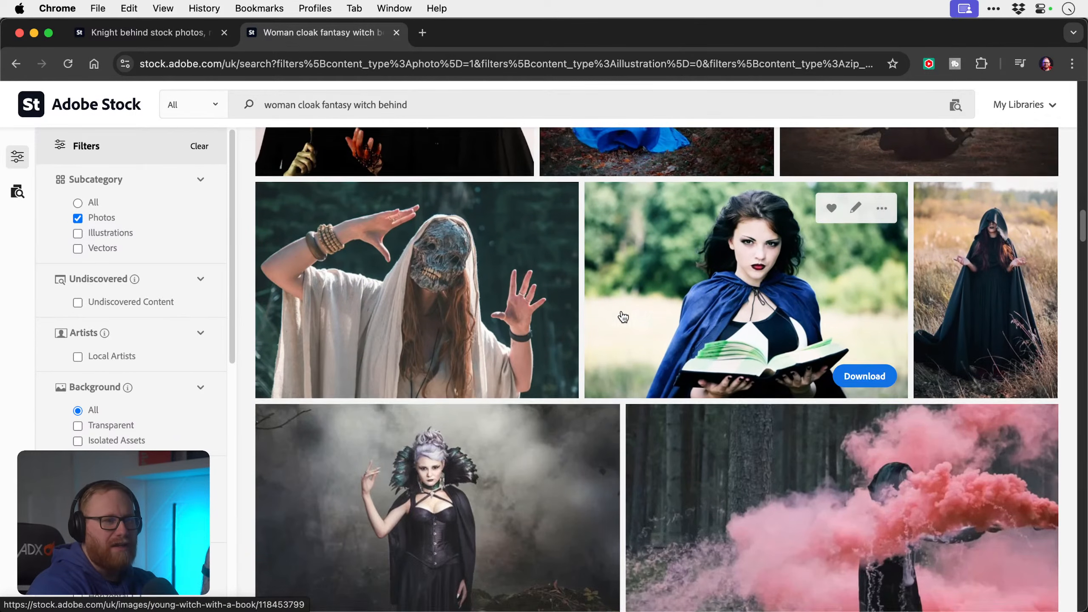
scroll(623, 317, down, 20)
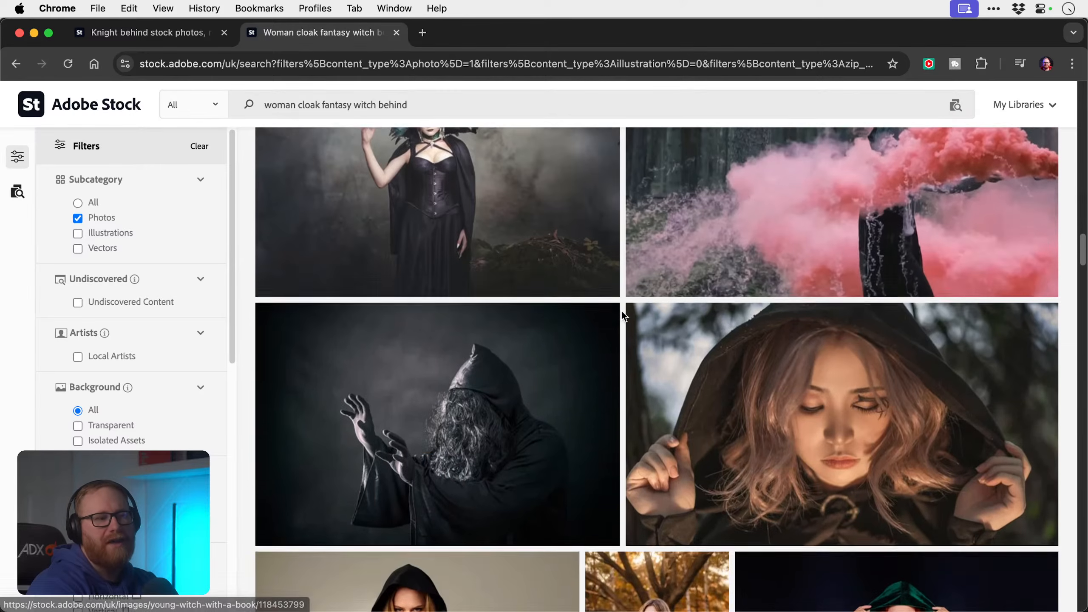
scroll(623, 317, down, 15)
scroll(623, 317, down, 6)
scroll(623, 317, down, 5)
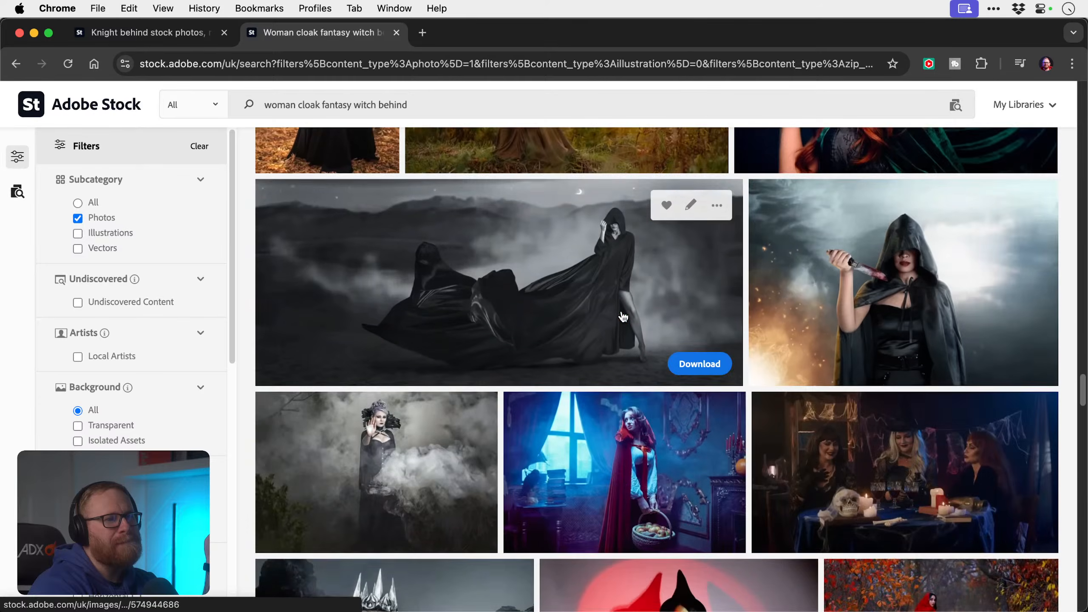
scroll(624, 317, down, 9)
scroll(623, 317, down, 7)
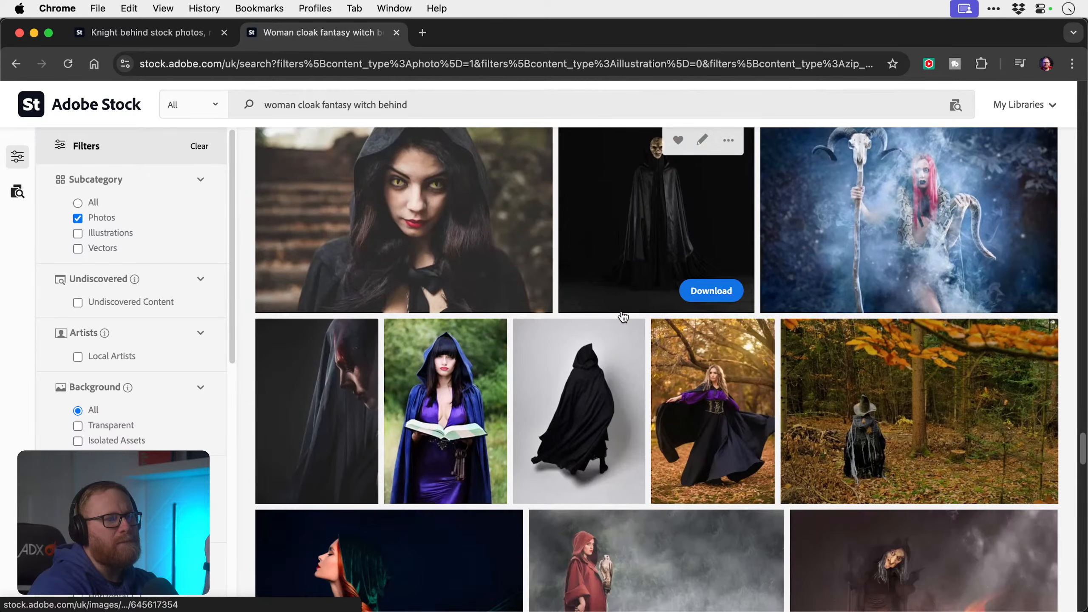
- Open the back-view black-cloak photo on a plain grey background in a new tab and examine its detail page
right_click(594, 415)
click(624, 352)
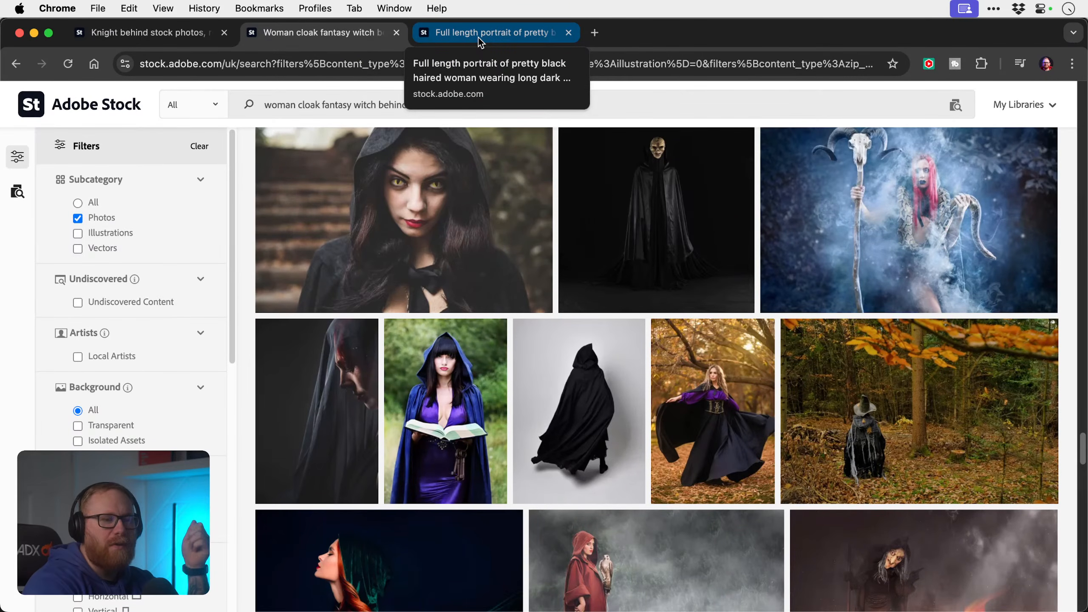
click(469, 38)
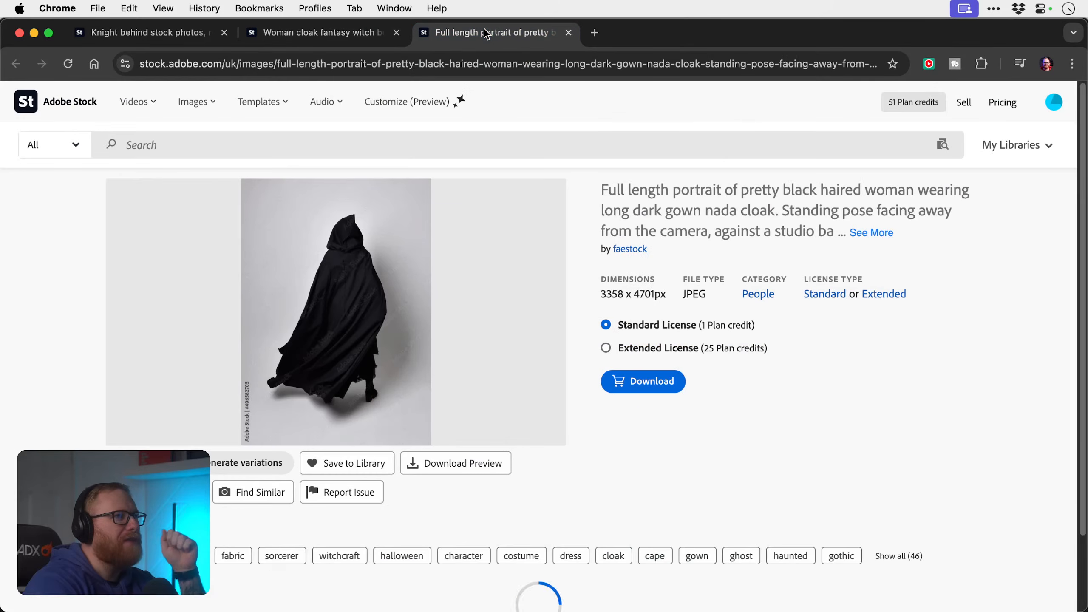
scroll(586, 283, down, 5)
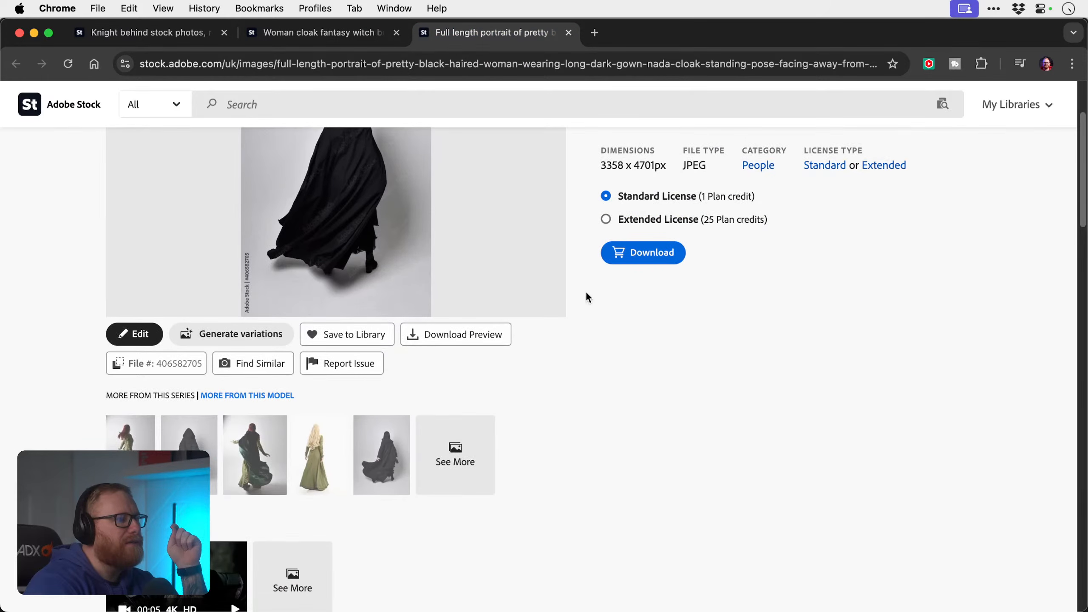
- Open the full series of the black-cloak photo and look through its first rows for back-view poses
click(455, 463)
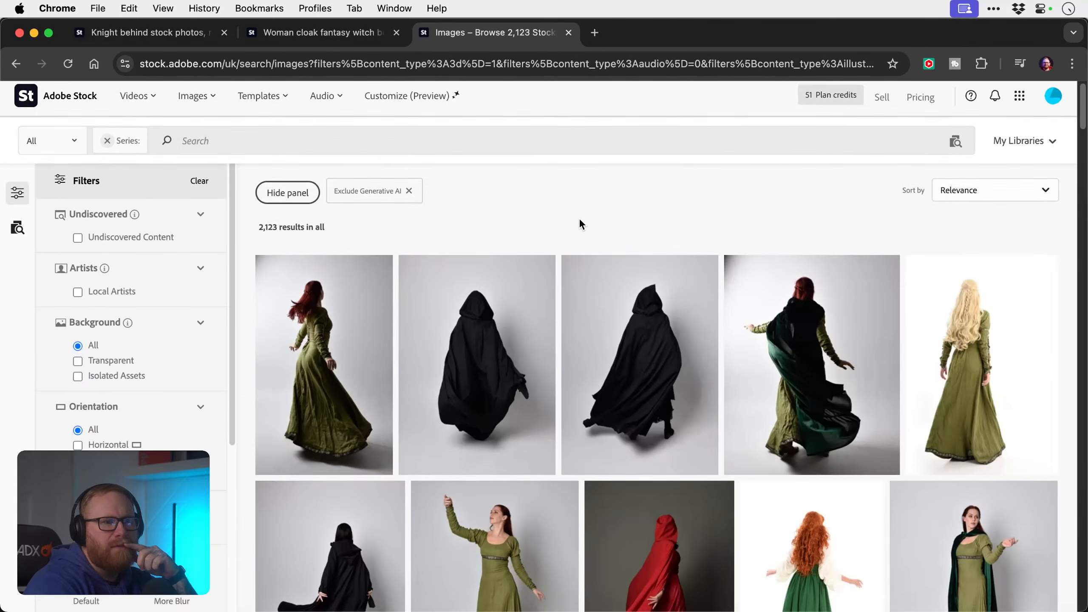
scroll(579, 219, down, 3)
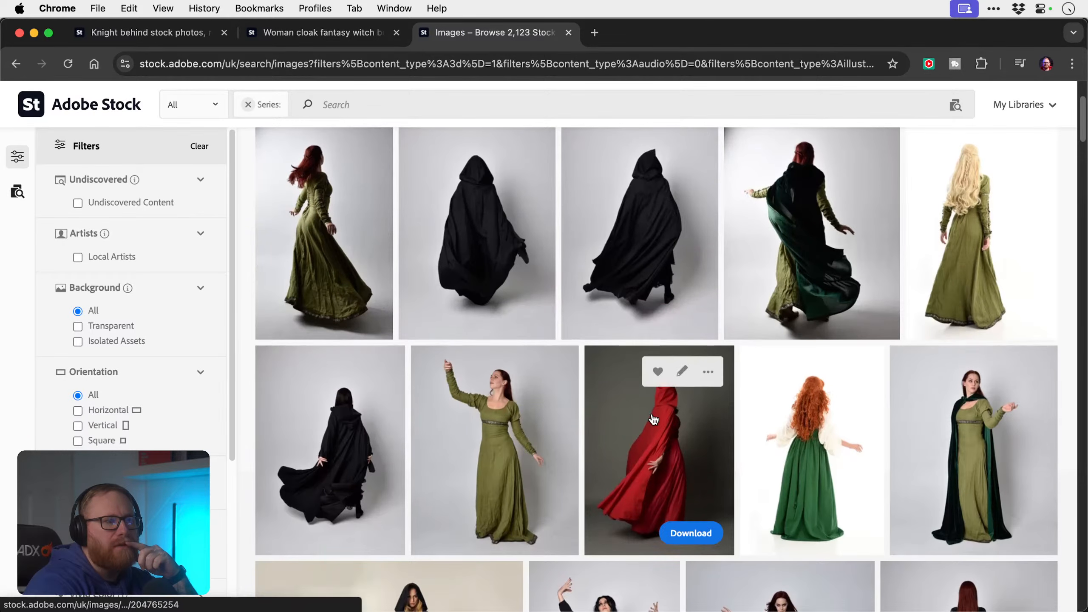
scroll(667, 429, up, 1)
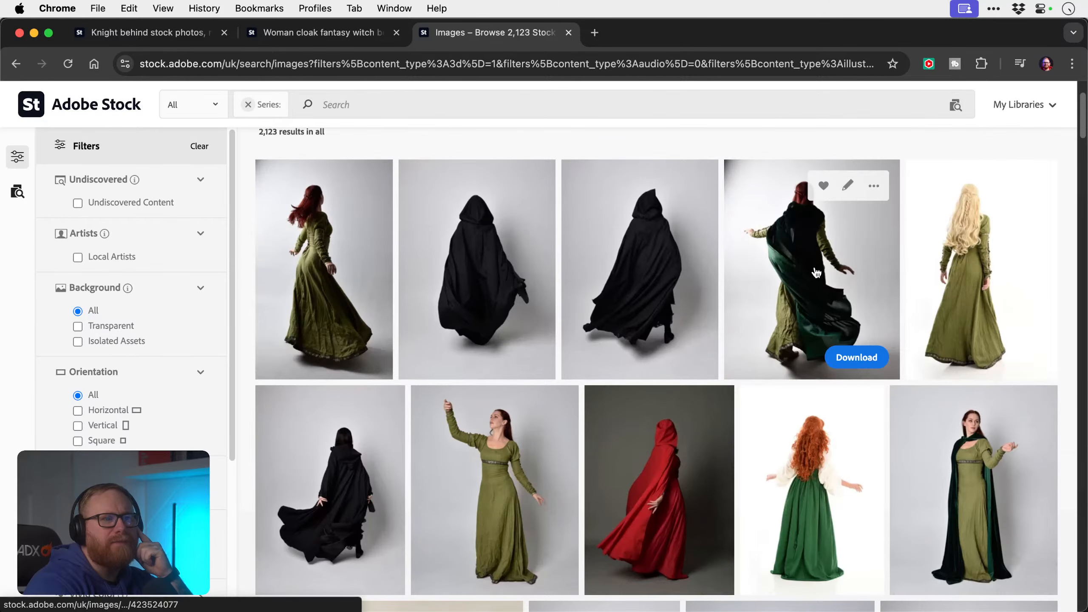
scroll(803, 260, down, 5)
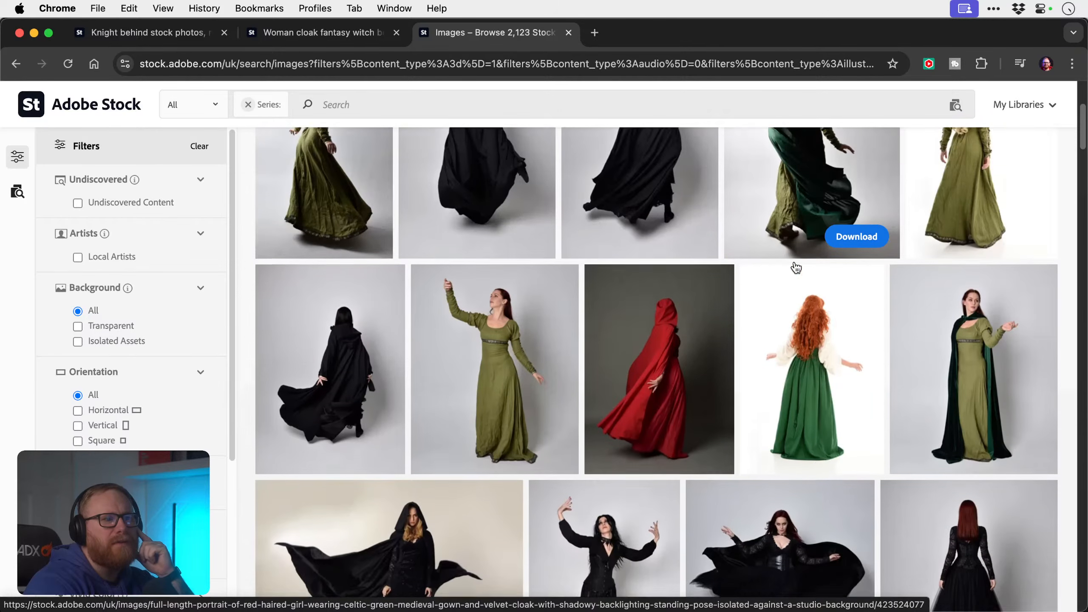
scroll(796, 267, down, 12)
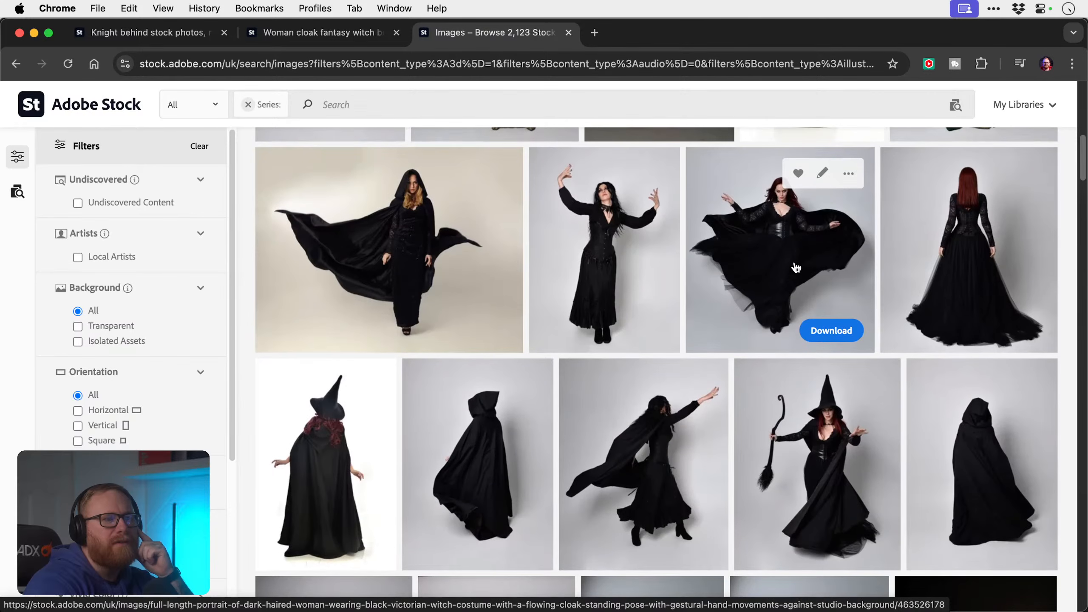
scroll(796, 267, down, 7)
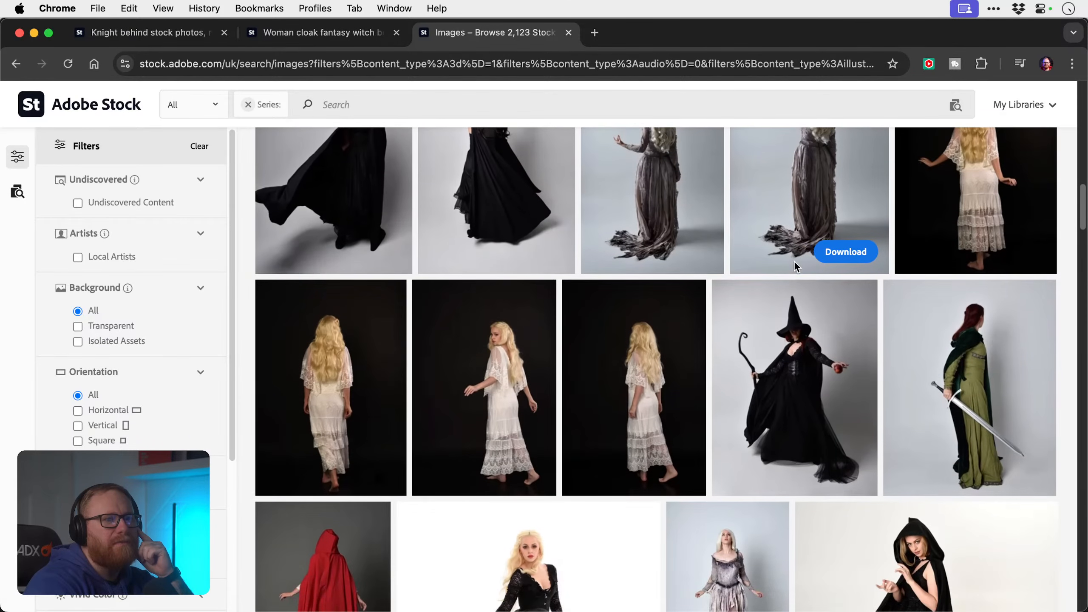
scroll(981, 381, down, 1)
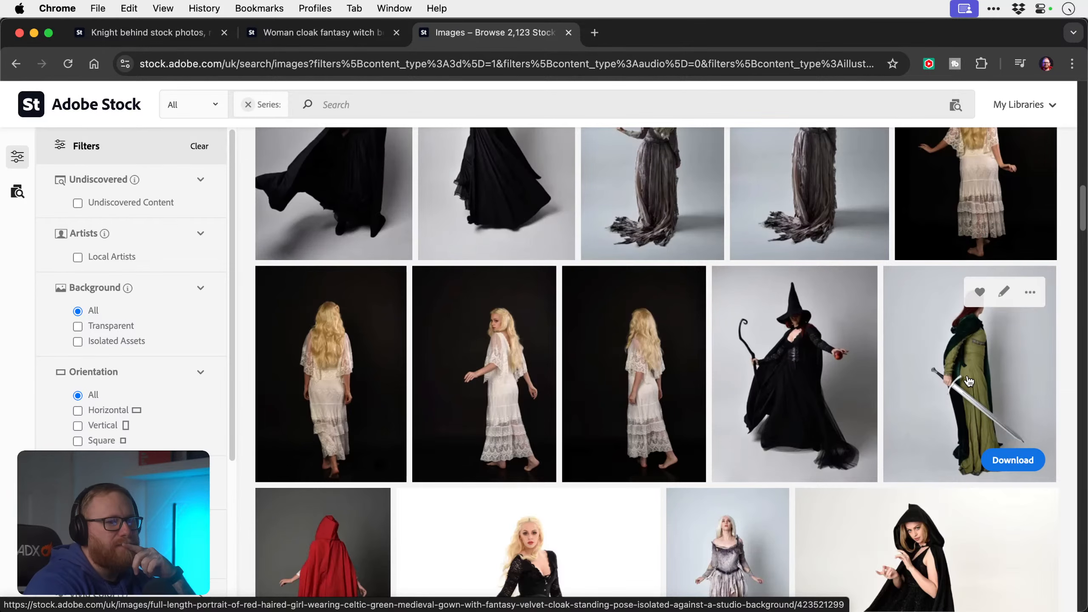
- Check the winged-wolf composite in Photoshop, and open the series photo of the red-haired woman in a green gown holding a sword in a new Chrome tab
key(super+Tab)
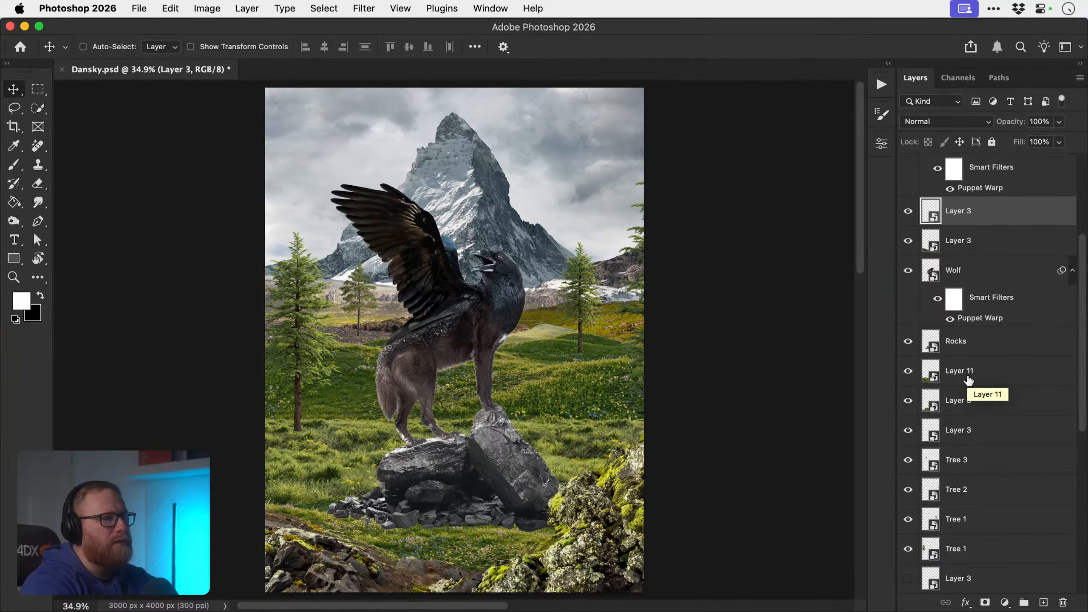
key(super+Tab)
scroll(966, 234, down, 2)
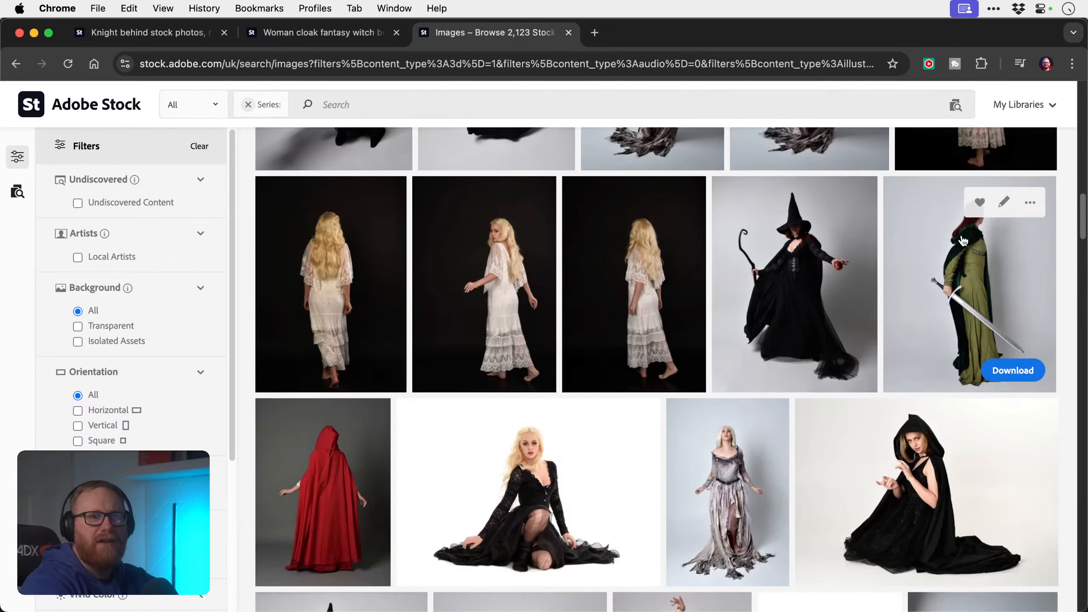
right_click(997, 272)
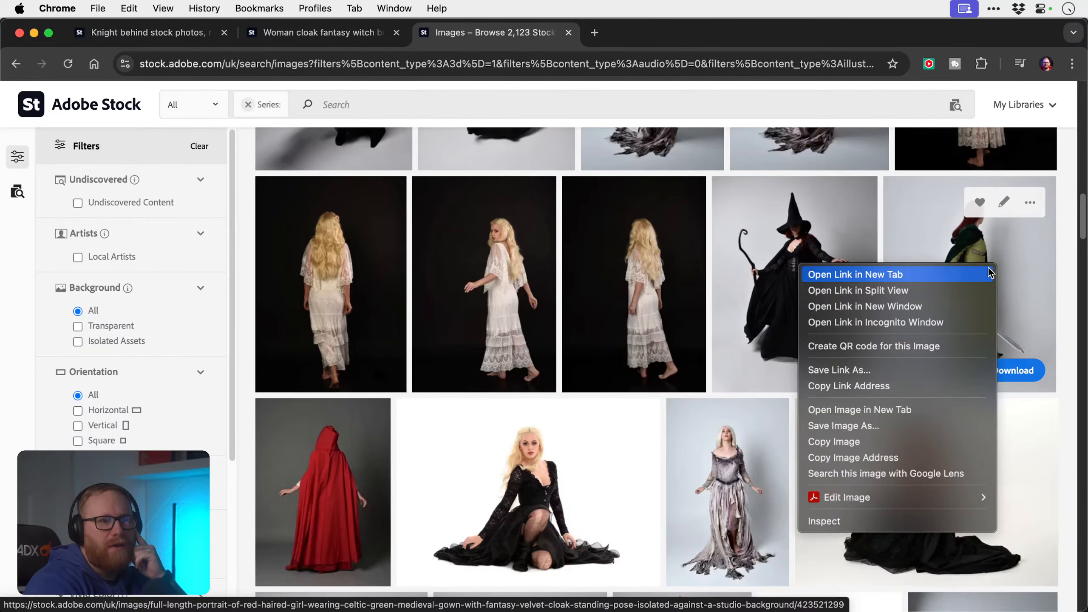
click(989, 273)
- Look further down the series for other cloaked or gowned women seen from behind
scroll(990, 272, down, 10)
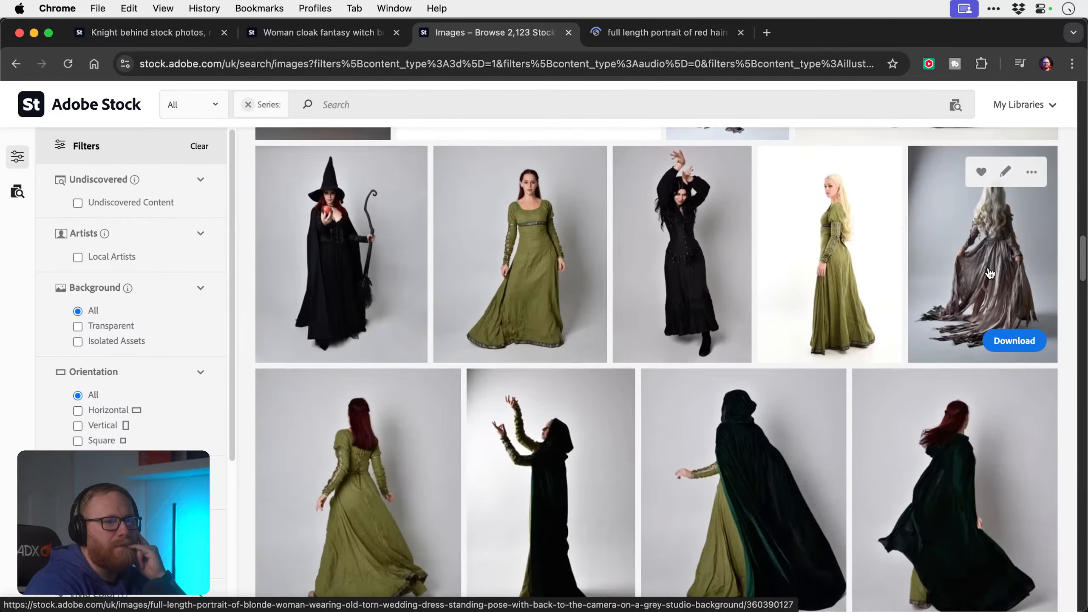
scroll(989, 273, down, 5)
scroll(989, 273, down, 5)
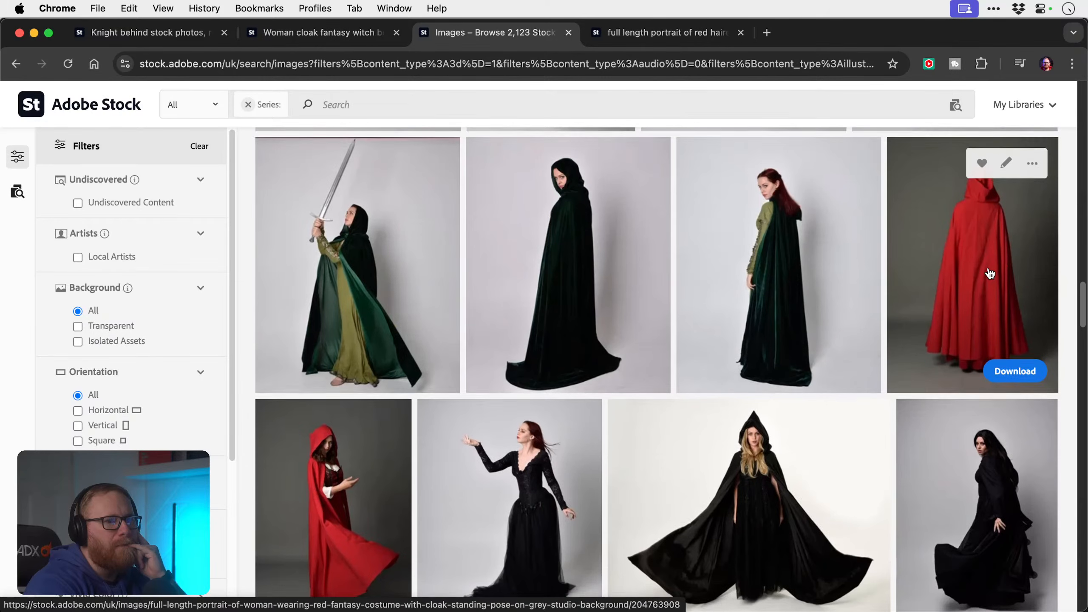
scroll(989, 274, down, 15)
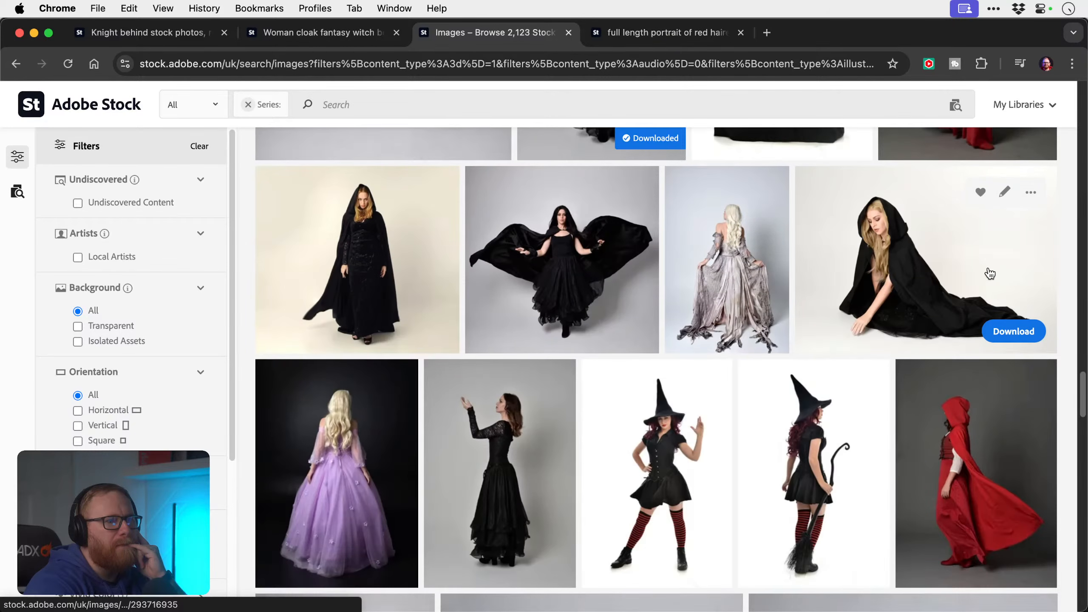
scroll(990, 274, down, 10)
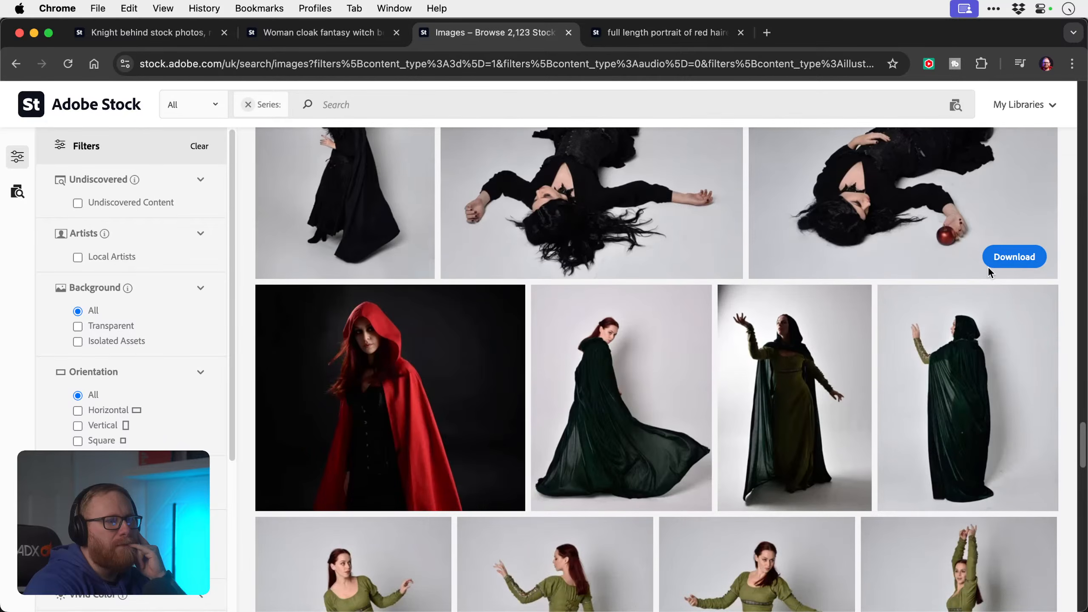
scroll(988, 266, up, 3)
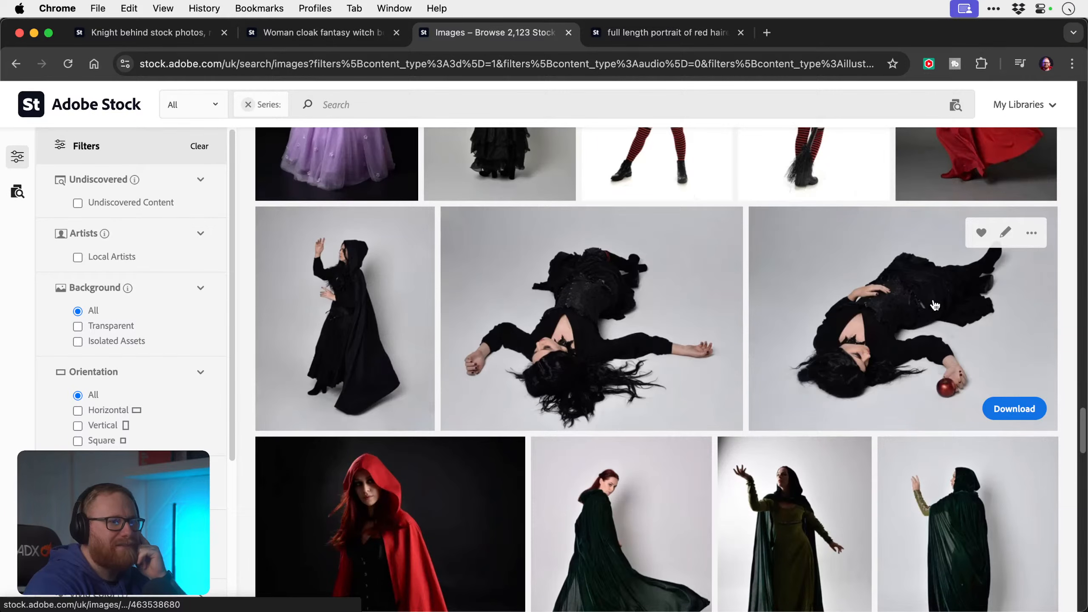
scroll(930, 303, down, 6)
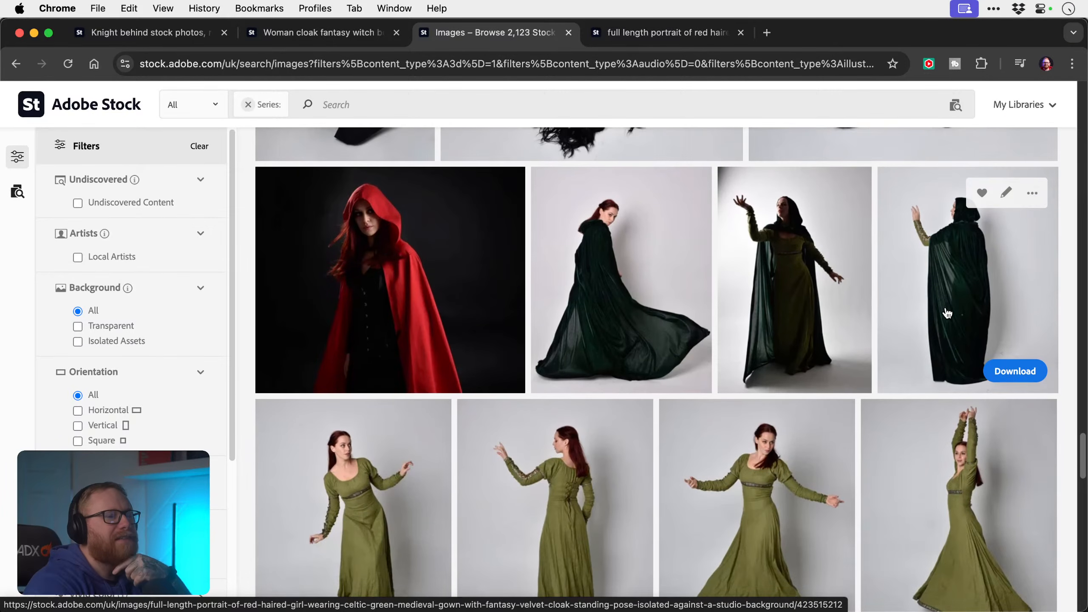
scroll(947, 314, down, 5)
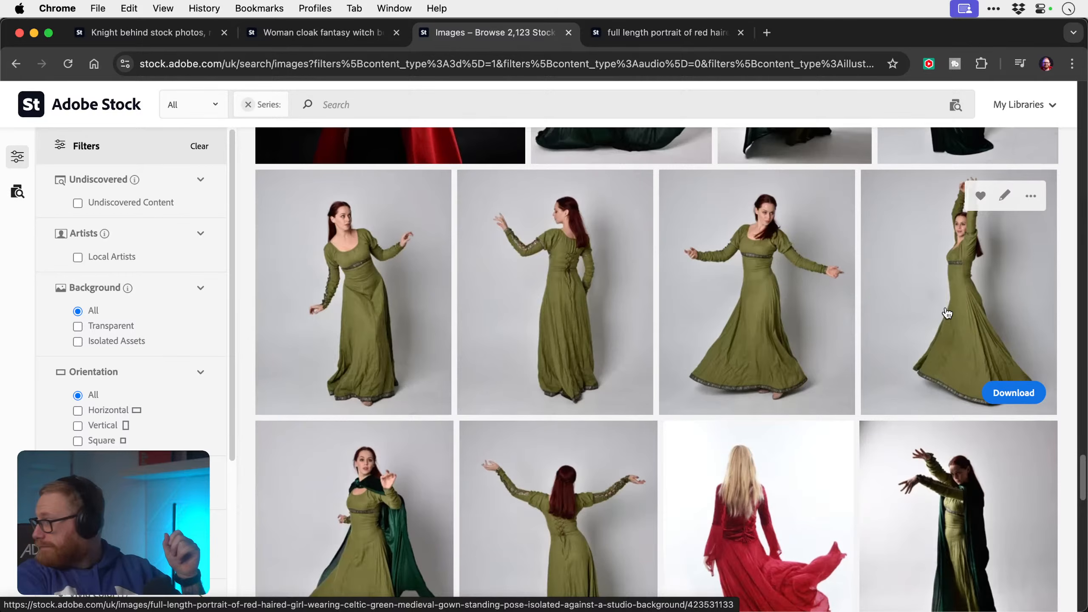
scroll(947, 313, down, 1)
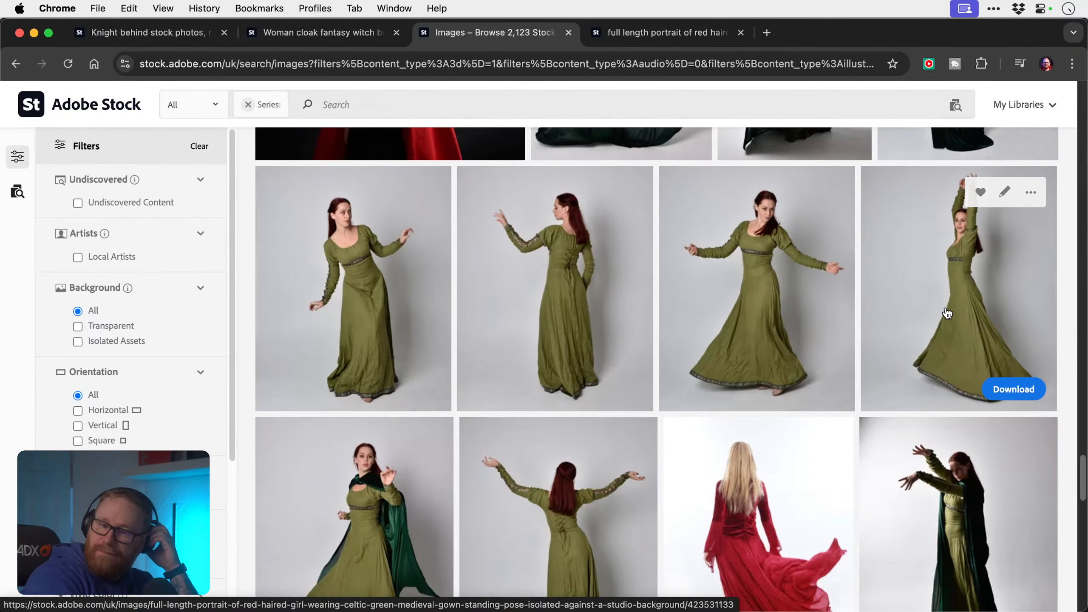
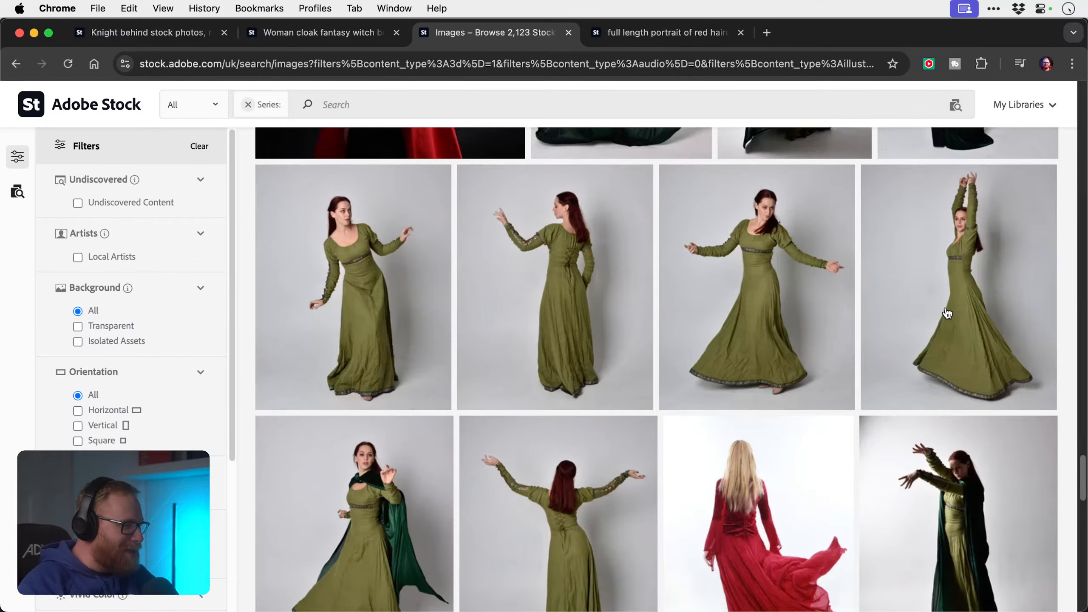
- Check the winged-wolf composite in Photoshop, and look through the rest of the series page in Chrome for back-view poses
key(super+Tab)
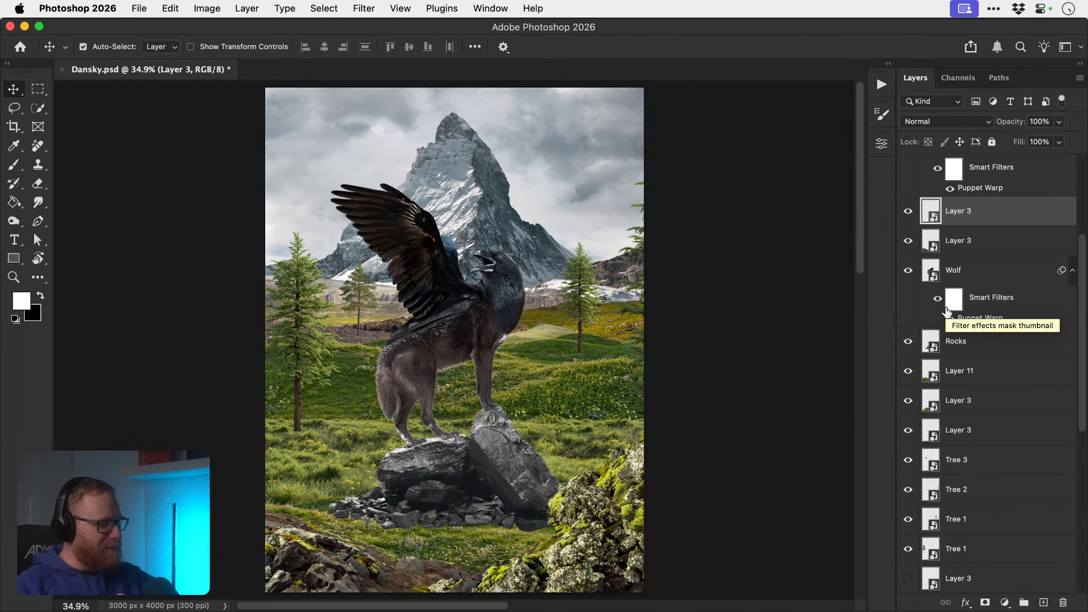
key(super+Tab)
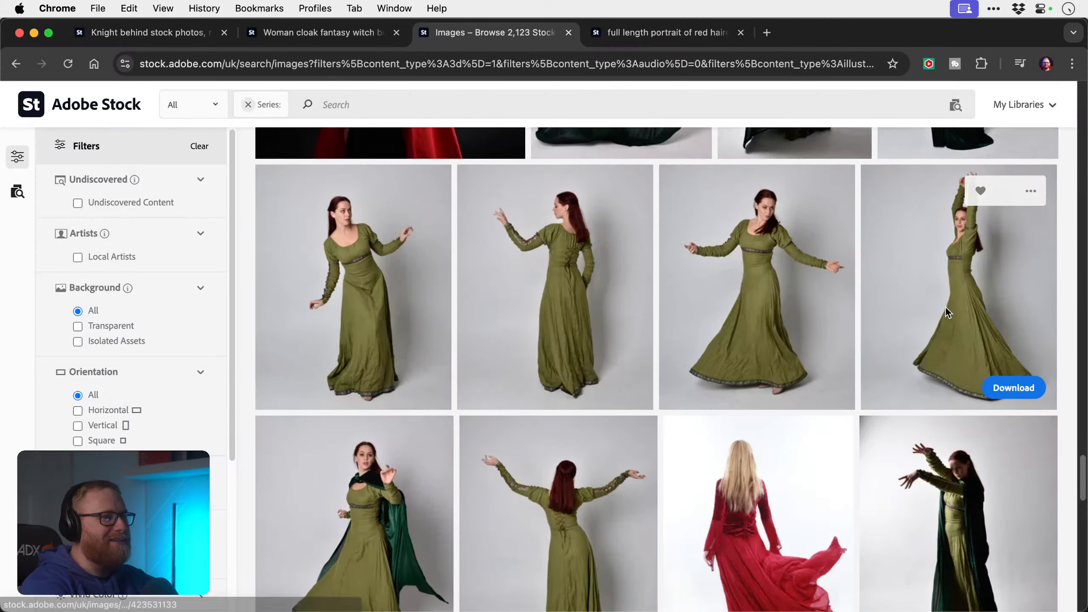
scroll(804, 221, down, 2)
scroll(805, 222, down, 9)
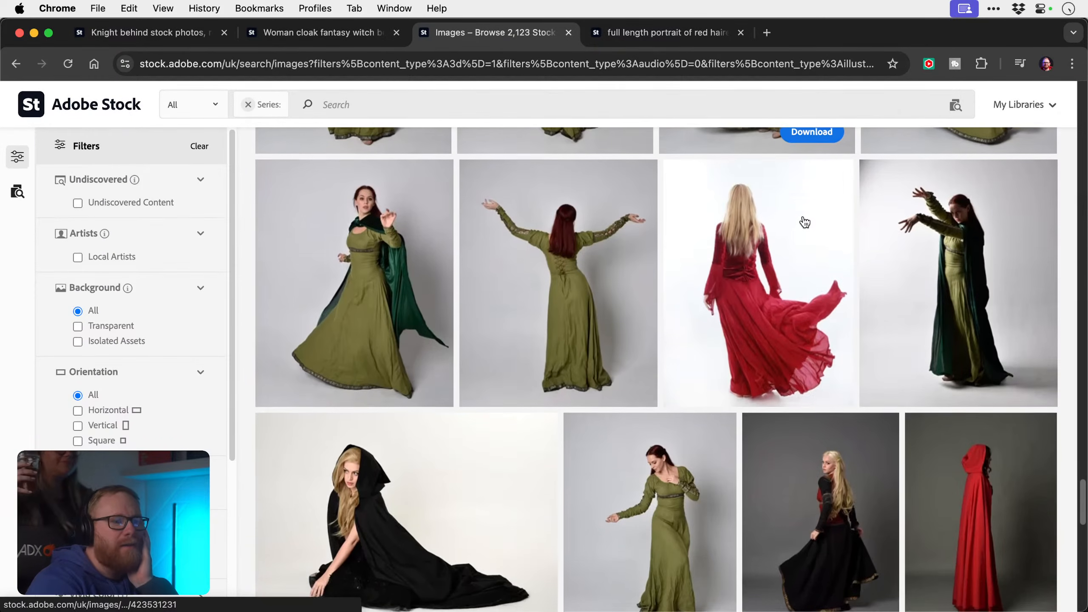
scroll(805, 222, down, 10)
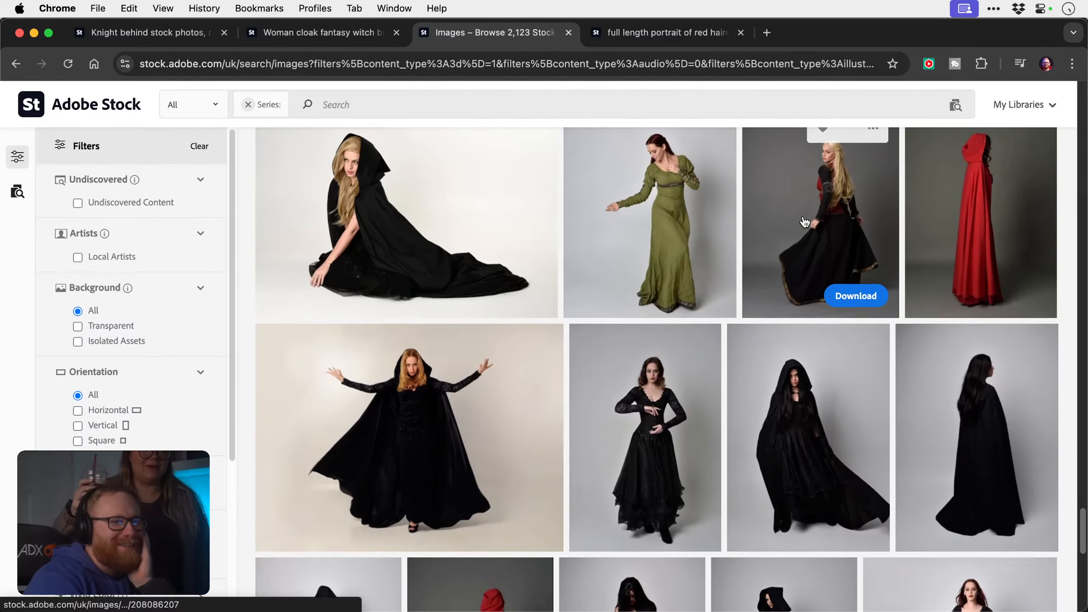
scroll(805, 222, down, 6)
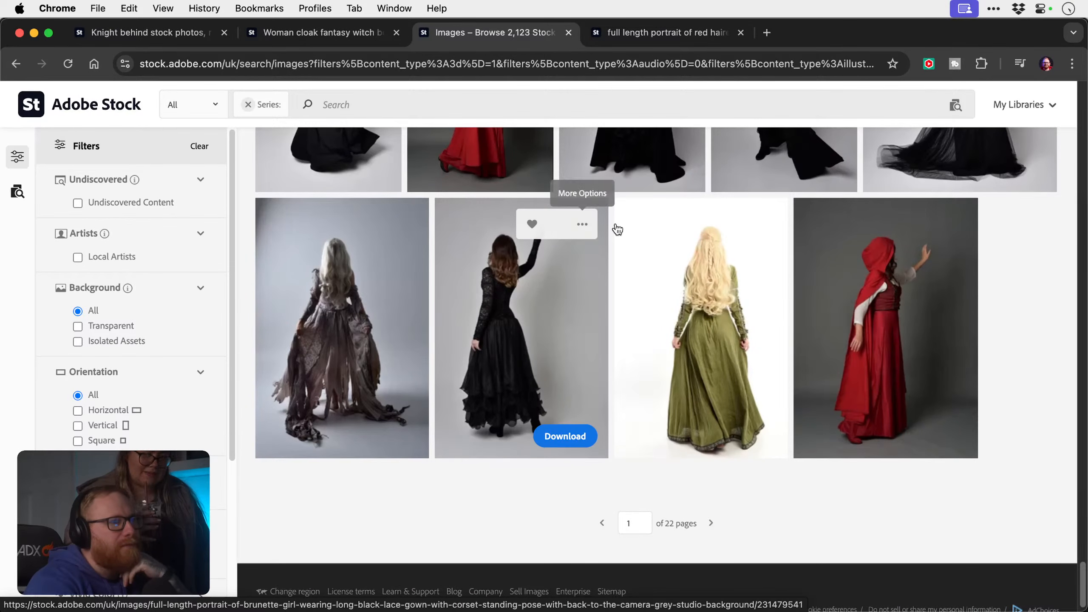
- Open the back-view black lace gown photo in a new tab and follow its related photos to the backlit red-haired woman in a green velvet cloak
right_click(548, 286)
click(587, 294)
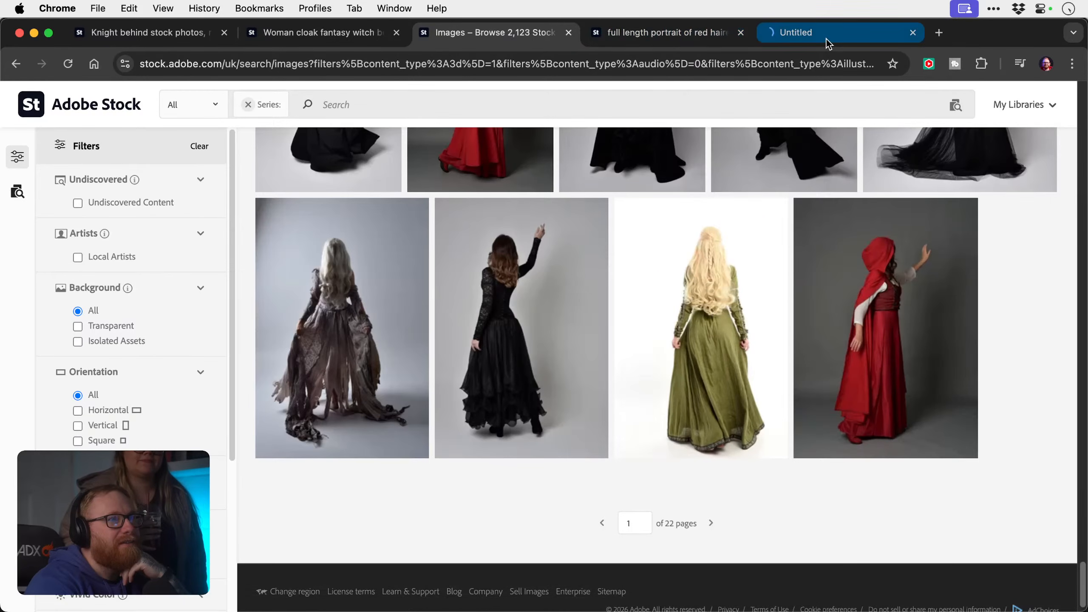
click(672, 39)
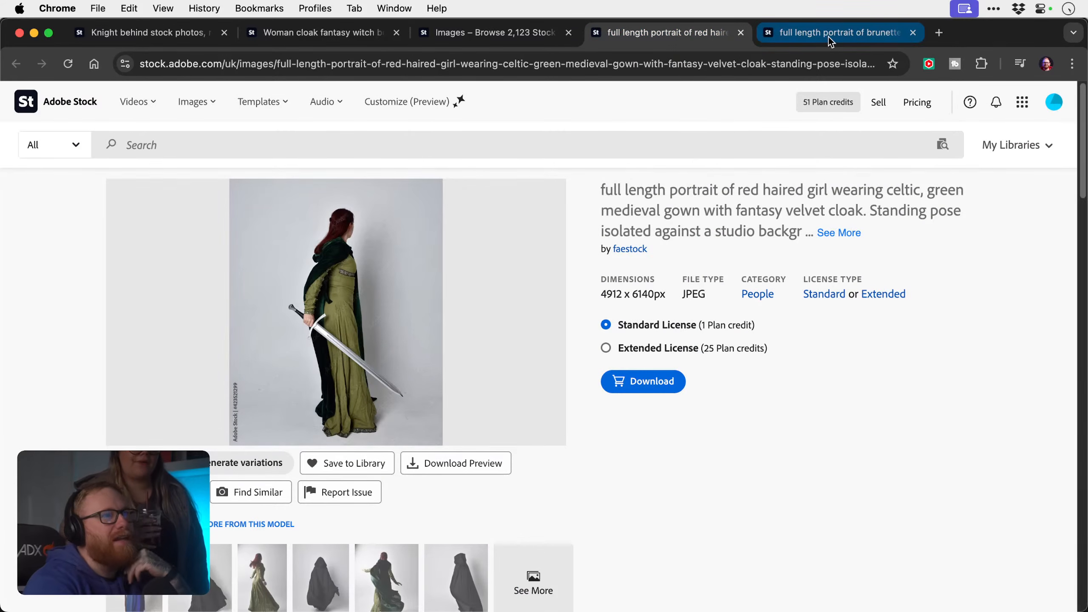
click(846, 39)
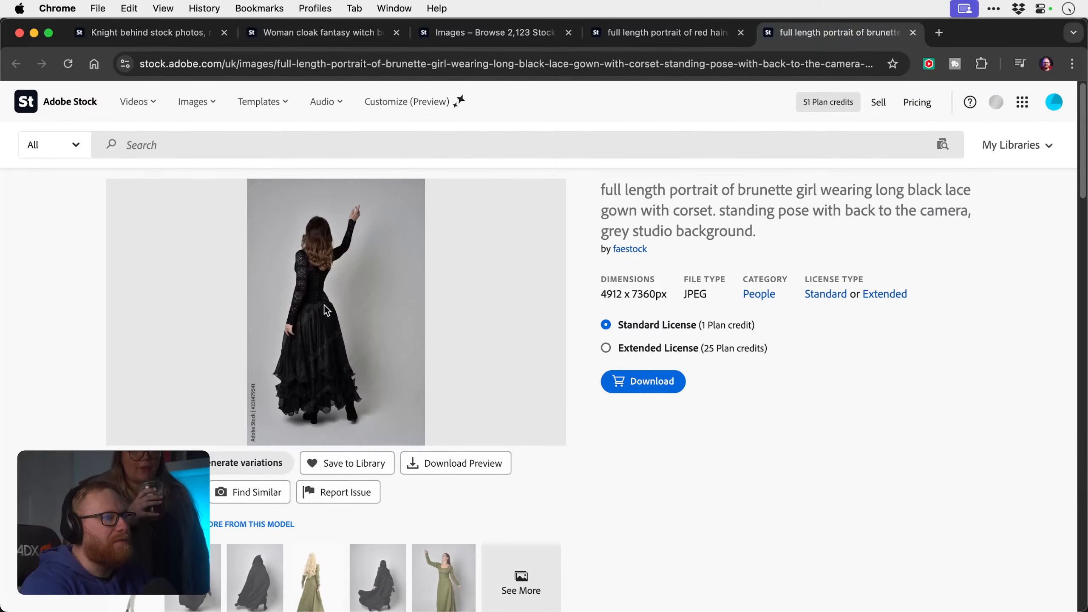
scroll(386, 292, down, 4)
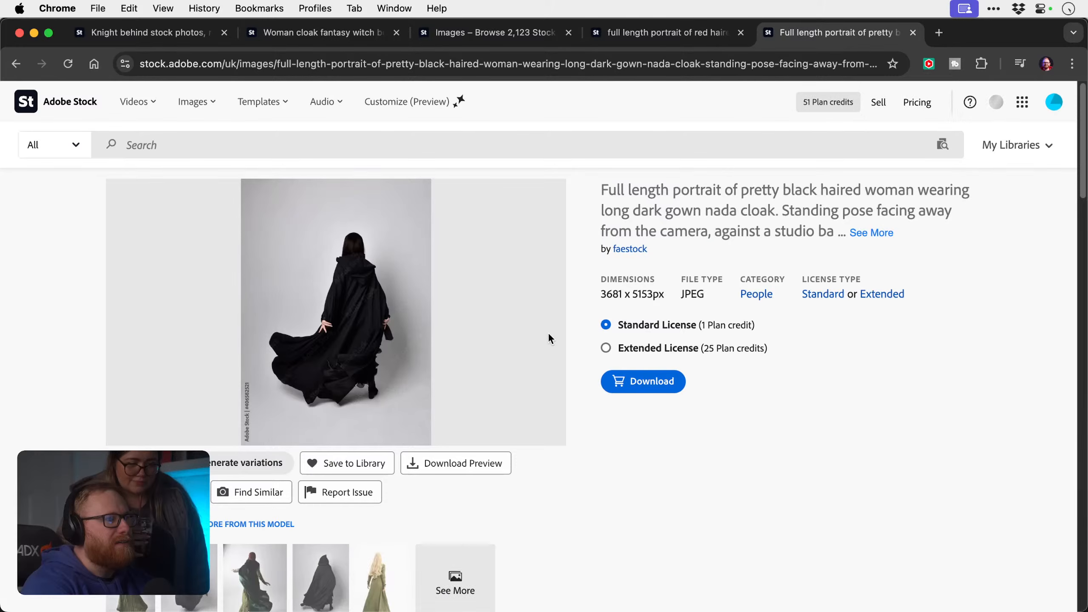
scroll(458, 307, down, 3)
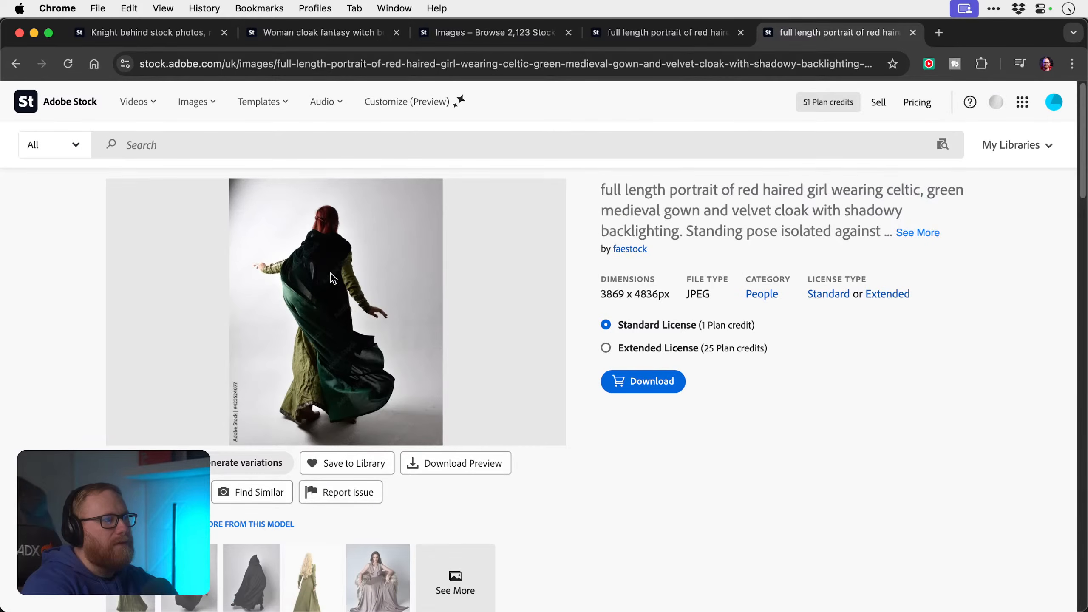
- Copy the red-haired woman's preview image, paste it into the Dansky.psd composite in Photoshop, and try to select its subject
right_click(331, 273)
click(360, 312)
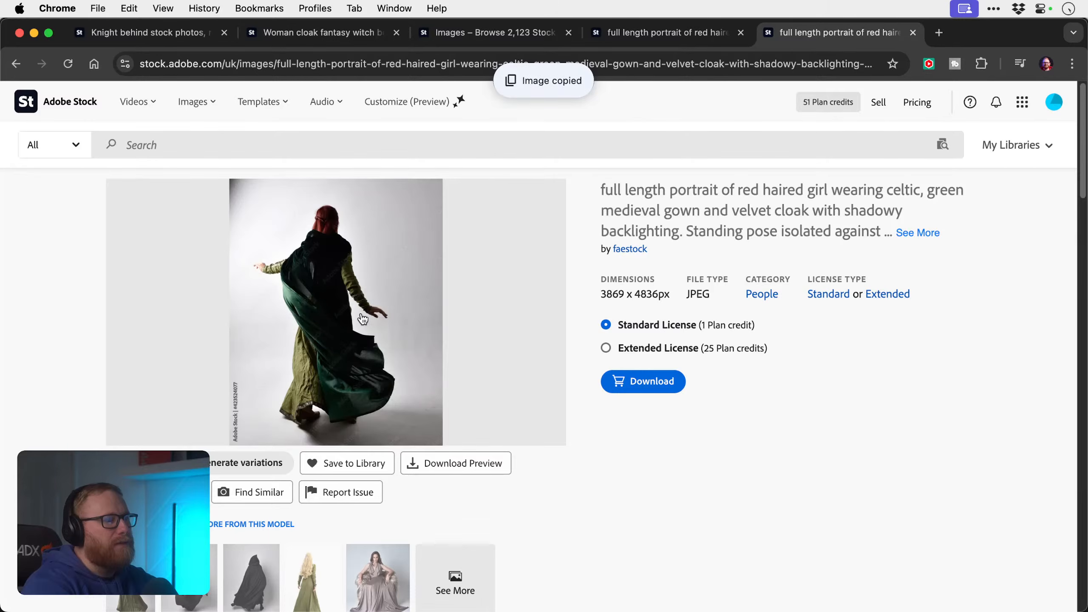
key(super+Tab)
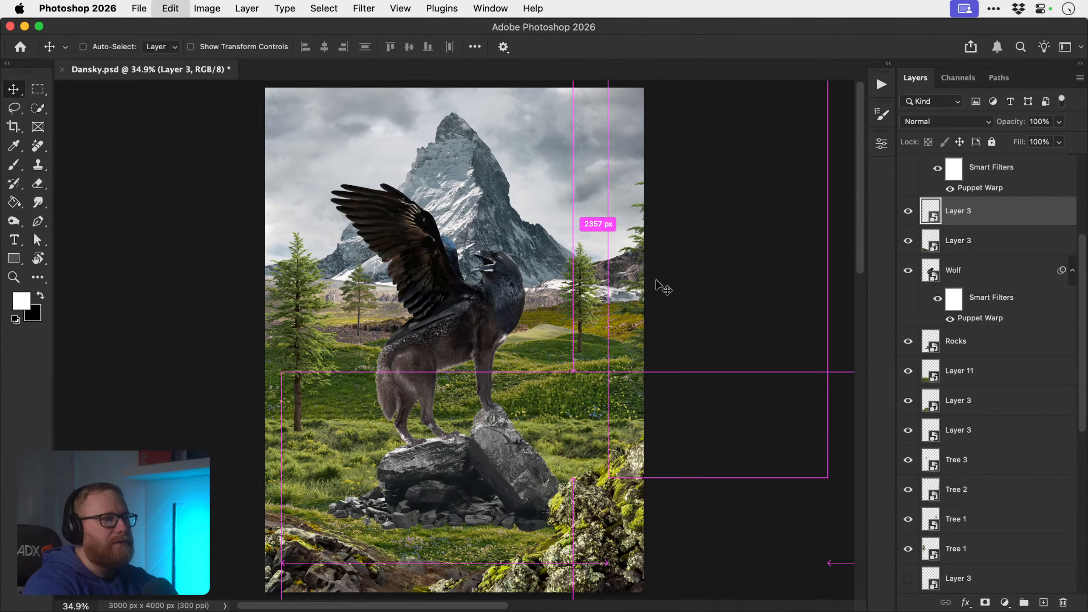
key(super+v)
click(323, 8)
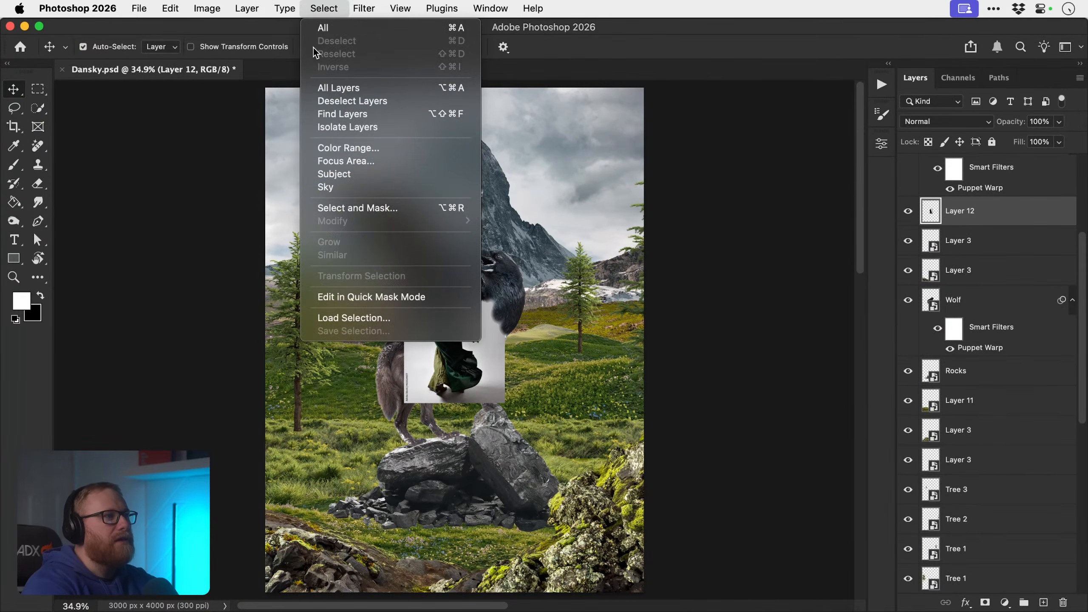
click(338, 174)
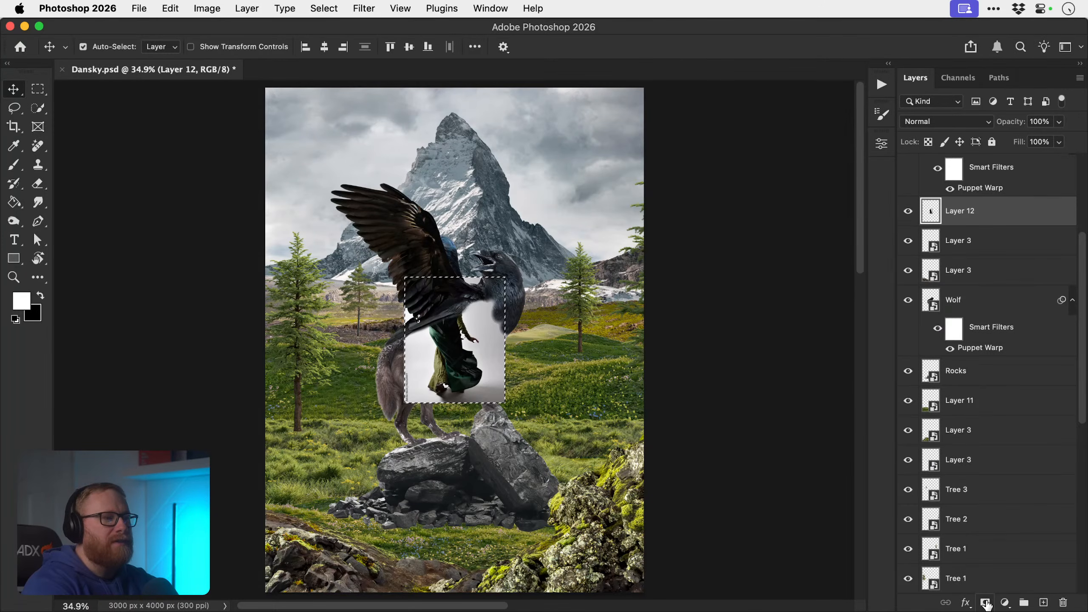
- Place the pasted preview in front of the rocks, examine the figure up close, and delete the trial layer
drag(475, 391, 479, 510)
key(z)
click(466, 509)
click(466, 508)
key(v)
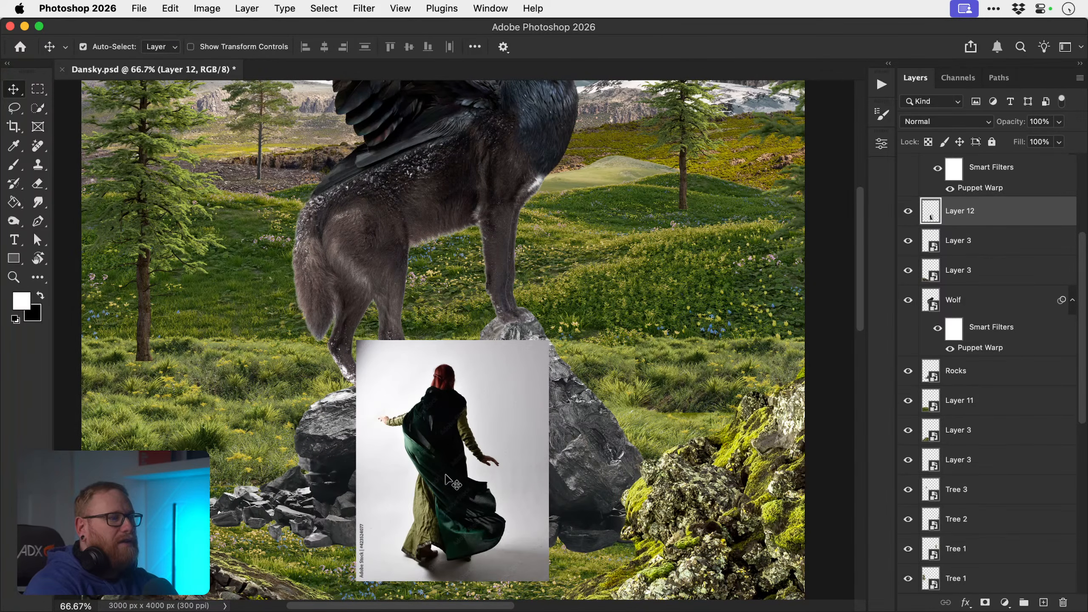
key(z)
drag(449, 475, 474, 474)
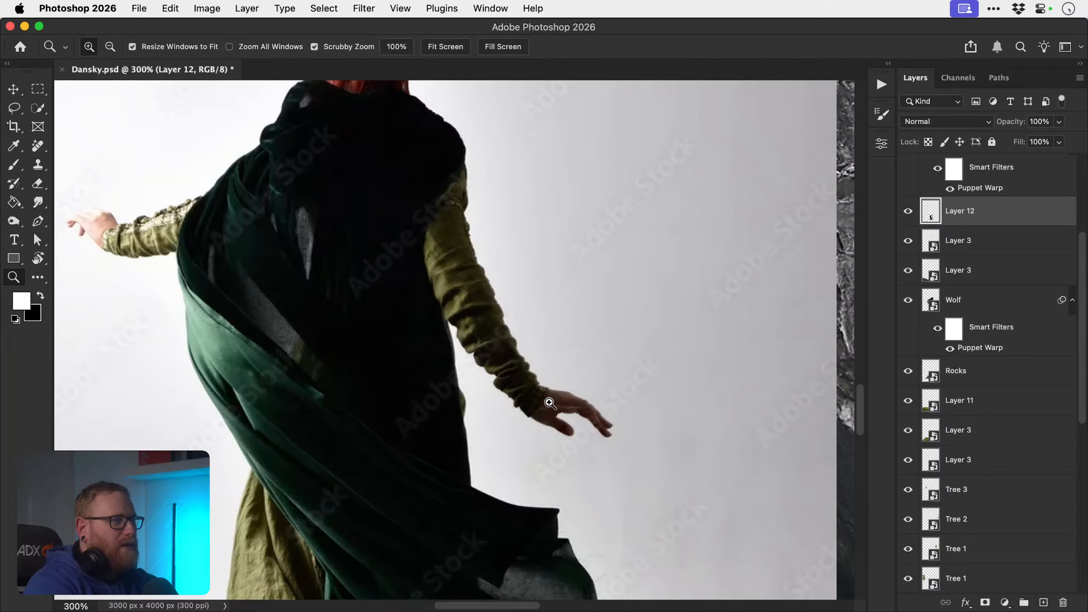
key(v)
key(super+0)
key(BackSpace)
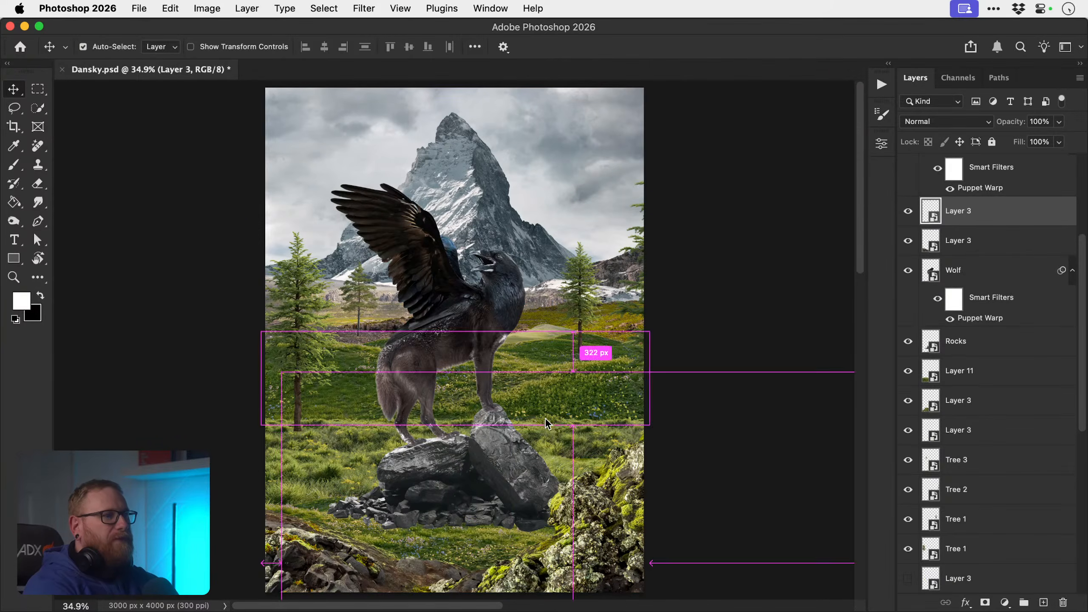
- Switch to Chrome, download the red-haired woman's photo under the Standard License, and open the JPEG in Photoshop
key(super+Tab)
click(651, 389)
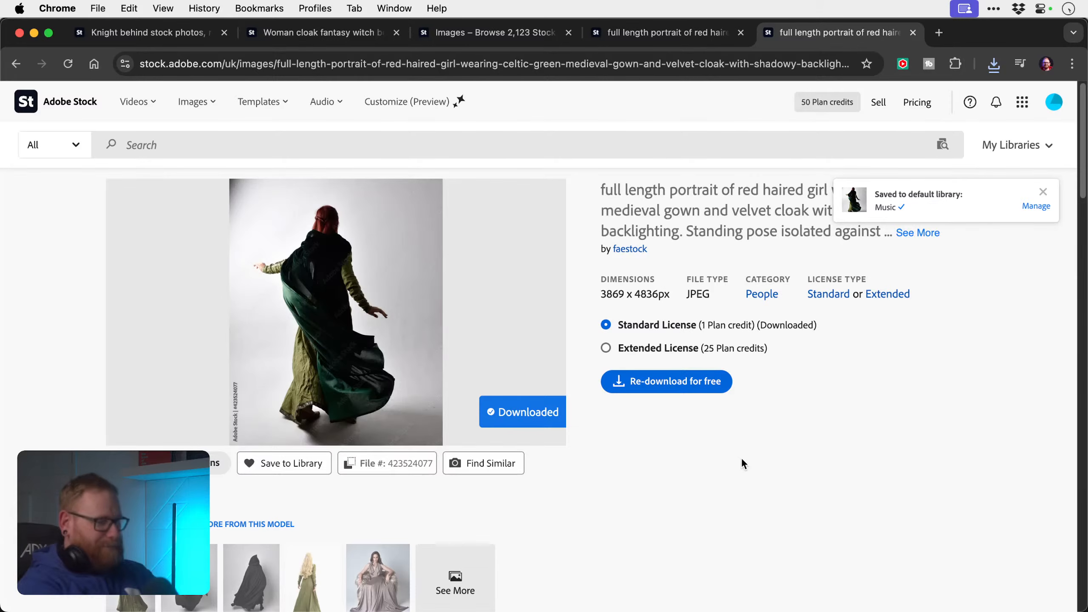
key(F11)
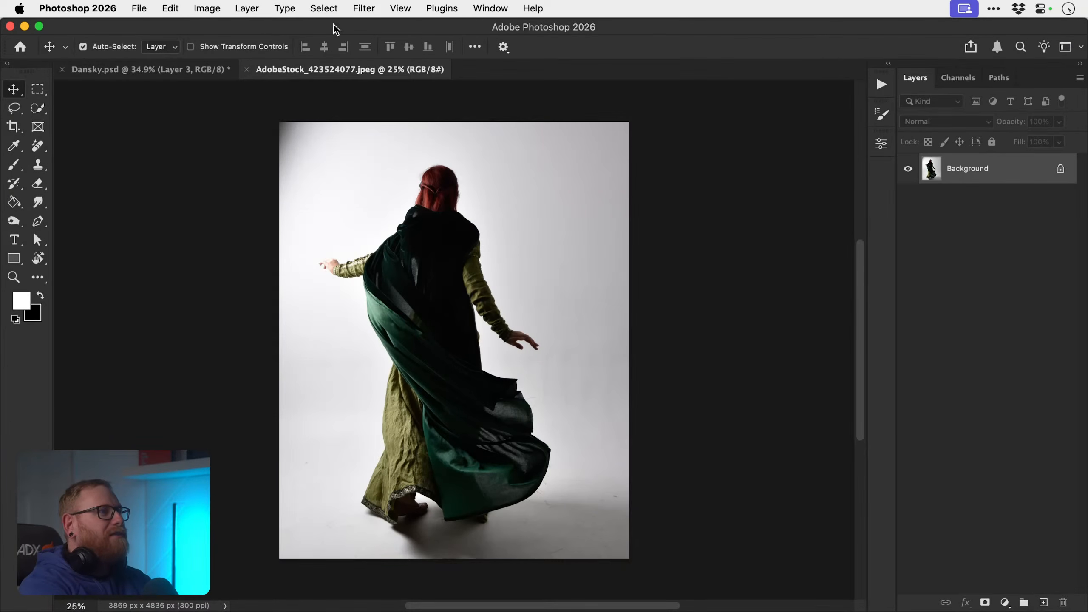
- Select the cloaked woman as the subject and mask out the studio background
click(324, 9)
click(331, 161)
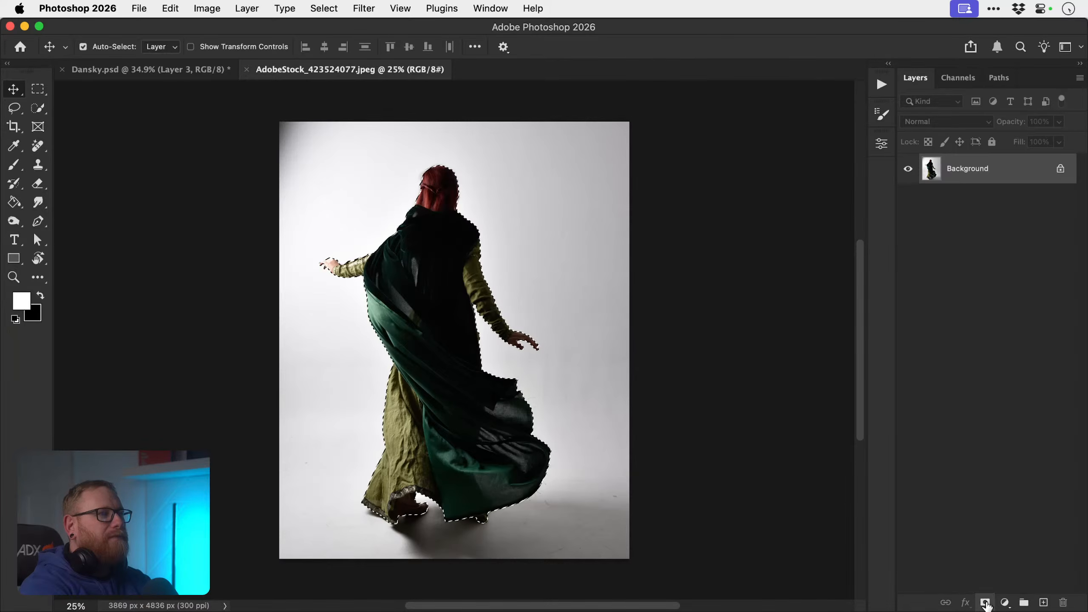
click(985, 602)
- Rename the masked layer as Mage and convert it to a smart object
double_click(990, 168)
text(Mage)
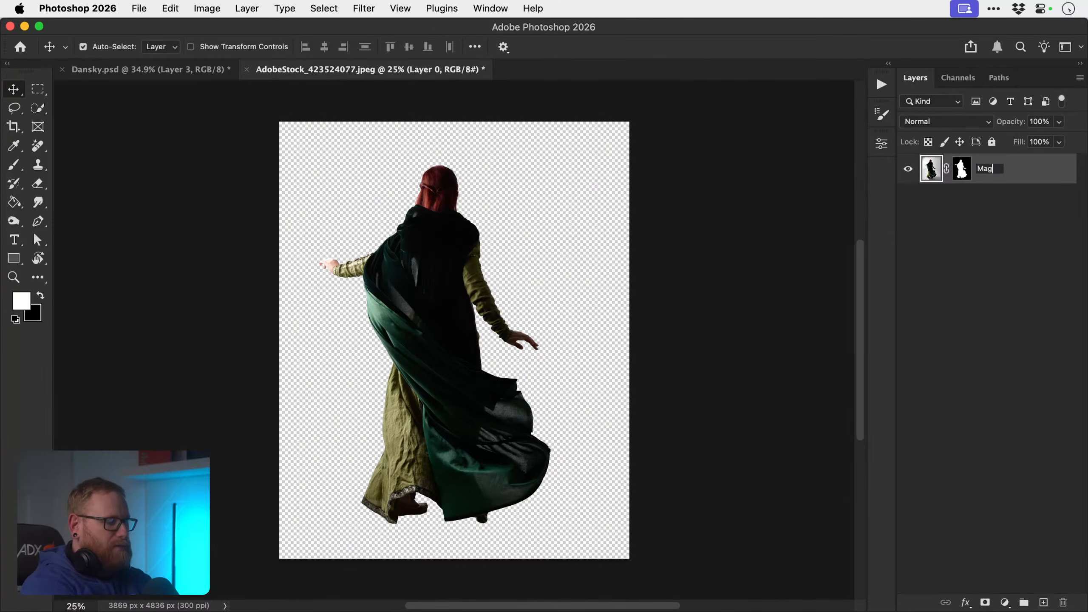
key(Return)
right_click(996, 173)
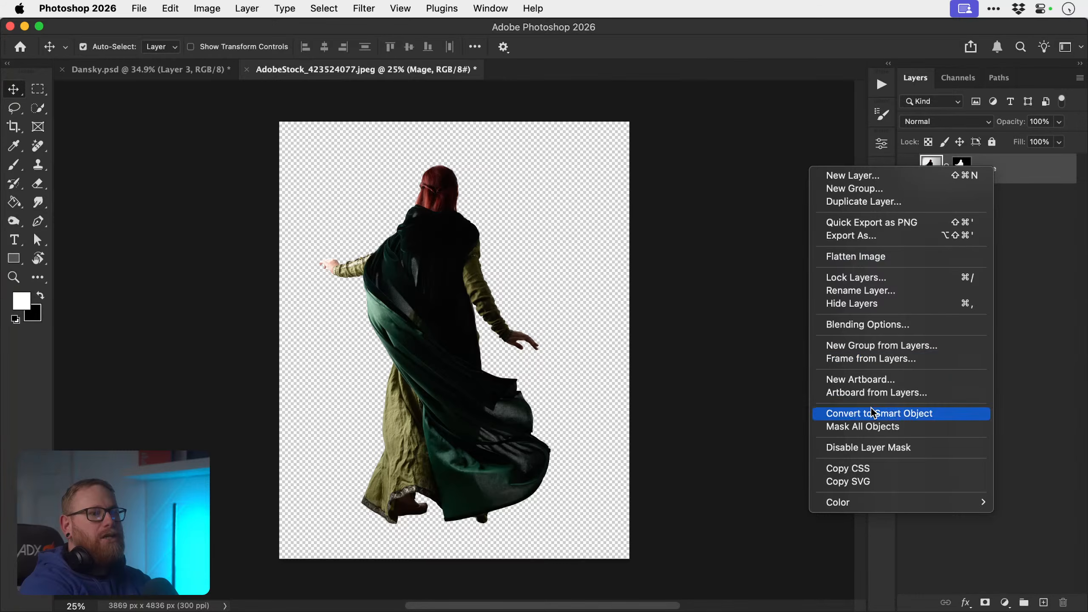
click(895, 413)
- Duplicate the Mage smart object into Dansky.psd and switch to that document
right_click(991, 175)
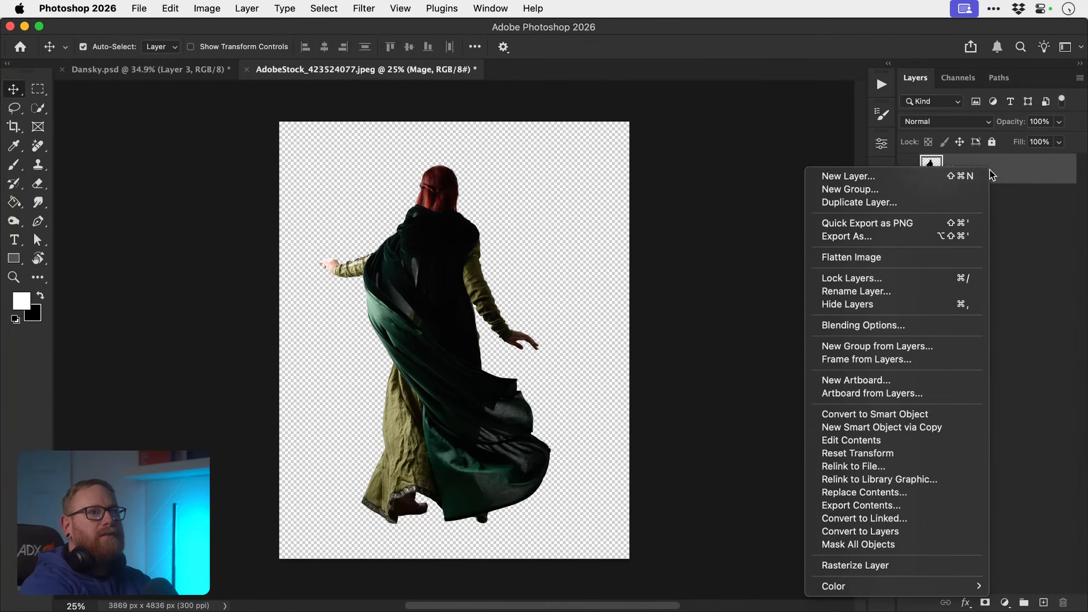
click(914, 204)
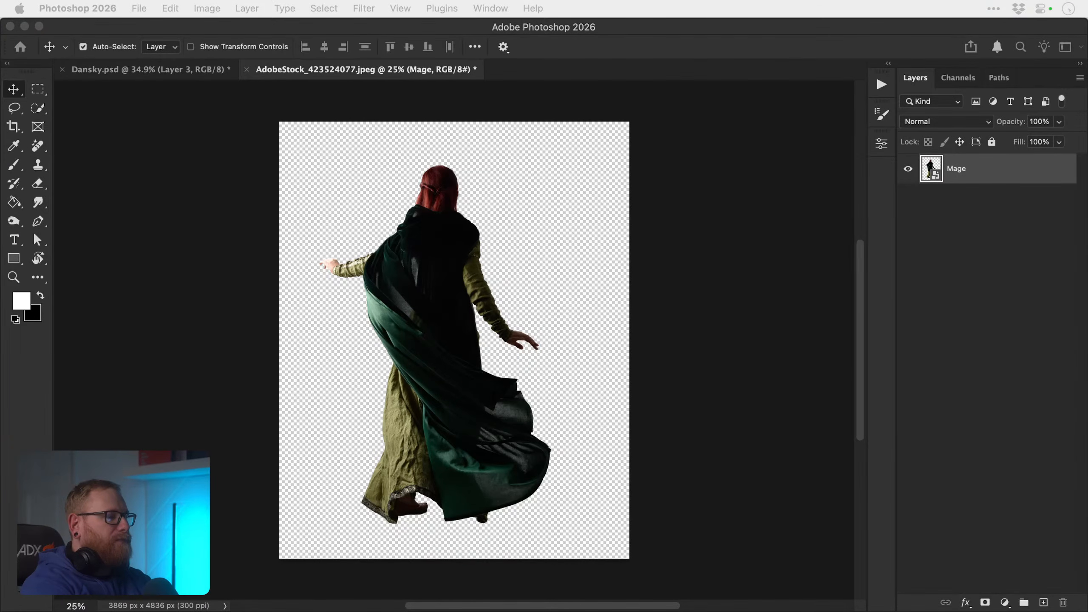
key(Return)
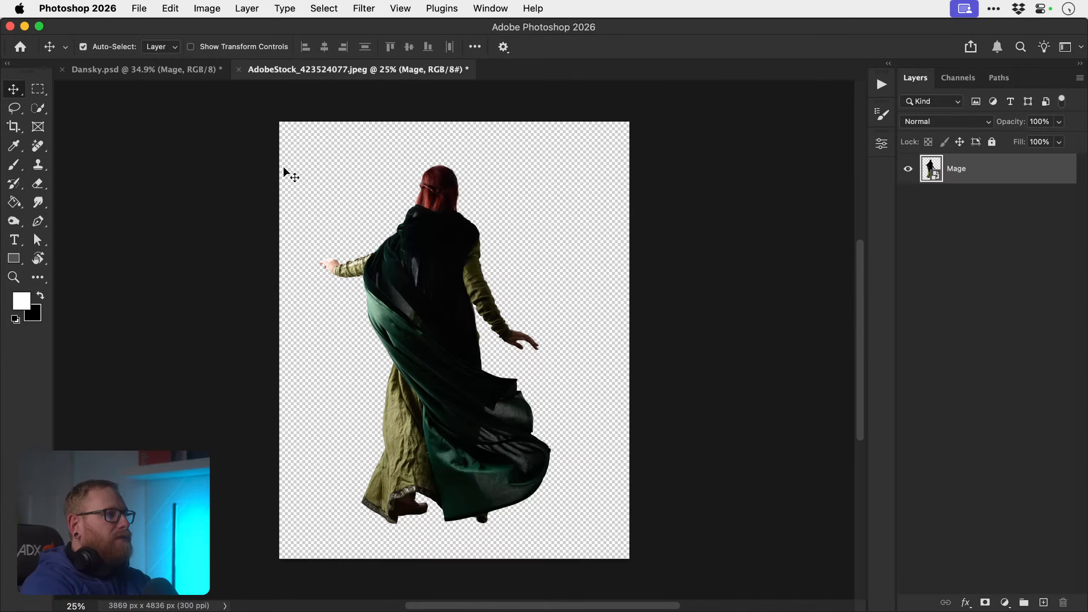
click(189, 69)
- Scale the mage down to about 17.91% and place her in front of the wolf's rocks
drag(508, 323, 717, 182)
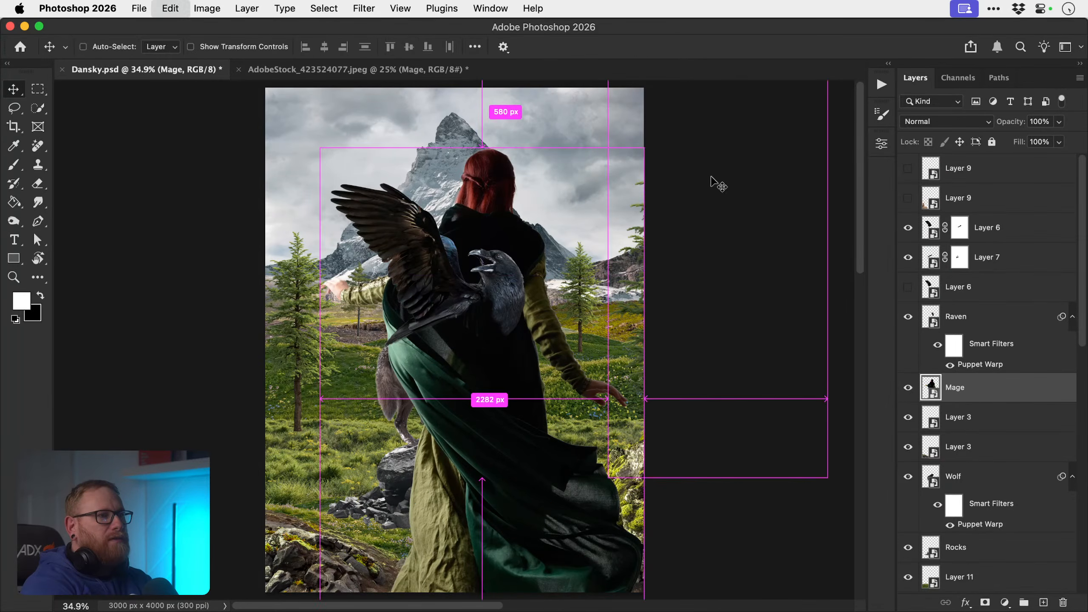
key(cmd+t)
drag(644, 148, 444, 480)
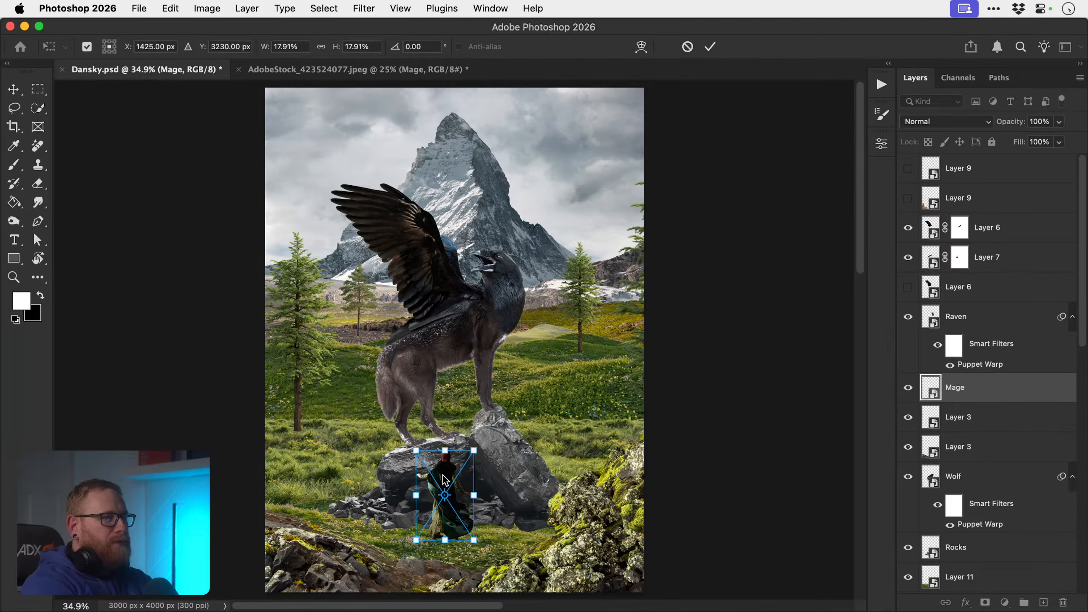
key(Return)
- Move the mage lower onto the grass in front of the rocks and scale her to about 11.51%
scroll(457, 515, up, 3)
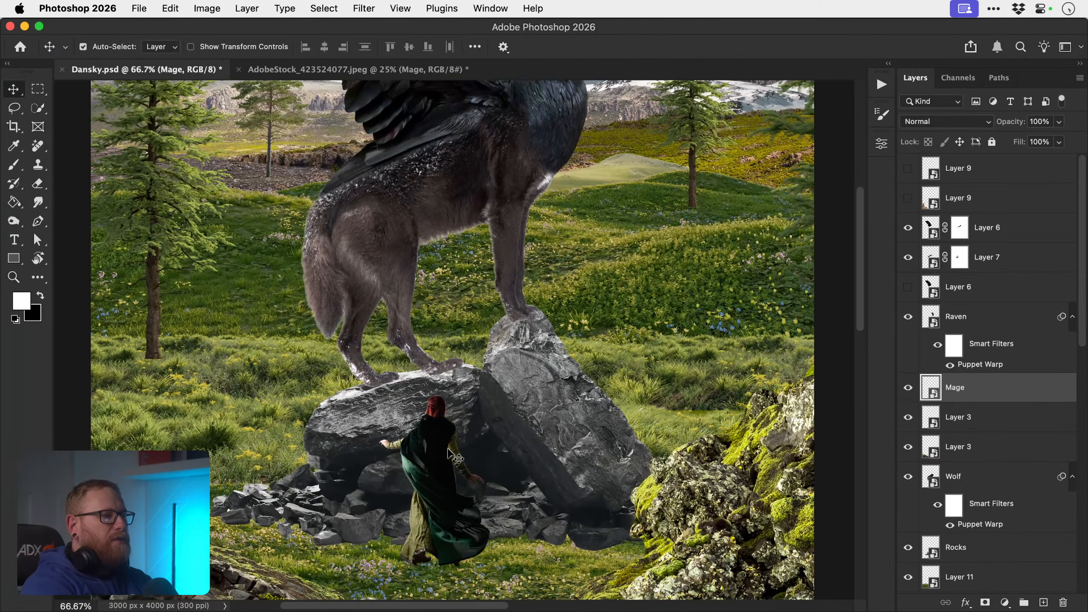
scroll(450, 472, down, 3)
drag(444, 363, 450, 385)
key(ctrl+t)
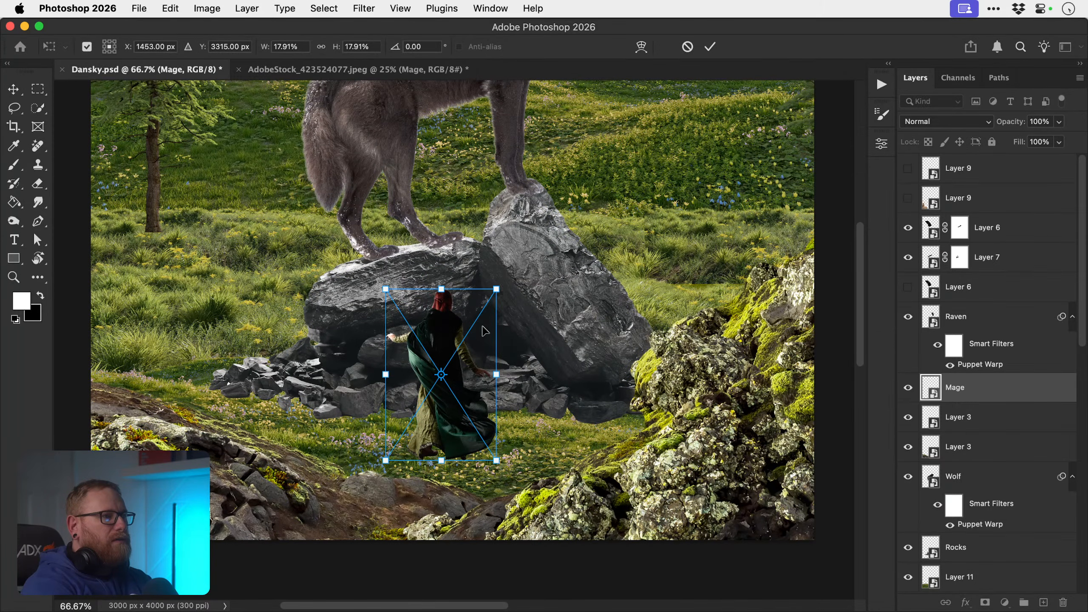
drag(499, 291, 485, 325)
key(Return)
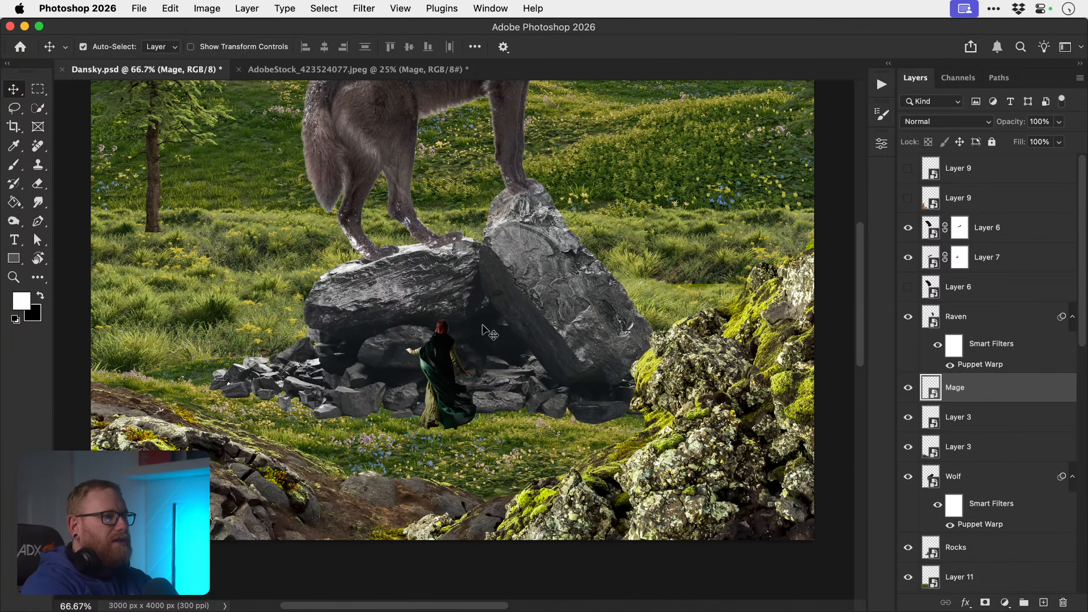
- Shift the mage slightly to the right in front of the rocks and check her against the whole composite
key(super+space)
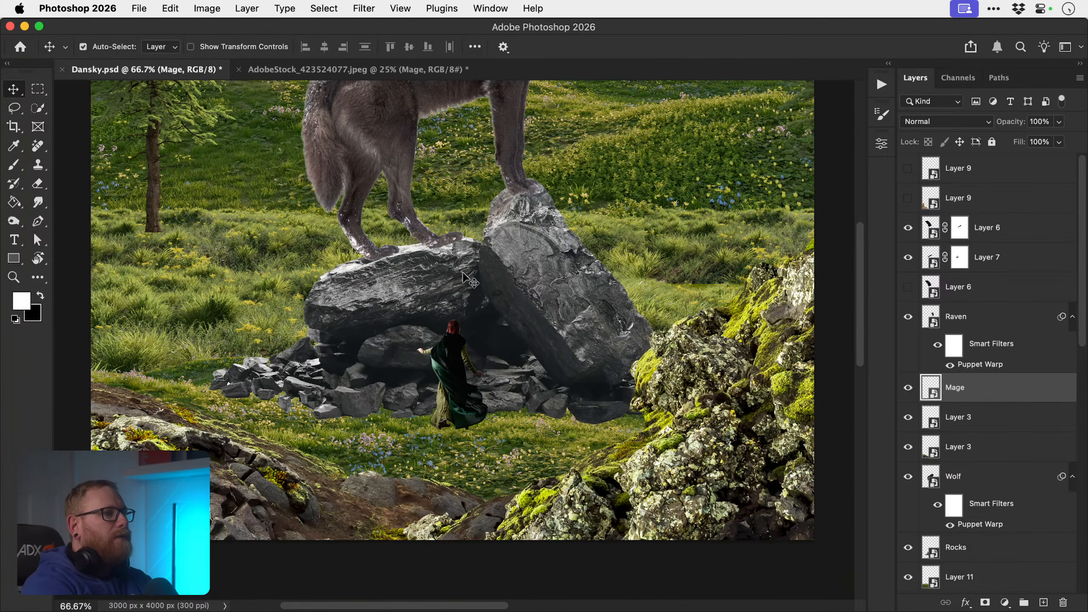
click(443, 327)
click(451, 326)
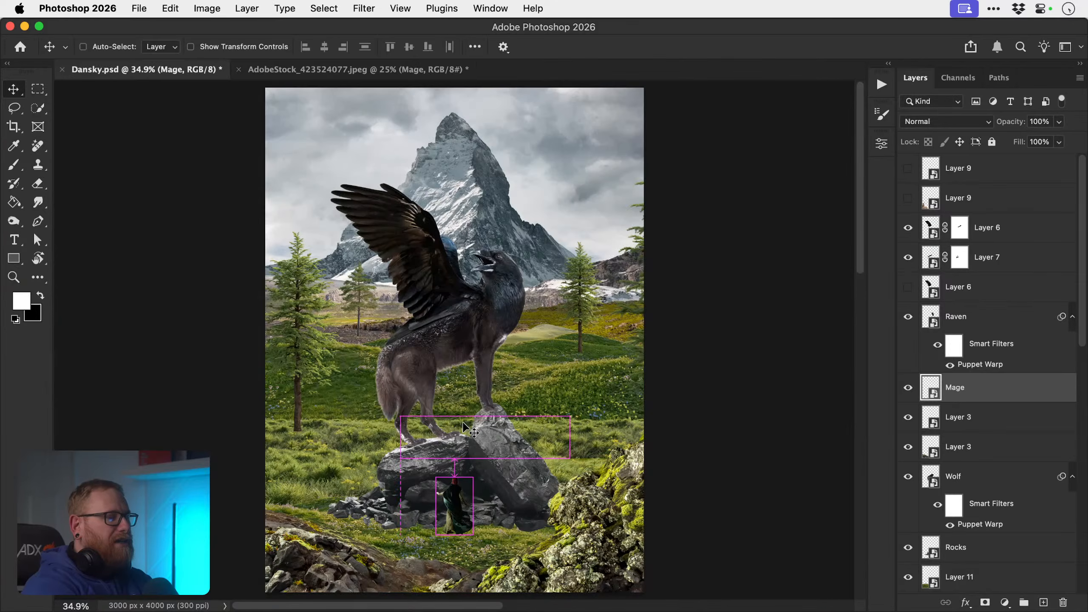
key(super+0)
- Move the mage forward onto the flowered grass, at about X 1500 px and Y 3450 px, and review the full composite
key(super+space)
click(473, 499)
drag(454, 517, 445, 562)
scroll(446, 562, down, 5)
drag(437, 405, 438, 393)
key(z)
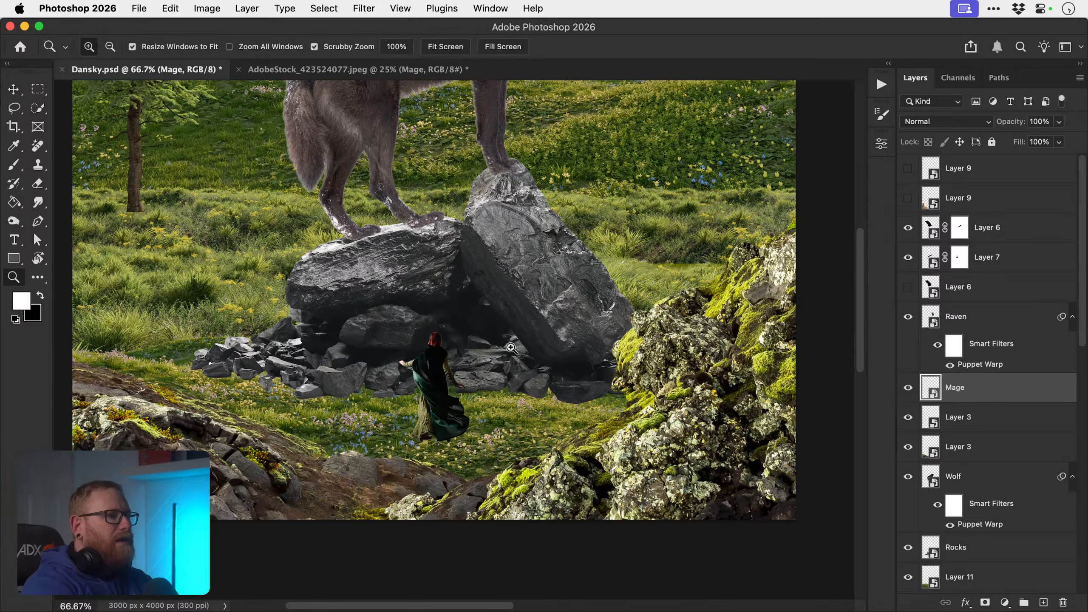
drag(438, 359, 404, 343)
key(v)
key(super+0)
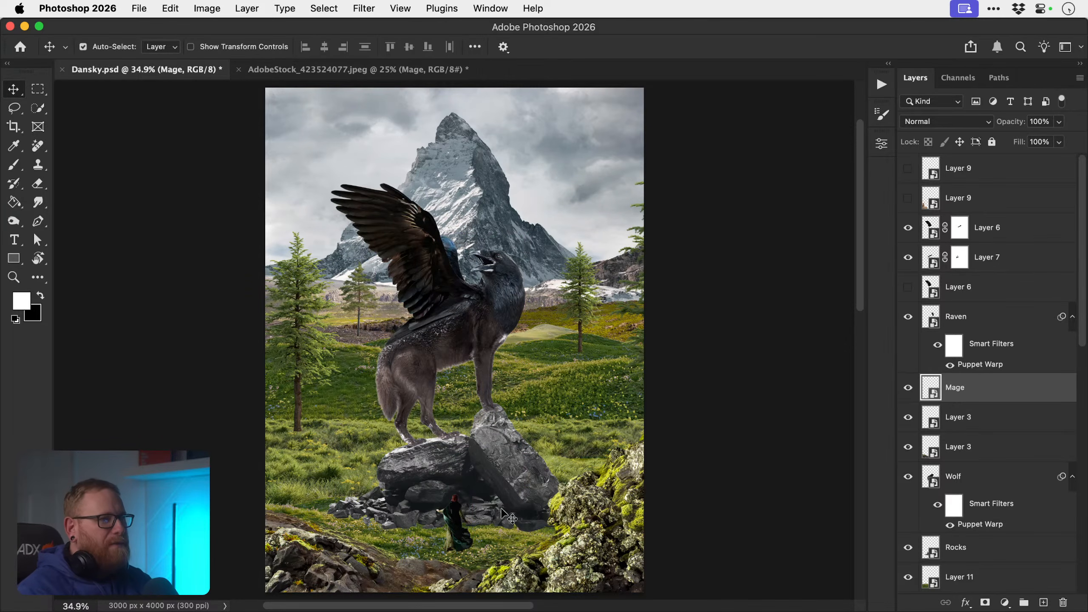
- Scale the mage down slightly and nudge her on the flowered grass in front of the rocks
key(z)
drag(458, 532, 473, 513)
key(v)
key(ctrl+t)
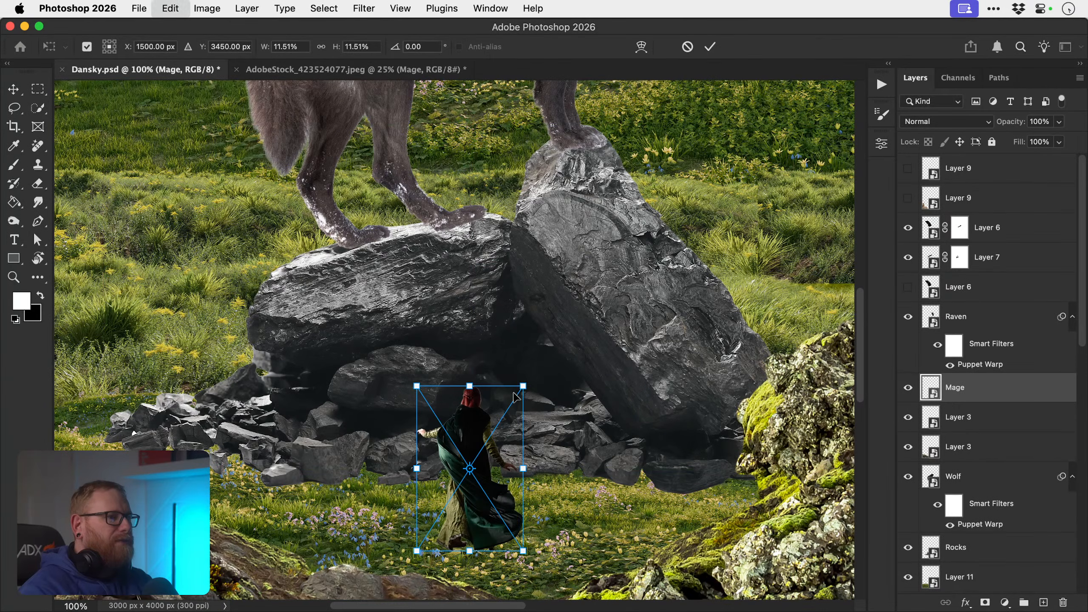
drag(520, 382, 519, 398)
key(Return)
drag(476, 435, 474, 441)
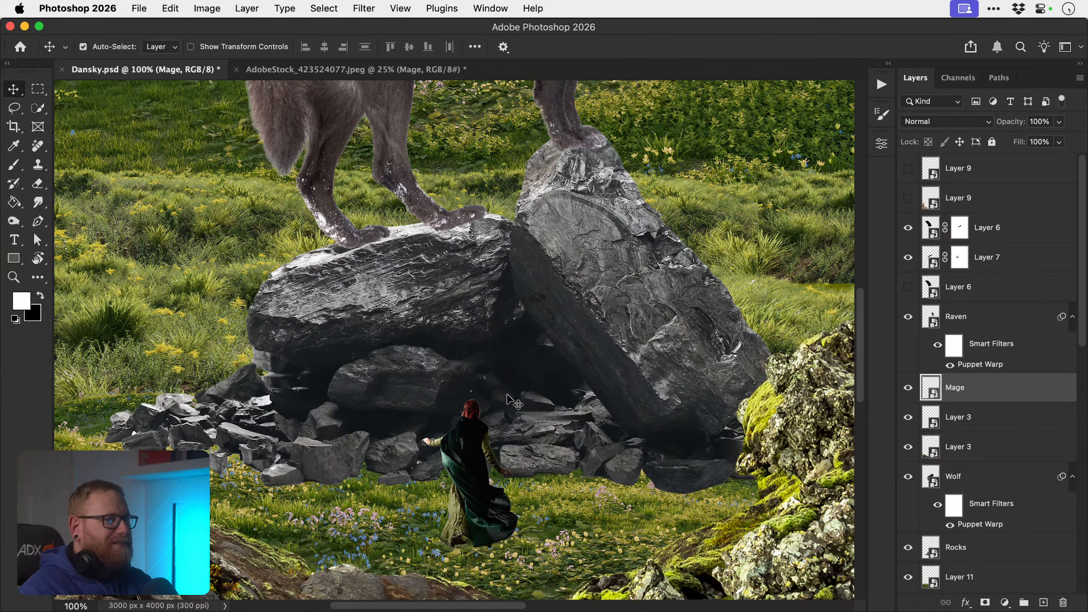
- Try shrinking the mage to a tiny figure at the foot of the rocks, and undo the change
key(ctrl+t)
drag(522, 394, 479, 482)
key(Return)
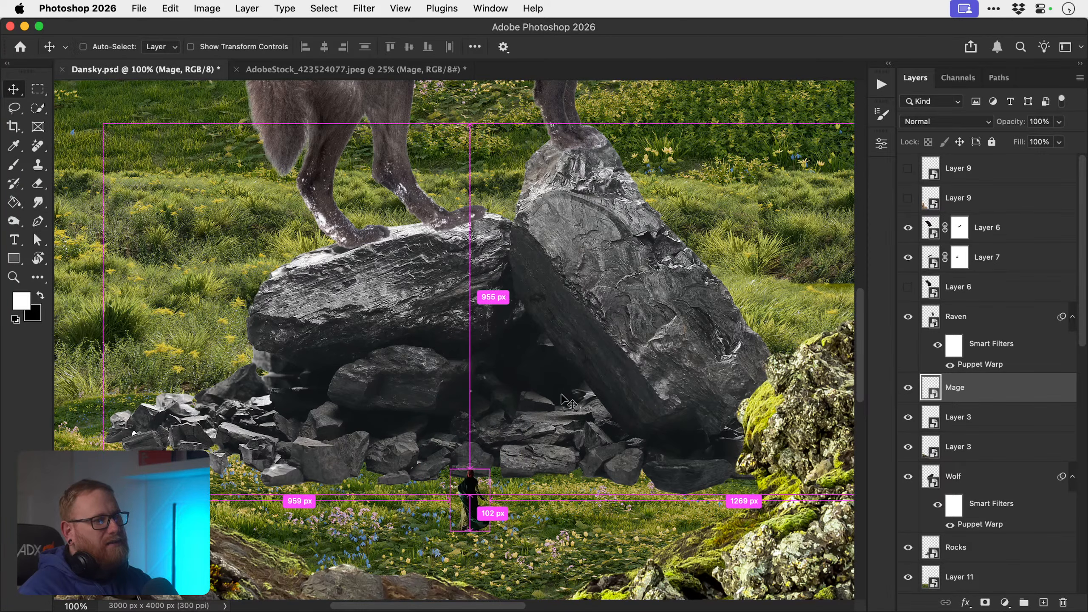
key(ctrl+z)
key(ctrl+z)
- Scale the mage down a little more on the grass and check her size against the whole composite
key(ctrl+t)
drag(514, 405, 512, 410)
key(Return)
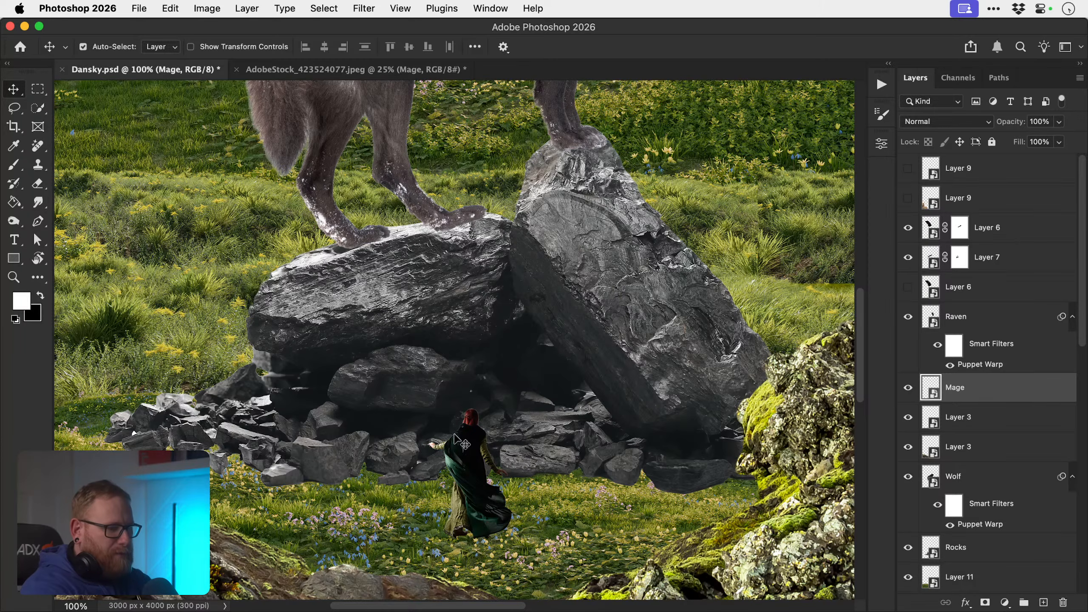
key(ctrl+0)
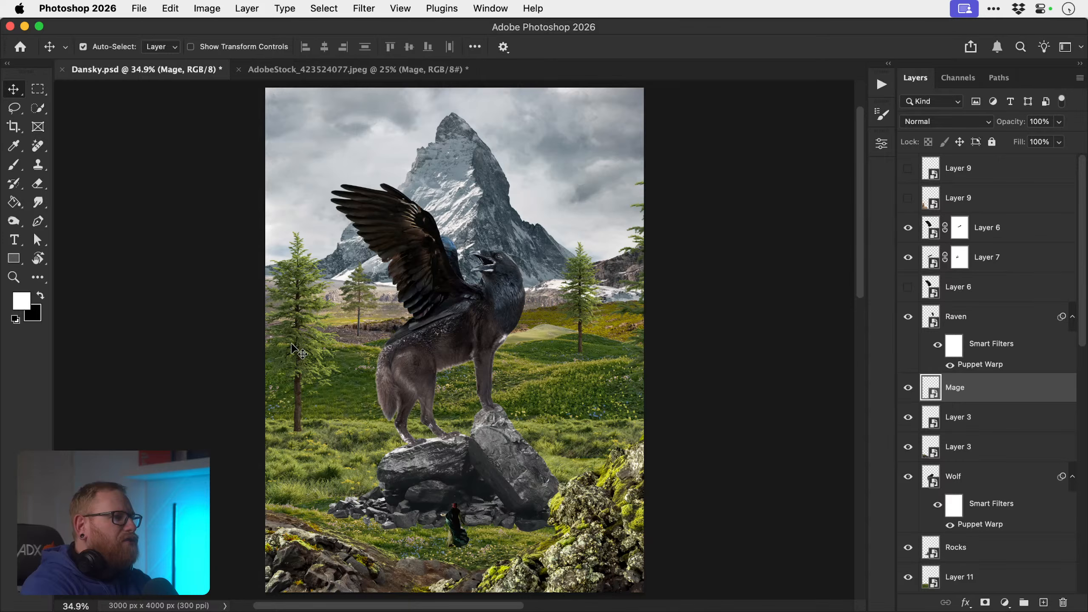
- Duplicate the mage, place the copy beside the pine trunk behind the wolf's tail, and scale it down slightly
key(ctrl+space)
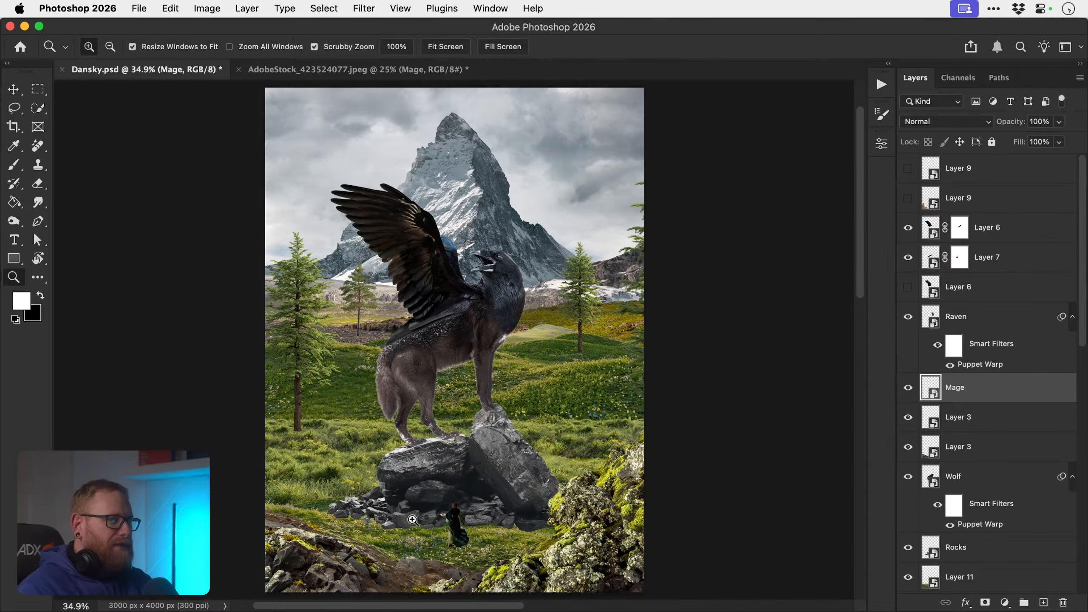
click(414, 525)
drag(502, 523, 216, 314)
scroll(257, 385, up, 7)
scroll(257, 386, left, 4)
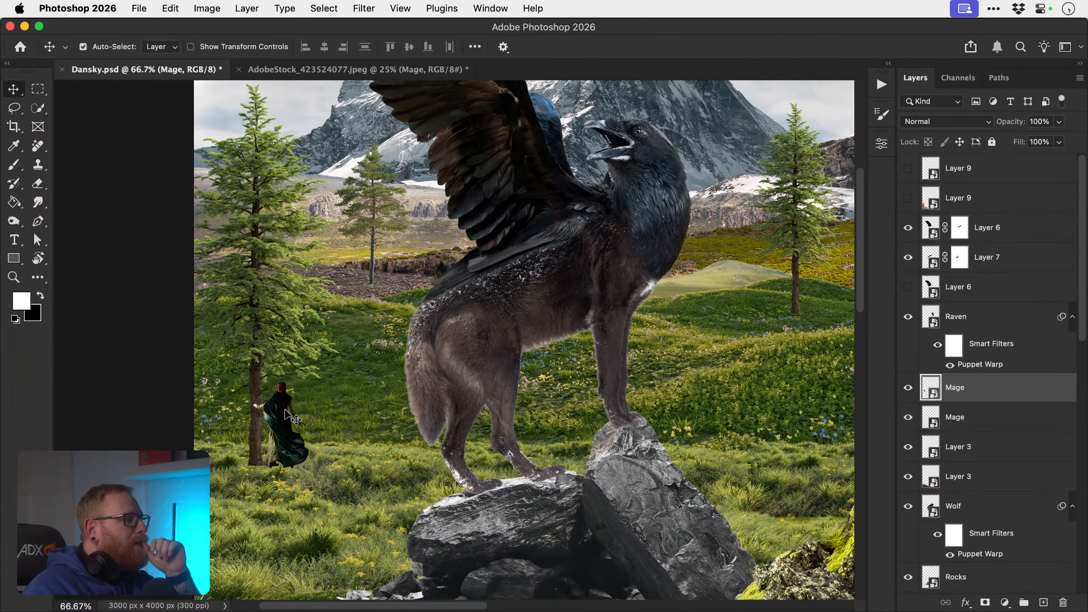
scroll(295, 386, down, 2)
key(super+t)
drag(310, 343, 300, 355)
key(Return)
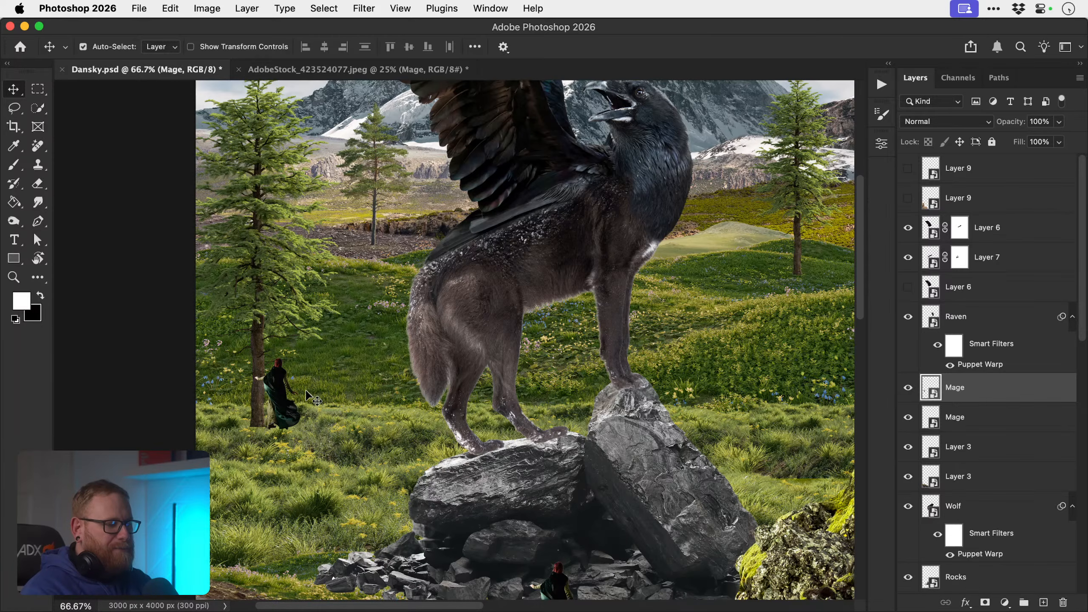
- Shift the mage copy slightly so her hand meets the pine trunk and compare both figures in the full composite
scroll(309, 405, down, 4)
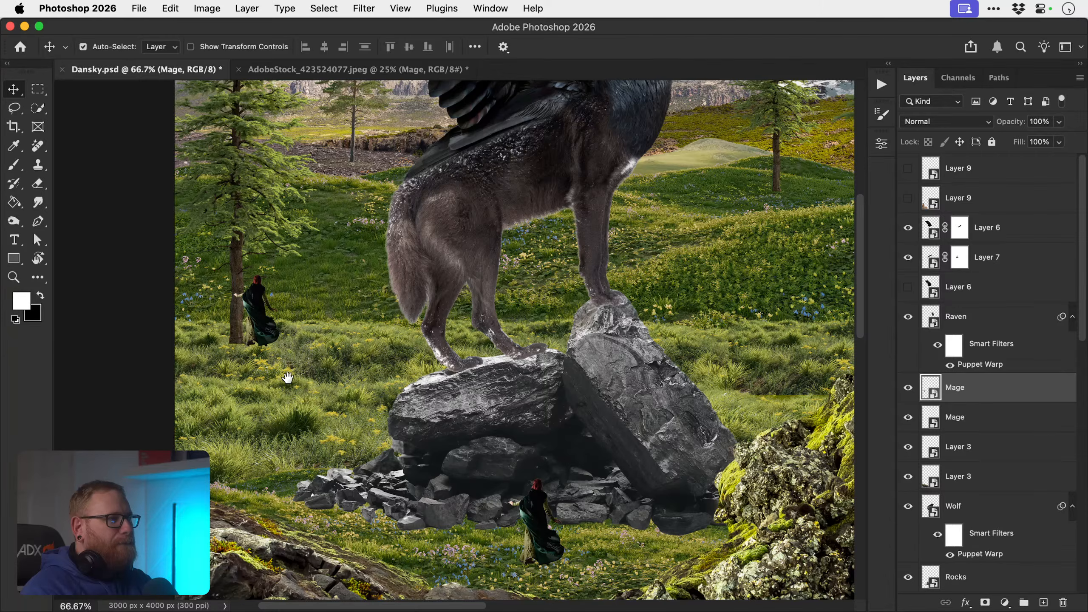
drag(263, 317, 274, 316)
key(super+space)
drag(235, 285, 340, 296)
drag(361, 335, 332, 335)
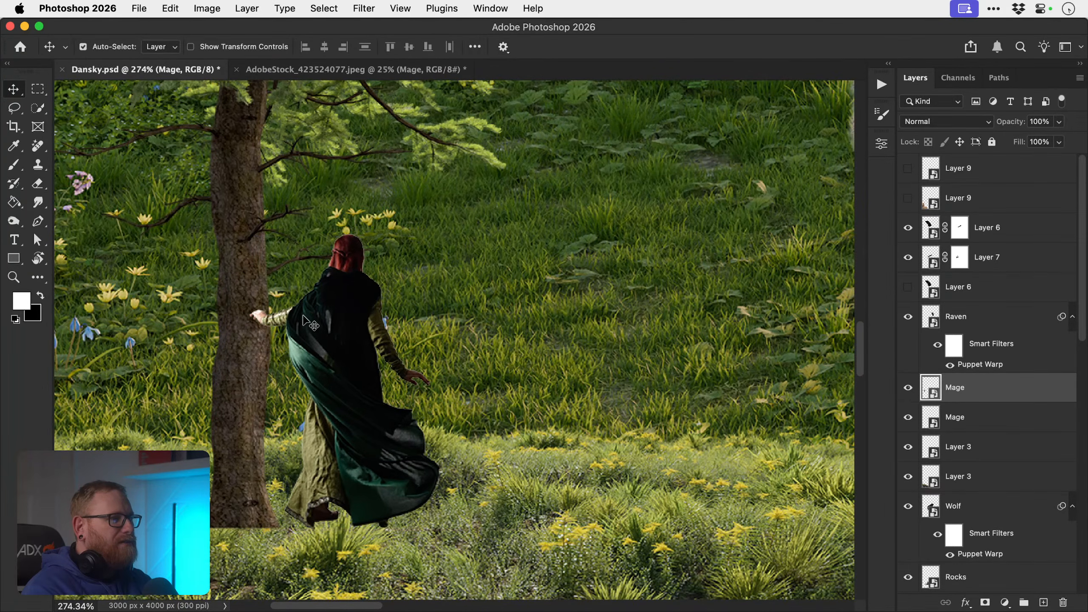
key(super+0)
drag(424, 477, 412, 431)
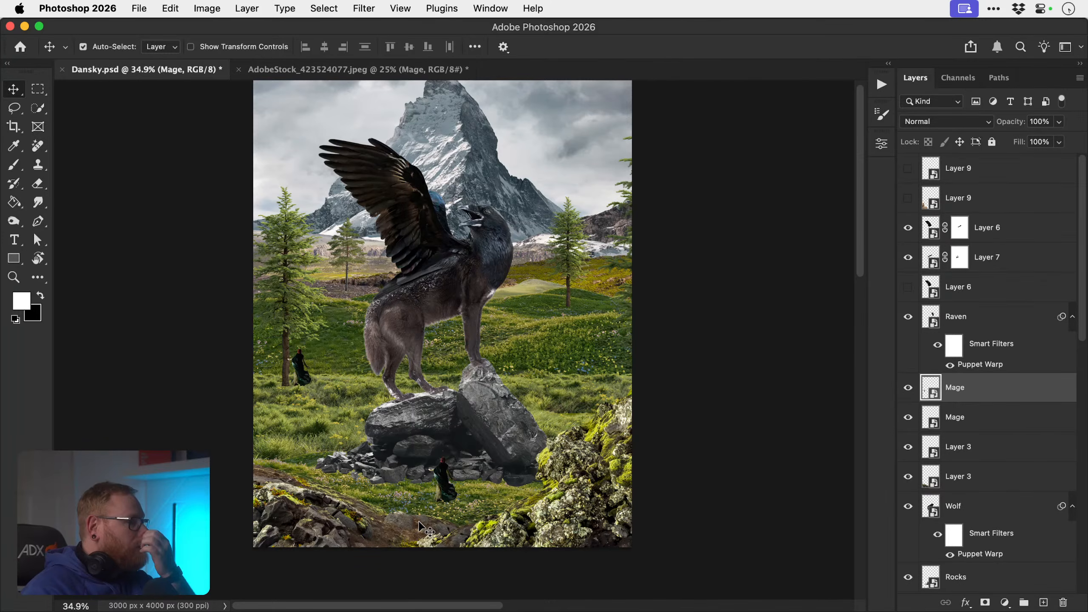
- Try to move the raven head and wolf body together, and undo the move
click(435, 434)
scroll(437, 438, up, 3)
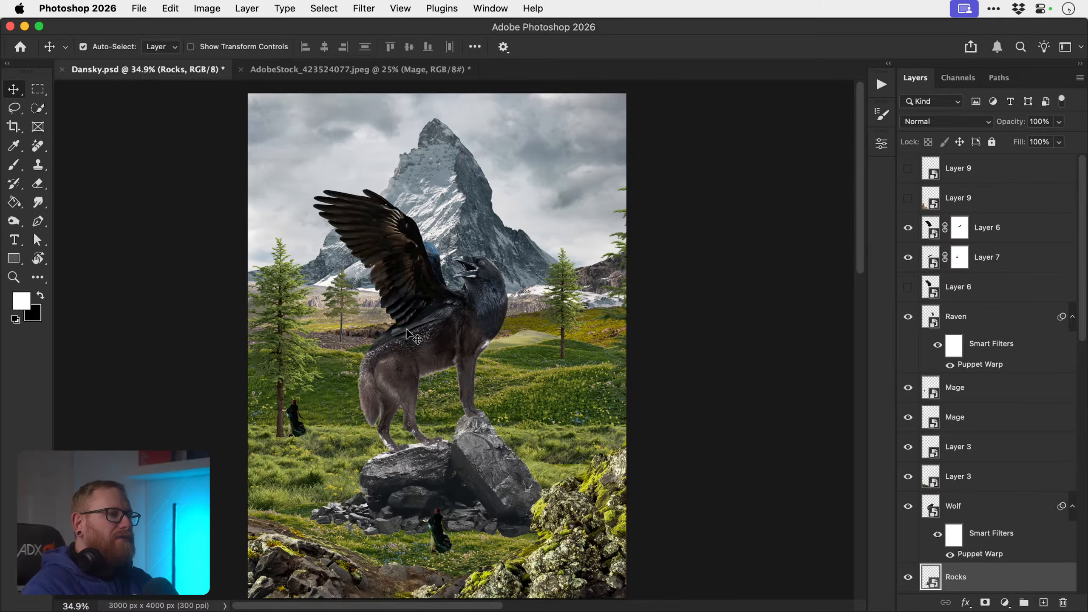
mouse_move(469, 370)
mouse_down()
mouse_move(459, 314)
mouse_move(469, 368)
mouse_up()
shift+click(413, 303)
shift+click(497, 291)
mouse_move(493, 296)
mouse_down()
mouse_move(499, 274)
mouse_move(495, 291)
mouse_up()
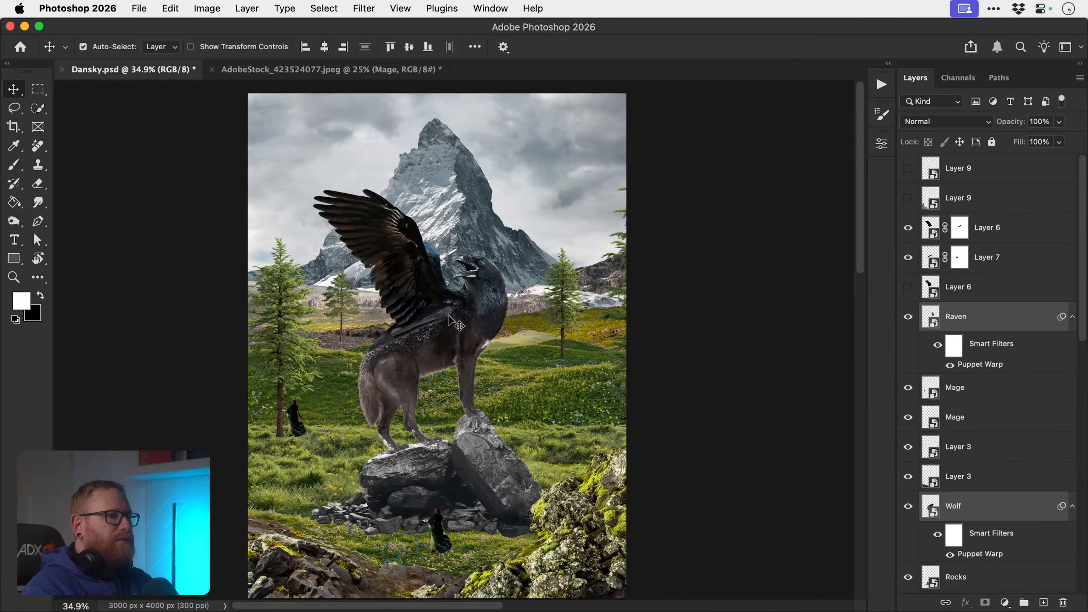
drag(427, 334, 480, 286)
key(super+z)
- Select the visible wing layers, Raven, Wolf and Rocks together and move them up, away from the foreground mage
shift+click(389, 337)
shift+click(403, 288)
shift+click(485, 283)
key(super+z)
shift+click(443, 360)
shift+click(388, 345)
shift+click(415, 299)
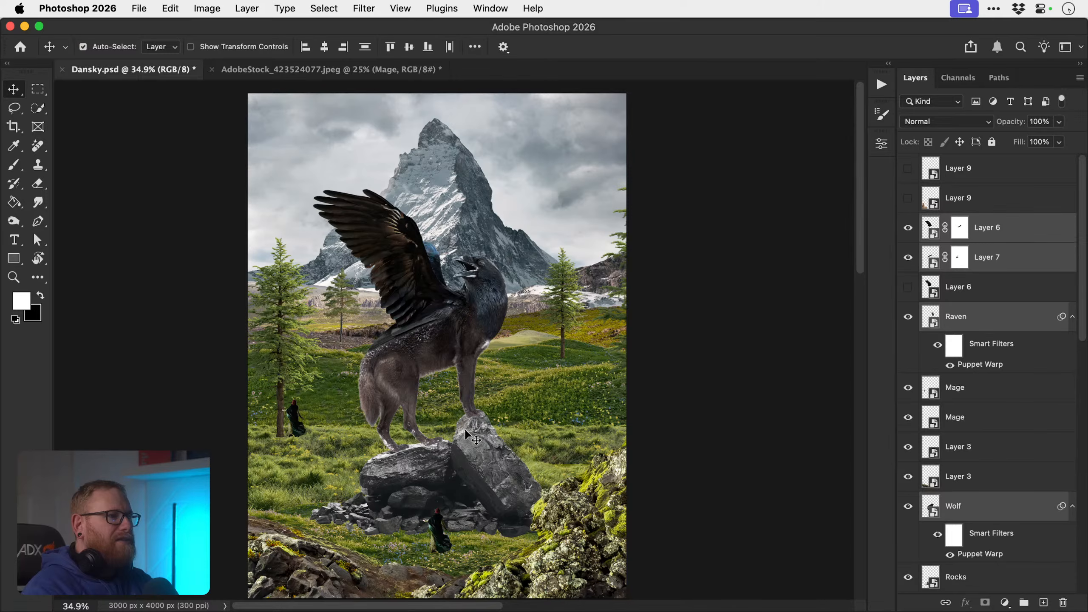
shift+click(485, 449)
drag(479, 469, 488, 438)
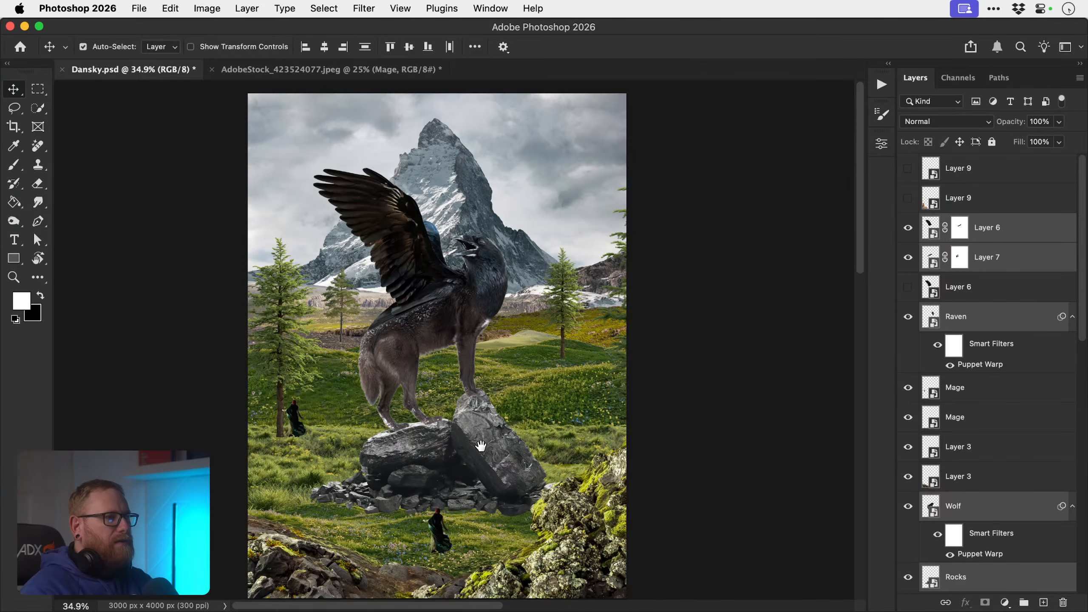
scroll(471, 446, down, 2)
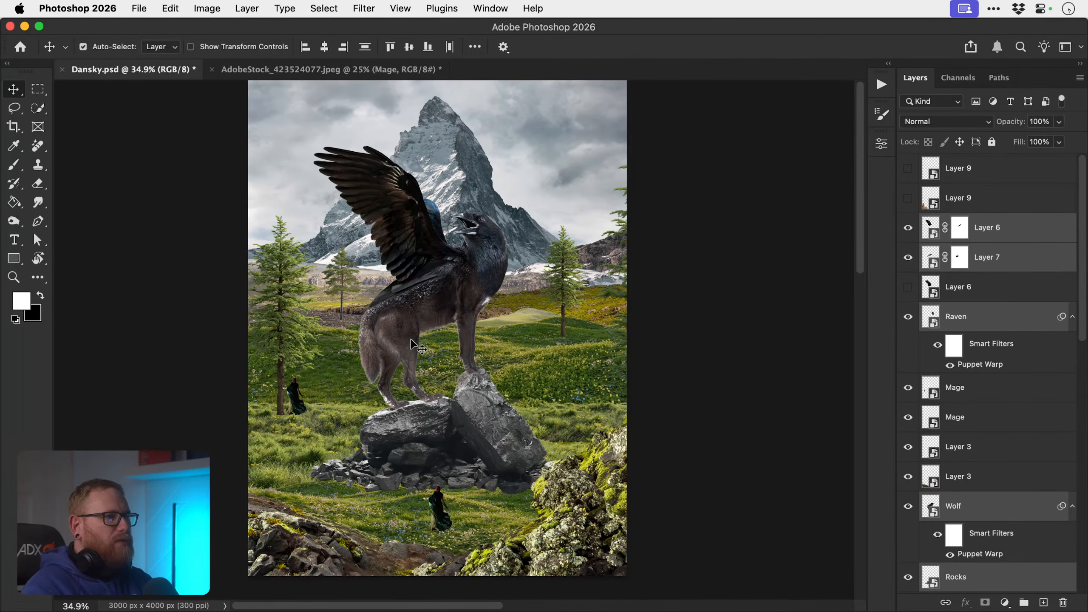
scroll(412, 343, left, 2)
scroll(411, 343, up, 1)
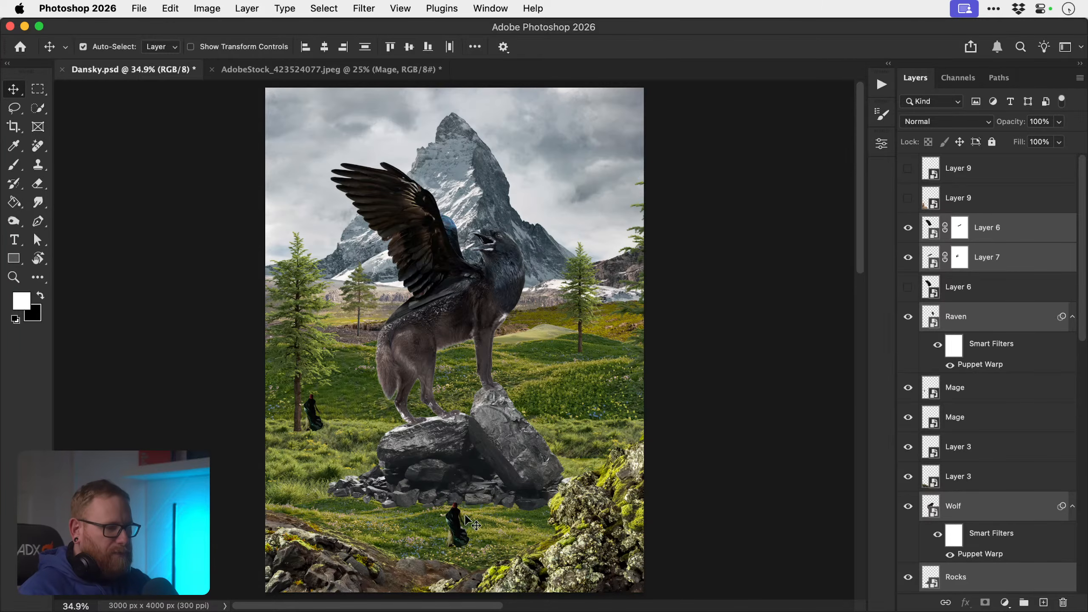
- Select the foreground mage alone and scale her down to a smaller figure on the grass below the rocks
click(675, 448)
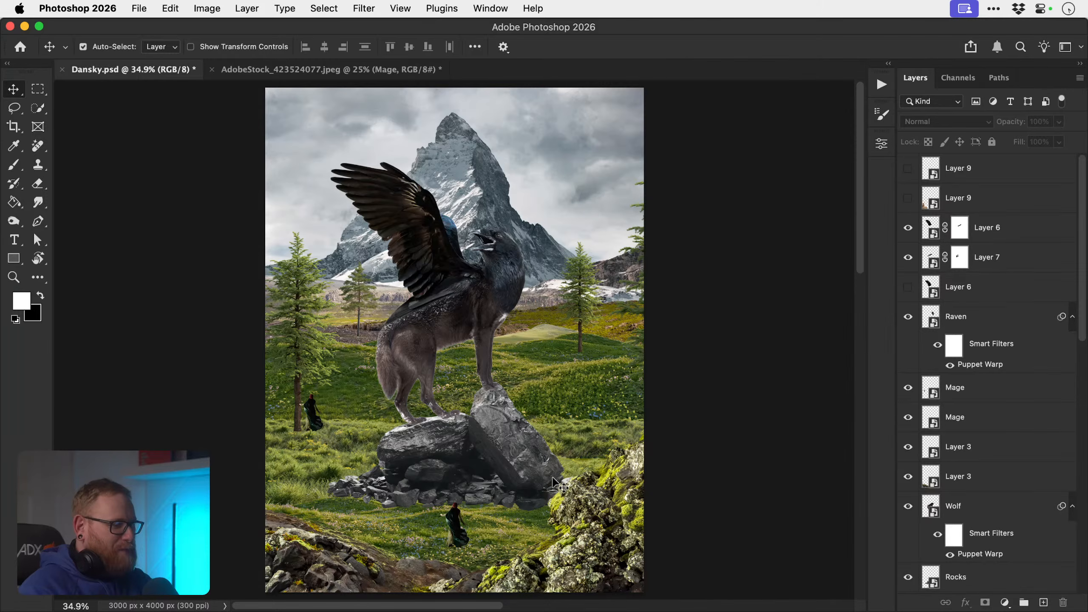
click(458, 538)
scroll(458, 538, up, 3)
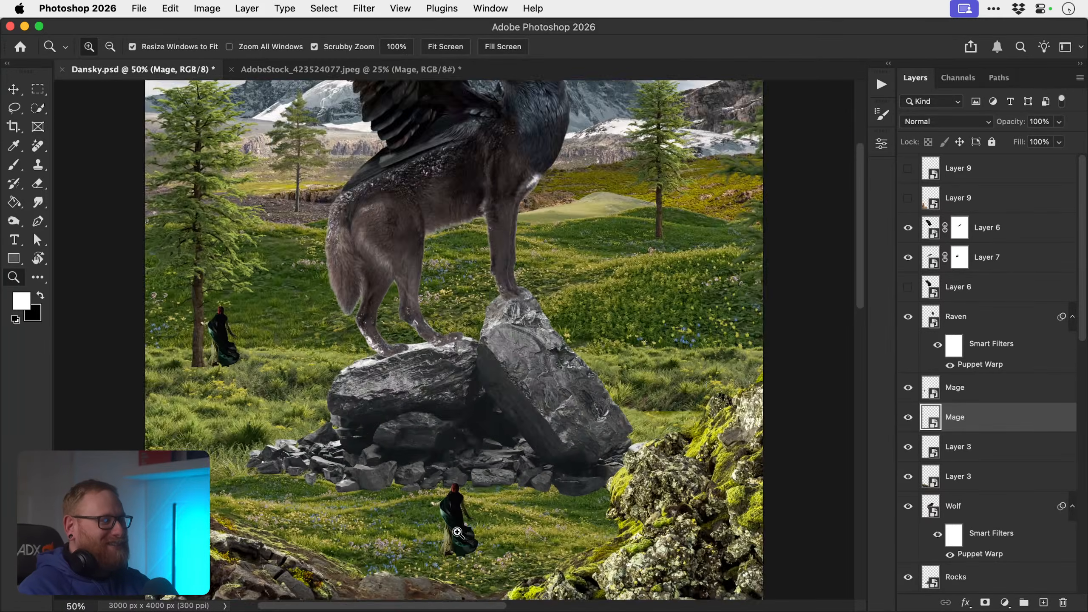
key(ctrl+t)
drag(494, 446, 483, 463)
key(Return)
key(super+0)
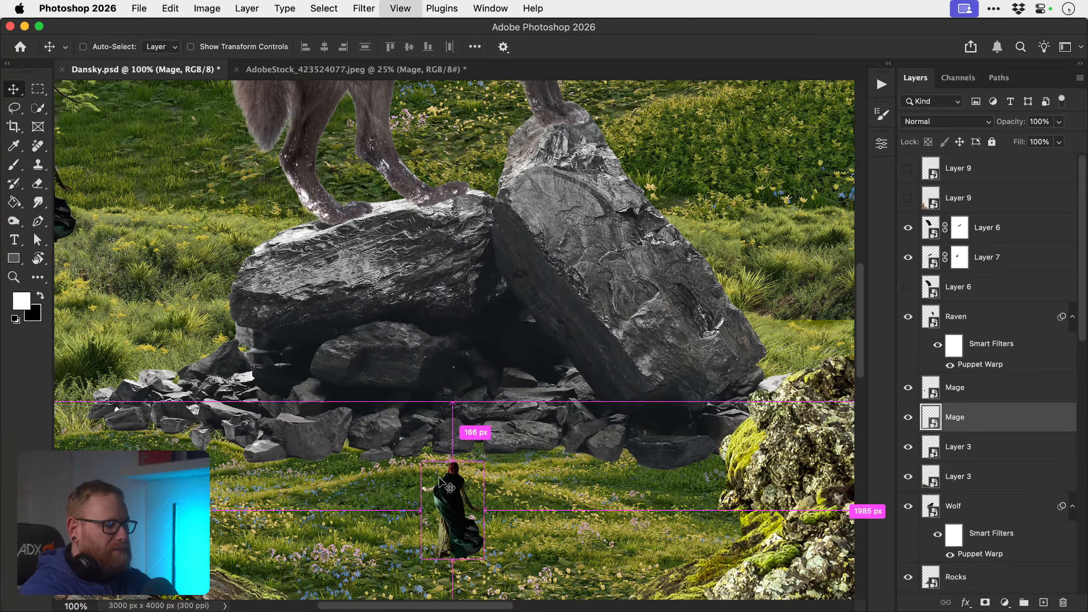
- Delete the mage copy beside the pine trunk and centre the remaining mage horizontally on the canvas
click(310, 411)
key(BackSpace)
super+click(452, 521)
super+click(452, 521)
super+click(452, 521)
drag(453, 521, 459, 461)
key(super)
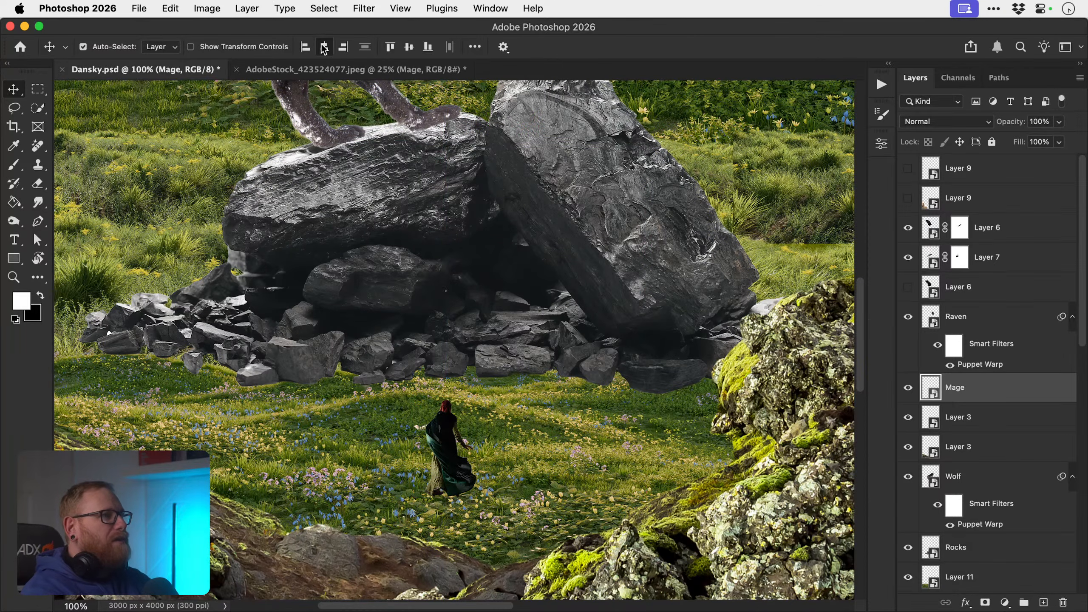
key(super+0)
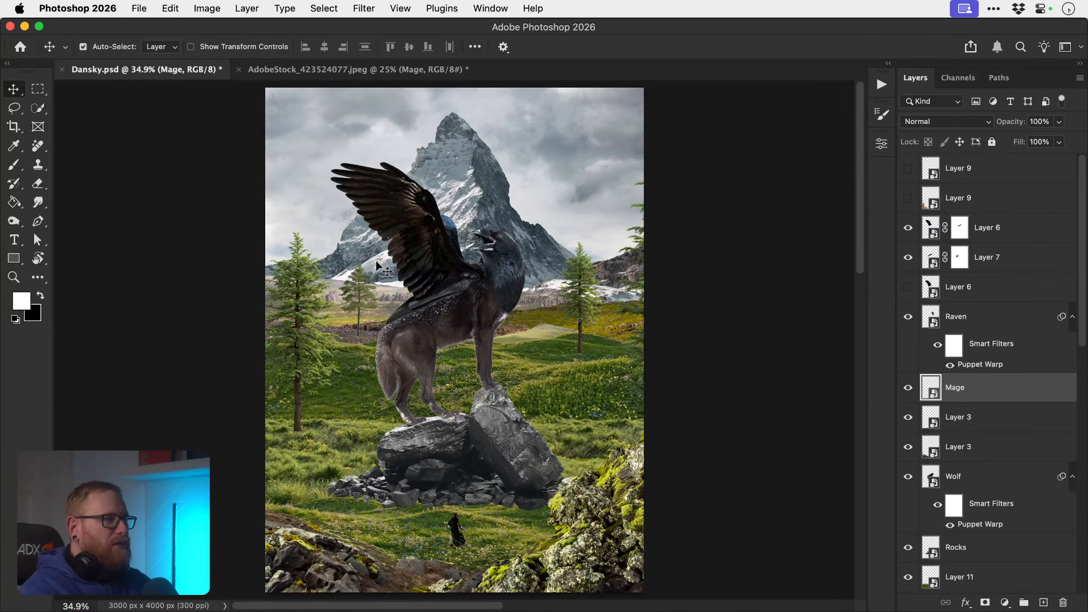
- Switch to the AdobeStock_423524077.jpeg document and close it without saving
key(ctrl+Tab)
key(super+w)
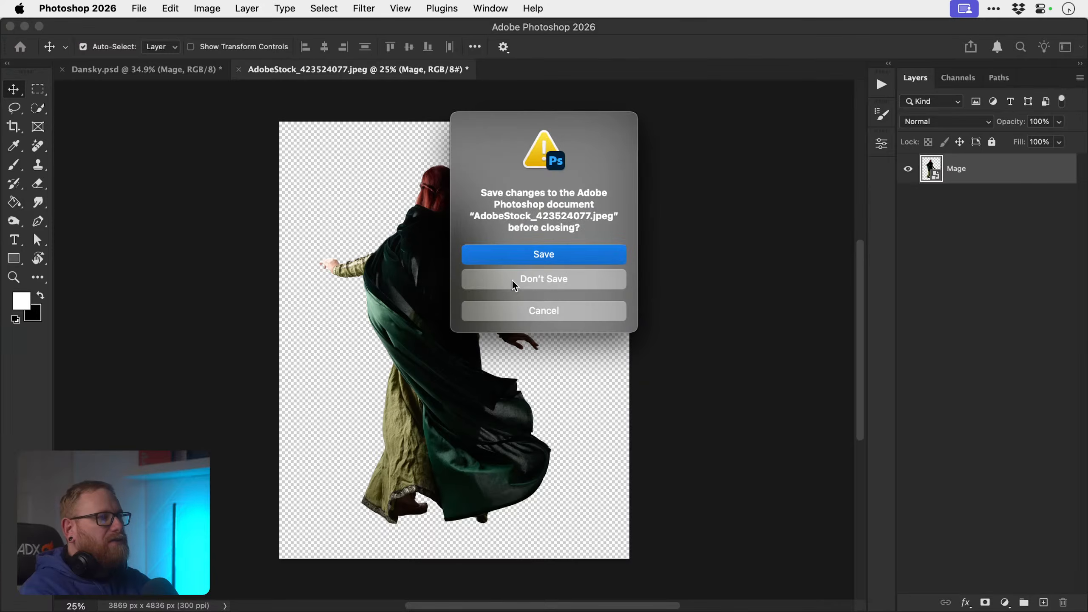
click(511, 279)
- Examine the mage up close on the flowered grass and judge her scale against the wolf and rocks
key(z)
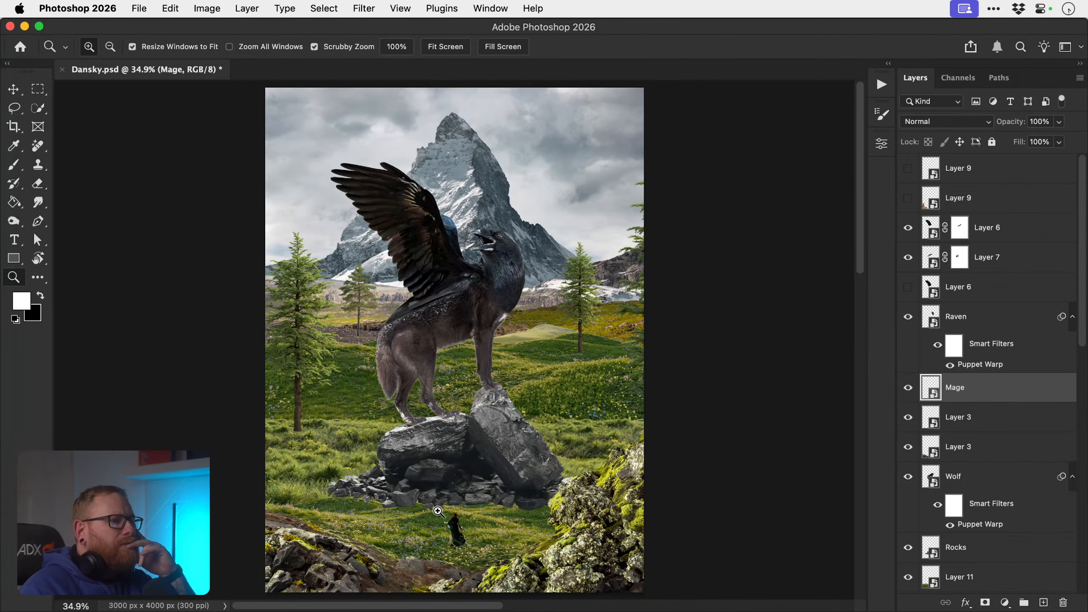
click(444, 503)
click(444, 503)
click(445, 503)
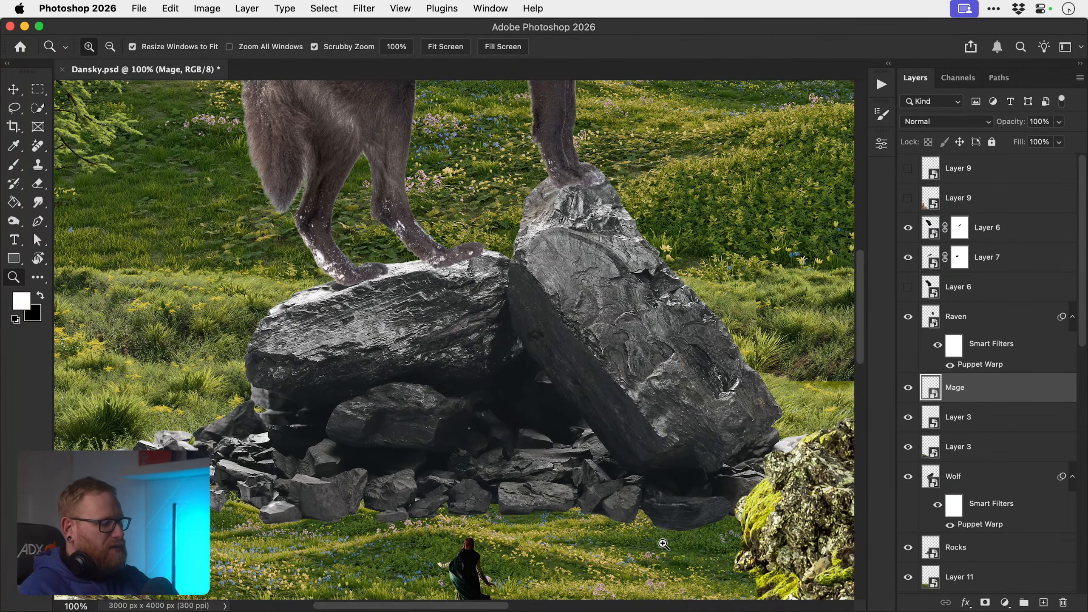
key(v)
drag(663, 543, 660, 408)
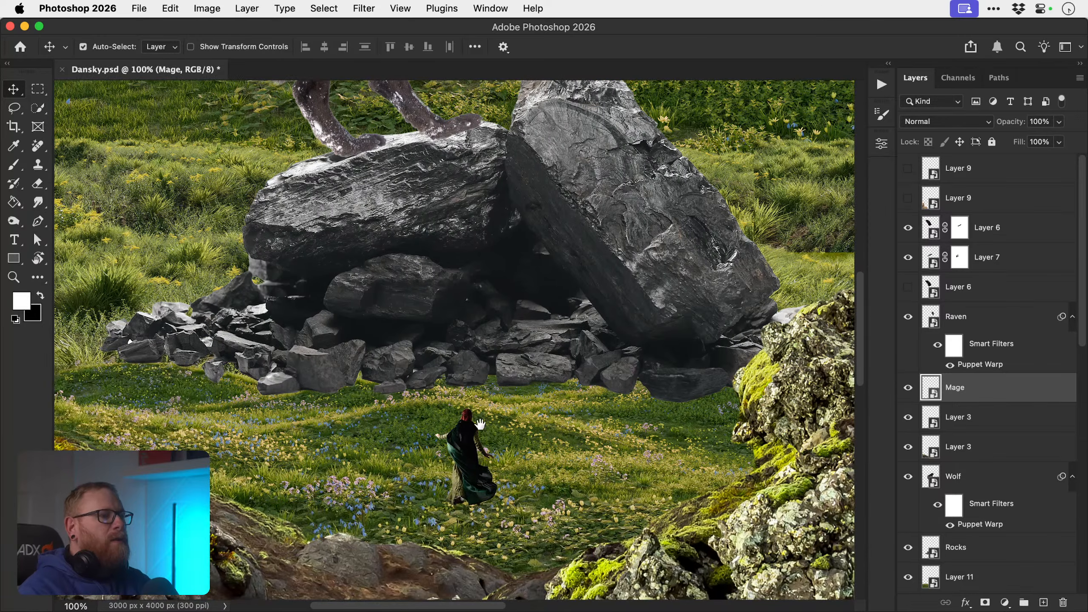
key(z)
drag(469, 443, 484, 491)
drag(499, 454, 491, 450)
drag(491, 446, 483, 489)
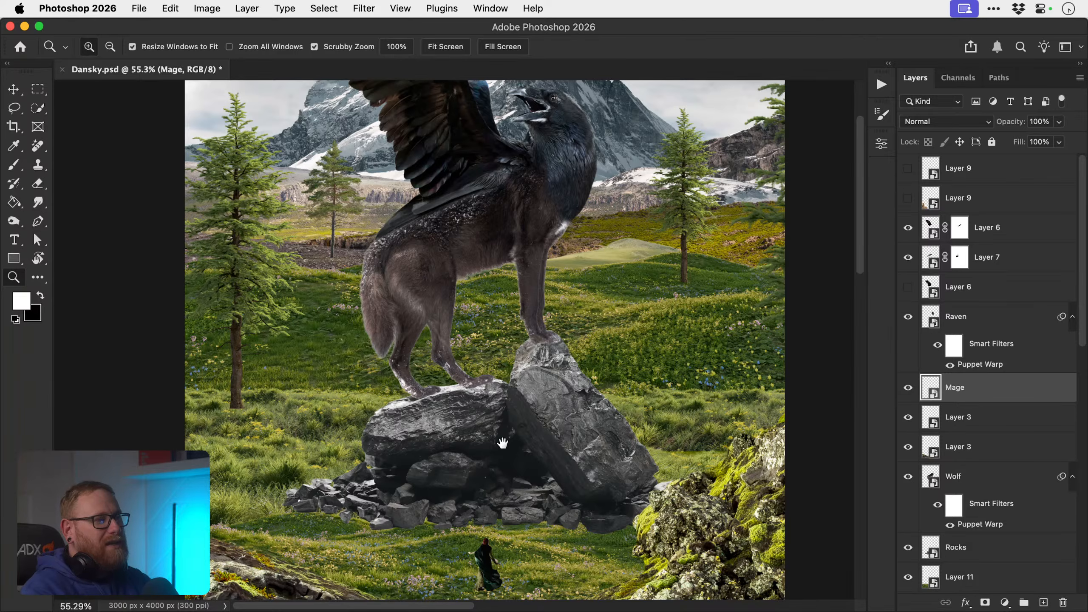
drag(502, 443, 556, 440)
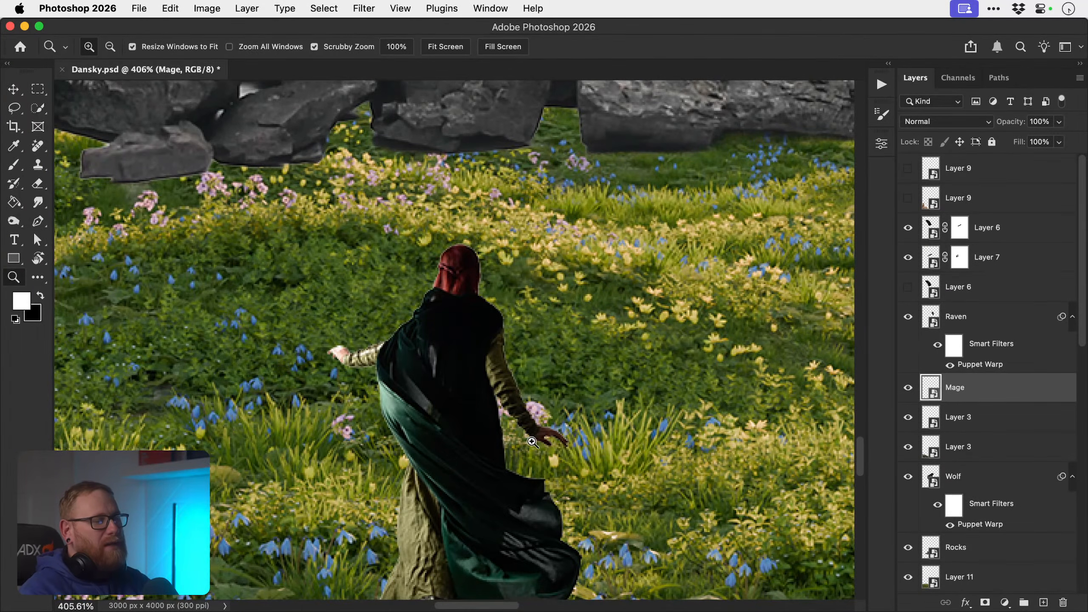
key(v)
key(super+0)
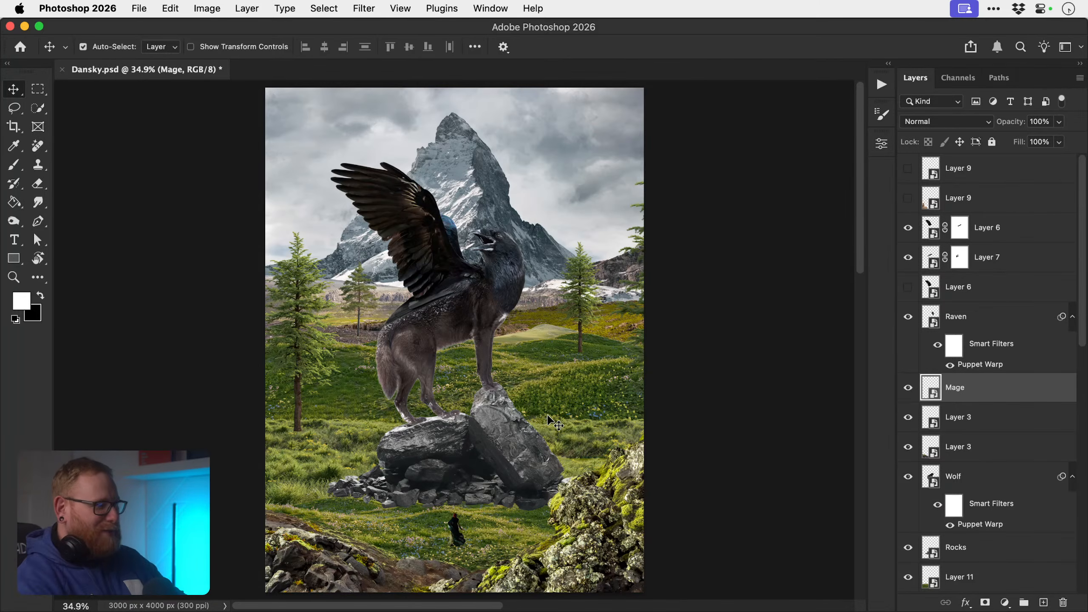
- Scale the foreground mage to 7.54% and check her in the full composite
click(465, 522)
key(super+t)
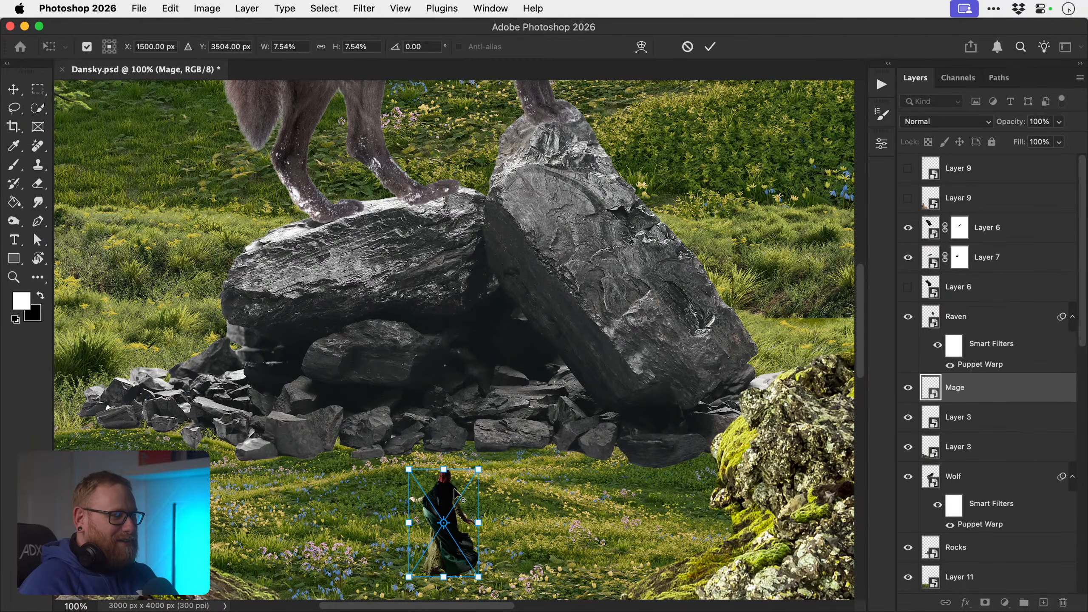
key(Return)
key(super+0)
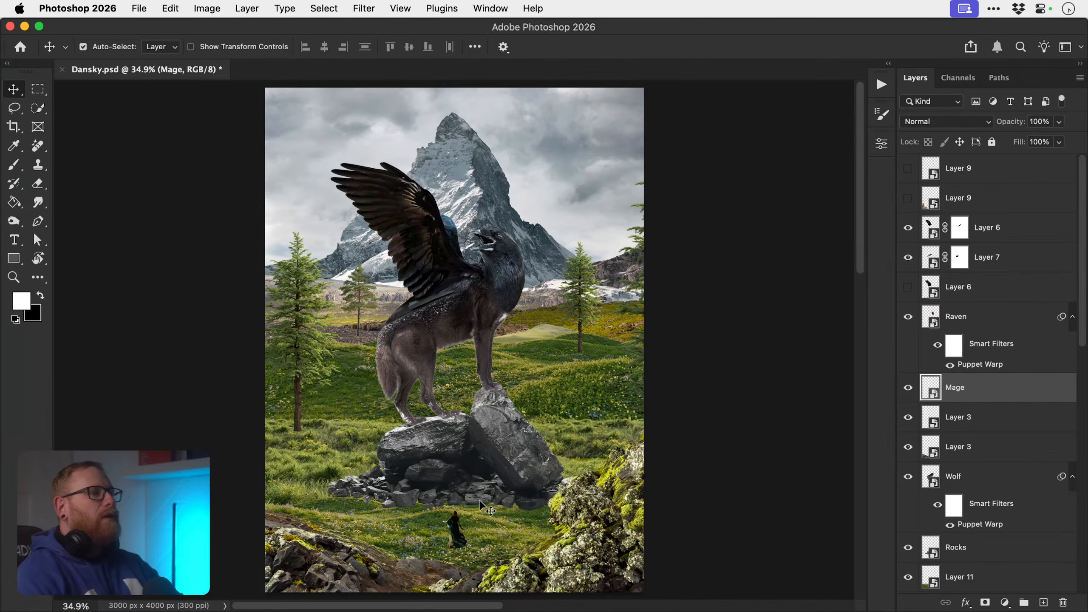
- Examine the composite from the mage up to the raven's head, beak and eye, and return to the full view
key(z)
drag(458, 533, 480, 493)
drag(542, 357, 492, 366)
drag(531, 316, 510, 515)
drag(493, 333, 479, 531)
drag(503, 317, 474, 525)
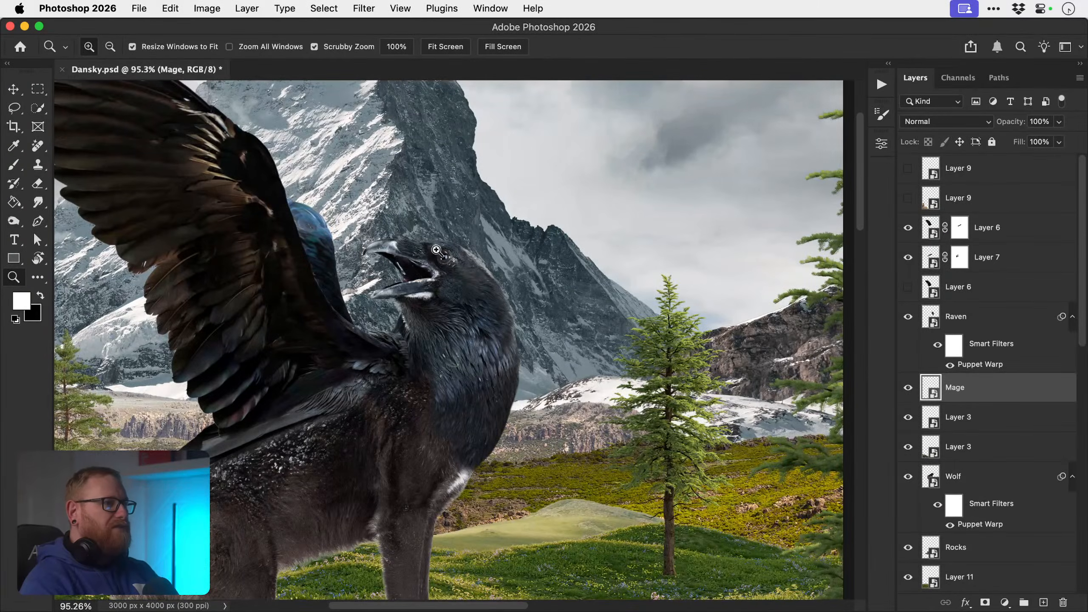
drag(442, 254, 450, 270)
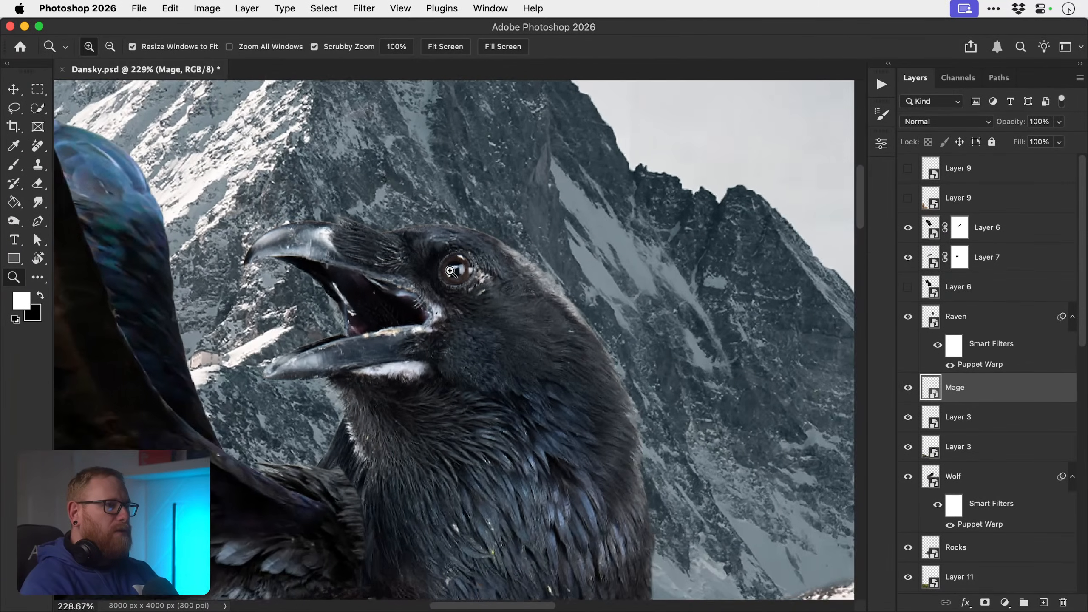
click(449, 270)
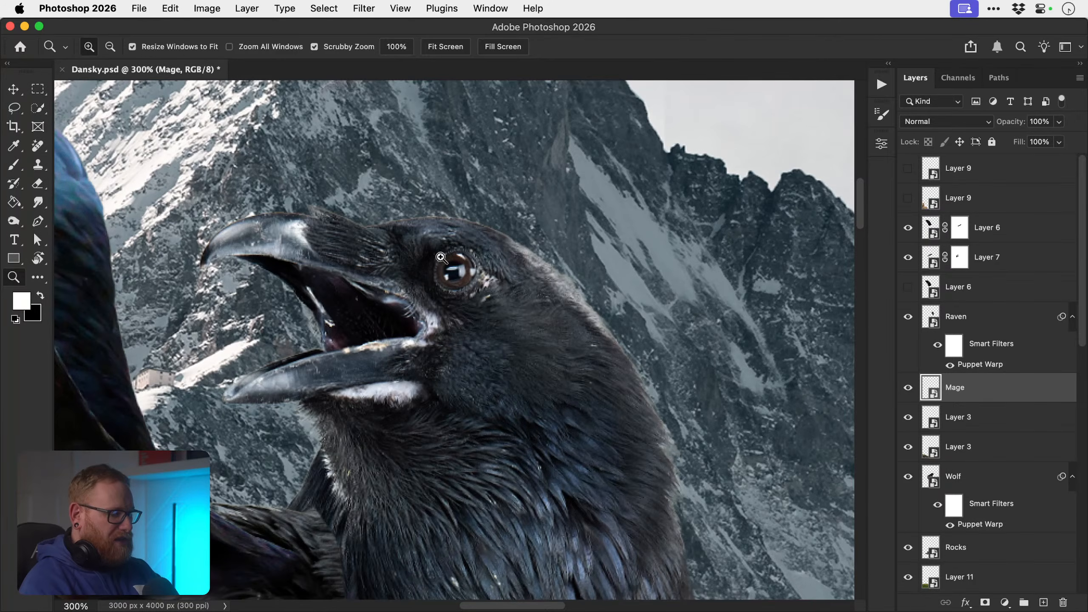
key(v)
key(super+0)
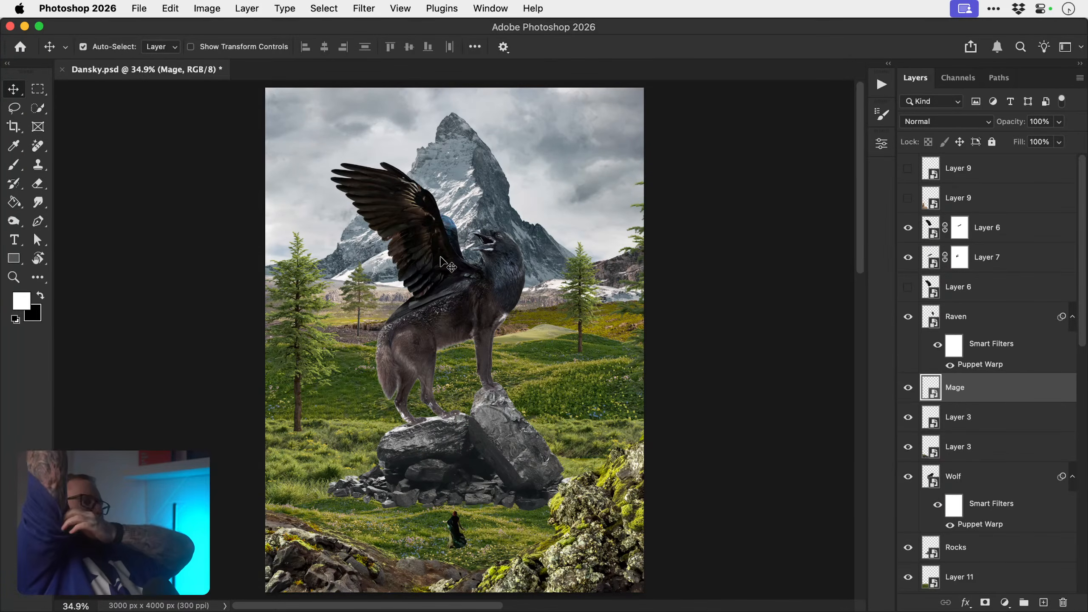
- Save the composite, then switch to Adobe Bridge and preview landscape and mountain photos in the Images folder
key(super+s)
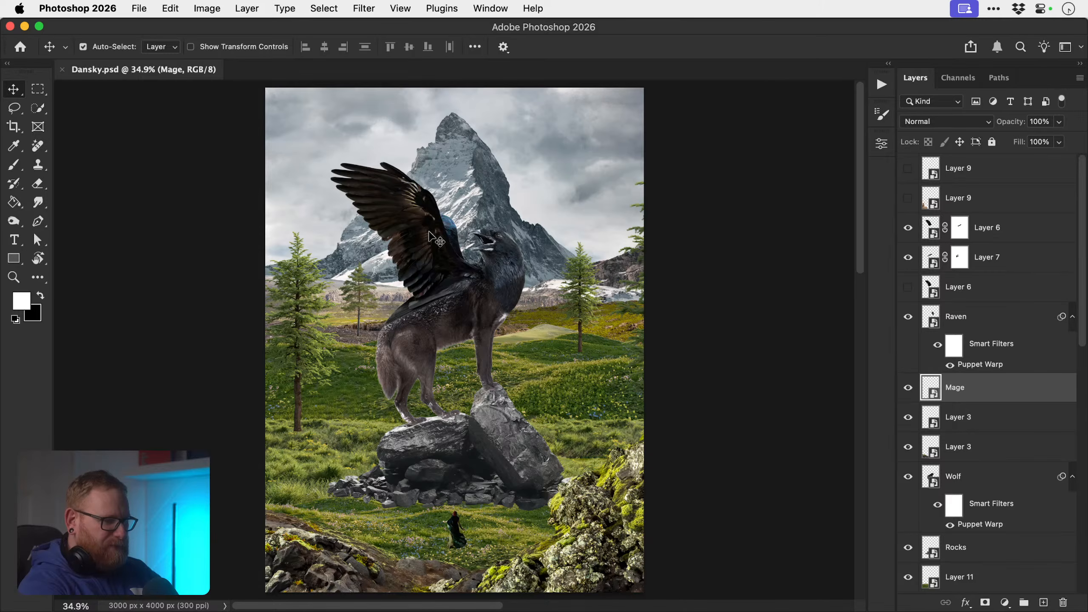
key(super)
key(super+Tab)
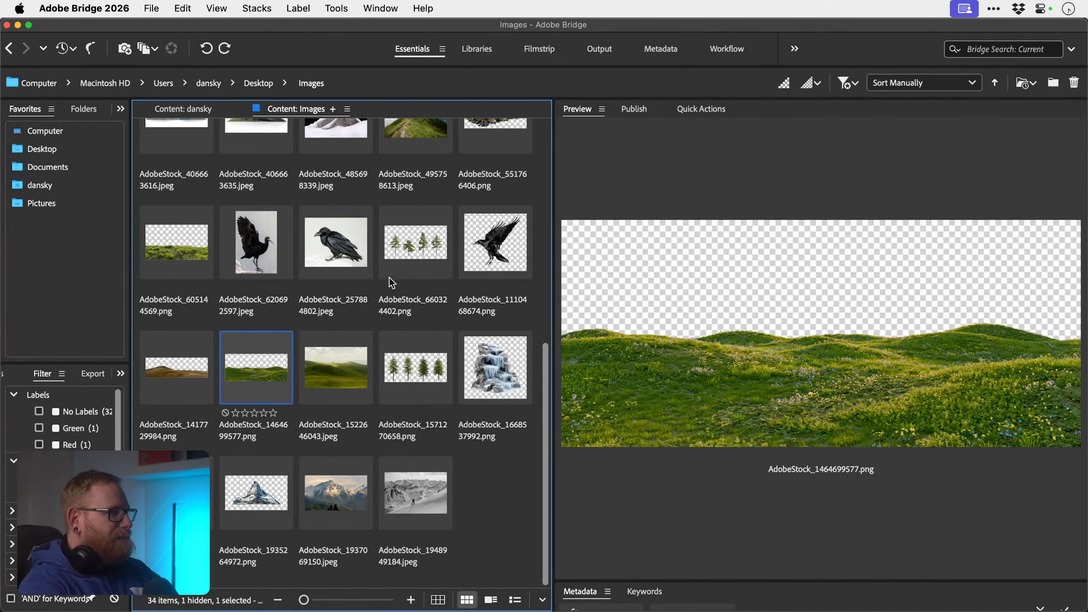
click(172, 371)
click(177, 489)
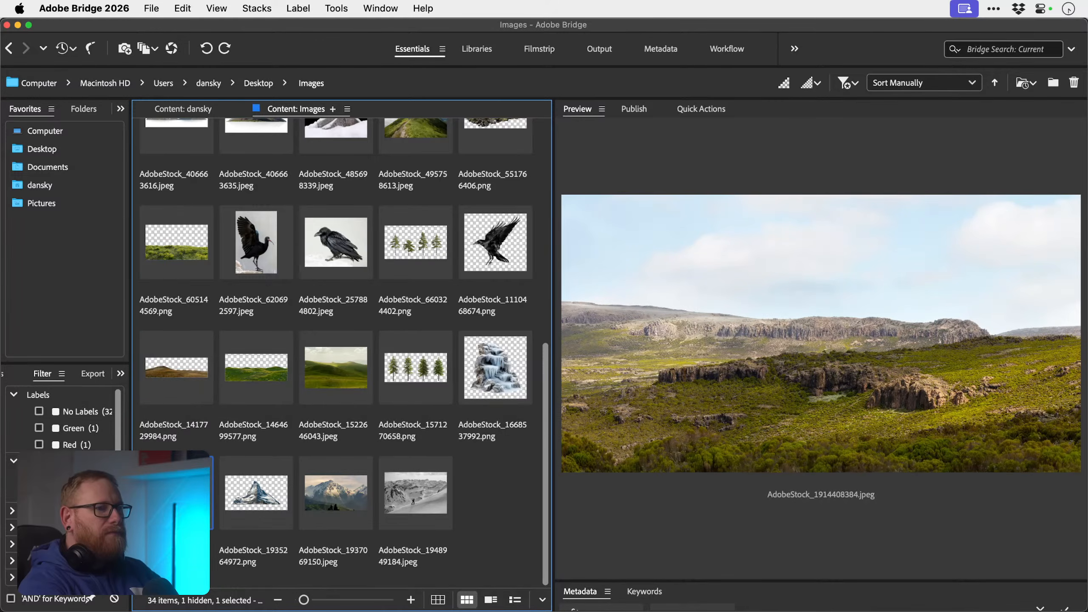
click(351, 494)
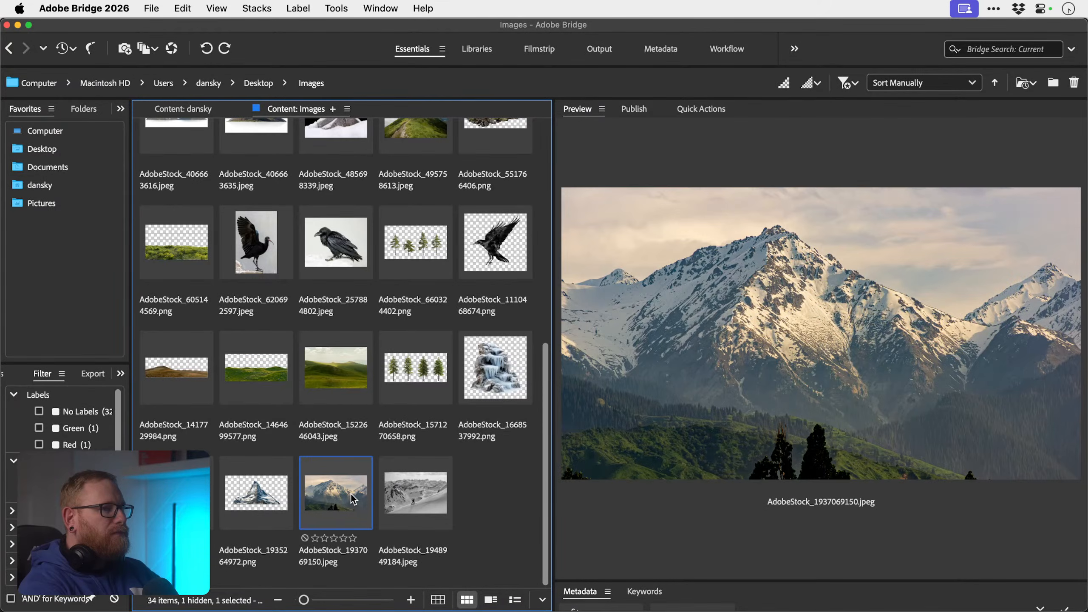
- Find the snowy mountain range photo AdobeStock_284272723.jpeg in the Images folder and open it in Photoshop
scroll(350, 495, up, 8)
click(183, 363)
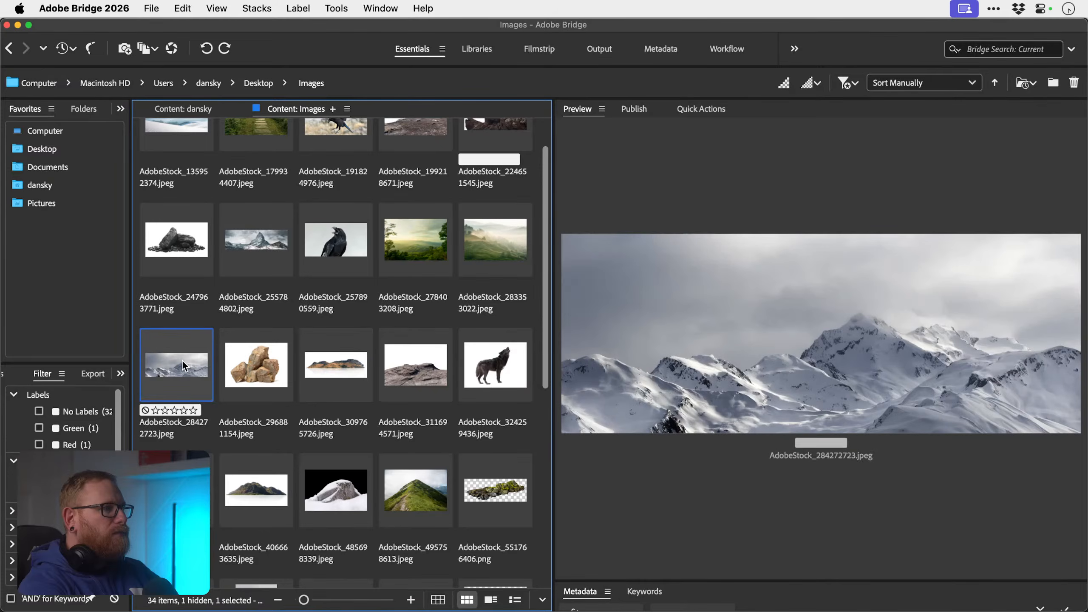
key(super+Tab)
key(super+Tab)
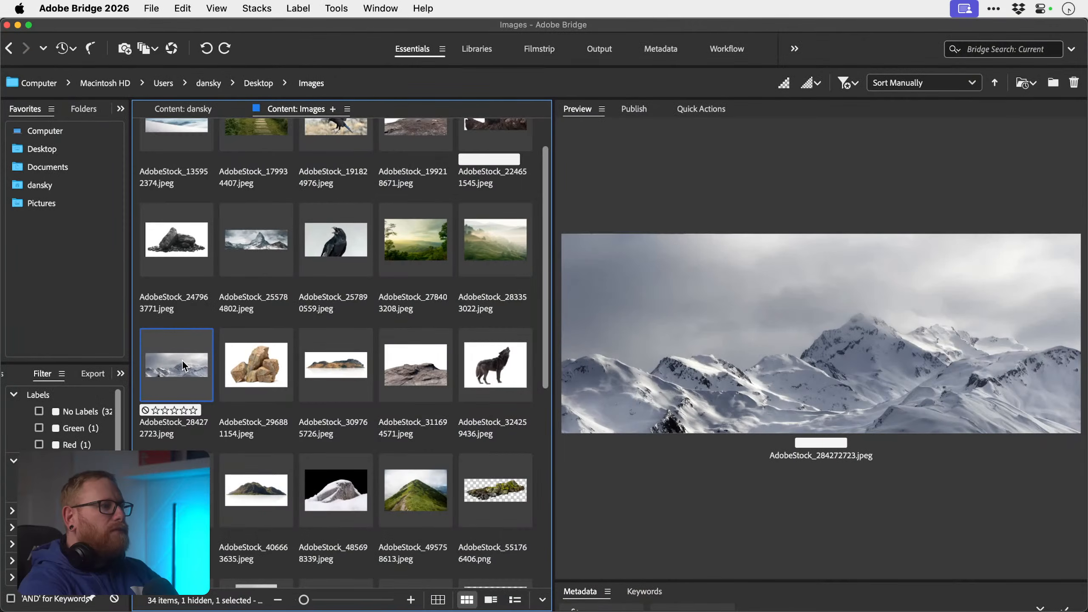
double_click(182, 363)
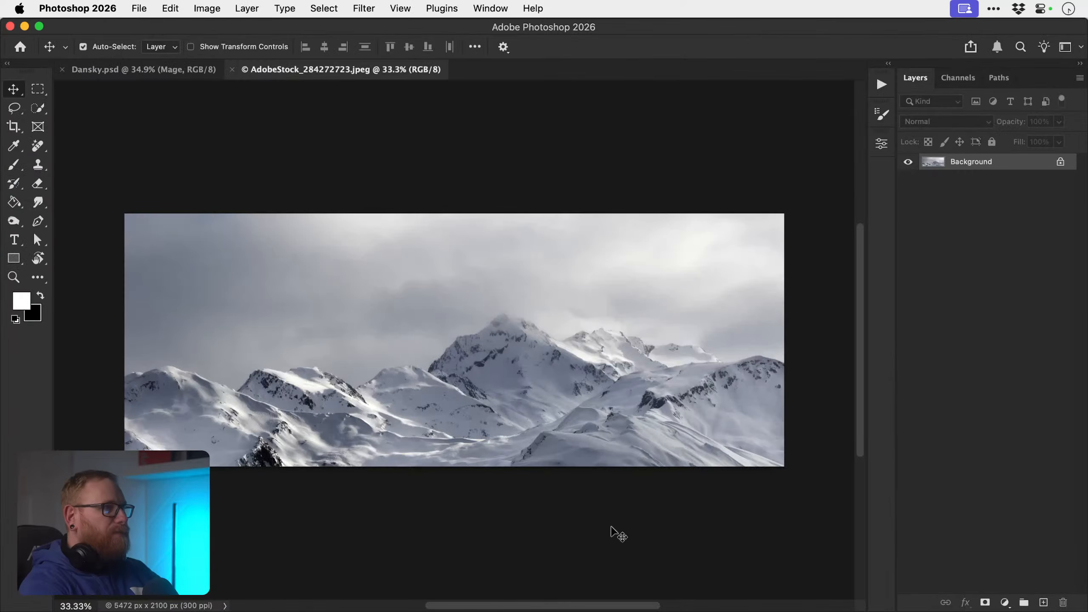
- Mask the sky out of the snowy range with a subject selection and convert the layer to a smart object
click(324, 9)
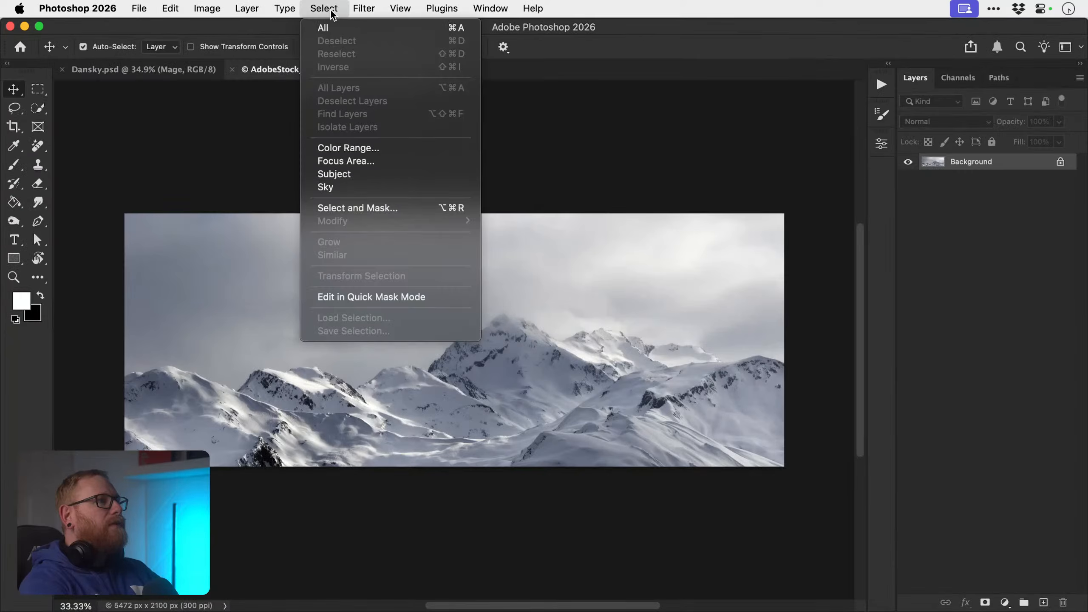
click(362, 176)
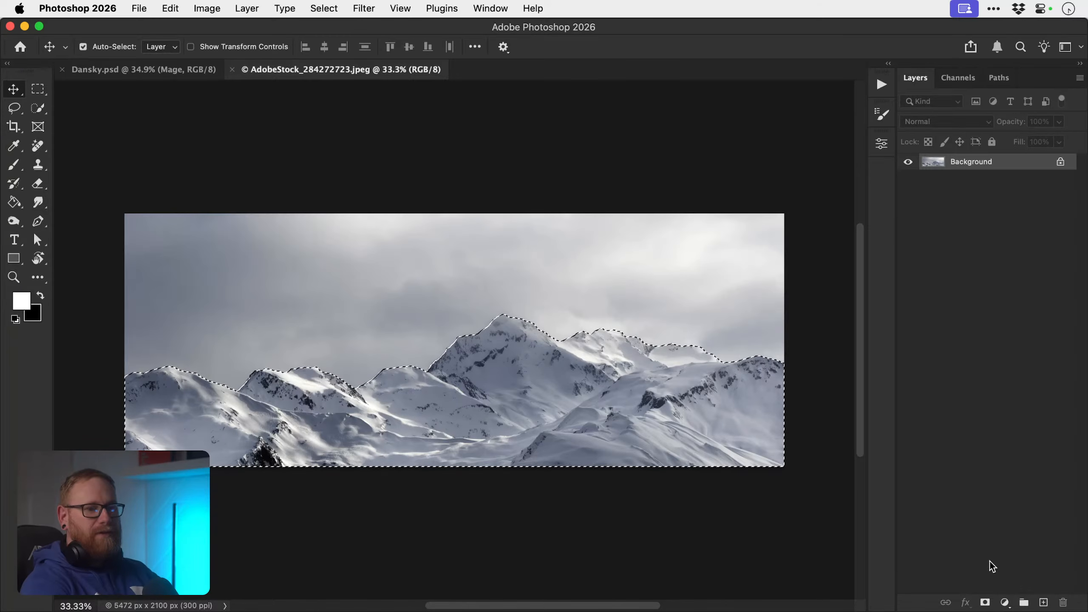
click(985, 603)
right_click(1000, 161)
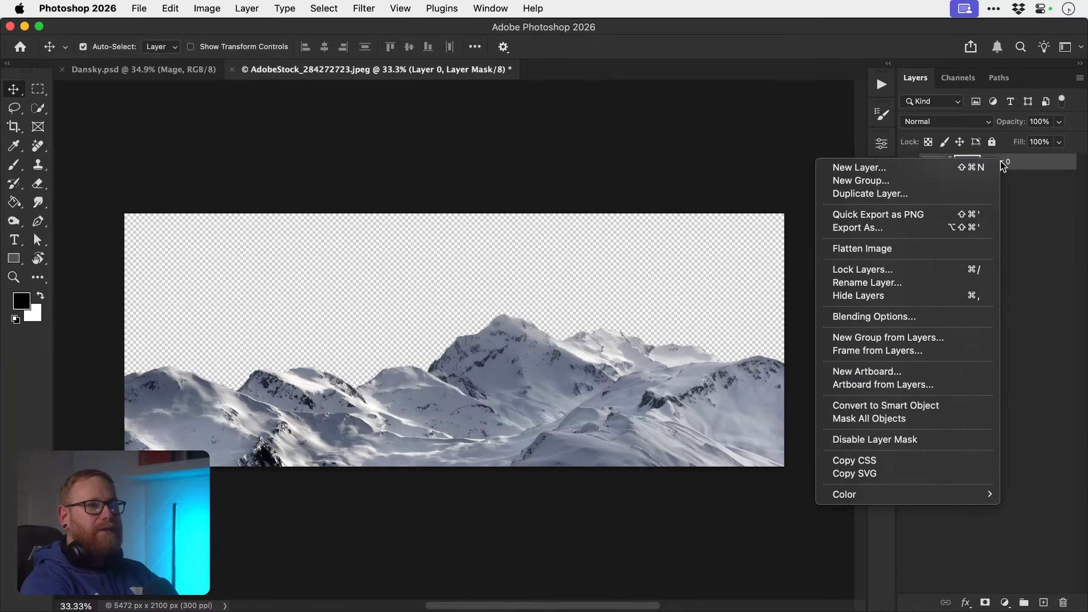
click(935, 403)
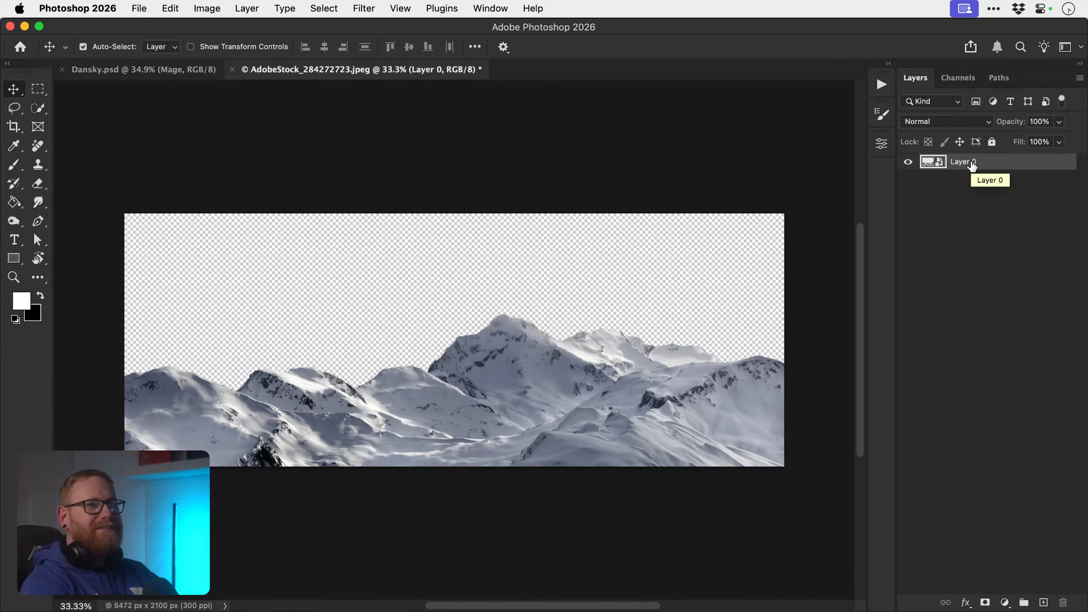
- Copy the cut-out snowy range into the Dansky.psd composite
drag(972, 165, 163, 70)
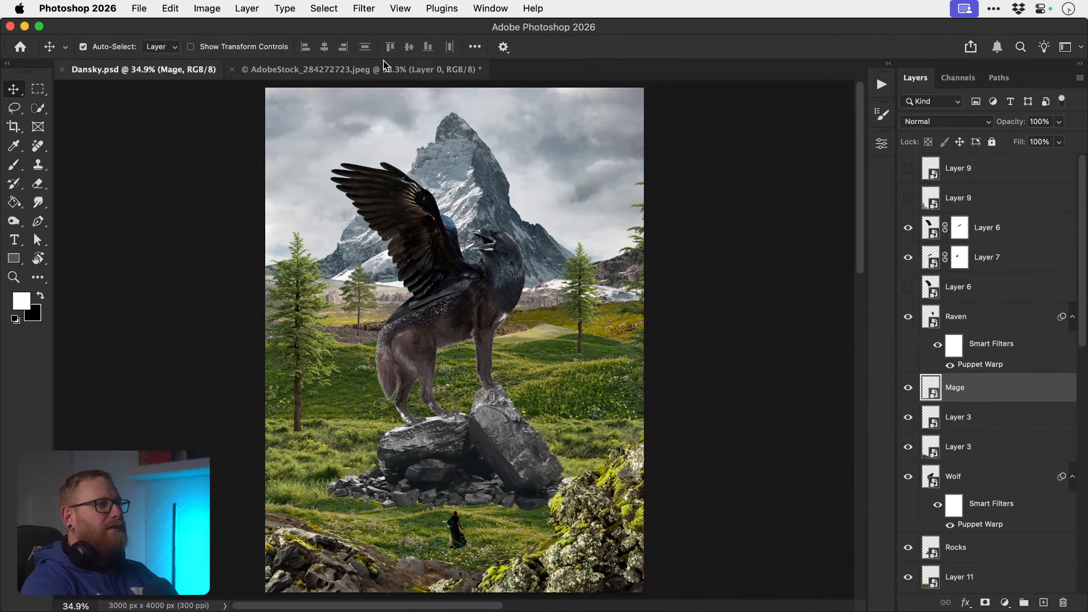
click(393, 71)
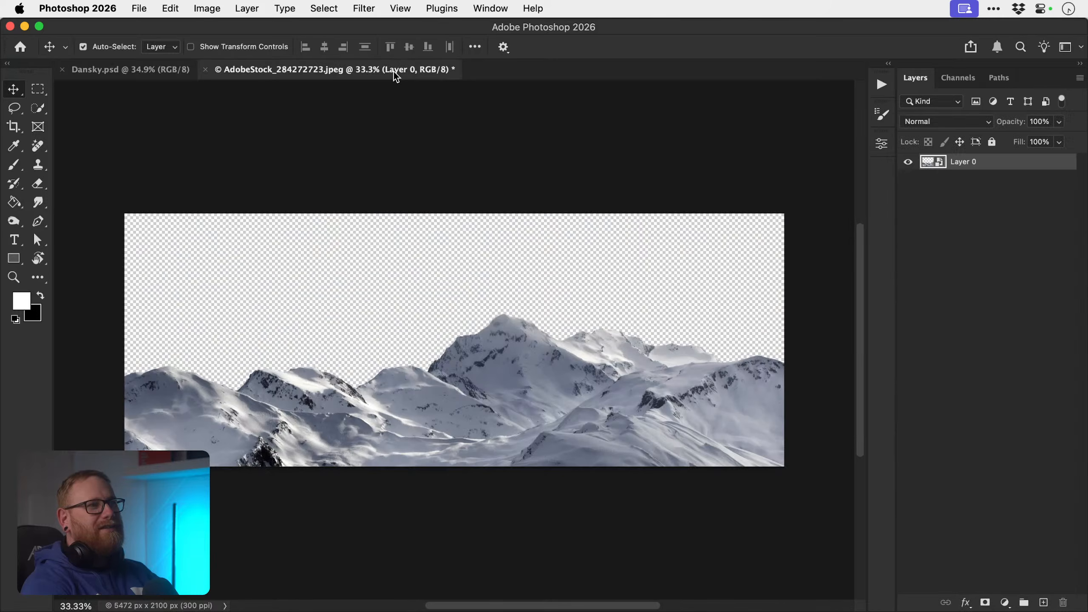
drag(969, 167, 427, 281)
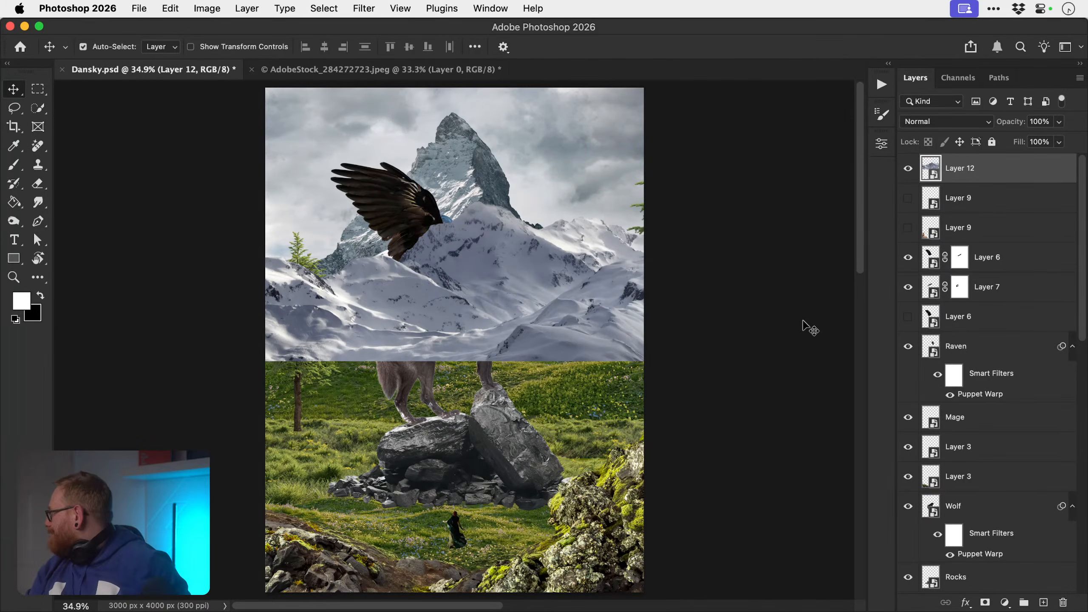
- Move the snowy range layer down the stack to sit directly between Layer 8 and Layer 1
key(super)
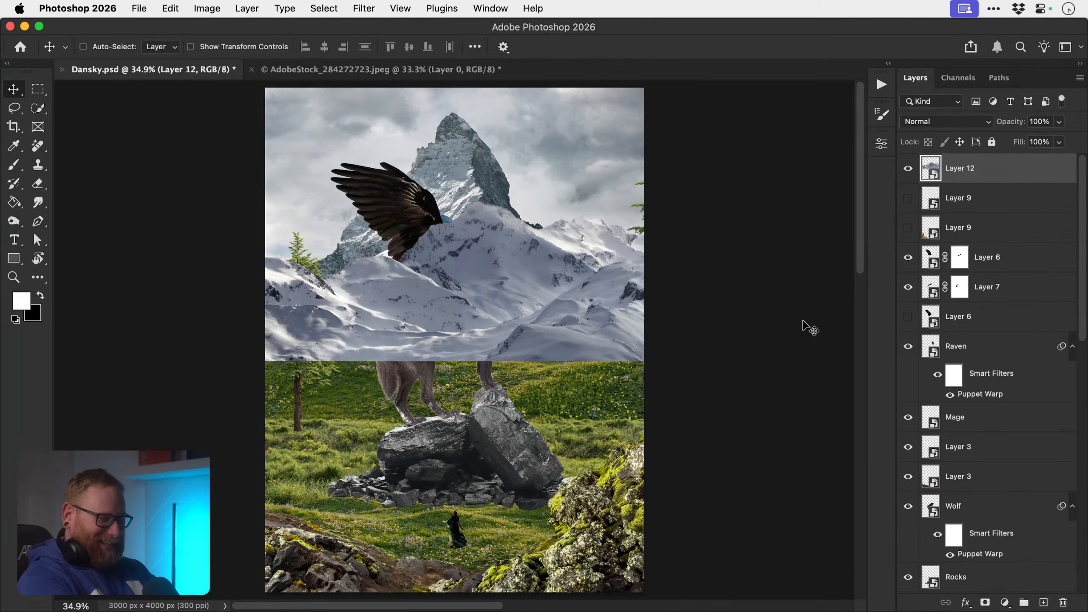
key(super+bracketleft)
key(super+bracketleft)
key(super+bracketleft)
key(super+bracketleft)
key(super+bracketleft)
key(super+bracketleft)
key(super+bracketleft)
key(super+bracketleft)
key(super+bracketleft)
key(super+bracketleft)
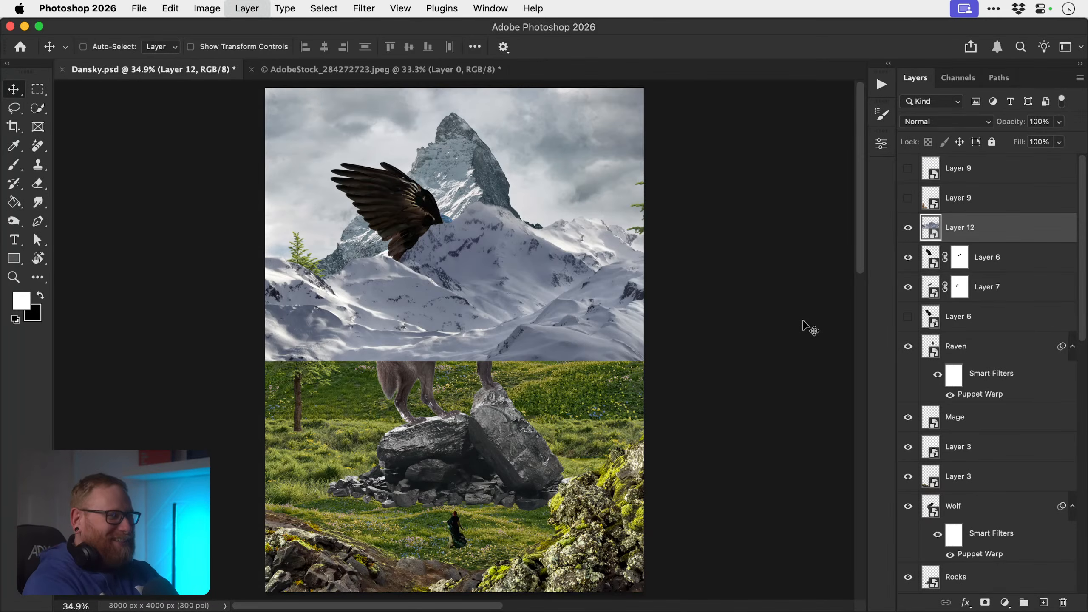
key(super+bracketleft)
key(super+bracketleft)
key(super+bracketleft)
key(super+bracketleft)
key(super+bracketleft)
key(super+bracketleft)
key(super+bracketleft)
key(super+bracketleft)
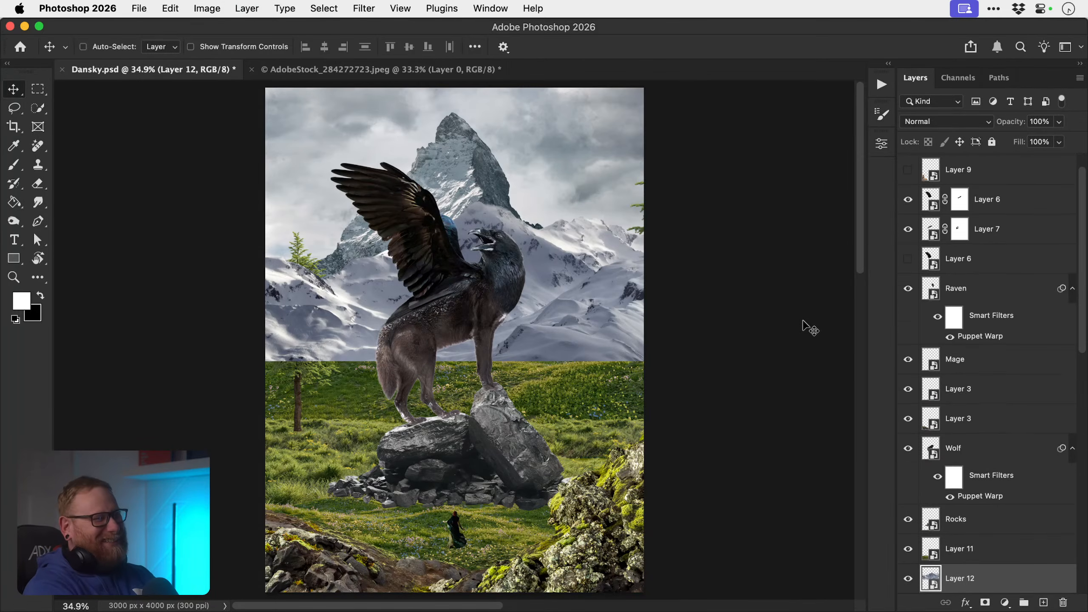
key(super+bracketleft)
key(super+bracketleft)
key(super+bracketleft)
key(super+bracketleft)
key(super+bracketleft)
key(super+bracketleft)
key(super+bracketleft)
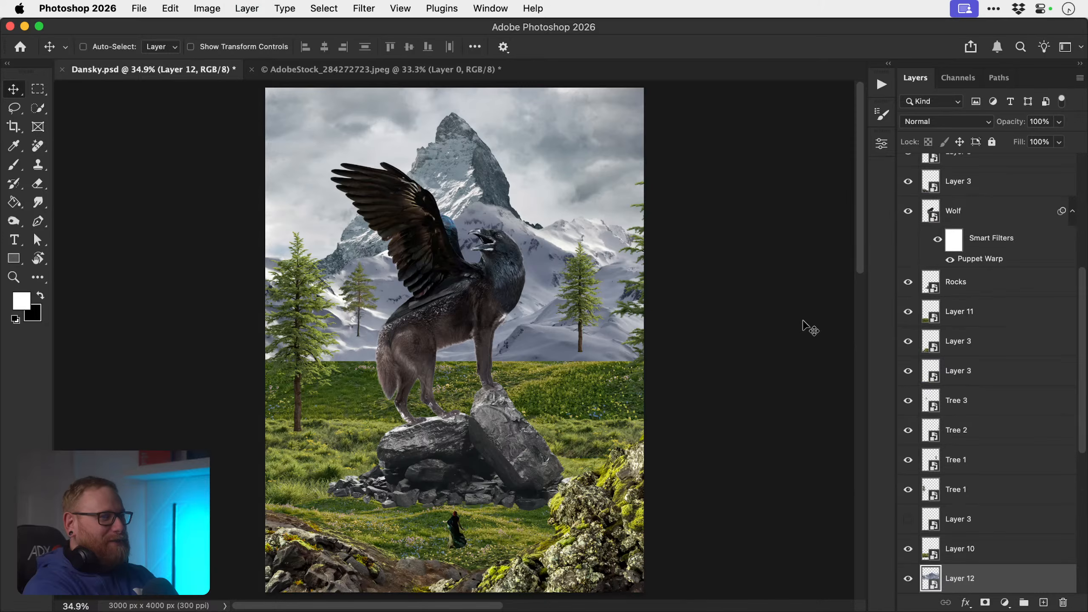
key(super+bracketleft)
key(super+bracketleft)
key(super+bracketleft)
key(super+bracketleft)
key(super+bracketleft)
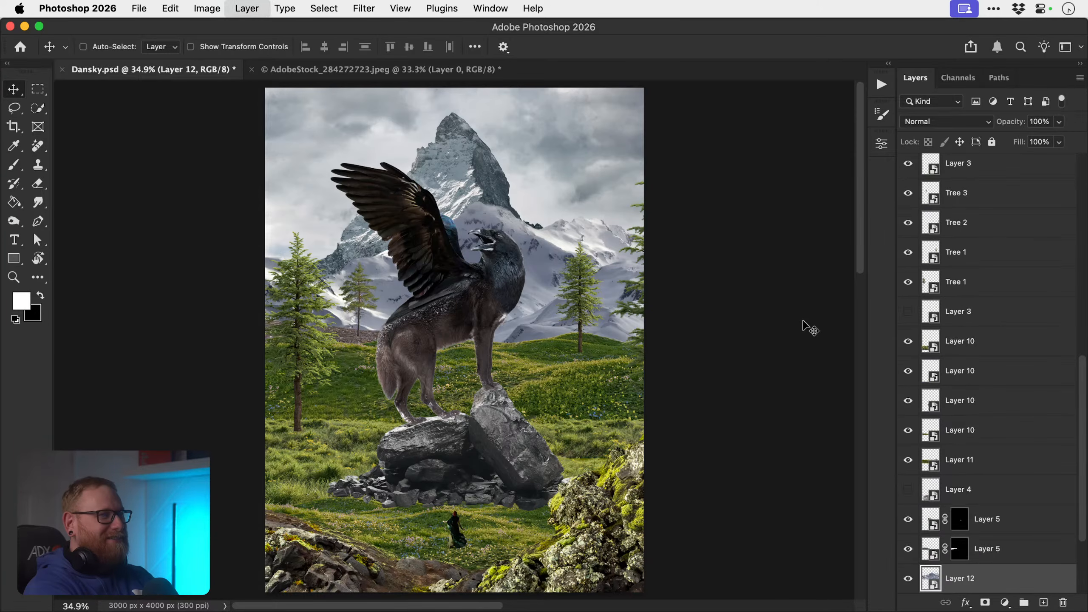
key(super+bracketright)
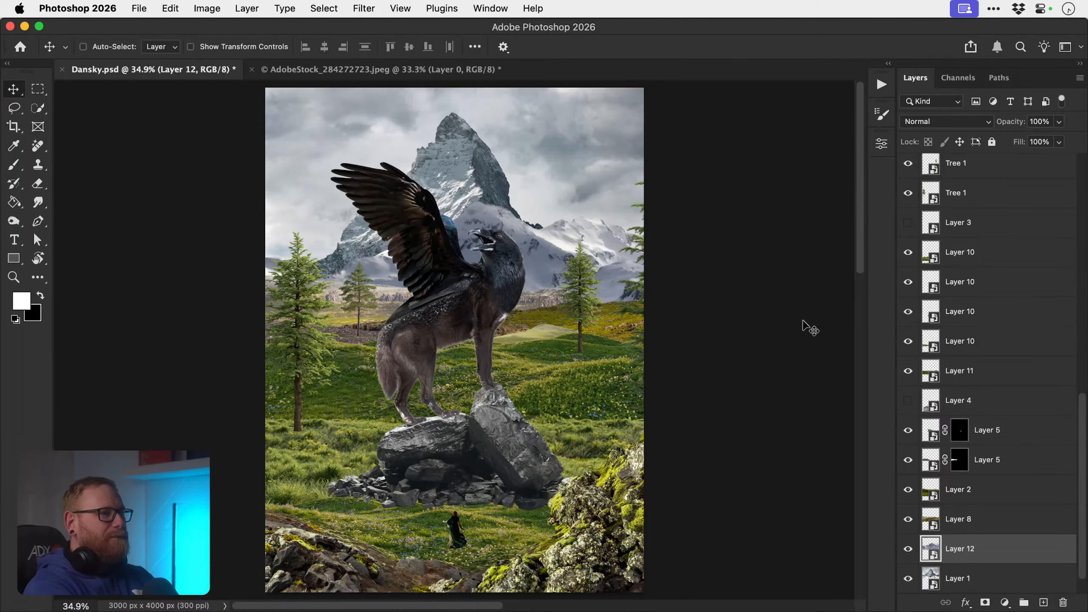
- Raise the snowy range behind the wolf so it rises above the valley, keeping it stacked above Layer 1
drag(543, 245, 511, 199)
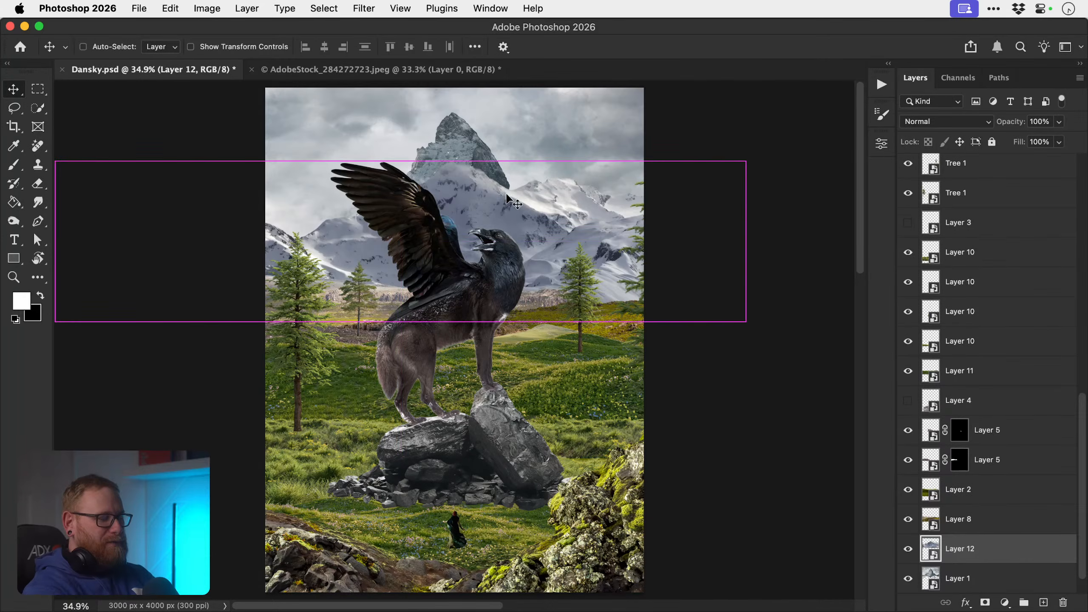
key(super+bracketleft)
key(super+bracketright)
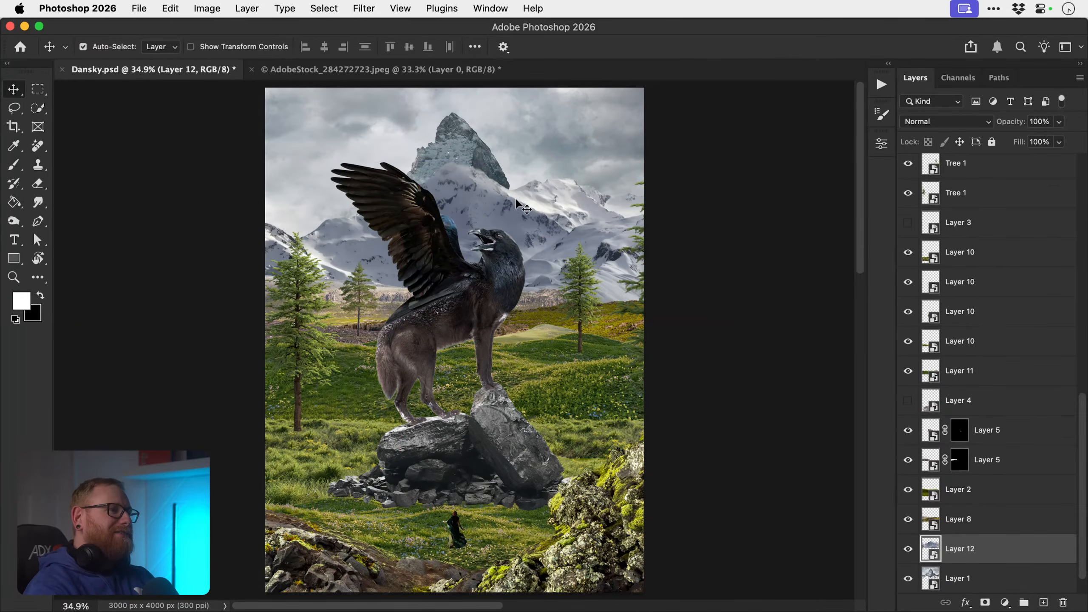
mouse_move(545, 209)
mouse_down()
mouse_move(539, 278)
mouse_move(561, 261)
mouse_move(550, 287)
mouse_move(719, 313)
mouse_move(549, 241)
mouse_move(497, 165)
mouse_move(520, 193)
mouse_move(546, 195)
mouse_up()
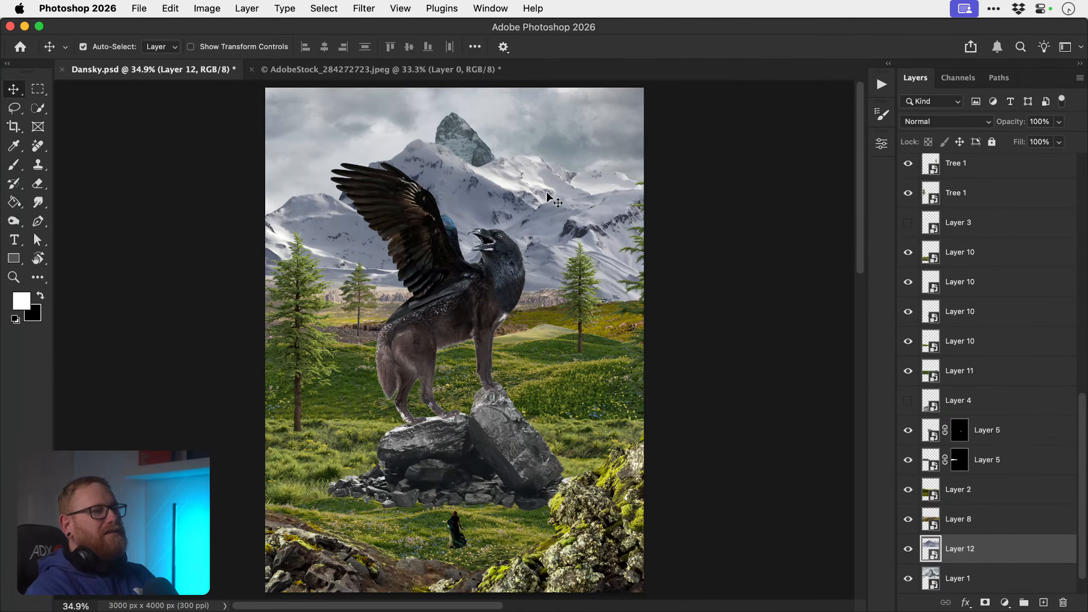
- Hide the snowy range layer, duplicate the large peak's Layer 1 and hide the lower copy
scroll(978, 529, down, 1)
click(908, 519)
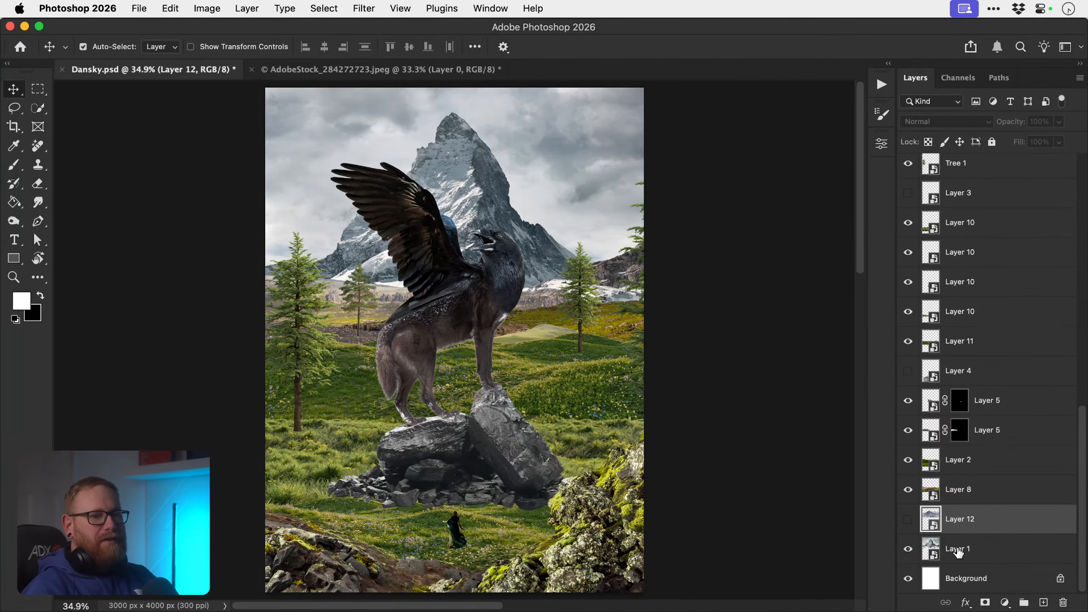
click(964, 551)
key(super+j)
click(904, 578)
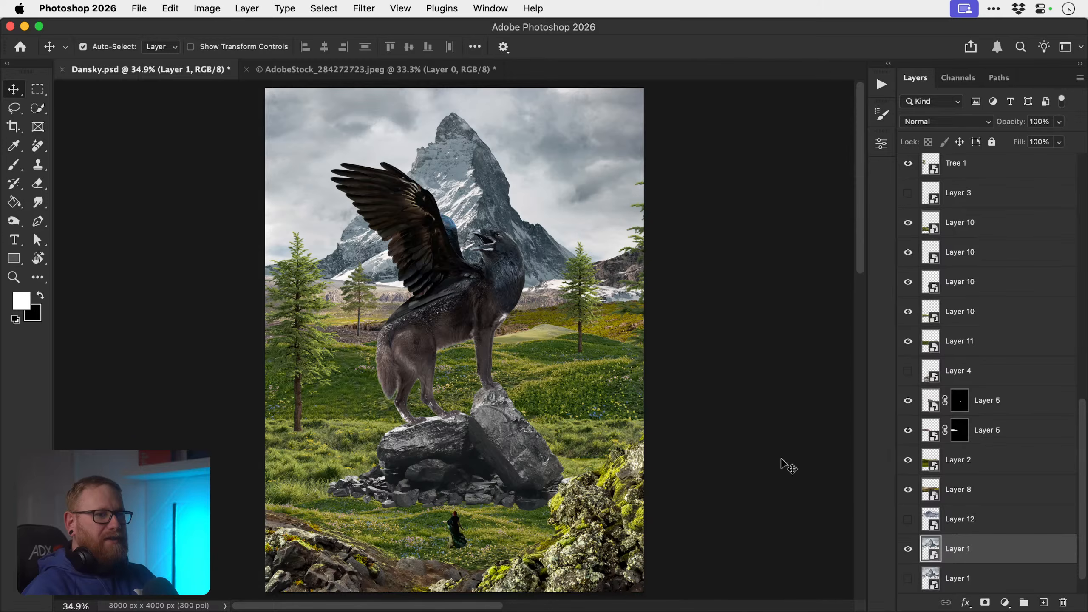
- Select the large peak on the upper Layer 1 copy and mask away its sky
key(w)
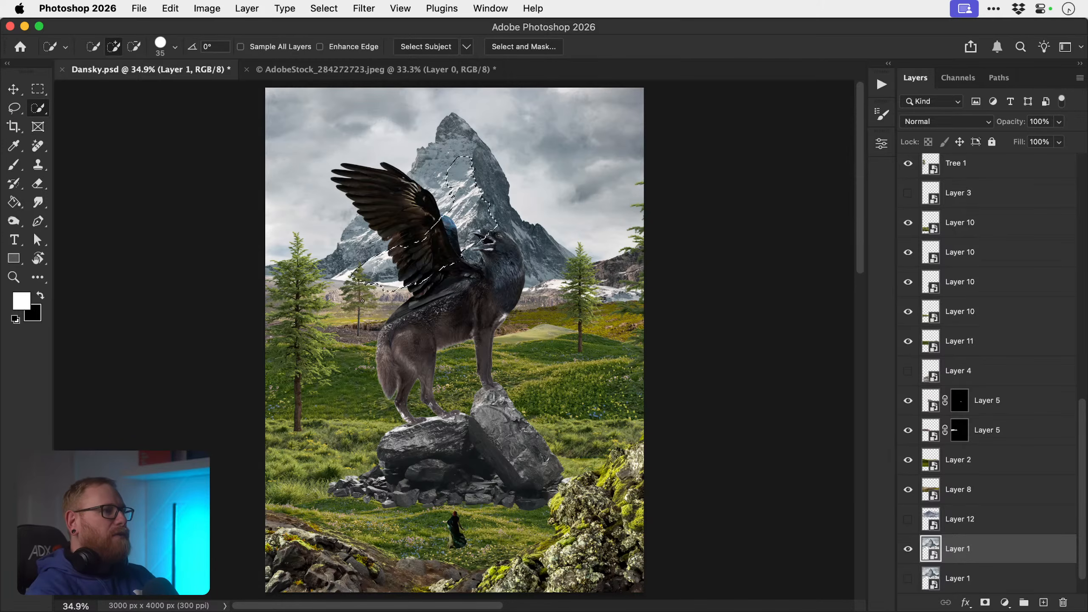
click(324, 9)
click(347, 188)
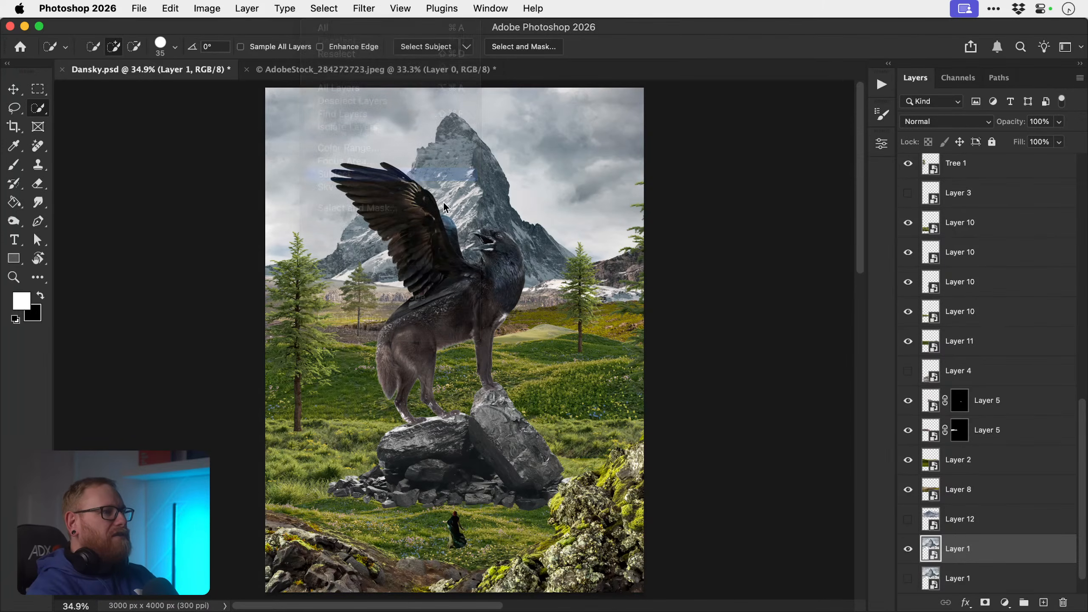
alt+click(985, 604)
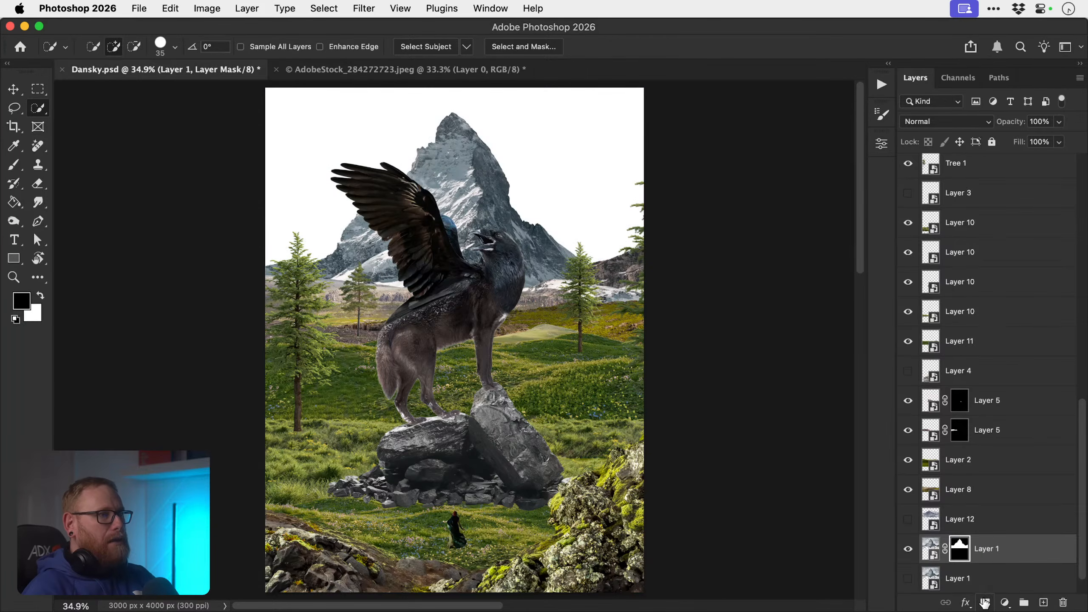
- Delete the hidden unmasked Layer 1 and duplicate the masked peak layer
click(995, 576)
key(BackSpace)
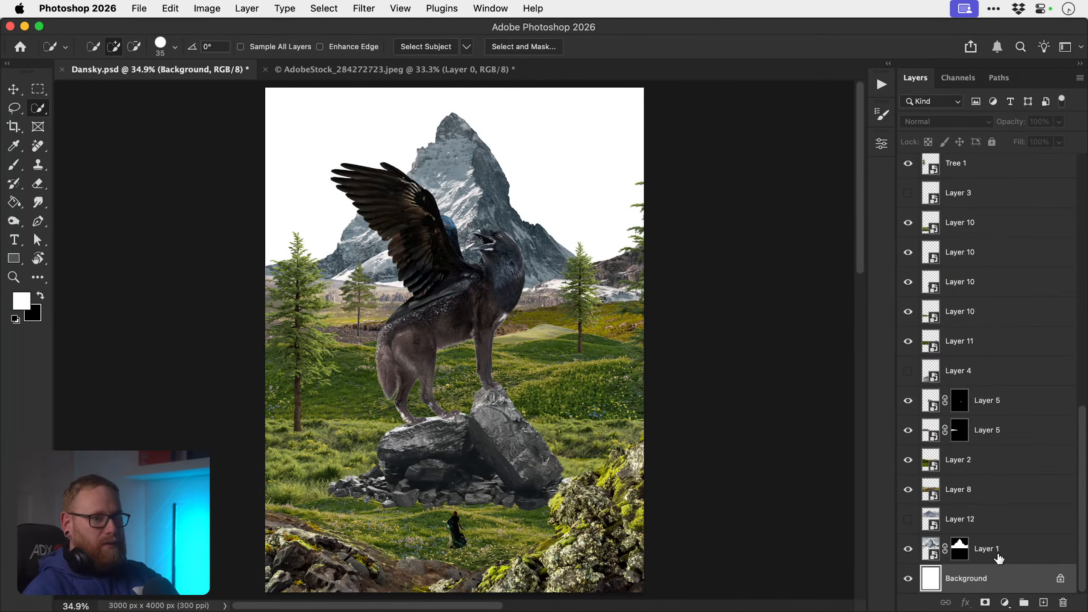
click(997, 553)
key(ctrl+z)
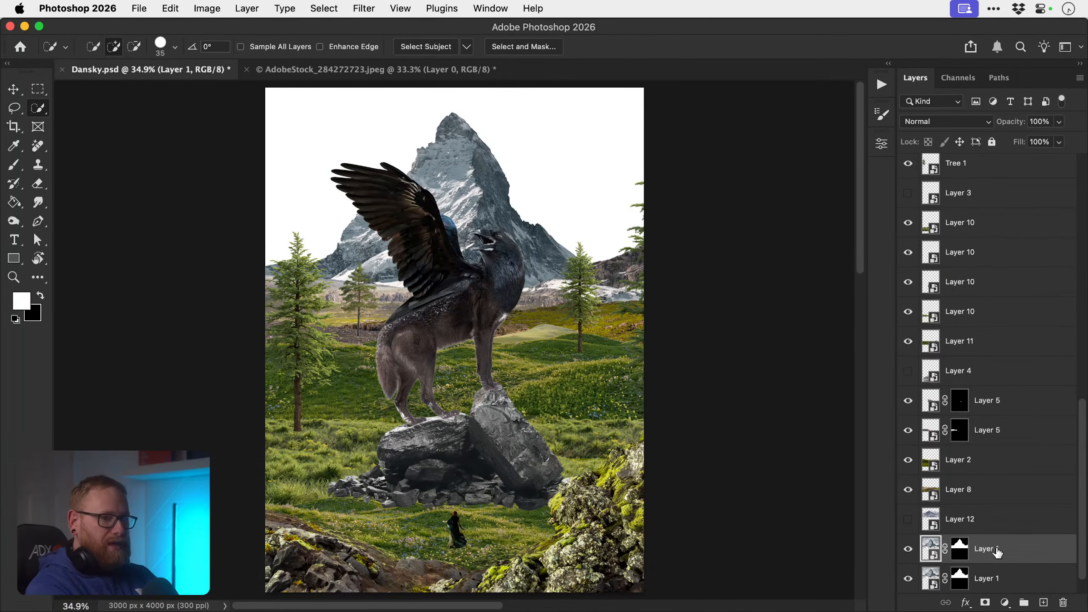
- Invert the mask on one peak copy to show only its sky and place that copy beneath the masked peak
click(960, 550)
key(ctrl+i)
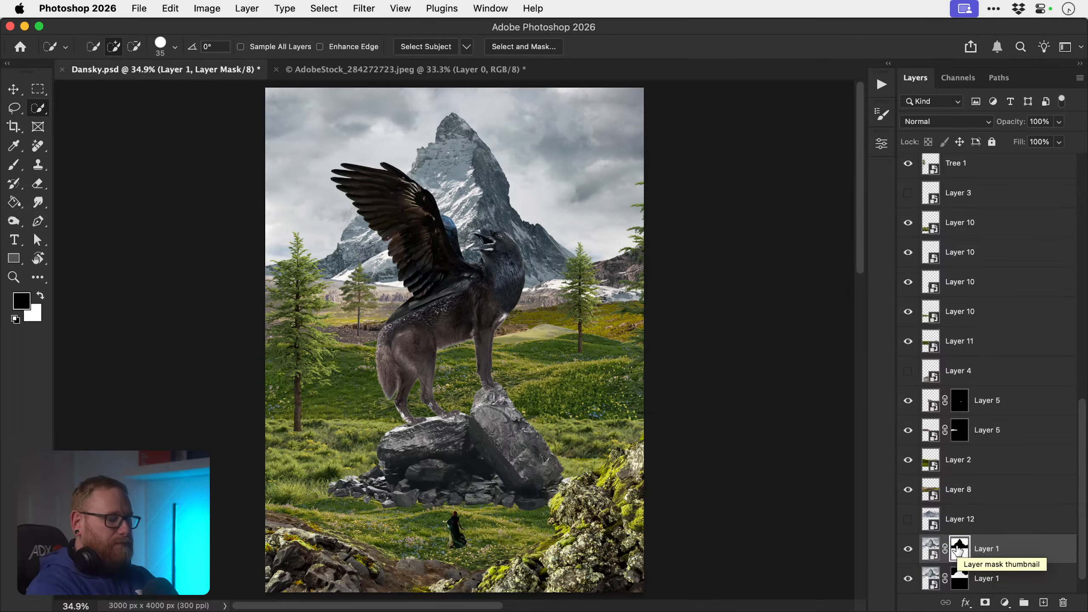
click(981, 578)
key(v)
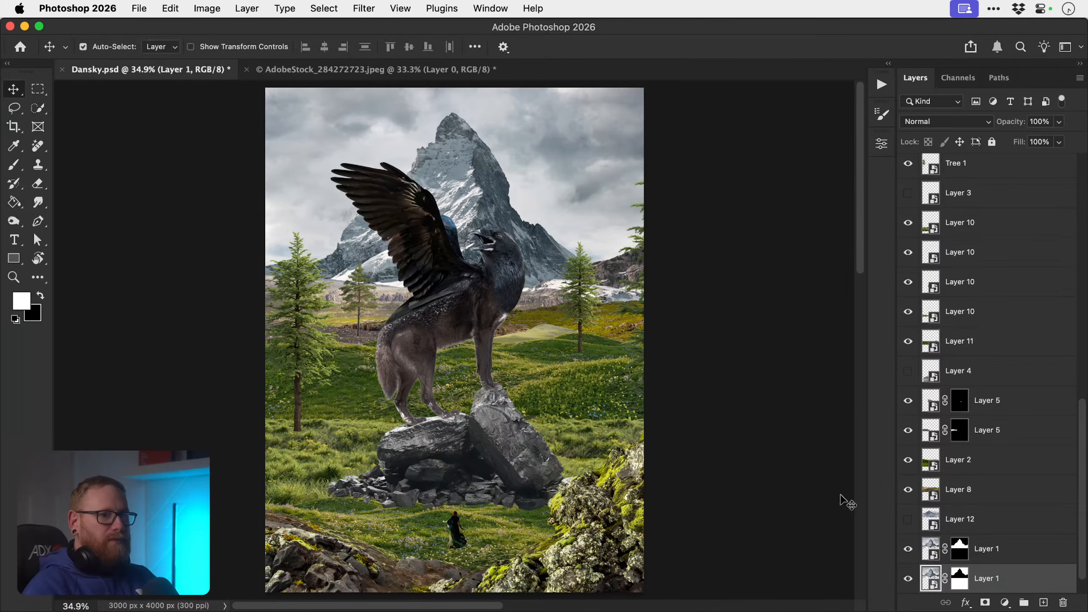
- Show the snowy range layer between the masked peak and sky layers and shift the range left behind the peak
drag(953, 523, 953, 562)
click(907, 549)
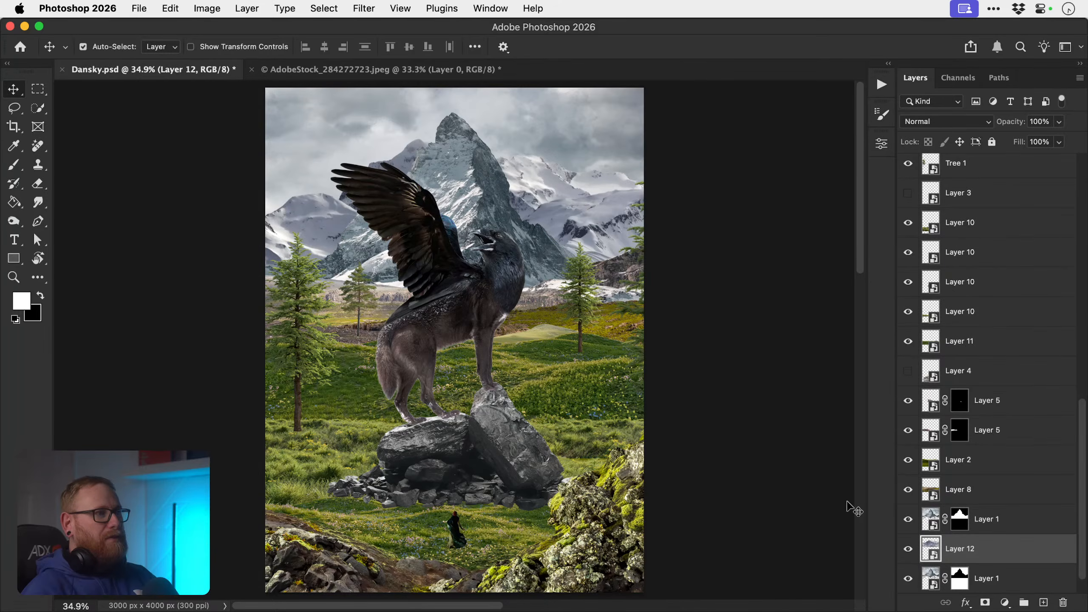
drag(586, 215, 526, 227)
- Scale down the snowy range and position it as low distant mountains on both sides of the large peak
key(ctrl+t)
drag(673, 158, 574, 180)
drag(544, 226, 634, 205)
drag(161, 163, 254, 180)
key(Return)
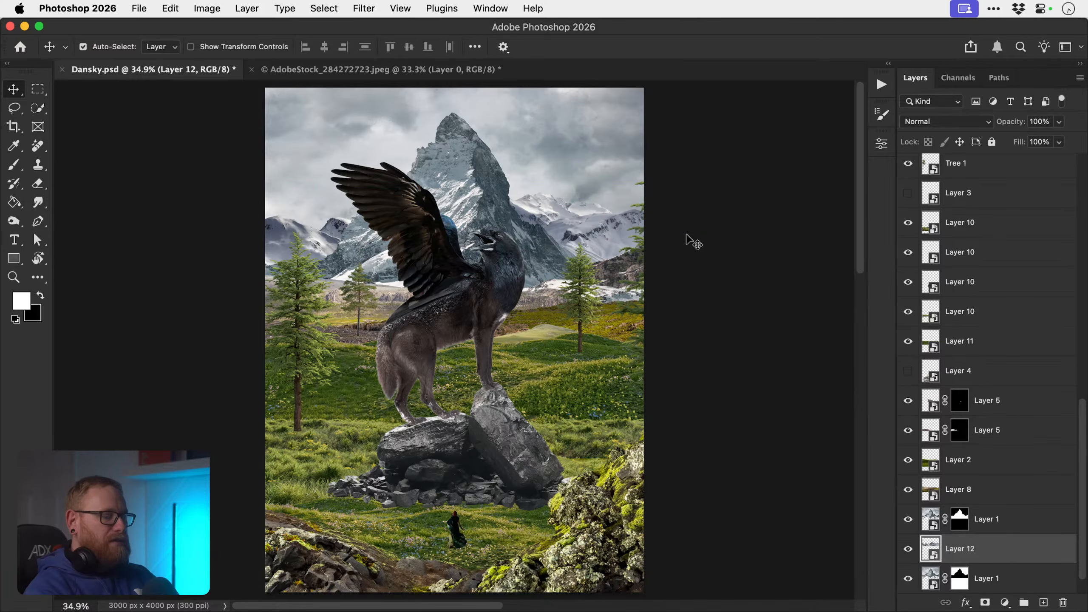
- Close the AdobeStock_284272723.jpeg document without saving and return to the composite
click(441, 73)
key(super+w)
click(531, 284)
key(super)
key(super)
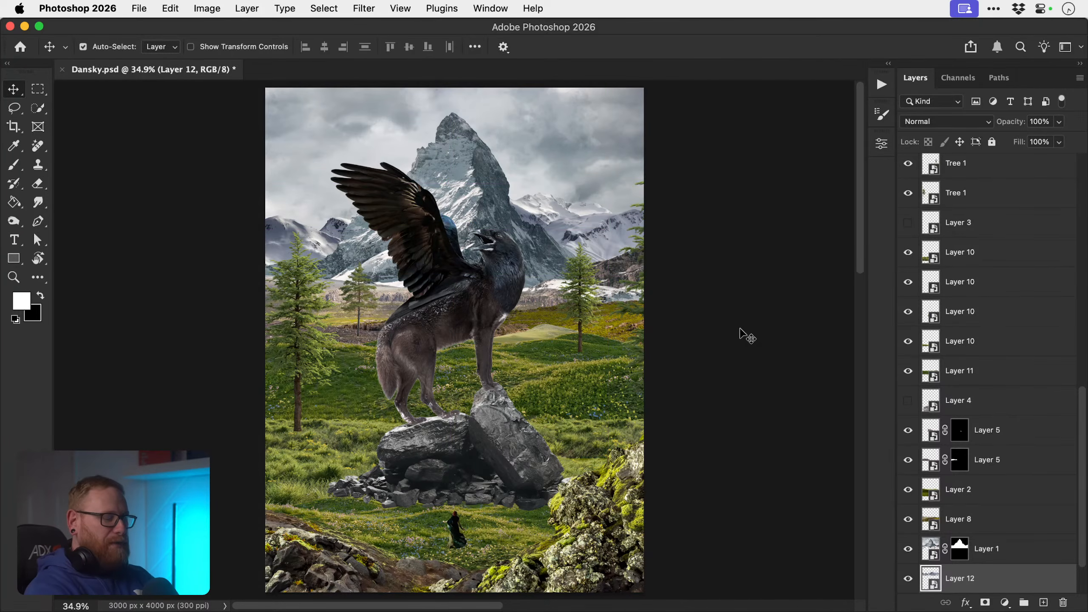
- Save the composite and delete the hidden Layer 4
key(super+s)
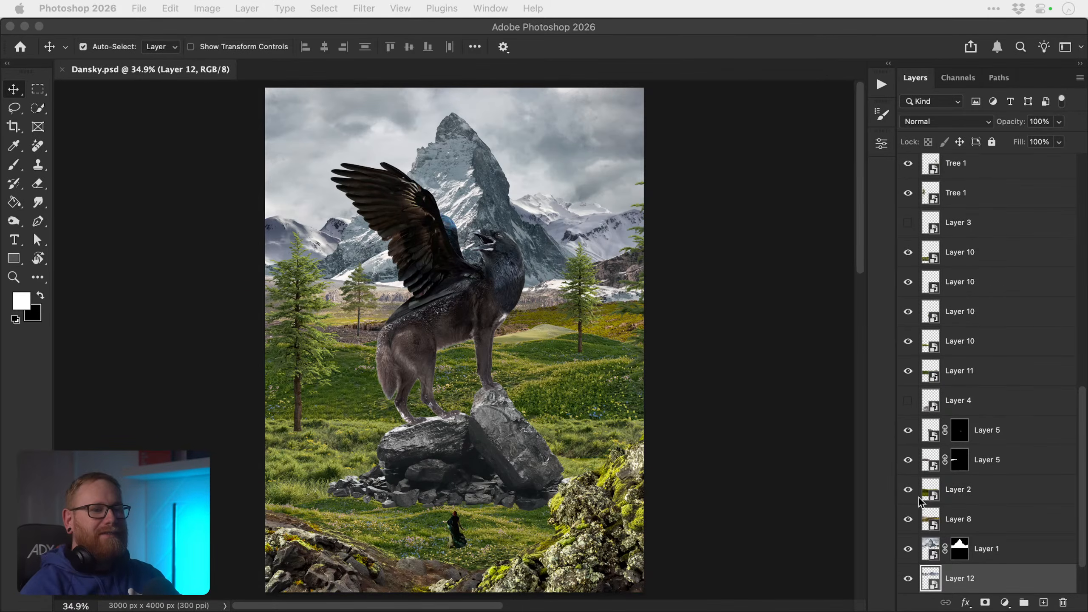
click(914, 405)
click(908, 401)
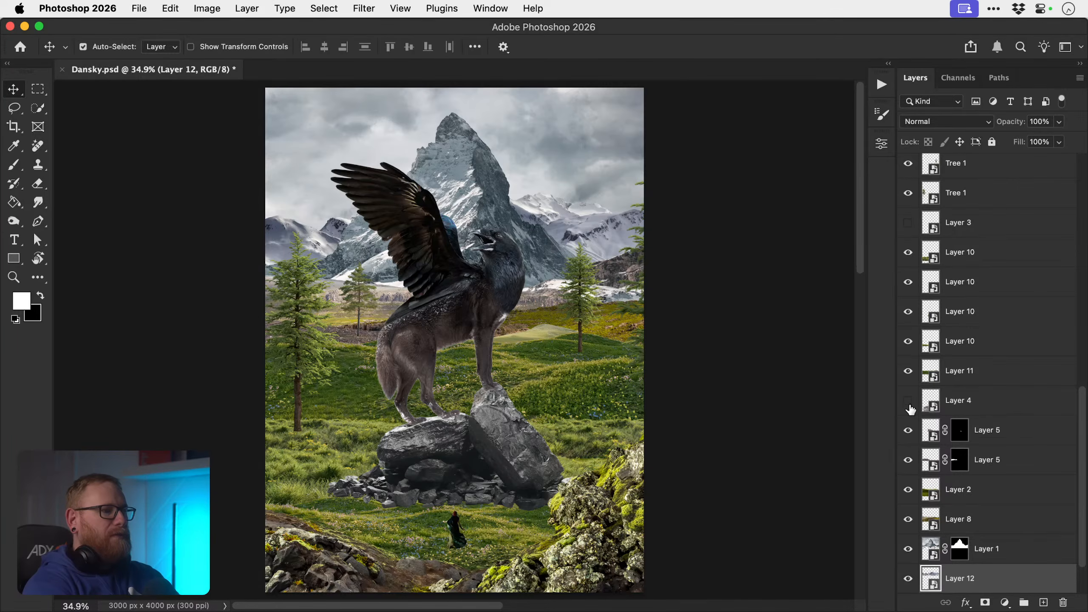
click(960, 402)
key(Delete)
- Preview the hidden Layer 3, then delete the hidden, unmasked Layer 6 above the Raven layer
scroll(960, 402, up, 3)
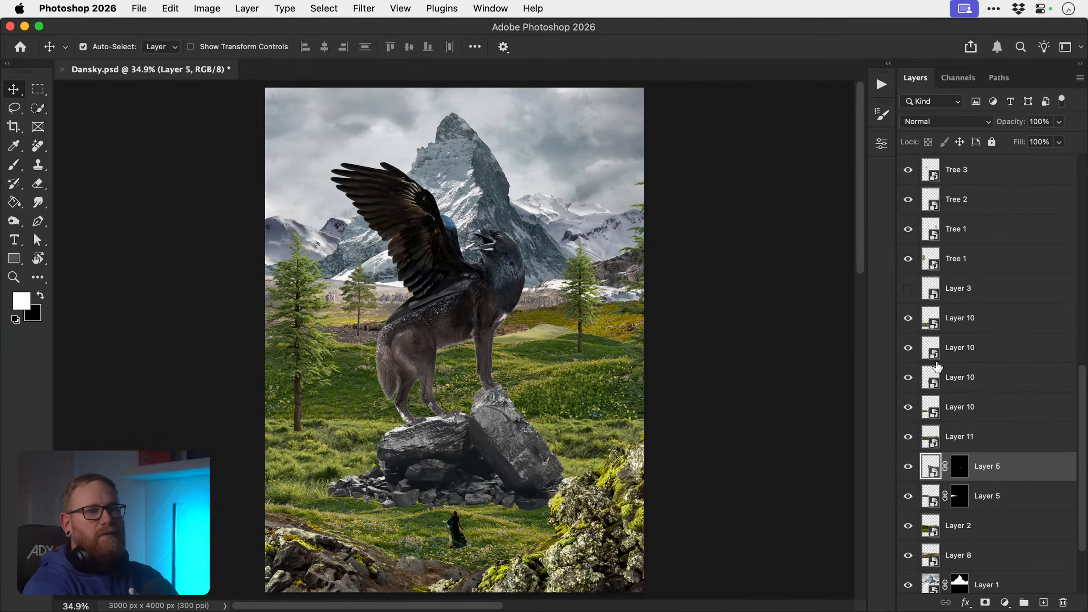
click(907, 288)
click(908, 296)
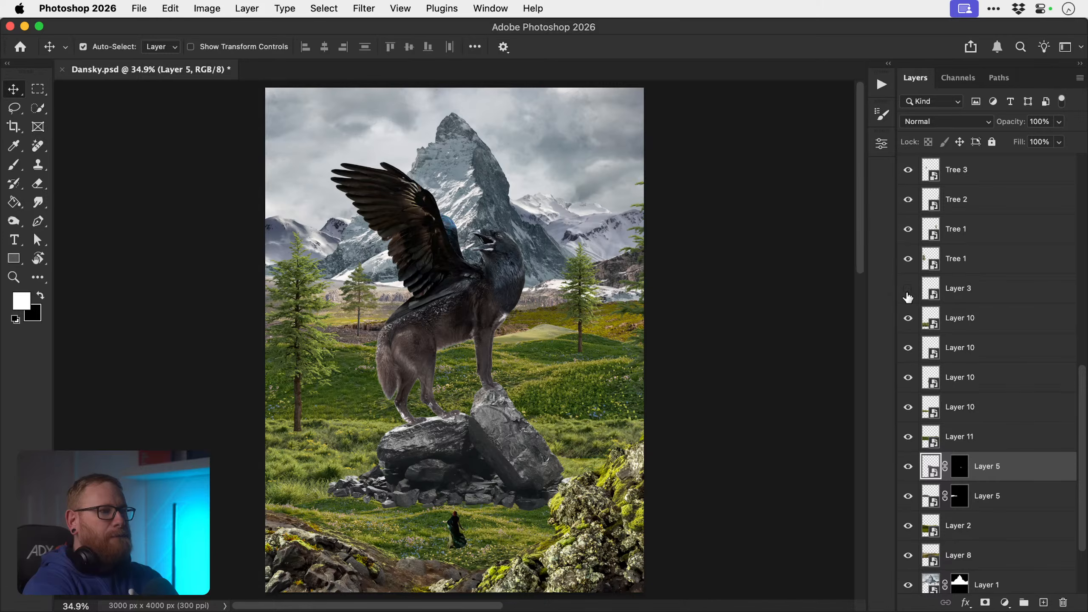
click(908, 295)
click(908, 296)
scroll(908, 296, up, 6)
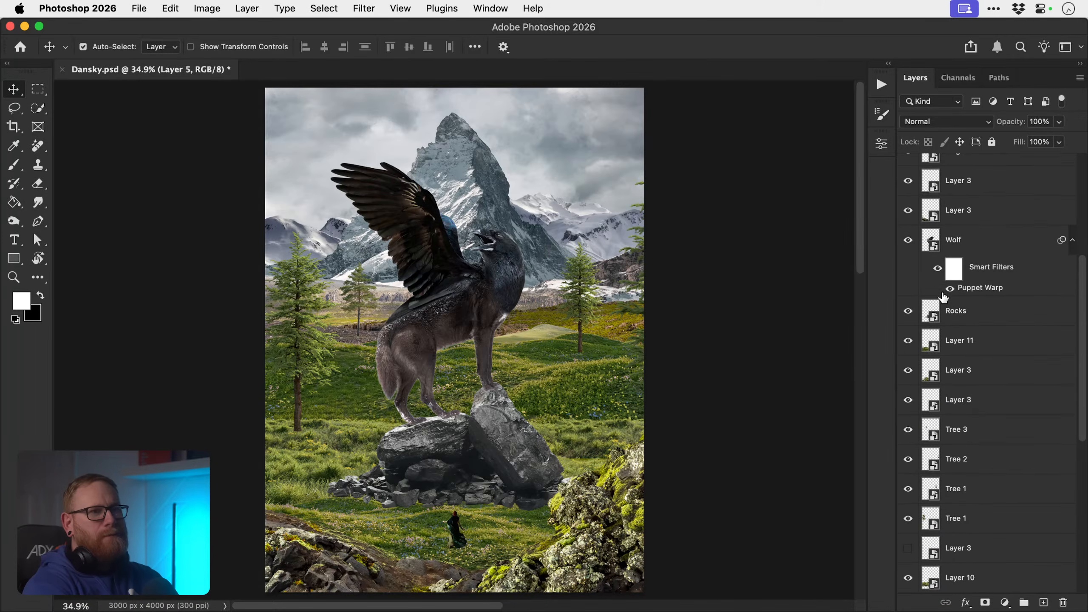
scroll(936, 272, up, 4)
scroll(936, 273, up, 2)
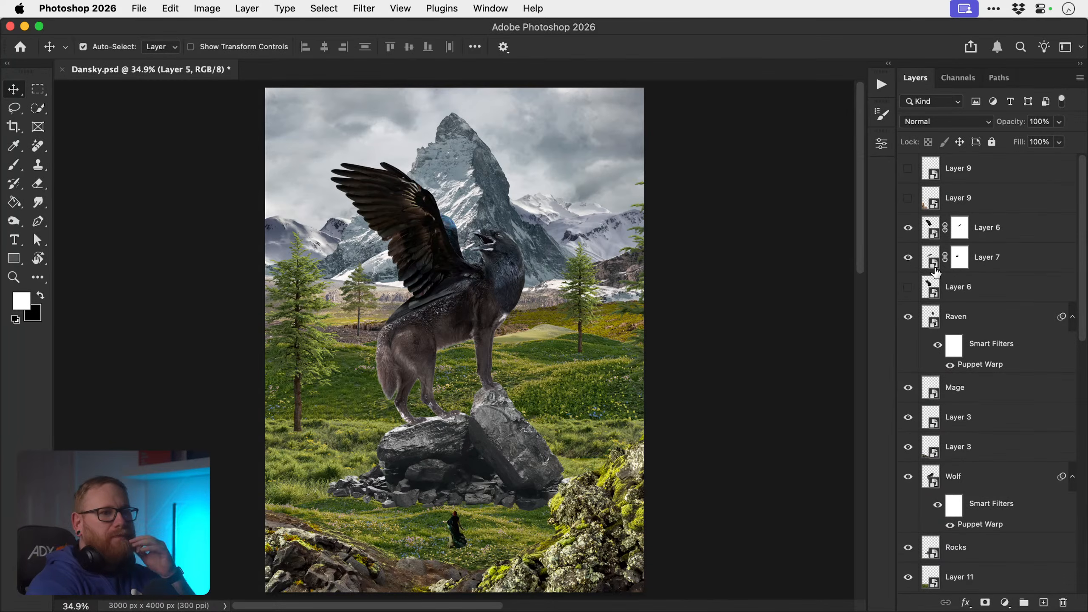
click(908, 287)
click(907, 288)
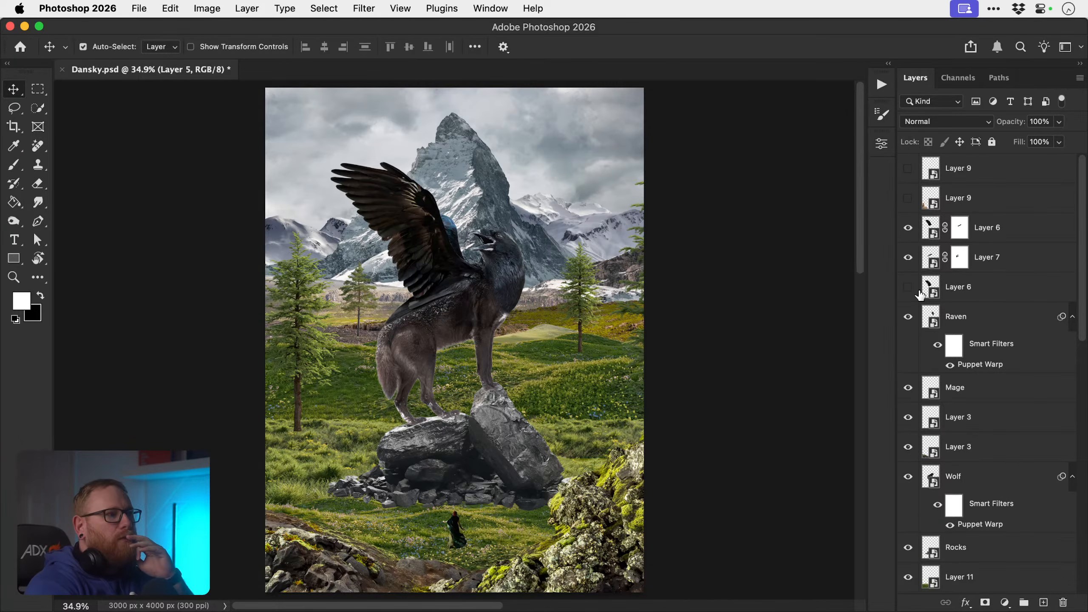
click(964, 298)
key(Delete)
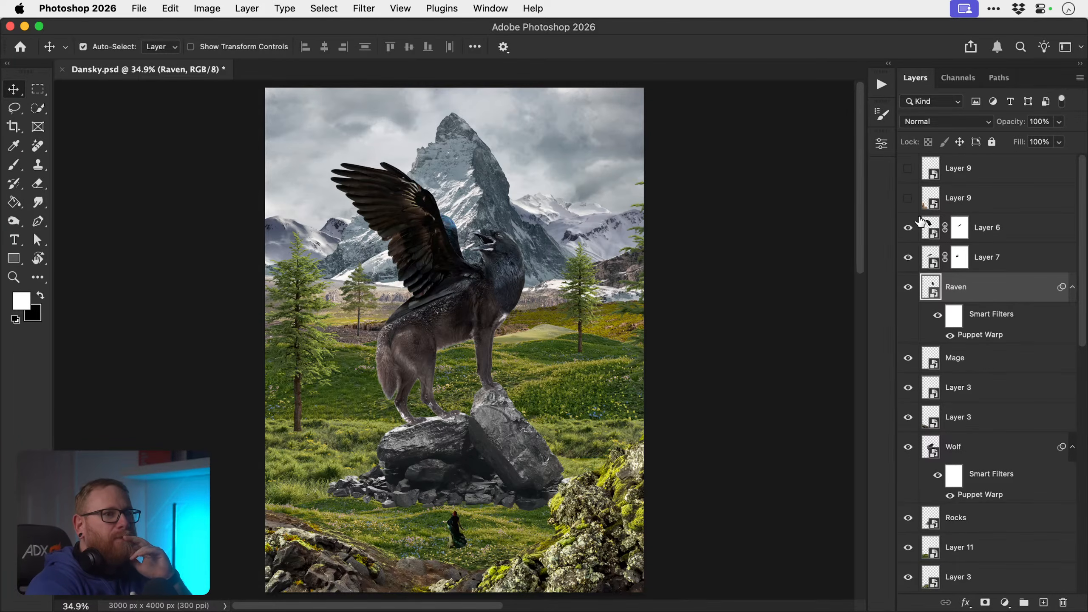
- Delete the two hidden Layer 9 layers at the top of the layer stack
click(908, 198)
click(908, 198)
click(957, 207)
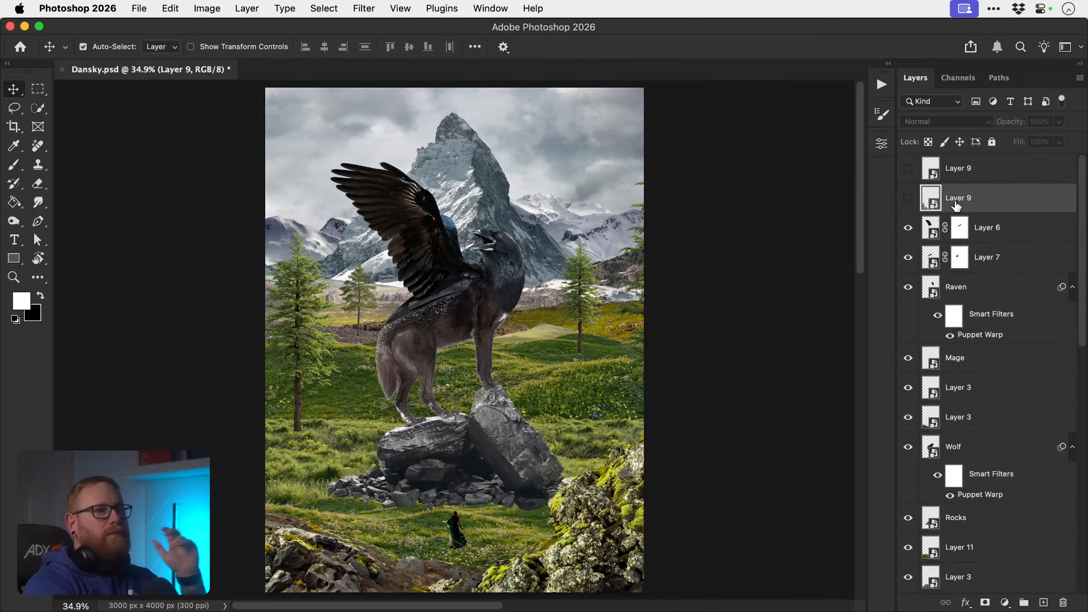
shift+click(970, 172)
key(Delete)
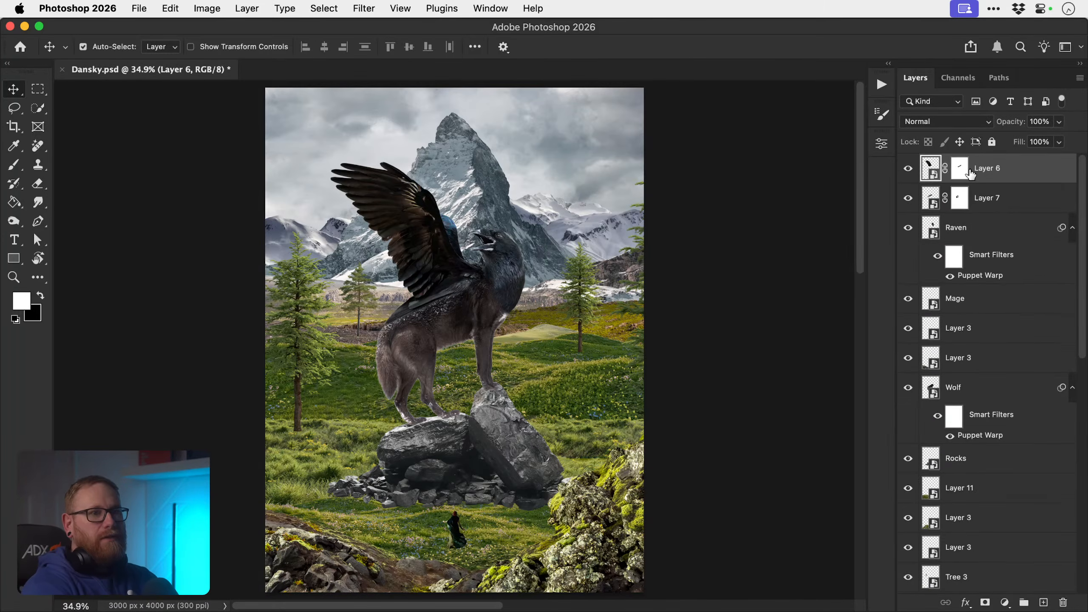
- Rename the masked Layer 1 copy just above the Background as Sky
scroll(971, 173, down, 10)
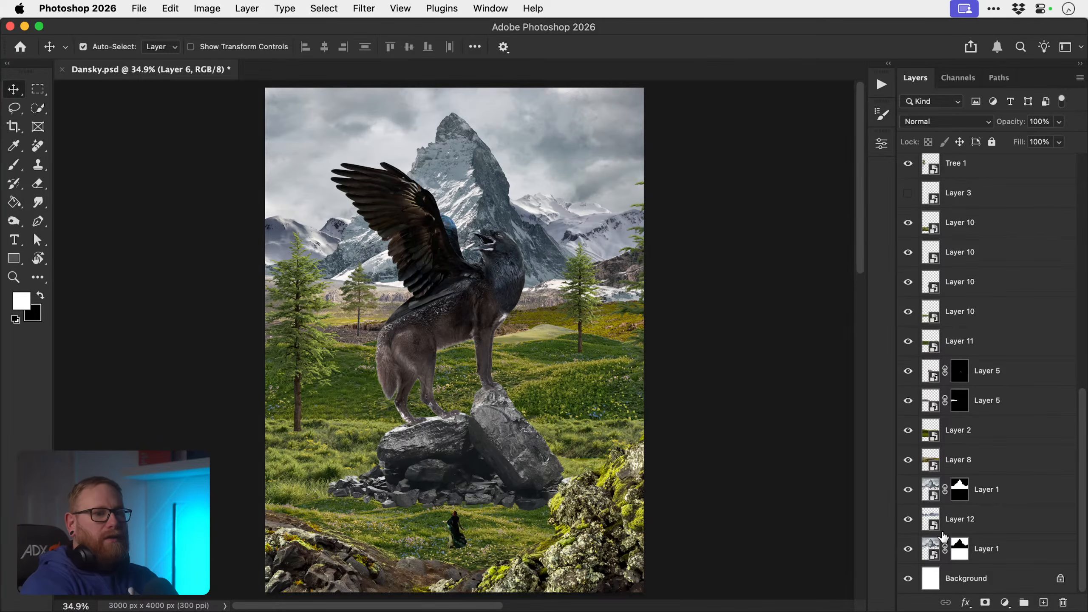
click(909, 550)
click(909, 551)
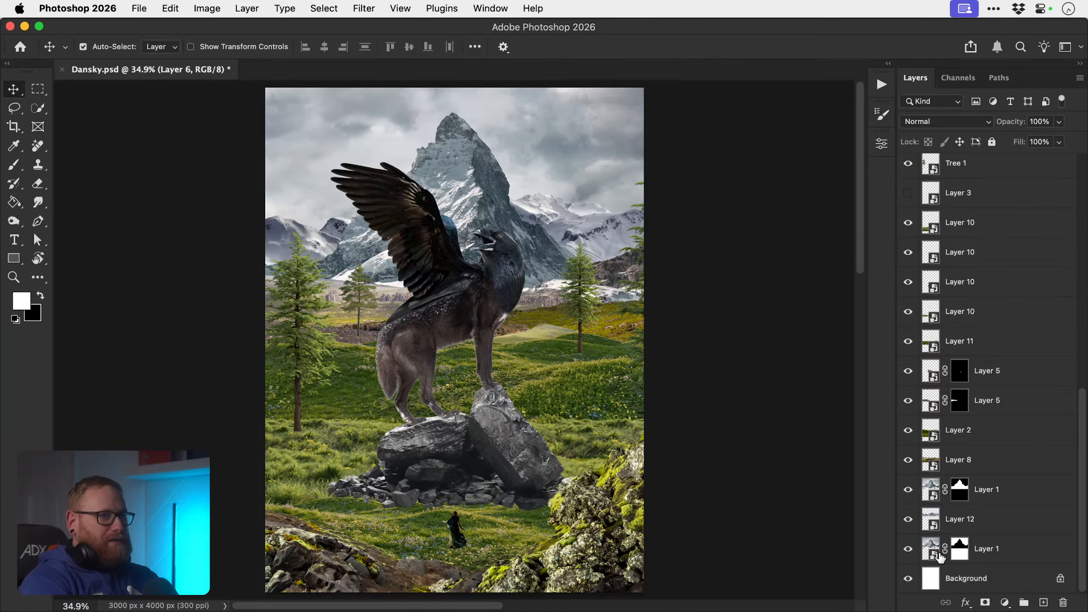
double_click(985, 549)
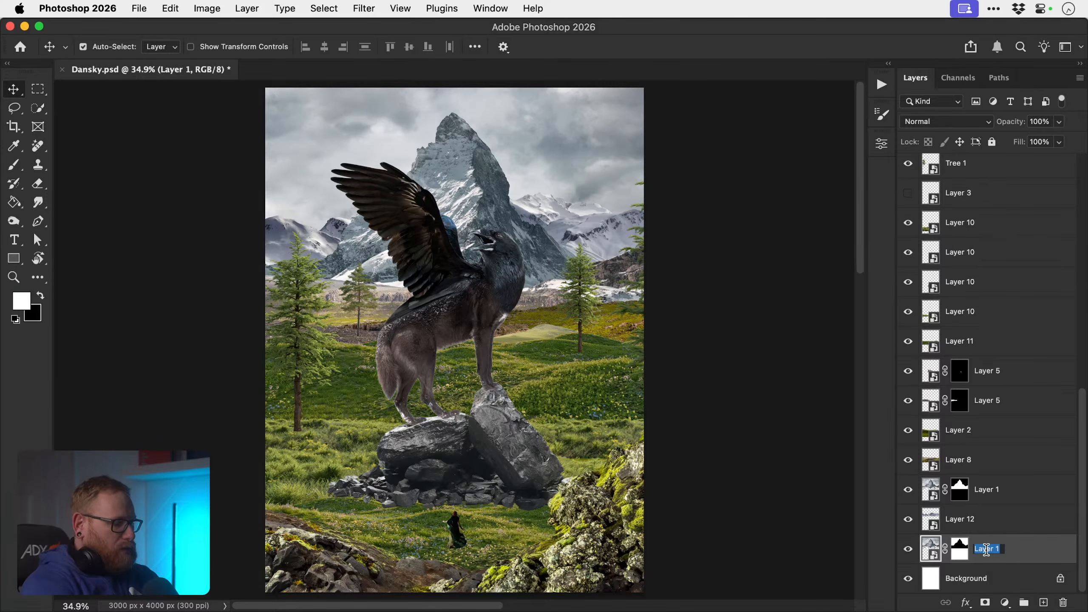
text(Sky)
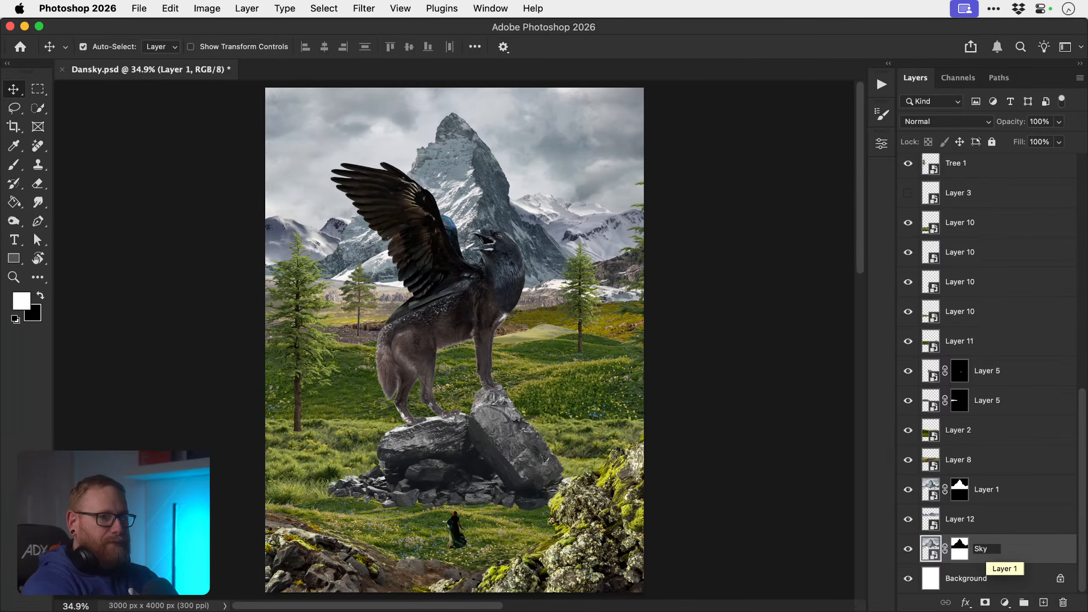
key(super+a)
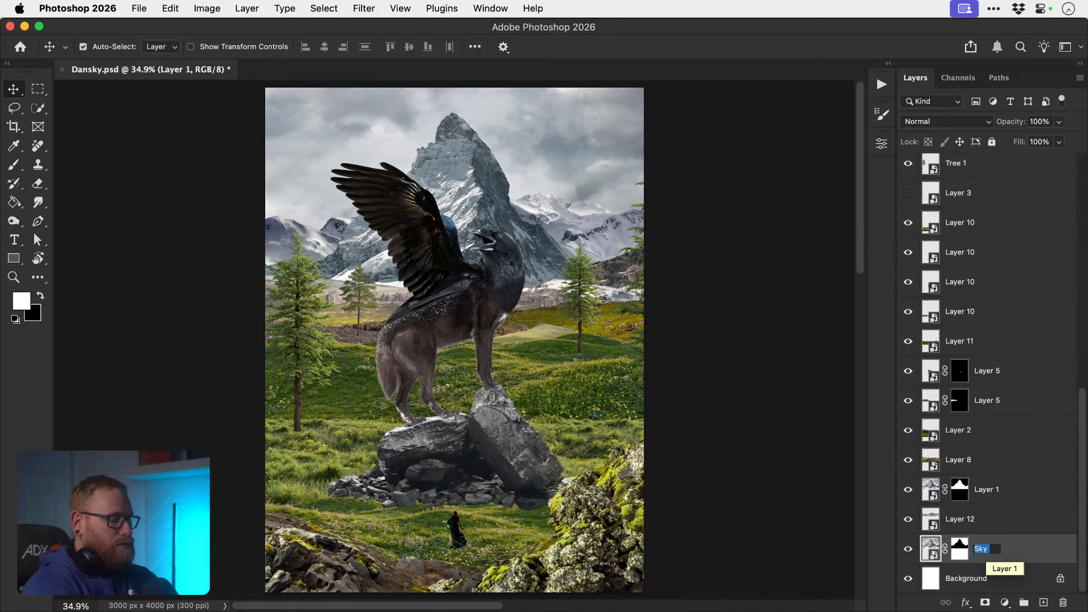
key(Return)
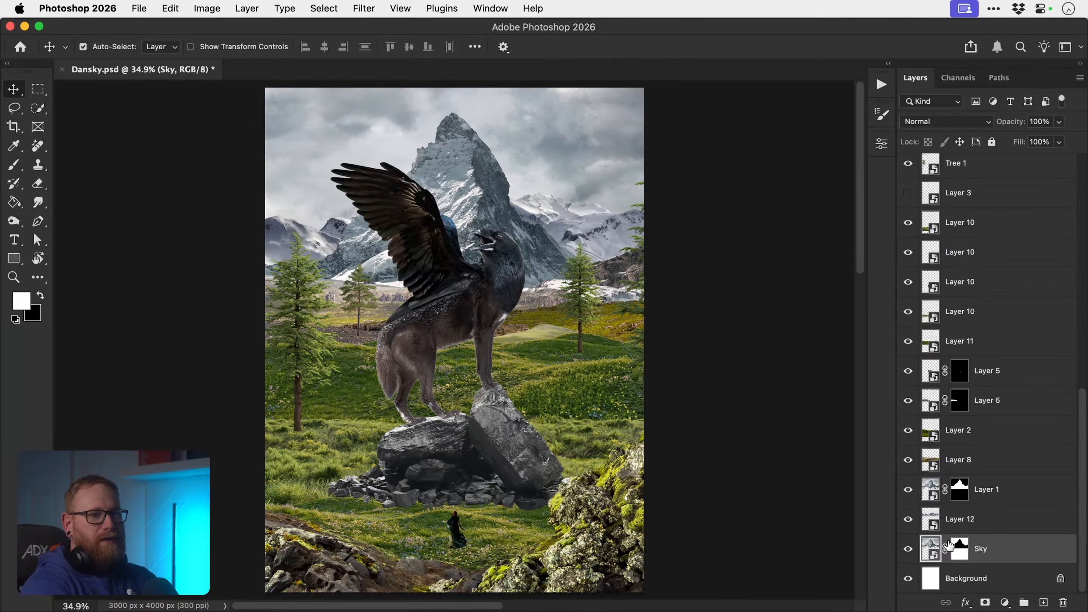
- Rename the snowy range layer, Layer 12, as Distant Mountains
click(907, 519)
click(907, 520)
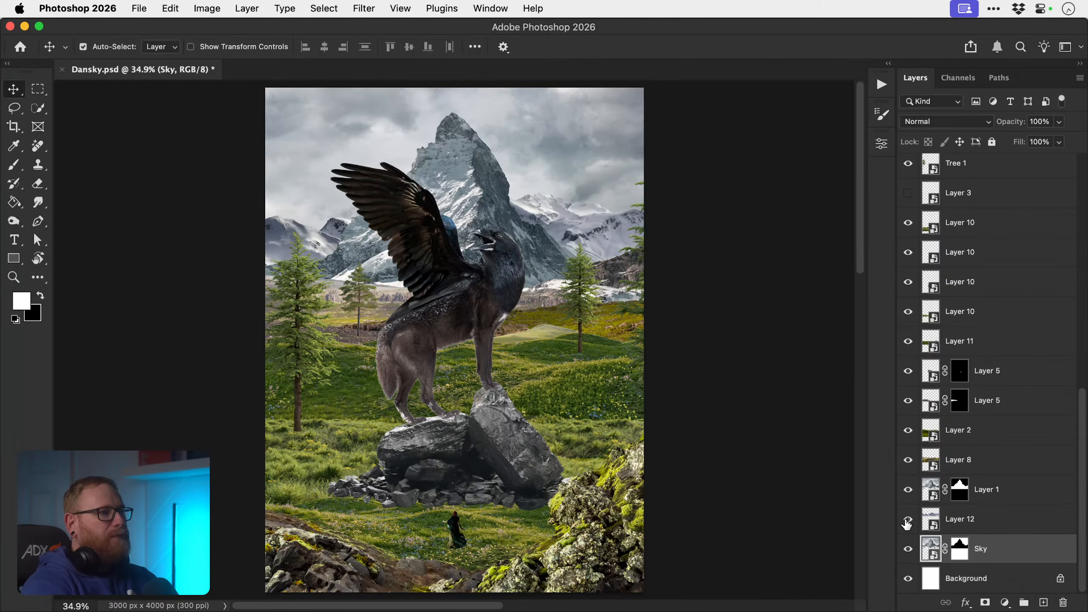
double_click(959, 519)
text(Distant )
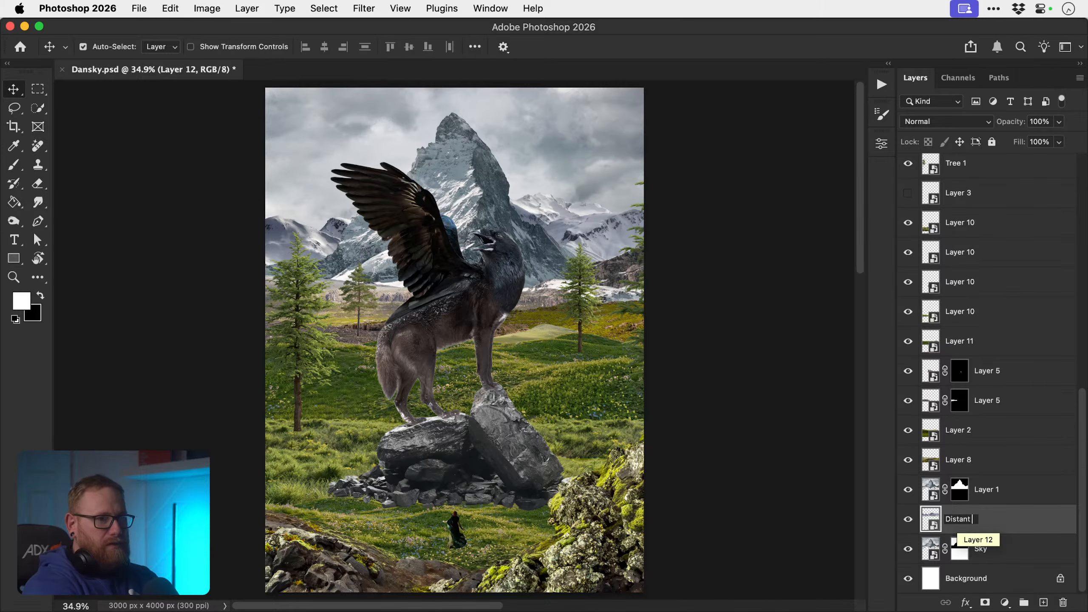
text(Mountains)
key(Return)
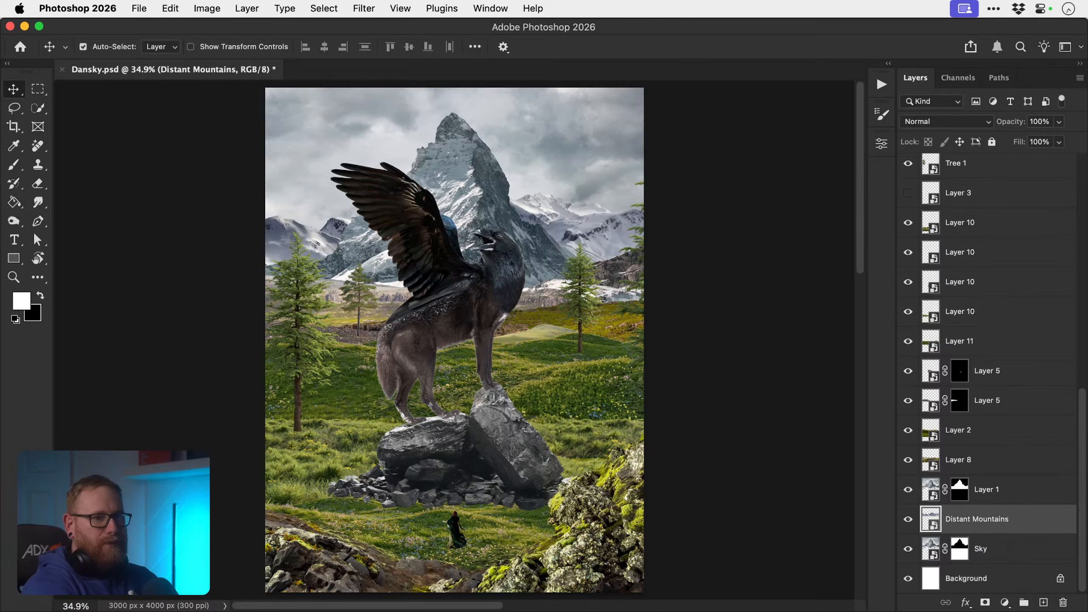
- Rename the masked large peak layer, Layer 1, as Main Mountain
click(908, 489)
click(908, 490)
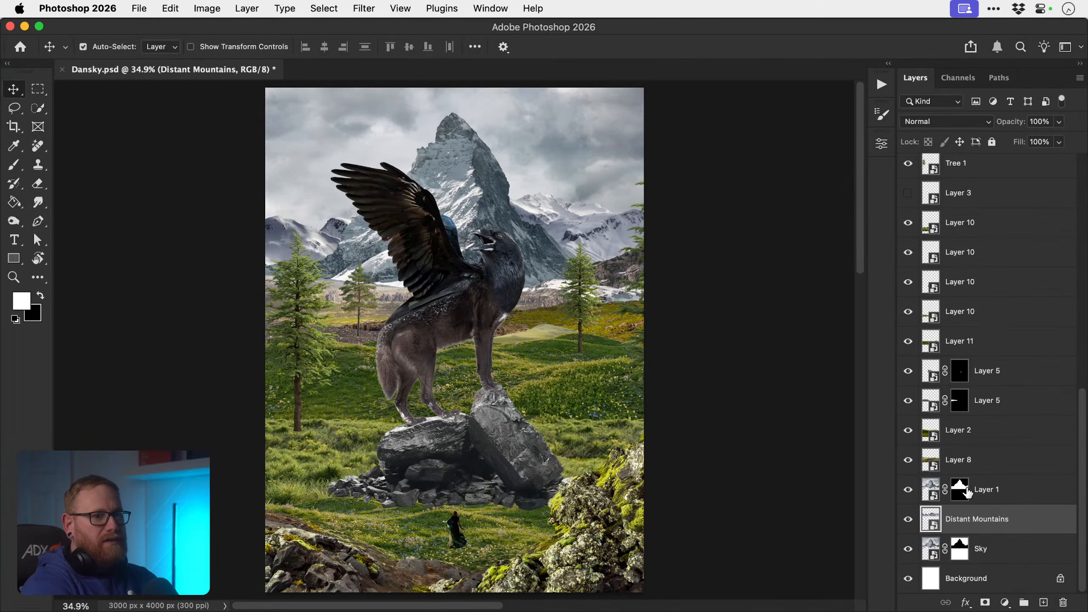
double_click(987, 490)
text(Big Mou)
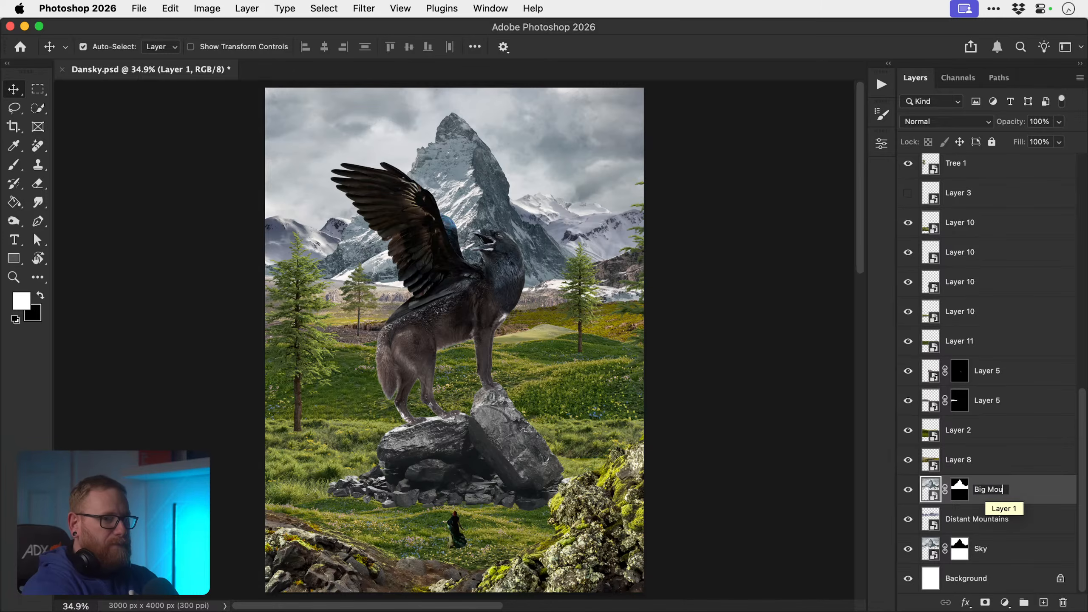
key(cmd+a)
text(Mai)
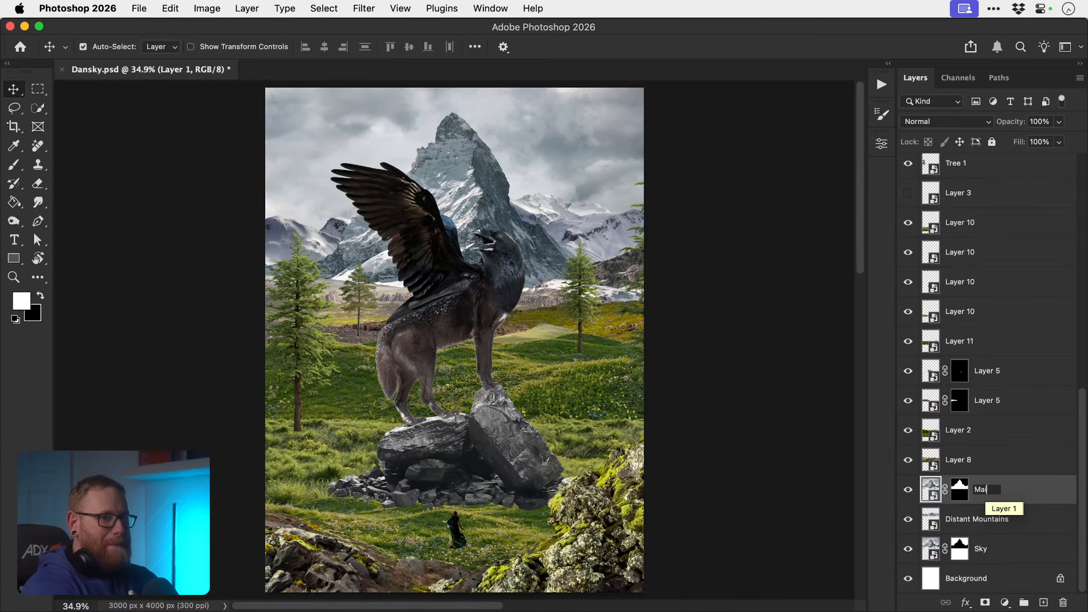
text(n Mountain)
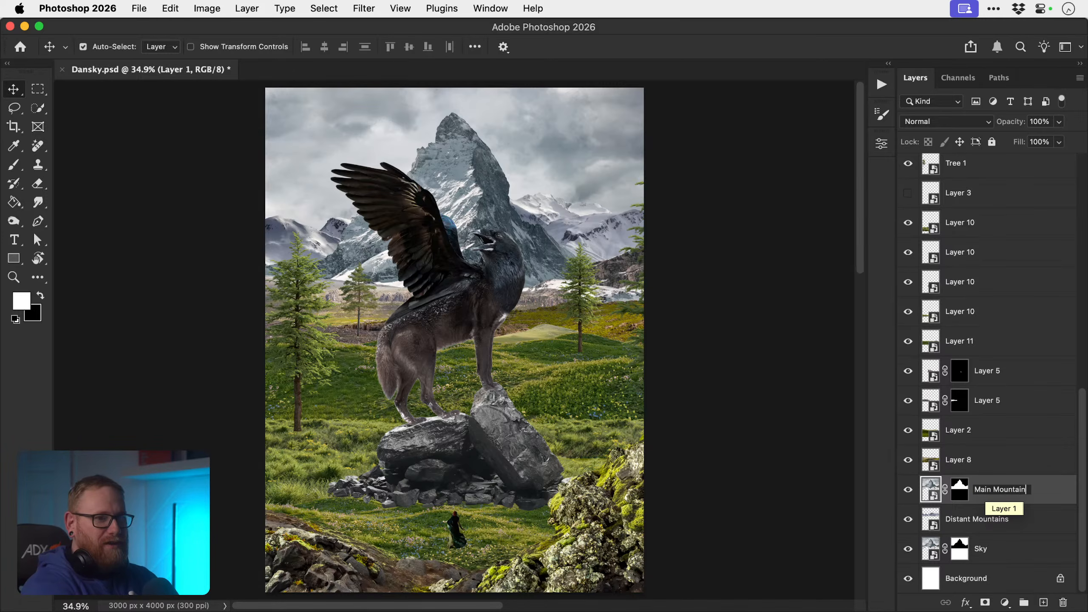
key(Return)
- Rename Layer 8 as Mid Rocks
click(908, 461)
click(908, 461)
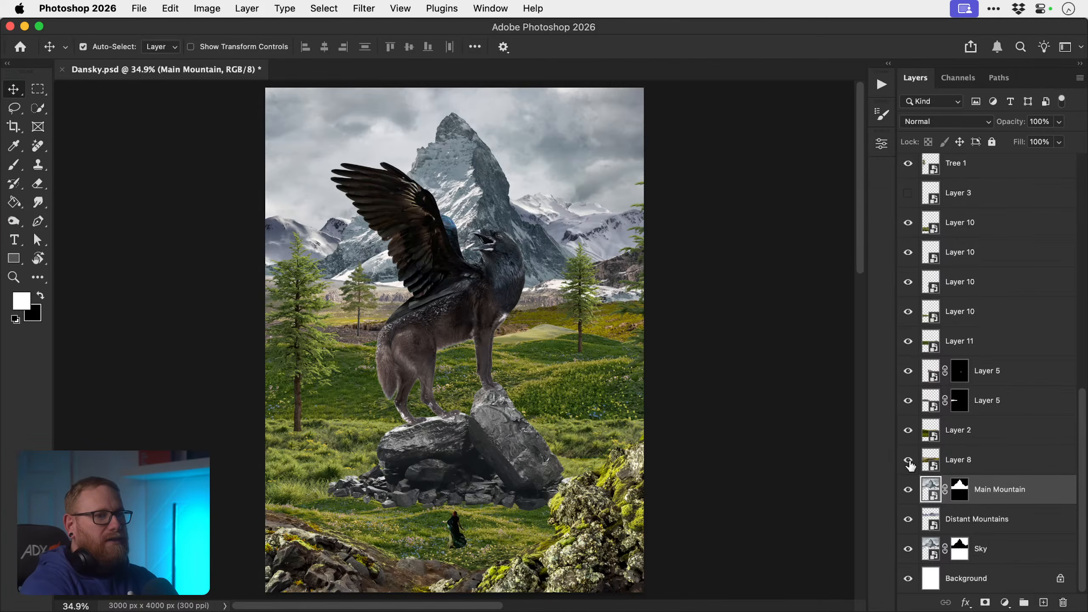
double_click(956, 460)
text(Mid Rocks)
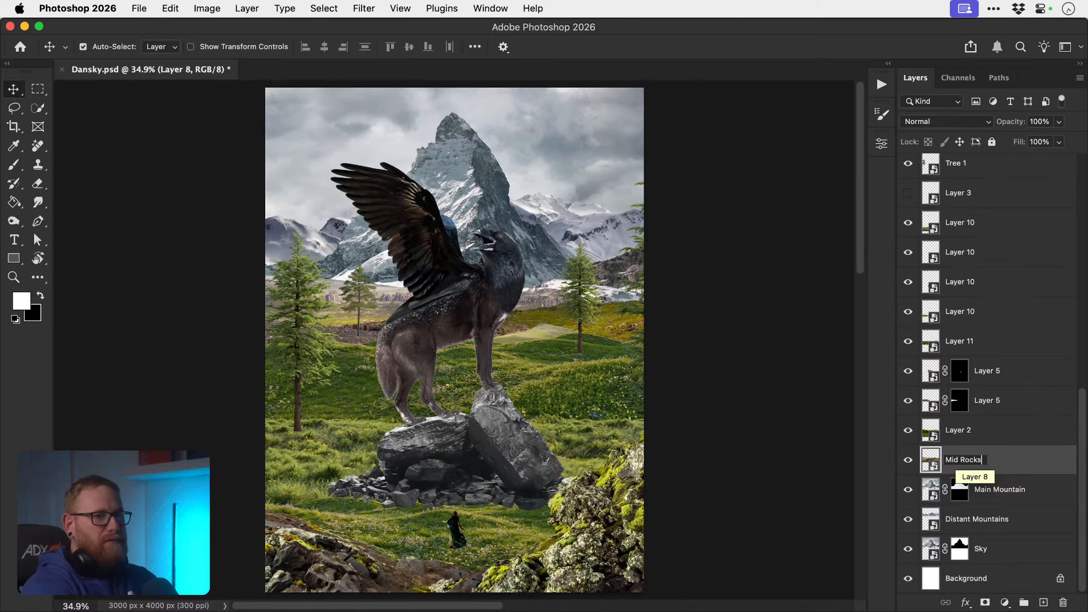
key(Return)
- Compare the image with and without Layer 2 and delete that layer
click(909, 431)
click(909, 431)
click(909, 430)
click(909, 430)
click(909, 431)
click(968, 434)
key(Delete)
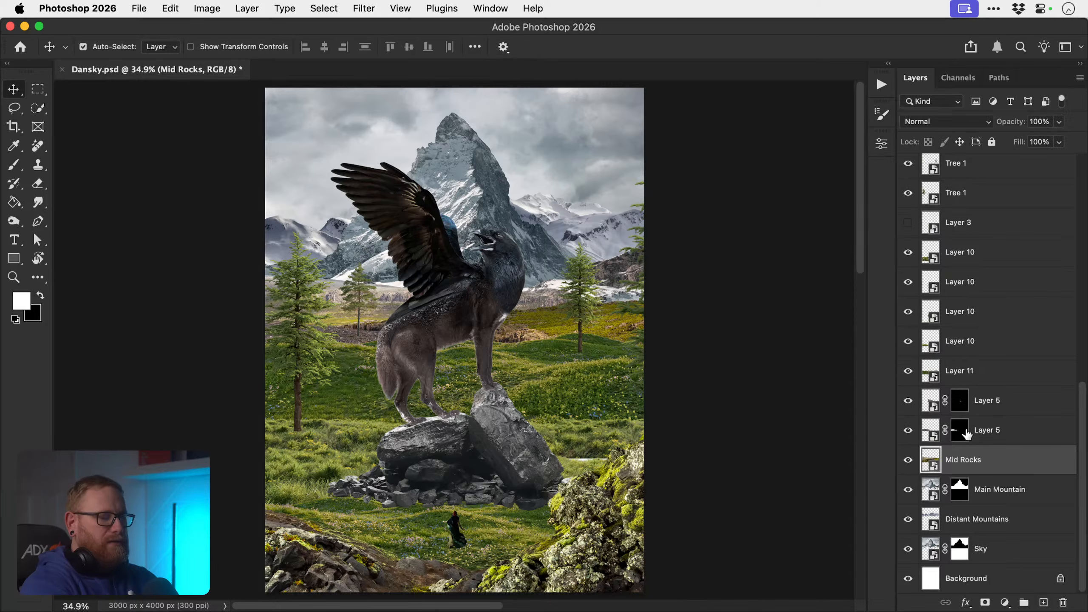
- Preview the hidden Layer 3 above the Layer 10 grass pieces and delete it
click(565, 459)
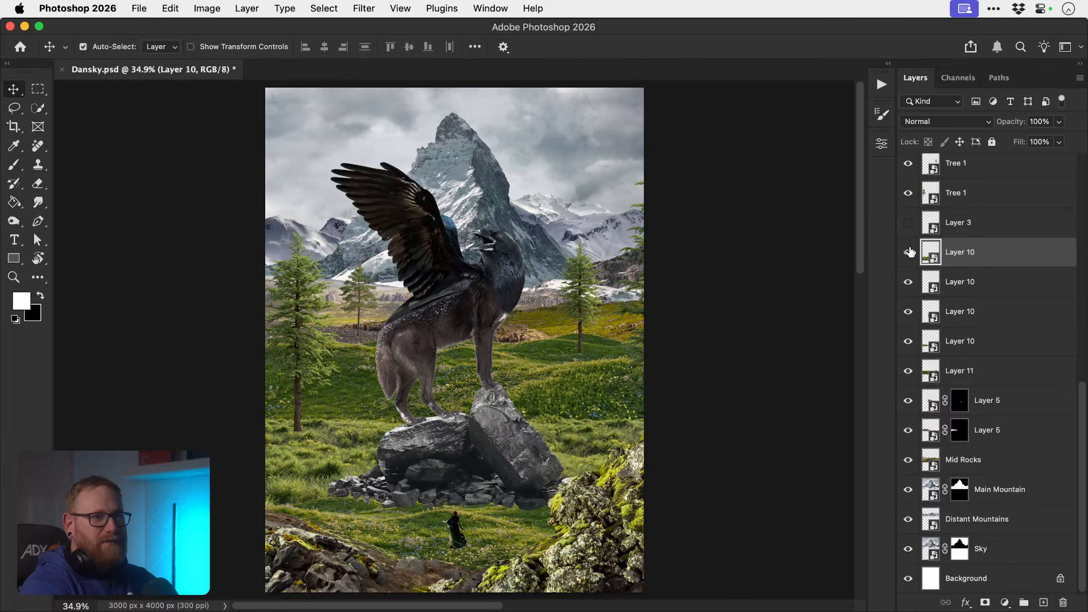
click(908, 223)
click(908, 223)
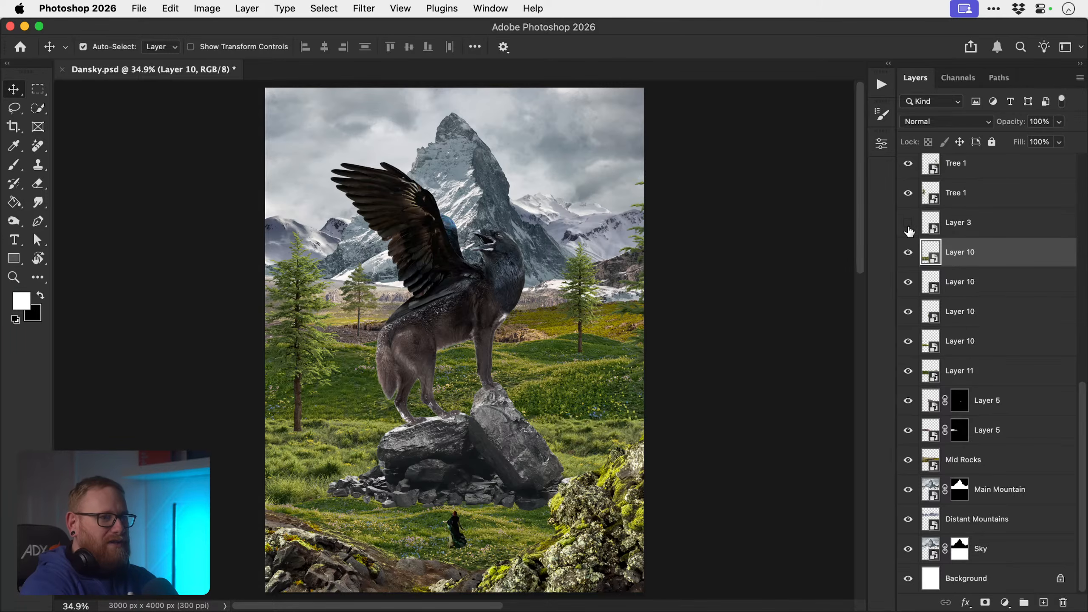
click(908, 223)
click(907, 223)
click(976, 232)
key(BackSpace)
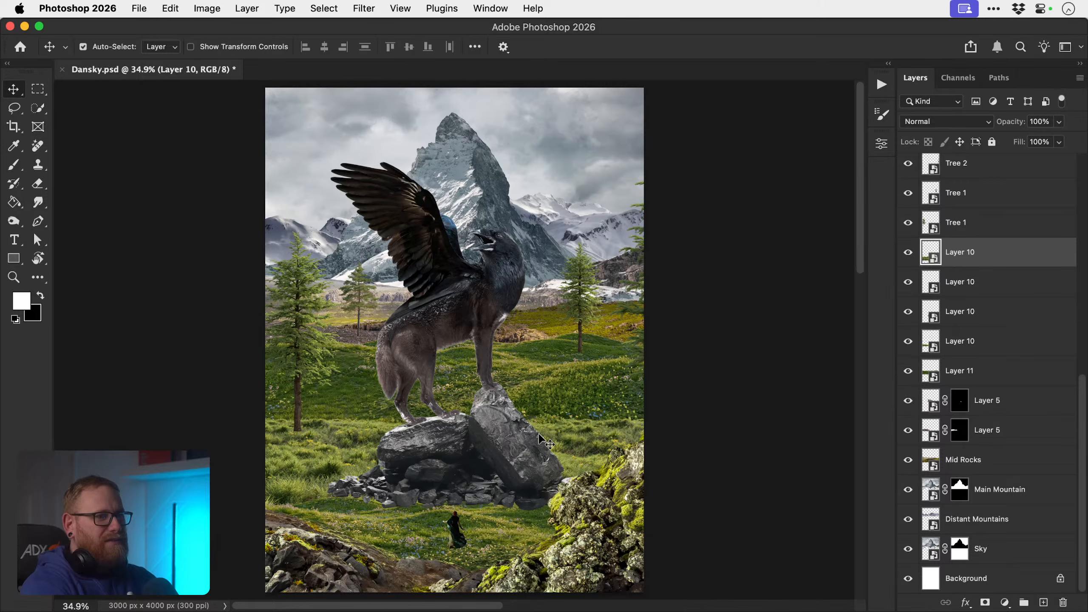
- Toggle Layer 11 and the lower masked Layer 5 to compare their effect, and delete the lower Layer 5
click(907, 370)
click(908, 371)
click(908, 430)
click(908, 430)
click(909, 430)
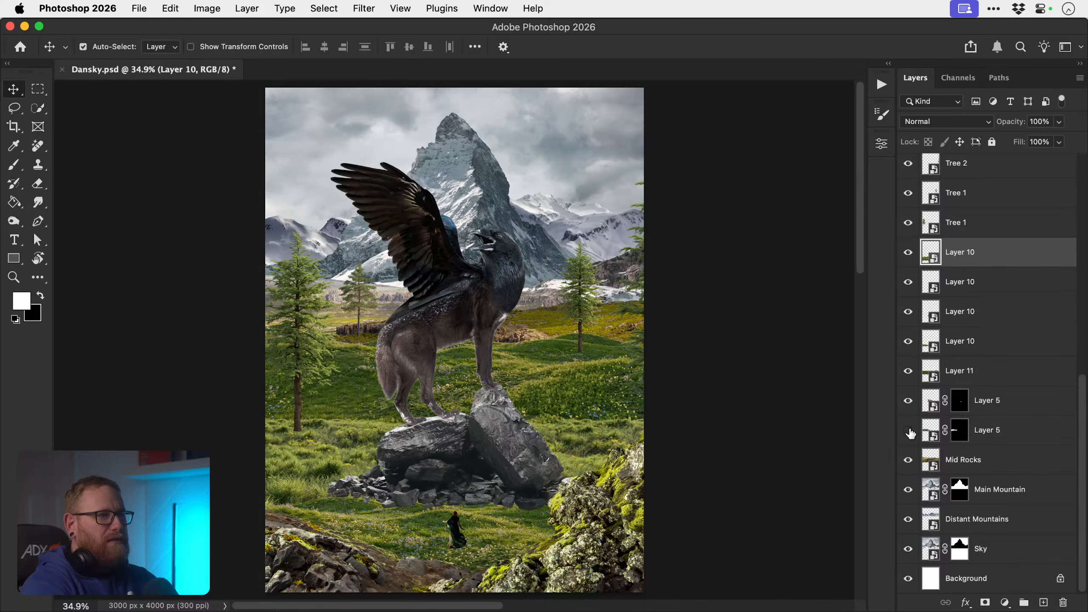
click(909, 430)
click(909, 430)
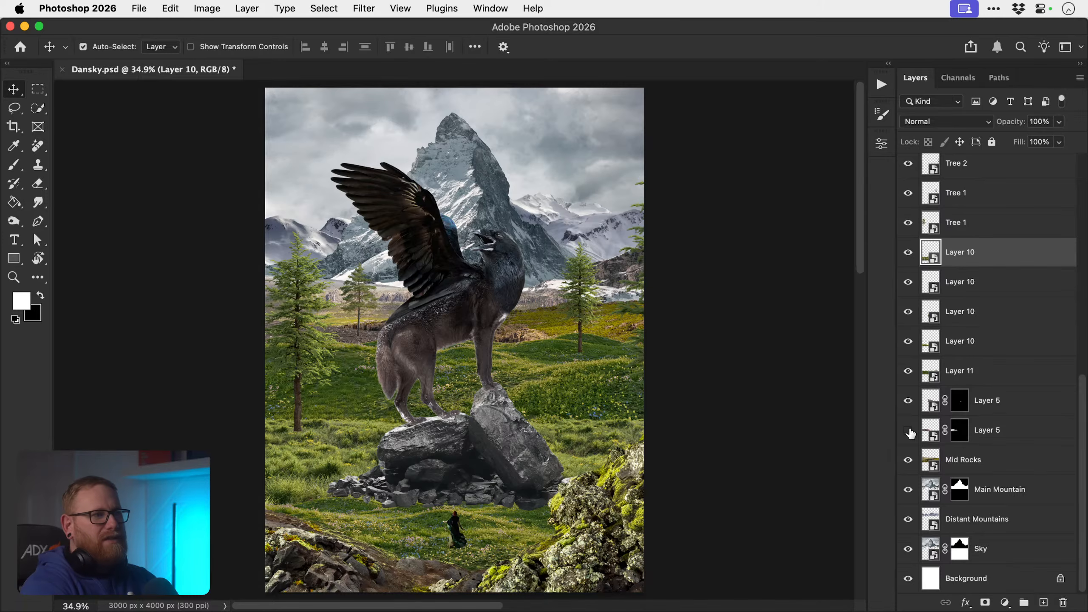
click(988, 441)
key(Delete)
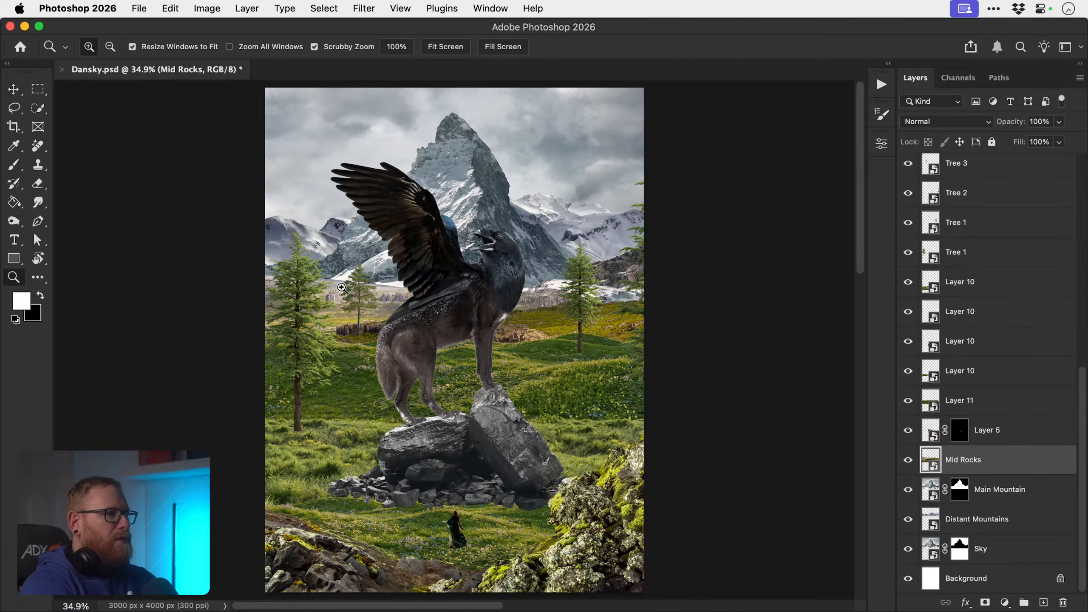
- Shift the small distant tree behind the wolf slightly right and nudge the large tree at the image's left edge slightly left
click(343, 289)
mouse_move(392, 382)
mouse_down()
mouse_move(375, 335)
mouse_move(383, 394)
mouse_move(398, 393)
mouse_up()
key(super+0)
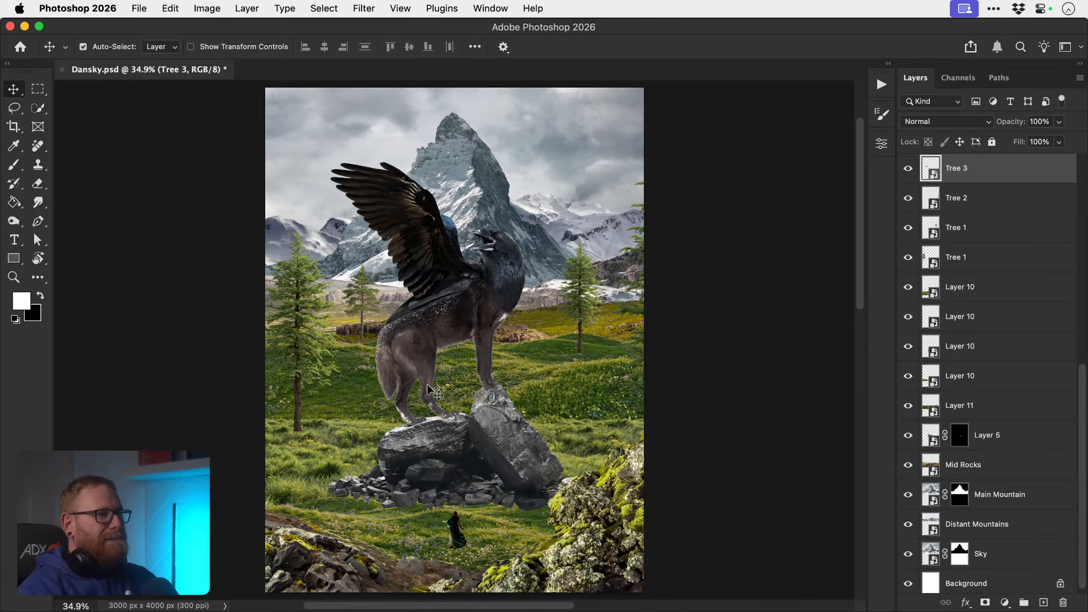
click(299, 365)
key(shift+Left)
key(shift+Left)
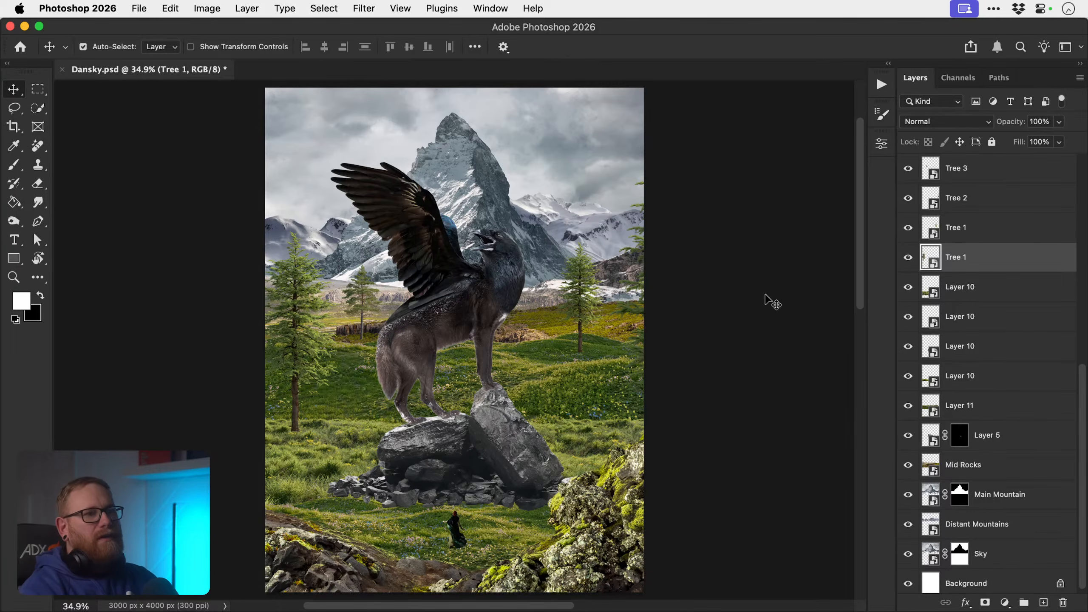
- Toggle the foreground grass layers to identify them, rename the Layer 11 above Layer 3 as Grass Foreground 1 and copy that name
click(909, 290)
click(909, 291)
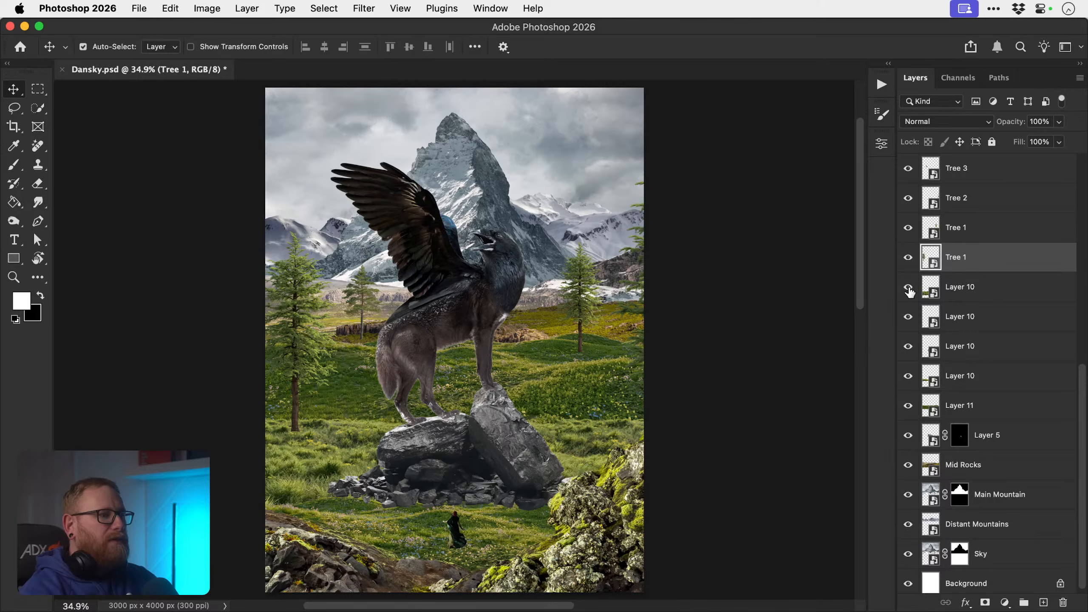
click(422, 534)
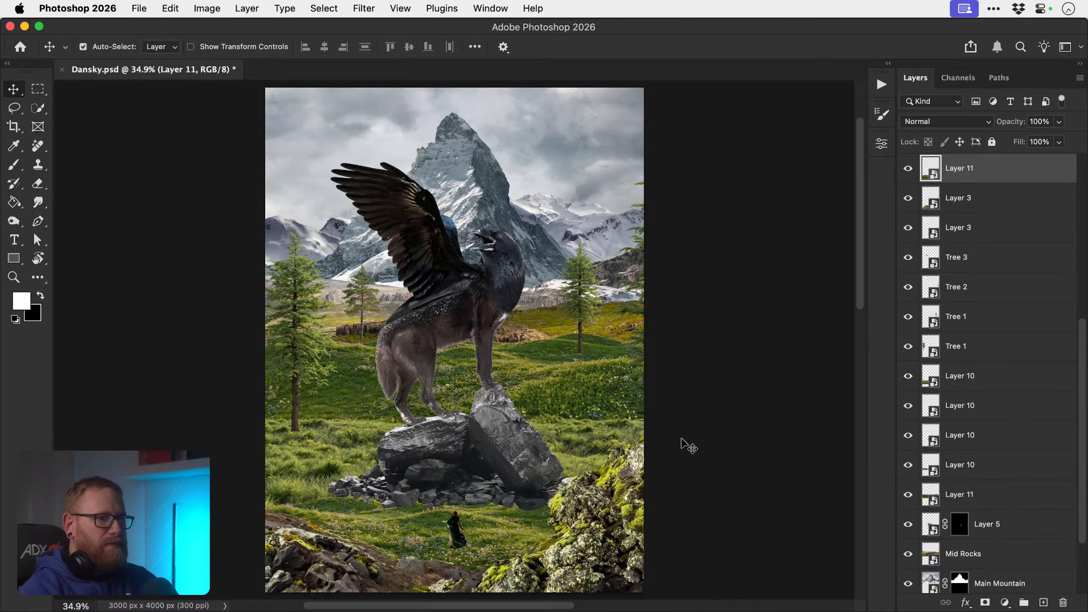
click(907, 169)
click(908, 170)
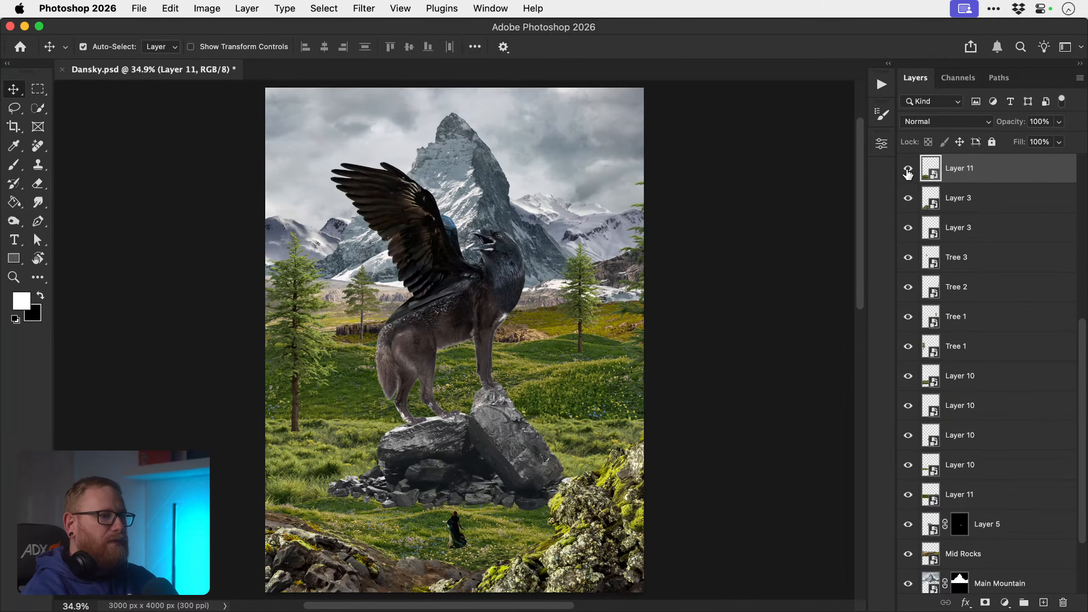
double_click(951, 166)
text(Grass)
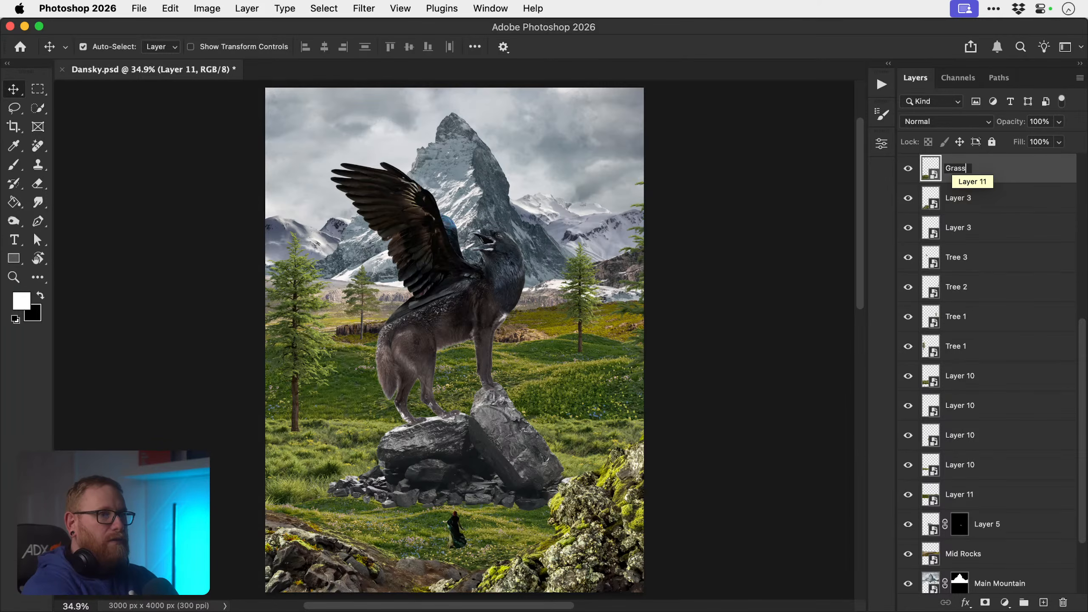
text( Fore)
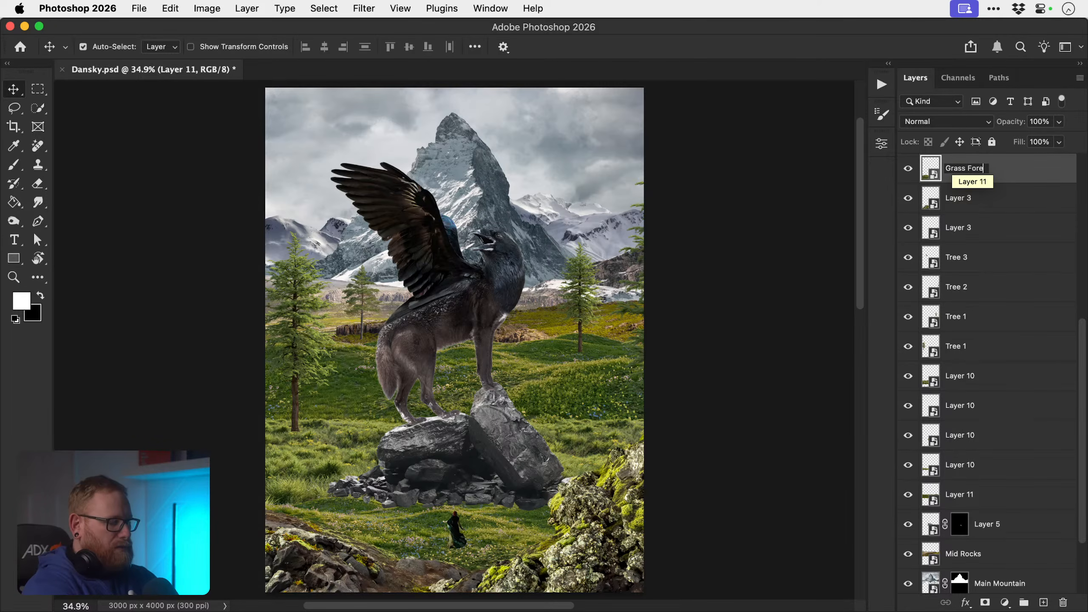
text(ground 1)
key(super+a)
key(super+c)
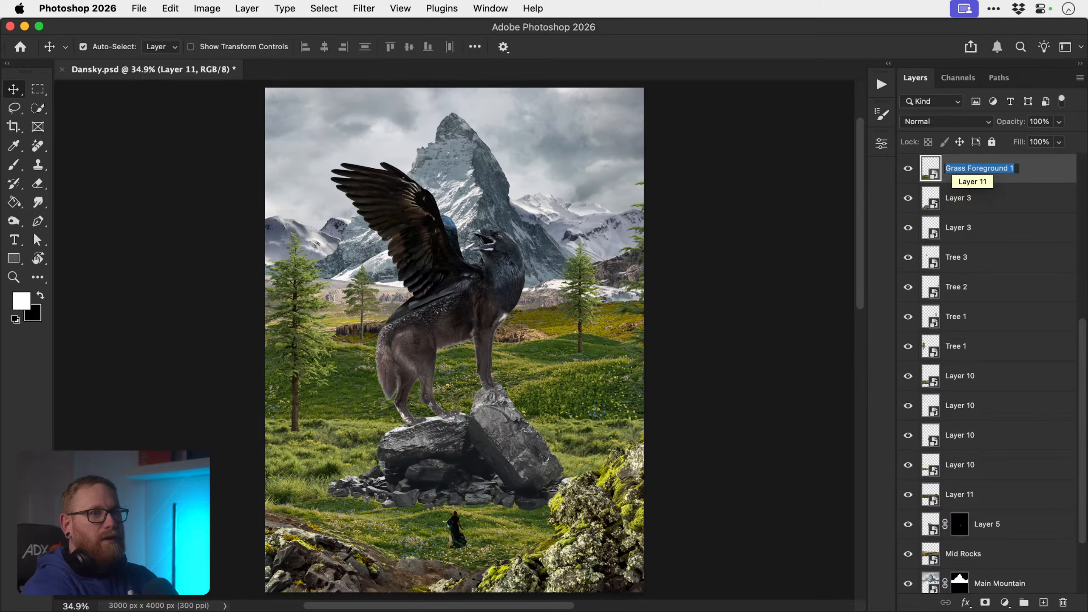
key(Return)
- Test-move the foreground pieces and undo each move, and rename the topmost Layer 10 as Grass Foreground 2
drag(514, 532, 443, 591)
key(super+z)
drag(289, 428, 278, 455)
key(super+z)
double_click(966, 379)
key(super+v)
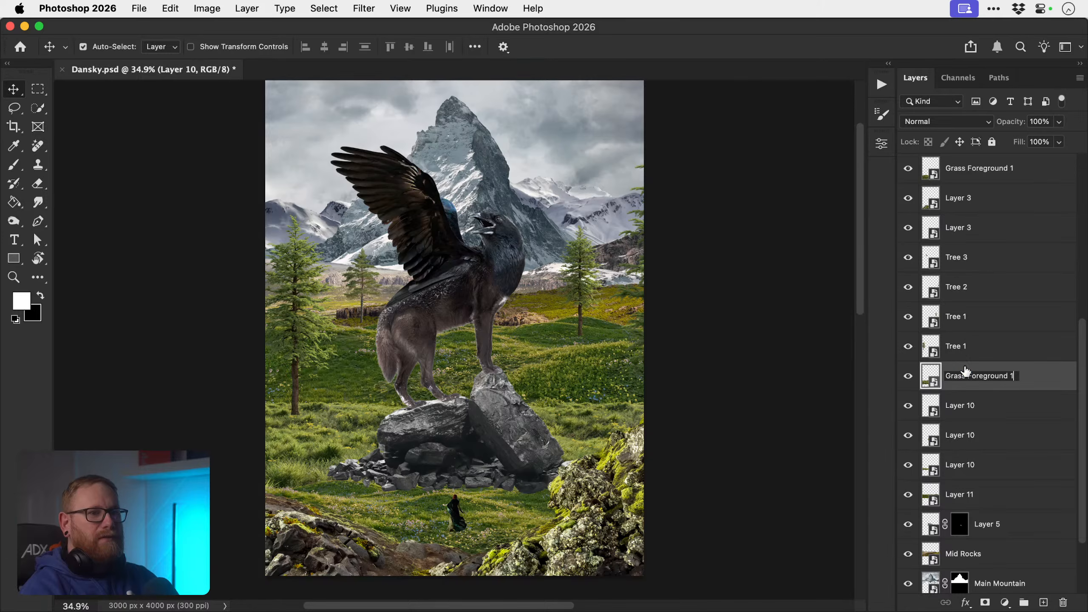
key(BackSpace)
text(2)
key(Return)
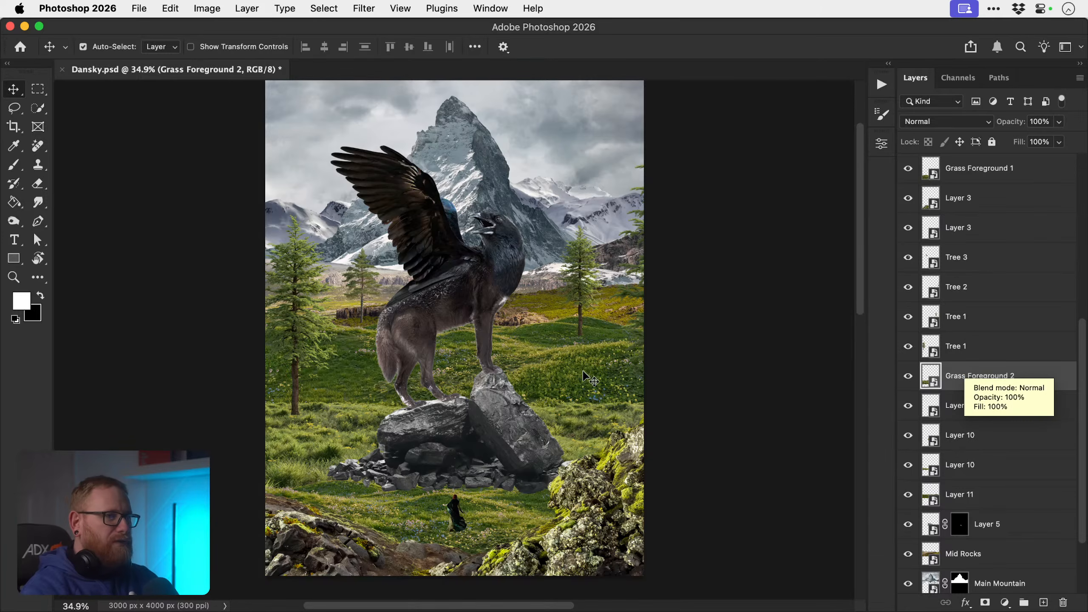
- Shift the remaining Layer 10 grass pieces beside the rocks to identify each one, undoing every move
drag(592, 417, 598, 388)
key(super+z)
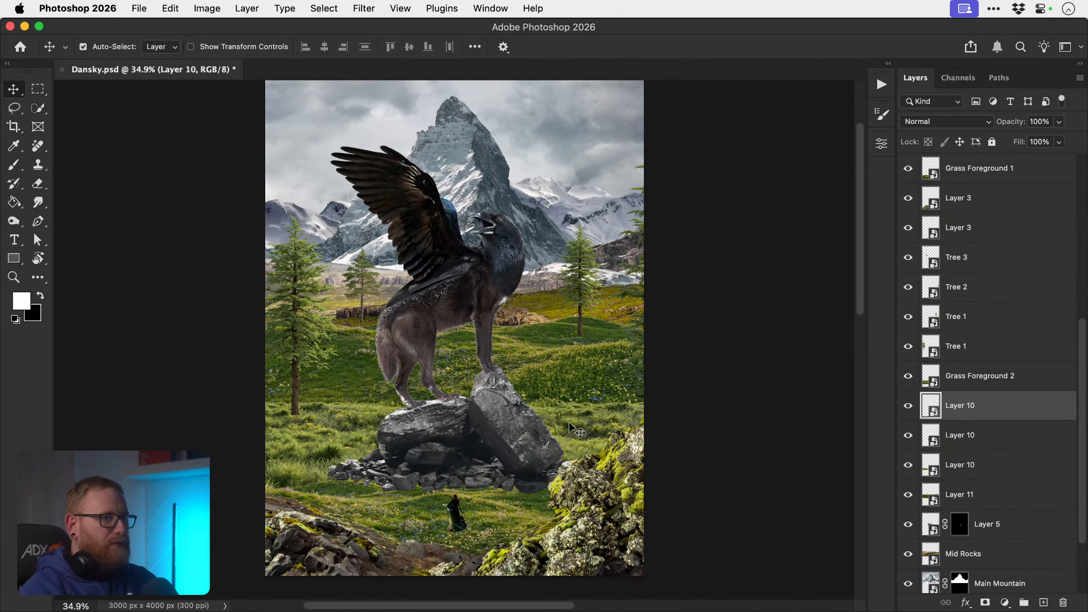
key(z)
click(345, 418)
click(344, 419)
key(v)
mouse_move(345, 417)
mouse_down()
mouse_move(327, 401)
mouse_move(373, 413)
mouse_move(355, 399)
mouse_up()
key(super+z)
key(z)
click(419, 408)
click(420, 409)
key(v)
key(super+z)
- Rename the lowest Layer 10 as Grass Midground 1 and shift the grass beside the rocks to check its extent
double_click(960, 465)
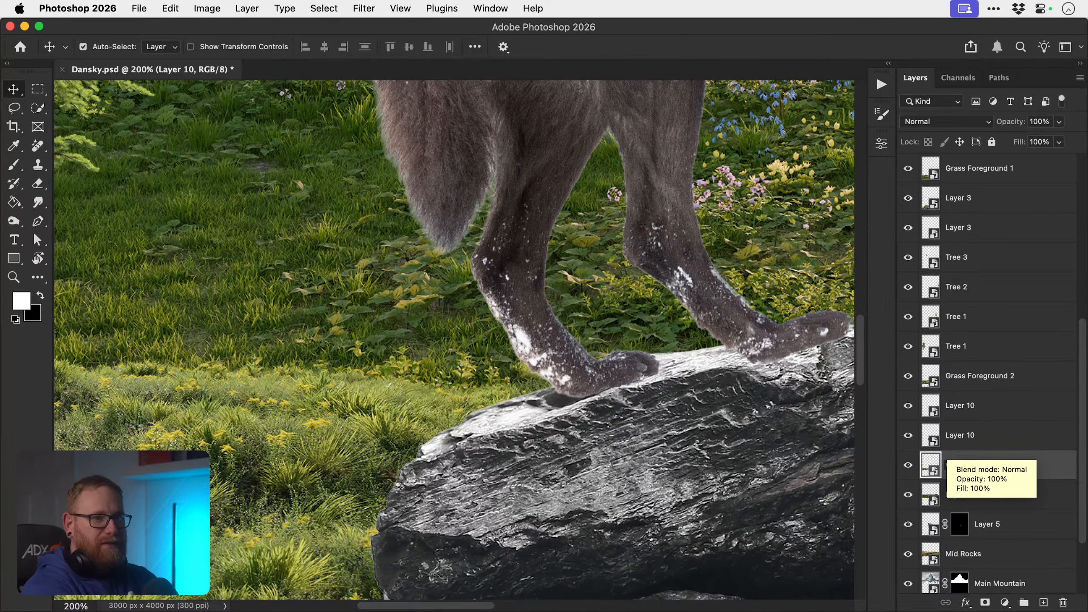
key(Return)
drag(364, 412, 346, 388)
key(super+z)
drag(512, 381, 594, 395)
drag(449, 401, 459, 395)
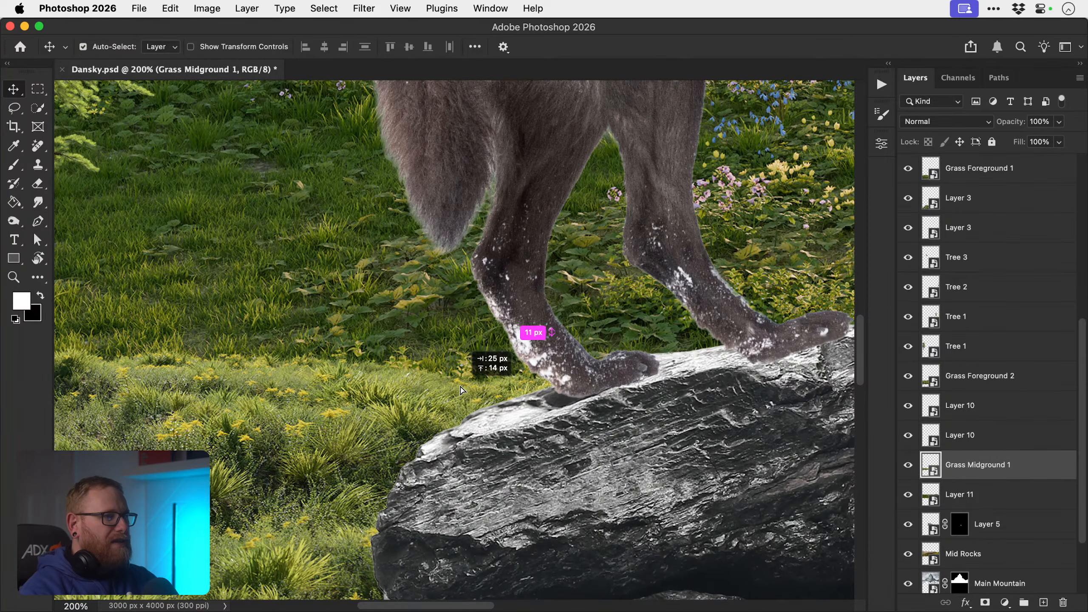
- Test-move the Layer 10 grass on the far side of the leaning rock to find which area it covers
key(z)
drag(497, 429, 402, 429)
drag(561, 421, 388, 433)
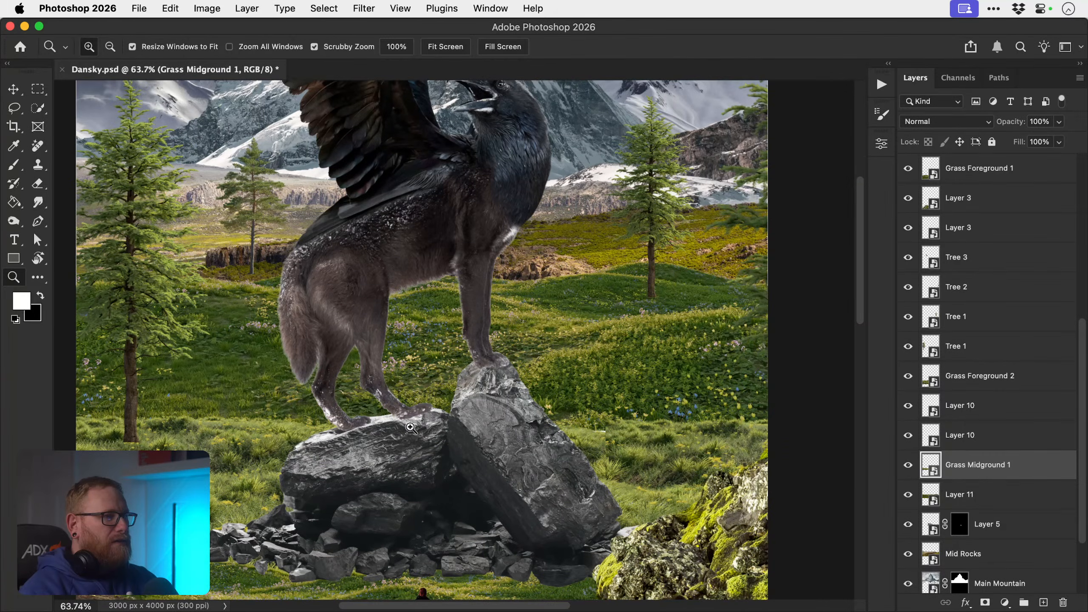
key(v)
key(z)
key(v)
drag(597, 439, 648, 428)
key(z)
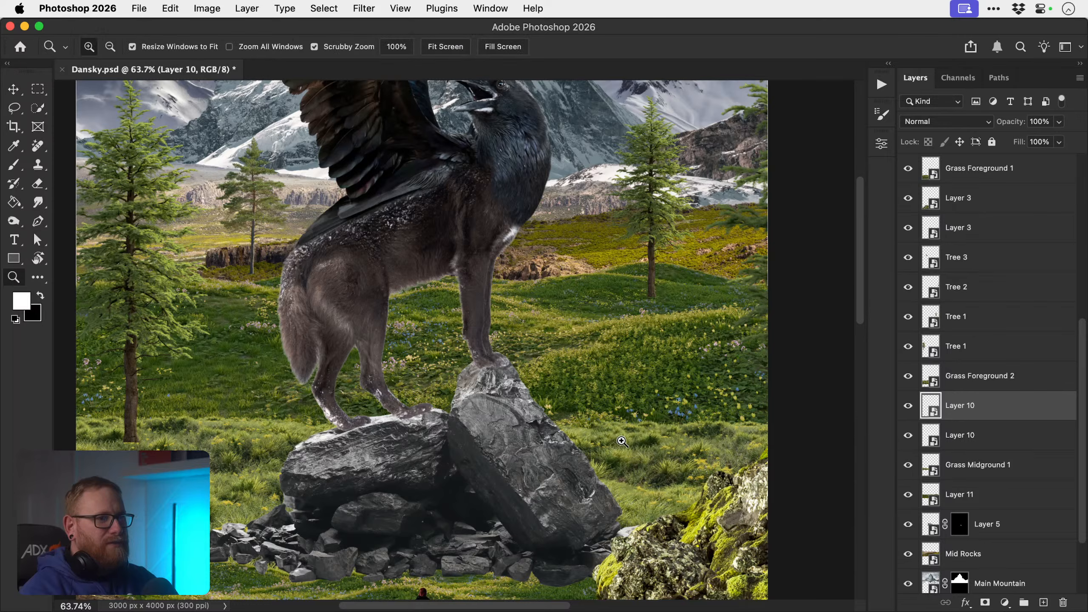
- Add a mask to the upper Layer 10 and paint out its hard grass edge beside the leaning rock with a 30 px black brush
click(623, 439)
click(624, 439)
click(624, 440)
click(624, 439)
key(v)
mouse_move(513, 404)
mouse_down()
mouse_move(513, 426)
mouse_move(513, 412)
mouse_up()
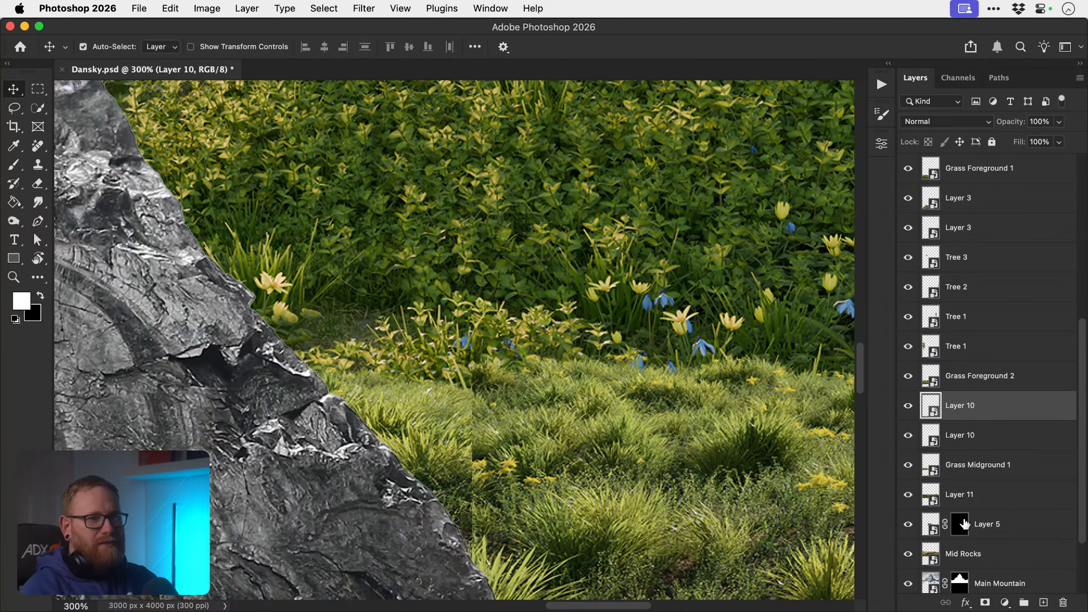
click(985, 601)
key(b)
key(x)
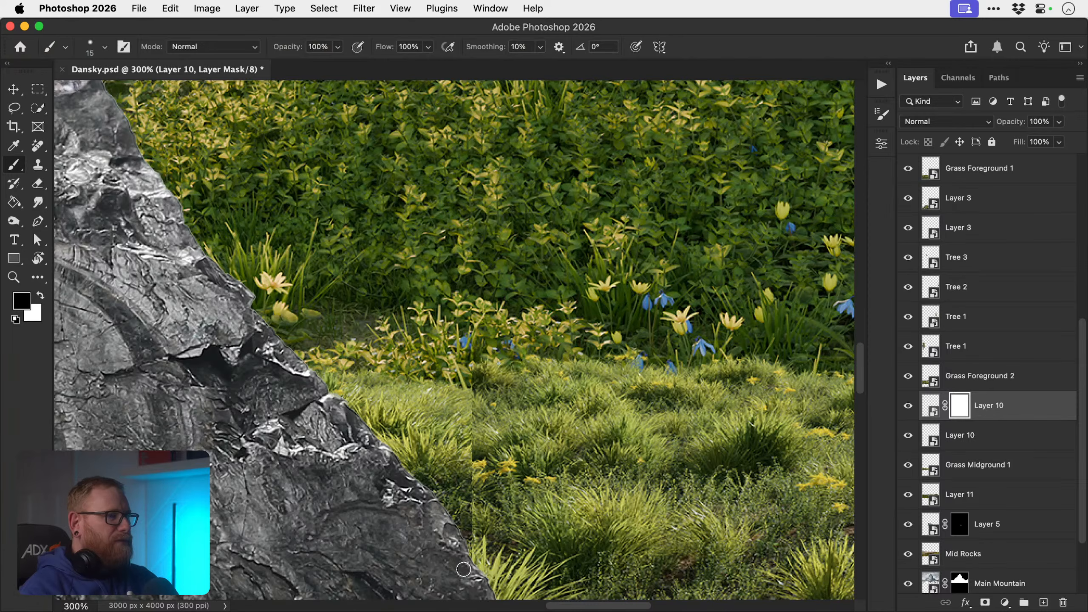
key(bracketright)
mouse_move(466, 566)
mouse_down()
mouse_move(466, 386)
mouse_move(477, 486)
mouse_move(481, 413)
mouse_up()
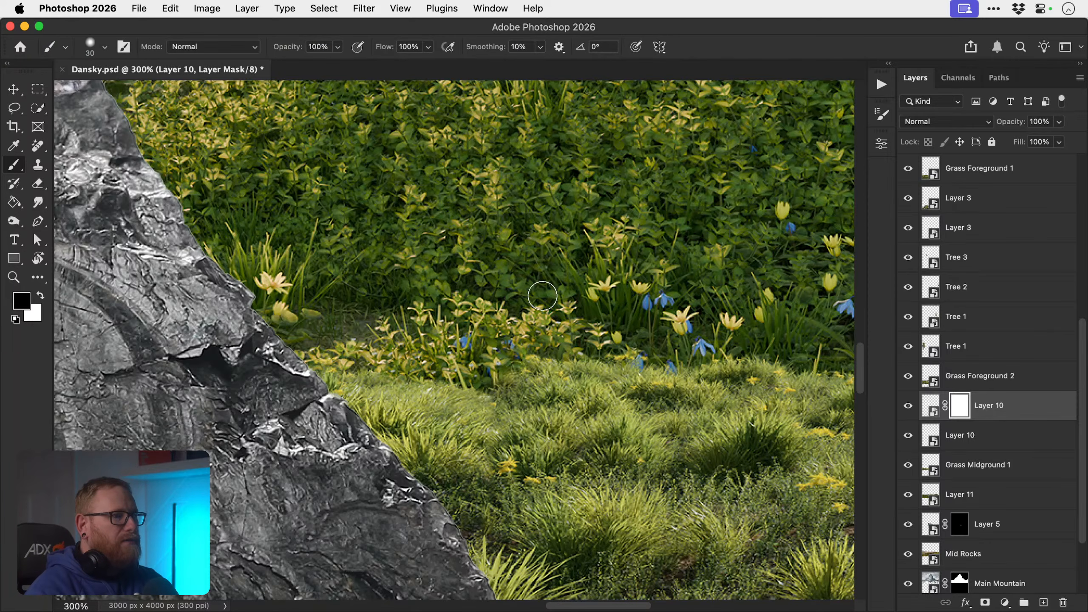
- Toggle both upper Layer 10 grass pieces to compare the blended area beside the leaning rock
key(z)
drag(555, 485, 481, 464)
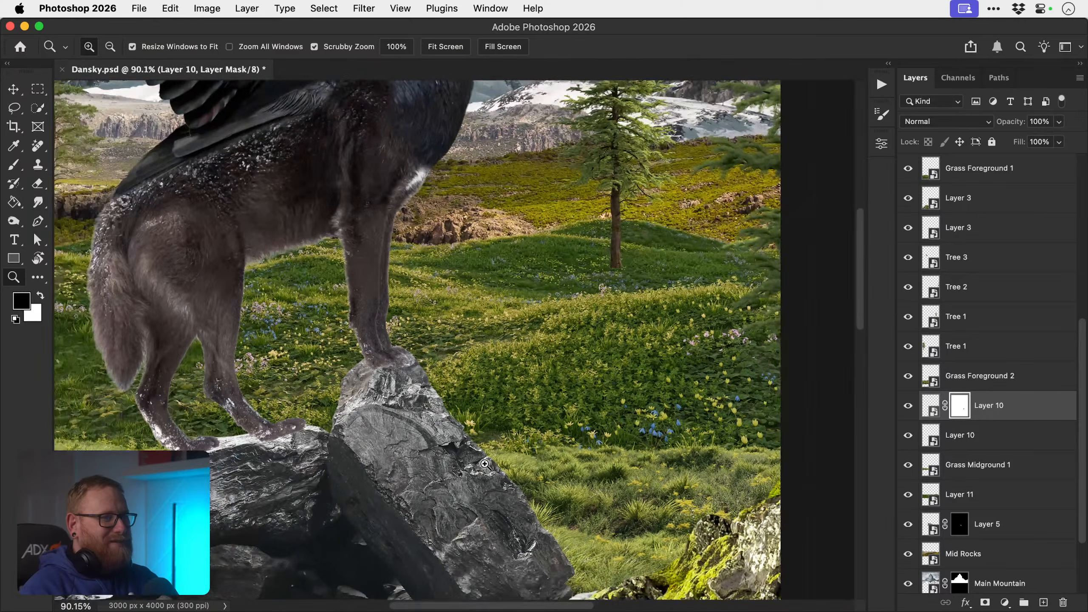
key(v)
click(908, 406)
click(909, 436)
click(908, 436)
click(908, 406)
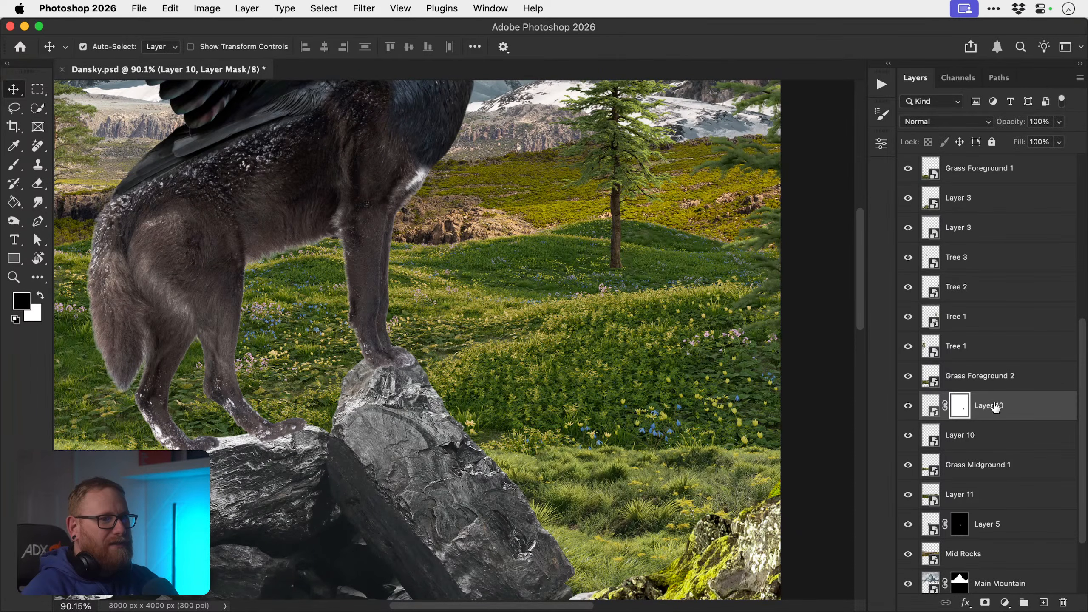
- Copy the name of the Grass Midground 1 layer and rename that layer back to Layer 10
click(967, 379)
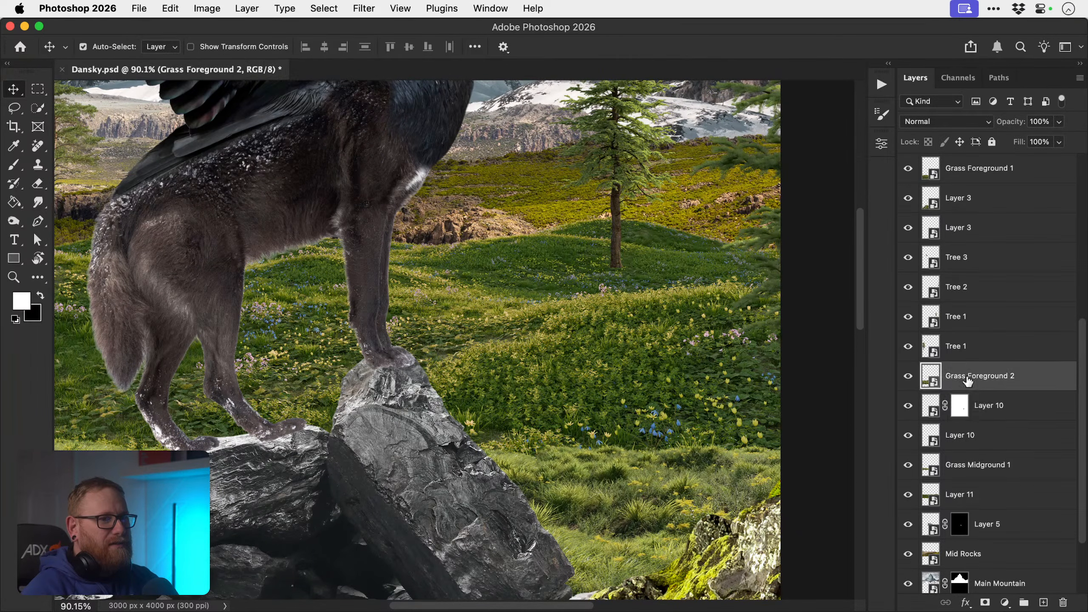
click(989, 409)
double_click(980, 465)
key(super+c)
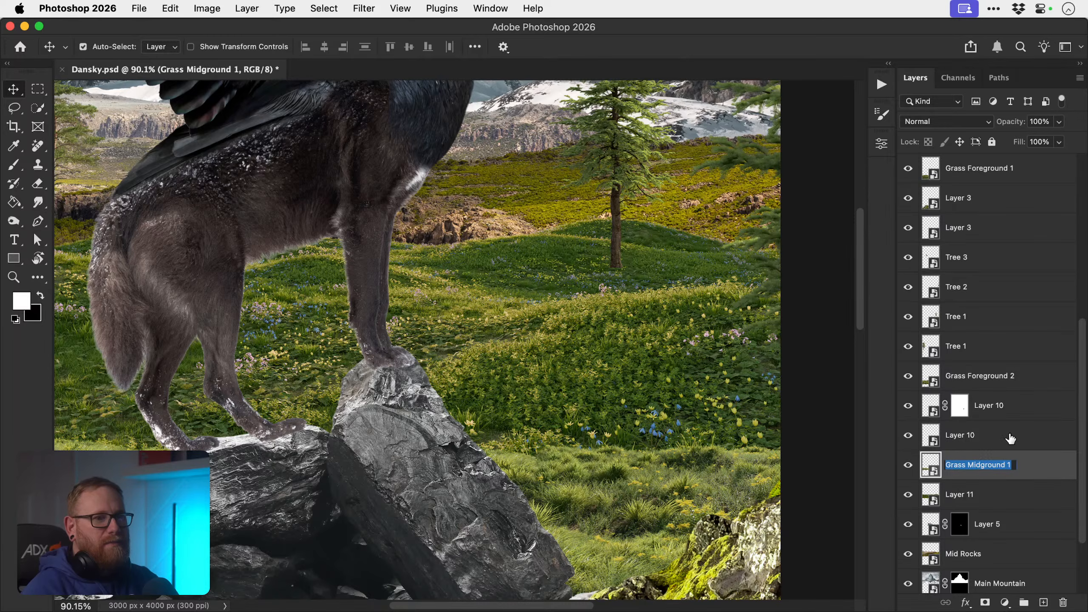
key(Right)
key(super+a)
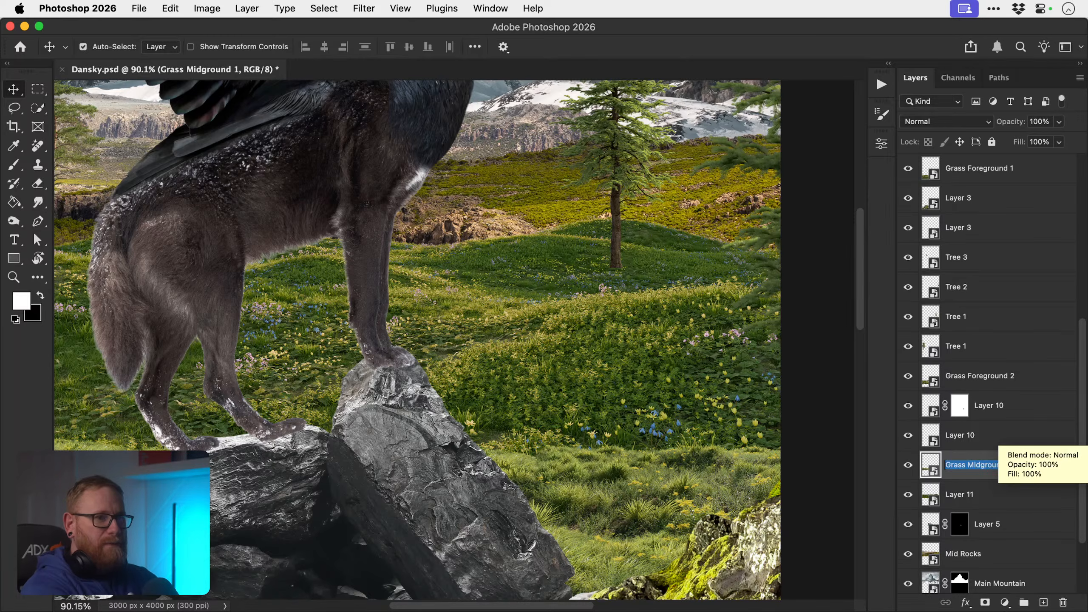
text(Layer 10)
key(Return)
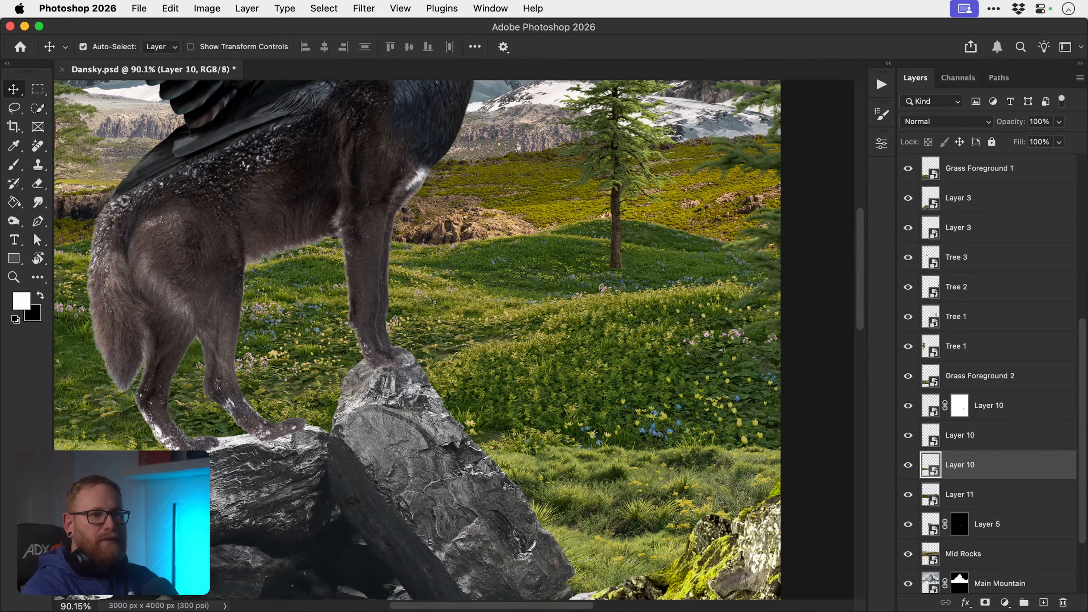
- Convert the three Layer 10 grass layers into one smart object and name it Grass Midground
click(985, 417)
shift+click(989, 467)
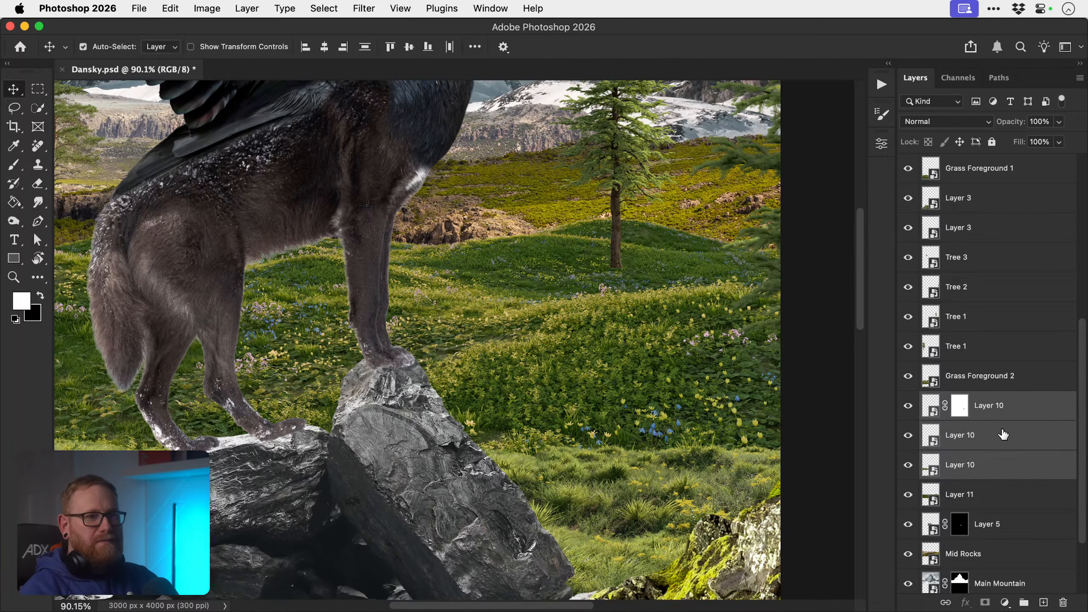
right_click(998, 448)
click(924, 497)
double_click(967, 409)
key(super+v)
key(Return)
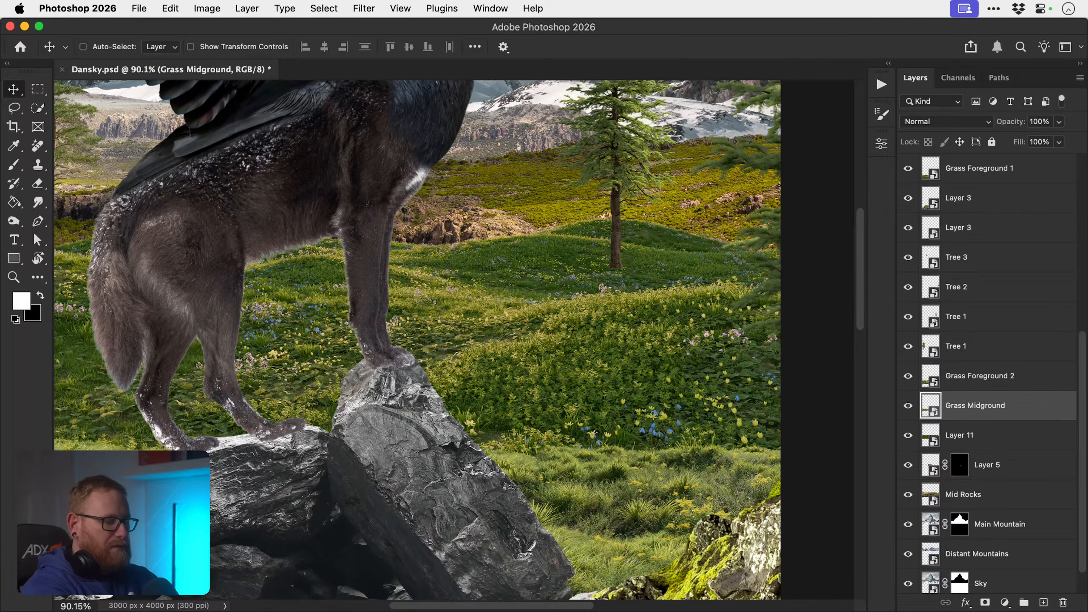
- Toggle and test-move the midground grass to identify it, undo the move, and rename the lower Layer 11 as Grass Midground 2
key(super+0)
click(907, 407)
click(907, 406)
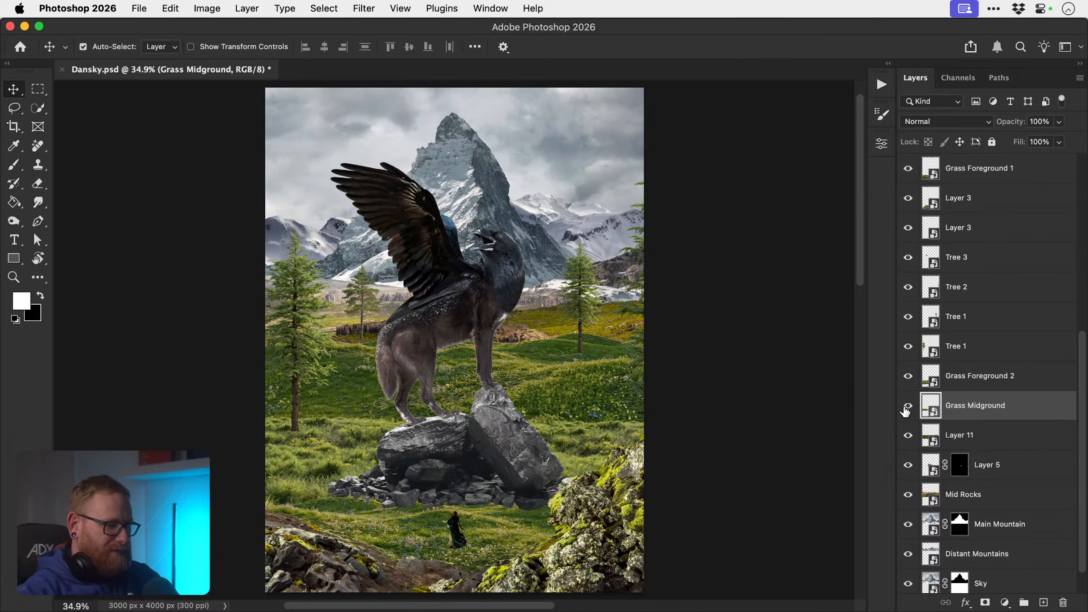
click(908, 436)
click(909, 436)
drag(611, 388, 626, 364)
key(super+z)
double_click(958, 434)
text(G)
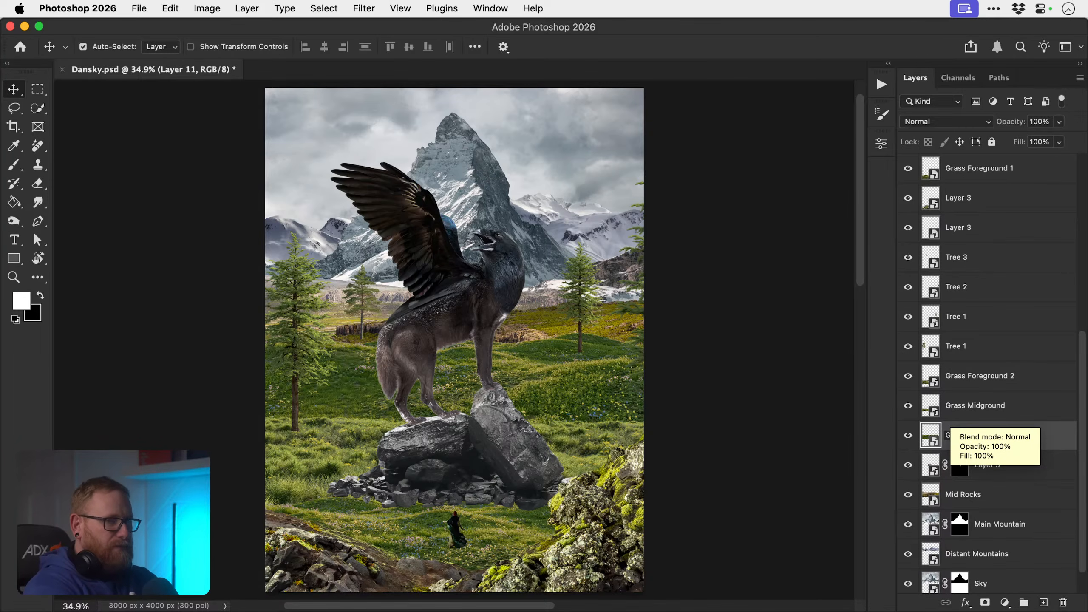
key(Return)
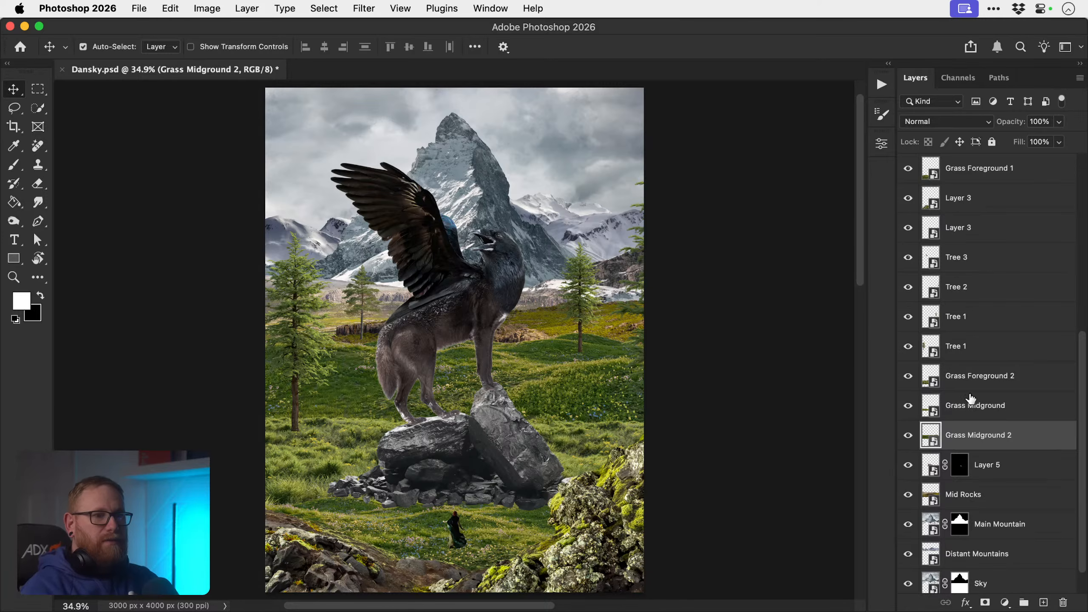
- Rename Grass Midground as Grass Midground 1 and toggle Grass Midground 2 to check its coverage
double_click(995, 405)
key(Right)
text(1)
key(Return)
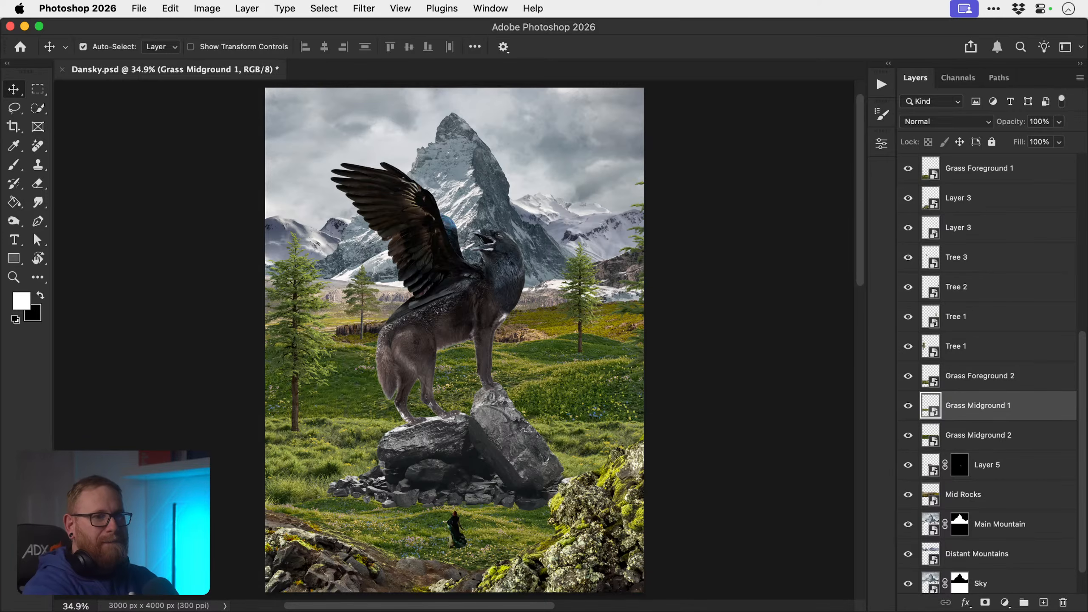
click(910, 436)
click(911, 437)
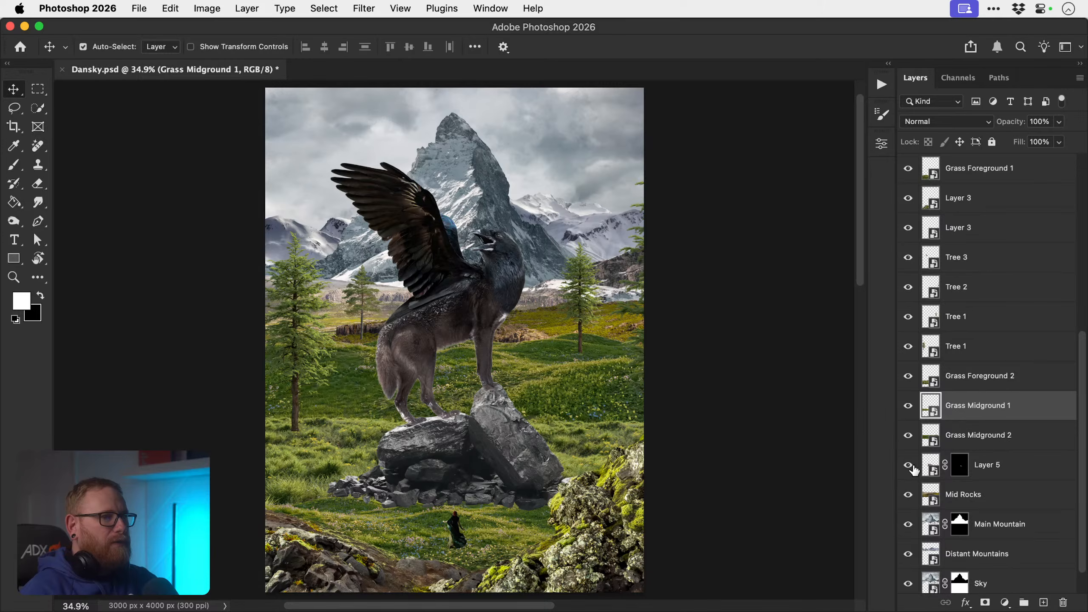
- Check the masked Layer 5 below Grass Midground 2 with Free Transform, cancel the transform and delete the layer
click(977, 463)
key(ctrl+t)
drag(520, 390, 593, 196)
key(Escape)
key(BackSpace)
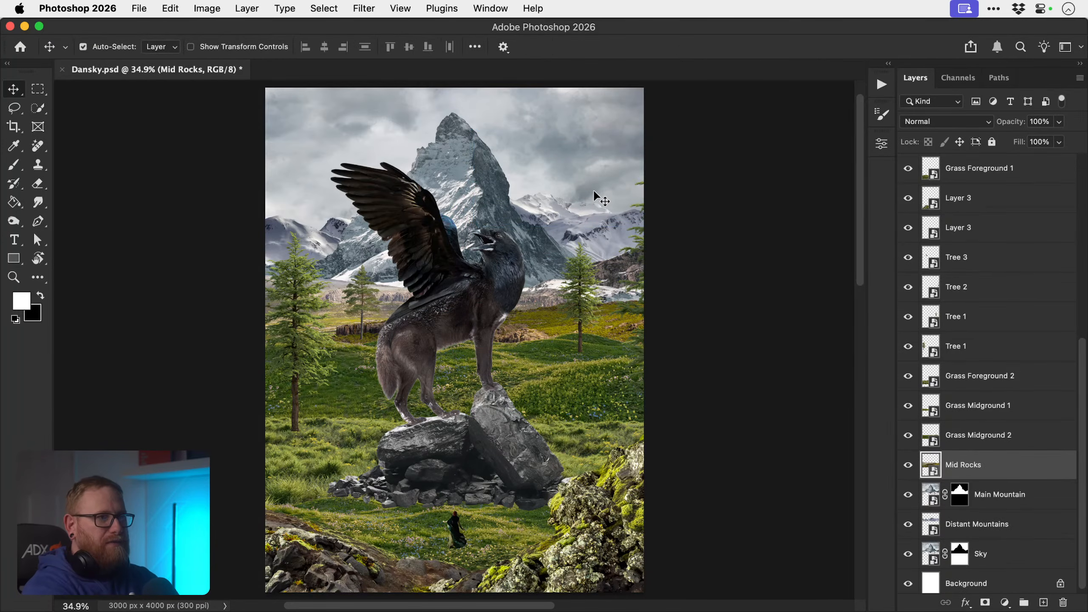
- Review the layer stack, toggle both Tree 1 layers to tell them apart, and rename the upper Tree 1 as Tree 2
scroll(993, 476, up, 10)
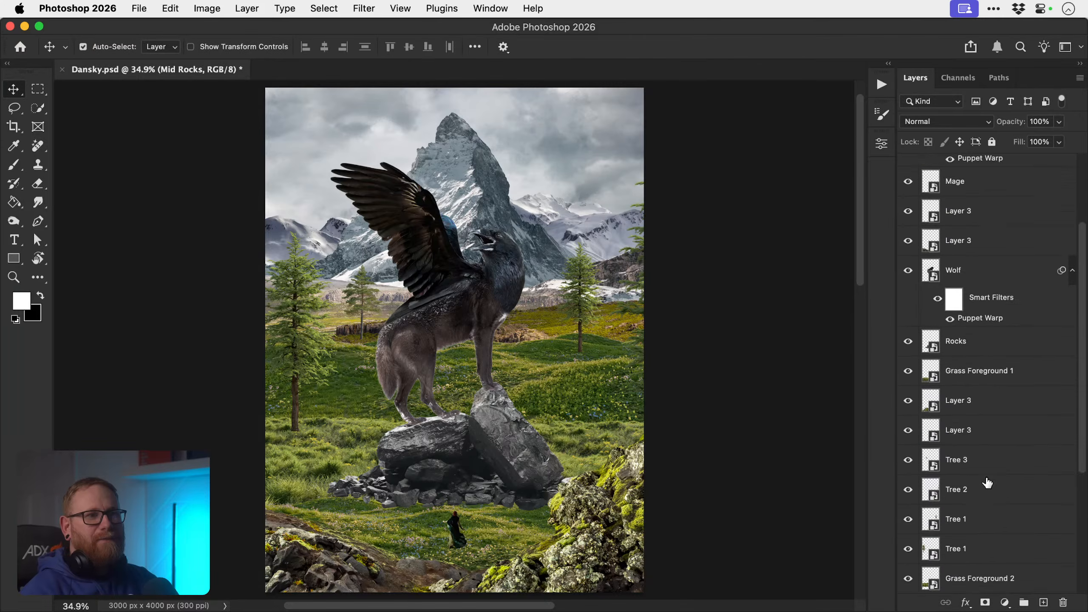
scroll(983, 414, down, 10)
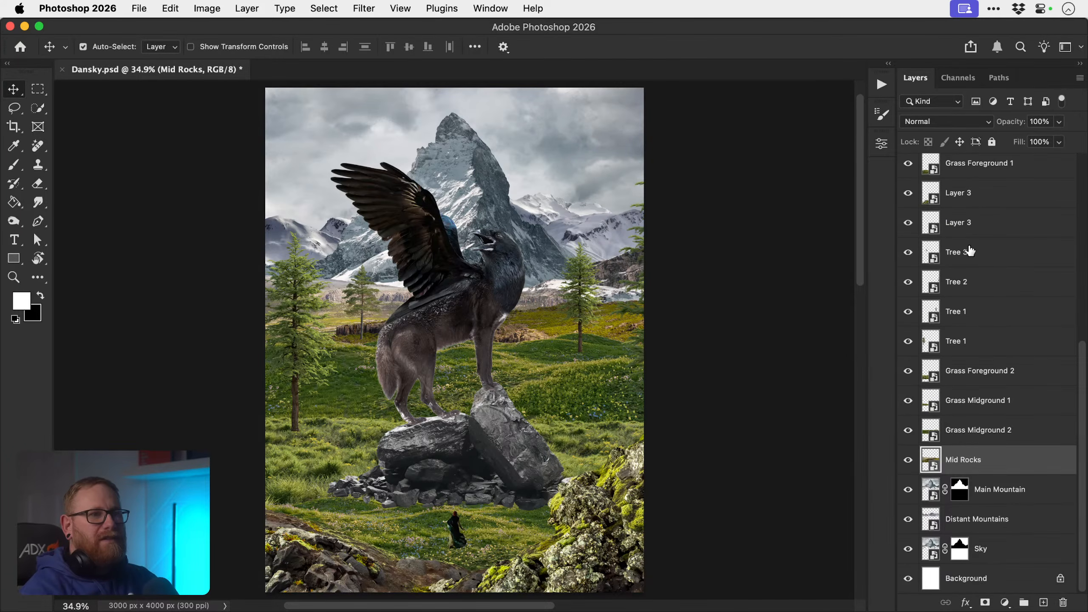
click(907, 341)
click(908, 341)
click(908, 322)
click(908, 322)
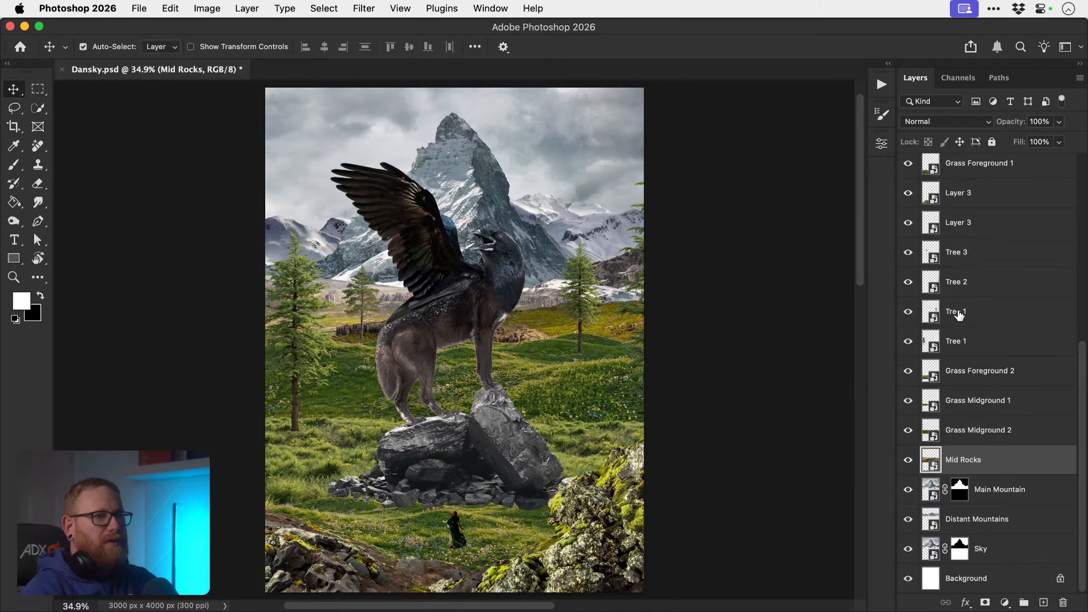
double_click(959, 312)
text(Tree 2)
key(Return)
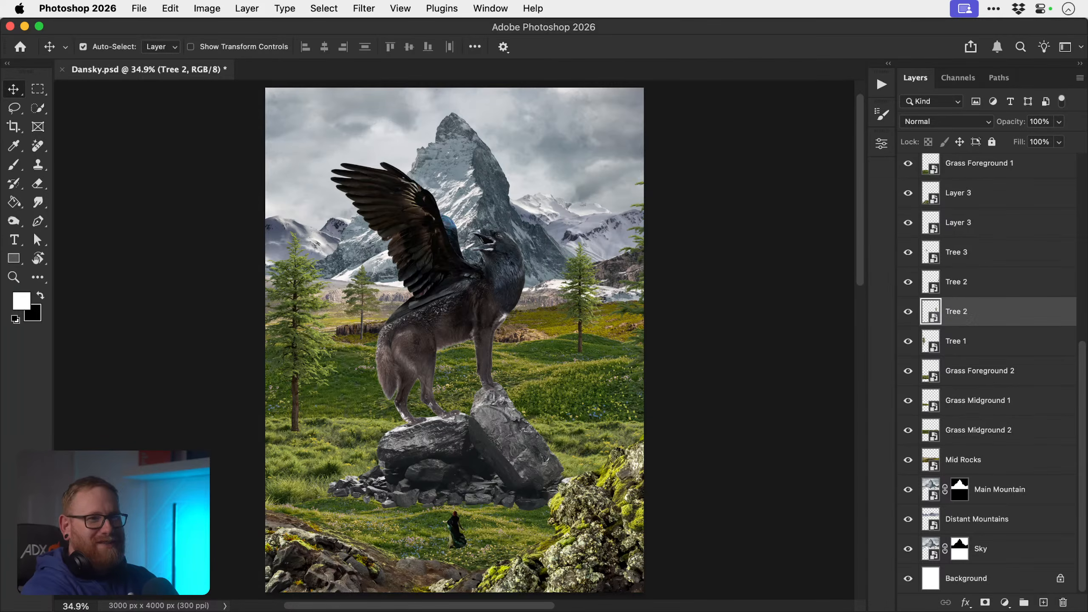
- Toggle the upper Tree 2 layer to identify it and rename it as Tree 3
click(909, 283)
click(909, 284)
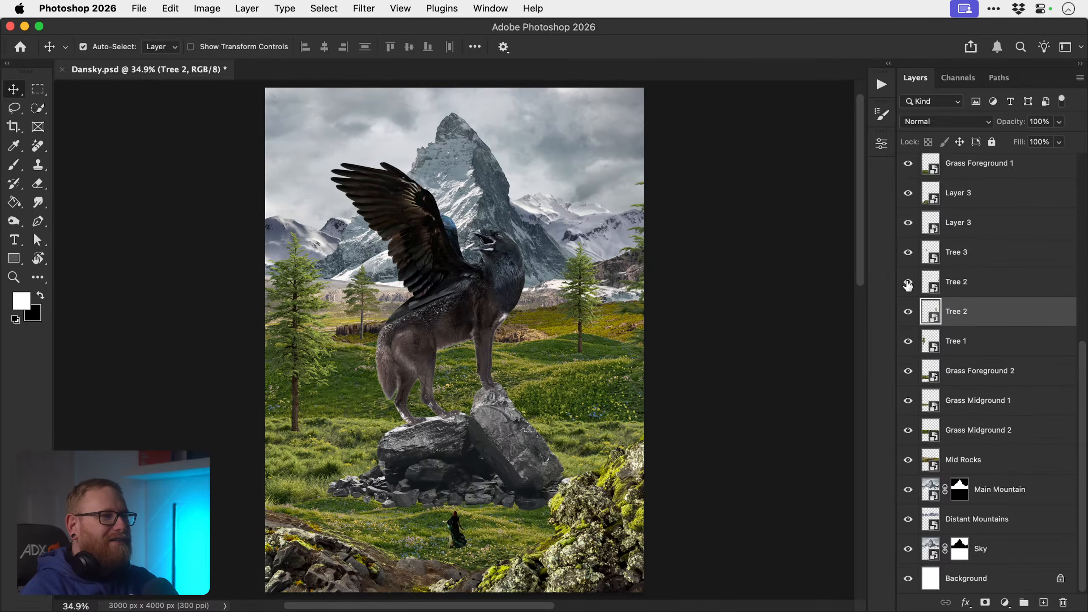
double_click(959, 282)
text(Tree 3)
key(Return)
- Rename the uppermost Tree 3 layer as Tree 4 and toggle its visibility to check which tree it holds
double_click(956, 252)
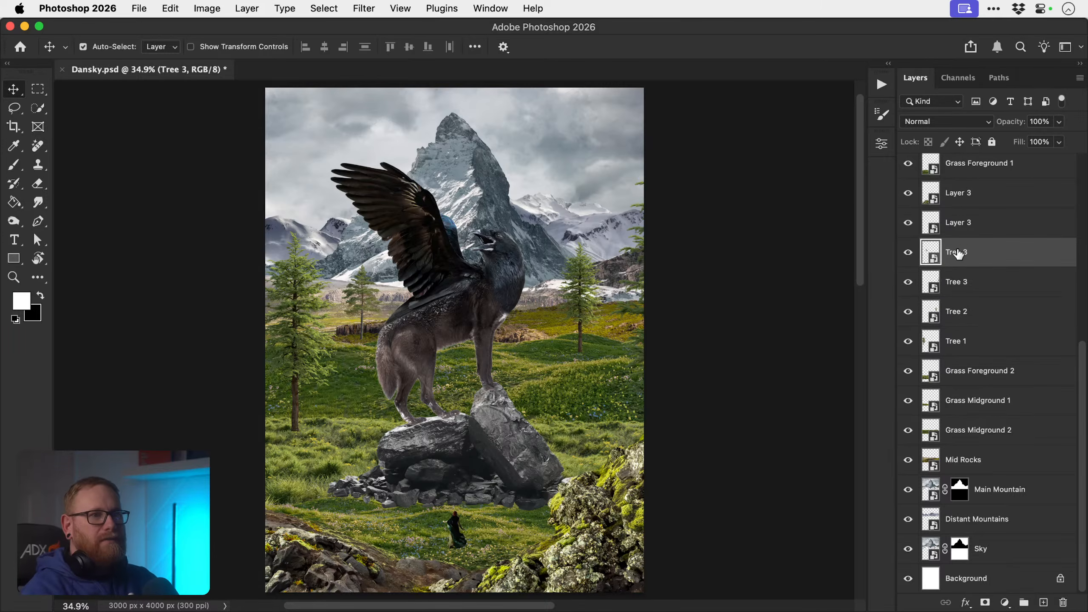
text(Tree 4)
key(Return)
click(908, 253)
click(908, 253)
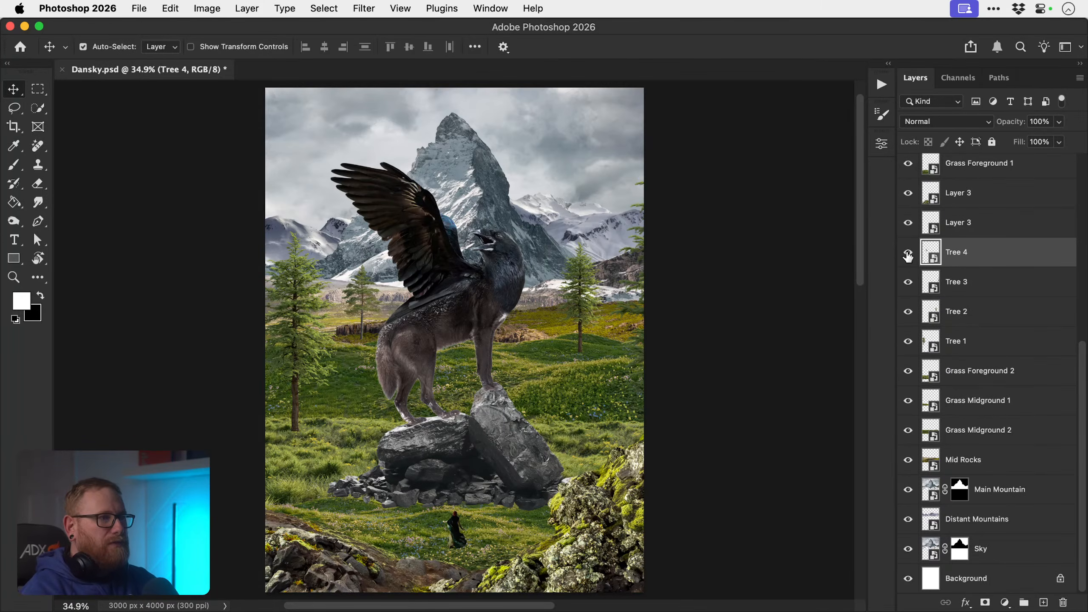
- Group the layers Tree 1 to Tree 4 and name the group Trees
shift+click(972, 340)
key(super+g)
double_click(965, 347)
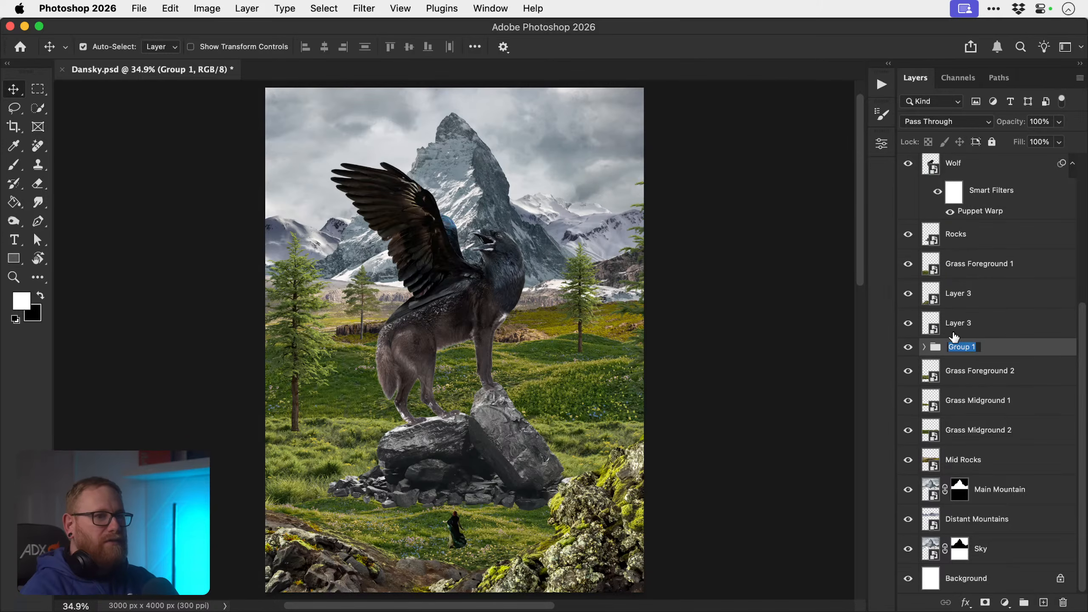
text(Trees)
key(Return)
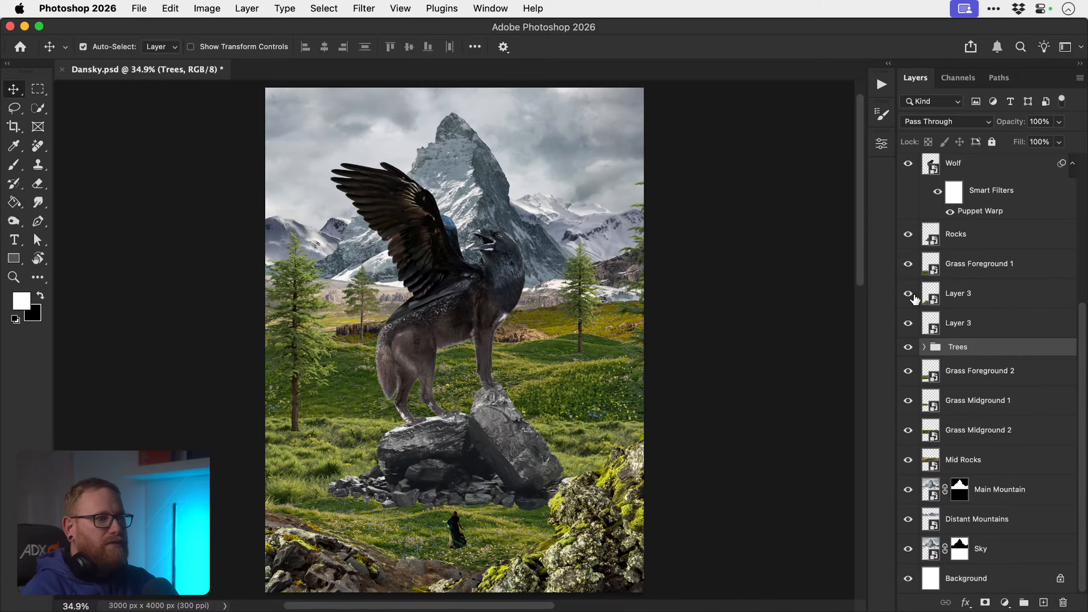
- Check both Layer 3 rock layers with Free Transform, cancel it, and place the two layers directly above the Wolf layer
click(972, 302)
shift+click(966, 328)
key(super+t)
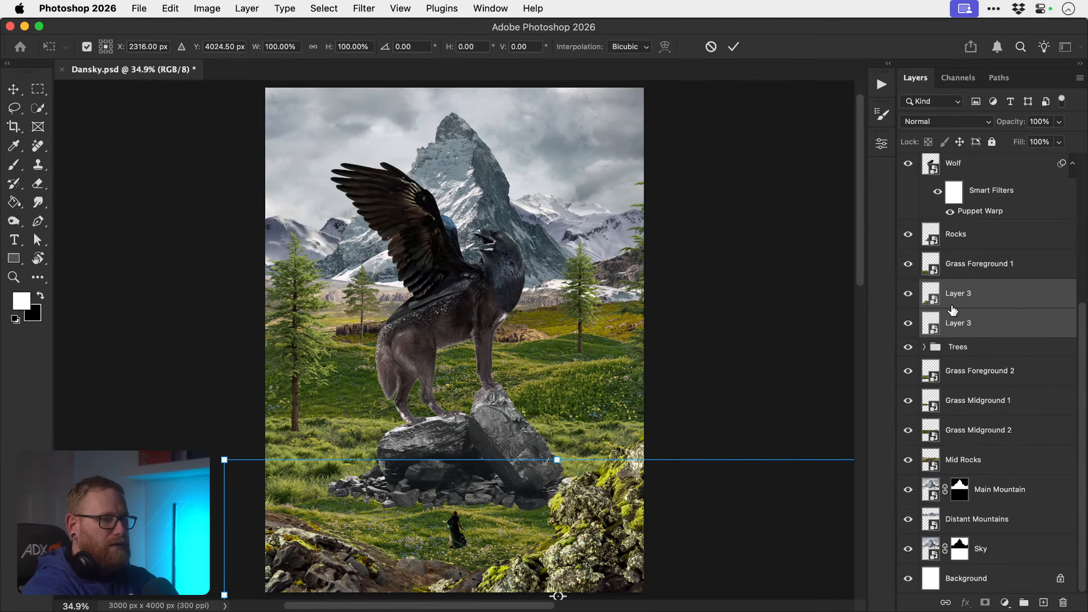
key(Escape)
key(super+z)
key(super+z)
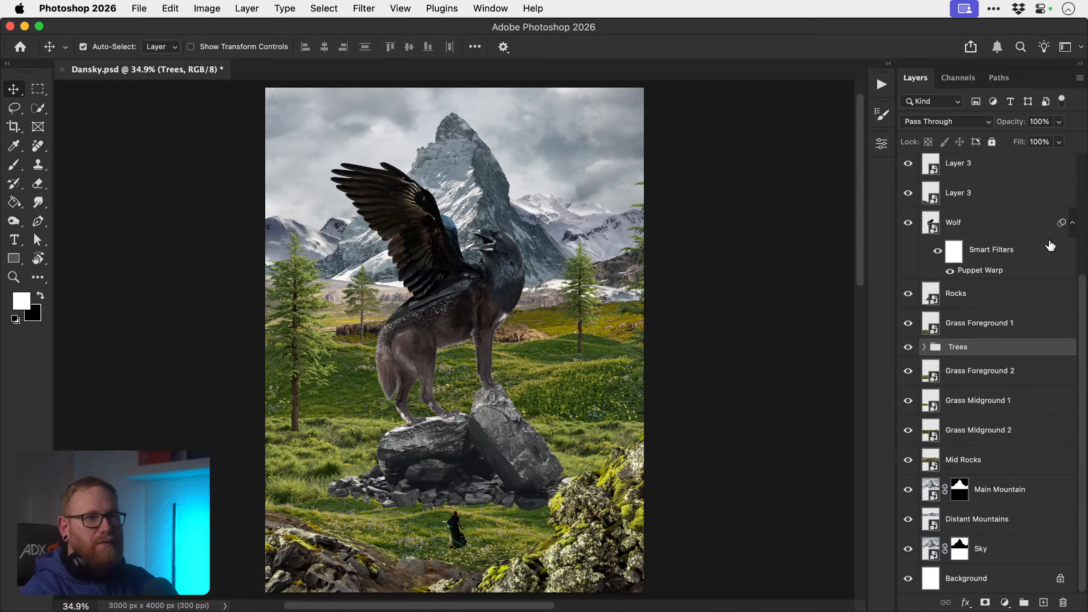
- Collapse the Wolf layer's smart filters, toggle its visibility to check it, and convert the layer to a new Smart Object
click(1072, 223)
click(982, 264)
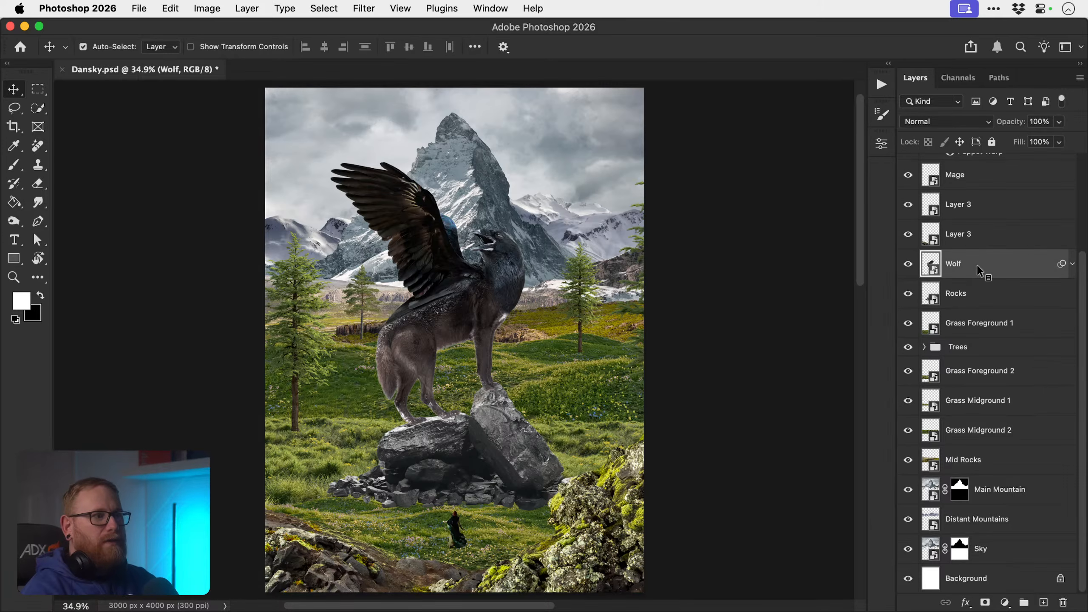
click(908, 264)
click(908, 263)
right_click(981, 264)
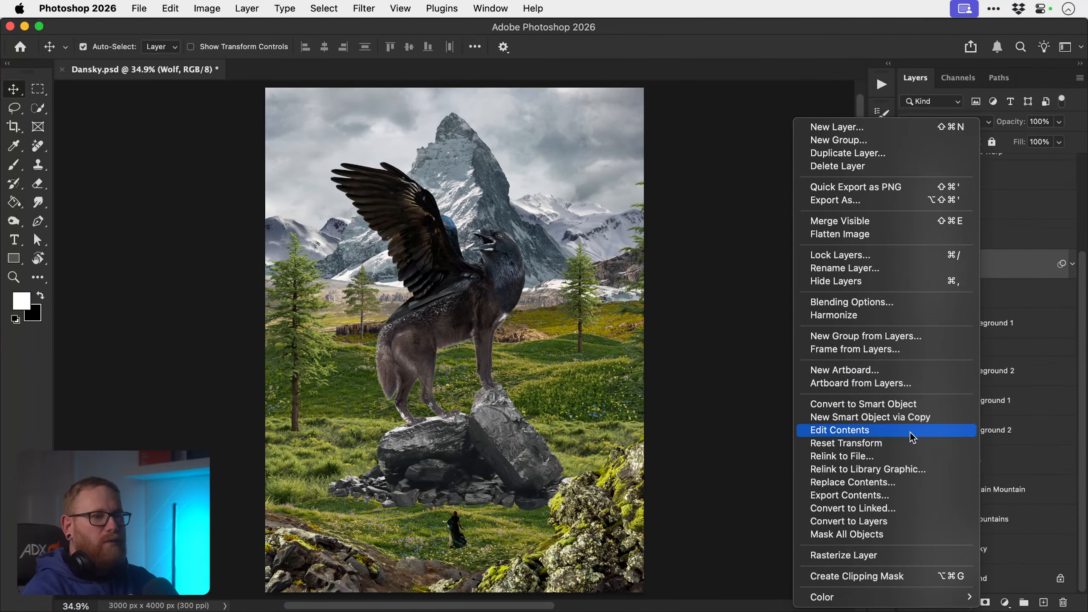
click(900, 404)
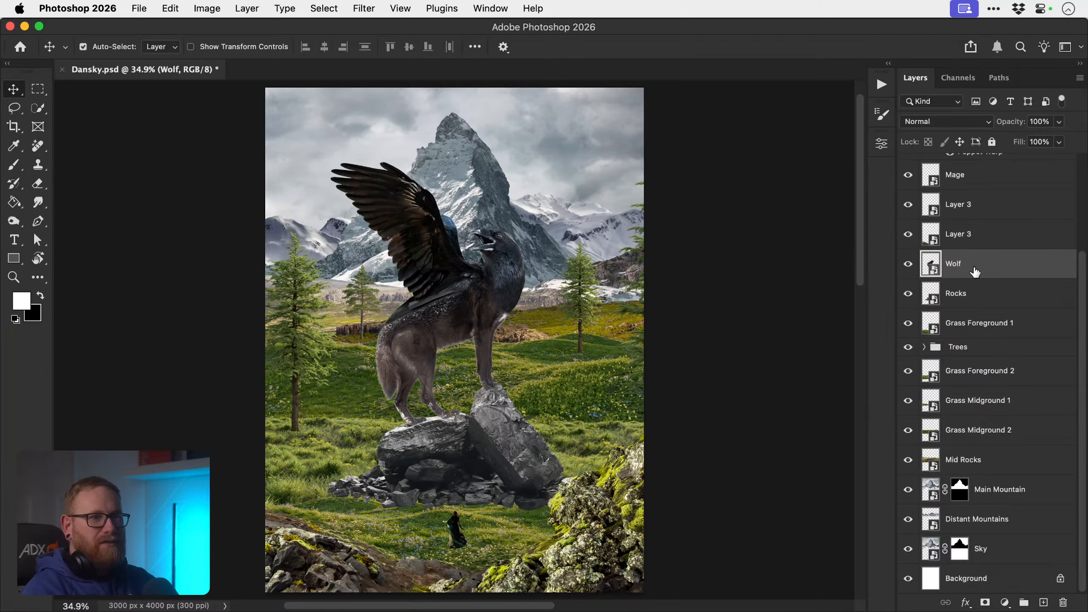
- Identify the lower Layer 3 by its visibility and rename it as Mossy Rocks Foreground 1
scroll(972, 276, up, 4)
click(908, 327)
double_click(958, 327)
text(Rock)
key(BackSpace)
key(BackSpace)
key(BackSpace)
key(BackSpace)
text(Mossy Rocks For)
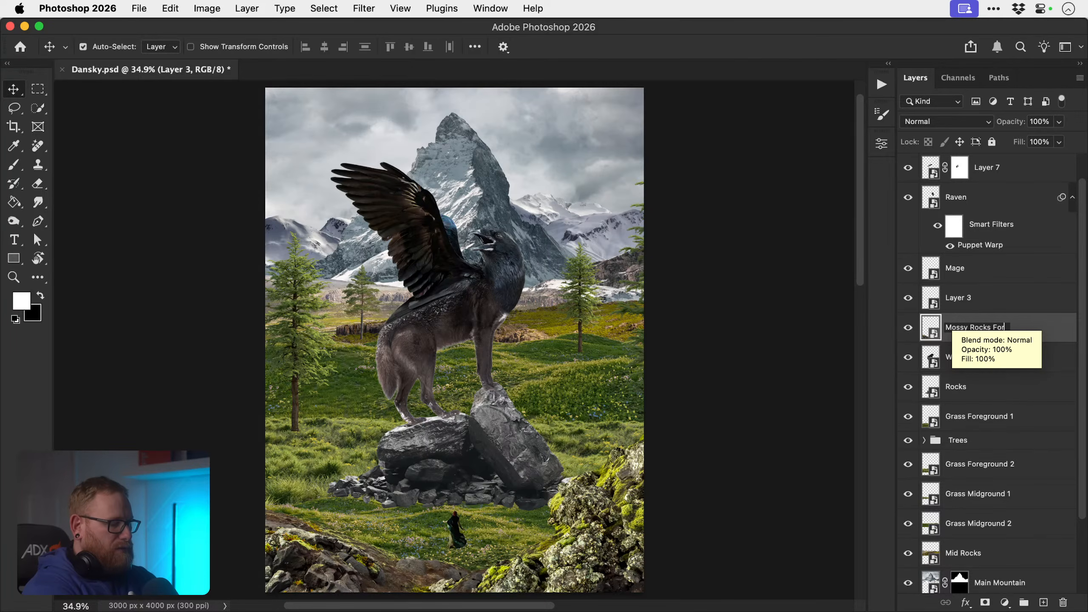
text(eground 1)
key(Return)
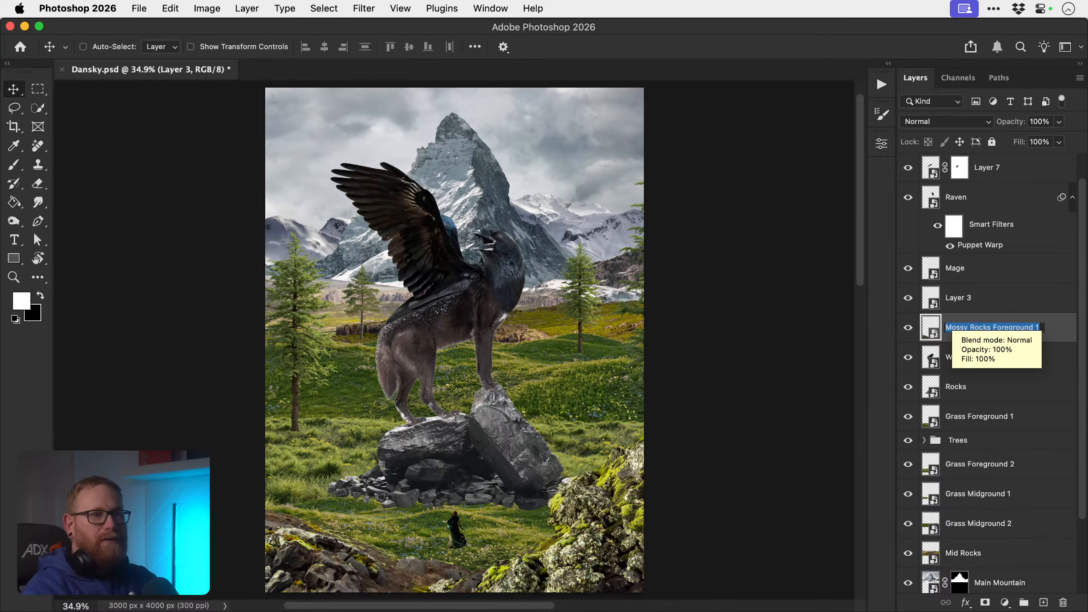
- Toggle the remaining Layer 3 to identify it and rename it as Mossy Rocks Foreground 2
click(908, 300)
click(907, 300)
double_click(958, 298)
text(Mossy Rocks Foreground 1)
key(BackSpace)
text(2)
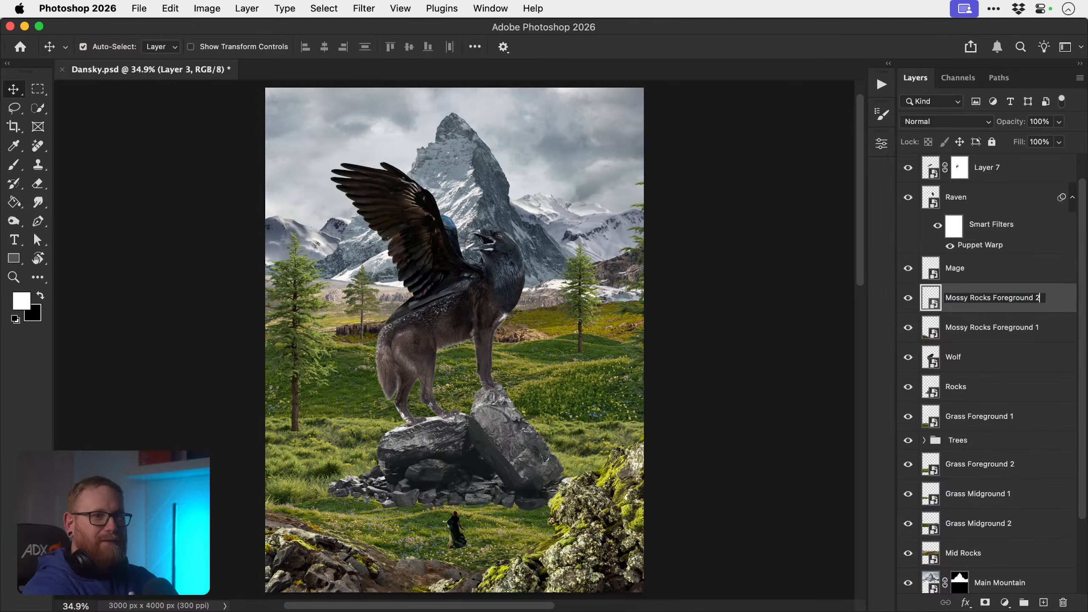
key(Return)
- Group the two mossy rock layers and name the group Mossy Rocks Foreground
shift+click(977, 333)
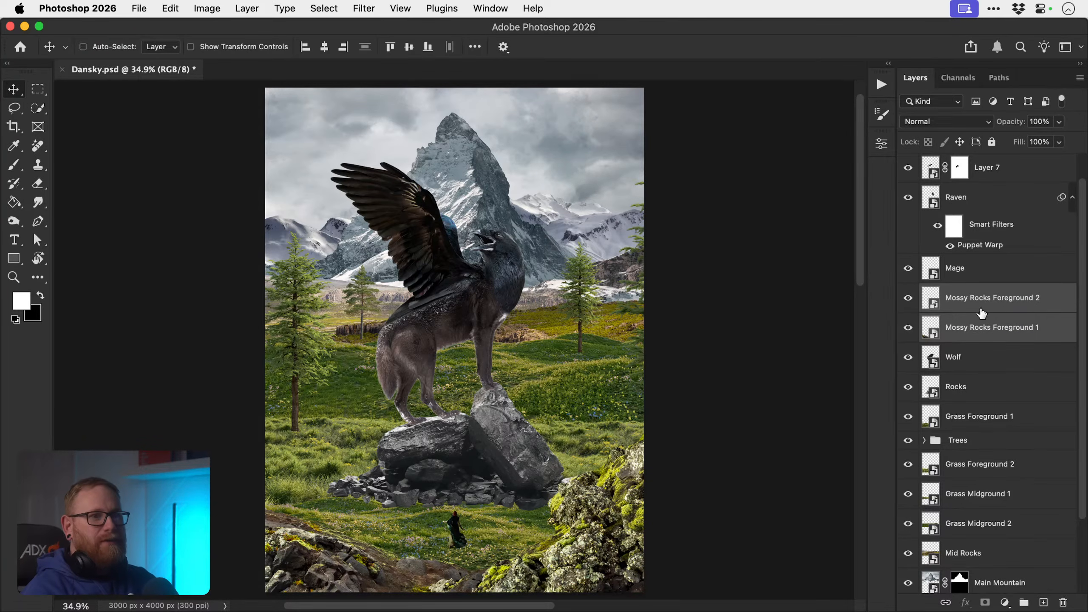
key(super+g)
double_click(961, 291)
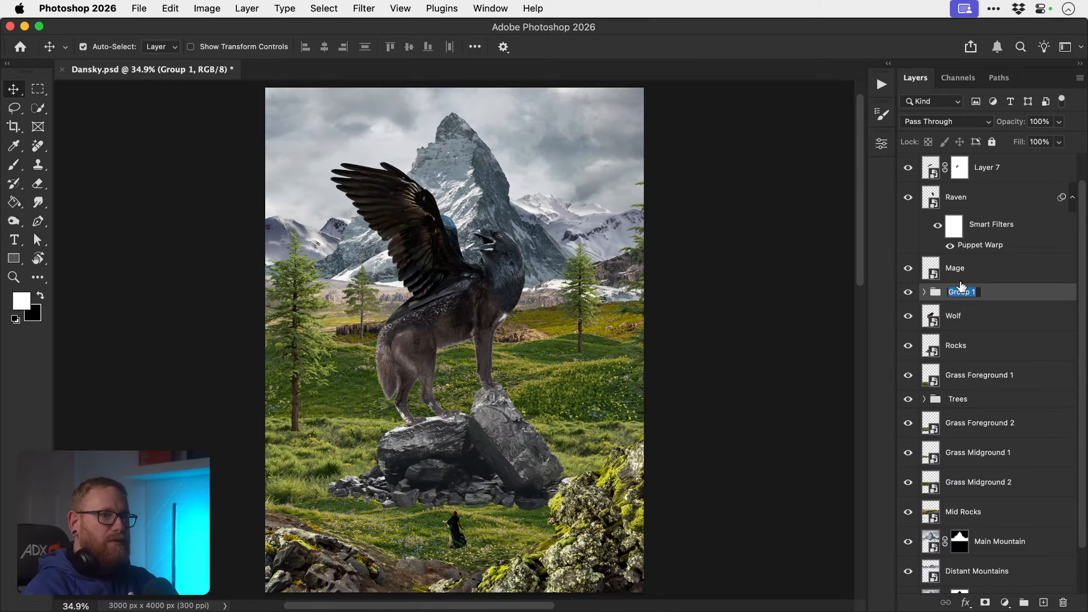
text(Mossy Rocks Foreground)
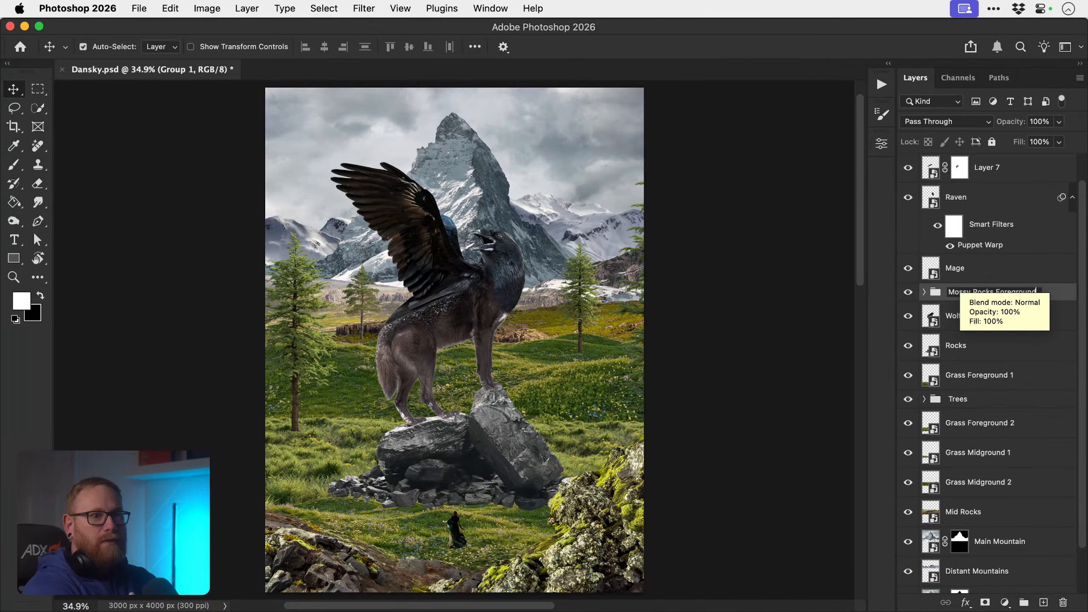
key(Return)
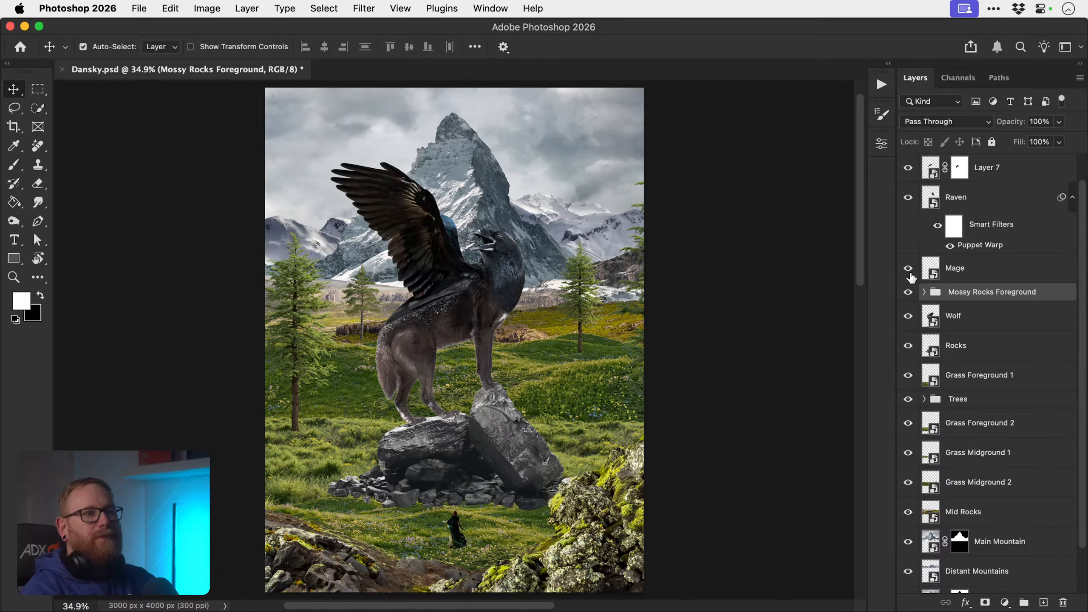
- Convert the Raven layer with its Puppet Warp filter to a Smart Object
scroll(972, 273, up, 1)
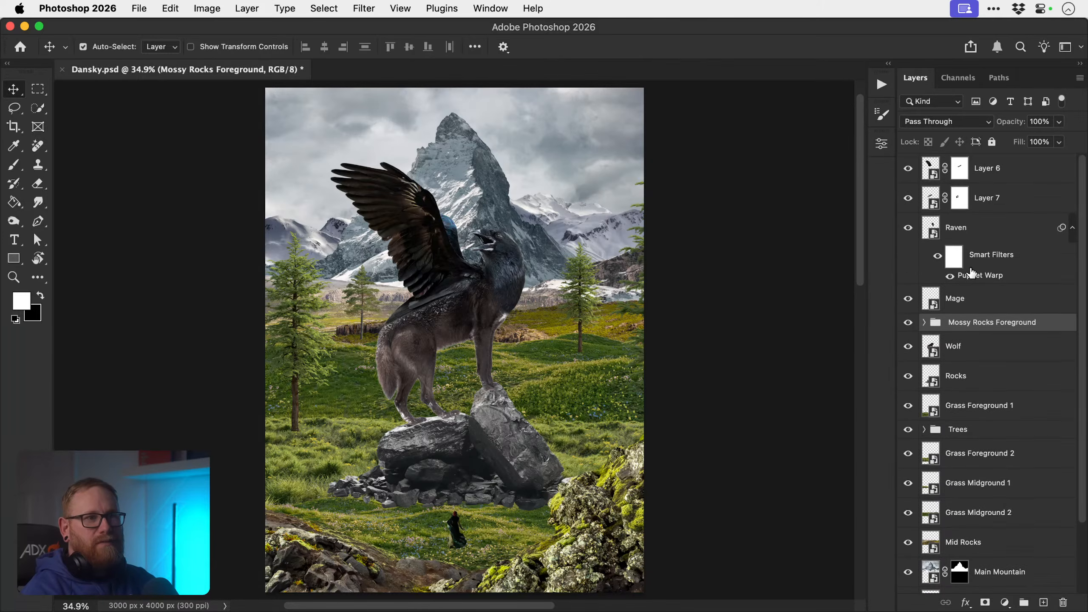
right_click(993, 236)
click(920, 405)
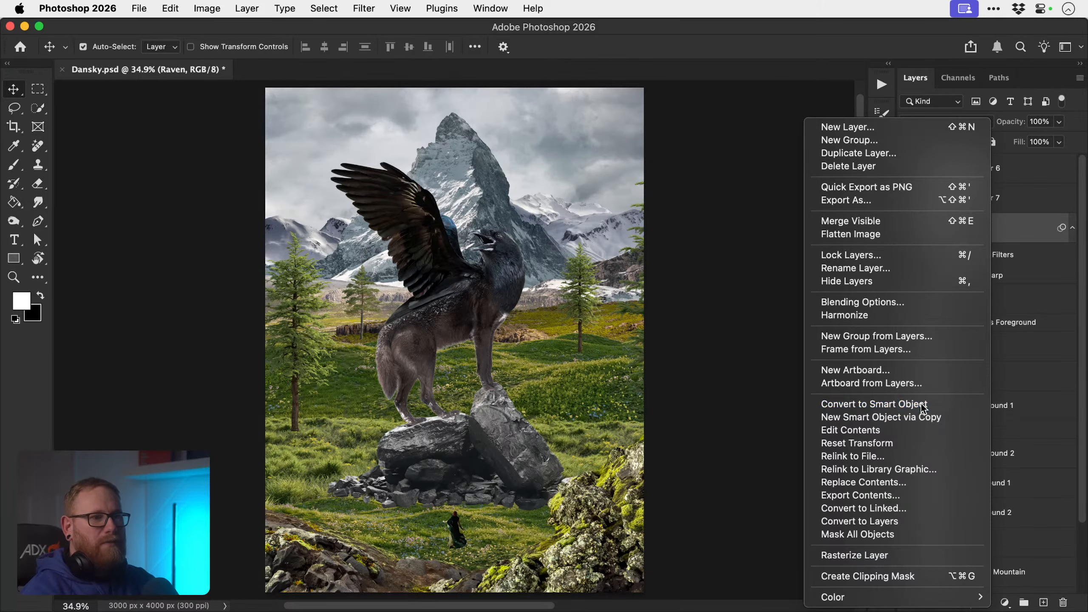
- Toggle Layer 7 and Layer 6 to identify them, and rename Layer 6 as Wings
click(908, 198)
click(908, 199)
click(908, 169)
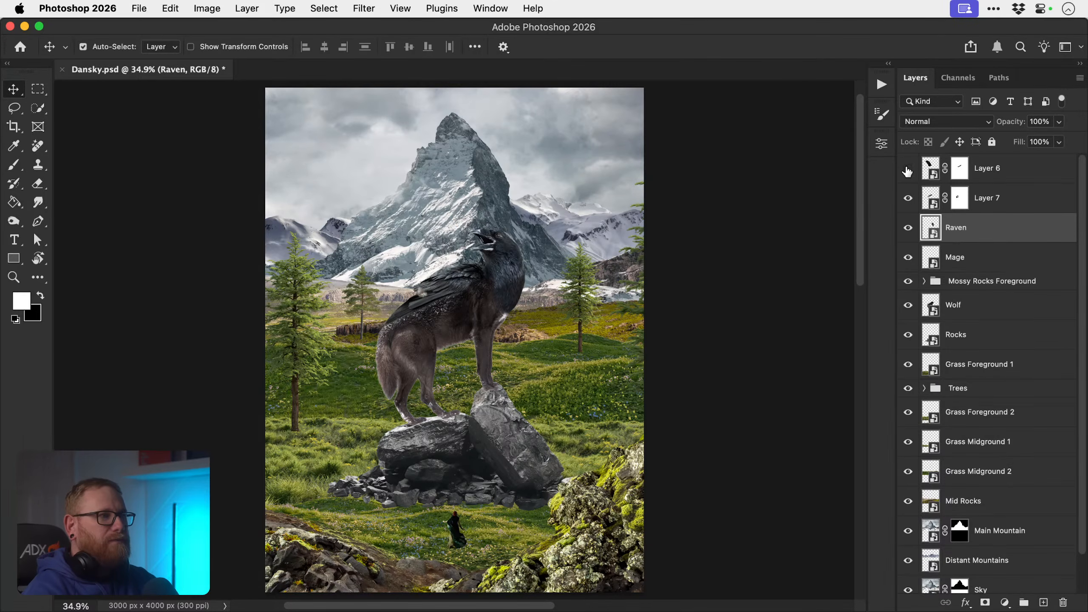
click(908, 169)
double_click(981, 169)
text(Wings)
key(Return)
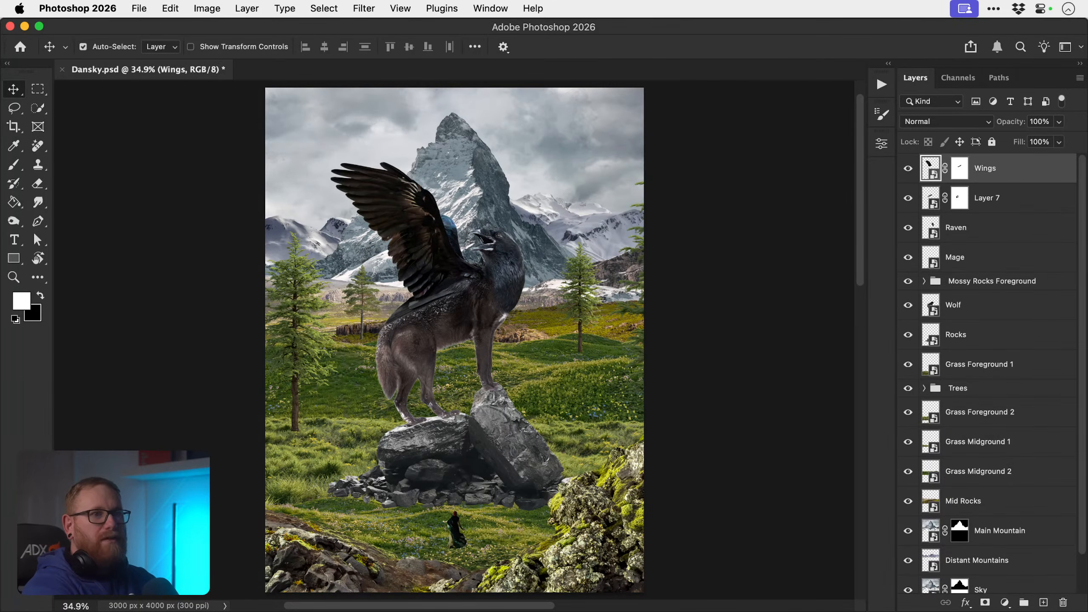
- Rename the masked Layer 7 as Back Feathers
double_click(985, 198)
text(Back Feat)
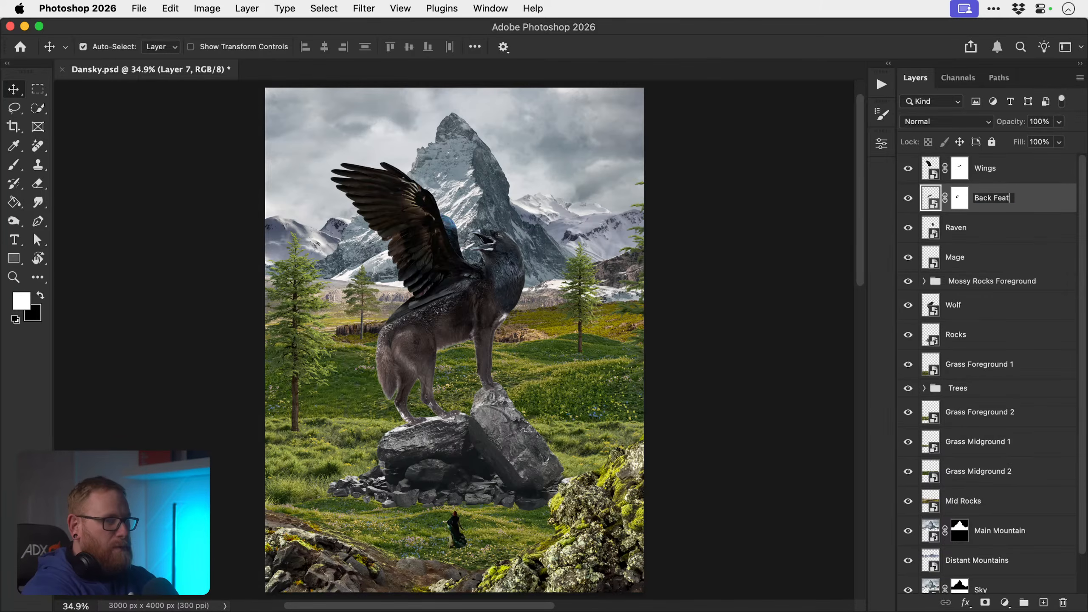
text(hers)
key(Return)
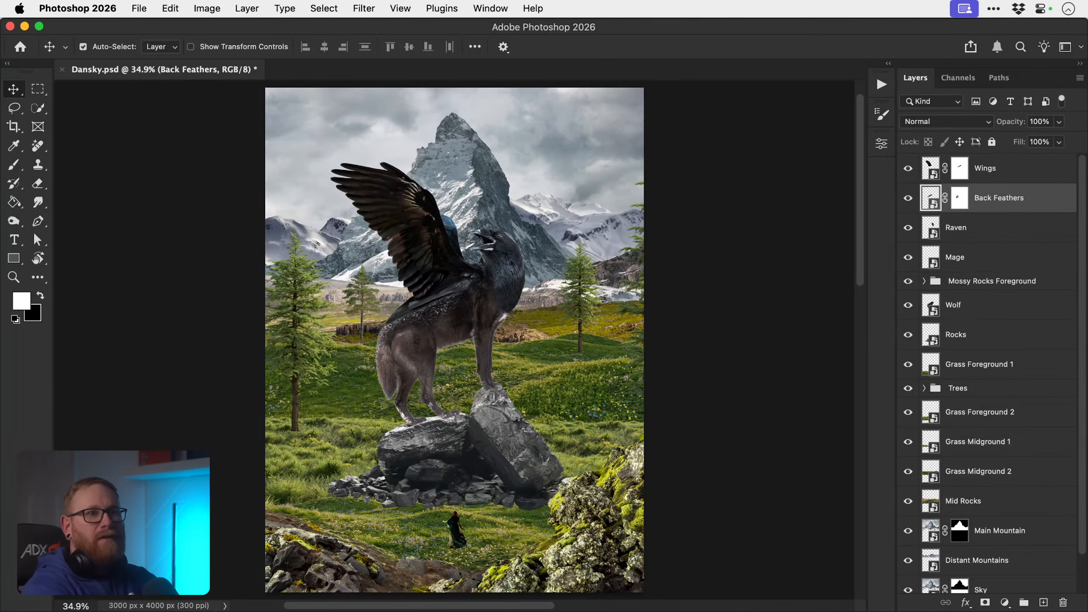
- Group the Wings, Back Feathers and Raven layers and name the group Raven
shift+click(979, 231)
shift+click(981, 173)
key(super+g)
double_click(962, 163)
text(Raven)
key(Return)
- Put the Mage layer in its own group named Mage and collapse the group
click(973, 195)
key(super+g)
double_click(962, 180)
text(Mage)
key(Return)
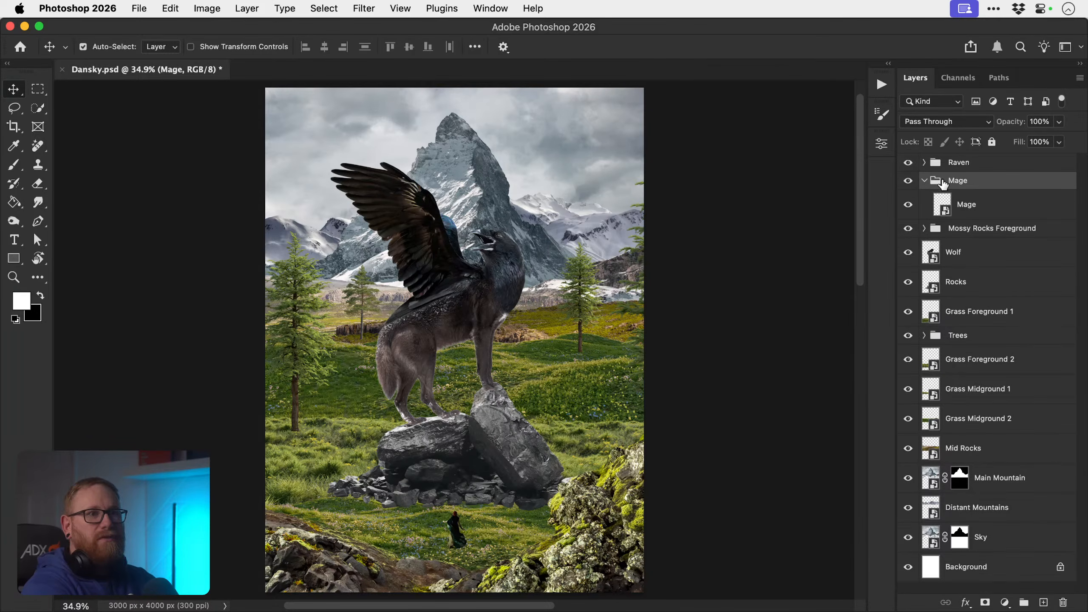
click(924, 181)
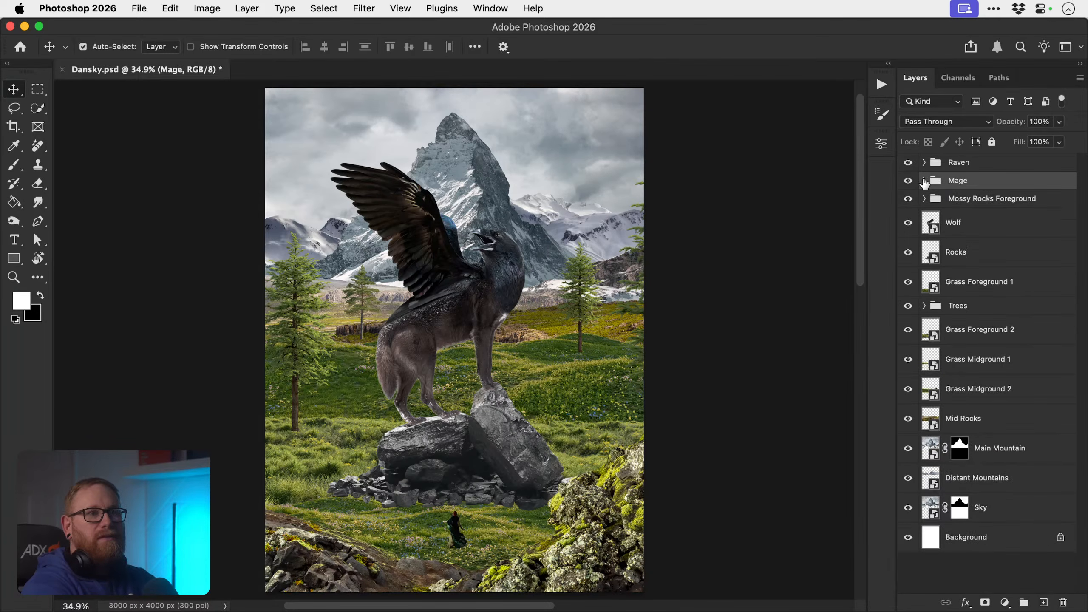
- Put the Wolf layer in its own group named Wolf and collapse the group
click(959, 224)
key(super+g)
double_click(959, 216)
text(Wolf)
key(Return)
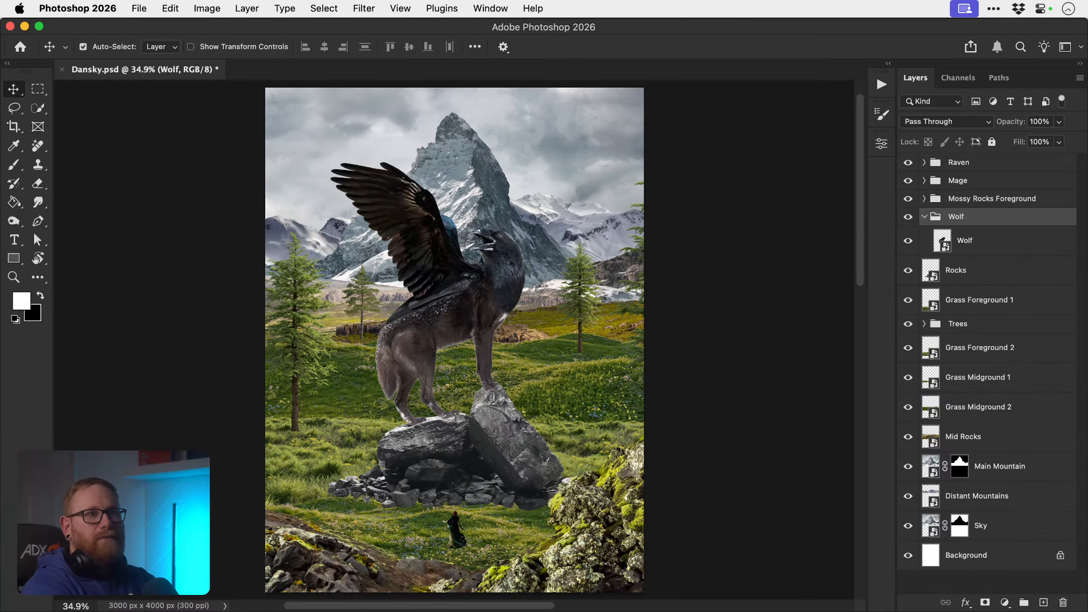
click(924, 217)
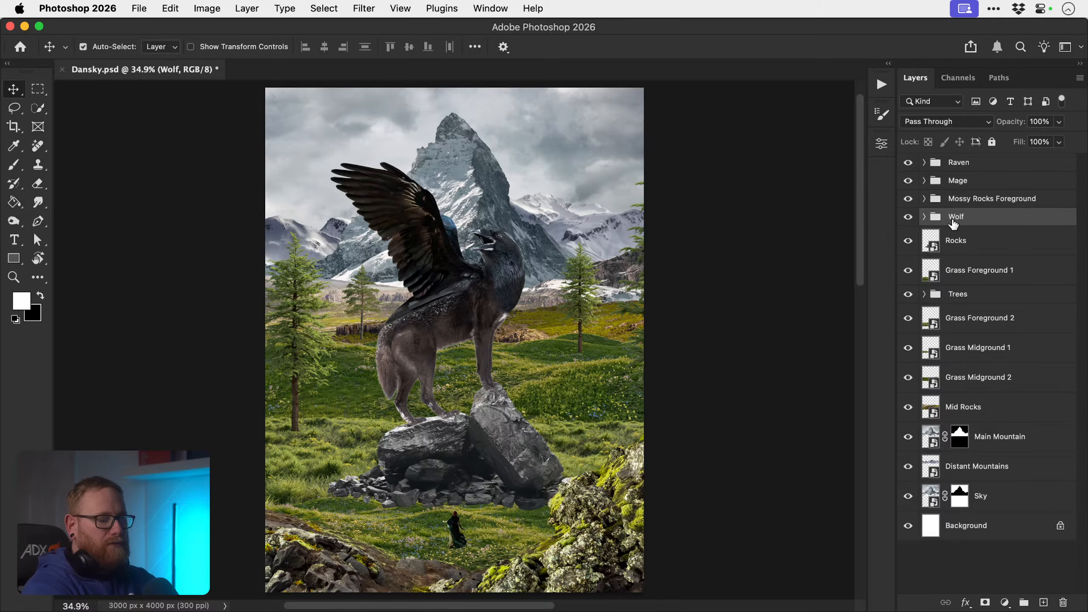
- Move the Wolf group directly below the Raven group, combine both into a group named Griffin, and check its contents
drag(953, 223, 955, 174)
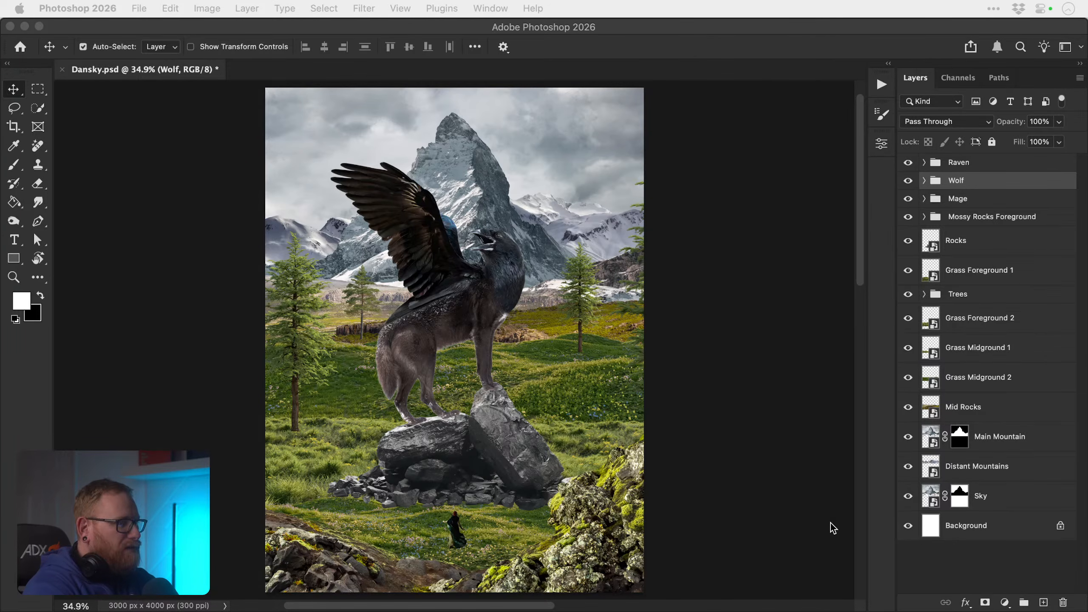
click(940, 161)
shift+click(955, 165)
key(super+g)
double_click(960, 162)
text(griffin)
key(super+a)
key(Delete)
text(G)
key(Return)
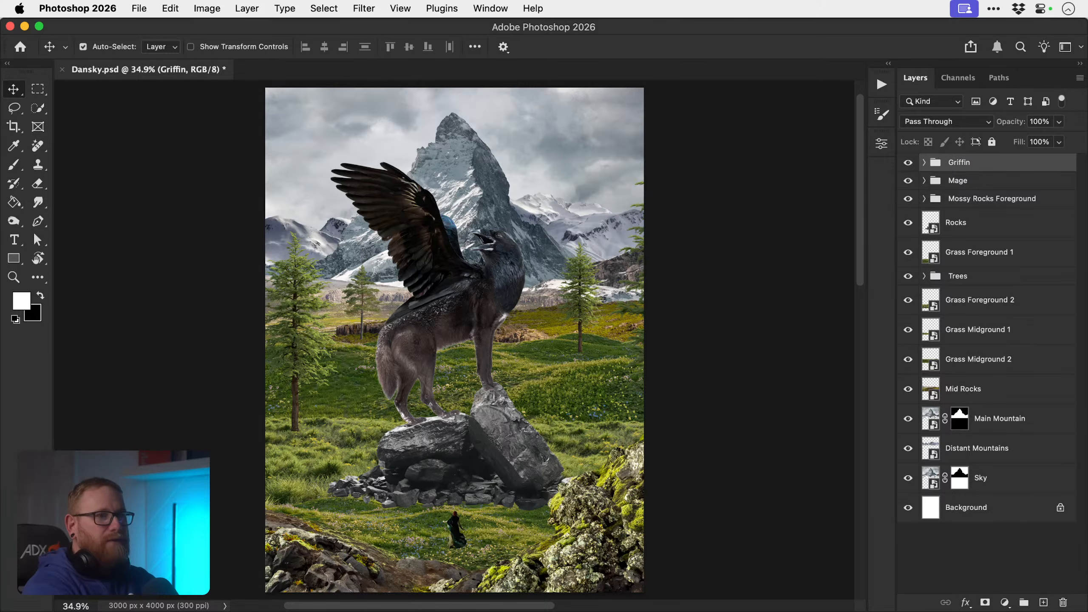
click(924, 162)
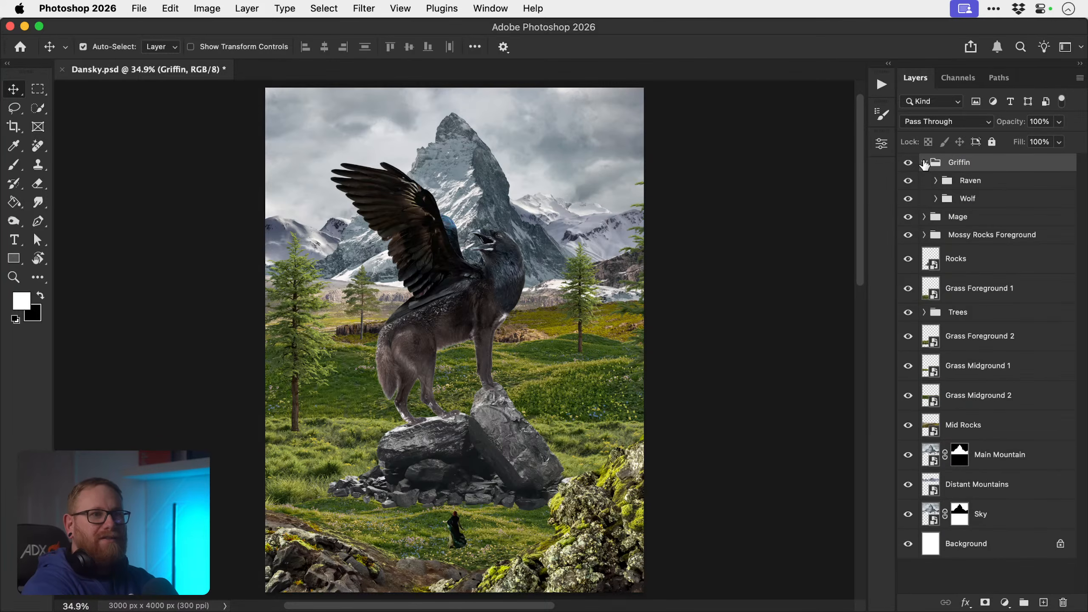
click(924, 163)
- Toggle the Rocks layer to identify it and rename it as Griffin Rocks
click(951, 223)
click(909, 223)
click(908, 222)
double_click(952, 222)
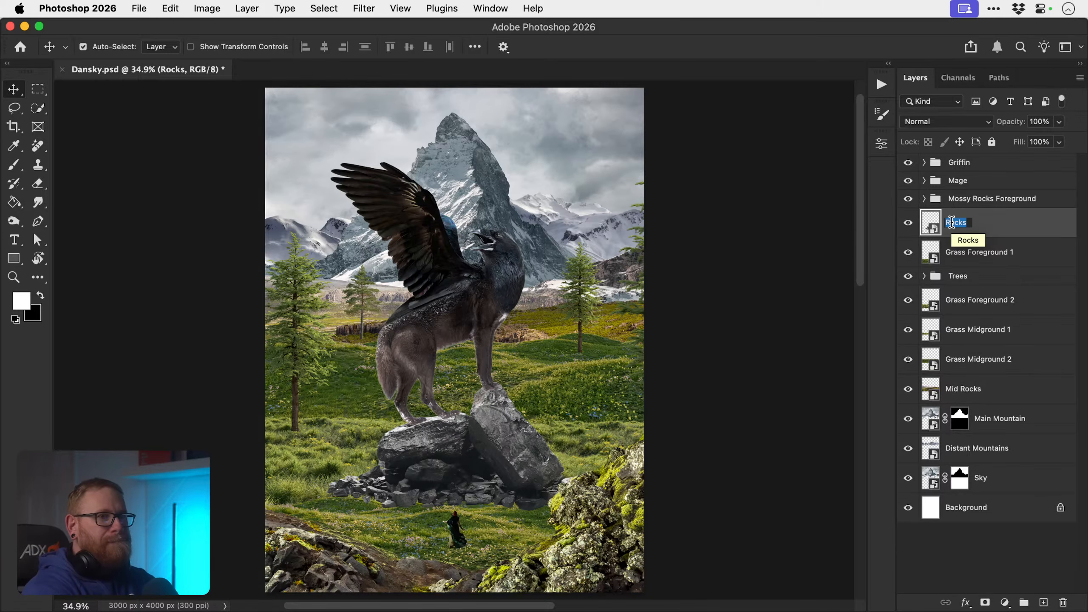
text(W)
key(BackSpace)
text(Griffin Rocks)
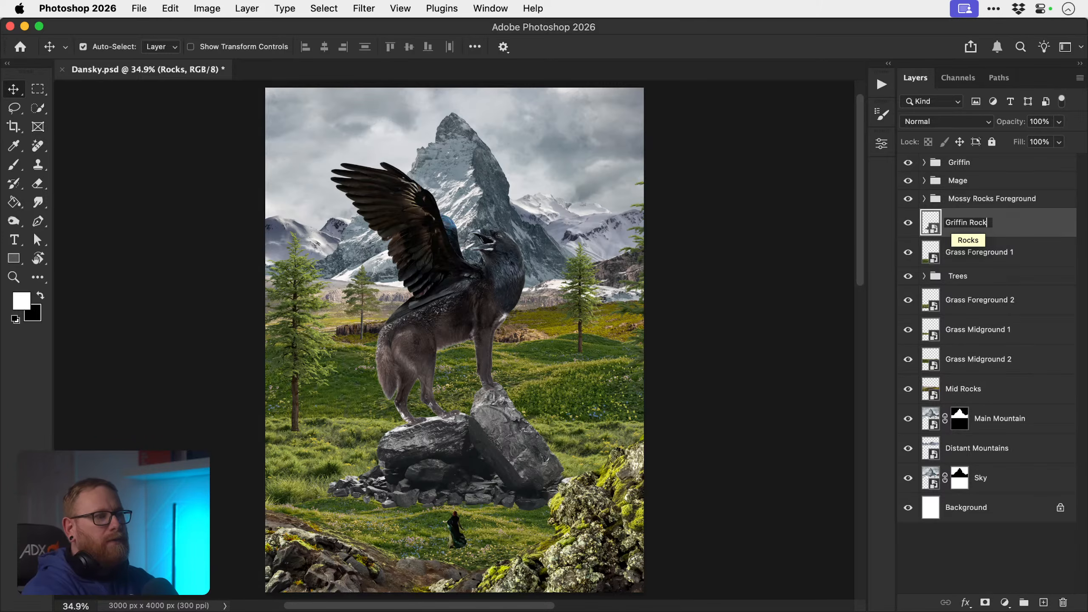
key(Return)
- Toggle Grass Foreground 1 to check its coverage and move the layer below the Trees group
click(925, 256)
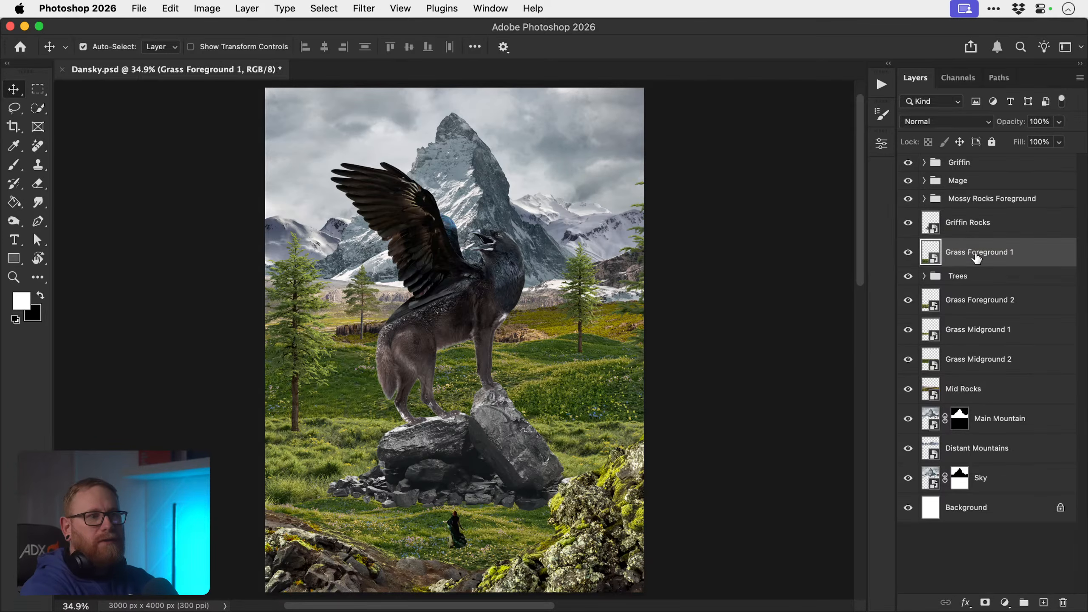
click(909, 256)
click(909, 255)
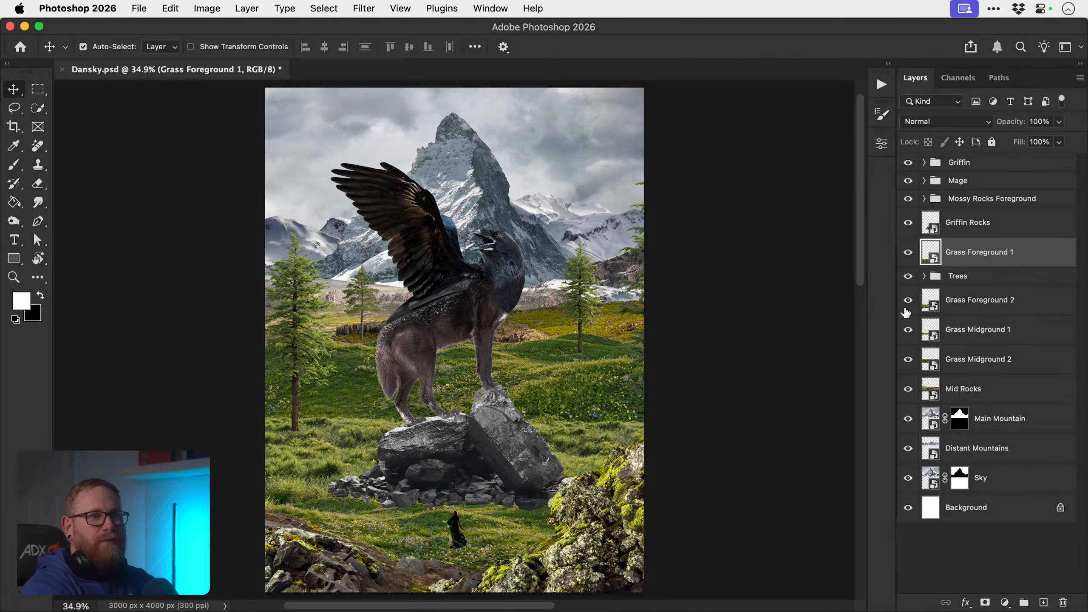
key(super+bracketleft)
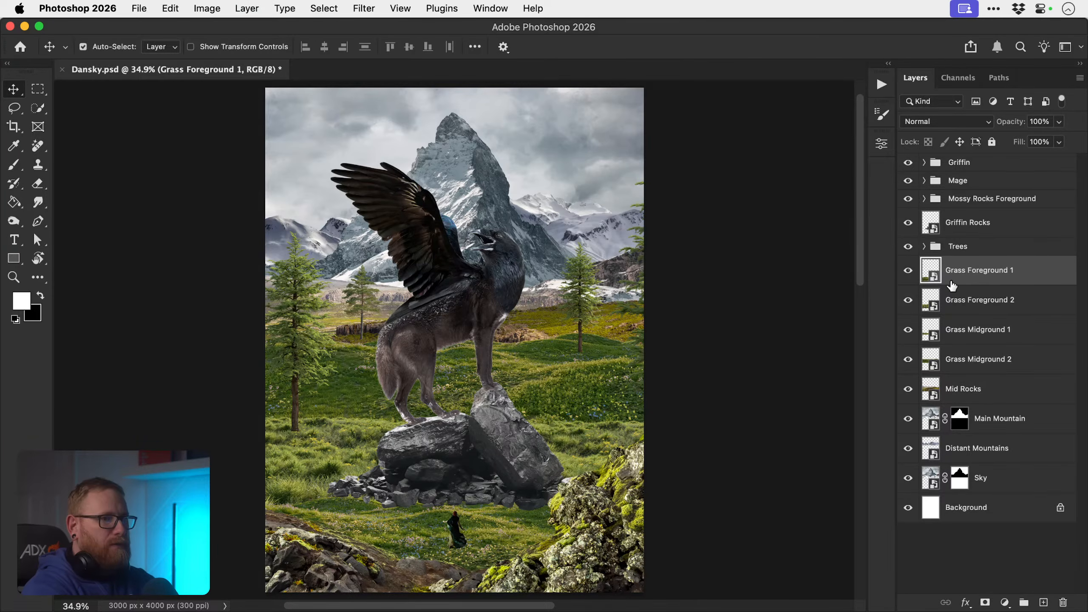
- Combine the Grass Foreground 1 and Grass Foreground 2 layers into a group named Grass Foreground
double_click(971, 300)
key(super+c)
shift+click(981, 274)
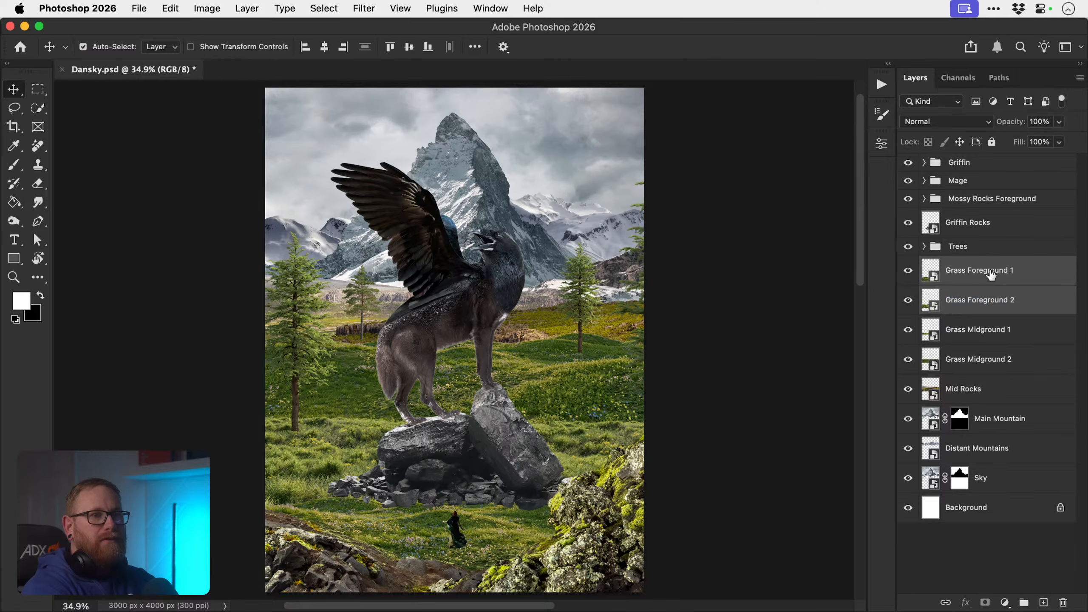
key(super+g)
double_click(966, 263)
text(Grass Foreground)
key(Return)
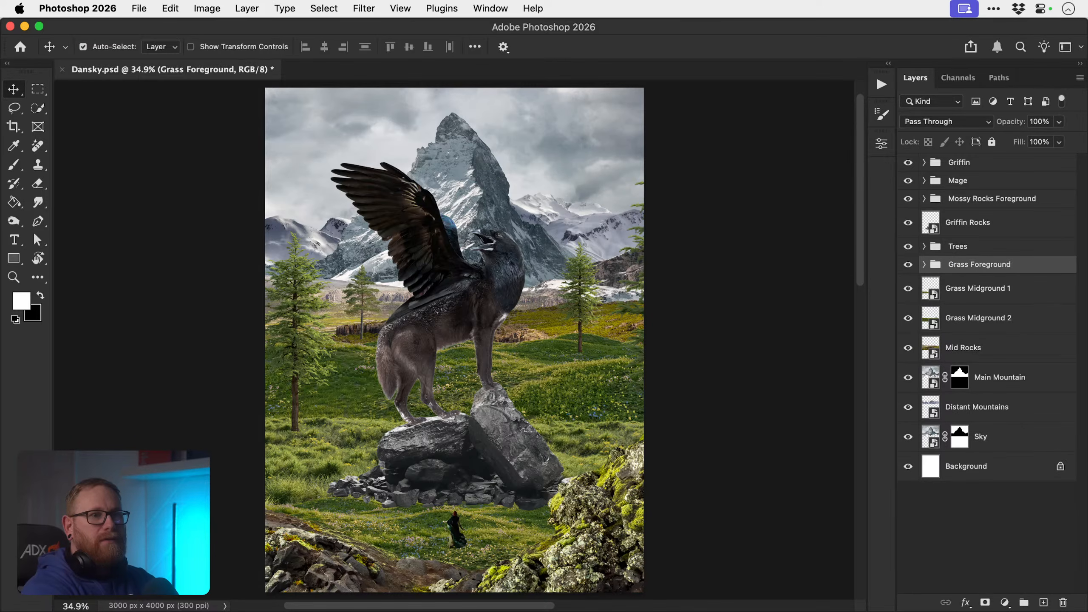
- Combine the Grass Midground 1 and Grass Midground 2 layers into a group named Grass Midground
click(961, 302)
shift+click(963, 324)
key(super+g)
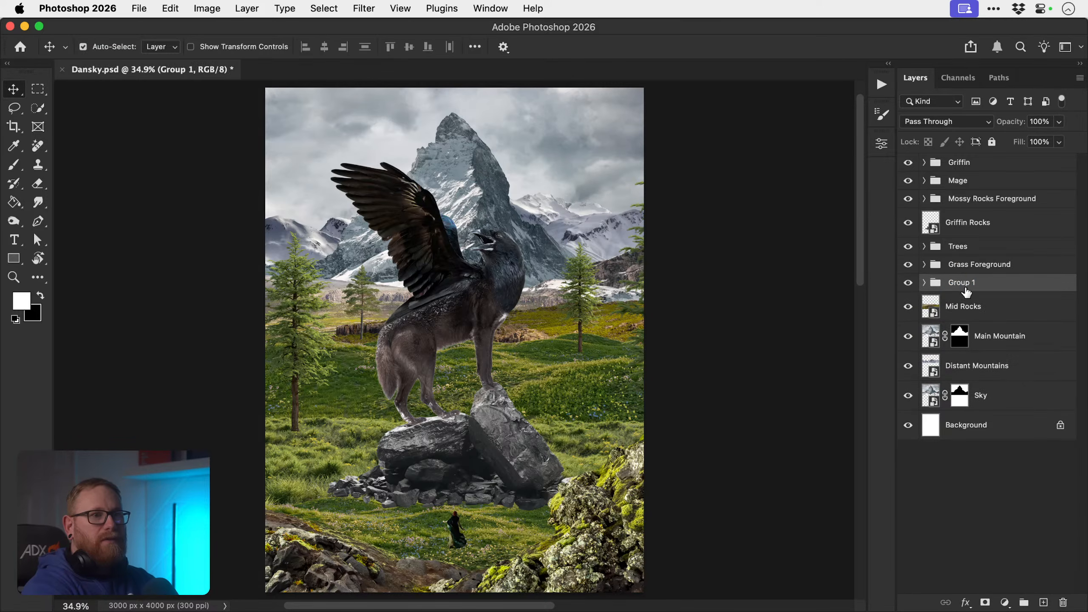
double_click(966, 288)
key(super+v)
key(BackSpace)
key(BackSpace)
key(BackSpace)
key(BackSpace)
key(BackSpace)
key(BackSpace)
key(BackSpace)
key(BackSpace)
key(BackSpace)
key(BackSpace)
key(BackSpace)
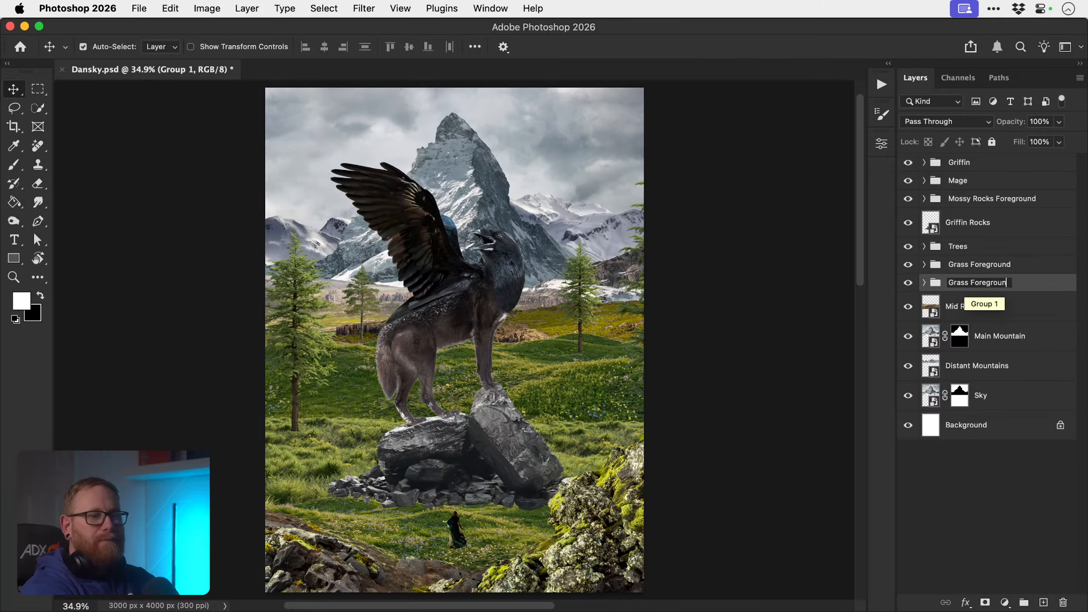
text(Midground)
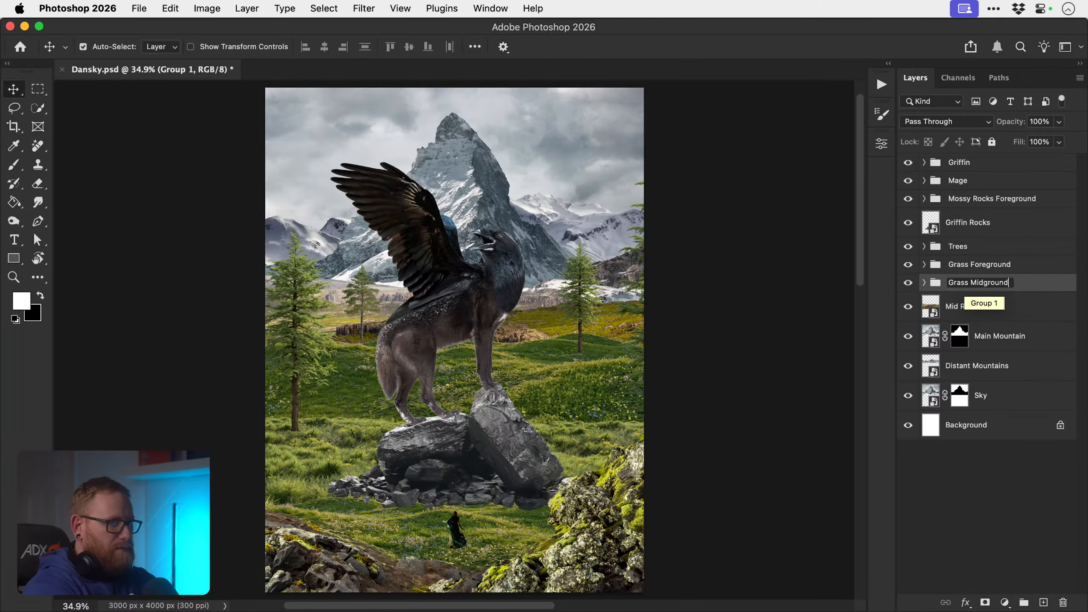
key(Return)
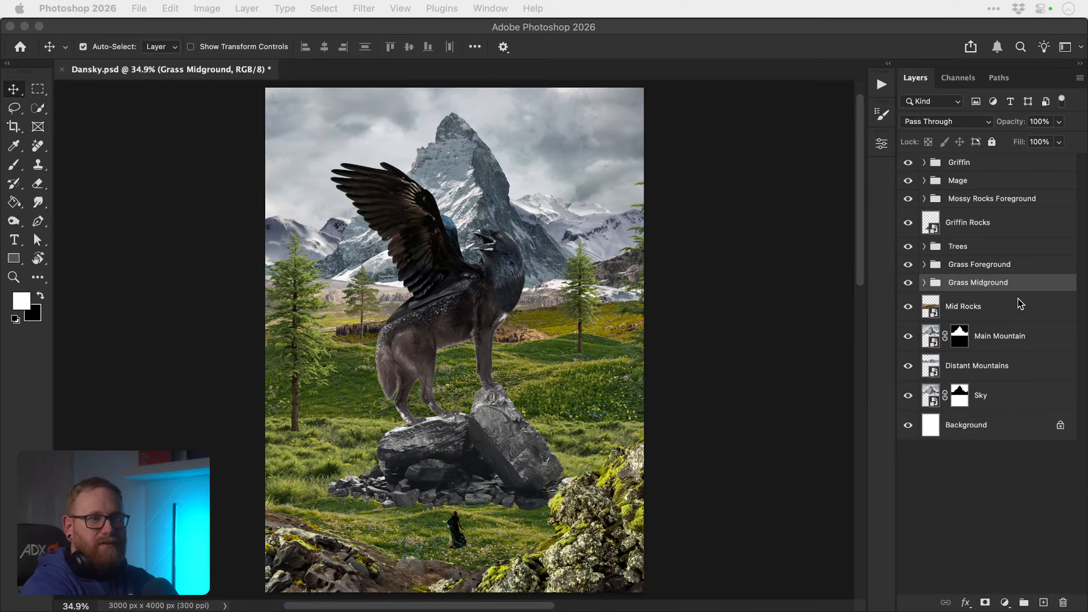
- Expand the Grass Midground group to check its contents and shorten the group's name to Midground
click(924, 283)
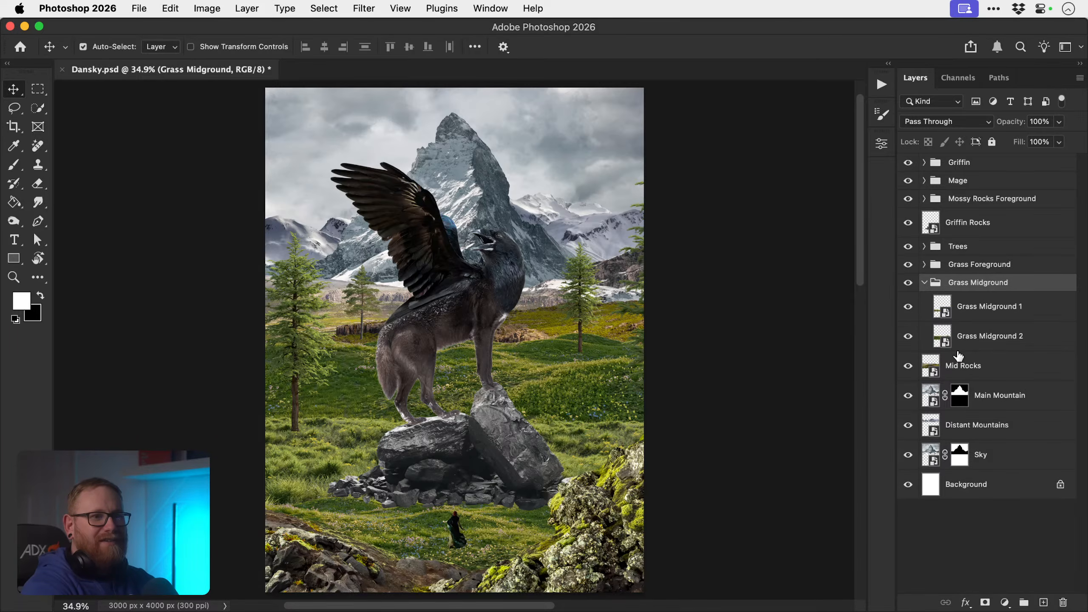
double_click(964, 287)
key(Left)
key(Delete)
key(Delete)
key(Delete)
key(Delete)
key(Delete)
key(Delete)
key(Return)
- Move the Mid Rocks layer into the Midground group, collapse the group and toggle its visibility to check it
click(972, 366)
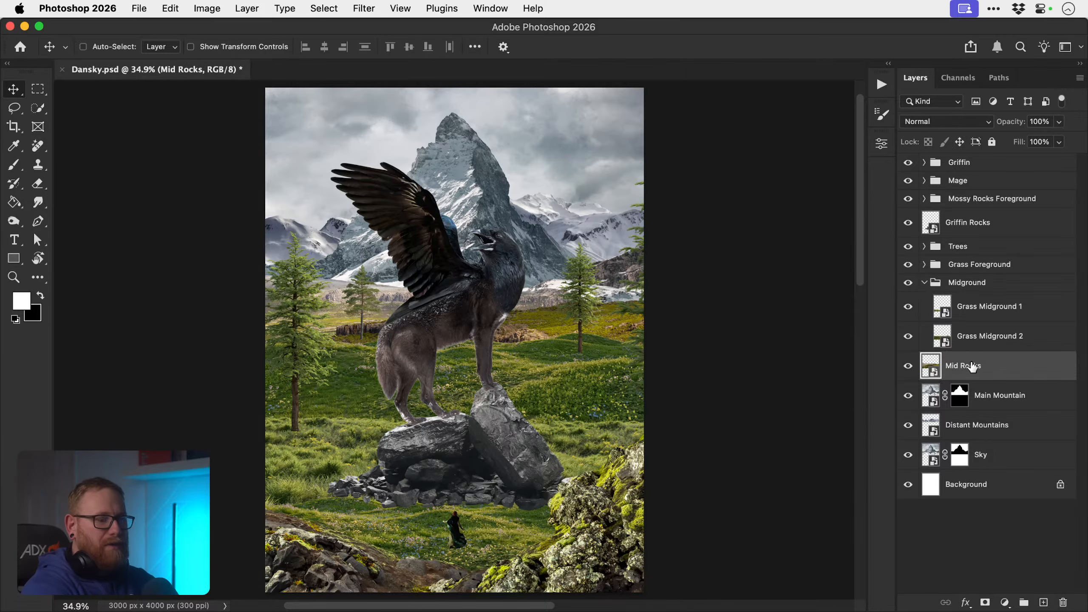
click(924, 283)
click(908, 283)
click(907, 284)
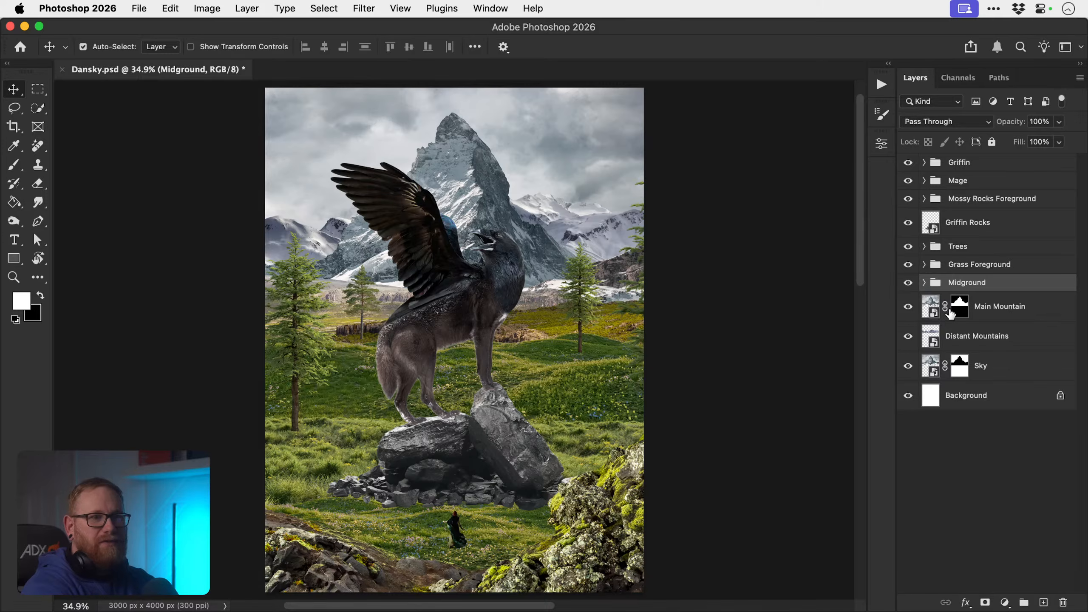
- Combine the Main Mountain, Distant Mountains and Sky layers into a group named Mountains & Sky
click(1002, 315)
shift+click(990, 365)
key(super+g)
double_click(962, 301)
text(Mountains)
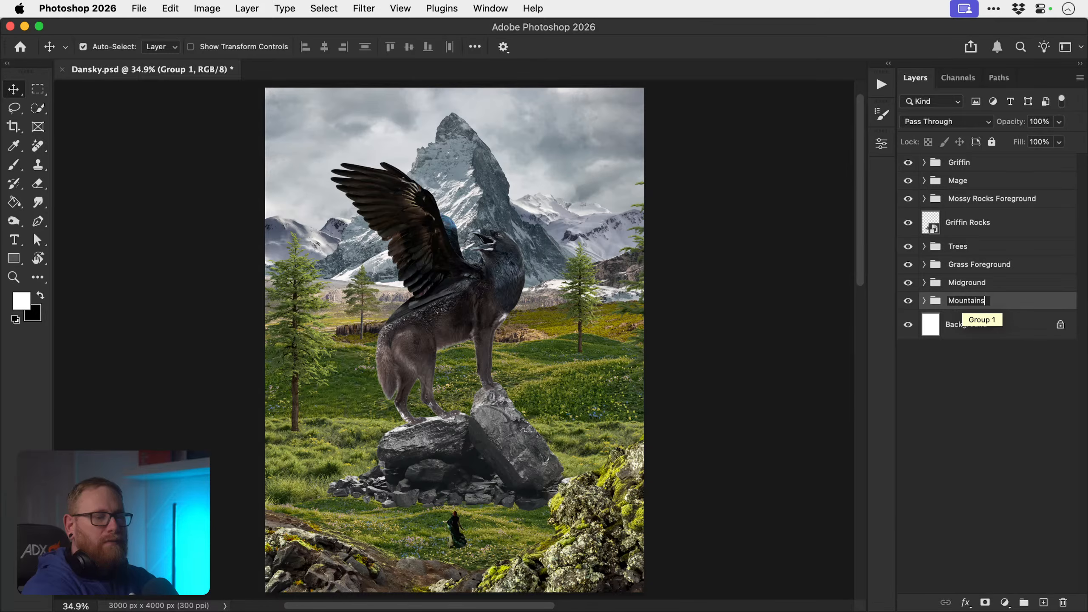
text( & Sky)
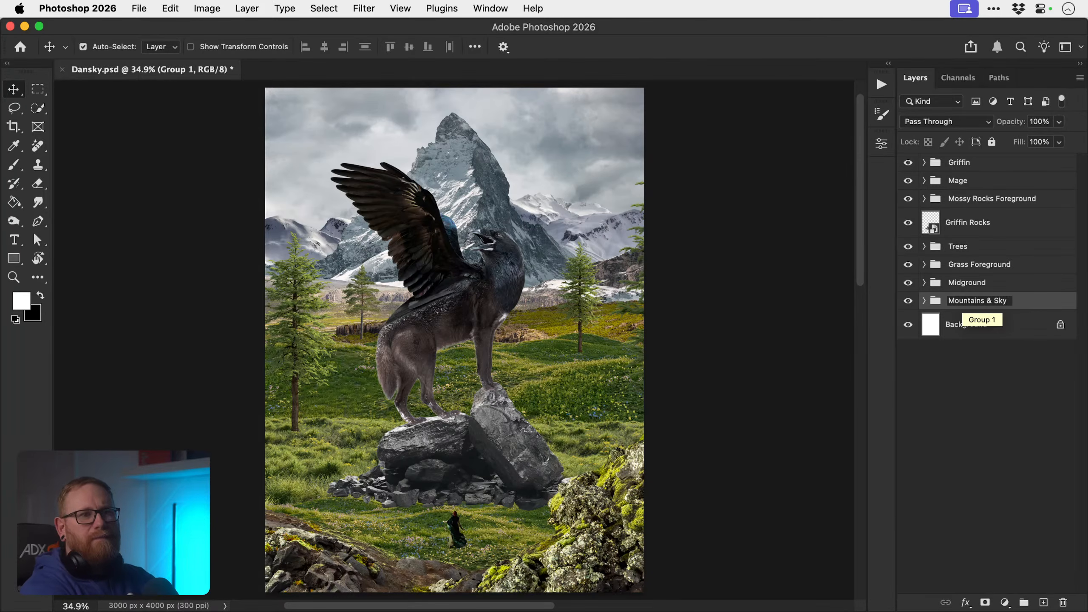
key(Return)
- Delete the white Background layer beneath the Mountains & Sky group
click(908, 326)
click(964, 328)
key(BackSpace)
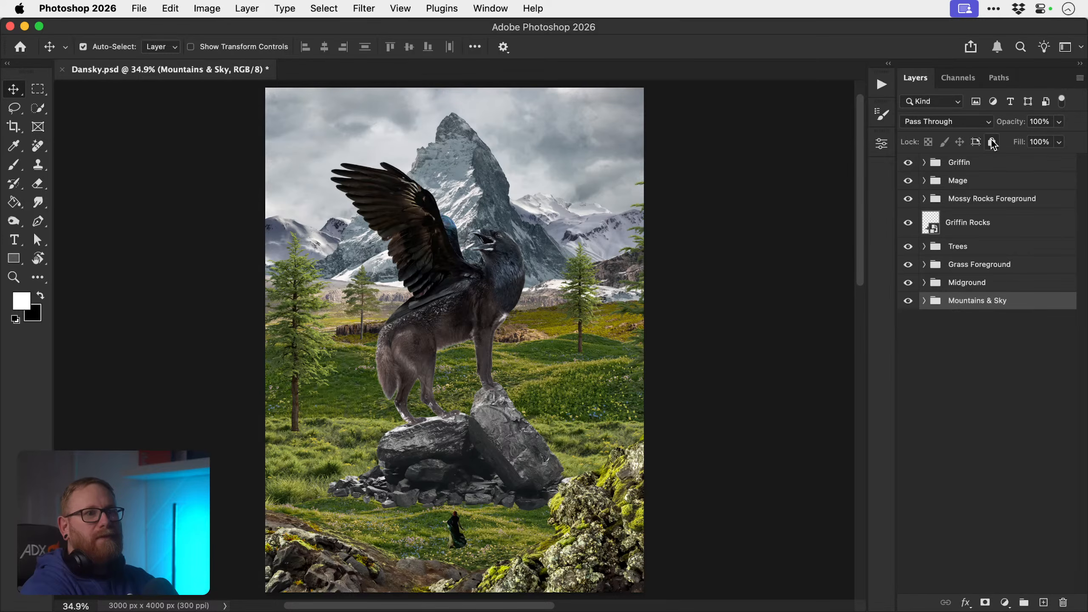
- Put the Griffin Rocks layer in its own group named Griffin Rocks, collapse it and save the document
click(981, 231)
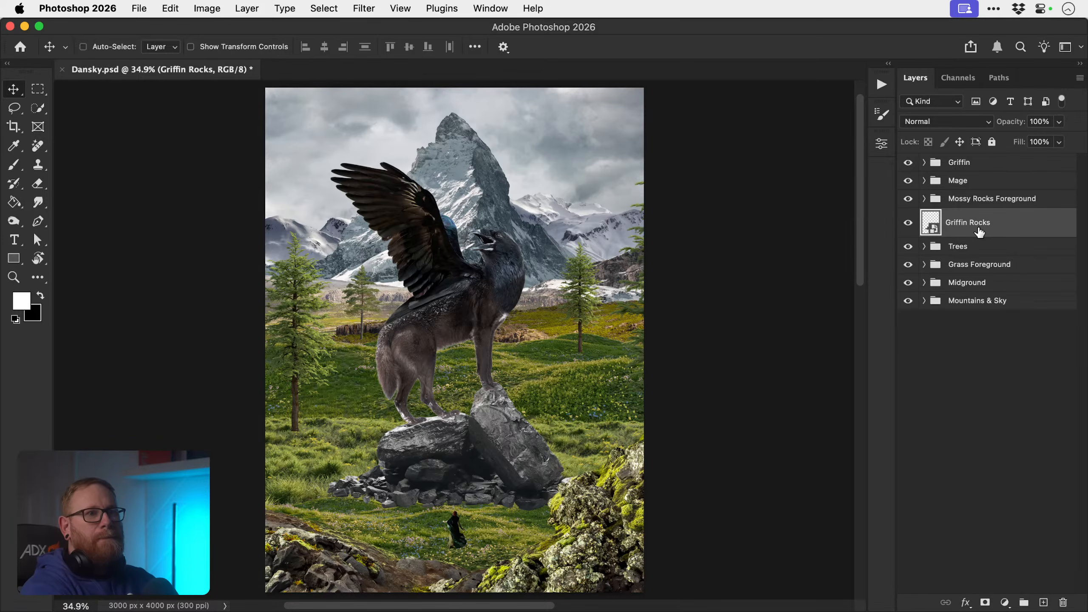
double_click(968, 225)
key(super+c)
click(1017, 227)
key(super+g)
double_click(964, 219)
key(super+v)
key(Return)
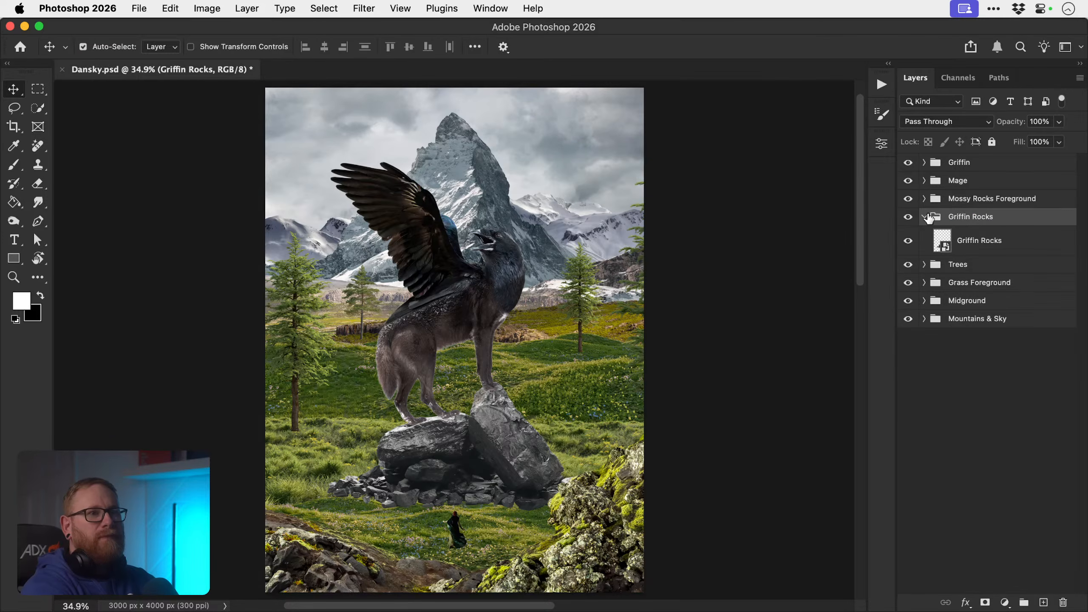
click(924, 216)
key(super+0)
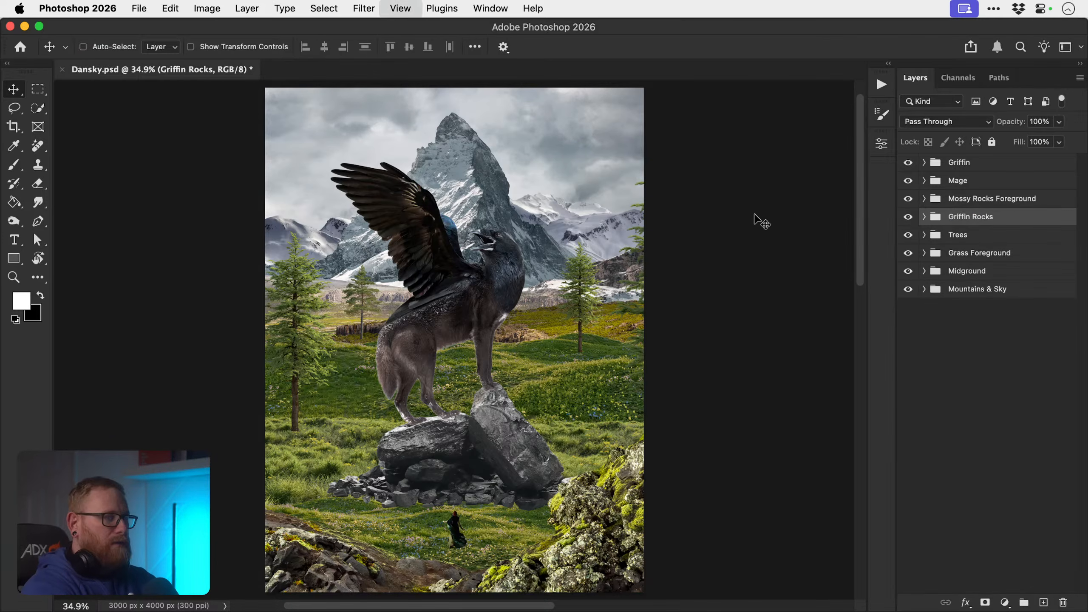
key(super+s)
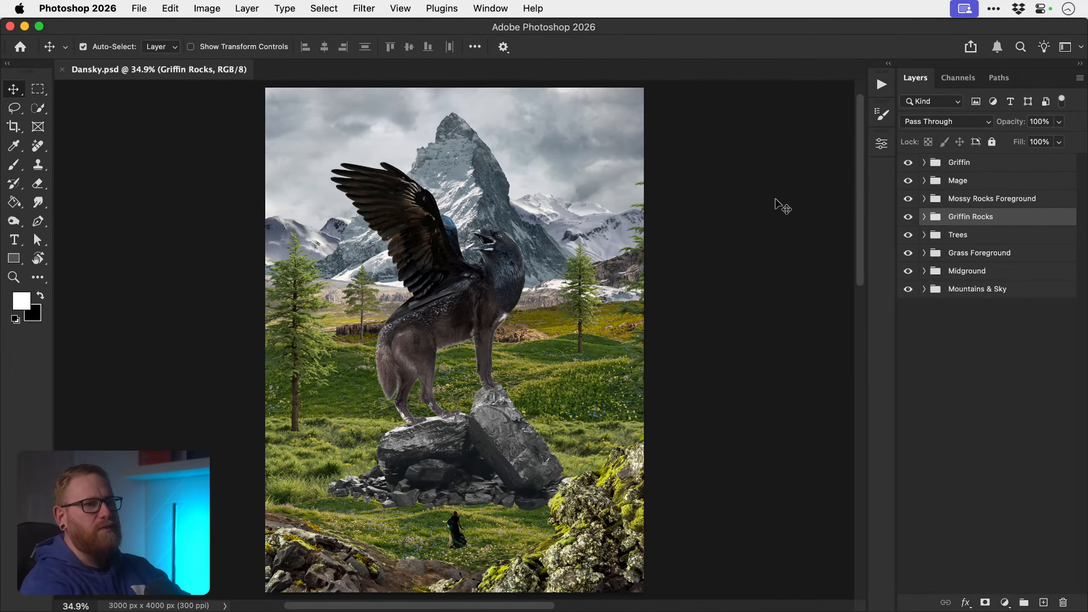
click(984, 168)
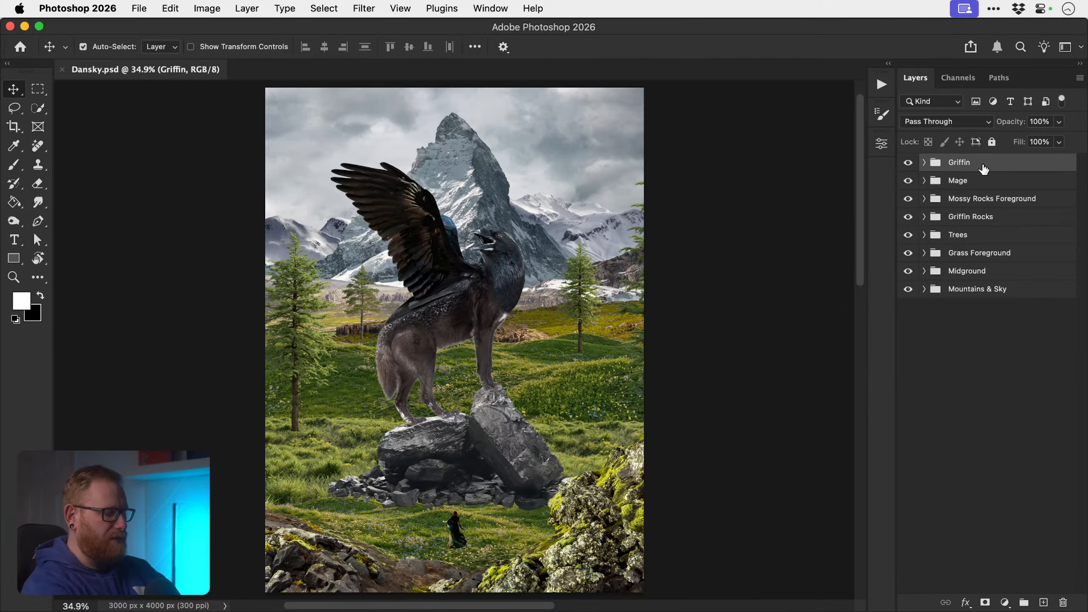
key(super+alt+shift+n)
key(b)
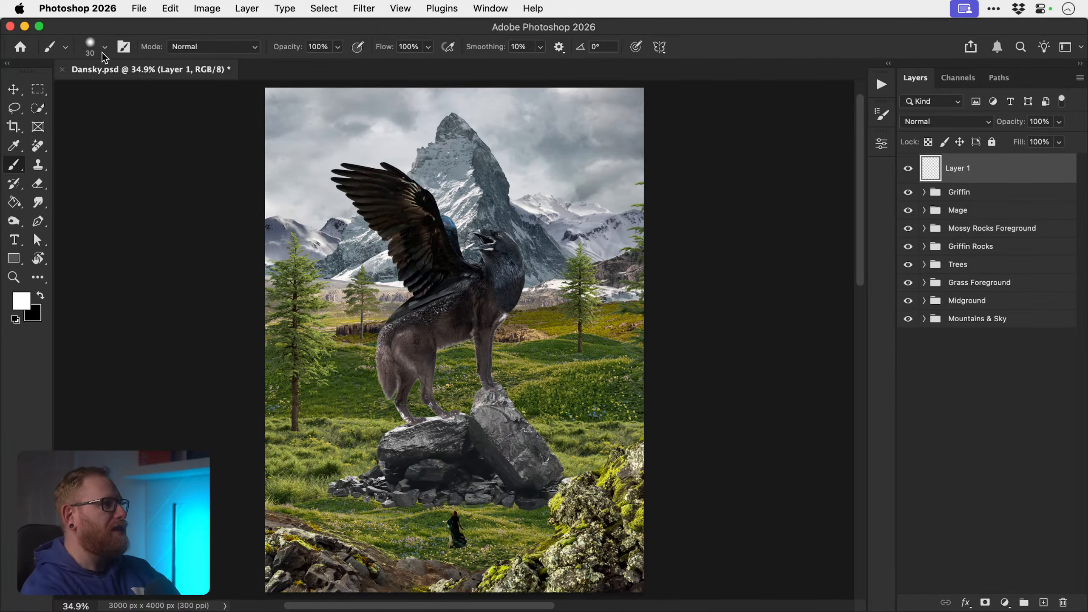
key(bracketright)
key(bracketright)
key(bracketright)
key(bracketright)
key(bracketright)
key(bracketright)
key(bracketright)
key(bracketright)
key(bracketright)
key(bracketright)
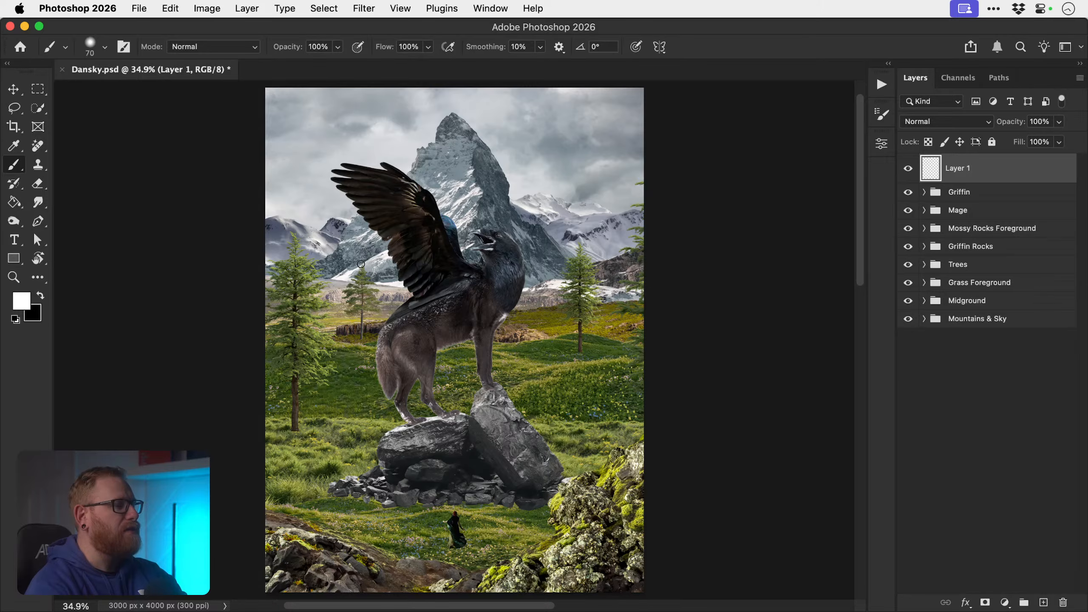
key(bracketright)
key(bracketright)
key(bracketright)
key(bracketright)
key(bracketright)
key(bracketright)
key(bracketright)
key(bracketleft)
key(bracketleft)
key(bracketleft)
key(bracketleft)
key(bracketleft)
key(bracketleft)
key(bracketleft)
key(bracketleft)
key(bracketleft)
key(bracketleft)
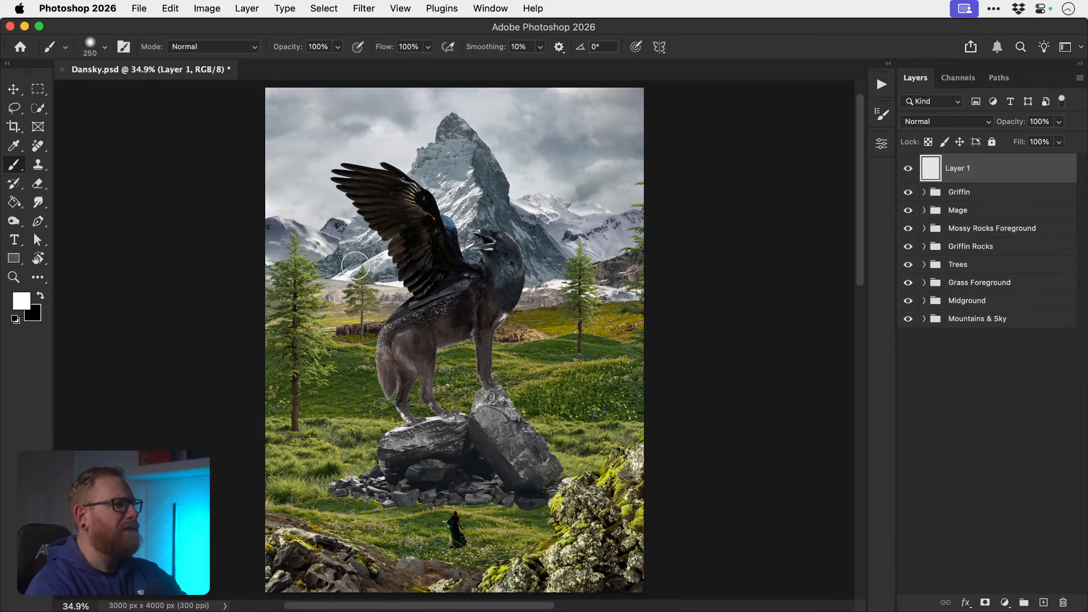
key(bracketright)
key(bracketright)
key(bracketright)
key(bracketright)
key(bracketright)
key(bracketright)
key(bracketright)
key(bracketright)
key(bracketright)
key(bracketright)
key(bracketright)
key(bracketright)
key(bracketright)
key(bracketright)
key(bracketright)
key(bracketright)
key(bracketright)
key(bracketright)
key(bracketright)
key(bracketright)
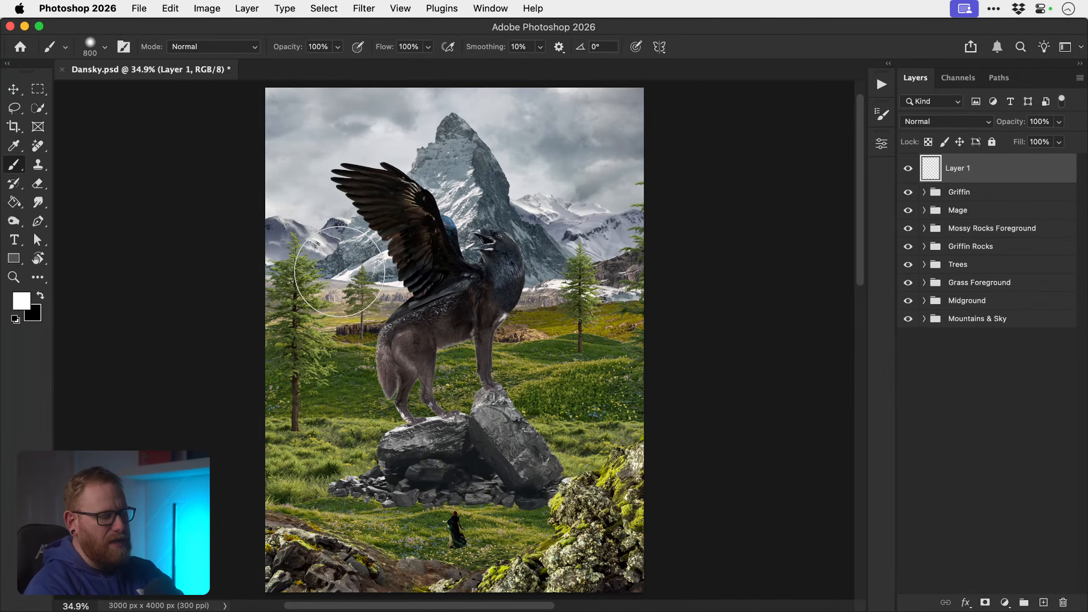
key(bracketright)
key(bracketright)
key(bracketright)
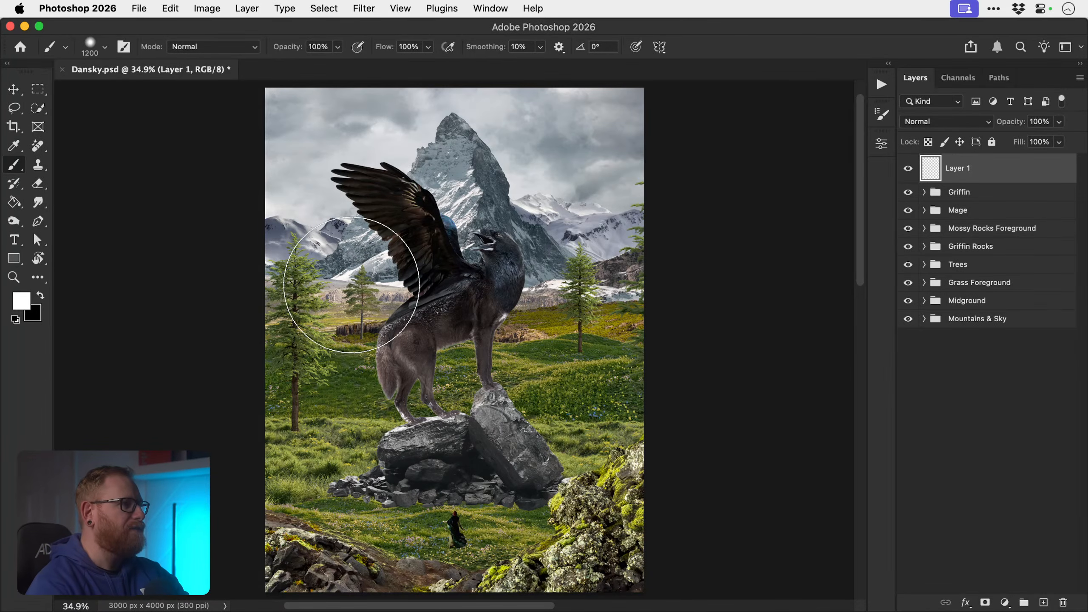
key(bracketleft)
key(bracketleft)
key(bracketleft)
key(bracketleft)
key(bracketleft)
key(bracketleft)
key(bracketleft)
key(bracketleft)
key(bracketleft)
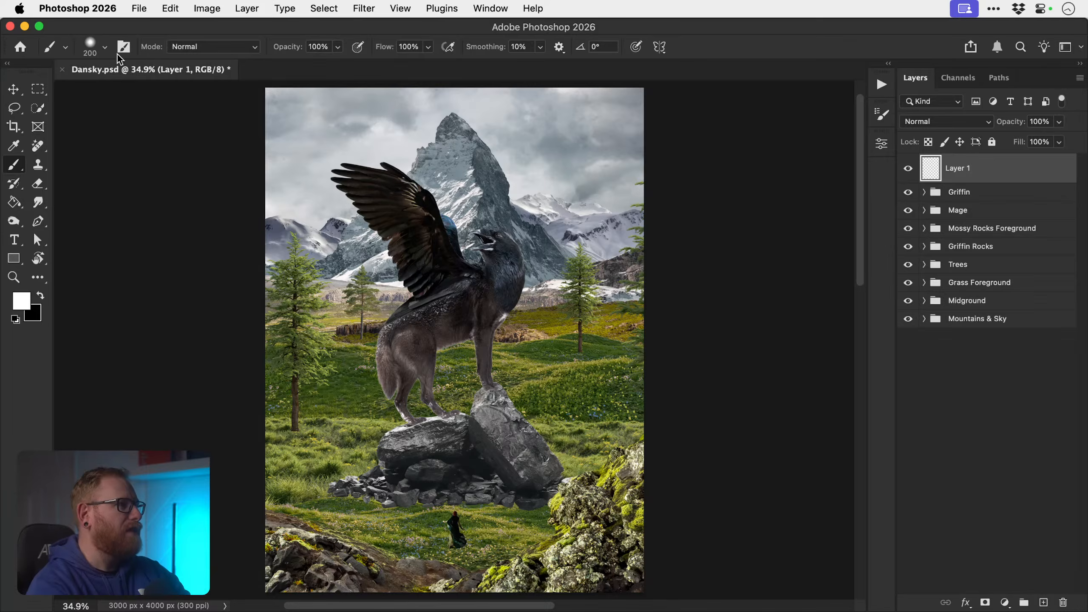
click(105, 47)
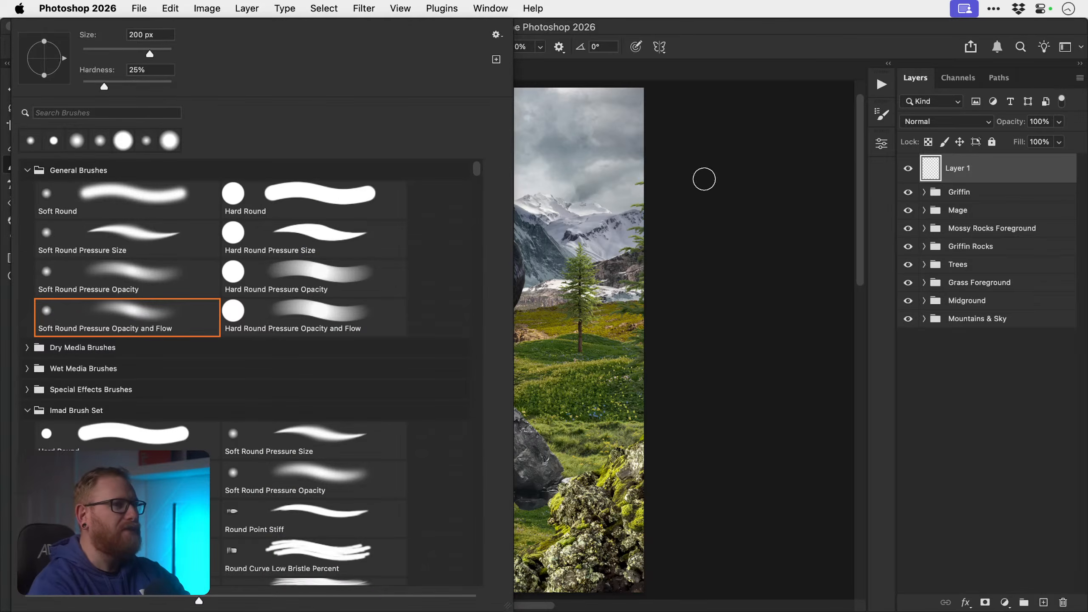
click(700, 180)
key(bracketright)
key(bracketright)
key(bracketright)
key(bracketright)
key(bracketright)
key(bracketright)
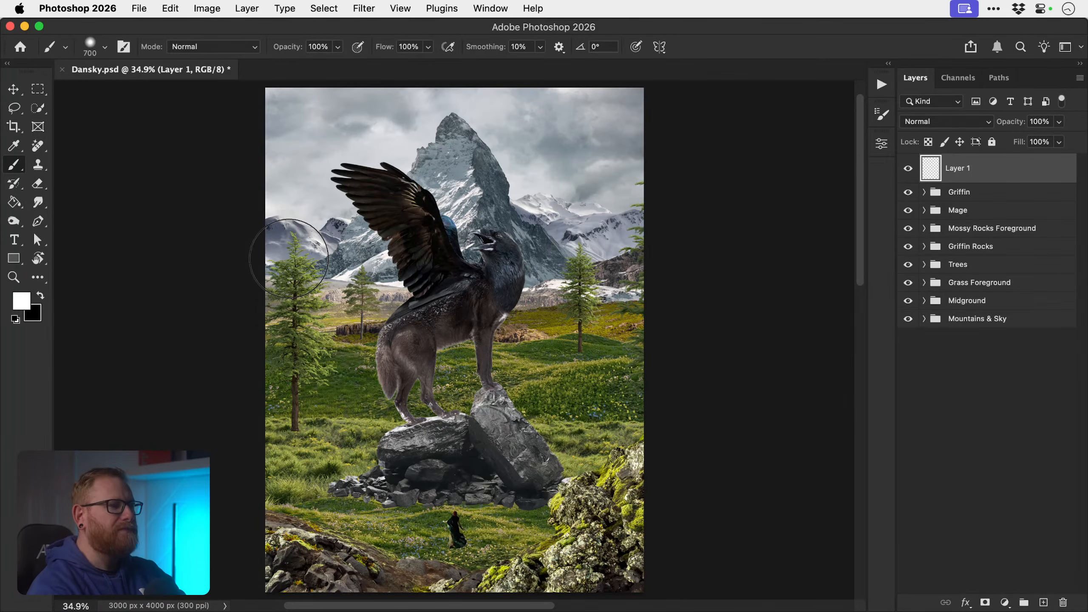
key(v)
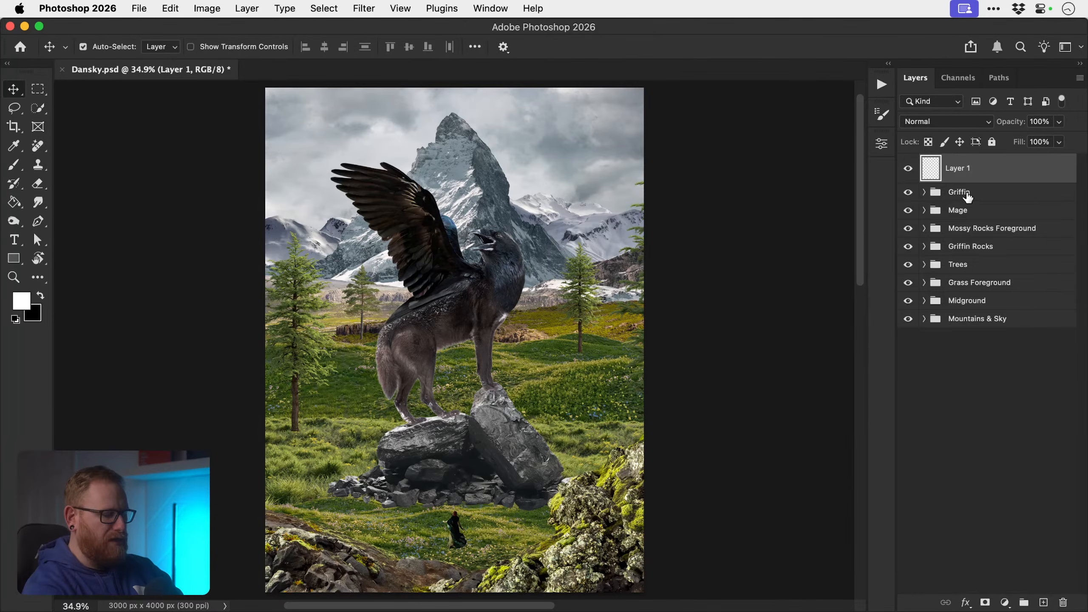
key(Delete)
- Add a Hue/Saturation adjustment layer above the Griffin group with Saturation at -100, and lock the layer's position
click(1004, 603)
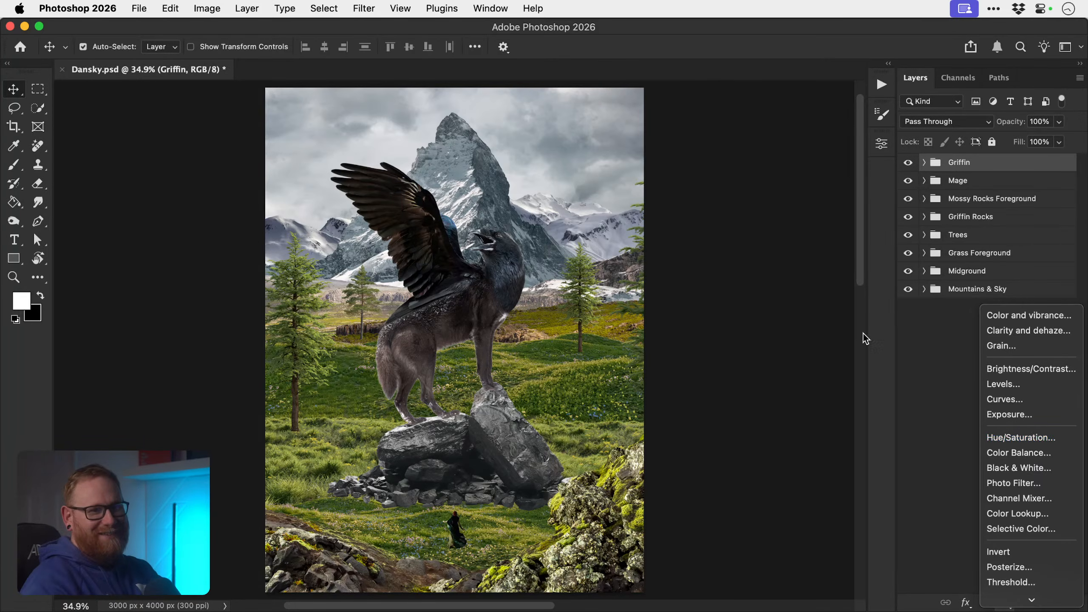
click(1024, 440)
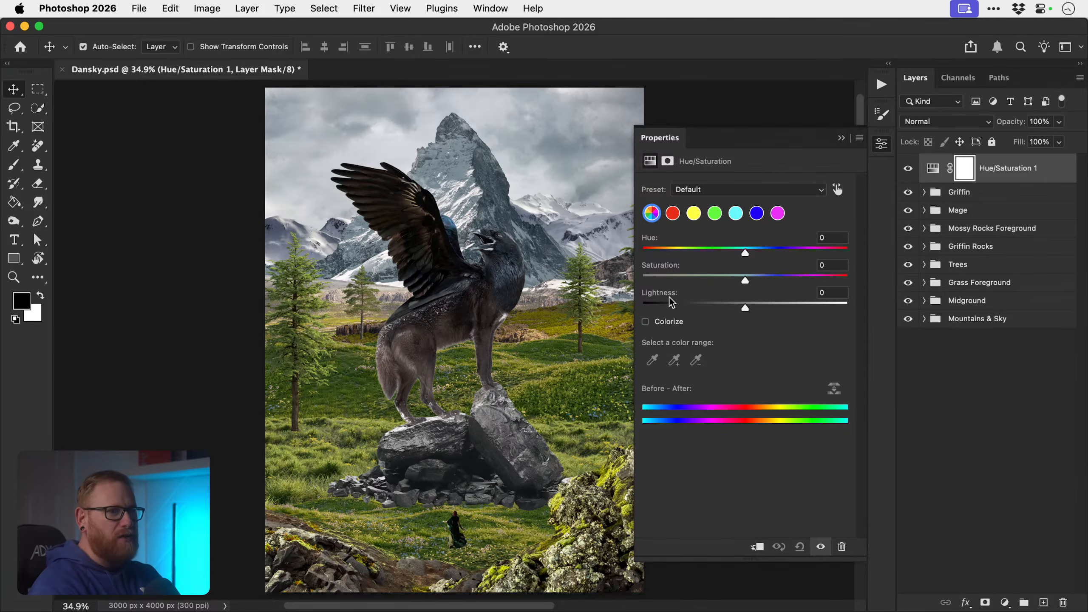
drag(681, 281, 557, 282)
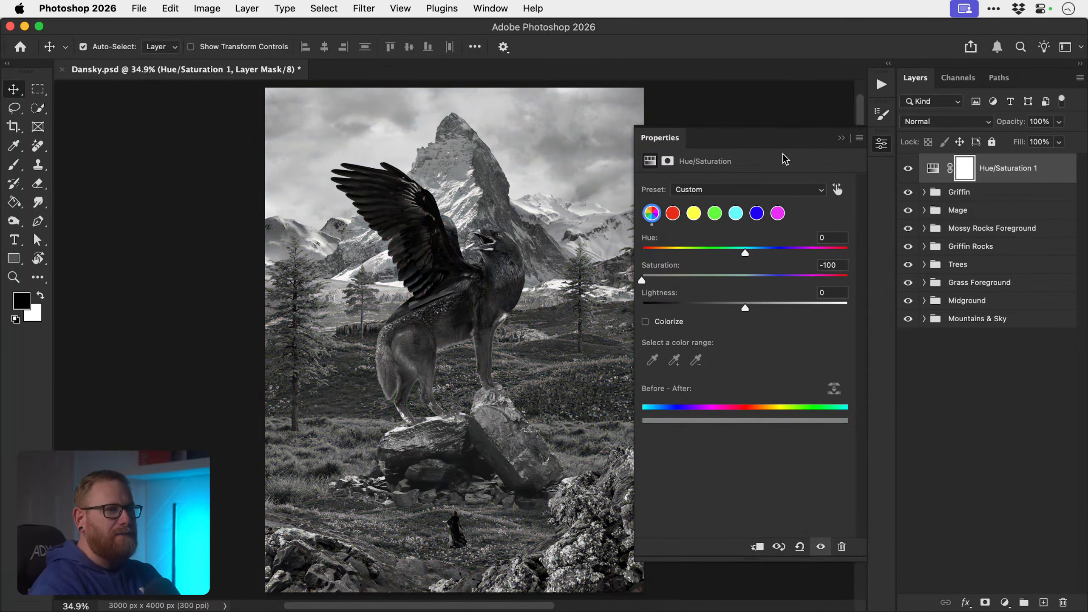
click(879, 145)
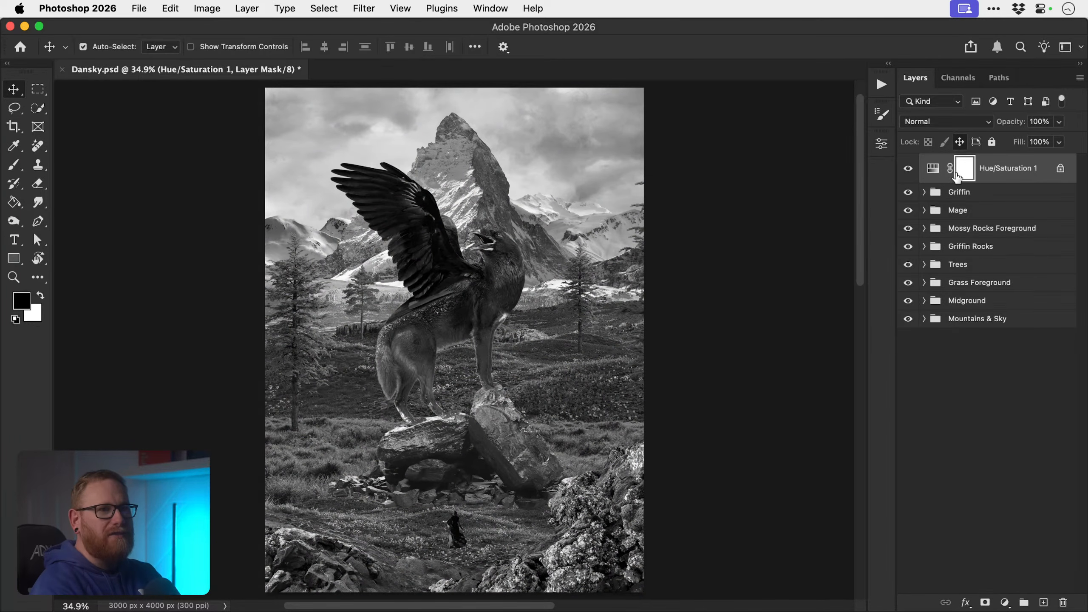
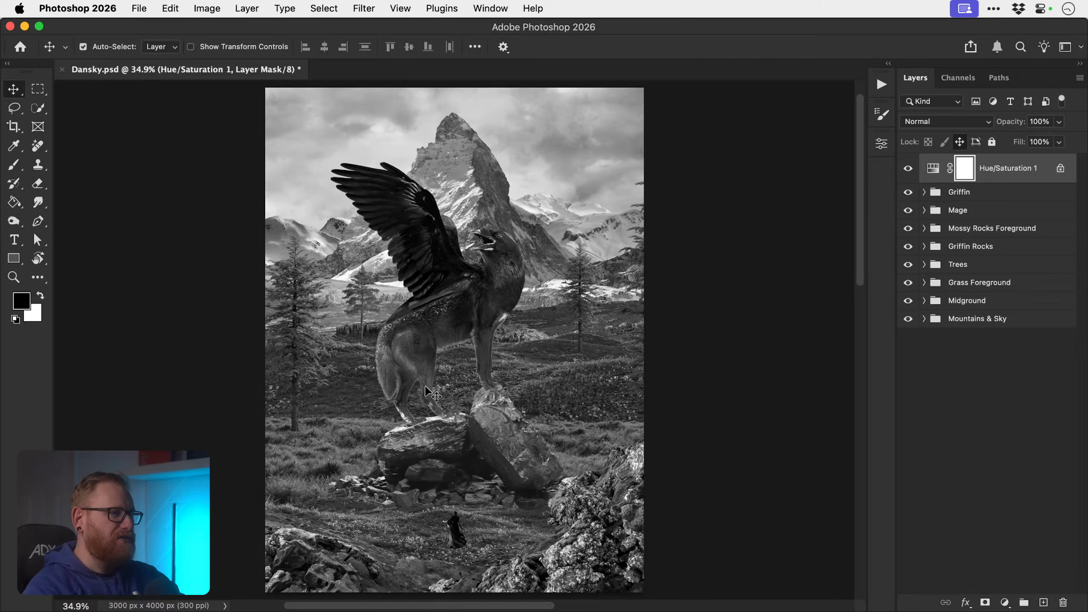
- Zoom in on the mage and inspect the black-to-white tonal range in the foreground Color Picker
key(z)
drag(454, 538, 610, 496)
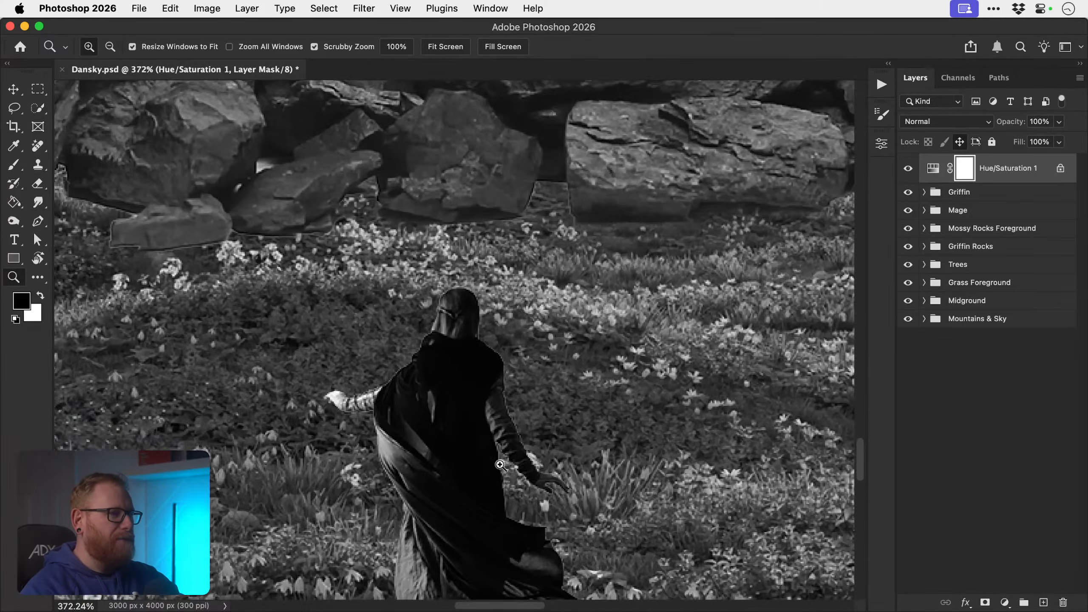
drag(461, 427, 508, 423)
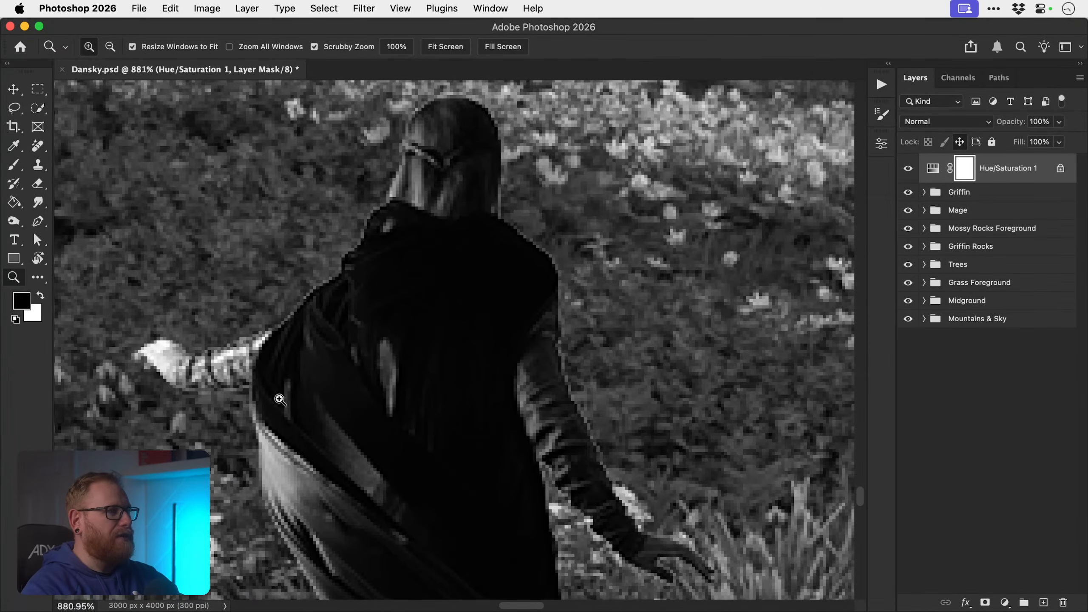
key(i)
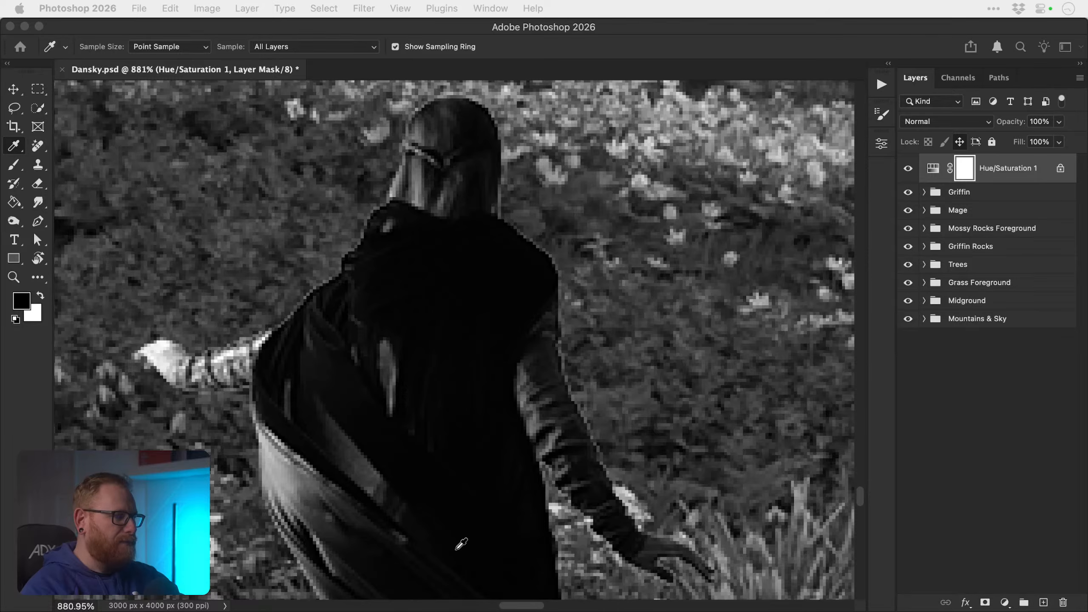
drag(707, 397, 755, 275)
click(584, 307)
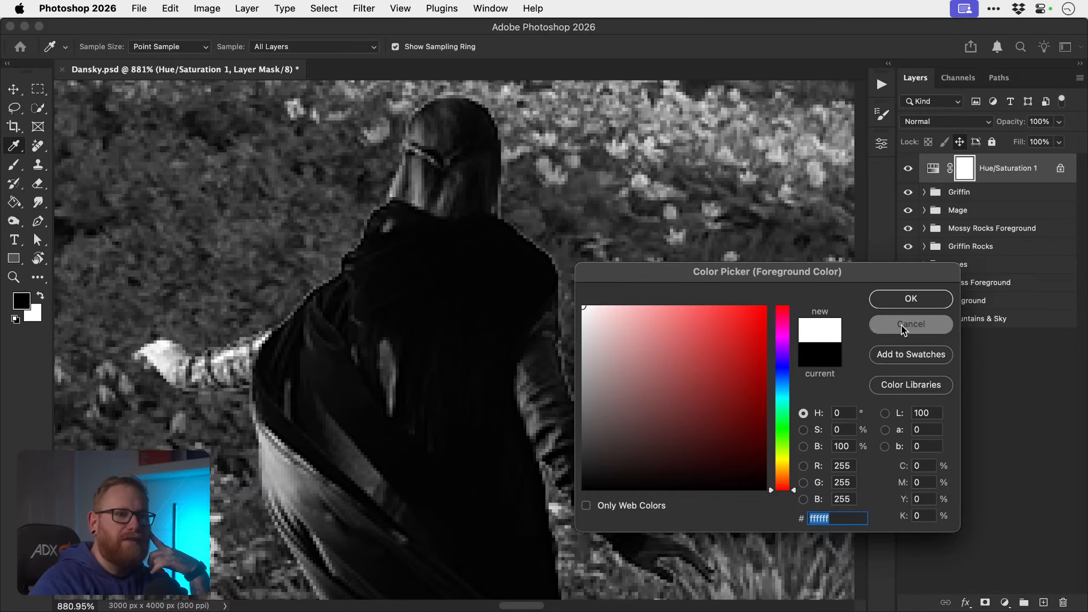
click(911, 299)
- Target the Hue/Saturation adjustment instead of its mask and sample the dark tones of the mage's cloak in the foreground Color Picker
key(z)
click(996, 176)
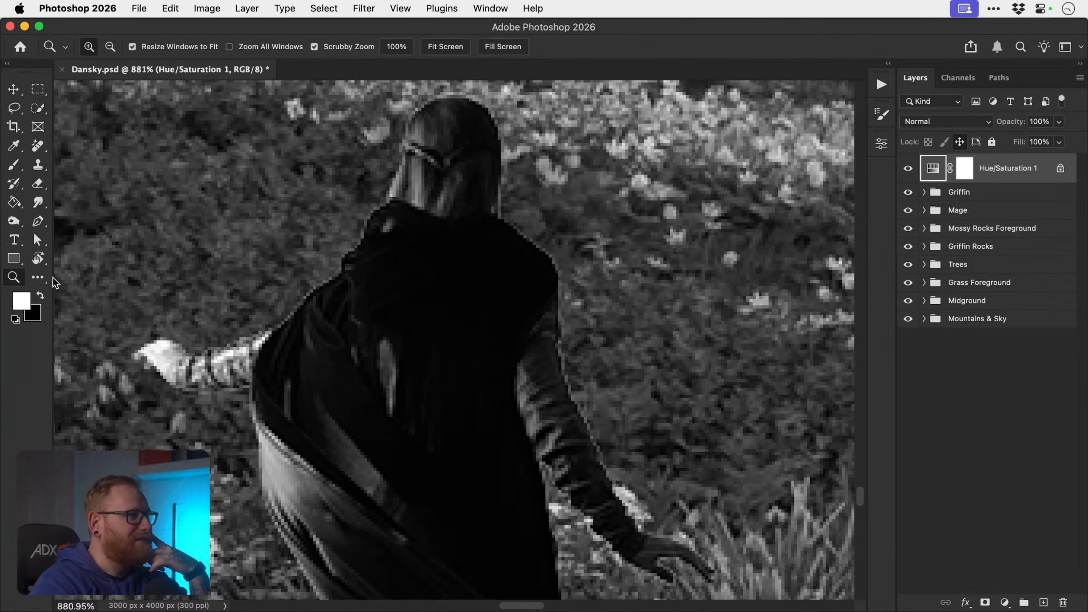
click(22, 300)
click(468, 311)
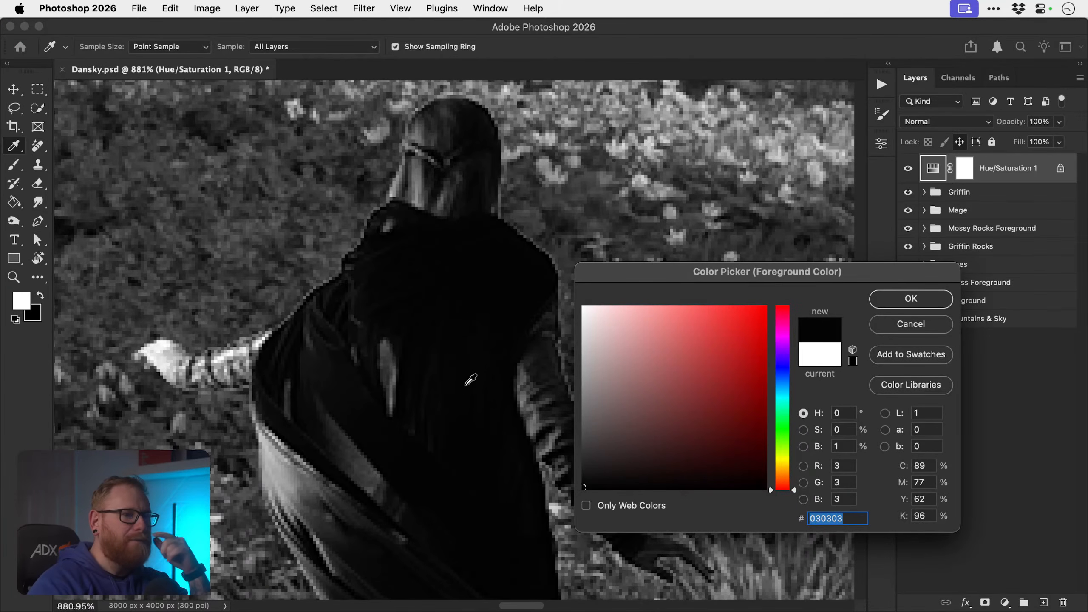
click(464, 315)
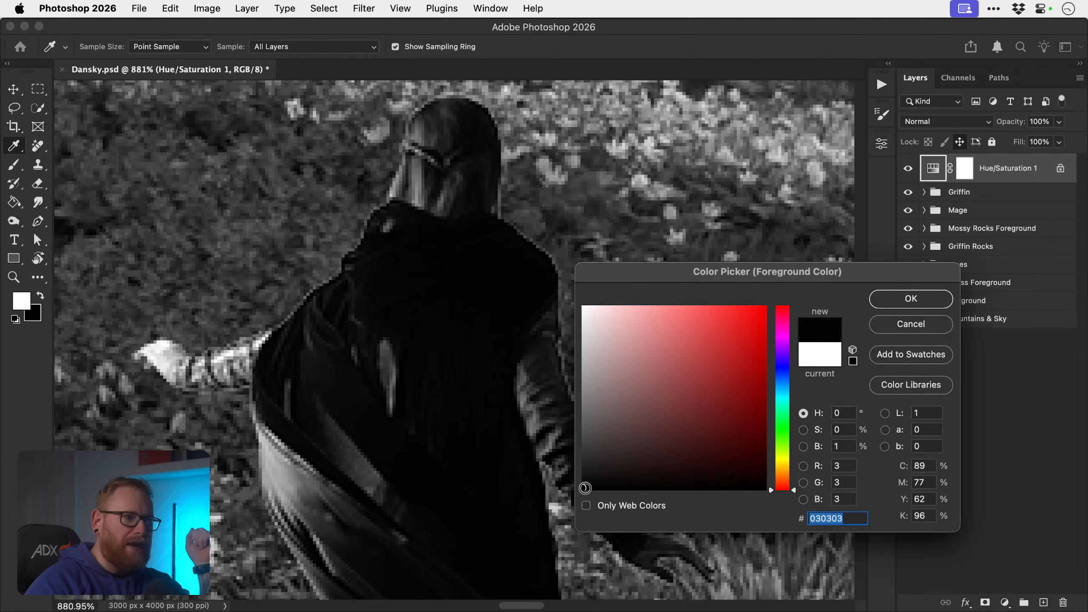
click(471, 390)
click(475, 368)
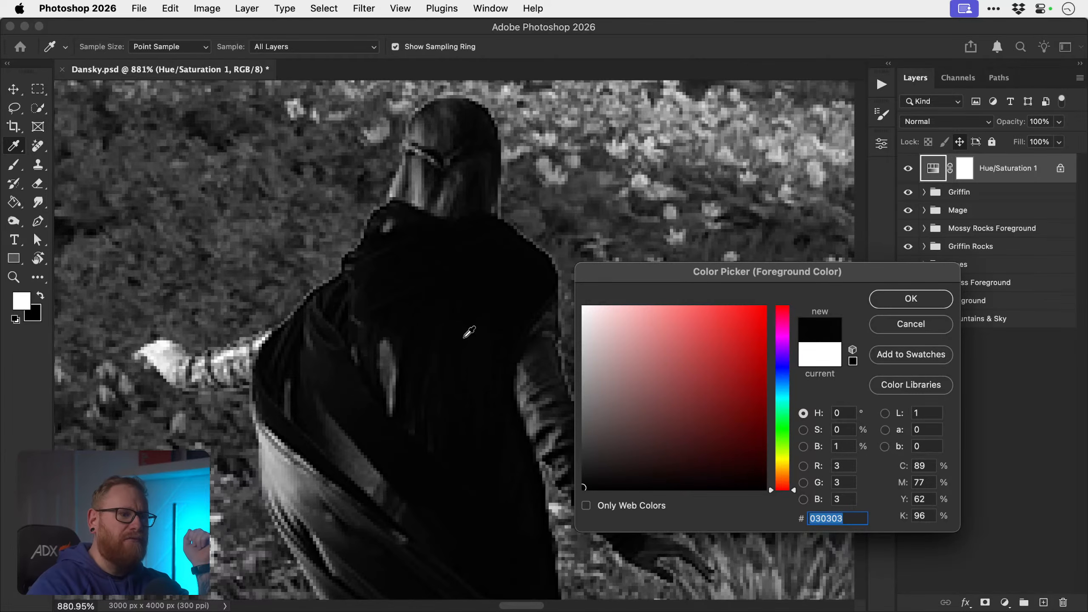
- Sample the darkest tones of the griffin's wing and the large foreground tree to compare their black levels
key(super+0)
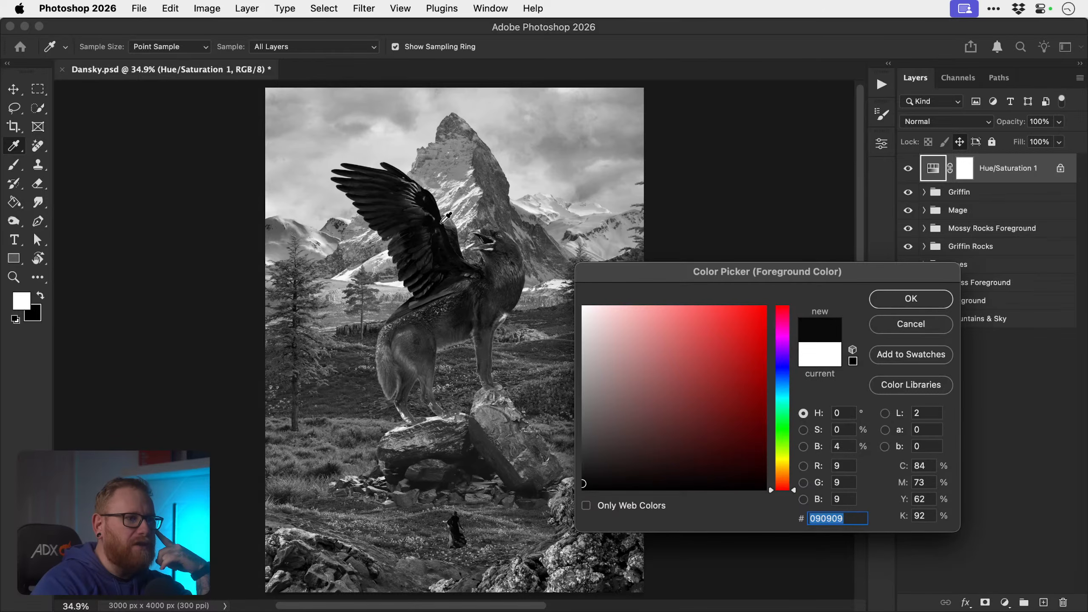
click(435, 212)
drag(434, 212, 436, 209)
click(434, 210)
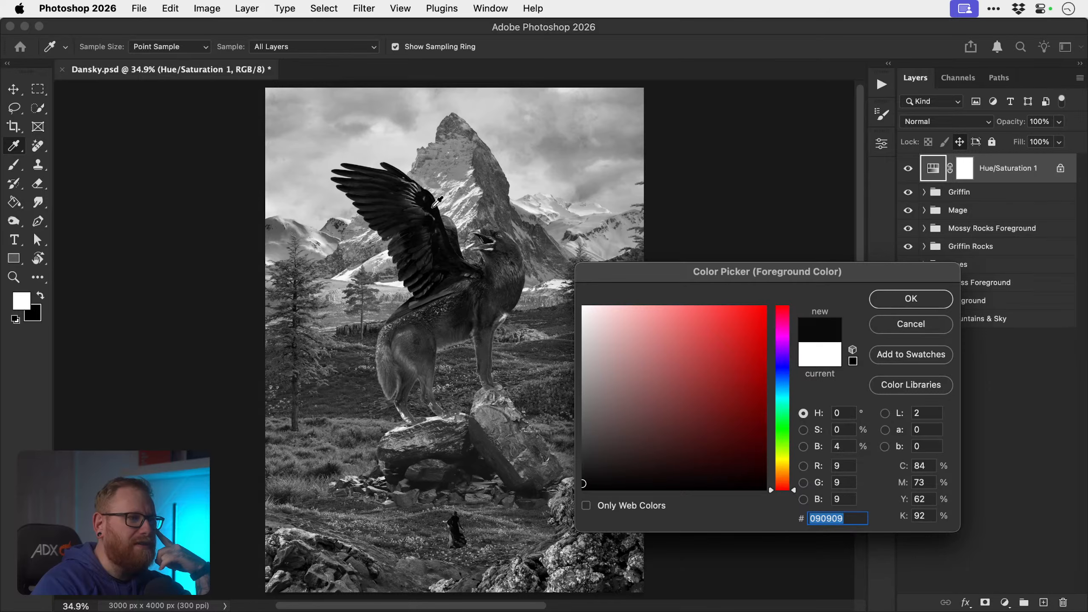
click(294, 325)
drag(293, 326, 361, 499)
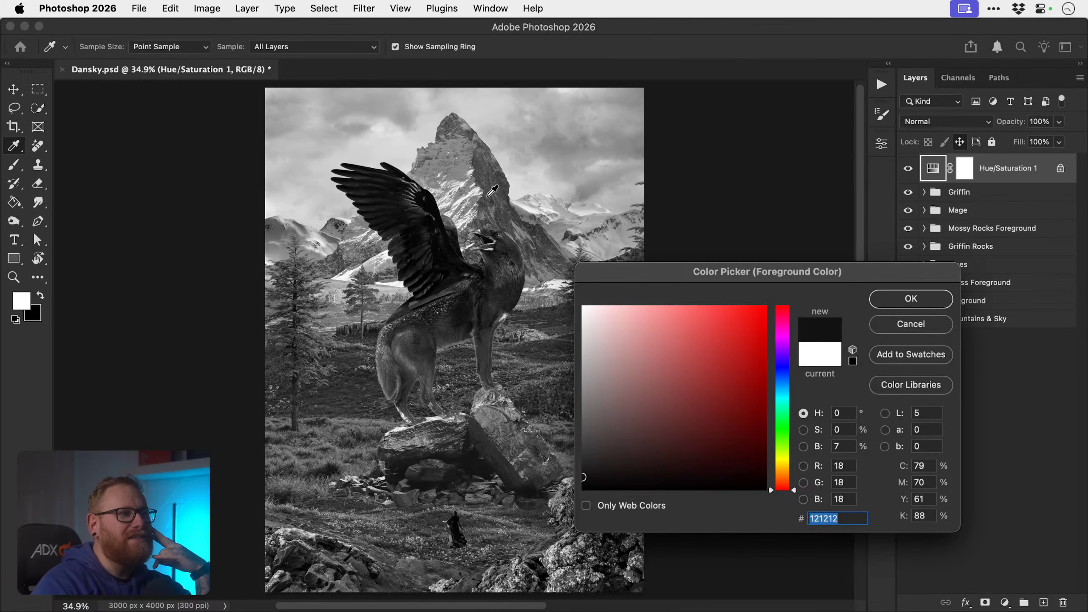
- Sample the shadow tones of the distant and main mountains and the sky, and leave the foreground color unchanged
drag(359, 251, 333, 264)
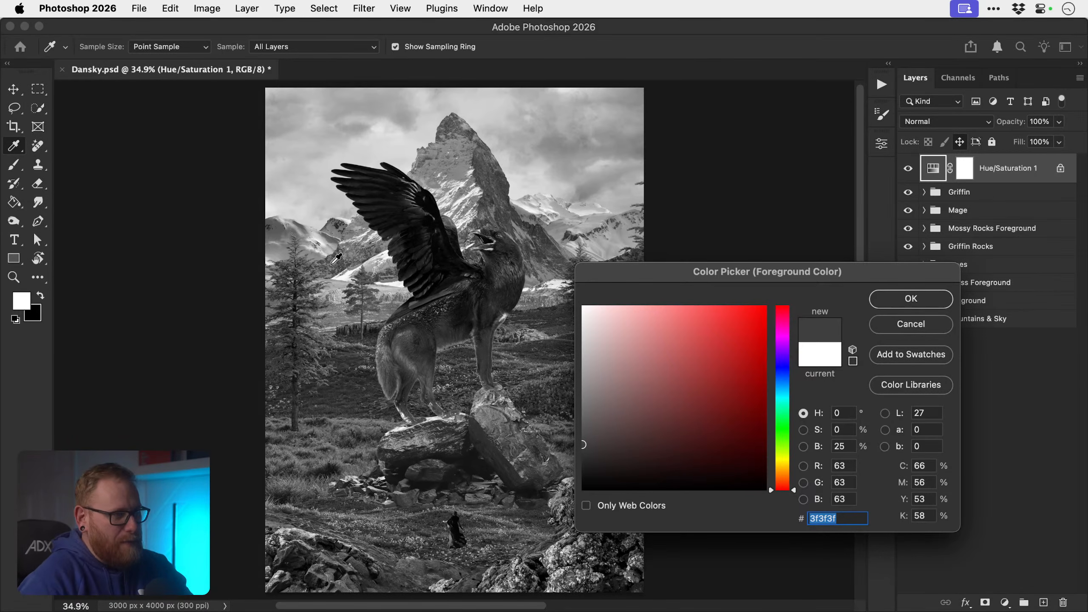
drag(335, 259, 478, 185)
drag(562, 223, 293, 129)
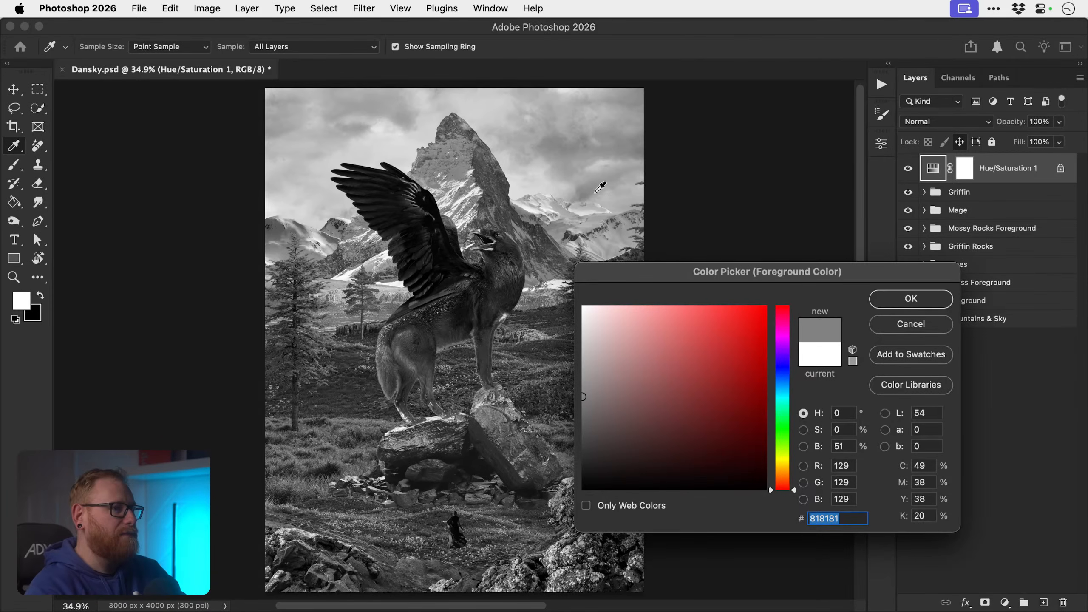
drag(595, 180, 561, 161)
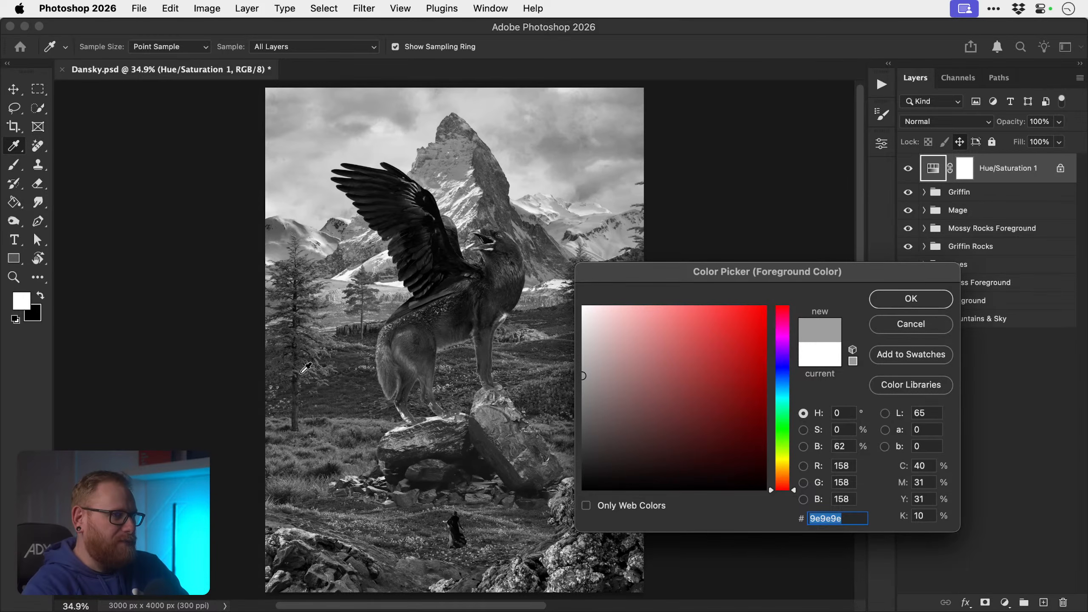
click(914, 320)
- Sample the midground grass tones on both sides of the griffin in the foreground Color Picker, discarding the sampled color
super+click(469, 441)
drag(591, 405, 600, 367)
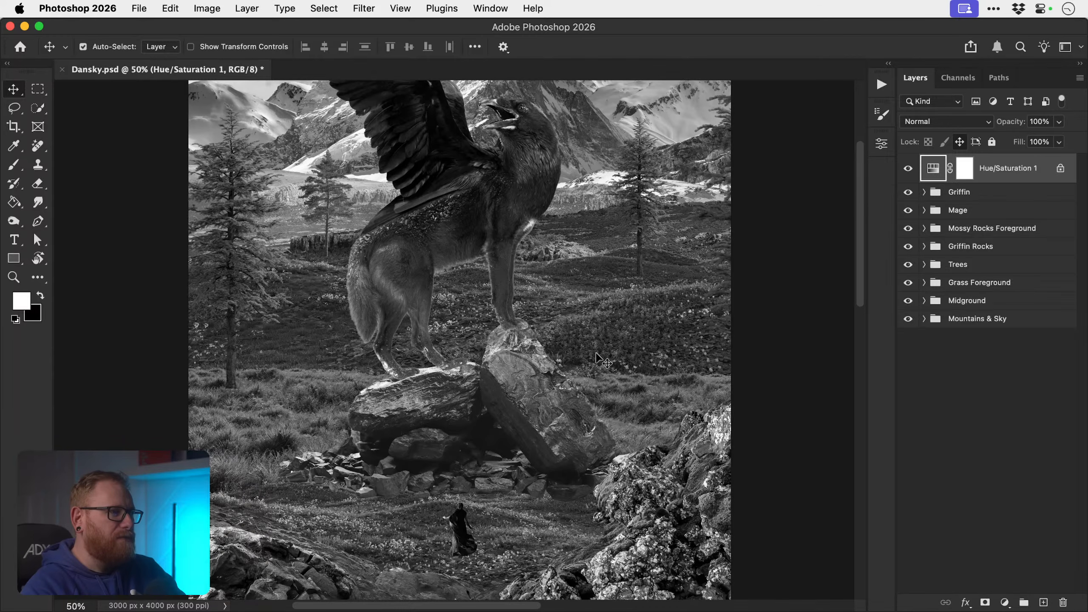
scroll(440, 449, down, 3)
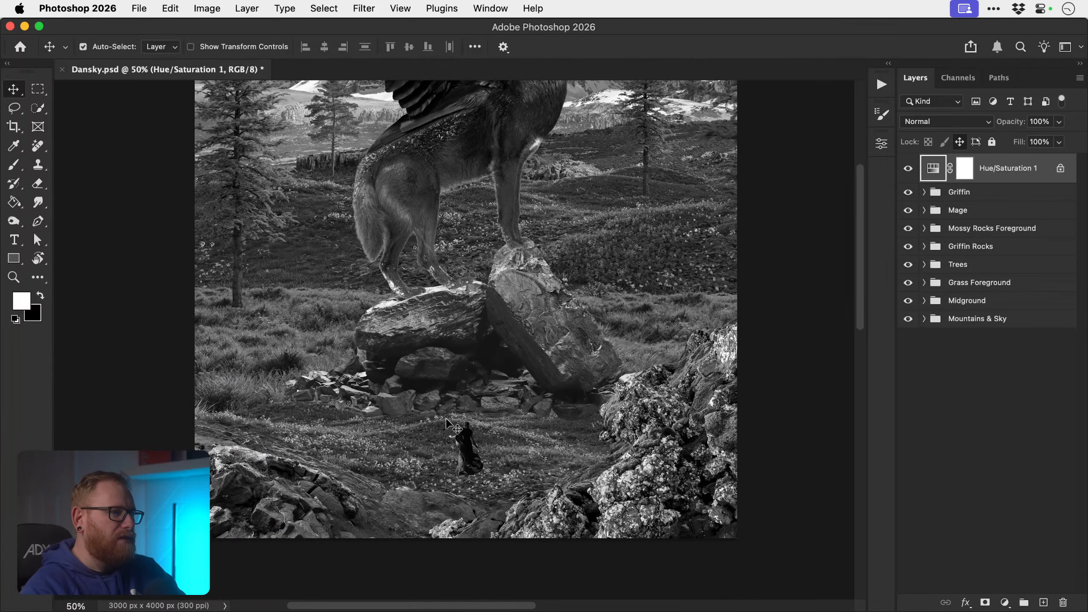
key(z)
key(v)
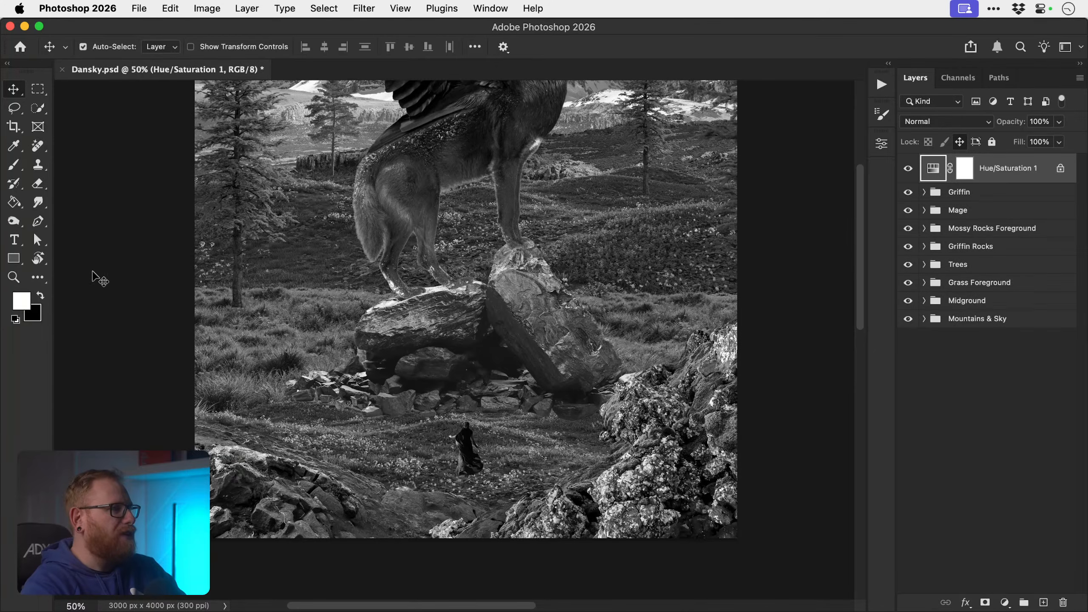
click(21, 300)
click(288, 257)
click(309, 253)
click(322, 255)
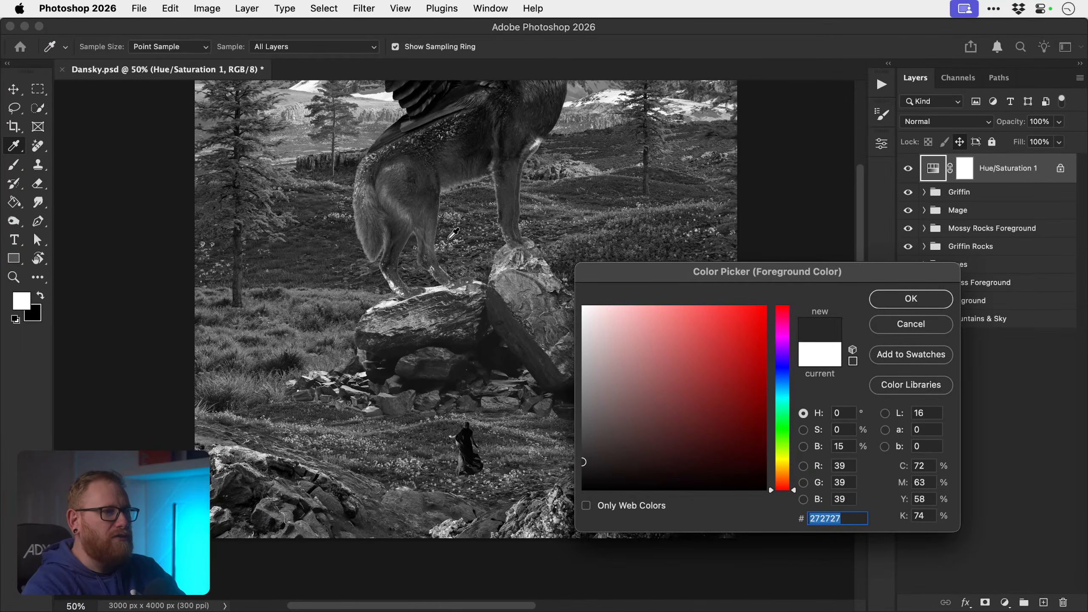
click(573, 239)
click(577, 192)
click(583, 196)
click(593, 204)
click(608, 219)
click(610, 231)
click(686, 244)
click(662, 241)
click(643, 240)
click(643, 239)
click(642, 238)
click(641, 239)
click(640, 238)
click(638, 238)
click(633, 236)
click(632, 236)
click(631, 236)
click(630, 235)
click(628, 234)
click(625, 233)
click(690, 242)
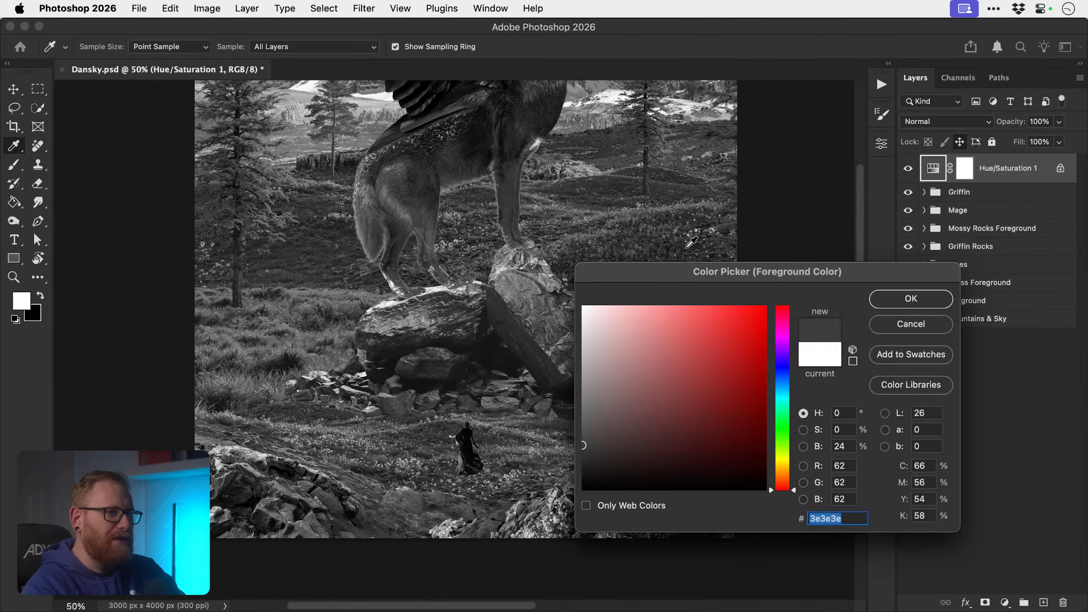
click(889, 323)
- Select the Mage layer inside the Mage group for tonal correction
key(super+space)
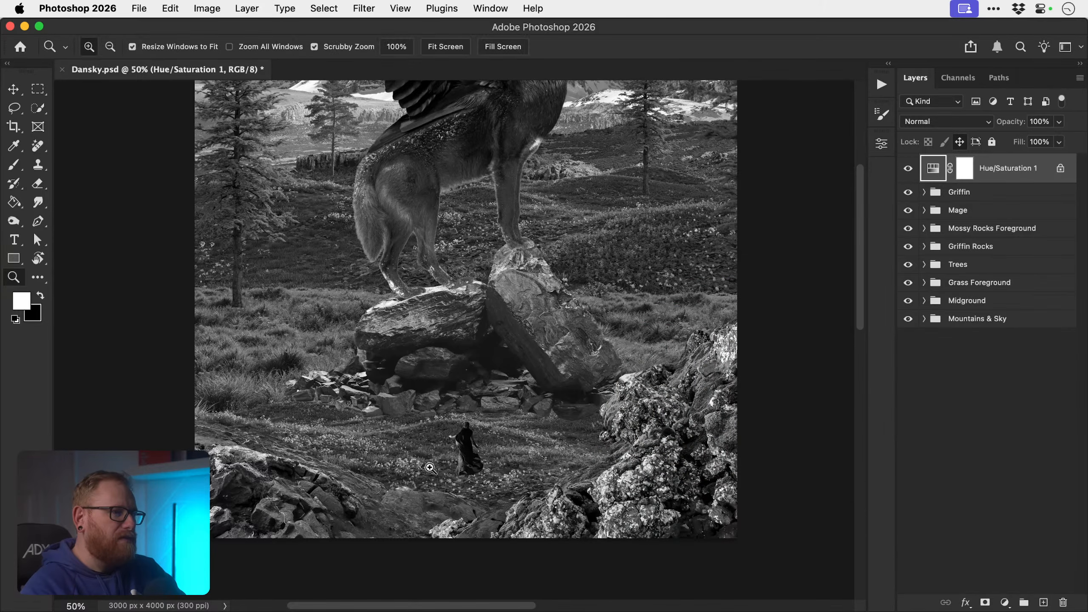
super+click(450, 457)
super+click(450, 457)
super+click(450, 457)
click(492, 423)
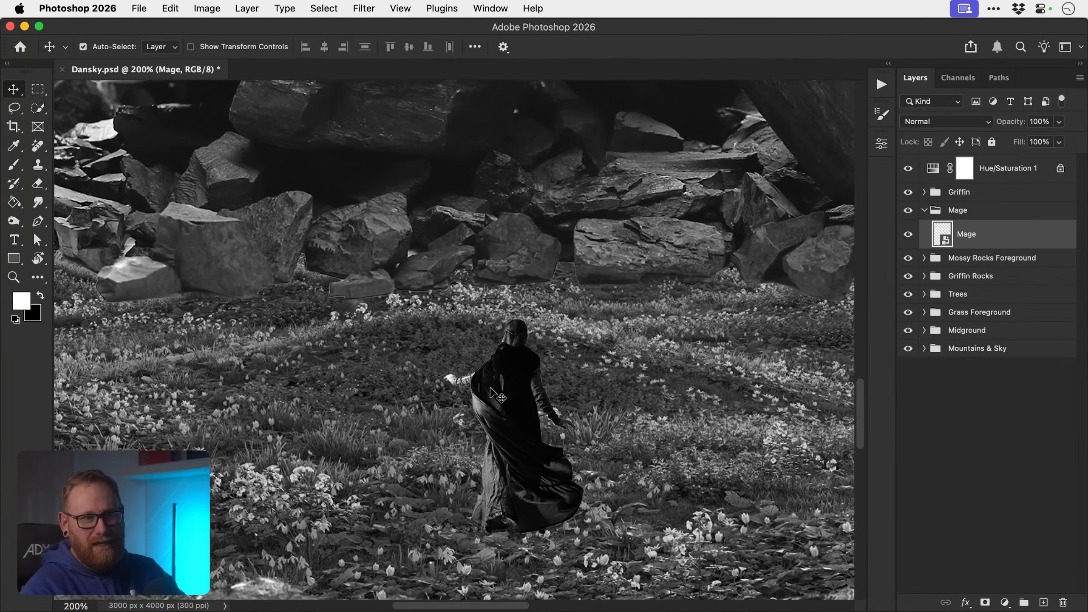
click(1004, 603)
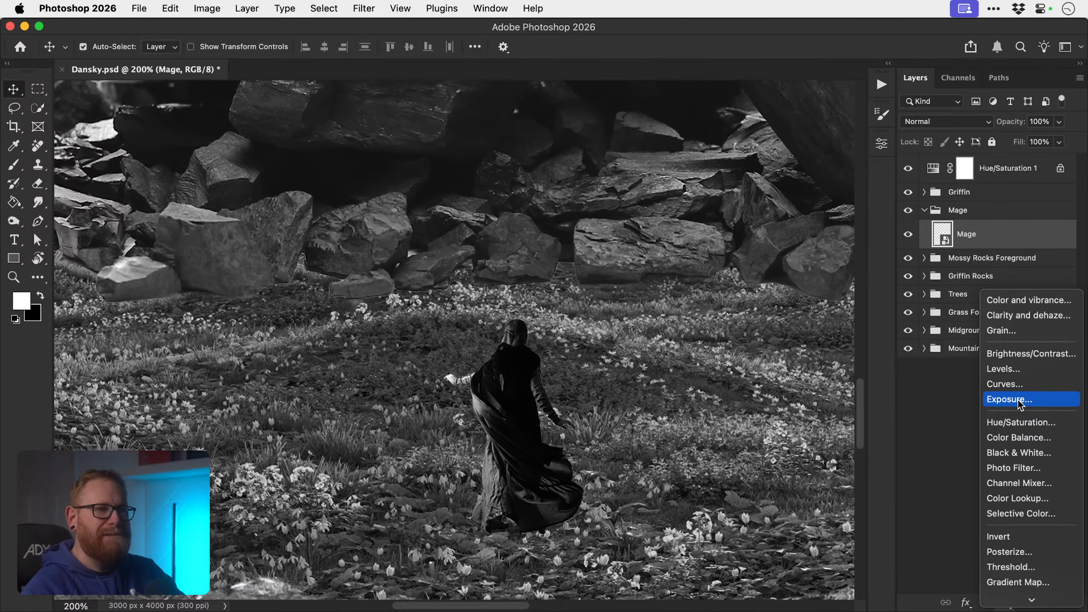
click(995, 239)
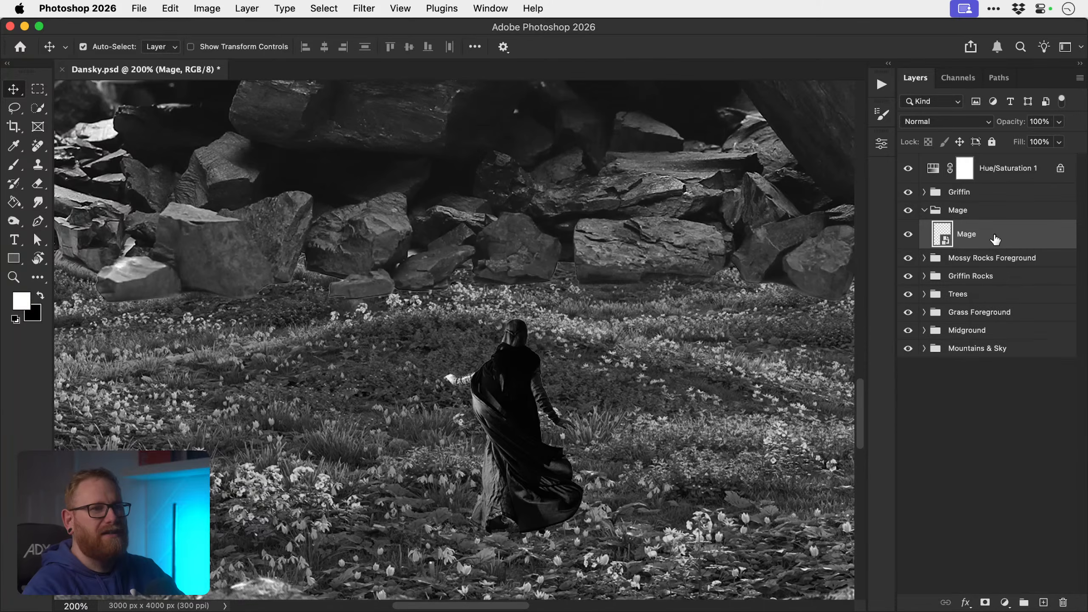
click(206, 9)
mouse_move(357, 49)
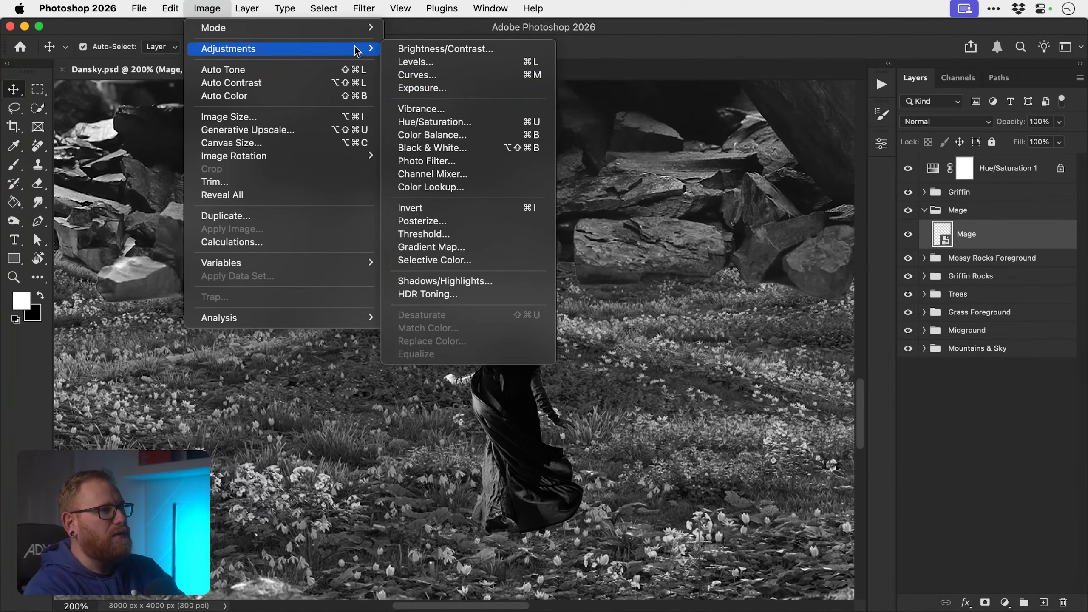
click(424, 88)
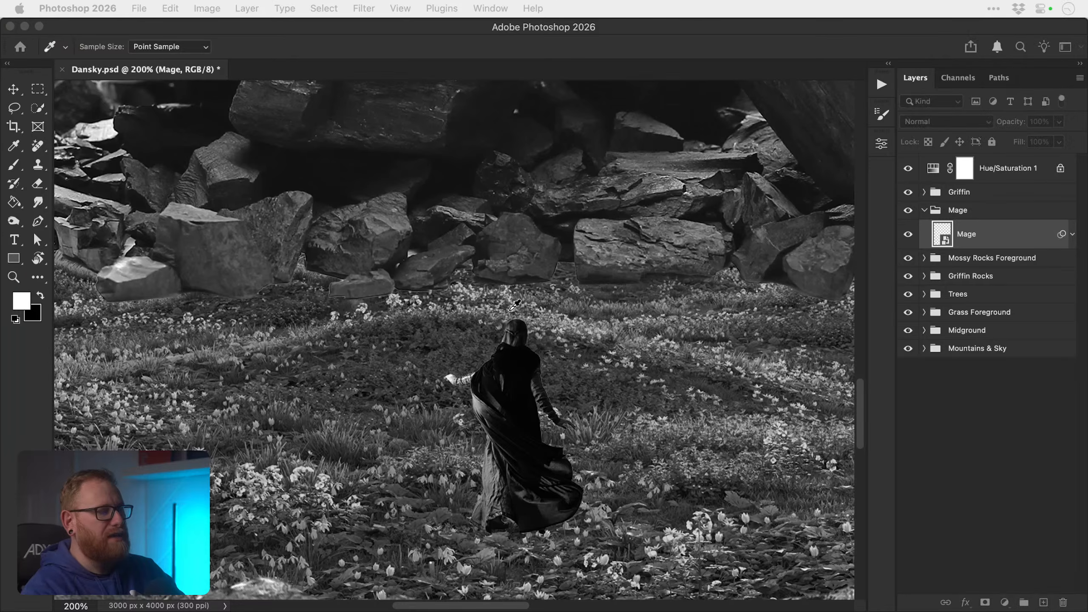
mouse_move(819, 79)
mouse_down()
mouse_move(804, 105)
mouse_move(813, 85)
mouse_up()
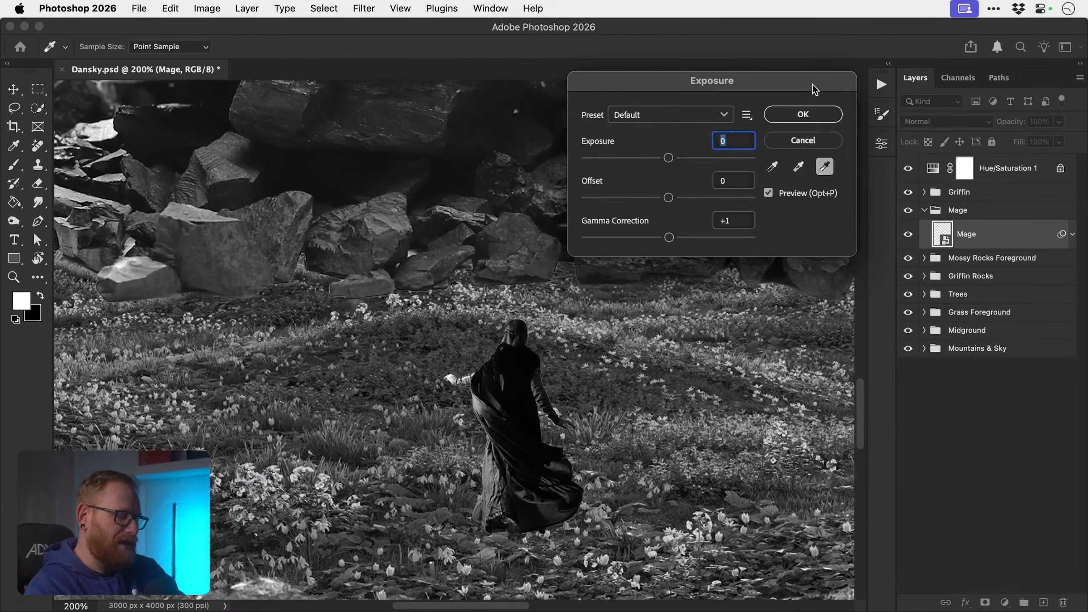
drag(668, 157, 679, 158)
click(805, 145)
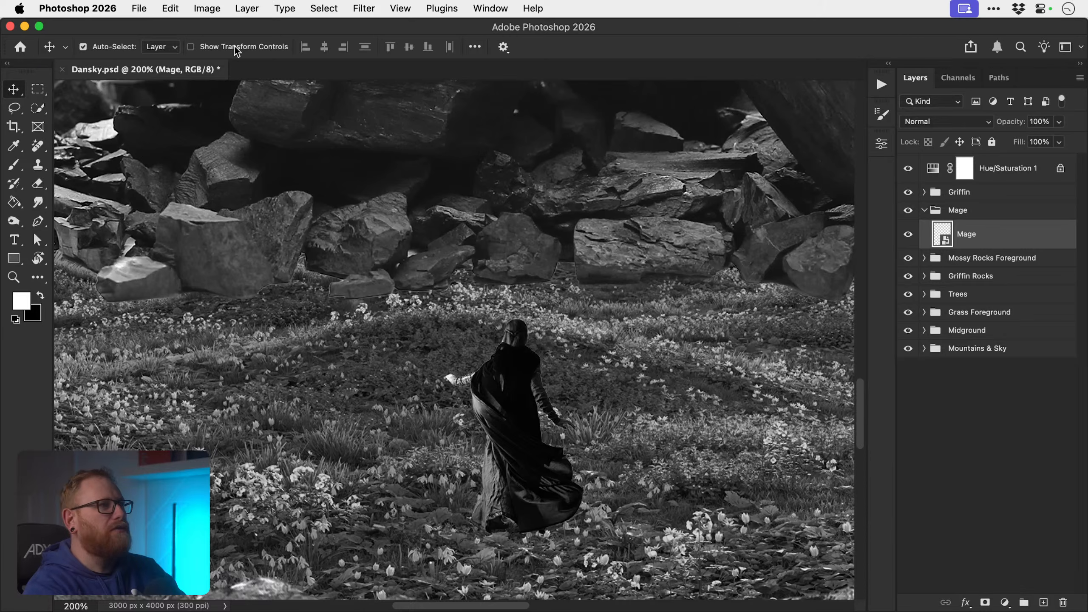
- Apply a Curves adjustment to the Mage layer that lifts the RGB black point from input 0 to output 13
click(207, 8)
mouse_move(251, 54)
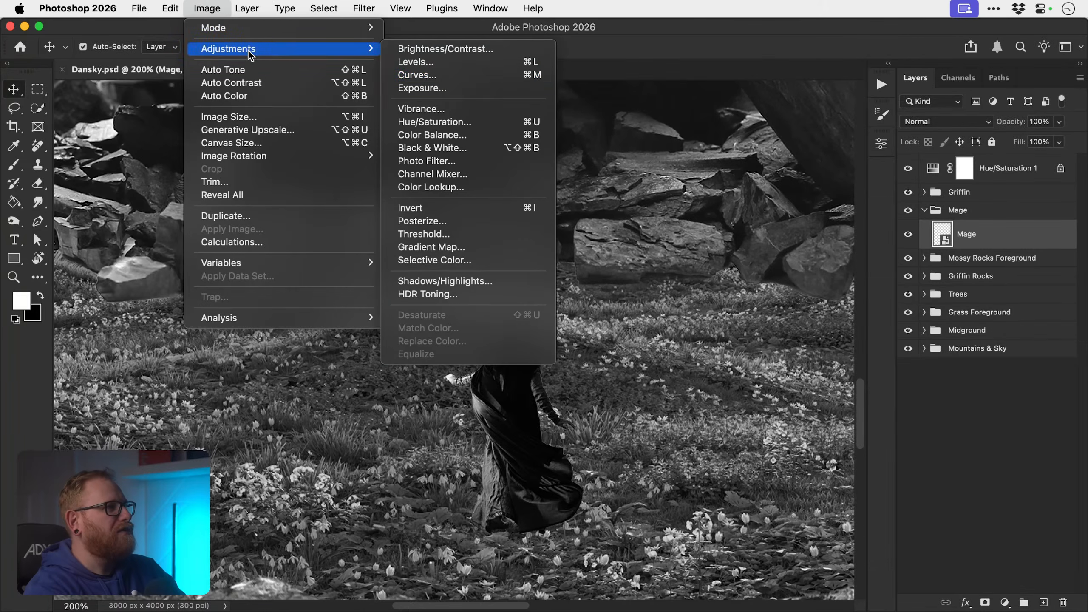
click(443, 75)
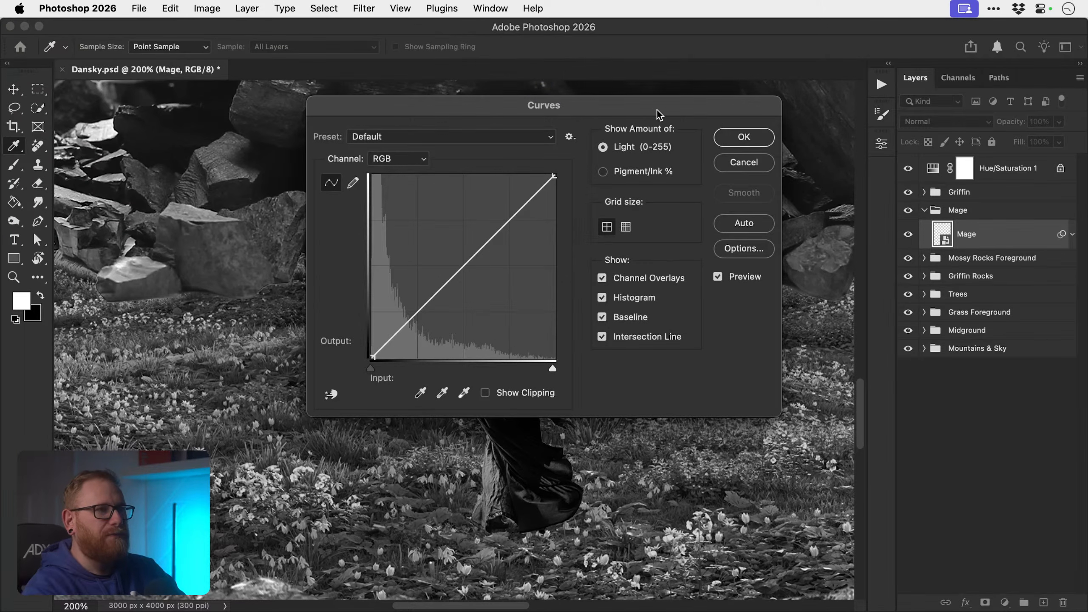
drag(668, 103, 956, 43)
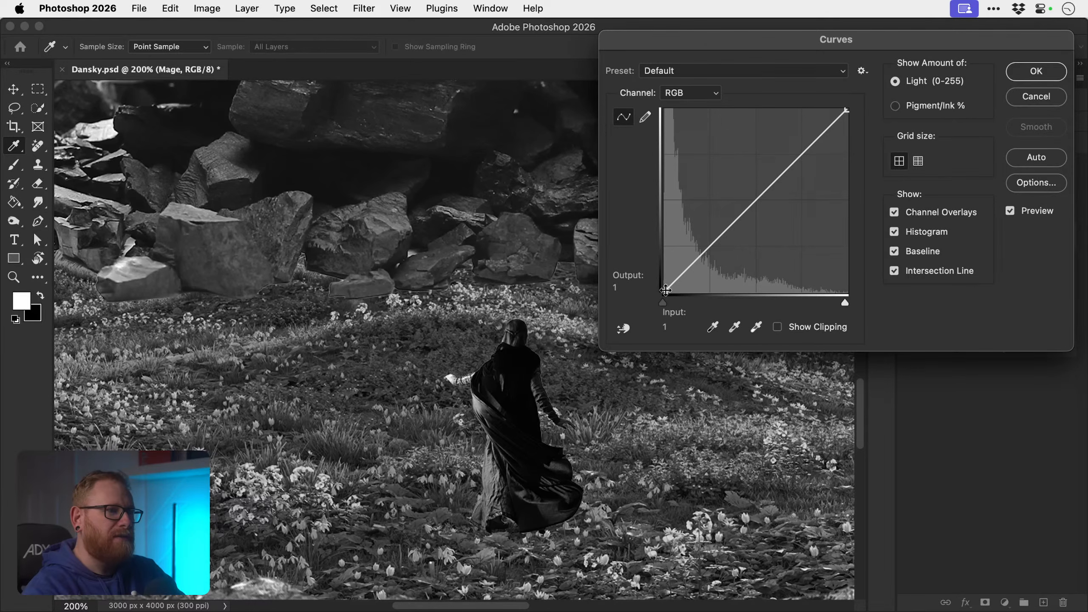
drag(666, 291, 661, 282)
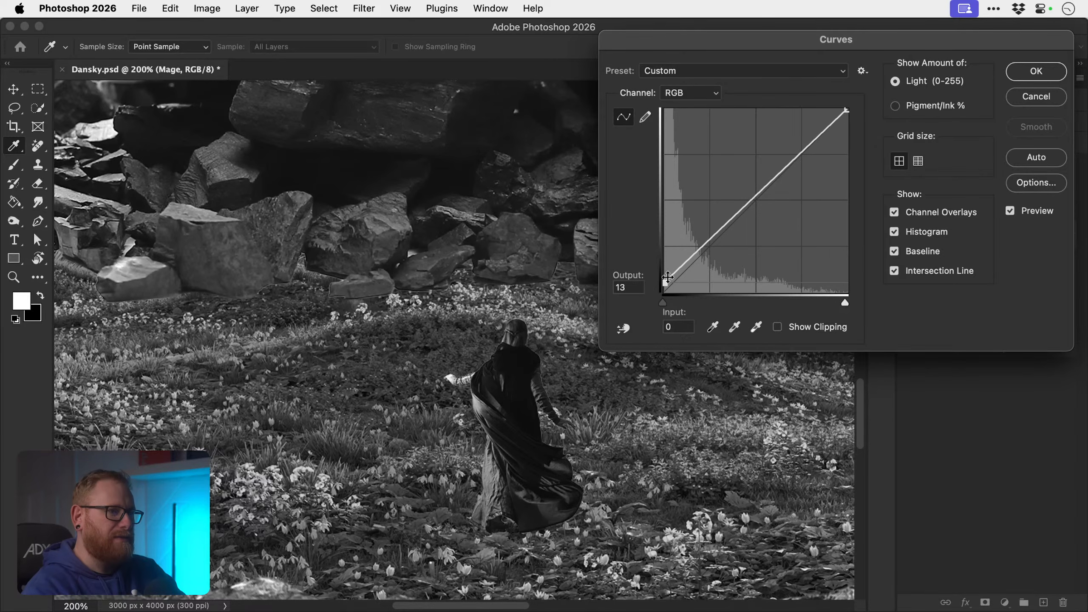
key(Return)
key(super+0)
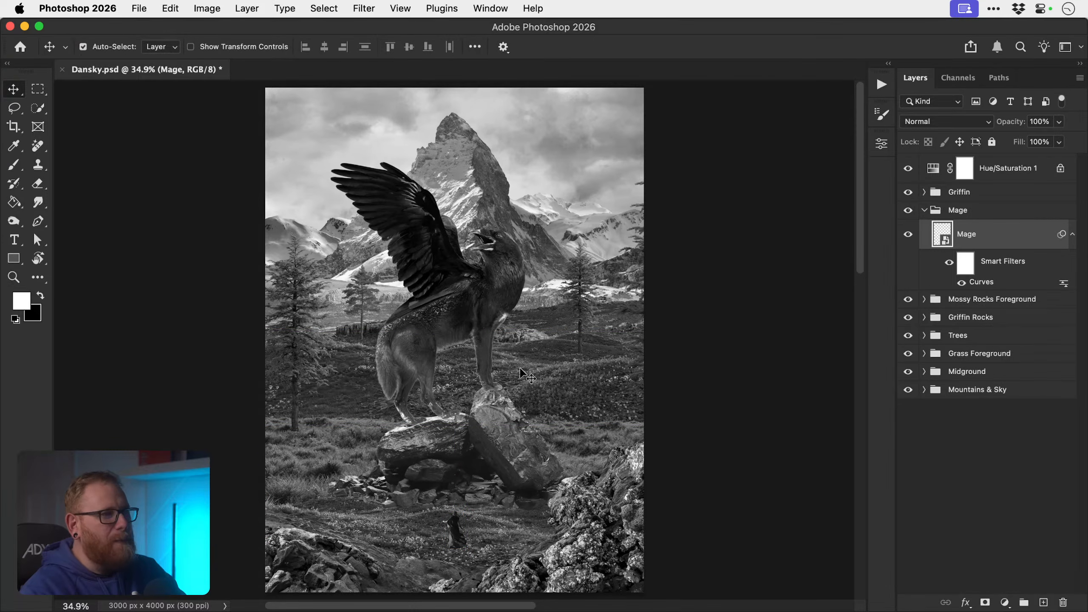
- Apply a Curves adjustment to the griffin's Wings layer, raising the black point at input 0 to output 7
super+click(425, 241)
super+click(424, 241)
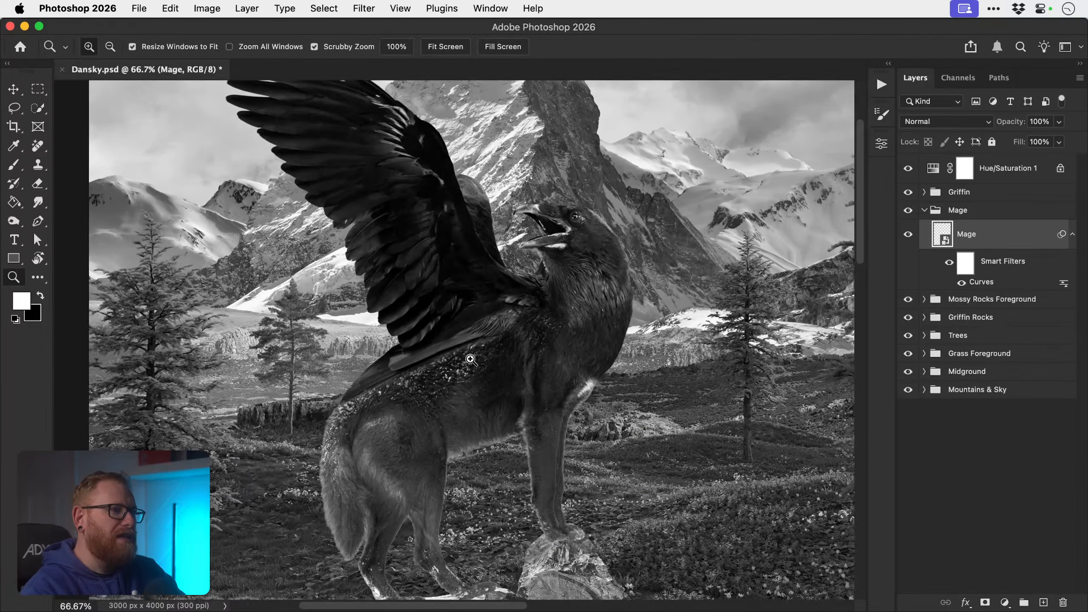
super+click(476, 377)
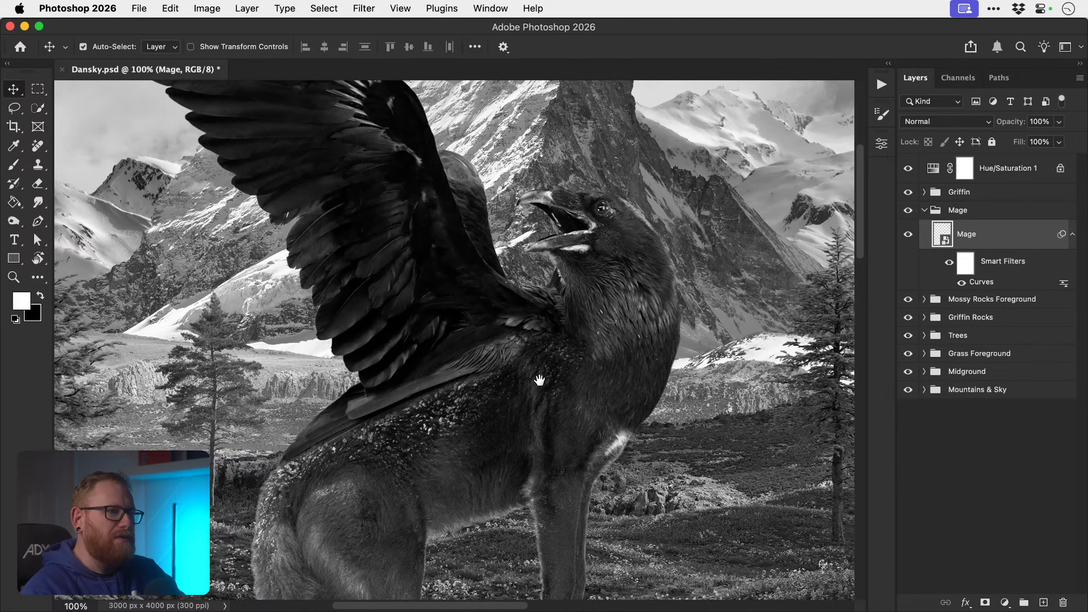
drag(535, 374, 560, 458)
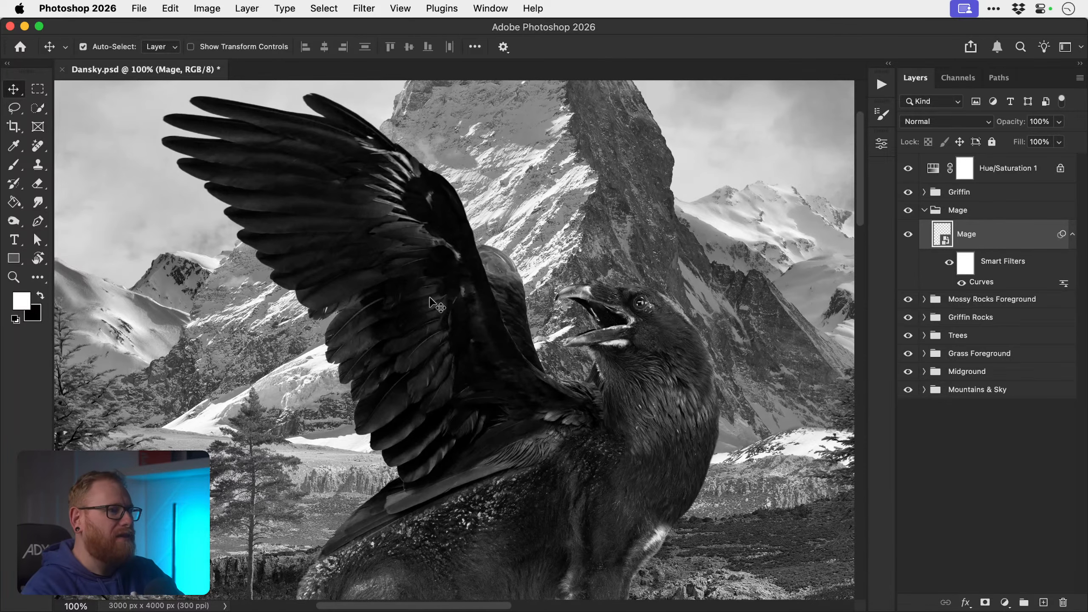
click(448, 227)
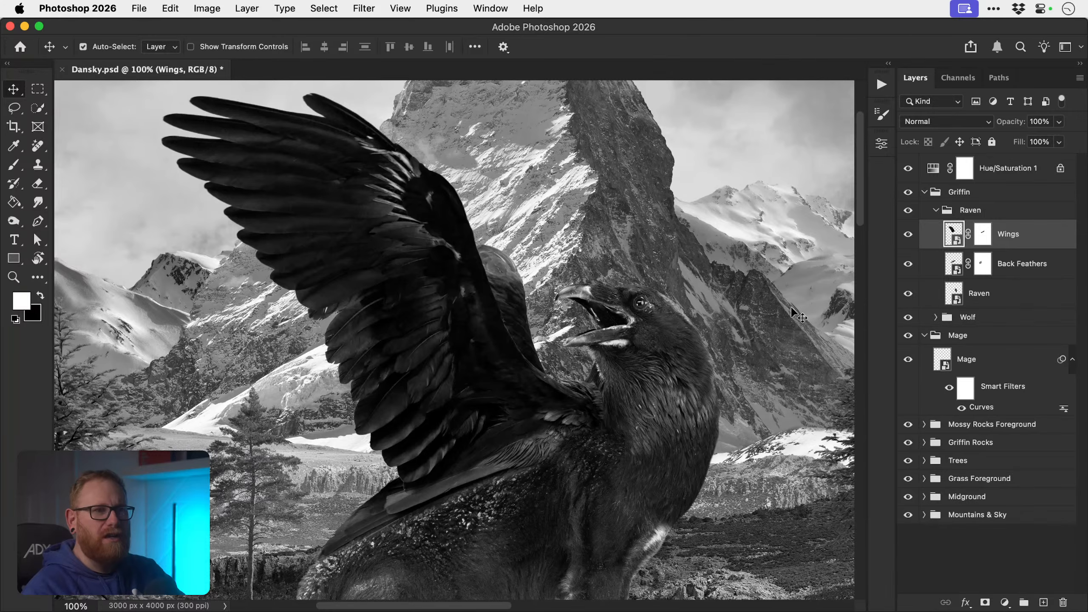
click(205, 8)
mouse_move(291, 48)
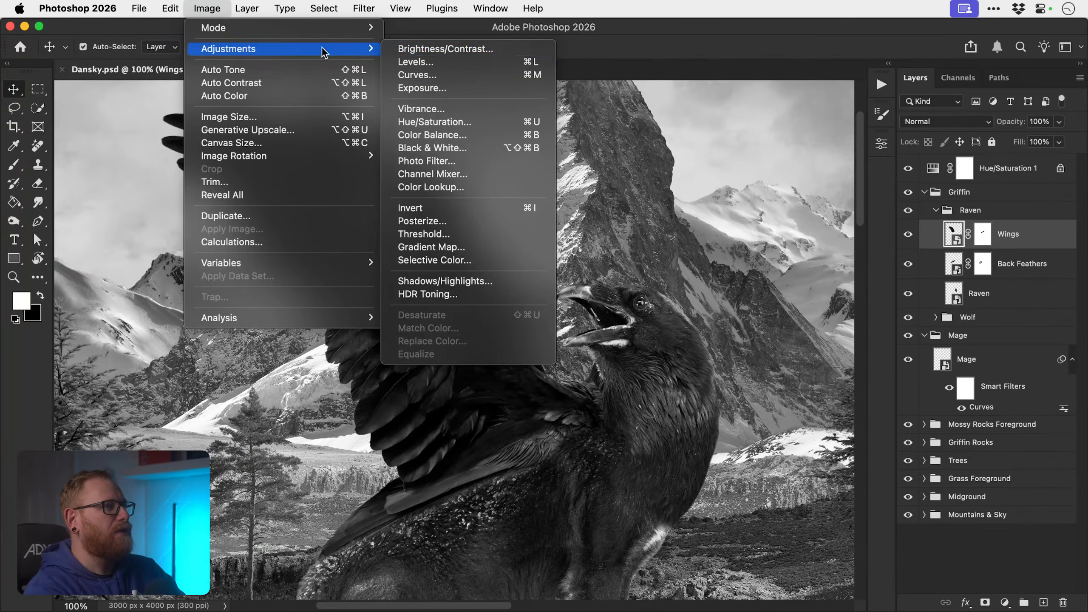
click(450, 75)
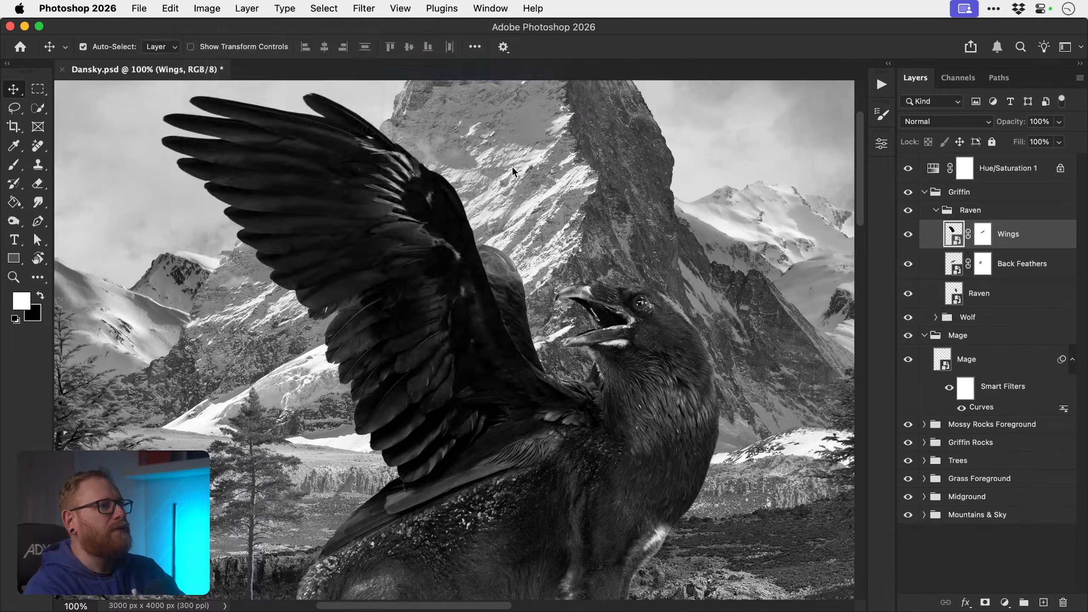
drag(670, 292, 620, 258)
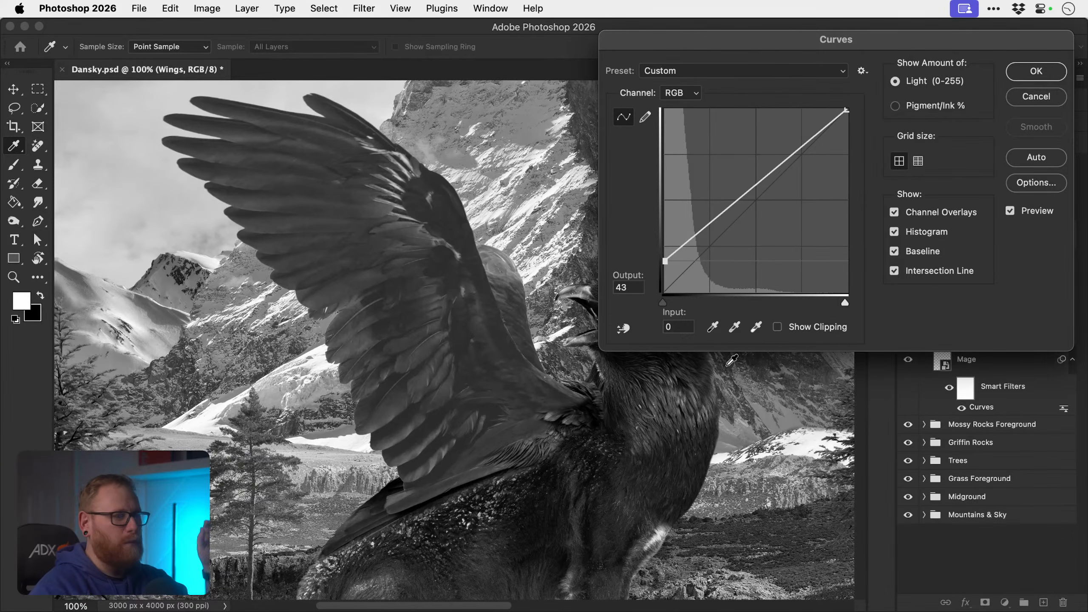
drag(664, 261, 659, 287)
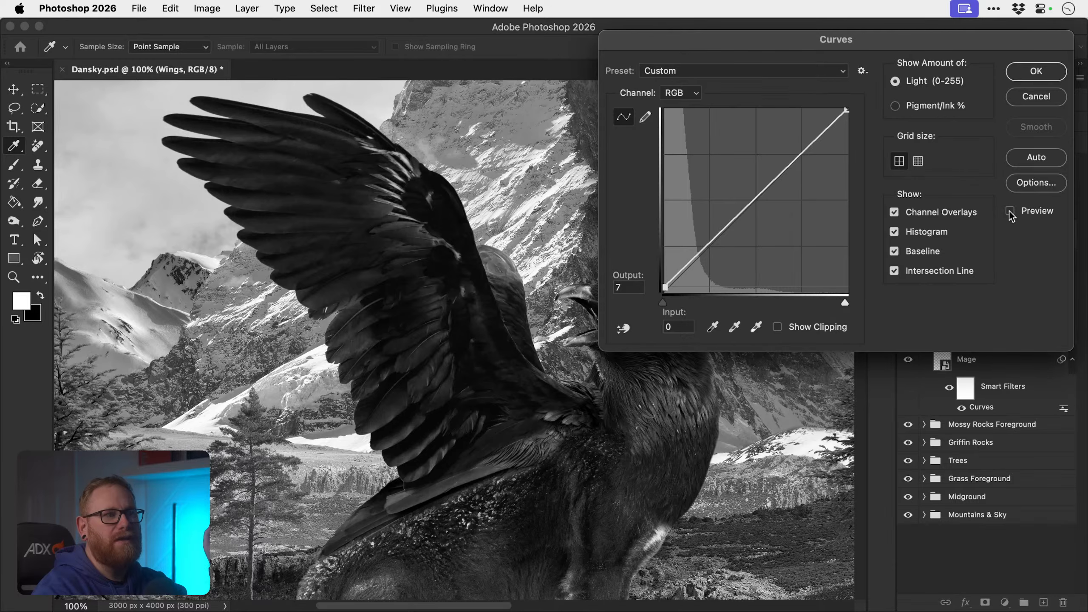
click(1020, 73)
key(super+0)
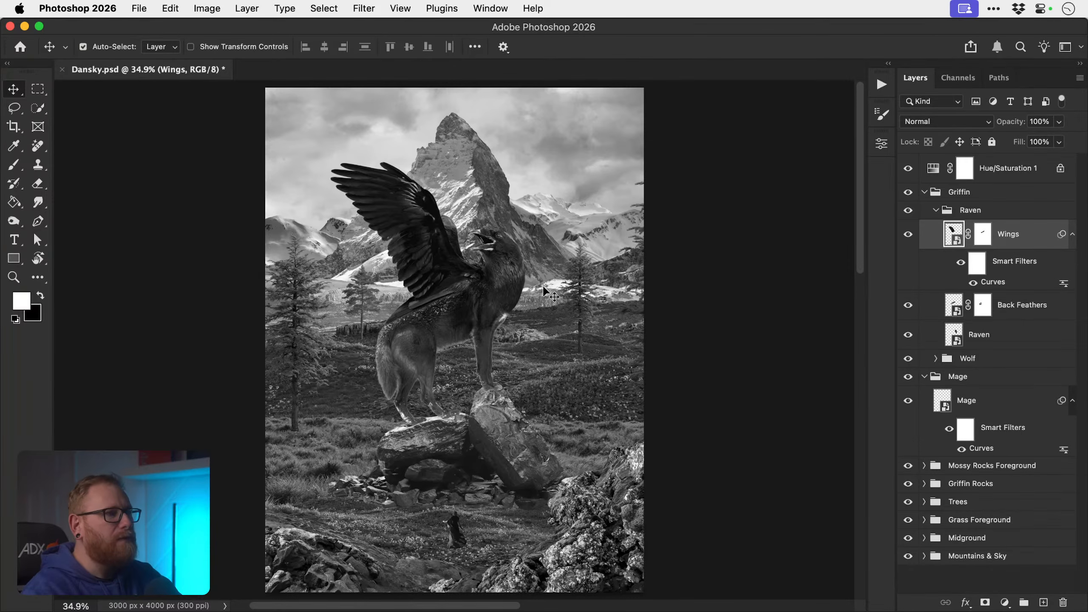
- Start a Curves adjustment on the Tree 1 layer with points at input 71, output 57 and input 170, output 165
key(z)
click(288, 394)
click(289, 393)
key(v)
click(302, 388)
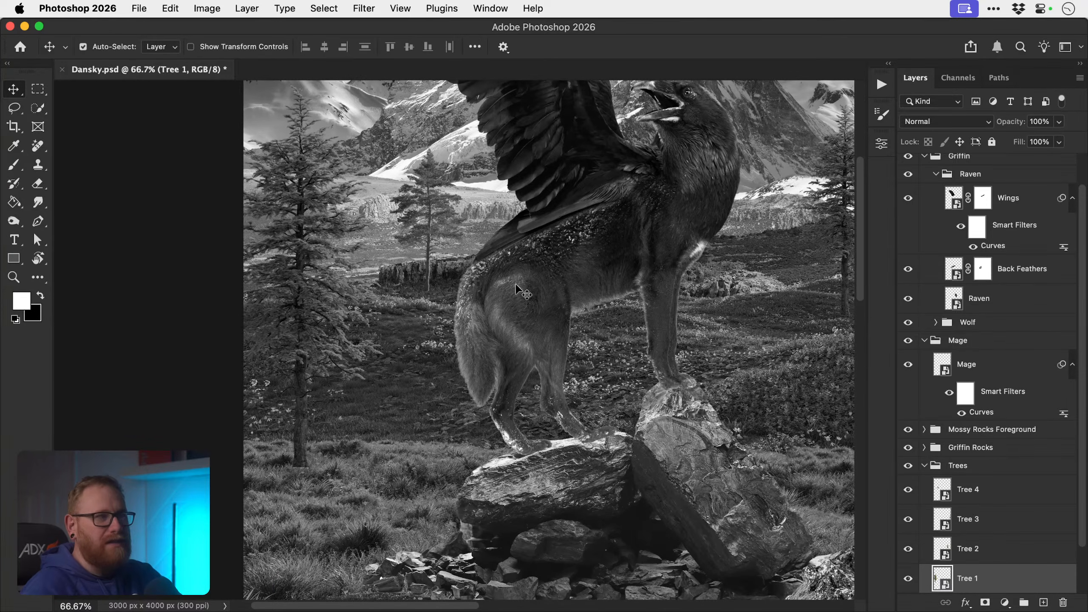
click(207, 8)
mouse_move(228, 49)
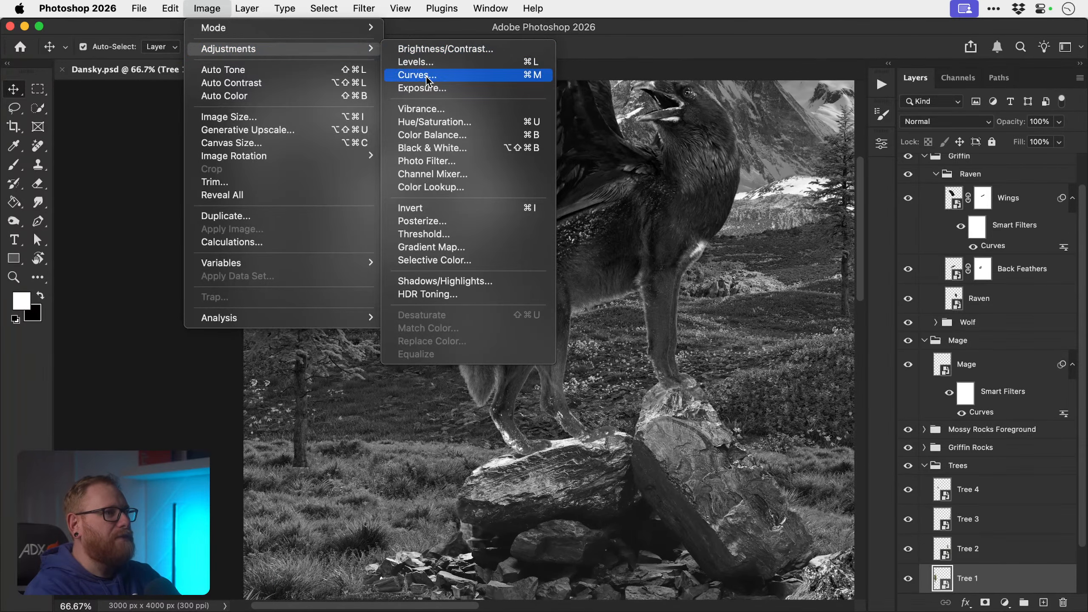
click(427, 75)
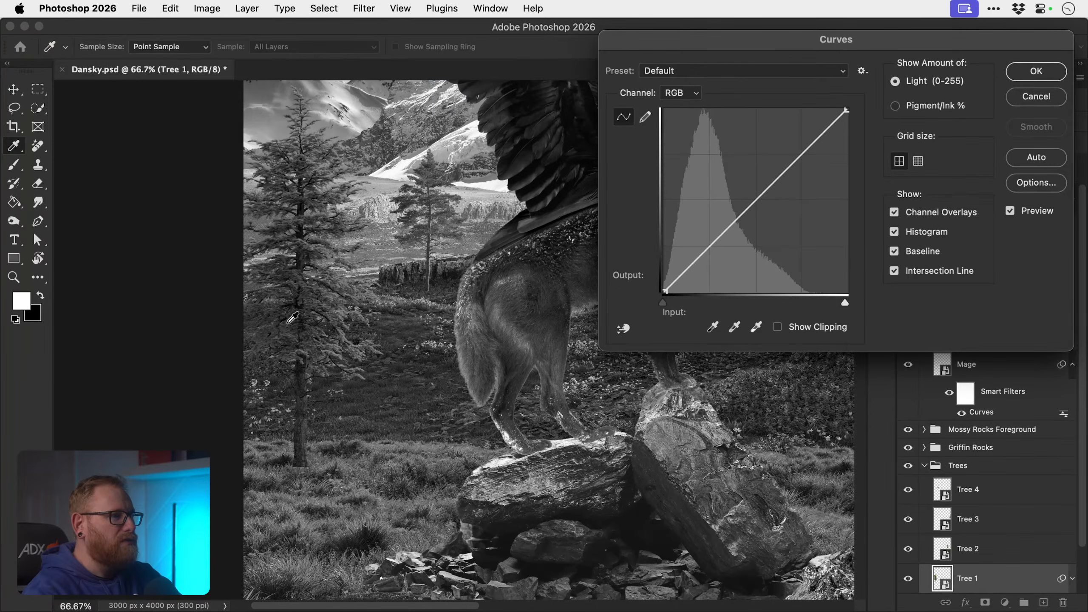
drag(716, 239, 715, 248)
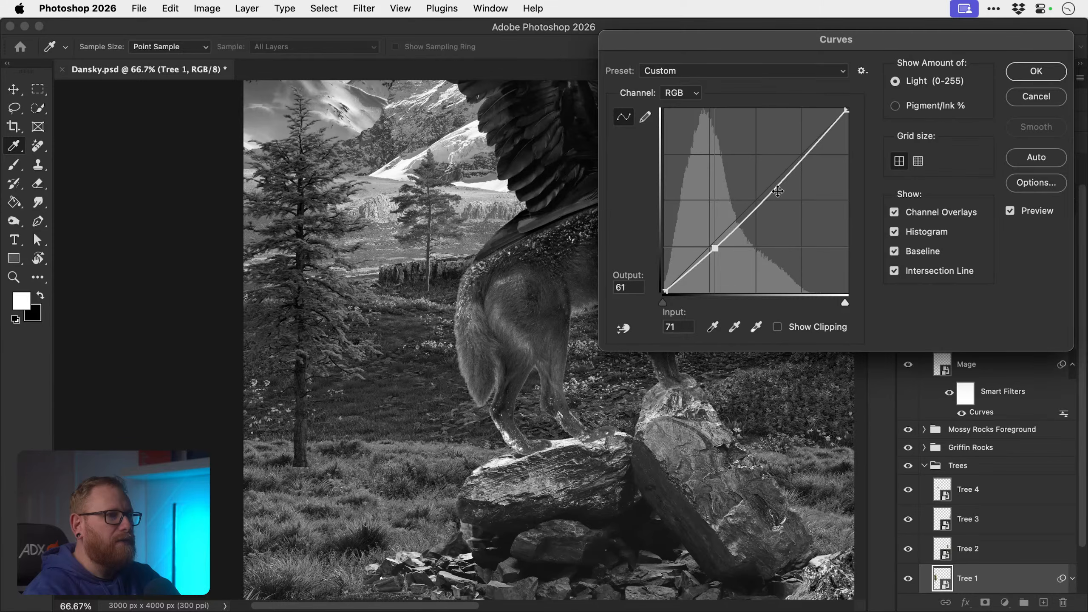
click(787, 174)
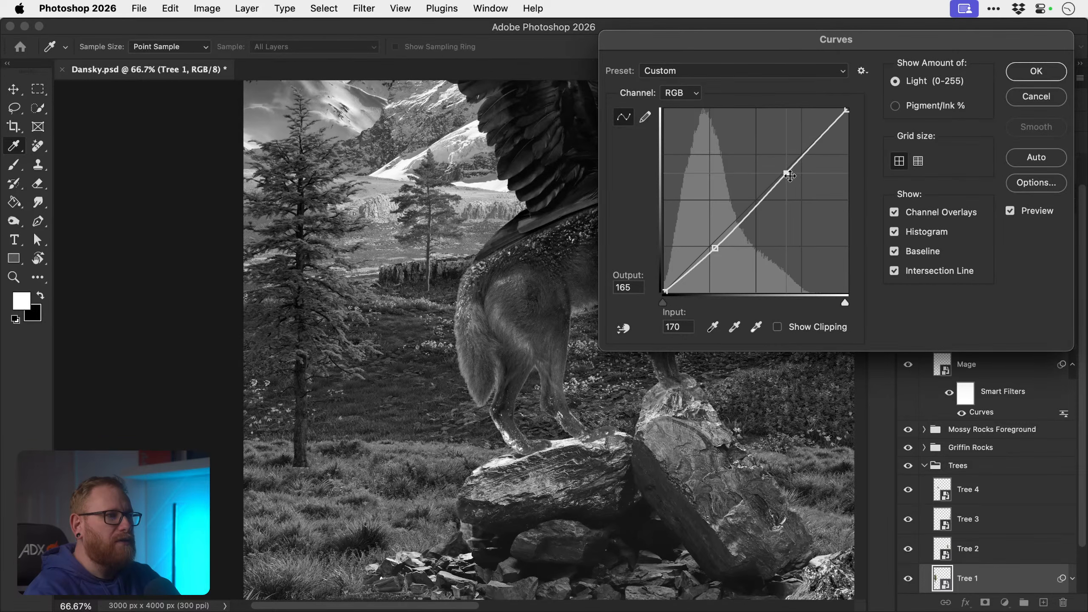
drag(715, 248, 717, 250)
- Compare Tree 1 with the Curves preview off and on, and apply the adjustment
click(1009, 210)
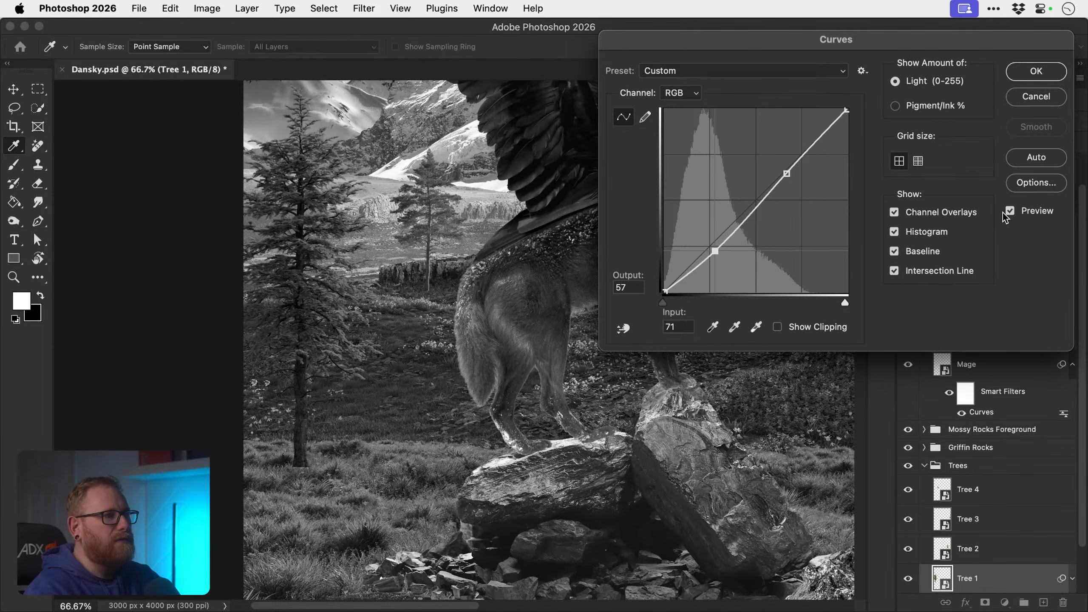
click(1010, 211)
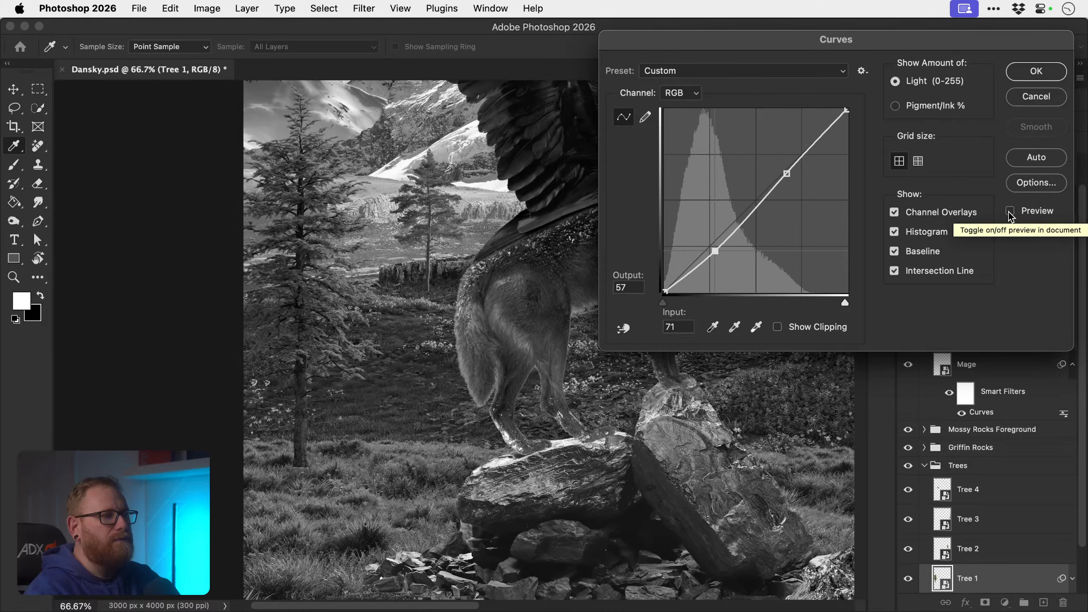
click(1010, 210)
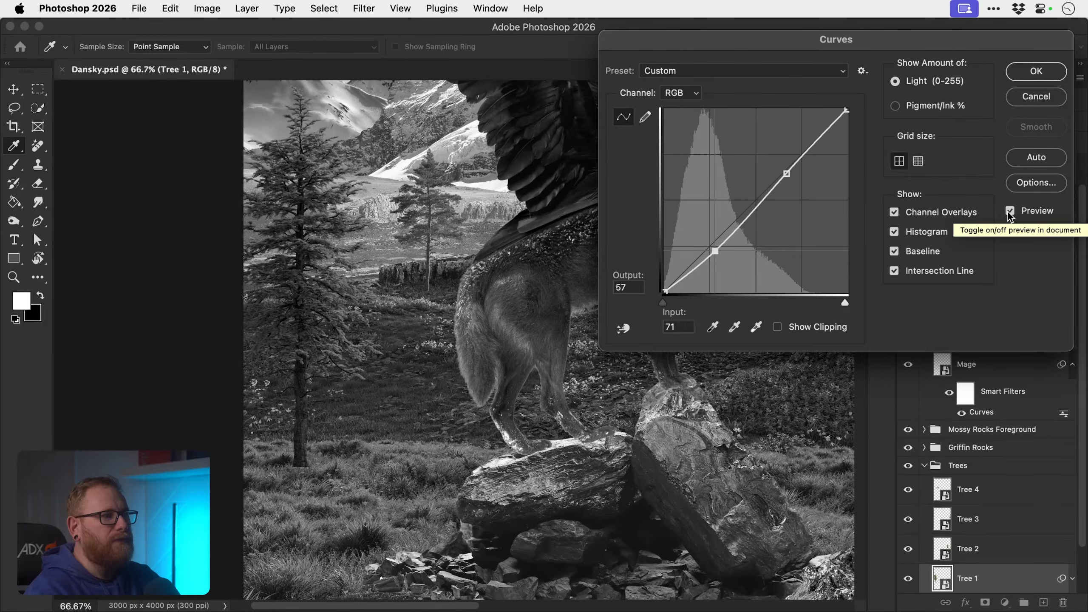
click(713, 245)
key(Return)
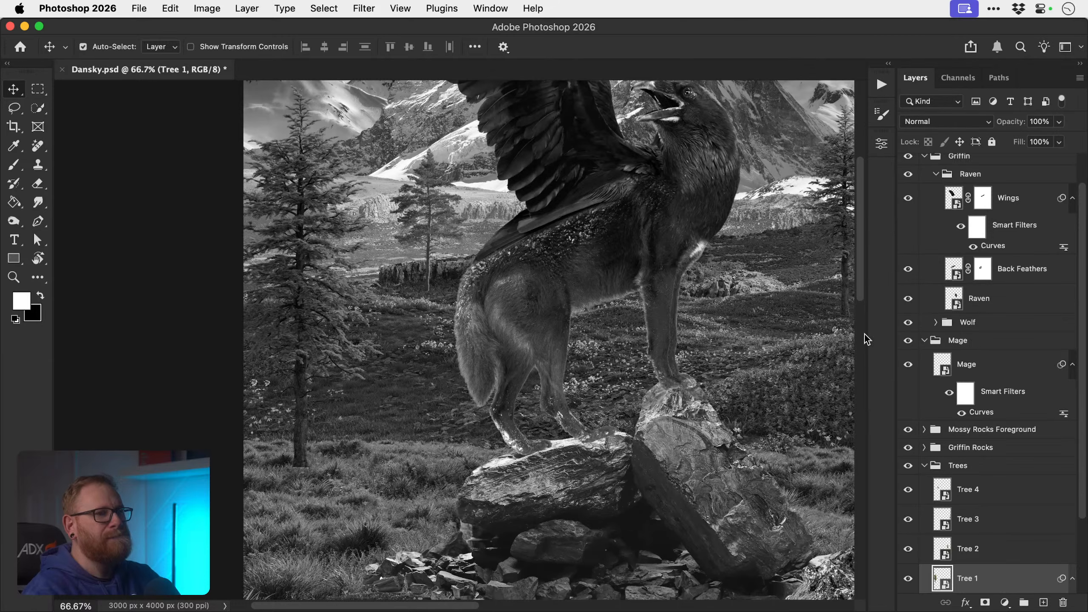
- Copy the Curves smart filter from Tree 1 to the Tree 2, Tree 3 and Tree 4 layers
scroll(997, 499, down, 4)
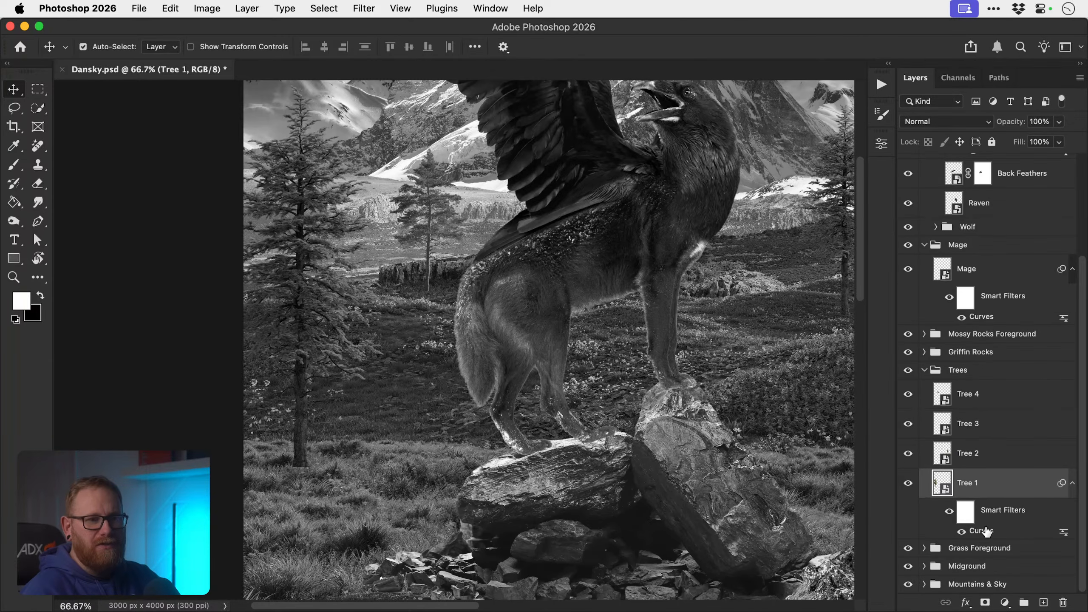
drag(981, 535, 981, 462)
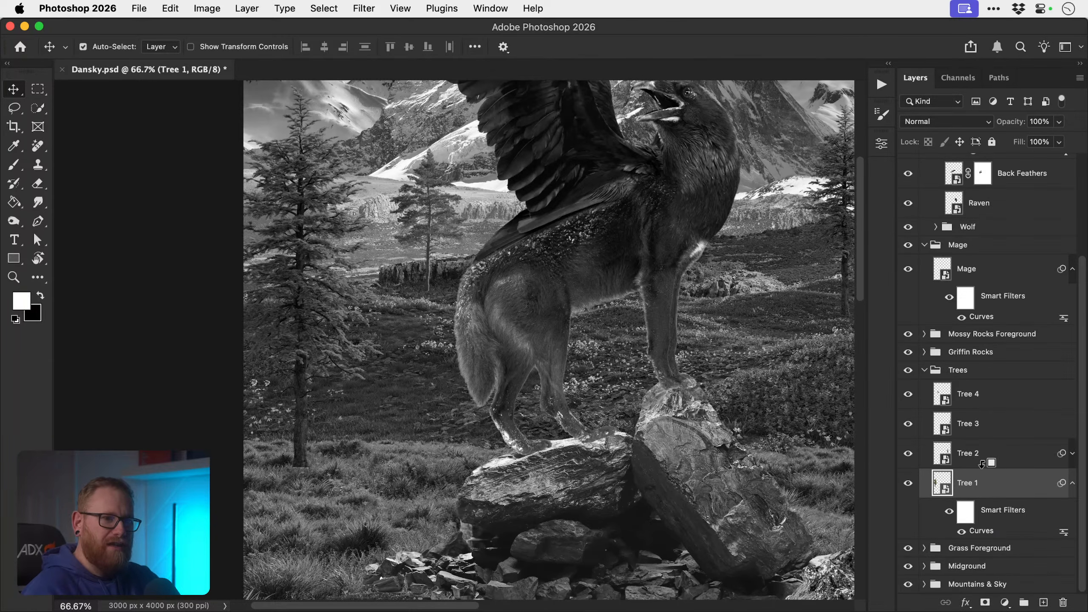
drag(978, 531, 981, 425)
drag(978, 533, 975, 394)
- Examine the tones of the rocks beneath the griffin up close and within the whole composition
key(super+0)
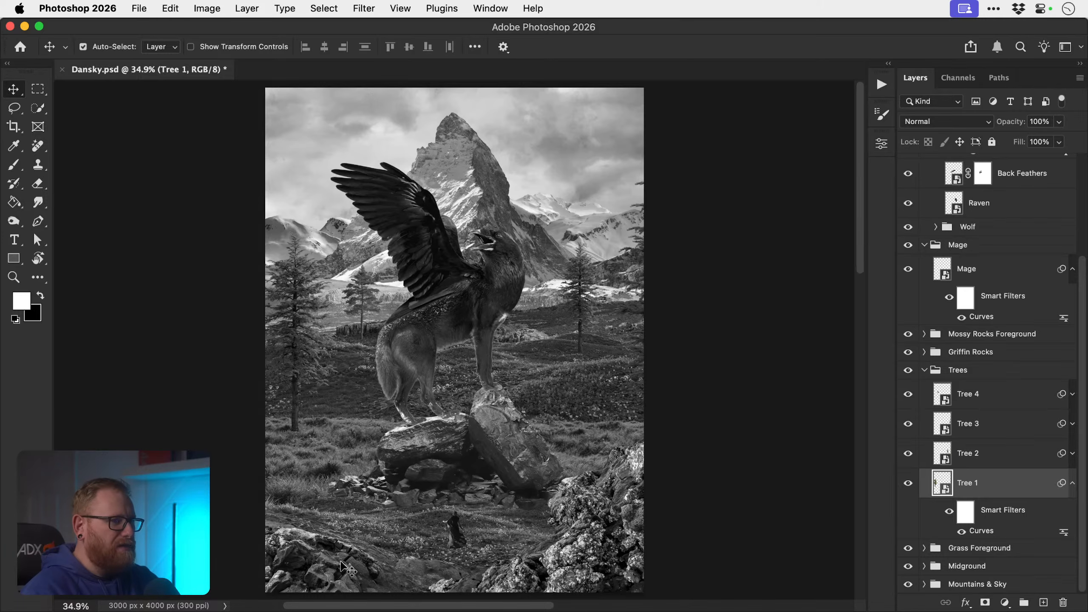
key(z)
click(466, 456)
click(465, 455)
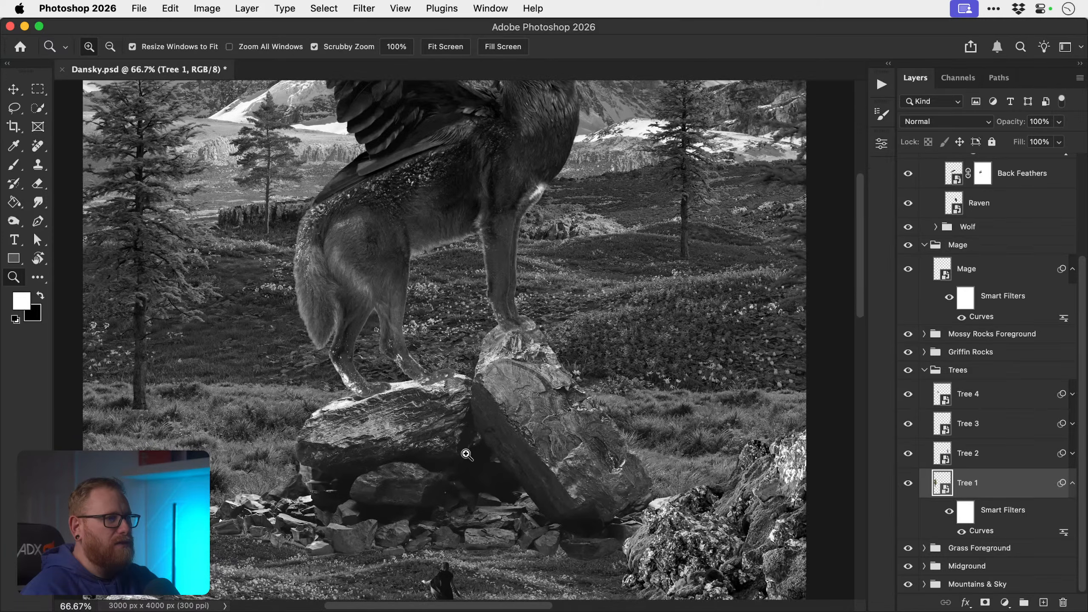
click(481, 448)
drag(531, 450, 492, 441)
key(v)
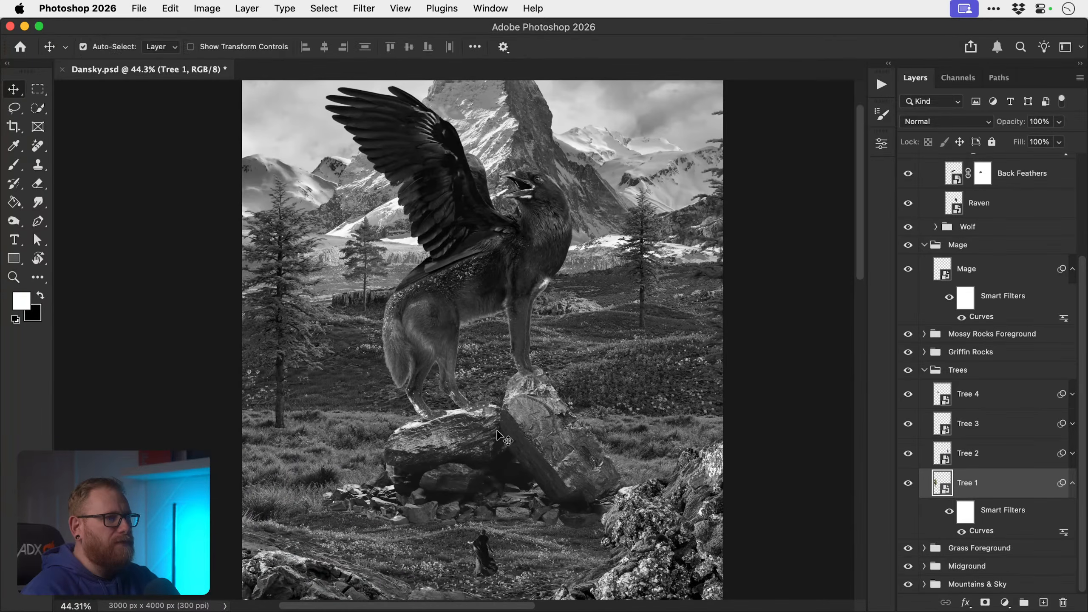
key(super+0)
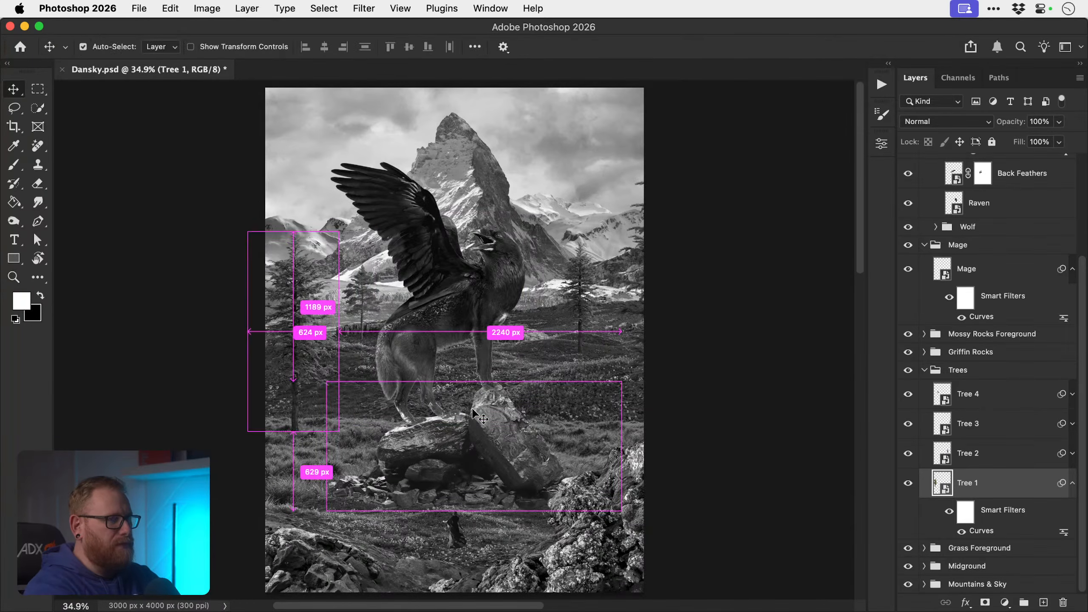
- Compare the image with Grass Foreground 2, Grass Foreground 1 and the whole Grass Foreground group hidden and shown in turn
click(321, 461)
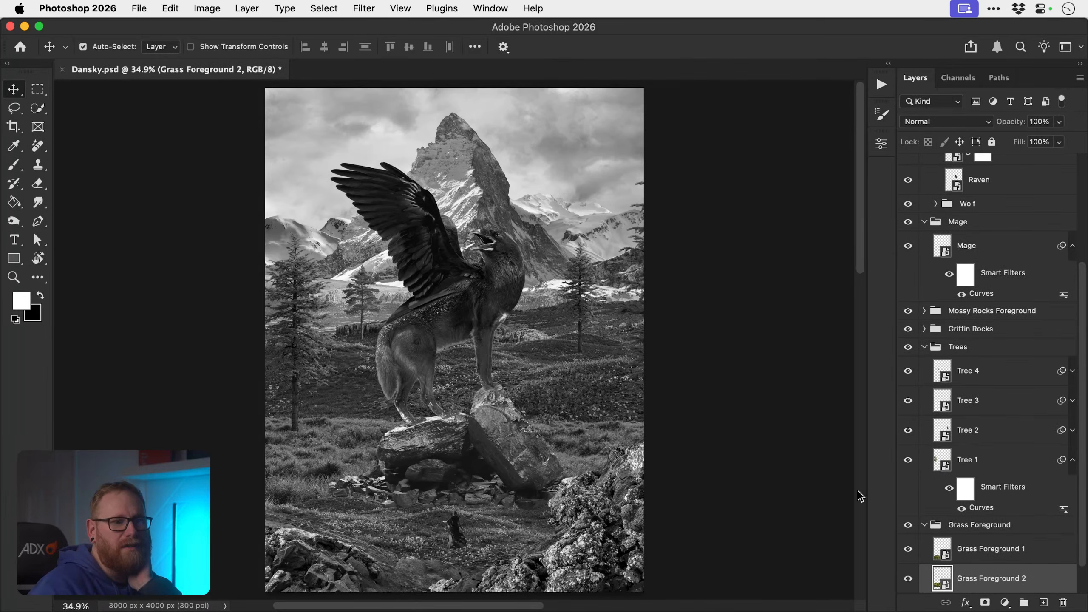
click(909, 579)
click(907, 578)
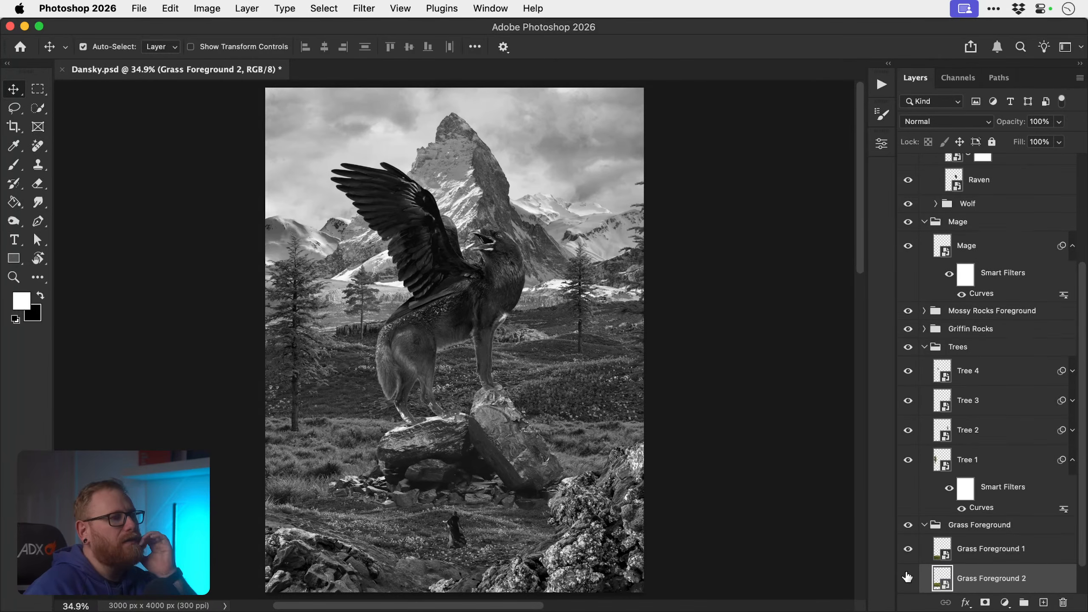
click(908, 550)
click(908, 552)
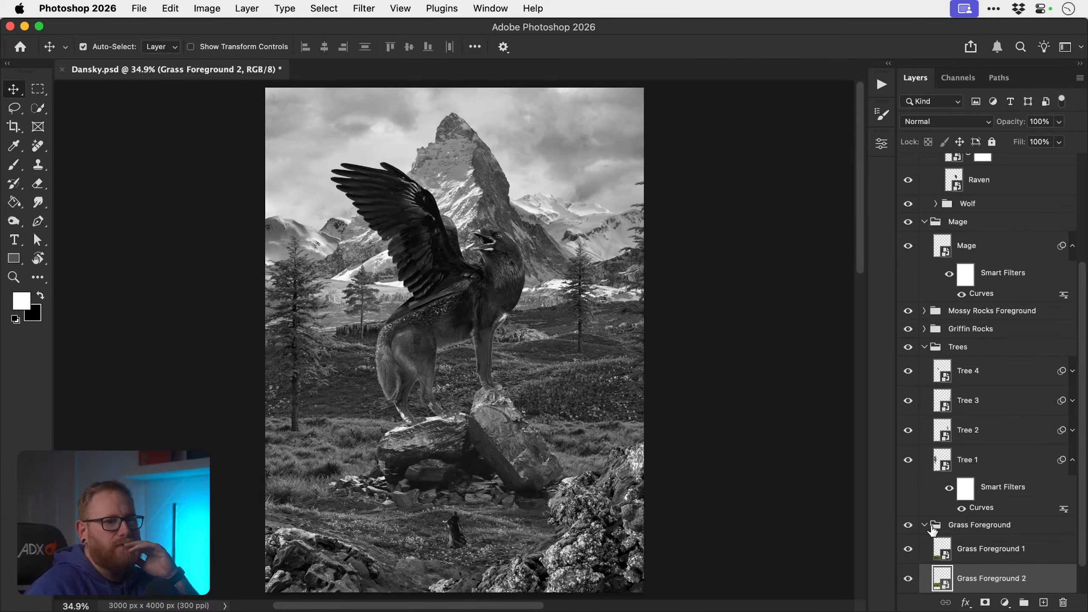
click(924, 524)
click(909, 552)
click(907, 551)
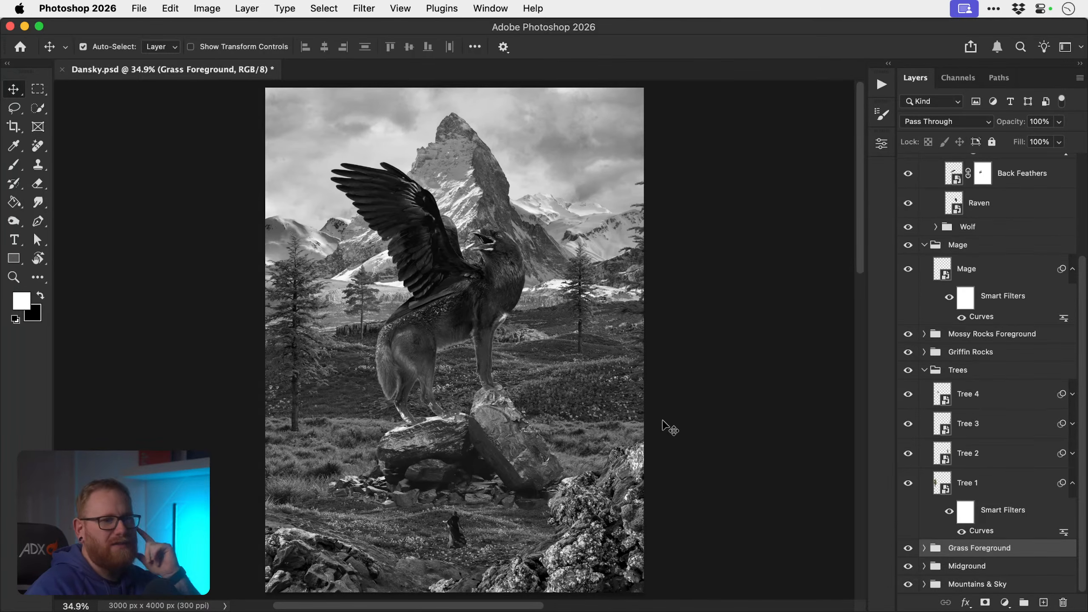
- Collapse the Trees group and compare the image with the Midground and Grass Foreground groups hidden and shown in turn
click(924, 371)
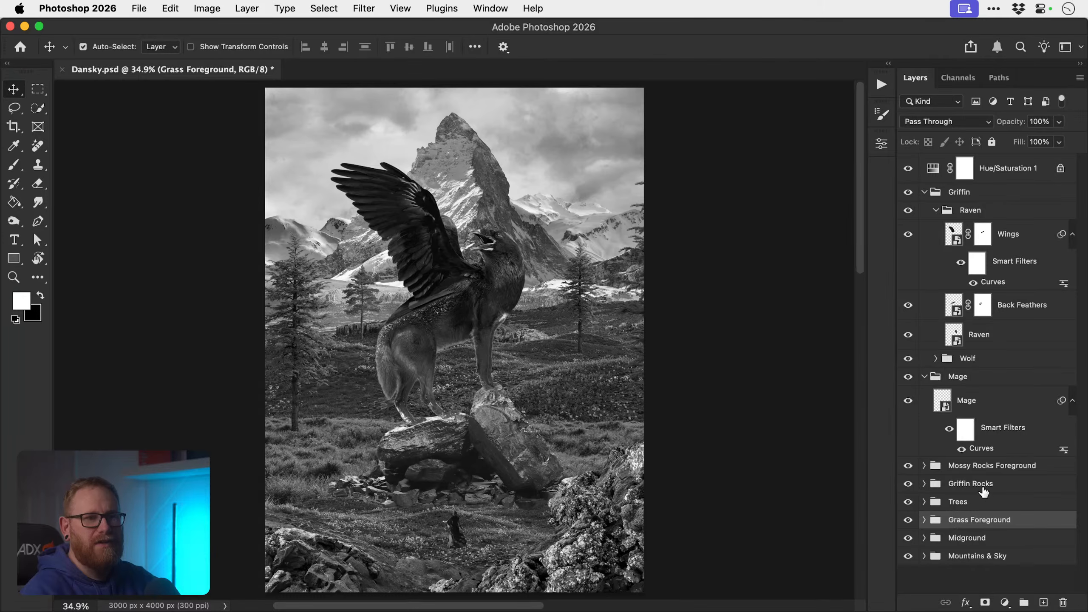
click(908, 538)
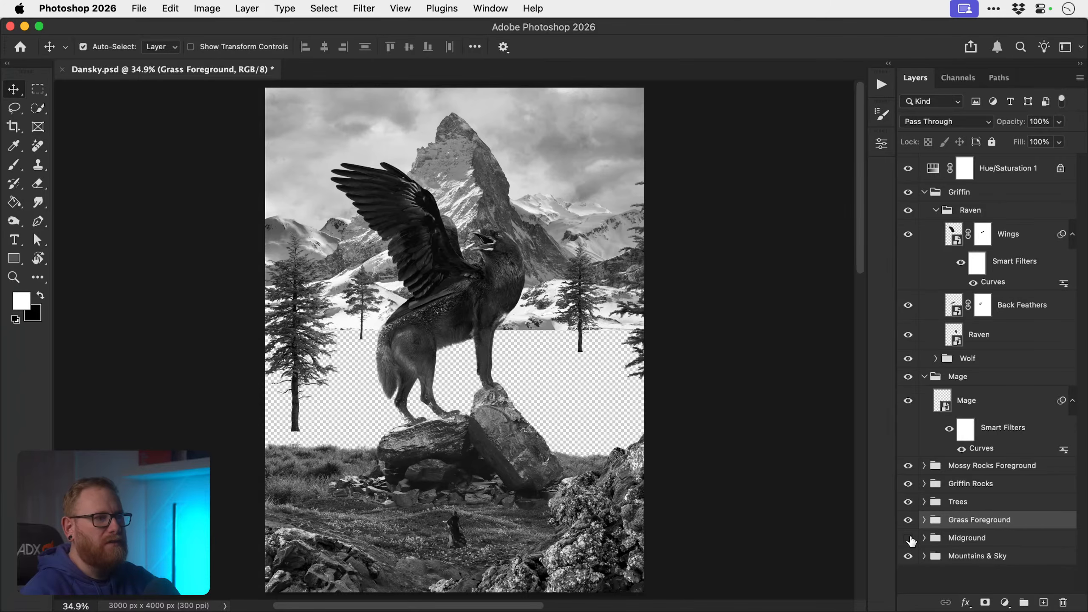
click(908, 537)
click(908, 519)
click(909, 520)
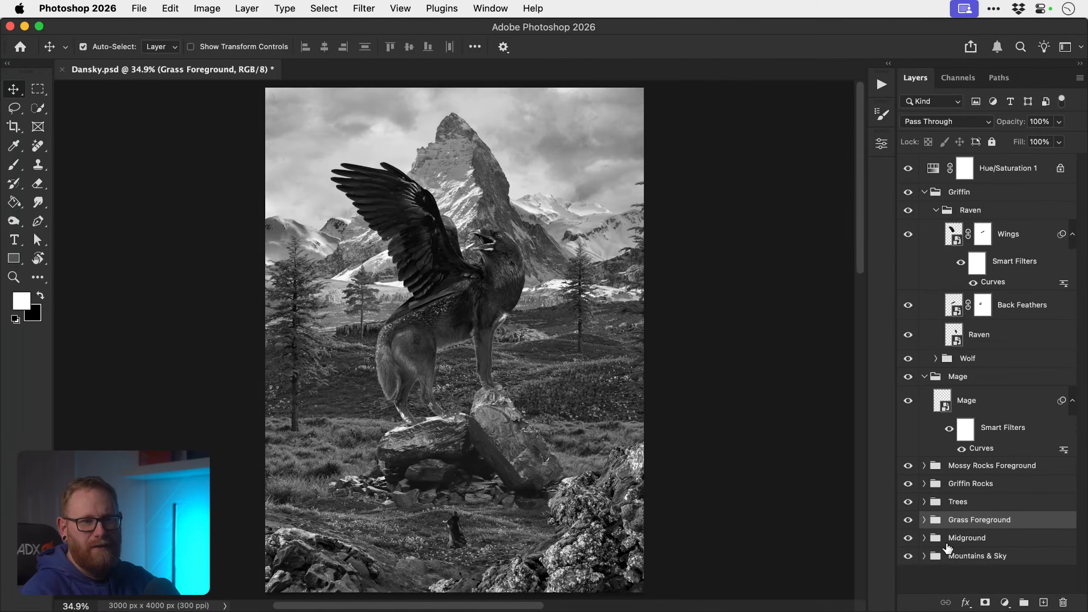
- Expand the Midground group, check Mid Rocks and Grass Midground 2 by toggling their visibility, and select Grass Midground 2
click(924, 539)
scroll(1008, 538, down, 3)
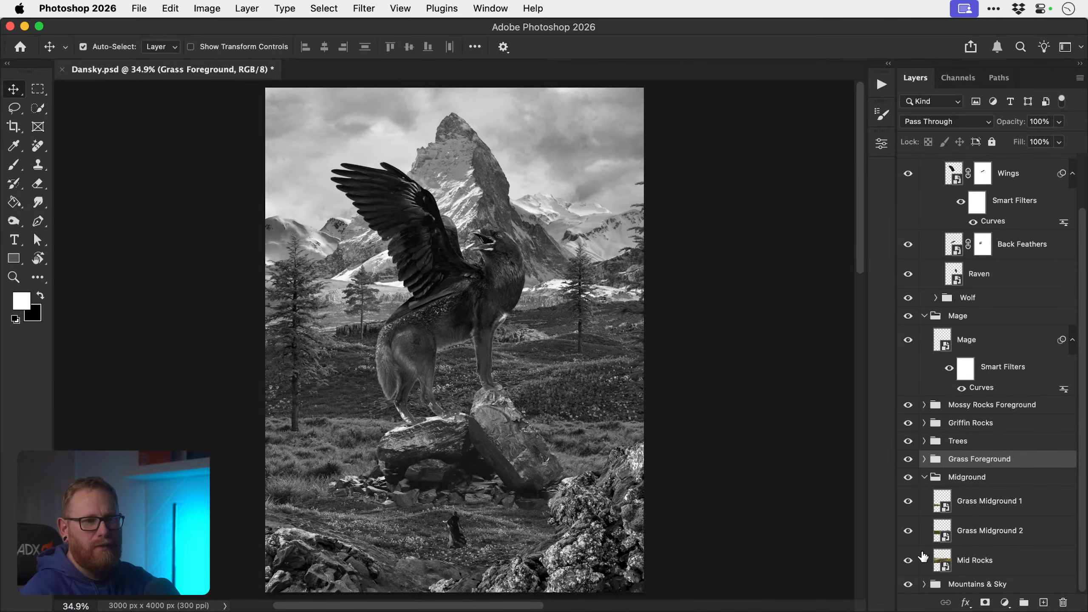
click(908, 560)
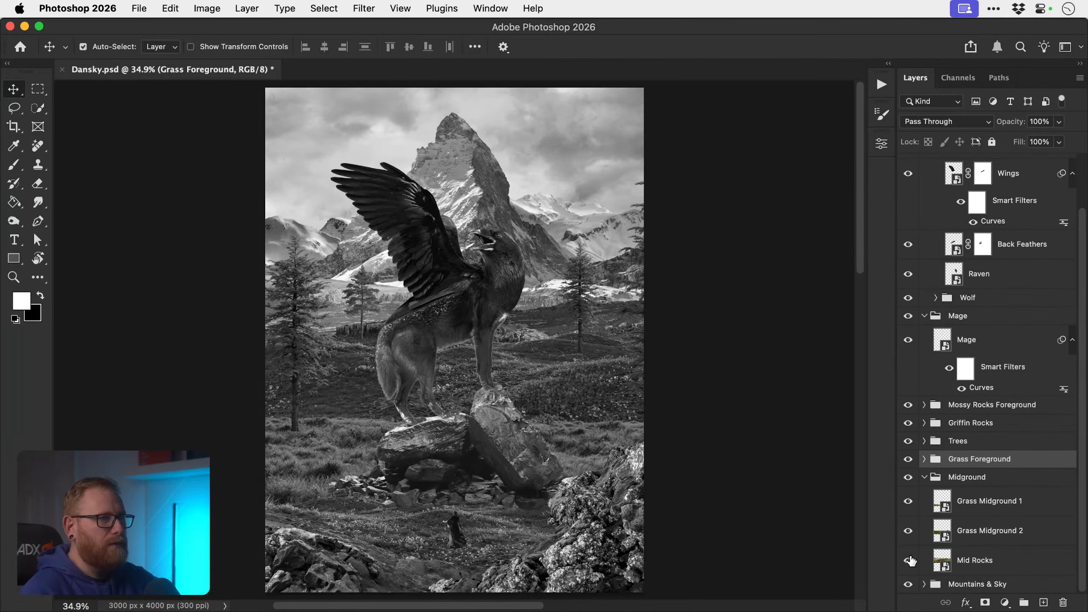
click(908, 531)
click(908, 531)
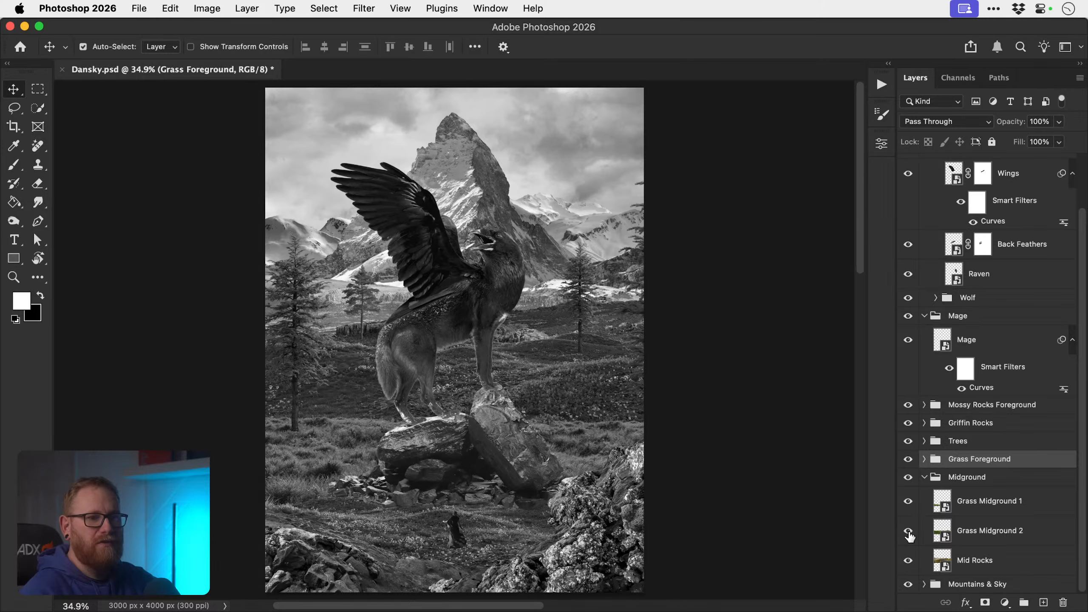
click(998, 539)
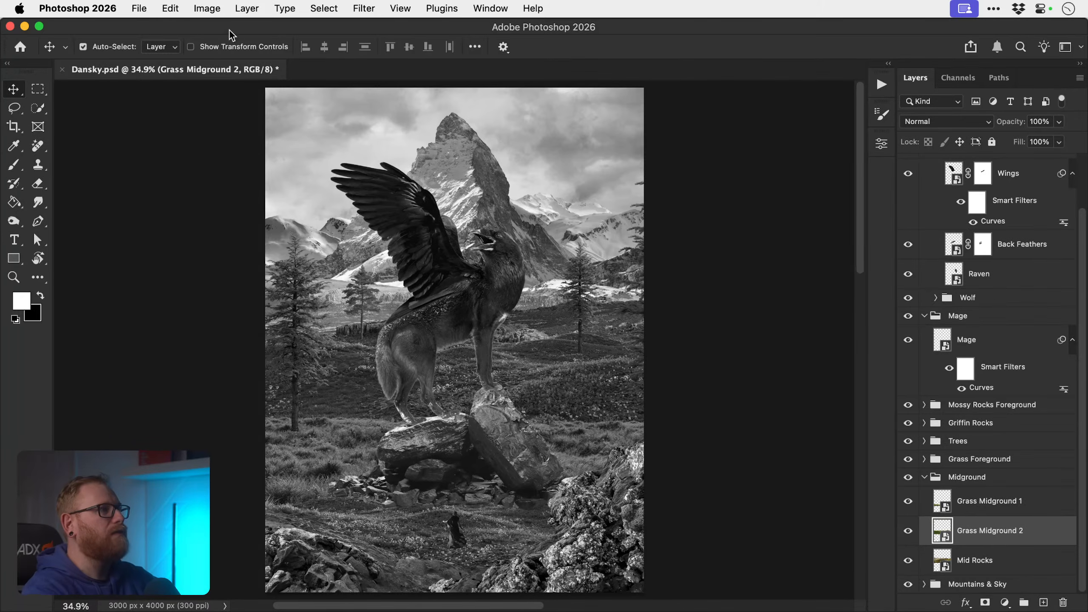
- Brighten Grass Midground 2 with a Curves adjustment, placing points at input 64, output 77 and input 145, output 164
click(207, 8)
mouse_move(370, 51)
click(430, 74)
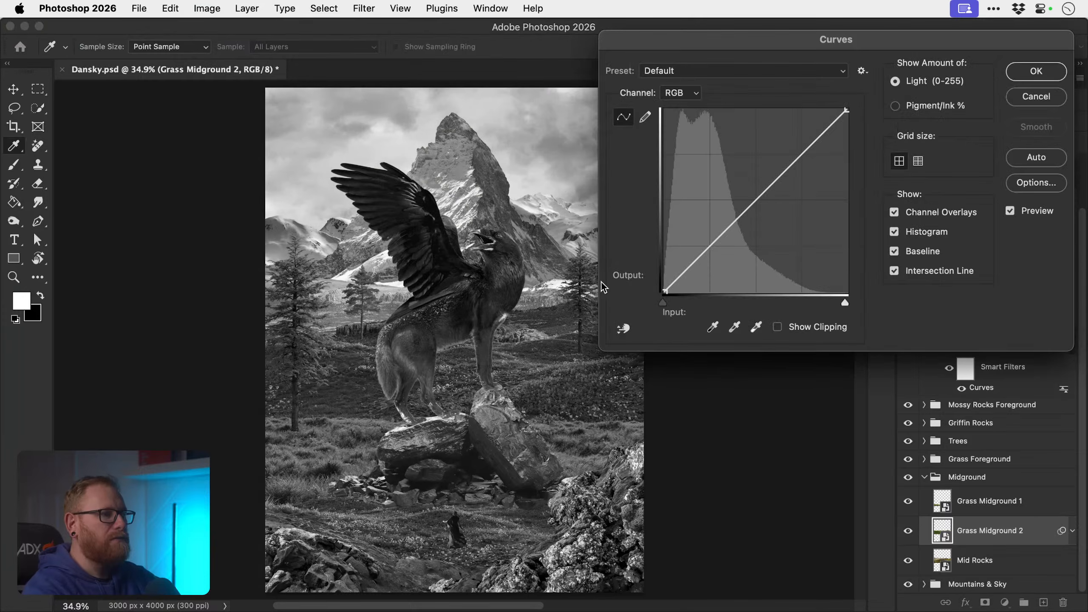
drag(747, 209, 760, 187)
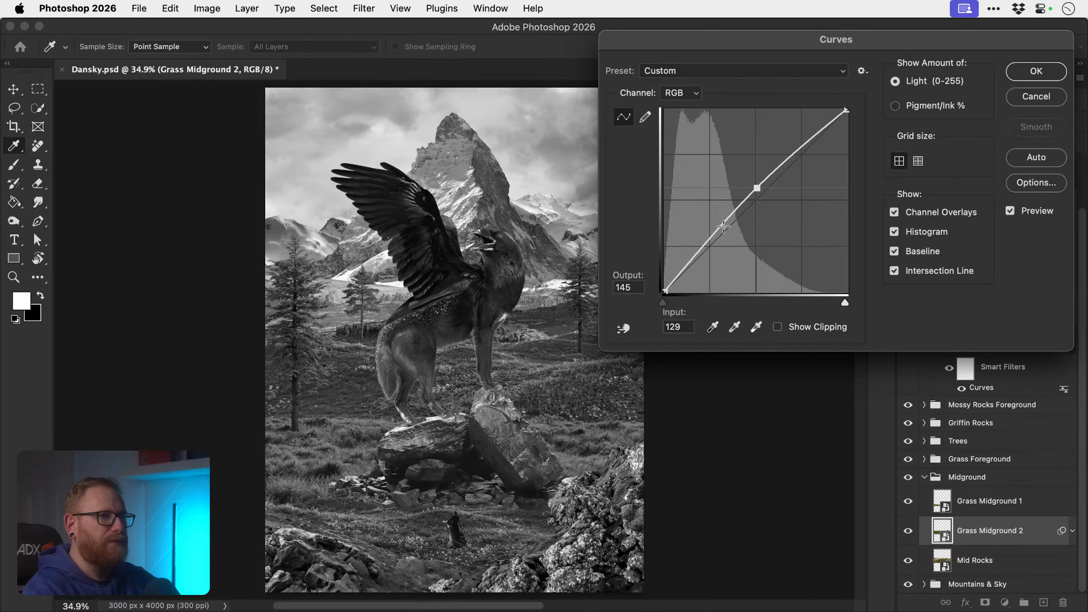
click(710, 237)
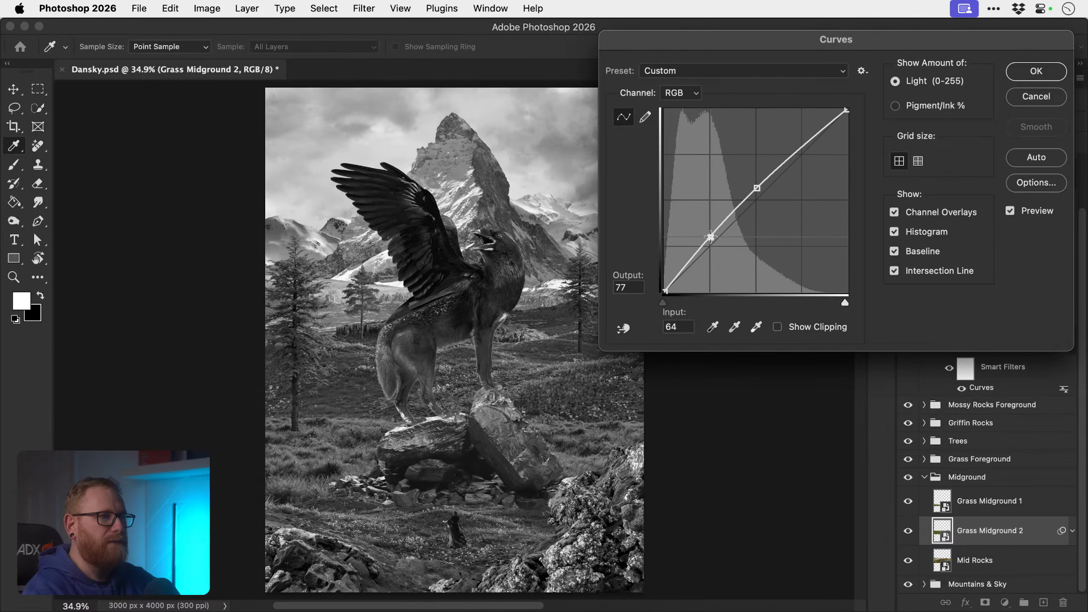
drag(756, 190, 770, 178)
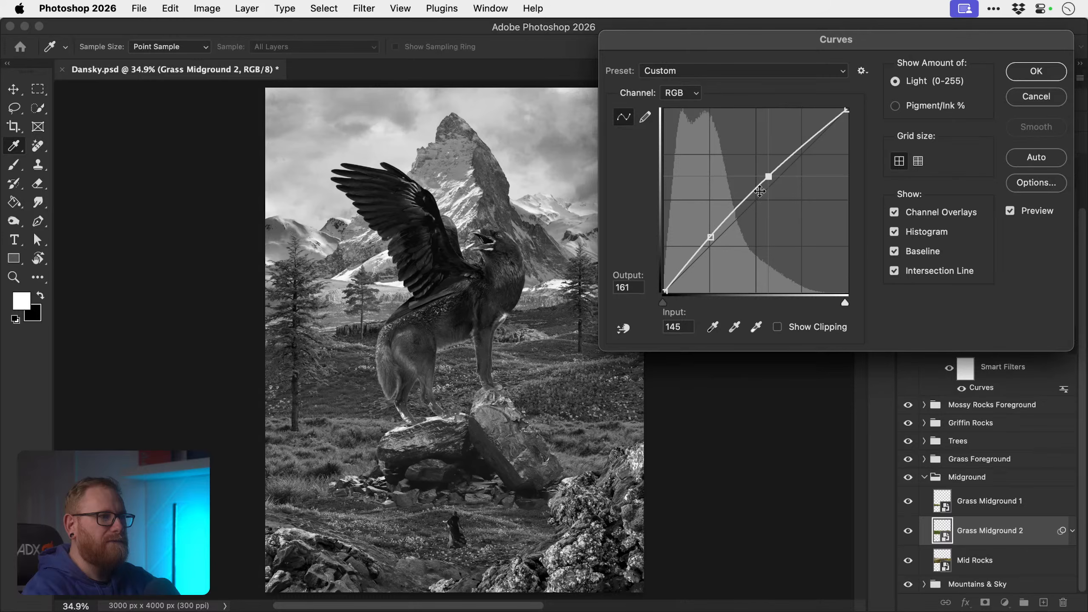
click(1010, 210)
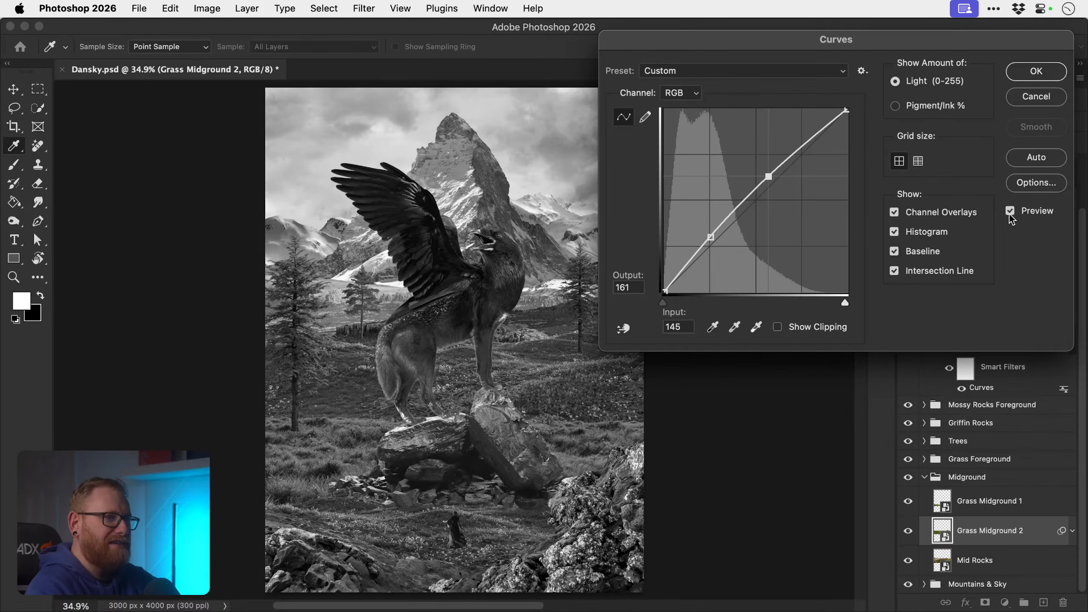
drag(769, 177, 774, 176)
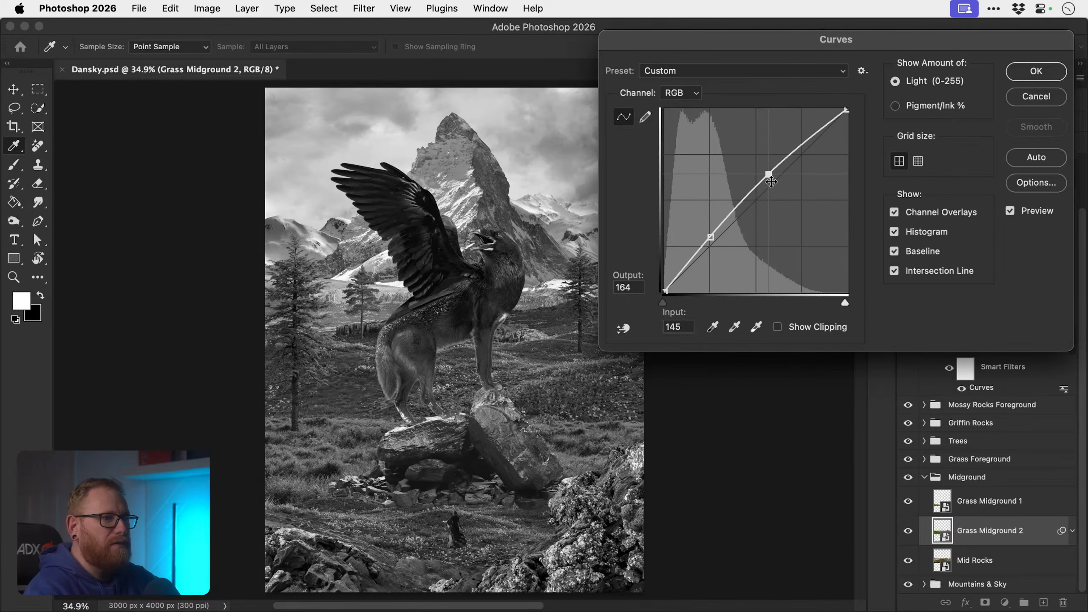
click(1036, 72)
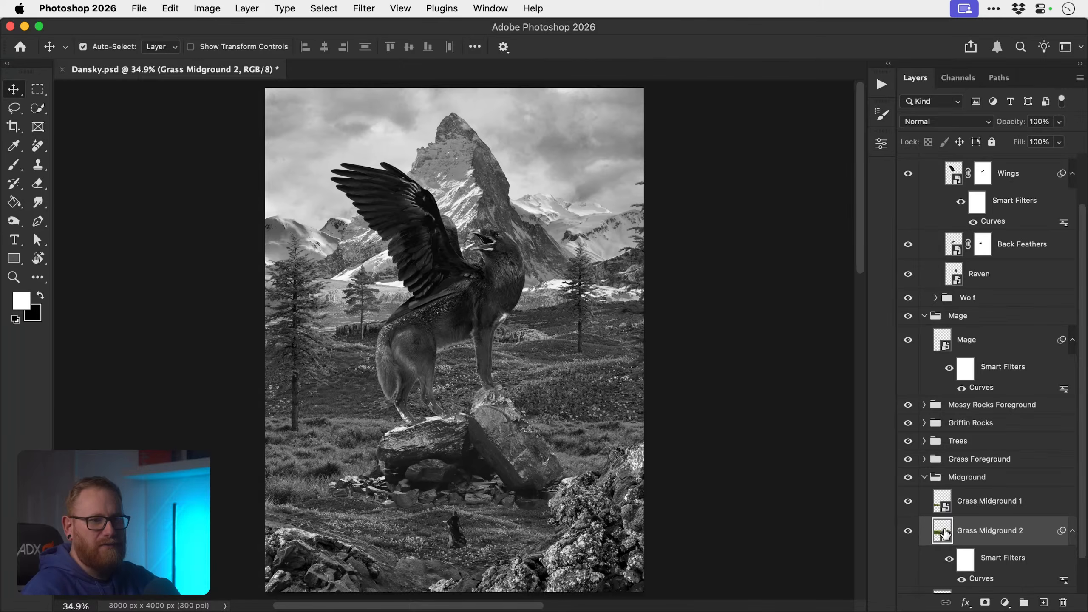
- Try copying the Curves filter from Grass Midground 2 onto Grass Midground 1, compare before and after, and undo the copy
scroll(995, 531, down, 2)
drag(995, 531, 990, 465)
key(super+z)
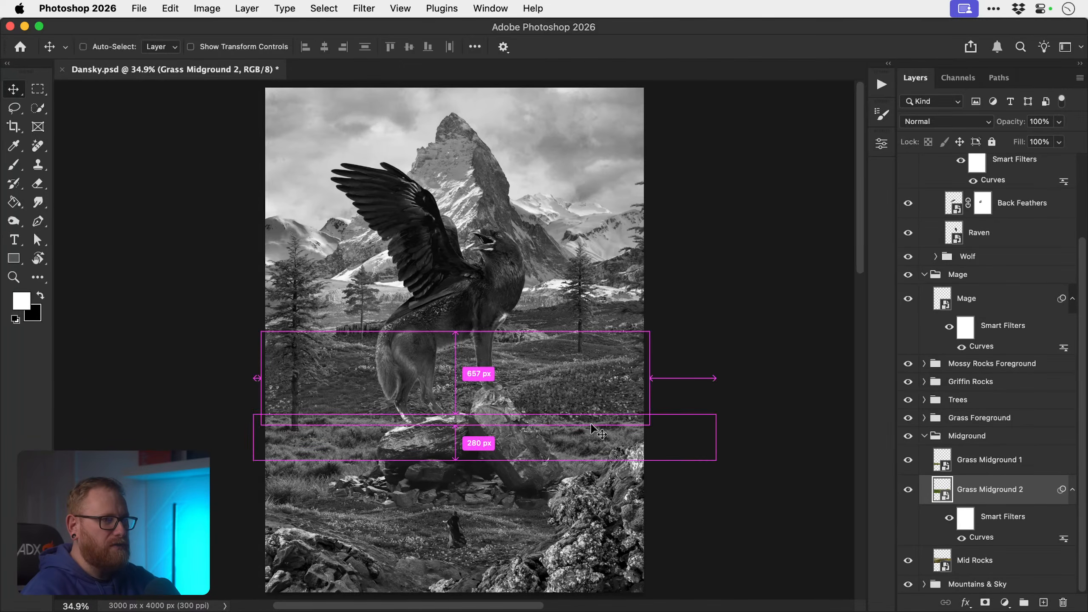
key(super+shift+z)
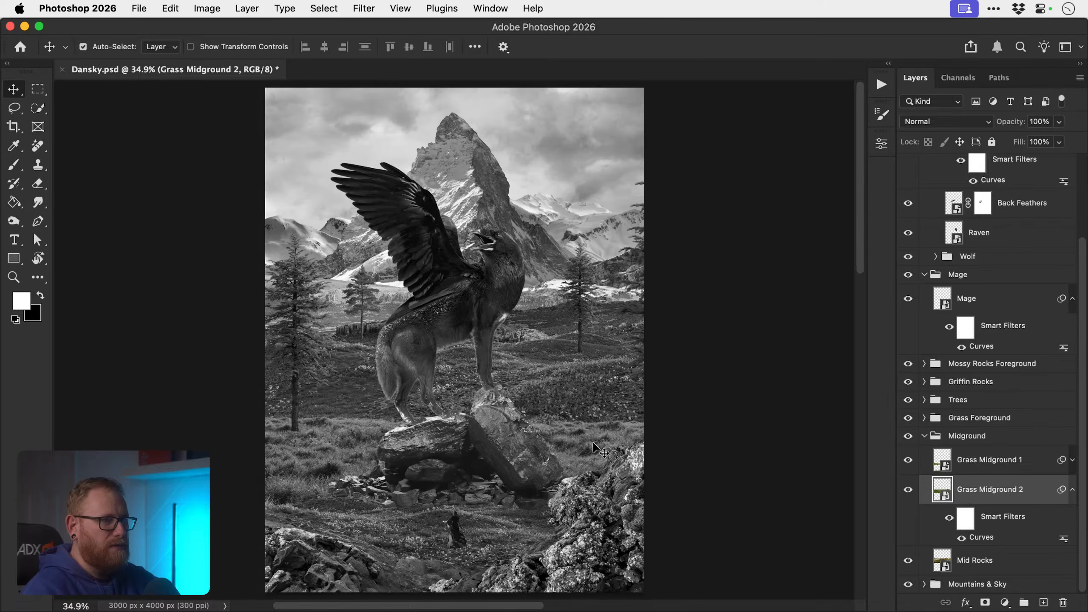
key(super+z)
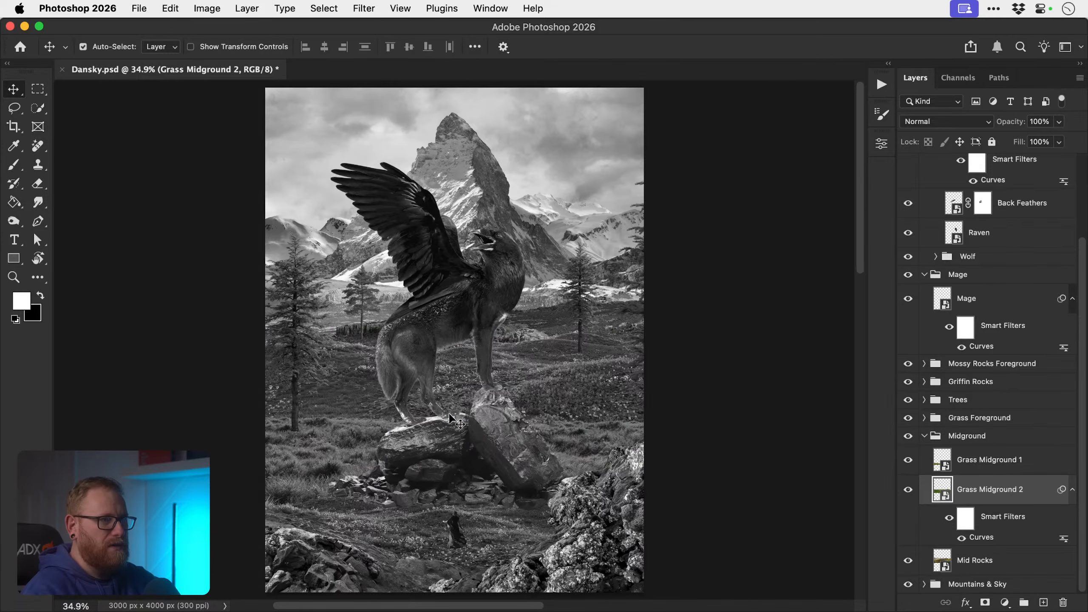
- Compare the image with Grass Midground 2 and Grass Midground 1 hidden and shown in turn
click(908, 493)
click(908, 493)
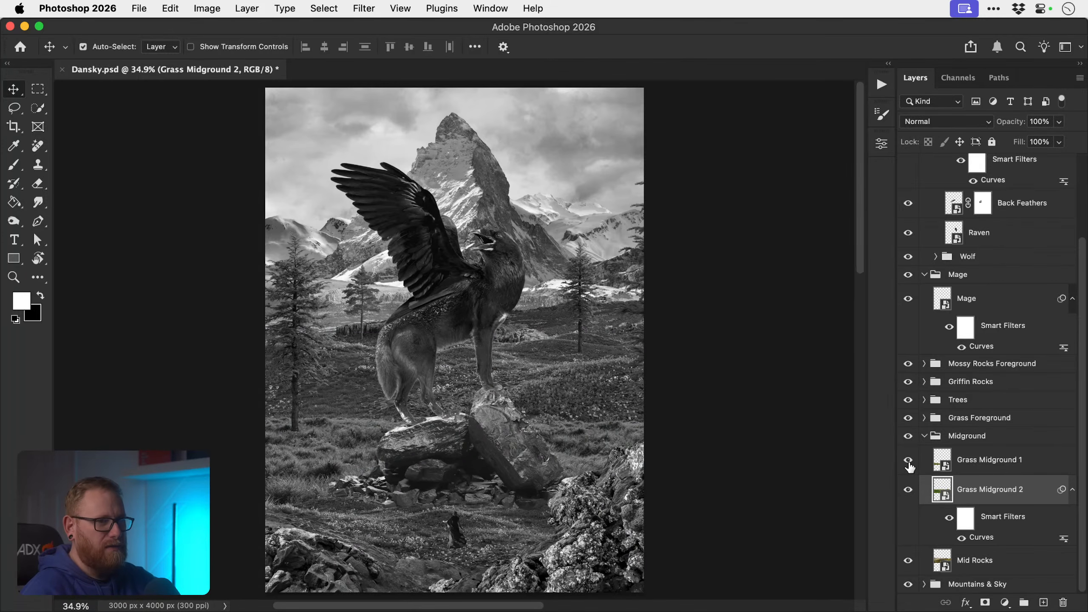
click(909, 461)
click(908, 460)
click(908, 491)
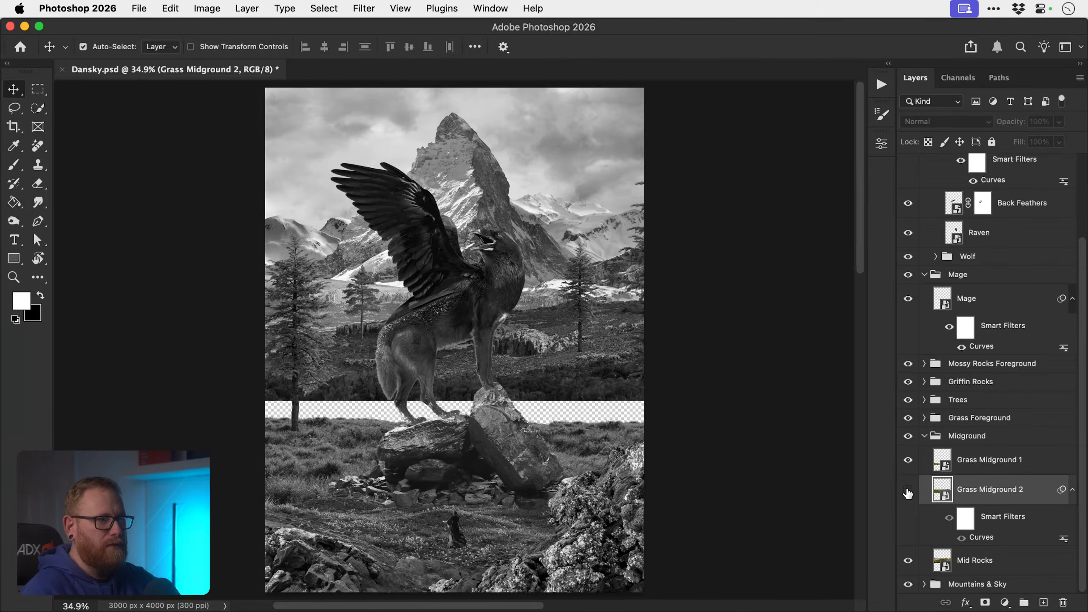
click(908, 491)
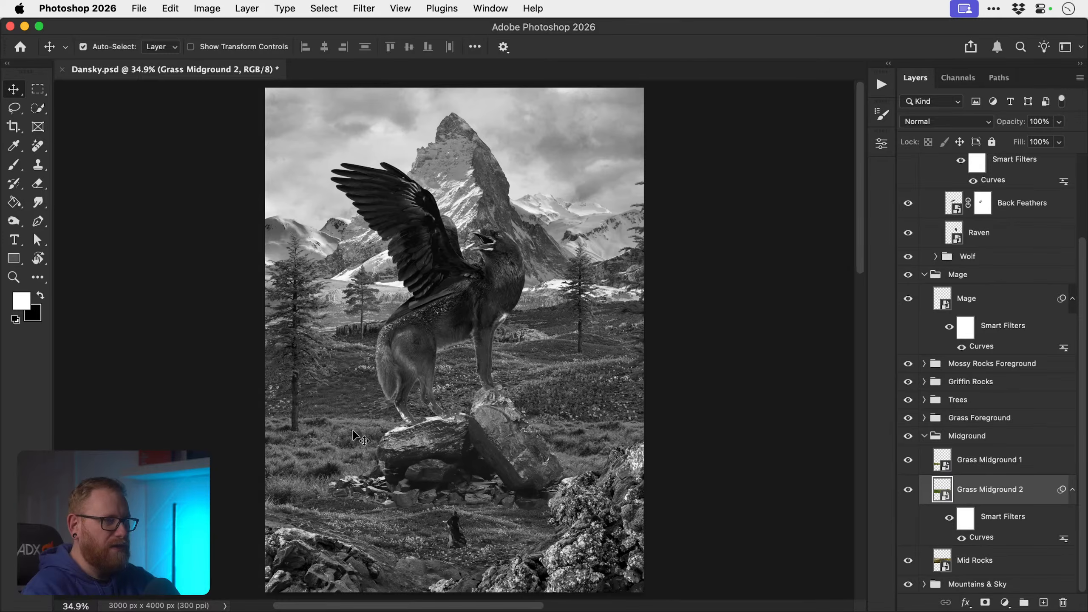
click(908, 460)
click(908, 459)
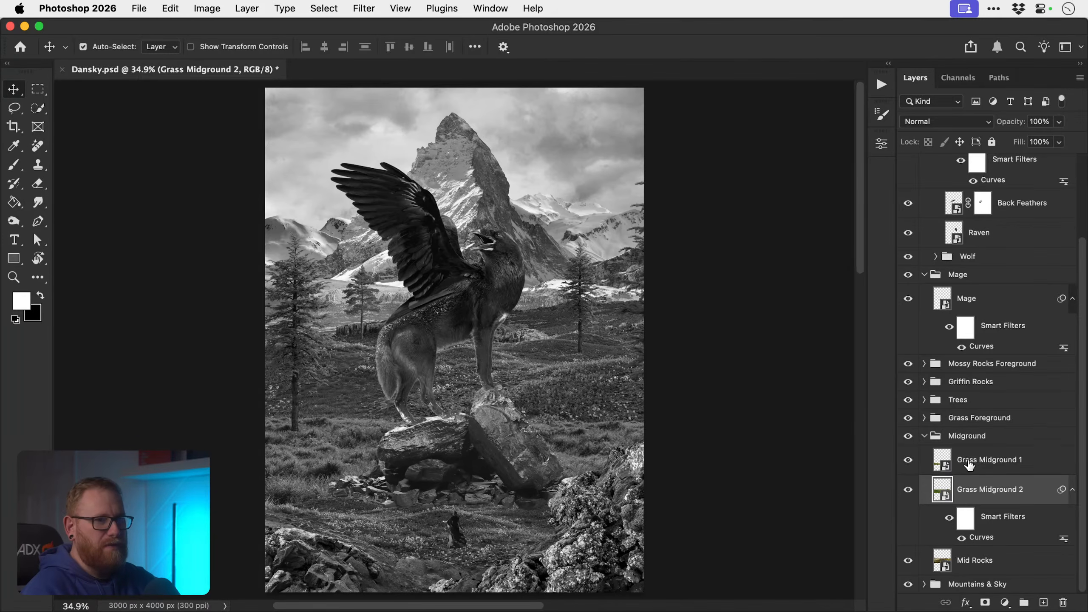
- Slightly darken Grass Midground 1 with a Curves adjustment, setting a midtone point at input 130, output 119
click(981, 461)
click(207, 8)
mouse_move(239, 48)
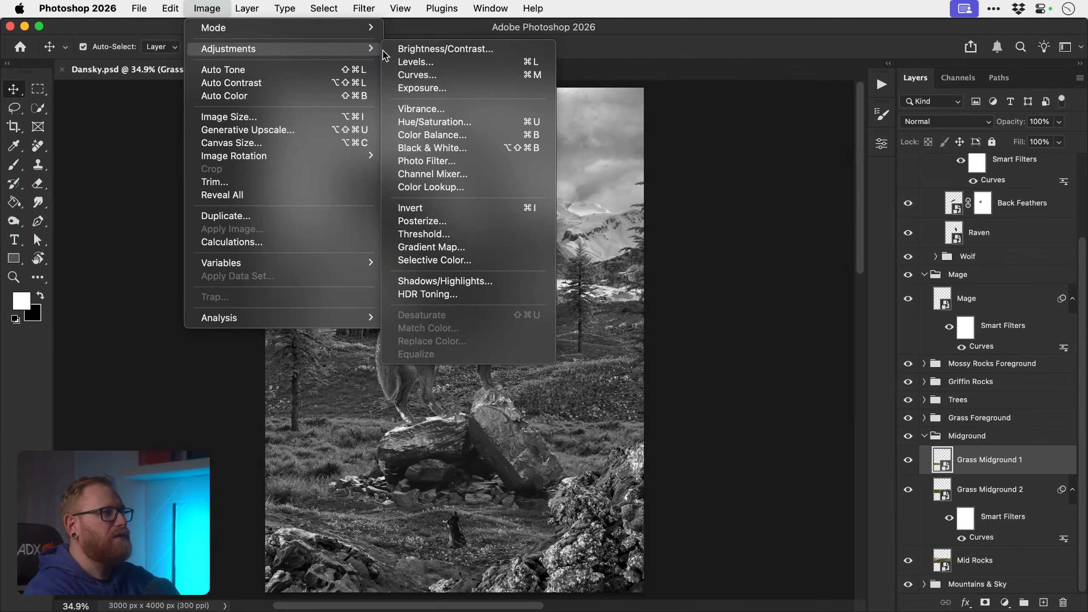
click(409, 76)
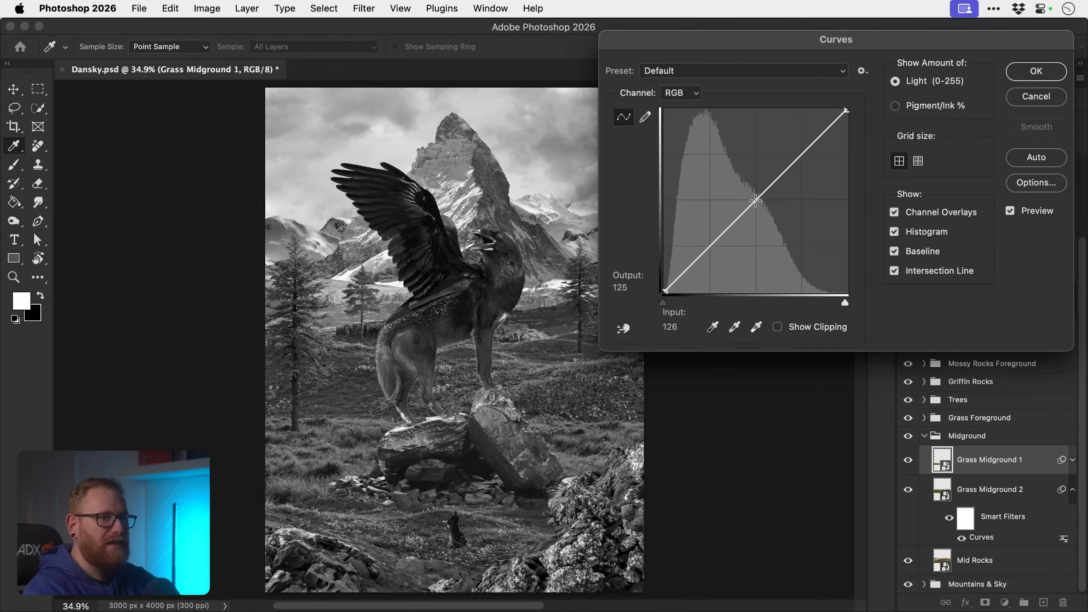
drag(757, 199, 758, 206)
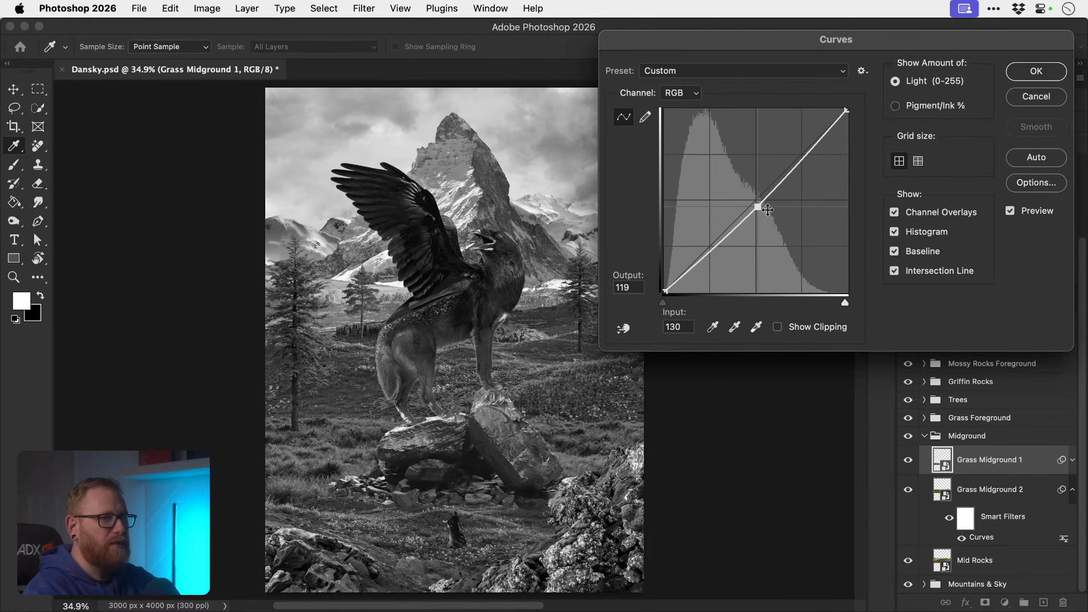
click(1037, 71)
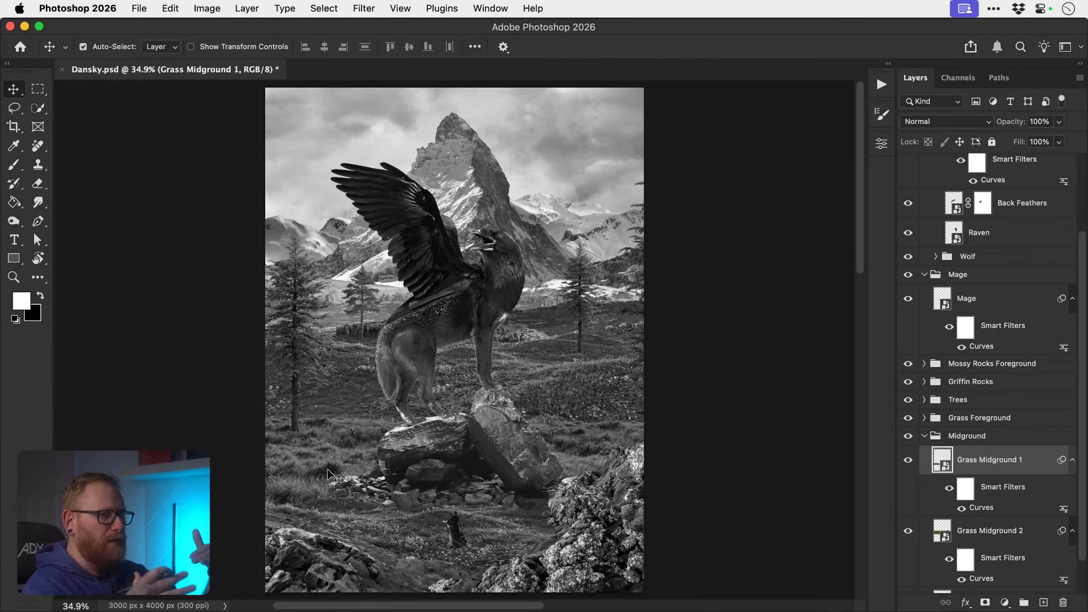
- Compare the image with both midground grass Curves filters off and on, and collapse the Midground group
scroll(1007, 482, down, 2)
click(961, 466)
click(961, 537)
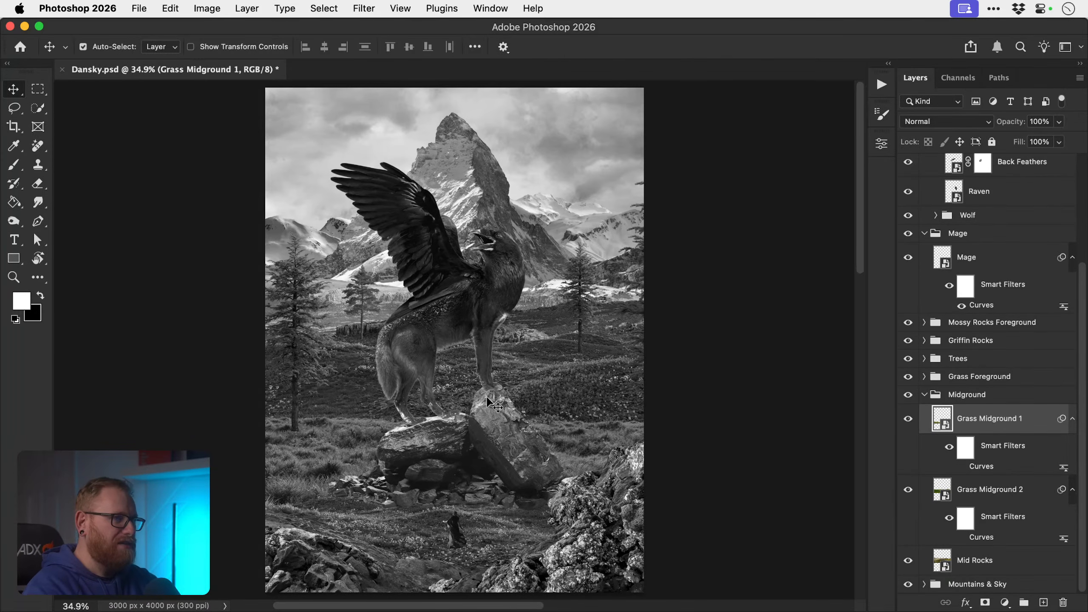
click(962, 537)
click(962, 466)
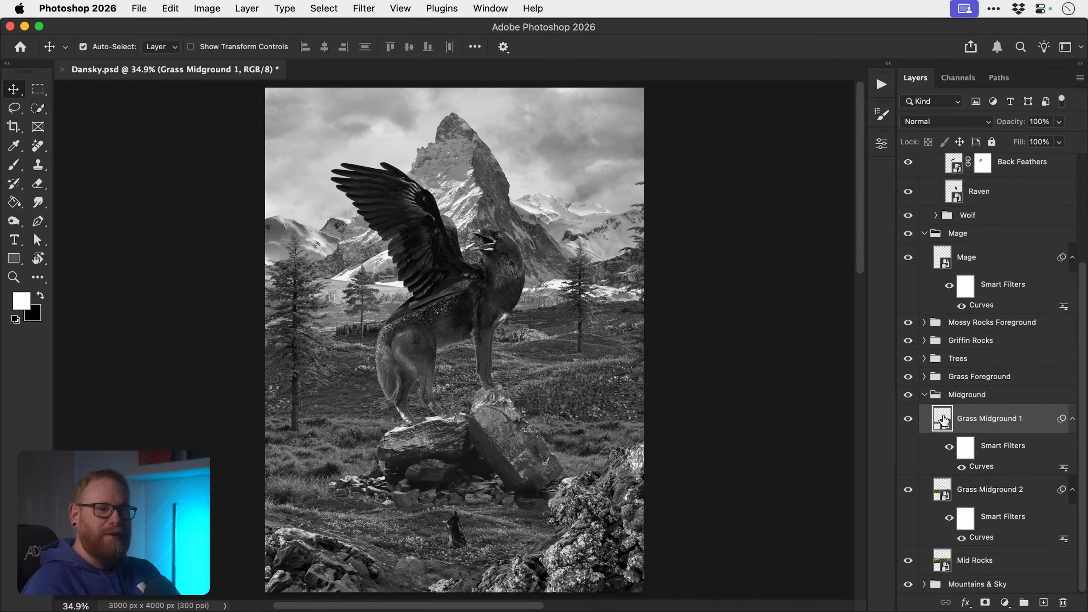
click(924, 394)
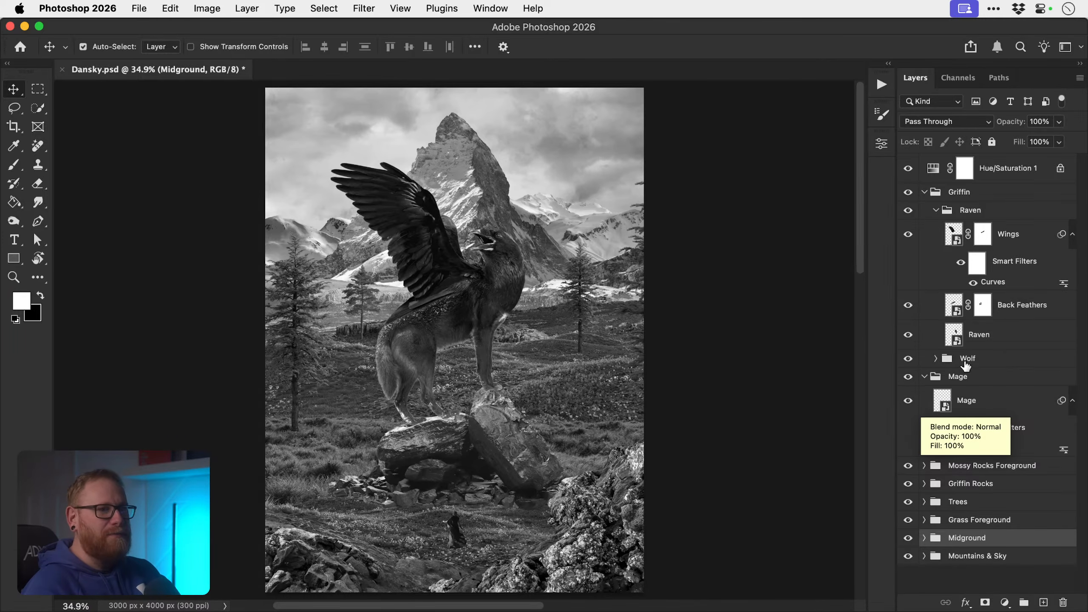
- Check the effect of the Hue/Saturation 1 adjustment layer and rename it "Exp. Checker"
click(908, 169)
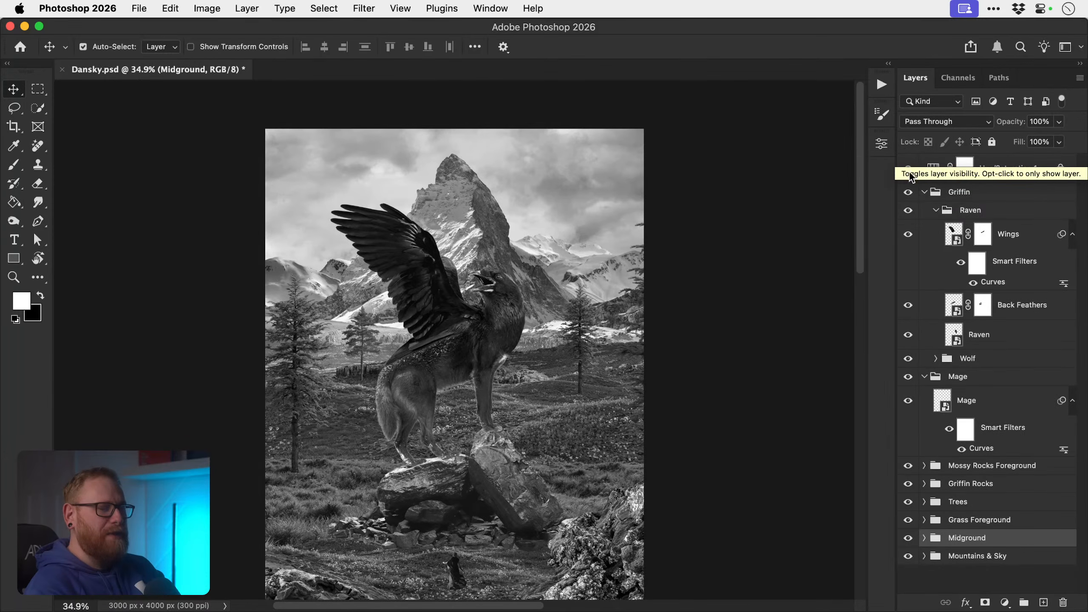
click(908, 169)
double_click(1009, 168)
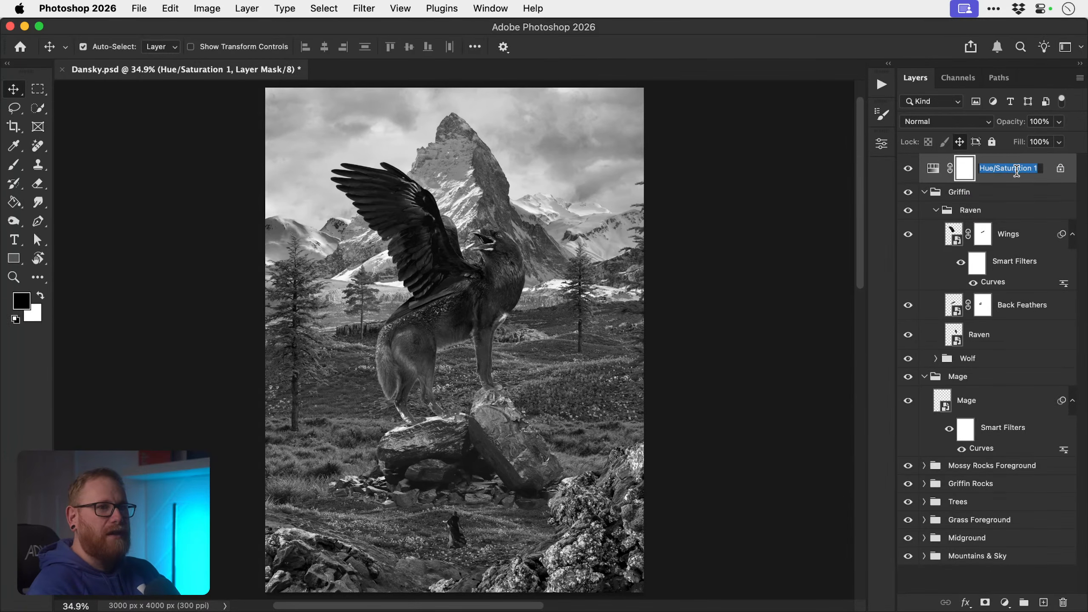
text(Exp. Checker)
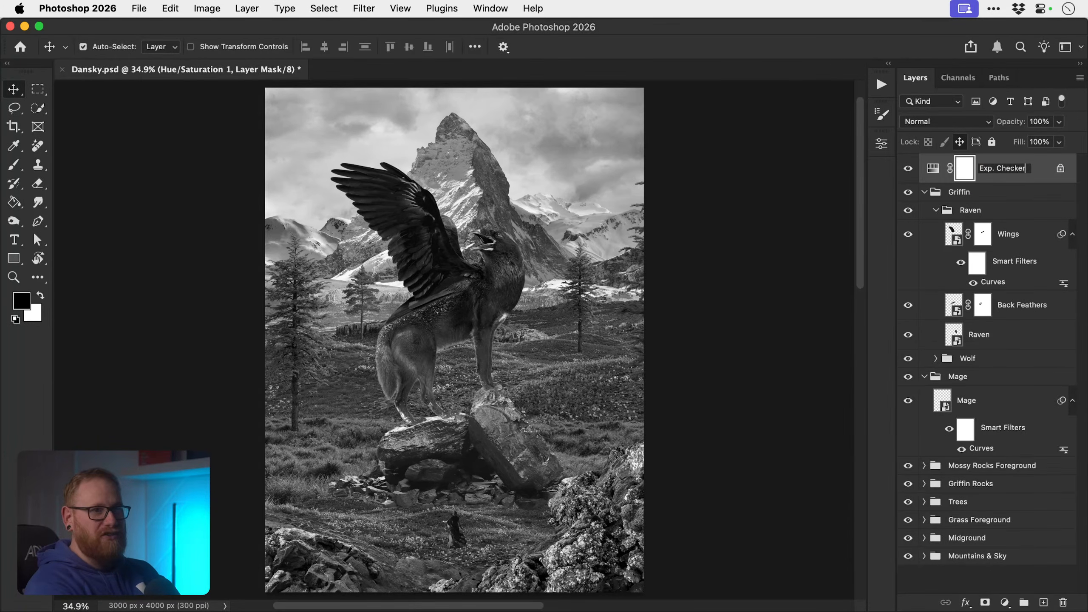
key(Return)
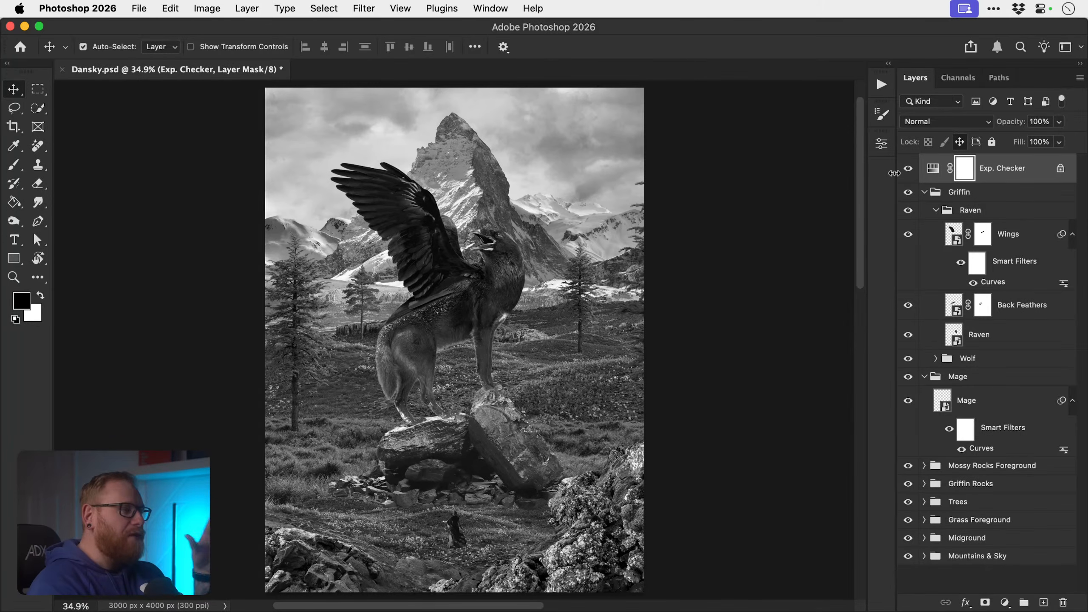
- Compare the composite in colour and in black and white by hiding and showing the Exp. Checker layer
click(913, 170)
click(908, 170)
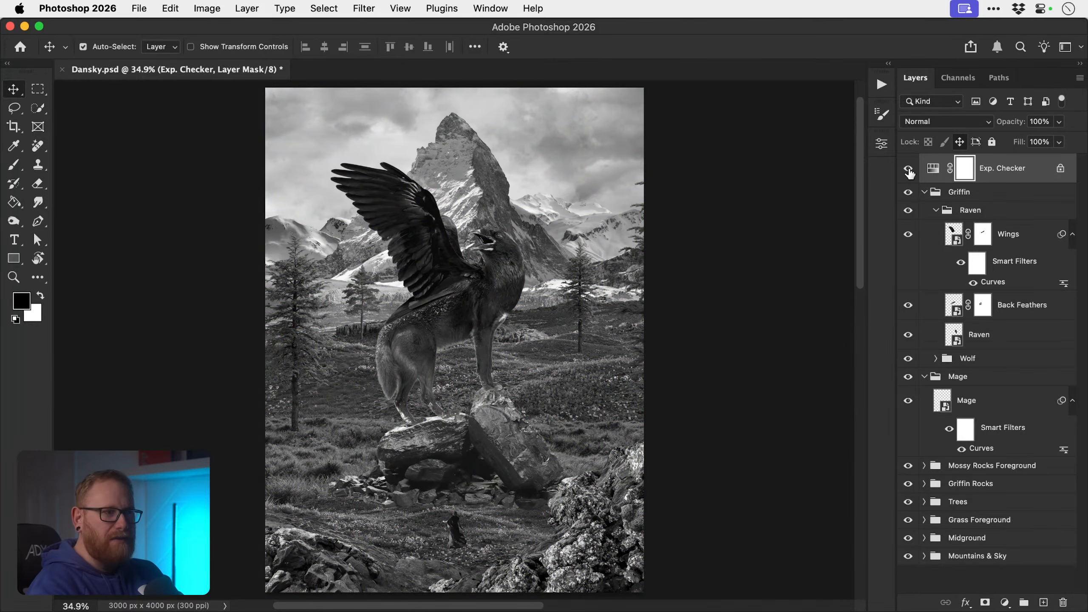
click(908, 171)
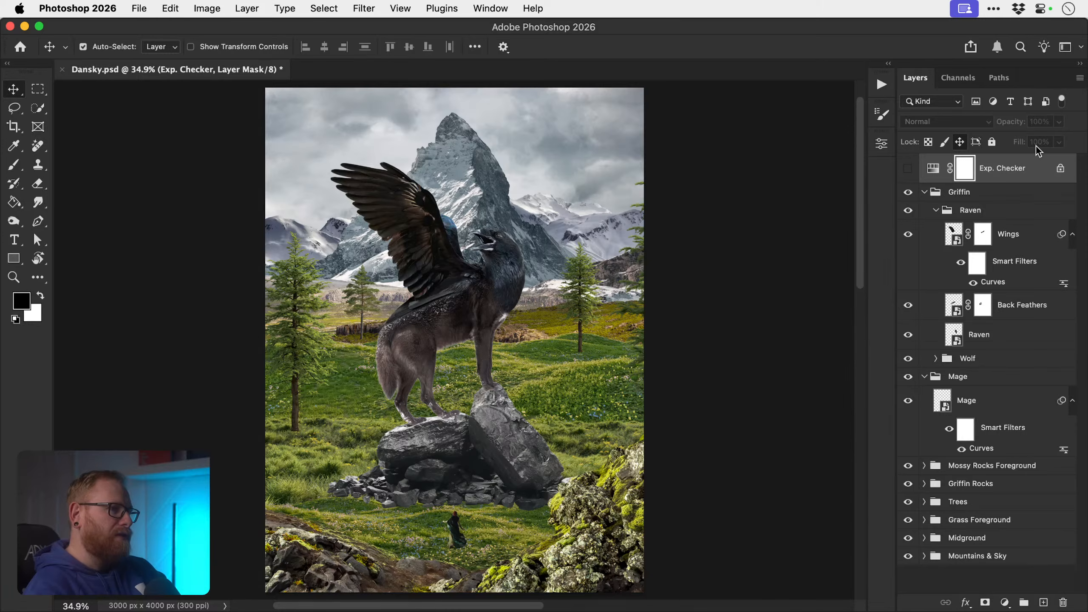
click(907, 171)
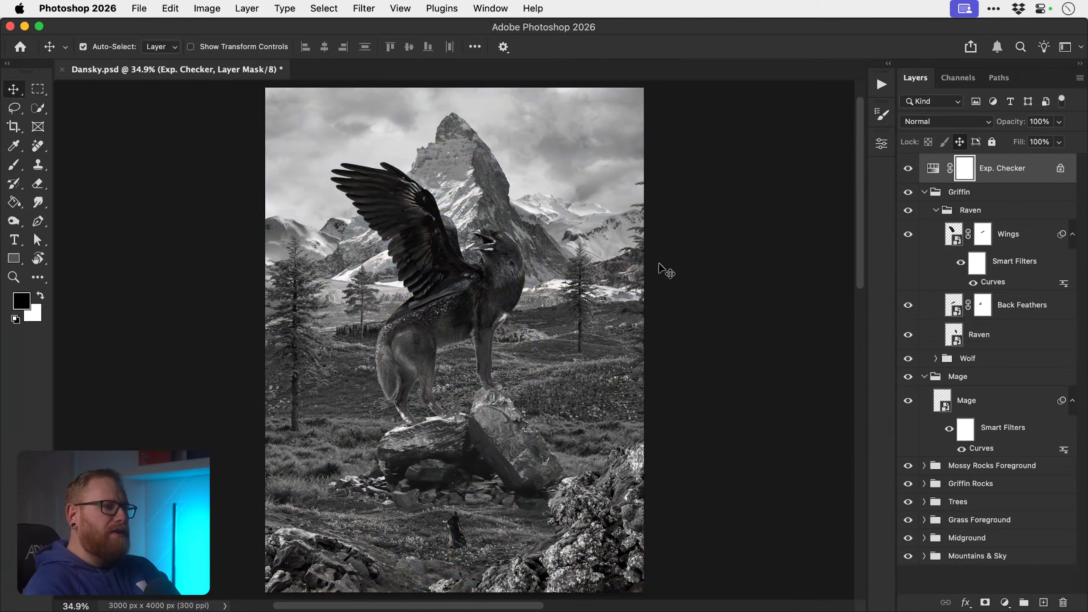
- Select the Mid Rocks layer behind the griffin and compare the image with it hidden and shown
key(z)
click(351, 334)
click(352, 334)
key(v)
click(323, 261)
scroll(951, 514, down, 1)
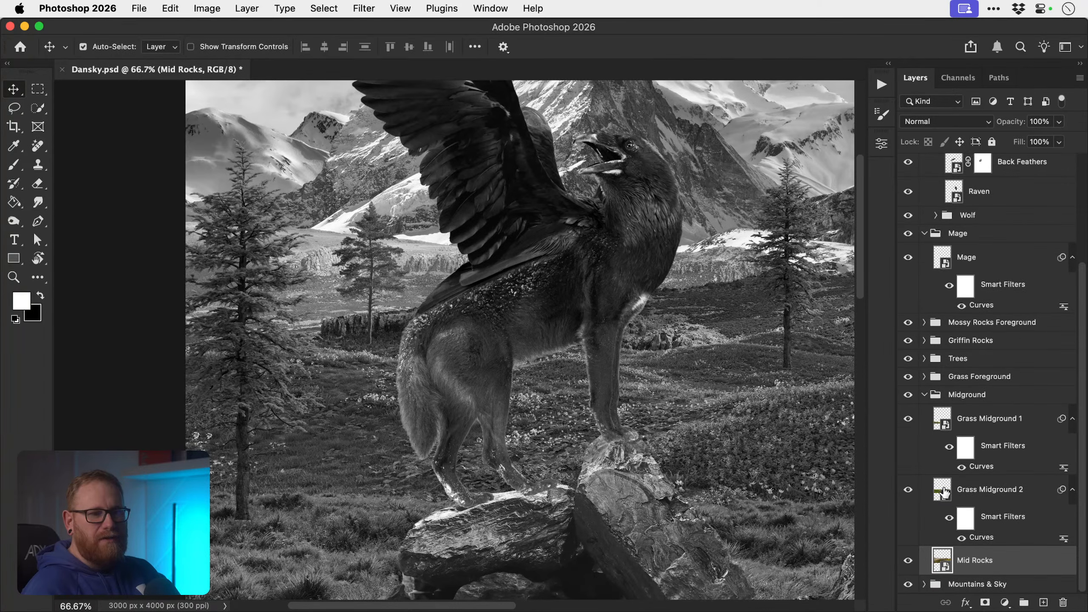
click(908, 560)
click(908, 561)
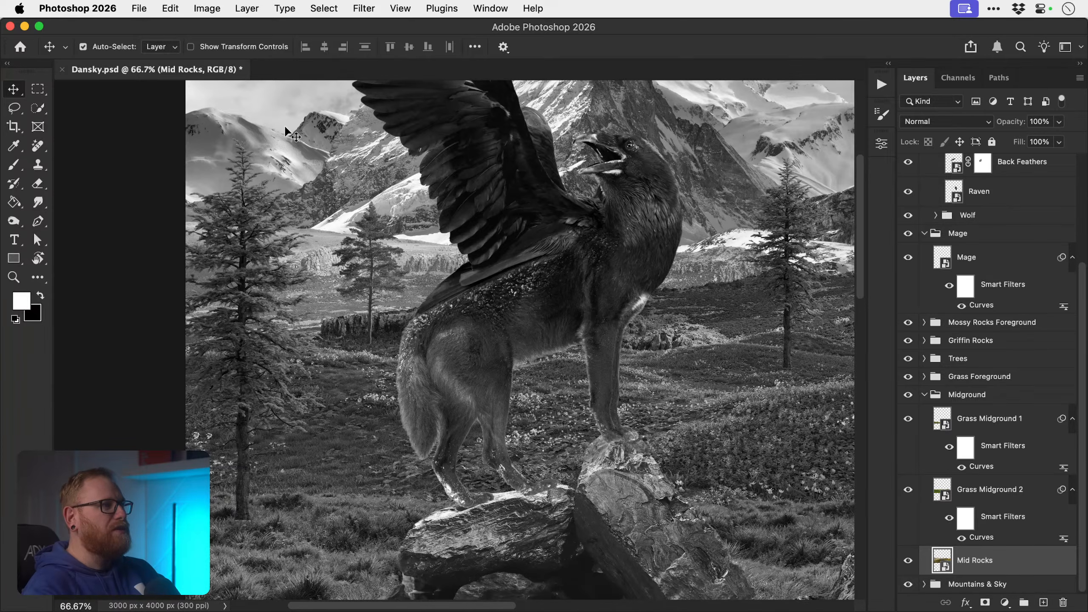
- Apply a Curves adjustment to the Mid Rocks layer, lowering the midtones to output 65 at input 112 and slightly lowering the white point
click(207, 8)
mouse_move(288, 48)
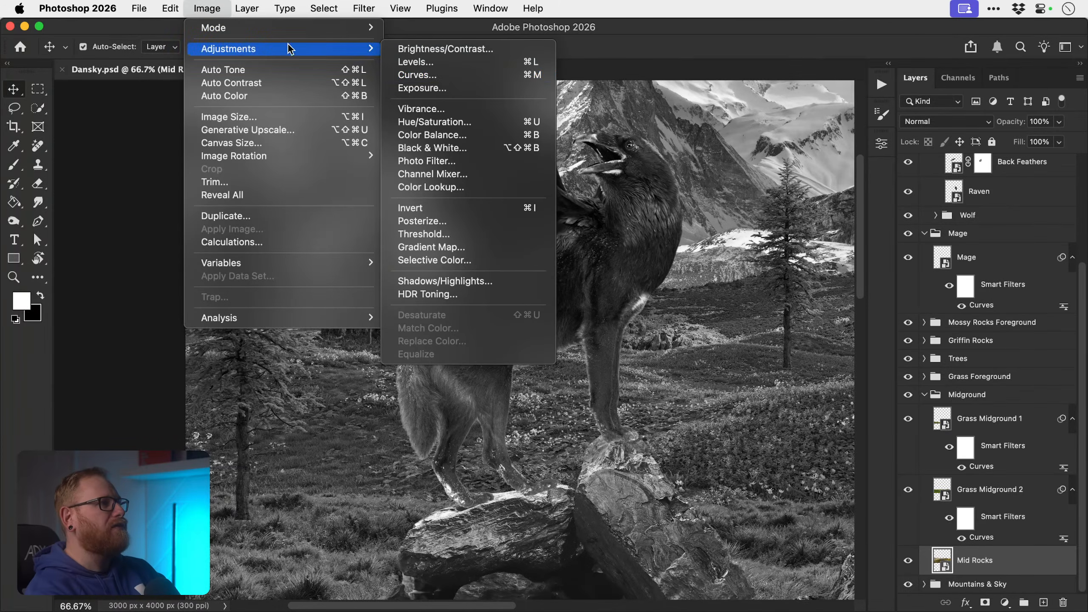
click(437, 77)
drag(755, 203, 755, 228)
click(746, 242)
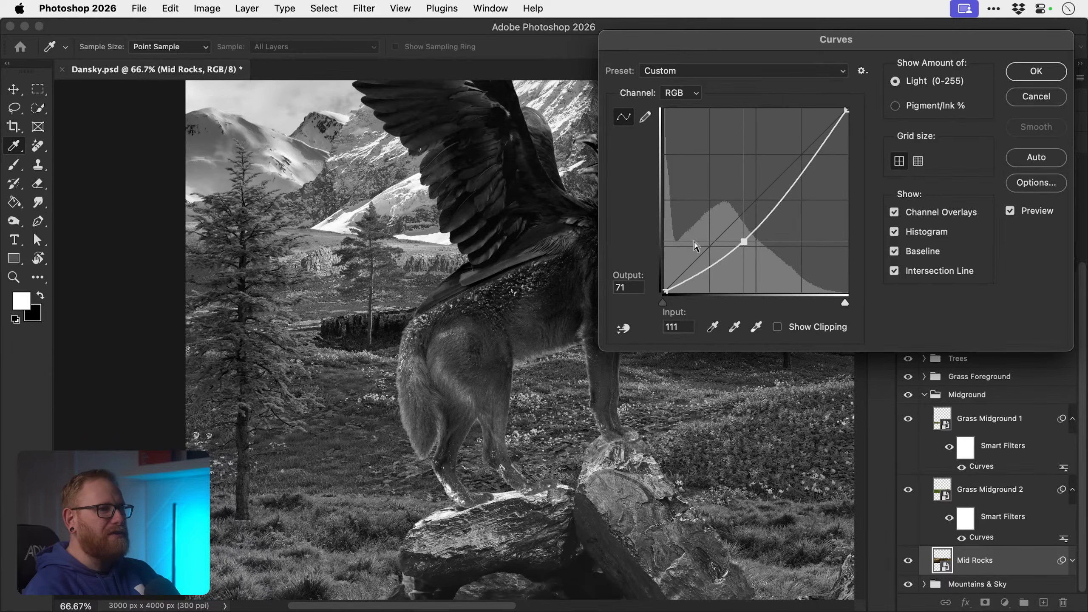
drag(743, 237, 741, 232)
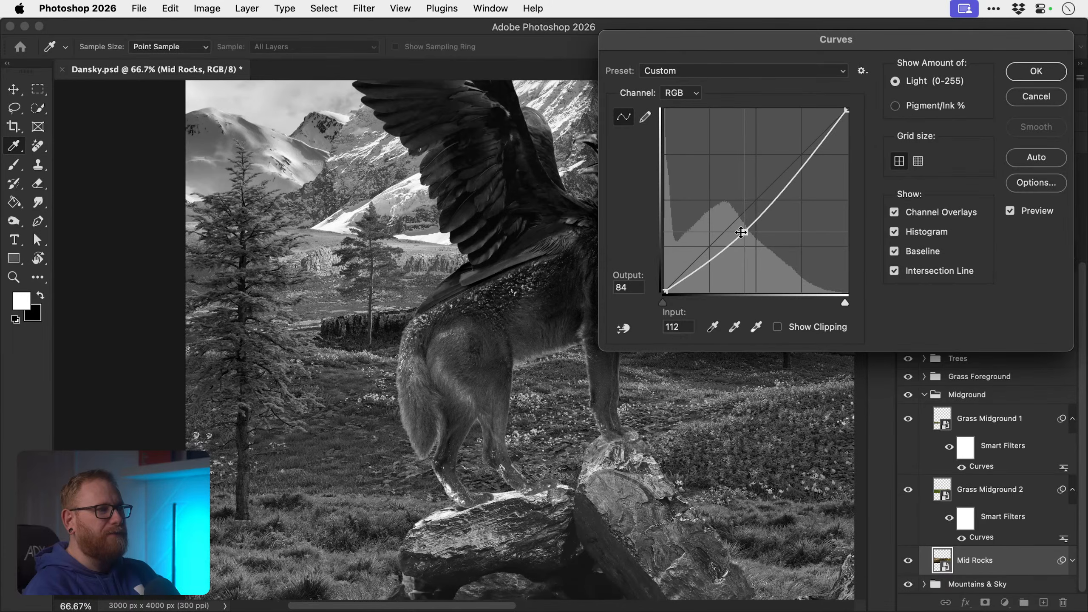
click(1010, 211)
drag(745, 231, 745, 236)
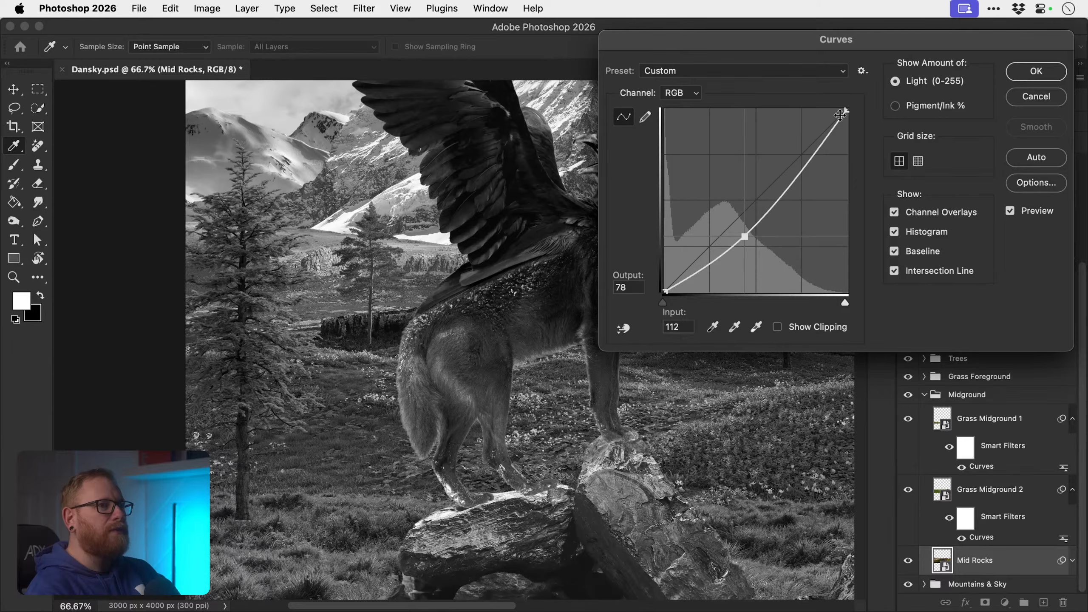
drag(846, 110, 847, 120)
drag(749, 236, 745, 248)
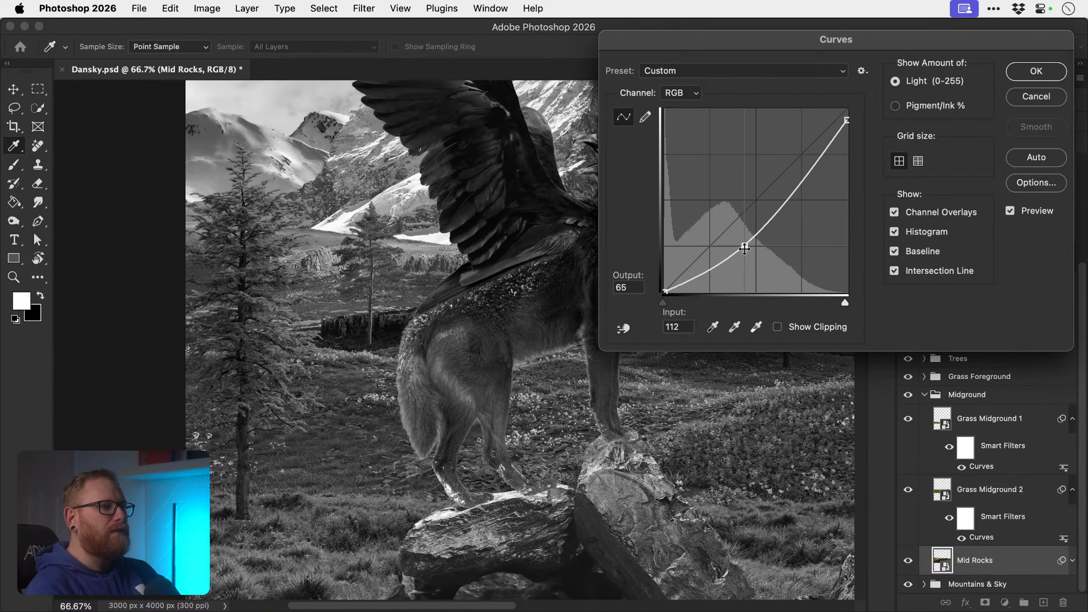
key(Return)
- Fit the whole image in view and compare it without and with the Mid Rocks Curves adjustment
key(super+0)
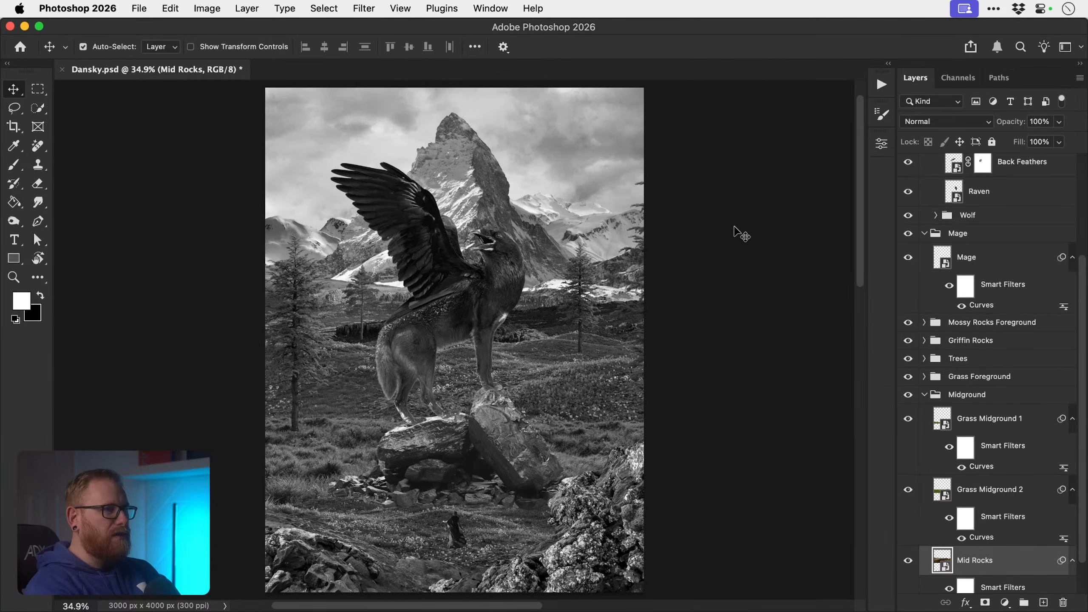
key(super+z)
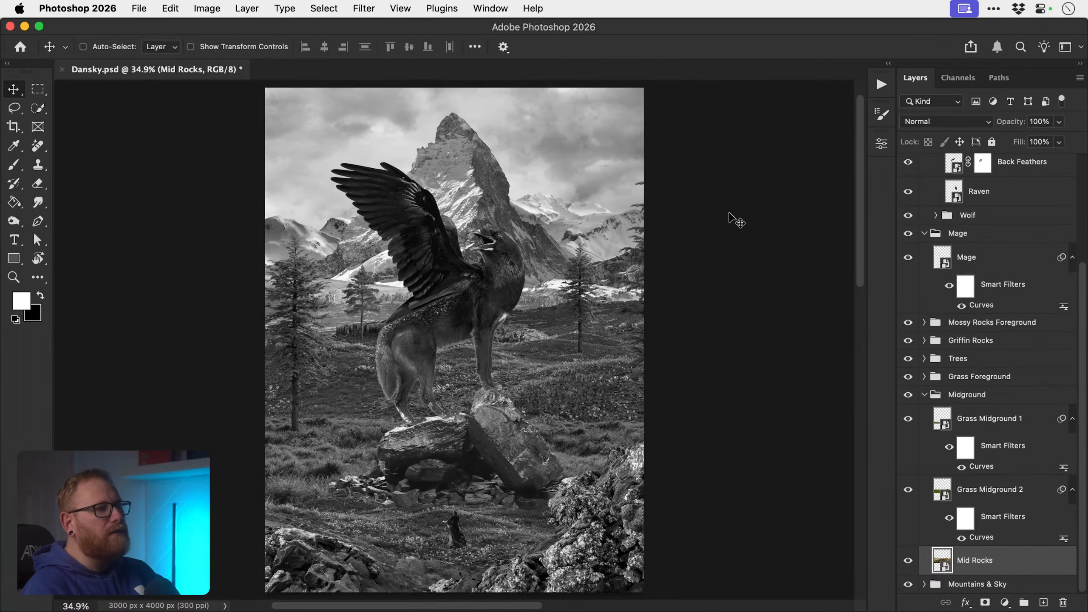
key(super+shift+z)
key(super)
- Edit the Mid Rocks Curves filter, resetting the white point to output 255 and raising the midtones to output 84 at input 112
scroll(1002, 565, down, 1)
double_click(990, 567)
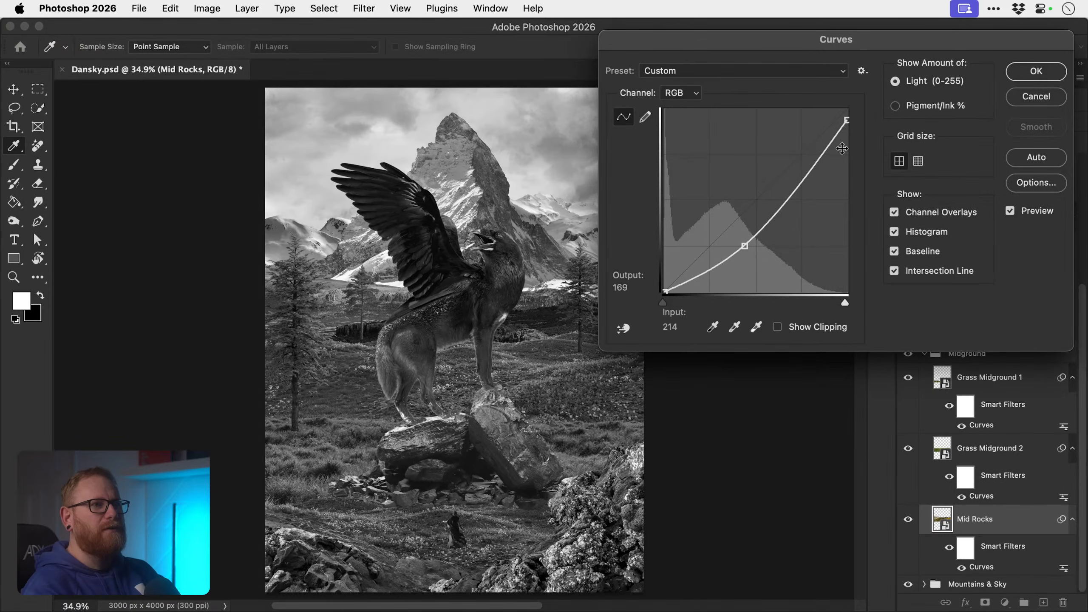
drag(853, 121, 852, 112)
click(744, 245)
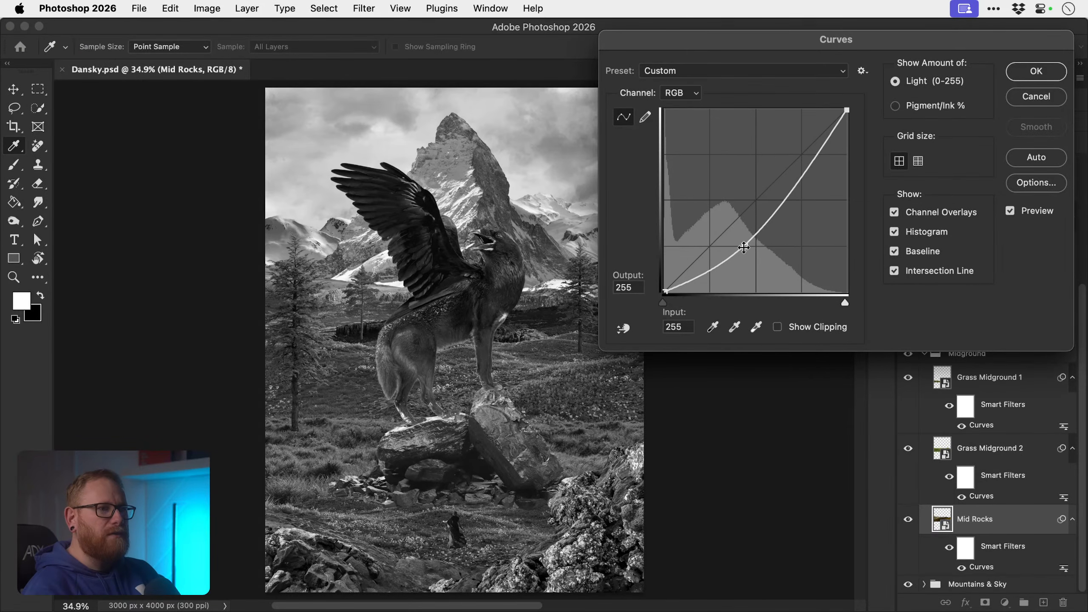
drag(742, 236, 737, 226)
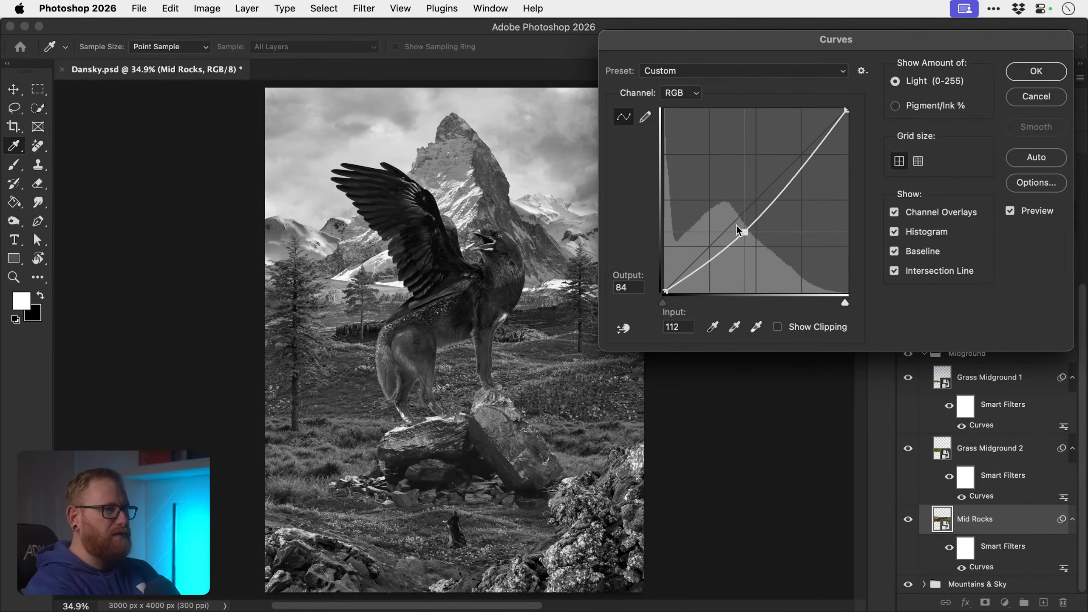
key(Return)
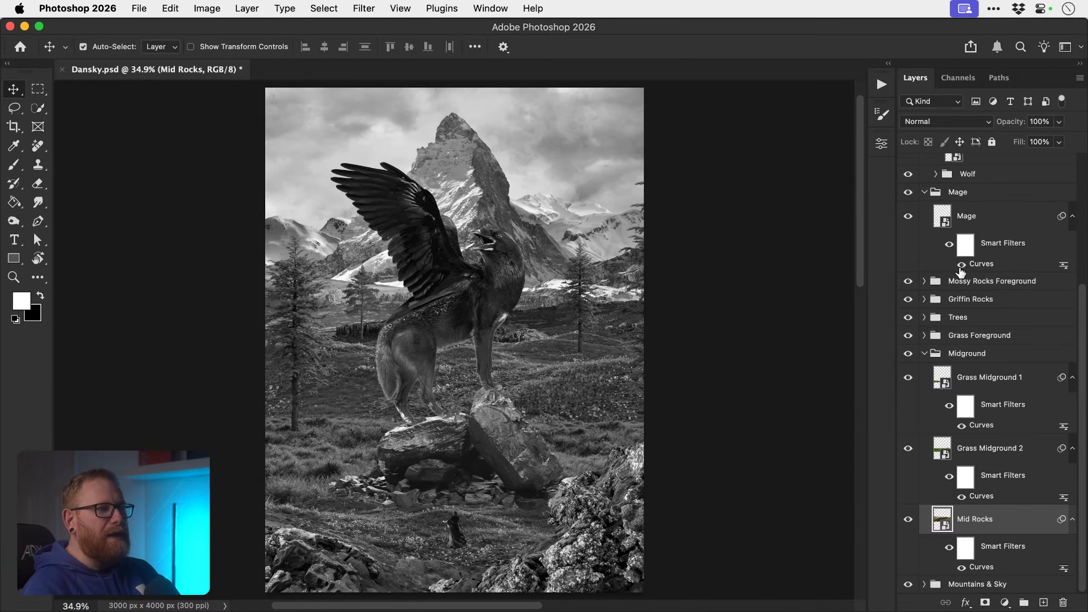
- Hide the Exp. Checker layer and compare the colour image with the Mid Rocks layer hidden and shown
scroll(960, 274, up, 5)
click(908, 168)
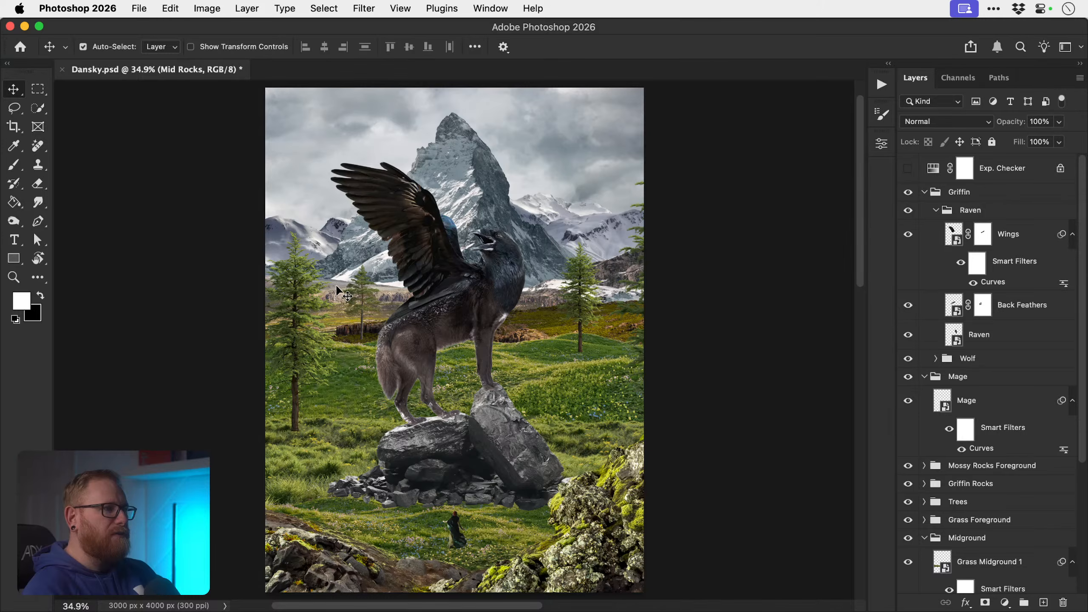
key(z)
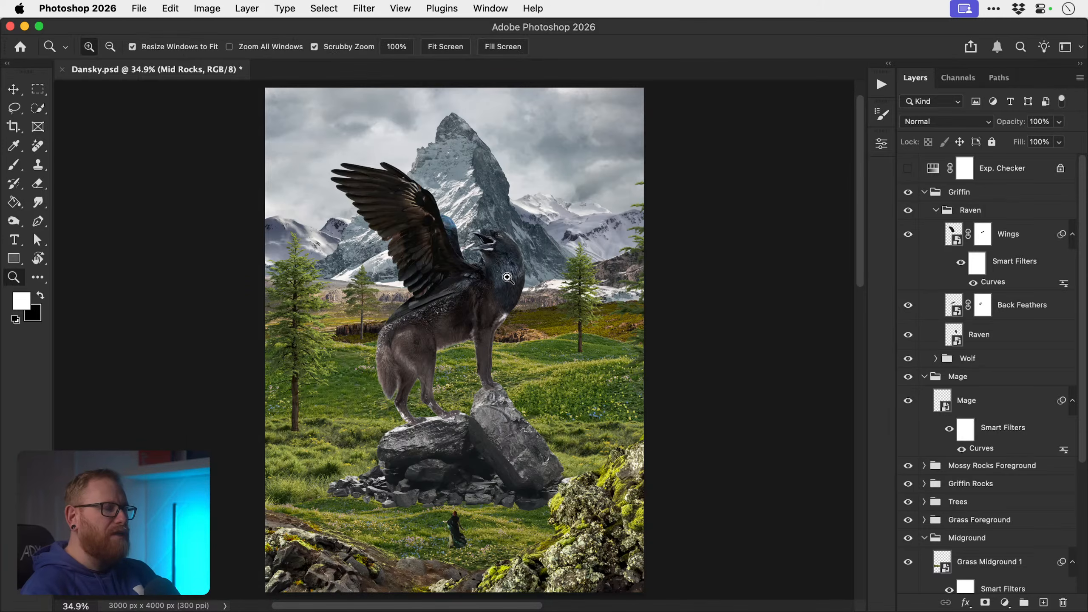
click(508, 277)
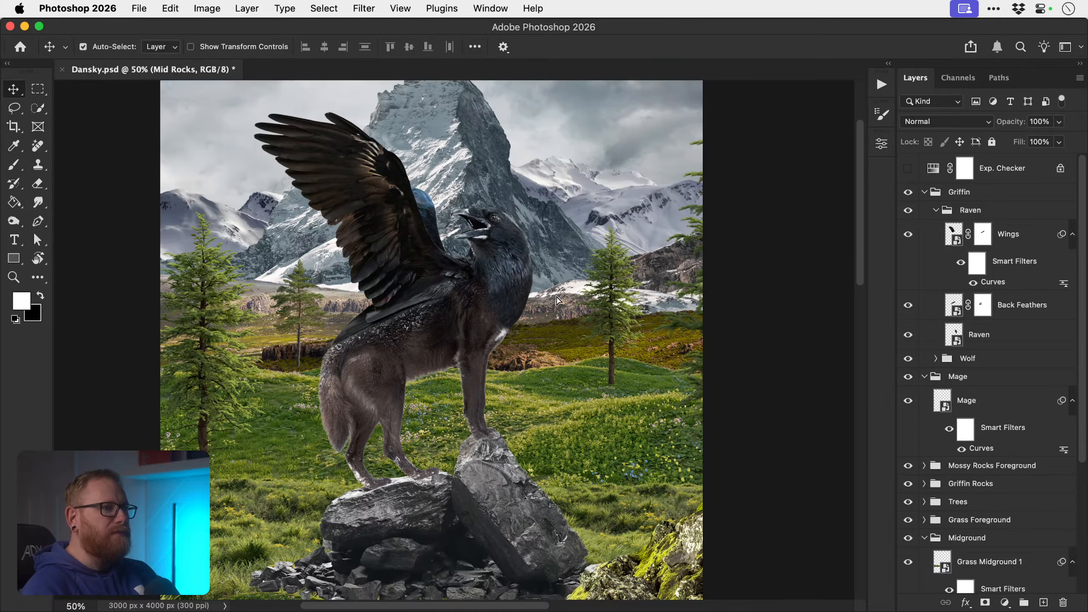
scroll(915, 546, down, 4)
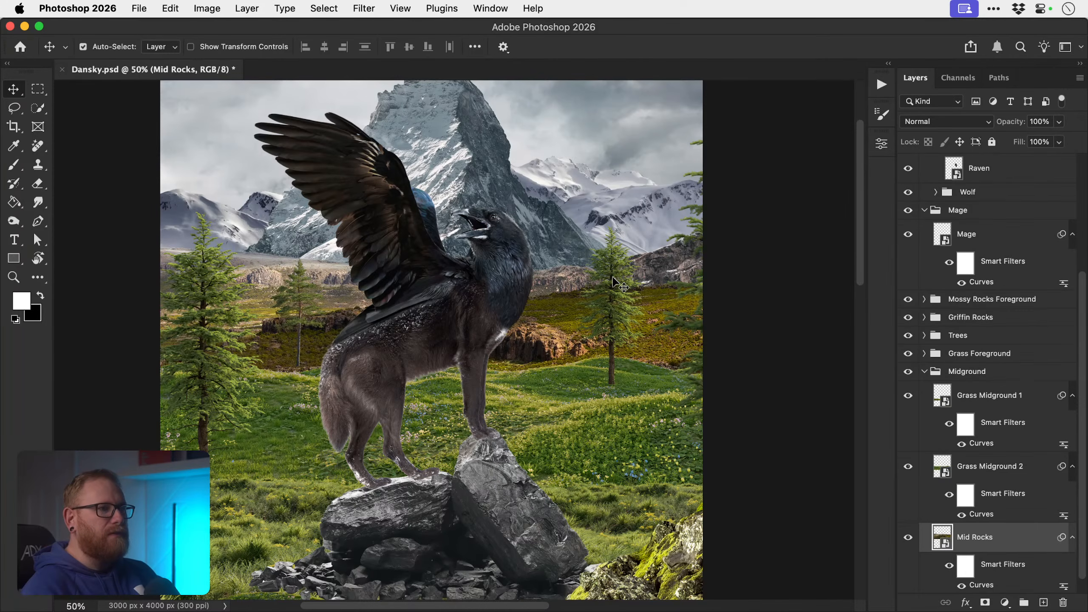
click(909, 539)
click(910, 539)
- Select the Main Mountain layer and show the Exp. Checker layer to view the scene in black and white
click(654, 262)
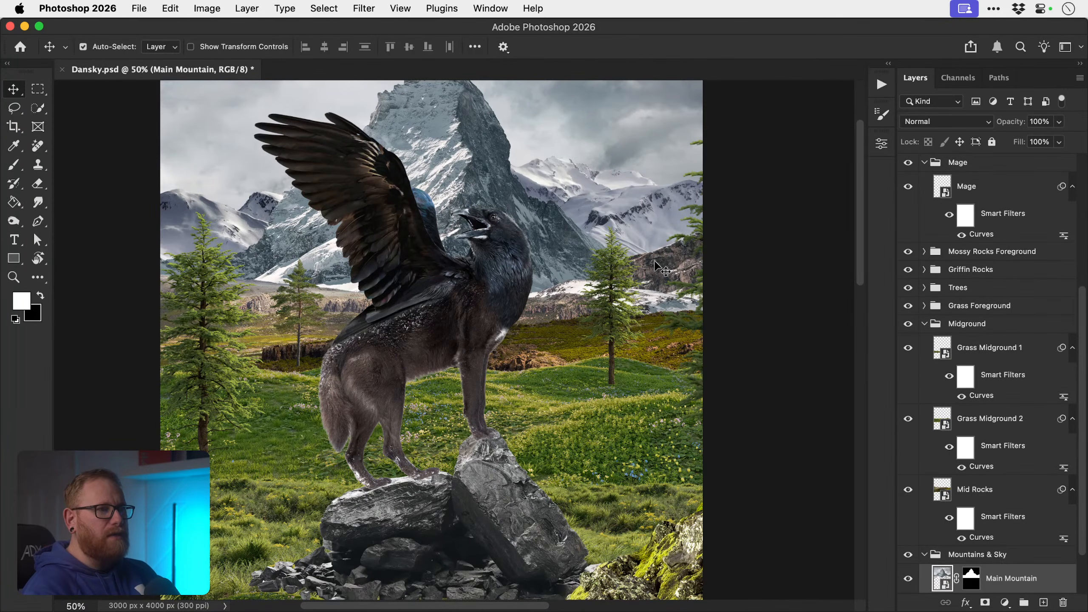
mouse_move(655, 263)
mouse_down()
mouse_move(659, 244)
mouse_move(657, 257)
mouse_up()
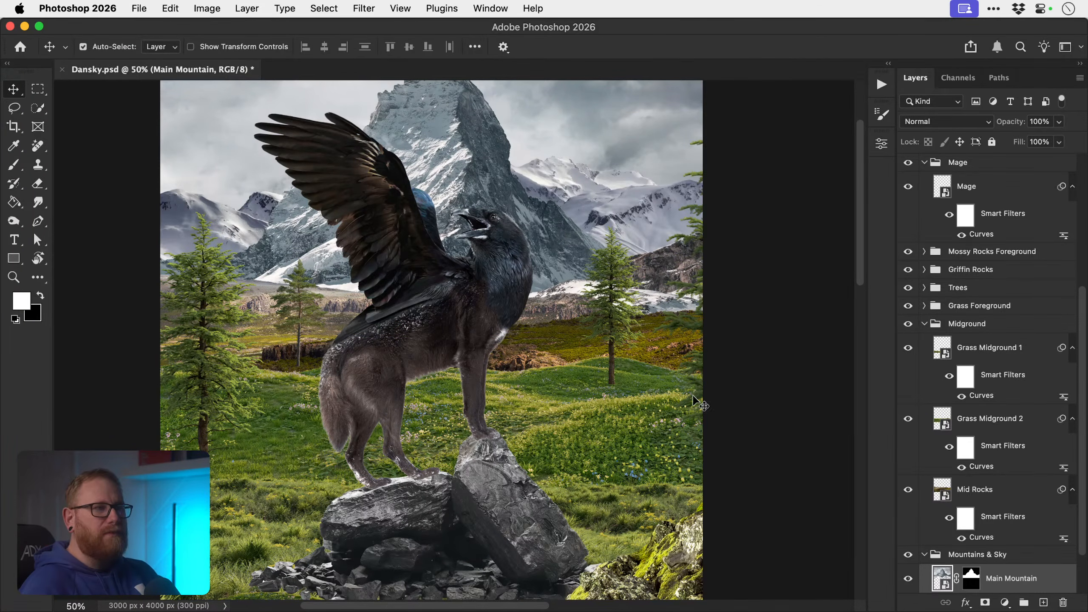
scroll(917, 176, up, 5)
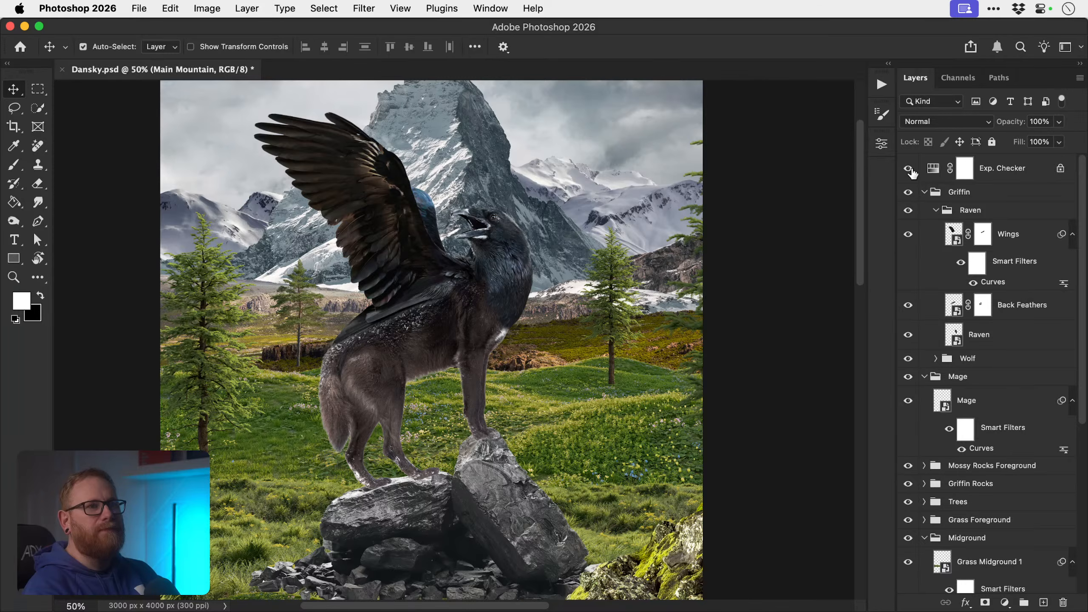
click(909, 169)
scroll(943, 300, down, 6)
scroll(855, 182, down, 2)
- Apply a Curves adjustment to the Main Mountain layer, lowering the midtones to output 117 at input 126 and comparing the preview off and on
click(207, 8)
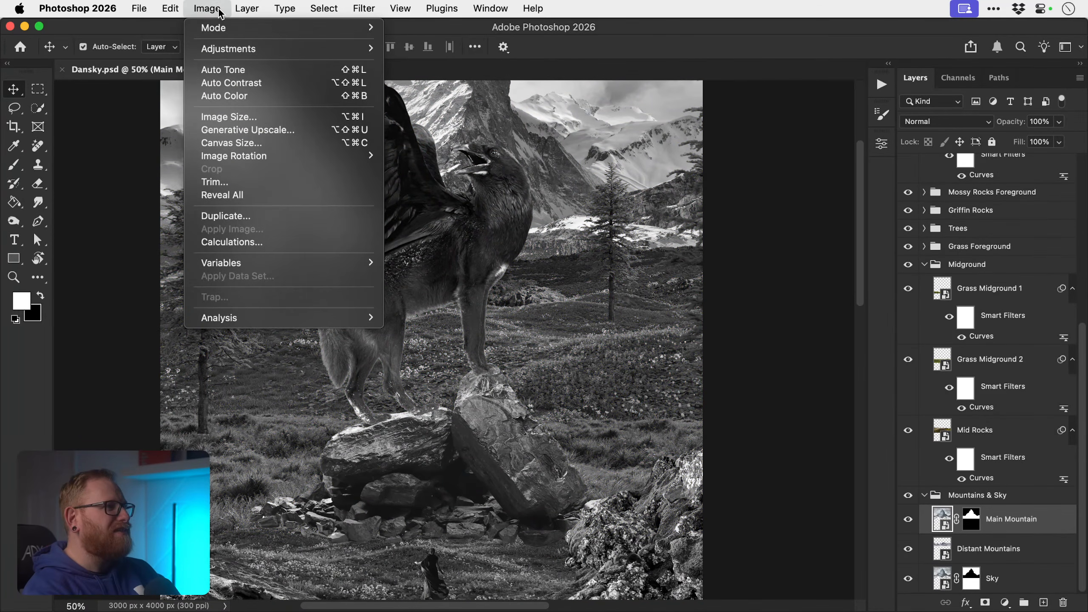
click(219, 7)
key(super+0)
click(219, 8)
mouse_move(363, 51)
click(418, 75)
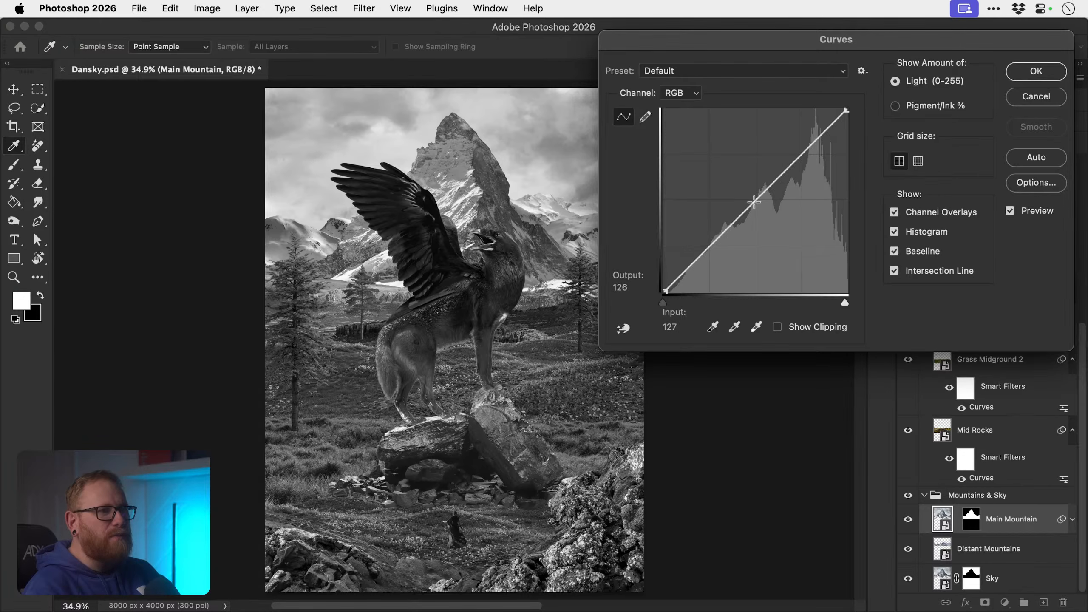
drag(755, 204, 755, 209)
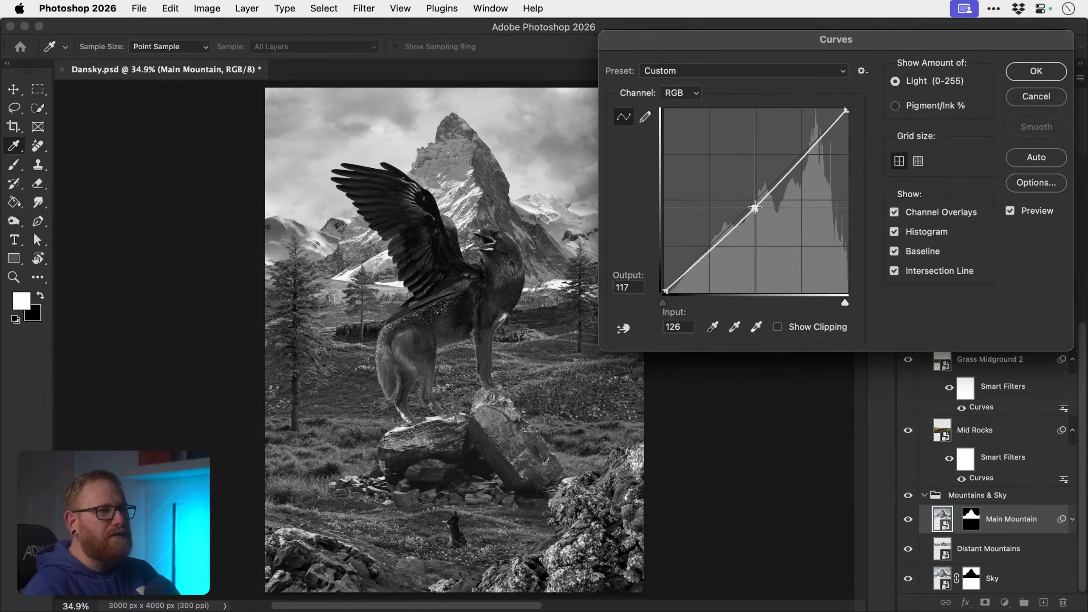
click(1010, 212)
click(1009, 212)
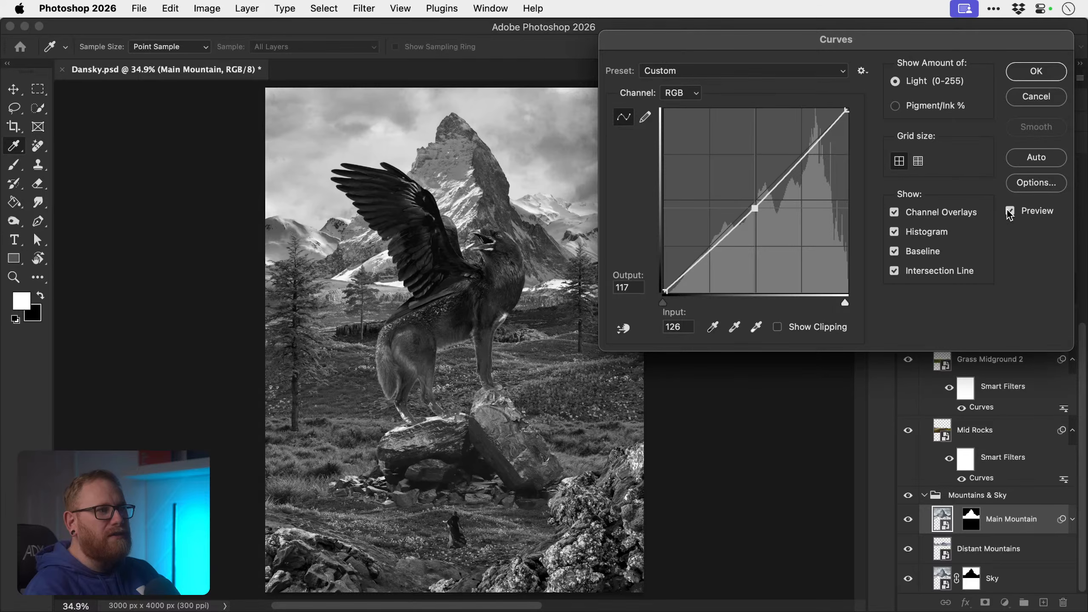
click(1022, 72)
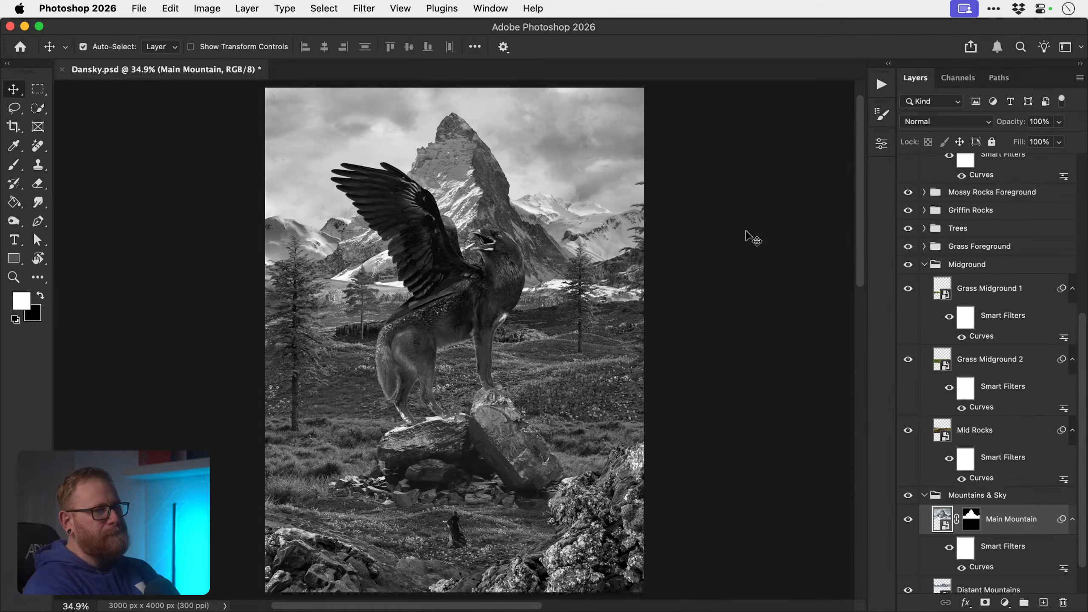
- Collapse the Midground, Raven, Mage, Griffin and Mountains & Sky groups
click(924, 264)
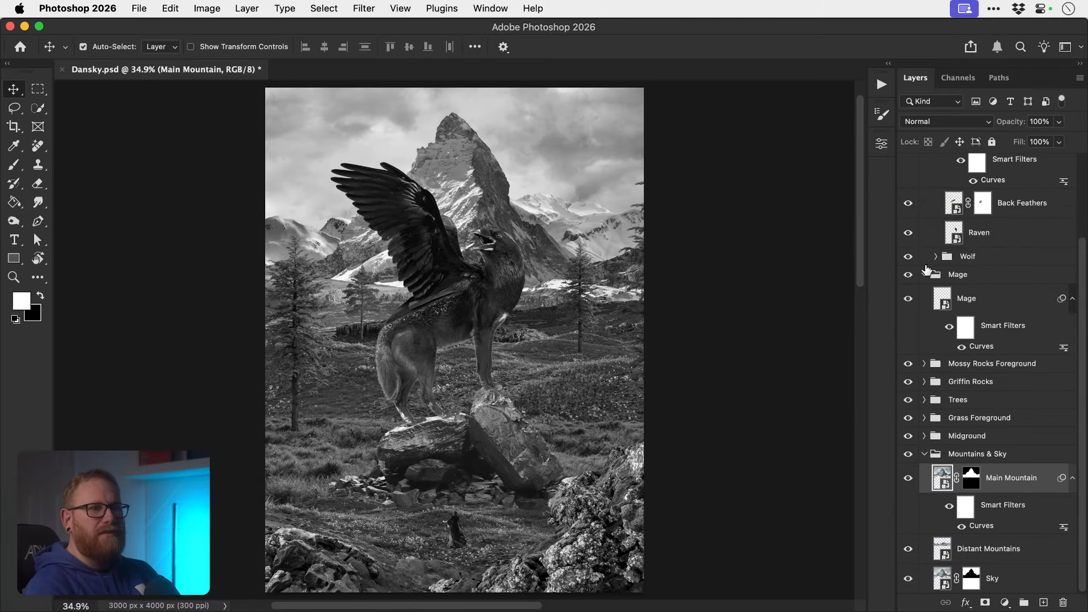
scroll(958, 253, up, 2)
click(924, 193)
click(925, 195)
click(936, 210)
click(925, 246)
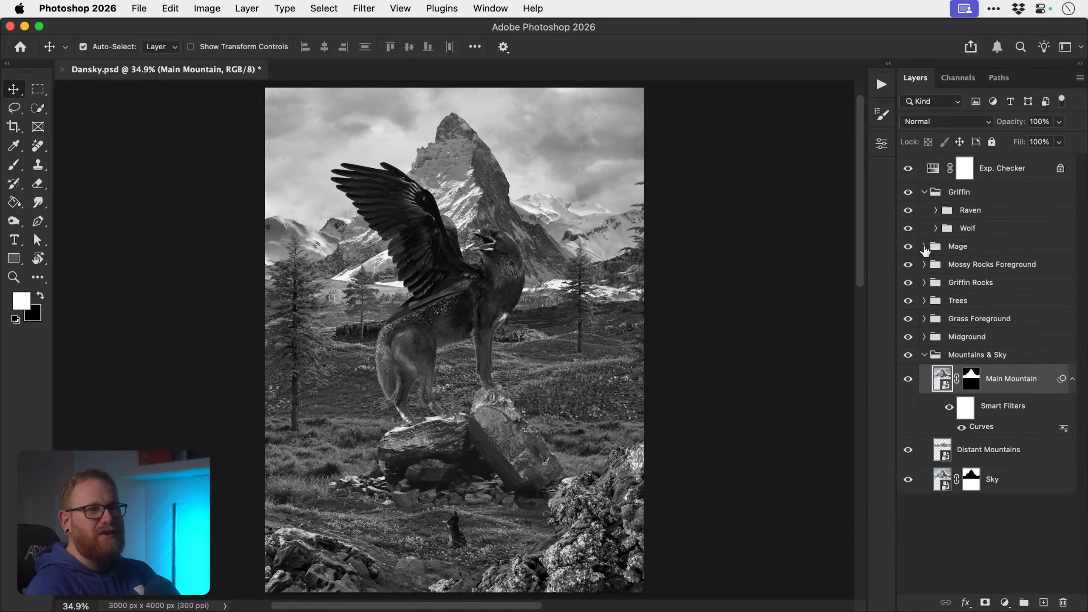
click(924, 192)
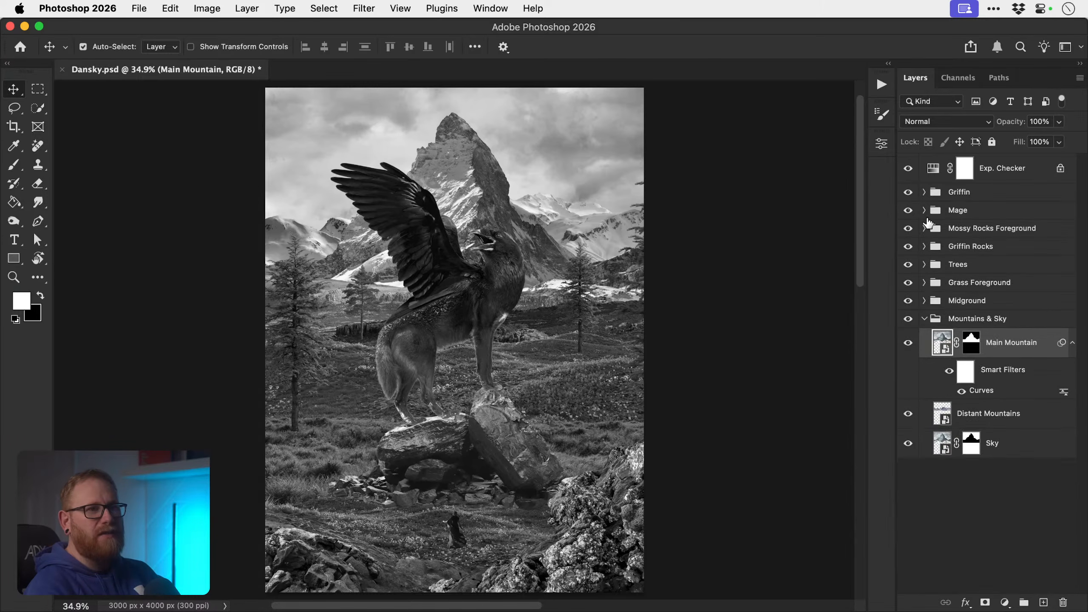
click(924, 320)
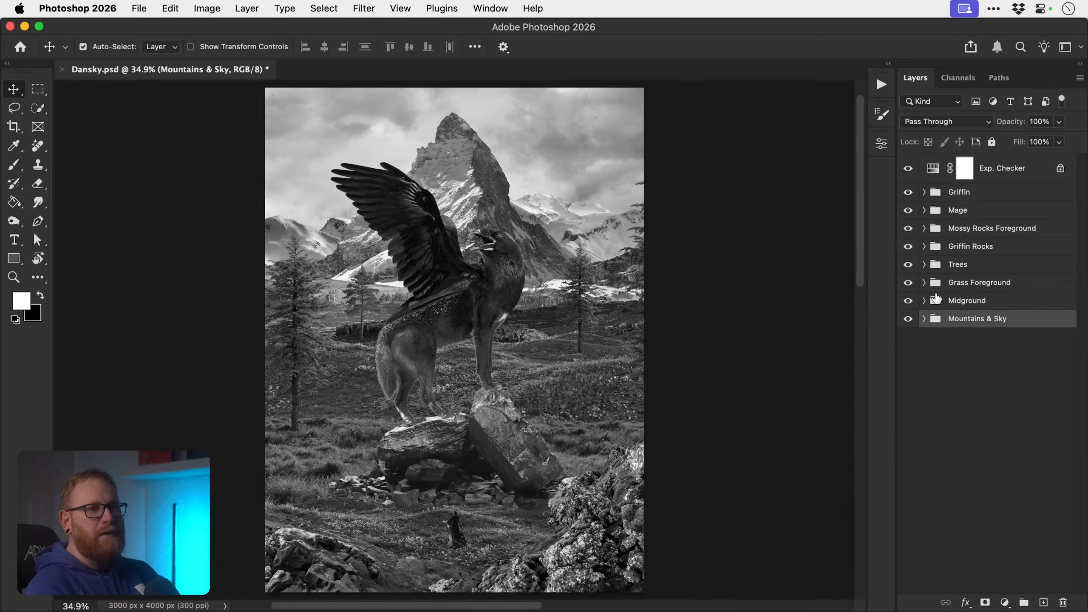
- Hide the Exp. Checker layer to return the composite to colour and save the document
click(908, 169)
key(super)
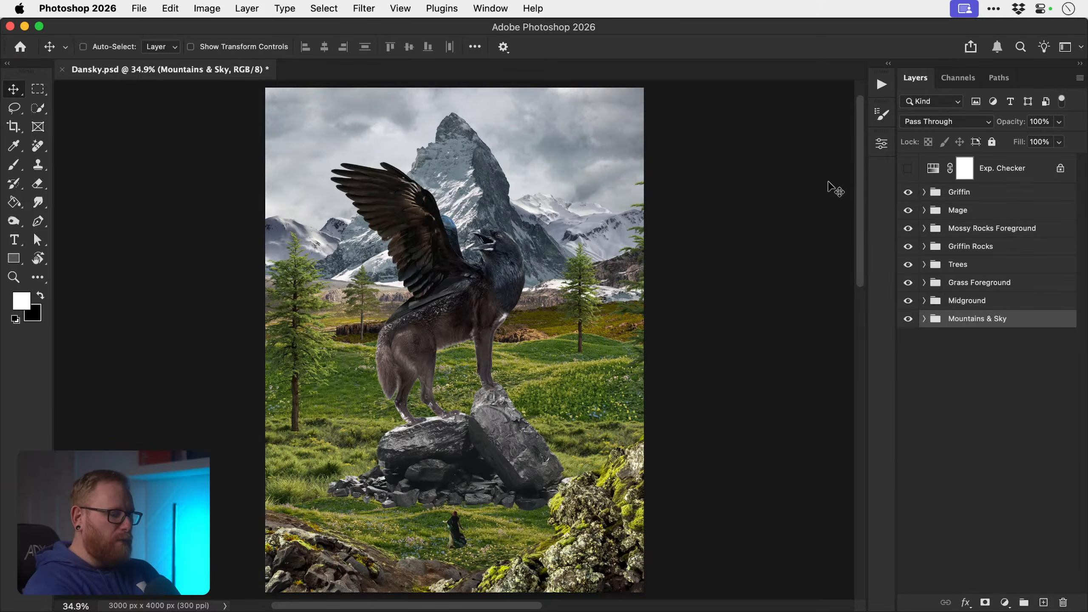
key(super+s)
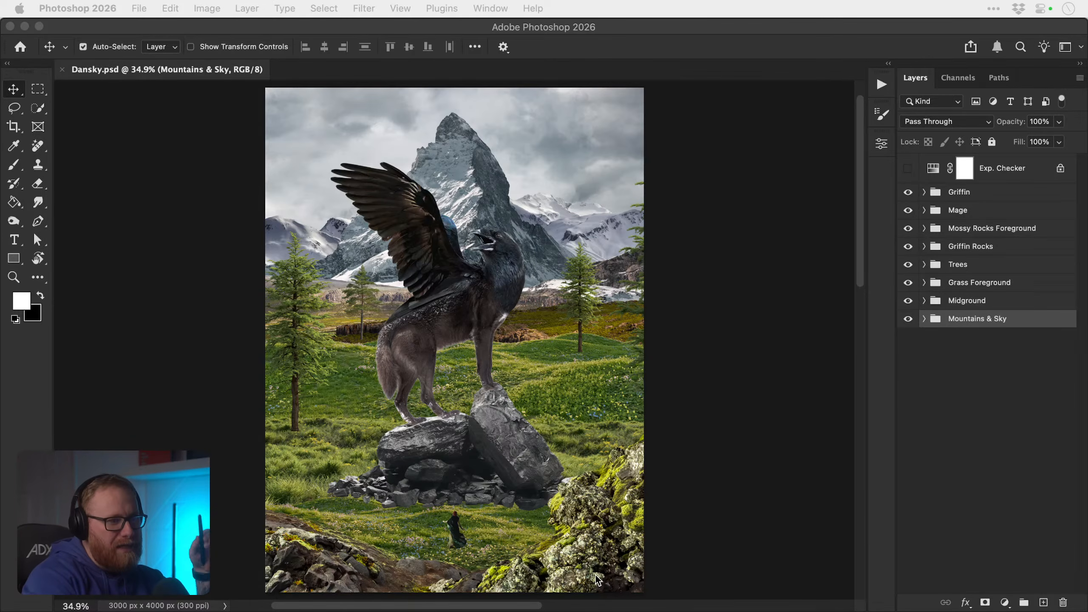
click(750, 461)
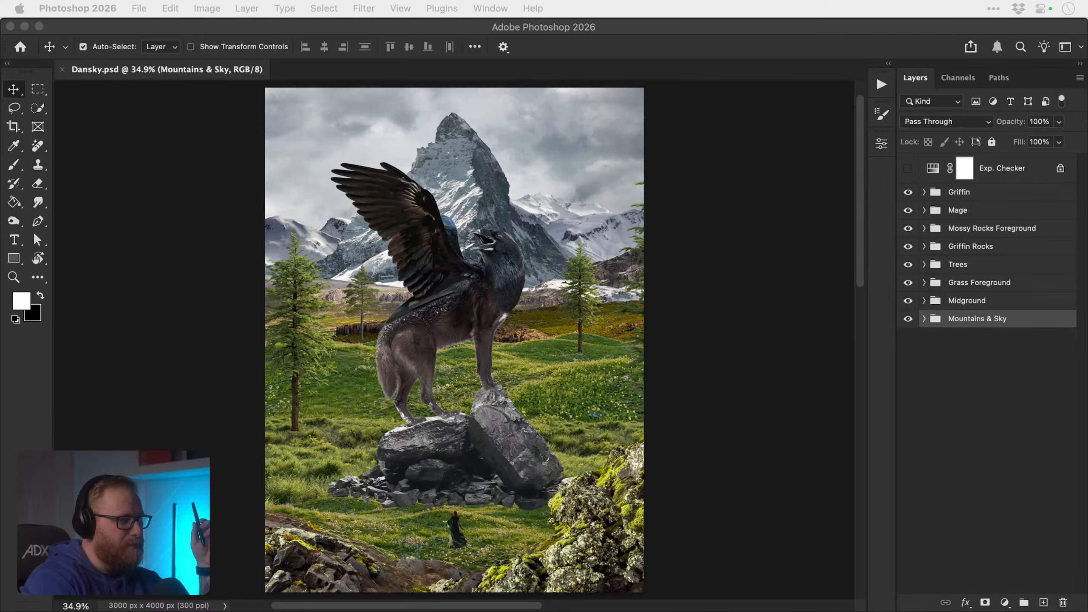
click(862, 275)
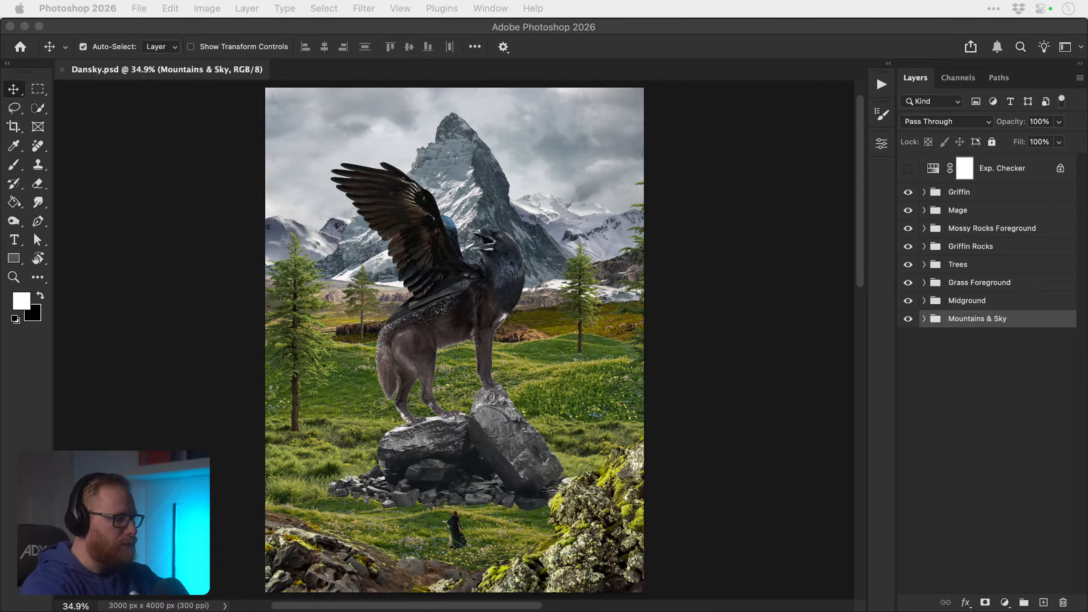
click(969, 346)
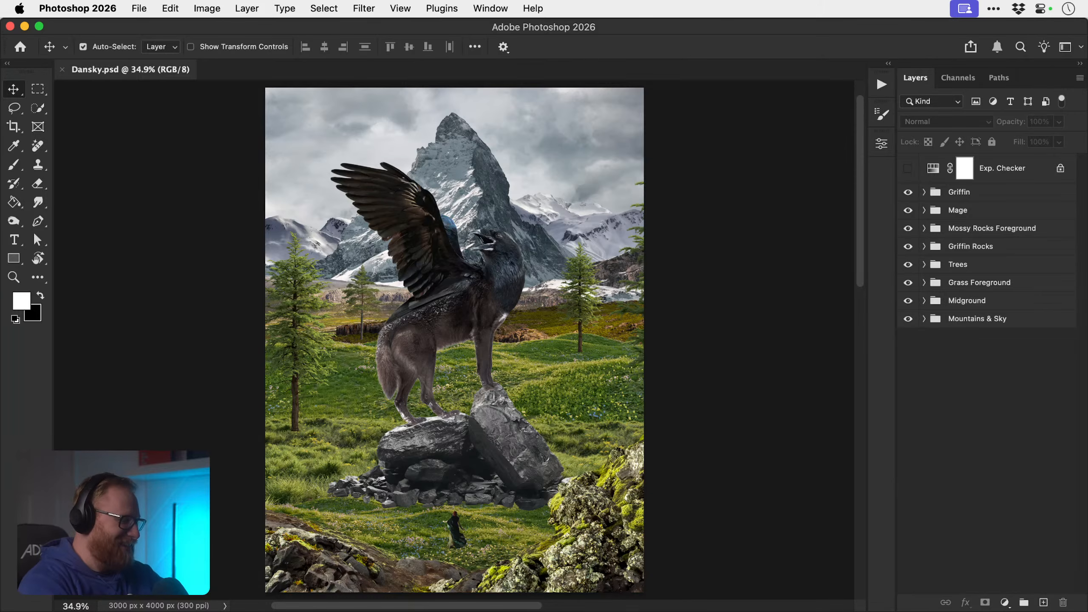
key(super+Tab)
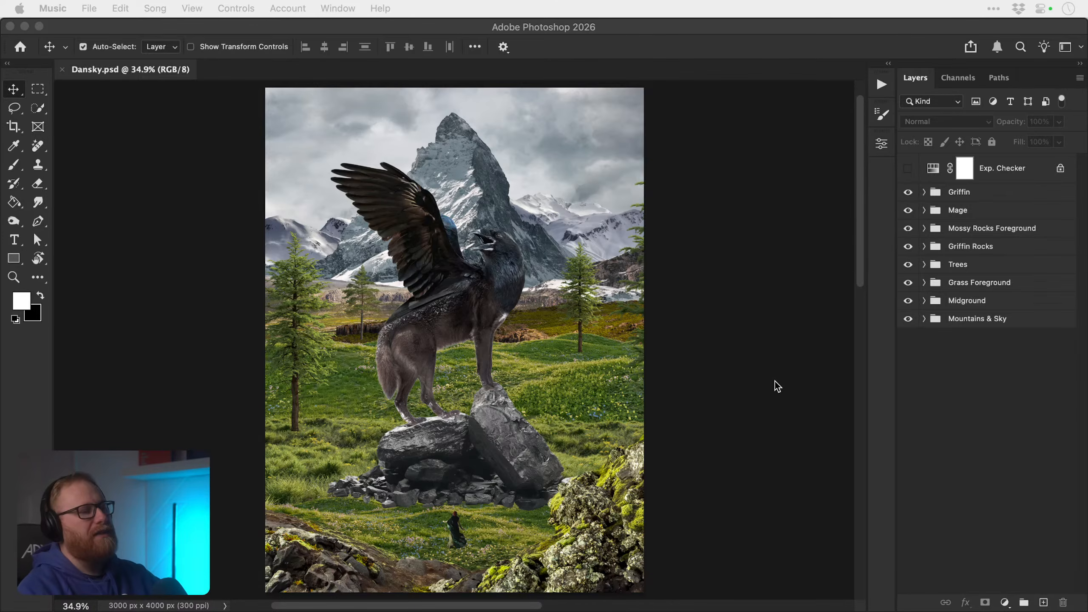
- Select the Mid Rocks layer directly from the rocky hillside behind the griffin
click(565, 396)
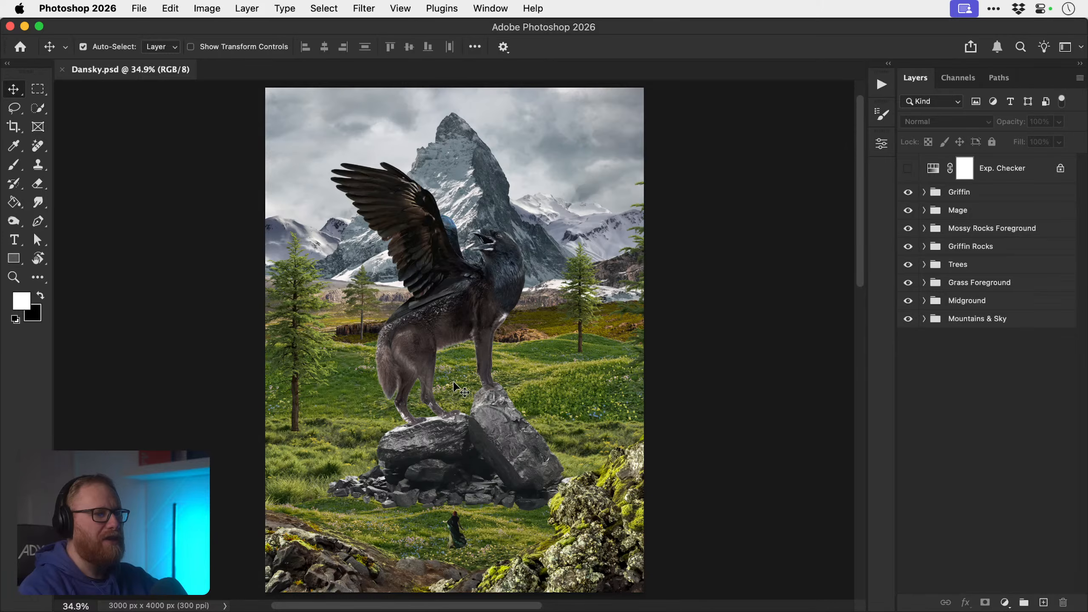
key(z)
click(529, 313)
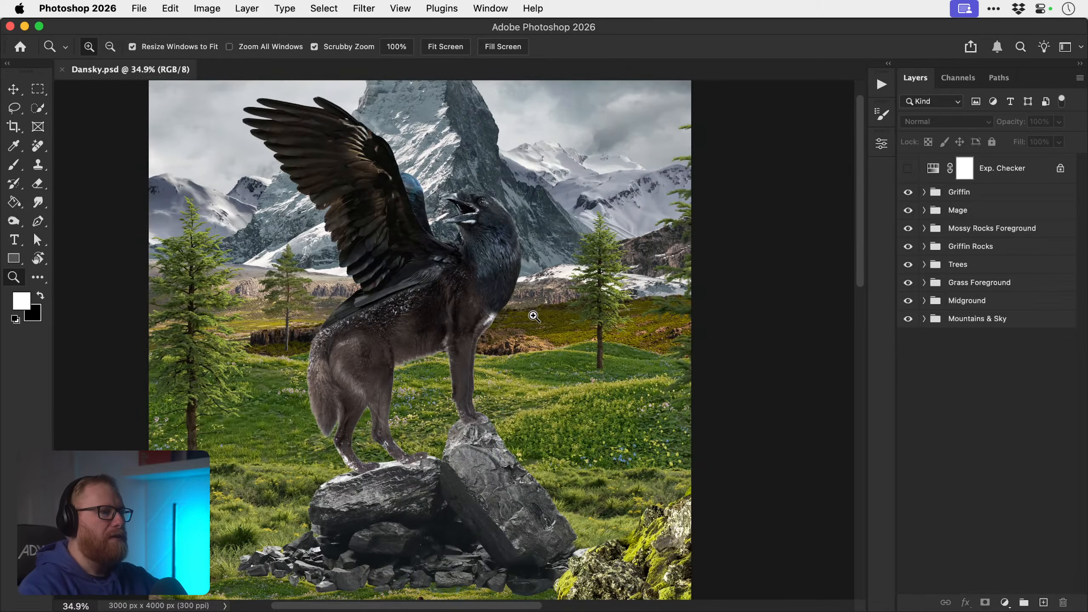
click(536, 345)
click(536, 345)
key(v)
click(543, 360)
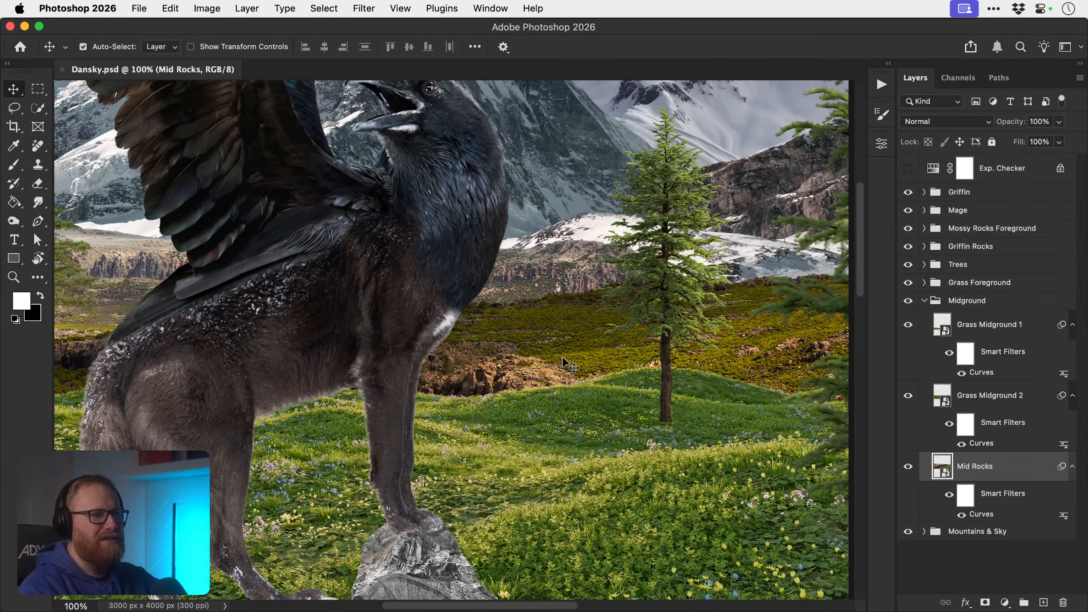
drag(530, 362, 511, 375)
- Add a Color Balance smart filter to the Mid Rocks layer and open its settings clear of the artwork
click(1004, 602)
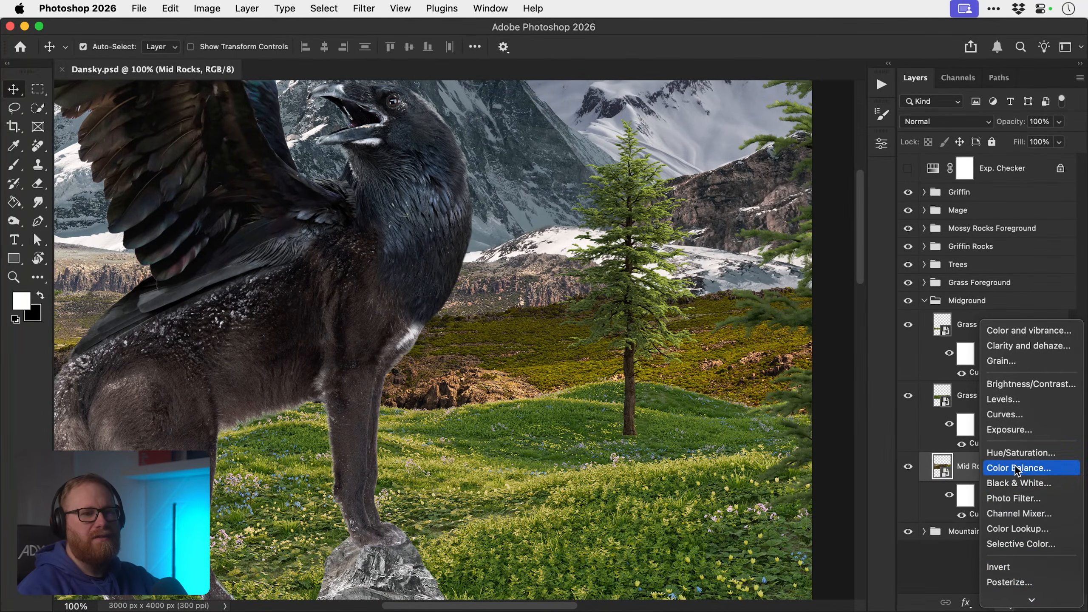
click(976, 471)
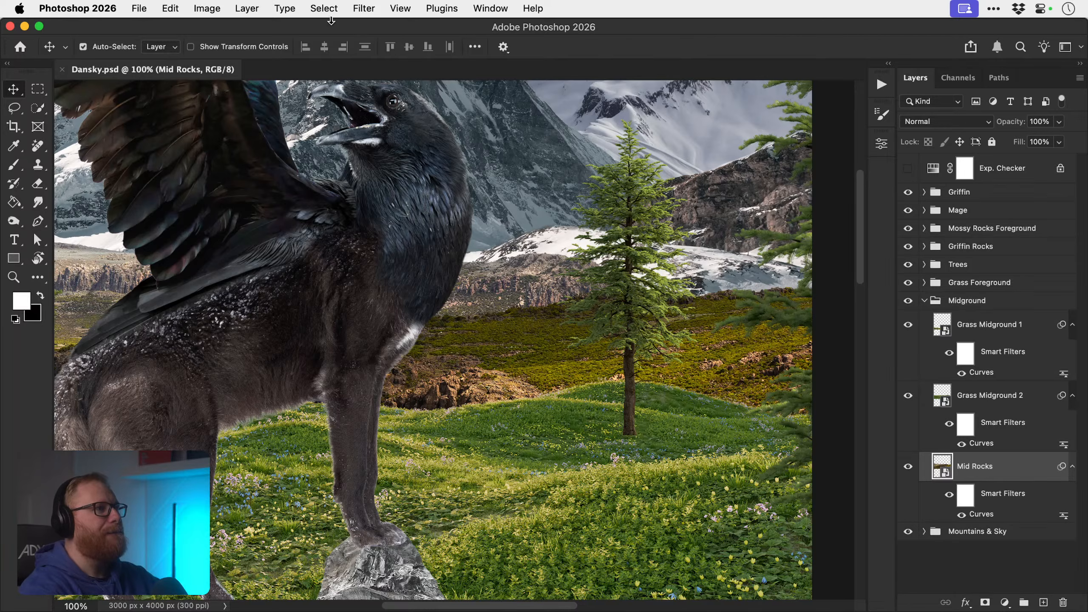
click(220, 9)
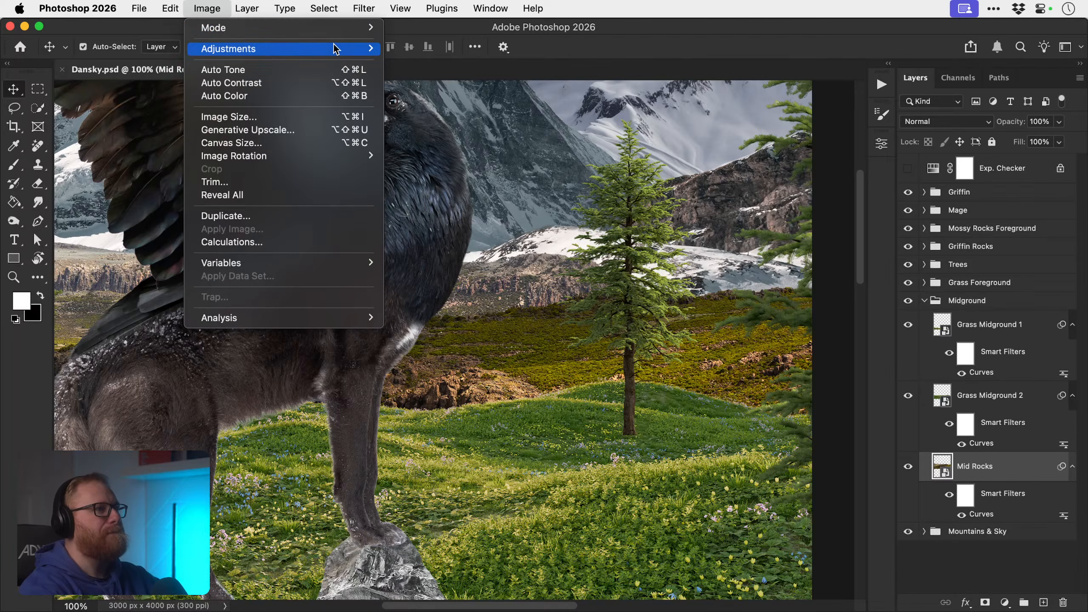
mouse_move(355, 54)
click(452, 141)
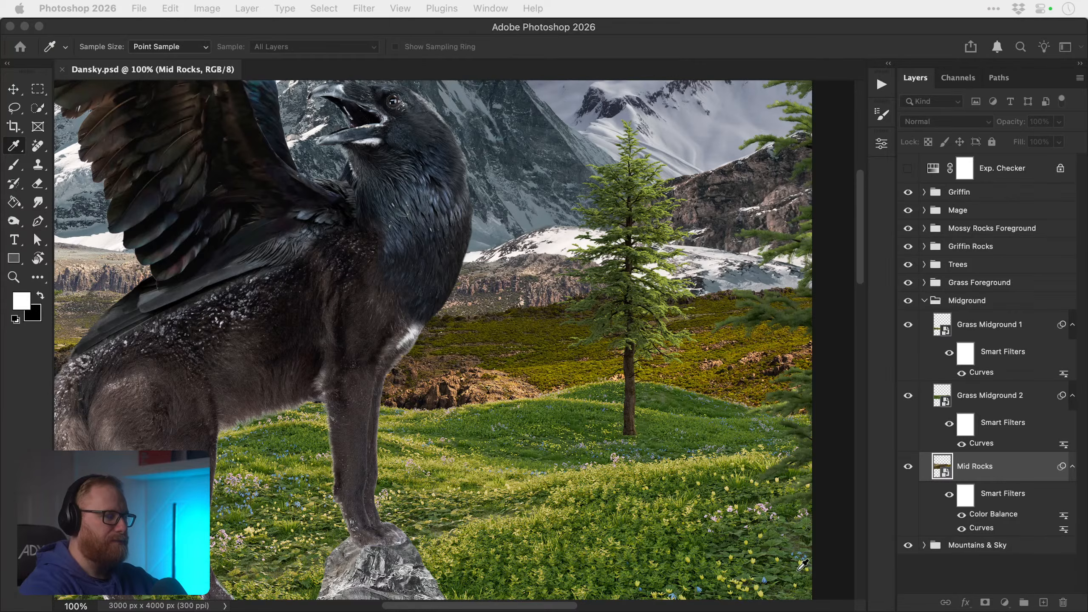
double_click(993, 514)
drag(951, 198, 1029, 44)
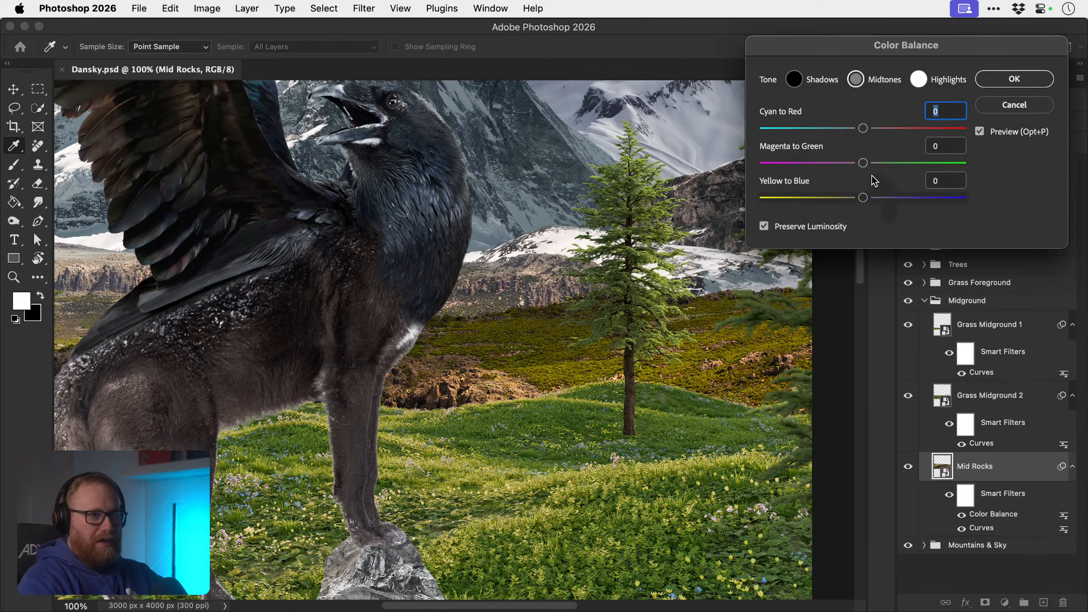
- Set the Mid Rocks midtones to Magenta to Green +26 and Yellow to Blue +32, comparing the preview off and on
drag(868, 163, 894, 198)
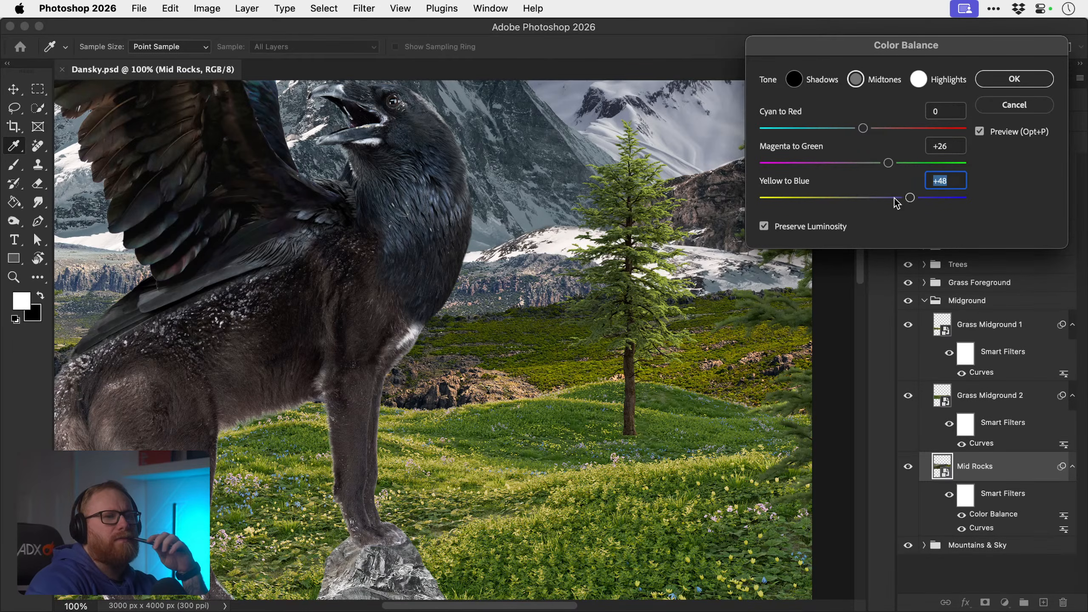
click(981, 133)
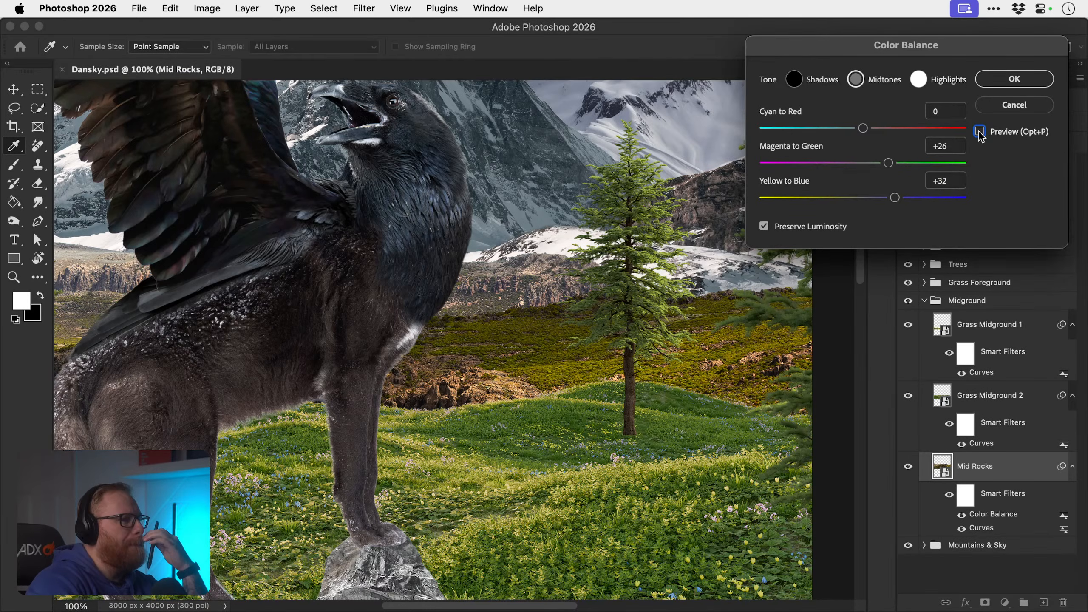
click(980, 132)
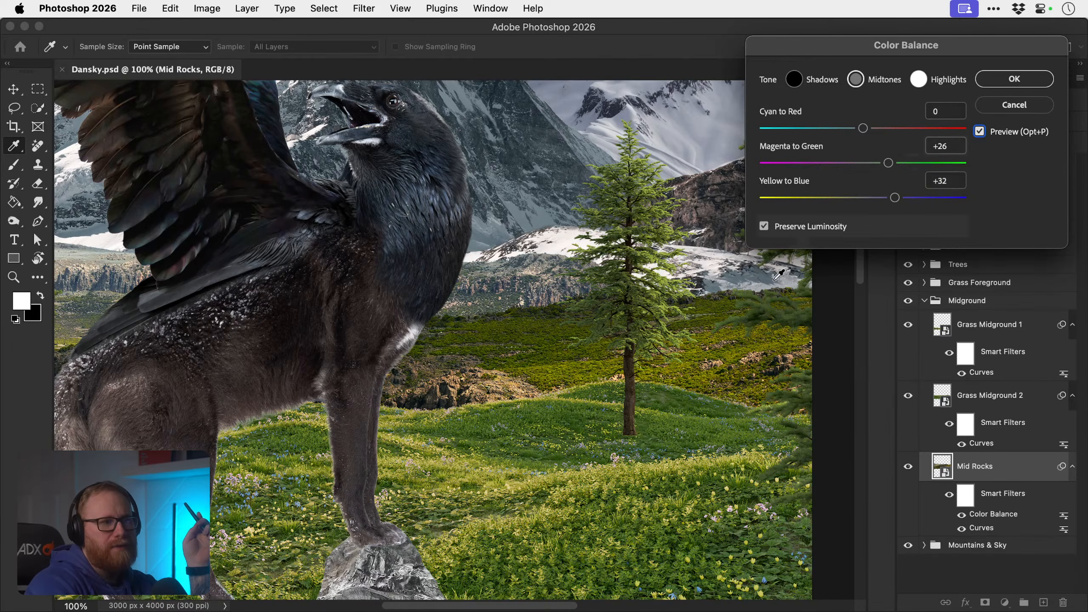
scroll(778, 273, left, 10)
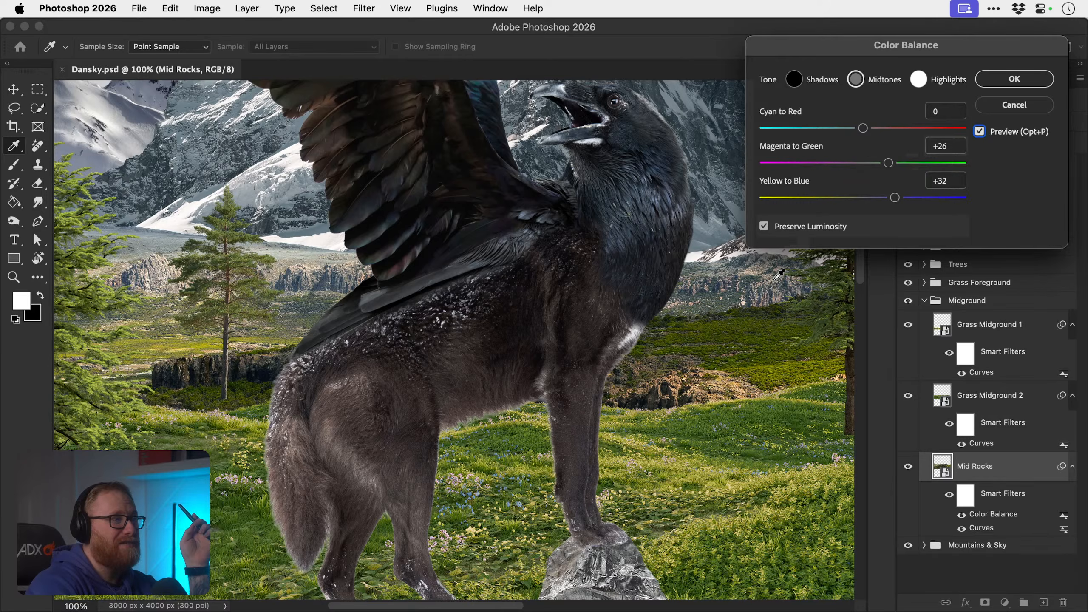
scroll(779, 273, right, 6)
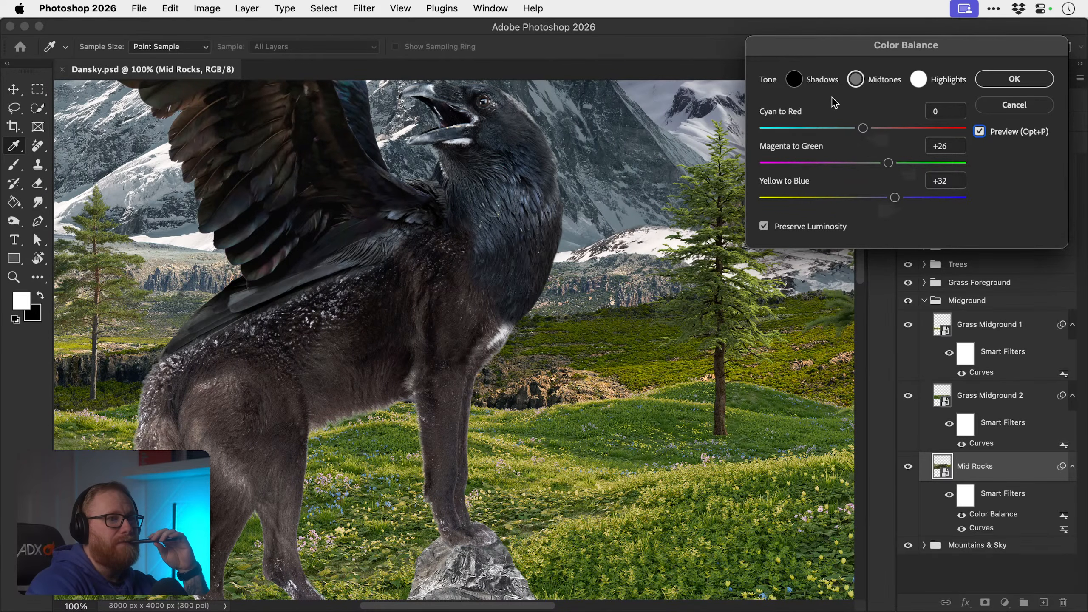
- Set the Mid Rocks highlights to Magenta to Green +8 and Yellow to Blue +5, and apply the Color Balance
click(917, 82)
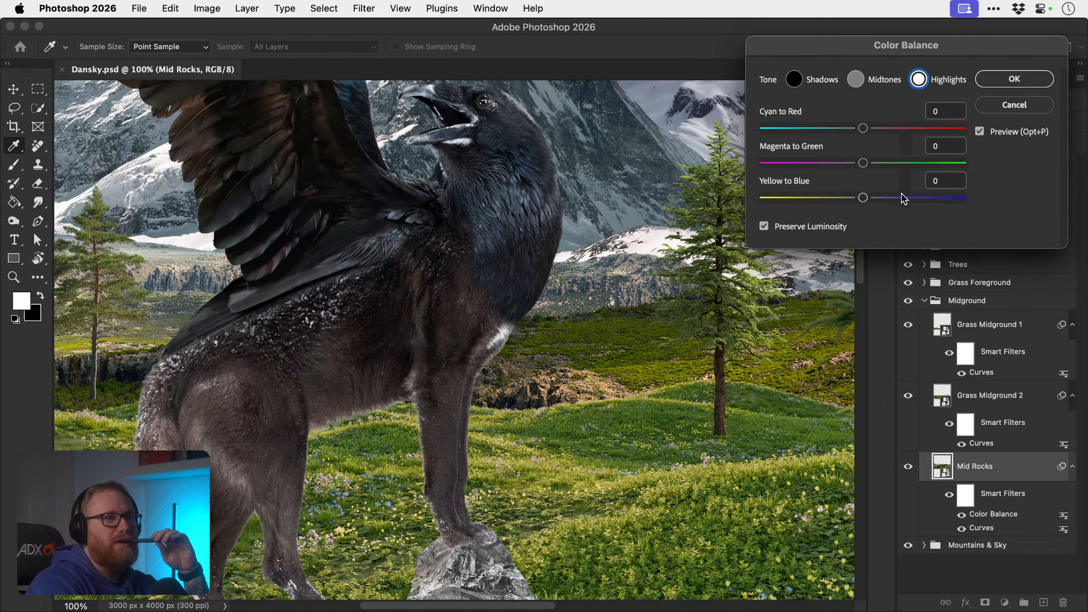
click(876, 163)
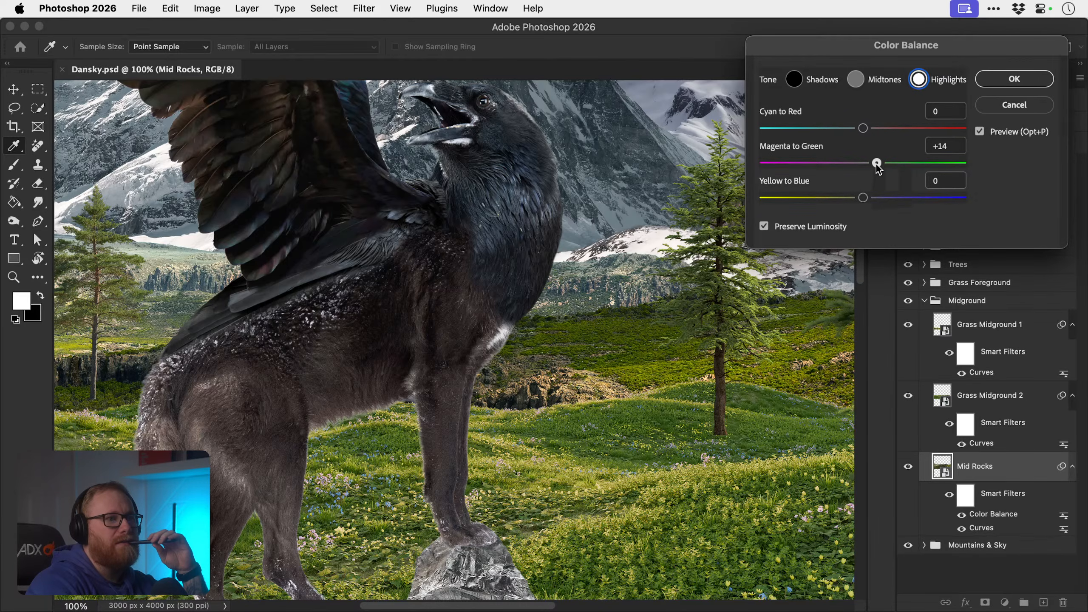
drag(876, 165, 871, 163)
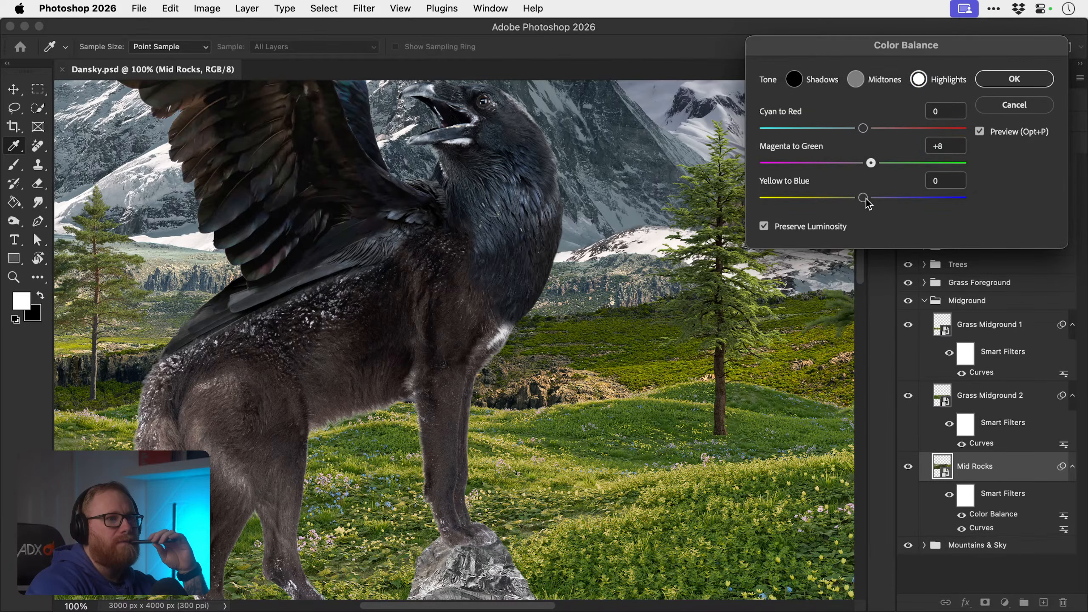
click(870, 198)
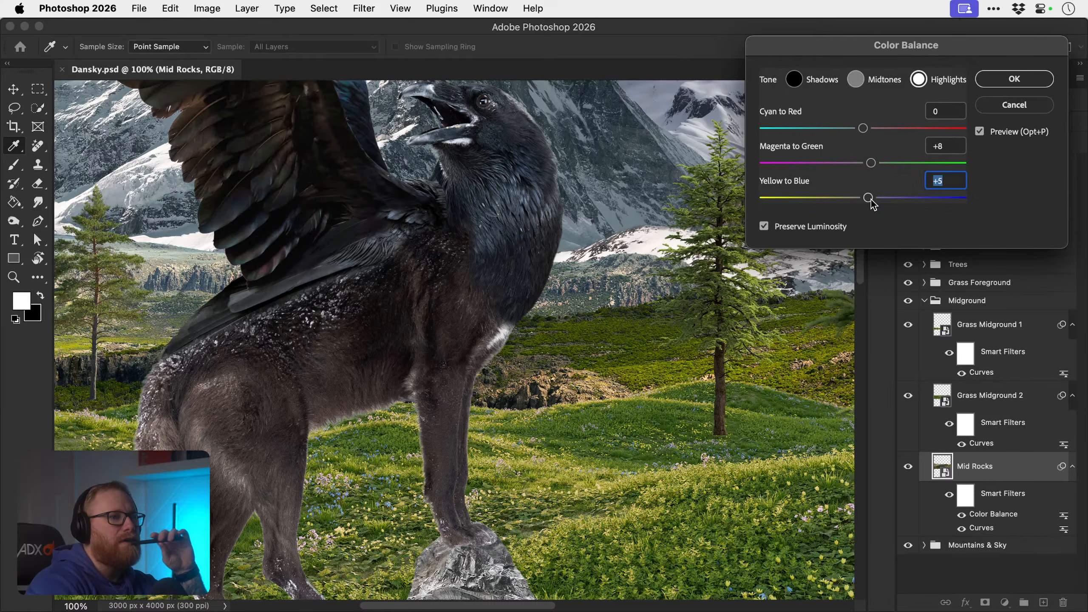
click(995, 83)
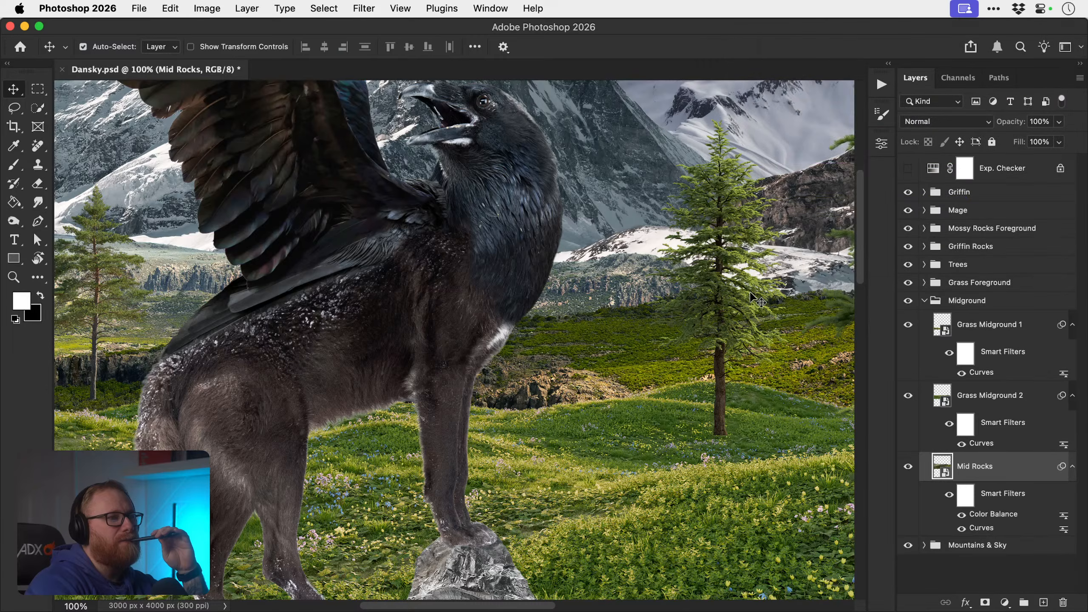
- Compare the scene with the Mid Rocks layer hidden and shown, and review the whole composite
scroll(755, 298, up, 3)
scroll(754, 298, left, 3)
scroll(755, 298, up, 2)
scroll(755, 298, left, 4)
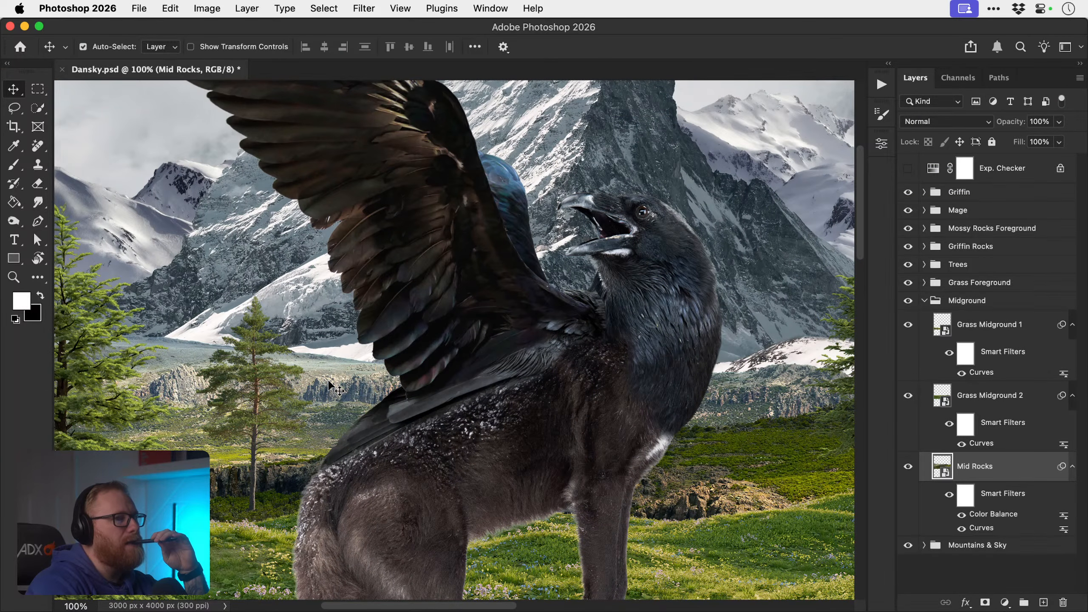
click(907, 469)
click(908, 469)
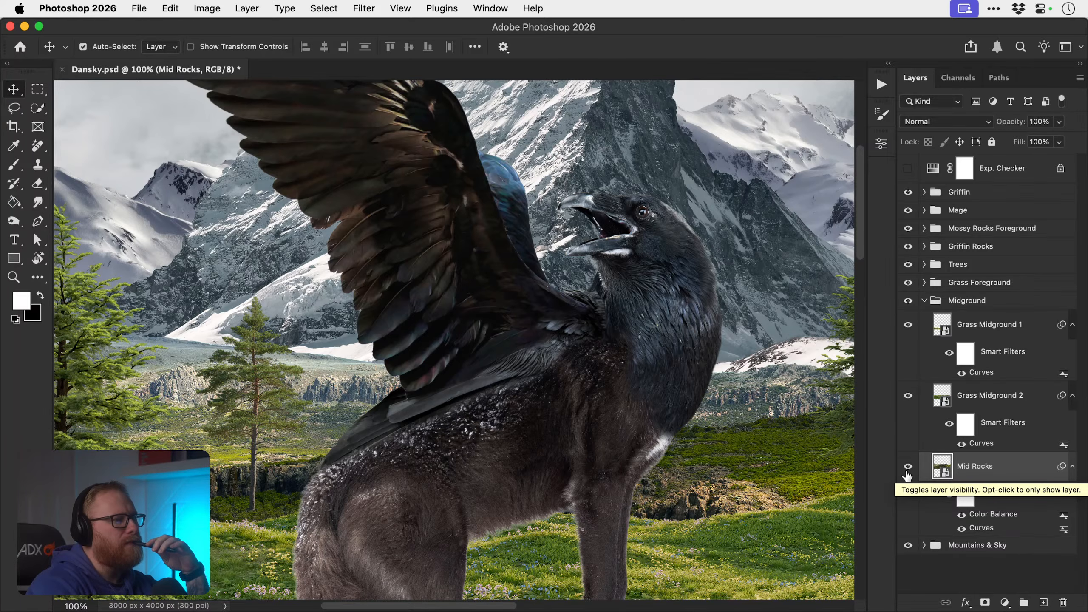
key(super+0)
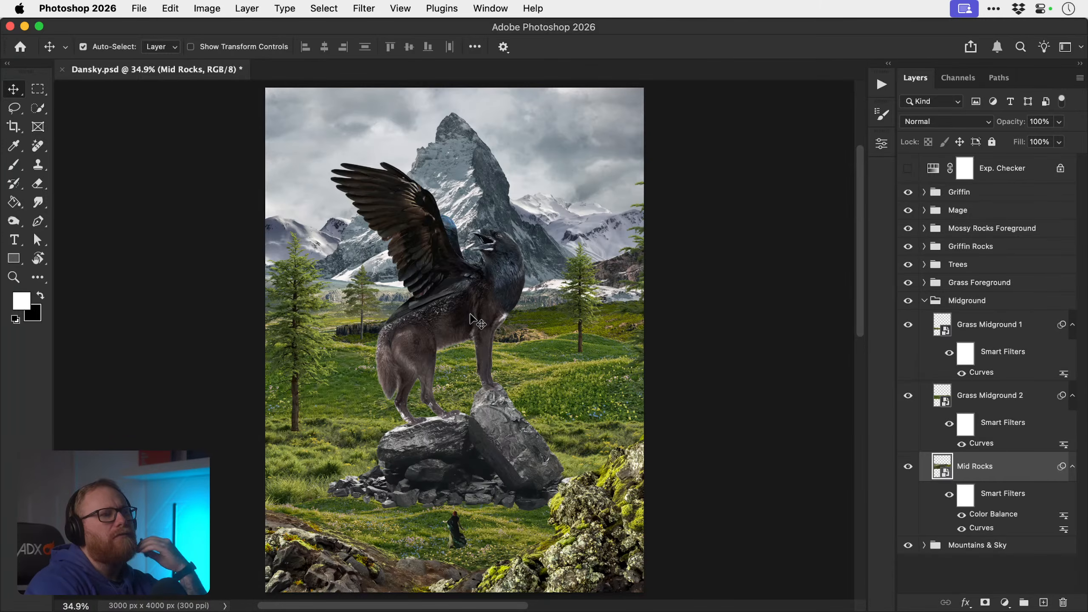
- Duplicate the Mossy Rocks Foreground 2 layer and move the copy over the griffin's rocks
scroll(471, 317, up, 4)
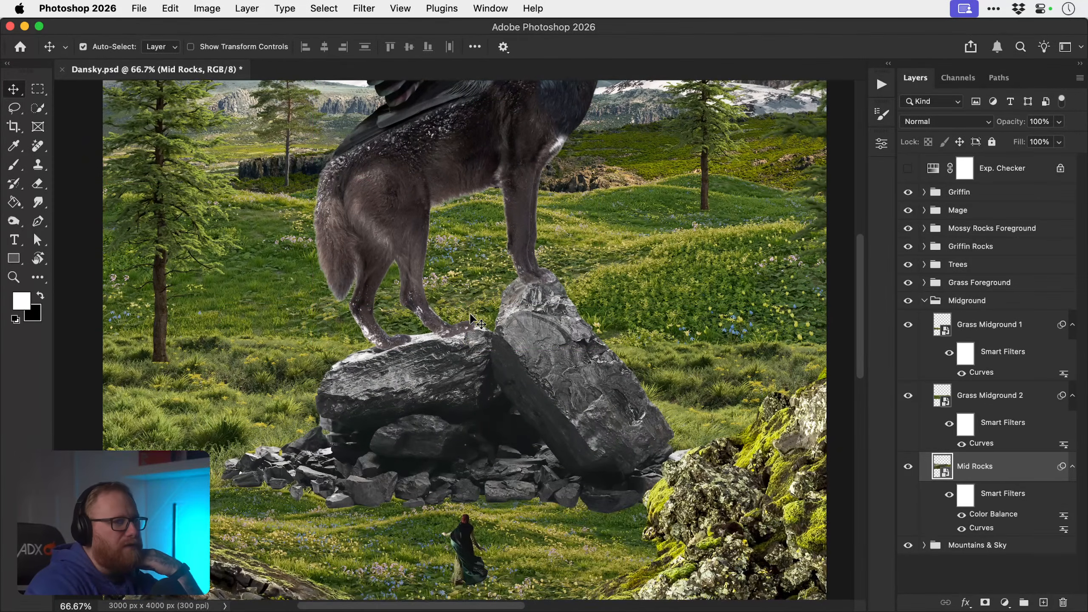
click(567, 397)
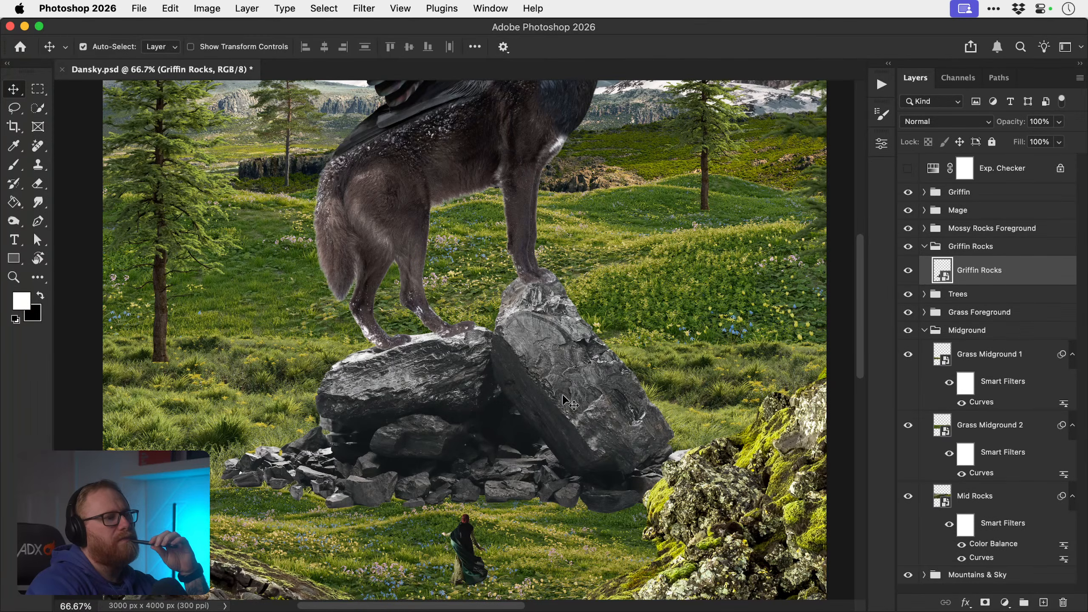
scroll(561, 413, down, 3)
scroll(561, 414, right, 2)
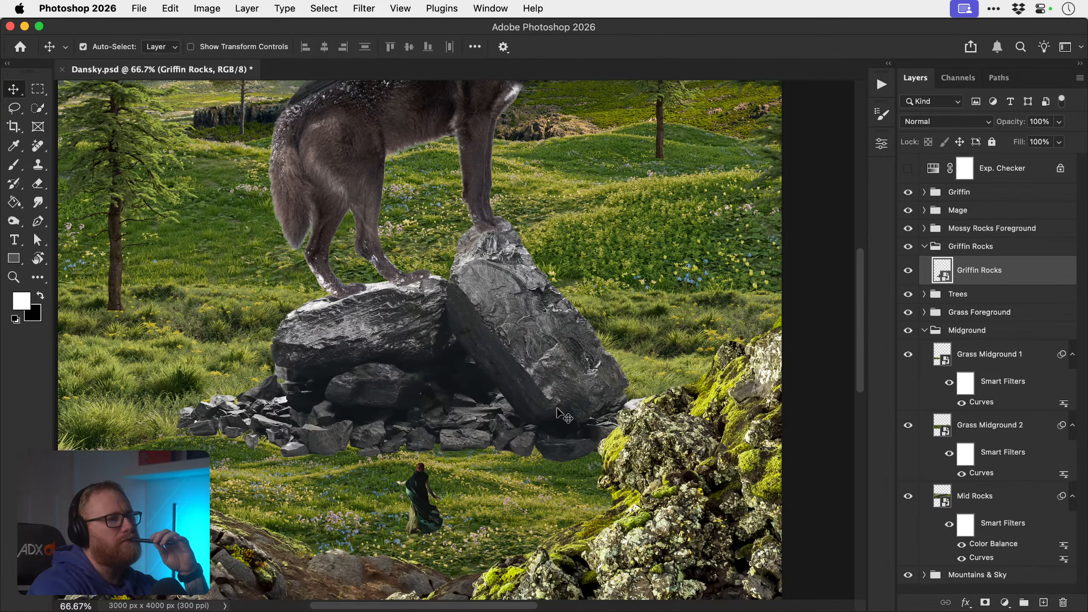
click(663, 459)
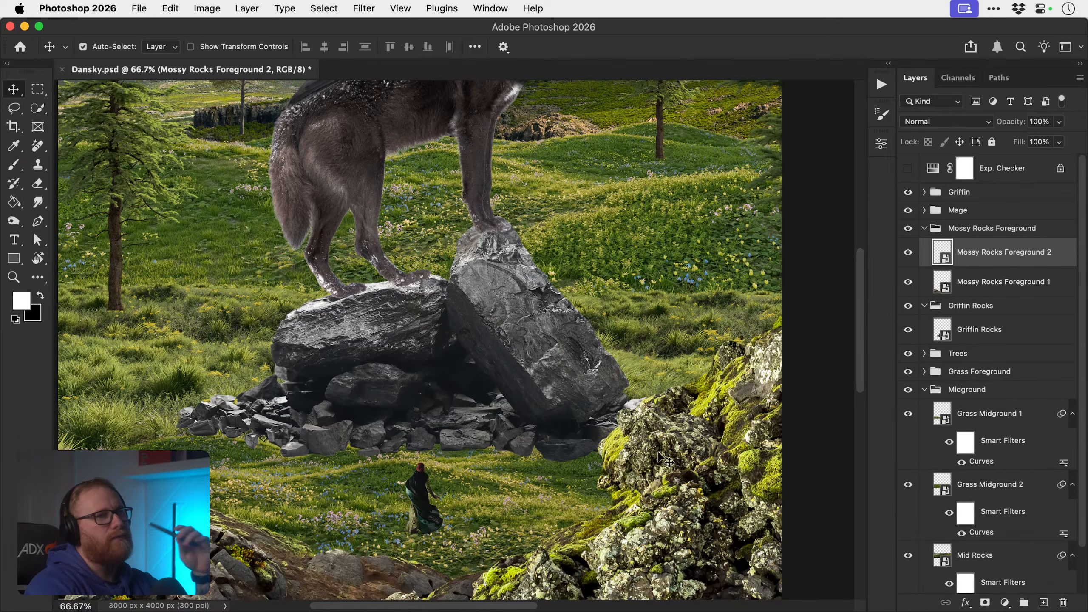
key(super)
drag(663, 458, 381, 342)
- Scale down, rotate and reposition the mossy rocks copy so it covers the rocks beneath the griffin's feet
key(super+minus)
key(super+minus)
key(super+t)
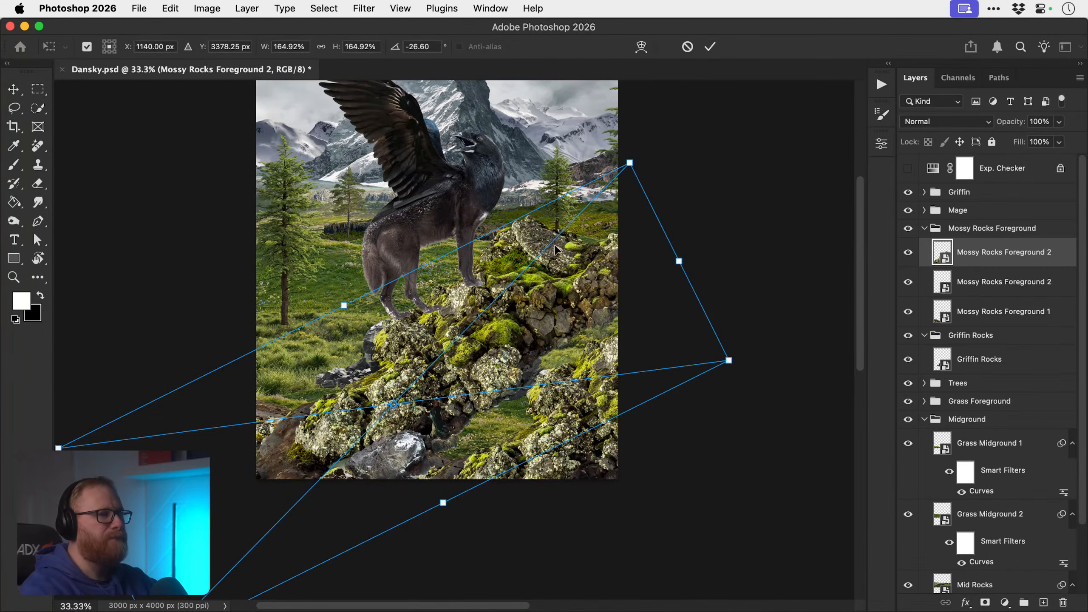
drag(629, 164, 582, 317)
drag(535, 351, 587, 317)
key(Return)
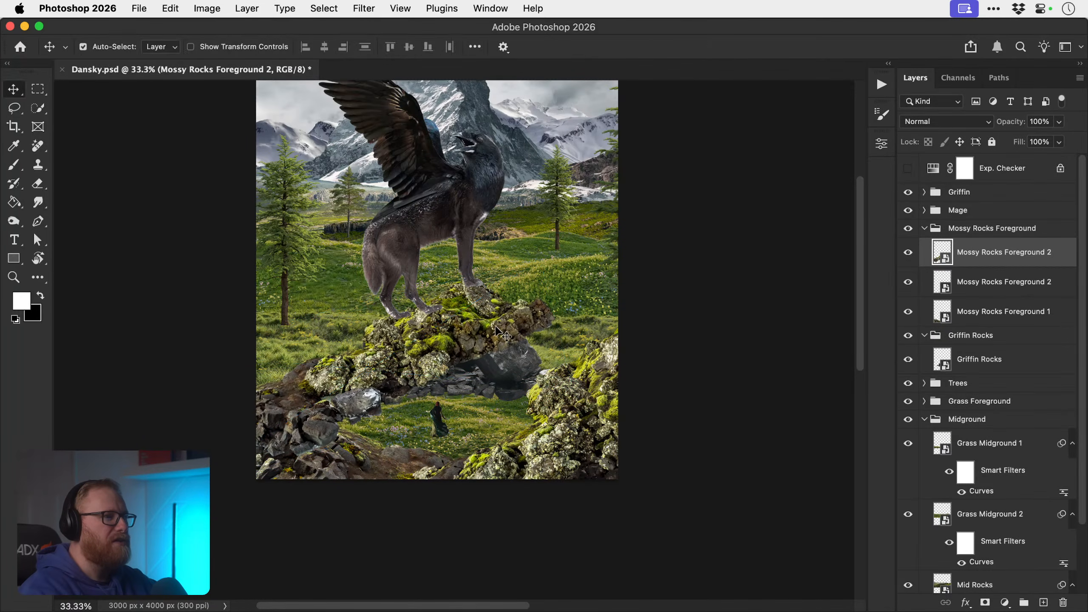
- Add a black layer mask to the mossy rocks copy to hide it completely
super+space+click(497, 329)
drag(464, 387, 472, 334)
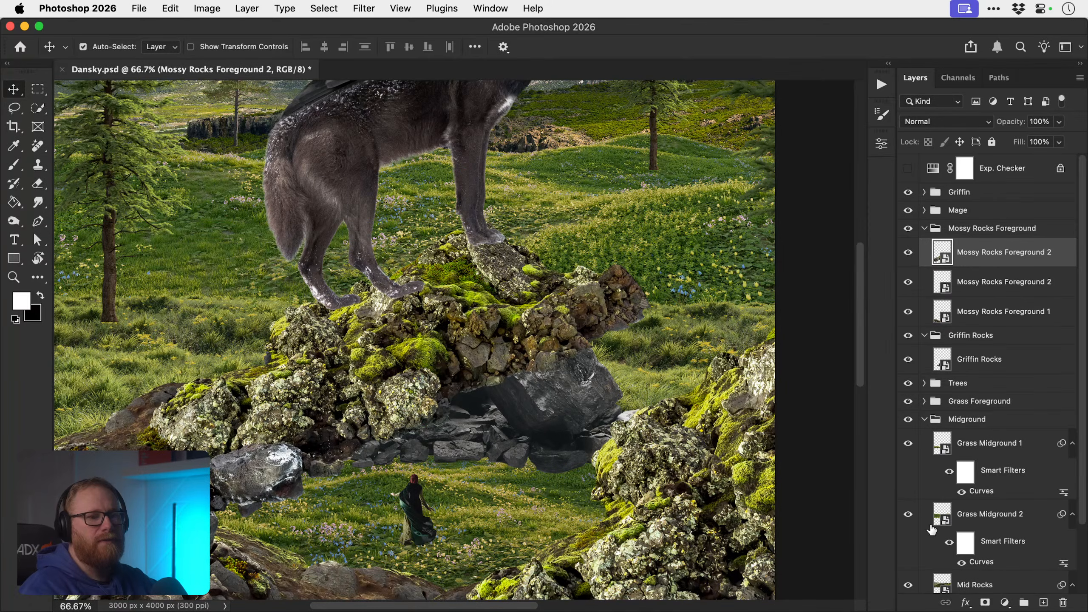
alt+click(984, 602)
- Paint white on the mask with a soft 175 px brush to reveal moss over the griffin's rocks, and reselect the layer's contents
key(b)
key(x)
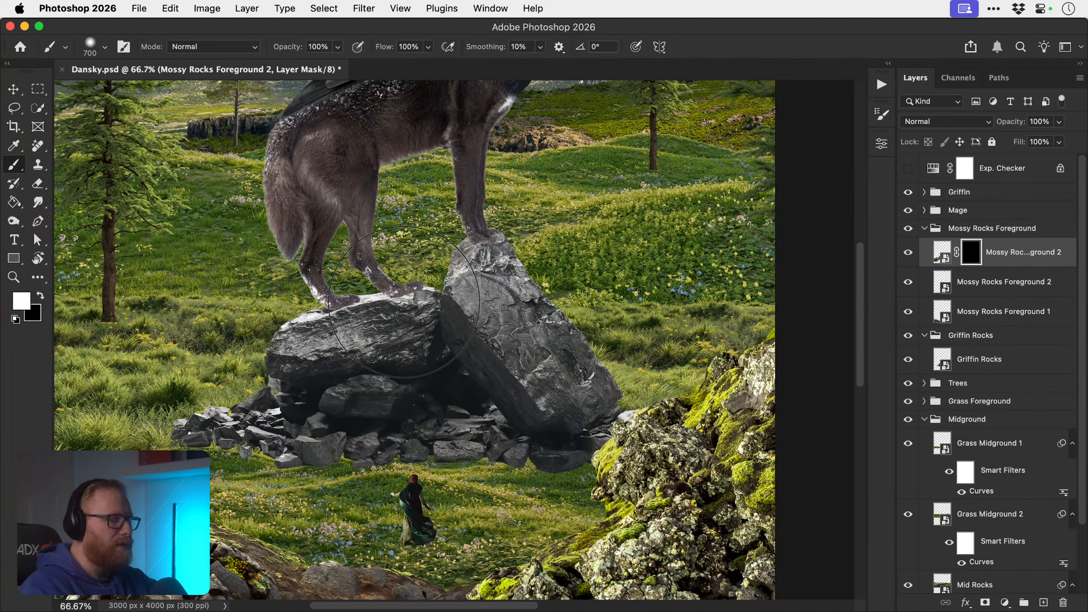
key(bracketleft)
key(bracketleft)
key(bracketleft)
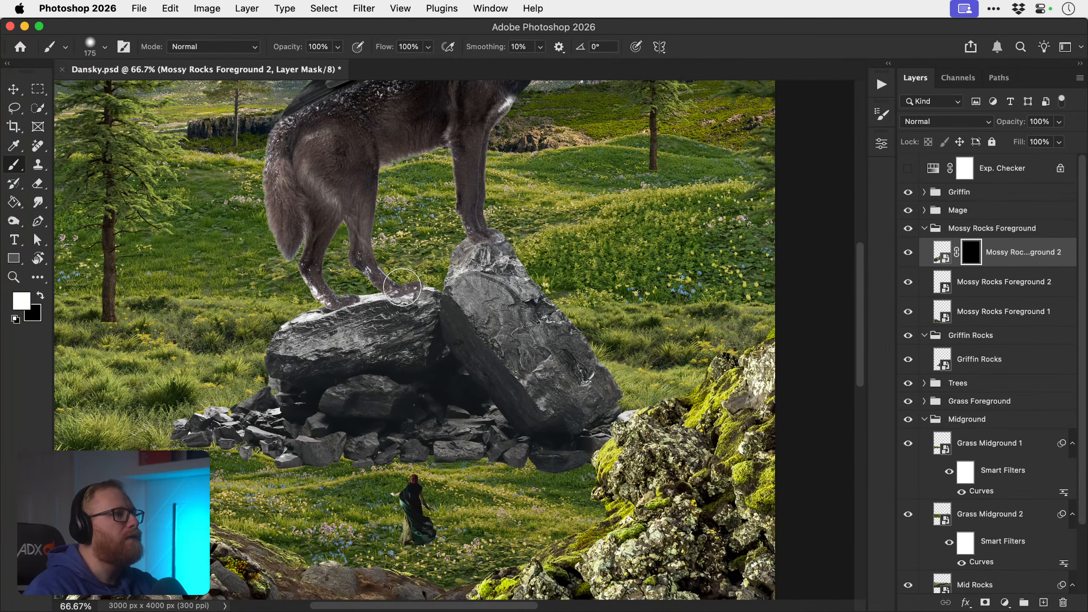
click(102, 48)
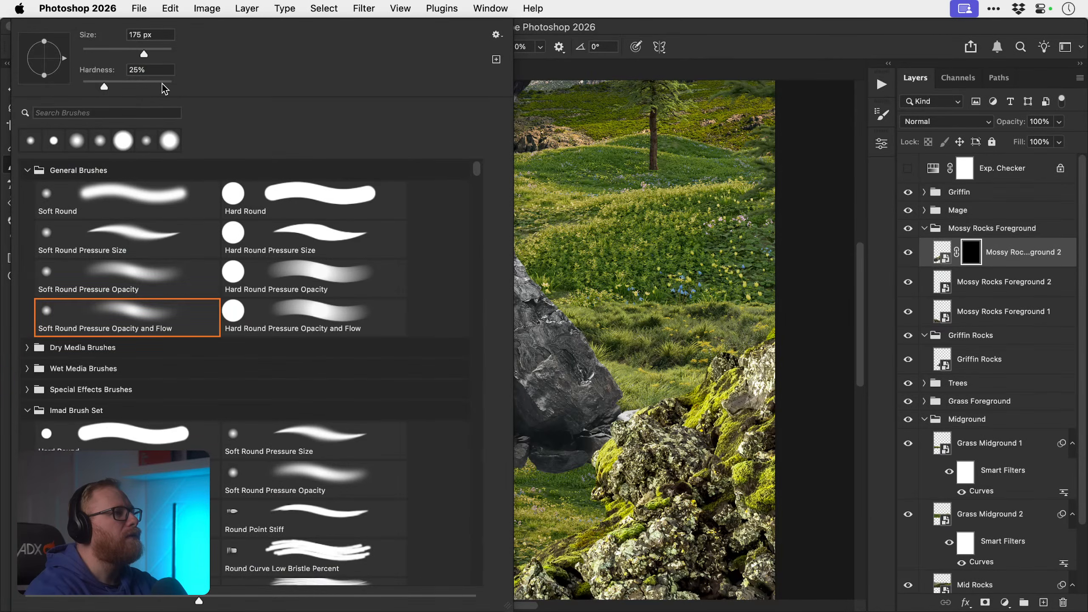
click(589, 258)
mouse_move(300, 313)
mouse_down()
mouse_move(445, 294)
mouse_move(498, 228)
mouse_move(509, 252)
mouse_move(493, 273)
mouse_move(520, 266)
mouse_move(554, 312)
mouse_move(547, 327)
mouse_move(449, 319)
mouse_move(273, 348)
mouse_move(315, 363)
mouse_move(402, 344)
mouse_move(459, 356)
mouse_move(424, 389)
mouse_move(337, 422)
mouse_move(166, 447)
mouse_move(278, 401)
mouse_move(259, 397)
mouse_move(282, 374)
mouse_move(227, 395)
mouse_move(284, 357)
mouse_move(165, 449)
mouse_move(309, 443)
mouse_move(268, 436)
mouse_move(302, 445)
mouse_move(259, 475)
mouse_up()
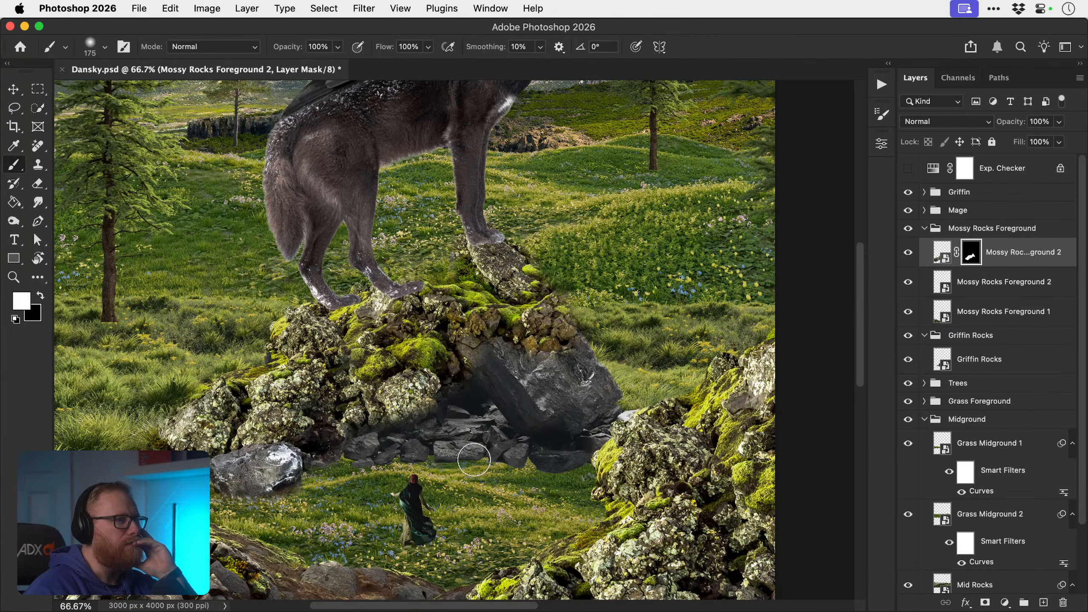
mouse_move(493, 360)
mouse_down()
mouse_move(519, 351)
mouse_move(469, 389)
mouse_move(484, 377)
mouse_up()
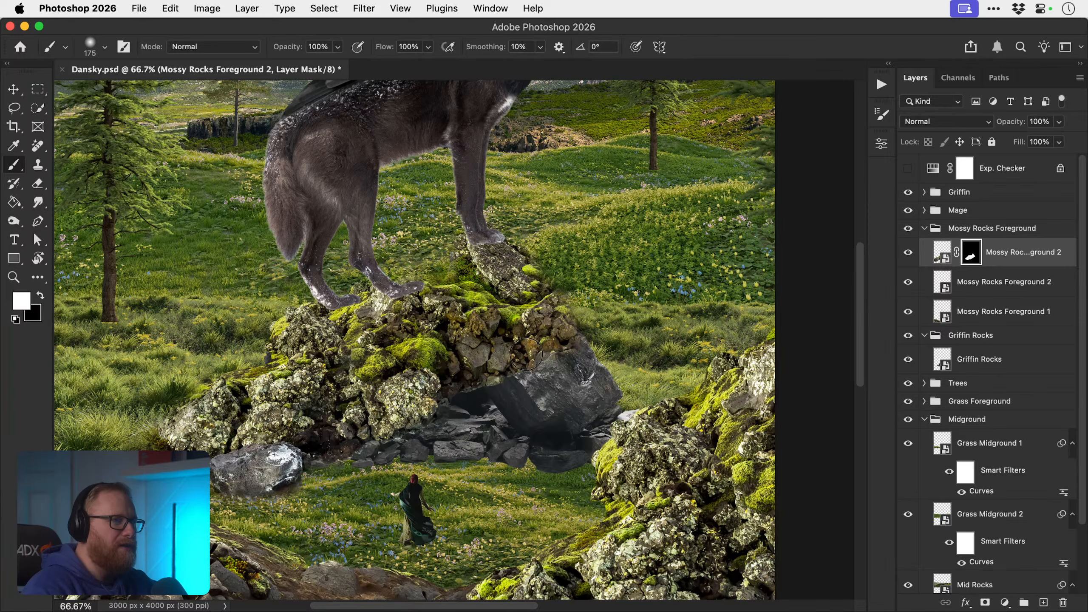
drag(278, 499, 215, 498)
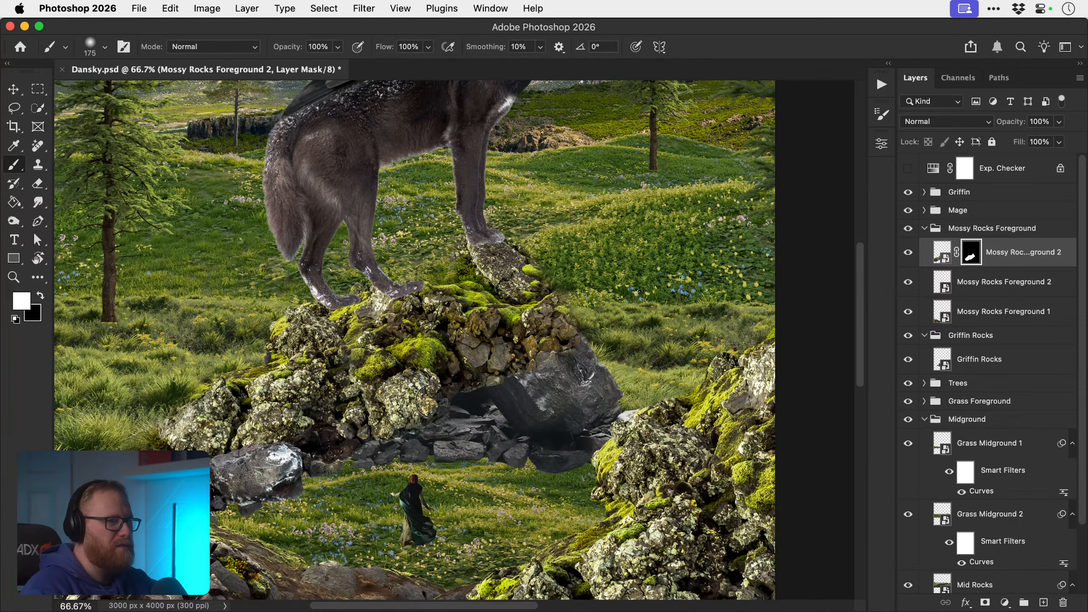
click(942, 253)
key(v)
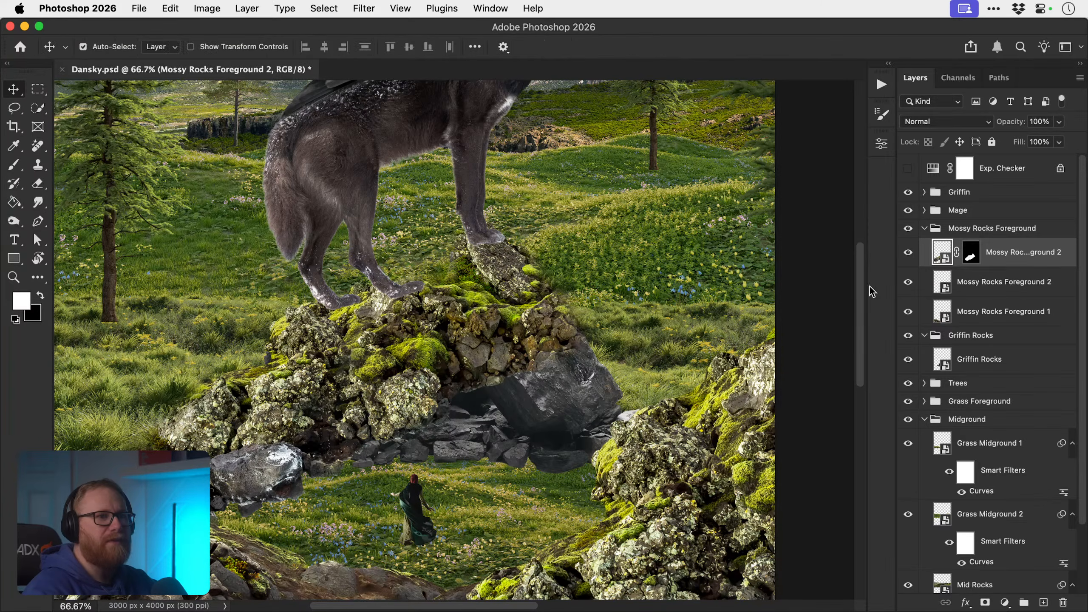
- Duplicate the masked mossy rocks layer, then move and rotate the copy to about 31° over the exposed dark rocks below the griffin
key(super+j)
drag(395, 377, 655, 493)
key(super+t)
drag(568, 292, 566, 386)
drag(665, 305, 659, 306)
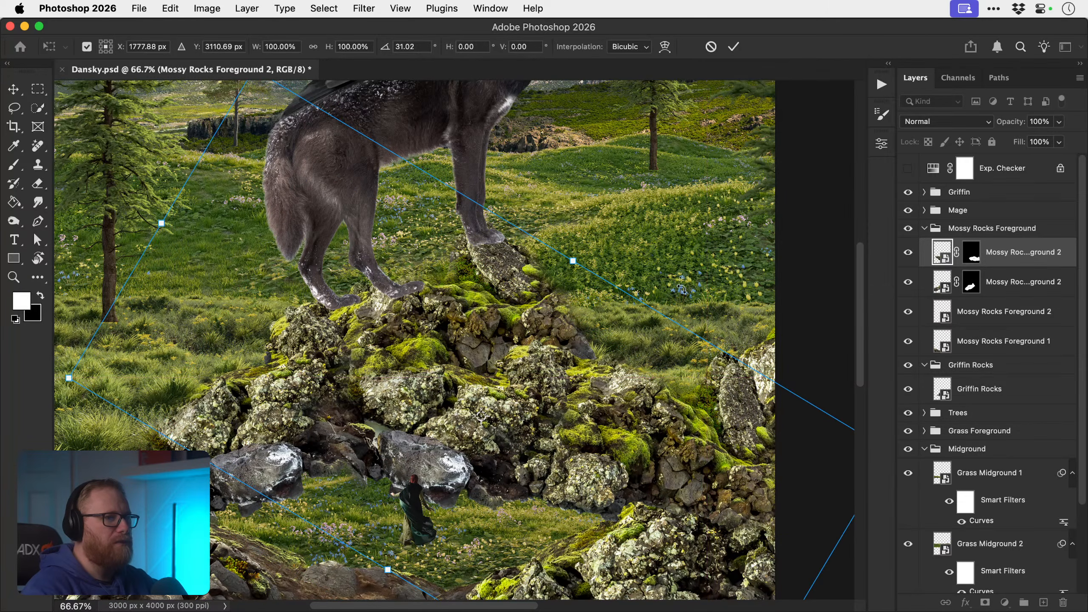
- Enlarge the new mossy rocks copy to about 114%, set its rotation to about 23° and position it over the remaining dark rocks
scroll(274, 183, up, 3)
drag(244, 151, 212, 103)
drag(412, 183, 459, 311)
scroll(463, 317, down, 3)
drag(491, 424, 636, 386)
drag(716, 315, 686, 294)
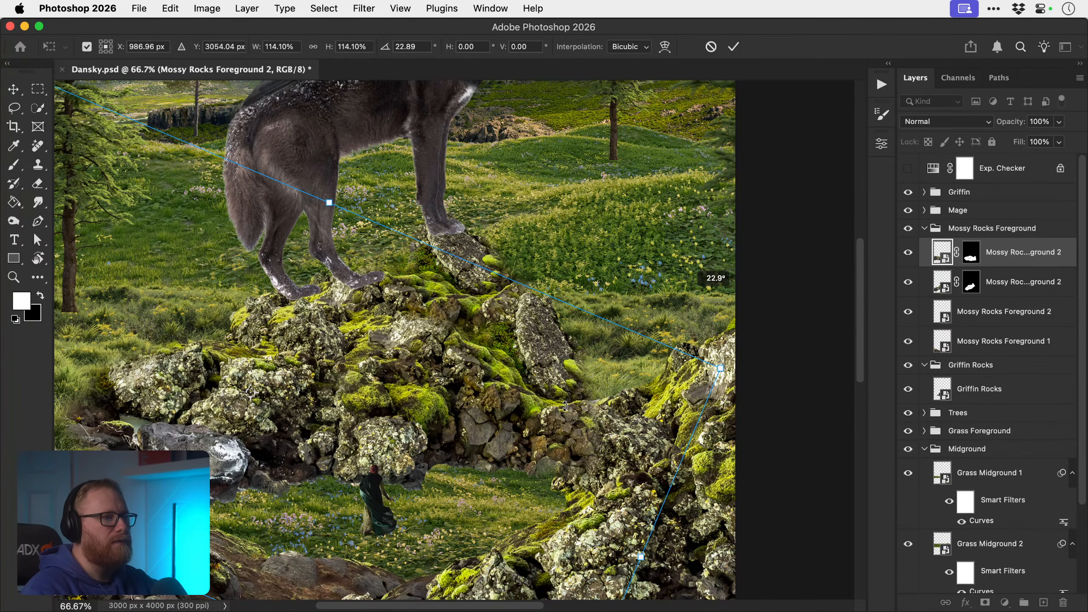
key(Return)
drag(491, 383, 496, 411)
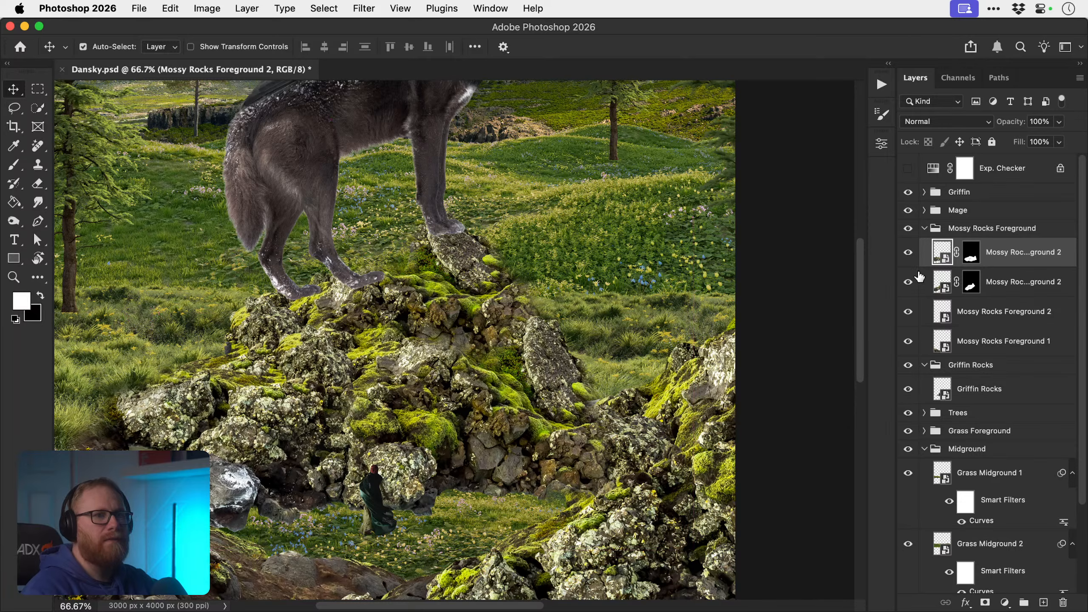
- Replace the new copy's mask with a black one and paint white at 175 px to reveal moss over the large right-hand dark rock
click(969, 257)
right_click(969, 257)
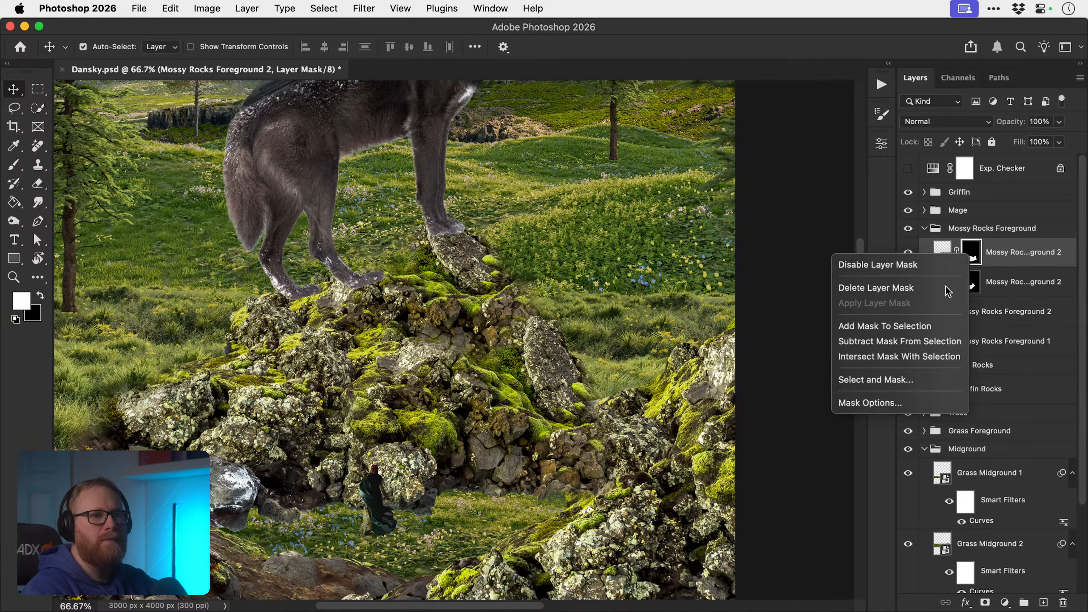
click(943, 289)
alt+click(986, 605)
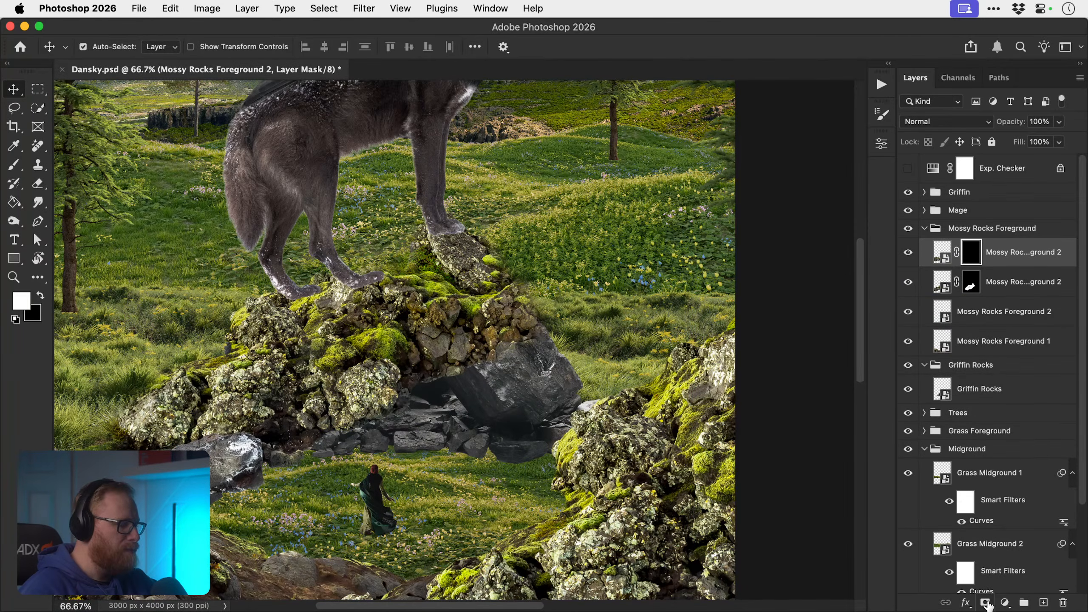
key(b)
mouse_move(539, 348)
mouse_down()
mouse_move(535, 301)
mouse_move(564, 390)
mouse_move(465, 412)
mouse_move(527, 445)
mouse_move(590, 420)
mouse_move(558, 444)
mouse_move(600, 409)
mouse_up()
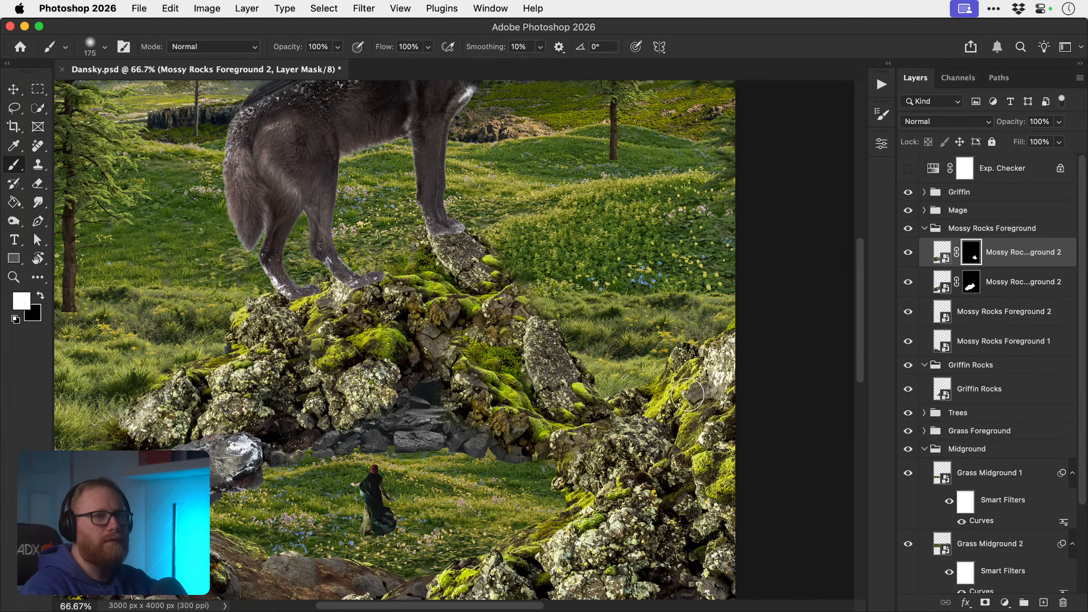
- Move both masked mossy rocks copies below the Mossy Rocks Foreground 1 layer in the stacking order
shift+click(1006, 291)
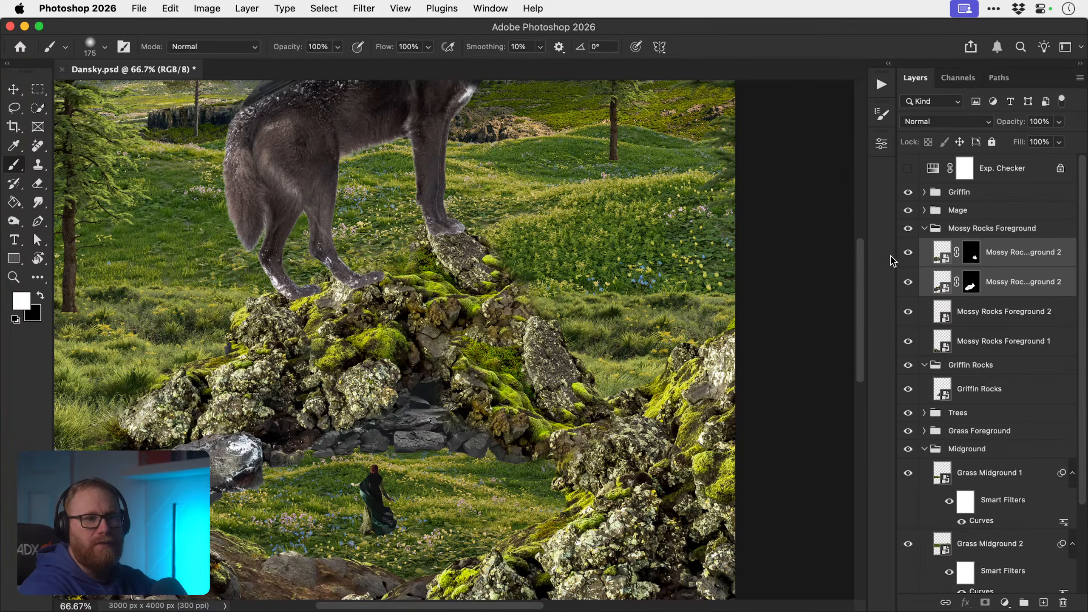
key(super+bracketleft)
key(super+bracketleft)
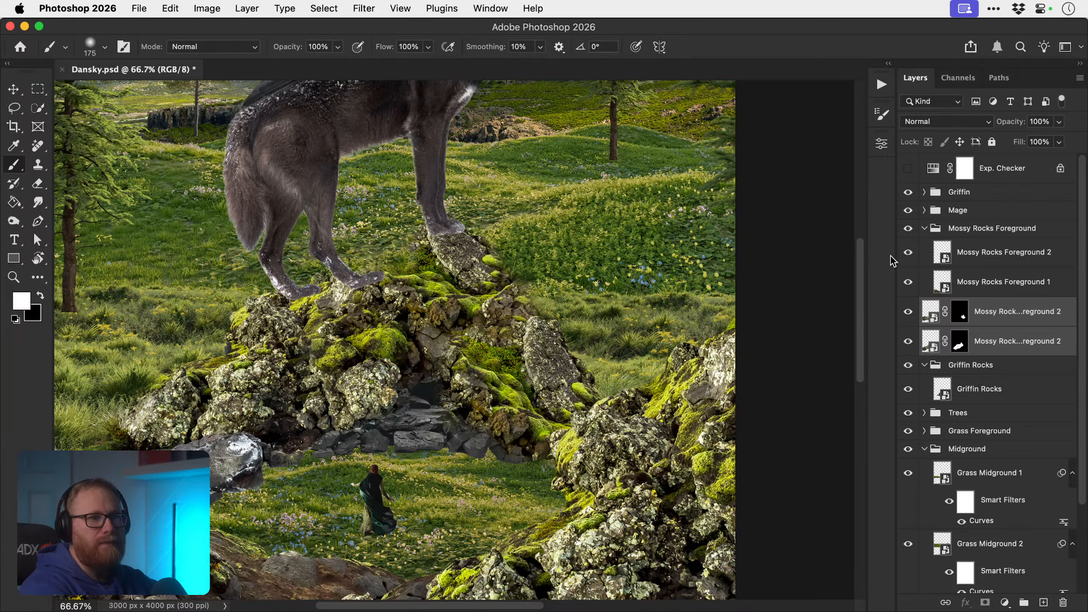
key(super+bracketleft)
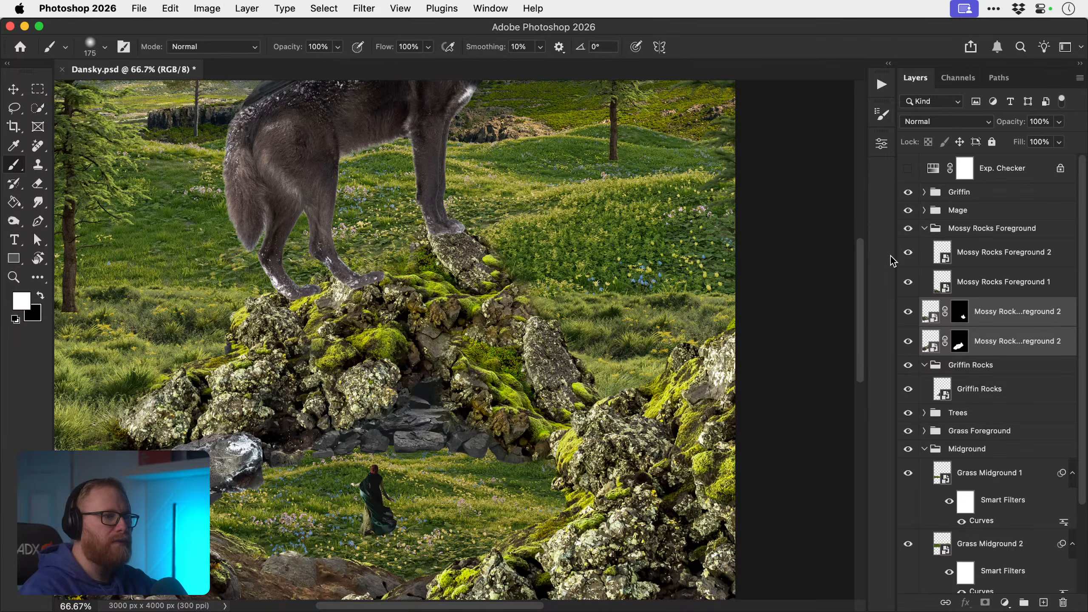
- Paint white on the upper masked copy's mask to reveal mossy rocks across the lower dark stones down to the mage
click(959, 317)
mouse_move(558, 430)
mouse_down()
mouse_move(521, 457)
mouse_move(465, 471)
mouse_move(444, 472)
mouse_move(422, 452)
mouse_move(558, 469)
mouse_move(552, 493)
mouse_up()
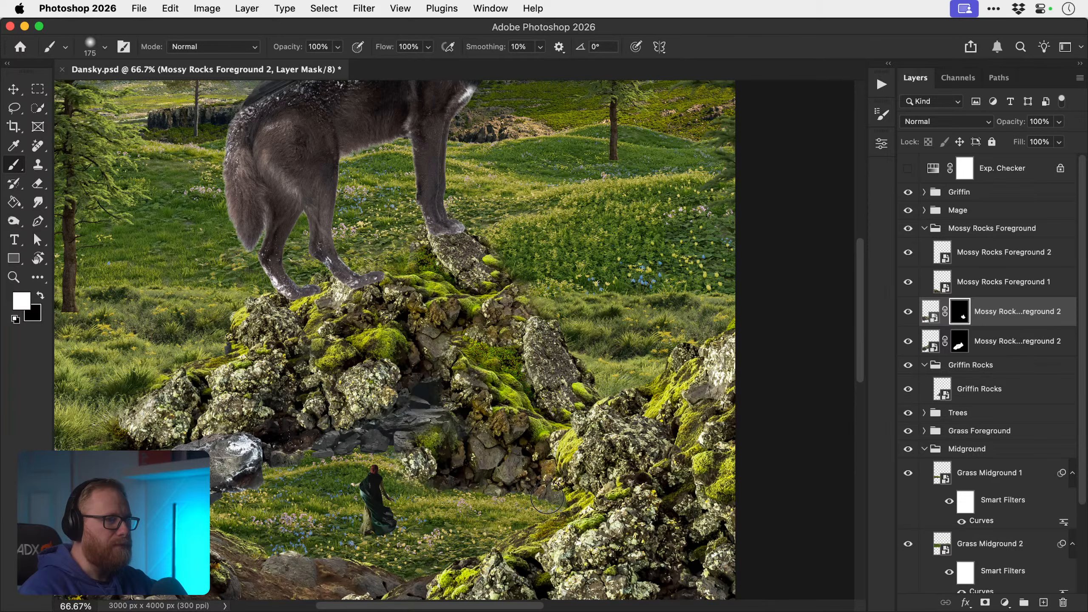
mouse_move(487, 498)
mouse_down()
mouse_move(411, 484)
mouse_move(408, 446)
mouse_move(286, 498)
mouse_move(457, 432)
mouse_move(429, 425)
mouse_move(437, 359)
mouse_move(451, 403)
mouse_move(450, 351)
mouse_move(417, 361)
mouse_up()
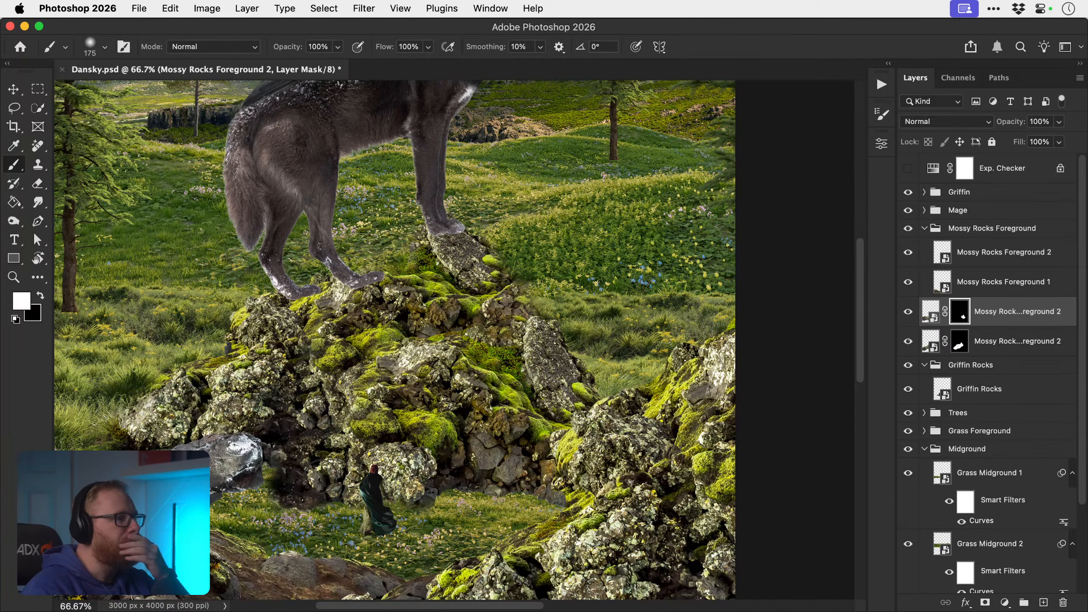
mouse_move(249, 487)
mouse_down()
mouse_move(233, 482)
mouse_move(205, 502)
mouse_up()
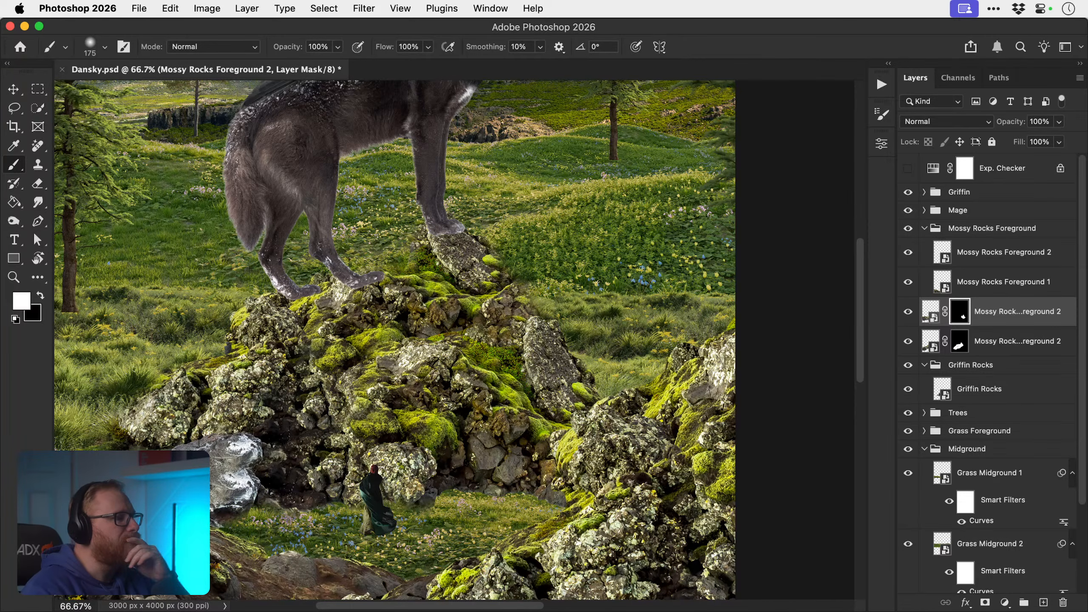
- Compare the griffin's rocks with both masked mossy rocks copies hidden and shown
key(z)
mouse_move(455, 450)
mouse_down()
mouse_move(377, 434)
mouse_move(439, 425)
mouse_up()
key(v)
key(z)
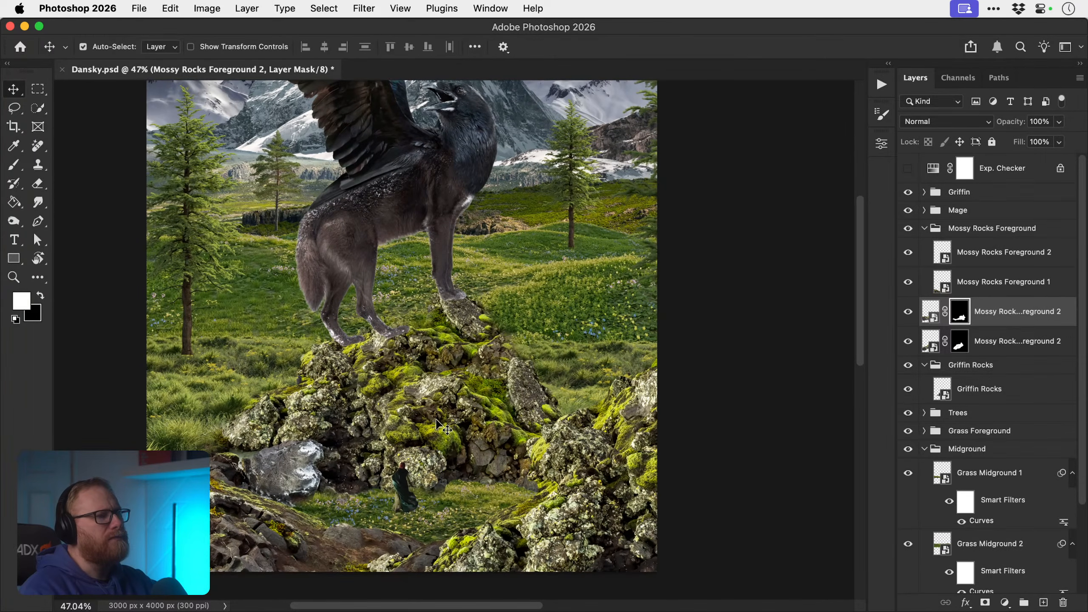
click(909, 340)
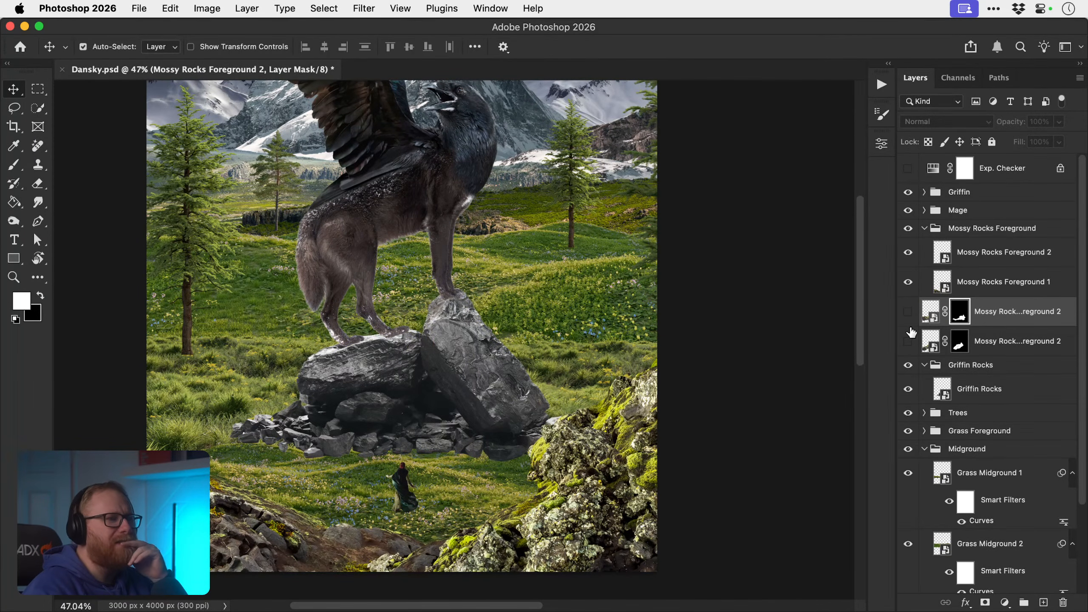
click(908, 311)
click(909, 341)
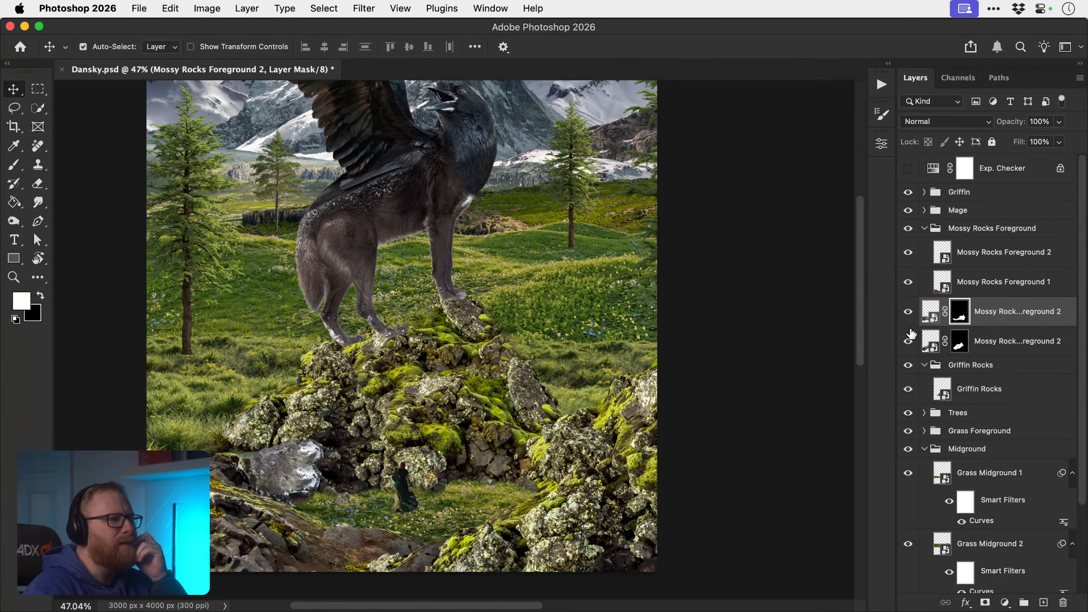
click(909, 340)
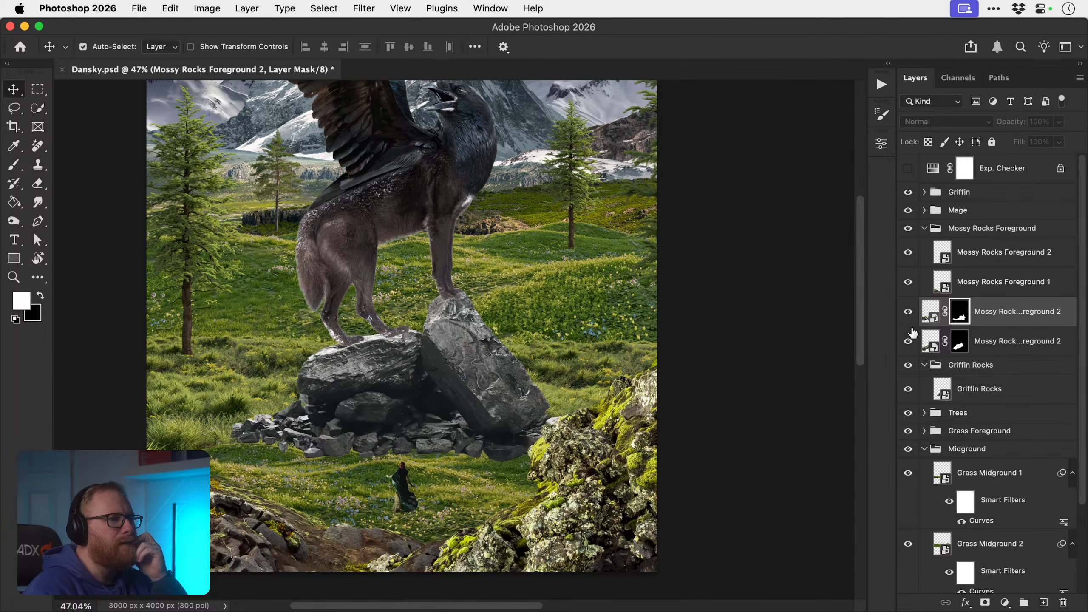
click(912, 331)
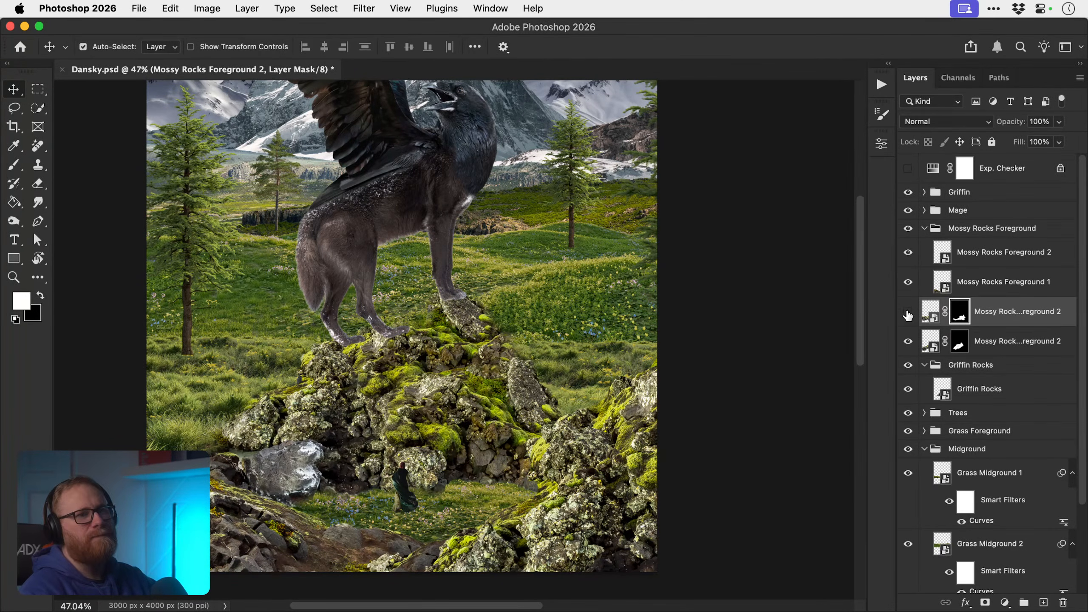
- Hide the upper masked copy and paint black on the lower copy's mask to uncover the small dark stones at the mound's left base
click(909, 314)
click(961, 333)
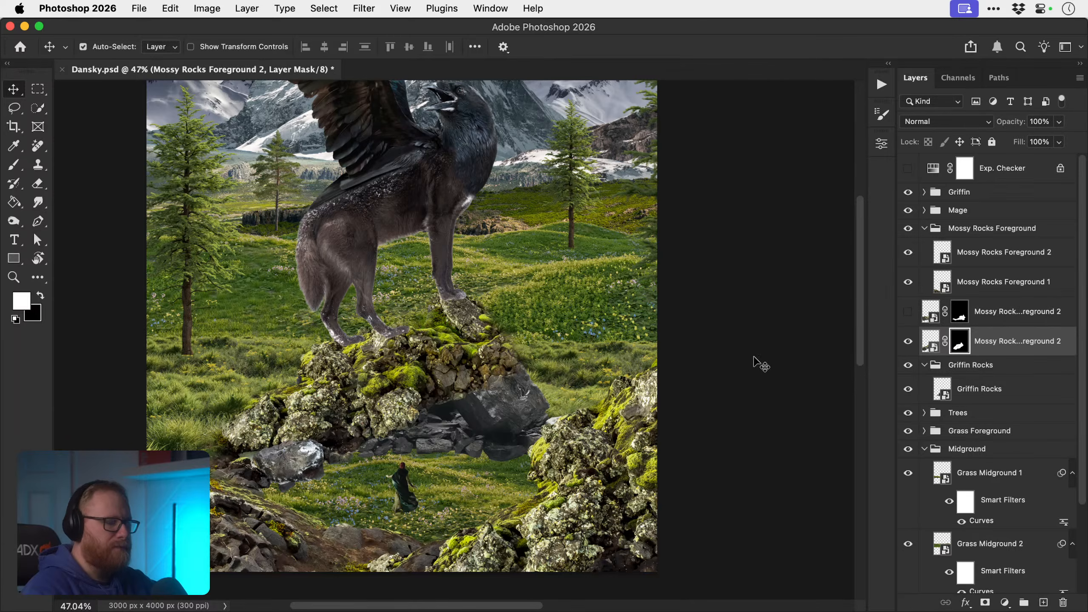
key(b)
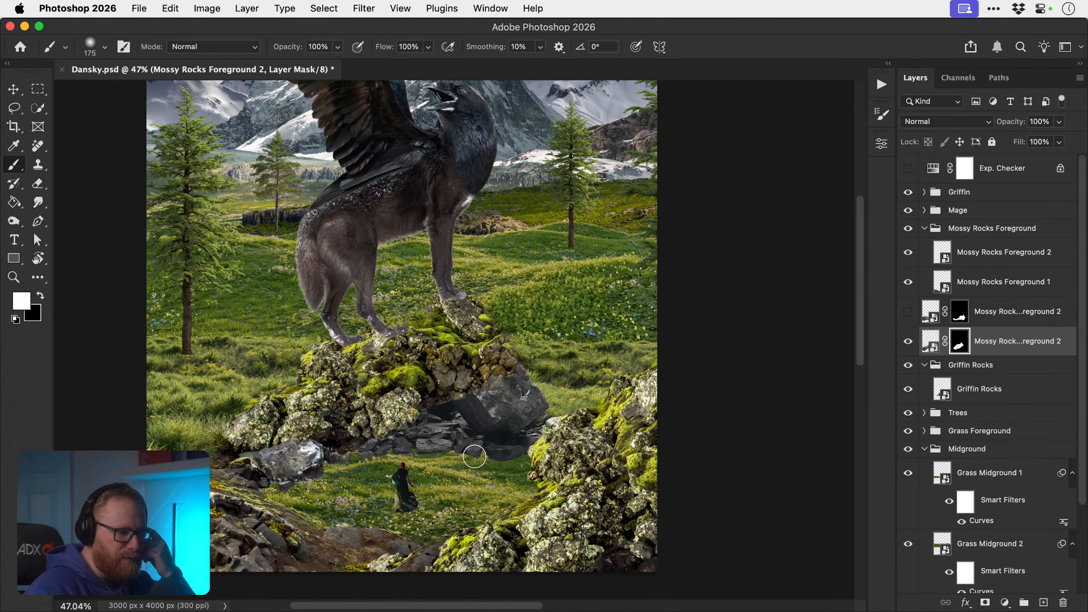
key(x)
mouse_move(259, 472)
mouse_down()
mouse_move(328, 453)
mouse_move(274, 468)
mouse_move(261, 497)
mouse_move(284, 477)
mouse_move(244, 464)
mouse_move(238, 406)
mouse_move(266, 375)
mouse_move(266, 449)
mouse_move(294, 425)
mouse_move(321, 428)
mouse_up()
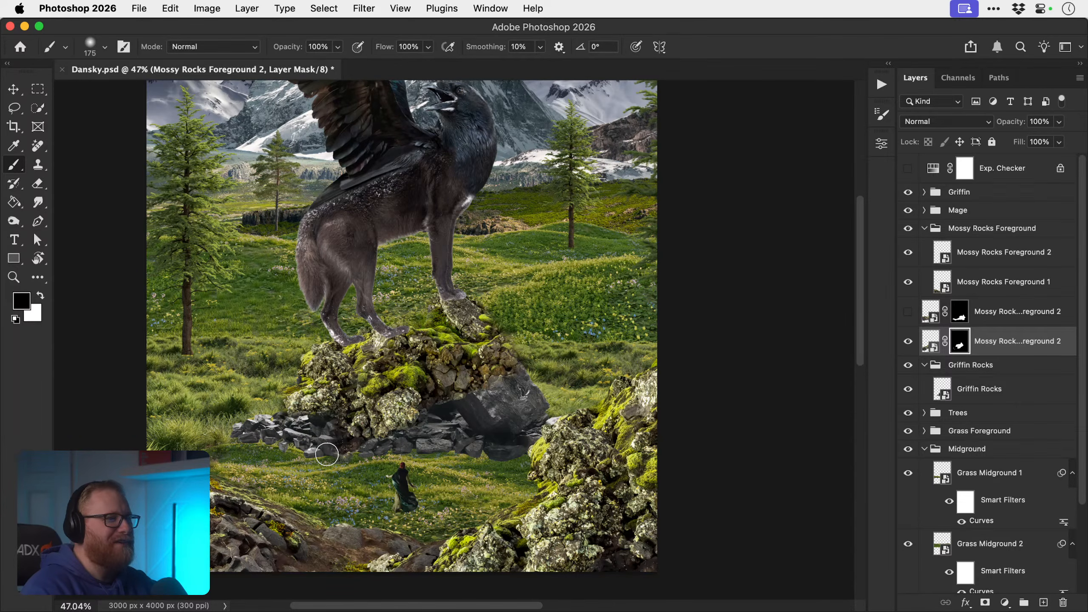
key(x)
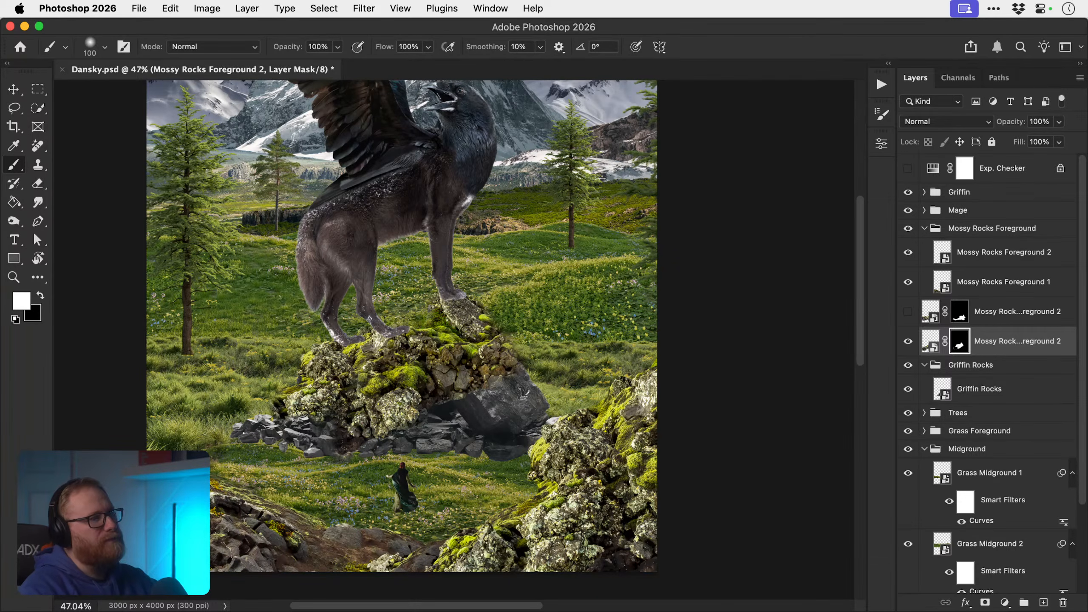
key(x)
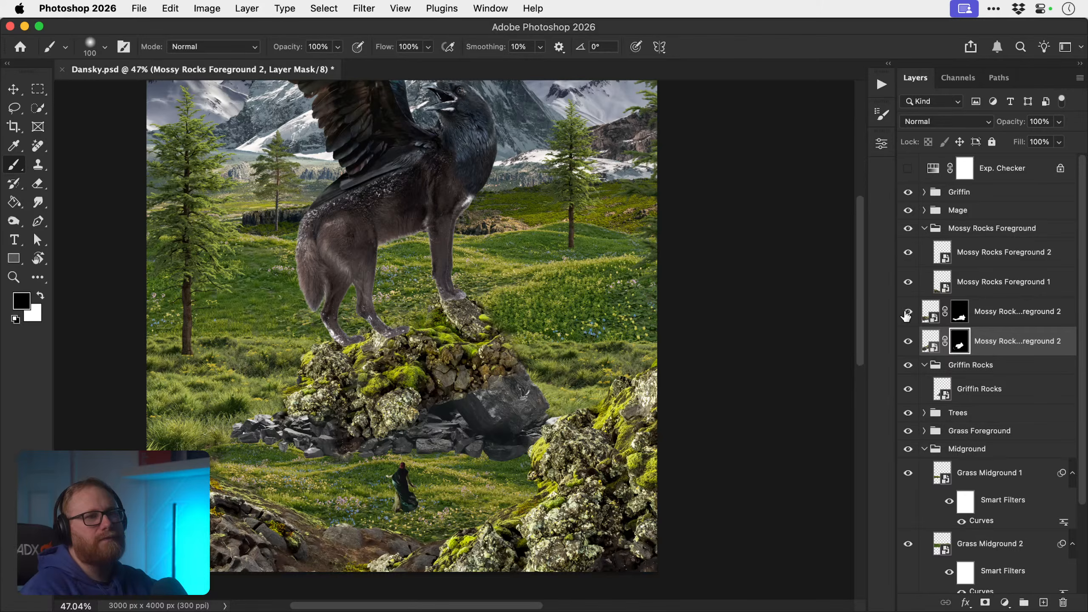
- Show the upper masked copy and paint black on its mask at 100 px to remove mossy rocks around the mage and left base
click(907, 312)
click(907, 315)
click(960, 312)
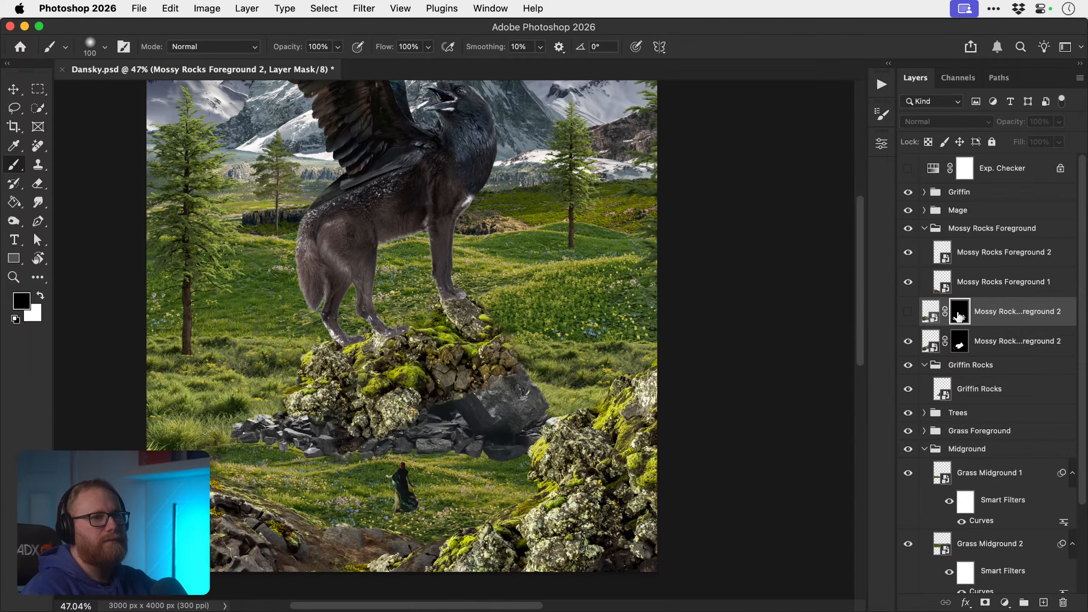
click(907, 312)
mouse_move(235, 485)
mouse_down()
mouse_move(260, 471)
mouse_move(292, 479)
mouse_move(262, 489)
mouse_move(284, 489)
mouse_move(304, 468)
mouse_move(331, 496)
mouse_move(352, 460)
mouse_up()
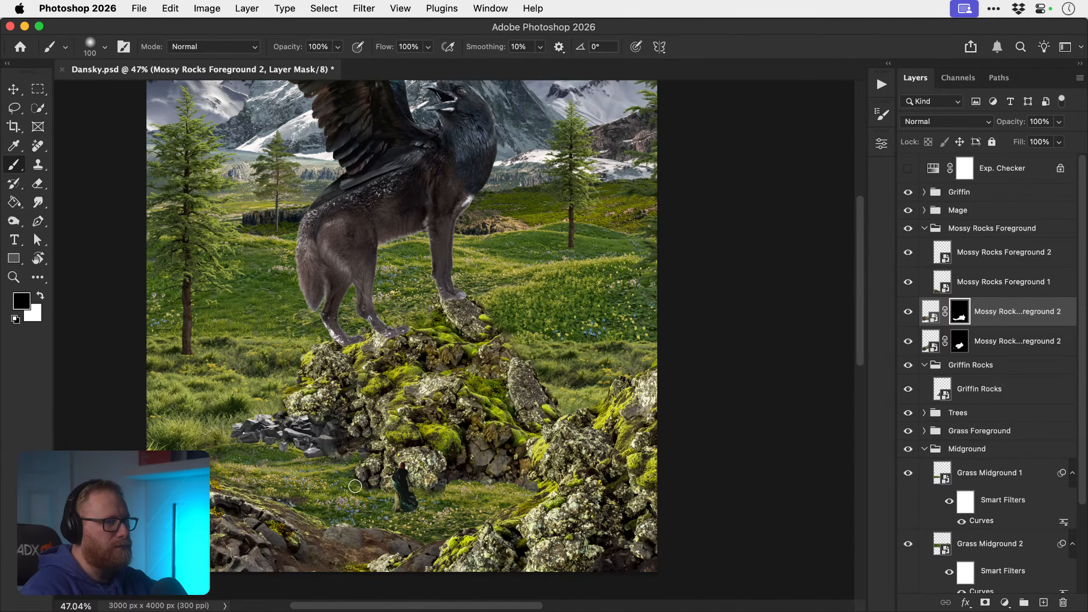
mouse_move(369, 463)
mouse_down()
mouse_move(425, 449)
mouse_move(447, 463)
mouse_move(380, 473)
mouse_move(436, 484)
mouse_up()
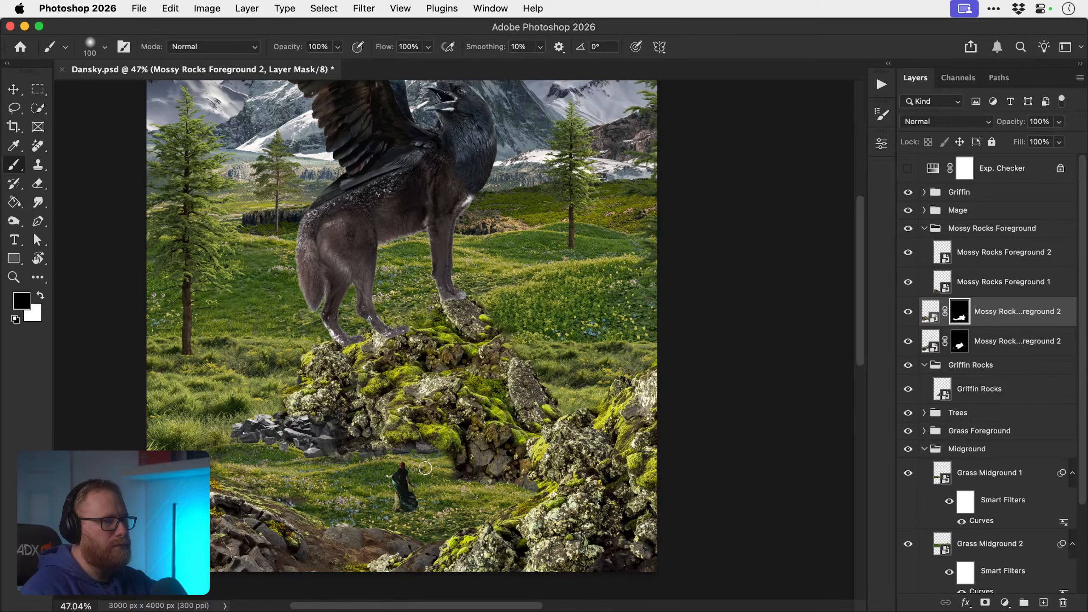
- Refine the mossy mound's lower right edge by alternating white and black 100 px brush strokes on the upper copy's mask
key(x)
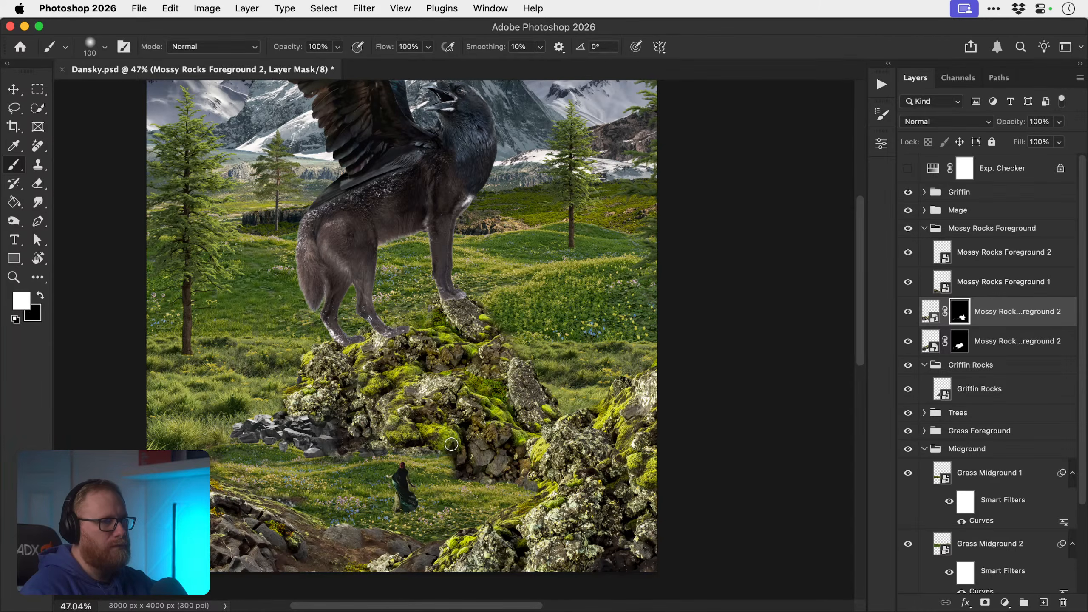
key(x)
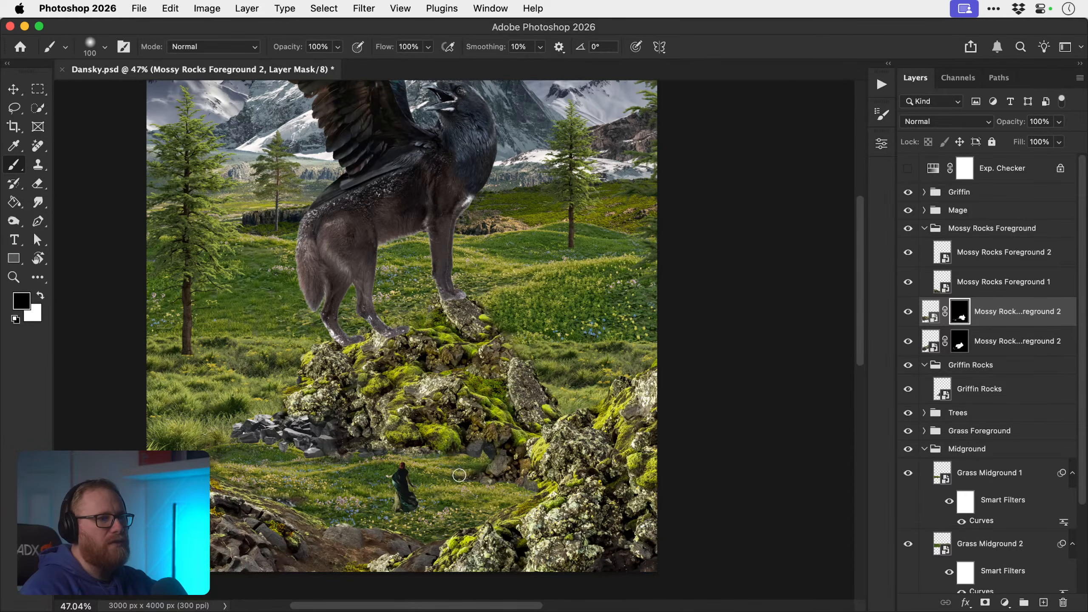
key(x)
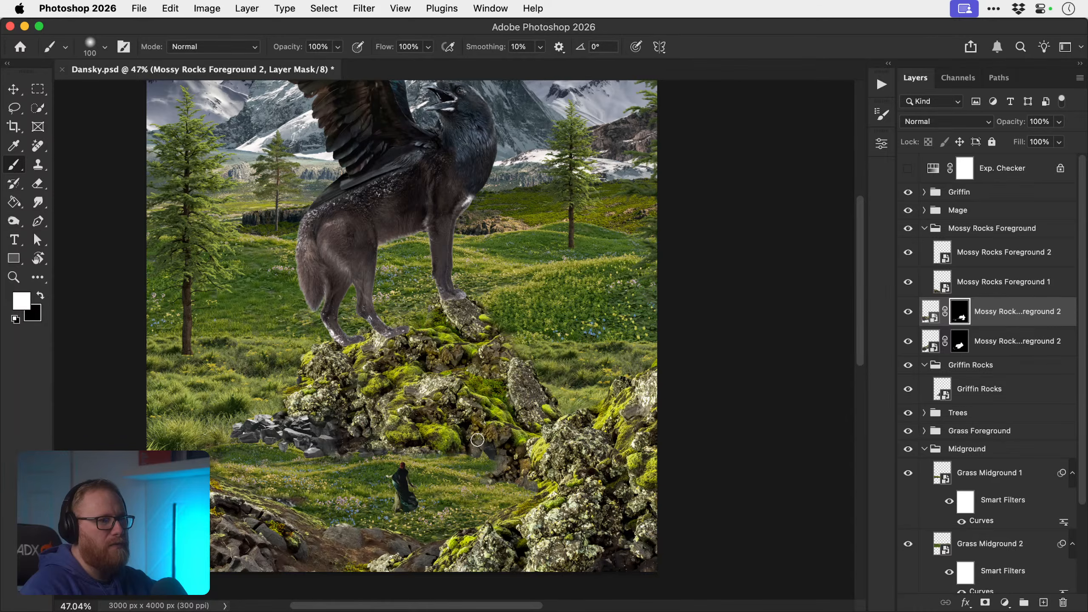
key(x)
key(x)
key(x)
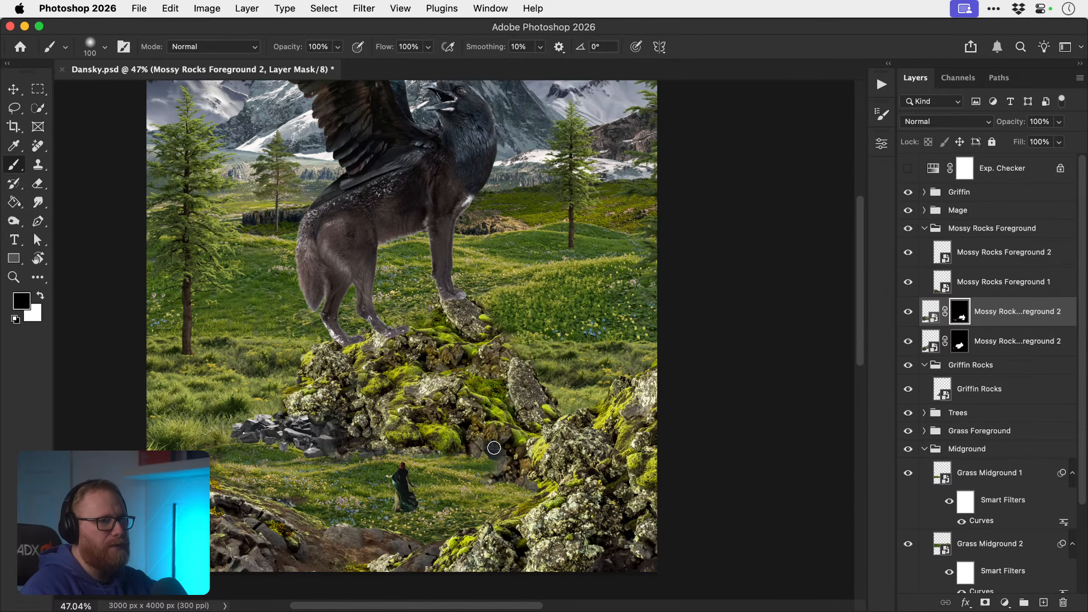
key(x)
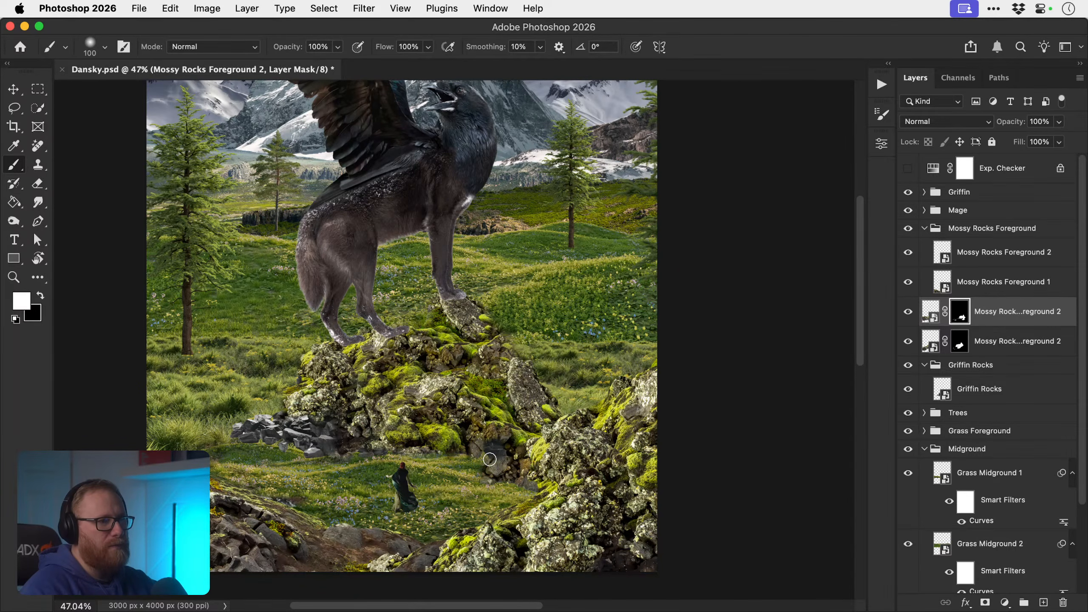
key(x)
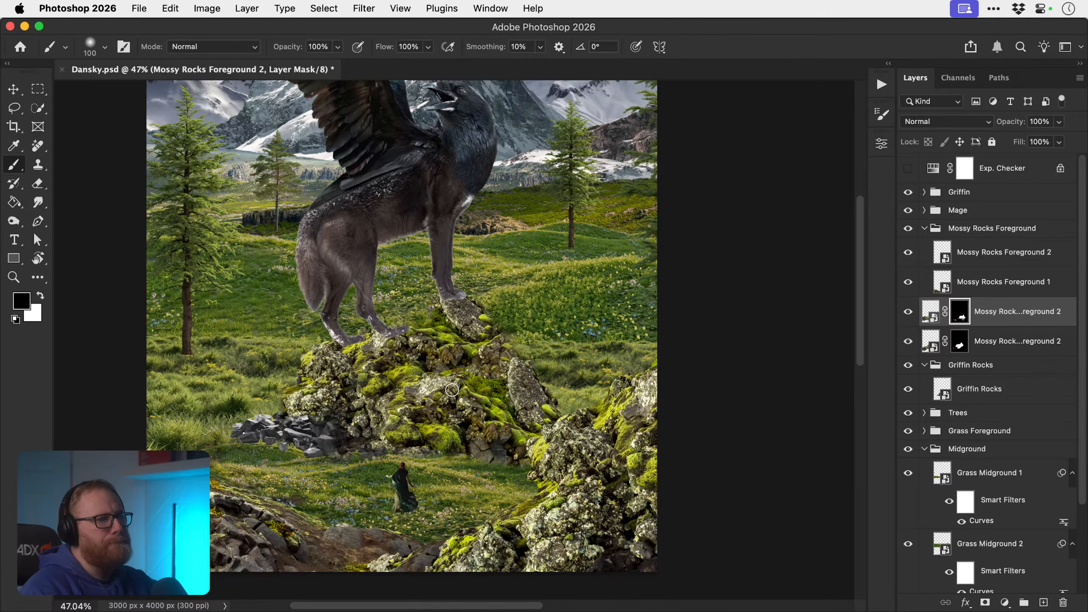
- Paint black on the upper copy's mask to expose the right-hand dark rock, touching up its mossy outer edge with white
mouse_move(464, 391)
mouse_down()
mouse_move(496, 395)
mouse_move(489, 379)
mouse_move(520, 392)
mouse_move(518, 412)
mouse_move(547, 413)
mouse_move(531, 406)
mouse_move(529, 423)
mouse_move(491, 387)
mouse_move(520, 389)
mouse_move(529, 406)
mouse_move(508, 378)
mouse_move(515, 362)
mouse_move(546, 409)
mouse_up()
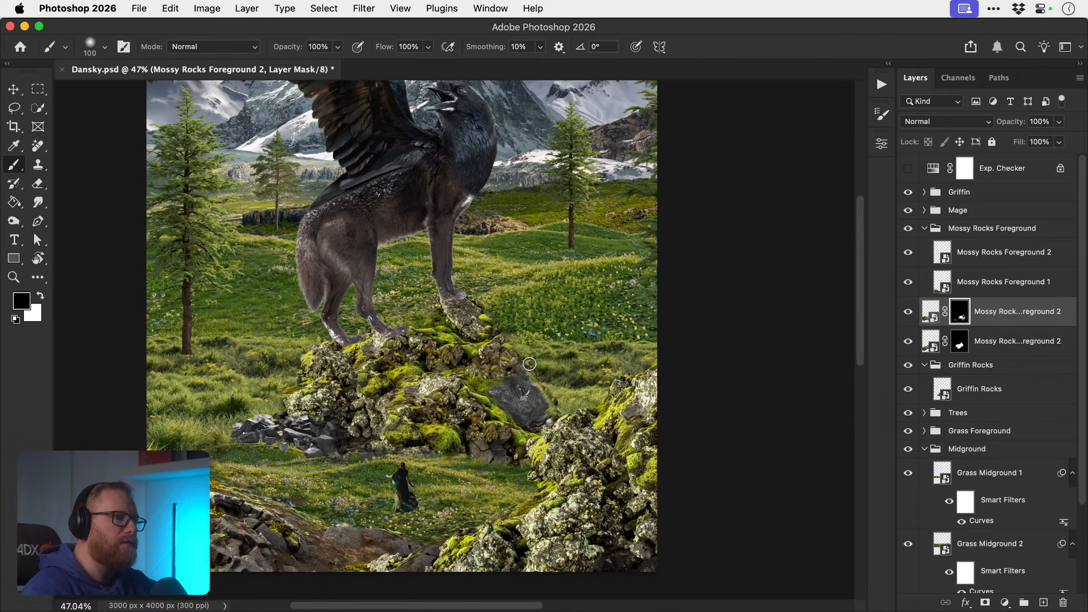
key(x)
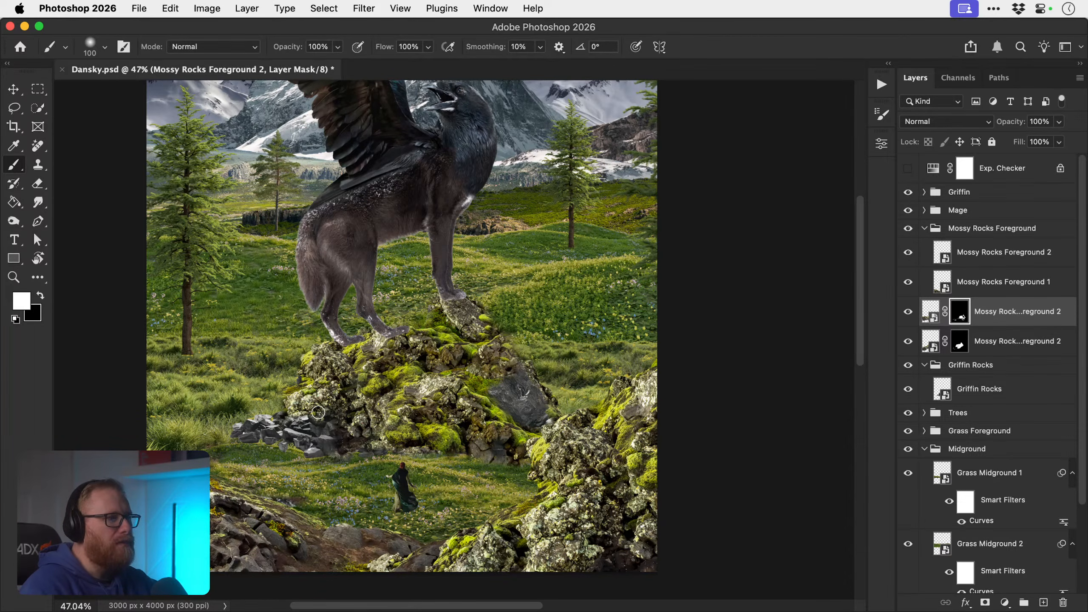
key(x)
- Paint black on the lower masked copy's mask to expose patches of dark rock on the left side below the griffin's hind legs
click(916, 343)
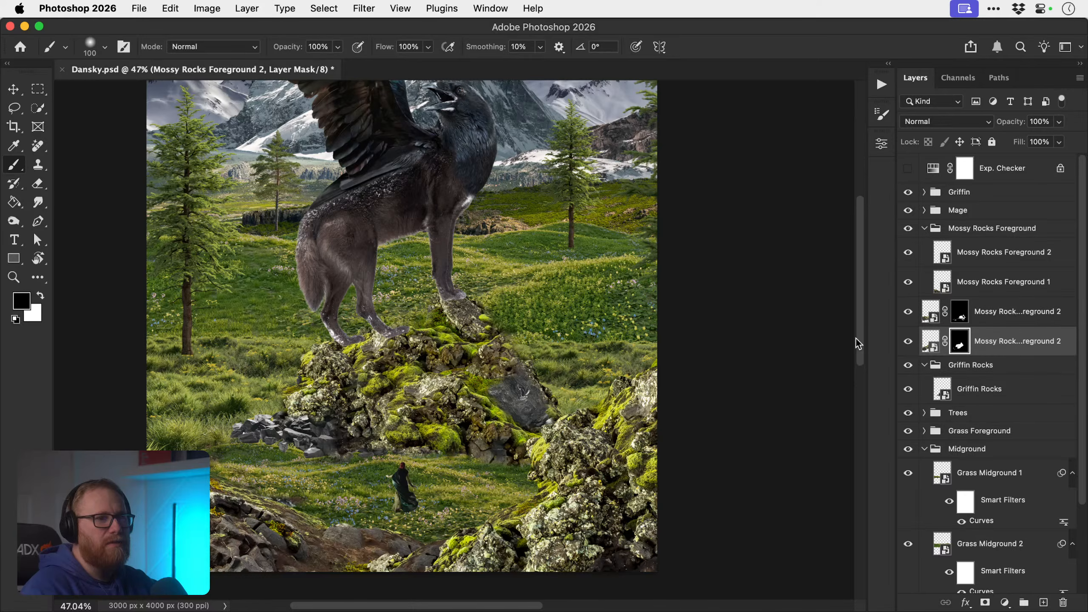
mouse_move(281, 409)
mouse_down()
mouse_move(304, 410)
mouse_move(327, 402)
mouse_move(351, 431)
mouse_move(378, 420)
mouse_move(371, 404)
mouse_move(348, 403)
mouse_move(340, 427)
mouse_move(377, 436)
mouse_move(351, 389)
mouse_move(431, 397)
mouse_up()
key(super+z)
key(super+space)
mouse_move(286, 441)
mouse_down()
mouse_move(260, 444)
mouse_move(285, 442)
mouse_up()
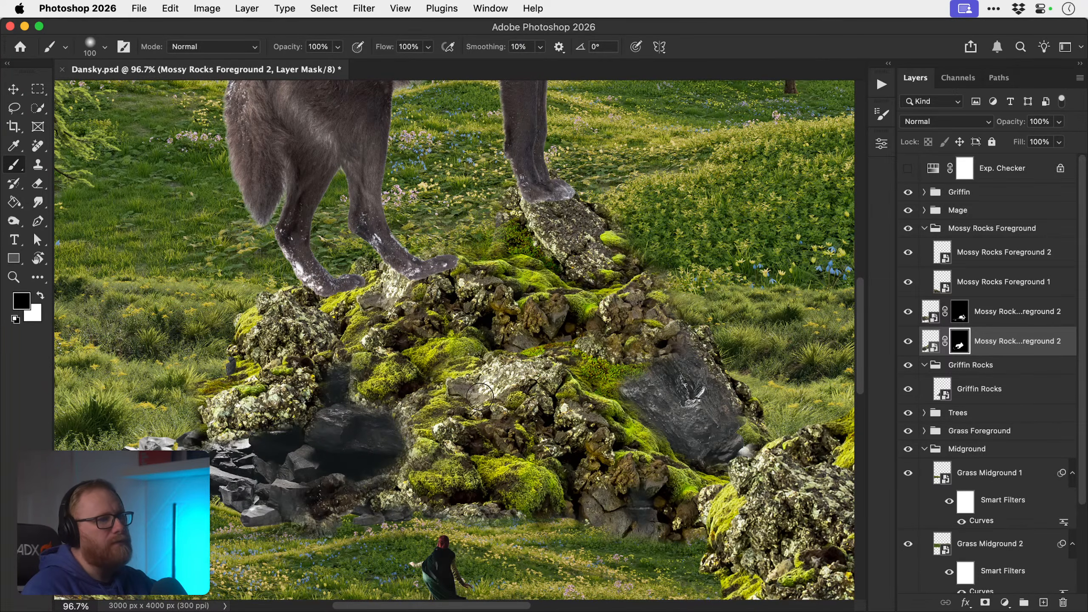
- Paint black on the lower masked copy's mask at 100 px to expose dark rock across the mound's upper middle below the hind paws
mouse_move(402, 342)
mouse_down()
mouse_move(446, 296)
mouse_move(468, 300)
mouse_move(437, 302)
mouse_move(499, 319)
mouse_move(548, 315)
mouse_move(525, 330)
mouse_up()
drag(478, 362, 464, 408)
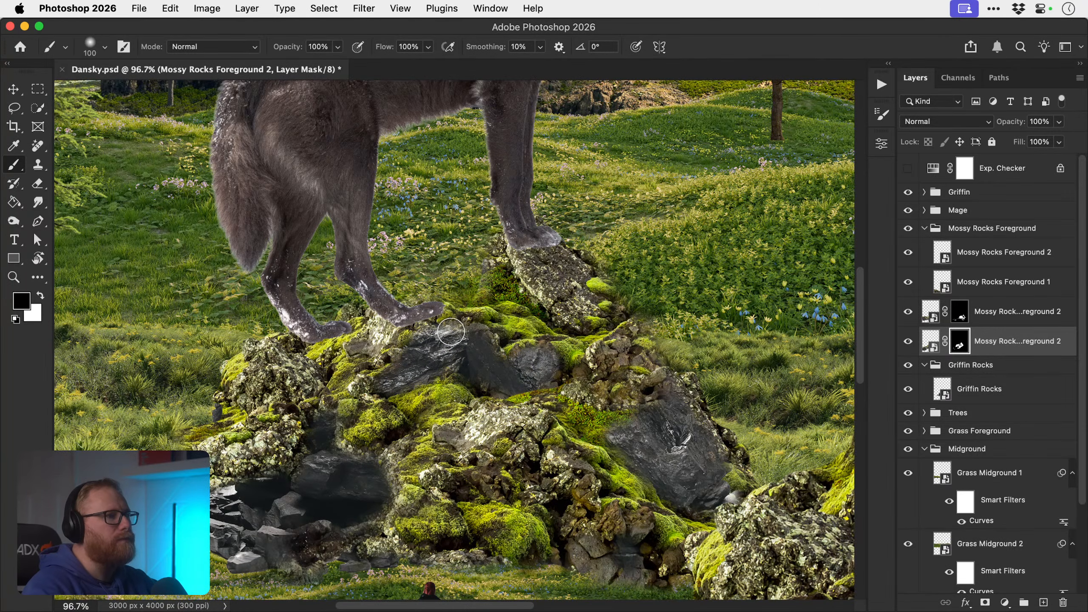
right_click(111, 70)
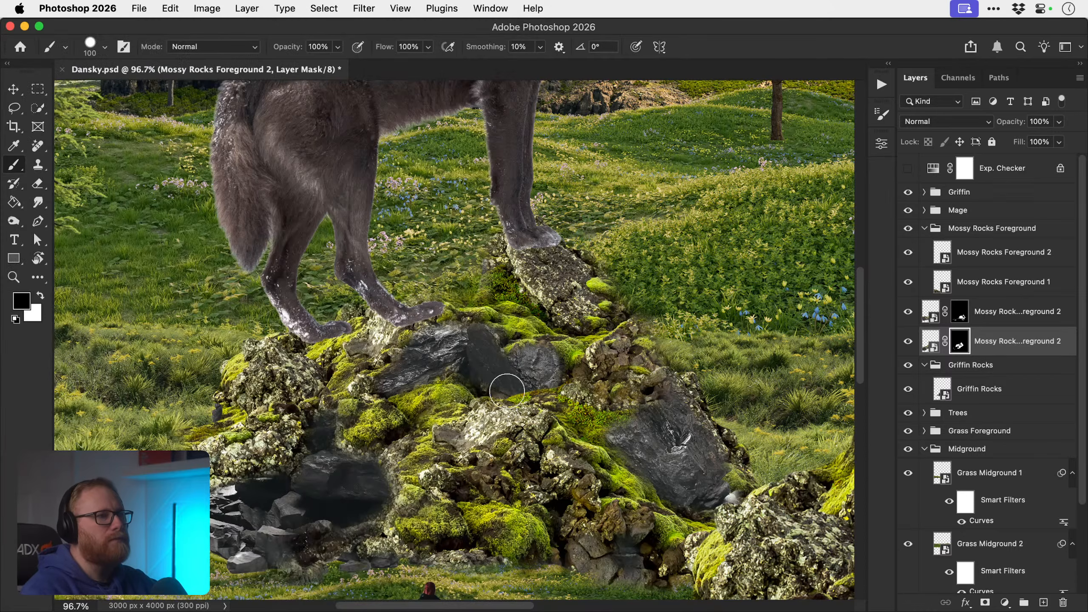
key(Return)
mouse_move(454, 351)
mouse_down()
mouse_move(424, 356)
mouse_move(464, 343)
mouse_move(499, 364)
mouse_move(547, 362)
mouse_move(496, 379)
mouse_move(439, 366)
mouse_move(372, 385)
mouse_up()
- Paint black on the lower copy's mask to expand the left-hand dark rocks and trim moss along the mound's outer left edge
mouse_move(215, 493)
mouse_down()
mouse_move(313, 461)
mouse_move(260, 486)
mouse_move(296, 472)
mouse_move(255, 474)
mouse_move(282, 450)
mouse_move(244, 518)
mouse_move(296, 497)
mouse_move(246, 514)
mouse_move(283, 512)
mouse_move(318, 444)
mouse_move(291, 494)
mouse_move(298, 452)
mouse_move(342, 441)
mouse_move(266, 493)
mouse_move(255, 478)
mouse_move(286, 454)
mouse_move(245, 489)
mouse_move(221, 491)
mouse_up()
key(x)
key(x)
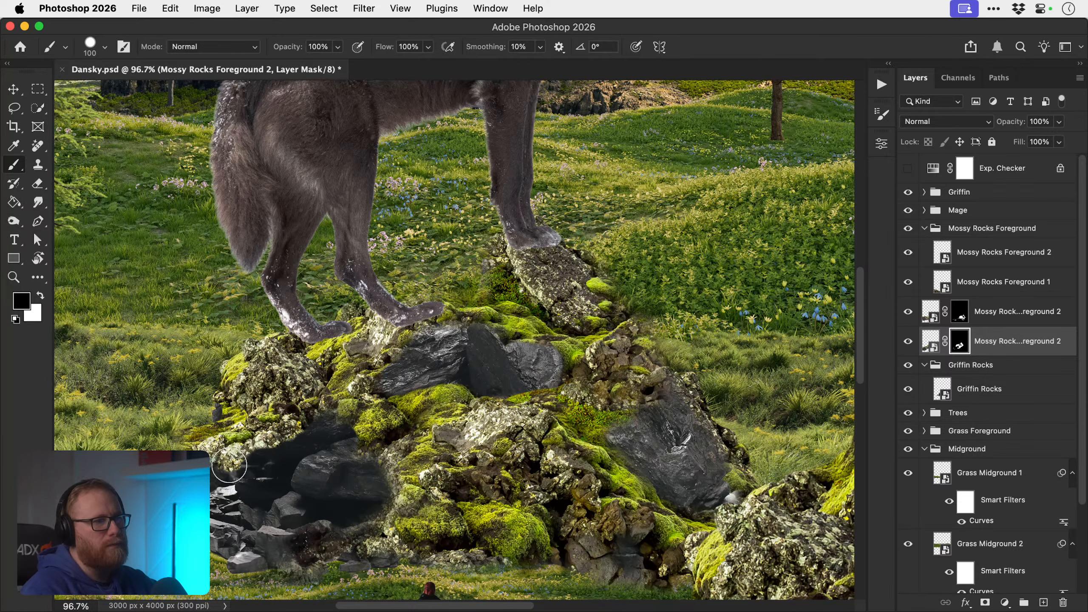
drag(176, 454, 208, 368)
key(x)
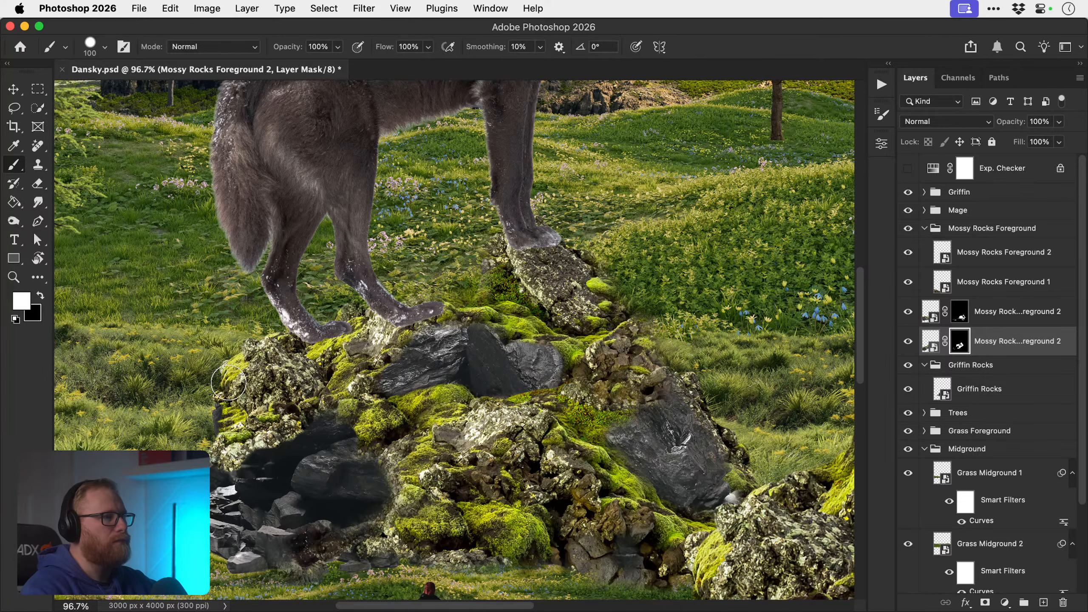
drag(530, 398, 518, 389)
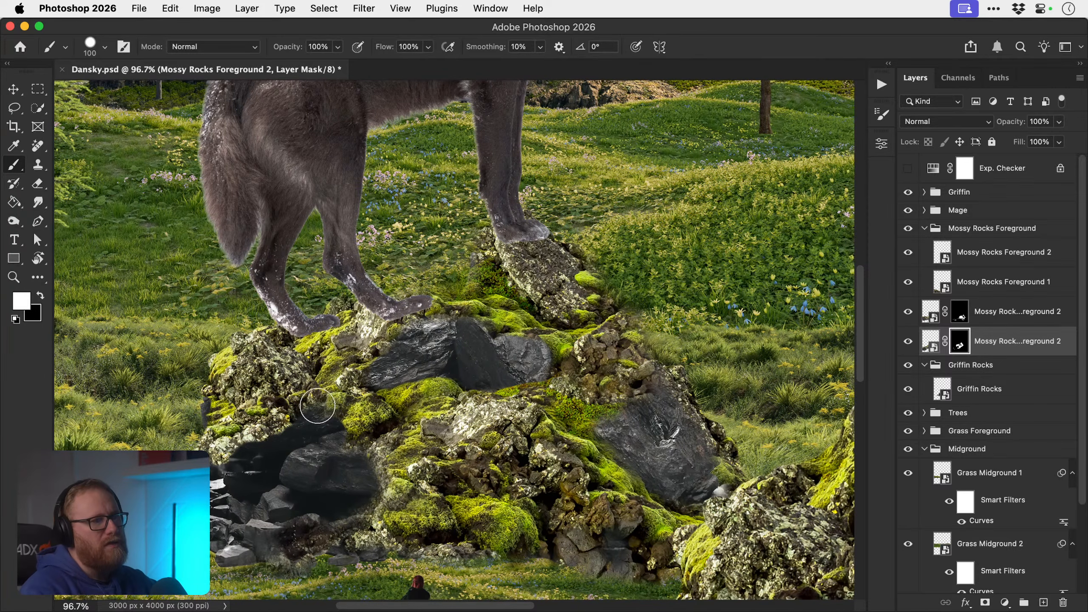
- Paint black on the lower copy's mask to expose the pale rock ledge directly under the griffin's hind paws
key(x)
key(x)
key(x)
mouse_move(319, 319)
mouse_down()
mouse_move(343, 312)
mouse_move(265, 322)
mouse_move(205, 349)
mouse_move(197, 364)
mouse_move(228, 337)
mouse_move(204, 356)
mouse_up()
key(x)
key(x)
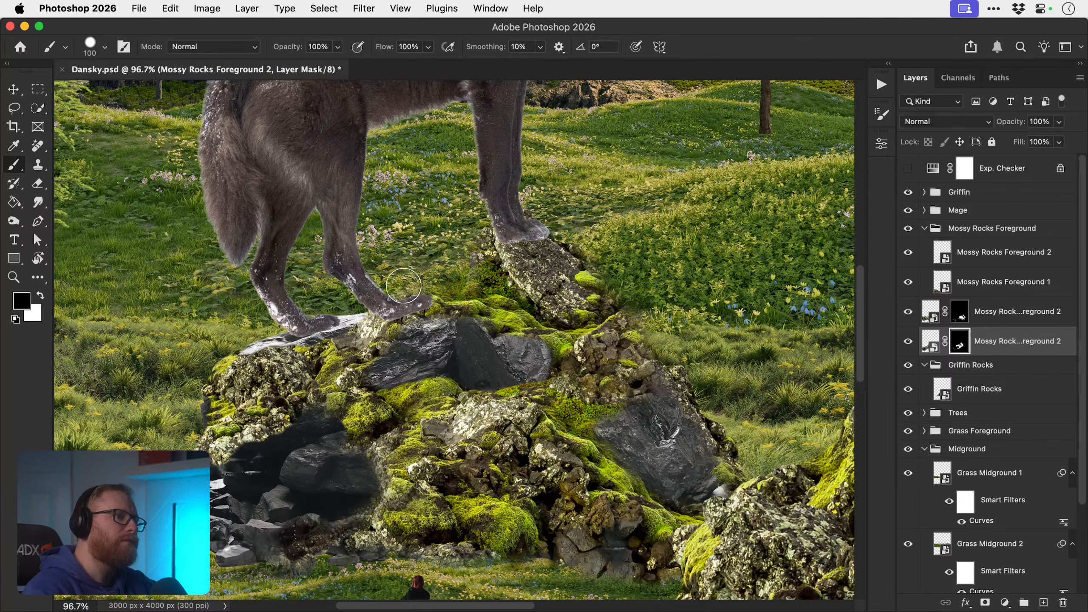
key(x)
drag(398, 297, 429, 287)
key(super+z)
key(x)
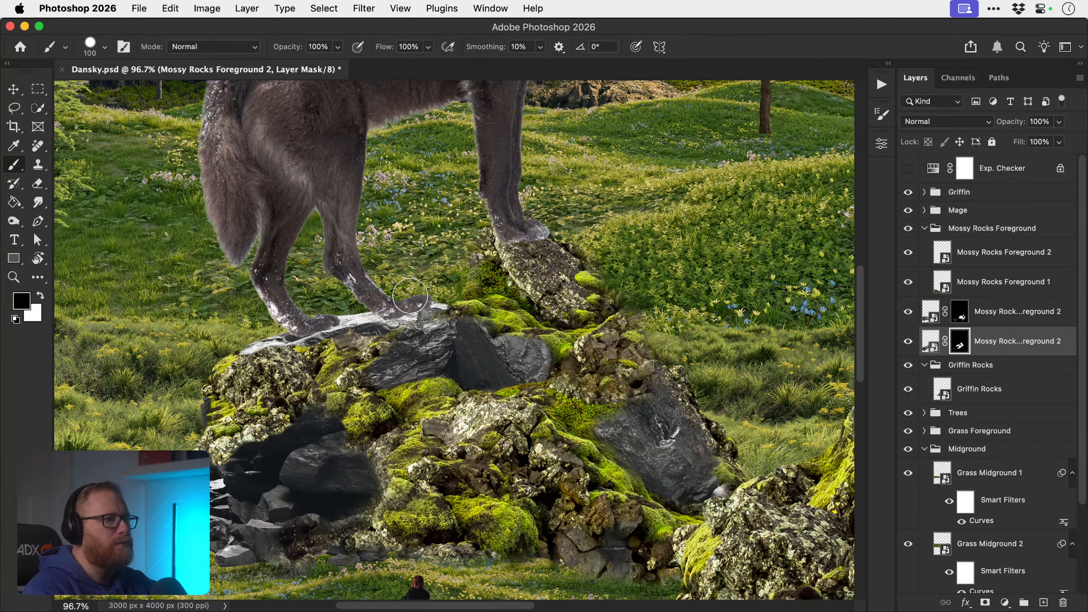
key(super+z)
mouse_move(350, 302)
mouse_down()
mouse_move(420, 300)
mouse_move(396, 304)
mouse_move(460, 274)
mouse_up()
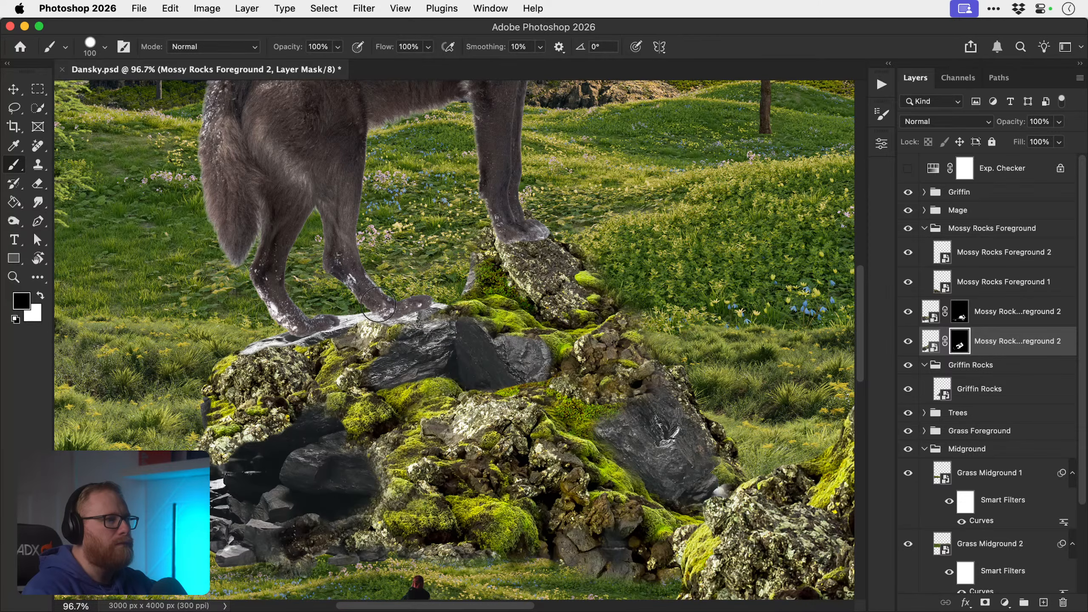
- Paint black on the lower copy's mask to expose the entire grey rock beneath the griffin's front paws
mouse_move(484, 270)
mouse_down()
mouse_move(526, 239)
mouse_move(547, 250)
mouse_up()
scroll(514, 300, up, 4)
scroll(514, 300, right, 3)
mouse_move(488, 344)
mouse_down()
mouse_move(405, 357)
mouse_move(478, 302)
mouse_move(471, 314)
mouse_move(490, 312)
mouse_move(491, 338)
mouse_move(503, 319)
mouse_move(506, 377)
mouse_move(511, 326)
mouse_move(518, 334)
mouse_move(492, 362)
mouse_move(469, 351)
mouse_move(511, 328)
mouse_up()
mouse_move(449, 350)
mouse_down()
mouse_move(486, 377)
mouse_move(486, 358)
mouse_move(437, 354)
mouse_up()
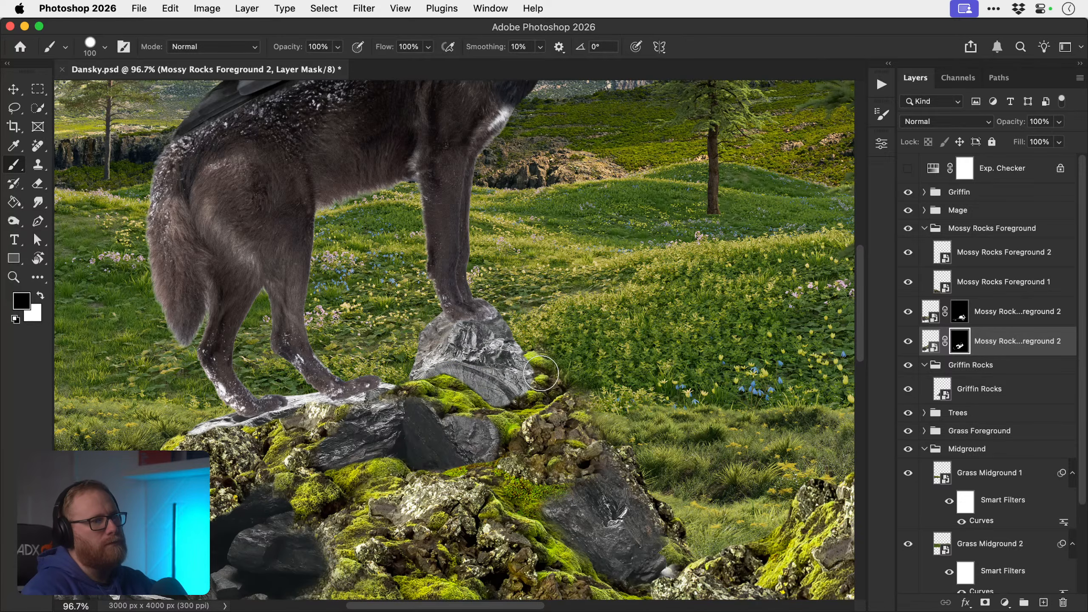
mouse_move(514, 351)
mouse_down()
mouse_move(536, 386)
mouse_move(553, 371)
mouse_up()
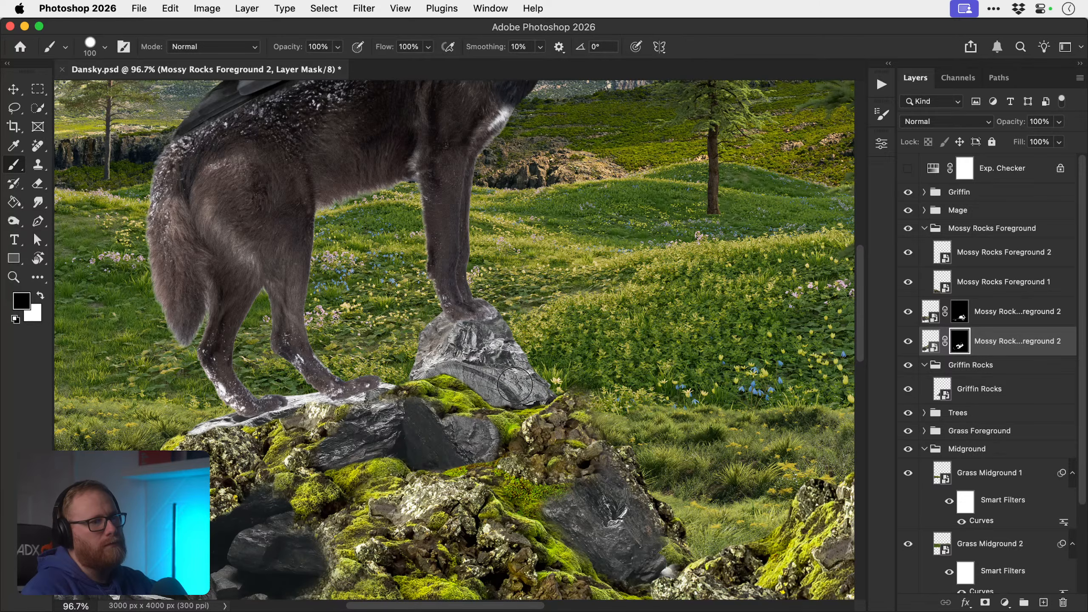
- Try to restore moss along the base of the front-paw rock with white brush strokes at 100 px and 175 px
key(x)
mouse_move(418, 379)
mouse_down()
mouse_move(458, 387)
mouse_move(491, 417)
mouse_move(510, 377)
mouse_up()
key(super+z)
key(bracketright)
key(bracketright)
key(bracketright)
drag(446, 402, 511, 420)
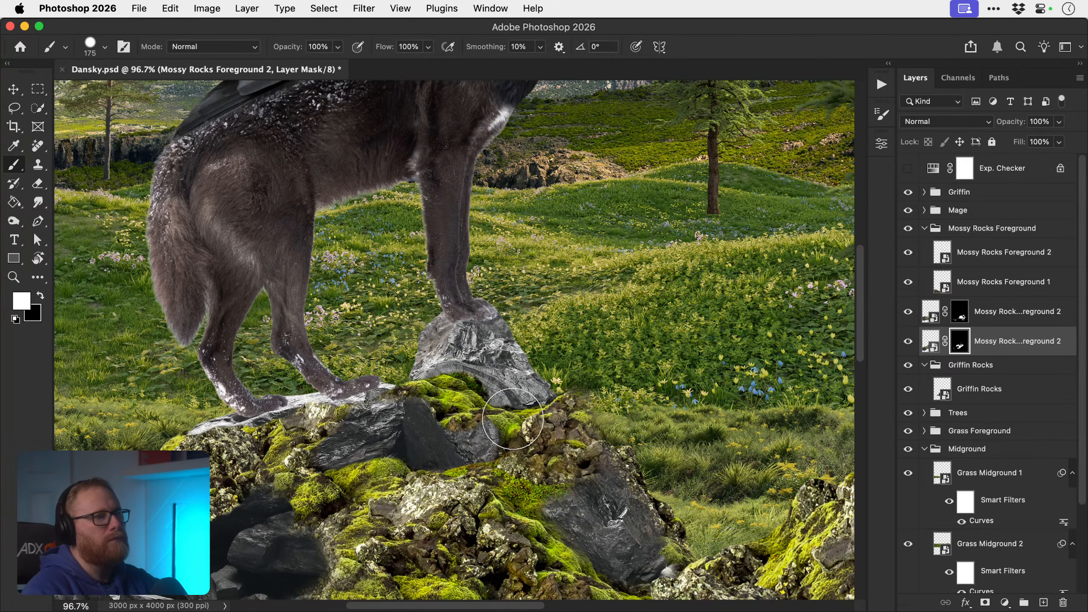
key(super+z)
key(bracketleft)
key(bracketleft)
key(bracketleft)
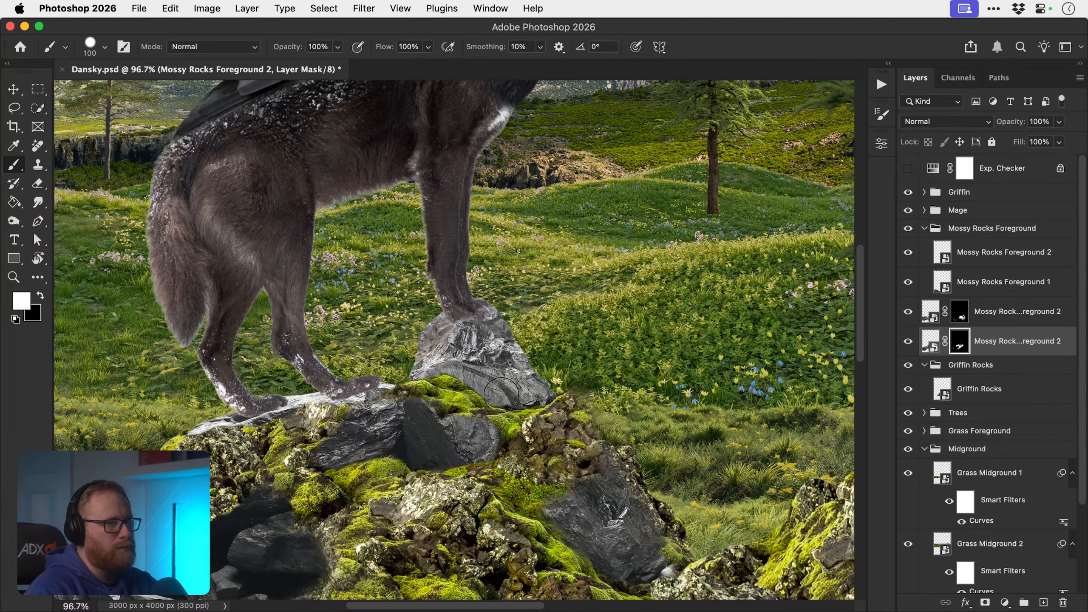
- Paint white at 50 px on the lower copy's mask along the front-paw rock's base to restore moss, then tidy its edge with black
key(bracketleft)
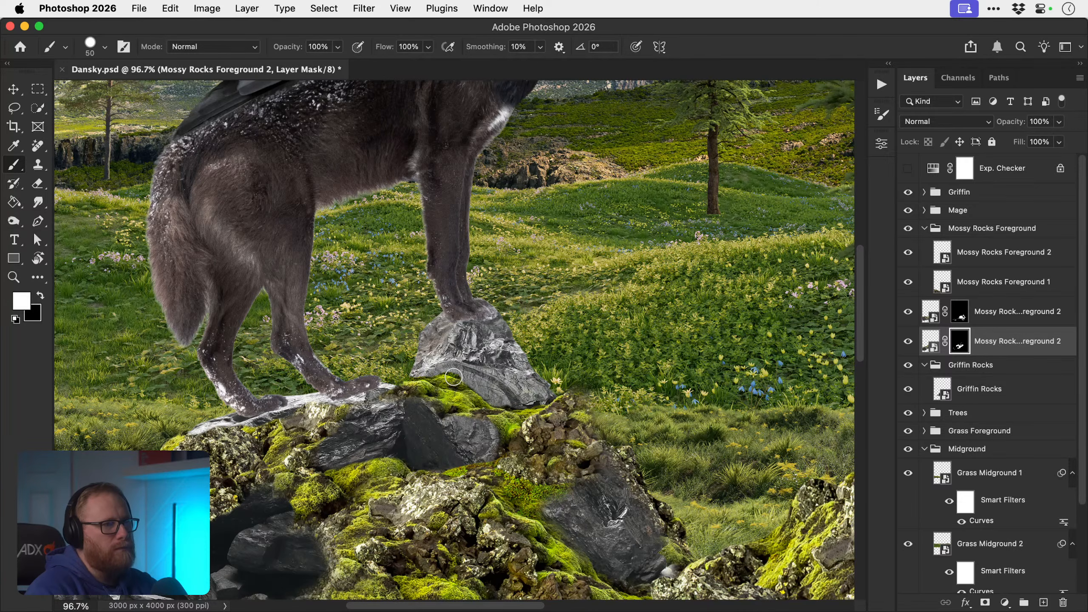
mouse_move(505, 401)
mouse_down()
mouse_move(536, 399)
mouse_move(557, 379)
mouse_up()
mouse_move(413, 374)
mouse_down()
mouse_move(451, 370)
mouse_move(511, 399)
mouse_move(566, 379)
mouse_up()
key(x)
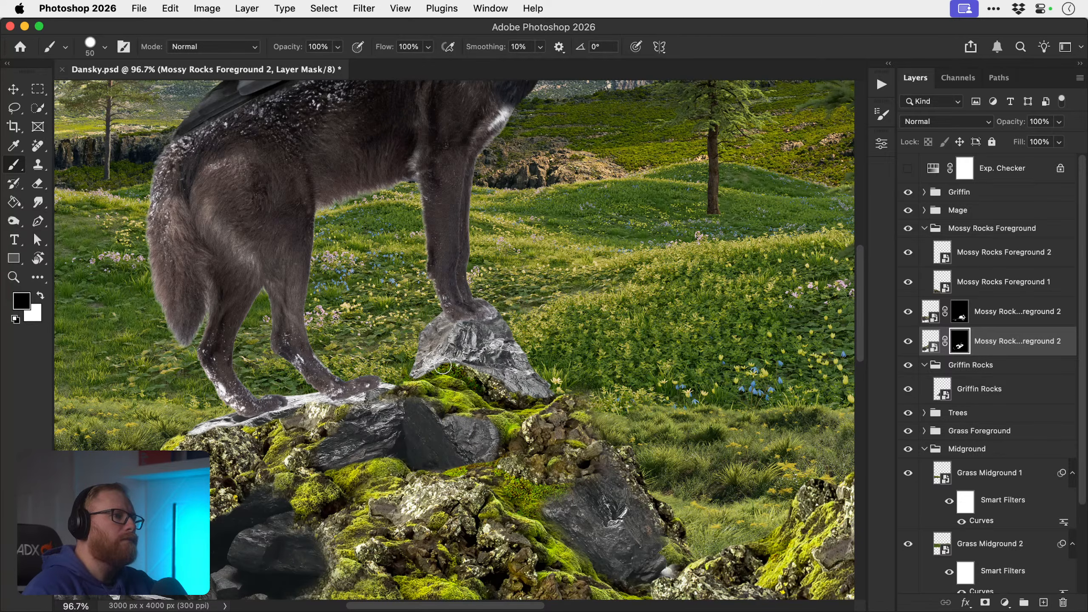
mouse_move(417, 370)
mouse_down()
mouse_move(461, 370)
mouse_move(498, 396)
mouse_move(544, 396)
mouse_move(440, 390)
mouse_move(461, 389)
mouse_up()
- Fit the whole composition in view and toggle each masked mossy rock copy's visibility to compare the griffin's rocks with and without it
key(z)
key(v)
key(super+0)
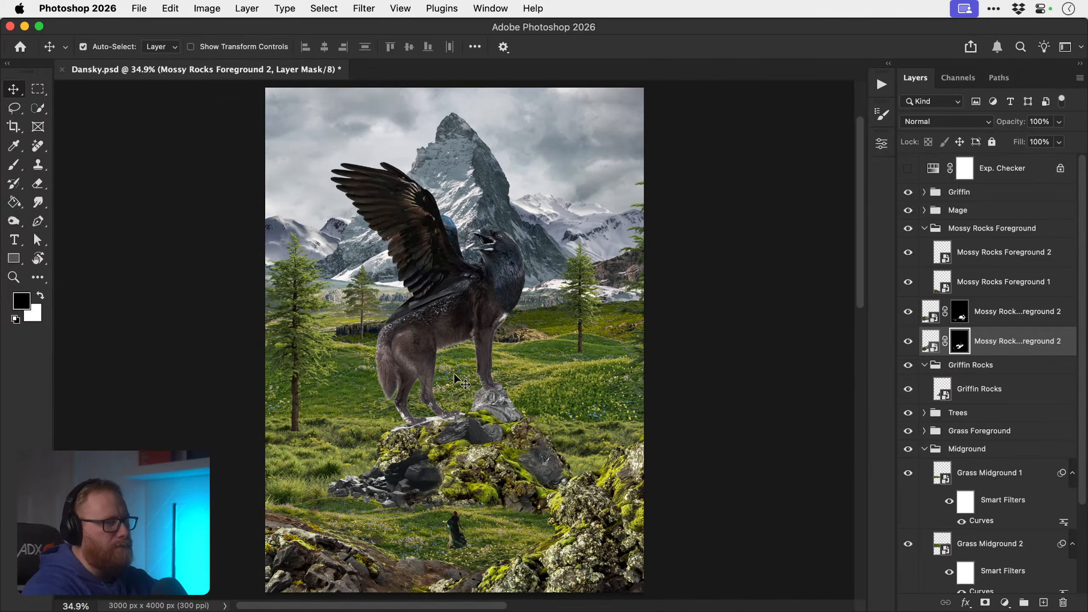
click(909, 340)
click(910, 343)
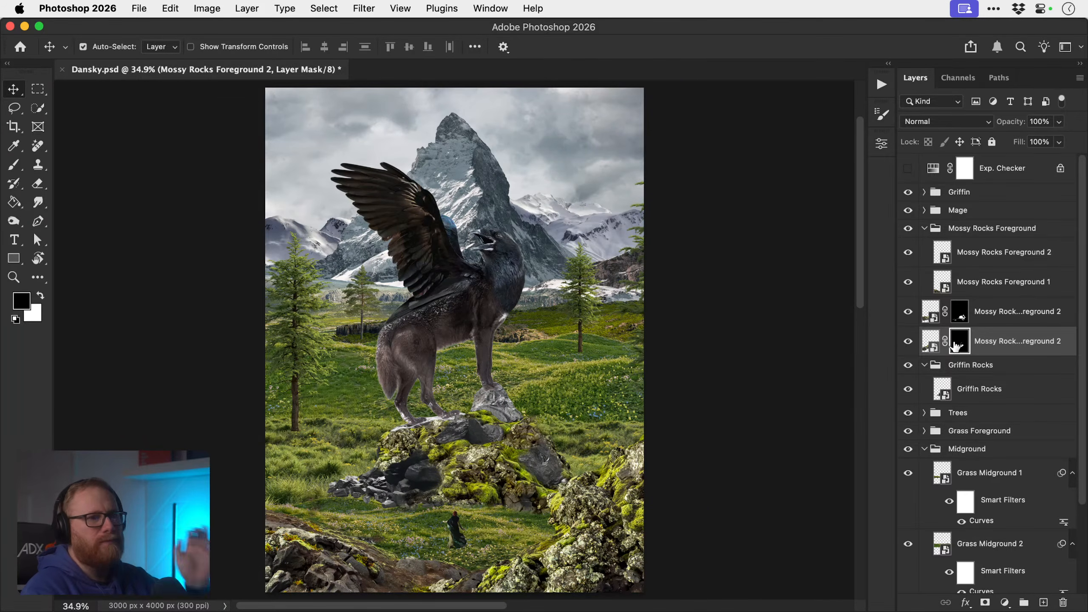
click(909, 341)
click(909, 341)
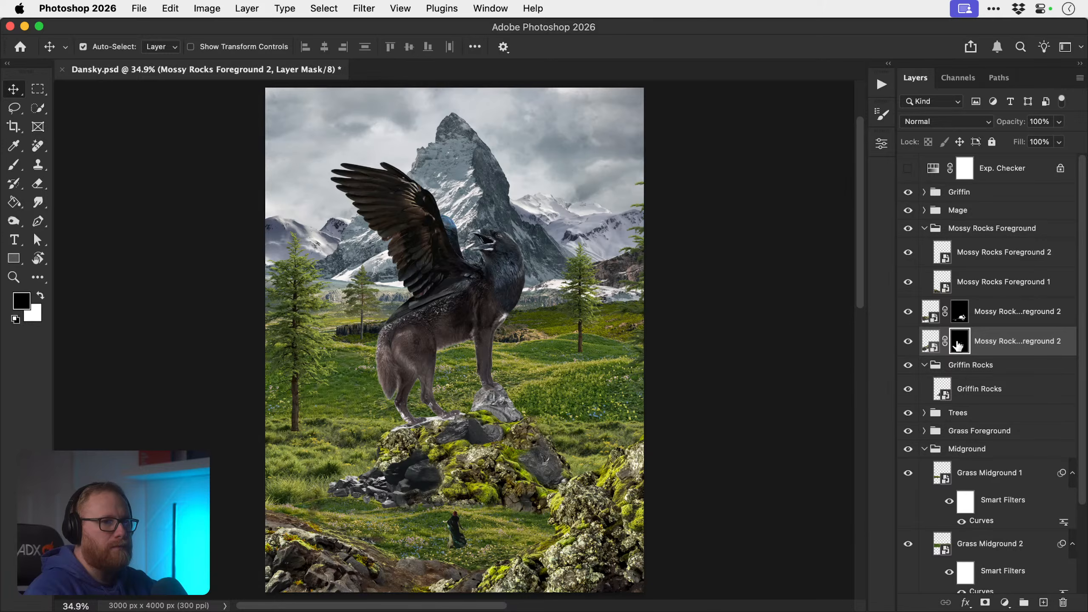
key(b)
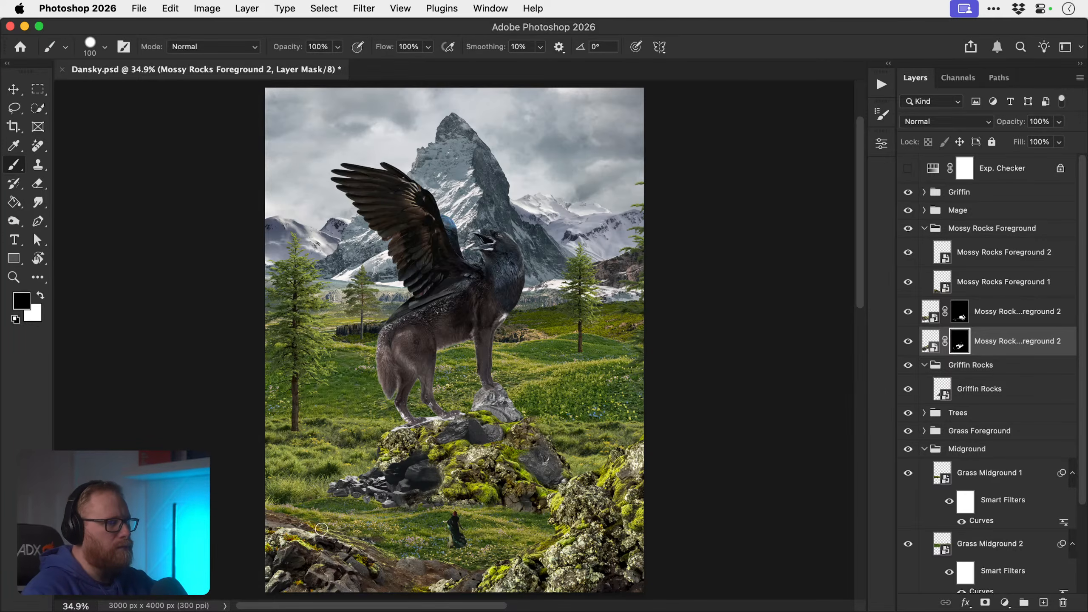
click(962, 317)
click(908, 311)
click(908, 311)
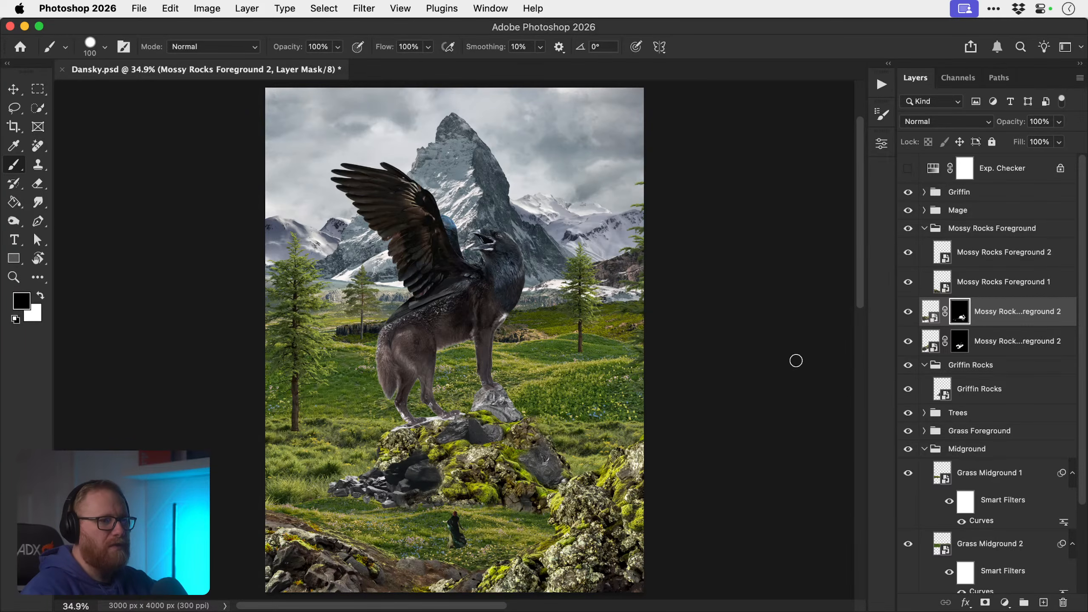
click(907, 312)
click(907, 313)
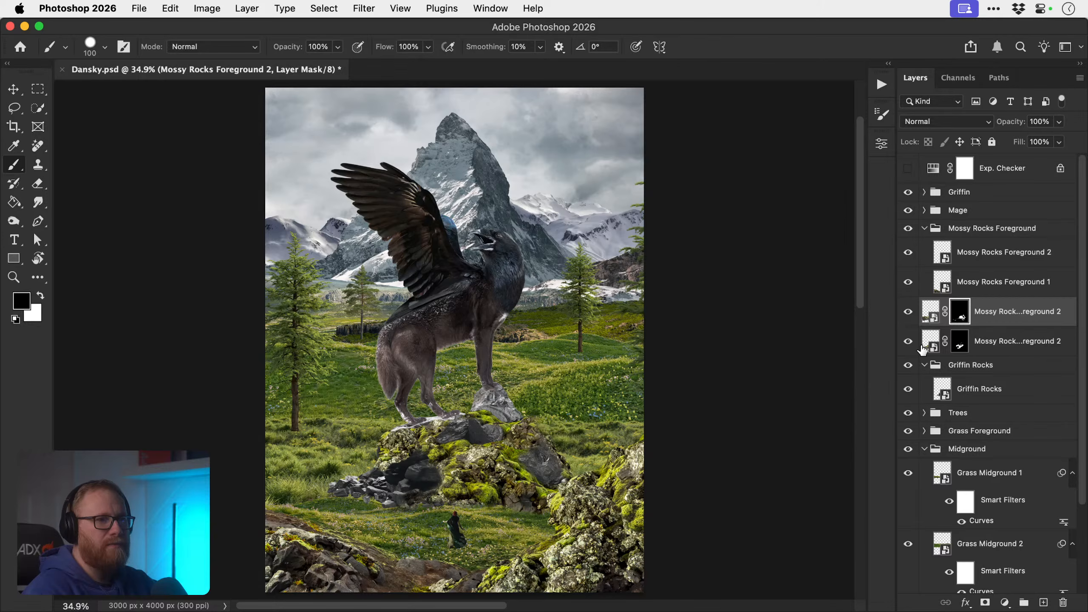
click(908, 343)
click(908, 343)
click(908, 343)
click(908, 343)
click(959, 341)
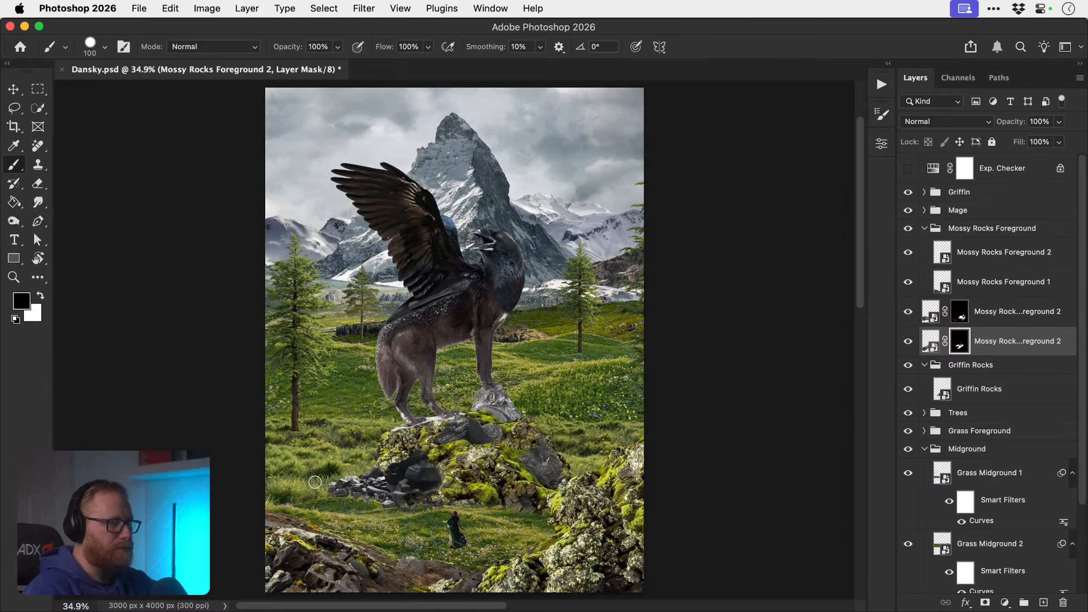
key(v)
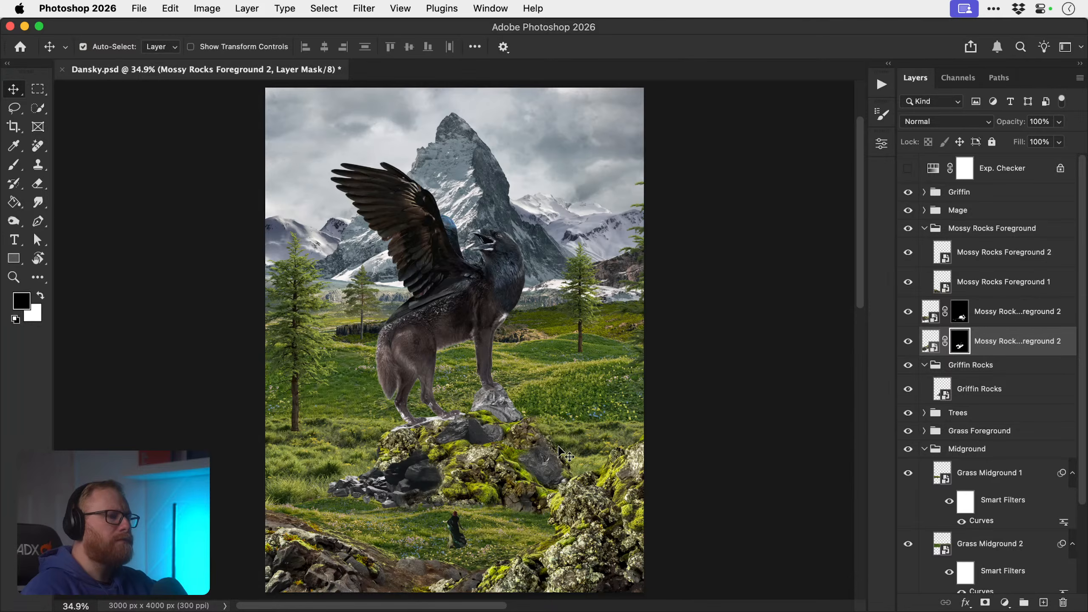
click(908, 341)
click(908, 341)
- Paint black on the upper copy's mask to expose dark rock at the mound's lower right base, restoring small rocks along its bottom with white
click(960, 311)
key(z)
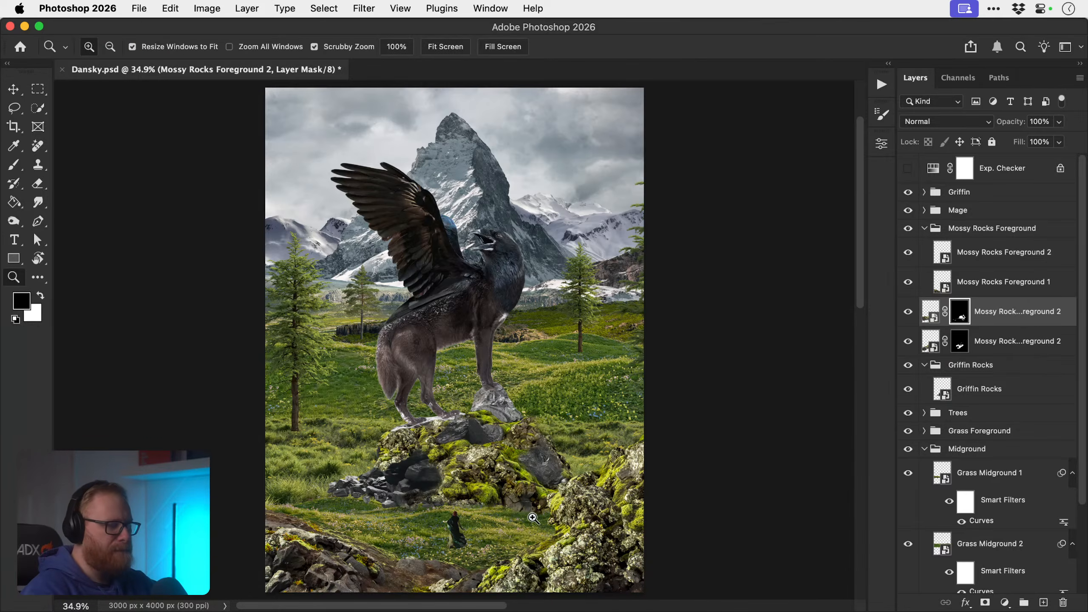
click(533, 514)
click(531, 512)
key(b)
mouse_move(538, 478)
mouse_down()
mouse_move(560, 460)
mouse_move(526, 464)
mouse_move(492, 498)
mouse_move(485, 490)
mouse_move(499, 468)
mouse_move(540, 461)
mouse_move(516, 428)
mouse_up()
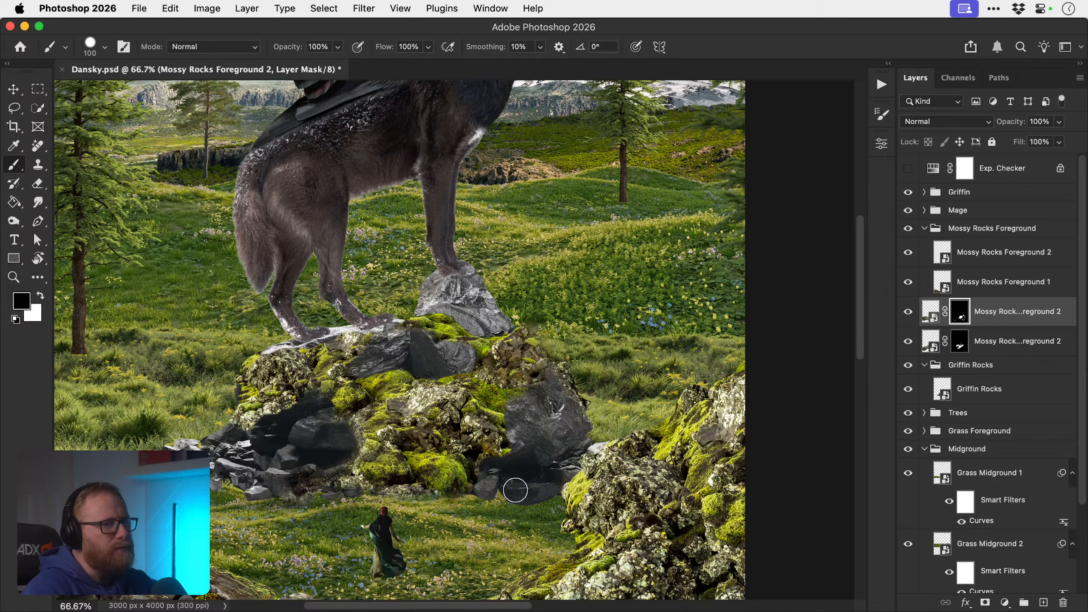
key(x)
mouse_move(534, 494)
mouse_down()
mouse_move(519, 500)
mouse_move(569, 489)
mouse_move(565, 471)
mouse_move(535, 489)
mouse_move(617, 433)
mouse_up()
key(super+z)
key(super+z)
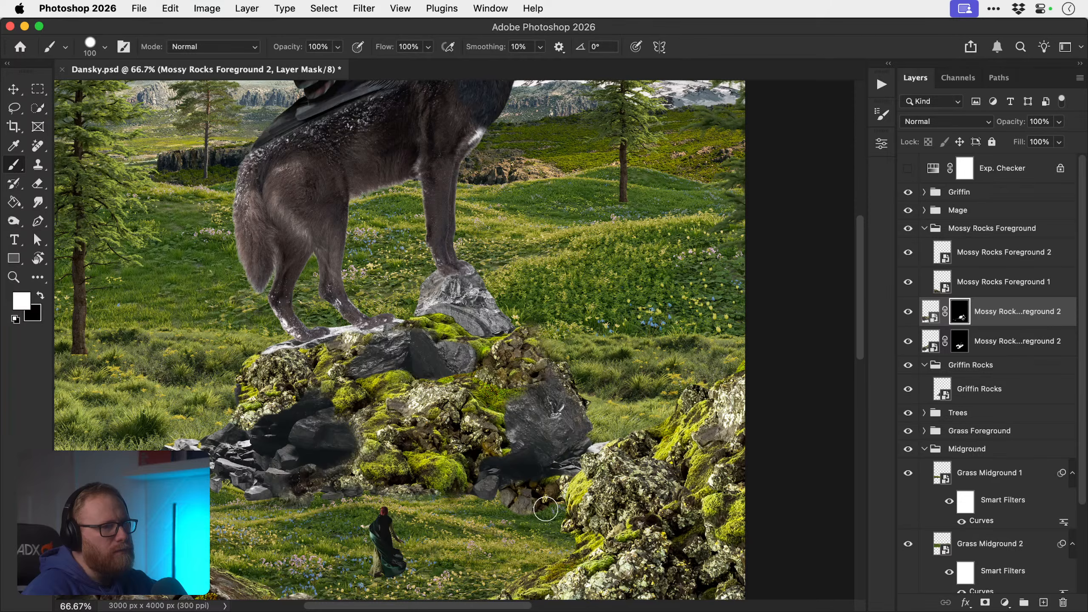
- Try to extend the mossy rocks along the mound's bottom edge with white strokes on the upper copy's mask
key(x)
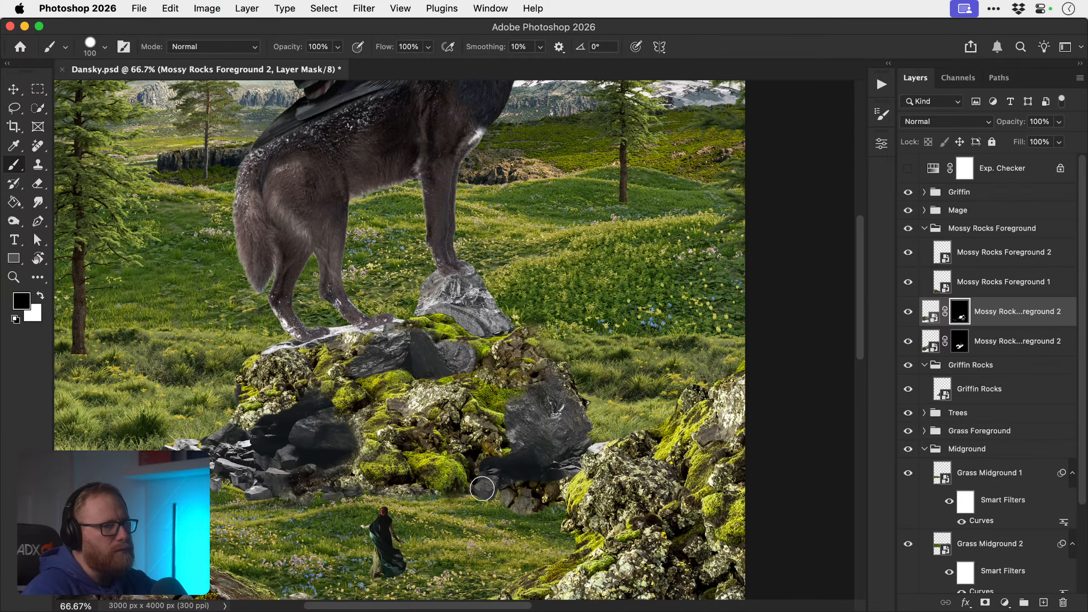
key(x)
drag(465, 499, 541, 493)
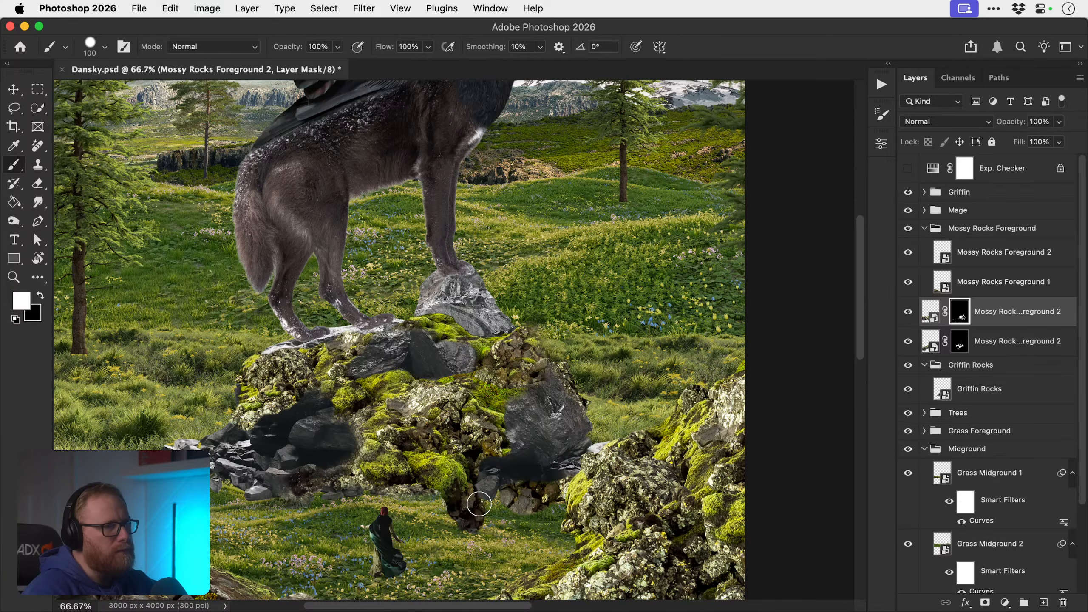
key(super+z)
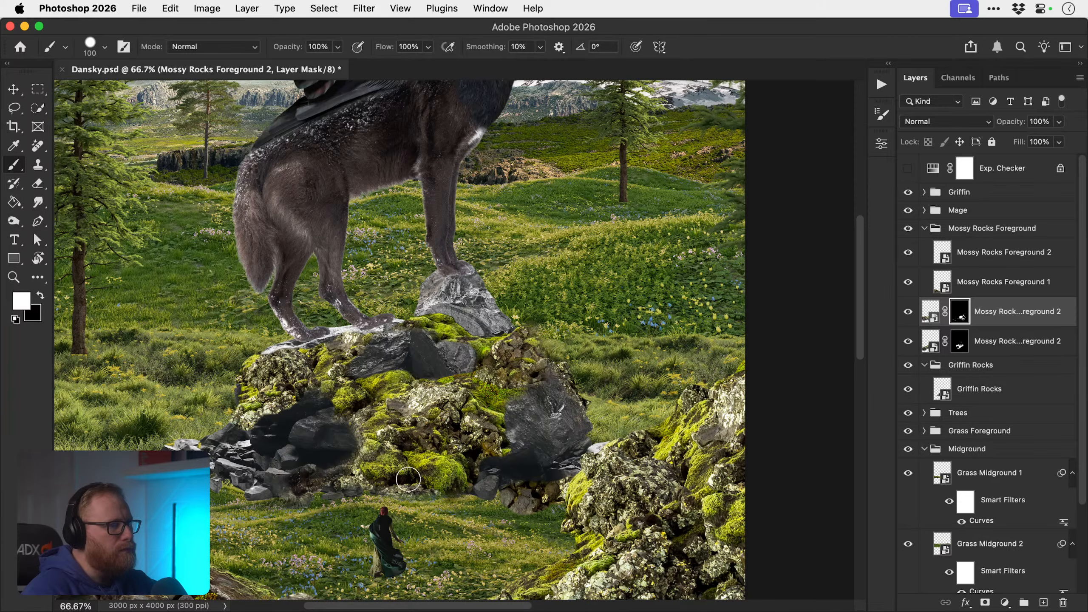
drag(371, 499, 433, 503)
key(super+z)
key(x)
key(super+z)
key(x)
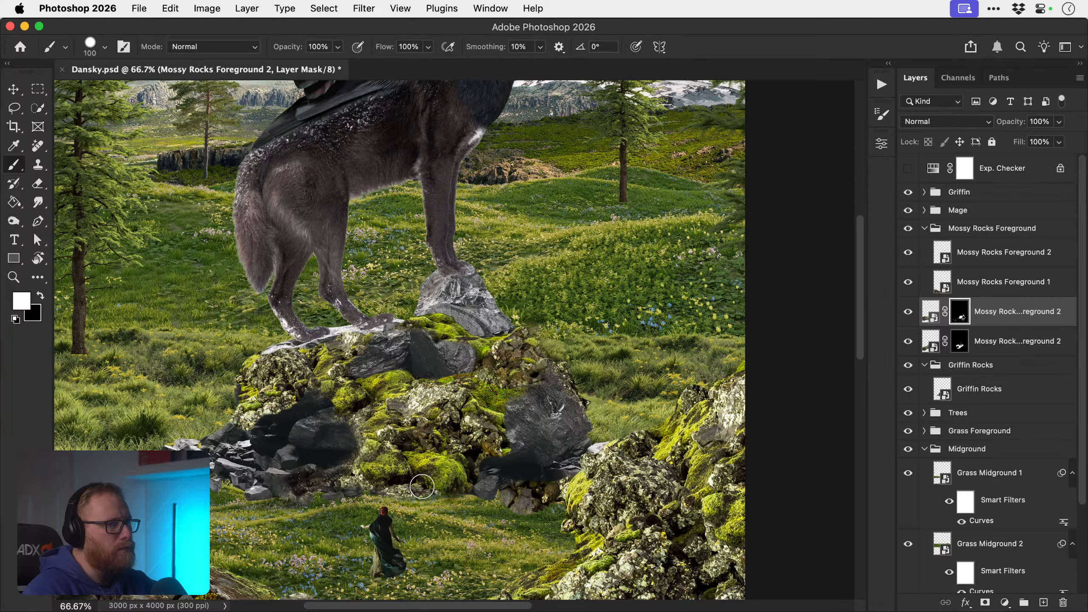
- Paint white on the upper copy's mask to bring mossy rocks back over the lower right base, leaving a smaller patch of dark rock
key(v)
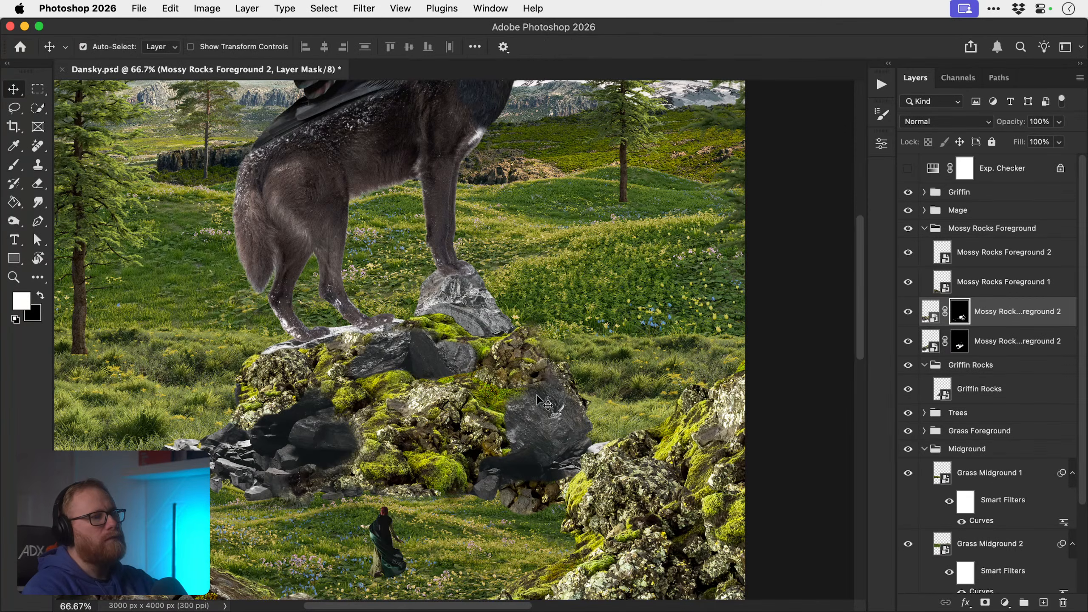
key(b)
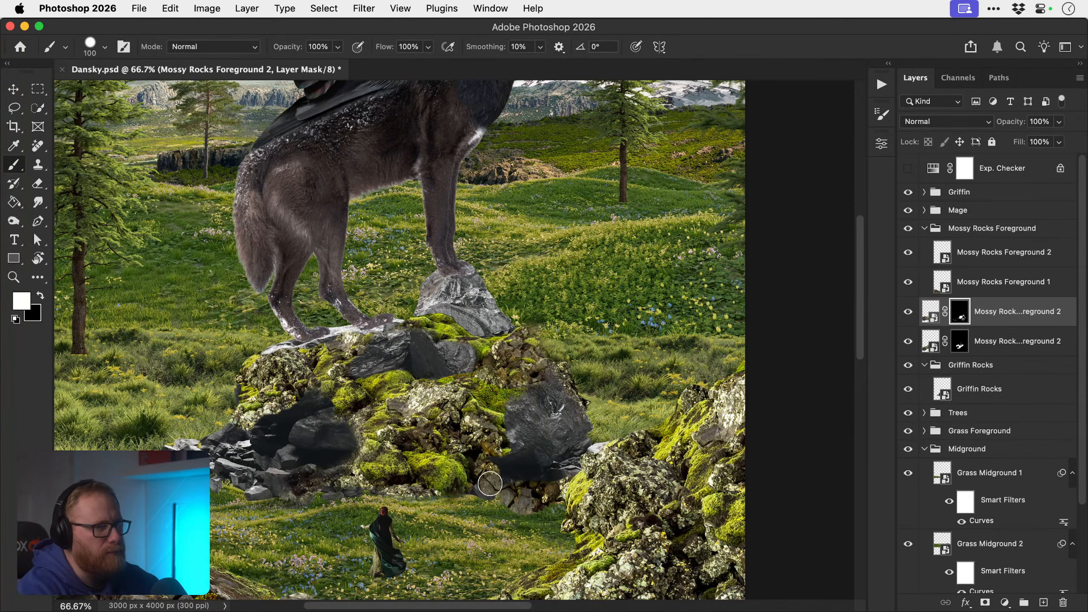
drag(495, 474, 552, 475)
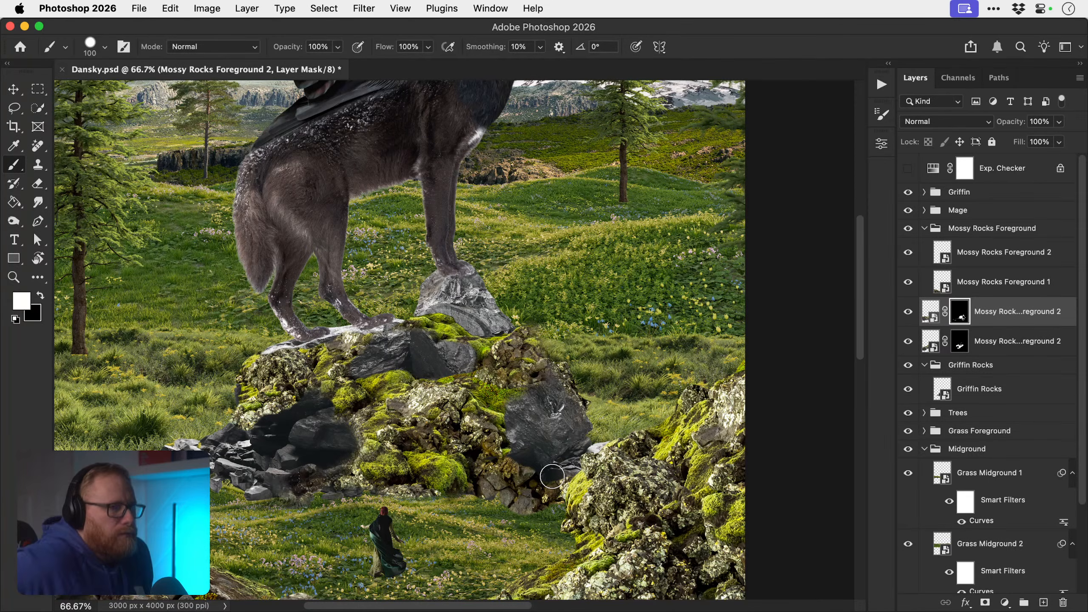
mouse_move(504, 451)
mouse_down()
mouse_move(516, 414)
mouse_move(563, 399)
mouse_move(510, 402)
mouse_move(553, 414)
mouse_up()
key(x)
key(x)
mouse_move(522, 455)
mouse_down()
mouse_move(539, 469)
mouse_move(570, 464)
mouse_move(615, 434)
mouse_move(595, 439)
mouse_move(575, 428)
mouse_up()
key(super+z)
drag(537, 434, 569, 429)
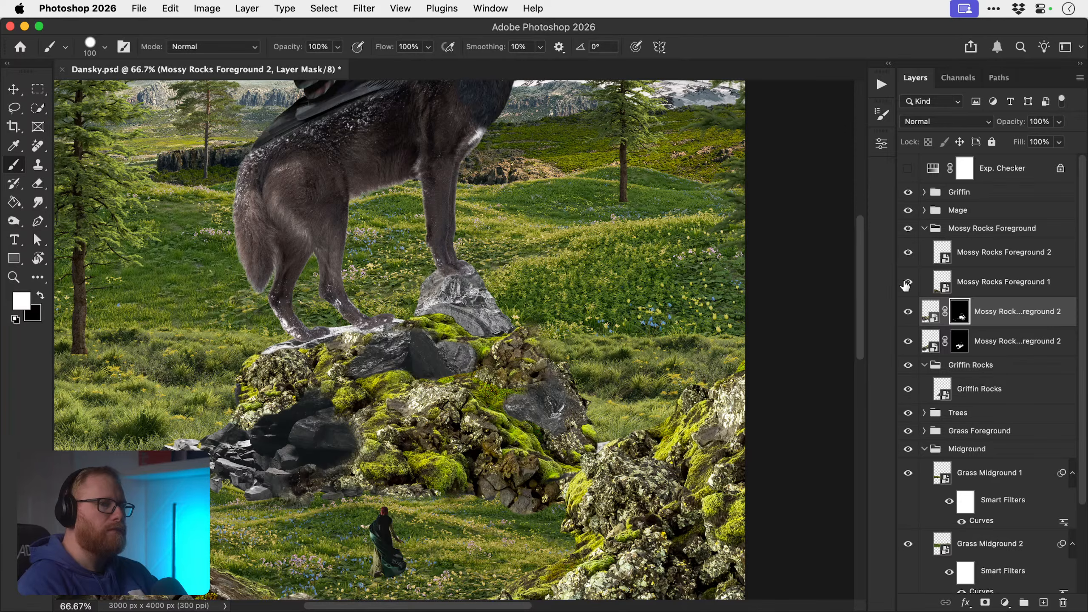
- Paint white on the lower copy's mask to blend moss over the front-paw rock's lower right edge, undoing unwanted strokes
click(961, 343)
mouse_move(430, 276)
mouse_down()
mouse_move(487, 267)
mouse_move(484, 292)
mouse_move(500, 292)
mouse_move(473, 293)
mouse_move(510, 331)
mouse_move(496, 335)
mouse_move(472, 301)
mouse_move(499, 318)
mouse_move(494, 345)
mouse_move(491, 321)
mouse_move(484, 339)
mouse_move(464, 332)
mouse_move(468, 317)
mouse_move(496, 312)
mouse_move(431, 320)
mouse_move(418, 310)
mouse_move(460, 315)
mouse_move(452, 324)
mouse_move(427, 324)
mouse_move(442, 291)
mouse_move(449, 304)
mouse_move(423, 329)
mouse_move(460, 329)
mouse_up()
key(super+z)
key(super+z)
key(super+z)
key(super+z)
key(super+z)
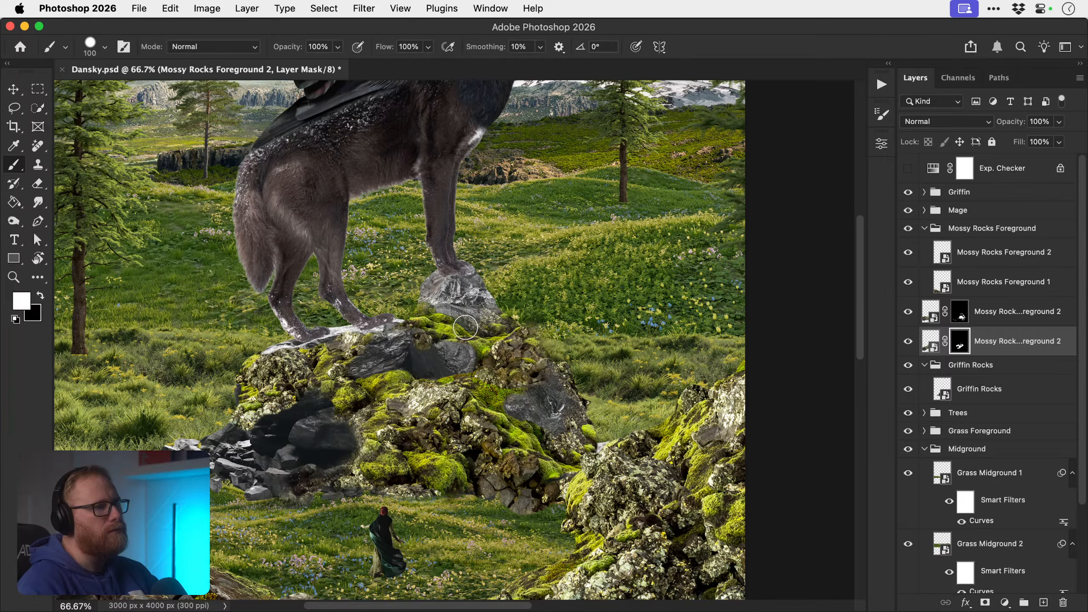
key(super+z)
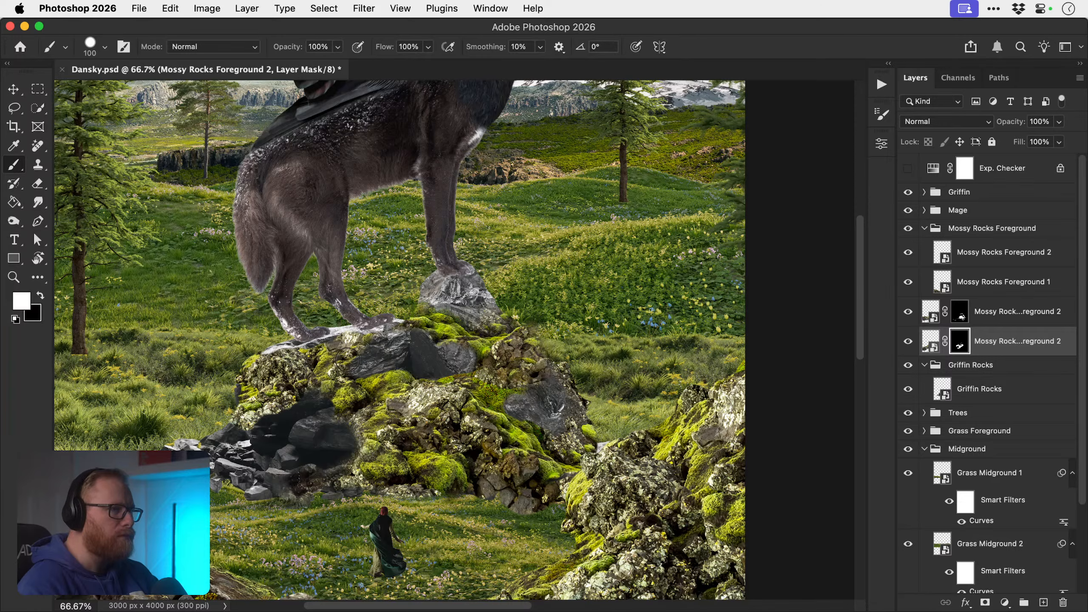
- Collapse the Mossy Rocks Foreground group and select the upper masked mossy rocks copy beneath it
key(v)
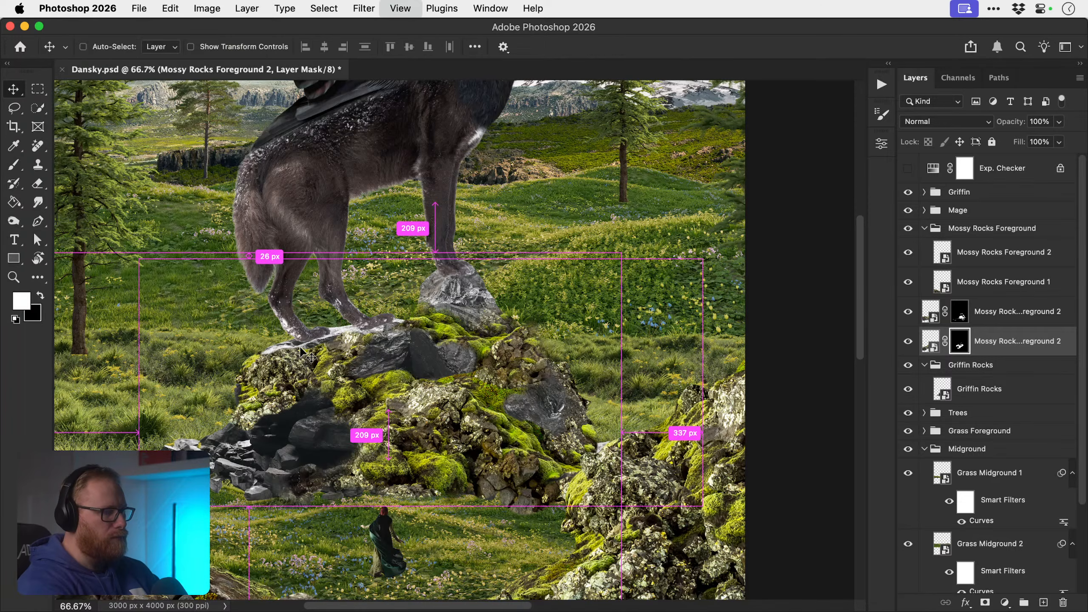
key(super+0)
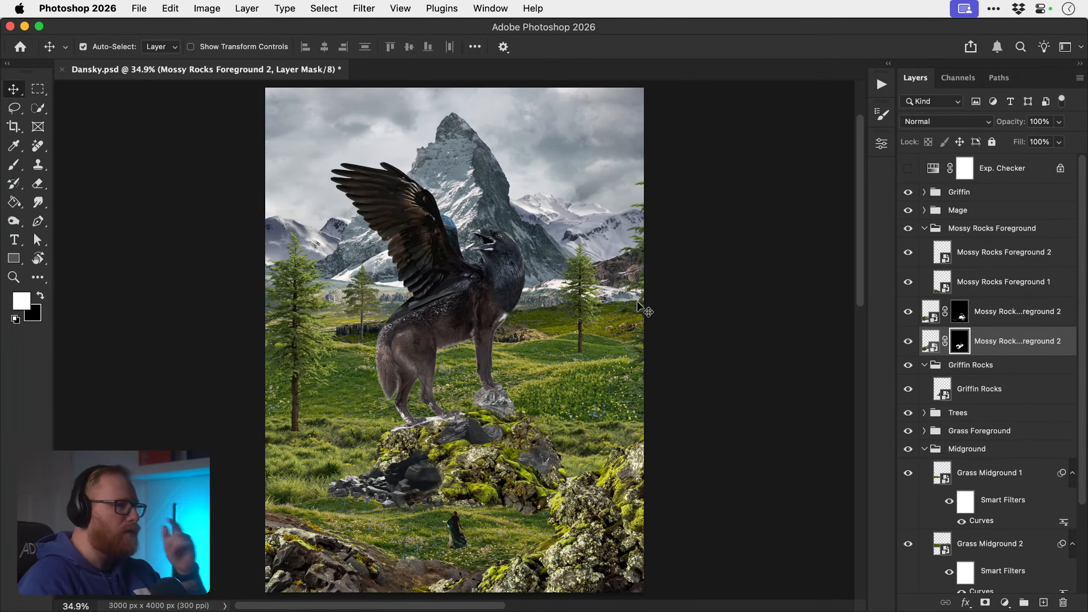
key(z)
click(455, 328)
click(455, 328)
key(v)
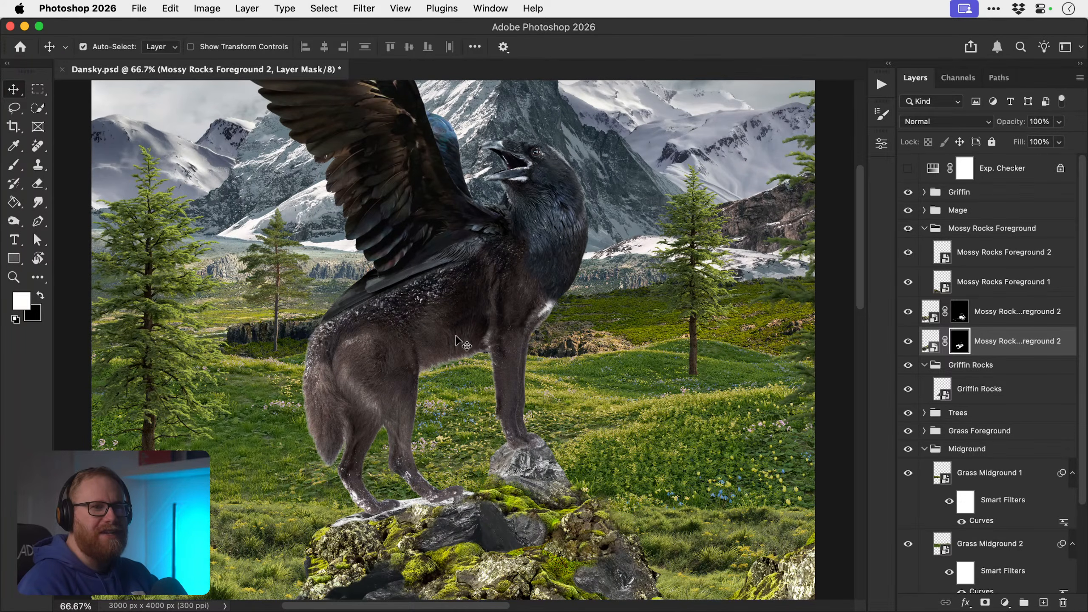
click(923, 234)
click(924, 229)
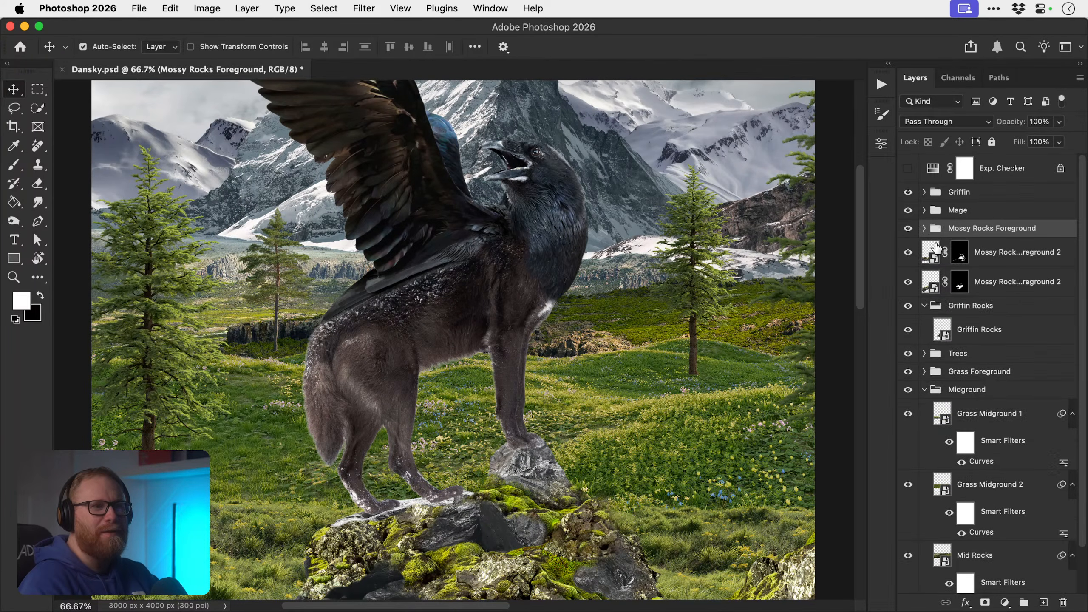
click(1002, 267)
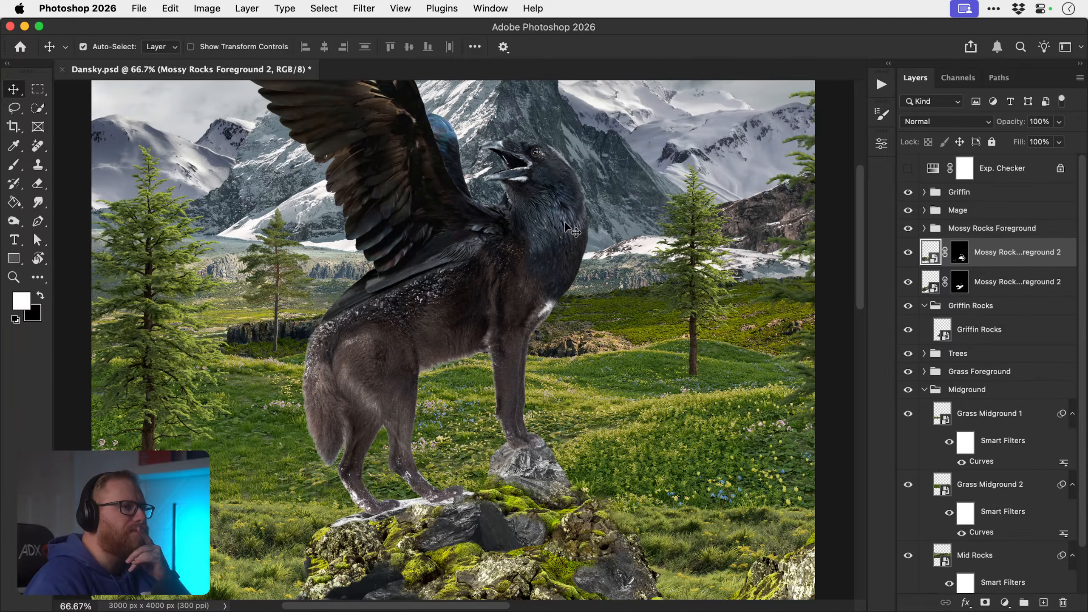
- Select the griffin's Raven layer and open a Curves adjustment for it
super+click(482, 253)
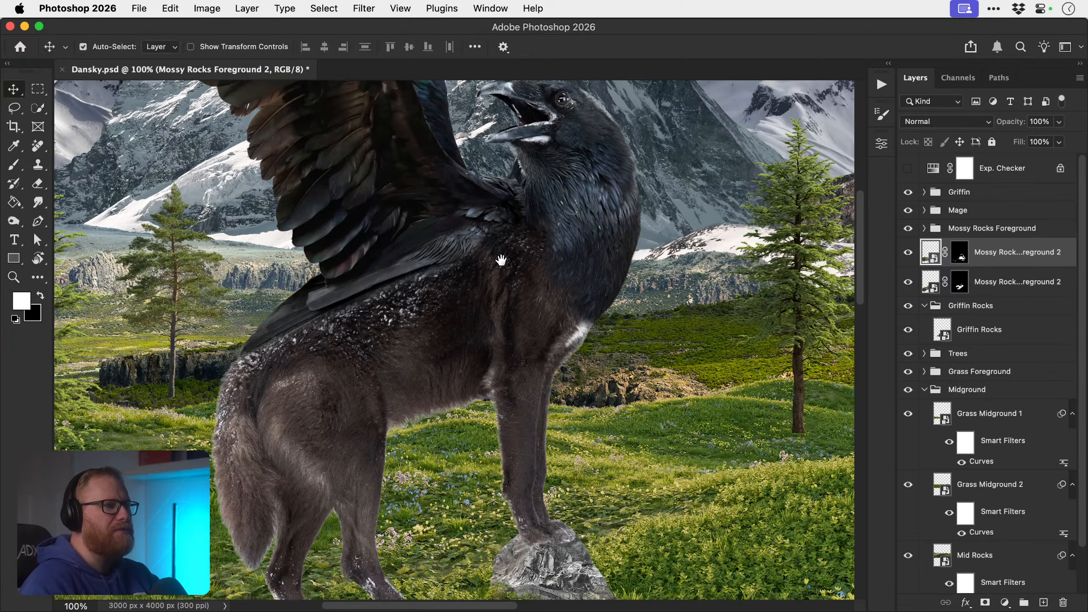
drag(498, 253, 497, 327)
click(578, 262)
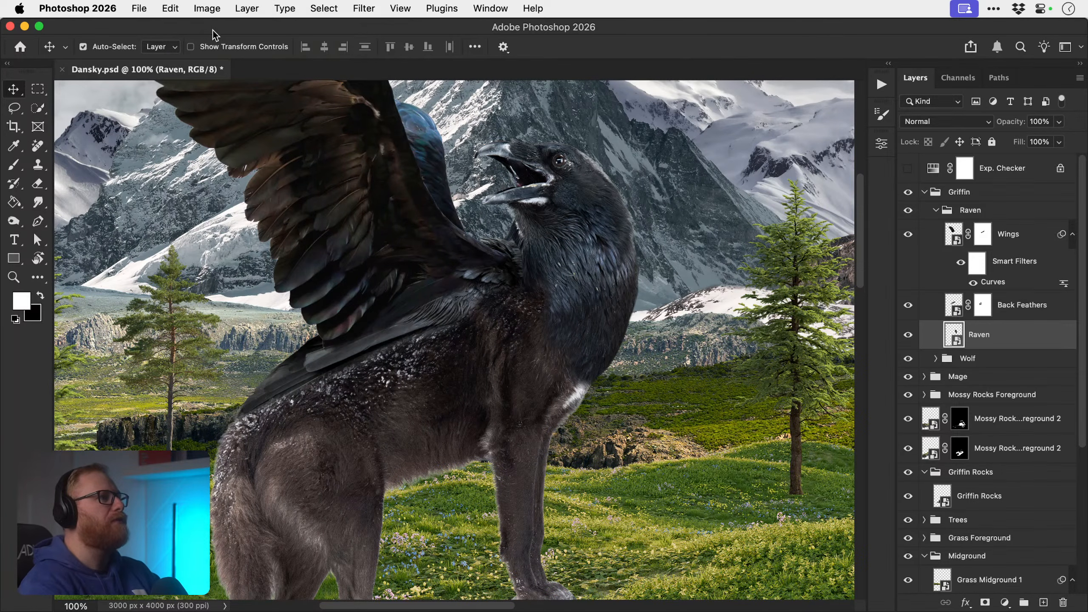
click(207, 8)
mouse_move(231, 50)
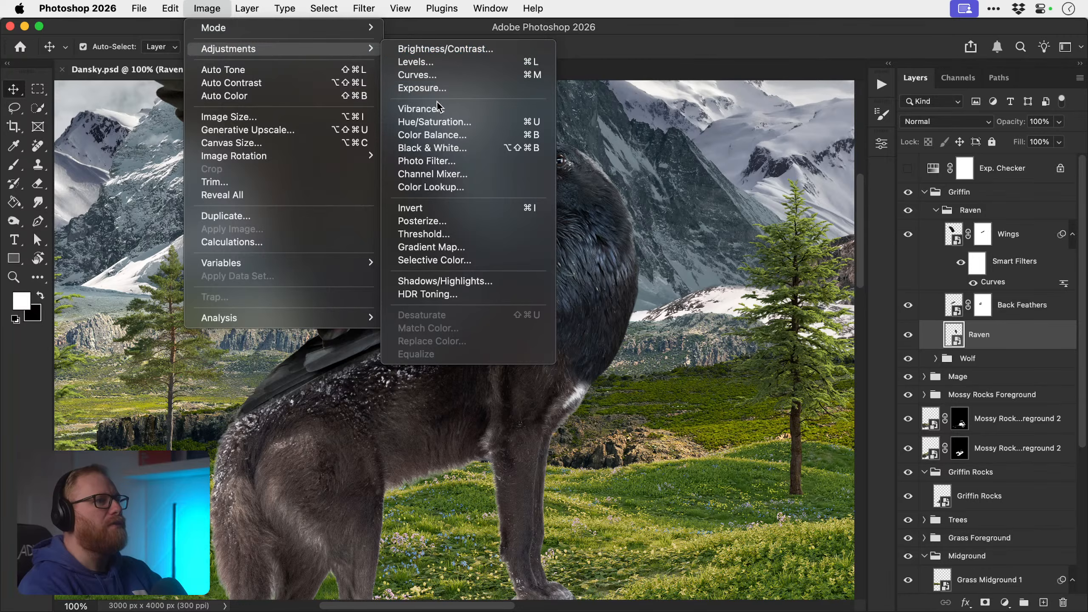
click(461, 73)
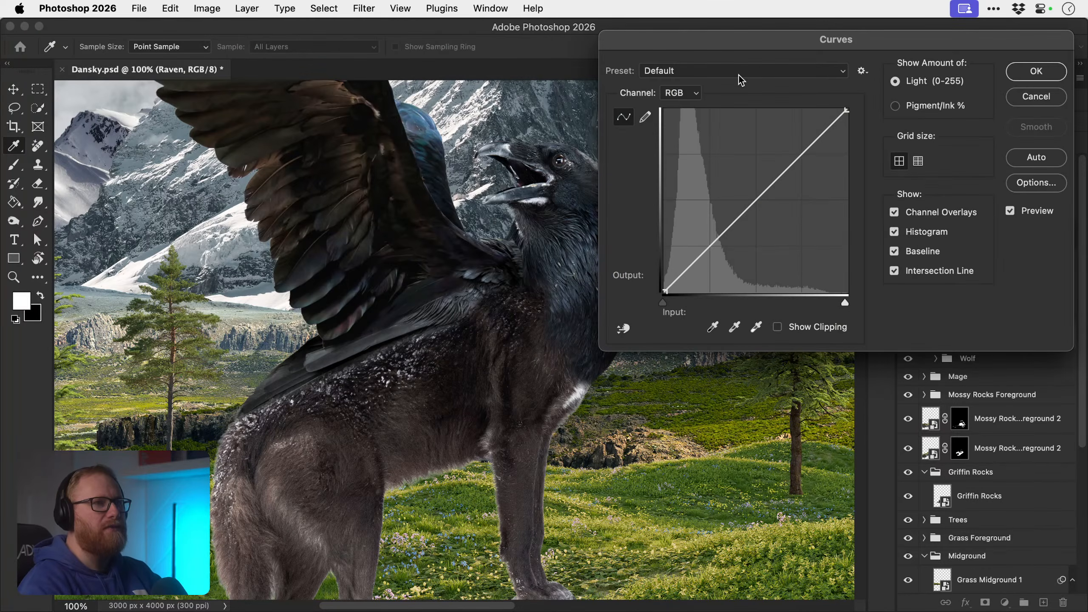
- Raise the Red channel midtones in the Raven layer's Curves, mapping input 119 to output 140
click(739, 73)
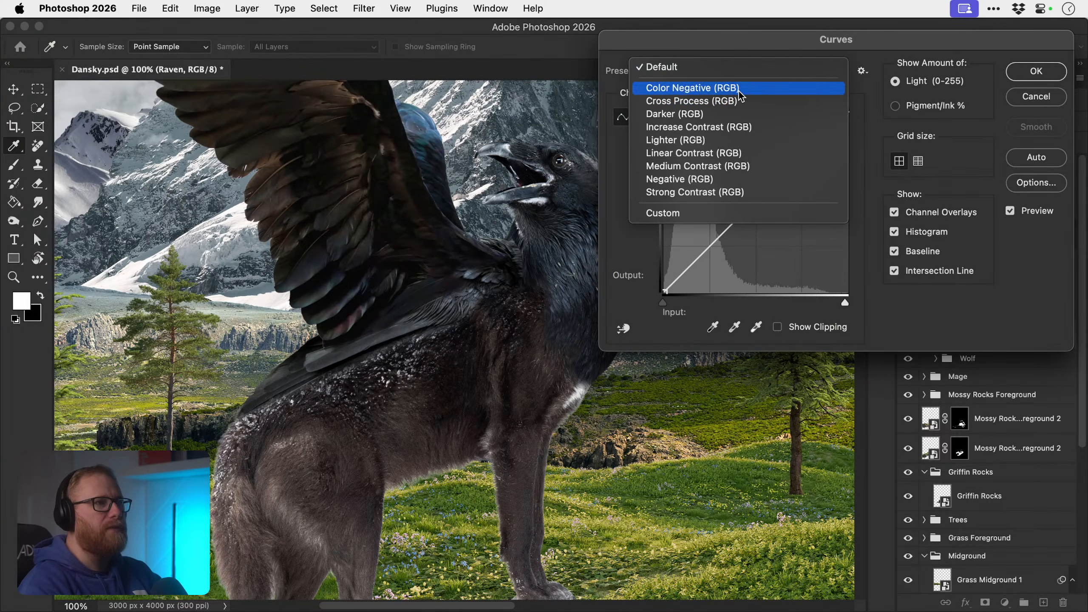
click(755, 74)
click(690, 92)
click(686, 107)
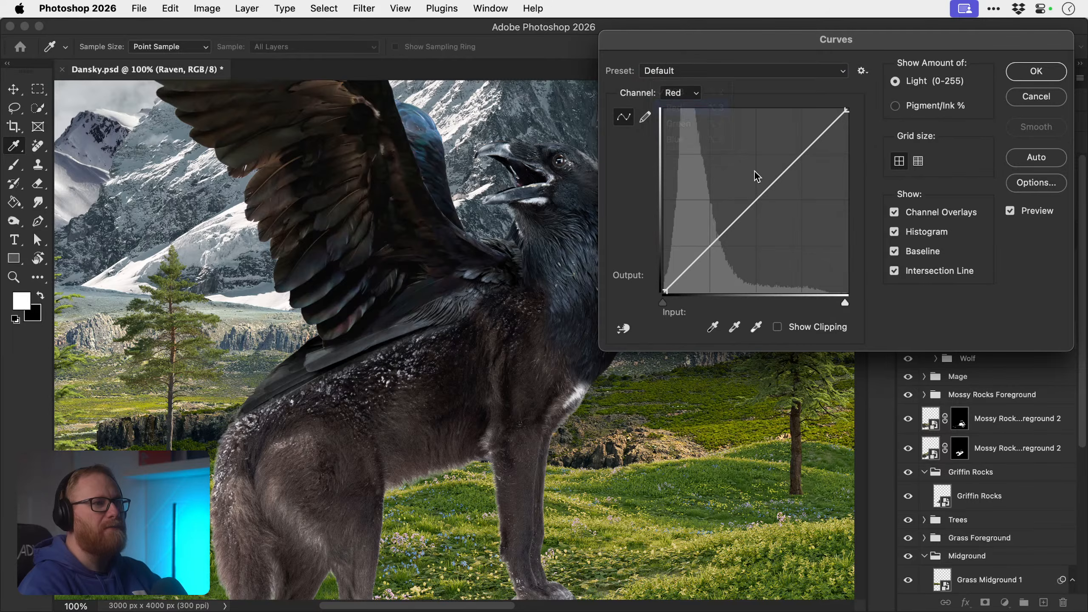
click(753, 198)
drag(748, 197, 746, 193)
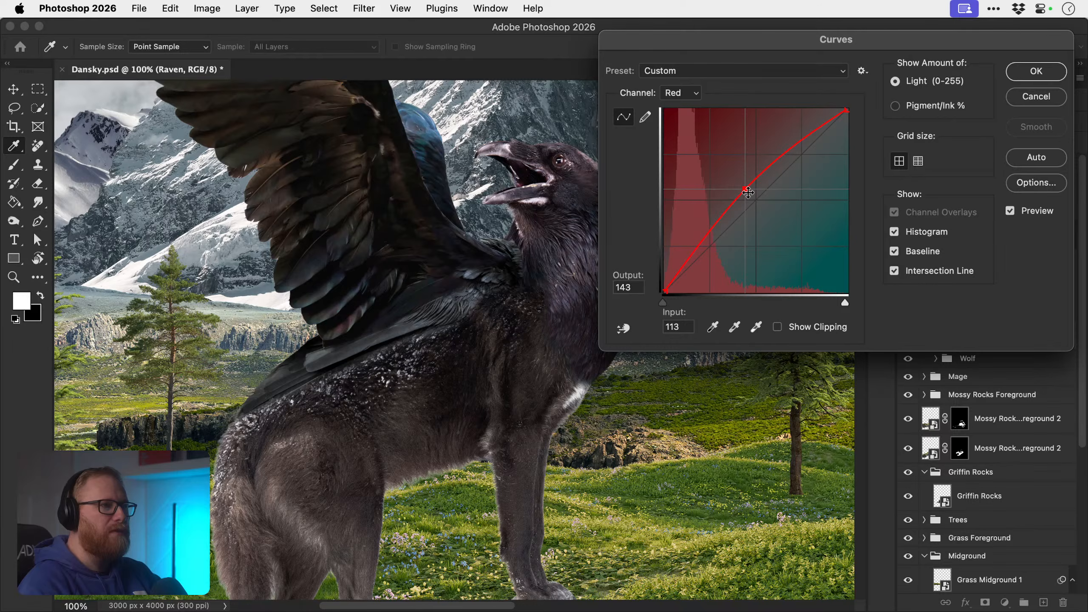
scroll(466, 292, right, 5)
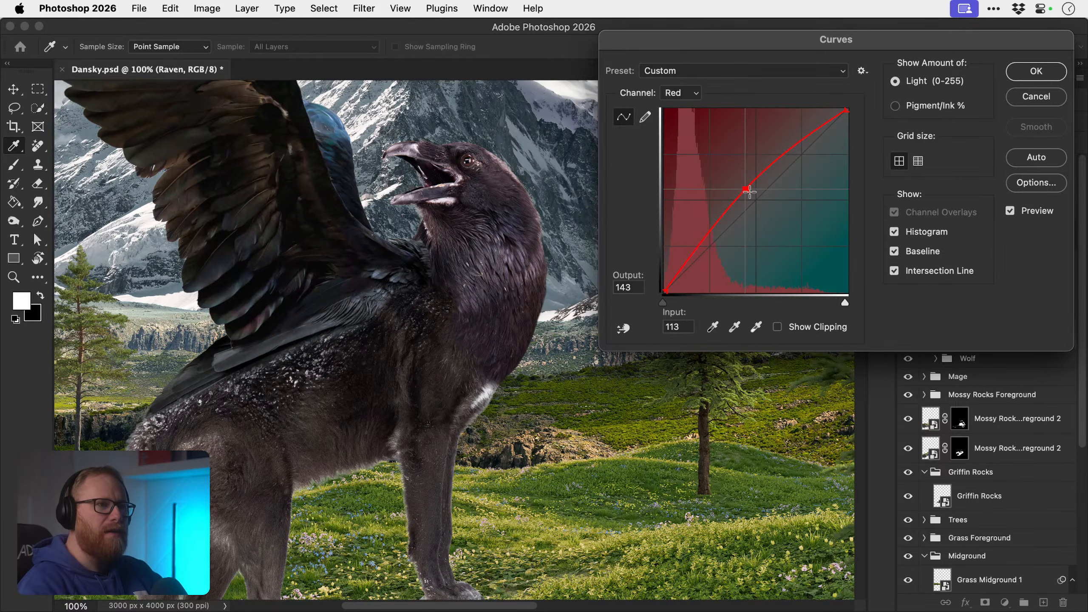
drag(749, 193, 749, 192)
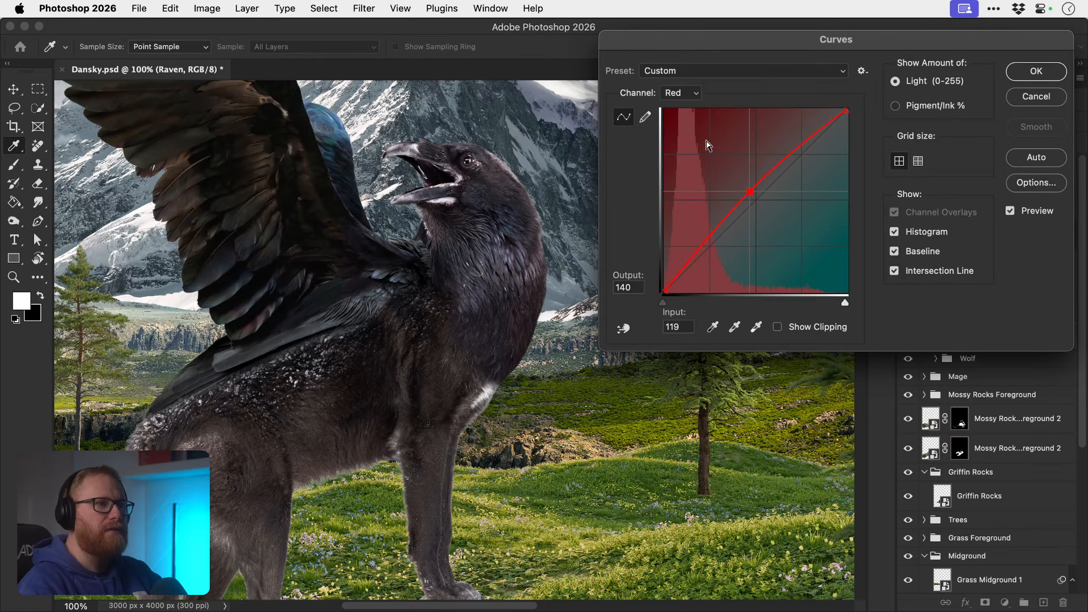
- Lower the Blue channel midtones to output 122 at input 137, apply the Raven's Curves and compare before and after
click(681, 93)
click(678, 124)
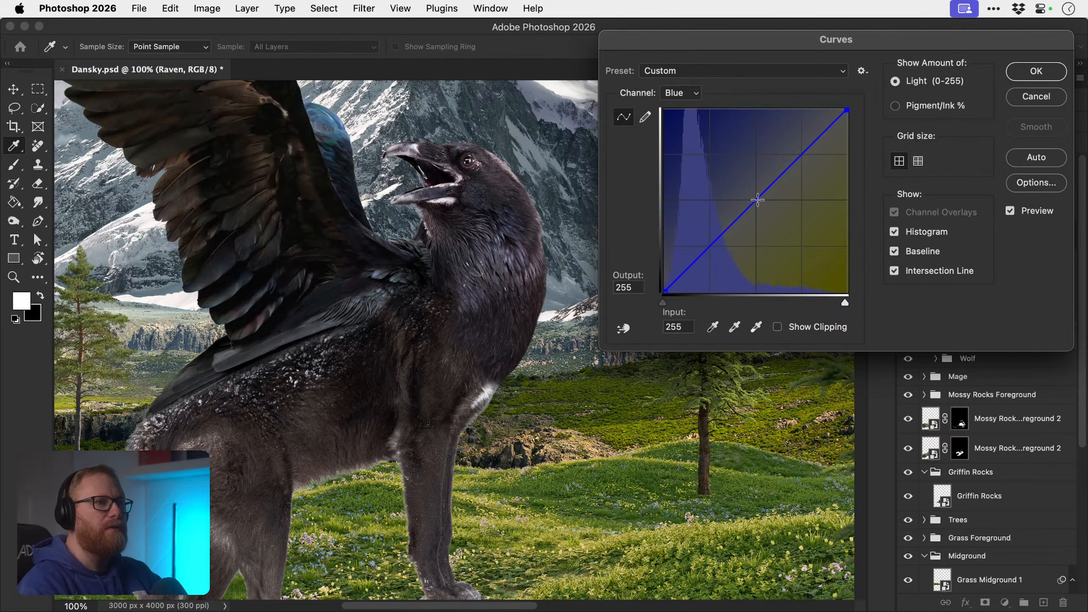
click(763, 207)
drag(766, 207, 763, 204)
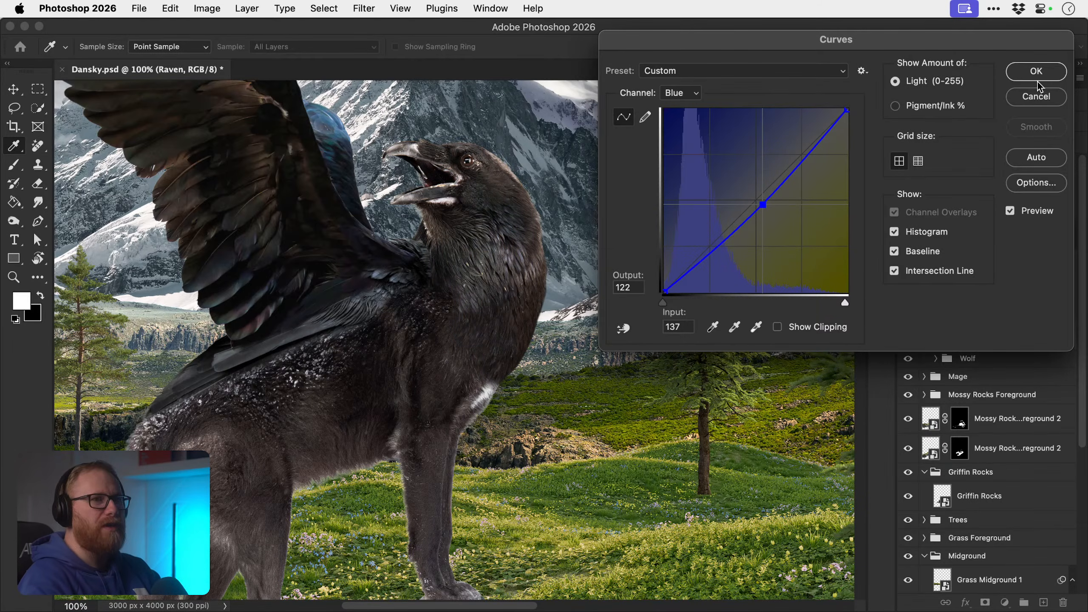
key(Return)
key(super+z)
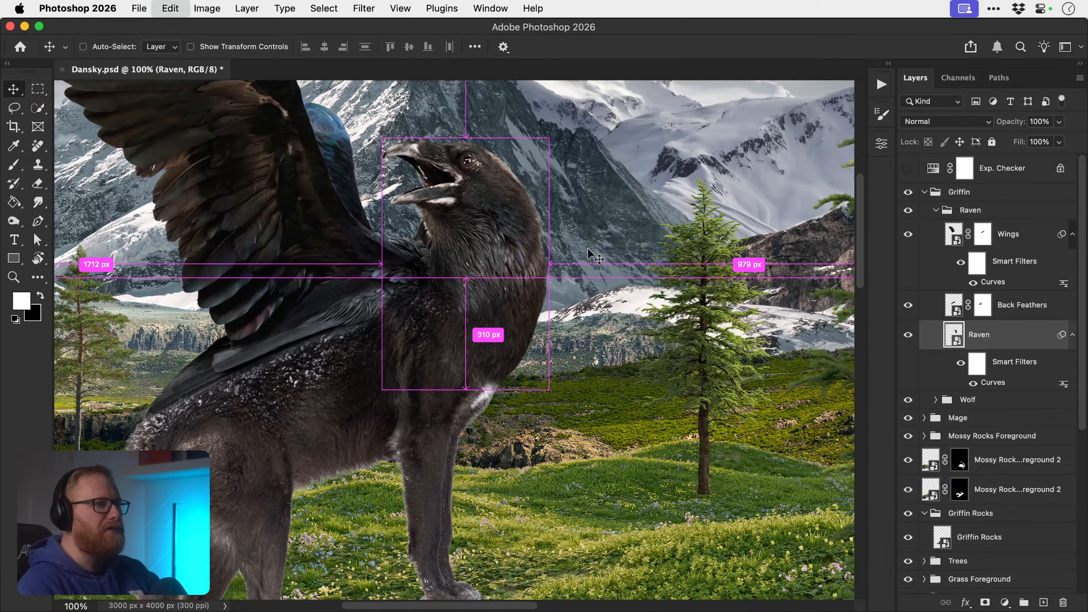
key(super+shift+z)
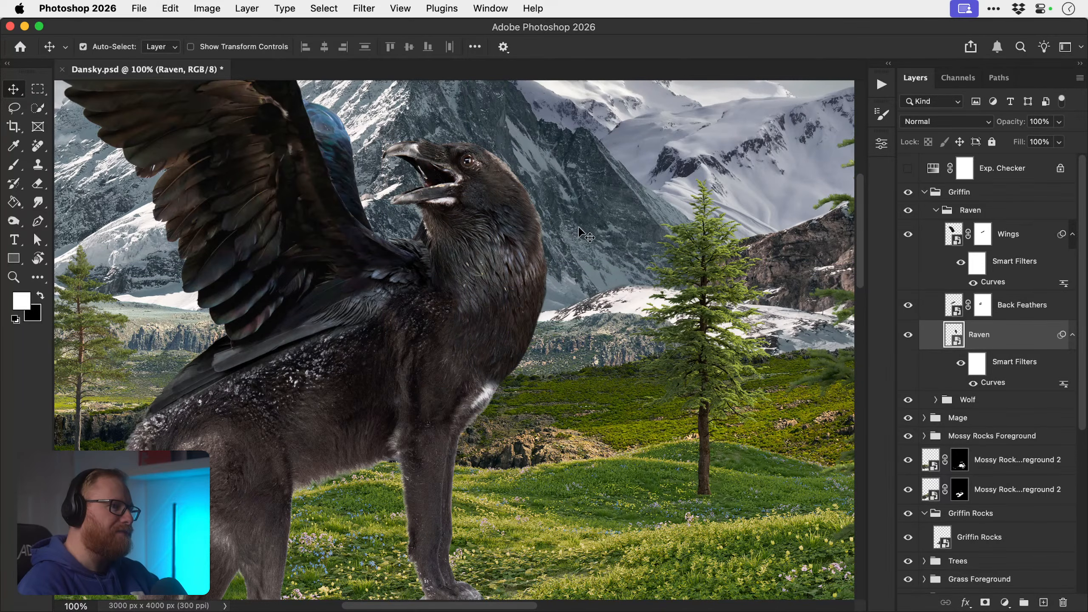
- Try to copy the Raven layer's Curves filter onto the Wings layer's smart filters
drag(538, 261, 609, 254)
drag(497, 276, 598, 324)
drag(561, 276, 563, 317)
click(478, 272)
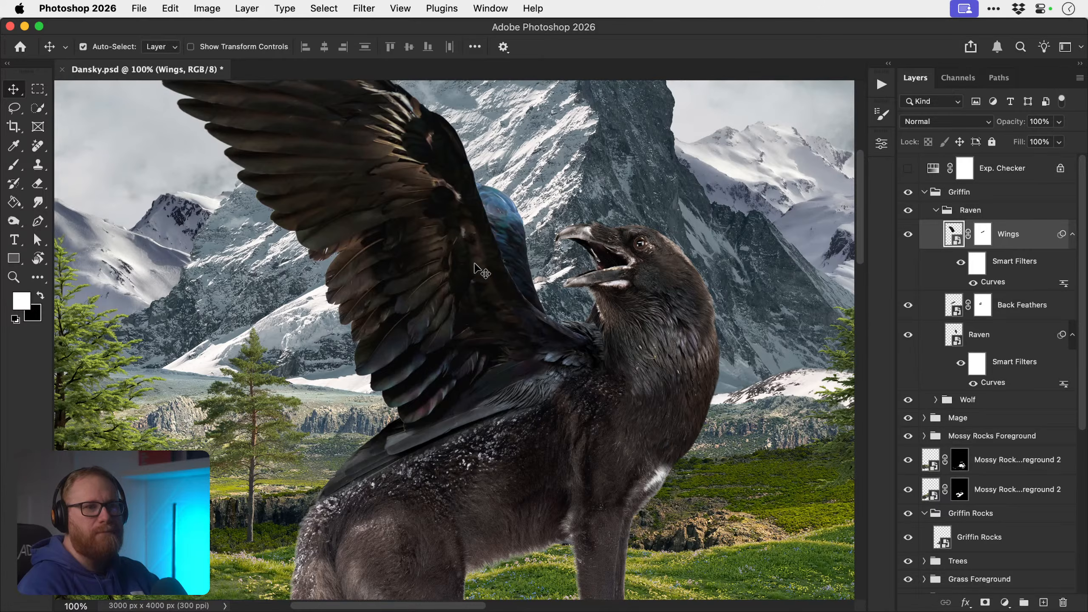
drag(987, 383, 974, 287)
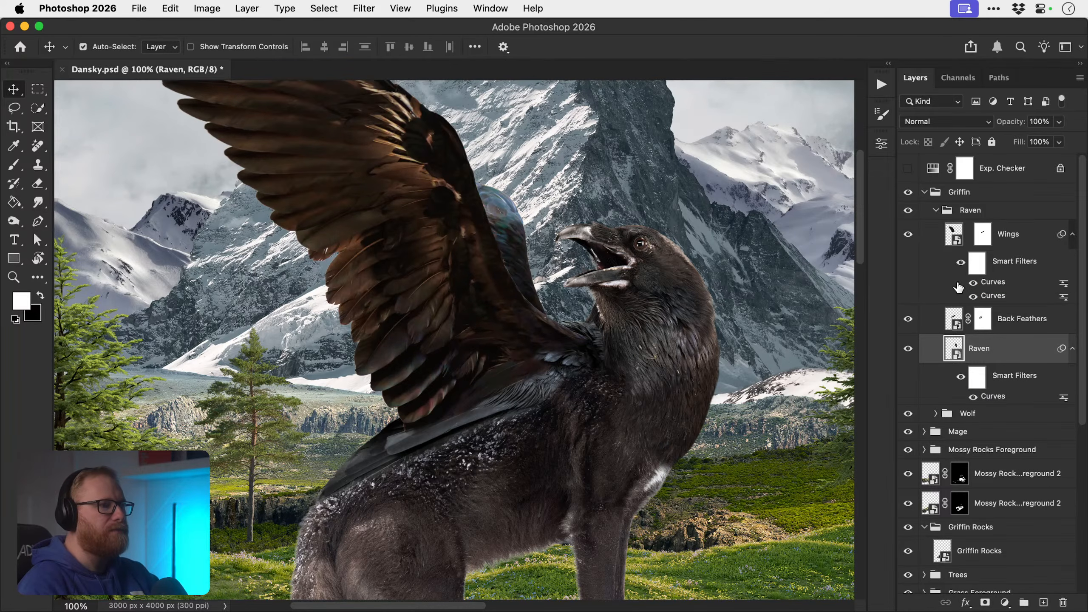
key(super+z)
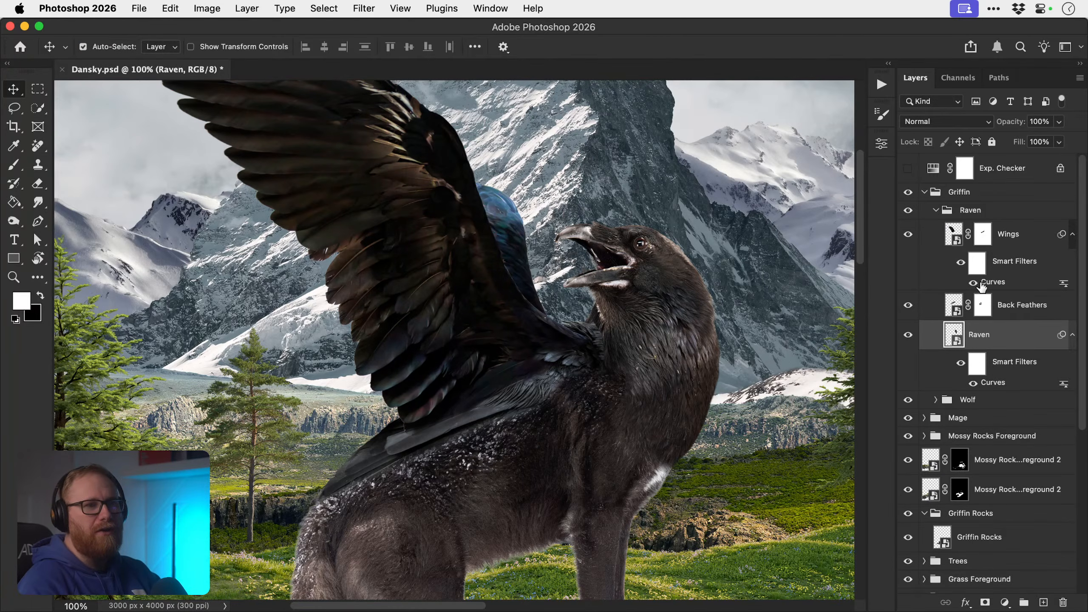
- Warm the Wings layer by editing its existing Curves filter, adjusting the Red channel and lowering Blue to output 123 at input 134
double_click(993, 283)
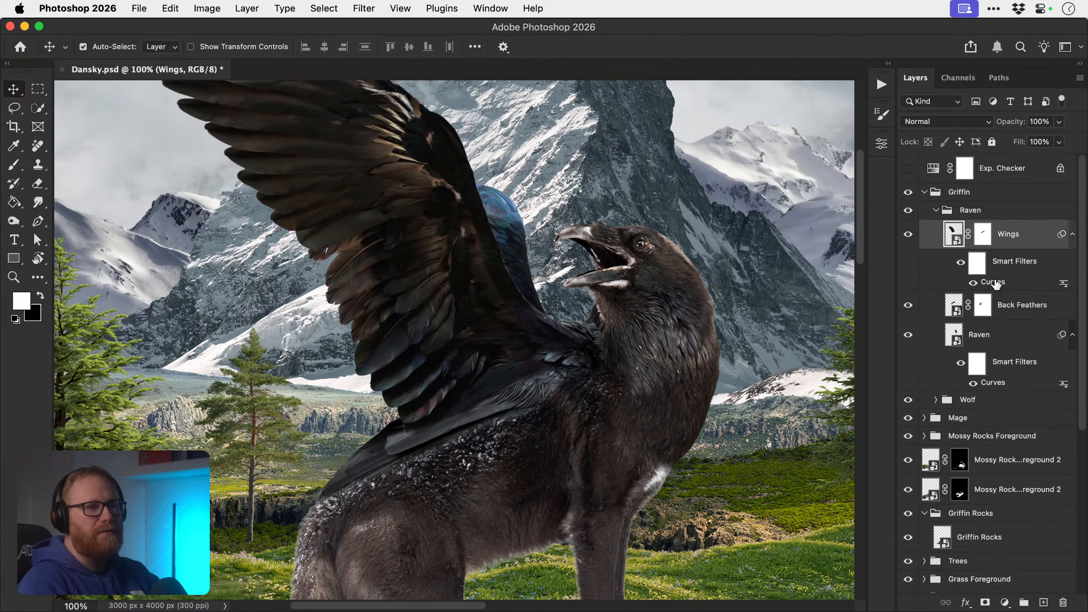
click(681, 93)
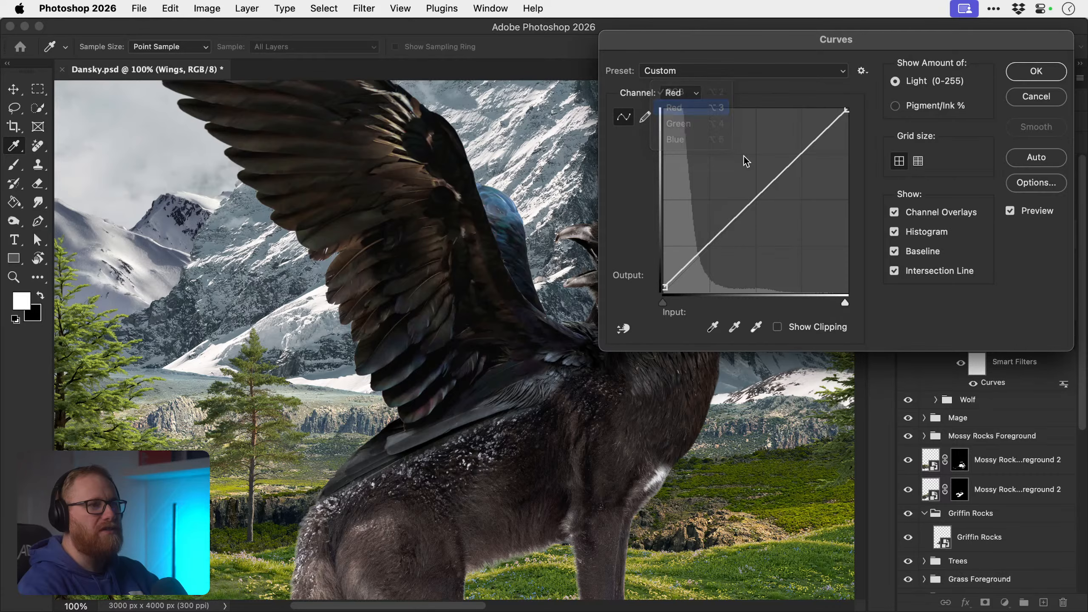
click(678, 106)
drag(755, 199, 761, 203)
click(691, 94)
click(696, 121)
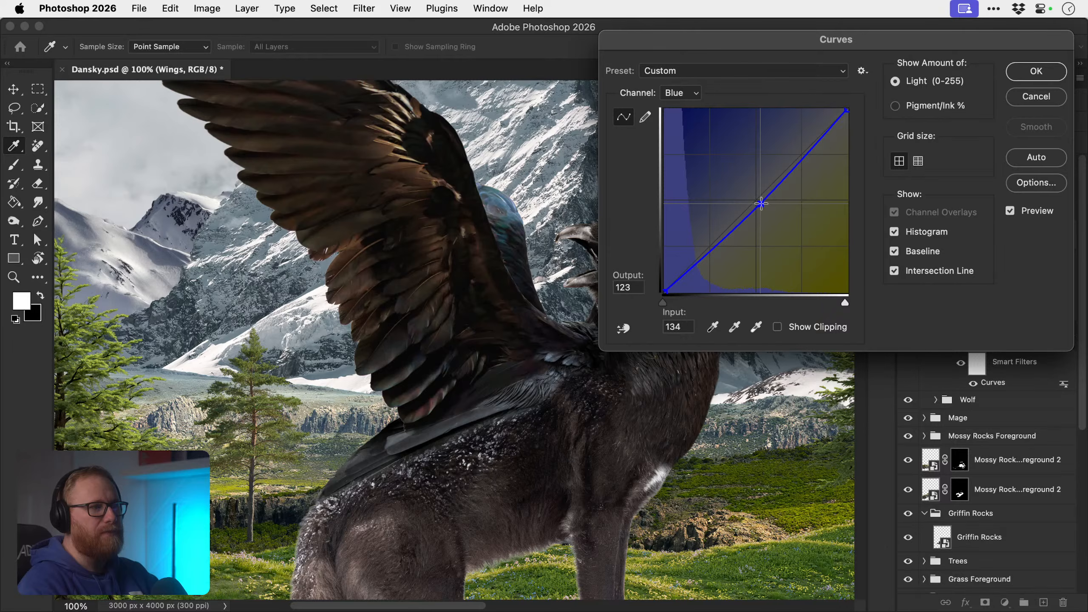
click(1037, 71)
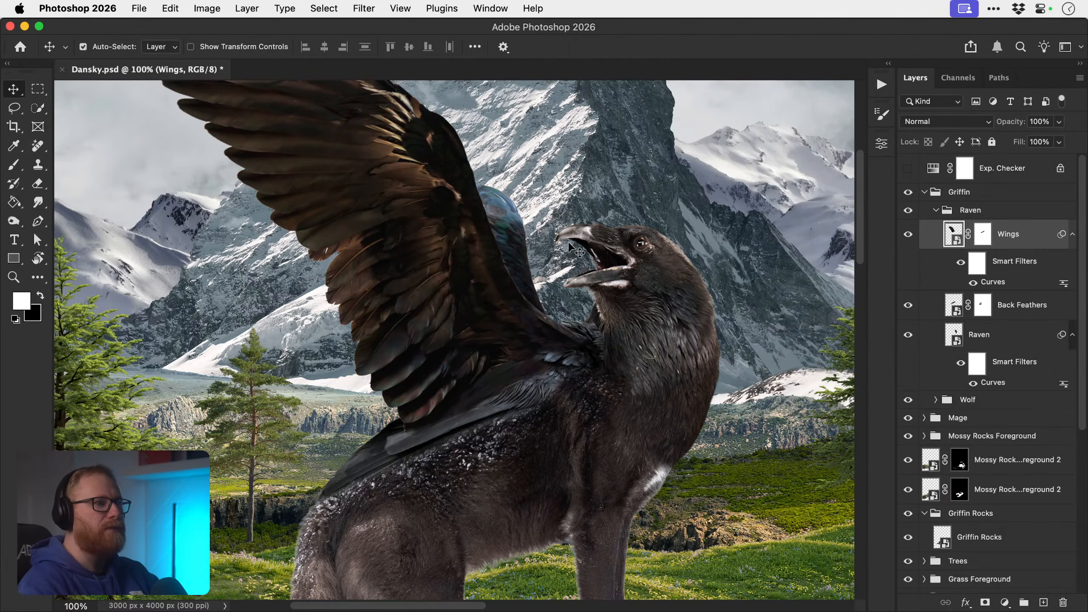
- Copy the Raven layer's Curves smart filter onto the Back Feathers layer
key(super+0)
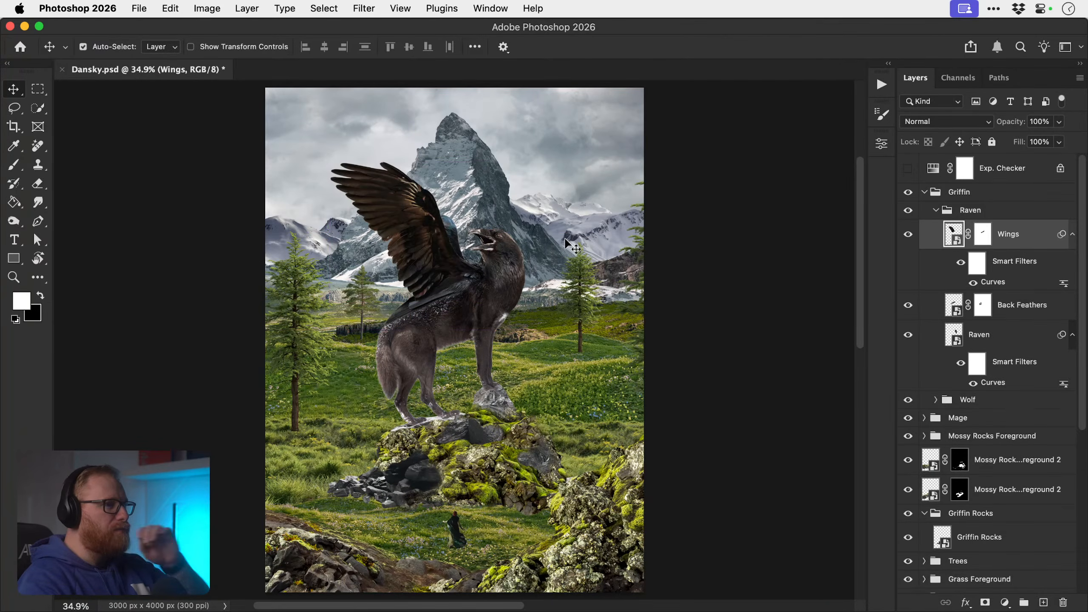
click(994, 341)
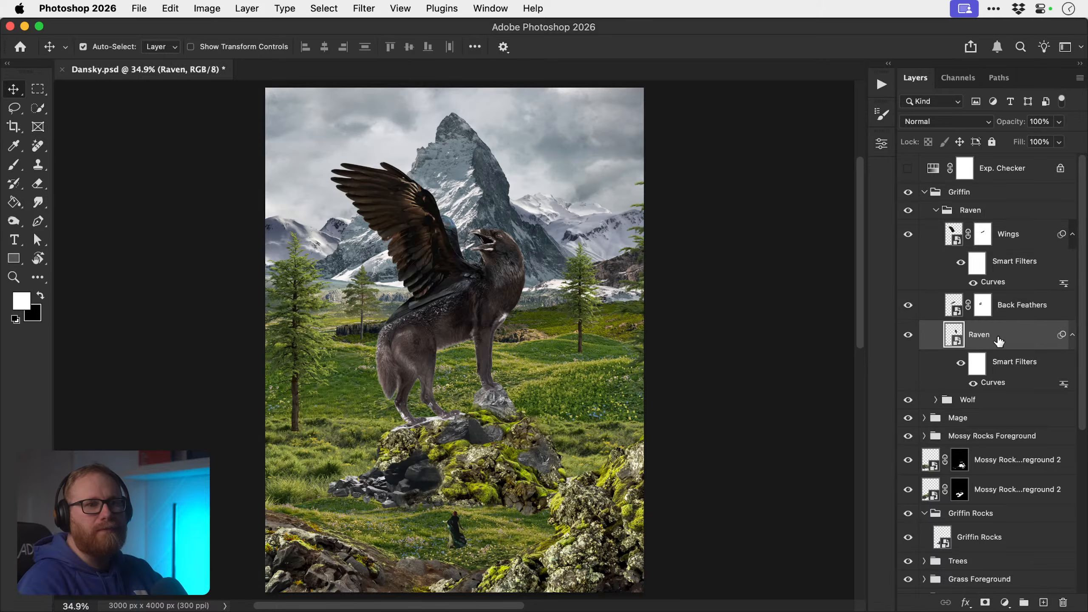
drag(1002, 383, 1004, 309)
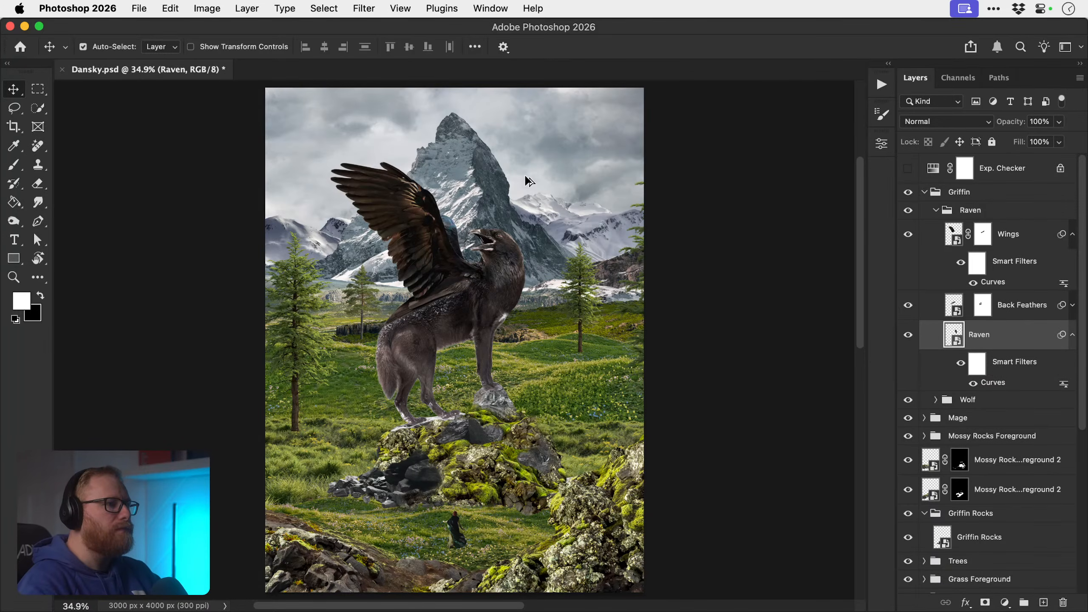
click(424, 303)
click(424, 304)
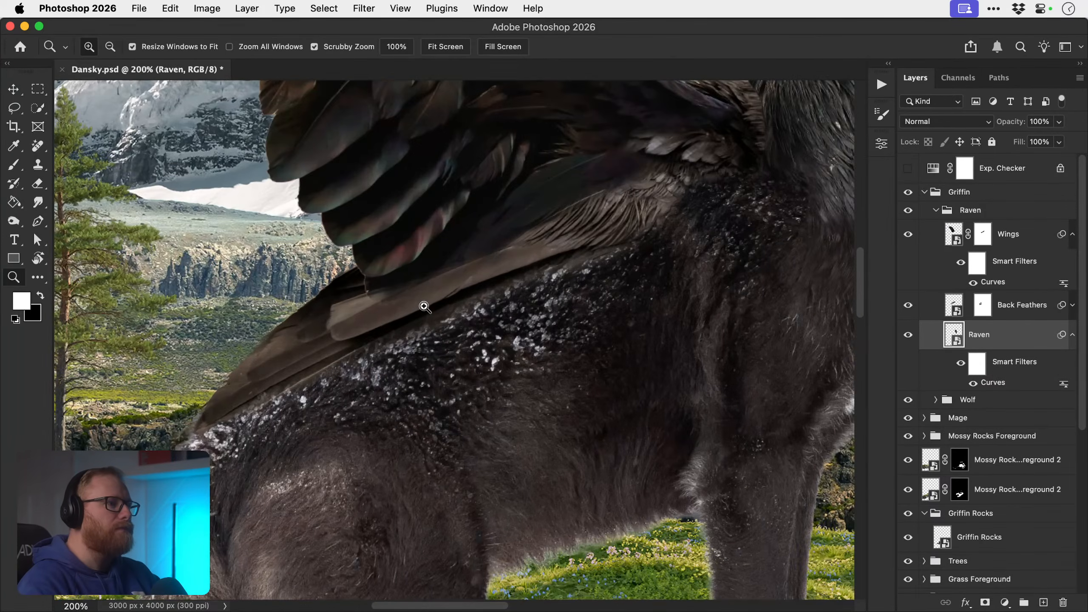
- Edit the Back Feathers' Curves filter, toning down the Red channel and setting the Blue midtone point to input 135, output 122
click(935, 303)
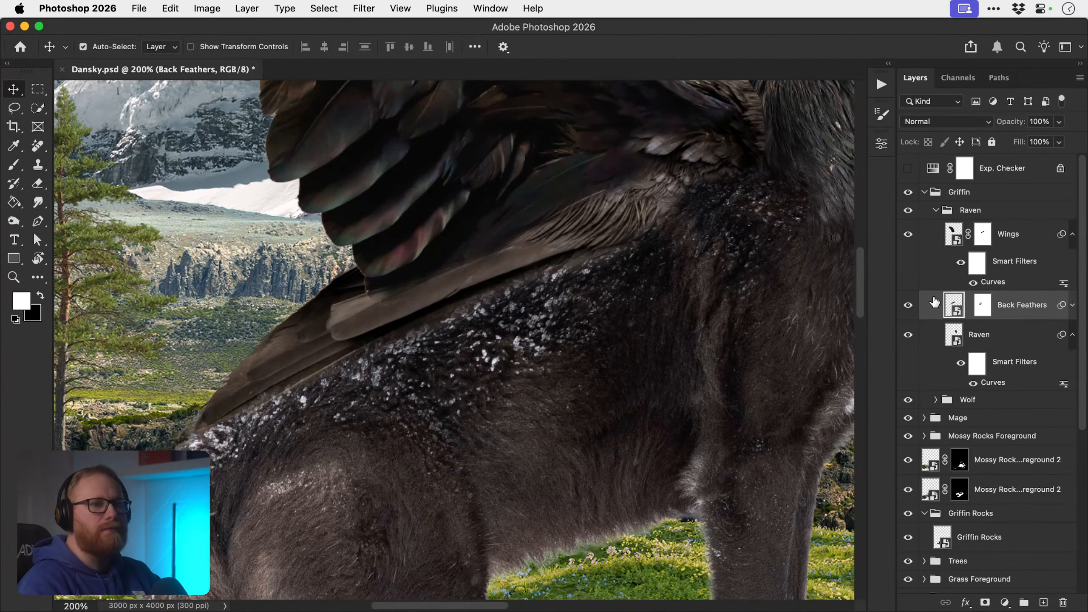
click(1073, 304)
double_click(995, 354)
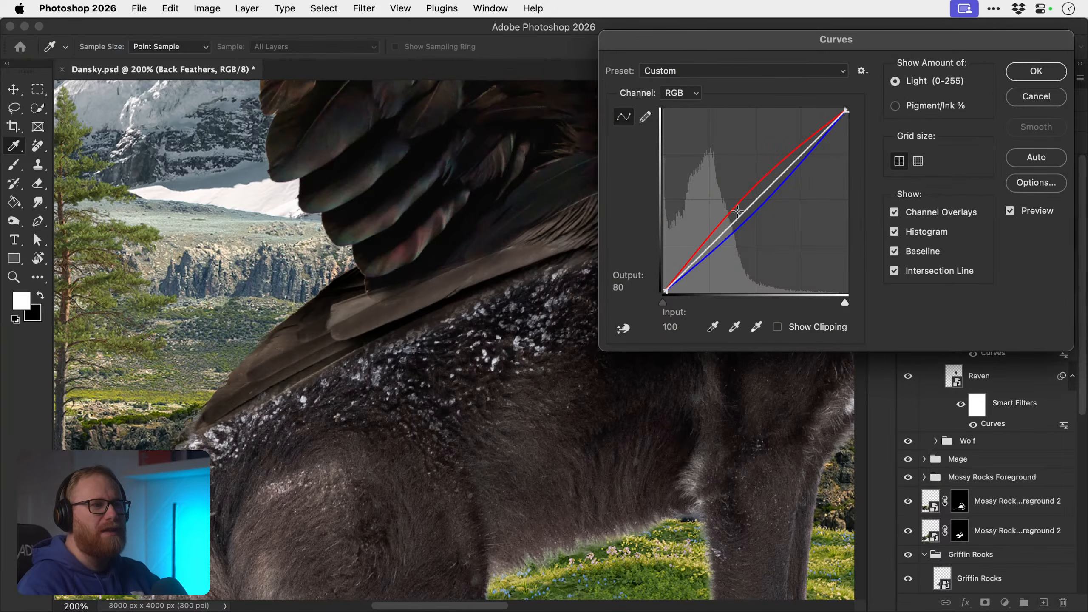
click(682, 93)
click(682, 106)
drag(749, 191, 762, 204)
click(681, 93)
click(678, 116)
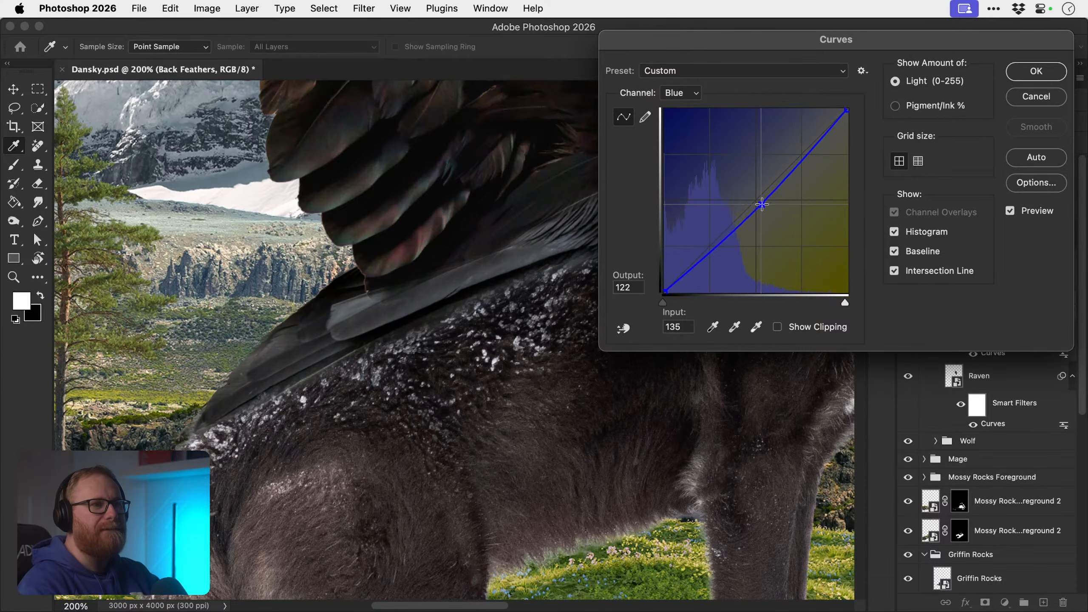
click(1031, 76)
- Examine the wolf's paws on the griffin rocks up close and select the Wolf layer
key(super+0)
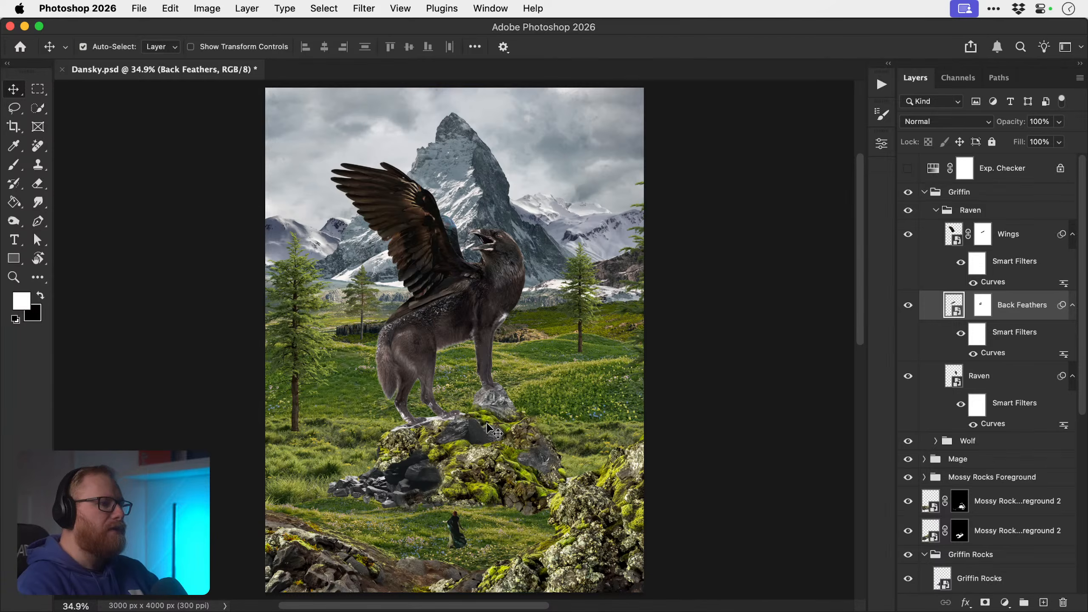
key(z)
drag(471, 398, 559, 408)
key(v)
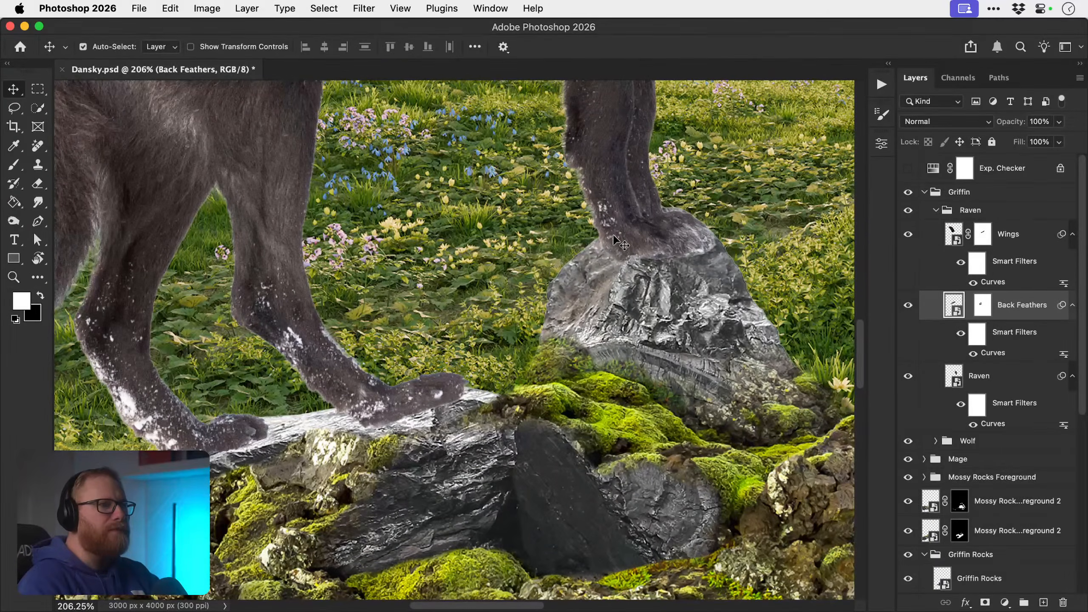
click(616, 244)
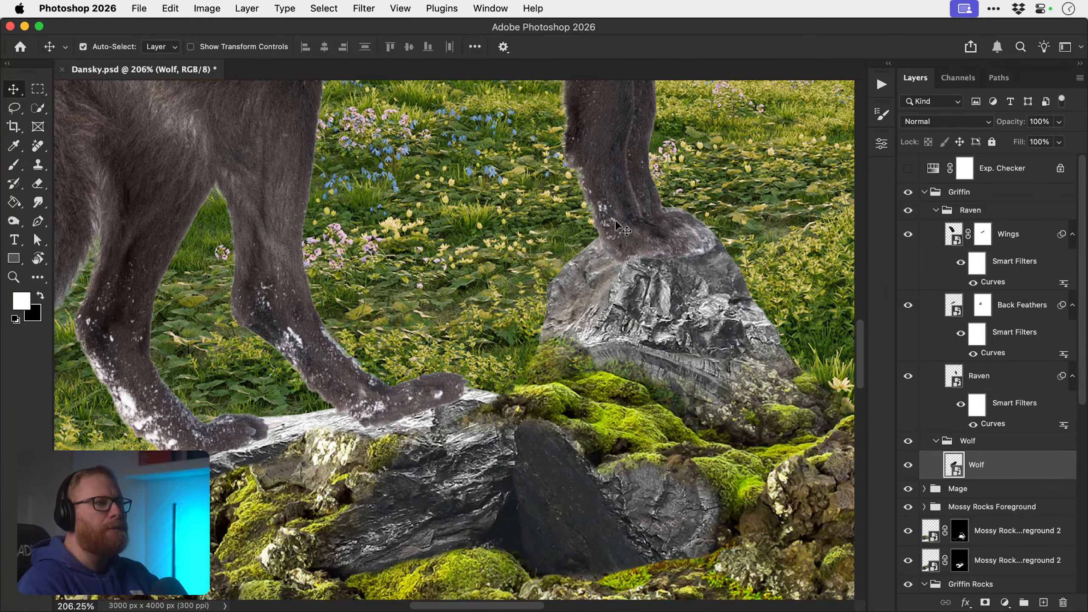
key(super+0)
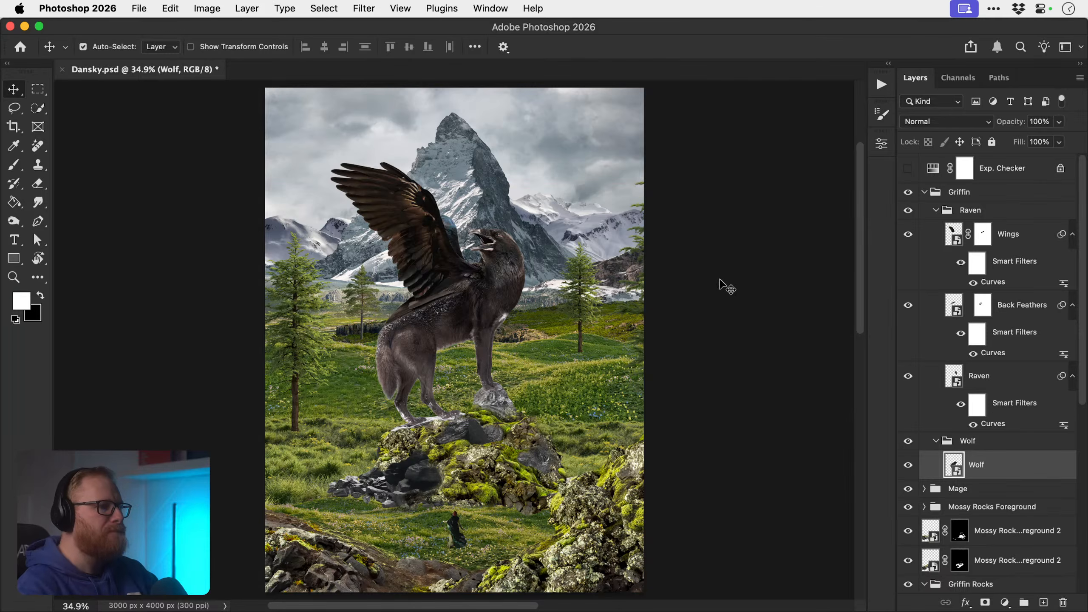
- Edit the Mage layer's Curves filter, raising the Green channel midtones to input 121, output 132, and compare it with the preview off
key(z)
click(457, 540)
click(457, 540)
click(457, 540)
click(456, 540)
click(457, 541)
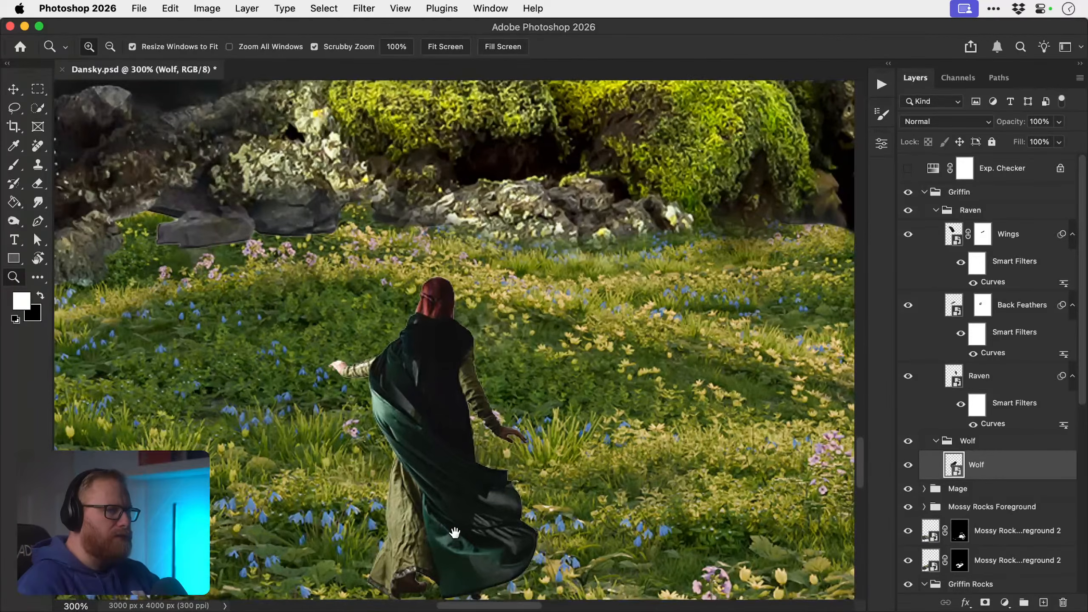
drag(455, 526, 460, 481)
key(v)
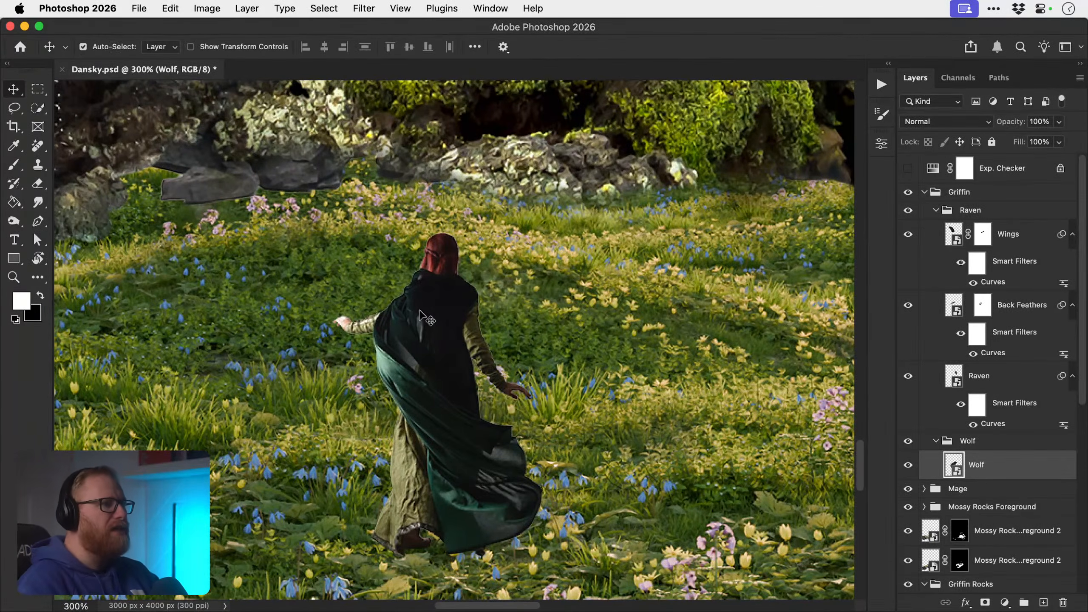
click(434, 342)
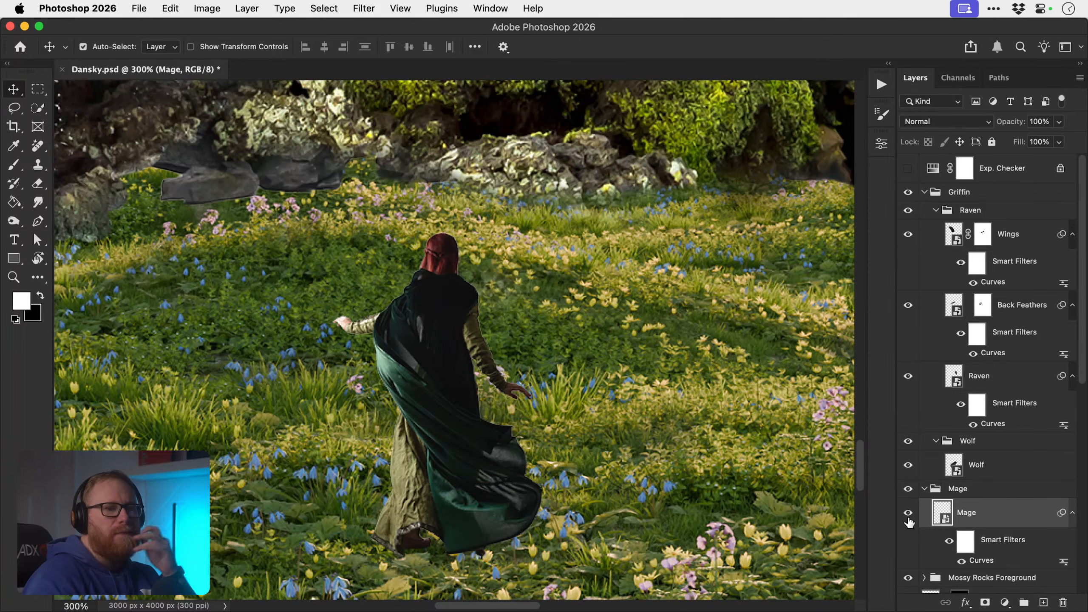
double_click(982, 564)
click(675, 93)
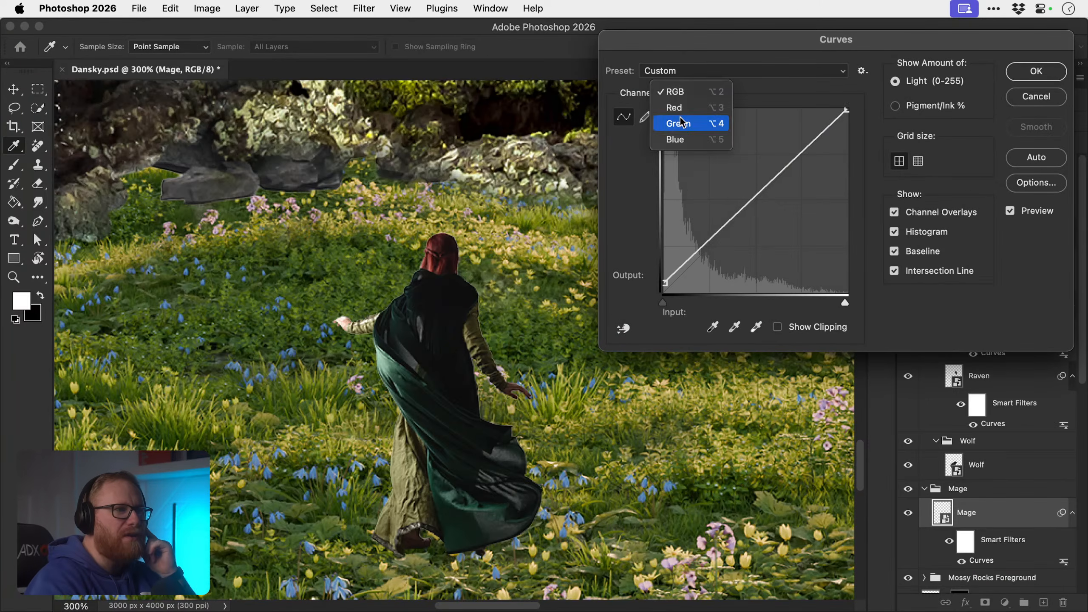
click(681, 123)
click(751, 199)
mouse_move(751, 199)
mouse_down()
mouse_move(744, 191)
mouse_move(751, 198)
mouse_up()
click(1011, 211)
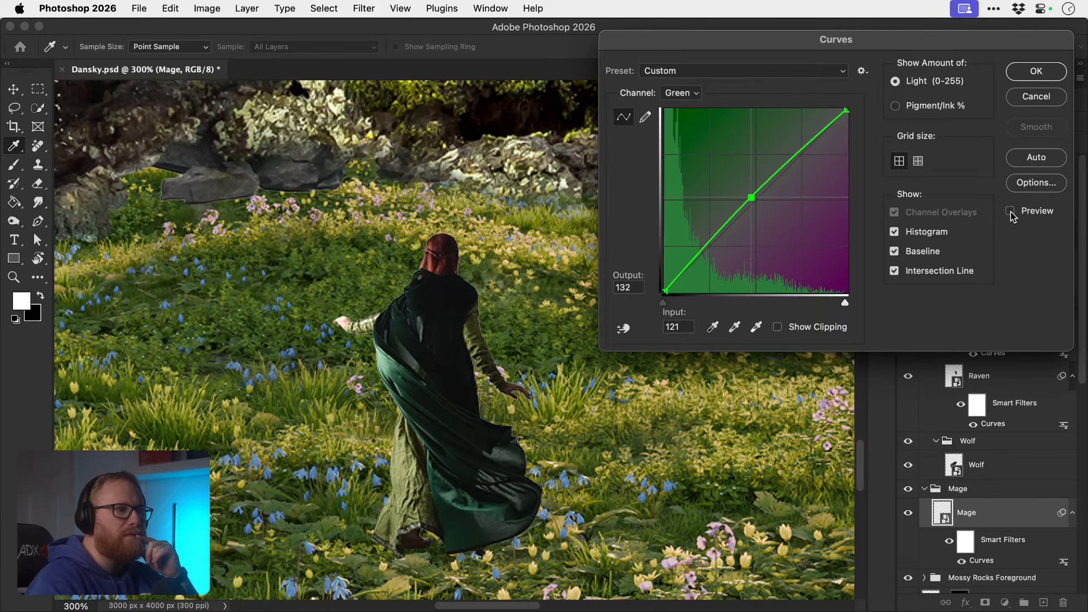
click(1011, 211)
click(1008, 71)
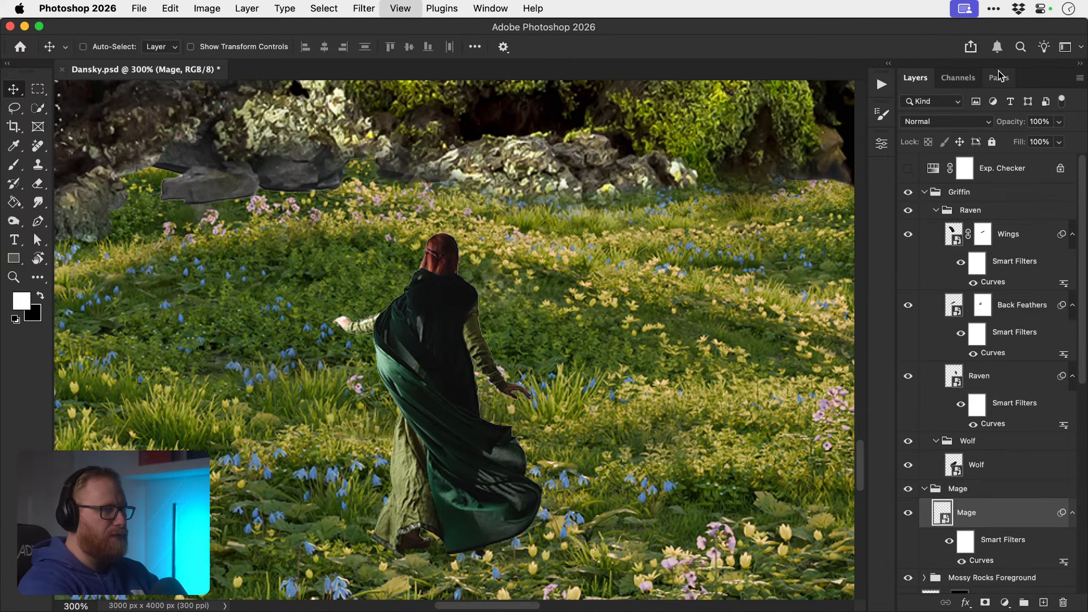
- Collapse the Raven and Wolf groups and add a Color Balance adjustment layer inside the Griffin group, clipped to the Raven group
key(super+0)
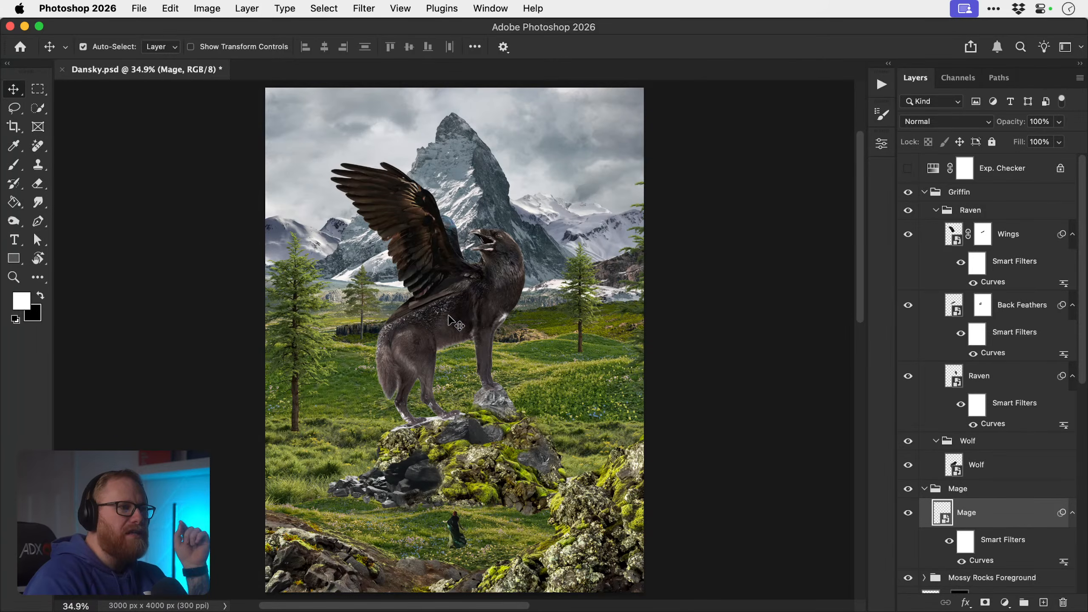
click(935, 211)
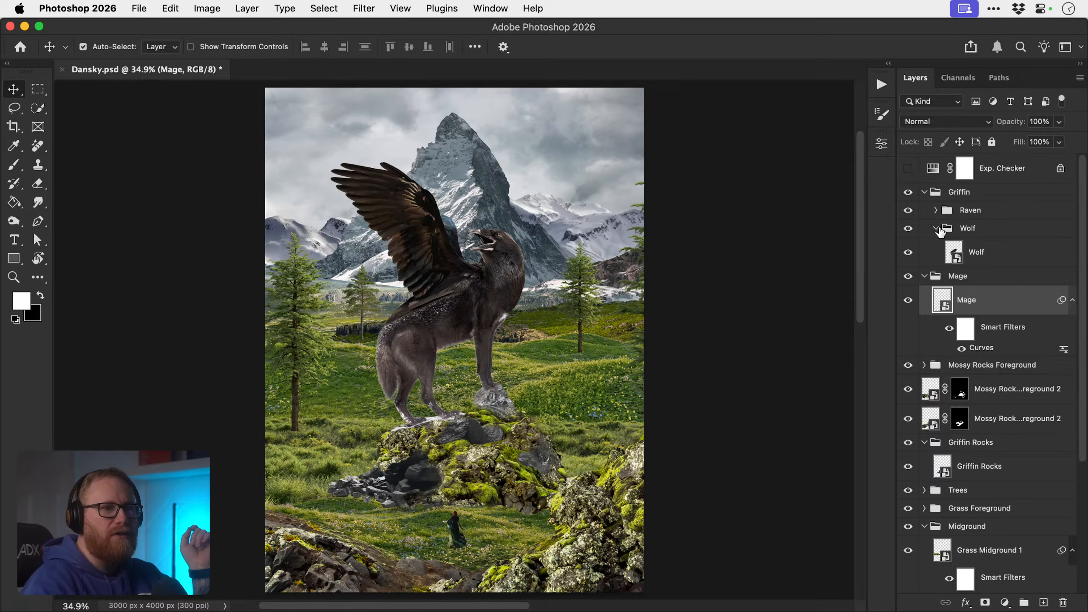
click(937, 228)
click(959, 193)
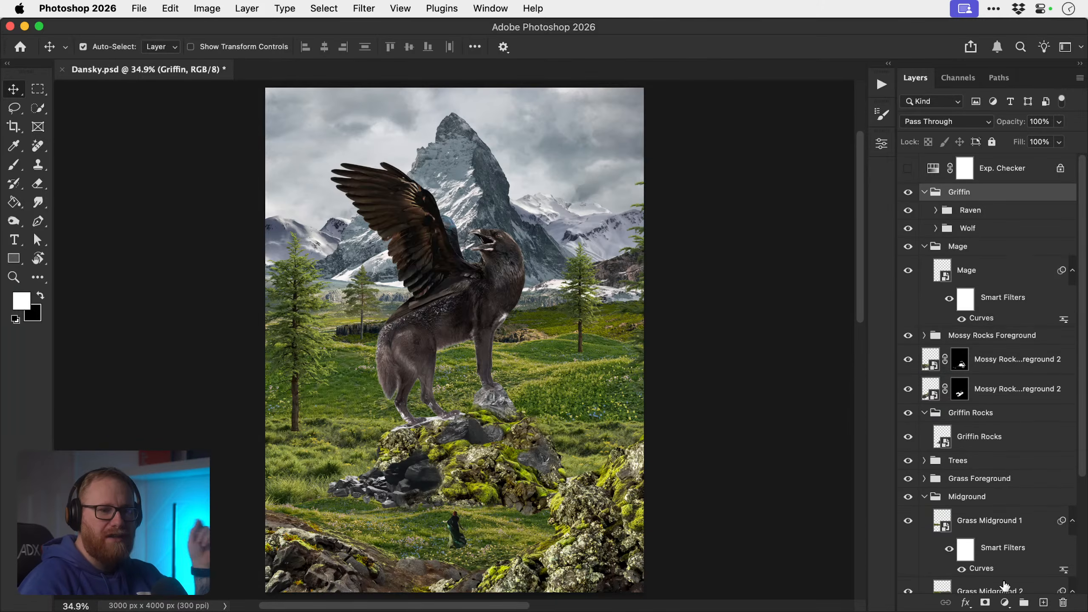
click(1004, 602)
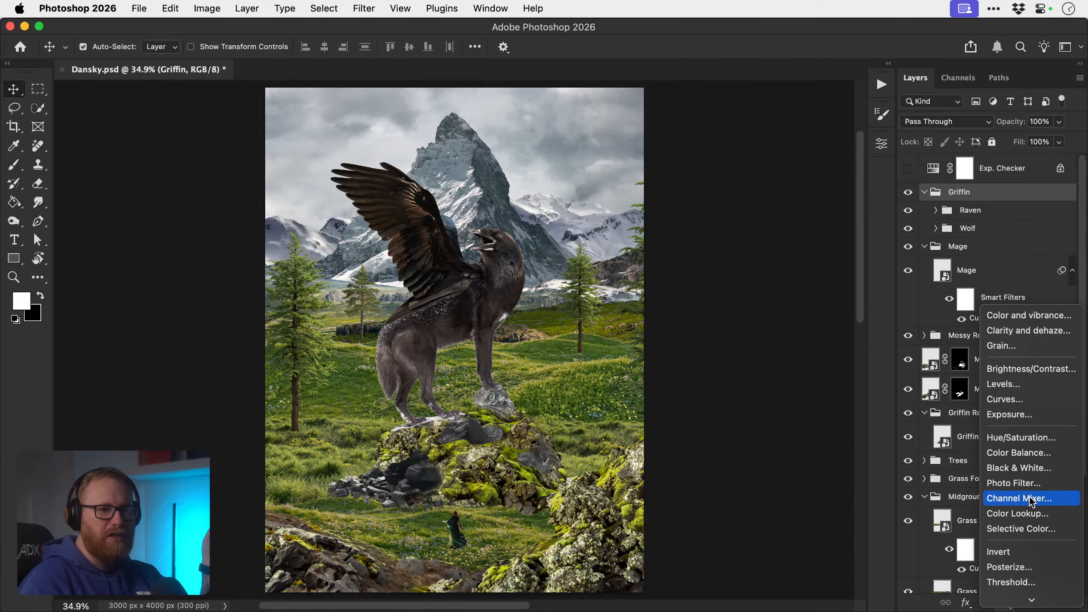
click(1030, 453)
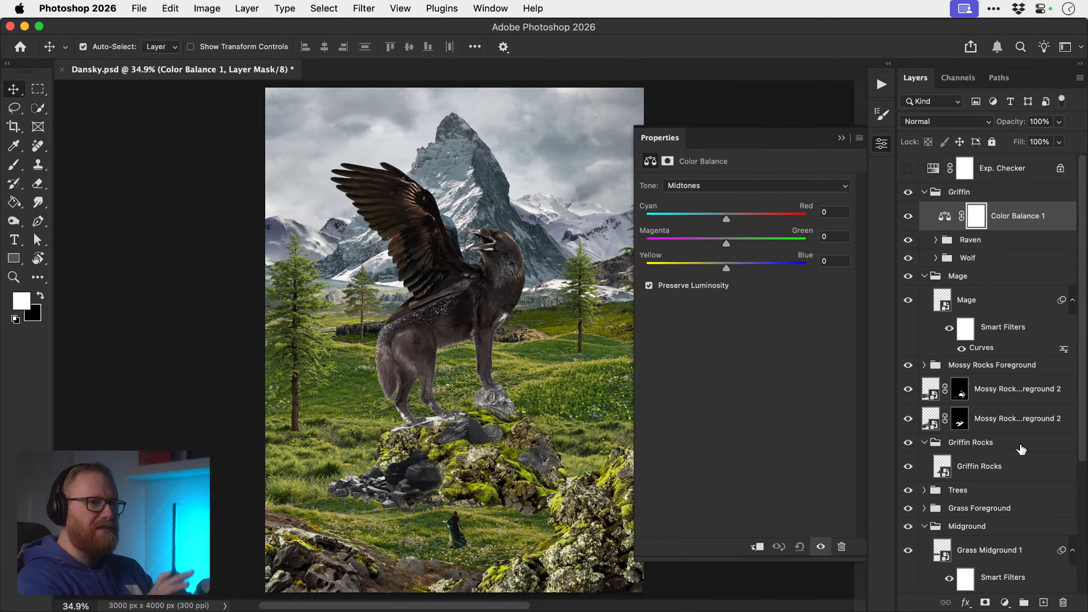
alt+click(1013, 229)
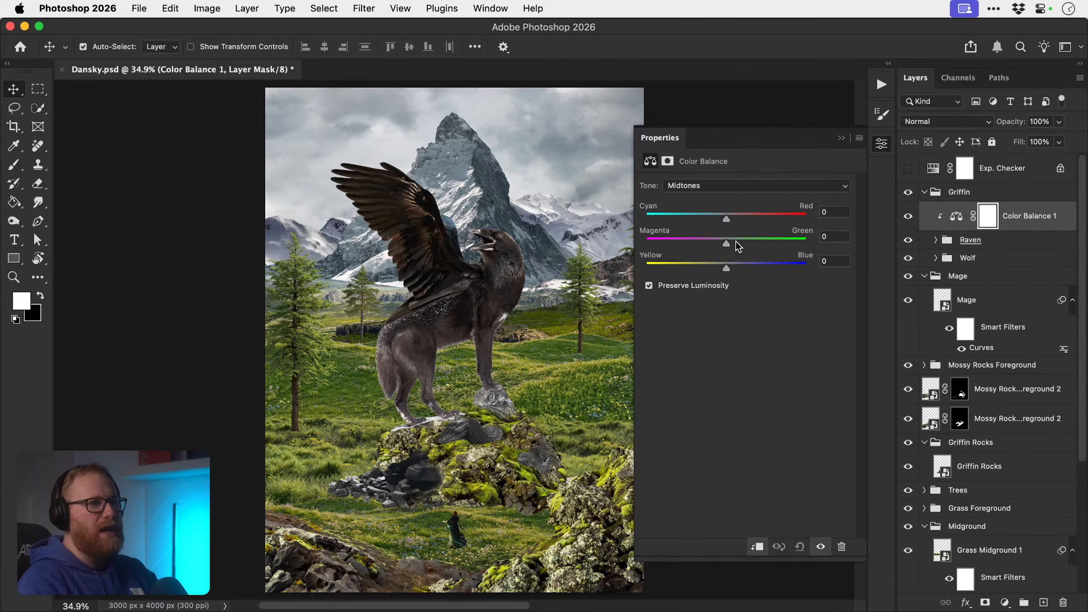
- Test the Color Balance with Magenta–Green at +47, and move its layer above the Griffin group, clipped to that whole group
click(765, 242)
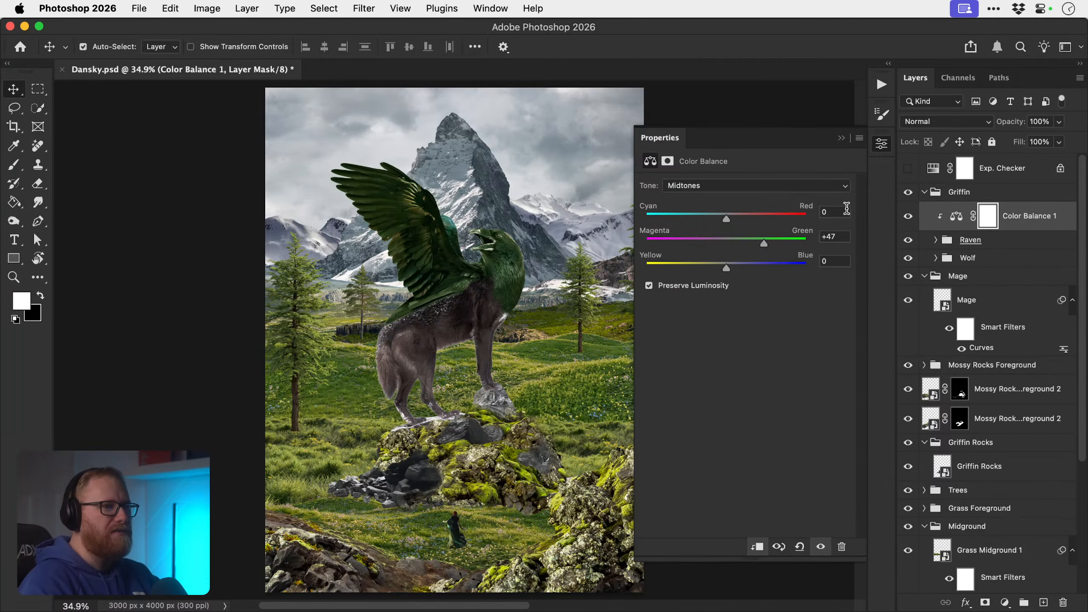
drag(981, 229, 1015, 184)
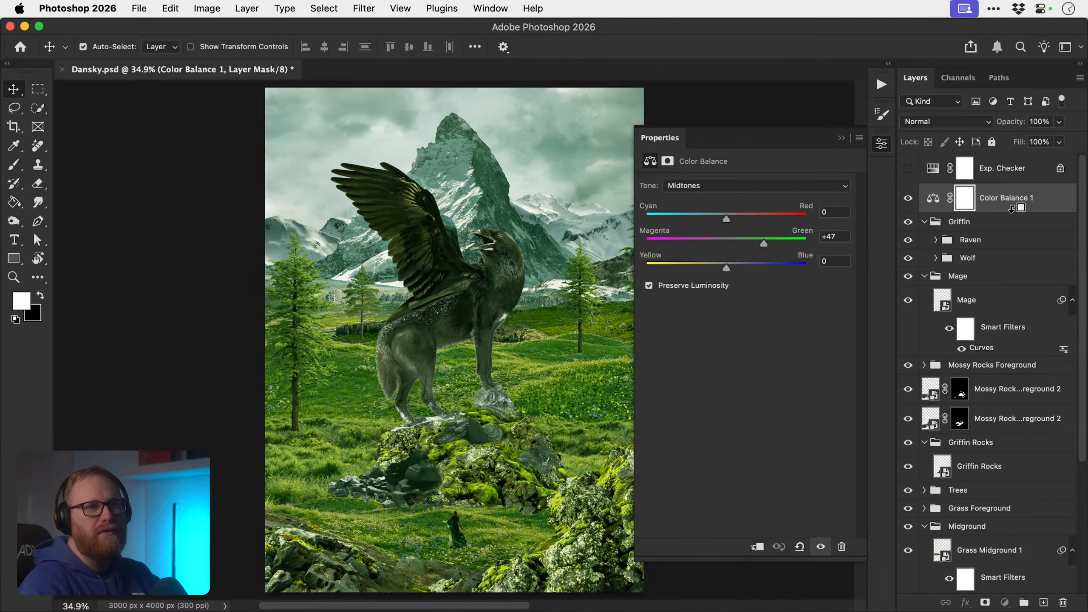
alt+click(1015, 212)
- Set the Griffin Color Balance midtones to Magenta–Green +3 and Yellow–Blue -11
click(786, 242)
drag(785, 242, 728, 243)
drag(726, 267, 711, 266)
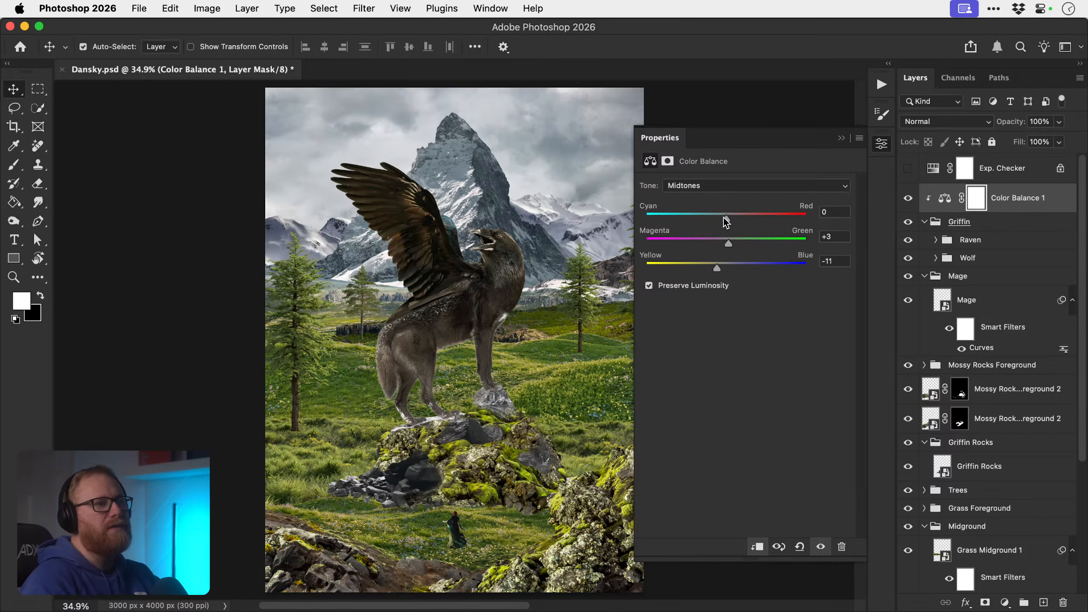
- Adjust the Griffin Color Balance shadows slightly on the Magenta–Green and Yellow–Blue ranges
click(718, 186)
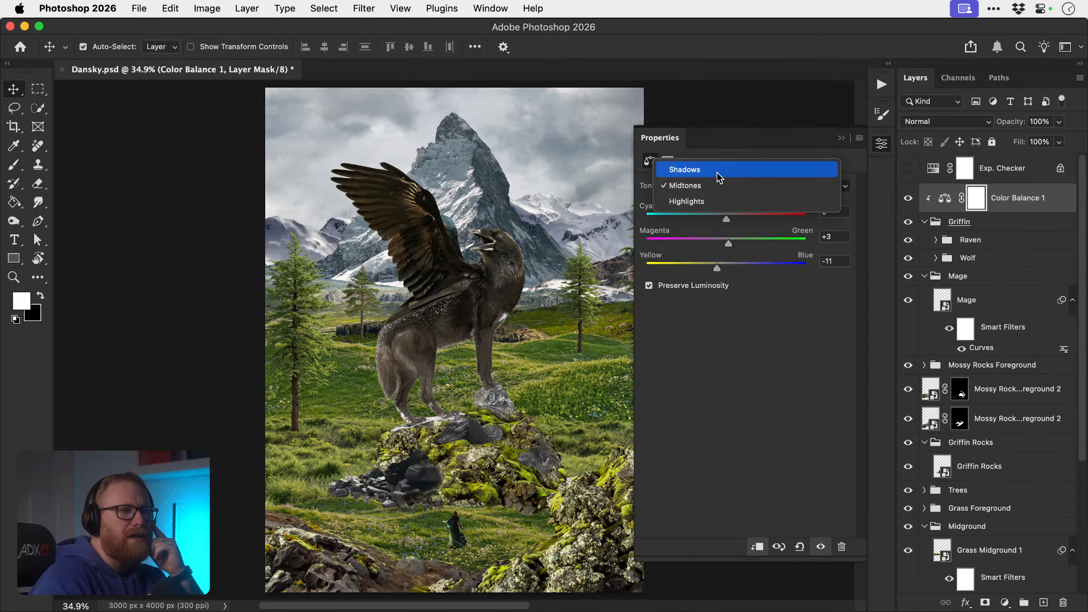
click(716, 172)
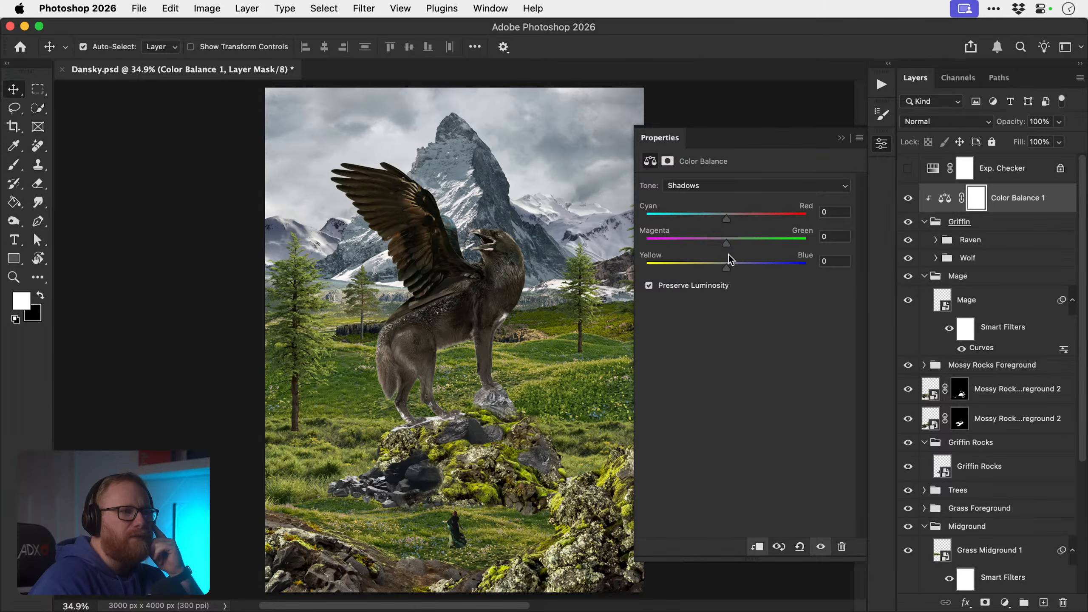
click(733, 241)
drag(732, 246, 736, 269)
click(723, 270)
- Set the Griffin Color Balance highlights to Magenta–Green 0 and Yellow–Blue -15
click(724, 186)
click(712, 218)
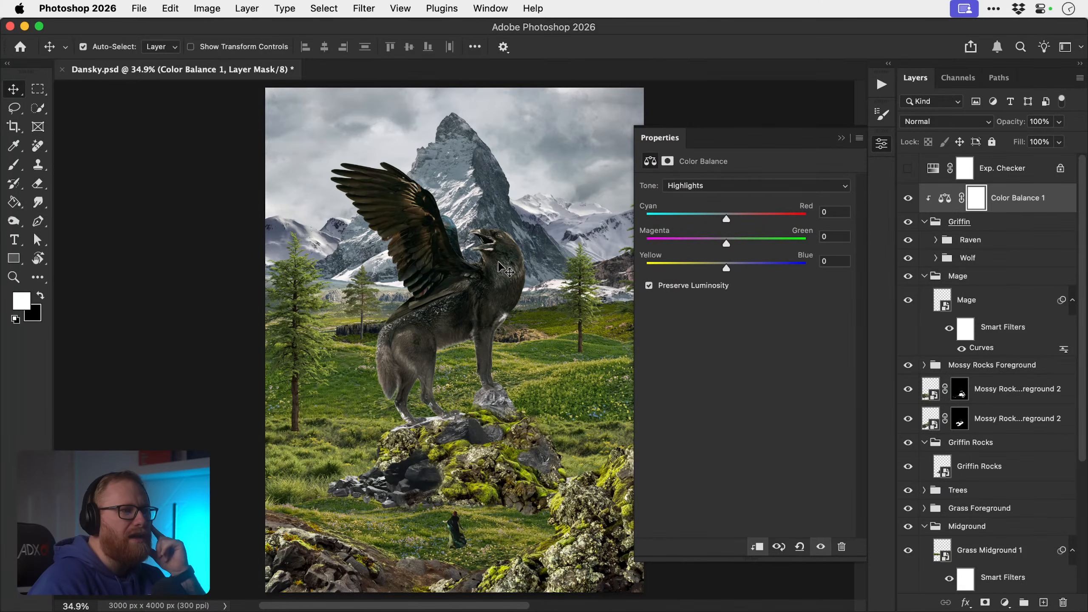
drag(727, 244, 703, 266)
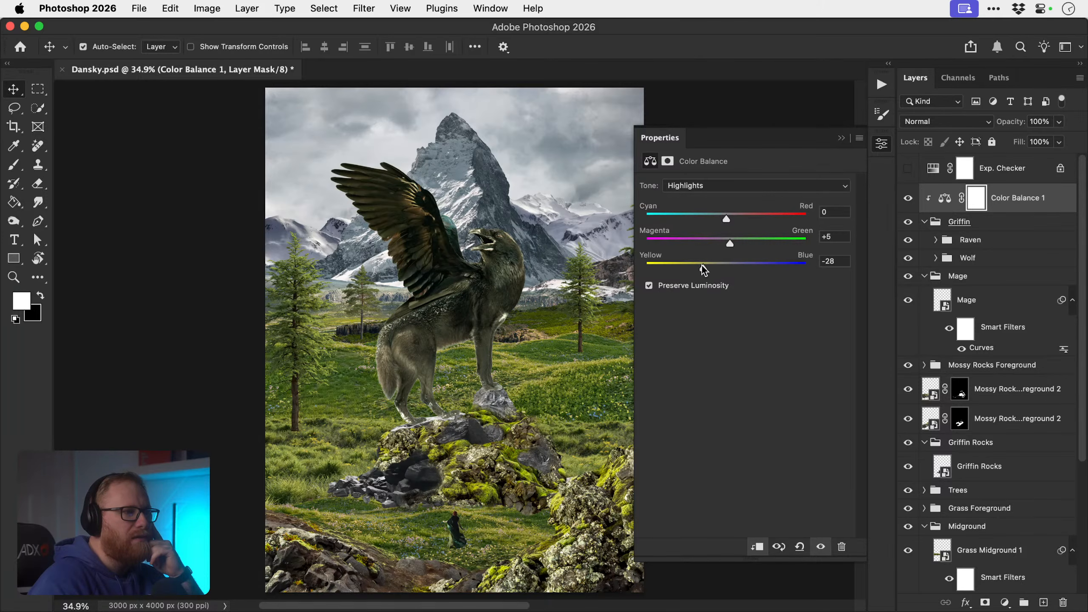
click(710, 266)
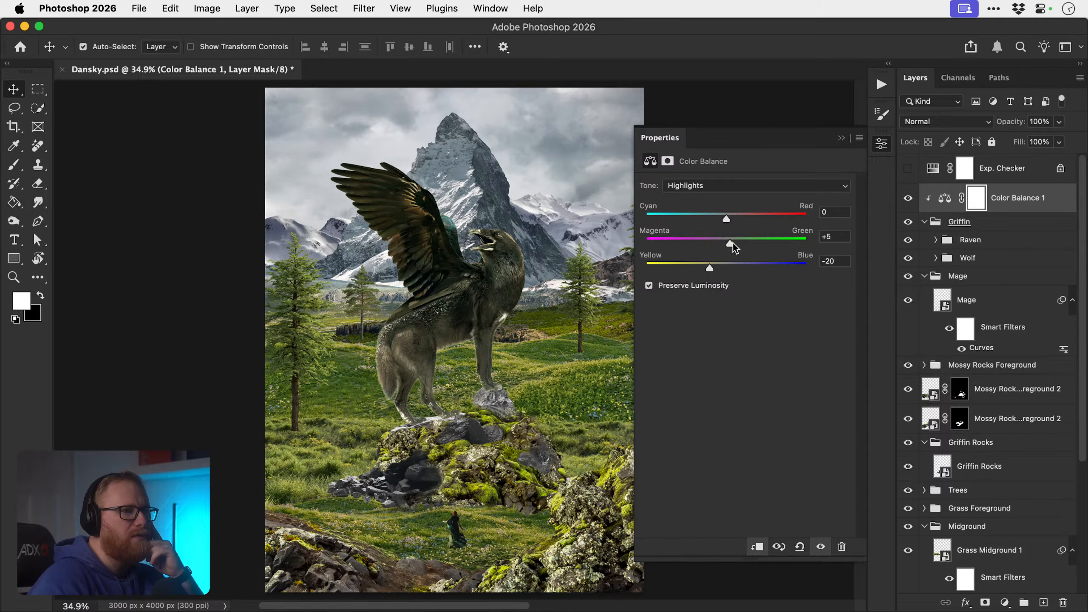
drag(730, 246, 714, 266)
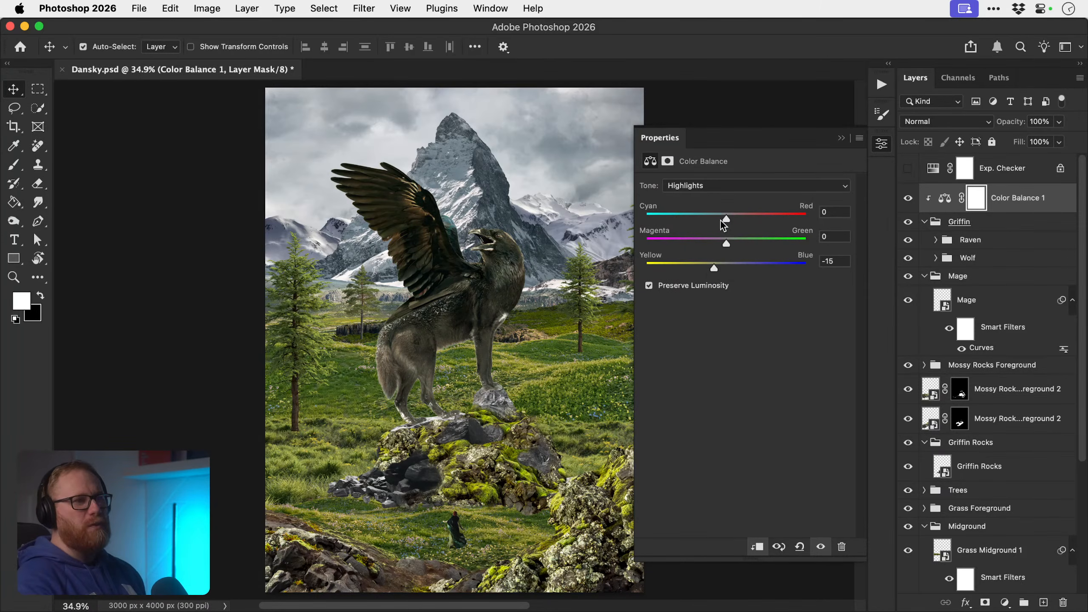
click(724, 188)
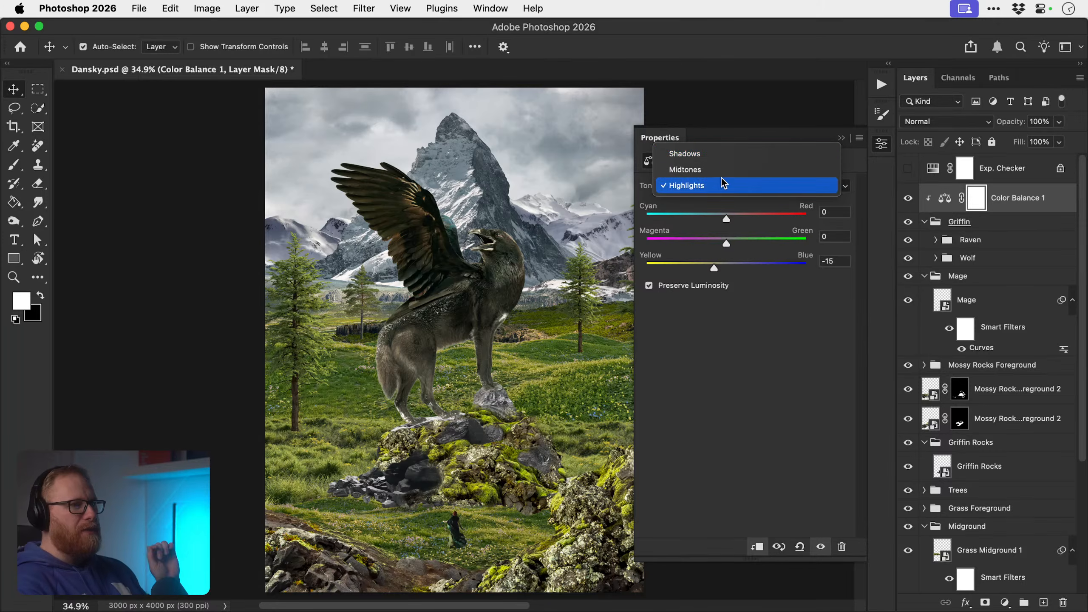
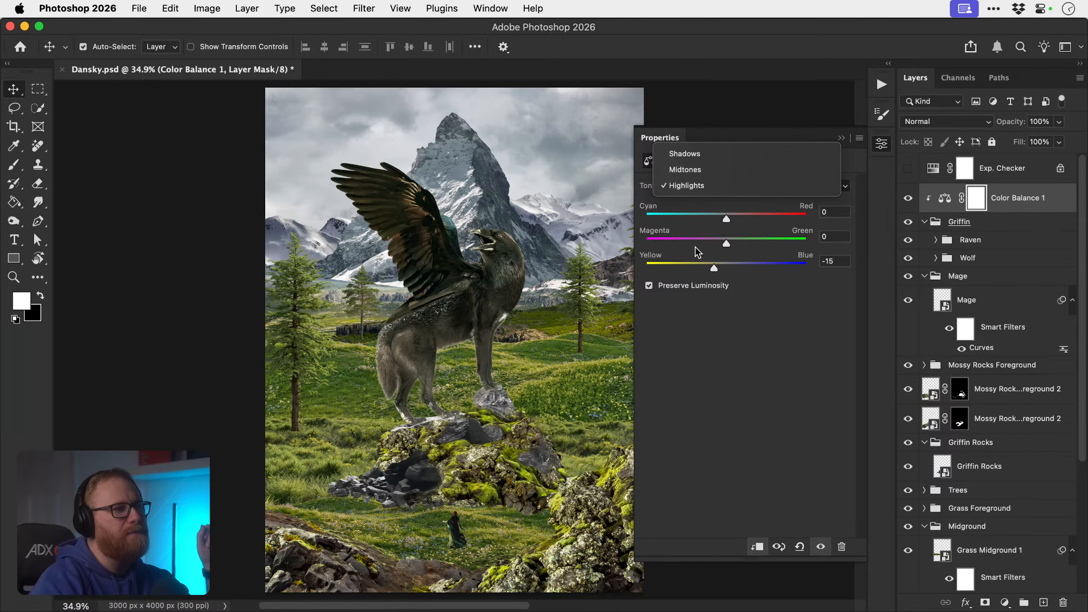
click(755, 298)
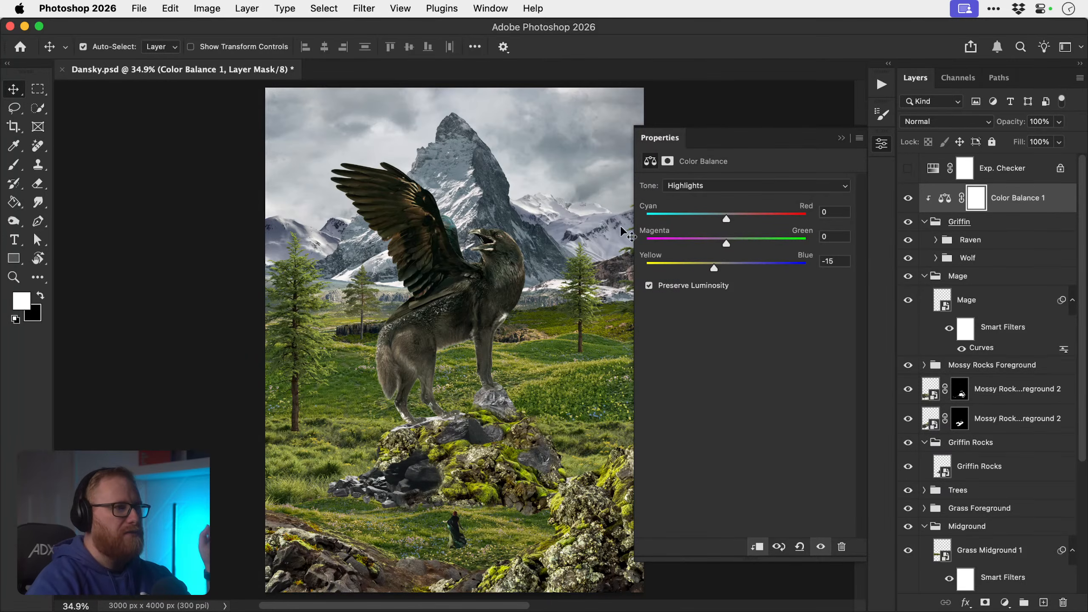
- Compare the griffin up close with the Color Balance adjustment hidden and shown
click(882, 146)
key(z)
click(452, 278)
click(452, 279)
key(v)
click(908, 198)
click(908, 198)
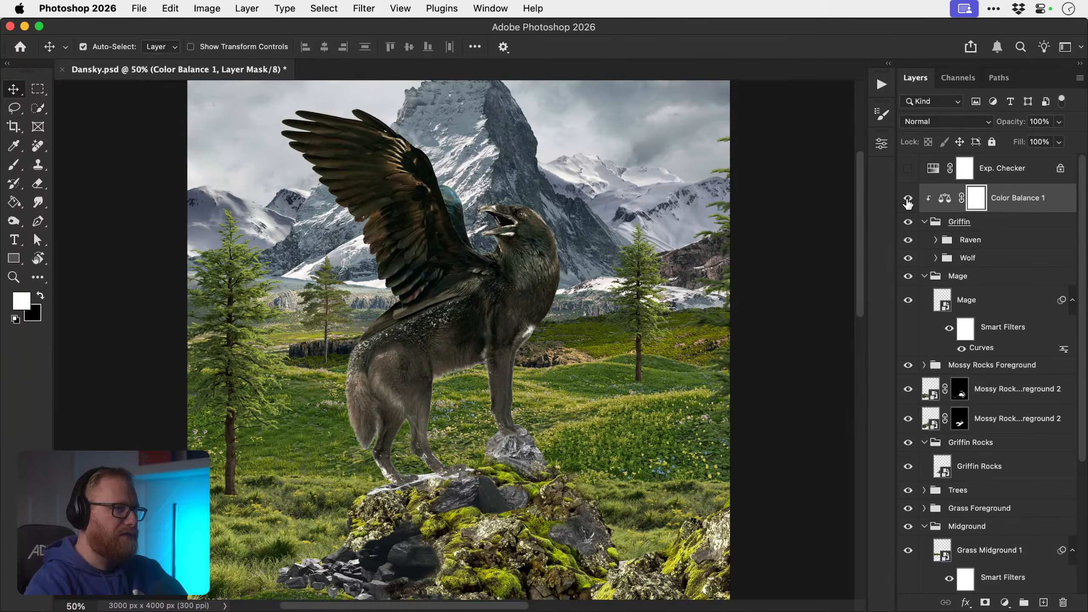
key(super+0)
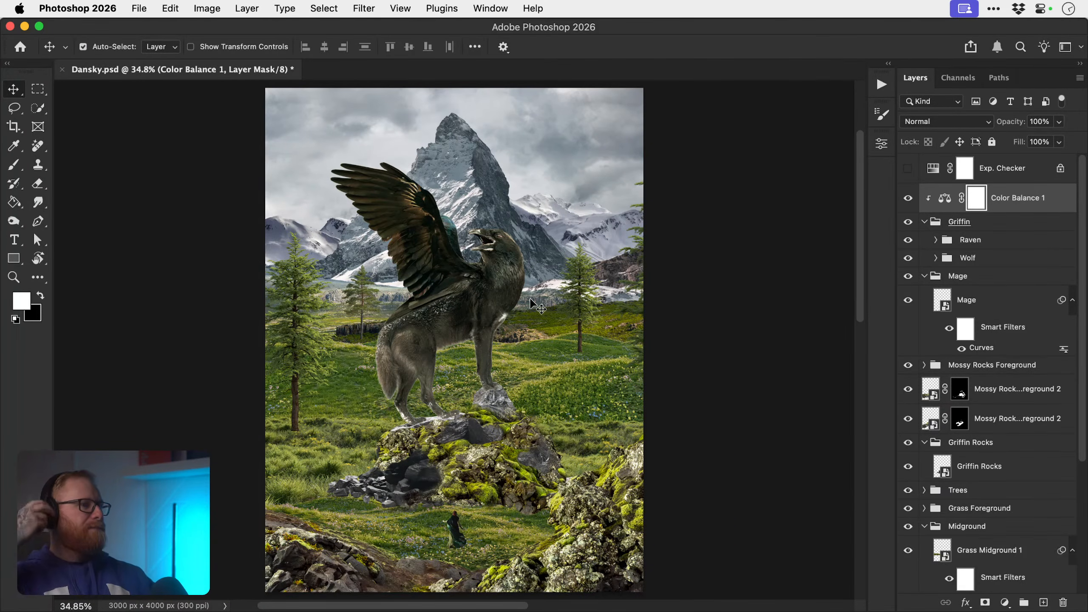
- Set the Color Balance layer's opacity to 75% and save the document
click(1059, 122)
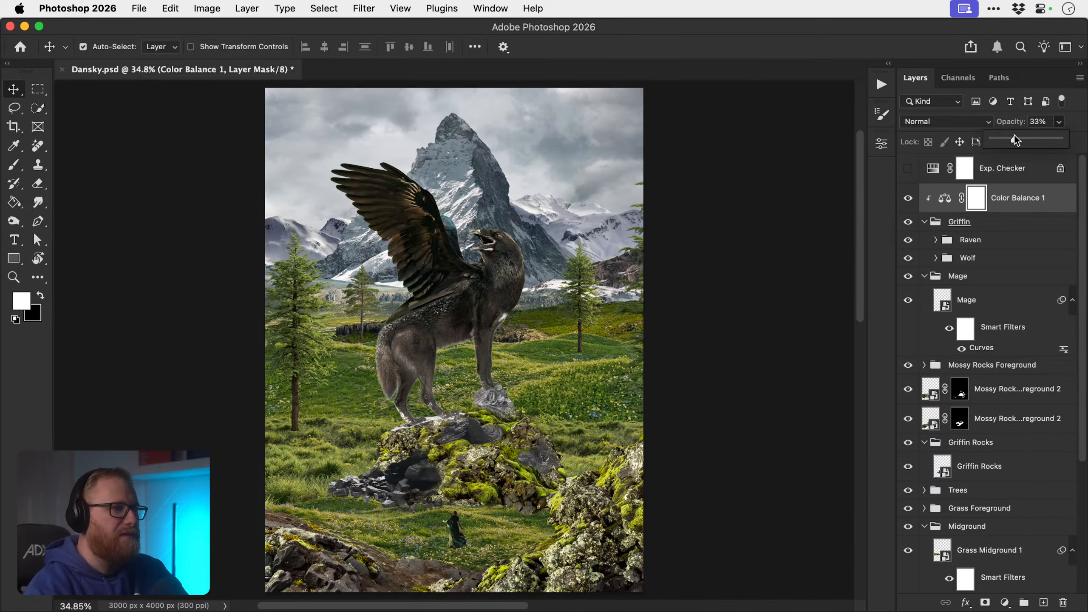
click(1039, 122)
text(50)
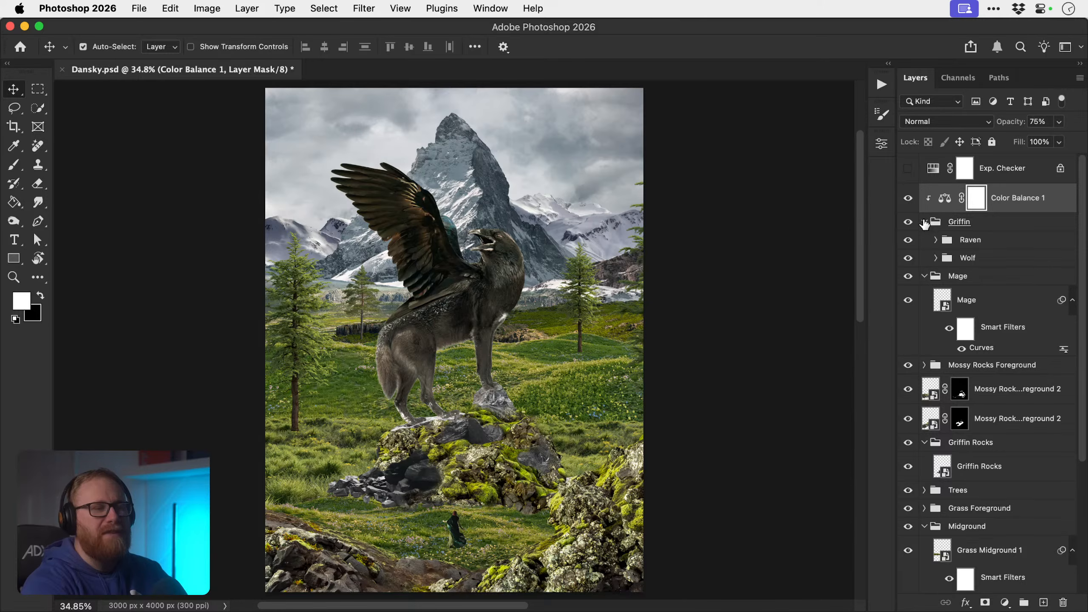
key(super+0)
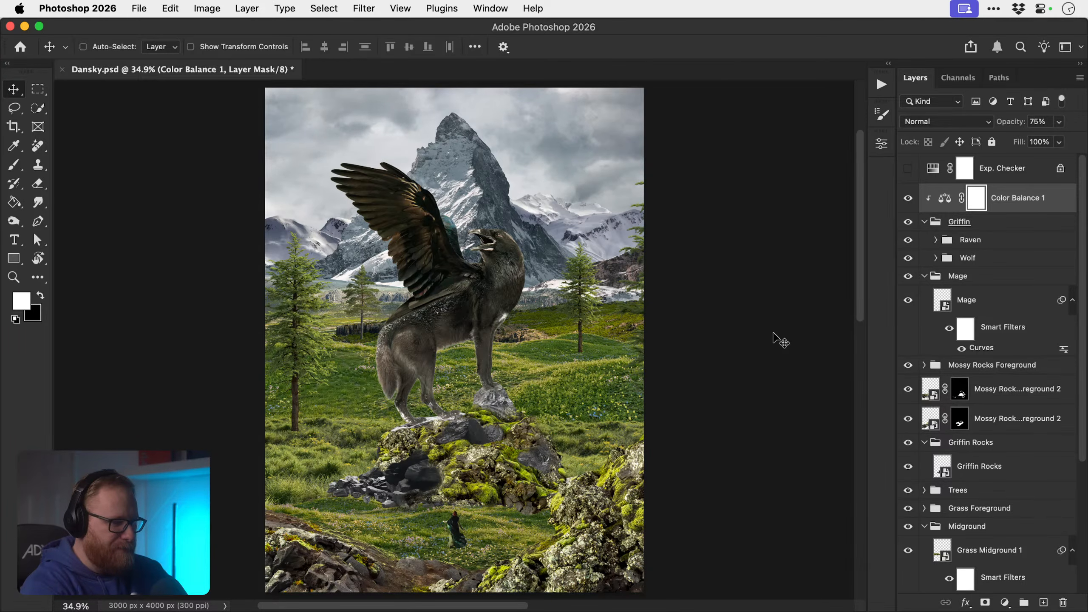
key(super+s)
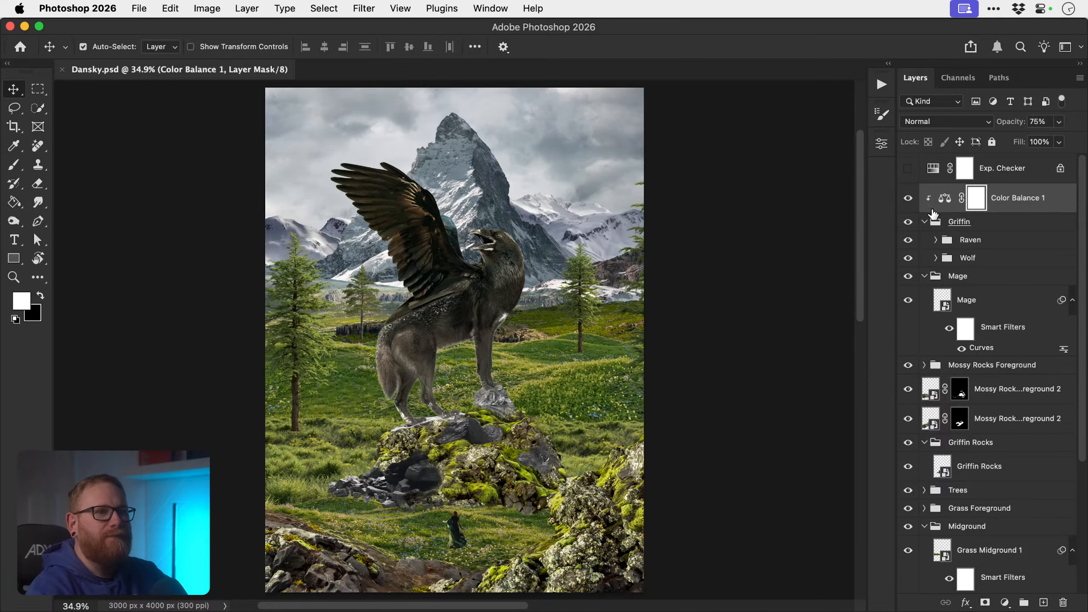
- Compare the griffin with the Color Balance adjustment hidden and shown, and set the adjustment layer's opacity to 100%
click(908, 198)
click(909, 200)
click(909, 199)
click(909, 199)
click(945, 199)
key(0)
key(0)
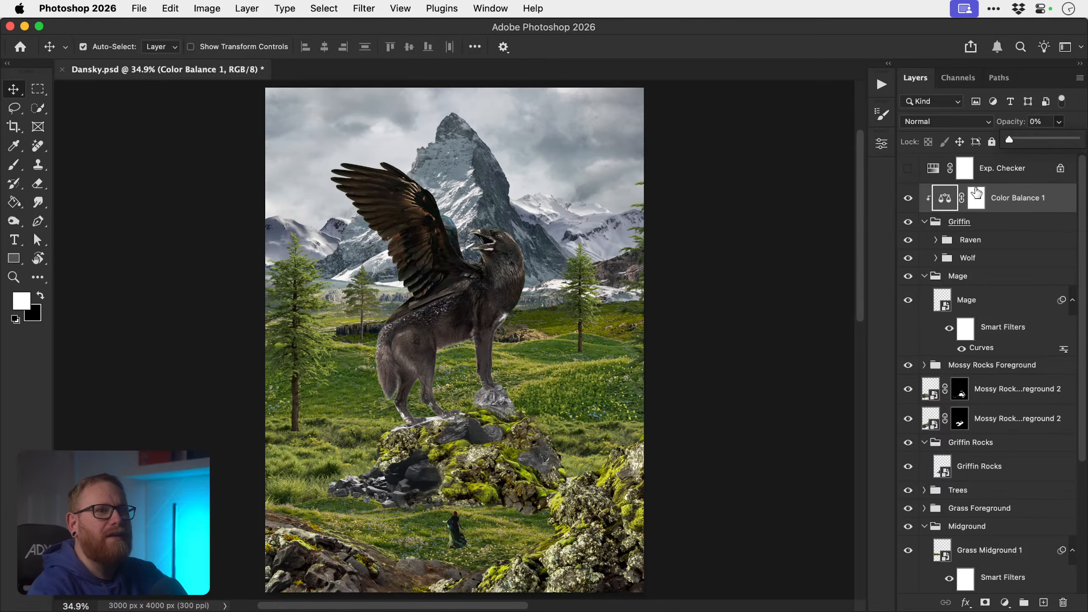
key(0)
- Set the griffin's Color Balance midtones to Yellow–Blue -6 and its shadows to Magenta–Green +4
double_click(942, 202)
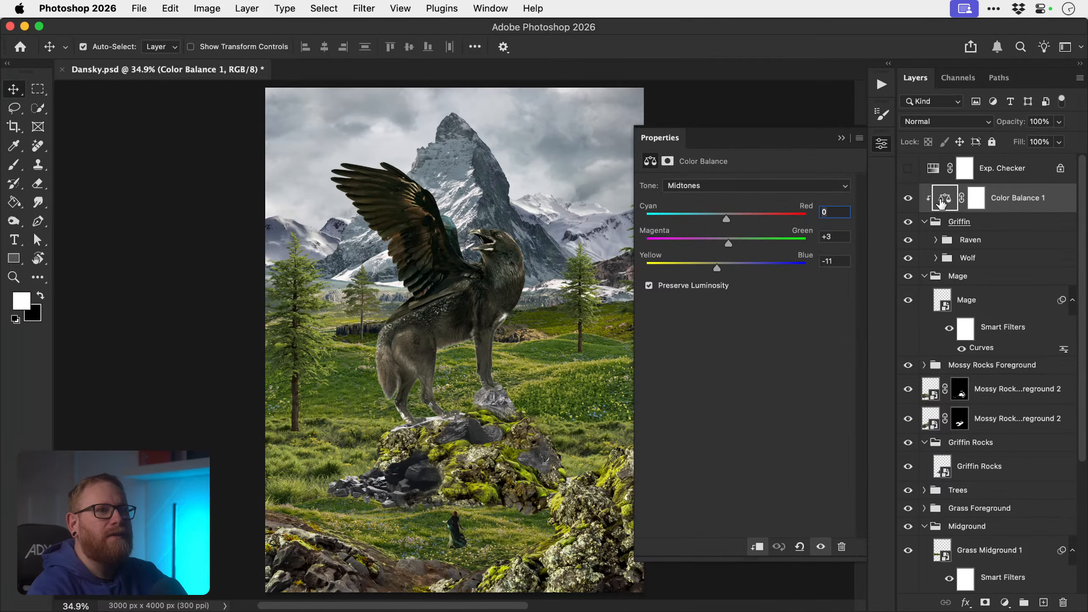
drag(721, 265, 723, 260)
click(723, 185)
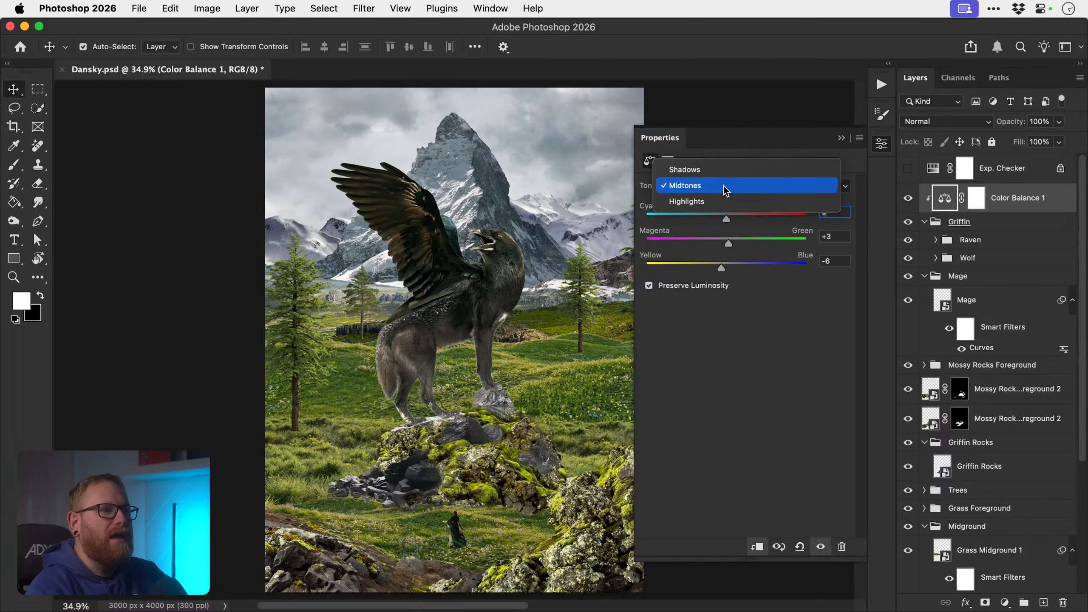
click(723, 169)
drag(727, 247, 730, 247)
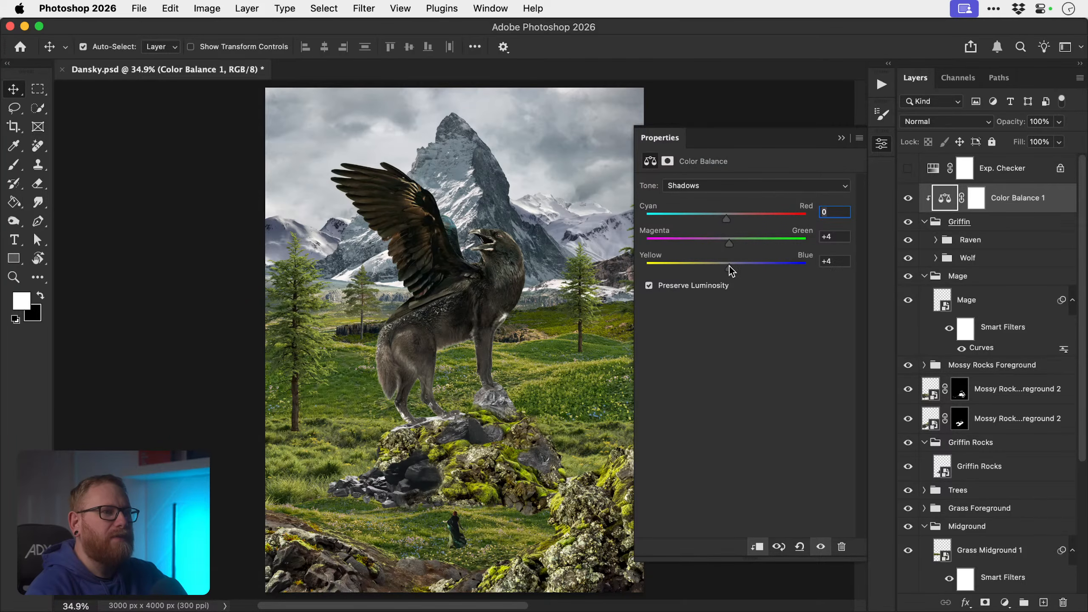
- Set the griffin's Color Balance highlights to Cyan–Red +12 and Yellow–Blue -9
click(728, 188)
click(724, 219)
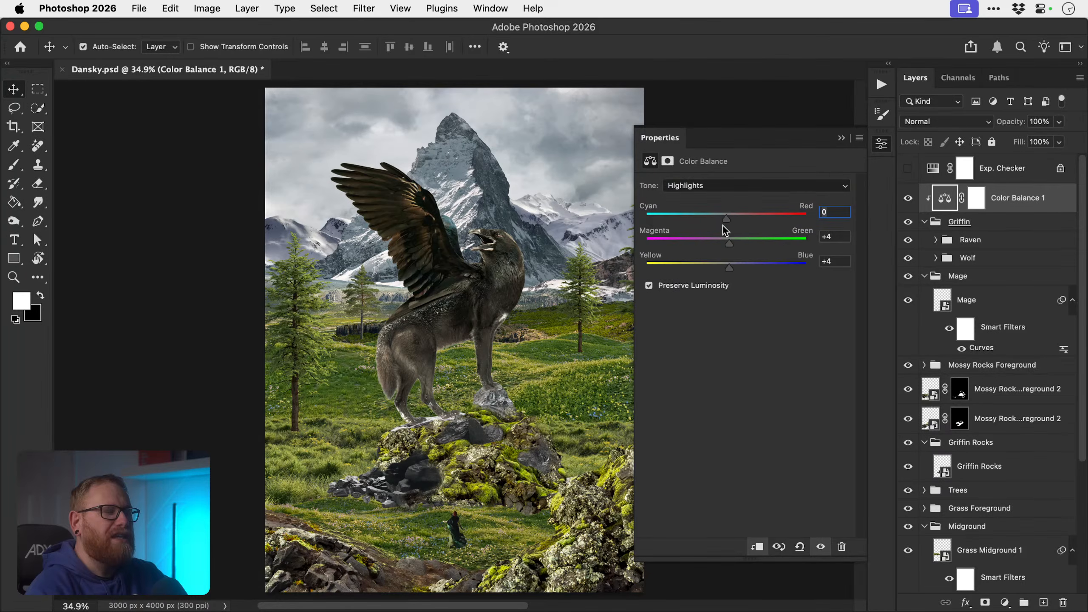
click(719, 267)
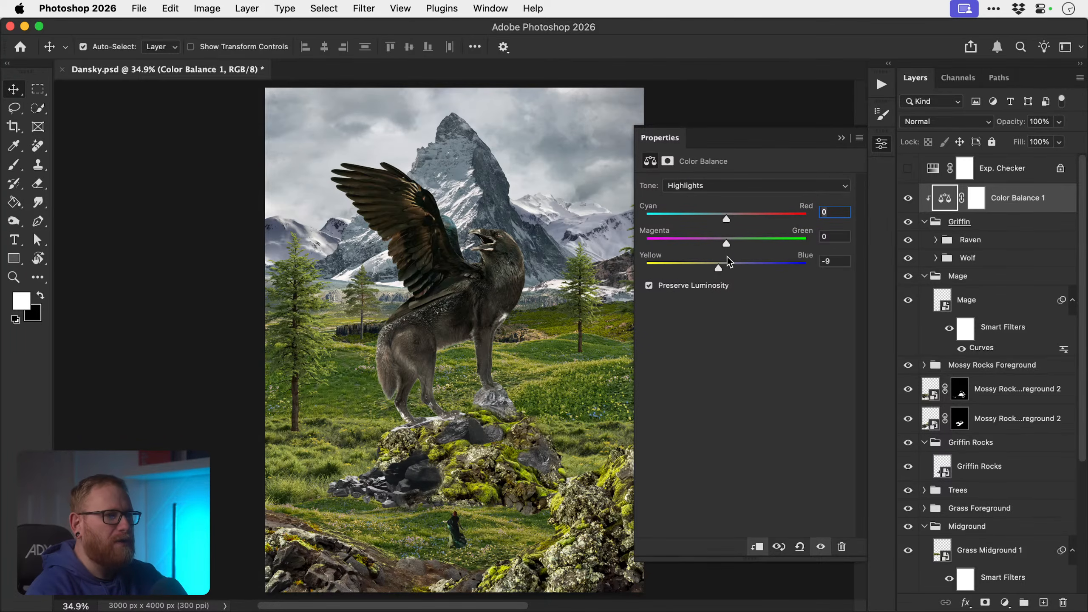
click(735, 218)
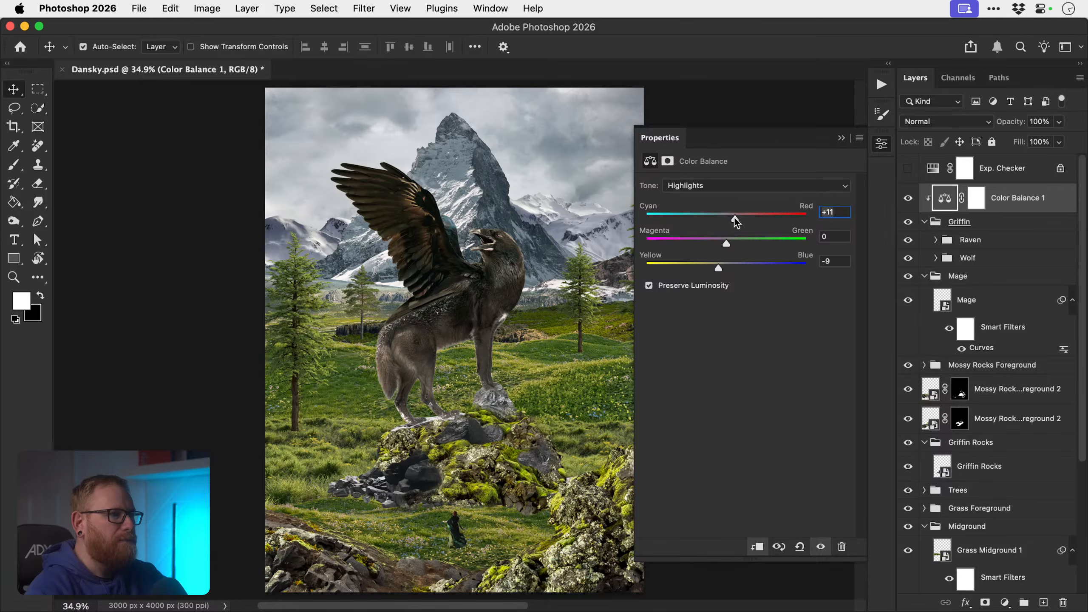
click(742, 217)
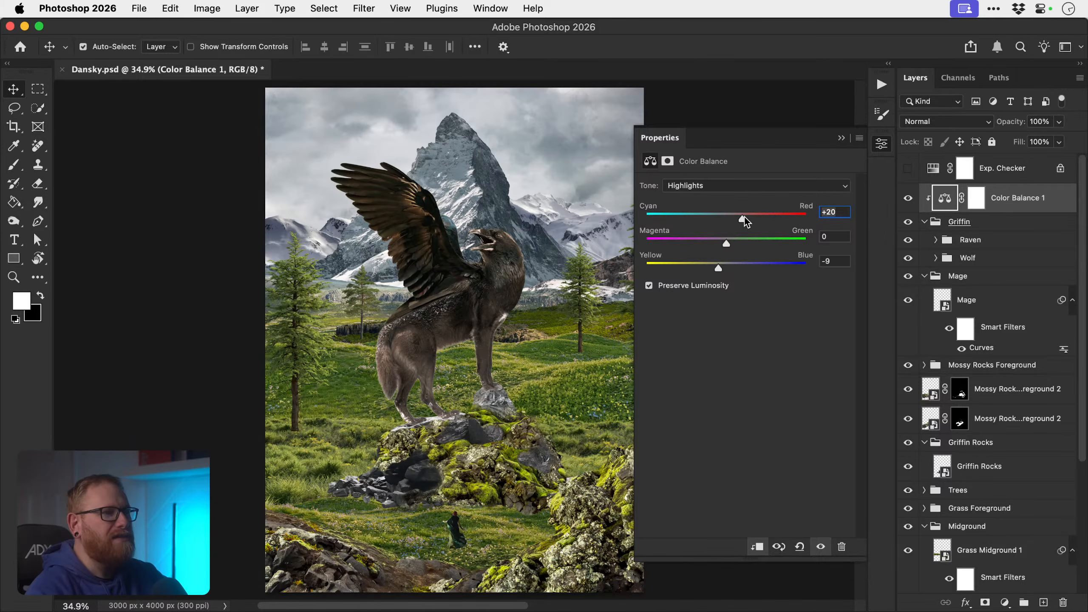
click(763, 218)
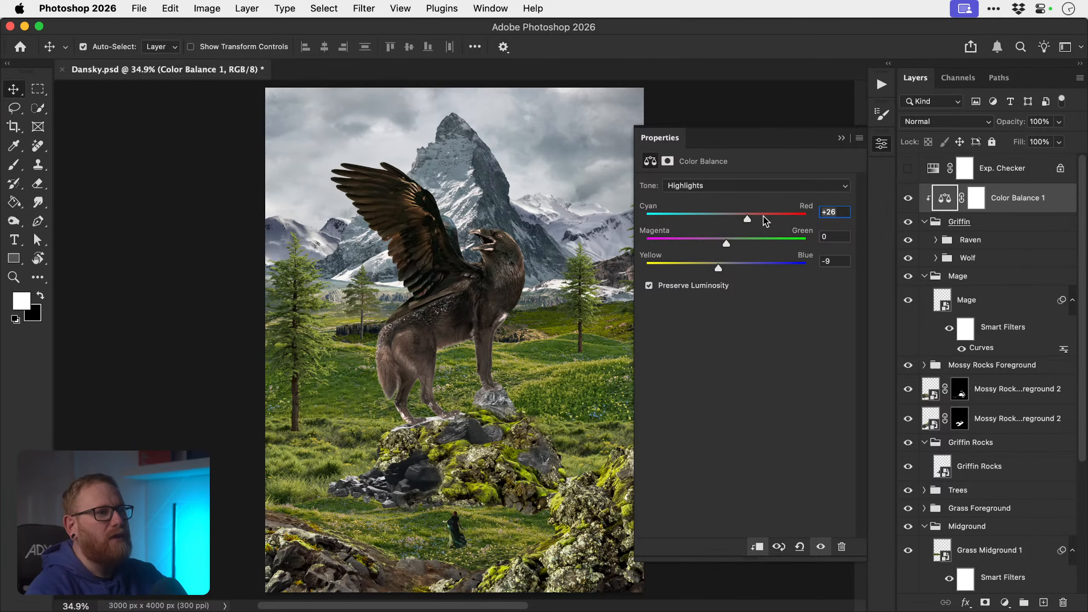
mouse_move(742, 221)
mouse_down()
mouse_move(726, 218)
mouse_move(736, 218)
mouse_up()
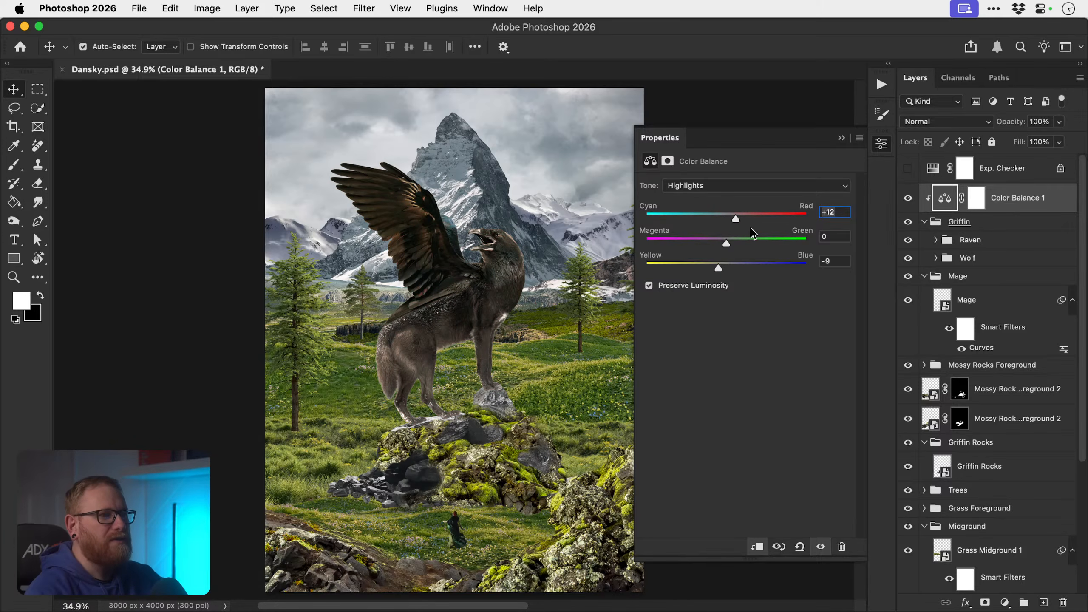
- Close the adjustment settings and compare the whole composite with the griffin's Color Balance hidden and shown
click(881, 146)
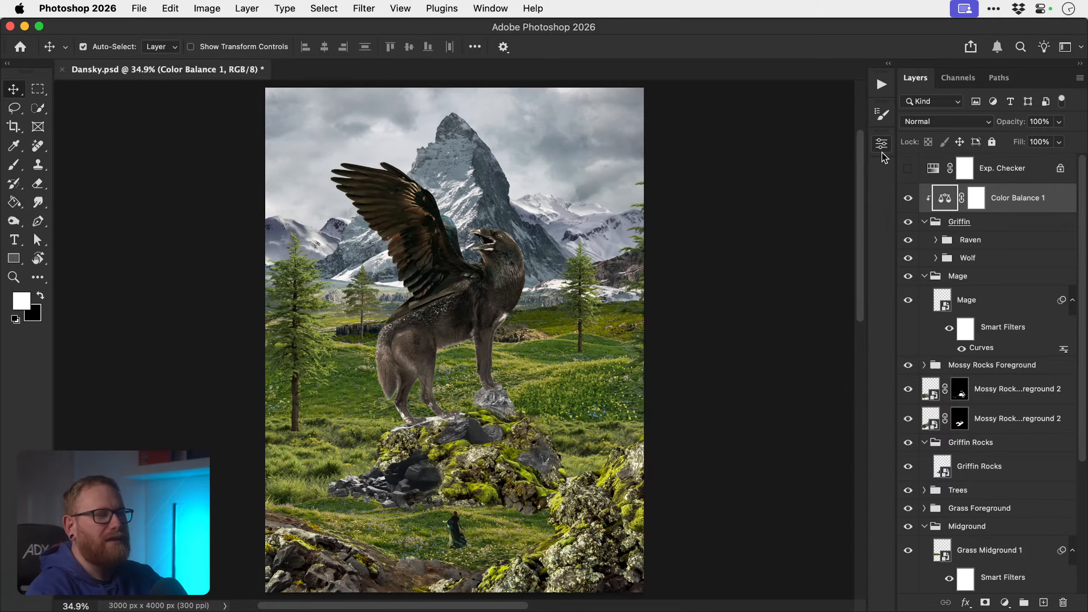
click(909, 198)
click(908, 199)
click(908, 198)
click(908, 198)
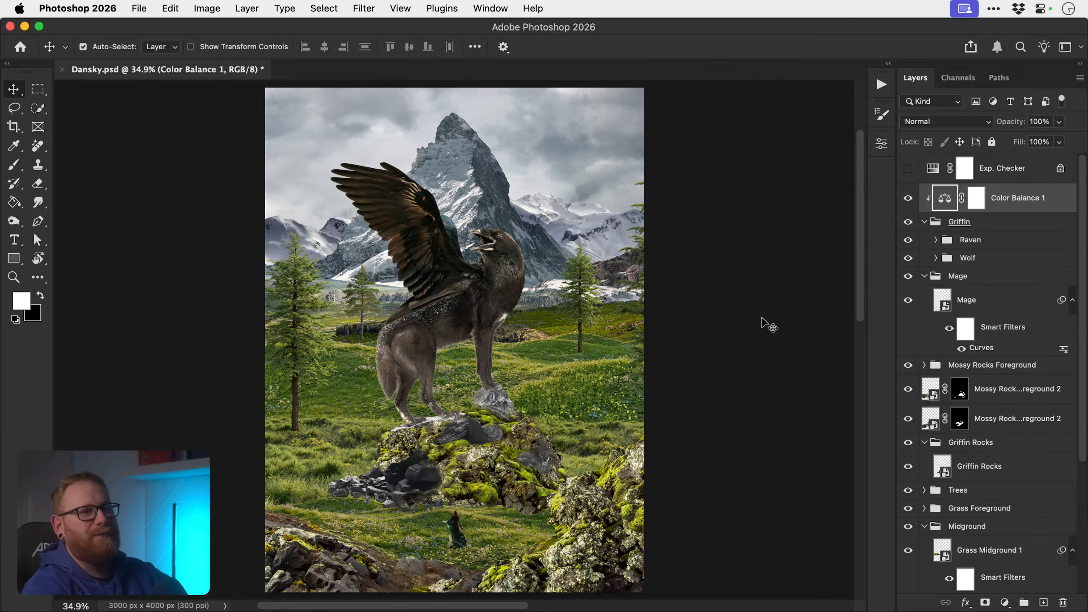
- Collapse the Mage, Griffin, Griffin Rocks and Midground layer groups
click(924, 276)
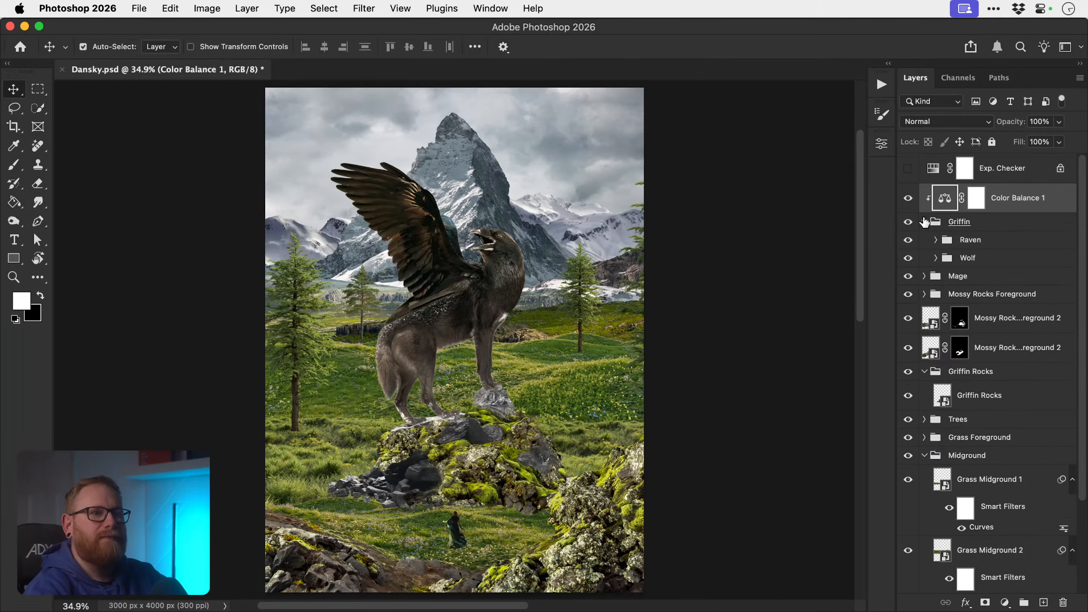
click(924, 221)
click(924, 335)
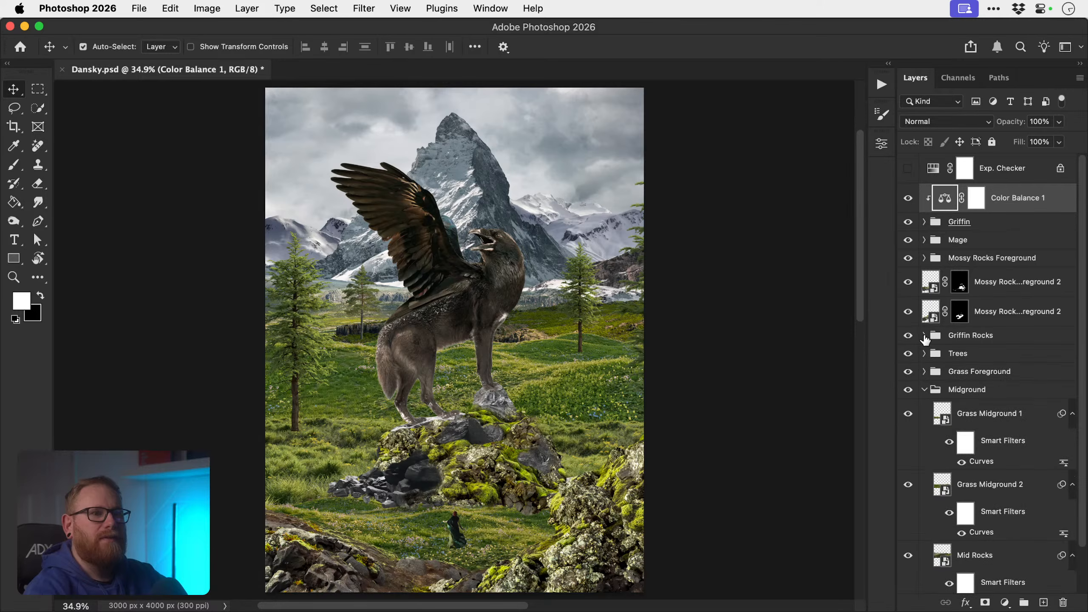
click(925, 388)
- Move both Mossy Rocks Foreground 2 layers into the Griffin Rocks group above the Griffin Rocks layer and save the document
click(999, 284)
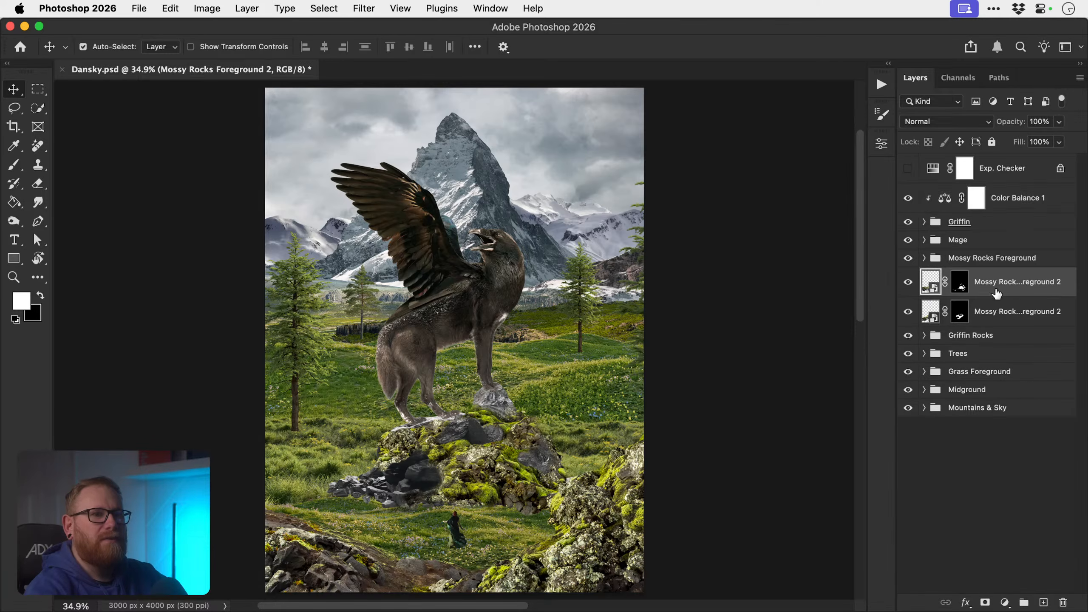
shift+click(995, 315)
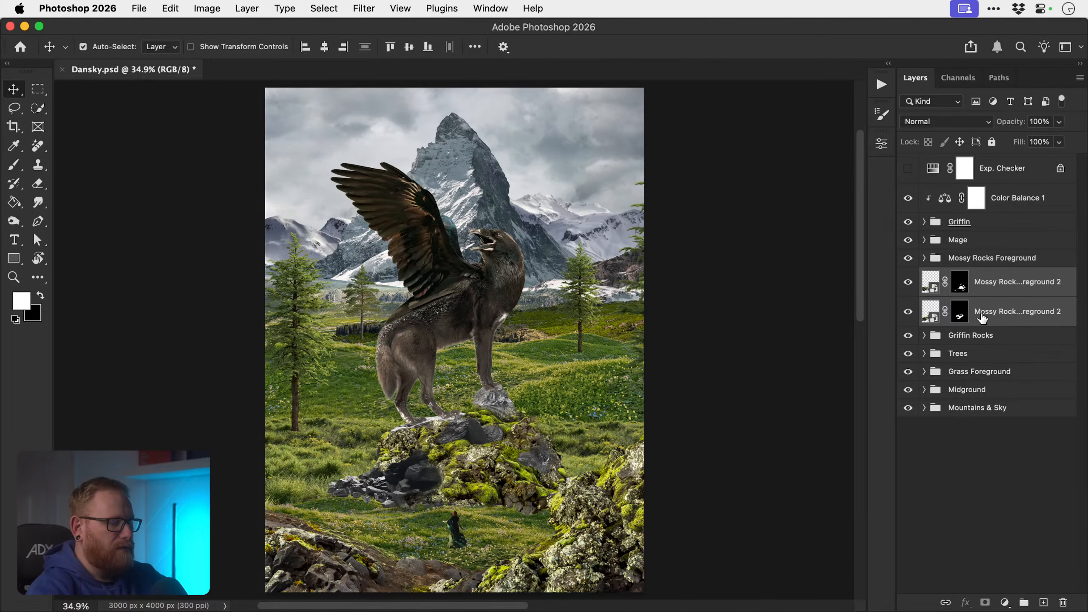
drag(982, 317, 964, 336)
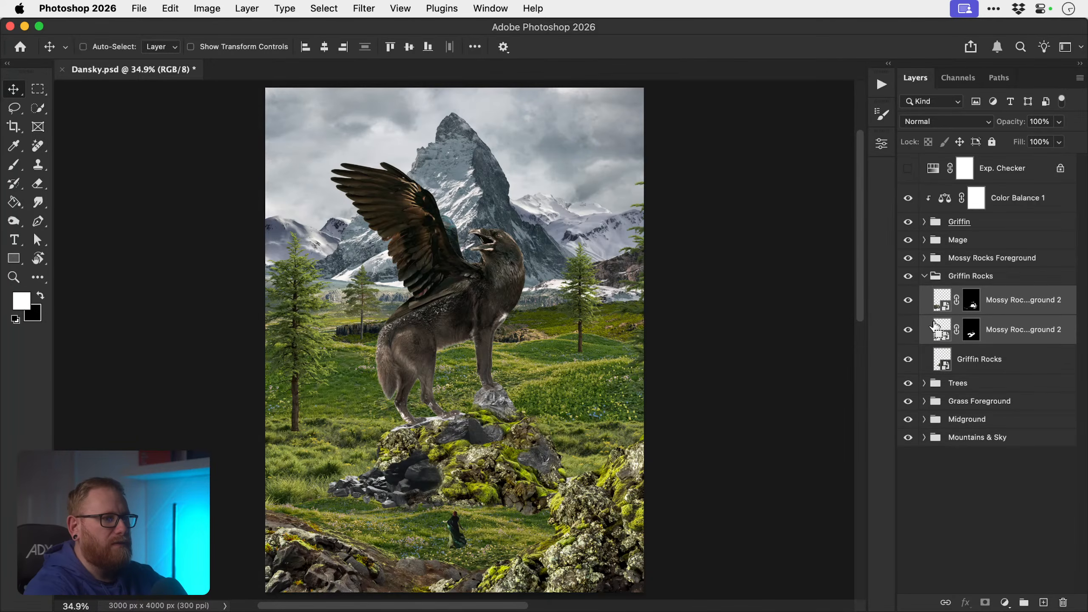
key(super+bracketleft)
key(super+bracketright)
click(924, 275)
key(super)
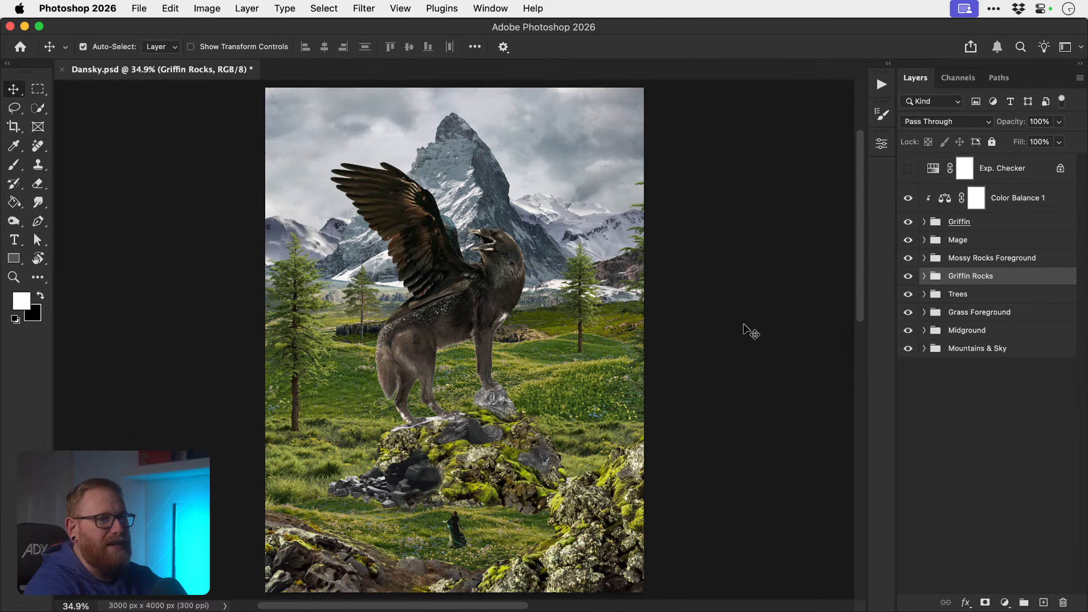
key(super+s)
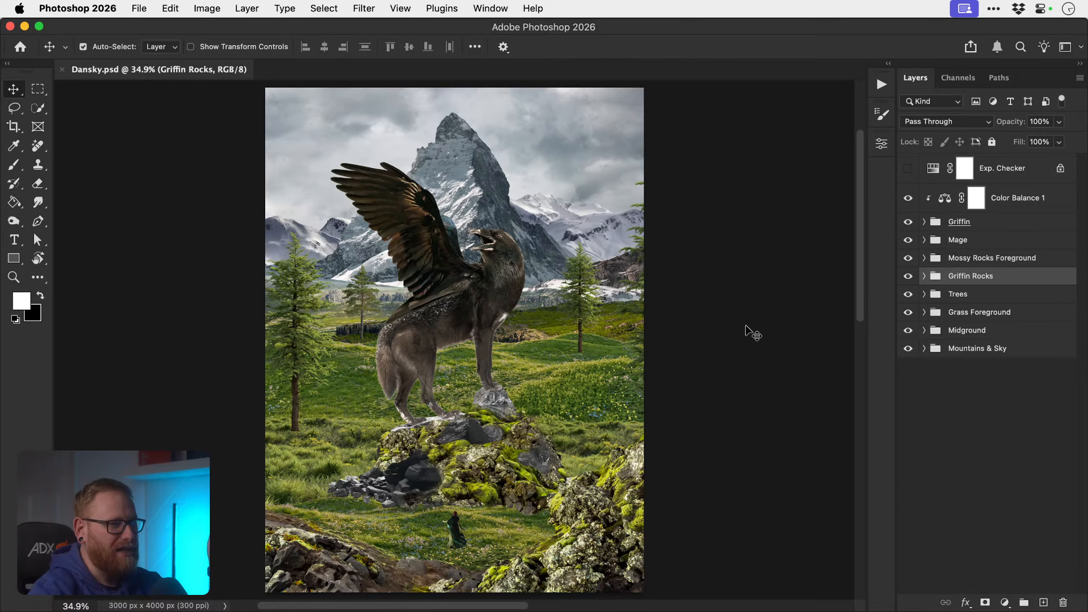
- Examine up close how the dark stones blend with the mossy rocks beneath the griffin
click(701, 368)
key(z)
click(472, 452)
click(472, 452)
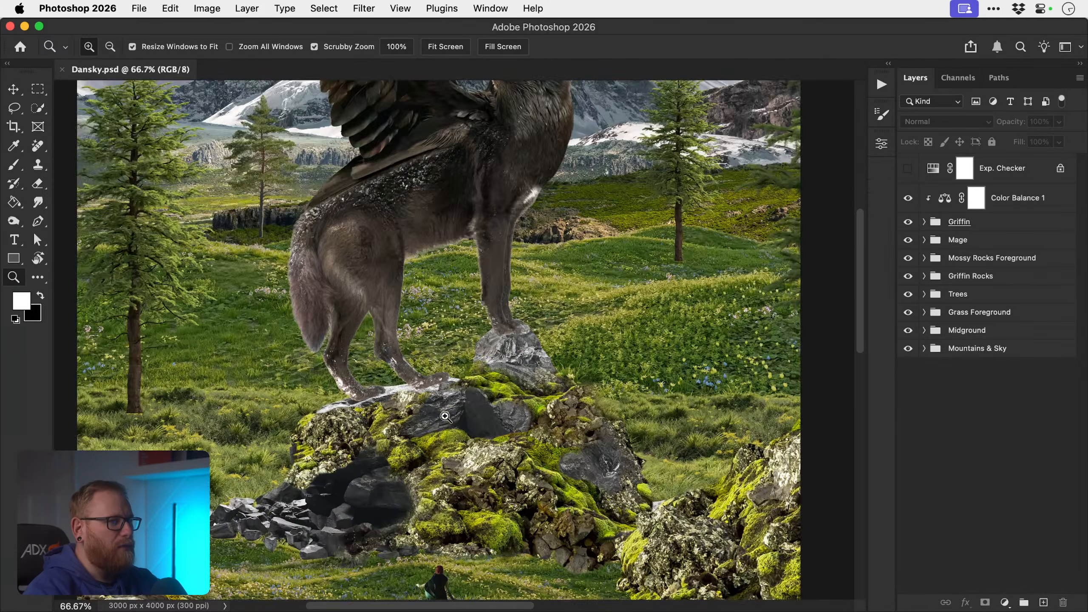
click(469, 428)
click(401, 434)
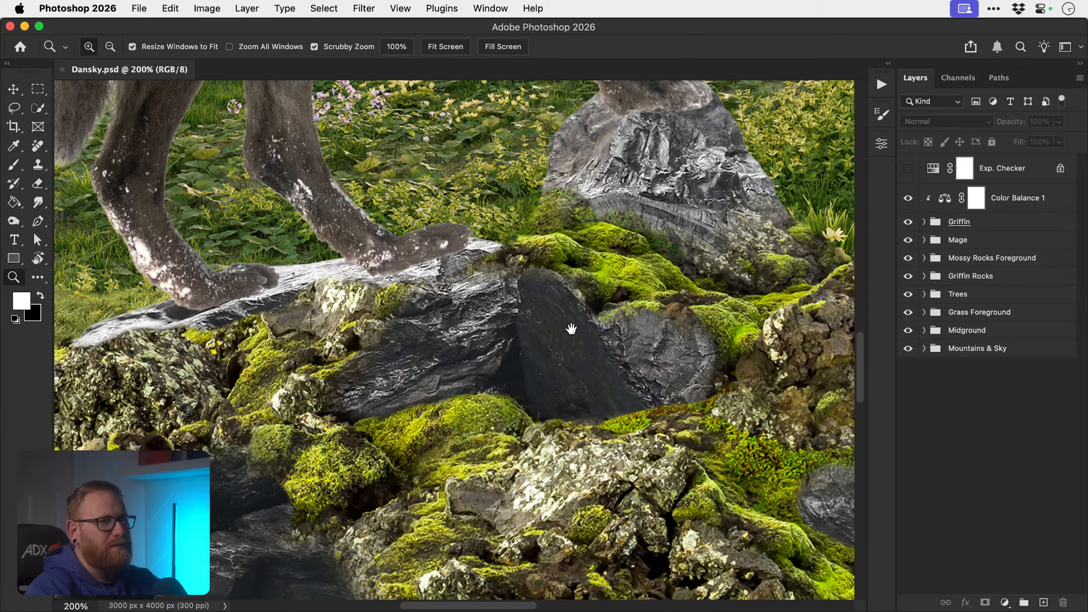
scroll(578, 316, down, 10)
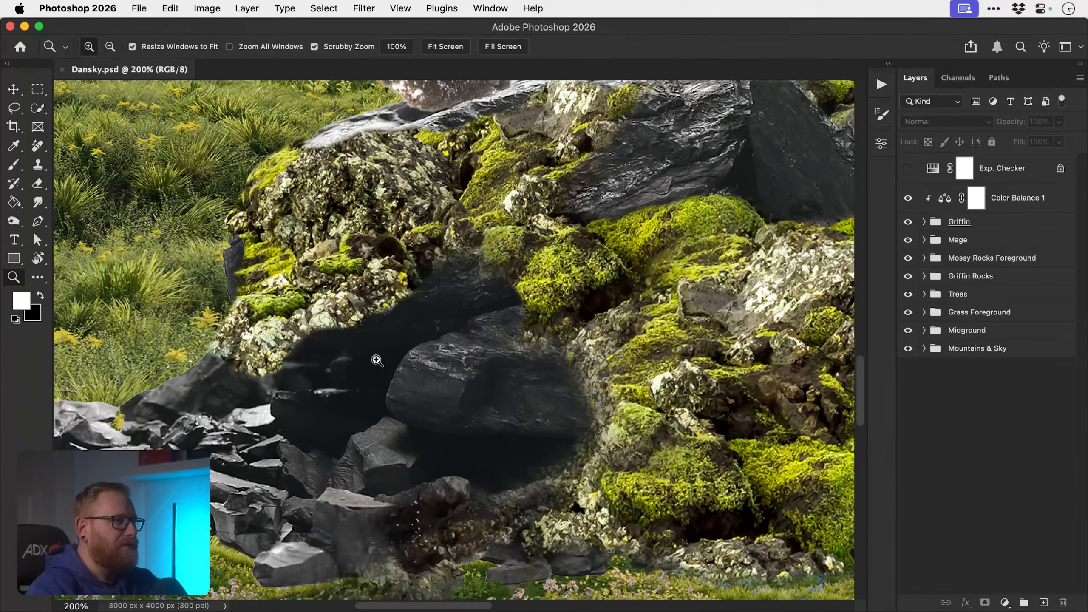
click(216, 367)
drag(215, 370, 318, 335)
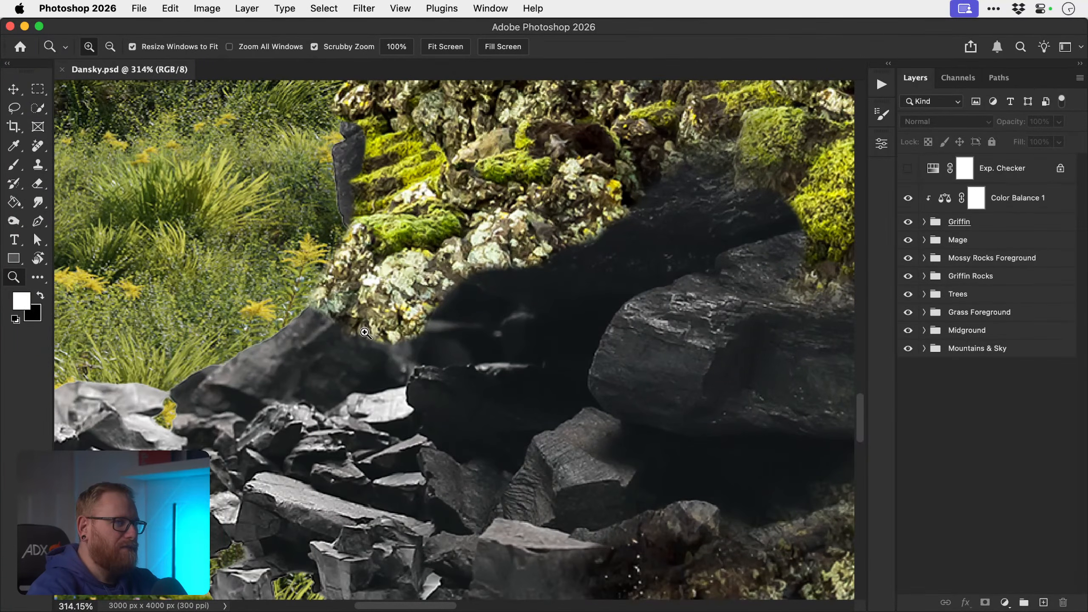
drag(302, 381, 371, 373)
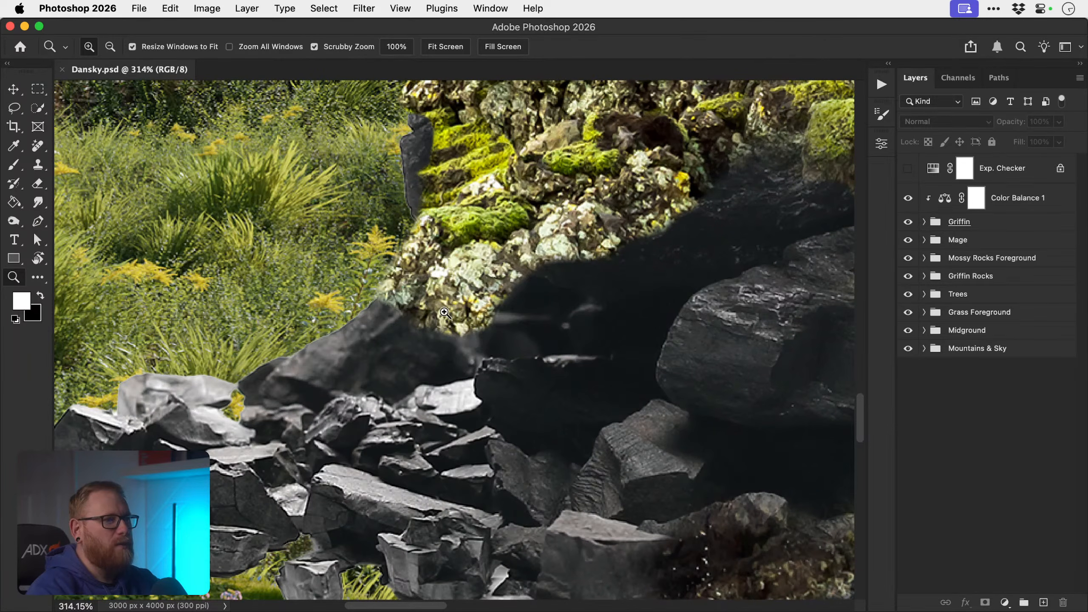
scroll(514, 193, up, 3)
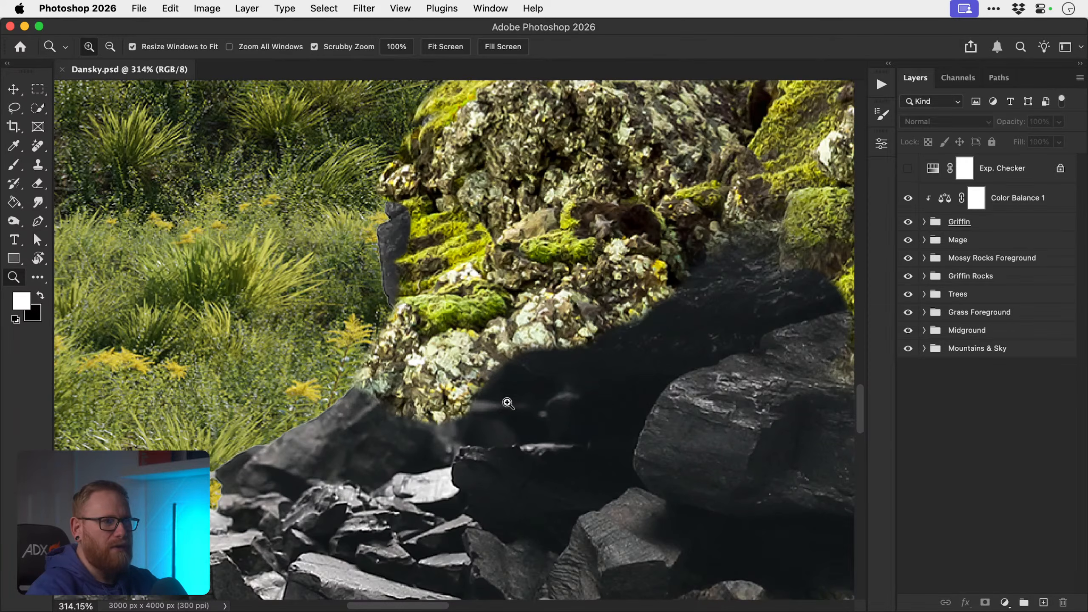
key(v)
key(super+0)
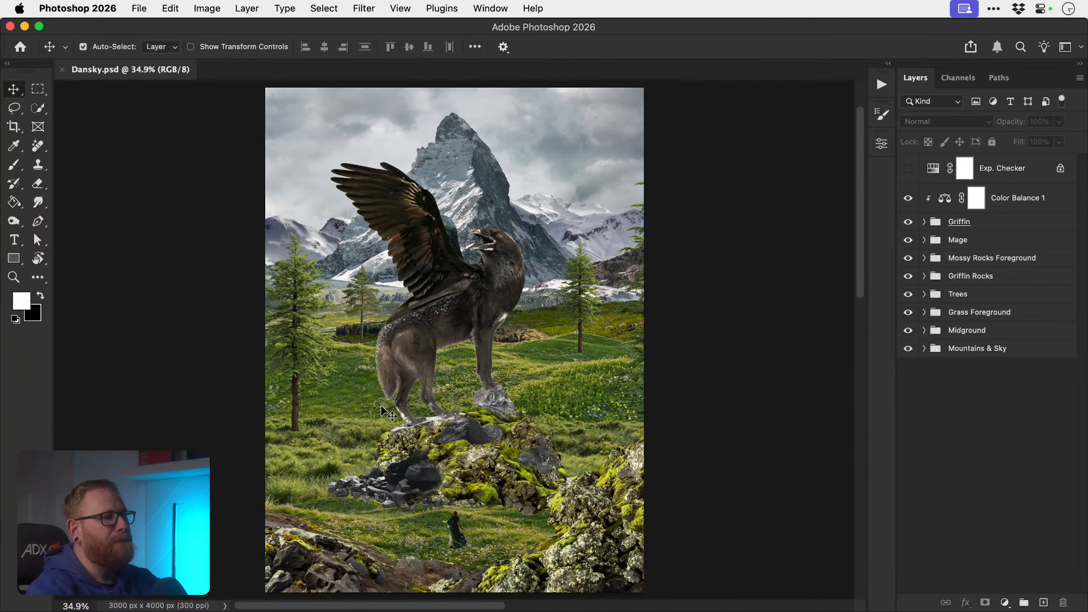
- Examine the cutout edges of the loose dark stones against the grass at high magnification
key(z)
click(336, 504)
click(337, 504)
click(336, 504)
click(336, 504)
click(336, 504)
click(349, 485)
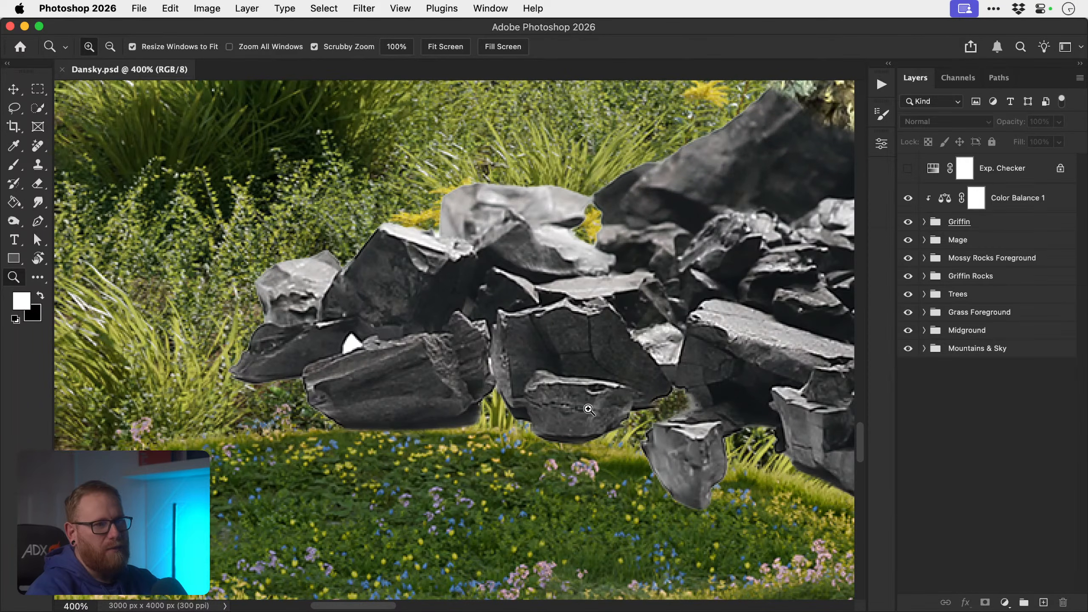
key(v)
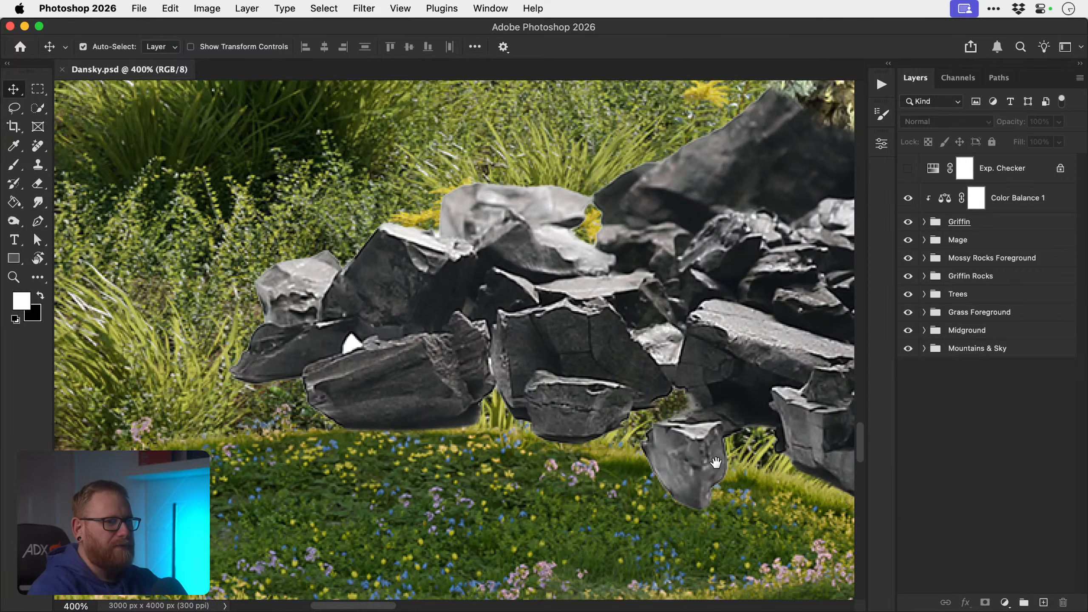
drag(715, 464, 540, 425)
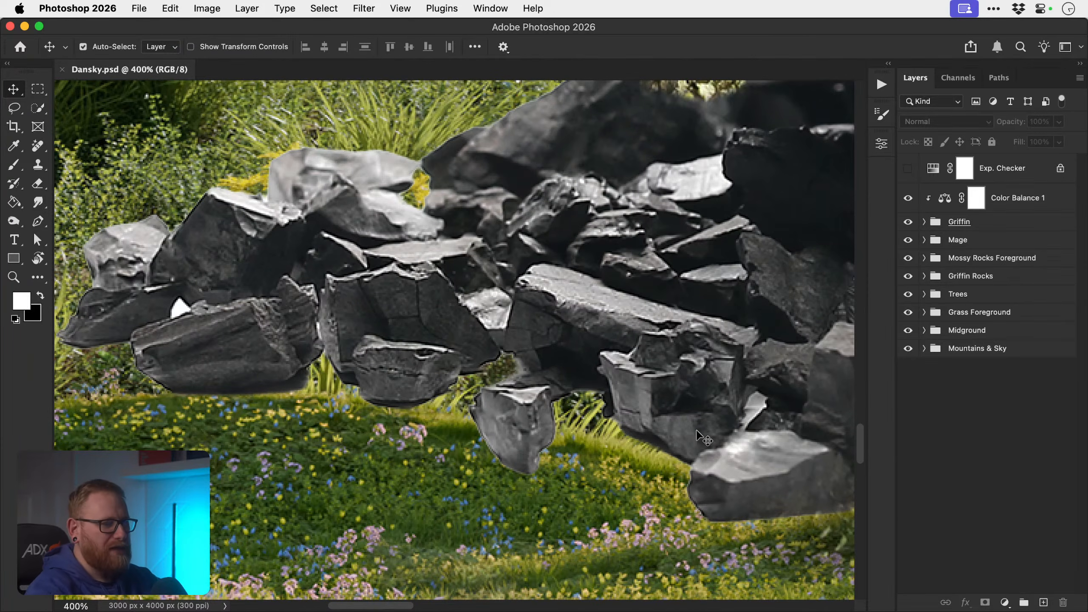
key(super+0)
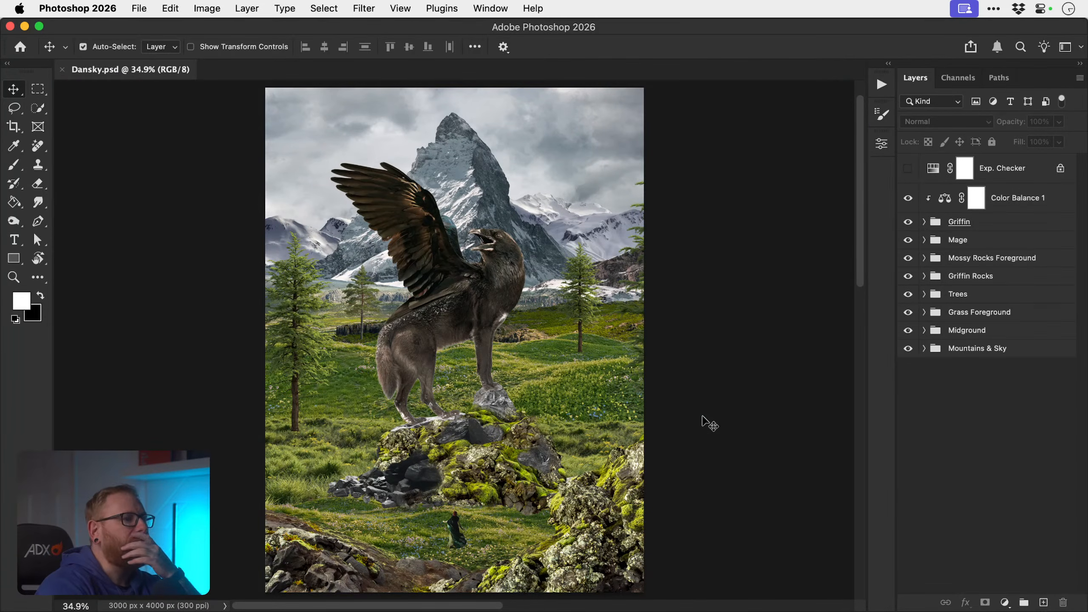
- Group the Color Balance 1 layer with the Griffin group and name the new group Griffin
click(1019, 204)
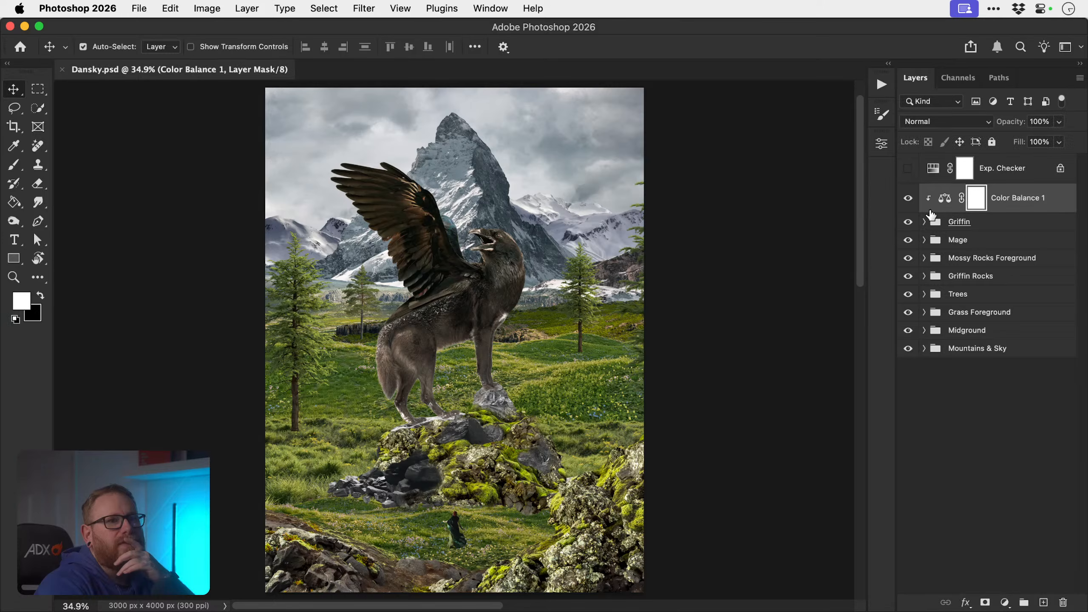
double_click(959, 222)
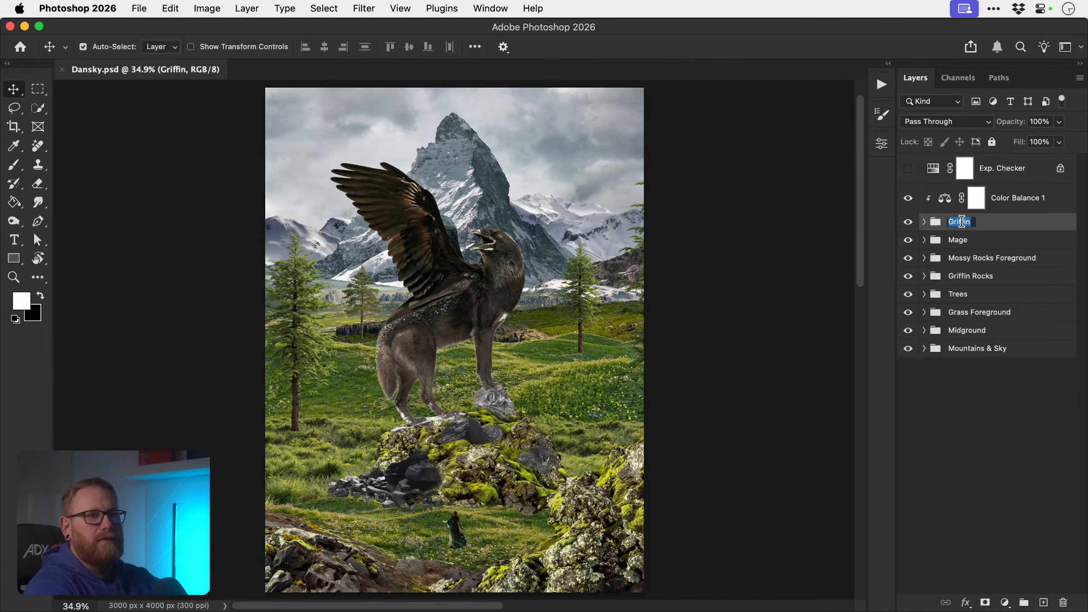
click(1013, 204)
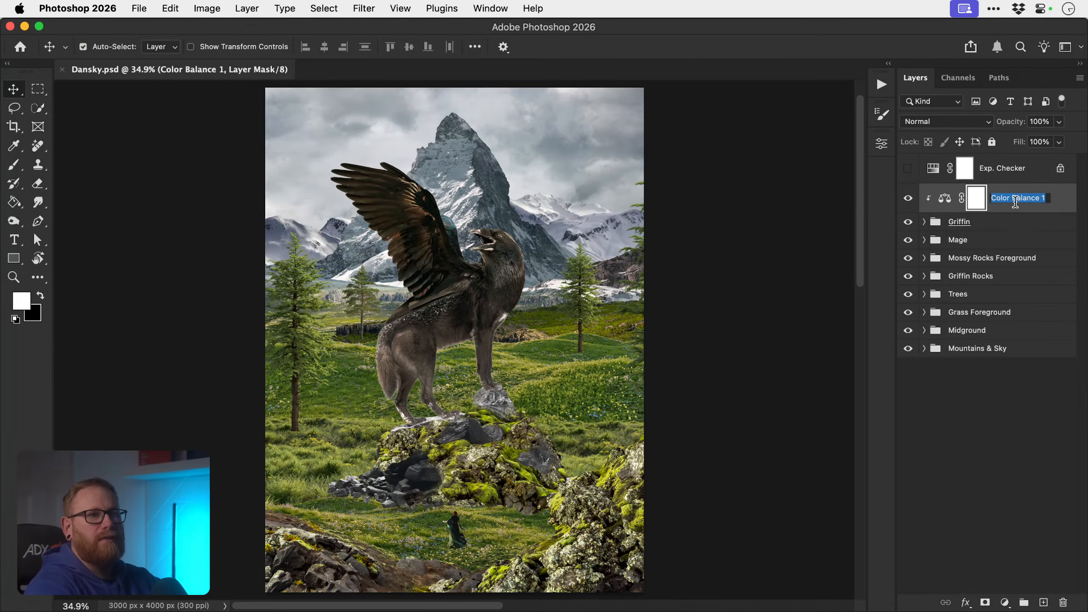
shift+click(1018, 227)
key(super+g)
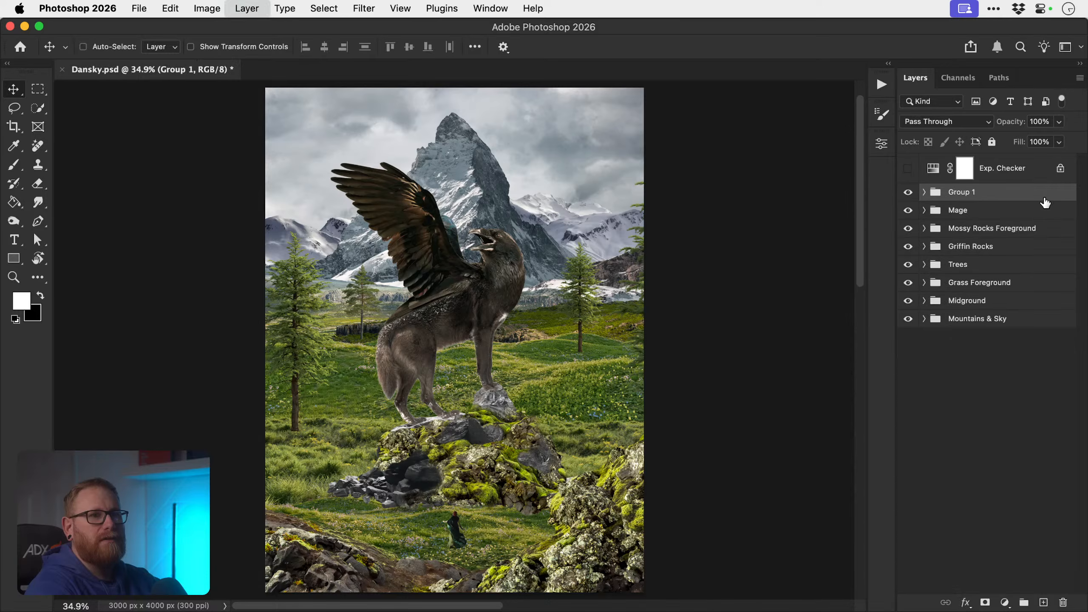
double_click(959, 192)
text(Griffin)
key(Return)
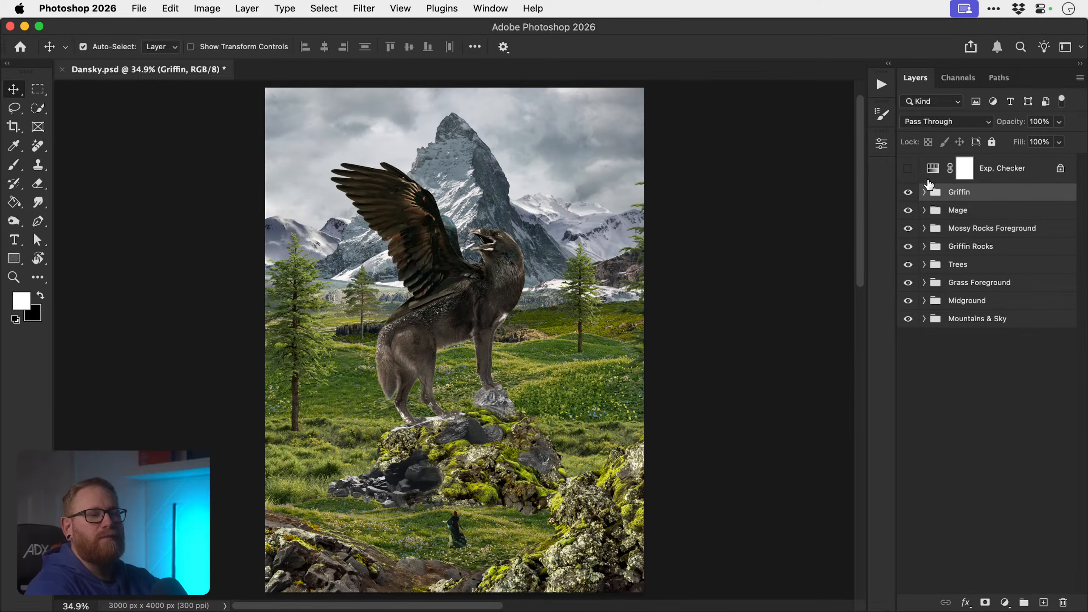
- Check the composite's tonal match in greyscale with the Exp. Checker layer, restore the colour view, and save the document
click(909, 168)
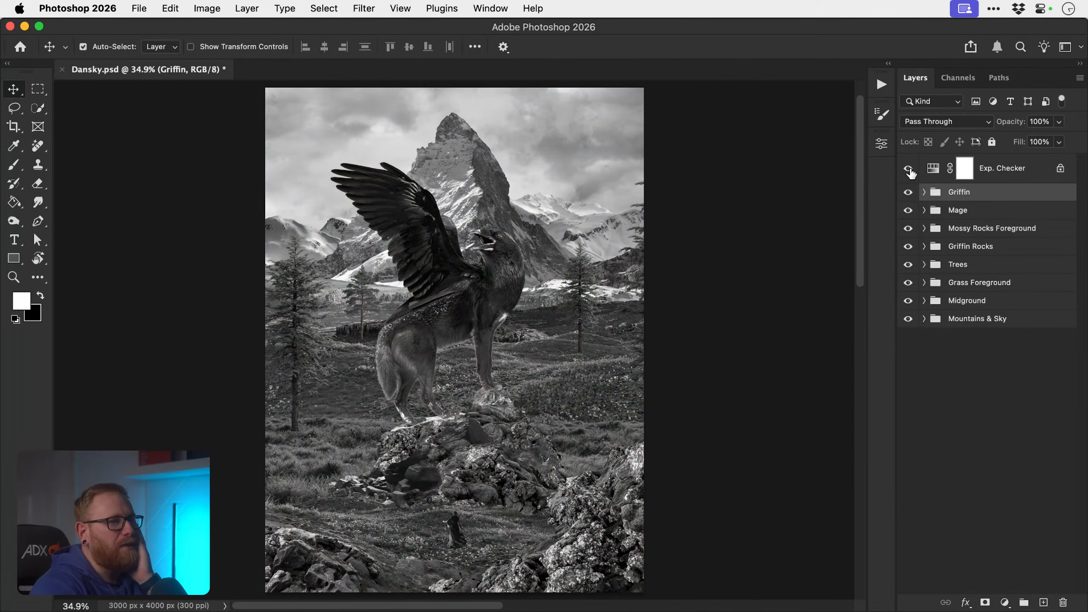
click(909, 168)
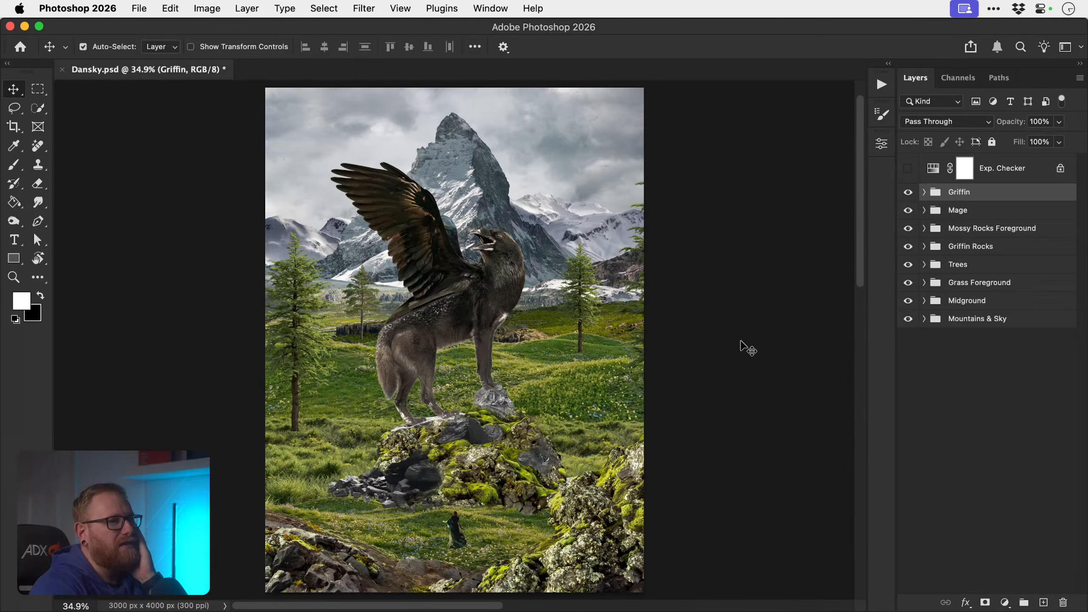
key(super+s)
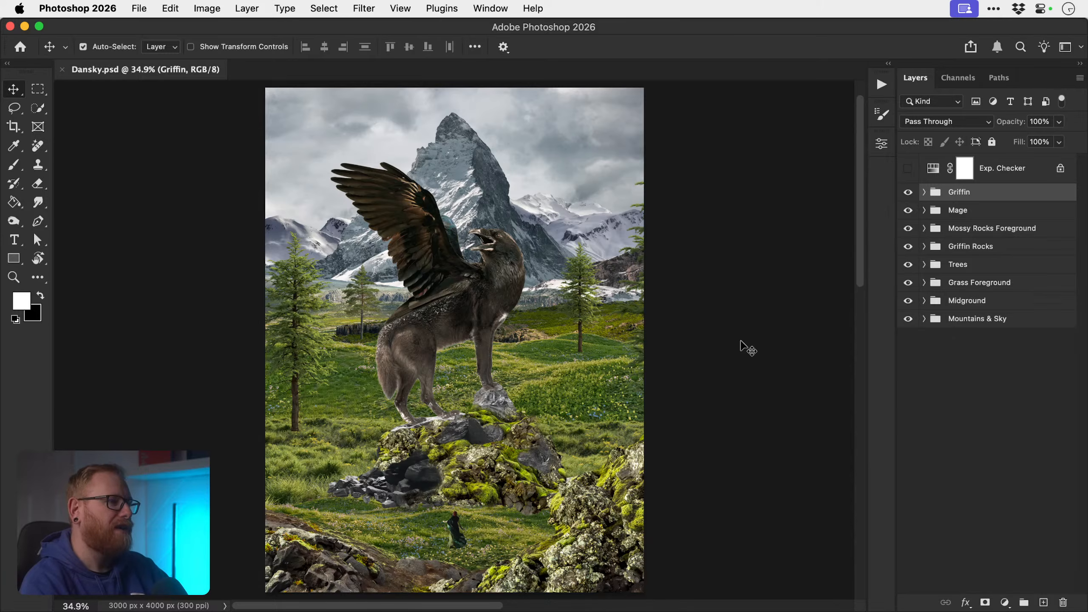
- Examine the griffin's wing, raven head and the bluish feathers behind the wing at high magnification
key(z)
drag(451, 223, 433, 265)
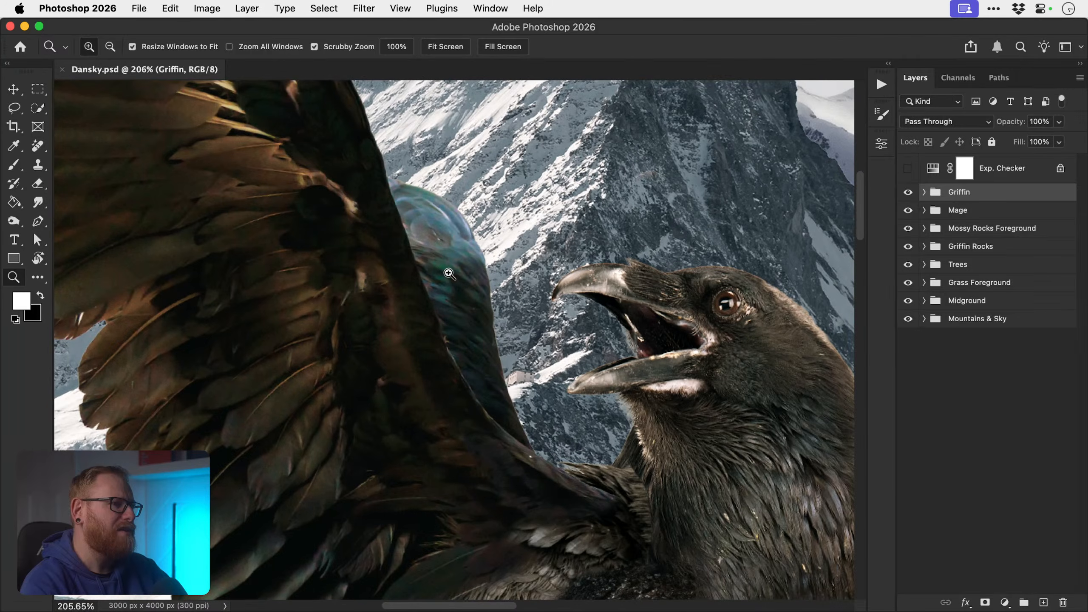
drag(487, 296, 496, 331)
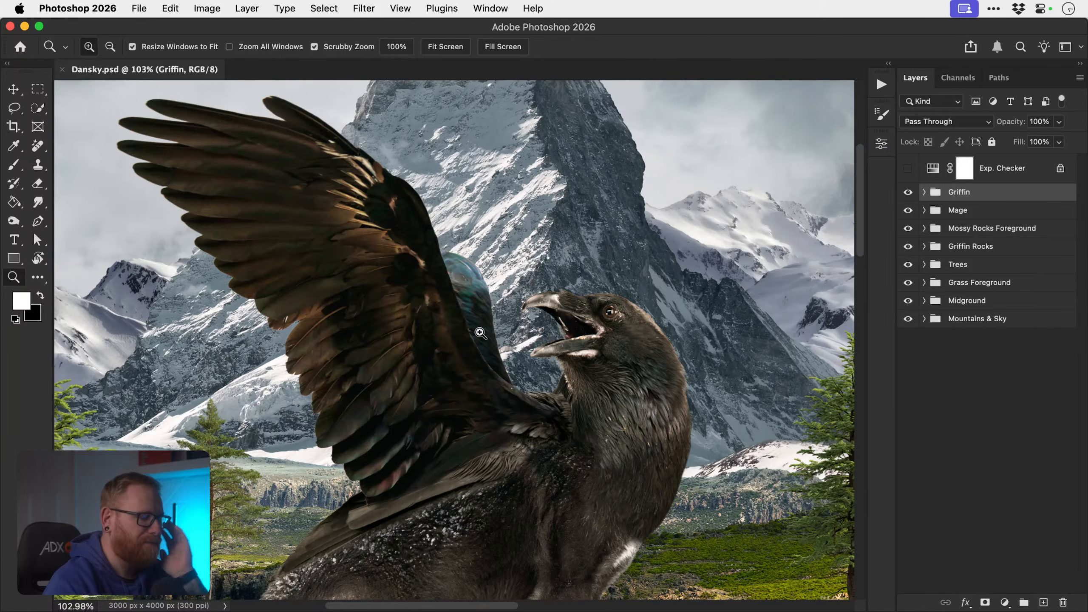
key(v)
key(super+0)
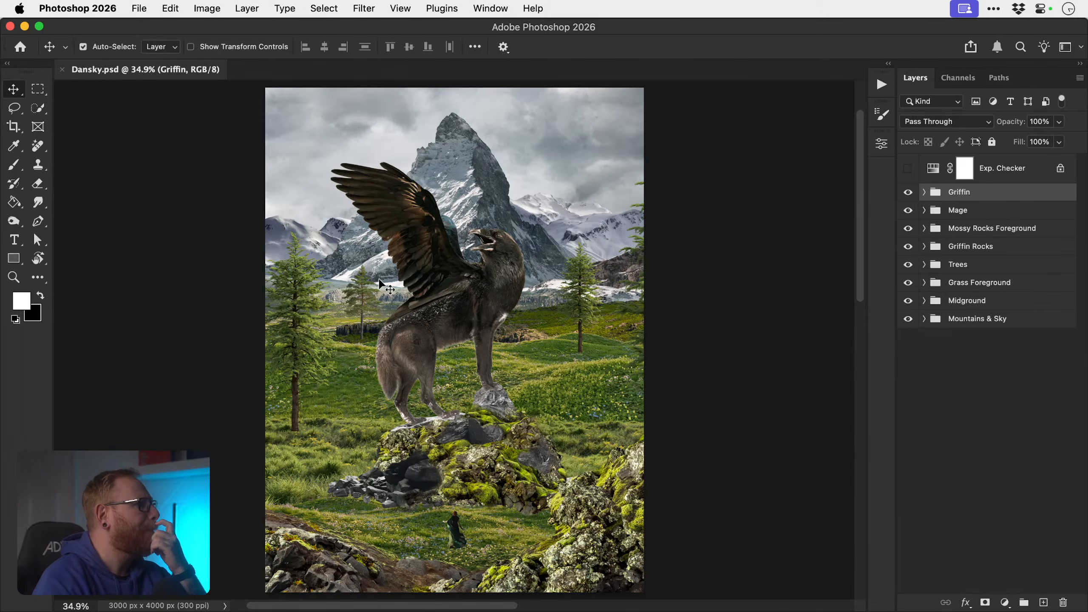
- Inspect the source contents of the Raven and Back Feathers smart objects in the Griffin group
click(583, 239)
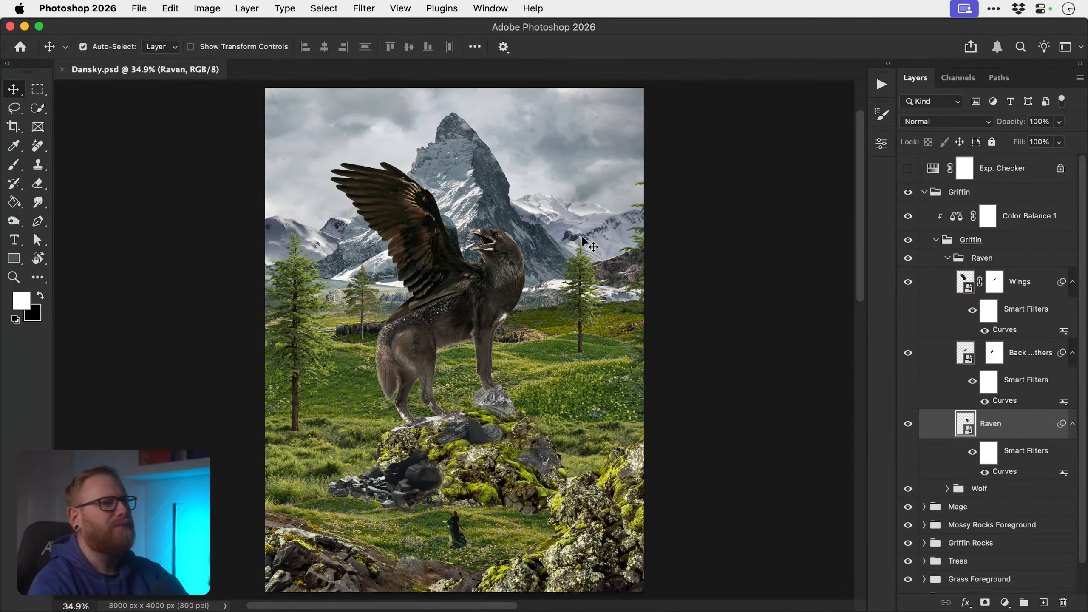
double_click(965, 426)
key(super+w)
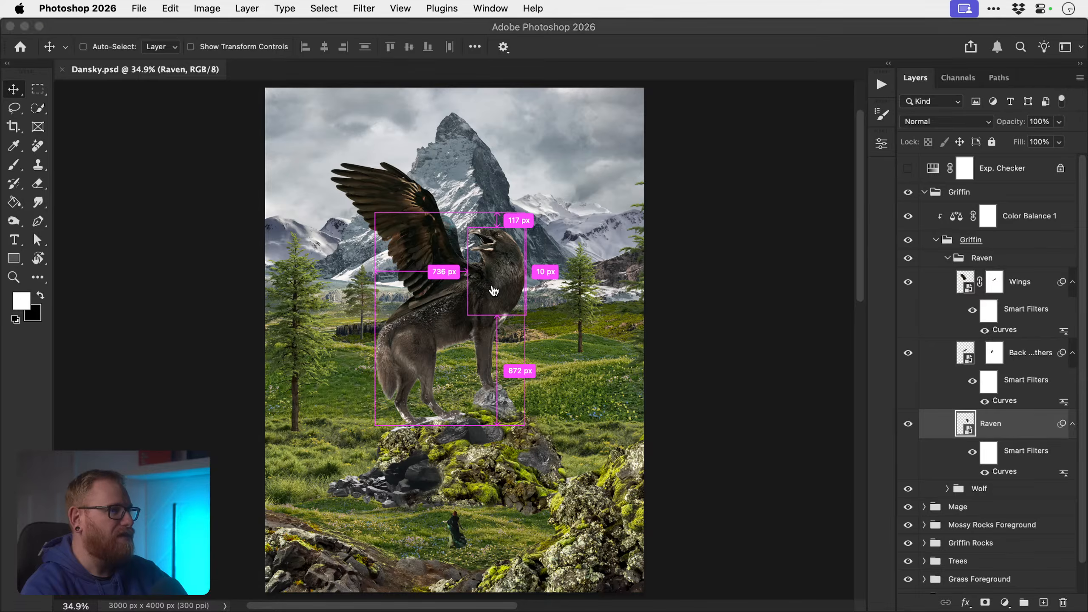
click(442, 296)
key(super)
super+double_click(443, 302)
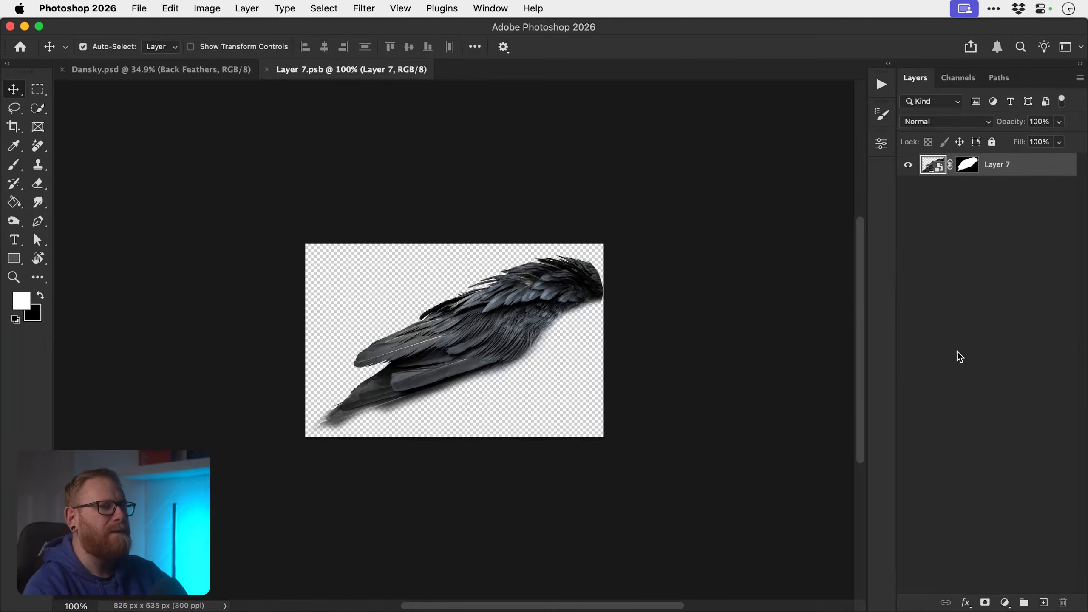
key(super+w)
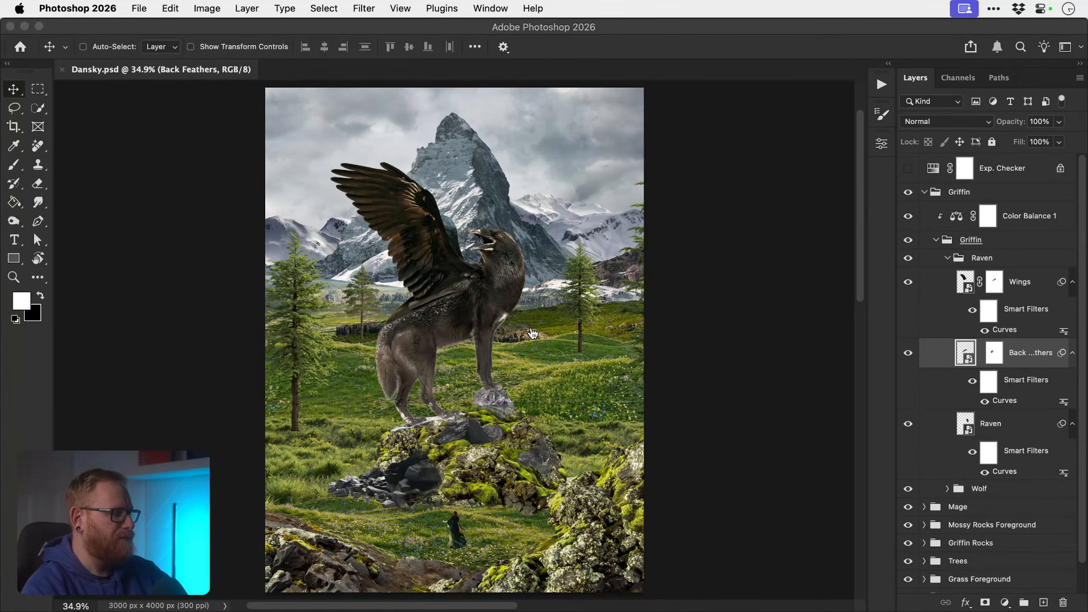
- Switch to Adobe Bridge, find the side-view raven image AdobeStock_257884802.jpeg, and open it in Photoshop
key(super+Tab)
click(344, 245)
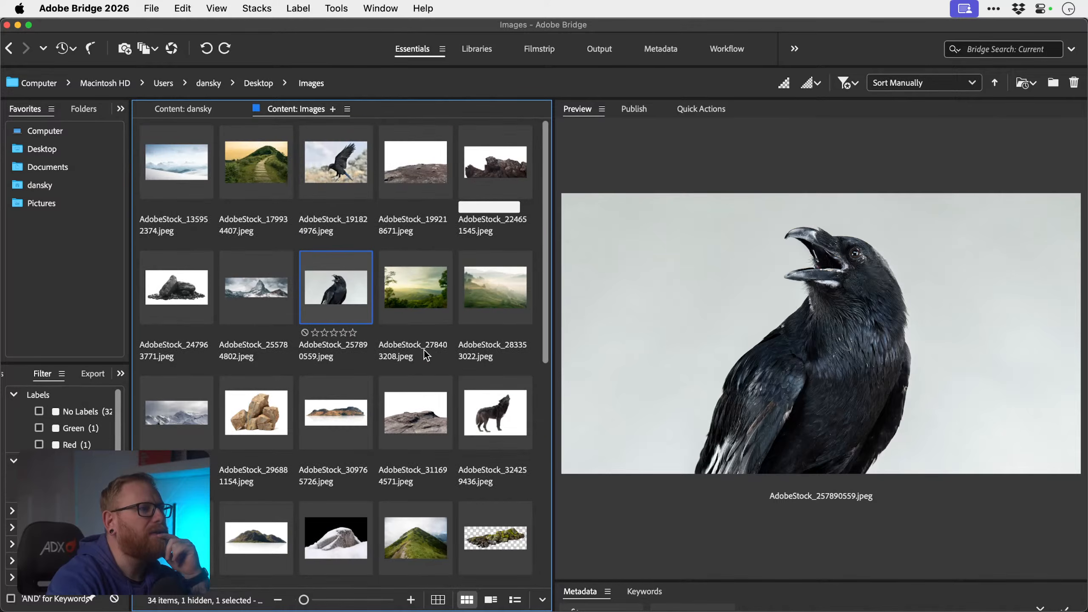
scroll(403, 424, down, 5)
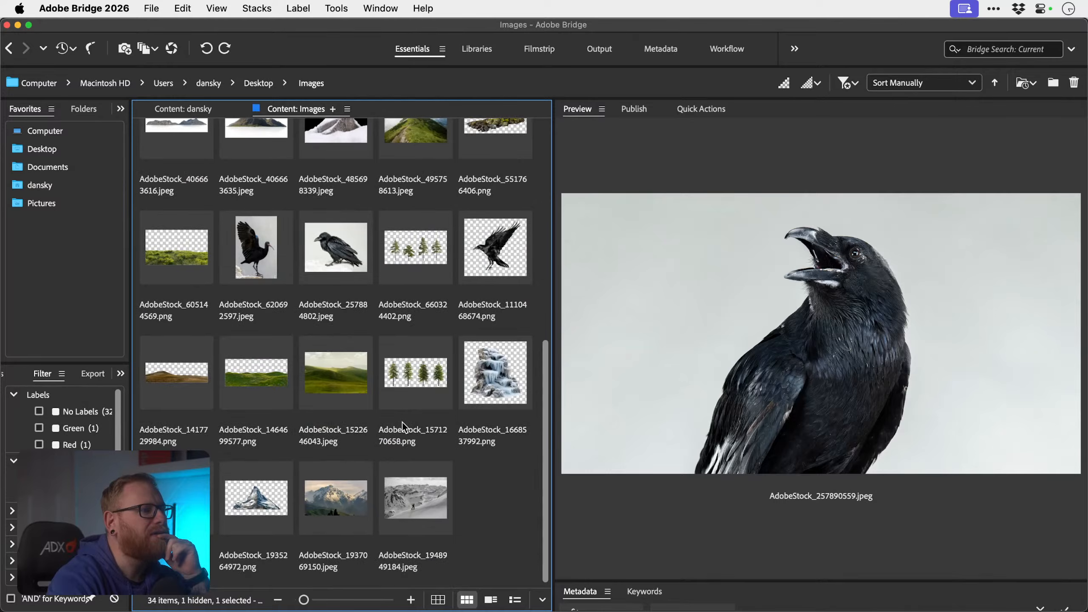
click(344, 254)
scroll(343, 256, down, 1)
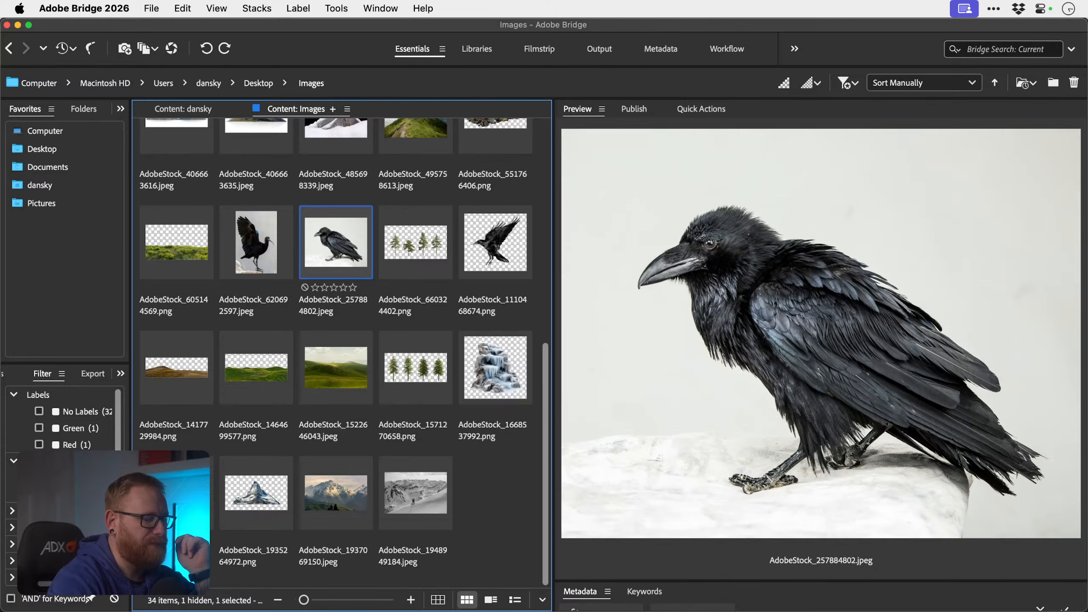
double_click(343, 255)
- Select the raven as the subject, mask out its background, and convert the masked layer to a smart object
key(z)
drag(336, 348, 362, 359)
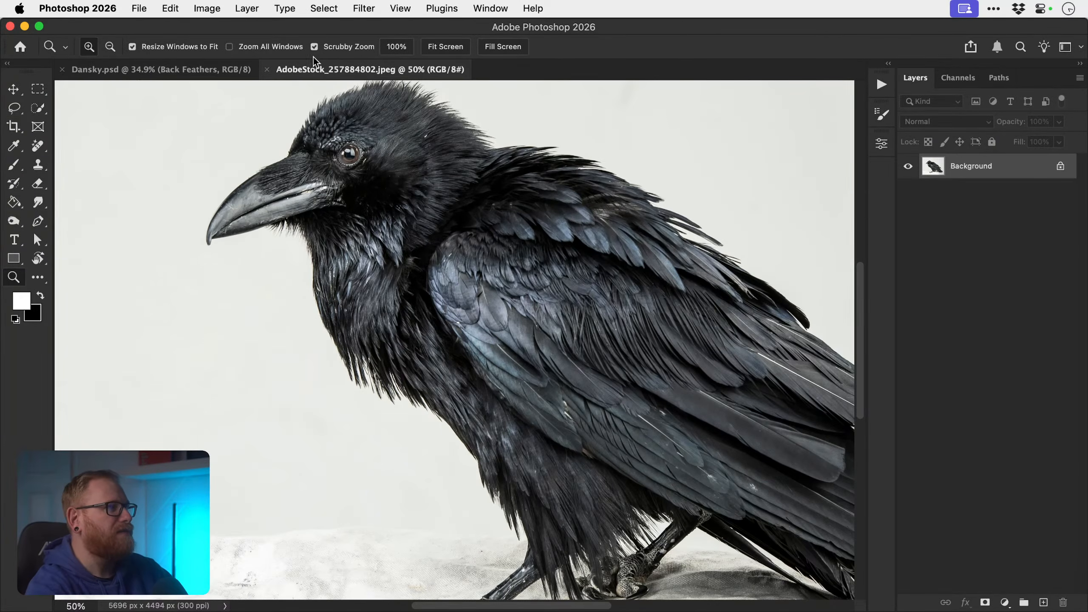
click(324, 8)
click(348, 175)
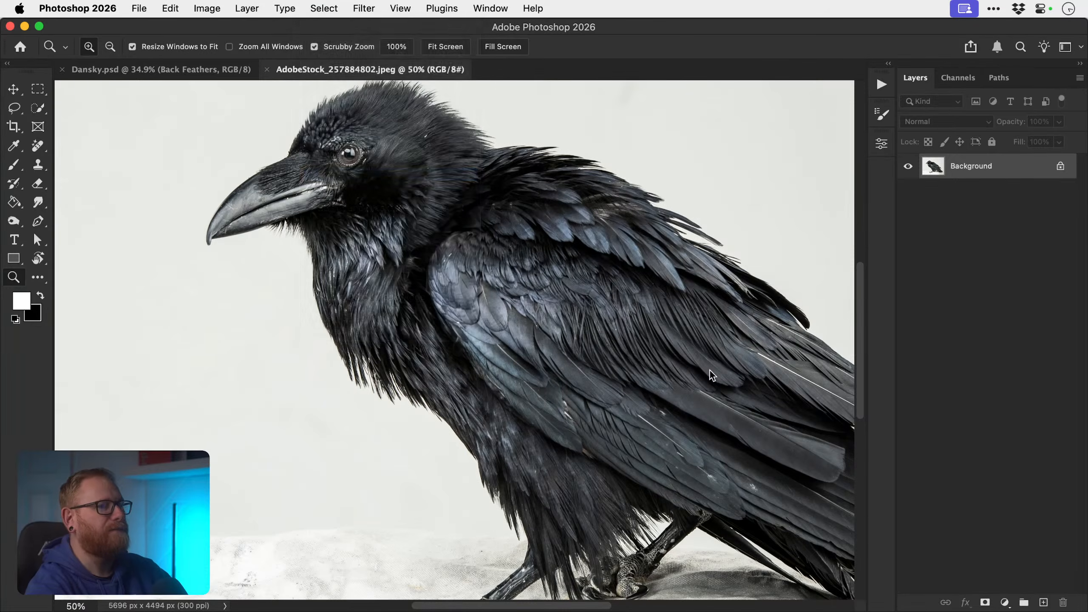
click(986, 603)
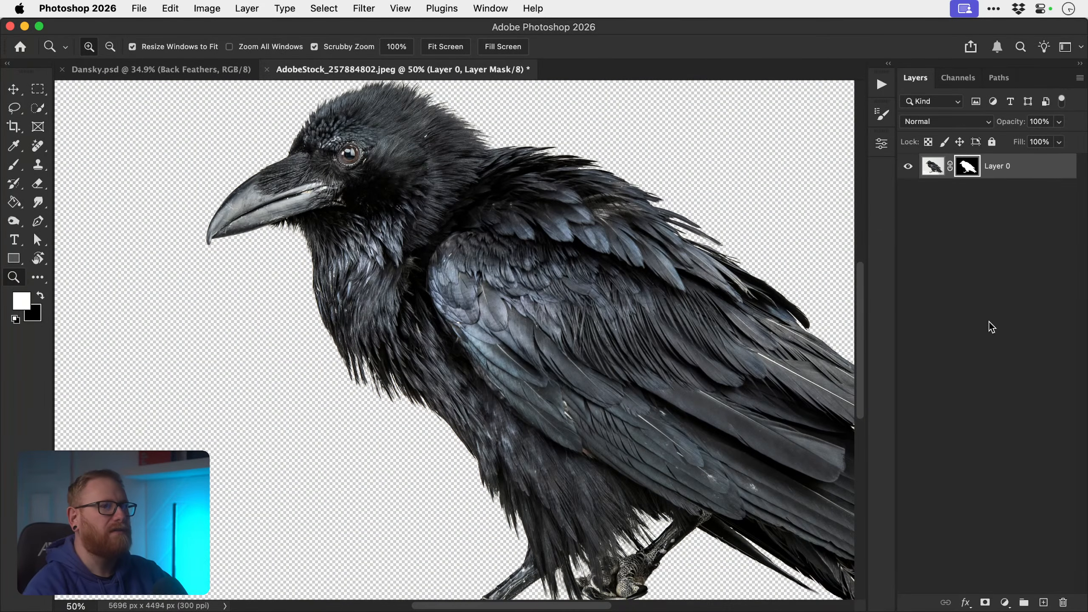
right_click(1015, 169)
click(911, 409)
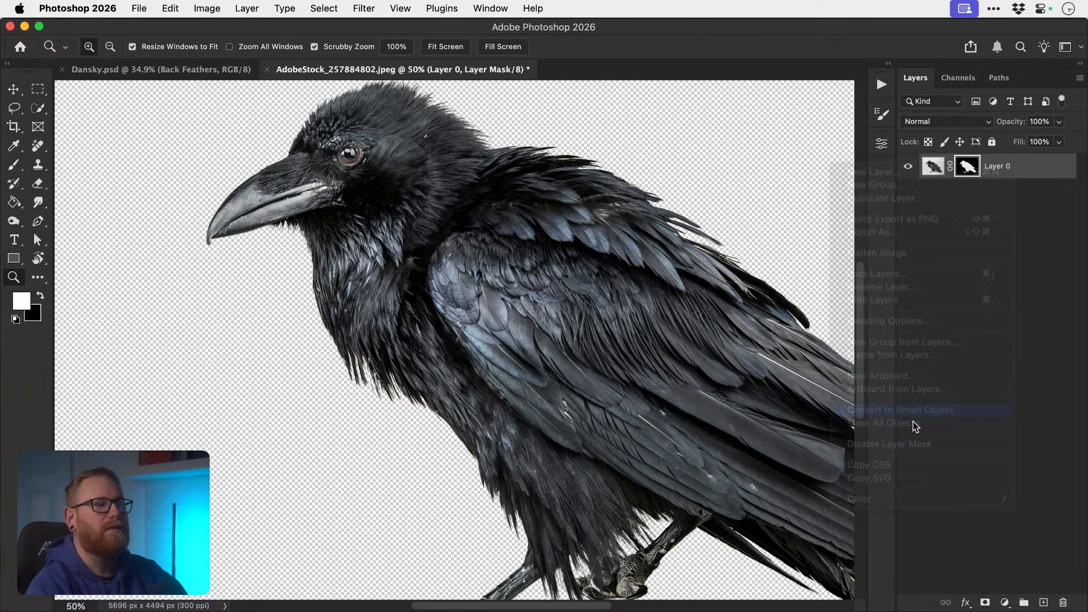
- Lasso the raven's throat and chest feathers freehand and mask the layer to that selection
key(l)
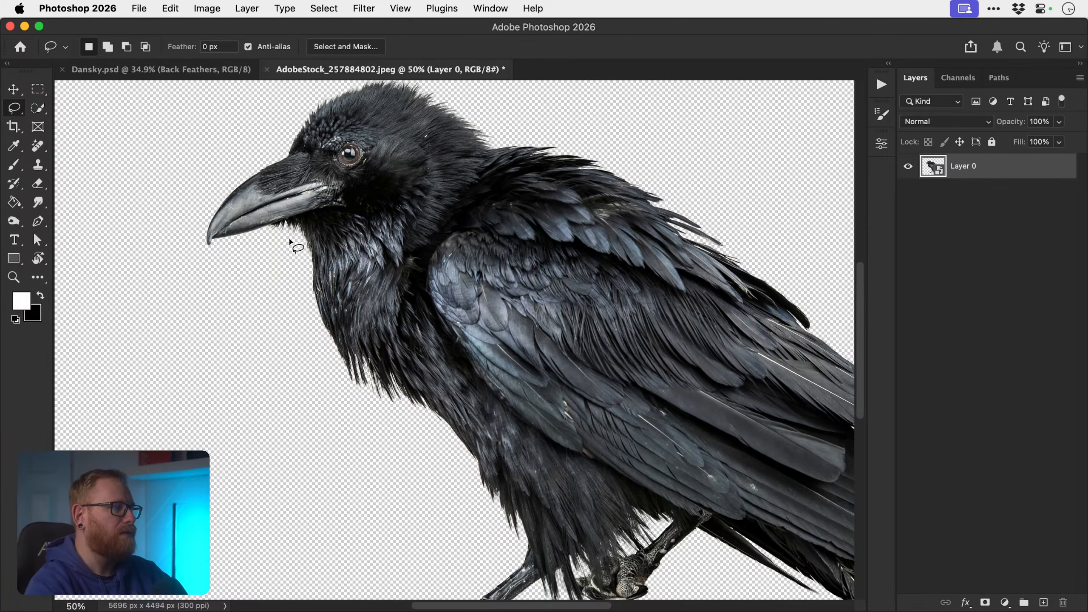
mouse_move(274, 234)
mouse_down()
mouse_move(330, 219)
mouse_move(354, 235)
mouse_move(517, 463)
mouse_move(529, 535)
mouse_move(478, 551)
mouse_move(351, 449)
mouse_move(287, 365)
mouse_move(273, 266)
mouse_up()
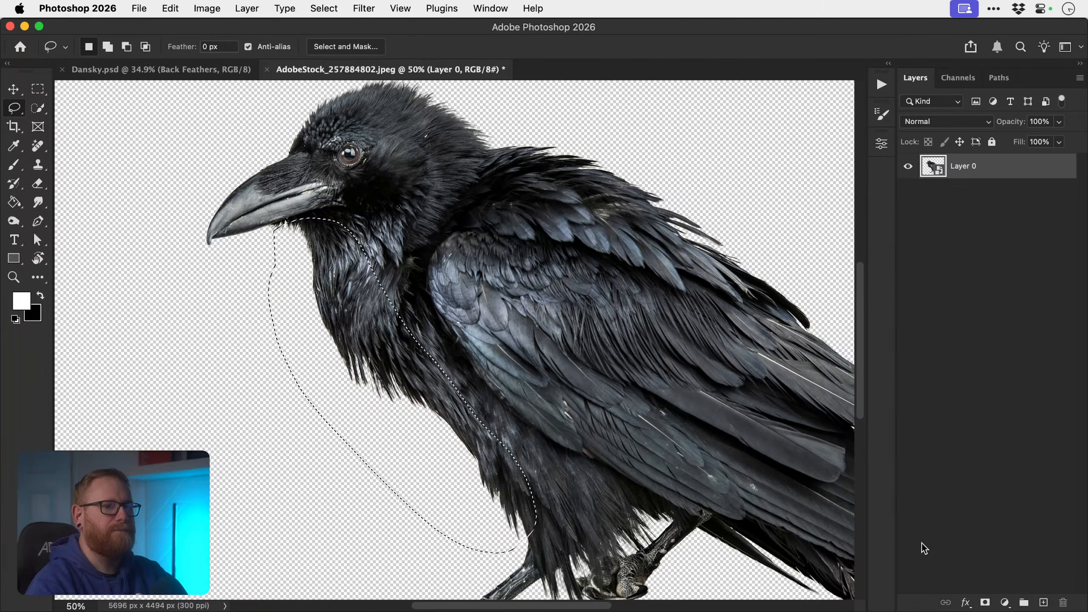
click(984, 603)
key(v)
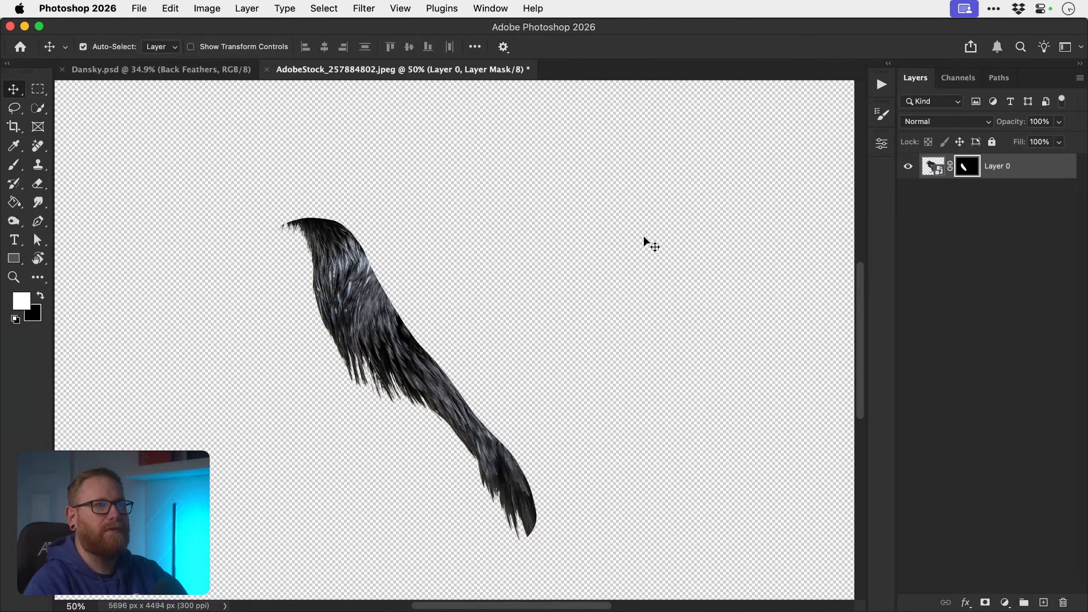
- Bring the masked feather layer into Dansky.psd directly above the Raven layer and flip it horizontally
key(ctrl+Tab)
click(516, 292)
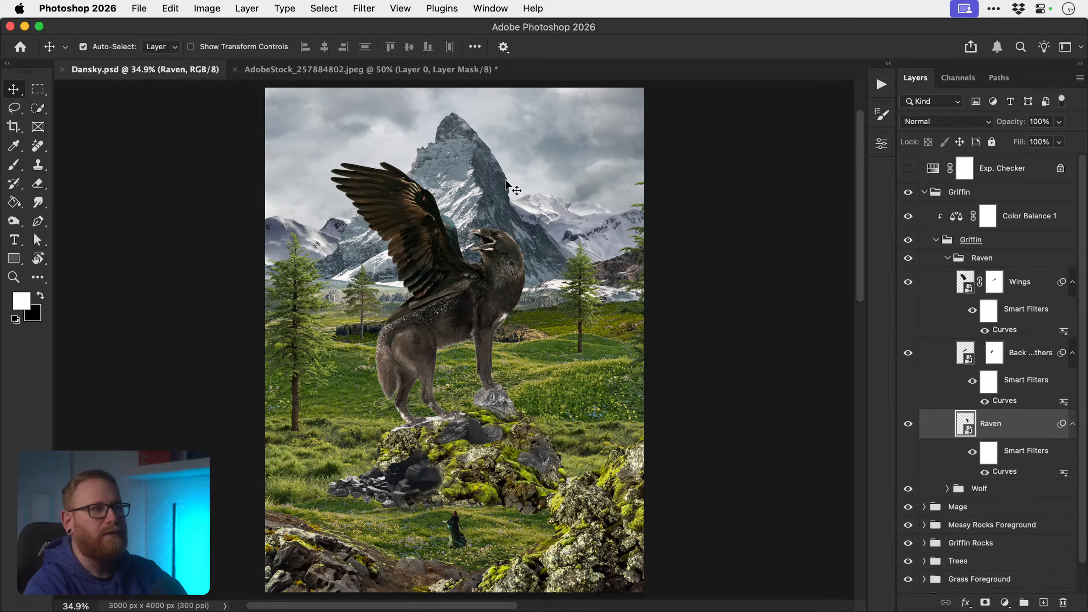
click(447, 76)
drag(1033, 171, 553, 349)
click(175, 10)
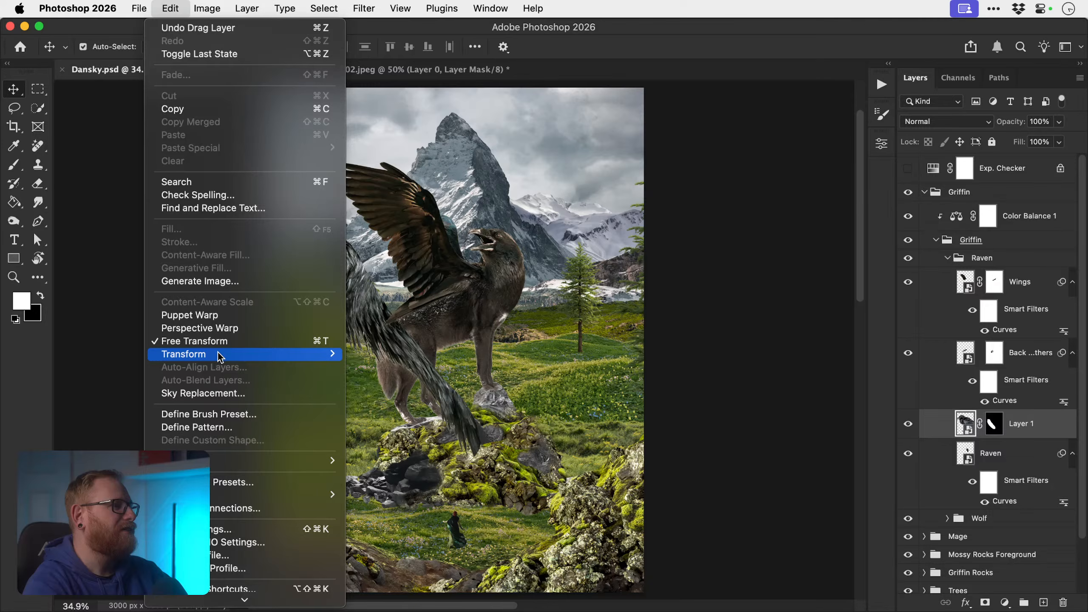
mouse_move(221, 356)
click(386, 585)
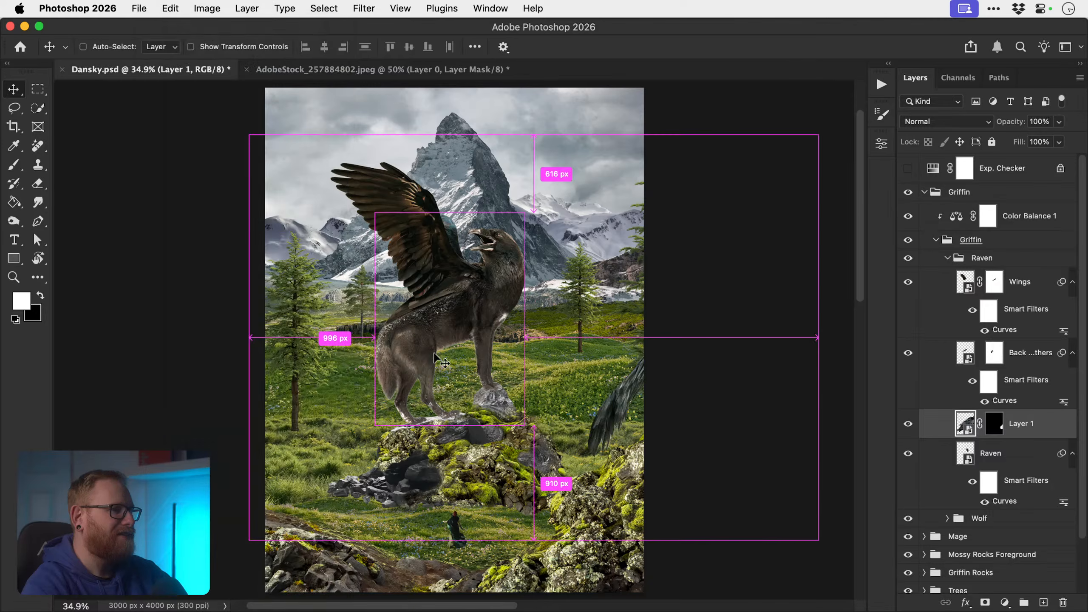
- Scale down the flipped feathers and position them over the front of the griffin's chest
key(super+t)
drag(818, 136, 672, 239)
drag(611, 315, 519, 293)
drag(581, 218, 525, 257)
key(Return)
super+click(522, 295)
super+click(523, 294)
super+click(523, 295)
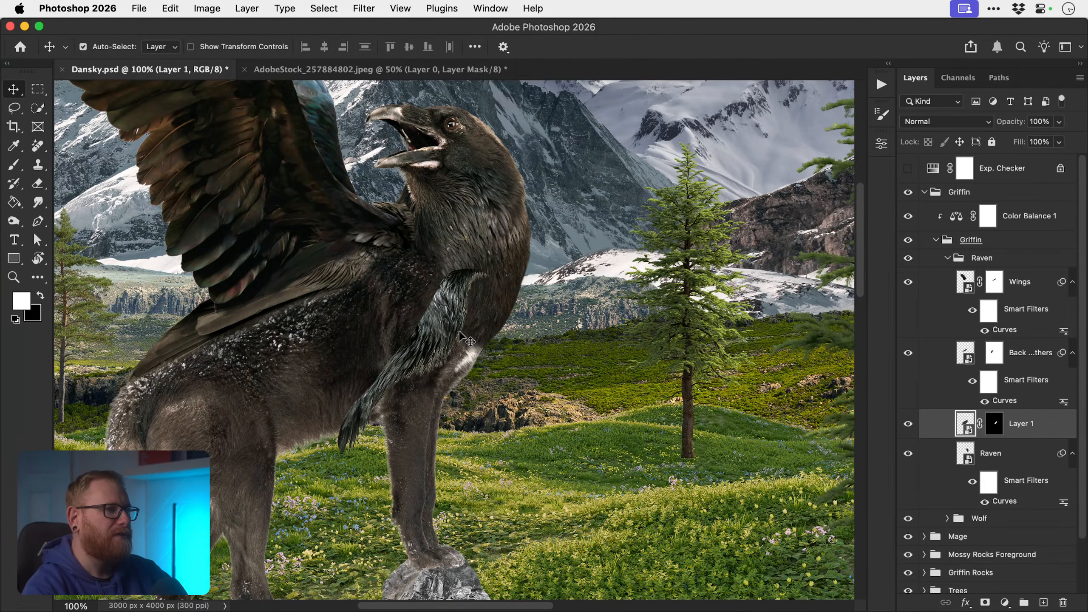
drag(439, 342, 505, 385)
- Rotate the feathers more upright and reposition them along the front edge of the griffin's neck and chest
super+click(516, 315)
key(super+t)
drag(558, 285, 508, 376)
drag(480, 326, 494, 237)
drag(655, 290, 568, 188)
drag(453, 241, 465, 274)
key(Return)
right_click(448, 300)
click(454, 299)
key(super+t)
right_click(443, 305)
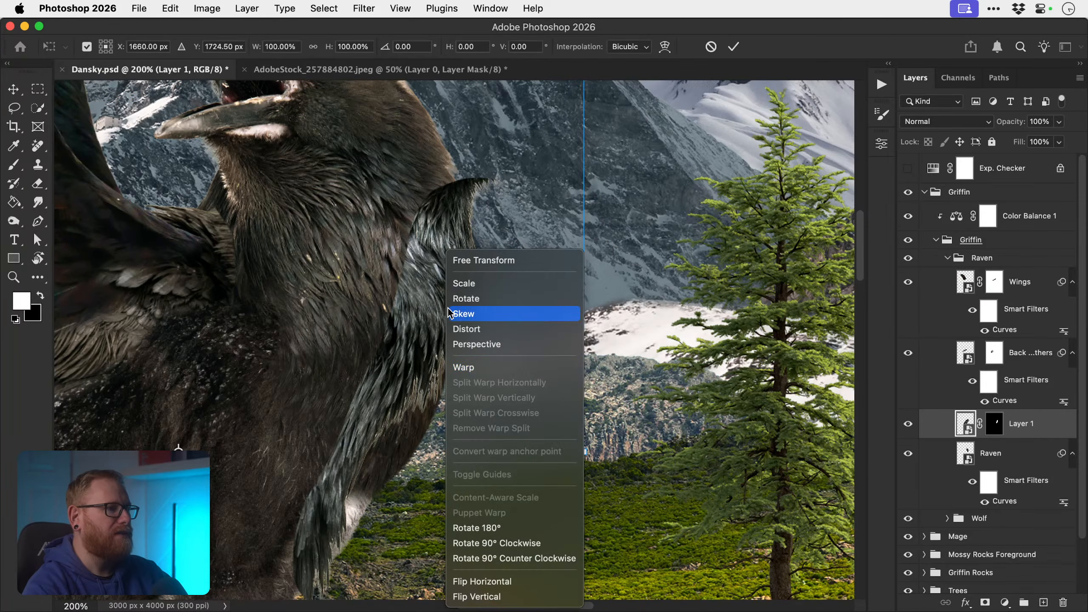
click(475, 371)
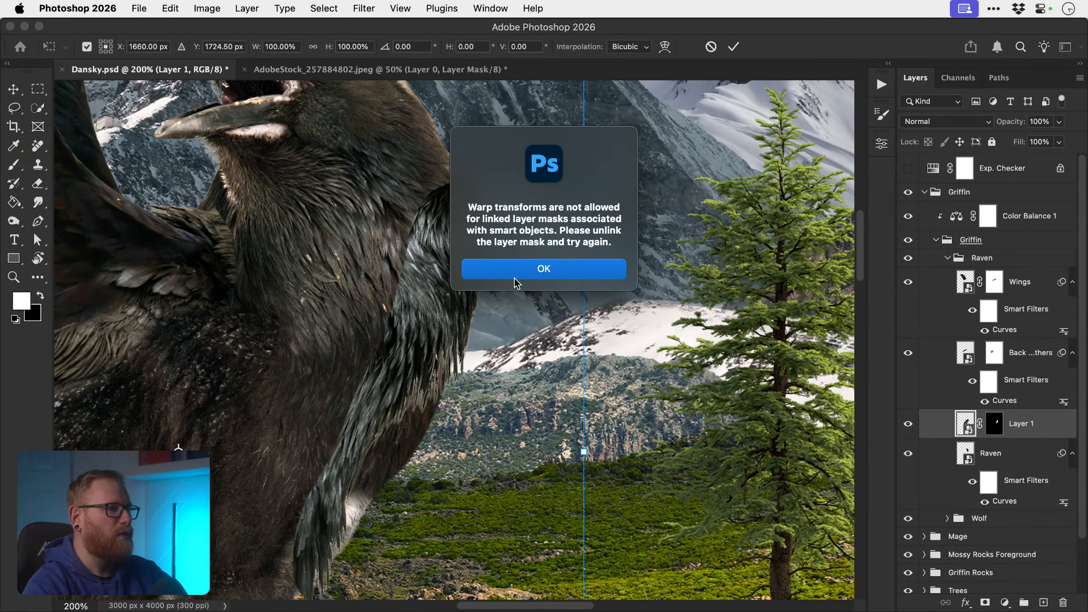
click(516, 276)
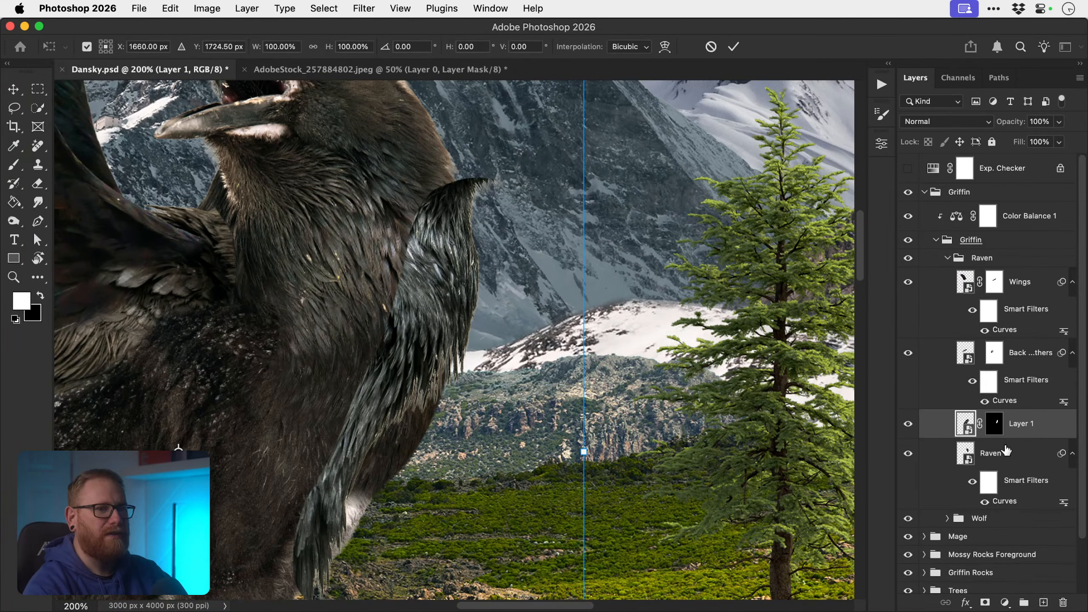
key(Escape)
- Convert Layer 1 with its mask to a smart object and warp its lower feathers to follow the griffin's chest
right_click(1033, 425)
click(891, 342)
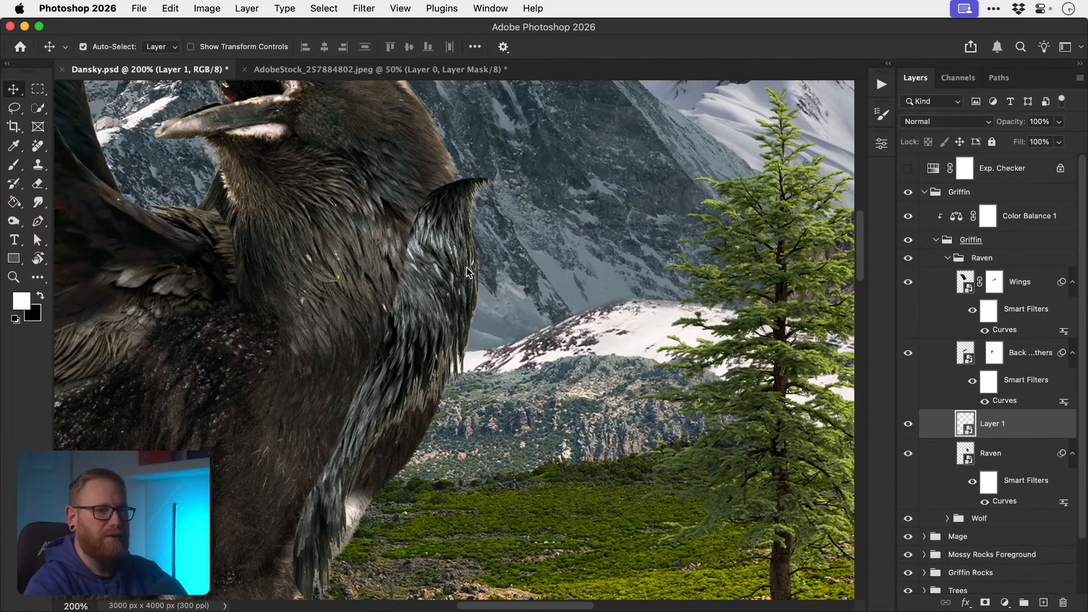
key(super+t)
right_click(452, 307)
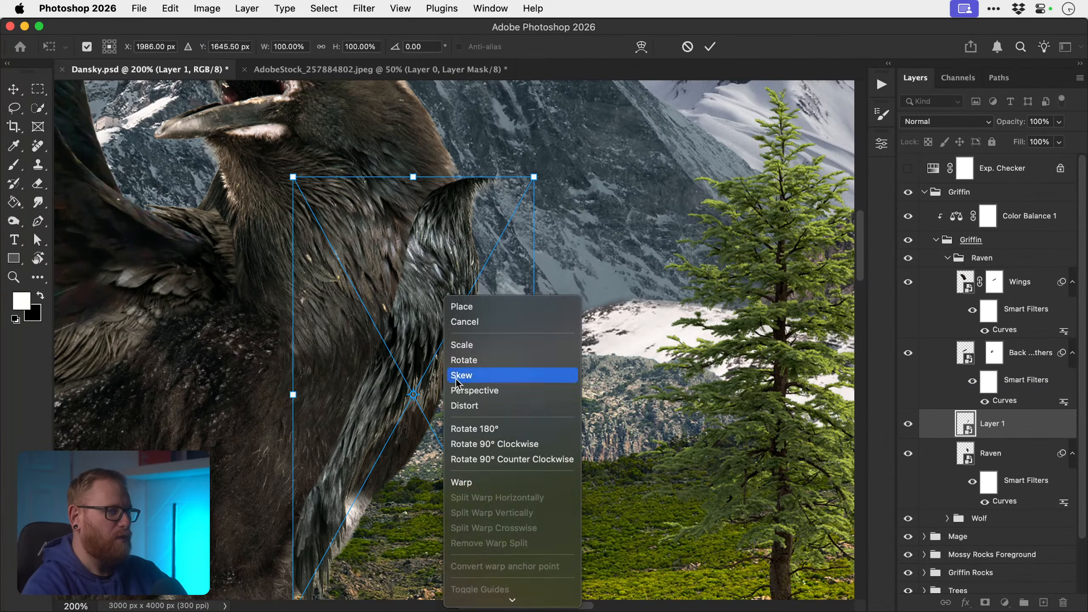
click(475, 486)
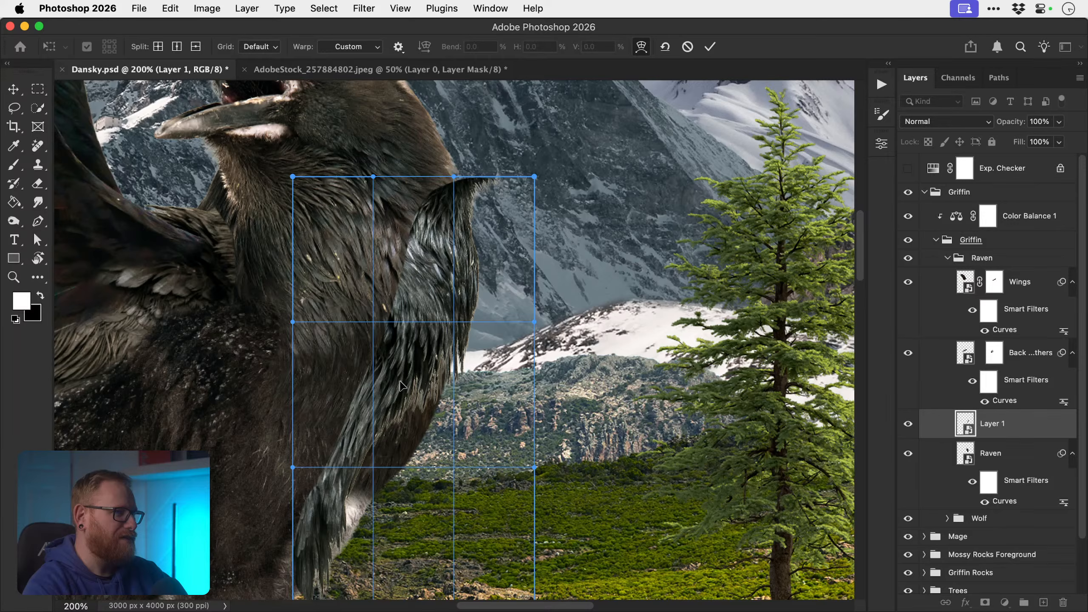
drag(346, 464, 367, 493)
scroll(368, 493, down, 4)
drag(322, 535, 297, 522)
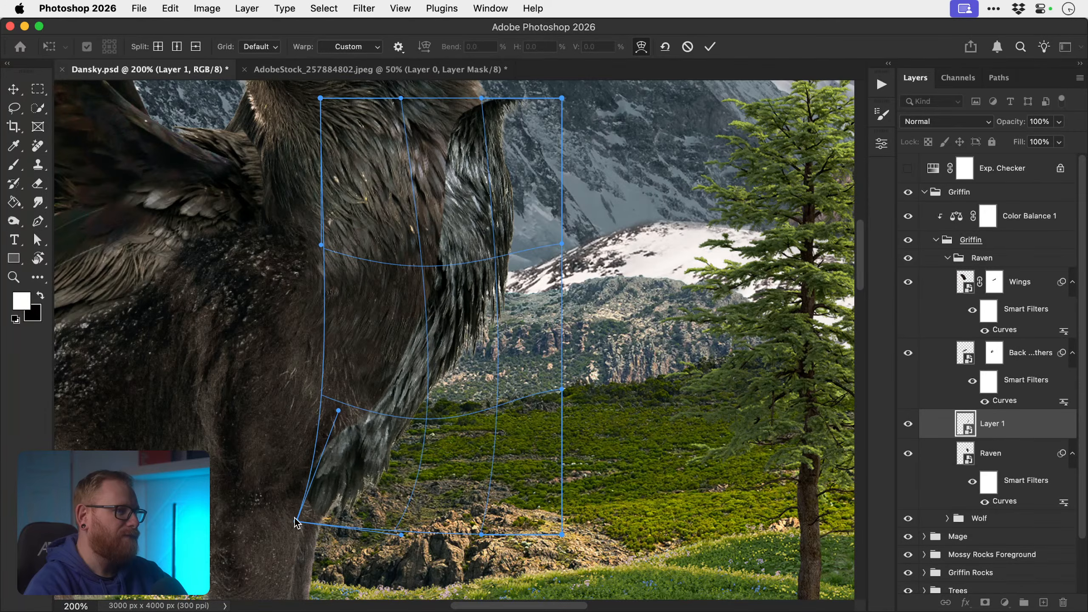
- Warp the upper part of the feathers towards the griffin's neck and apply the warp
scroll(540, 233, up, 5)
drag(523, 219, 510, 185)
drag(280, 220, 250, 234)
drag(364, 219, 360, 212)
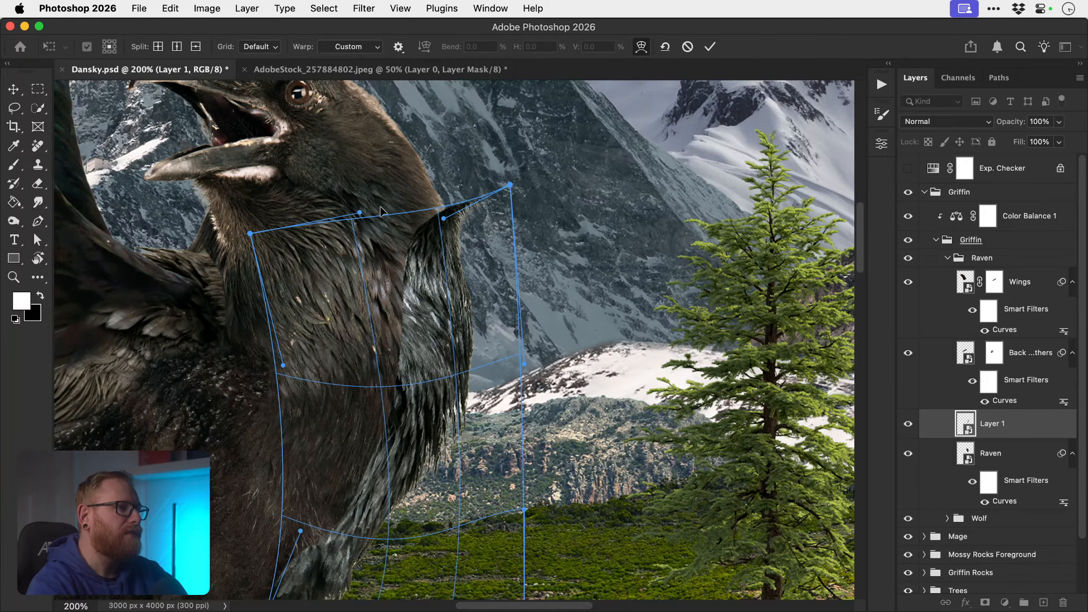
key(Return)
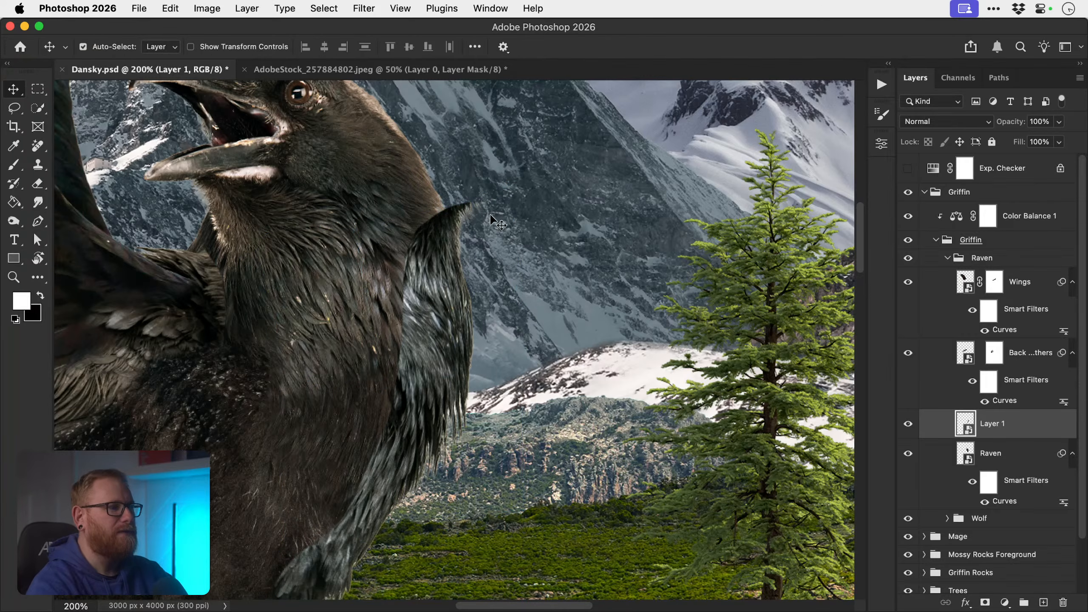
- Copy the Curves smart filter from the Back Feathers layer onto Layer 1 to match the feather colours
right_click(1005, 402)
click(1016, 423)
double_click(1007, 401)
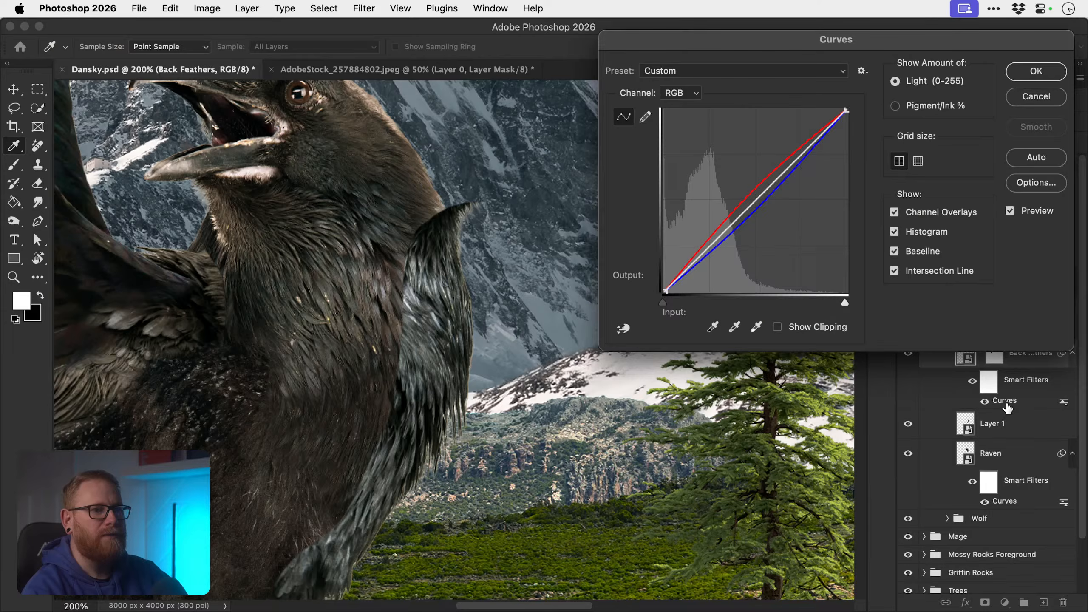
key(Return)
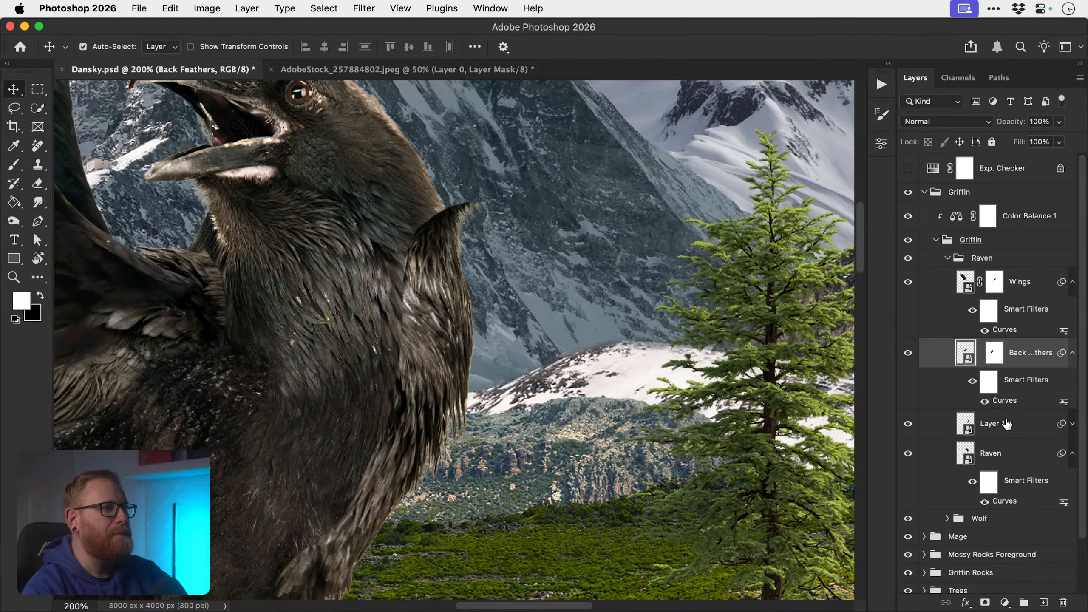
- Rename Layer 1 as Neck Feathers
click(967, 429)
double_click(988, 424)
text(Neck)
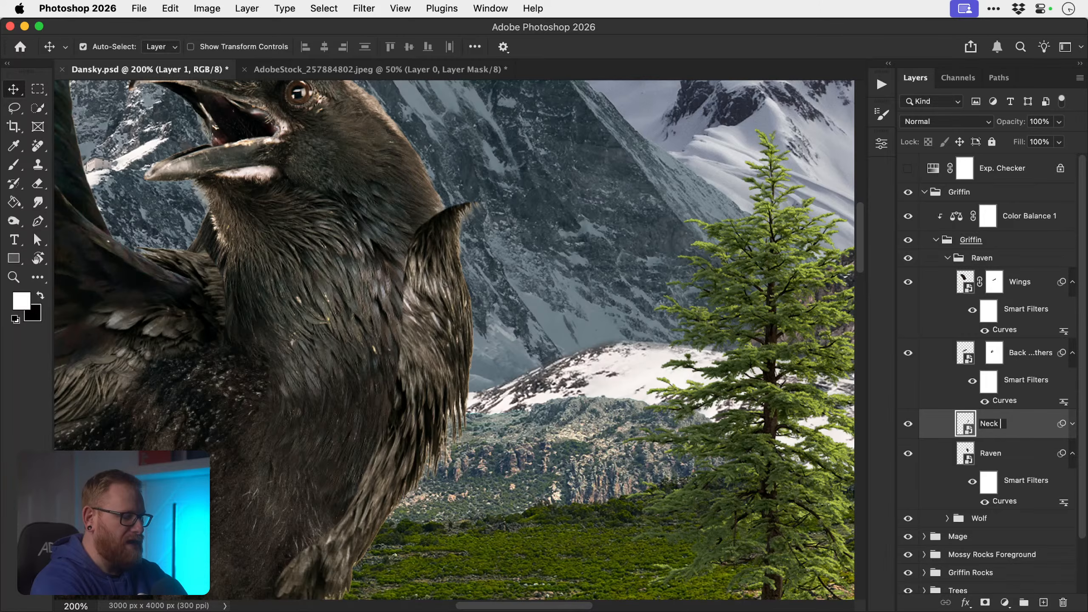
text( Feathers)
key(Return)
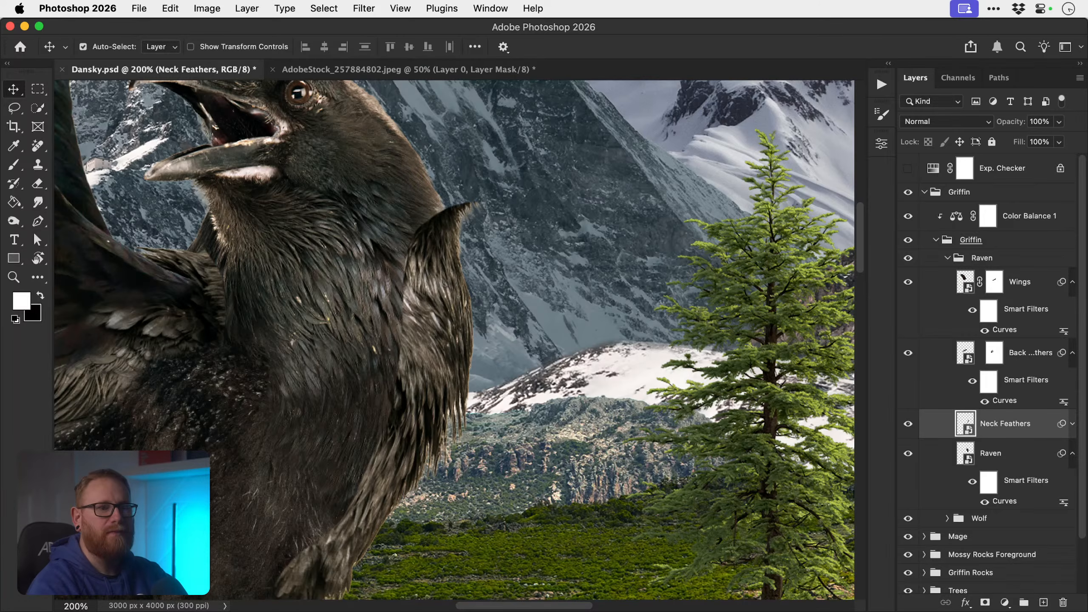
- Add a layer mask to Neck Feathers and paint out the feather tip sticking out behind the neck with a small black brush
click(984, 602)
key(b)
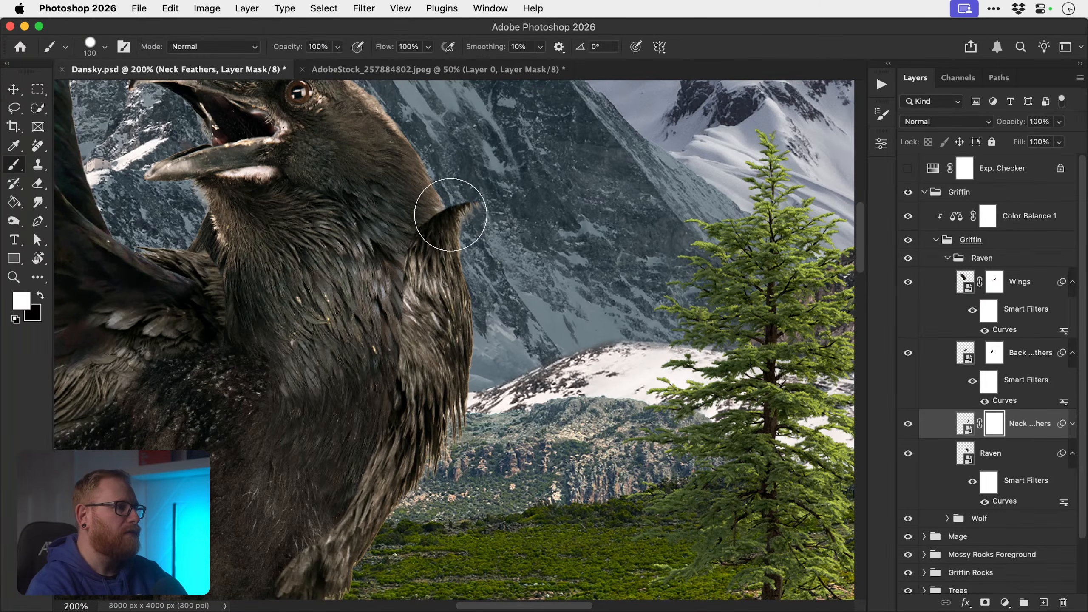
key(x)
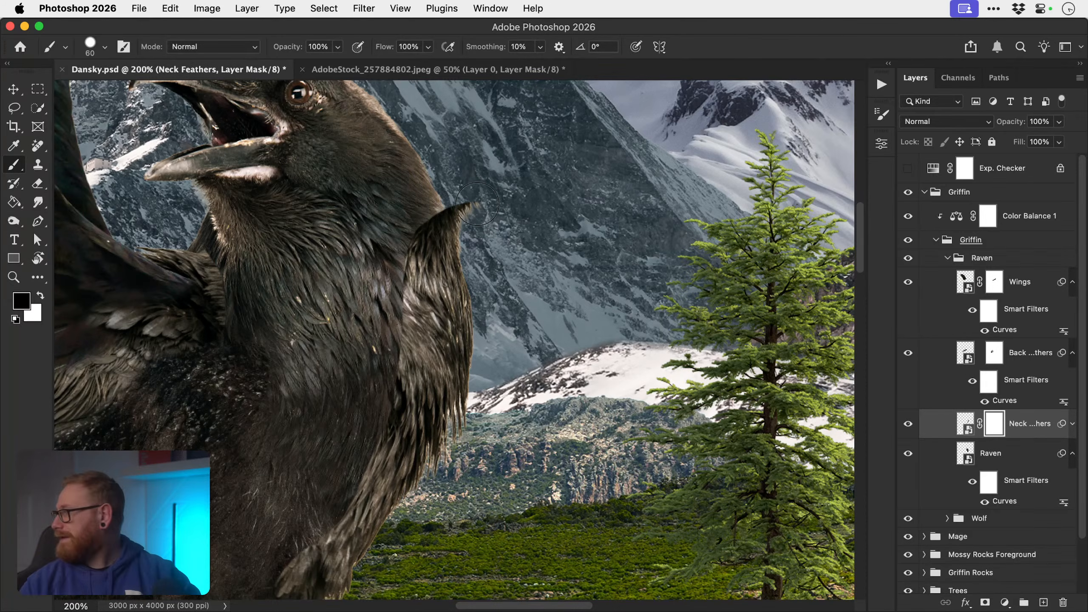
key(bracketleft)
key(bracketleft)
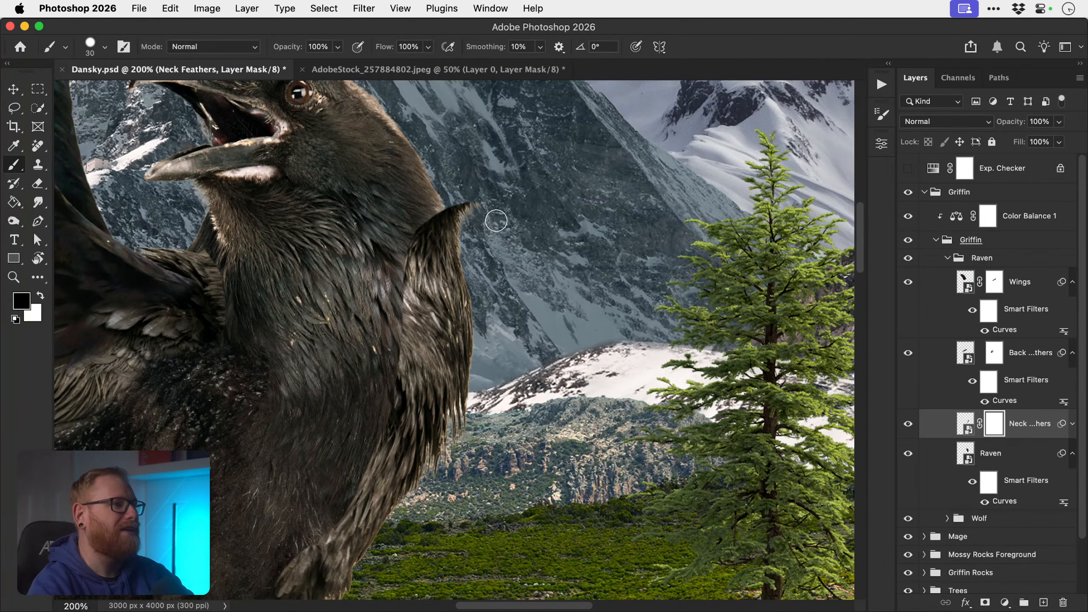
drag(458, 193, 467, 236)
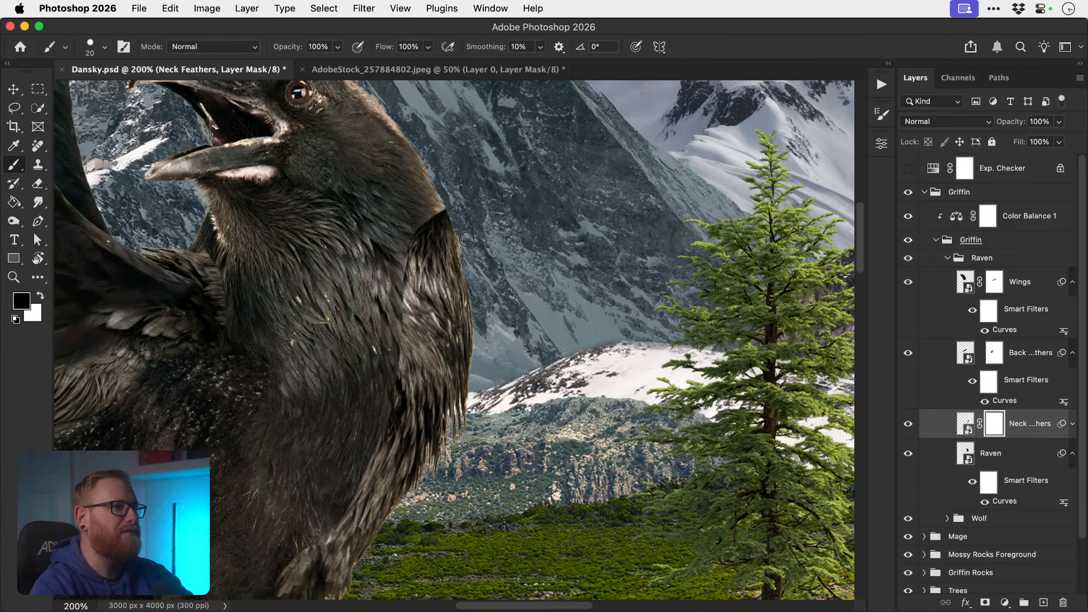
- Blend the upper edge of the neck feathers and mask out their lower end above the front leg with a softer 90 px brush
key(bracketright)
click(95, 49)
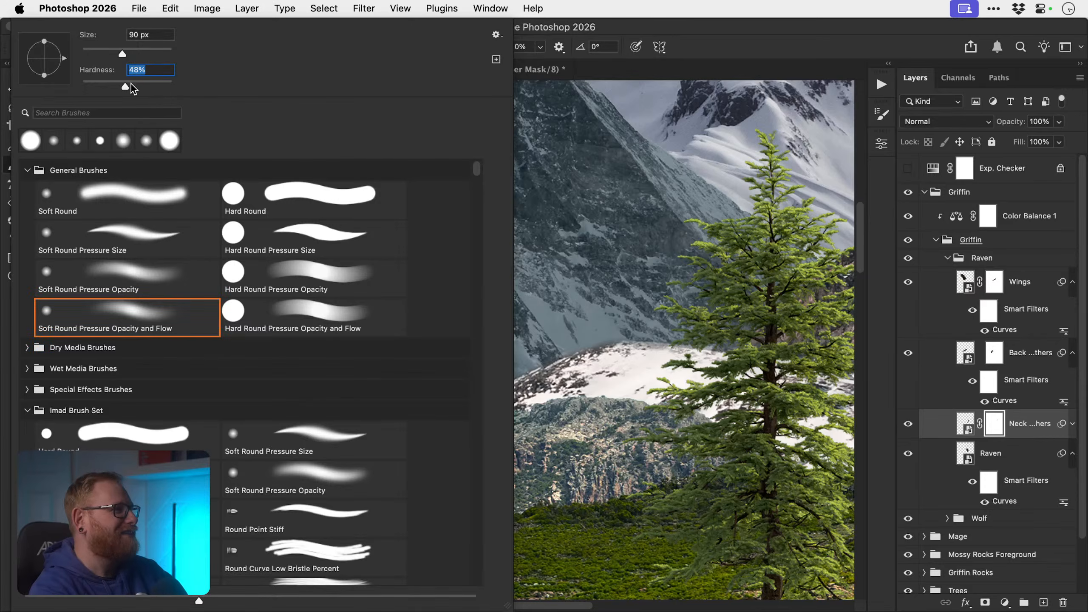
click(632, 165)
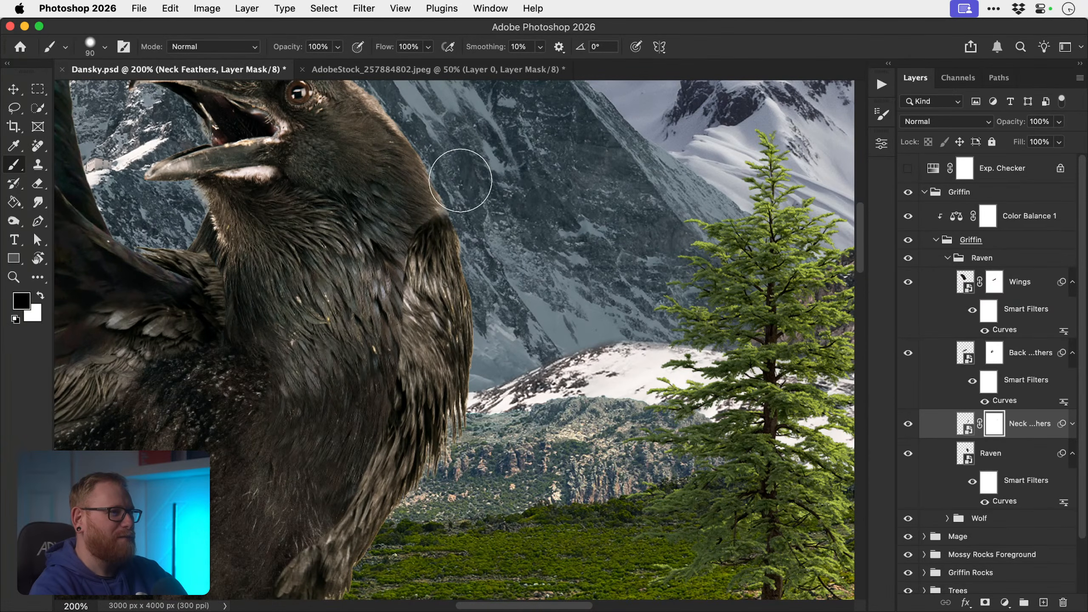
mouse_move(395, 221)
mouse_down()
mouse_move(381, 342)
mouse_move(395, 328)
mouse_move(386, 289)
mouse_move(400, 225)
mouse_move(407, 242)
mouse_move(466, 240)
mouse_move(345, 203)
mouse_move(473, 229)
mouse_up()
key(x)
key(x)
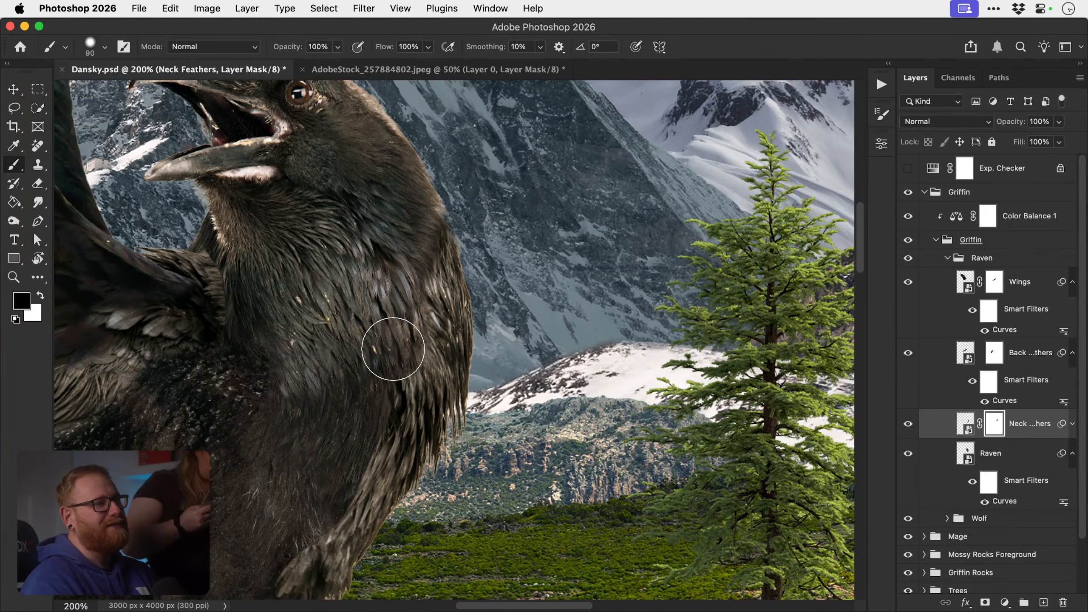
scroll(390, 352, down, 5)
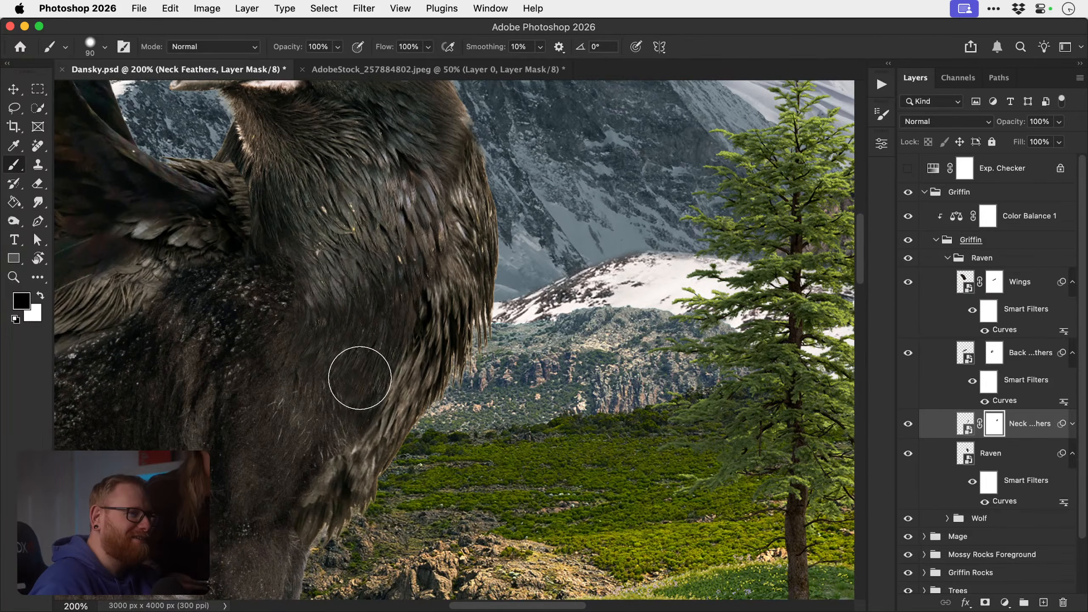
mouse_move(327, 443)
mouse_down()
mouse_move(292, 525)
mouse_move(303, 535)
mouse_move(301, 506)
mouse_move(306, 529)
mouse_move(331, 522)
mouse_move(328, 456)
mouse_move(332, 473)
mouse_move(357, 408)
mouse_move(328, 472)
mouse_move(337, 508)
mouse_move(381, 514)
mouse_up()
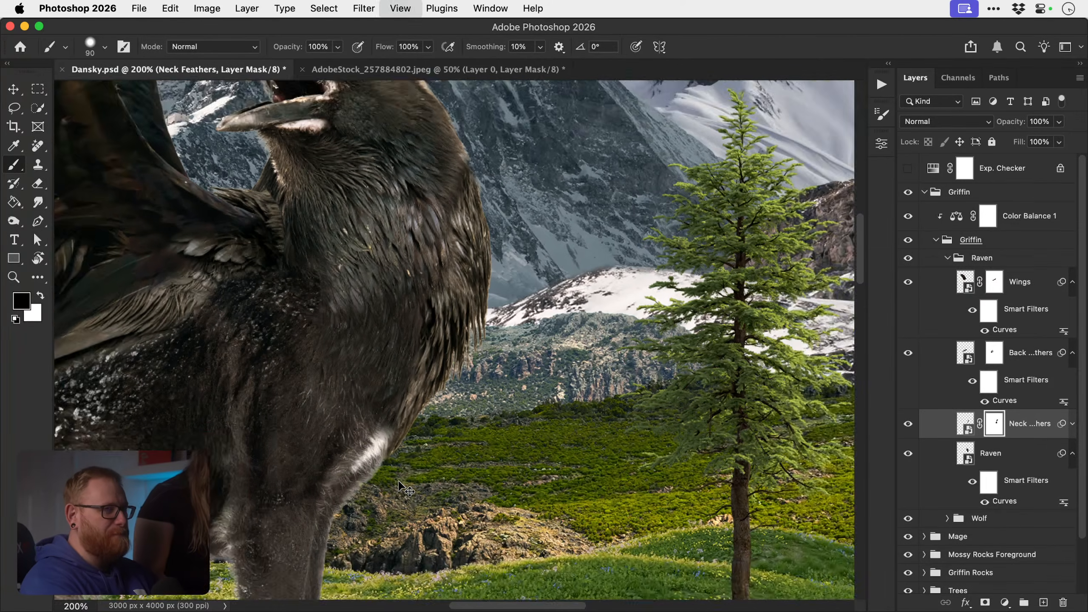
- Compare the griffin with the Neck Feathers layer hidden and shown, and check the whole composition
key(super+1)
key(v)
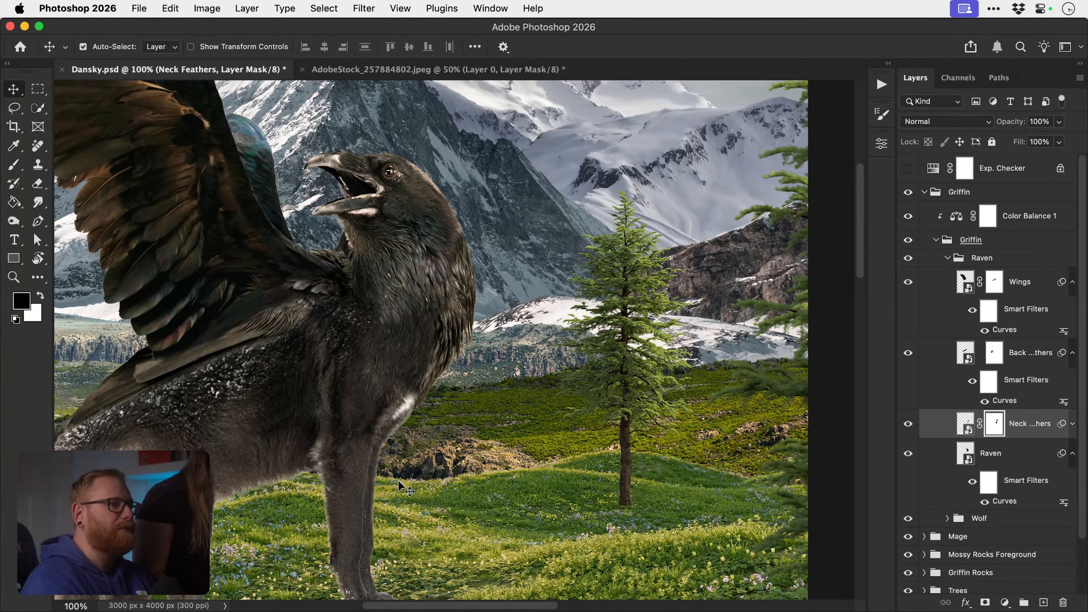
click(908, 424)
click(908, 424)
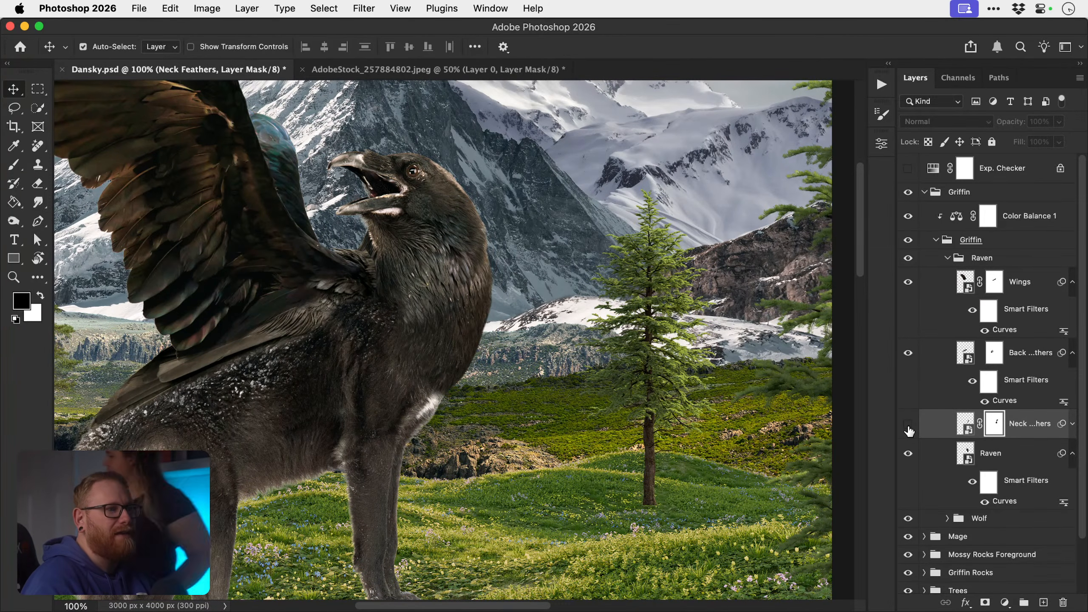
drag(540, 402, 636, 396)
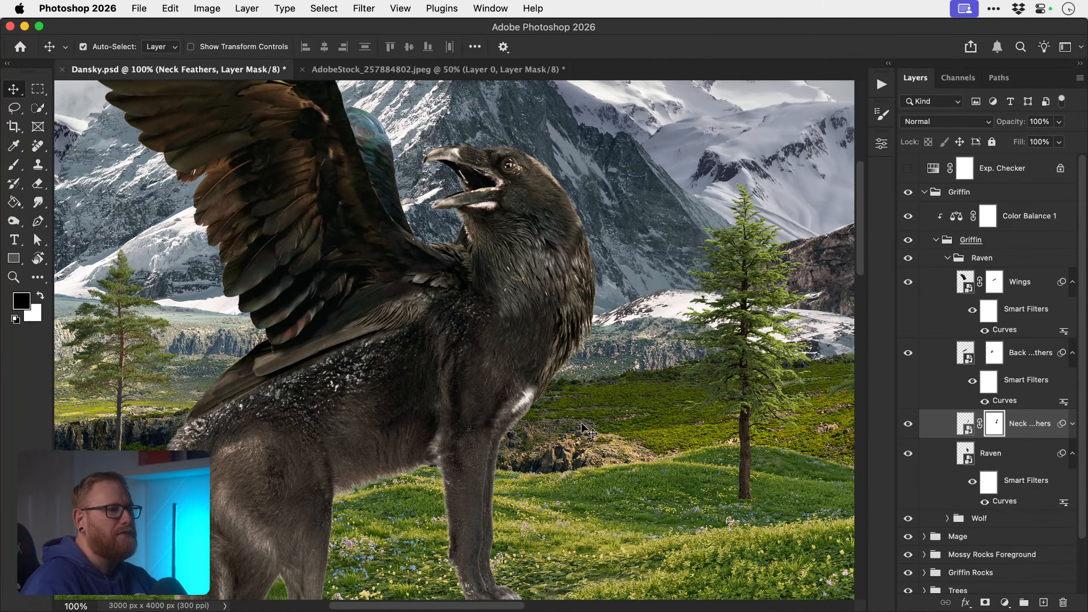
key(super+0)
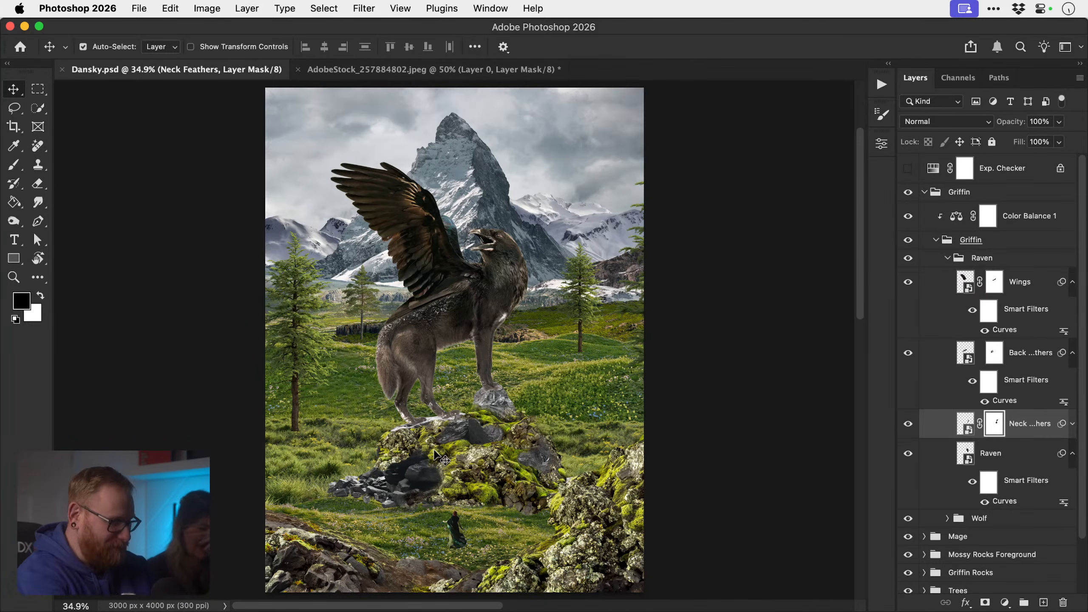
- Close the AdobeStock_257884802.jpeg feather source document without saving its changes
click(391, 71)
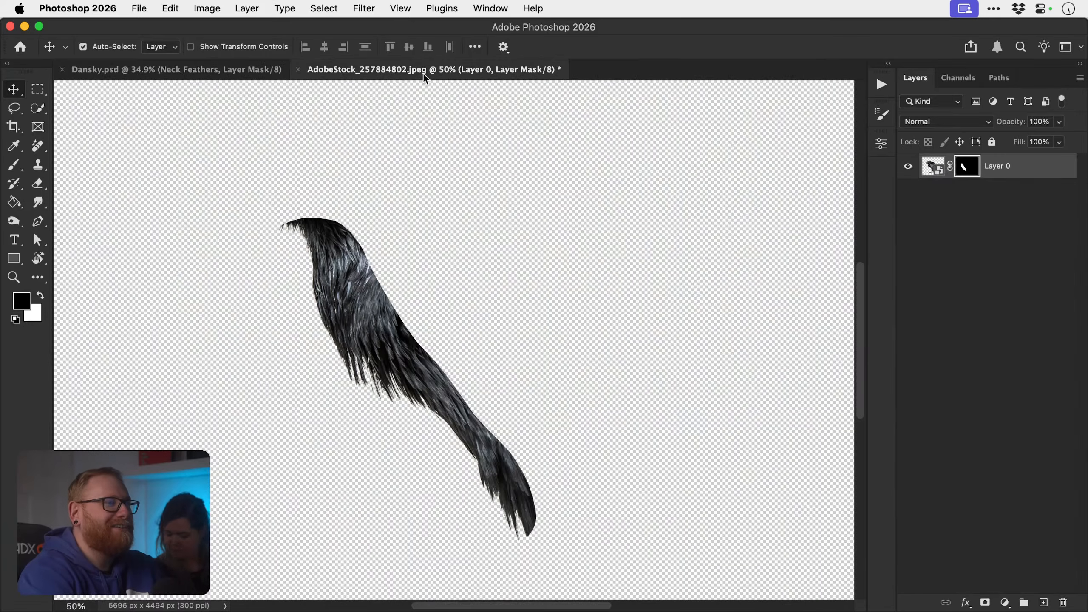
key(super+w)
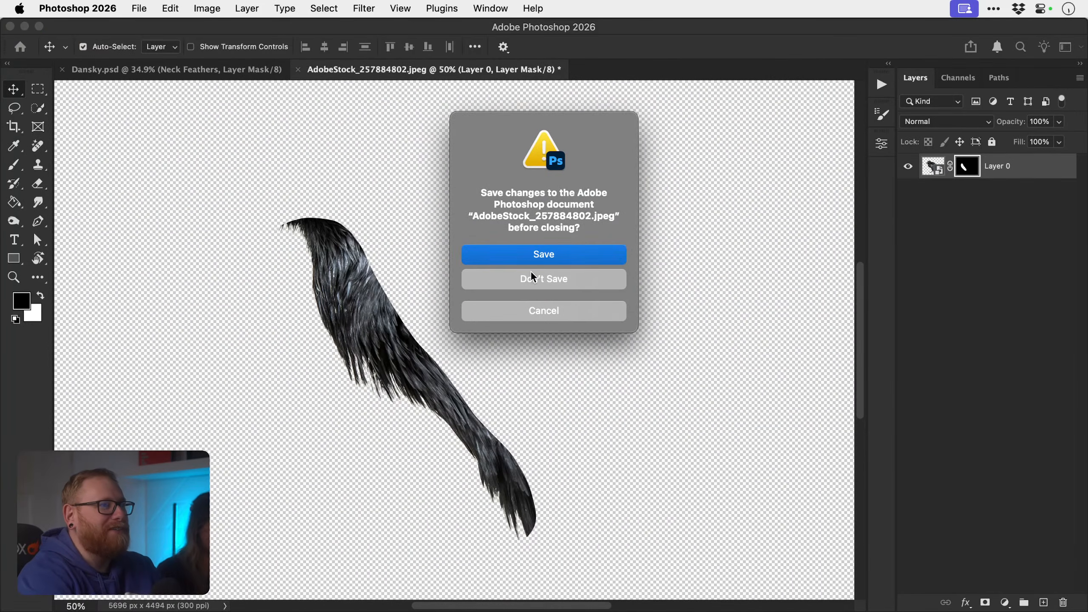
click(550, 287)
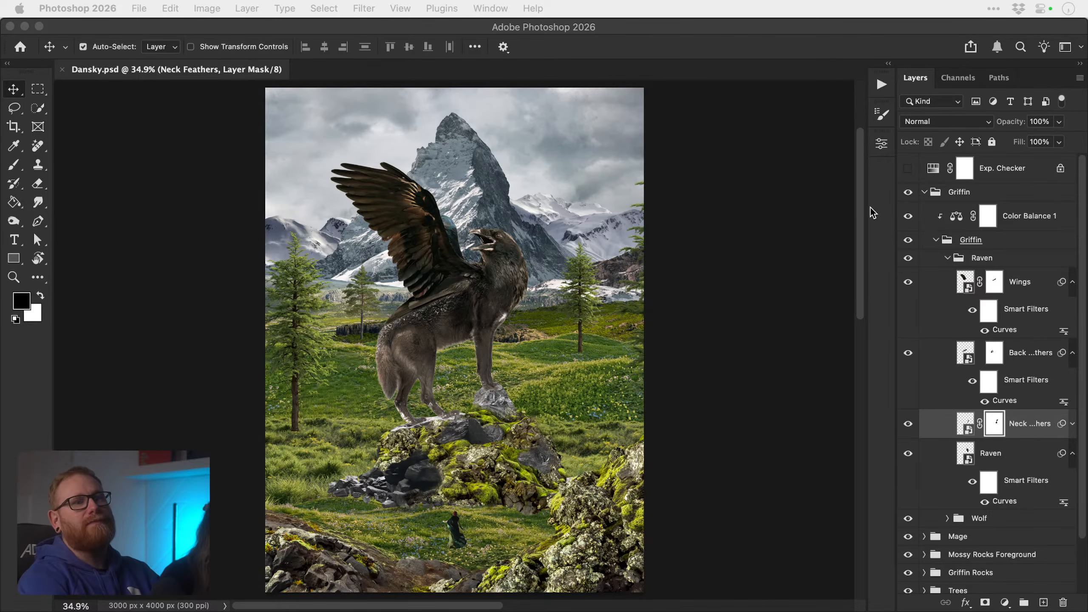
- Collapse the inner and outer Griffin groups and save Dansky.psd
click(998, 242)
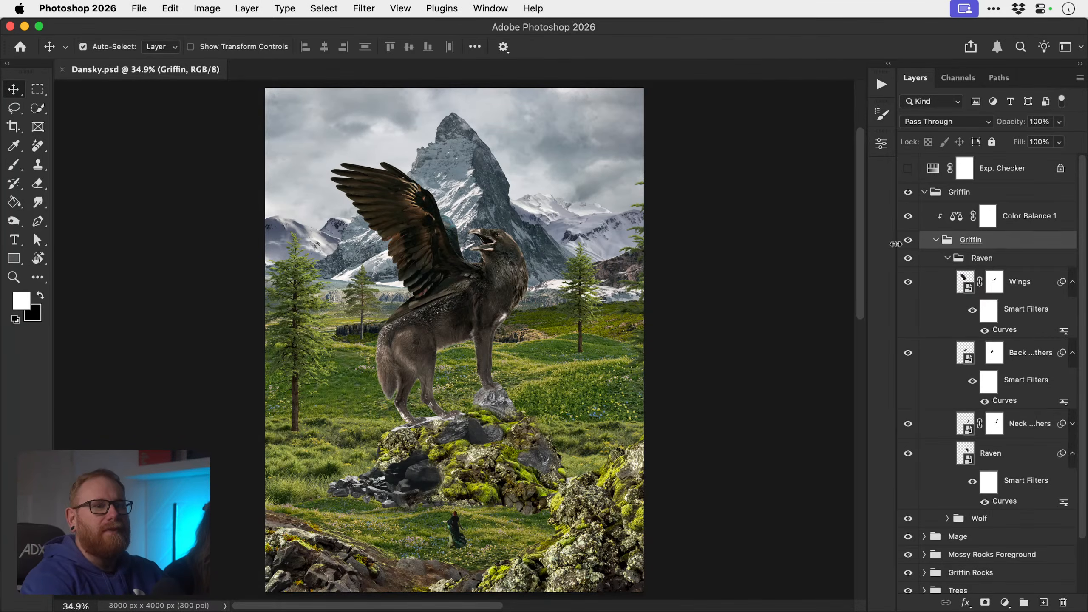
click(936, 239)
click(924, 192)
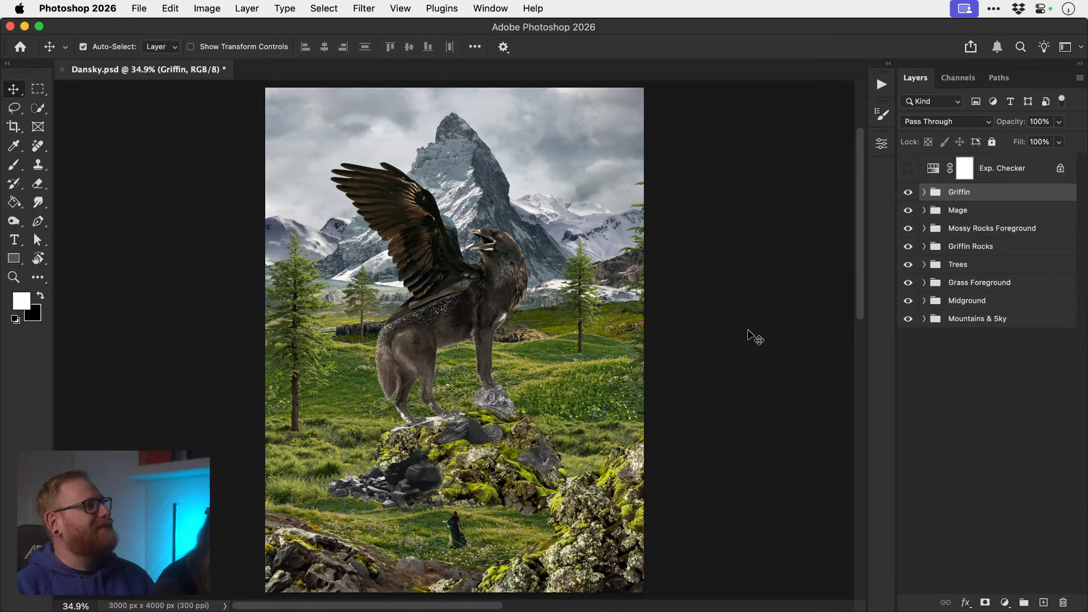
key(cmd+s)
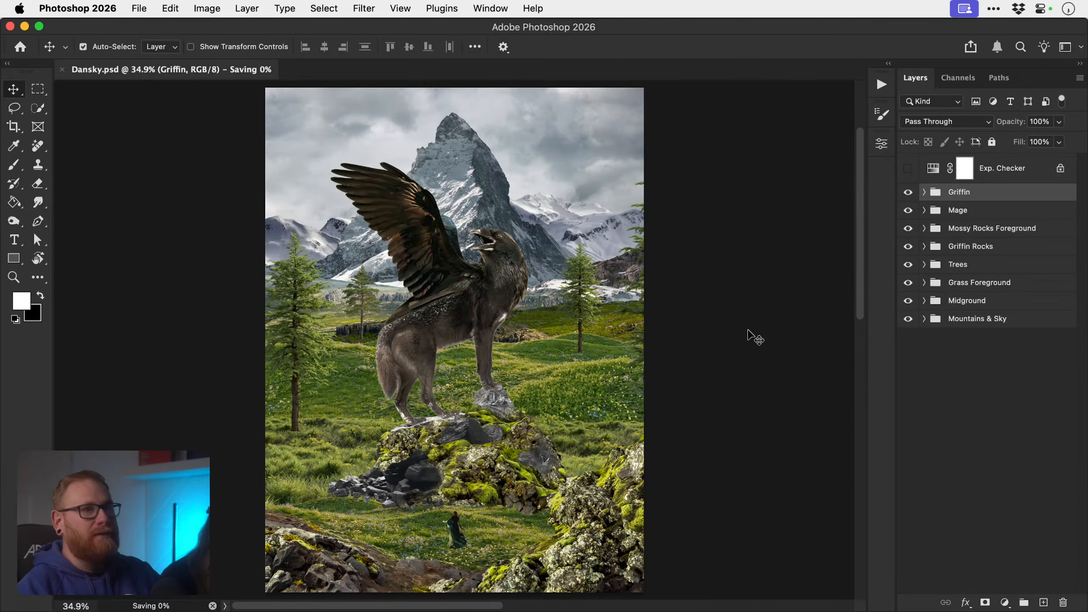